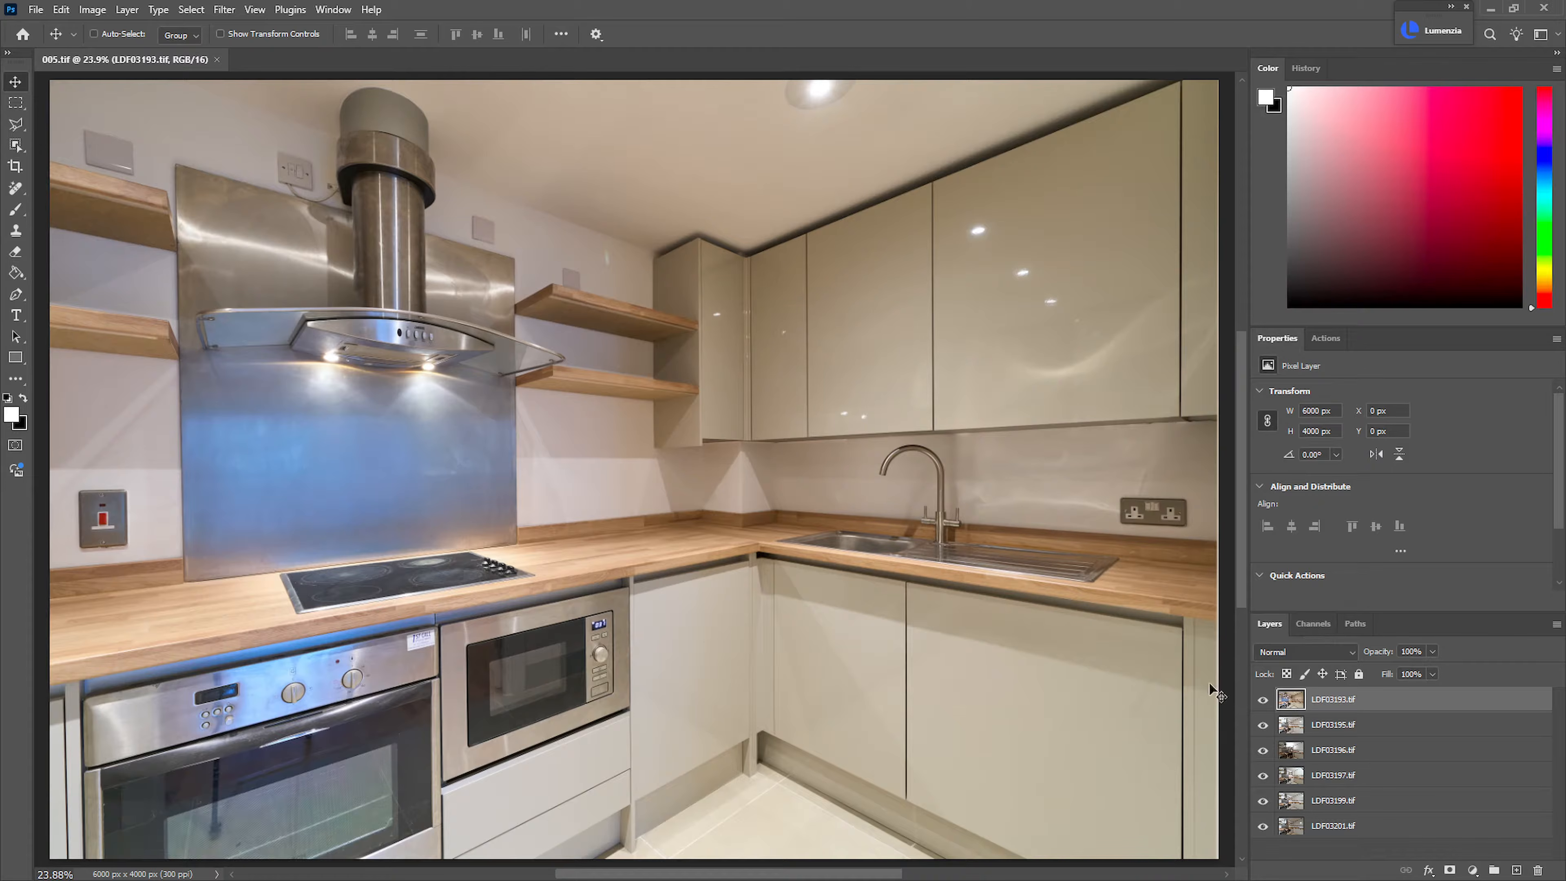
# Set the blend mode of the top layer LDF03193.tif to Luminosity
pyautogui.click(1350, 723)
pyautogui.click(1349, 708)
pyautogui.click(1381, 730)
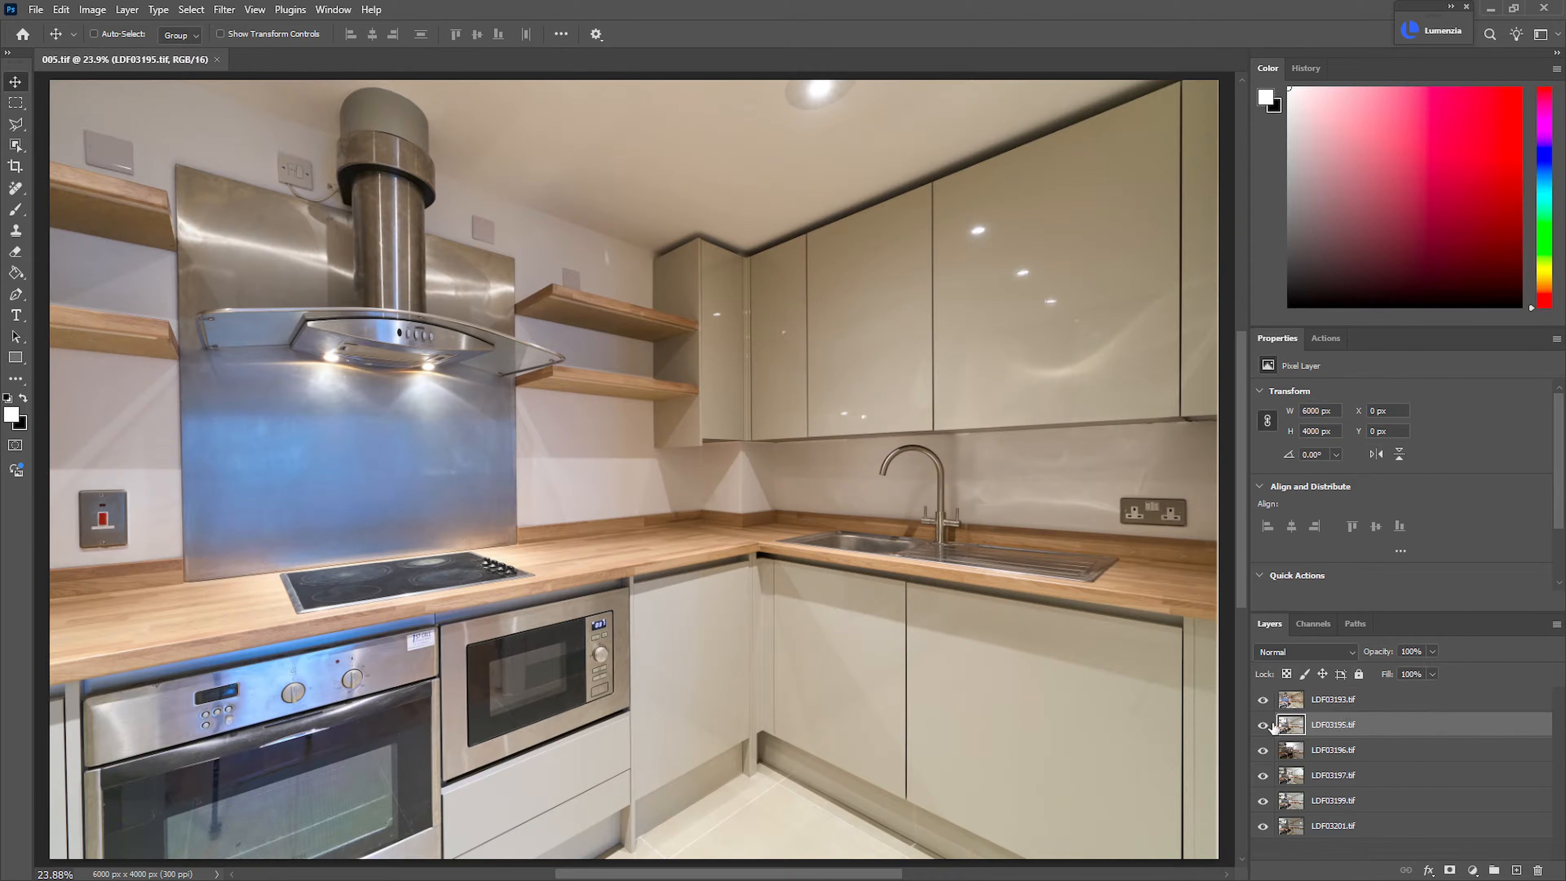
pyautogui.click(1336, 706)
pyautogui.click(1264, 700)
pyautogui.click(1264, 700)
pyautogui.click(1333, 652)
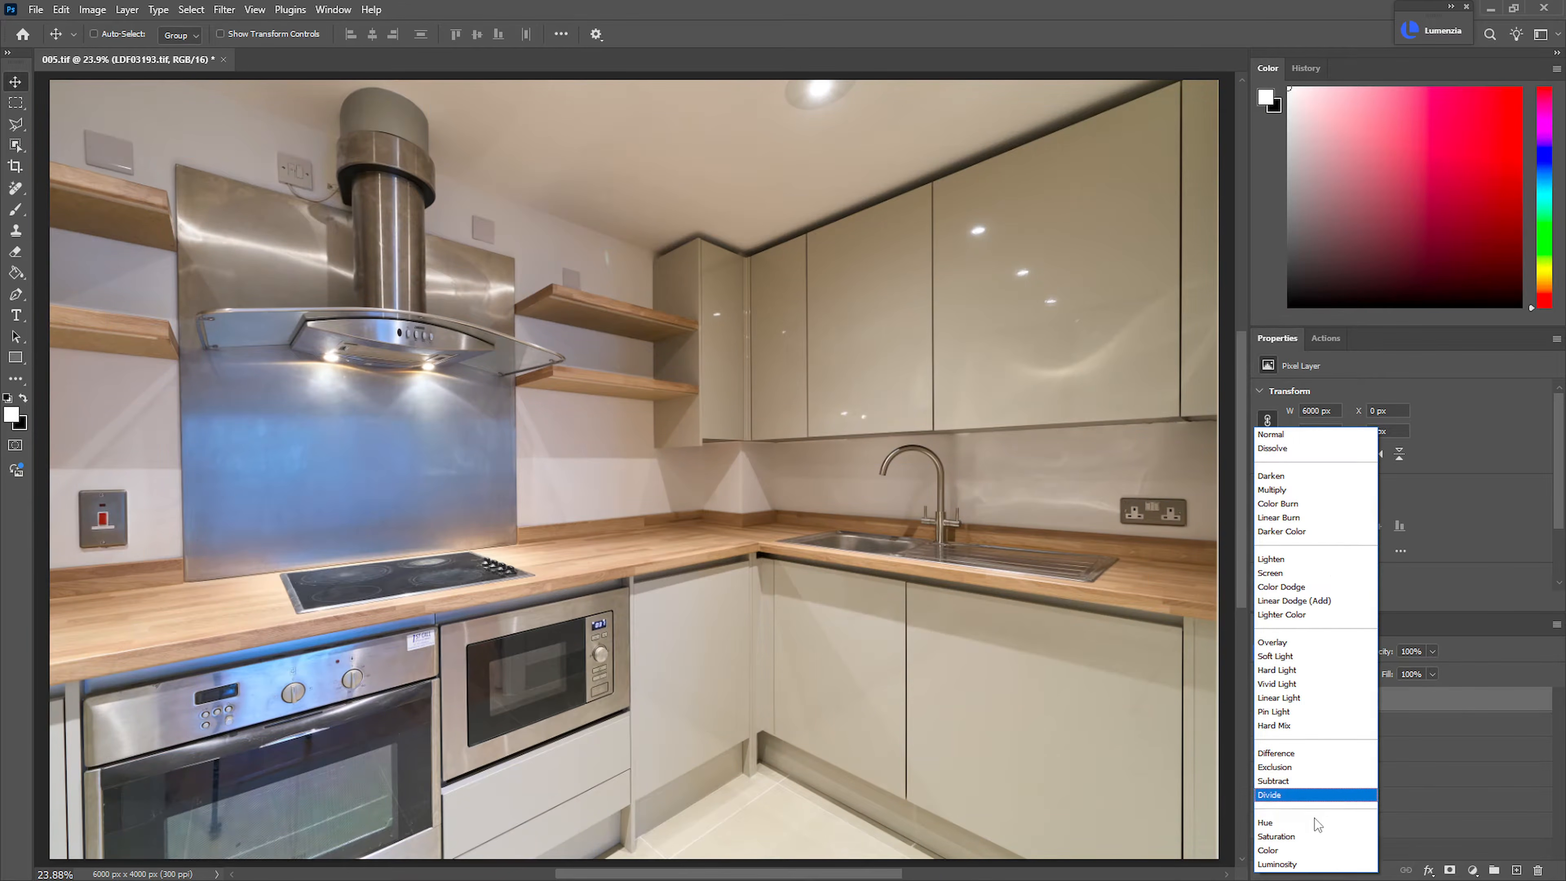
pyautogui.click(1310, 865)
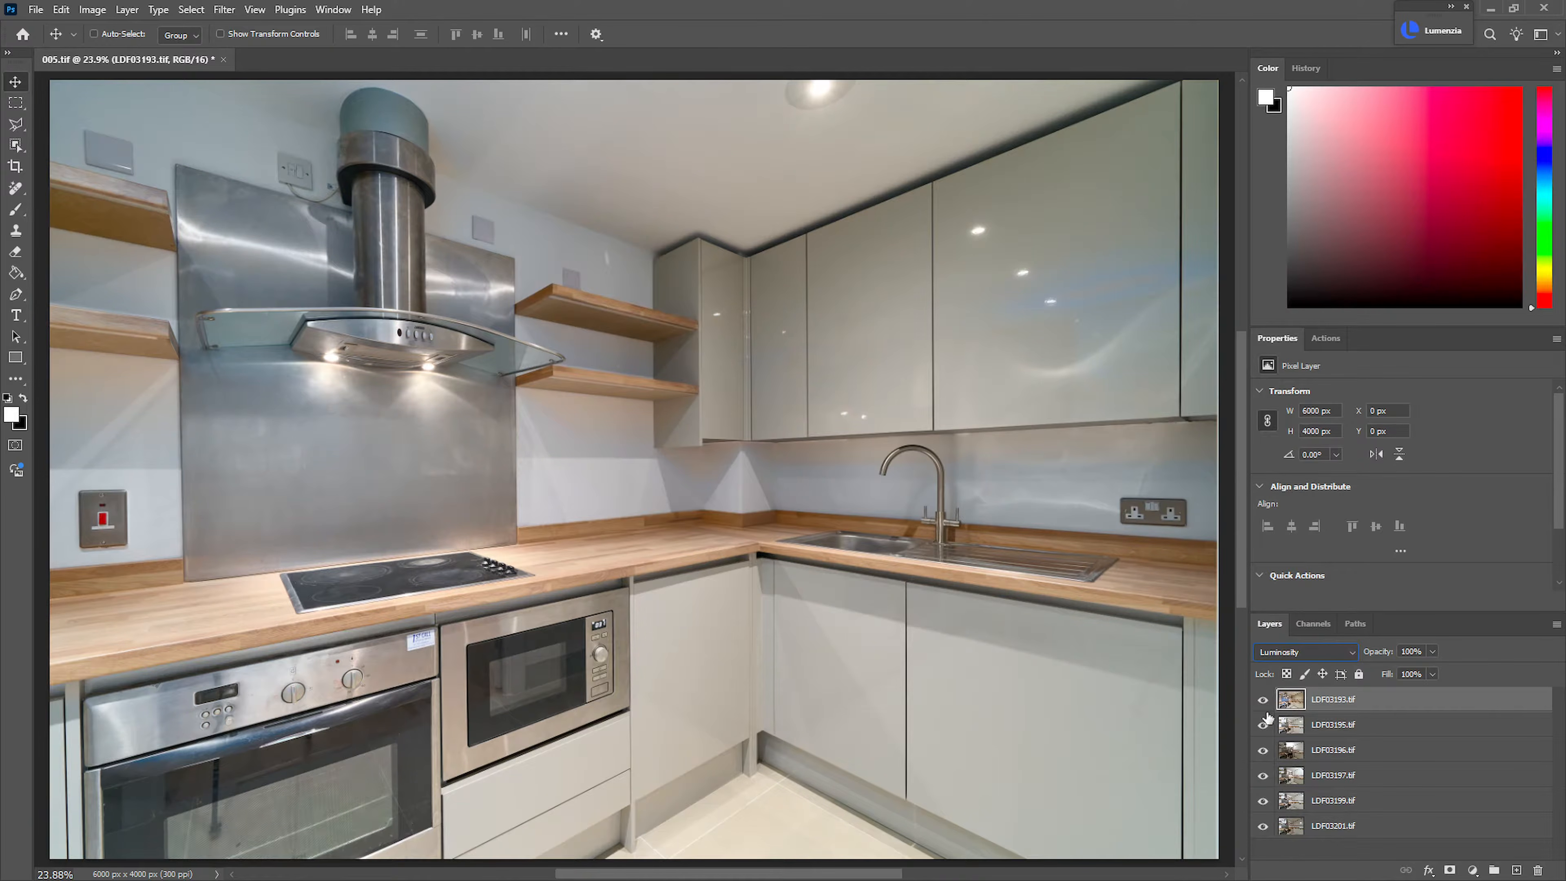
# Compare the image with and without LDF03193.tif and lower that layer's opacity to 60%
pyautogui.click(1264, 701)
pyautogui.click(1263, 701)
pyautogui.moveTo(1380, 653)
pyautogui.mouseDown()
pyautogui.moveTo(1345, 660)
pyautogui.moveTo(1388, 654)
pyautogui.mouseUp()
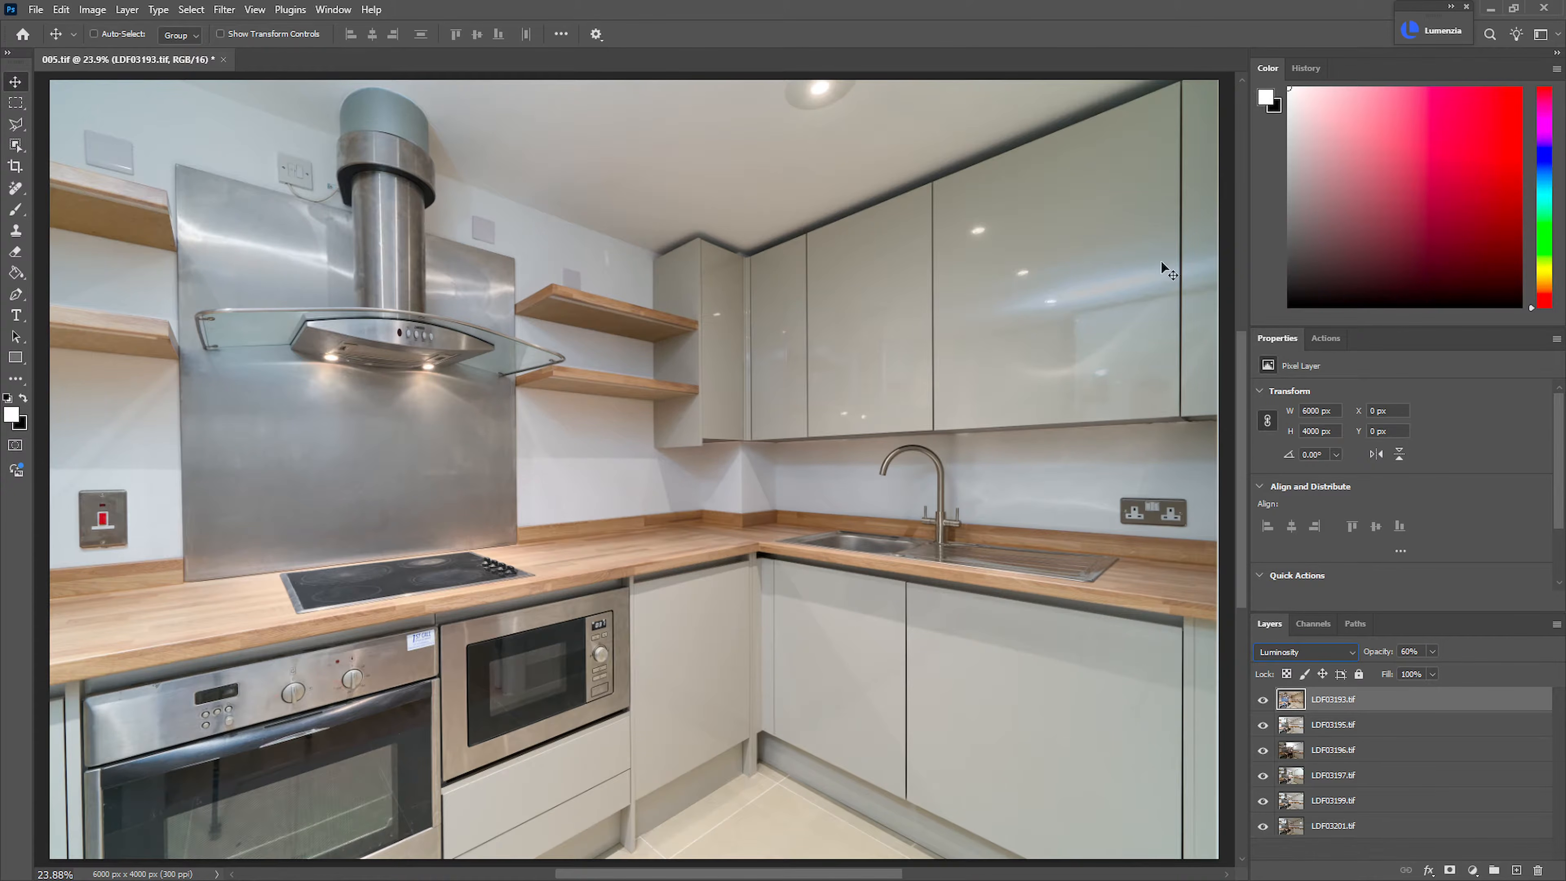
# Hide LDF03193.tif and reverse the stacking order of the five layers below it
pyautogui.click(1264, 700)
pyautogui.click(1335, 725)
pyautogui.keyDown('shift'); pyautogui.click(1364, 827); pyautogui.keyUp('shift')
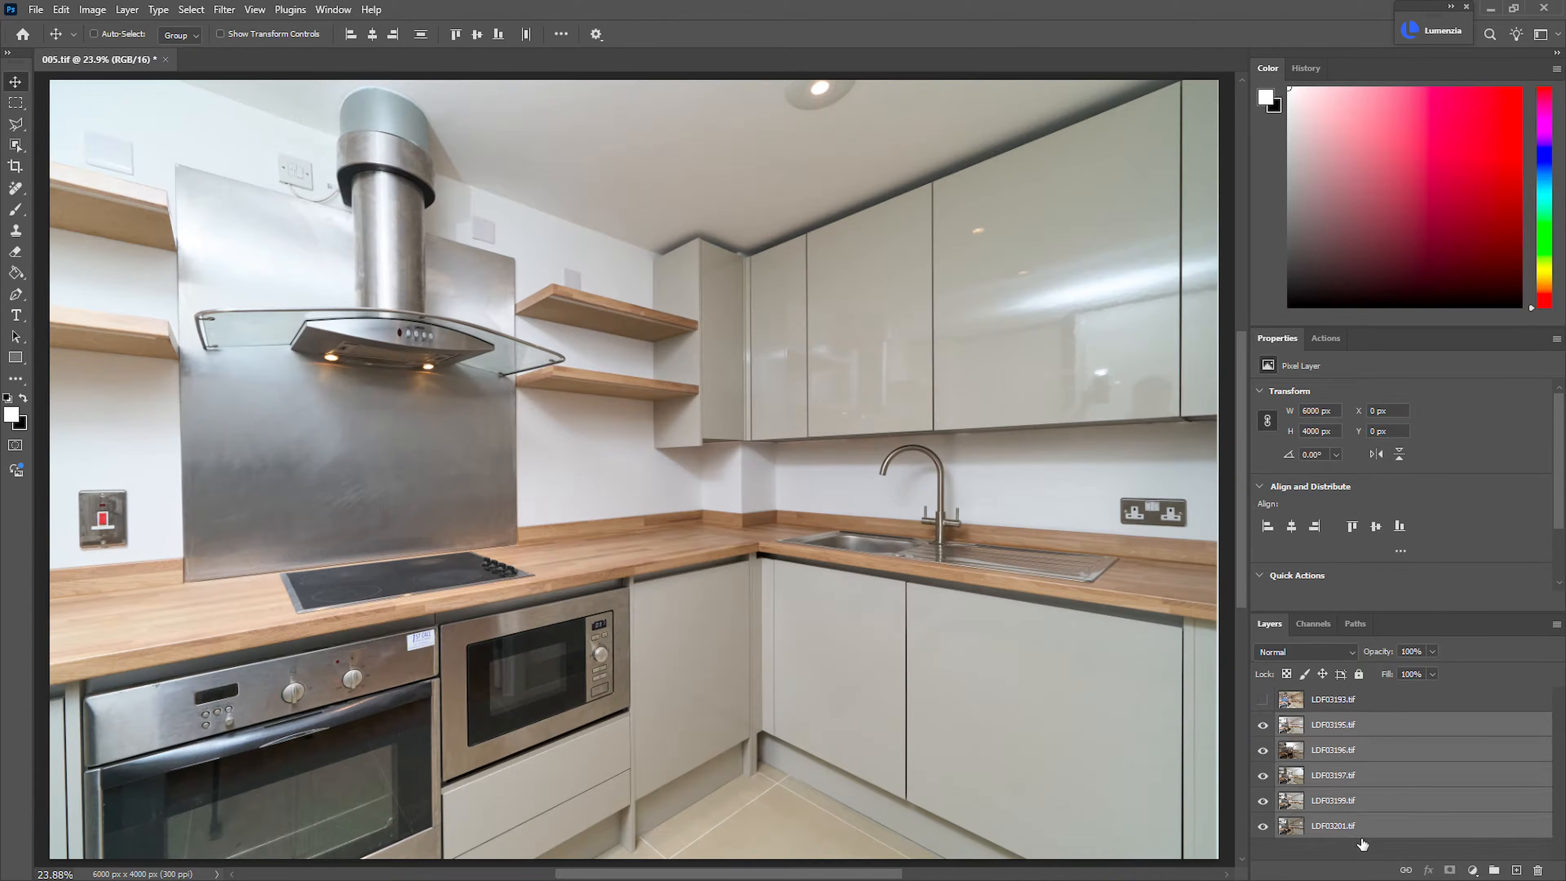
pyautogui.hotkey('ctrl', 'shift', 'r')
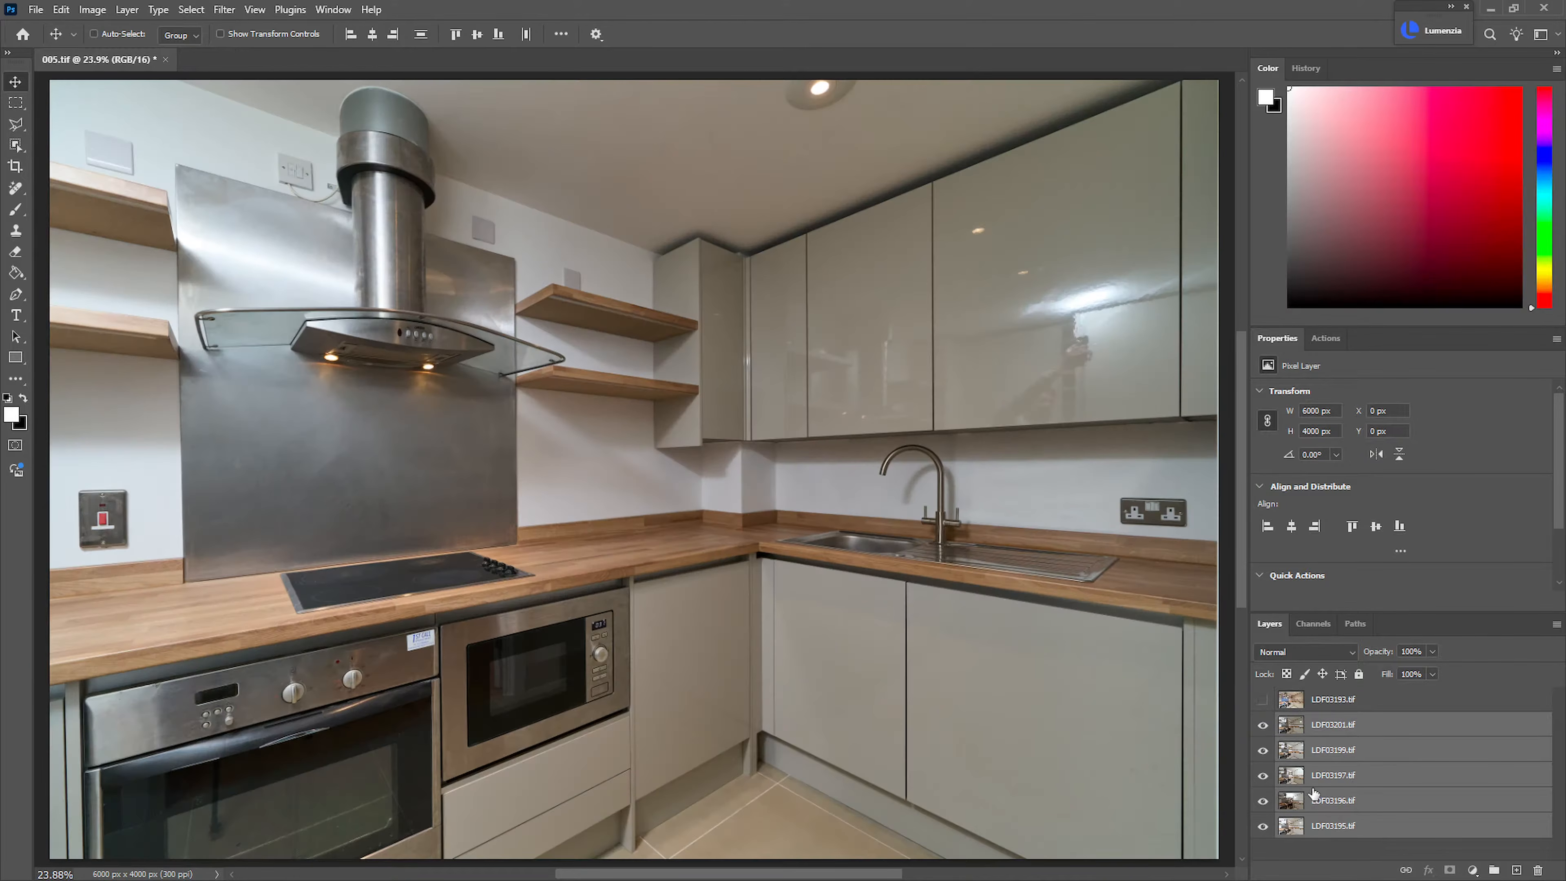
# Isolate the bottom layer LDF03195.tif as the base and make LDF03196.tif visible above it
pyautogui.click(1350, 727)
pyautogui.keyDown('alt'); pyautogui.click(1264, 827); pyautogui.keyUp('alt')
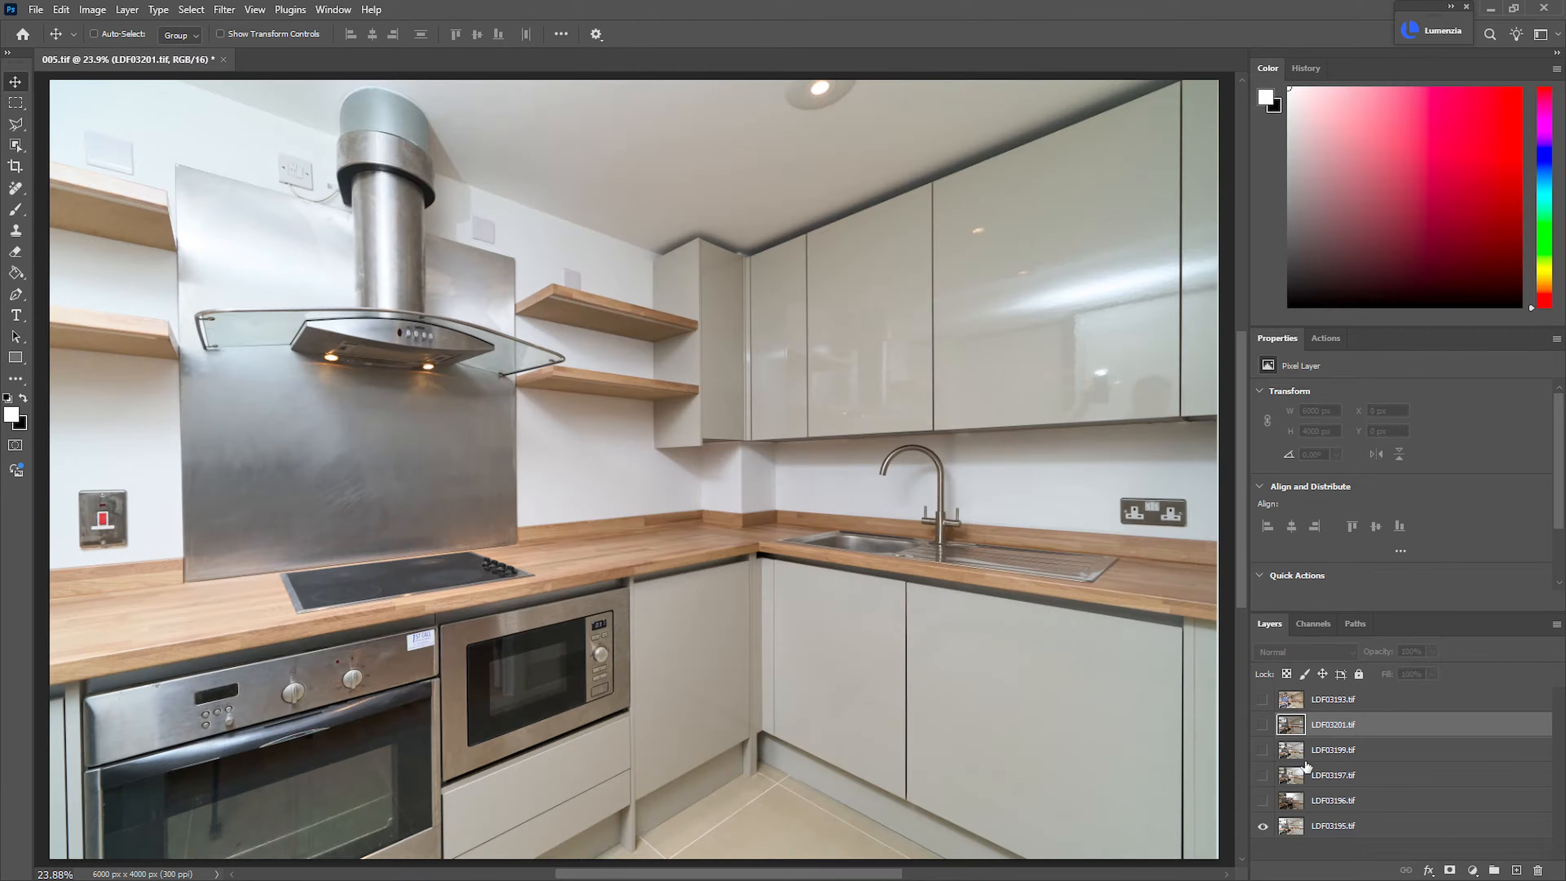
pyautogui.click(1346, 802)
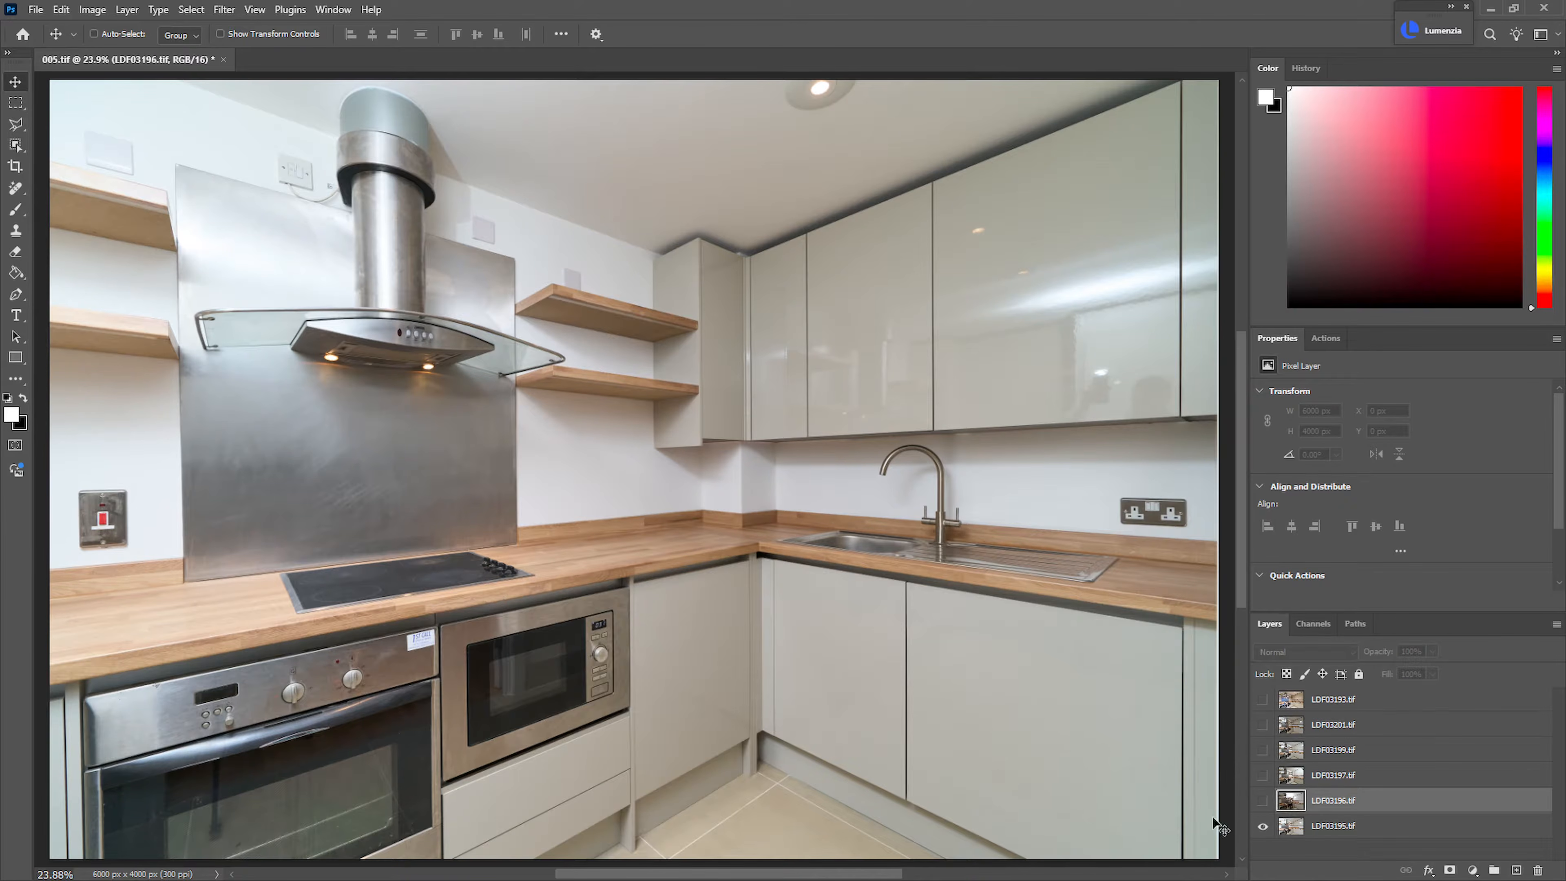
pyautogui.click(1264, 802)
pyautogui.click(1265, 802)
pyautogui.click(1265, 801)
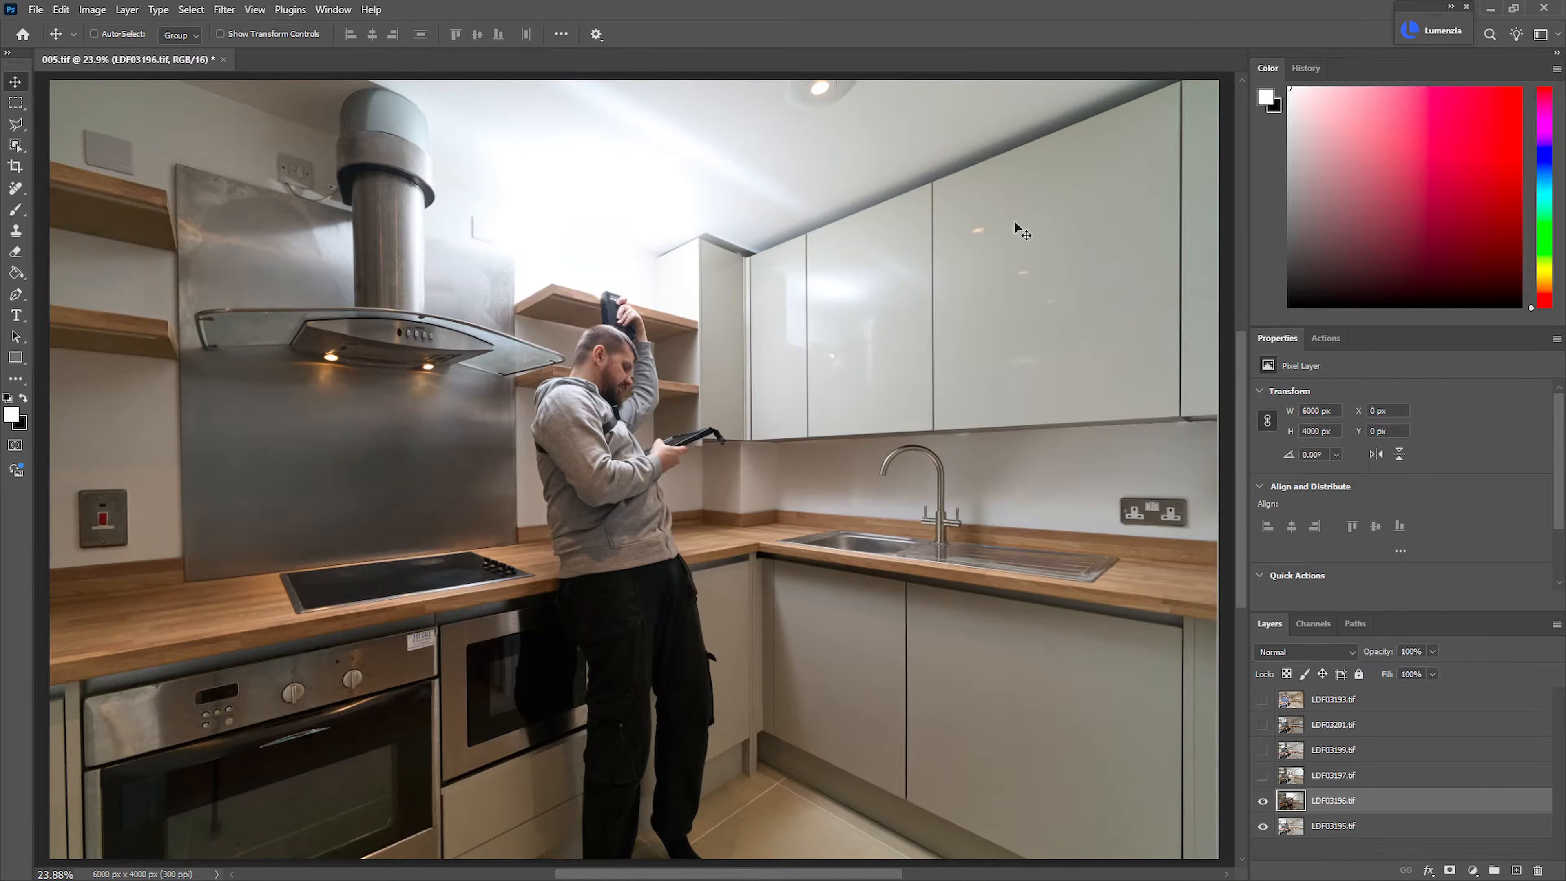
pyautogui.click(1262, 826)
pyautogui.click(1262, 801)
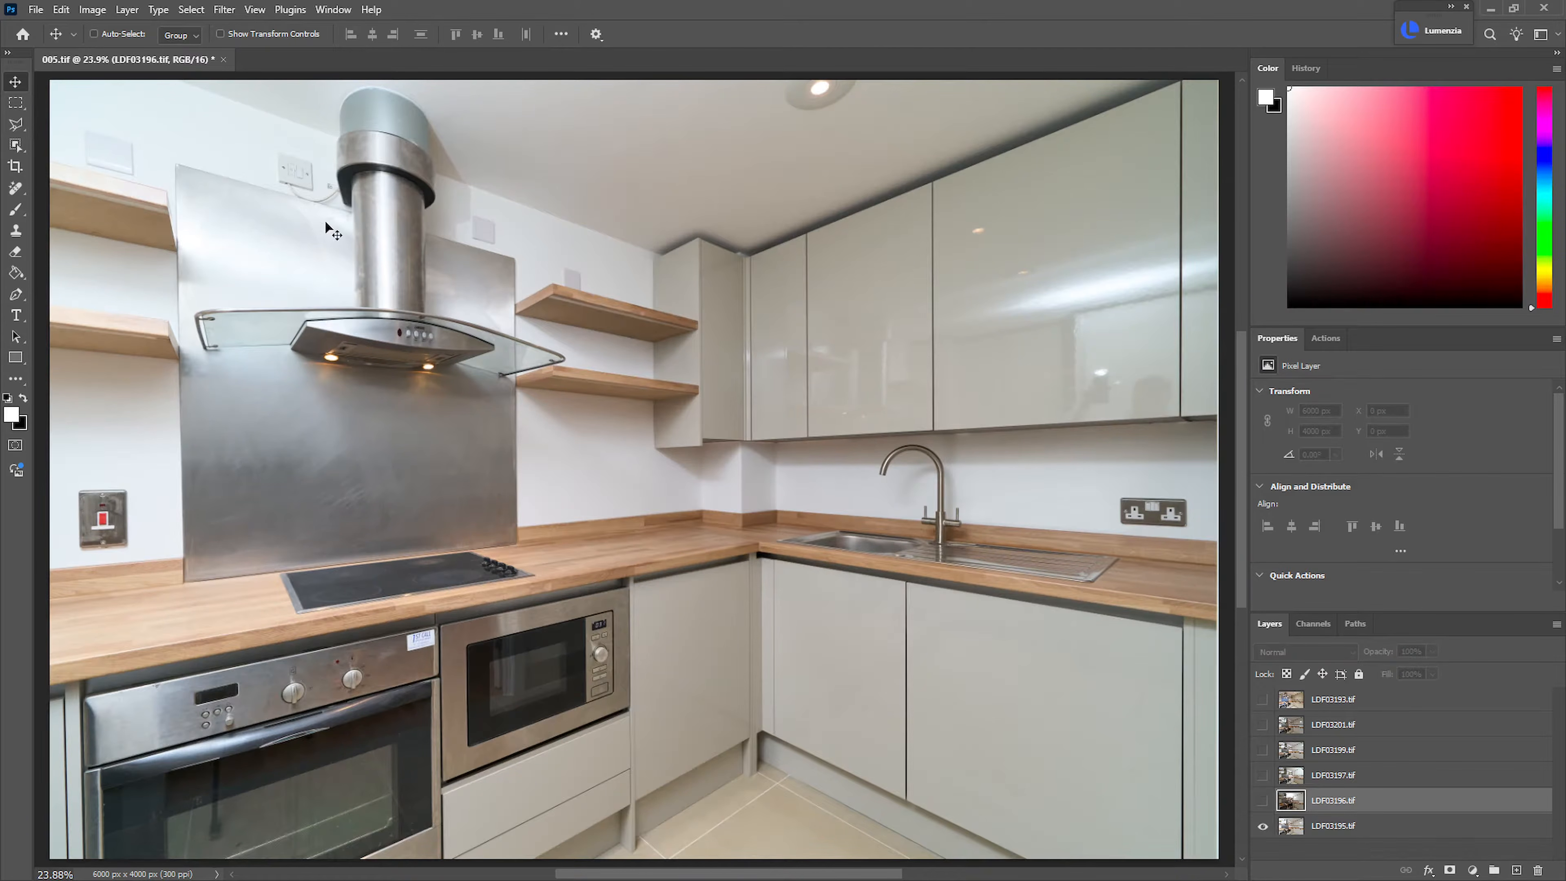
pyautogui.click(1263, 800)
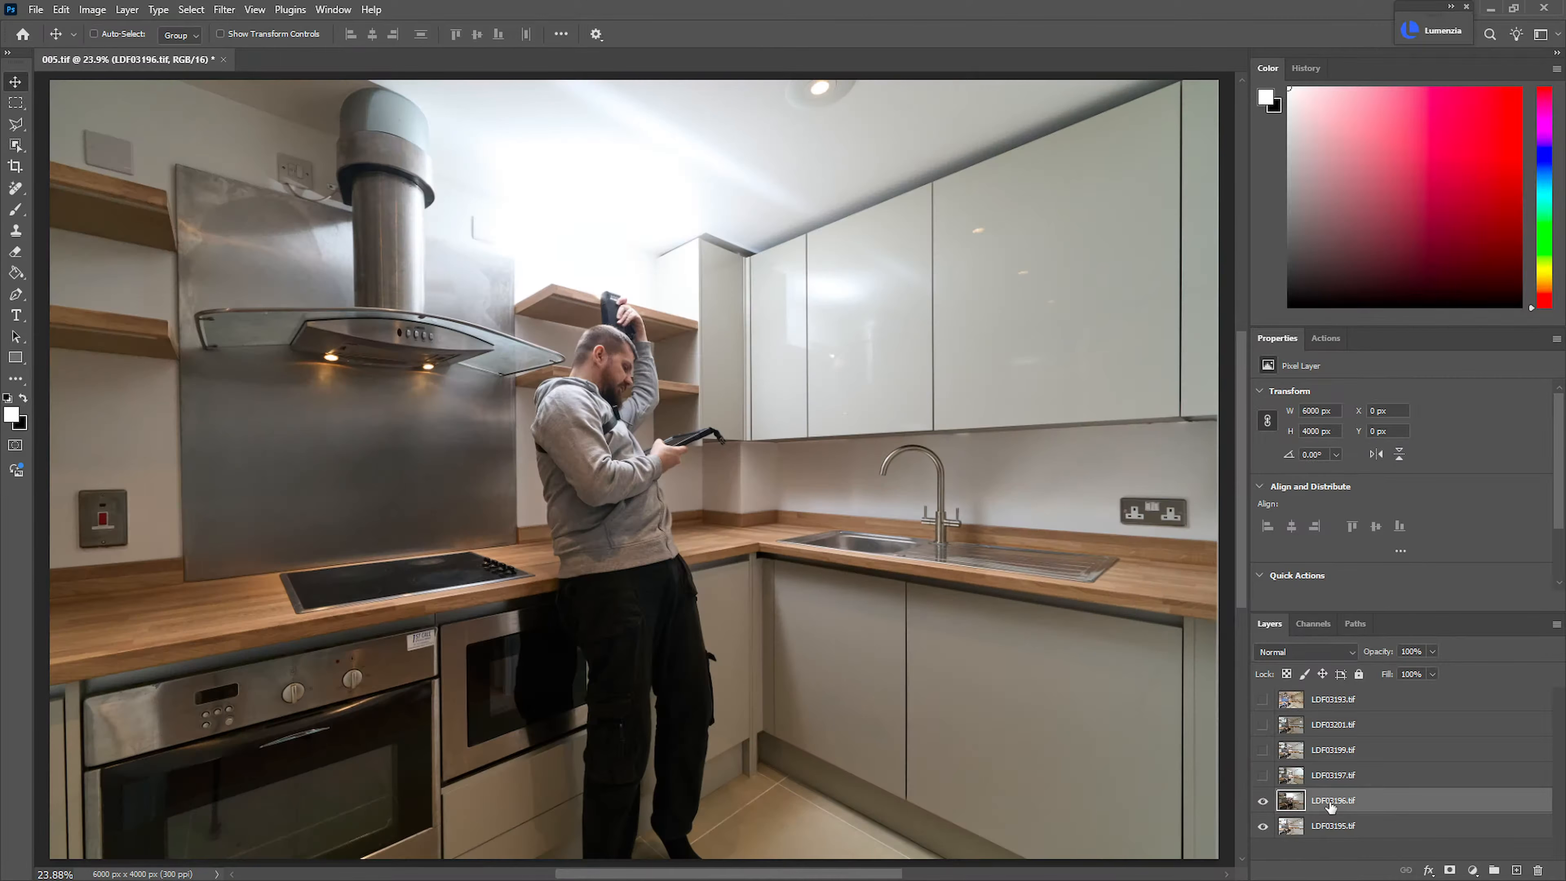
# Add a black mask to LDF03196.tif and paint white at 20% flow over the glare on the large wall cabinets
pyautogui.keyDown('alt'); pyautogui.click(1450, 870); pyautogui.keyUp('alt')
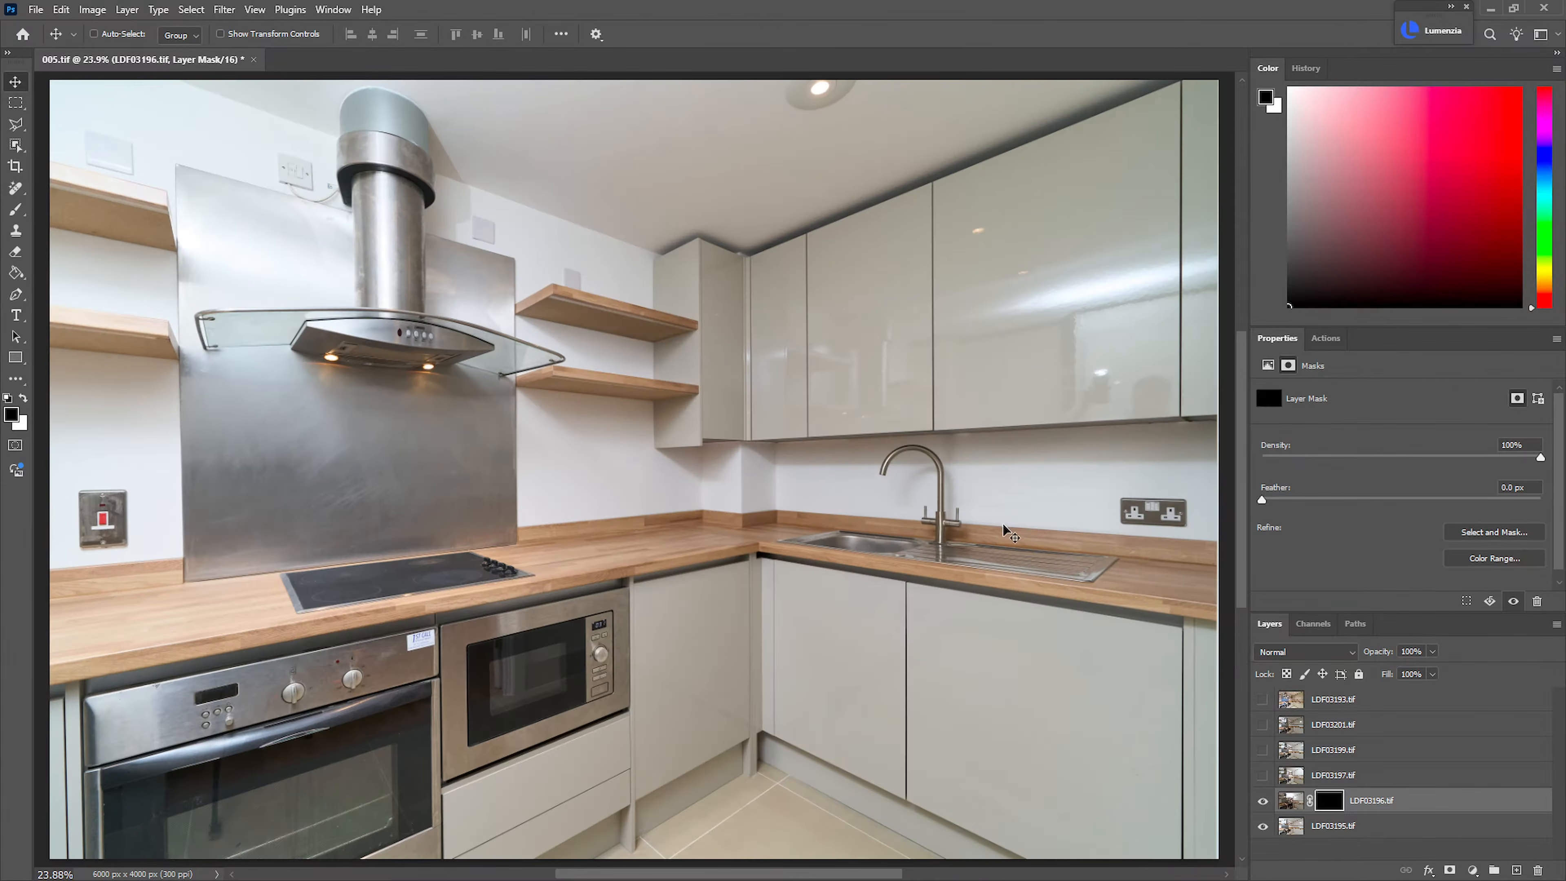
pyautogui.press('b')
pyautogui.moveTo(1010, 389)
pyautogui.mouseDown()
pyautogui.moveTo(1090, 346)
pyautogui.moveTo(1104, 273)
pyautogui.moveTo(1085, 174)
pyautogui.mouseUp()
pyautogui.moveTo(1041, 324); pyautogui.dragTo(1049, 245)
pyautogui.press('x')
pyautogui.hotkey('shift', '2')
pyautogui.moveTo(1137, 338)
pyautogui.mouseDown()
pyautogui.moveTo(1014, 235)
pyautogui.moveTo(1077, 412)
pyautogui.moveTo(1133, 326)
pyautogui.moveTo(1119, 324)
pyautogui.mouseUp()
pyautogui.press('x')
pyautogui.press('x')
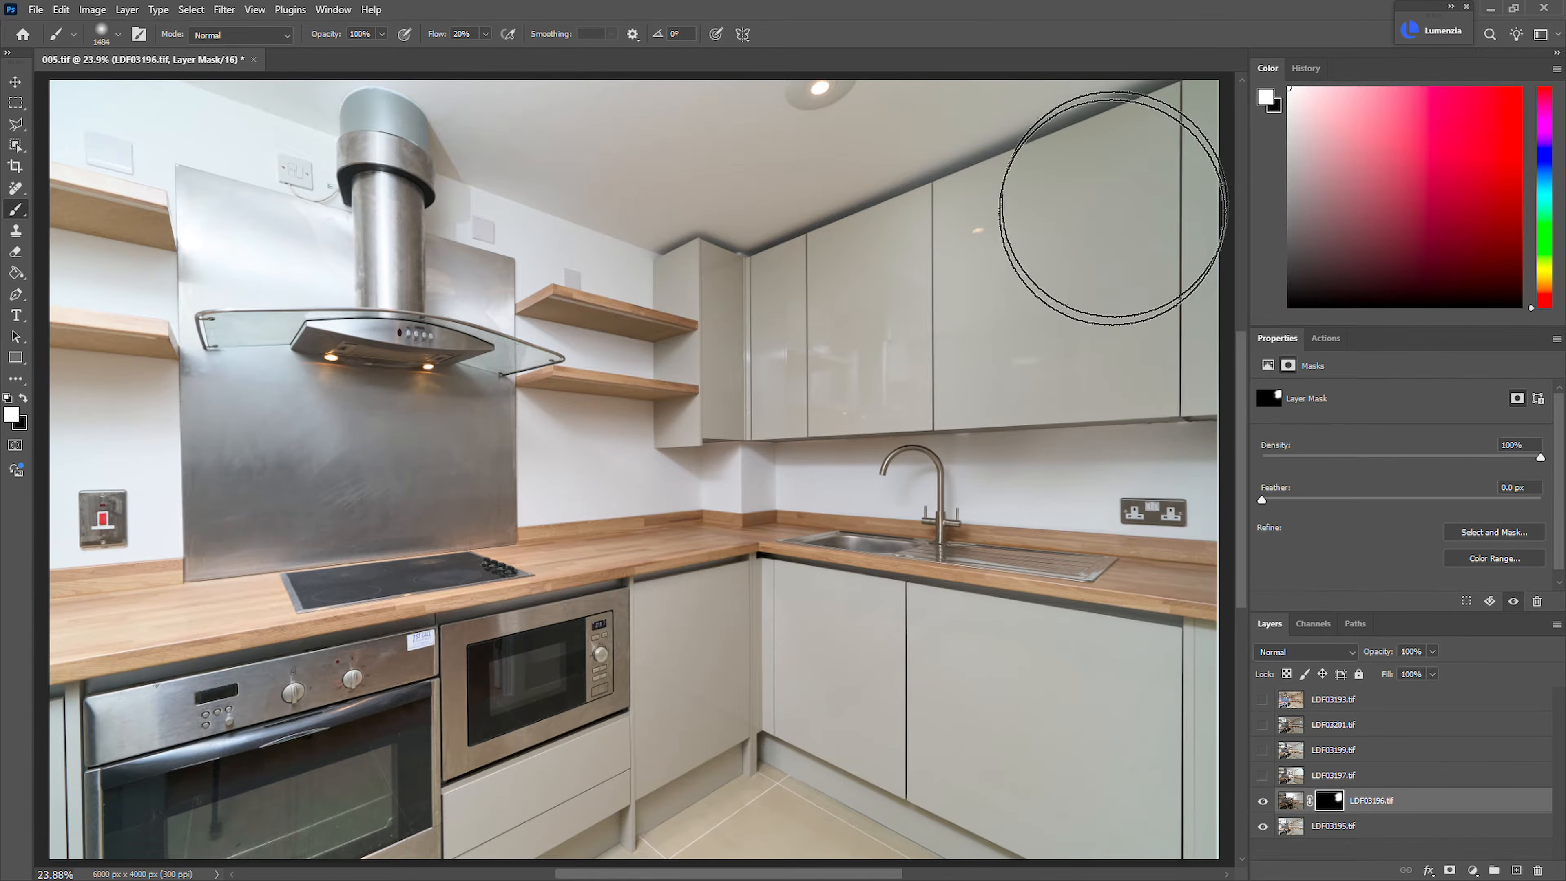
# Extend the white painting on the LDF03196.tif mask down to the lower cabinets beneath the sink and compare with the mask disabled
pyautogui.moveTo(1108, 248)
pyautogui.mouseDown()
pyautogui.moveTo(1072, 651)
pyautogui.moveTo(1018, 667)
pyautogui.mouseUp()
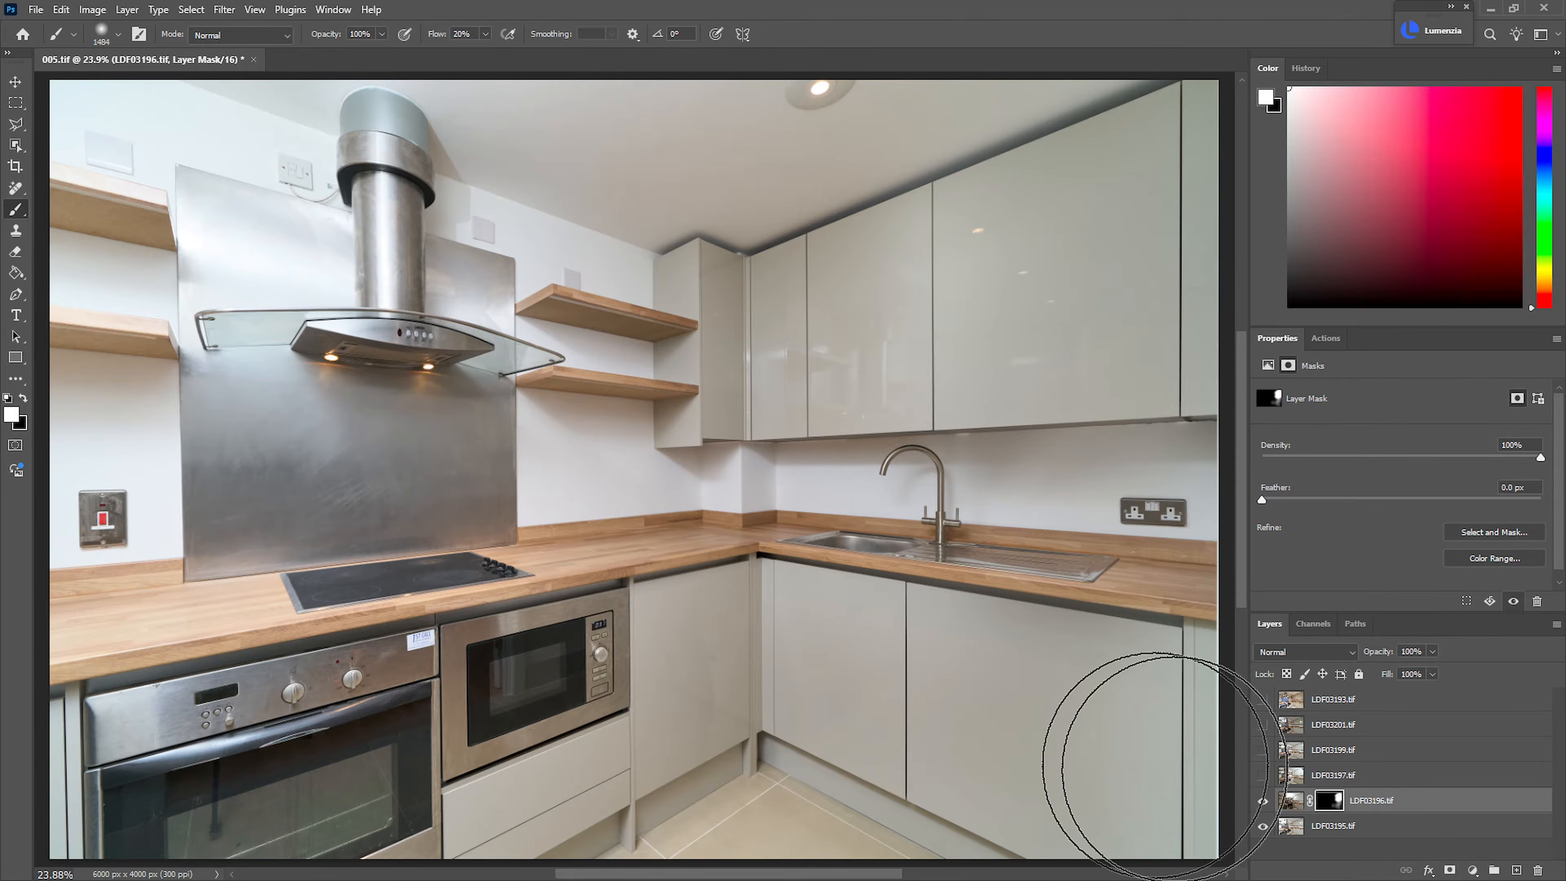
pyautogui.press('x')
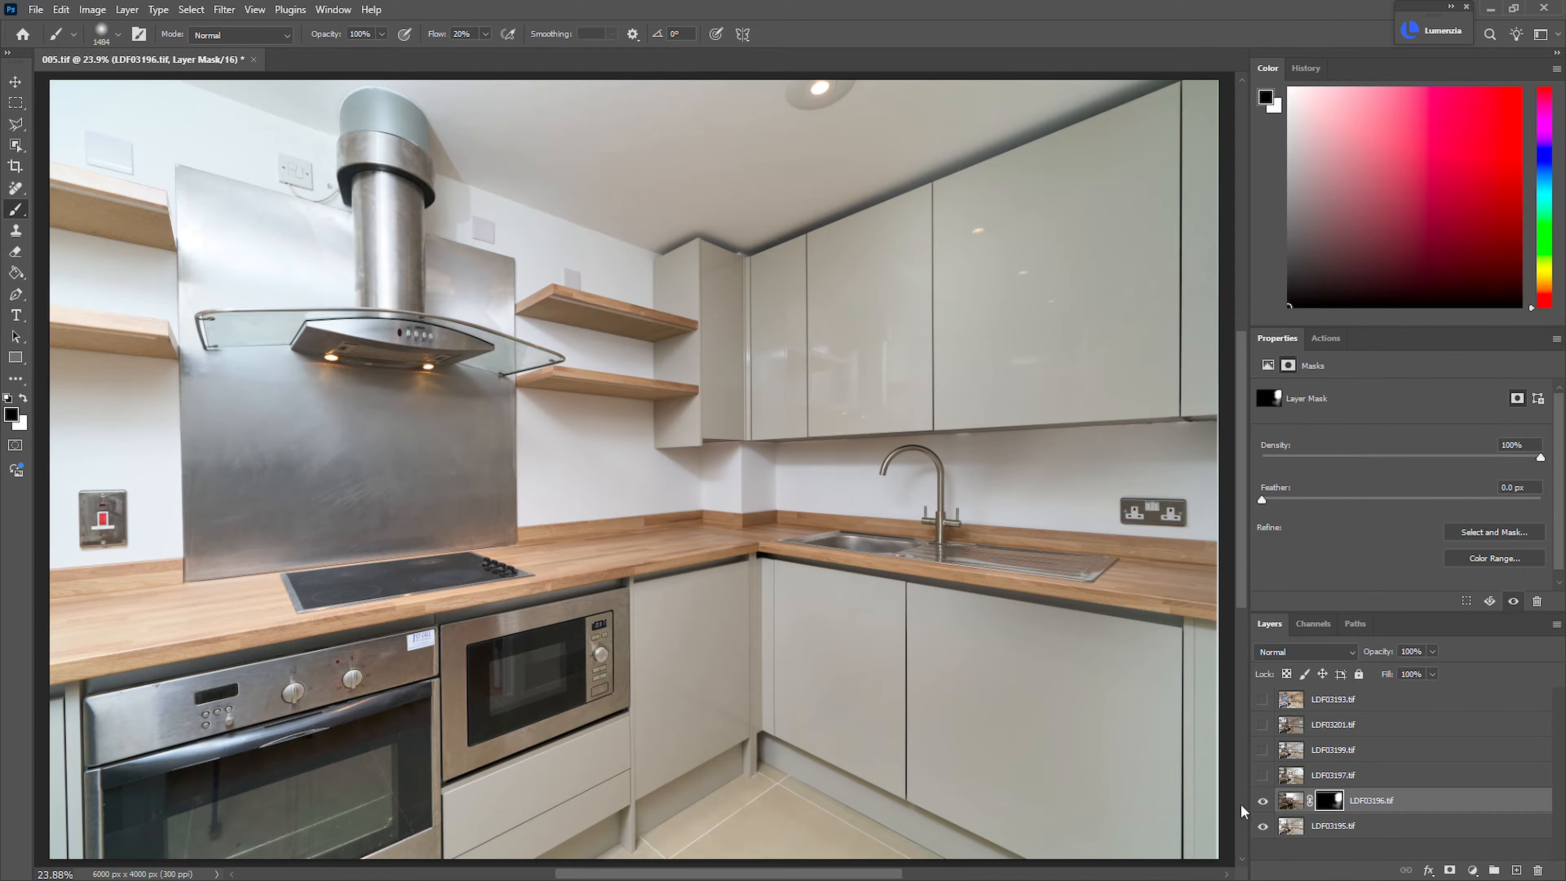
pyautogui.keyDown('shift'); pyautogui.click(1333, 803); pyautogui.keyUp('shift')
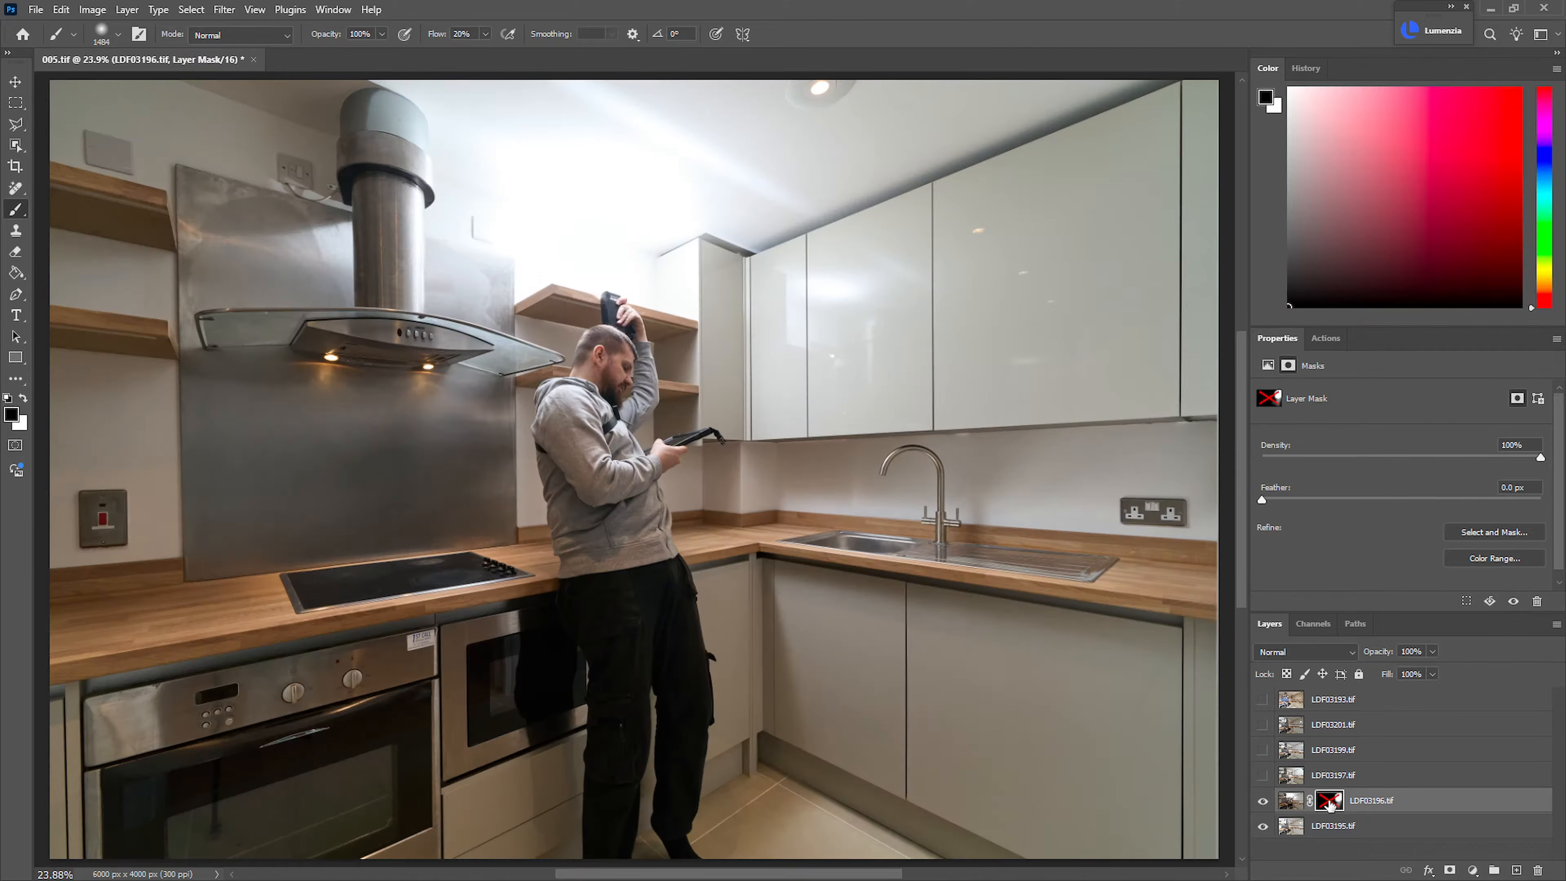
pyautogui.keyDown('shift'); pyautogui.click(1330, 802); pyautogui.keyUp('shift')
# Show LDF03197.tif, add a black mask, and paint it in over the corner cabinets, shelves, ceiling and extractor area
pyautogui.click(1263, 776)
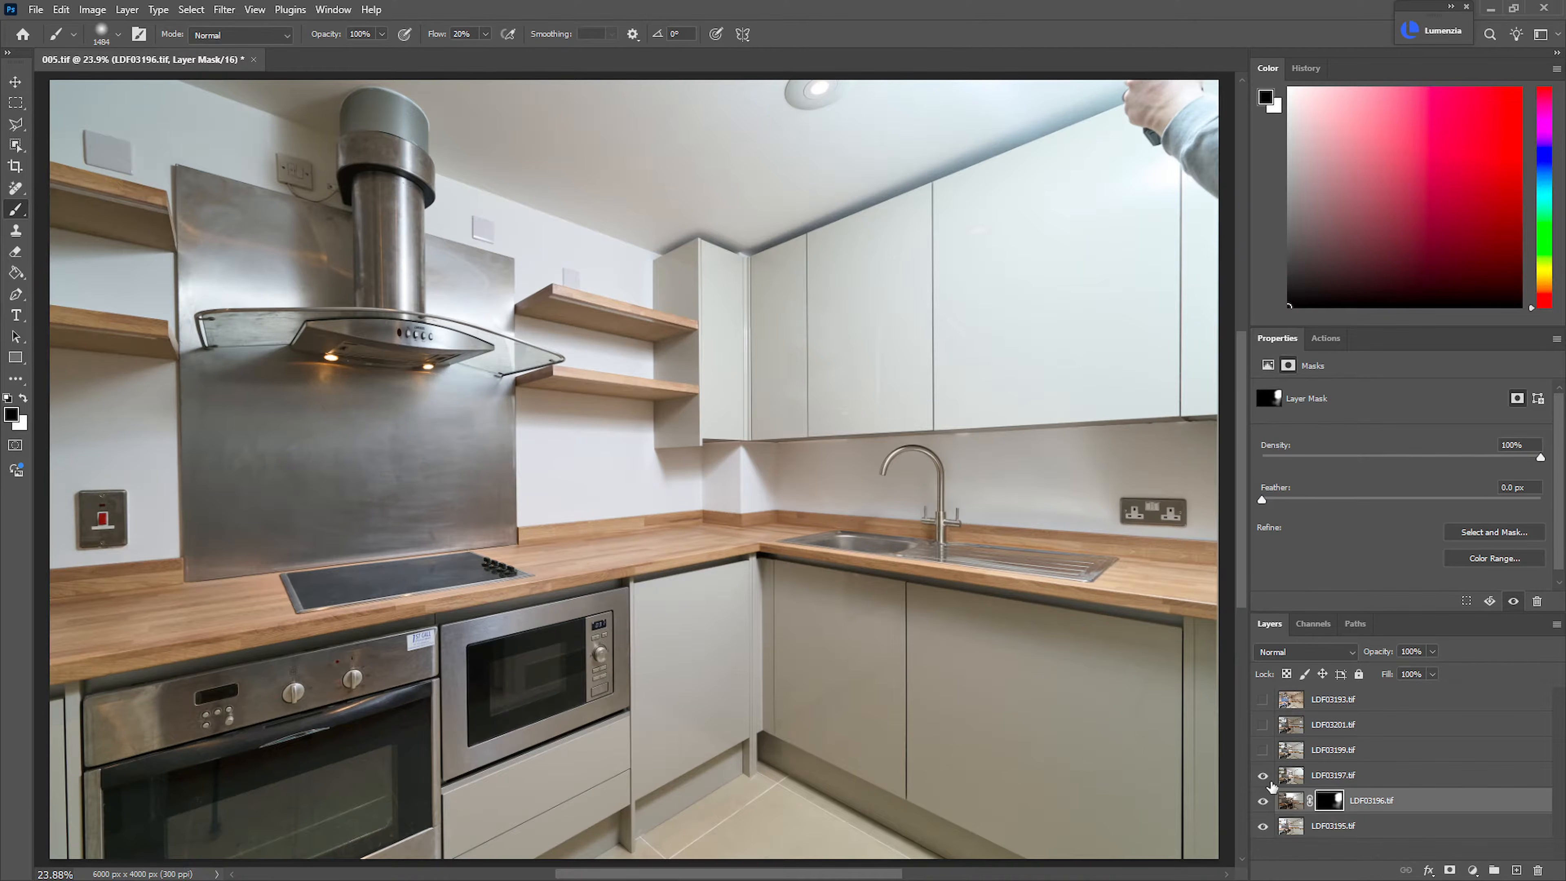
pyautogui.click(1353, 781)
pyautogui.keyDown('alt'); pyautogui.click(1450, 870); pyautogui.keyUp('alt')
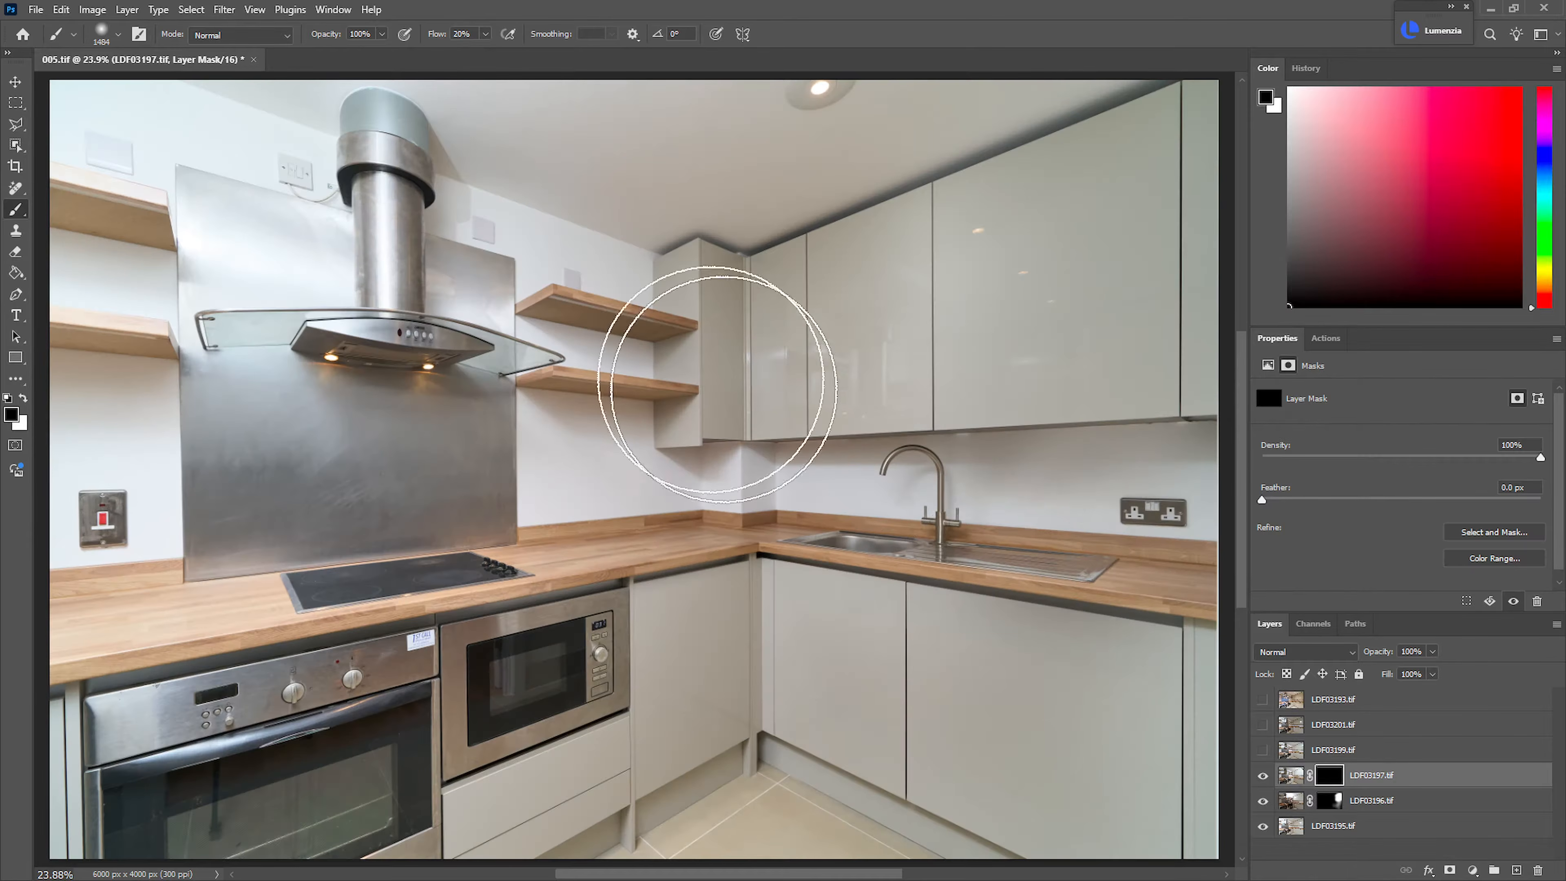
pyautogui.moveTo(622, 316); pyautogui.dragTo(658, 316)
pyautogui.press('x')
pyautogui.moveTo(548, 285)
pyautogui.mouseDown()
pyautogui.moveTo(638, 374)
pyautogui.moveTo(720, 286)
pyautogui.moveTo(801, 316)
pyautogui.moveTo(777, 326)
pyautogui.moveTo(805, 309)
pyautogui.mouseUp()
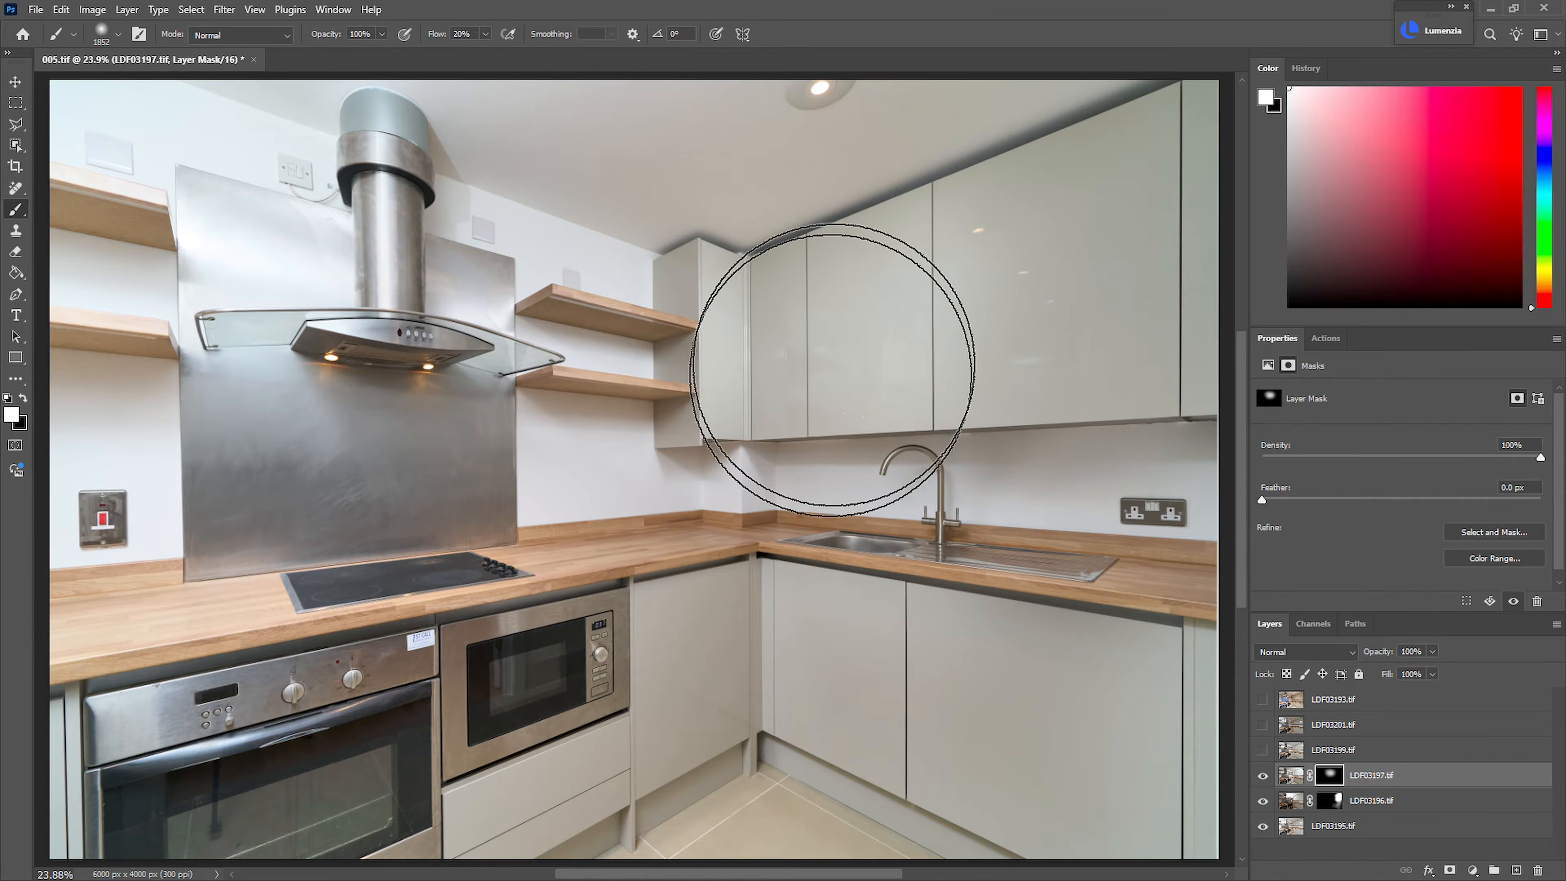
pyautogui.moveTo(387, 117)
pyautogui.mouseDown()
pyautogui.moveTo(438, 110)
pyautogui.moveTo(416, 133)
pyautogui.moveTo(406, 278)
pyautogui.moveTo(316, 250)
pyautogui.moveTo(191, 121)
pyautogui.moveTo(90, 152)
pyautogui.moveTo(273, 340)
pyautogui.moveTo(200, 344)
pyautogui.moveTo(104, 301)
pyautogui.moveTo(408, 450)
pyautogui.moveTo(455, 446)
pyautogui.moveTo(126, 479)
pyautogui.moveTo(367, 514)
pyautogui.moveTo(598, 493)
pyautogui.mouseUp()
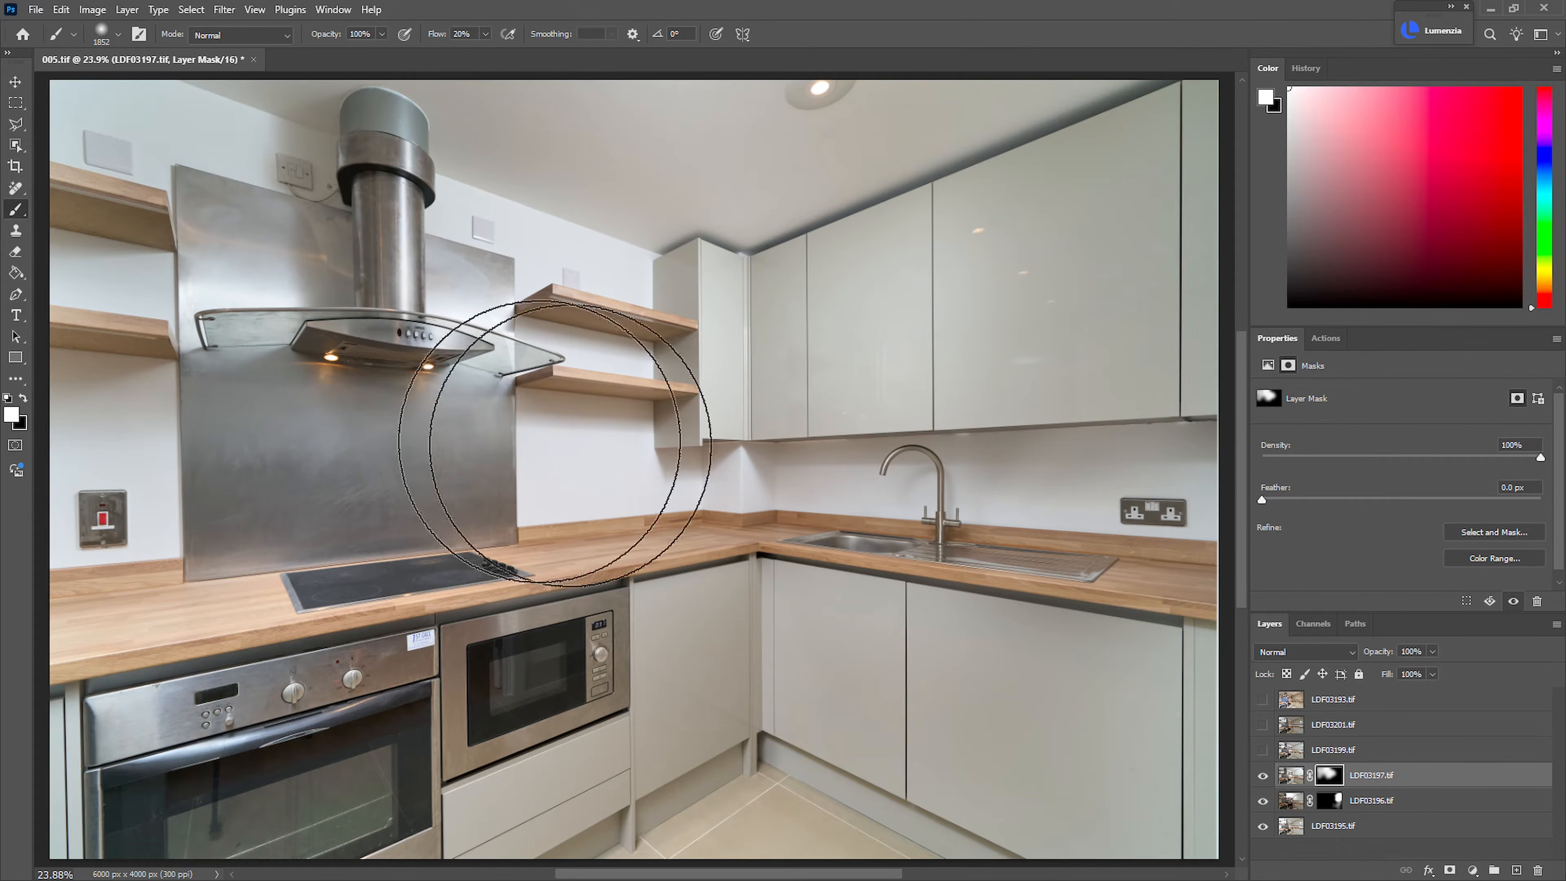
# Toggle LDF03199.tif on and off to compare its lighting with the blended layers below
pyautogui.click(1270, 752)
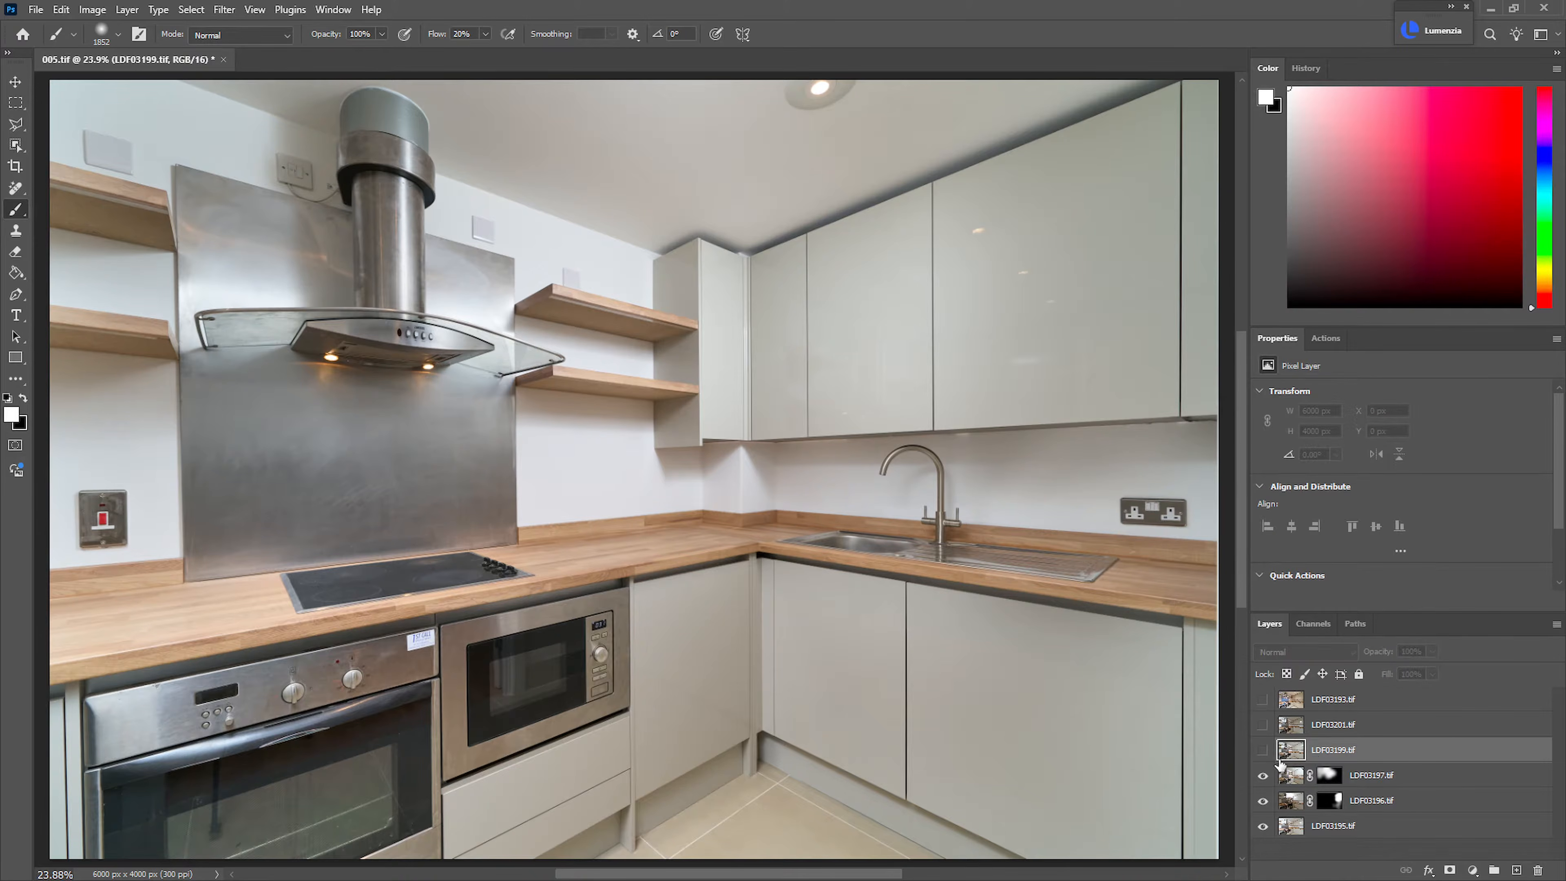
pyautogui.click(1263, 750)
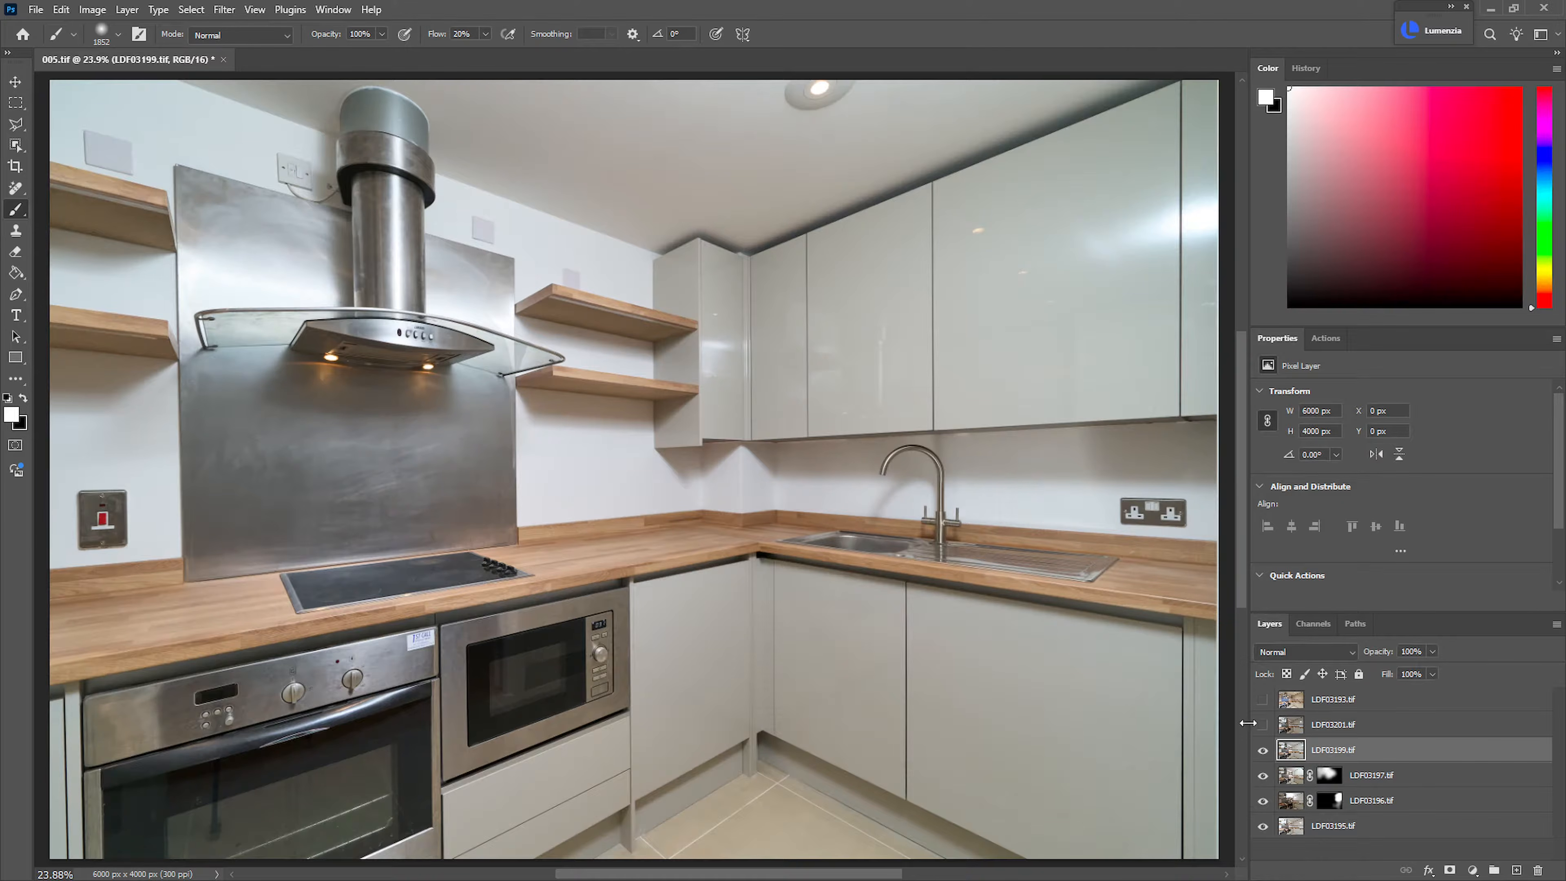
pyautogui.click(1263, 750)
pyautogui.click(1263, 750)
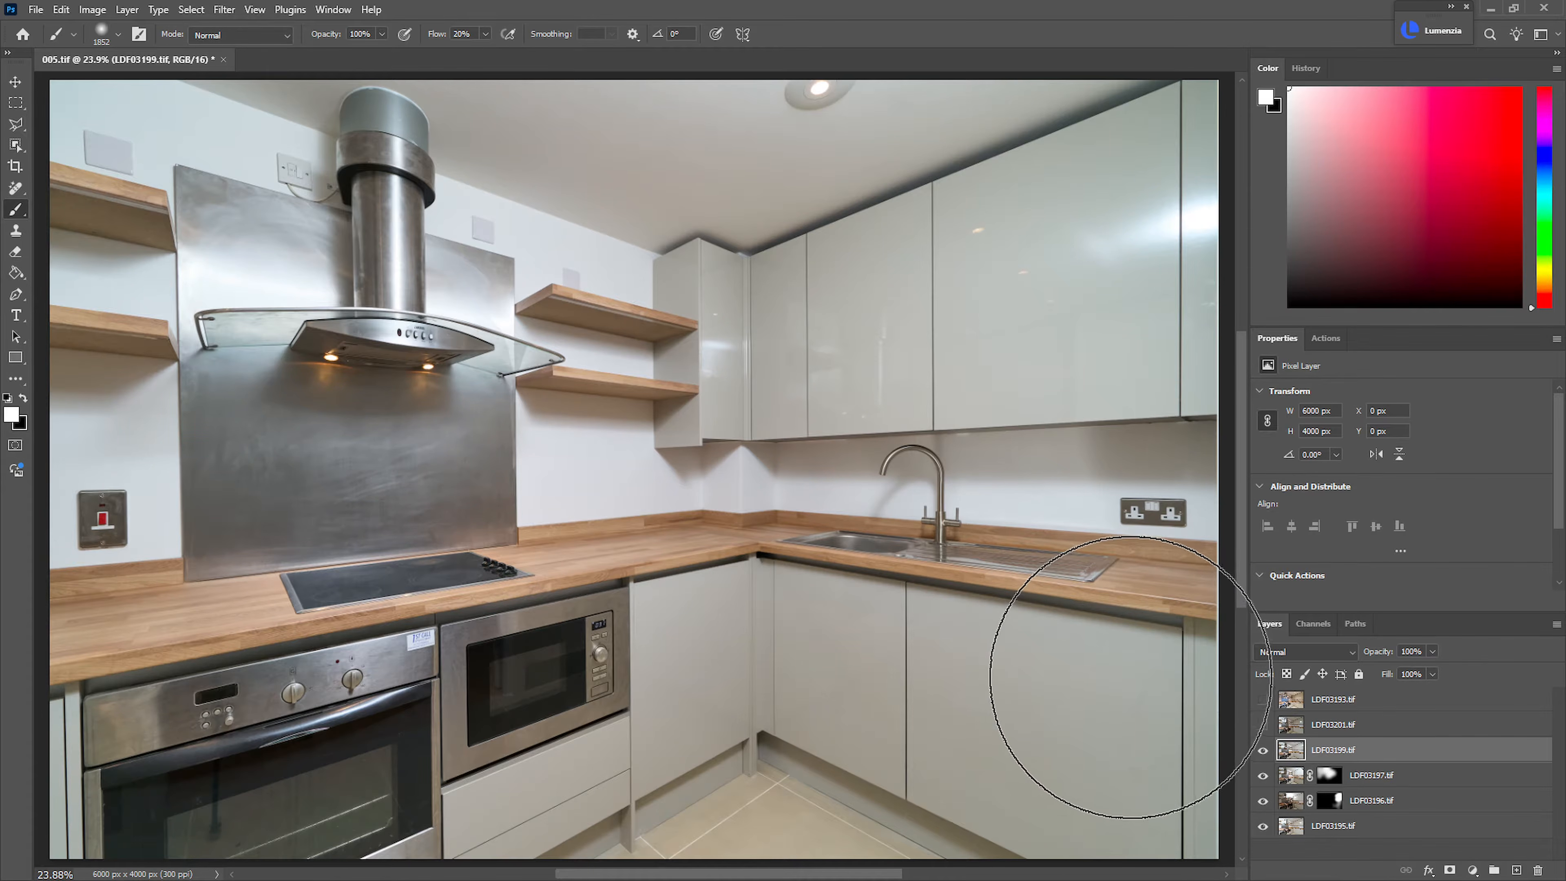
pyautogui.click(1262, 751)
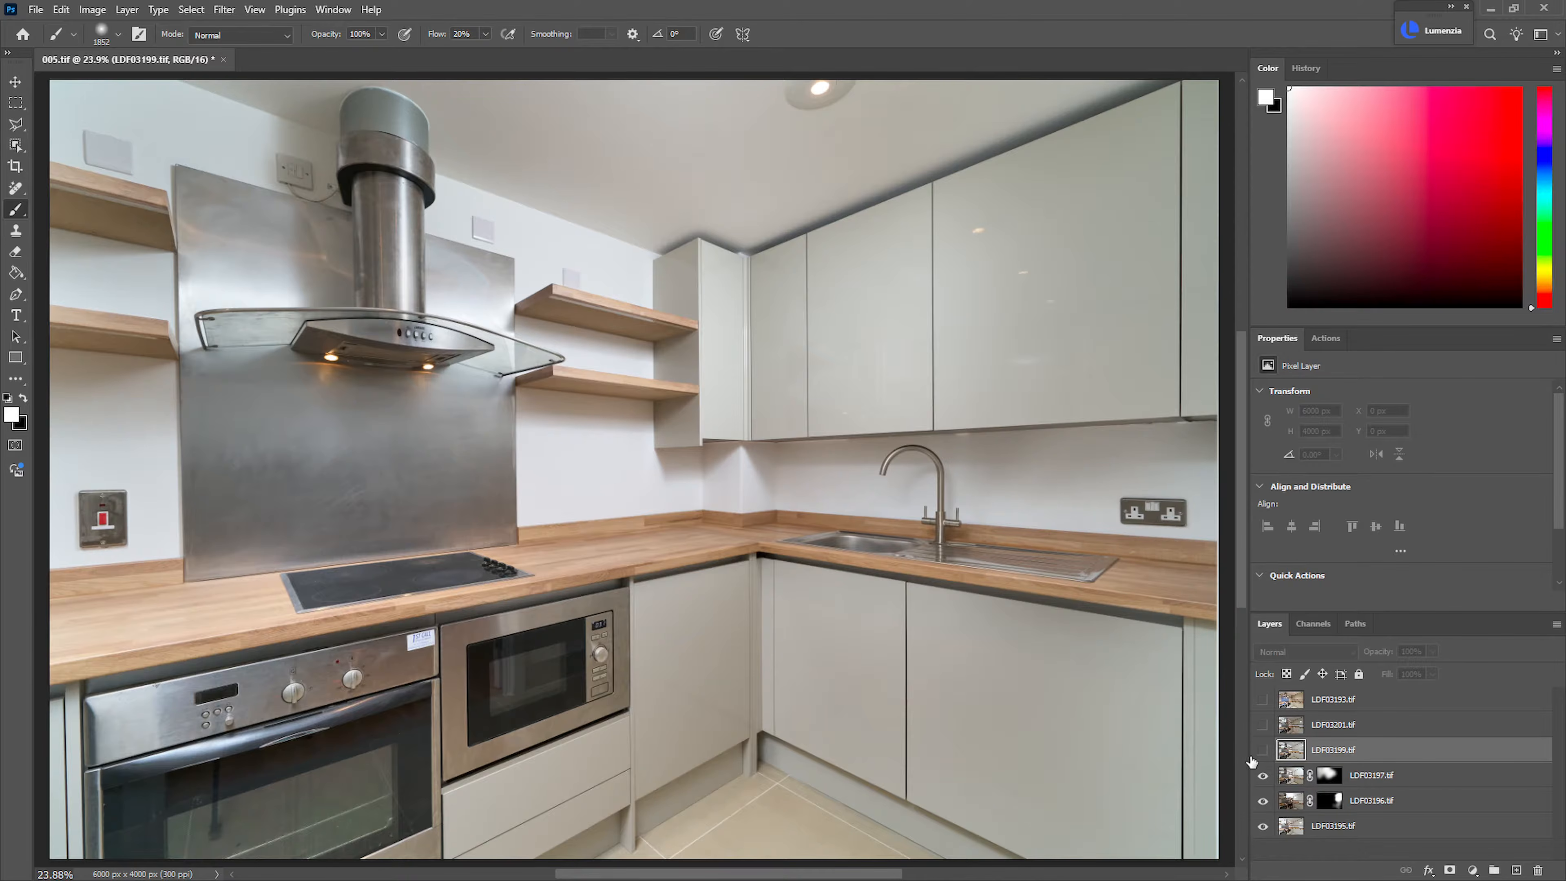
pyautogui.click(1263, 750)
pyautogui.click(1265, 751)
pyautogui.click(1265, 751)
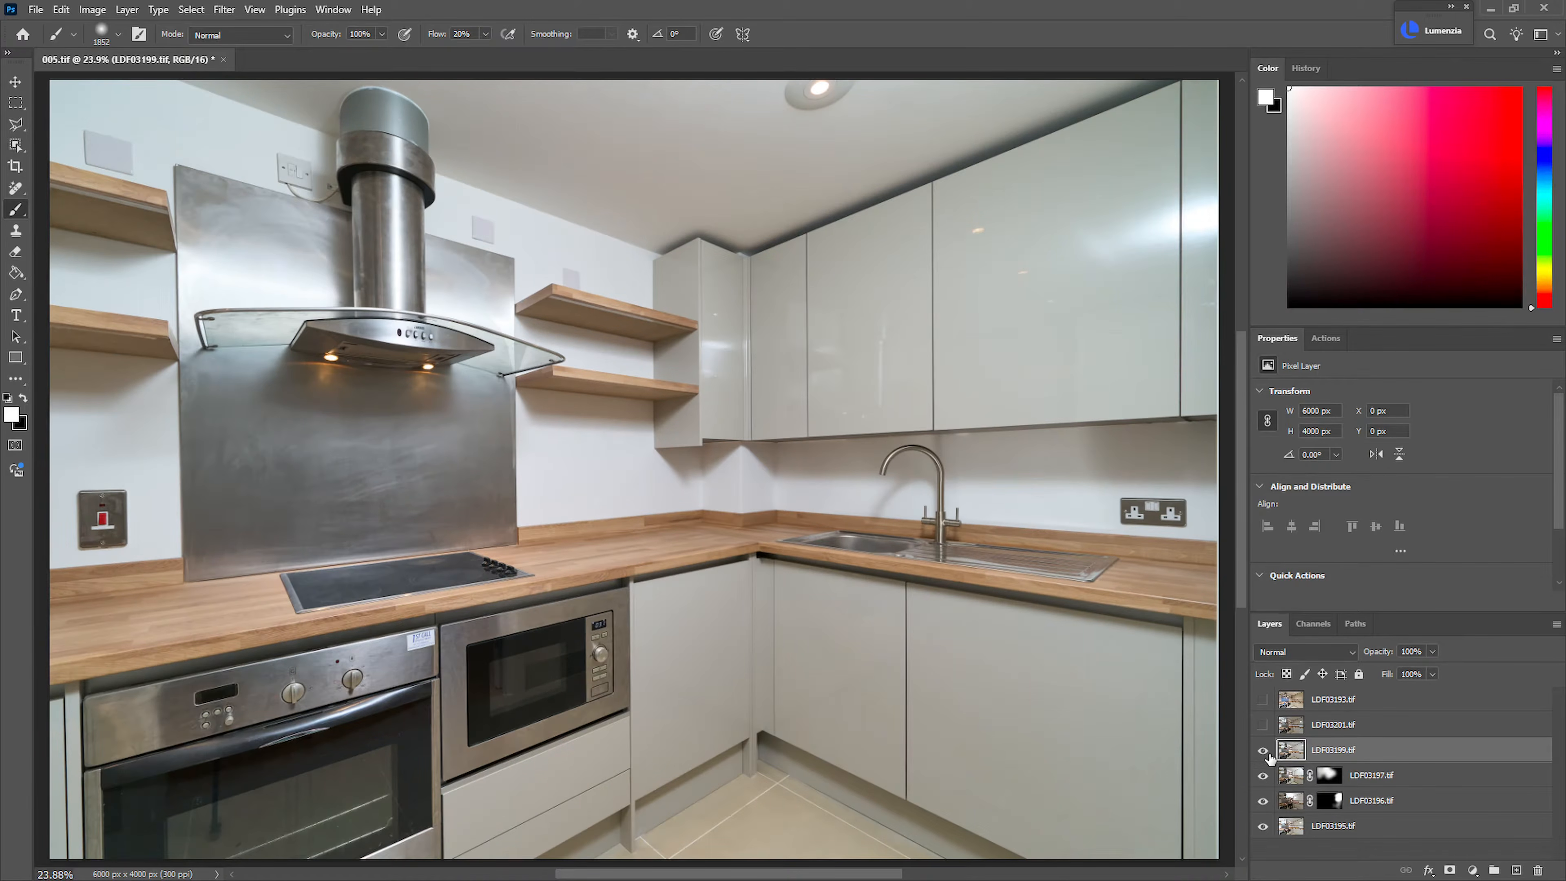
pyautogui.click(1267, 751)
pyautogui.click(1264, 753)
pyautogui.click(1262, 754)
pyautogui.click(1261, 754)
pyautogui.click(1262, 754)
pyautogui.click(1262, 753)
# Add a black mask to LDF03199.tif and paint it in with a smaller brush over the worktop, extractor hood and oven
pyautogui.keyDown('alt'); pyautogui.click(1450, 870); pyautogui.keyUp('alt')
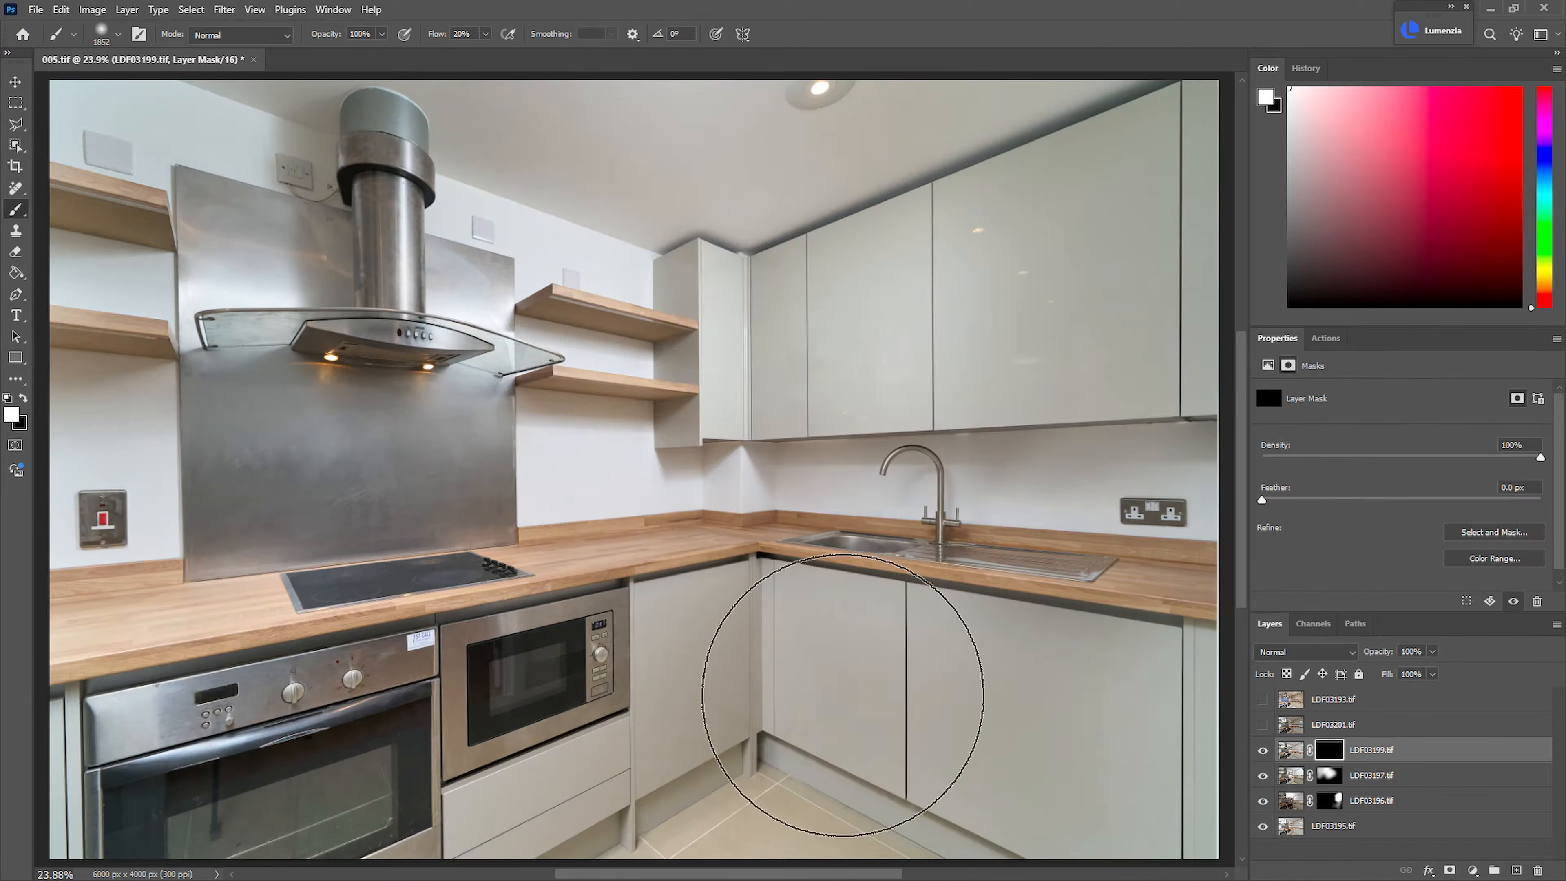
pyautogui.press('[')
pyautogui.moveTo(142, 636)
pyautogui.mouseDown()
pyautogui.moveTo(346, 588)
pyautogui.moveTo(257, 586)
pyautogui.mouseUp()
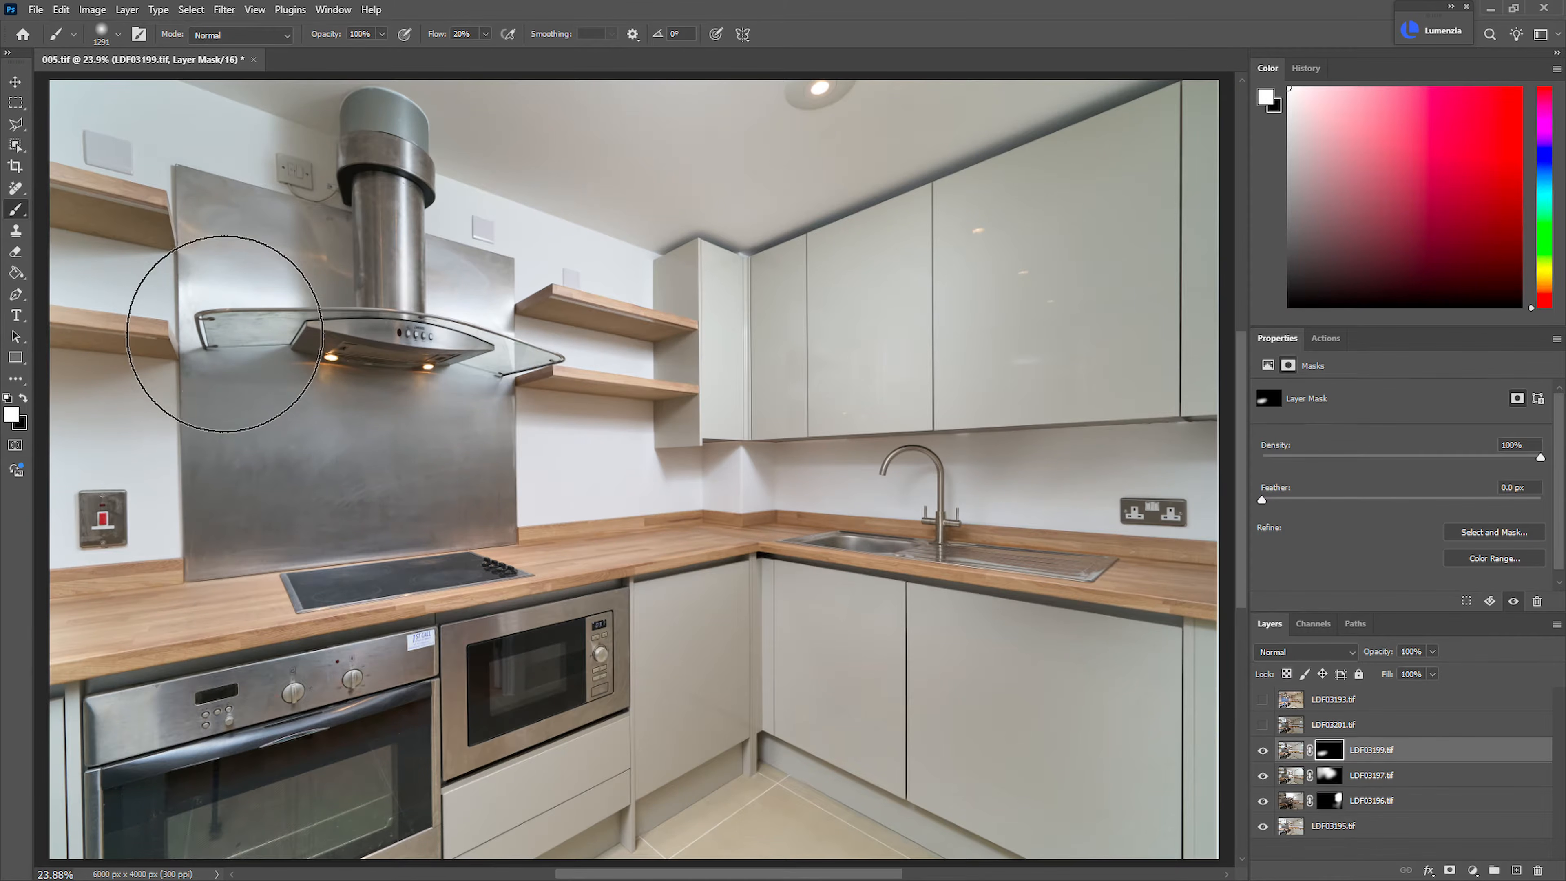
pyautogui.moveTo(222, 323); pyautogui.dragTo(242, 363)
pyautogui.moveTo(48, 617)
pyautogui.mouseDown()
pyautogui.moveTo(62, 715)
pyautogui.moveTo(134, 680)
pyautogui.moveTo(120, 768)
pyautogui.moveTo(283, 847)
pyautogui.moveTo(461, 831)
pyautogui.moveTo(524, 647)
pyautogui.mouseUp()
pyautogui.click(1264, 750)
pyautogui.click(1266, 752)
pyautogui.click(1264, 750)
pyautogui.click(1264, 750)
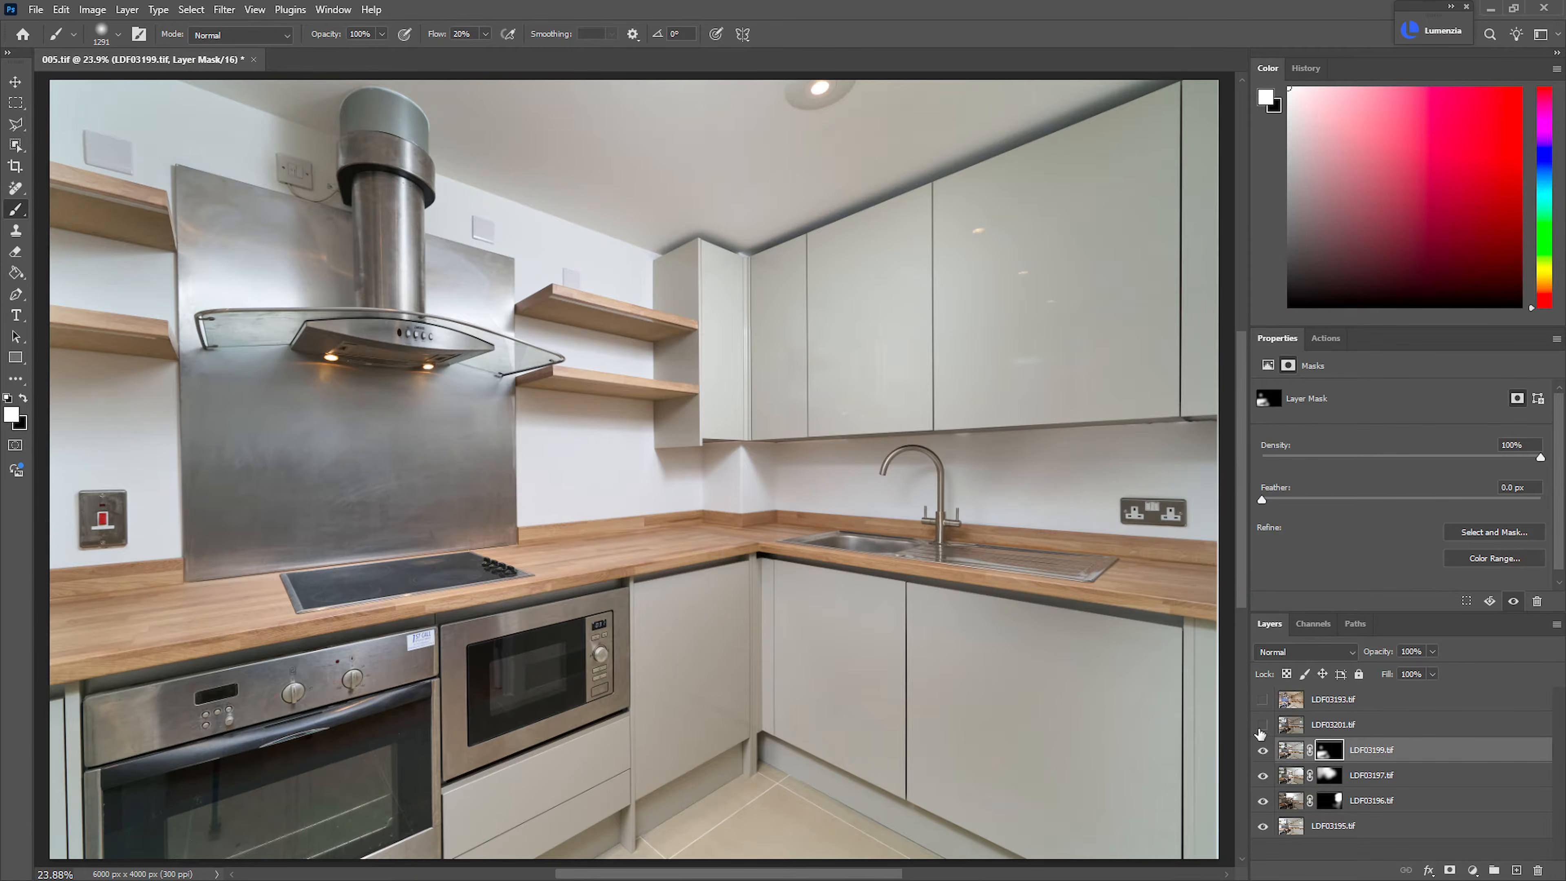
# Make the LDF03201.tif layer visible and select it
pyautogui.click(1263, 725)
pyautogui.click(1345, 727)
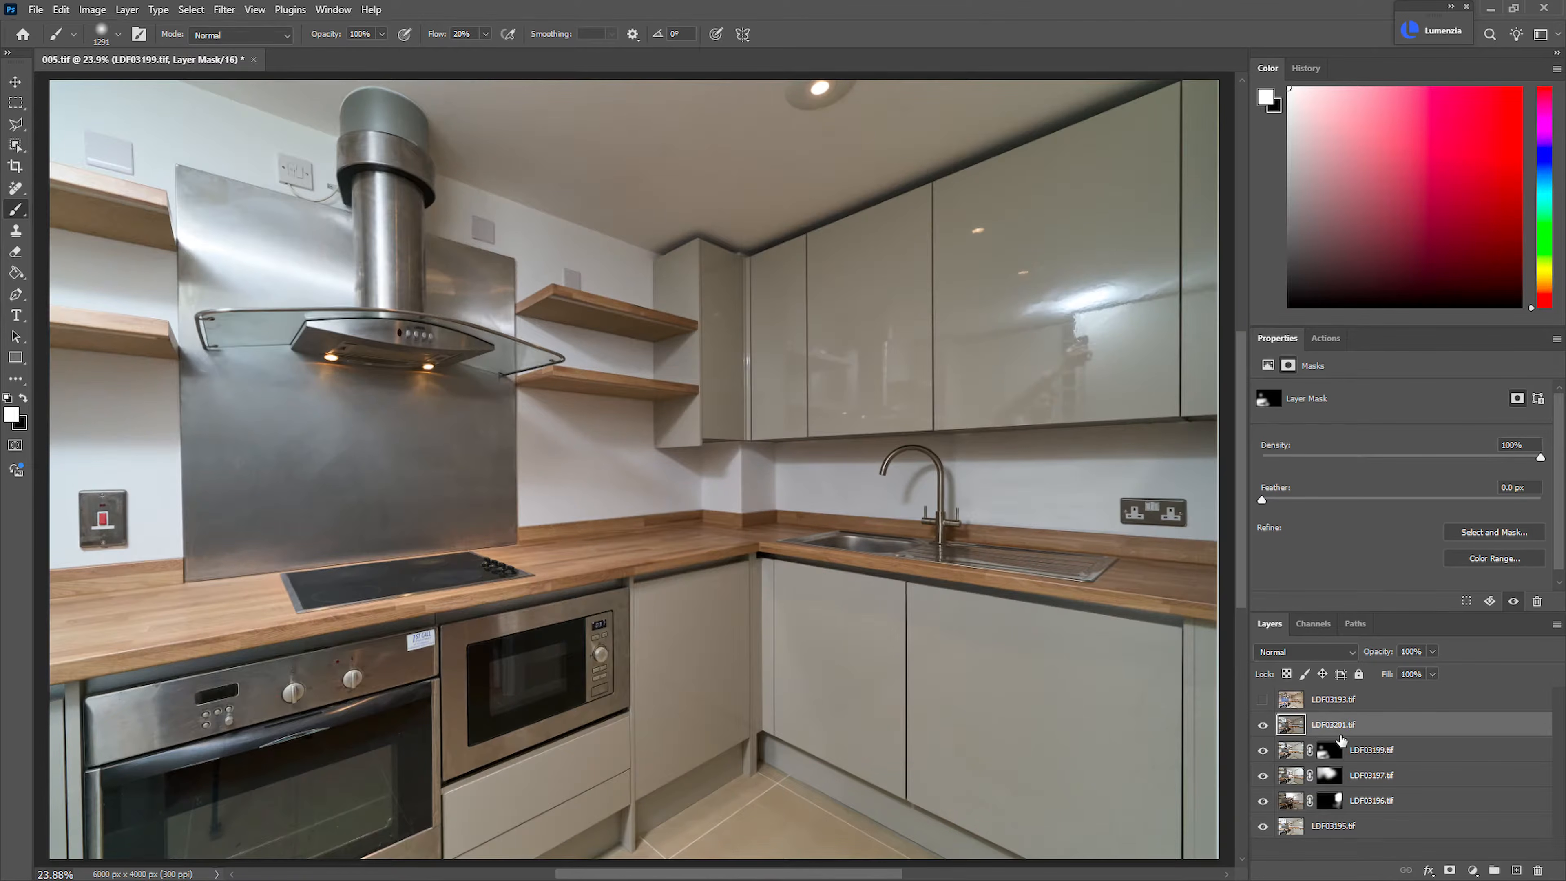
# Try the Lighten blend mode on LDF03201.tif, compare the effect, and restore Normal
pyautogui.click(1311, 657)
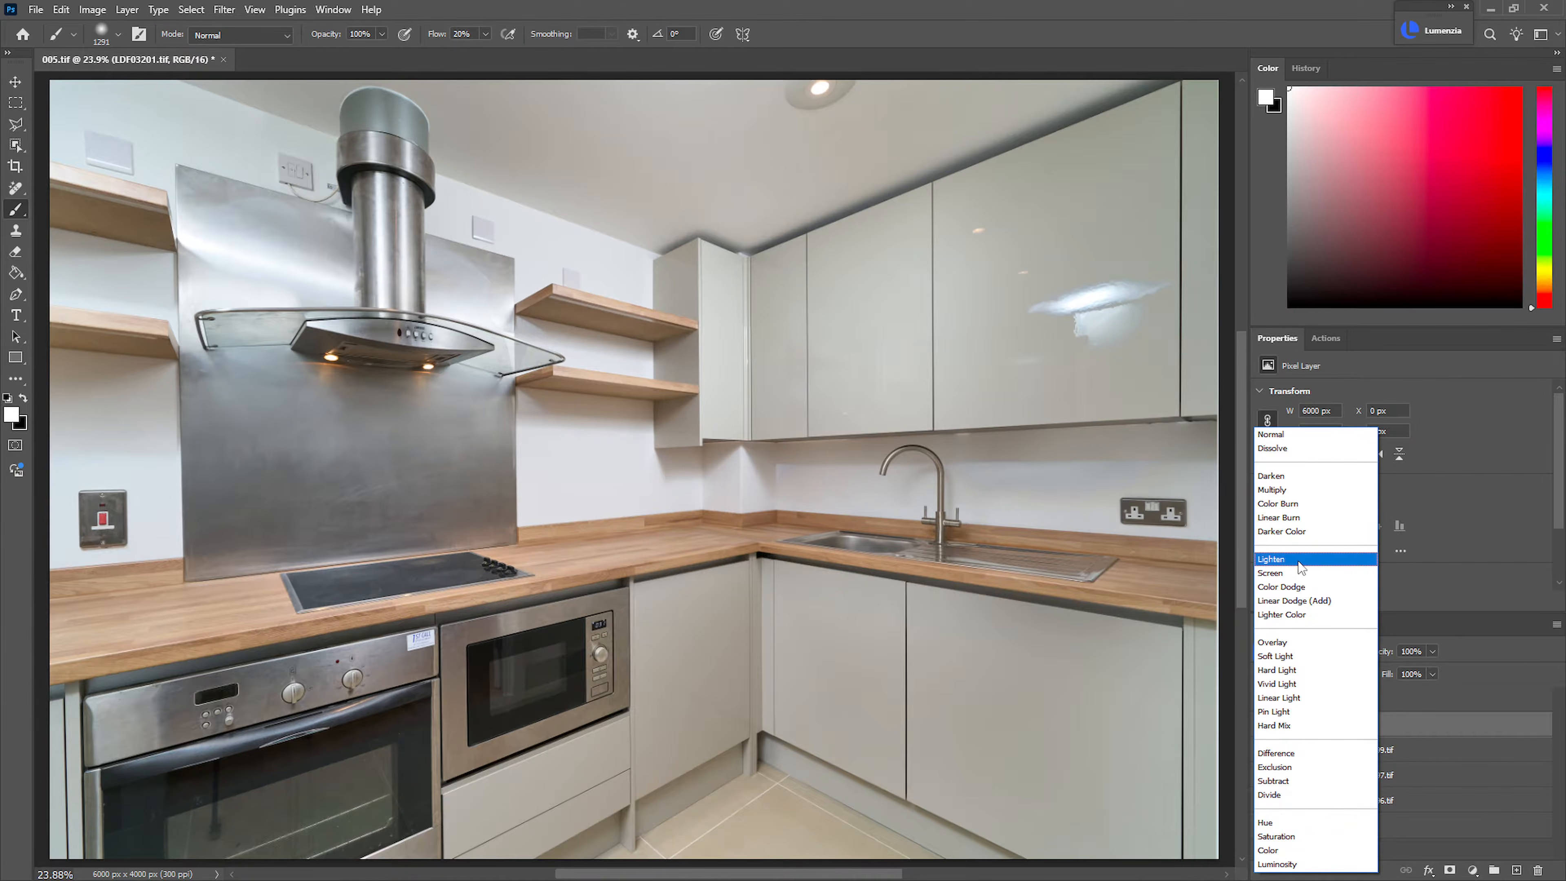
pyautogui.click(1300, 561)
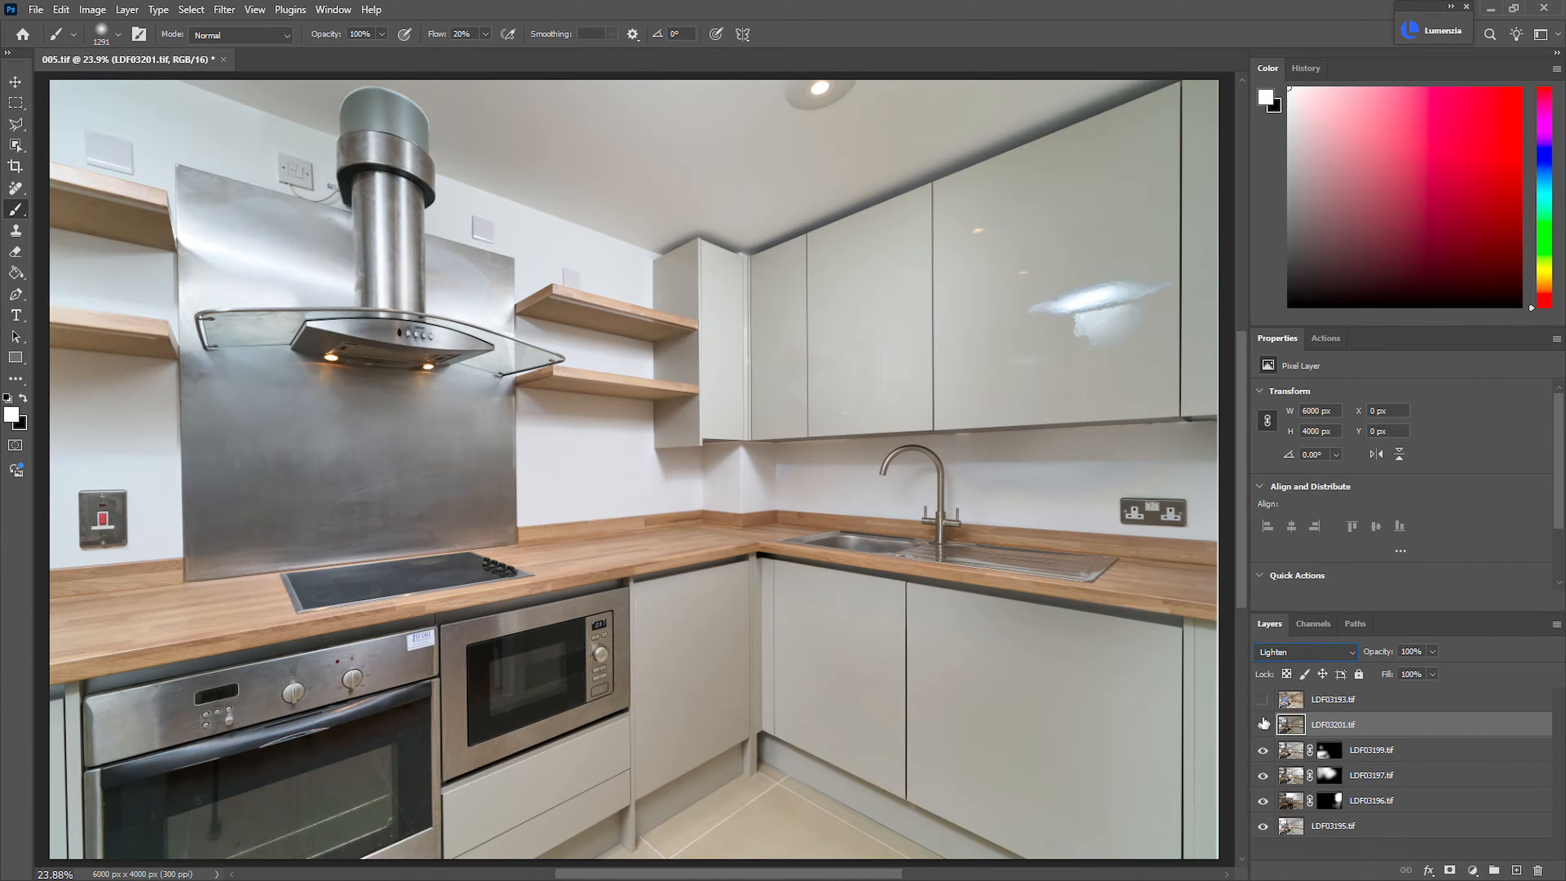
pyautogui.click(1262, 724)
pyautogui.click(1262, 725)
pyautogui.click(1263, 725)
pyautogui.click(1262, 725)
pyautogui.click(1305, 651)
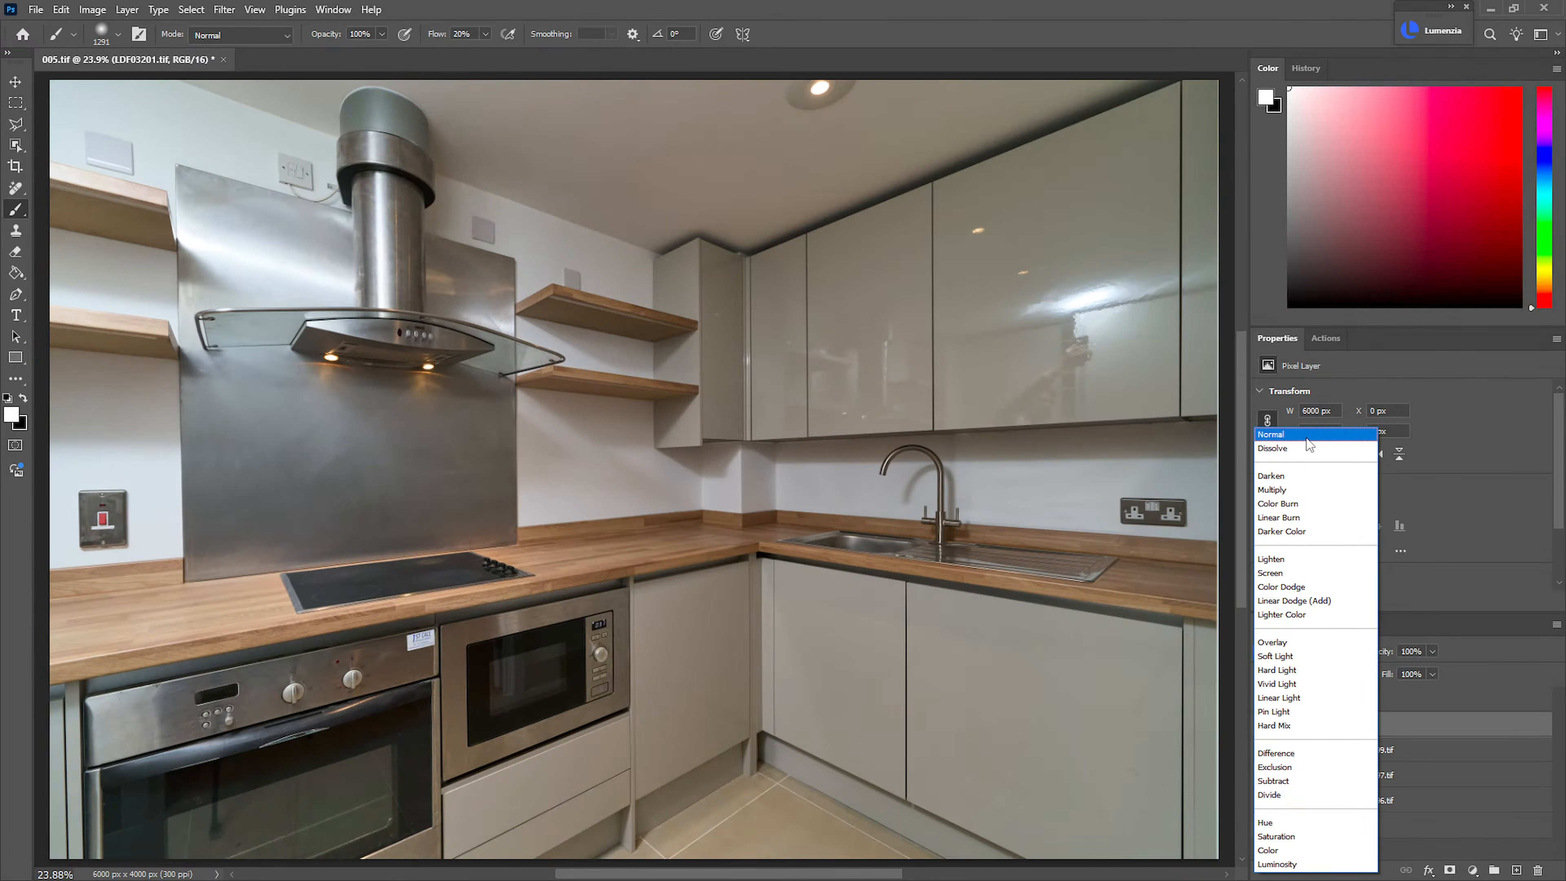
pyautogui.click(1279, 434)
# Add a black mask to LDF03201.tif and paint white with a large brush at 10% flow over the steel splashback and adjacent shelves
pyautogui.keyDown('alt'); pyautogui.click(1449, 870); pyautogui.keyUp('alt')
pyautogui.moveTo(139, 465); pyautogui.dragTo(224, 470)
pyautogui.press('x')
pyautogui.press('x')
pyautogui.hotkey('shift', '1')
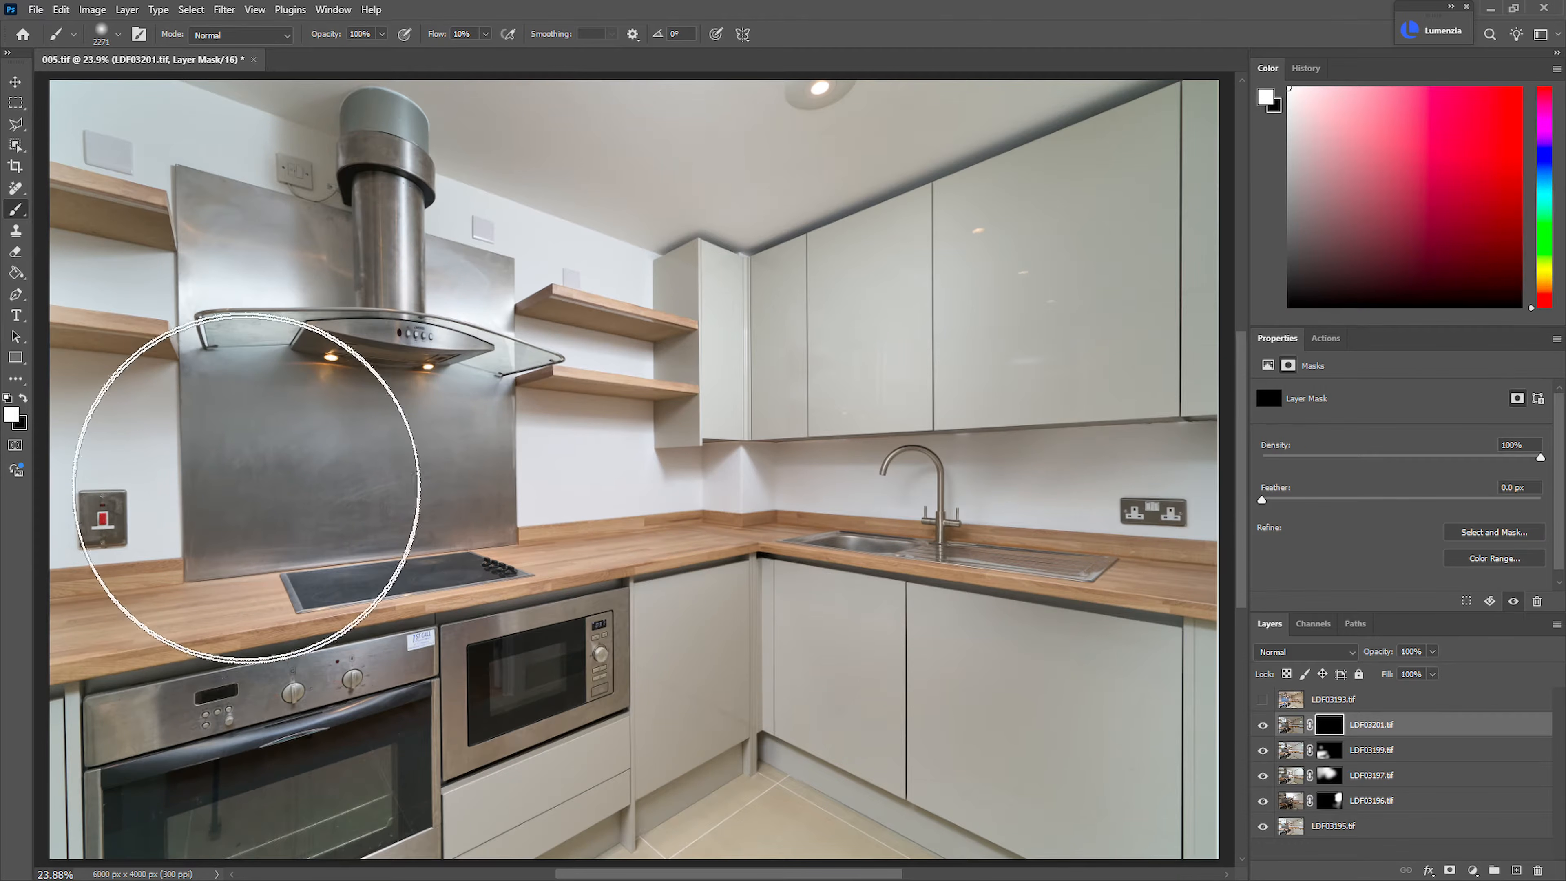
pyautogui.moveTo(175, 338)
pyautogui.mouseDown()
pyautogui.moveTo(220, 278)
pyautogui.moveTo(133, 159)
pyautogui.moveTo(174, 138)
pyautogui.moveTo(292, 177)
pyautogui.moveTo(130, 550)
pyautogui.moveTo(158, 593)
pyautogui.moveTo(265, 597)
pyautogui.moveTo(236, 594)
pyautogui.moveTo(128, 474)
pyautogui.moveTo(232, 526)
pyautogui.moveTo(103, 289)
pyautogui.moveTo(195, 173)
pyautogui.moveTo(175, 360)
pyautogui.moveTo(236, 571)
pyautogui.moveTo(182, 584)
pyautogui.moveTo(134, 199)
pyautogui.mouseUp()
# Group the five layers from LDF03201.tif down to LDF03195.tif
pyautogui.keyDown('shift'); pyautogui.click(1375, 828); pyautogui.keyUp('shift')
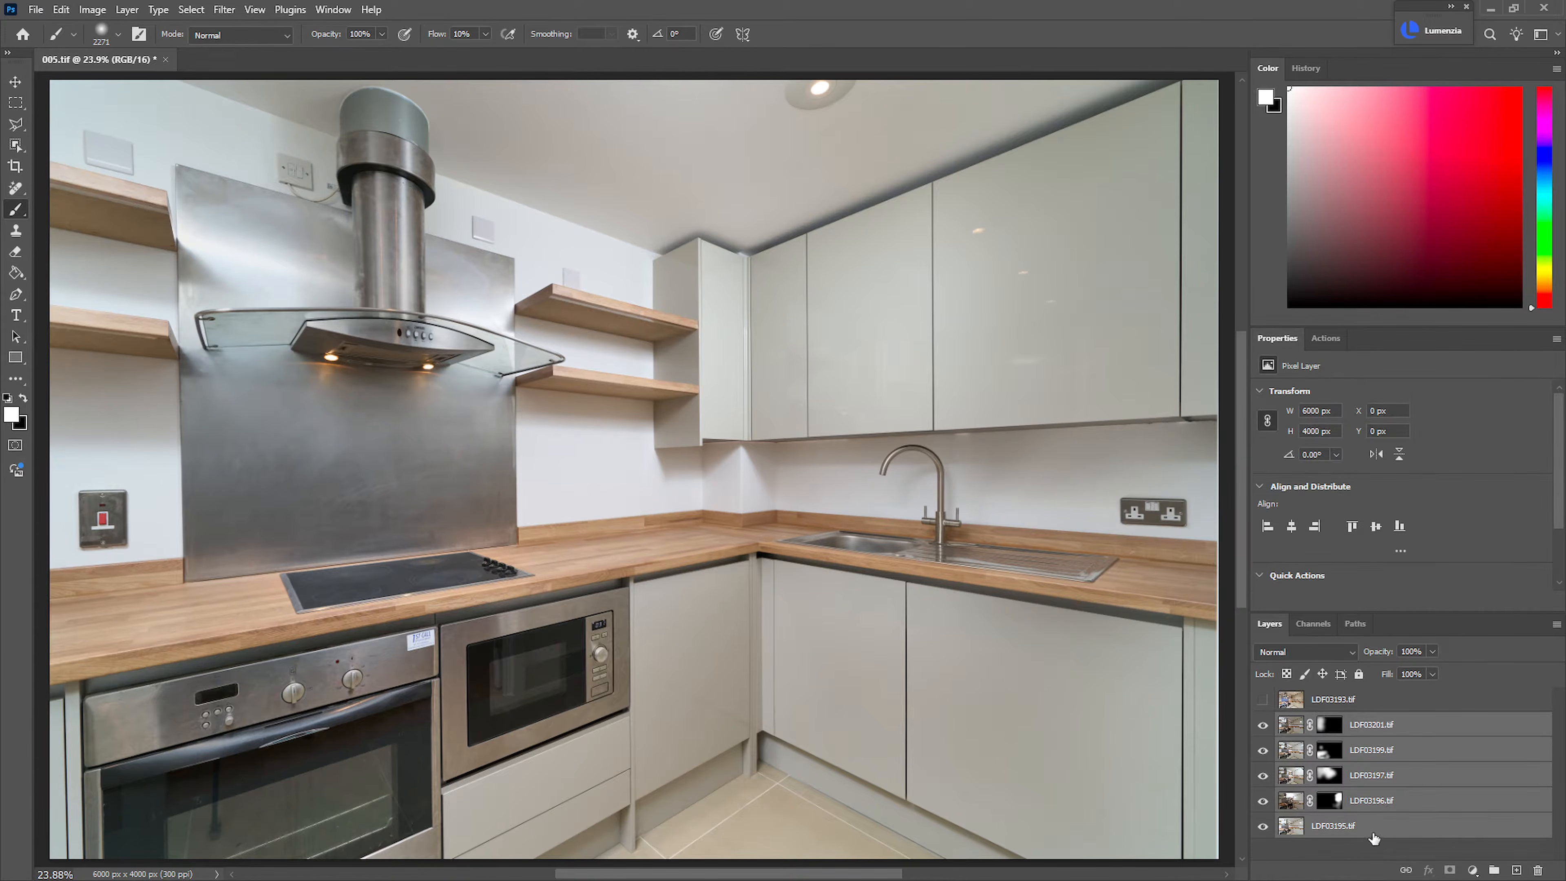
pyautogui.hotkey('ctrl', 'g')
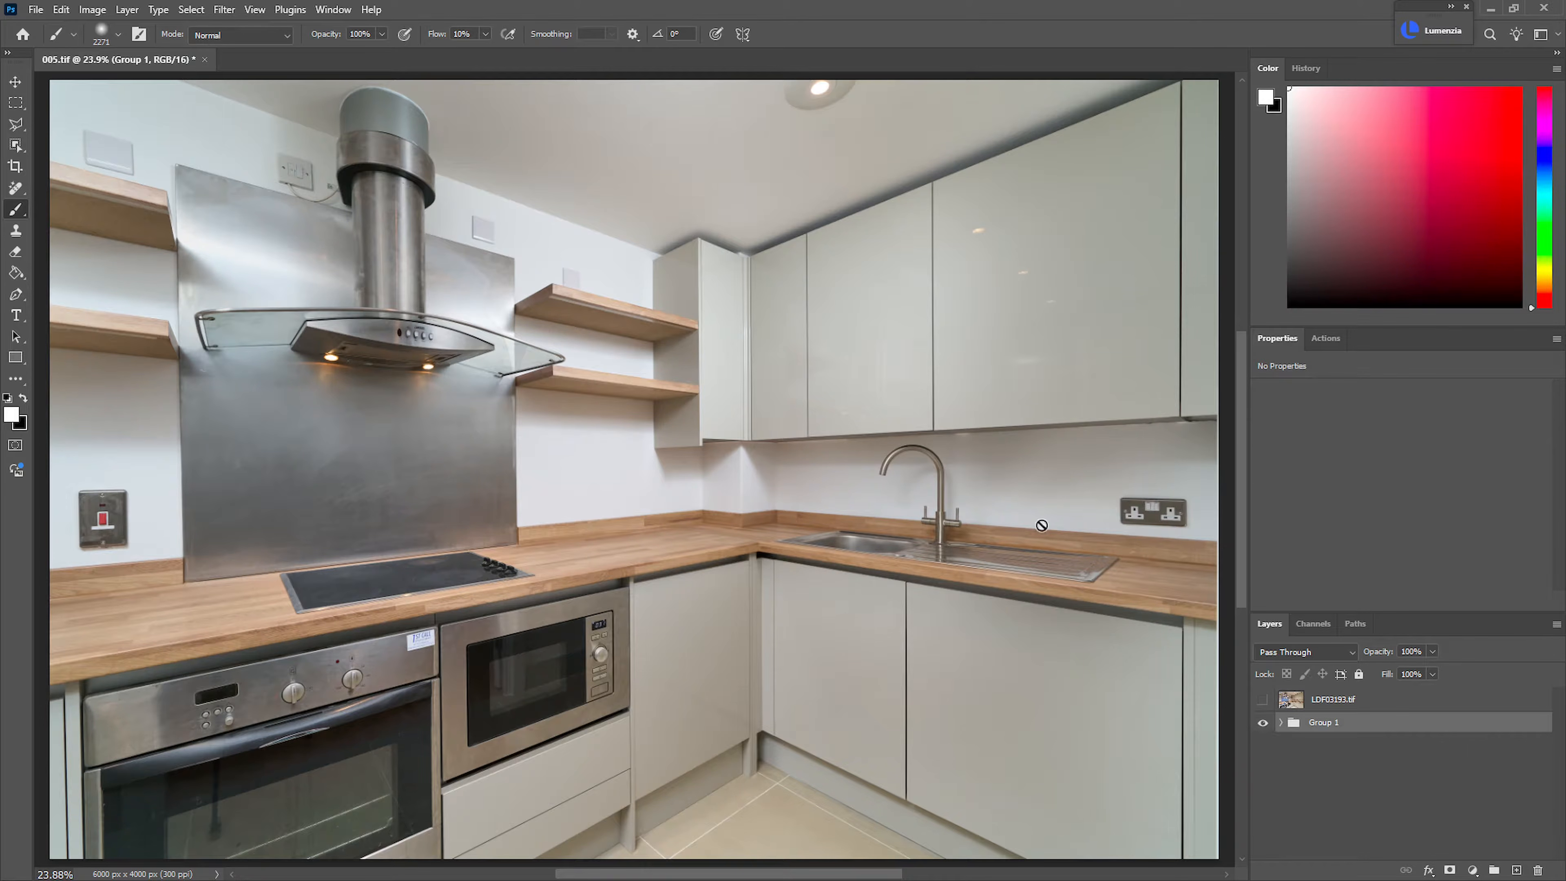
# Add a Hue/Saturation layer above Group 1 and mask it by Color Range at fuzziness 18, sampling the neutral area beneath the corner wall cabinet
pyautogui.hotkey('ctrl', 'u')
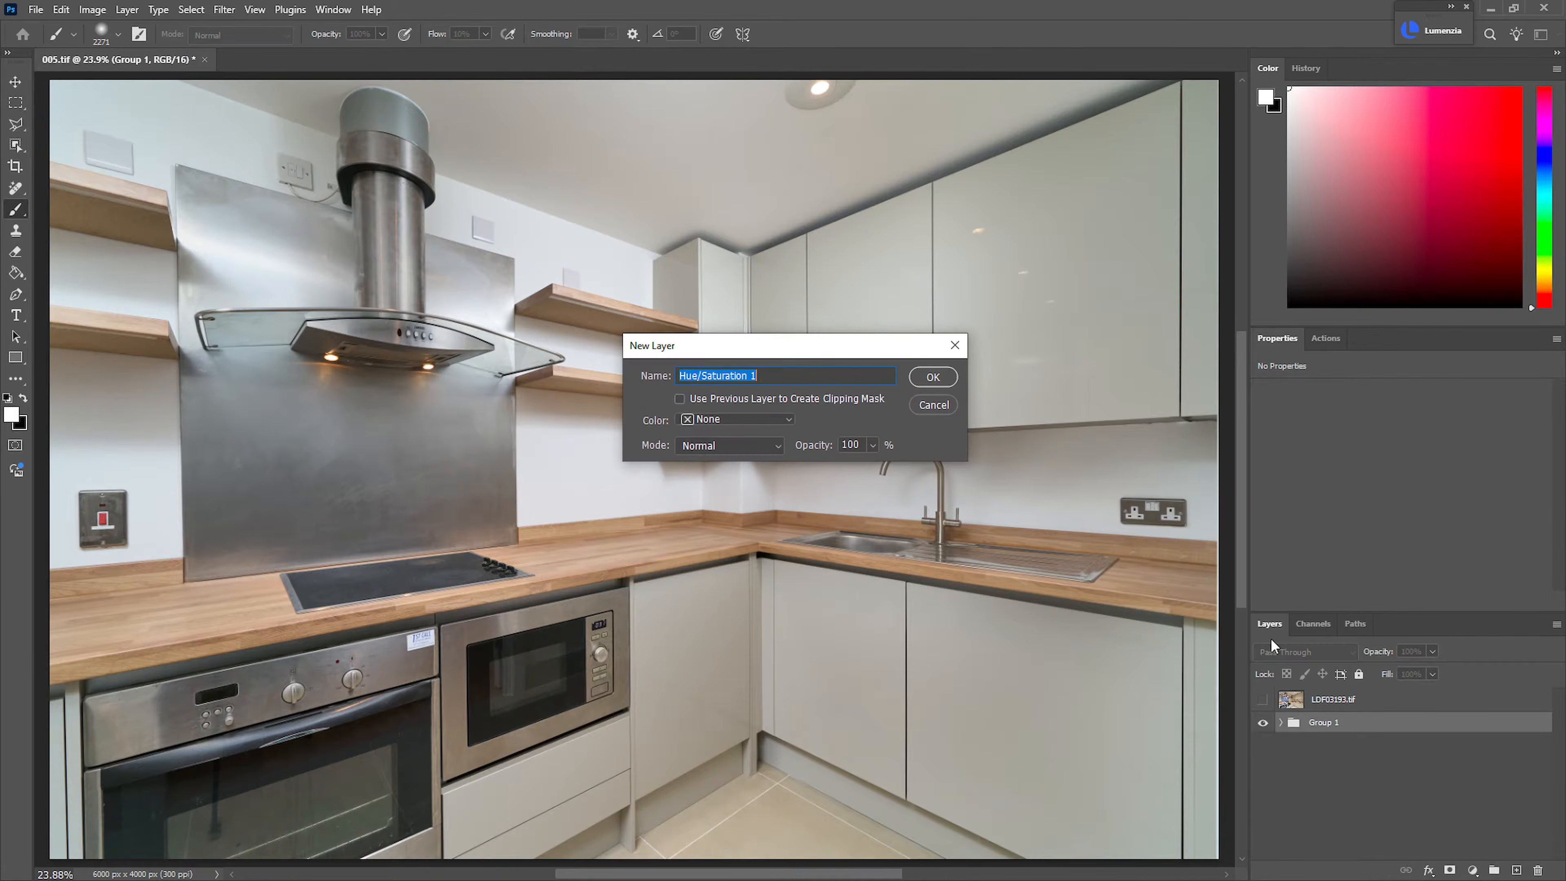
pyautogui.press('Return')
pyautogui.hotkey('alt', 's')
pyautogui.press('c')
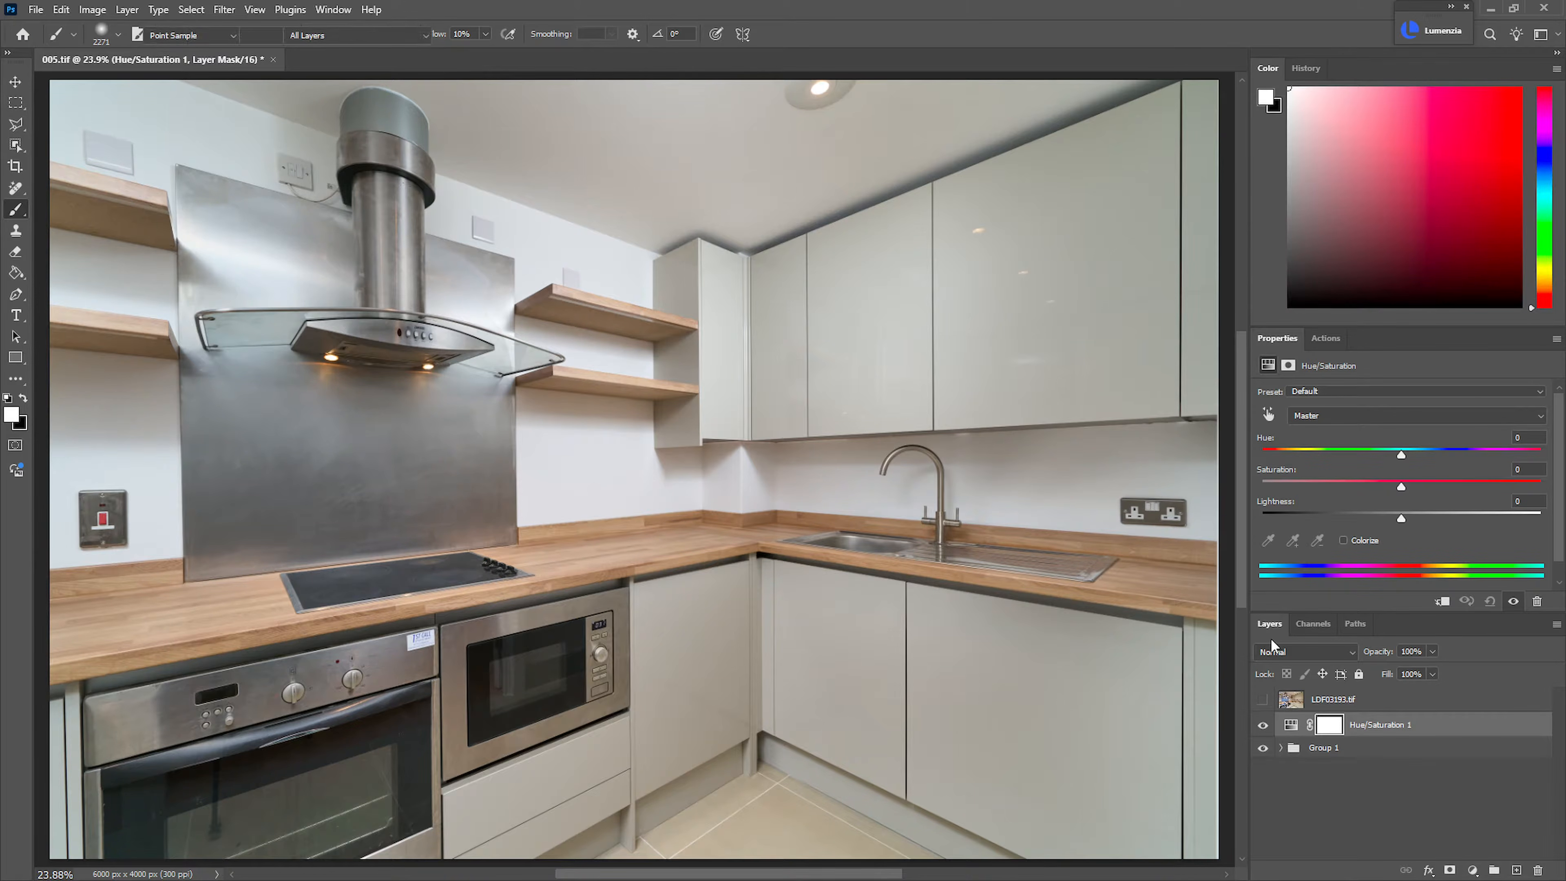
pyautogui.moveTo(441, 405); pyautogui.dragTo(974, 376)
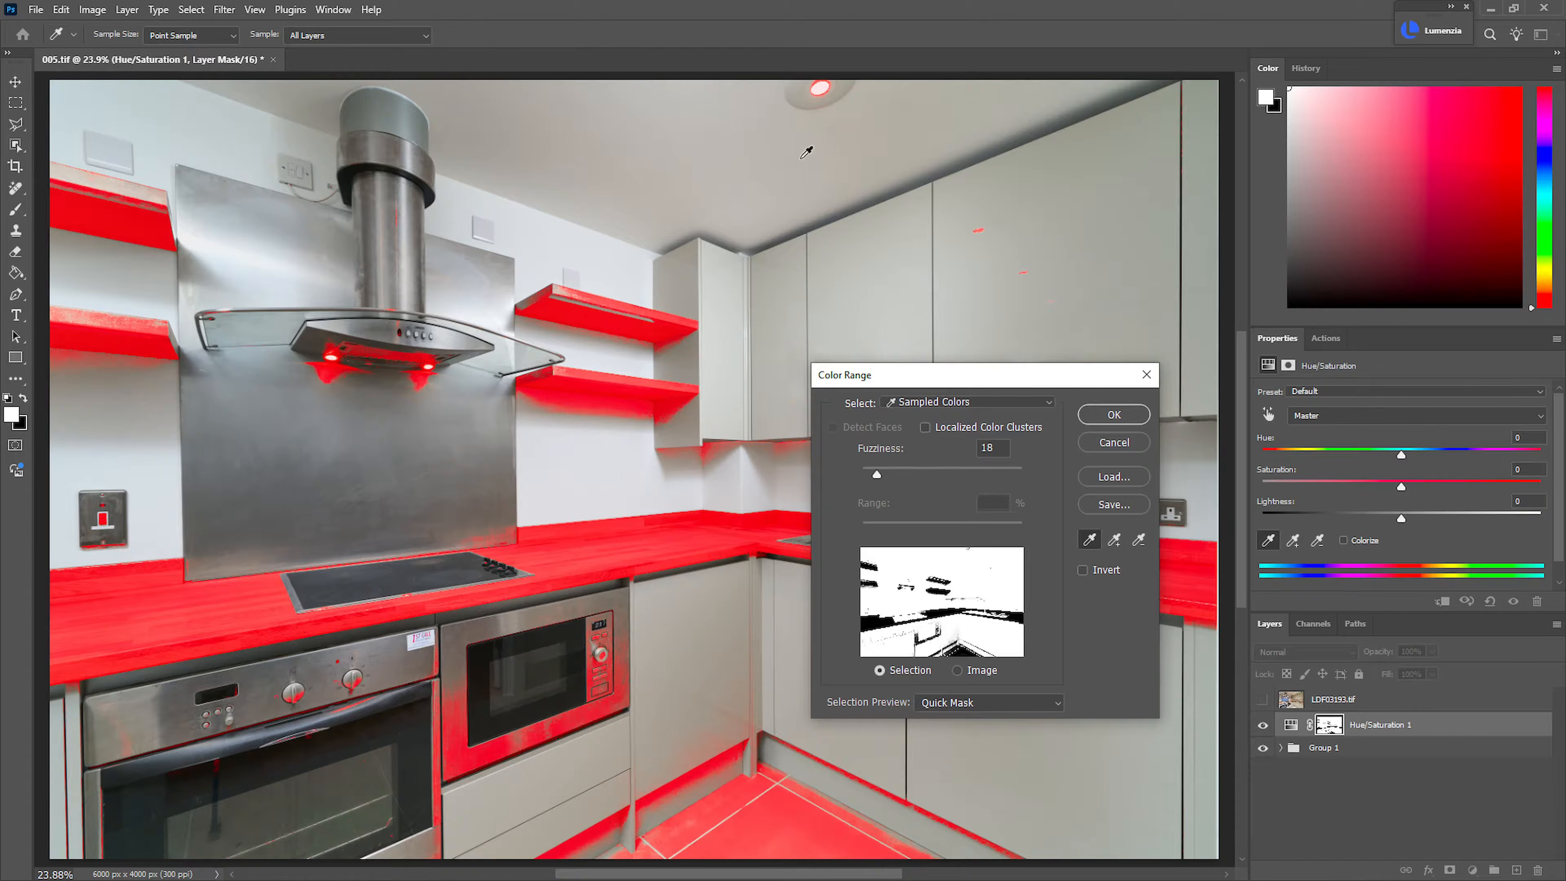
pyautogui.moveTo(989, 369); pyautogui.dragTo(994, 510)
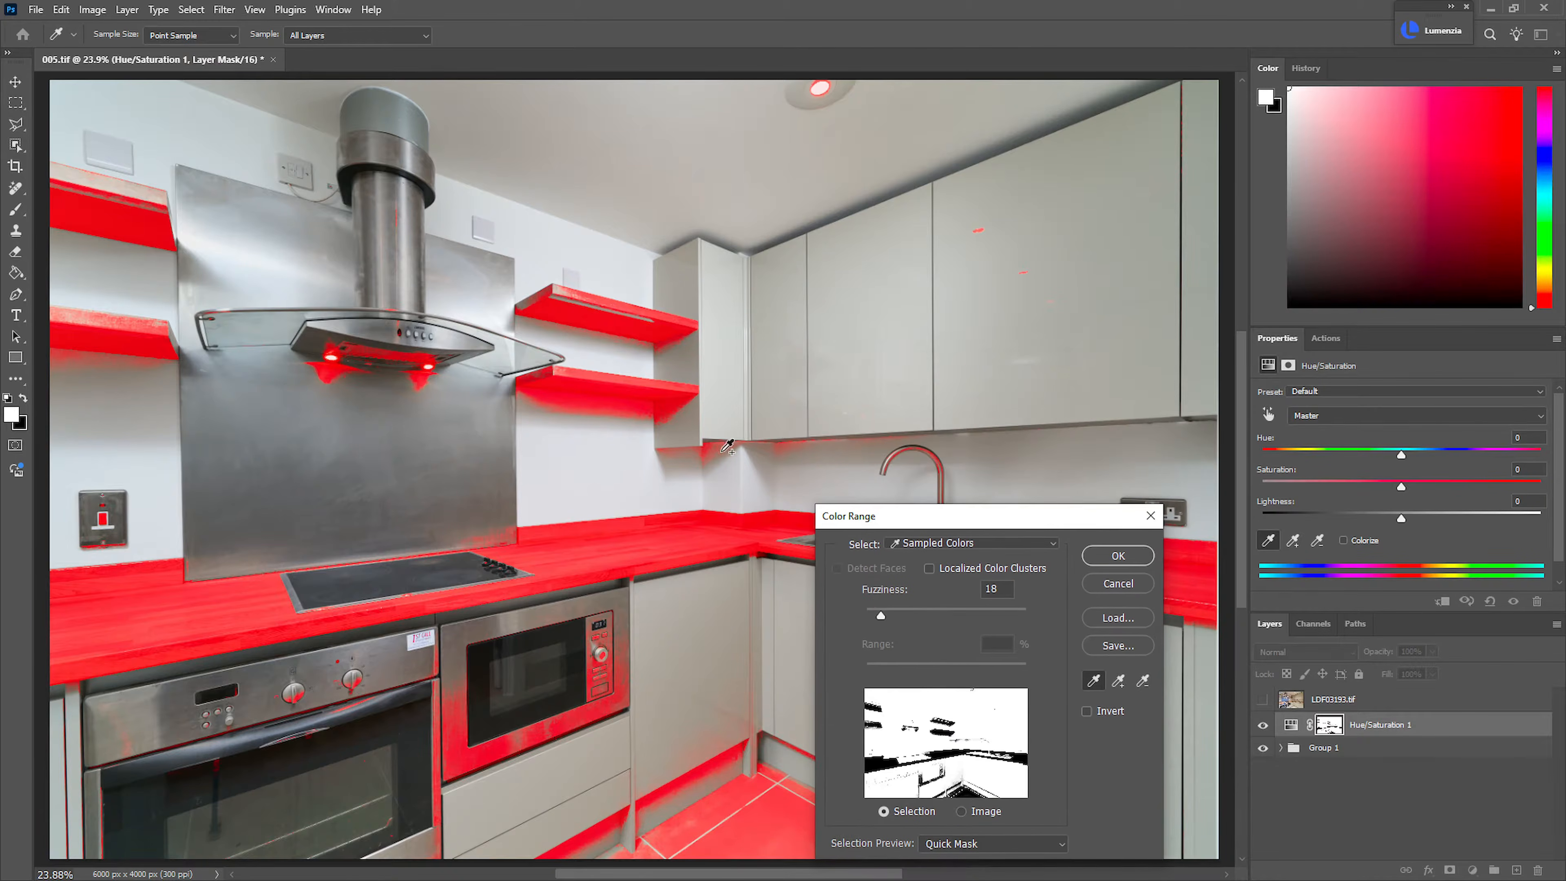
pyautogui.click(718, 449)
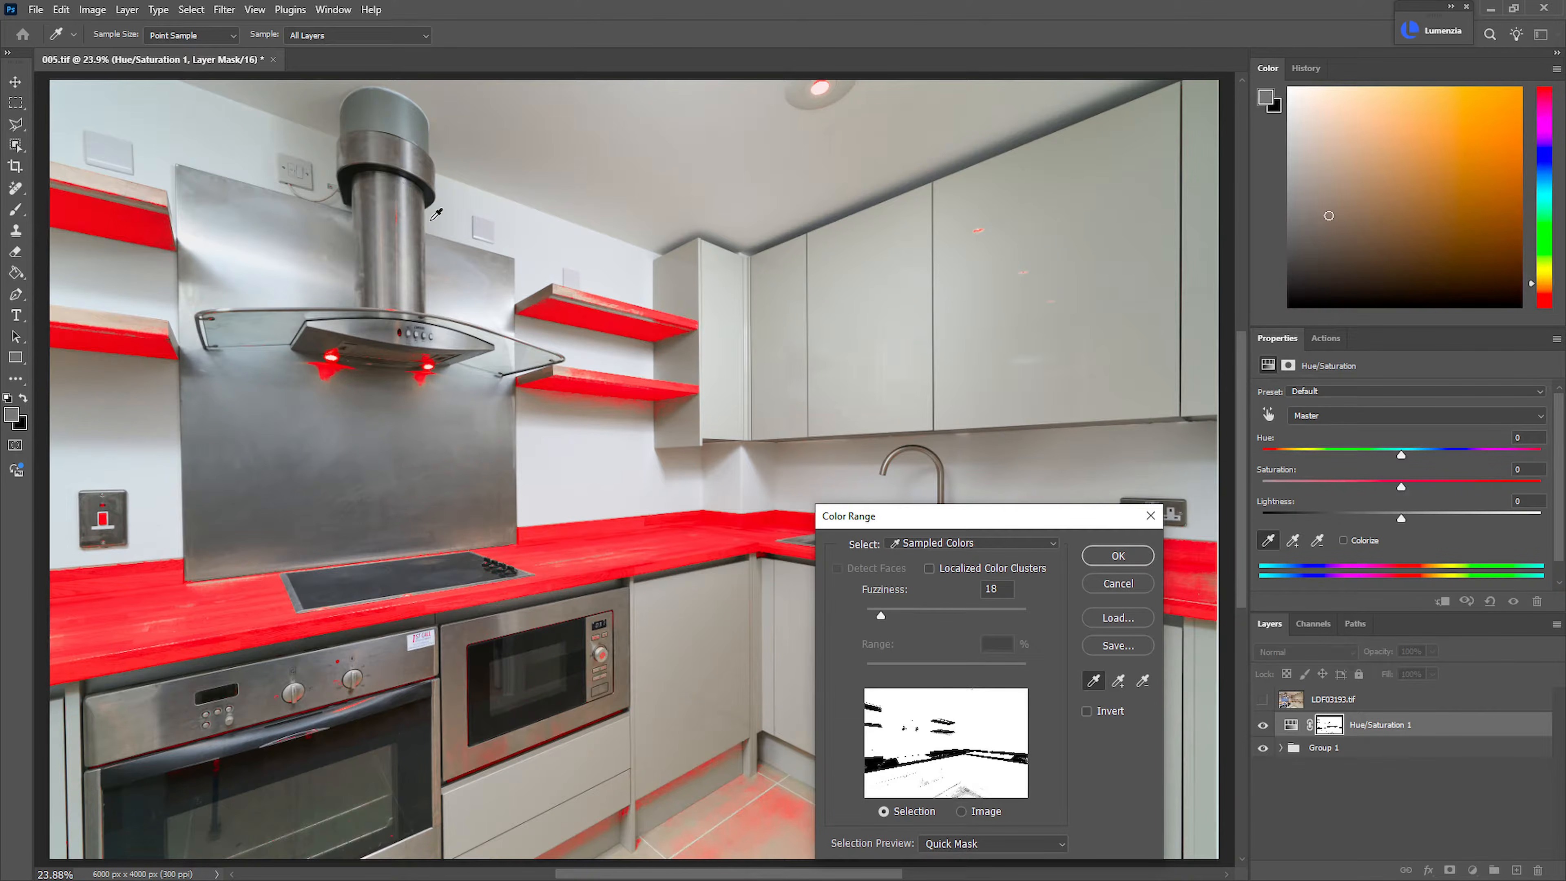
pyautogui.click(1117, 556)
pyautogui.press('b')
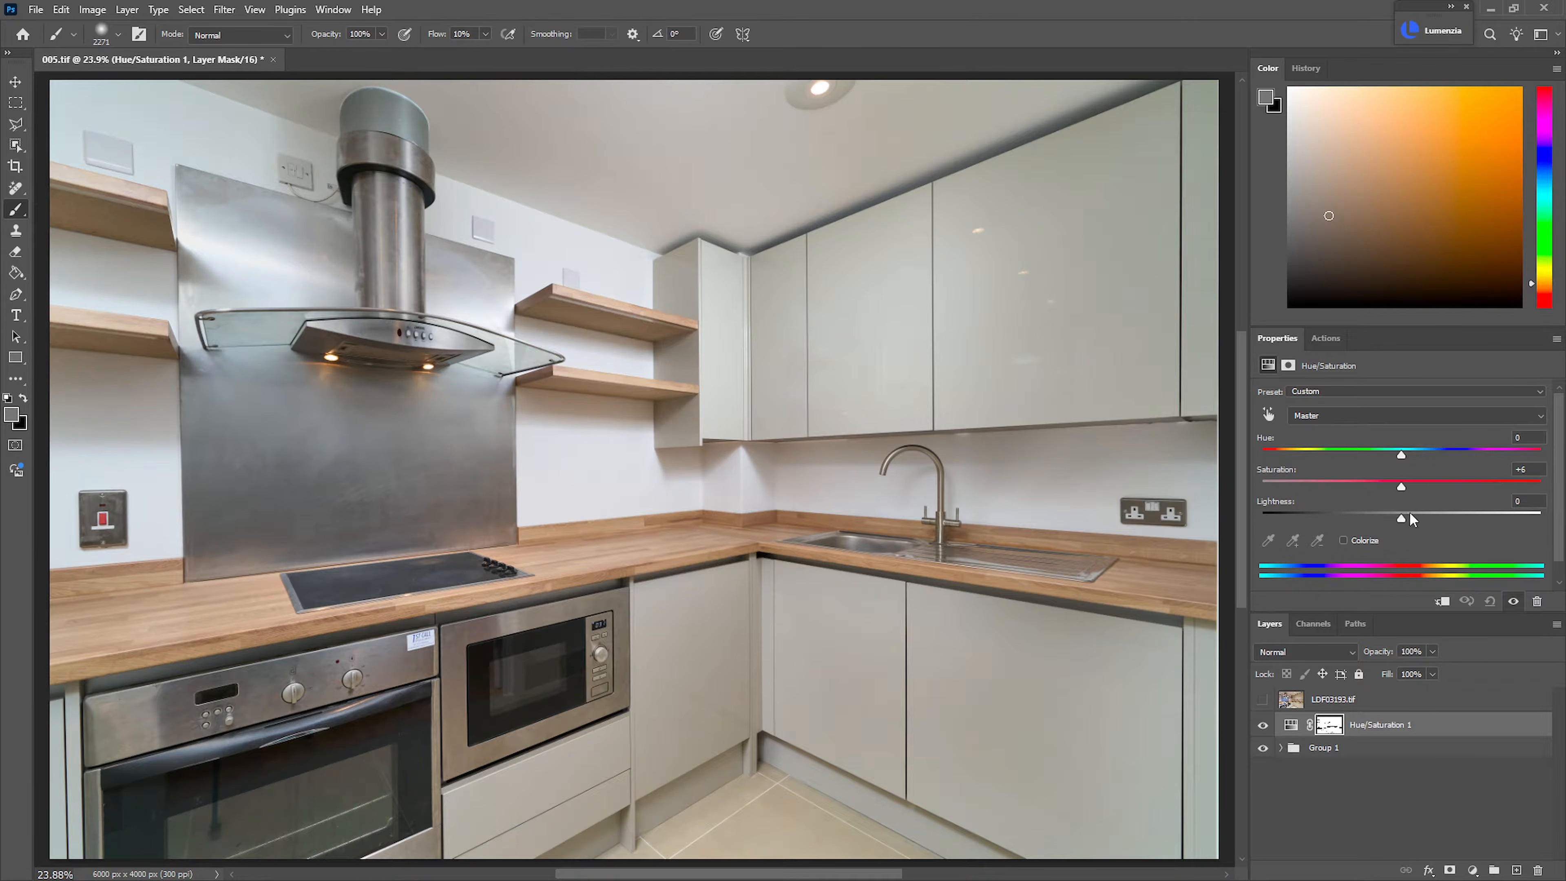
# Reduce the saturation of the masked neutral areas with the Hue/Saturation adjustment
pyautogui.moveTo(1401, 486); pyautogui.dragTo(1345, 486)
pyautogui.moveTo(1425, 489); pyautogui.dragTo(1386, 512)
pyautogui.moveTo(1360, 506); pyautogui.dragTo(1360, 506)
# Show LDF03193.tif in Luminosity mode at 60% opacity and add a black mask to it
pyautogui.click(1263, 699)
pyautogui.click(1332, 702)
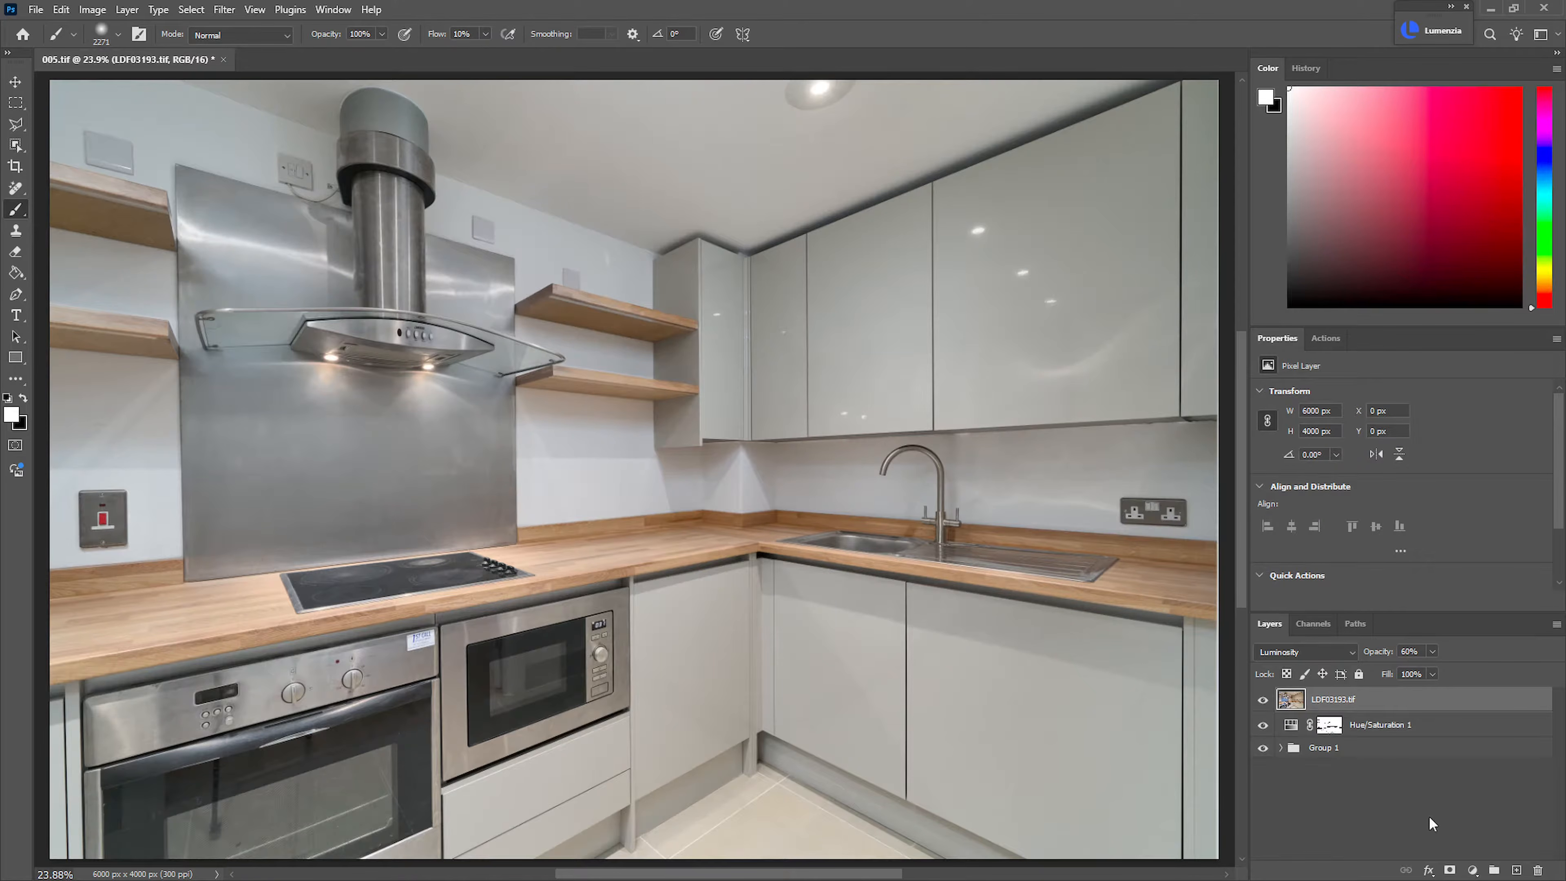
pyautogui.keyDown('alt'); pyautogui.click(1451, 871); pyautogui.keyUp('alt')
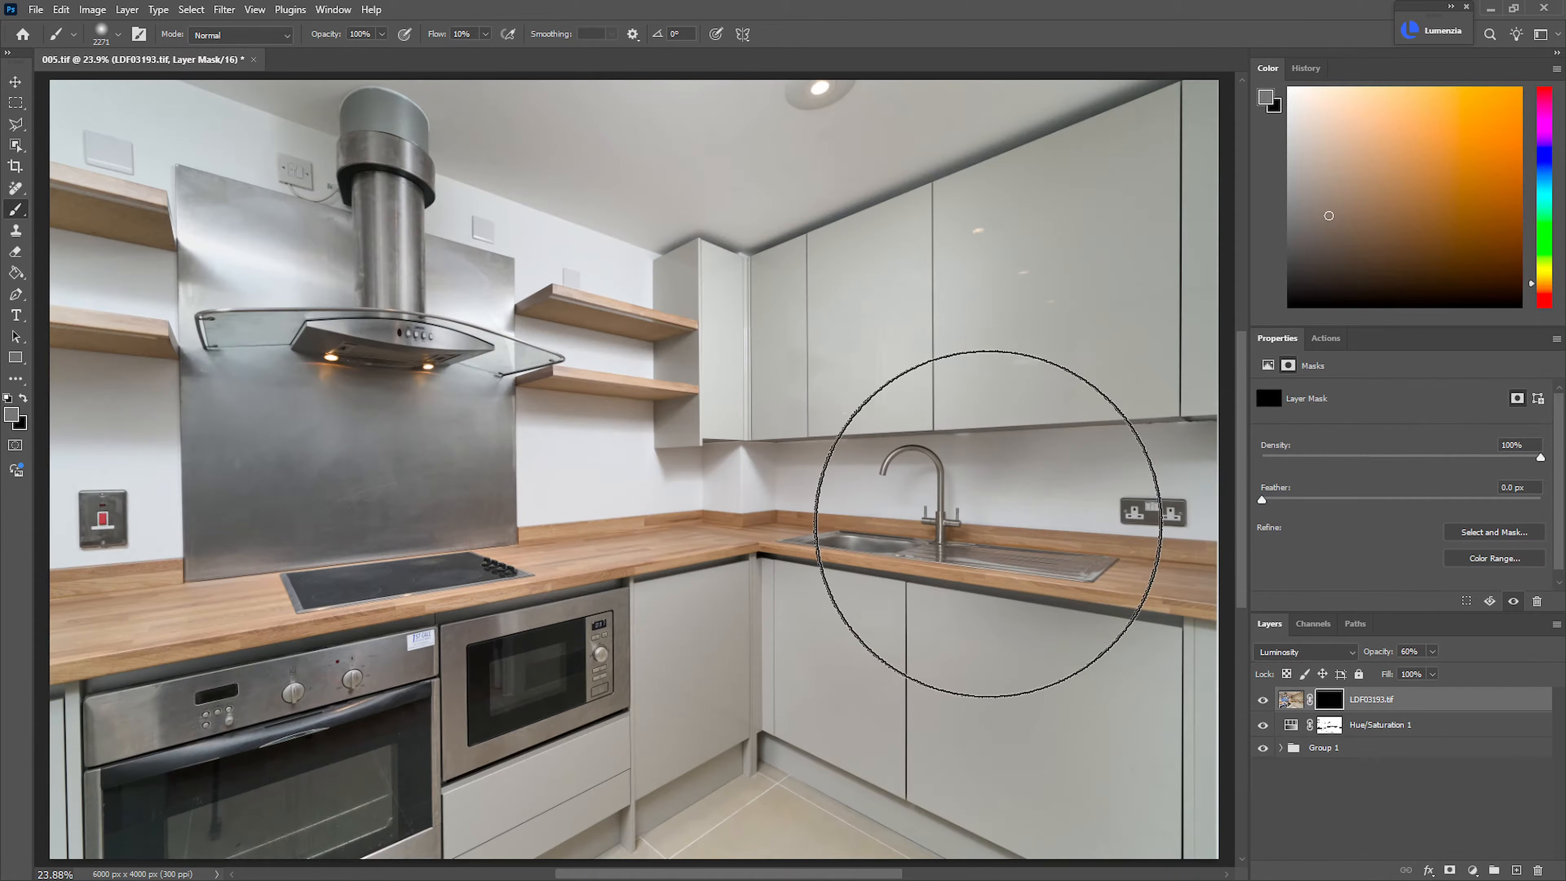
# Paint white on the LDF03193.tif mask with a very large brush at 20% flow across the ceiling, cabinets, walls and worktops
pyautogui.moveTo(1004, 356); pyautogui.dragTo(1005, 355)
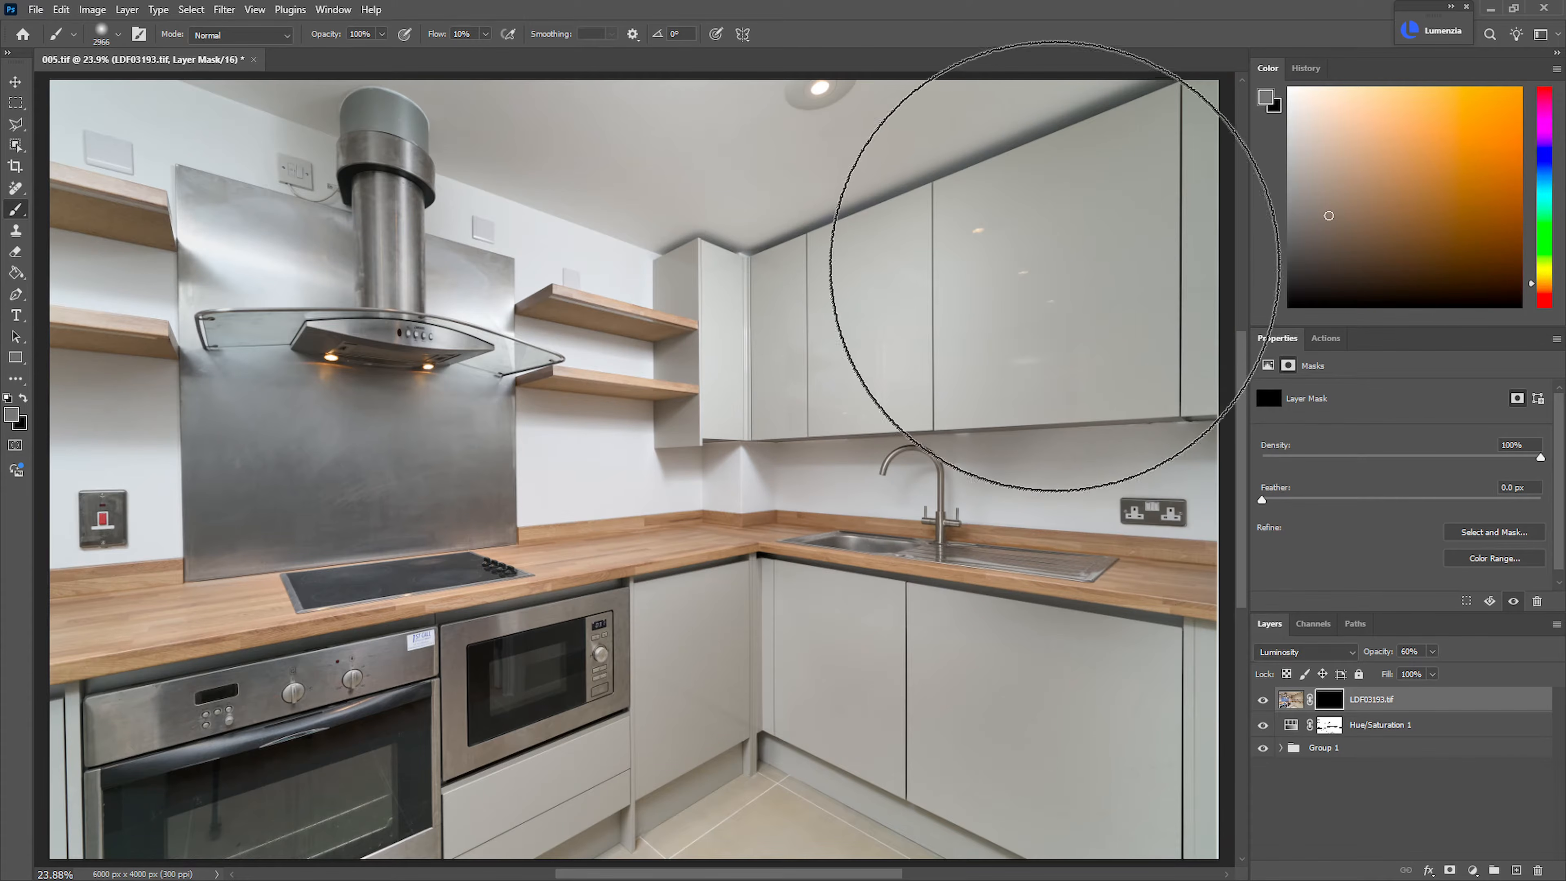
pyautogui.moveTo(1062, 265)
pyautogui.mouseDown()
pyautogui.moveTo(1042, 252)
pyautogui.moveTo(1006, 276)
pyautogui.moveTo(613, 263)
pyautogui.moveTo(164, 222)
pyautogui.mouseUp()
pyautogui.press('d')
pyautogui.hotkey('shift', '2')
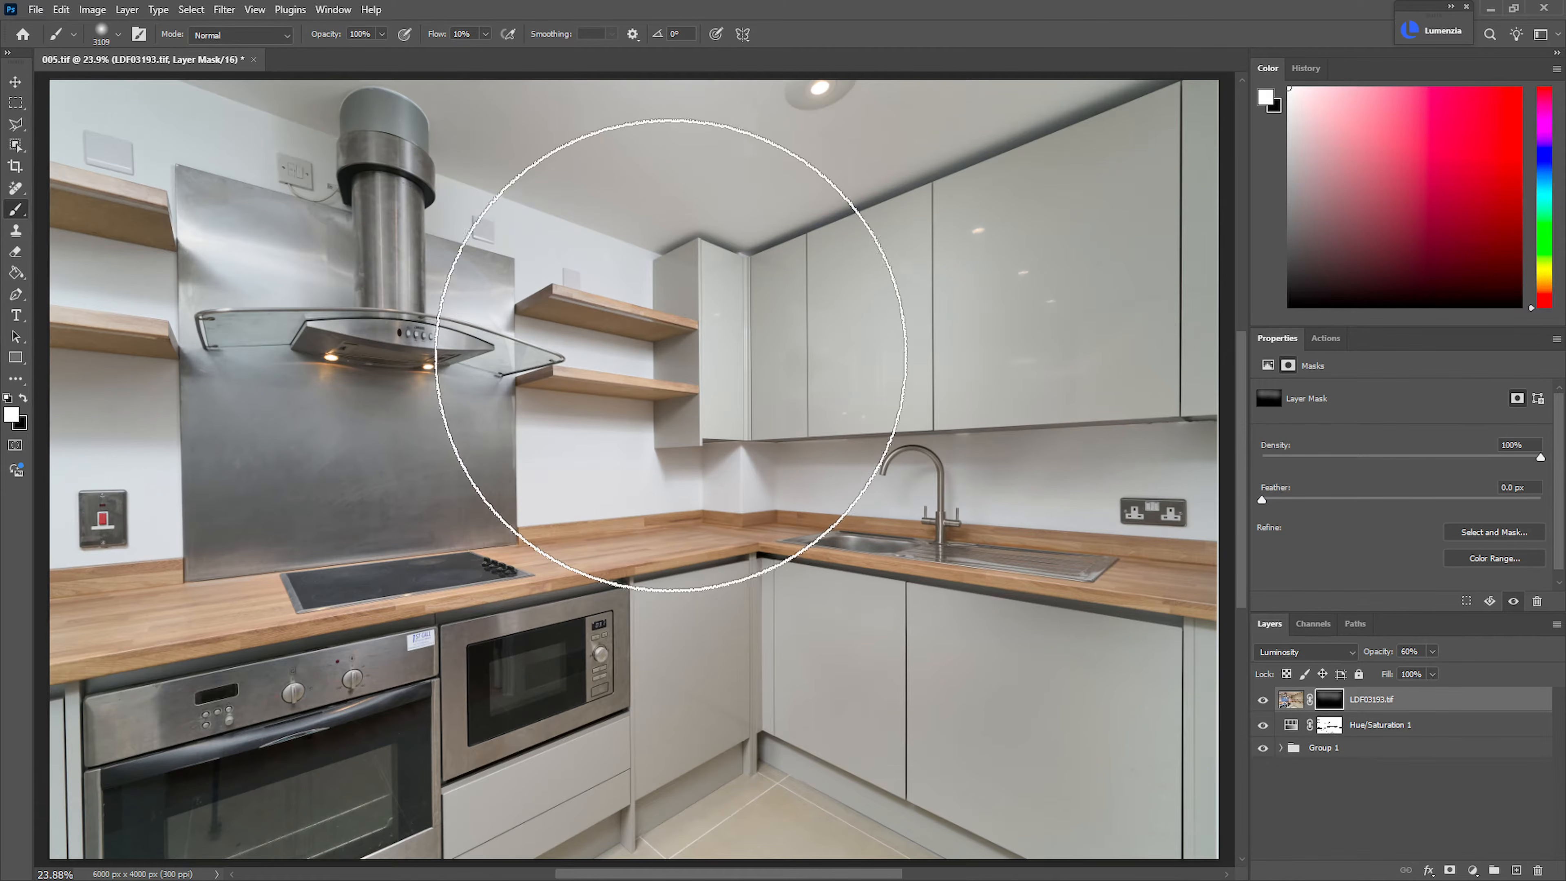
pyautogui.moveTo(771, 374)
pyautogui.mouseDown()
pyautogui.moveTo(792, 374)
pyautogui.moveTo(702, 459)
pyautogui.moveTo(238, 244)
pyautogui.mouseUp()
pyautogui.moveTo(247, 460)
pyautogui.mouseDown()
pyautogui.moveTo(188, 543)
pyautogui.moveTo(1110, 543)
pyautogui.moveTo(1048, 763)
pyautogui.moveTo(1070, 657)
pyautogui.moveTo(1066, 124)
pyautogui.moveTo(158, 140)
pyautogui.moveTo(902, 238)
pyautogui.moveTo(1184, 444)
pyautogui.moveTo(883, 692)
pyautogui.moveTo(1249, 645)
pyautogui.mouseUp()
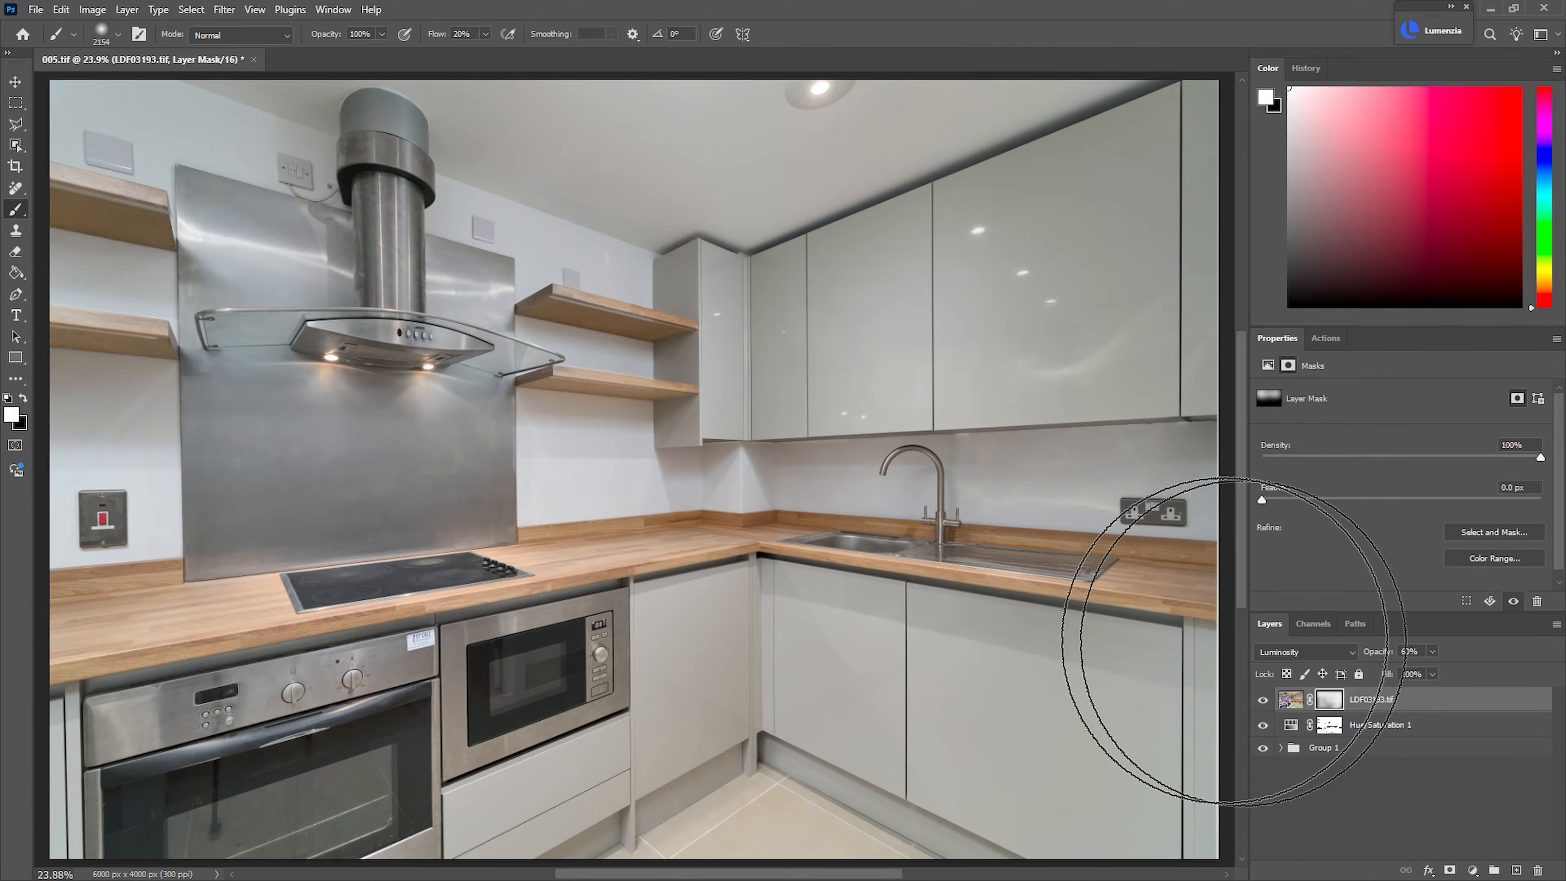
# Compare LDF03193.tif on and off, and paint black on its mask over the reflections on the wall cabinets and steel splashback
pyautogui.click(1262, 699)
pyautogui.click(1263, 700)
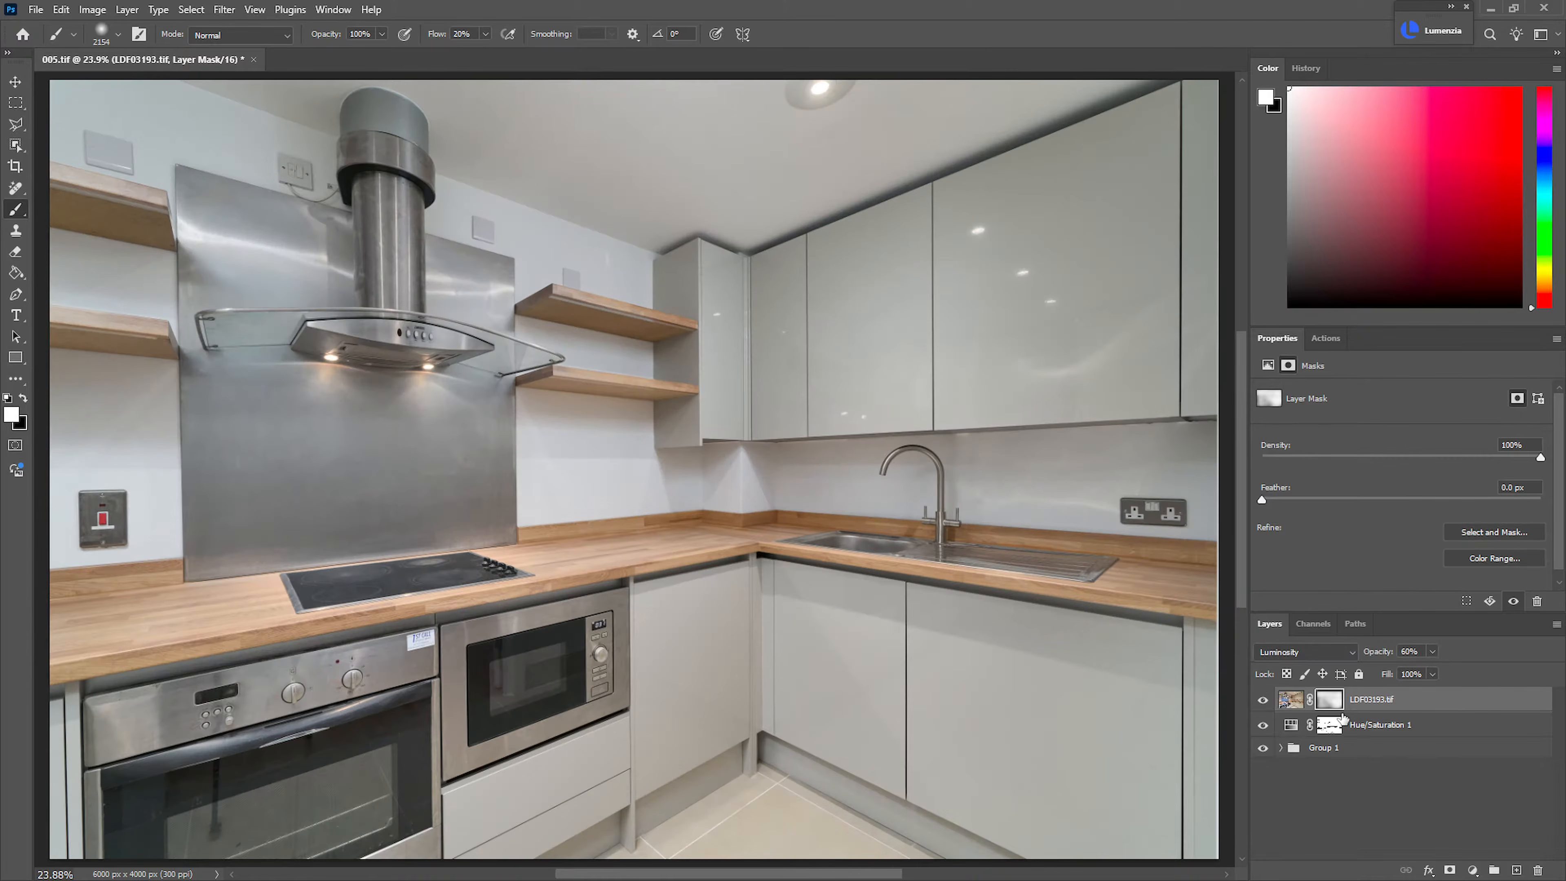
pyautogui.moveTo(858, 627)
pyautogui.mouseDown()
pyautogui.moveTo(710, 631)
pyautogui.moveTo(1174, 661)
pyautogui.moveTo(873, 611)
pyautogui.mouseUp()
pyautogui.press('x')
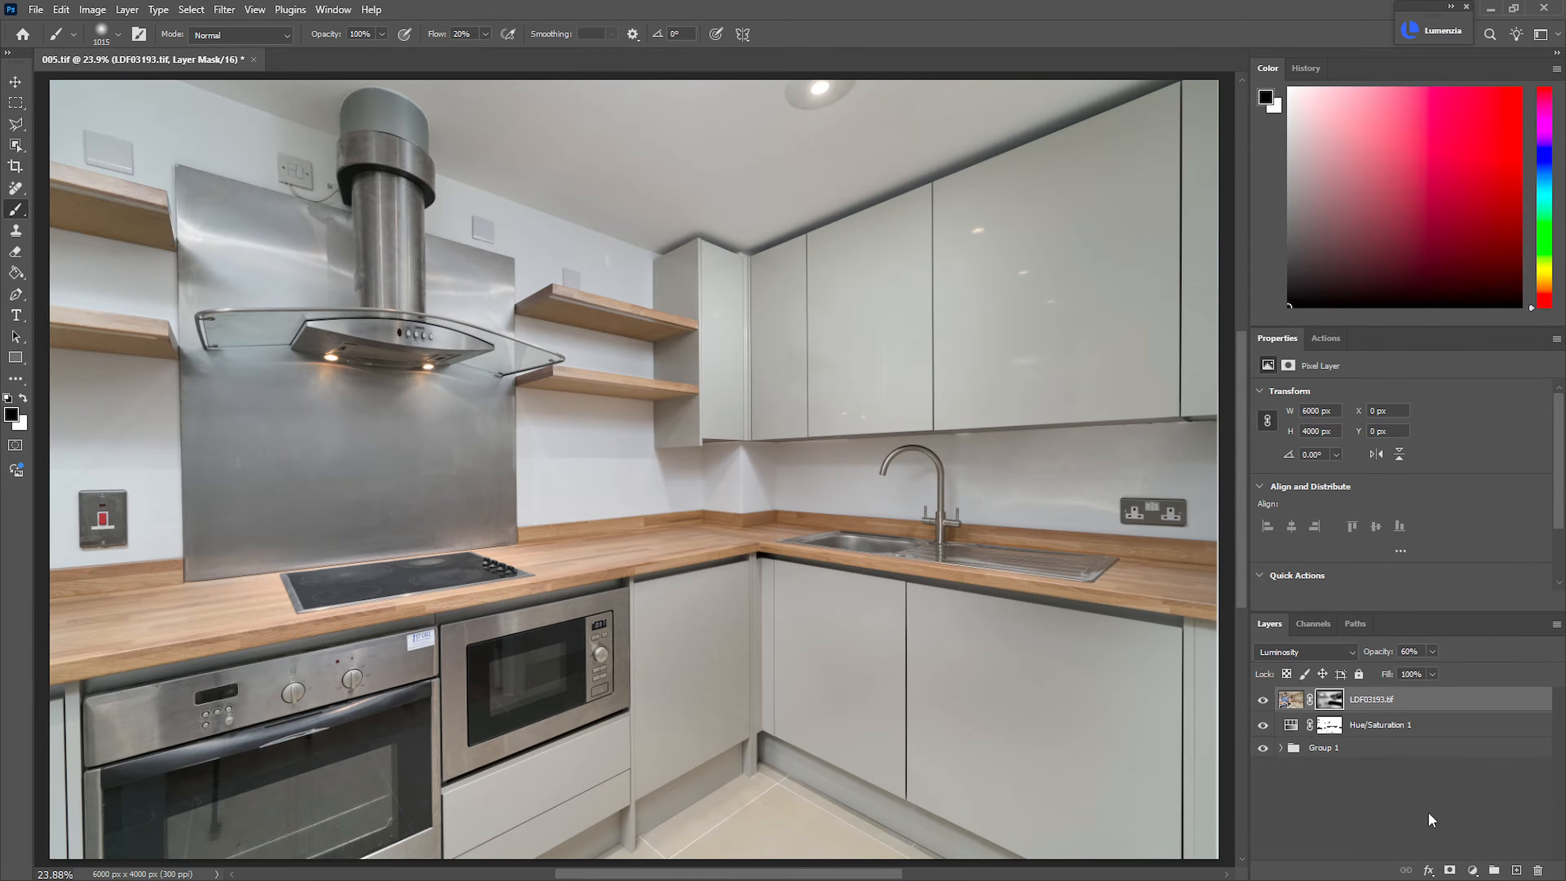
# Add a Curves adjustment clipped to LDF03193.tif and shape a gentle S-curve that darkens shadows and lifts the brighter tones
pyautogui.hotkey('ctrl', 'm')
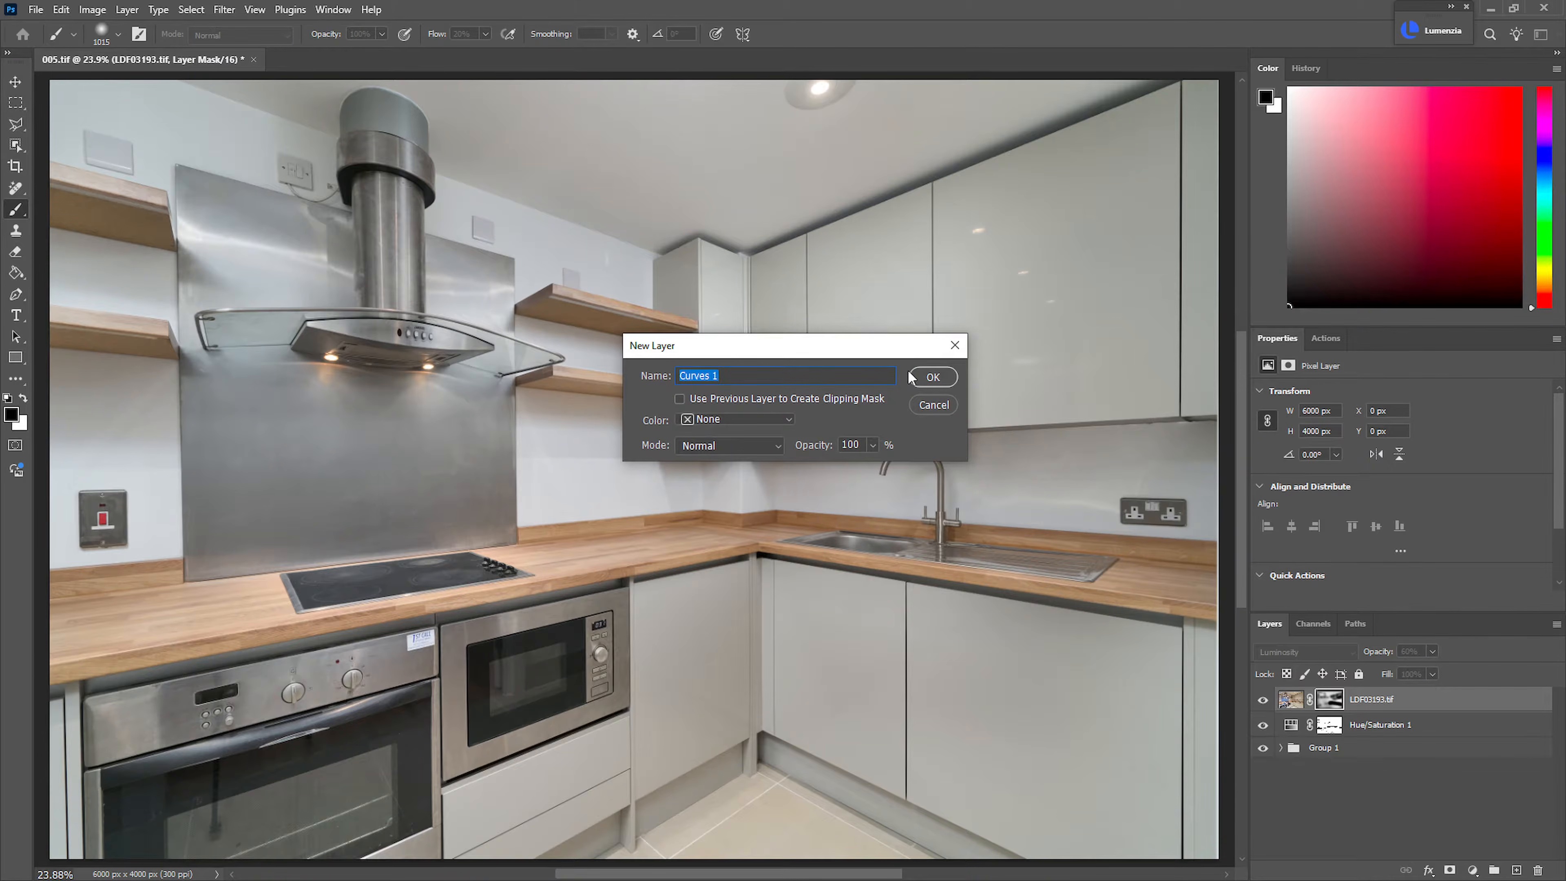
pyautogui.click(925, 376)
pyautogui.keyDown('alt'); pyautogui.click(1431, 708); pyautogui.keyUp('alt')
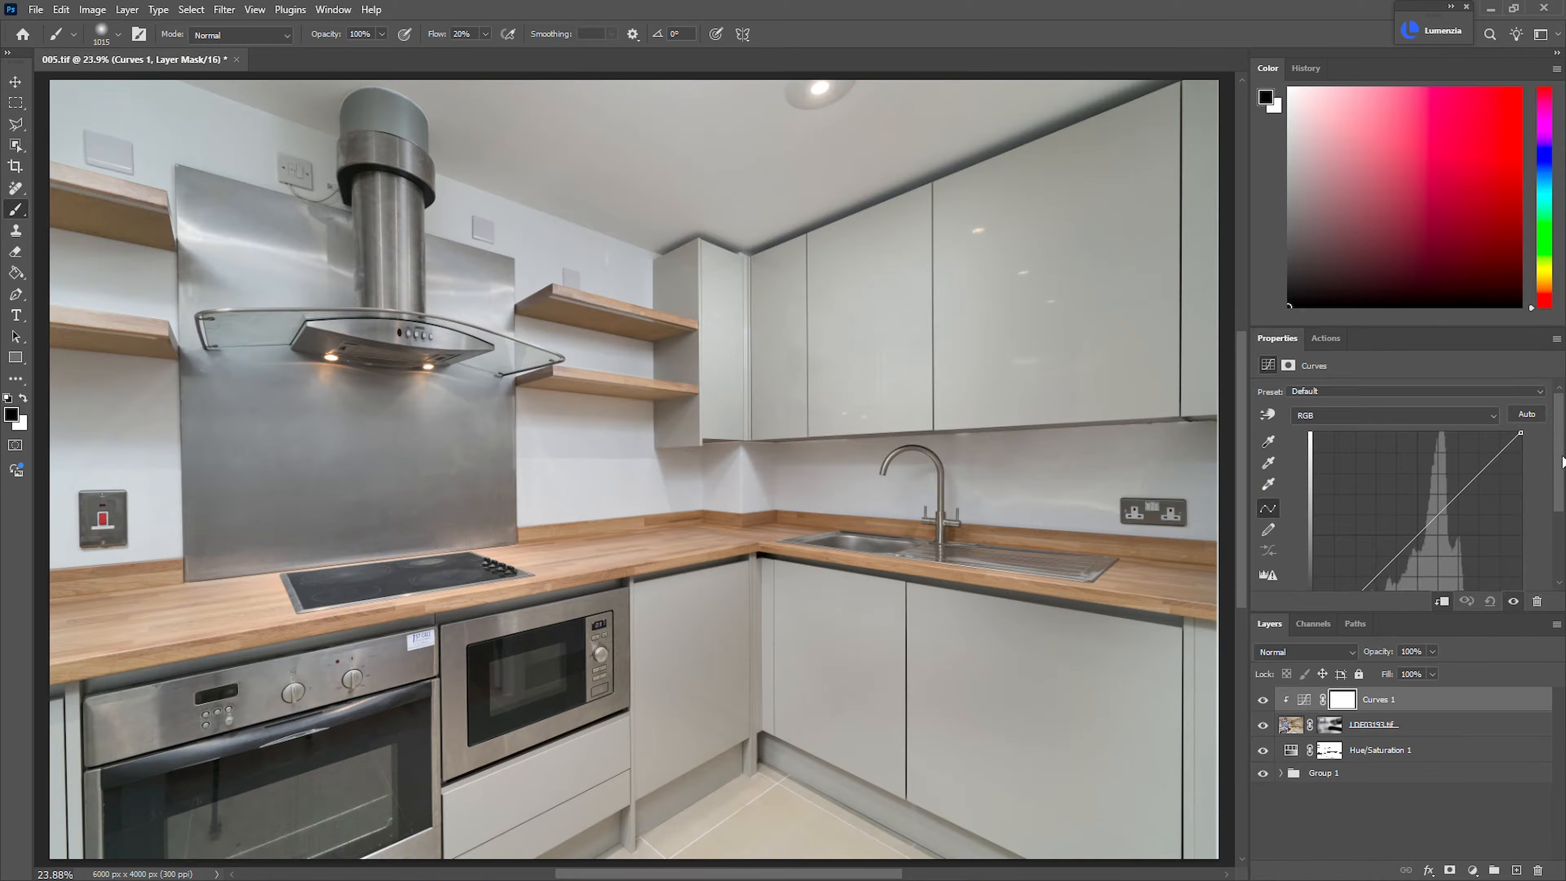
pyautogui.moveTo(1563, 461); pyautogui.dragTo(1523, 497)
pyautogui.moveTo(1378, 517); pyautogui.dragTo(1375, 531)
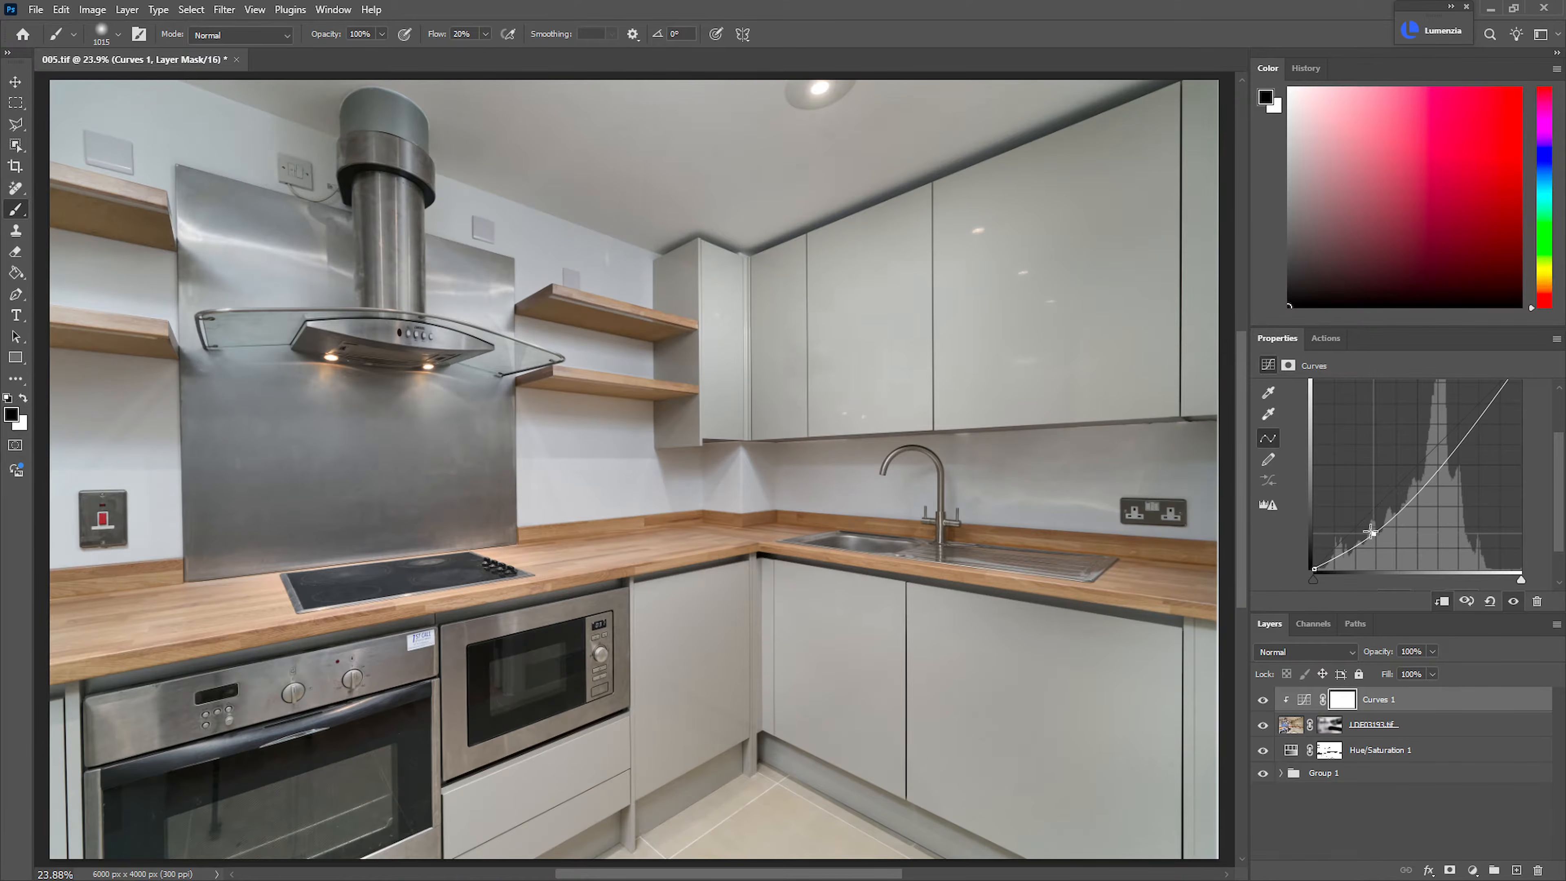
pyautogui.moveTo(1432, 464); pyautogui.dragTo(1437, 451)
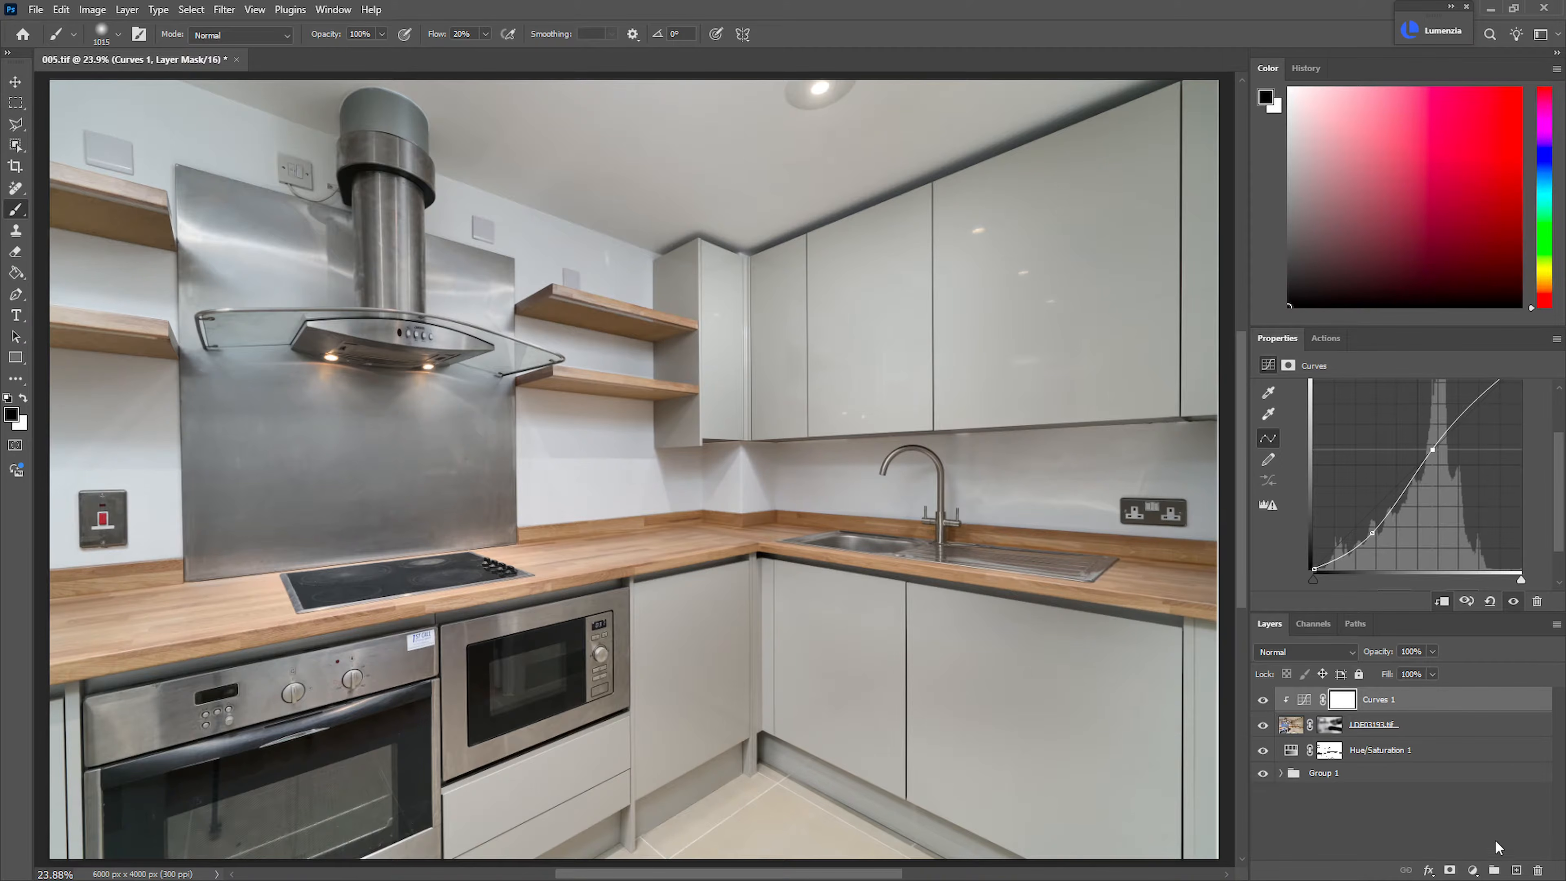
# Create a new top layer named Fixes and choose the Healing Brush for retouching
pyautogui.hotkey('ctrl', 'shift', 'n')
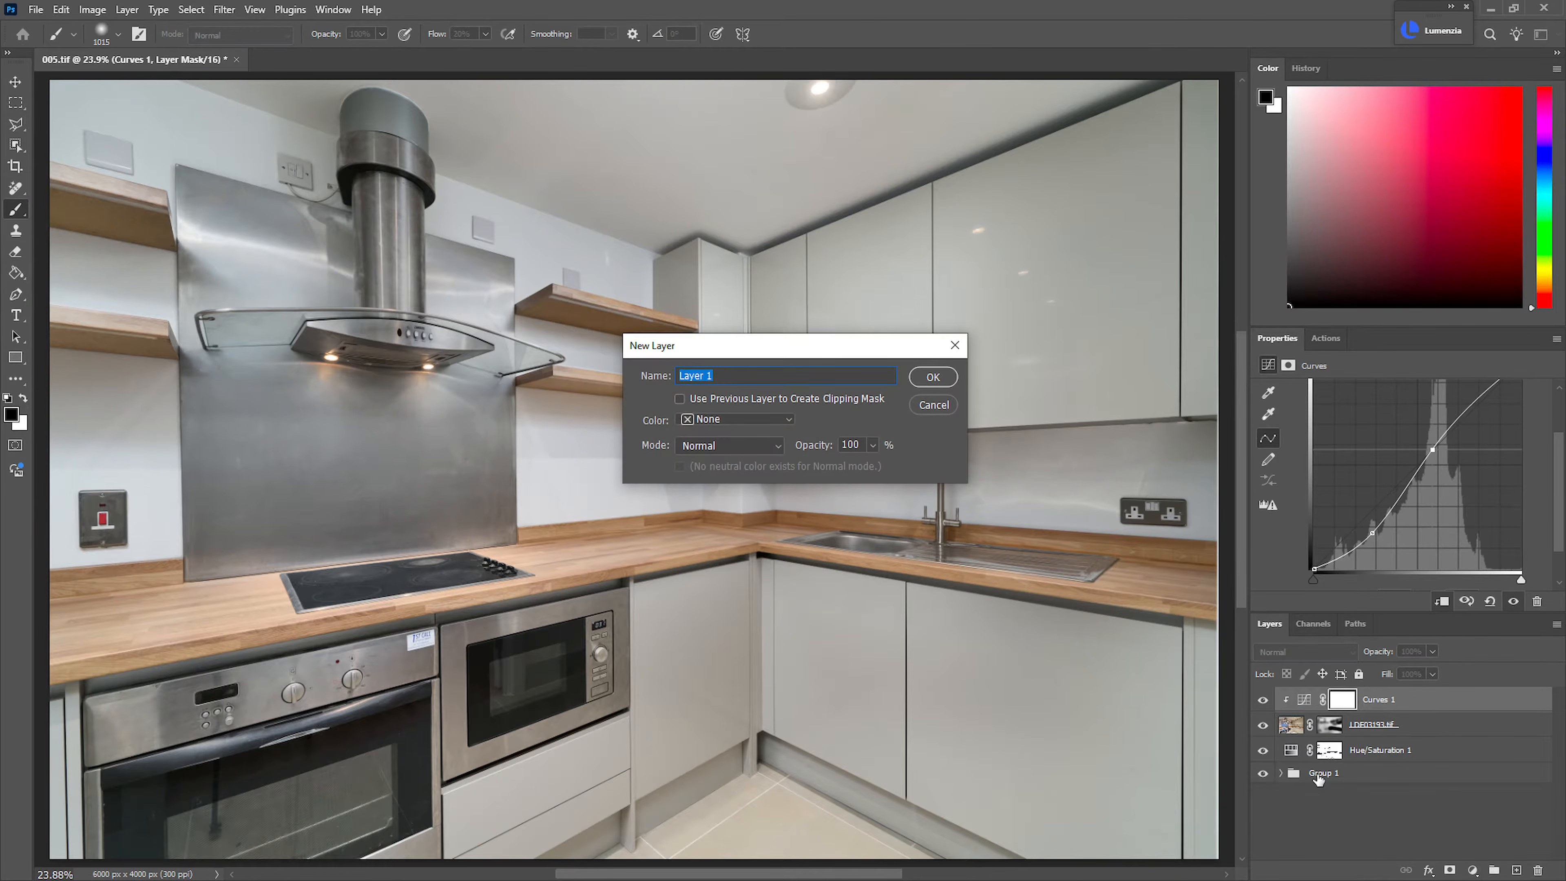
pyautogui.write('Fixes')
pyautogui.press('Return')
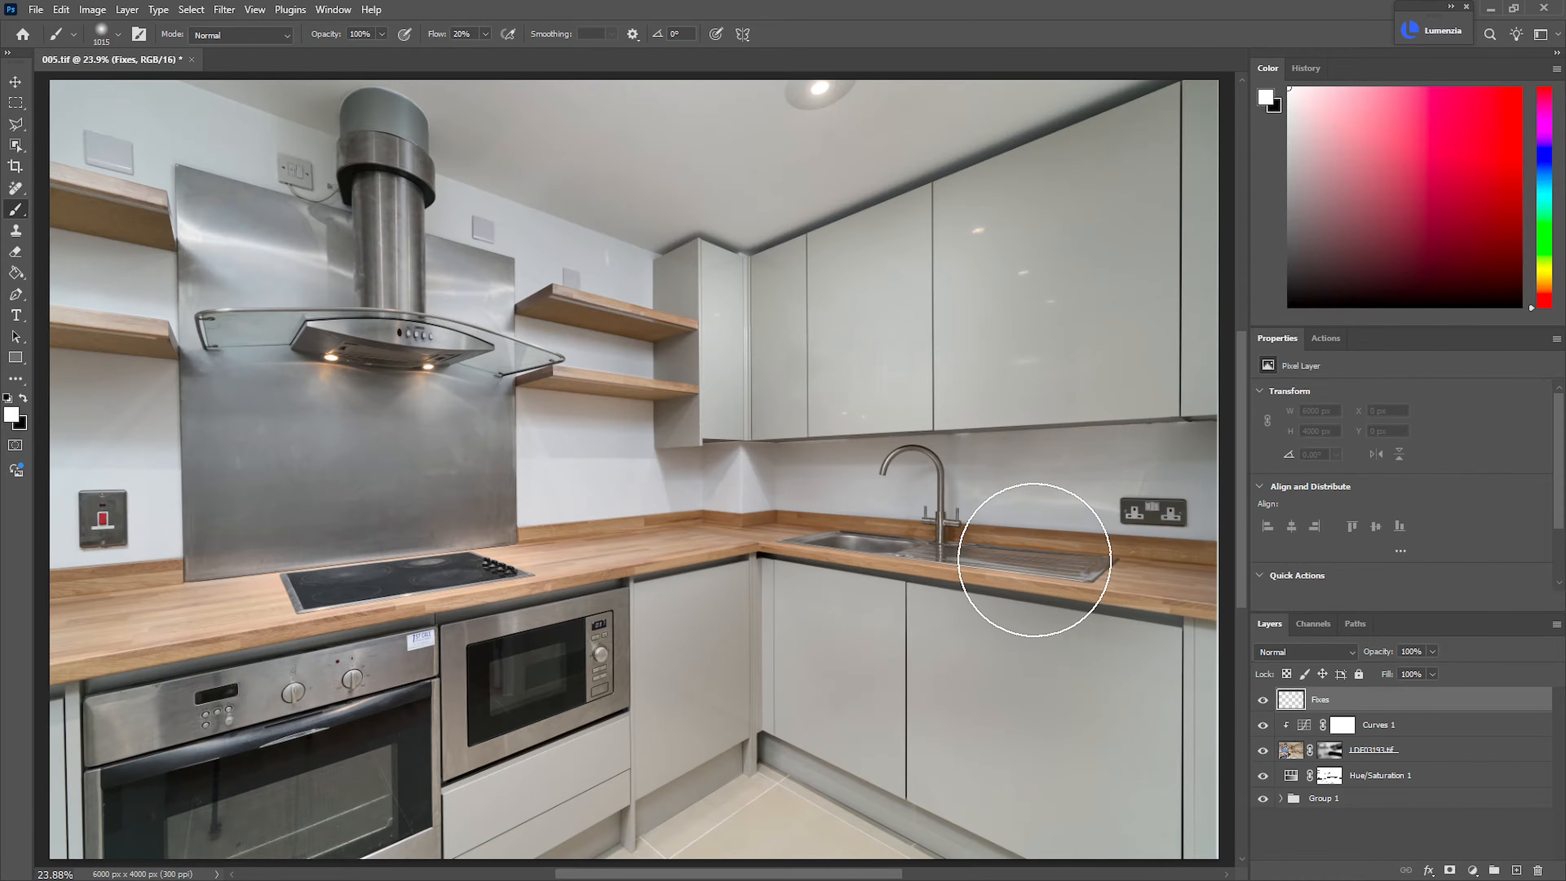
pyautogui.press('x')
pyautogui.press('j')
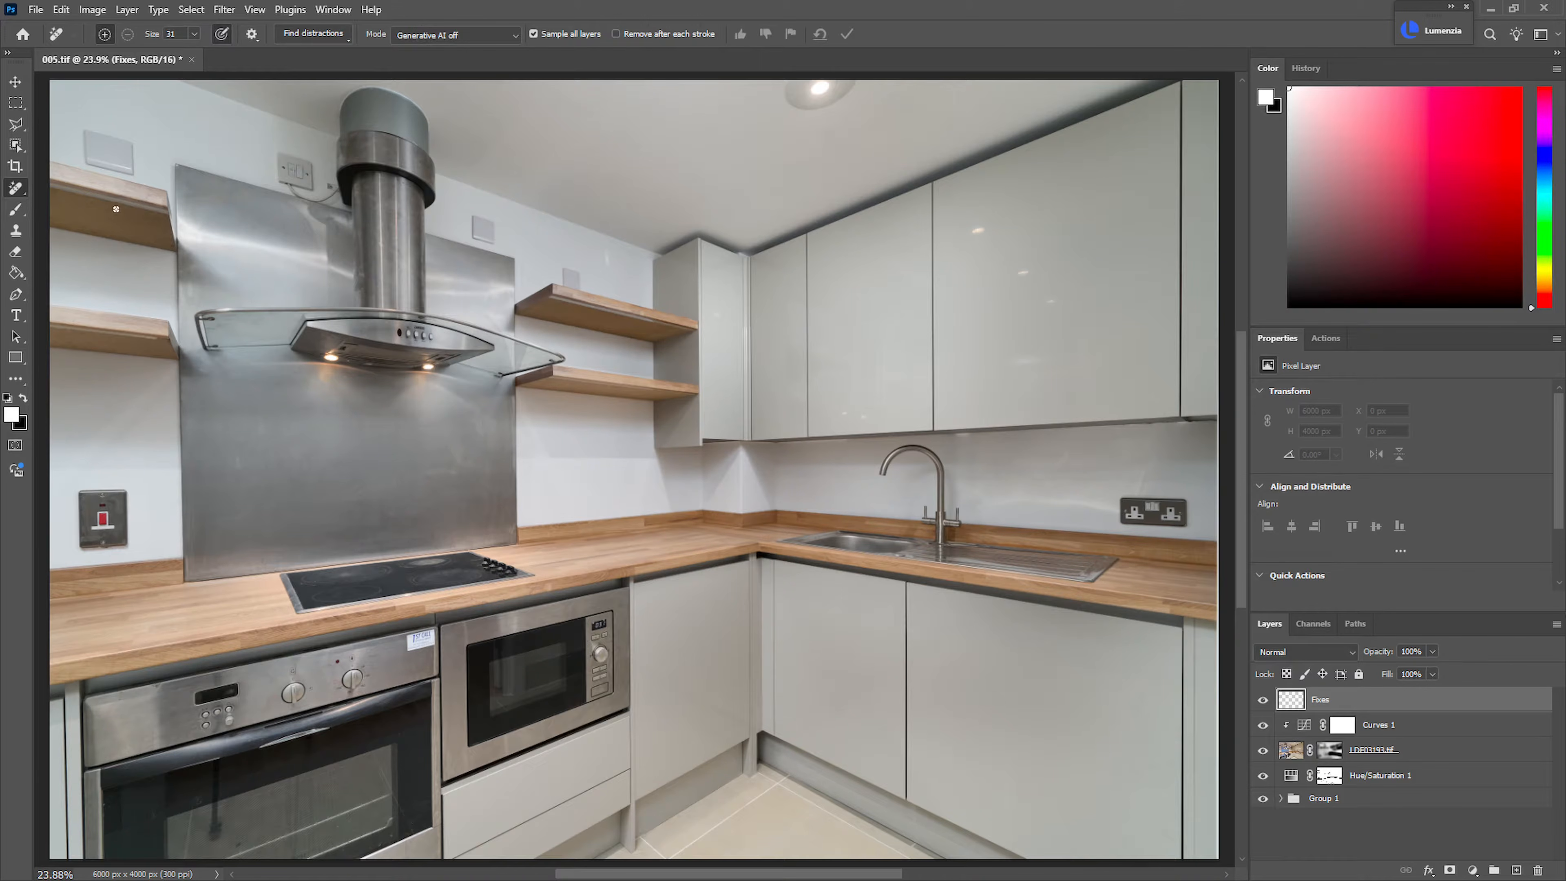
pyautogui.rightClick(25, 198)
pyautogui.click(81, 219)
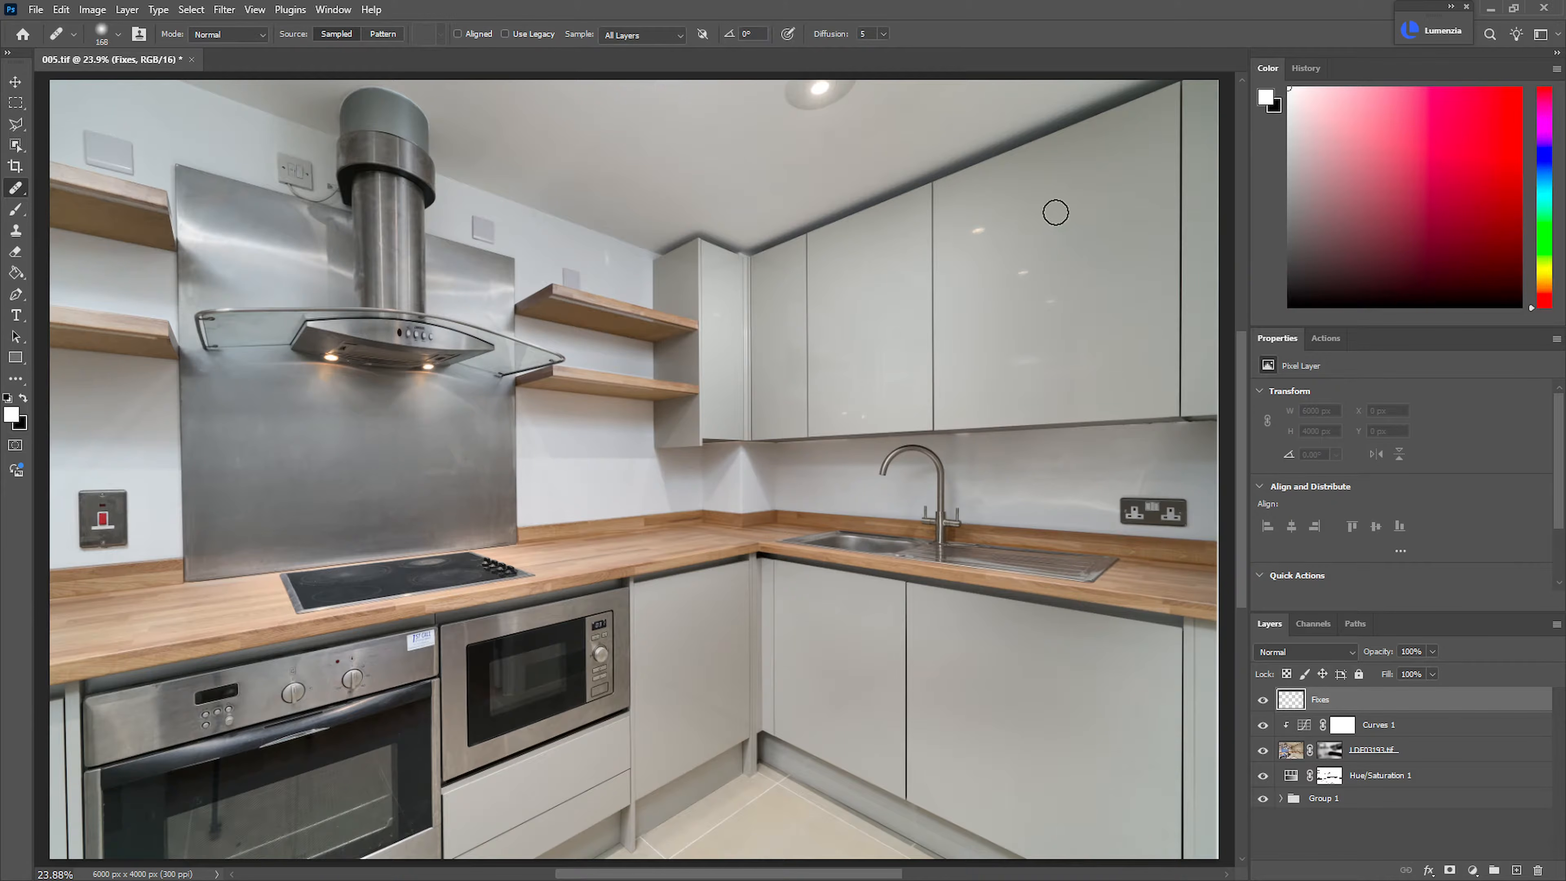
# Heal the light reflections on the large wall cabinet doors on the Fixes layer
pyautogui.moveTo(1152, 205); pyautogui.dragTo(1227, 202)
pyautogui.rightClick(1071, 229)
pyautogui.moveTo(1069, 228); pyautogui.dragTo(1057, 228)
pyautogui.click(1011, 359)
pyautogui.click(1076, 426)
pyautogui.moveTo(1019, 366); pyautogui.dragTo(785, 230)
pyautogui.keyDown('alt'); pyautogui.click(786, 229); pyautogui.keyUp('alt')
pyautogui.moveTo(706, 413)
pyautogui.mouseDown()
pyautogui.moveTo(829, 426)
pyautogui.moveTo(754, 408)
pyautogui.mouseUp()
pyautogui.moveTo(922, 365)
pyautogui.mouseDown()
pyautogui.moveTo(916, 492)
pyautogui.moveTo(895, 509)
pyautogui.mouseUp()
pyautogui.moveTo(922, 311); pyautogui.dragTo(1075, 287)
pyautogui.moveTo(451, 500)
pyautogui.mouseDown()
pyautogui.moveTo(381, 518)
pyautogui.moveTo(1037, 414)
pyautogui.mouseUp()
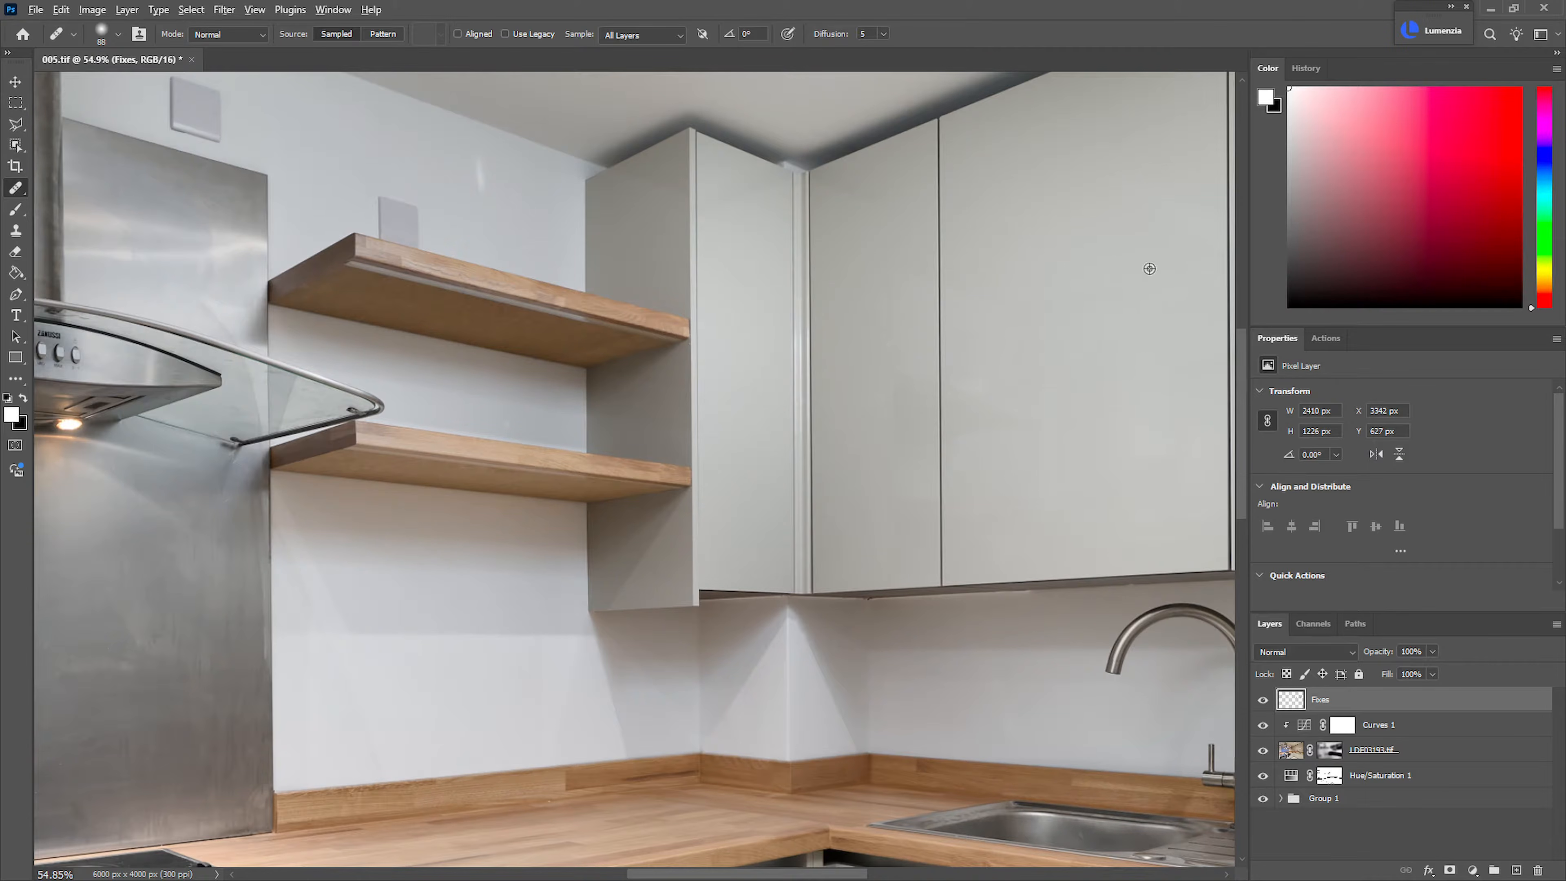
# Heal the remaining small glare spots around the wall cabinets and the light streak on the wall above the upper corner shelf
pyautogui.keyDown('alt'); pyautogui.click(1125, 192); pyautogui.keyUp('alt')
pyautogui.moveTo(1041, 400); pyautogui.dragTo(1039, 481)
pyautogui.moveTo(878, 318)
pyautogui.mouseDown()
pyautogui.moveTo(888, 472)
pyautogui.moveTo(880, 334)
pyautogui.mouseUp()
pyautogui.moveTo(888, 253); pyautogui.dragTo(839, 194)
pyautogui.keyDown('alt'); pyautogui.click(1089, 247); pyautogui.keyUp('alt')
pyautogui.moveTo(573, 195); pyautogui.dragTo(896, 439)
pyautogui.moveTo(733, 412); pyautogui.dragTo(725, 412)
pyautogui.keyDown('alt'); pyautogui.click(673, 372); pyautogui.keyUp('alt')
pyautogui.moveTo(798, 330); pyautogui.dragTo(906, 438)
pyautogui.moveTo(645, 460); pyautogui.dragTo(929, 261)
pyautogui.moveTo(697, 376); pyautogui.dragTo(604, 398)
pyautogui.moveTo(400, 247)
pyautogui.mouseDown()
pyautogui.moveTo(475, 251)
pyautogui.moveTo(399, 259)
pyautogui.mouseUp()
pyautogui.moveTo(517, 536); pyautogui.dragTo(473, 323)
pyautogui.moveTo(1166, 312); pyautogui.dragTo(1243, 321)
pyautogui.moveTo(972, 423); pyautogui.dragTo(855, 434)
pyautogui.moveTo(695, 473); pyautogui.dragTo(794, 390)
pyautogui.moveTo(623, 483); pyautogui.dragTo(655, 497)
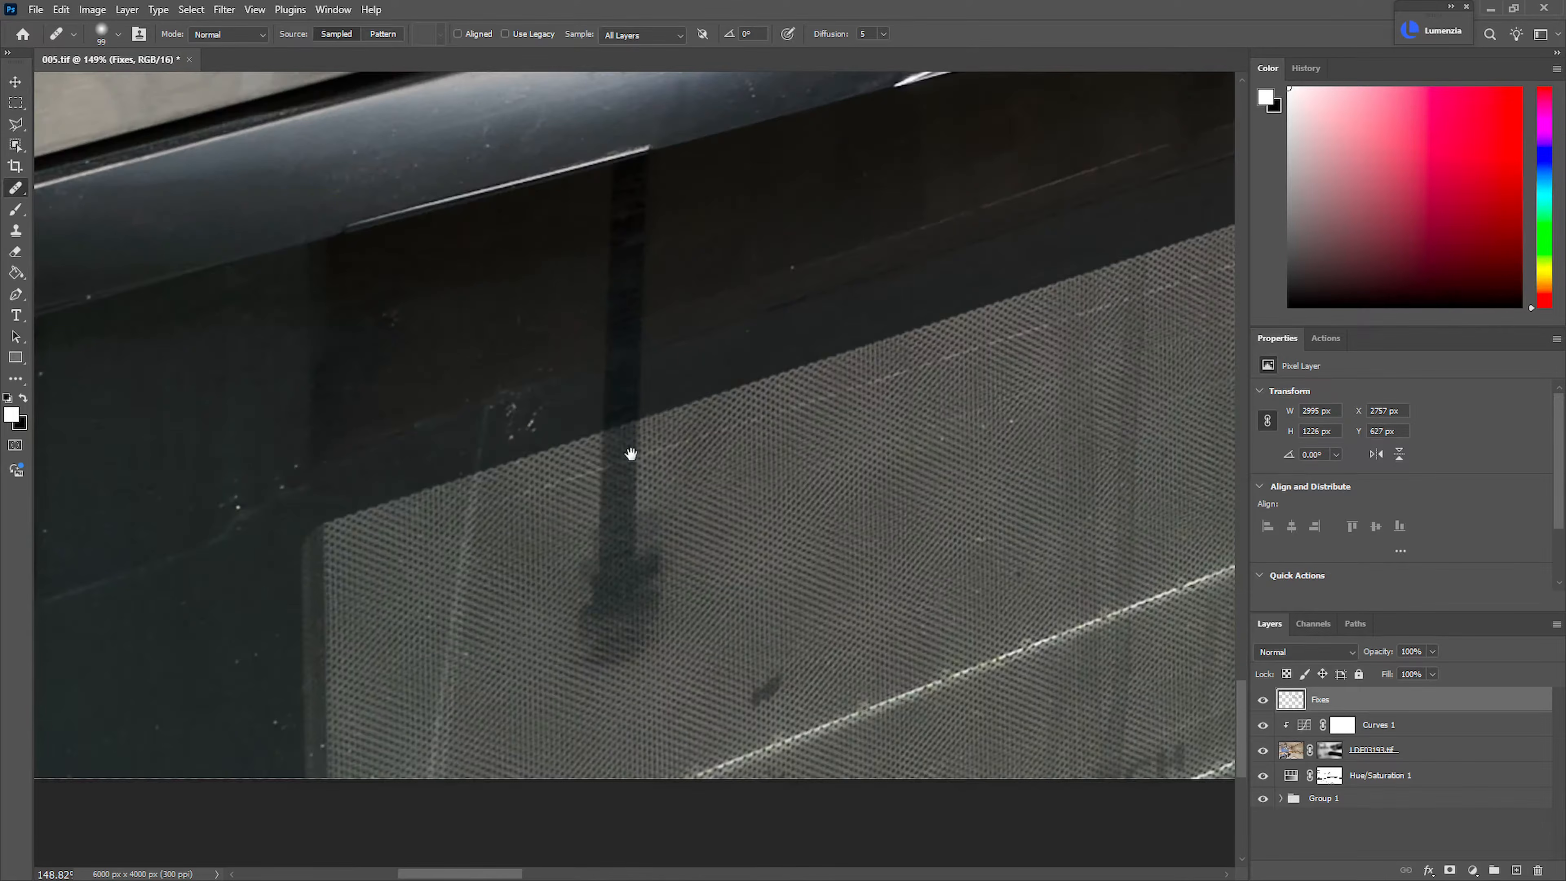
# Remove the dark vertical reflection from the oven door glass with the Remove tool at size 31
pyautogui.moveTo(790, 526); pyautogui.dragTo(718, 507)
pyautogui.moveTo(742, 404); pyautogui.dragTo(766, 630)
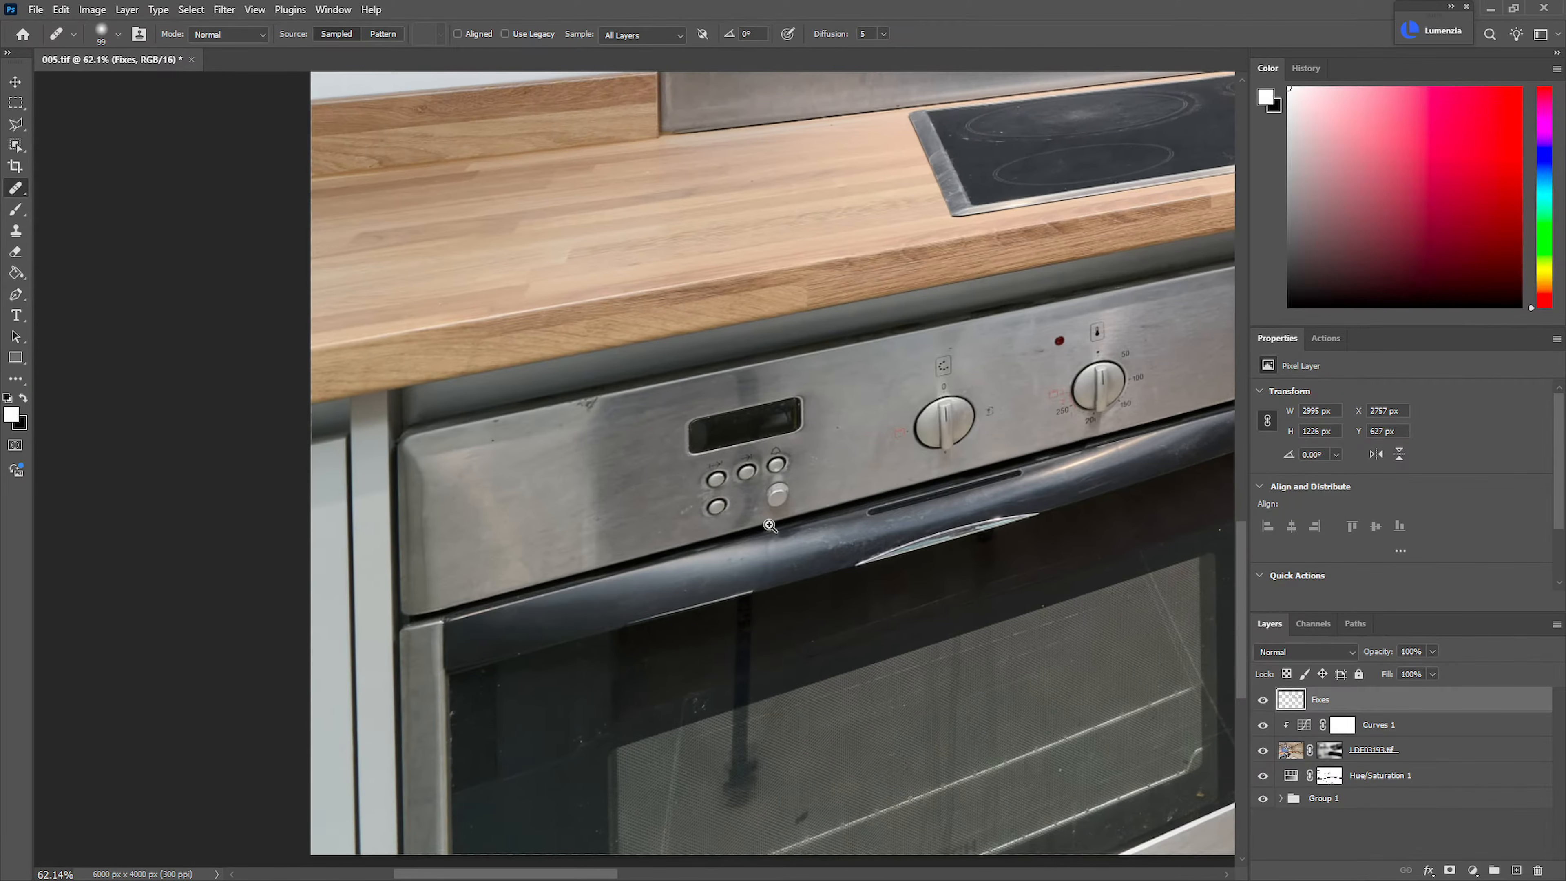
pyautogui.moveTo(760, 530)
pyautogui.mouseDown()
pyautogui.moveTo(821, 530)
pyautogui.moveTo(772, 543)
pyautogui.mouseUp()
pyautogui.moveTo(759, 608); pyautogui.dragTo(737, 405)
pyautogui.moveTo(656, 537); pyautogui.dragTo(656, 537)
pyautogui.rightClick(16, 189)
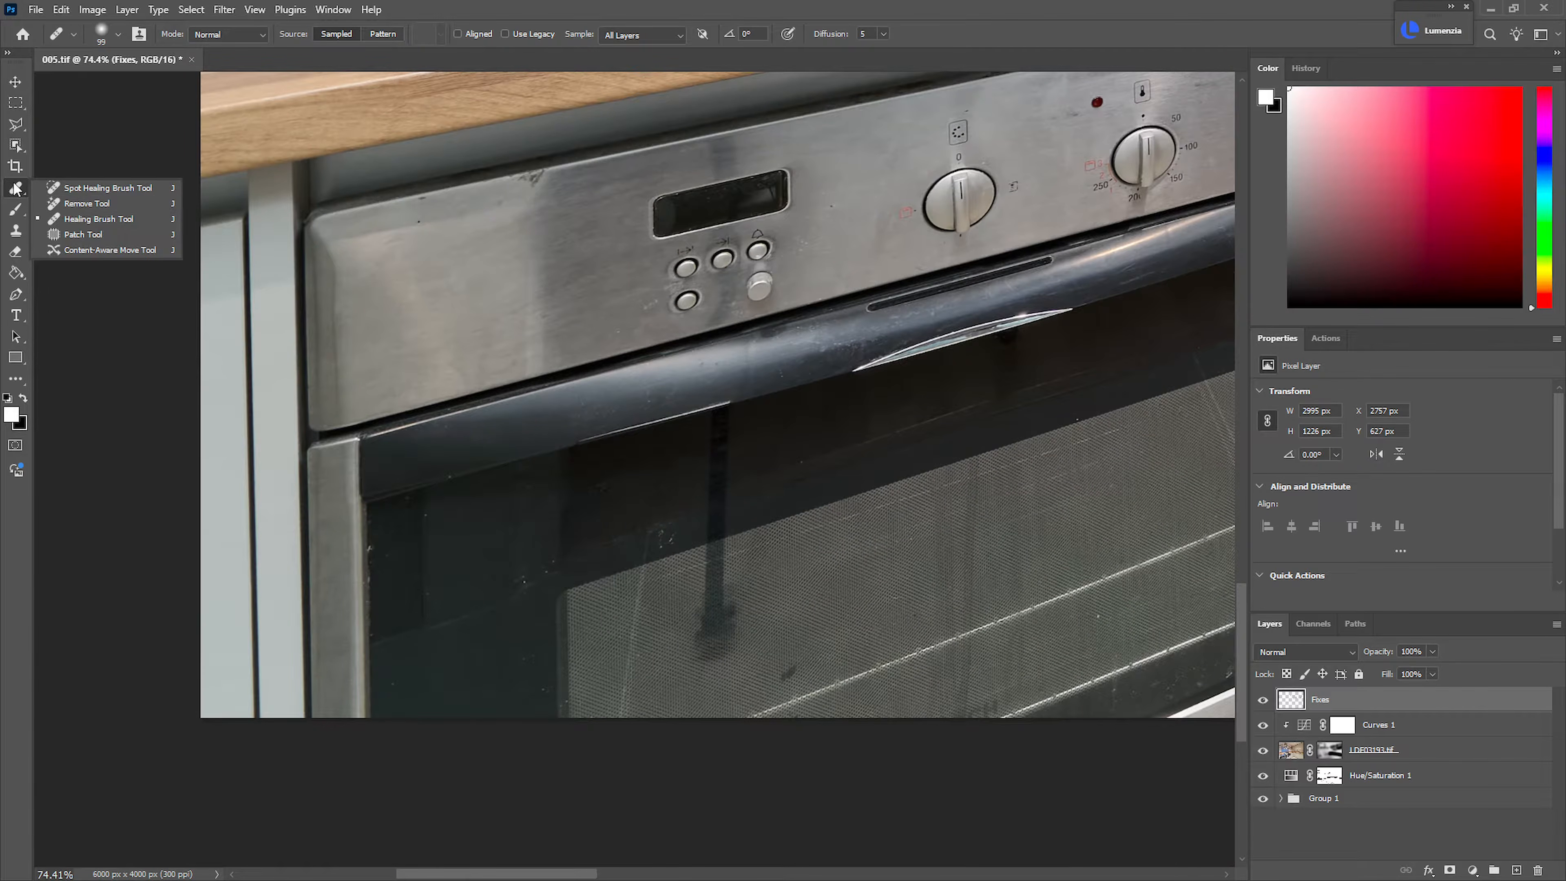
pyautogui.click(61, 208)
pyautogui.moveTo(704, 523); pyautogui.dragTo(765, 519)
pyautogui.moveTo(751, 508); pyautogui.dragTo(800, 452)
pyautogui.moveTo(764, 336); pyautogui.dragTo(746, 579)
pyautogui.moveTo(761, 642)
pyautogui.mouseDown()
pyautogui.moveTo(797, 560)
pyautogui.moveTo(776, 461)
pyautogui.moveTo(787, 323)
pyautogui.mouseUp()
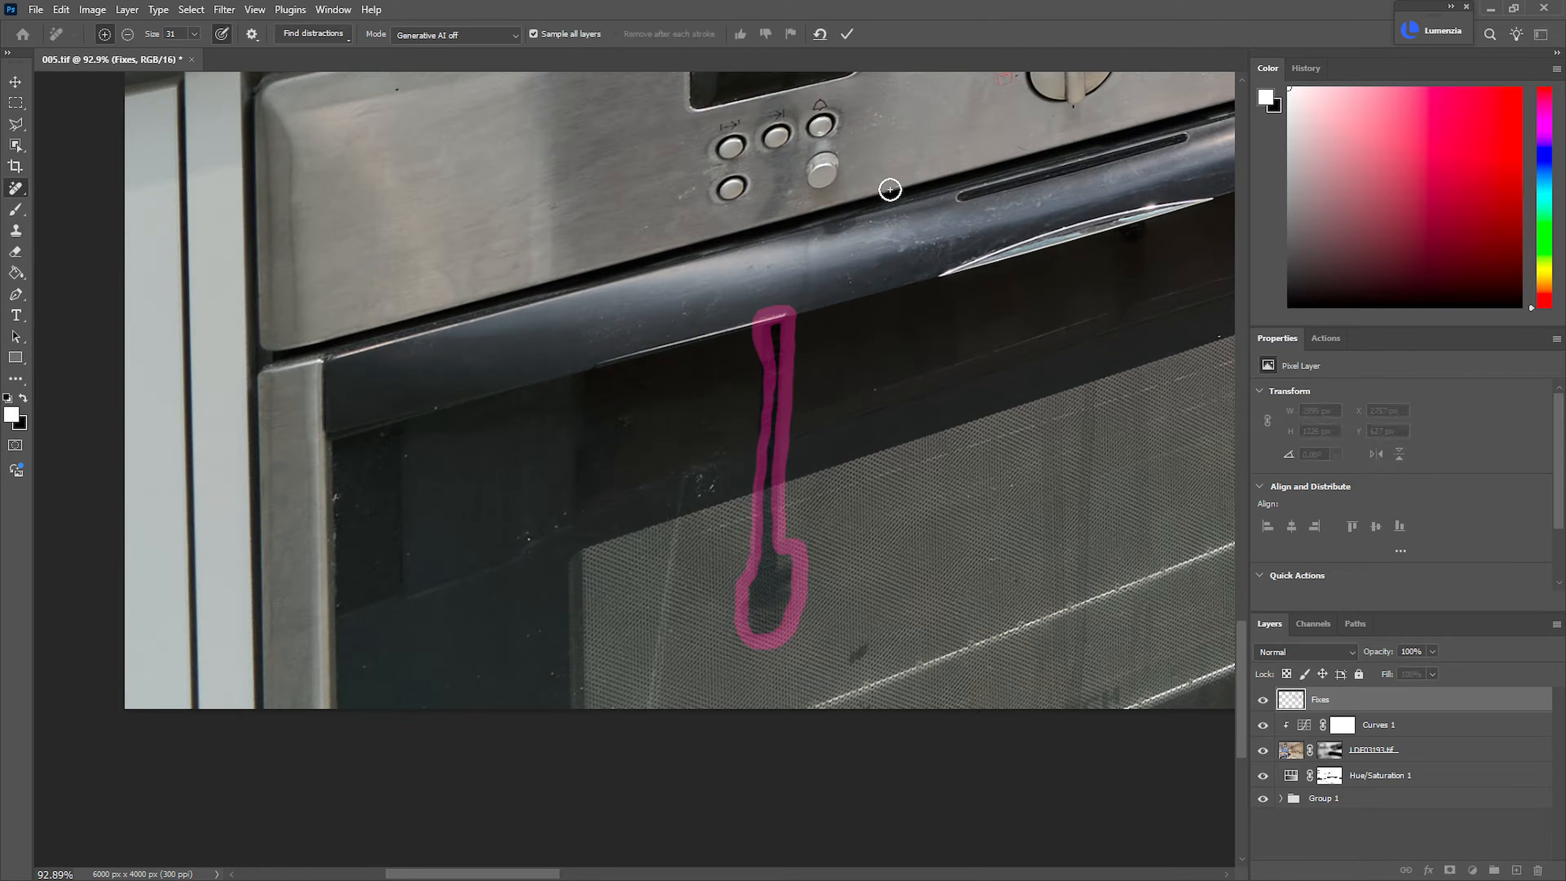
pyautogui.moveTo(776, 325)
pyautogui.mouseDown()
pyautogui.moveTo(781, 449)
pyautogui.moveTo(779, 392)
pyautogui.moveTo(754, 627)
pyautogui.moveTo(776, 557)
pyautogui.moveTo(771, 627)
pyautogui.moveTo(783, 575)
pyautogui.moveTo(784, 616)
pyautogui.mouseUp()
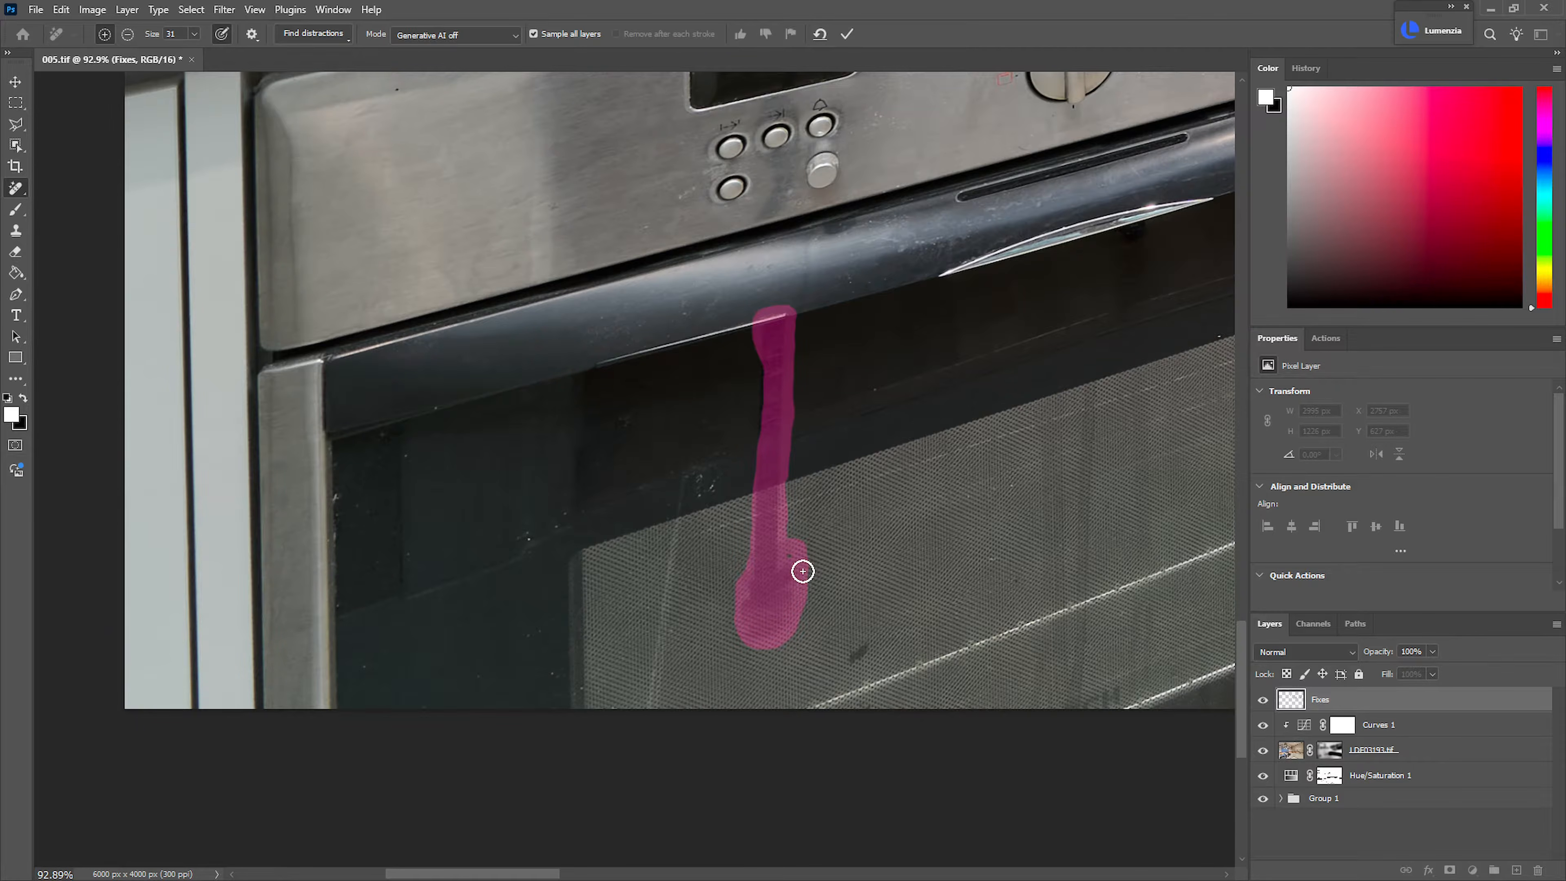
pyautogui.moveTo(802, 571); pyautogui.dragTo(806, 576)
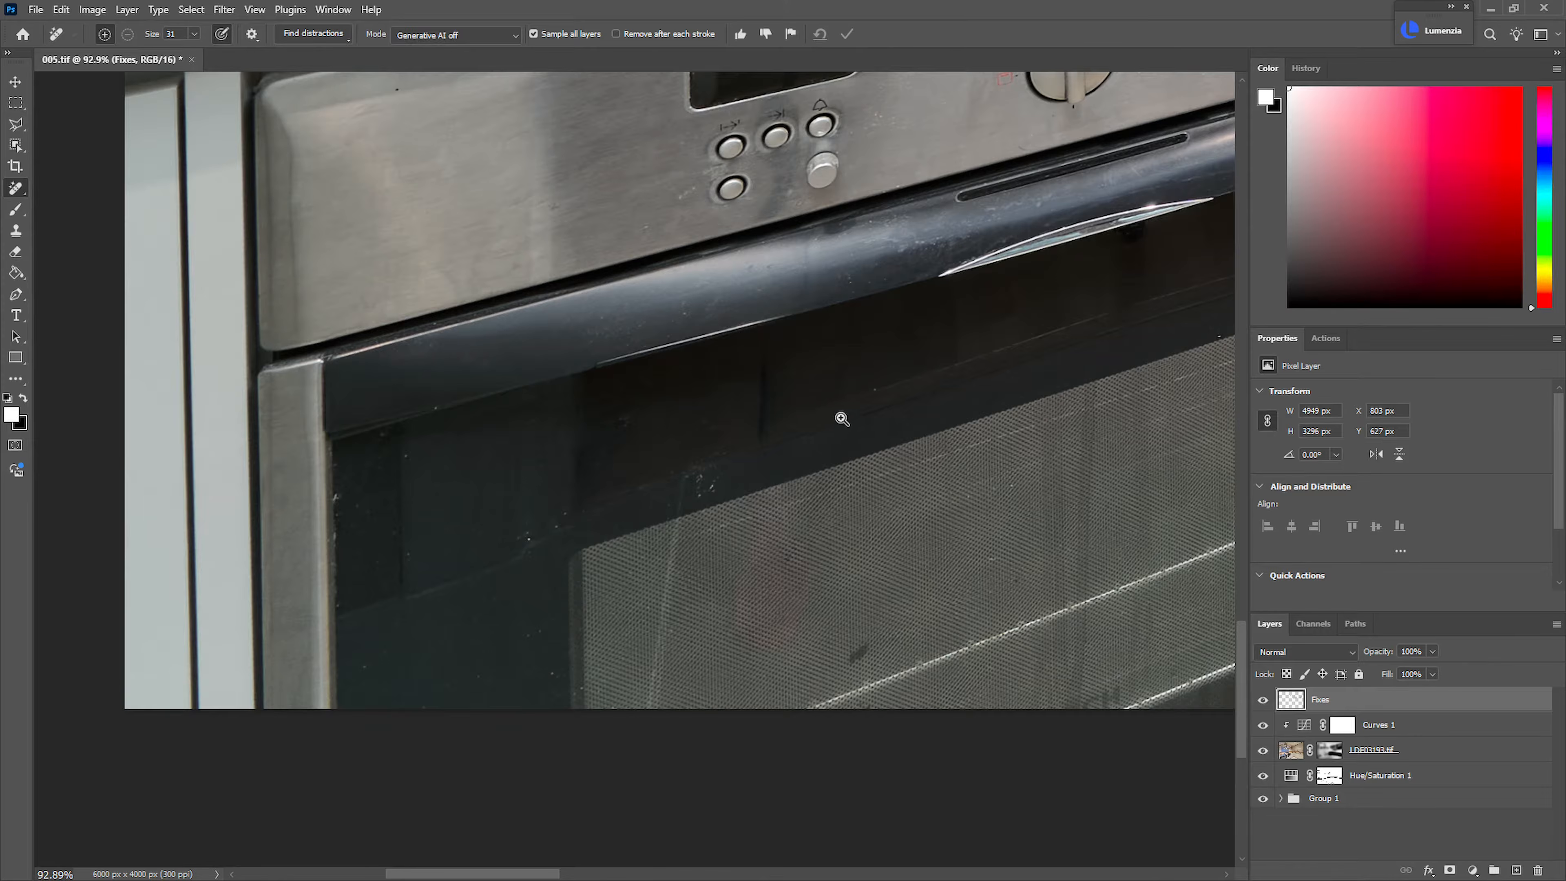
# Heal the leftover dark line in the black glass just below the oven handle with the Healing Brush
pyautogui.moveTo(844, 419); pyautogui.dragTo(785, 432)
pyautogui.moveTo(817, 499); pyautogui.dragTo(797, 582)
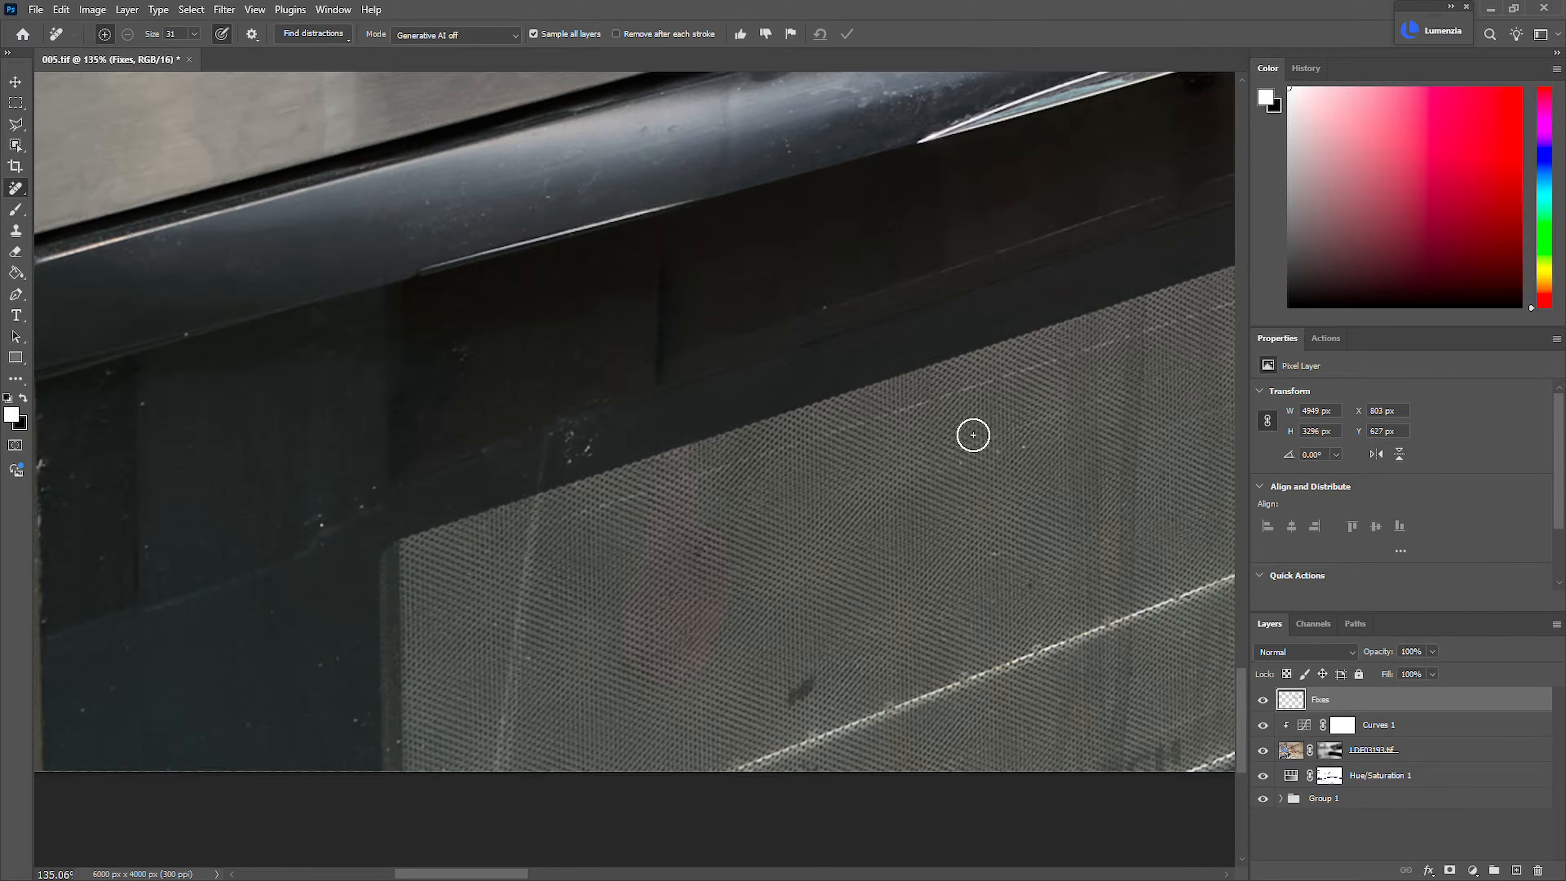
pyautogui.rightClick(13, 190)
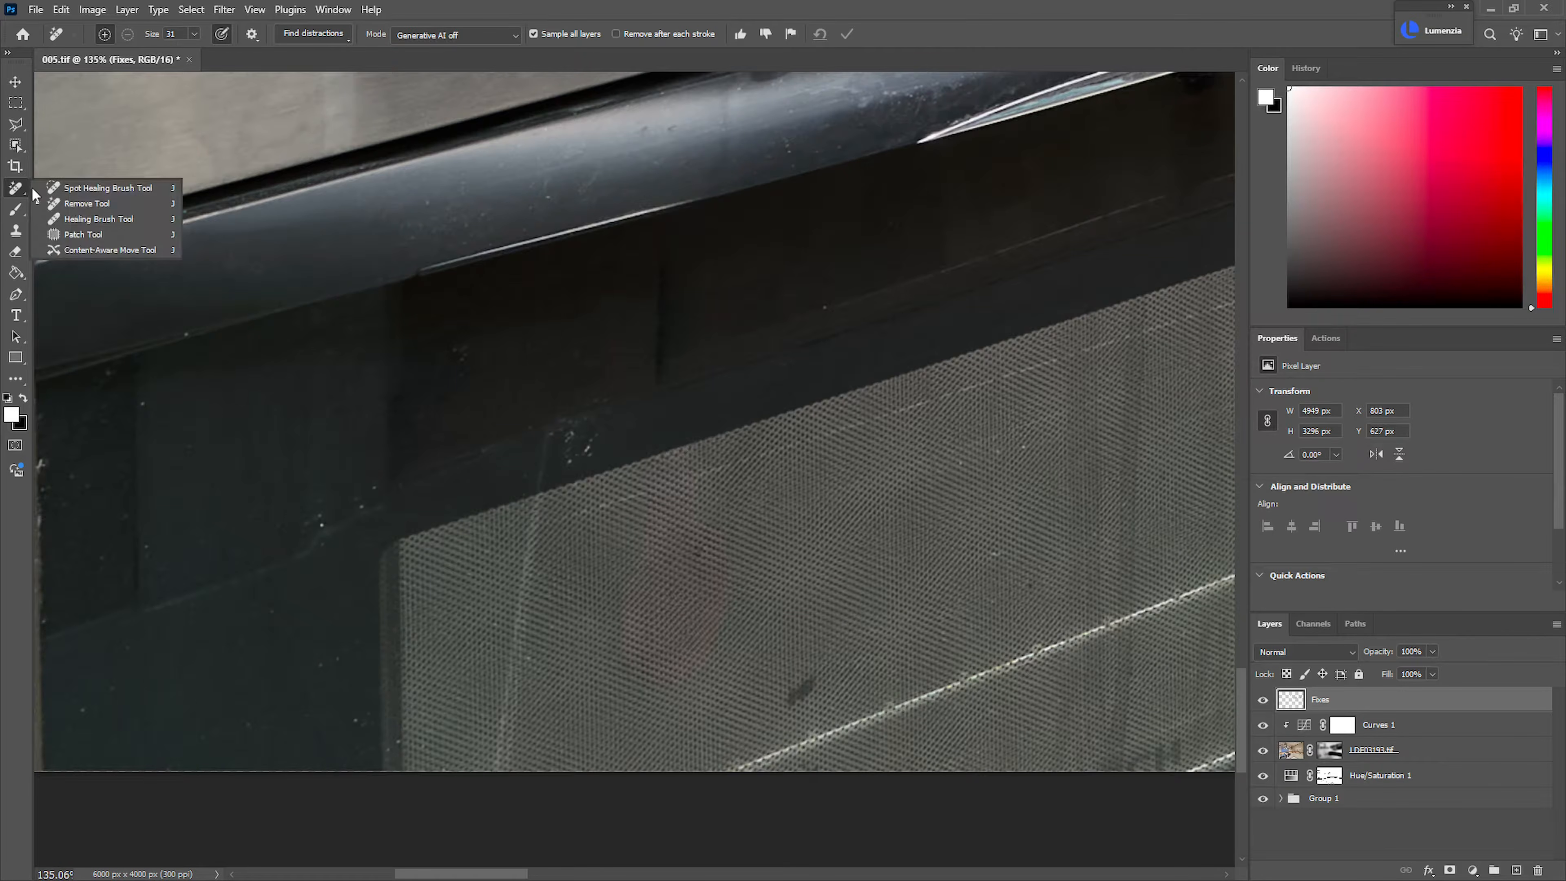
pyautogui.click(71, 207)
pyautogui.moveTo(781, 264)
pyautogui.mouseDown()
pyautogui.moveTo(657, 301)
pyautogui.moveTo(661, 361)
pyautogui.moveTo(646, 372)
pyautogui.moveTo(759, 266)
pyautogui.moveTo(672, 332)
pyautogui.mouseUp()
pyautogui.keyDown('alt'); pyautogui.click(725, 253); pyautogui.keyUp('alt')
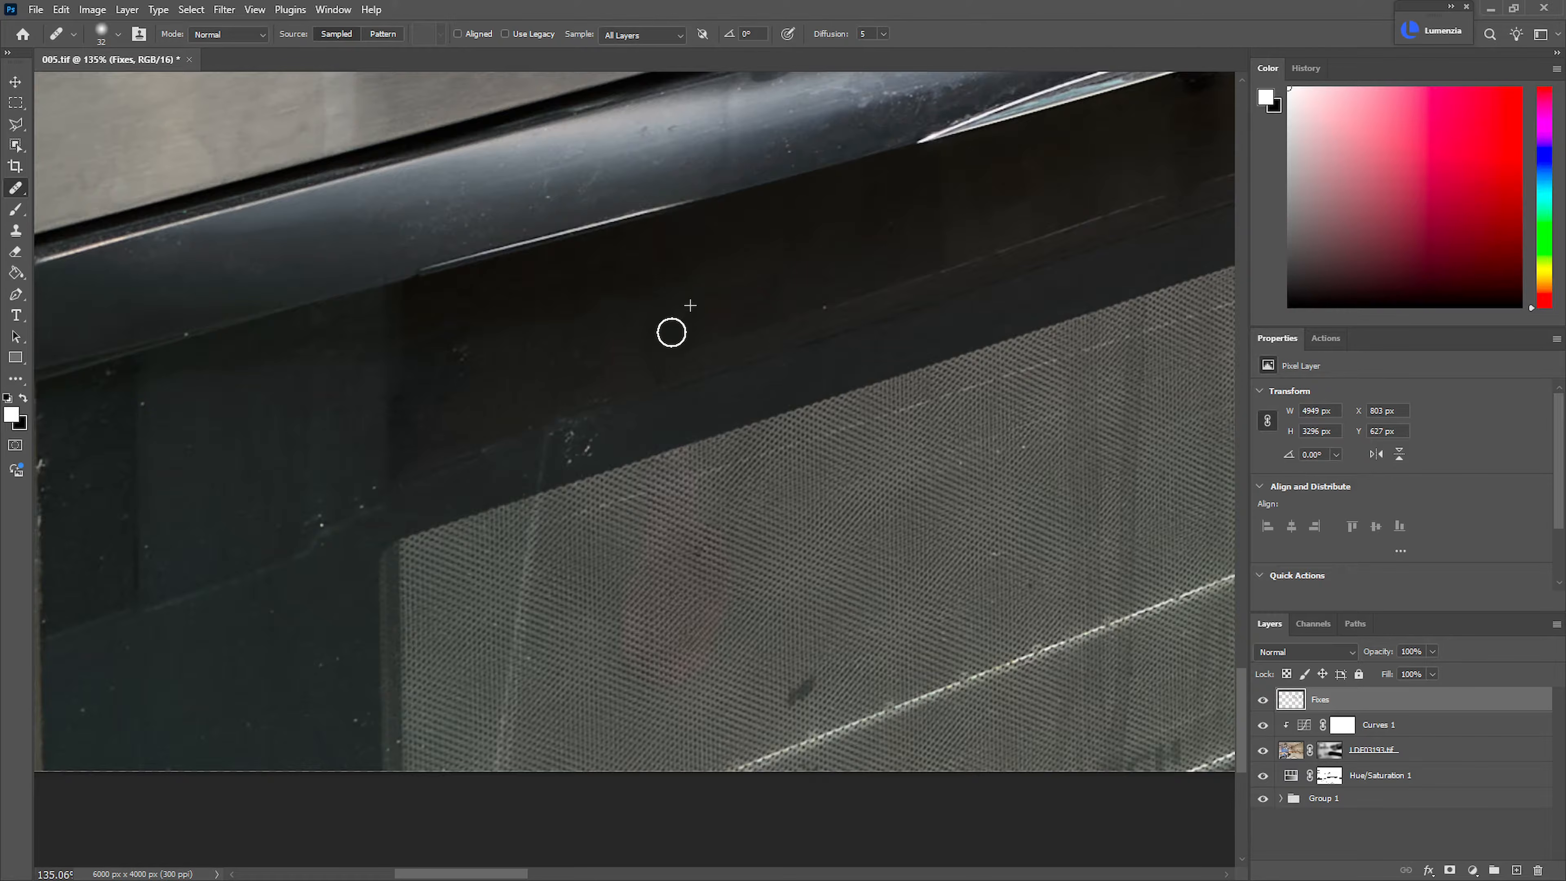
# Heal the dust specks and scratches across the dark upper and left border of the oven door glass
pyautogui.keyDown('alt'); pyautogui.click(826, 230); pyautogui.keyUp('alt')
pyautogui.moveTo(767, 283)
pyautogui.mouseDown()
pyautogui.moveTo(640, 348)
pyautogui.moveTo(650, 372)
pyautogui.moveTo(587, 376)
pyautogui.mouseUp()
pyautogui.keyDown('alt'); pyautogui.click(765, 251); pyautogui.keyUp('alt')
pyautogui.keyDown('alt'); pyautogui.click(774, 258); pyautogui.keyUp('alt')
pyautogui.moveTo(700, 296)
pyautogui.mouseDown()
pyautogui.moveTo(497, 364)
pyautogui.moveTo(462, 358)
pyautogui.mouseUp()
pyautogui.keyDown('alt'); pyautogui.click(530, 339); pyautogui.keyUp('alt')
pyautogui.keyDown('ctrl'); pyautogui.moveTo(555, 617); pyautogui.dragTo(419, 610); pyautogui.keyUp('ctrl')
pyautogui.keyDown('ctrl'); pyautogui.moveTo(640, 558); pyautogui.dragTo(660, 500); pyautogui.keyUp('ctrl')
pyautogui.moveTo(651, 437)
pyautogui.mouseDown()
pyautogui.moveTo(812, 317)
pyautogui.moveTo(841, 274)
pyautogui.moveTo(736, 203)
pyautogui.mouseUp()
pyautogui.moveTo(930, 303); pyautogui.dragTo(772, 372)
pyautogui.keyDown('ctrl'); pyautogui.moveTo(918, 250); pyautogui.dragTo(983, 251); pyautogui.keyUp('ctrl')
pyautogui.keyDown('alt'); pyautogui.moveTo(848, 309); pyautogui.dragTo(834, 310); pyautogui.keyUp('alt')
pyautogui.keyDown('alt'); pyautogui.click(793, 320); pyautogui.keyUp('alt')
pyautogui.click(901, 289)
pyautogui.keyDown('ctrl'); pyautogui.moveTo(739, 444); pyautogui.dragTo(689, 440); pyautogui.keyUp('ctrl')
pyautogui.moveTo(683, 446); pyautogui.dragTo(914, 310)
pyautogui.moveTo(658, 410); pyautogui.dragTo(944, 249)
pyautogui.keyDown('ctrl'); pyautogui.moveTo(672, 442); pyautogui.dragTo(729, 477); pyautogui.keyUp('ctrl')
# Clone clean mesh texture over the small dark smudge above the oven rack line, using the Clone Stamp at 20% flow
pyautogui.press('s')
pyautogui.moveTo(725, 604)
pyautogui.keyDown('ctrl'); pyautogui.mouseDown()
pyautogui.moveTo(759, 592)
pyautogui.moveTo(695, 562)
pyautogui.mouseUp(); pyautogui.keyUp('ctrl')
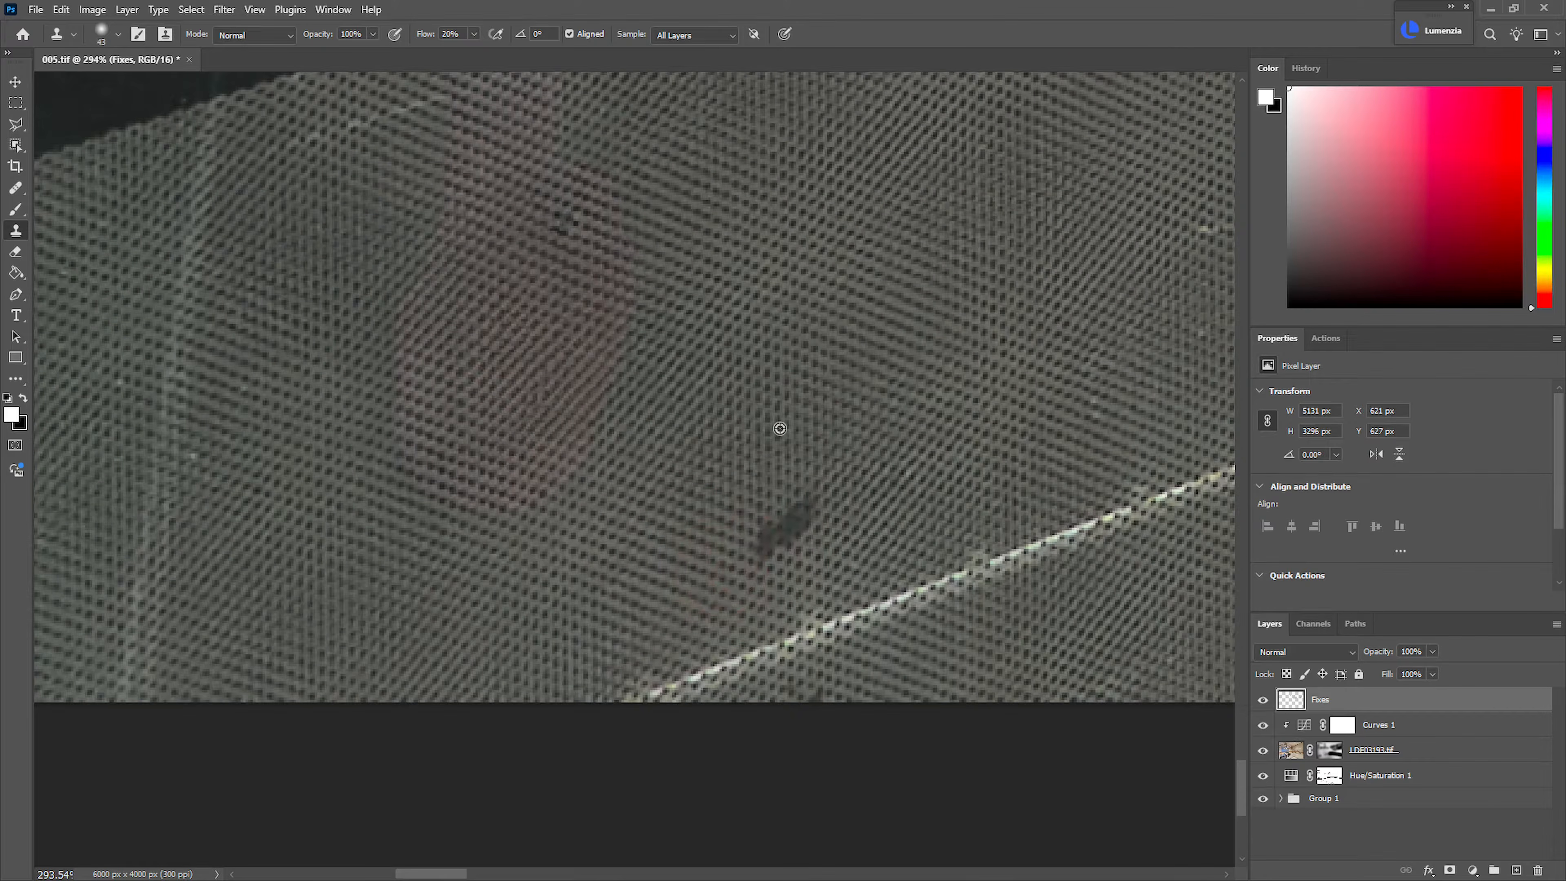
pyautogui.keyDown('alt'); pyautogui.click(779, 420); pyautogui.keyUp('alt')
pyautogui.moveTo(781, 531)
pyautogui.mouseDown()
pyautogui.moveTo(801, 512)
pyautogui.moveTo(795, 528)
pyautogui.mouseUp()
pyautogui.moveTo(809, 421)
pyautogui.keyDown('ctrl'); pyautogui.mouseDown()
pyautogui.moveTo(786, 416)
pyautogui.moveTo(779, 547)
pyautogui.mouseUp(); pyautogui.keyUp('ctrl')
pyautogui.keyDown('ctrl'); pyautogui.moveTo(664, 410); pyautogui.dragTo(759, 388); pyautogui.keyUp('ctrl')
# Heal the white specks in the dark glass around the mesh's upper-left corner with the Healing Brush
pyautogui.press('j')
pyautogui.keyDown('alt'); pyautogui.click(906, 349); pyautogui.keyUp('alt')
pyautogui.moveTo(686, 434)
pyautogui.mouseDown()
pyautogui.moveTo(616, 445)
pyautogui.moveTo(632, 459)
pyautogui.moveTo(615, 428)
pyautogui.moveTo(731, 392)
pyautogui.moveTo(645, 414)
pyautogui.mouseUp()
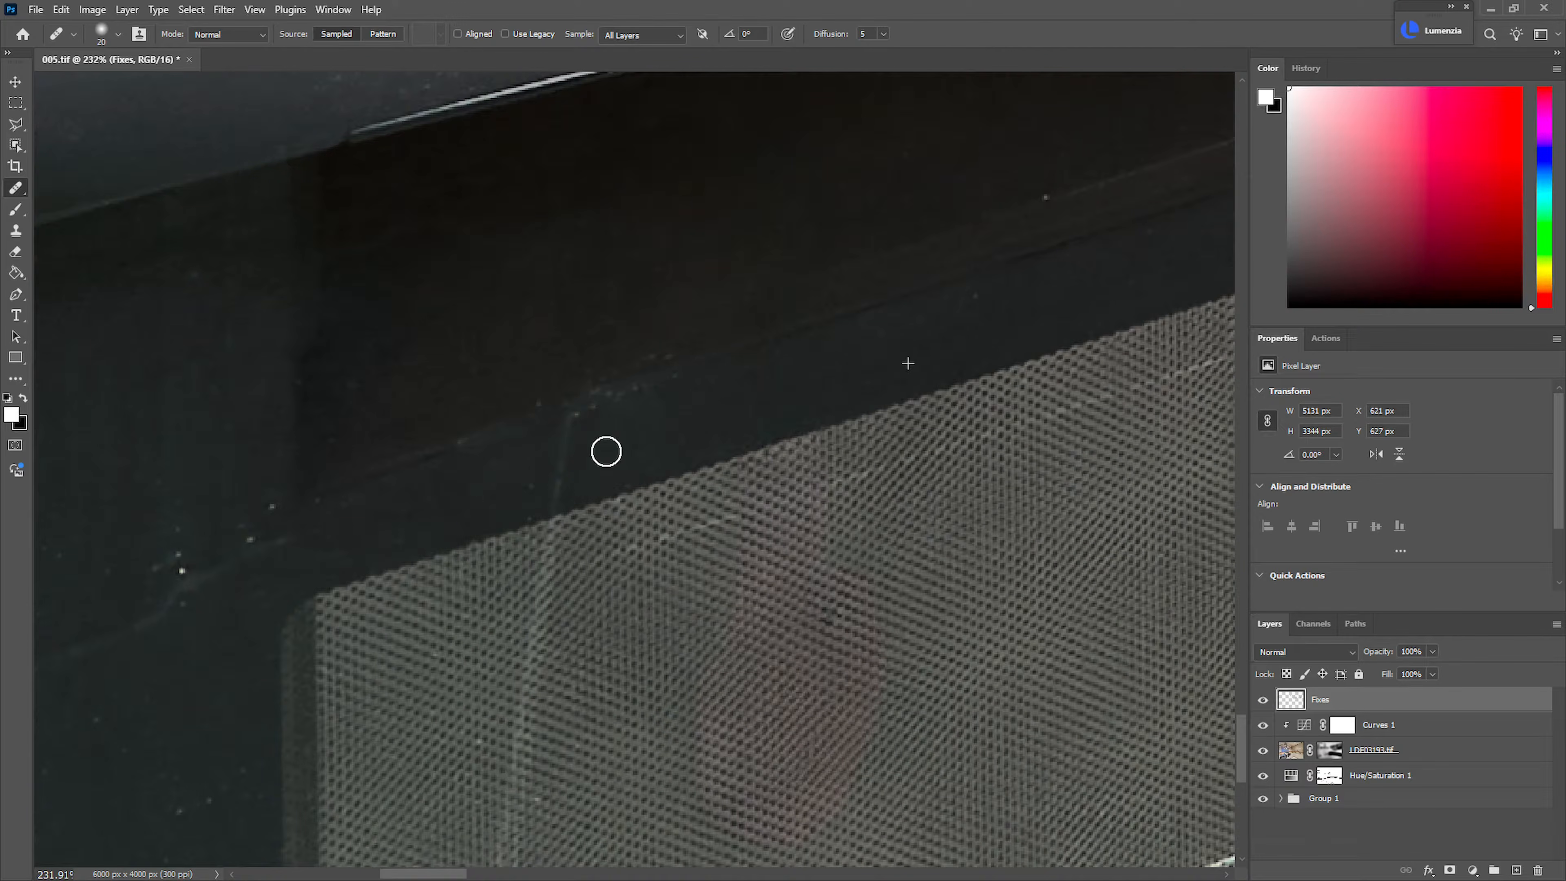
pyautogui.keyDown('alt'); pyautogui.click(118, 463); pyautogui.keyUp('alt')
pyautogui.moveTo(169, 536)
pyautogui.mouseDown()
pyautogui.moveTo(158, 567)
pyautogui.moveTo(272, 507)
pyautogui.mouseUp()
# Heal the white specks and scratches in the oven door's dark glass border and around the mesh's lower-right corner with the Healing Brush
pyautogui.scroll(-8, 706, 545)
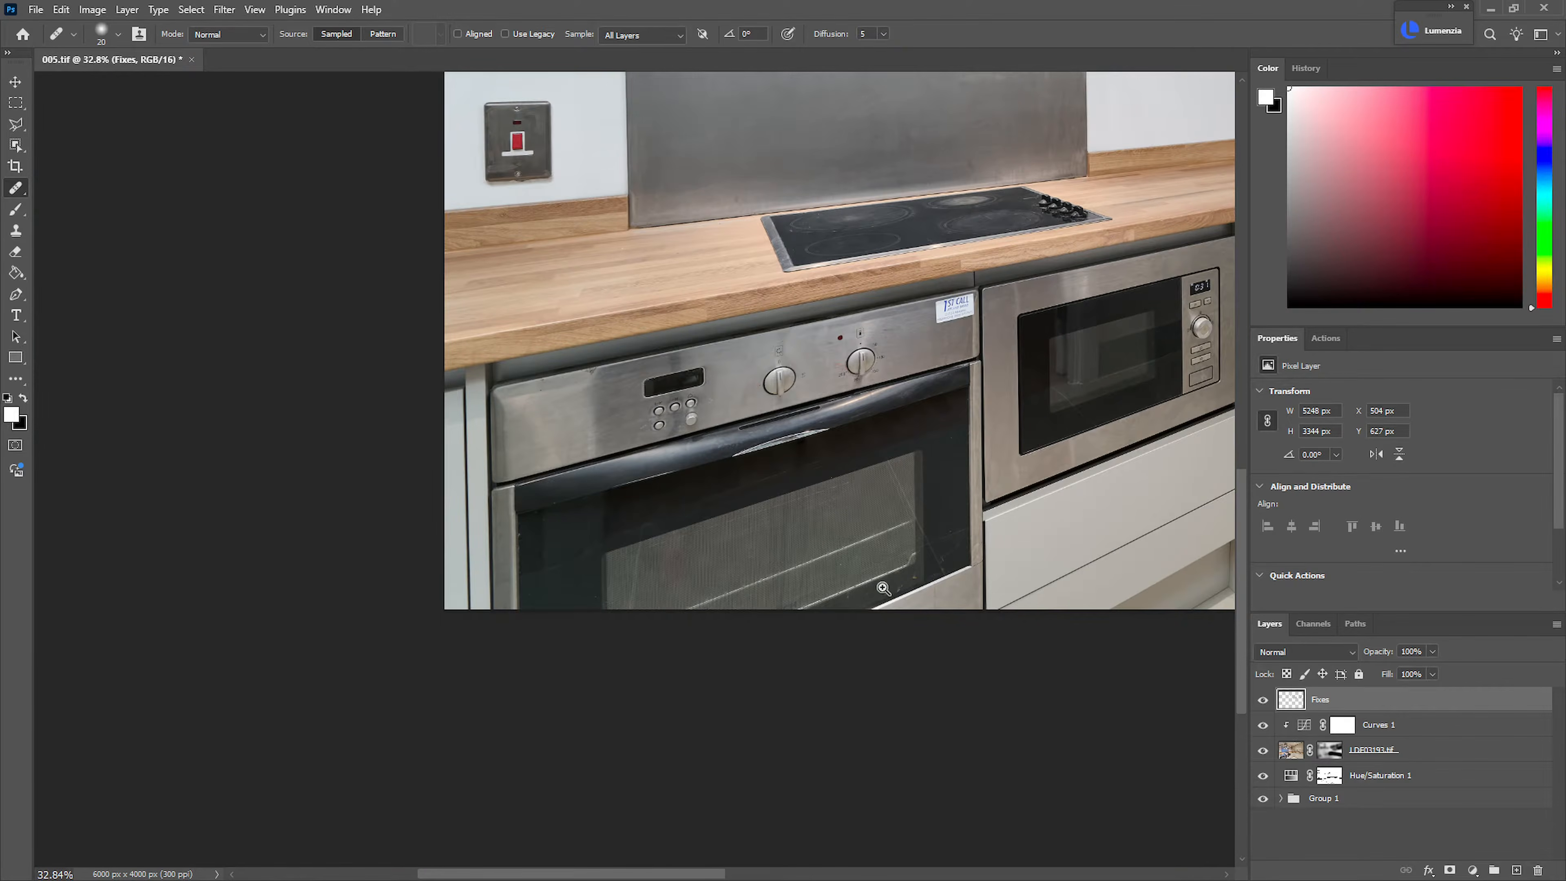
pyautogui.moveTo(883, 588); pyautogui.dragTo(845, 593)
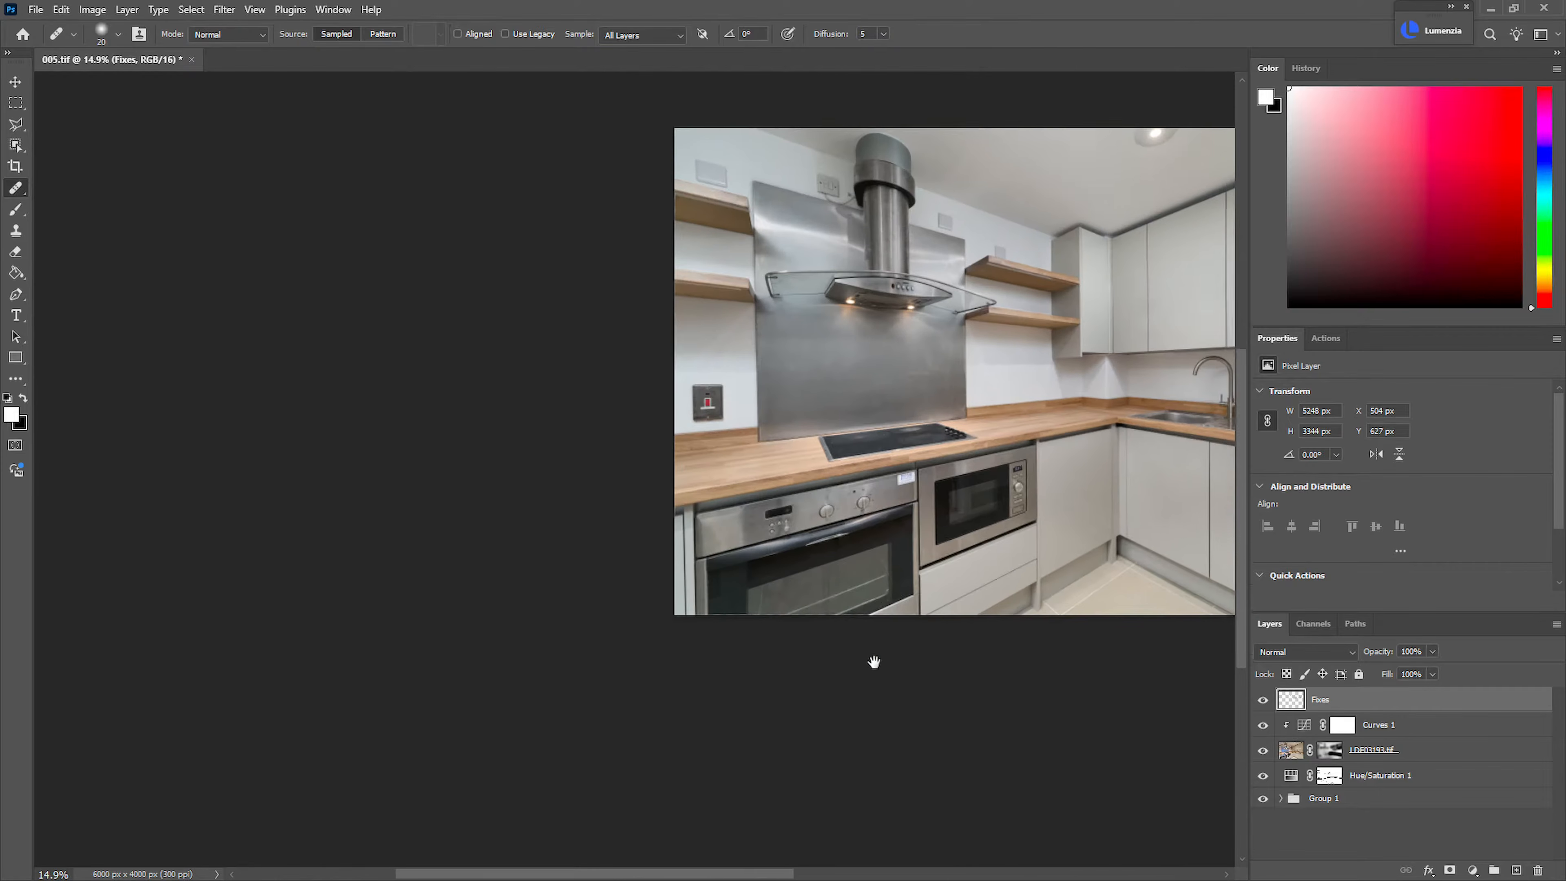
pyautogui.moveTo(884, 648); pyautogui.dragTo(806, 766)
pyautogui.moveTo(839, 663)
pyautogui.mouseDown()
pyautogui.moveTo(800, 670)
pyautogui.moveTo(867, 708)
pyautogui.moveTo(874, 497)
pyautogui.moveTo(942, 521)
pyautogui.mouseUp()
pyautogui.keyDown('alt'); pyautogui.click(744, 434); pyautogui.keyUp('alt')
pyautogui.moveTo(800, 459)
pyautogui.mouseDown()
pyautogui.moveTo(832, 458)
pyautogui.moveTo(819, 437)
pyautogui.mouseUp()
pyautogui.keyDown('alt'); pyautogui.click(750, 502); pyautogui.keyUp('alt')
pyautogui.moveTo(699, 545); pyautogui.dragTo(675, 563)
pyautogui.keyDown('alt'); pyautogui.click(637, 615); pyautogui.keyUp('alt')
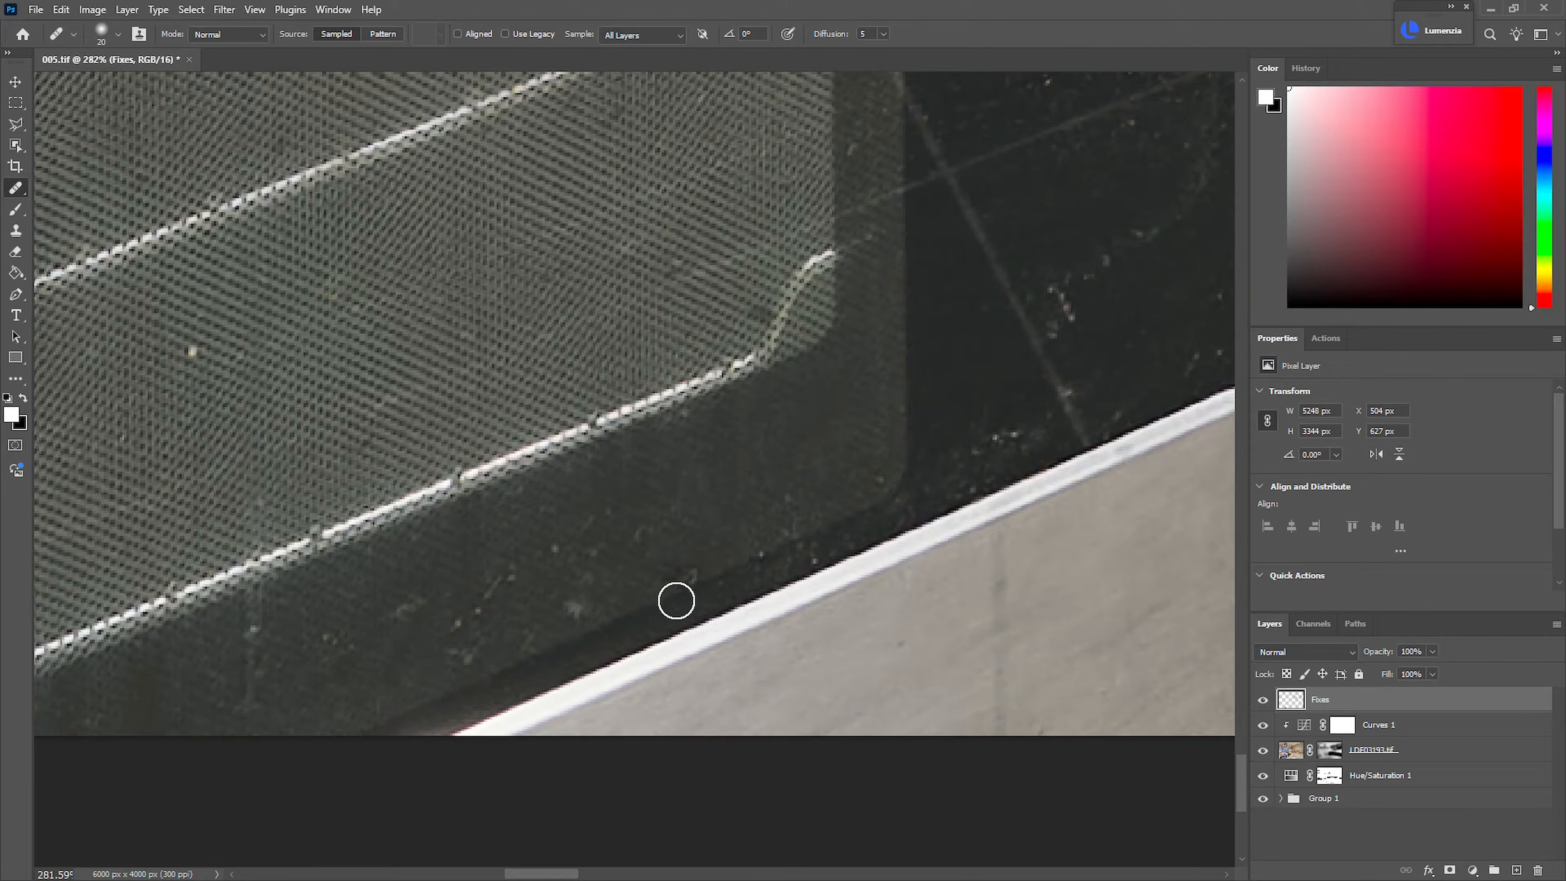
pyautogui.moveTo(684, 583); pyautogui.dragTo(668, 579)
pyautogui.keyDown('alt'); pyautogui.click(704, 506); pyautogui.keyUp('alt')
pyautogui.click(574, 603)
# Add a new layer named Color above the Fixes layer and set its blend mode to Color
pyautogui.scroll(-4, 692, 522)
pyautogui.moveTo(104, 417); pyautogui.dragTo(881, 569)
pyautogui.moveTo(880, 569); pyautogui.dragTo(728, 540)
pyautogui.moveTo(727, 540); pyautogui.dragTo(776, 535)
pyautogui.moveTo(595, 571); pyautogui.dragTo(800, 460)
pyautogui.scroll(3, 758, 465)
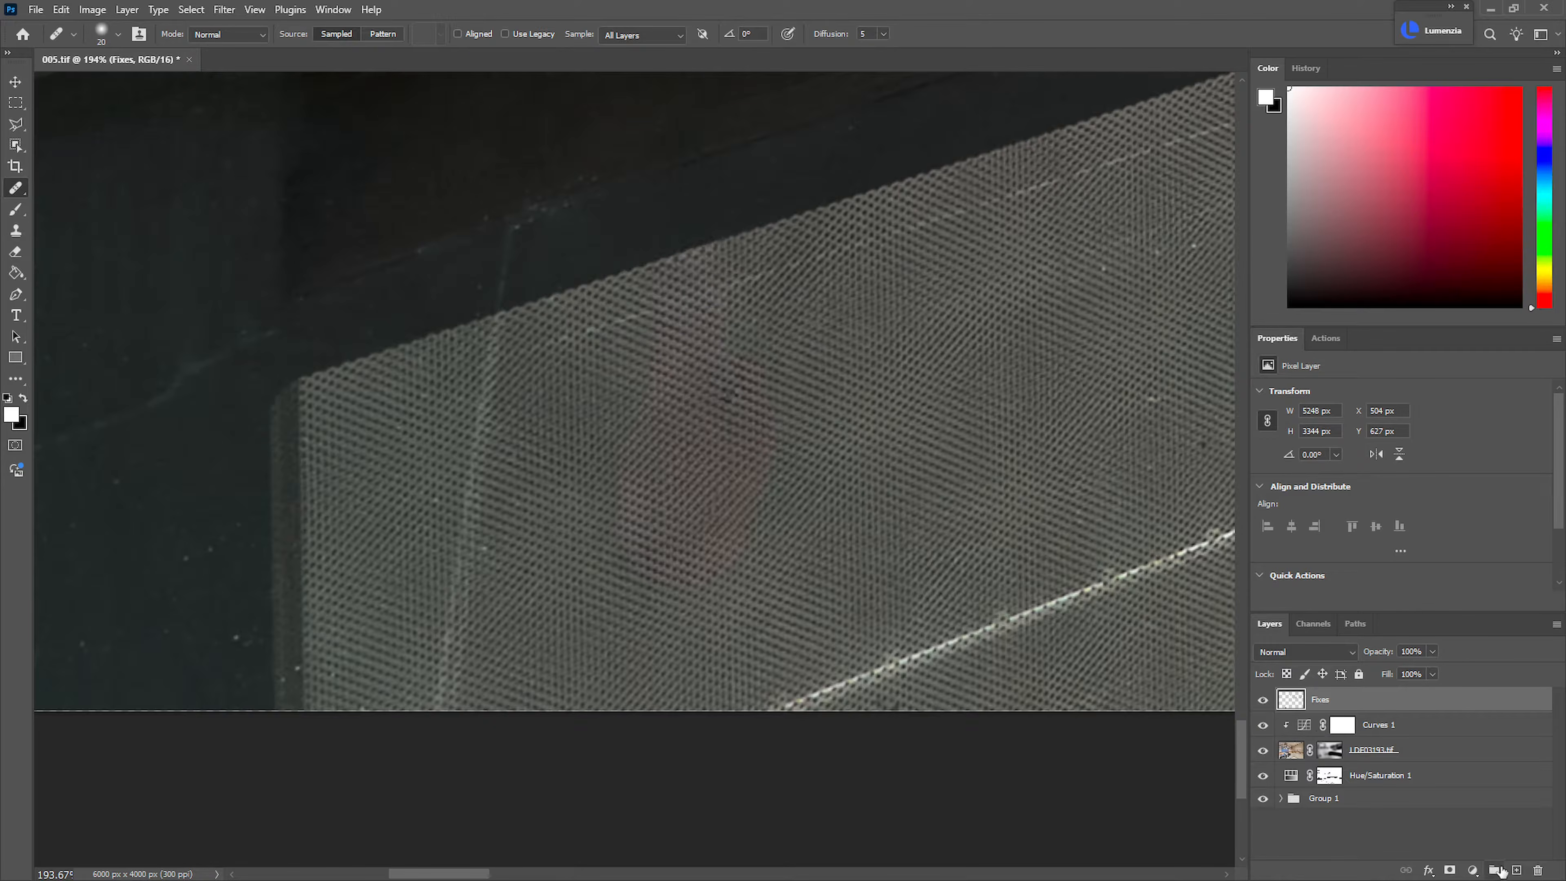
pyautogui.click(1519, 870)
pyautogui.doubleClick(1326, 699)
pyautogui.write('Color')
pyautogui.press('Return')
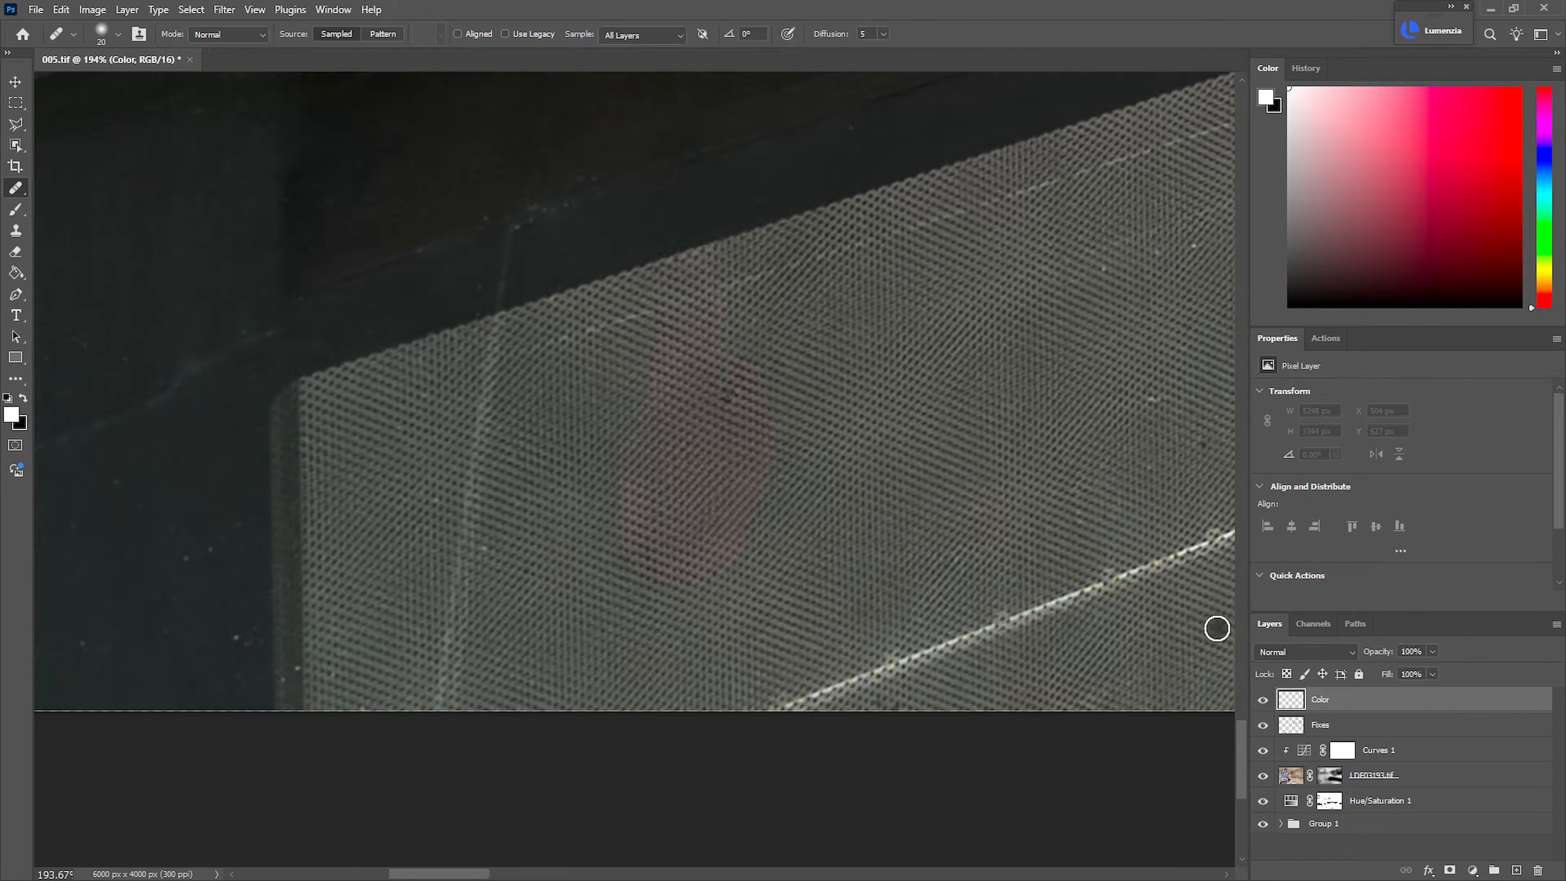
pyautogui.click(1338, 654)
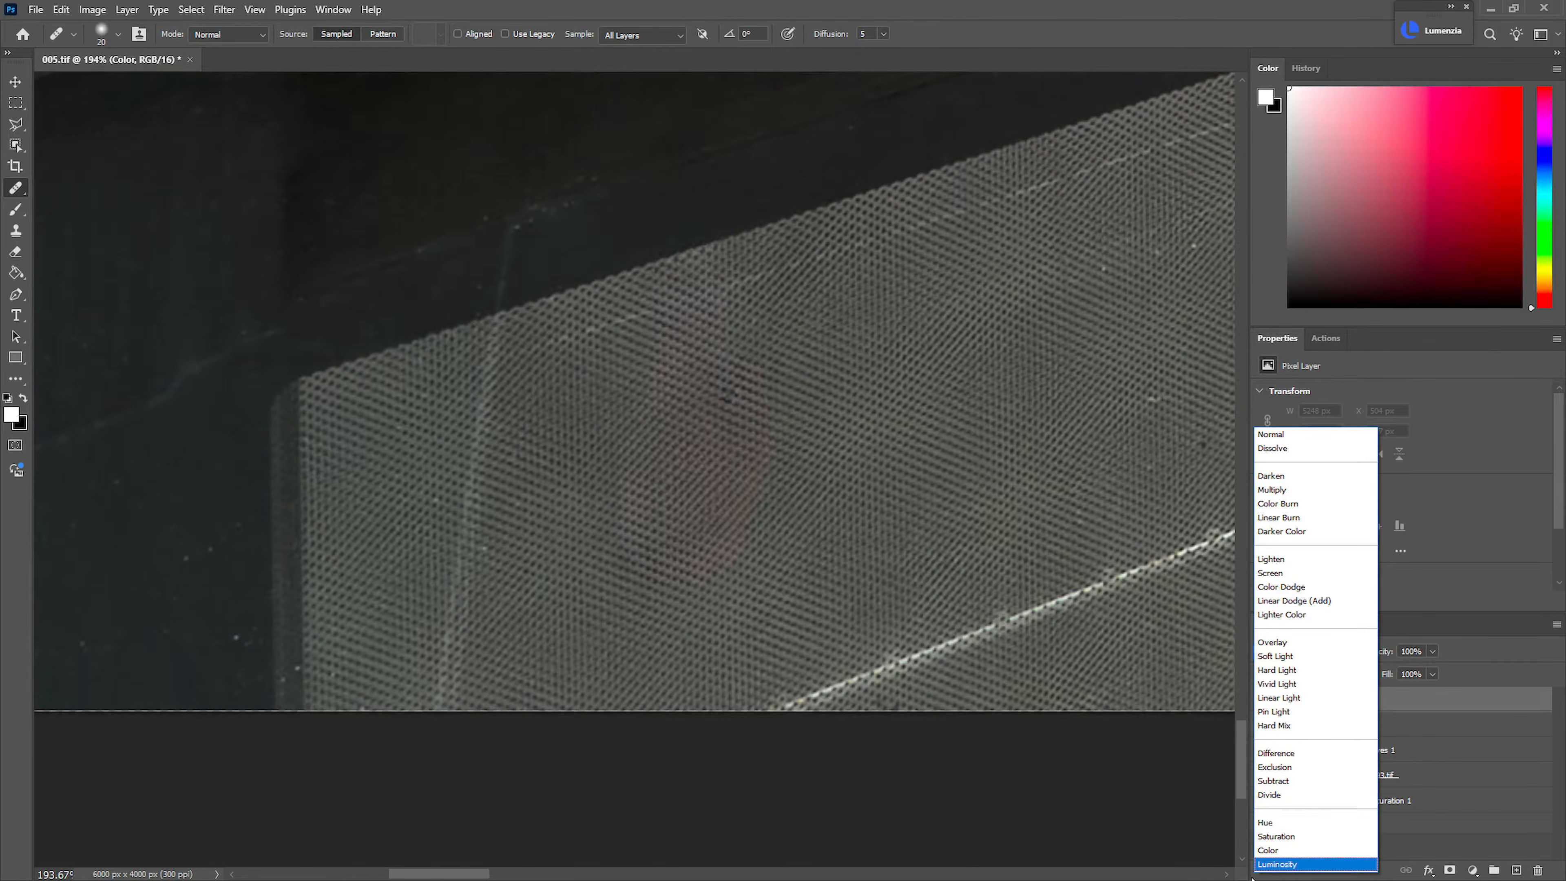
pyautogui.click(1279, 849)
# Sample the neutral grey mesh colour and brush it over the reddish reflection in the oven glass at 20% flow
pyautogui.click(15, 209)
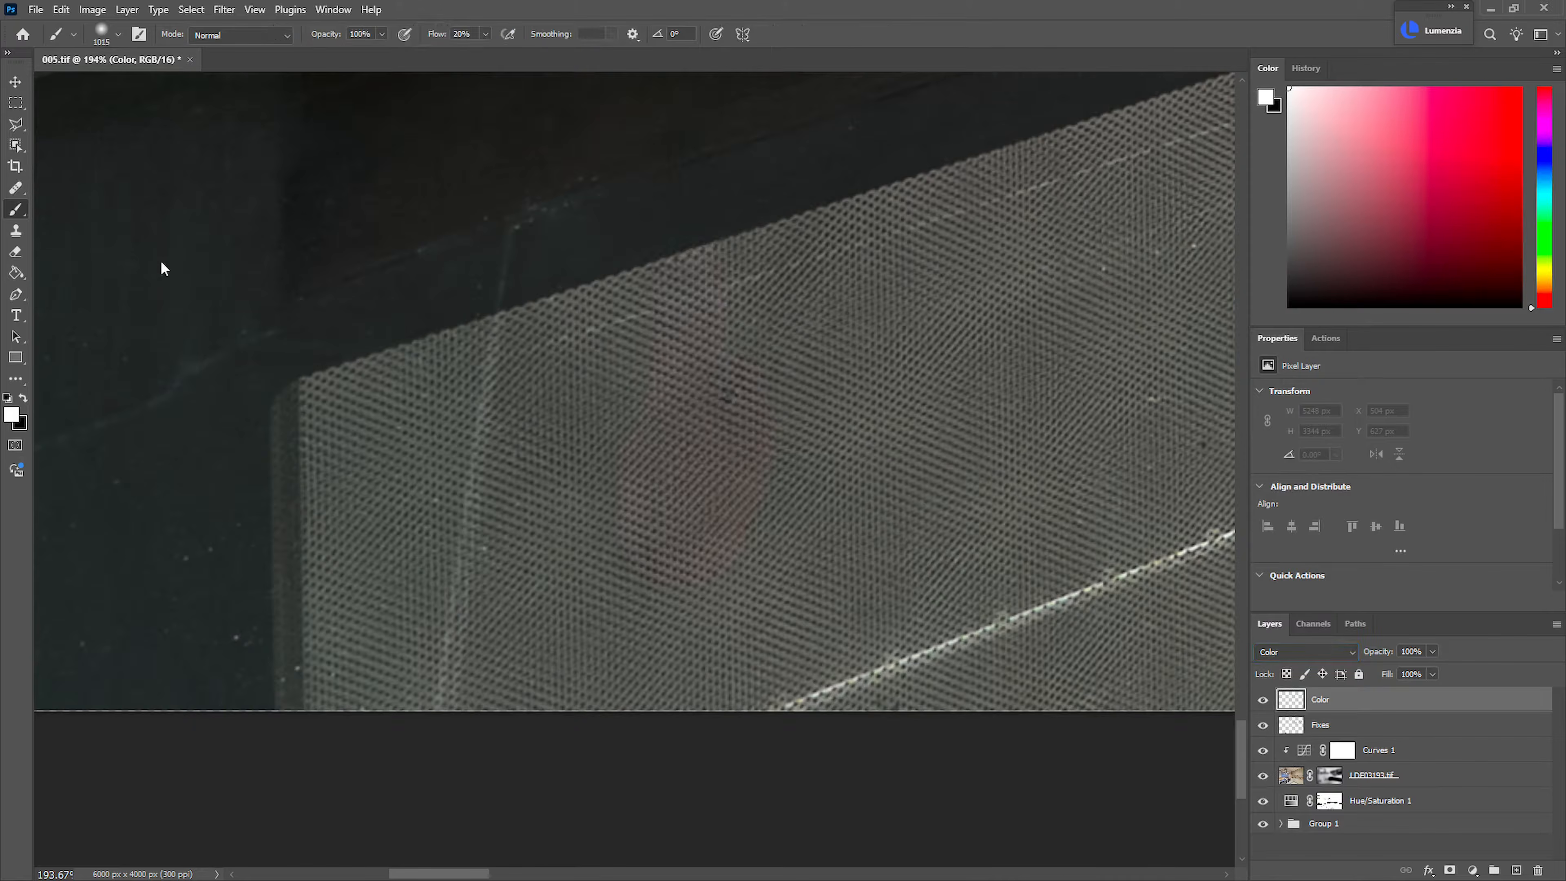
pyautogui.keyDown('alt'); pyautogui.click(567, 454); pyautogui.keyUp('alt')
pyautogui.moveTo(595, 448)
pyautogui.mouseDown()
pyautogui.moveTo(396, 479)
pyautogui.moveTo(644, 416)
pyautogui.moveTo(430, 423)
pyautogui.mouseUp()
pyautogui.moveTo(737, 473)
pyautogui.mouseDown()
pyautogui.moveTo(700, 559)
pyautogui.moveTo(742, 426)
pyautogui.moveTo(659, 554)
pyautogui.moveTo(761, 329)
pyautogui.mouseUp()
pyautogui.moveTo(730, 440)
pyautogui.mouseDown()
pyautogui.moveTo(703, 442)
pyautogui.moveTo(693, 512)
pyautogui.moveTo(702, 315)
pyautogui.moveTo(754, 291)
pyautogui.moveTo(691, 487)
pyautogui.moveTo(772, 448)
pyautogui.moveTo(645, 528)
pyautogui.moveTo(771, 394)
pyautogui.moveTo(700, 329)
pyautogui.mouseUp()
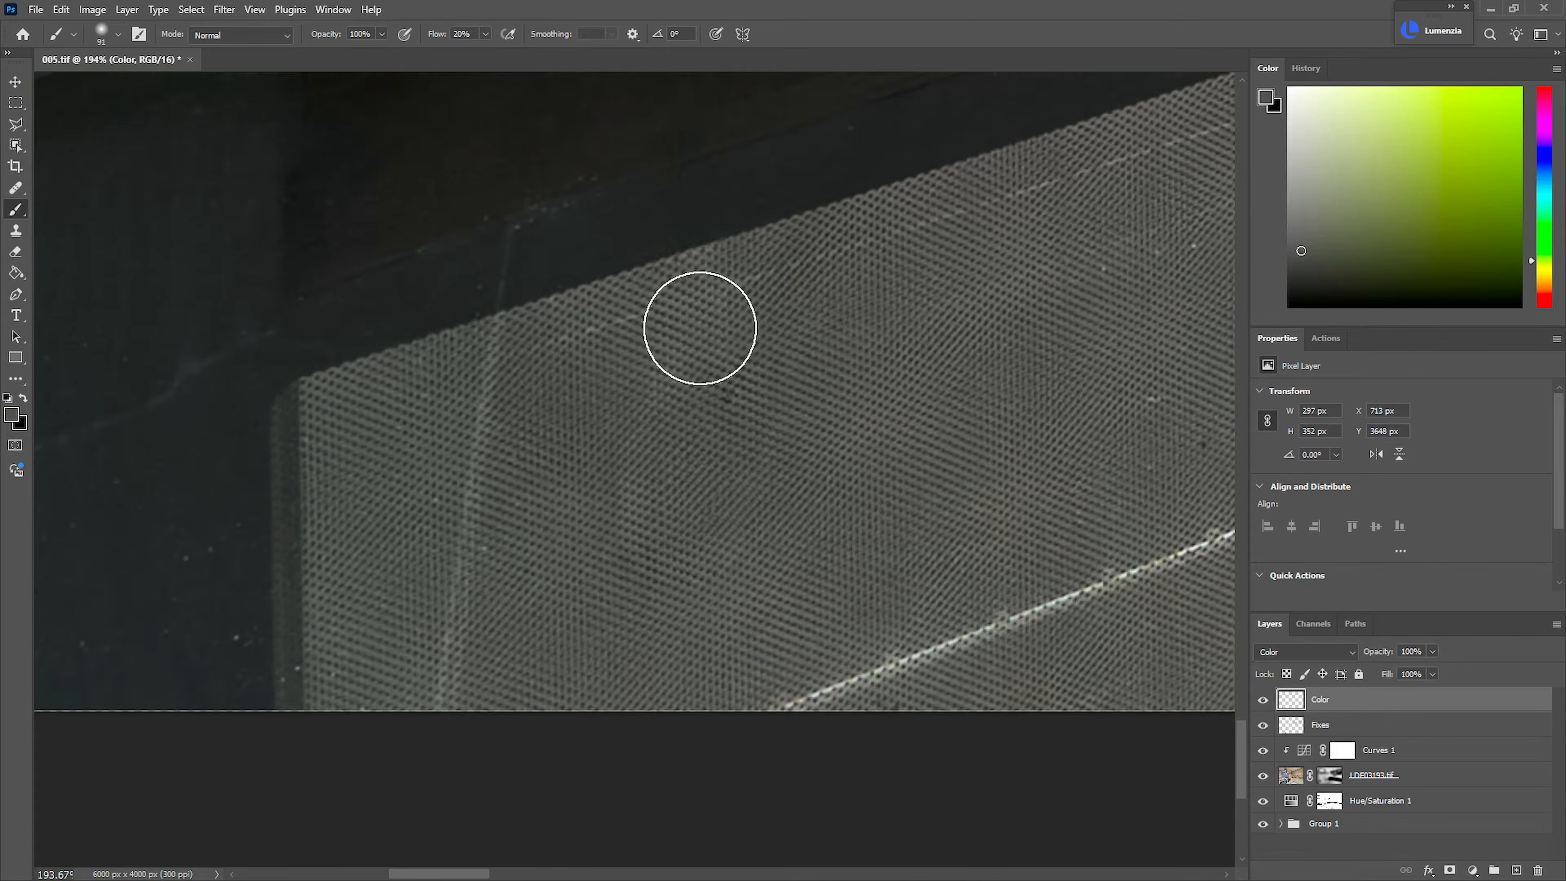
pyautogui.moveTo(689, 517); pyautogui.dragTo(570, 532)
pyautogui.moveTo(750, 491)
pyautogui.mouseDown()
pyautogui.moveTo(797, 497)
pyautogui.moveTo(721, 487)
pyautogui.mouseUp()
pyautogui.moveTo(915, 496)
pyautogui.mouseDown()
pyautogui.moveTo(875, 531)
pyautogui.moveTo(917, 469)
pyautogui.mouseUp()
pyautogui.moveTo(1011, 414); pyautogui.dragTo(833, 509)
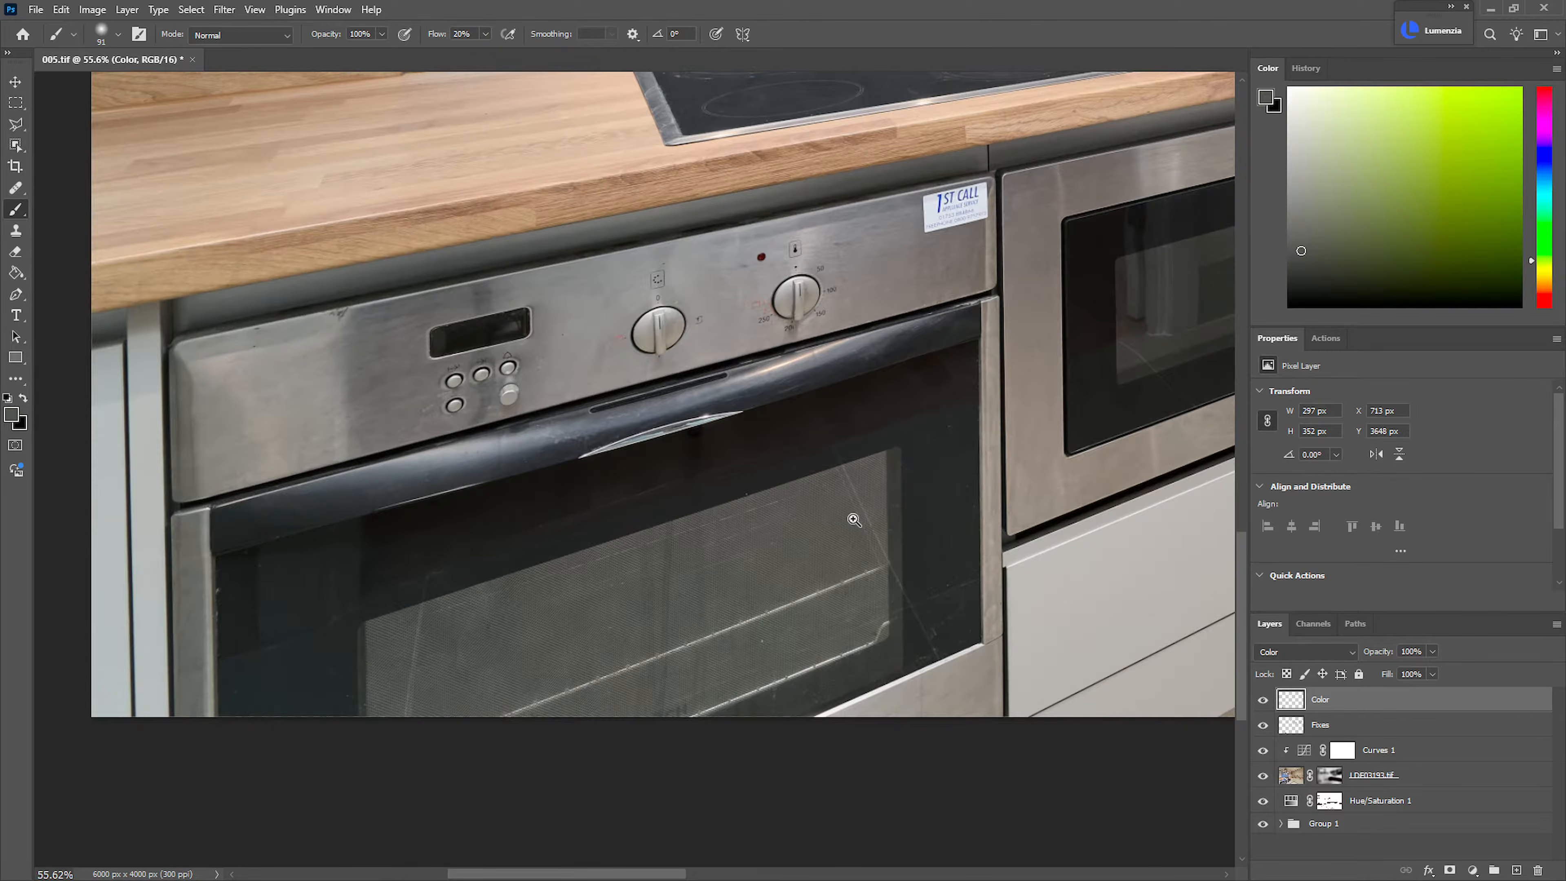
# Inspect the oven glass, control panel and whole kitchen image for remaining colour casts and marks
pyautogui.moveTo(866, 397); pyautogui.dragTo(801, 464)
pyautogui.moveTo(778, 485); pyautogui.dragTo(639, 574)
pyautogui.moveTo(895, 440); pyautogui.dragTo(905, 444)
pyautogui.moveTo(900, 447); pyautogui.dragTo(793, 599)
pyautogui.hotkey('ctrl', '0')
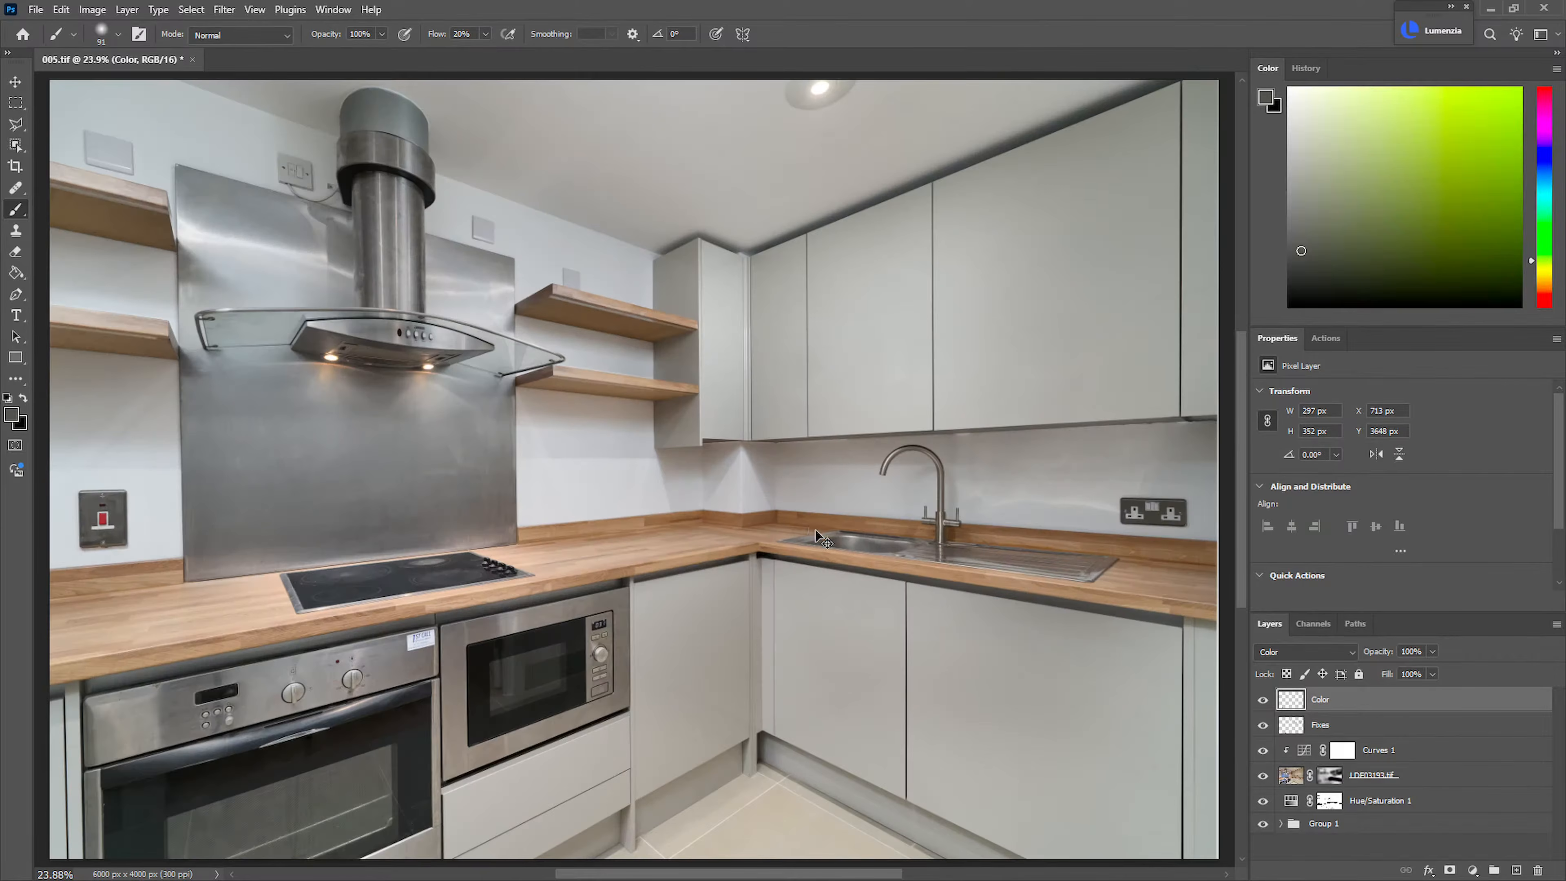
pyautogui.moveTo(220, 714); pyautogui.dragTo(302, 549)
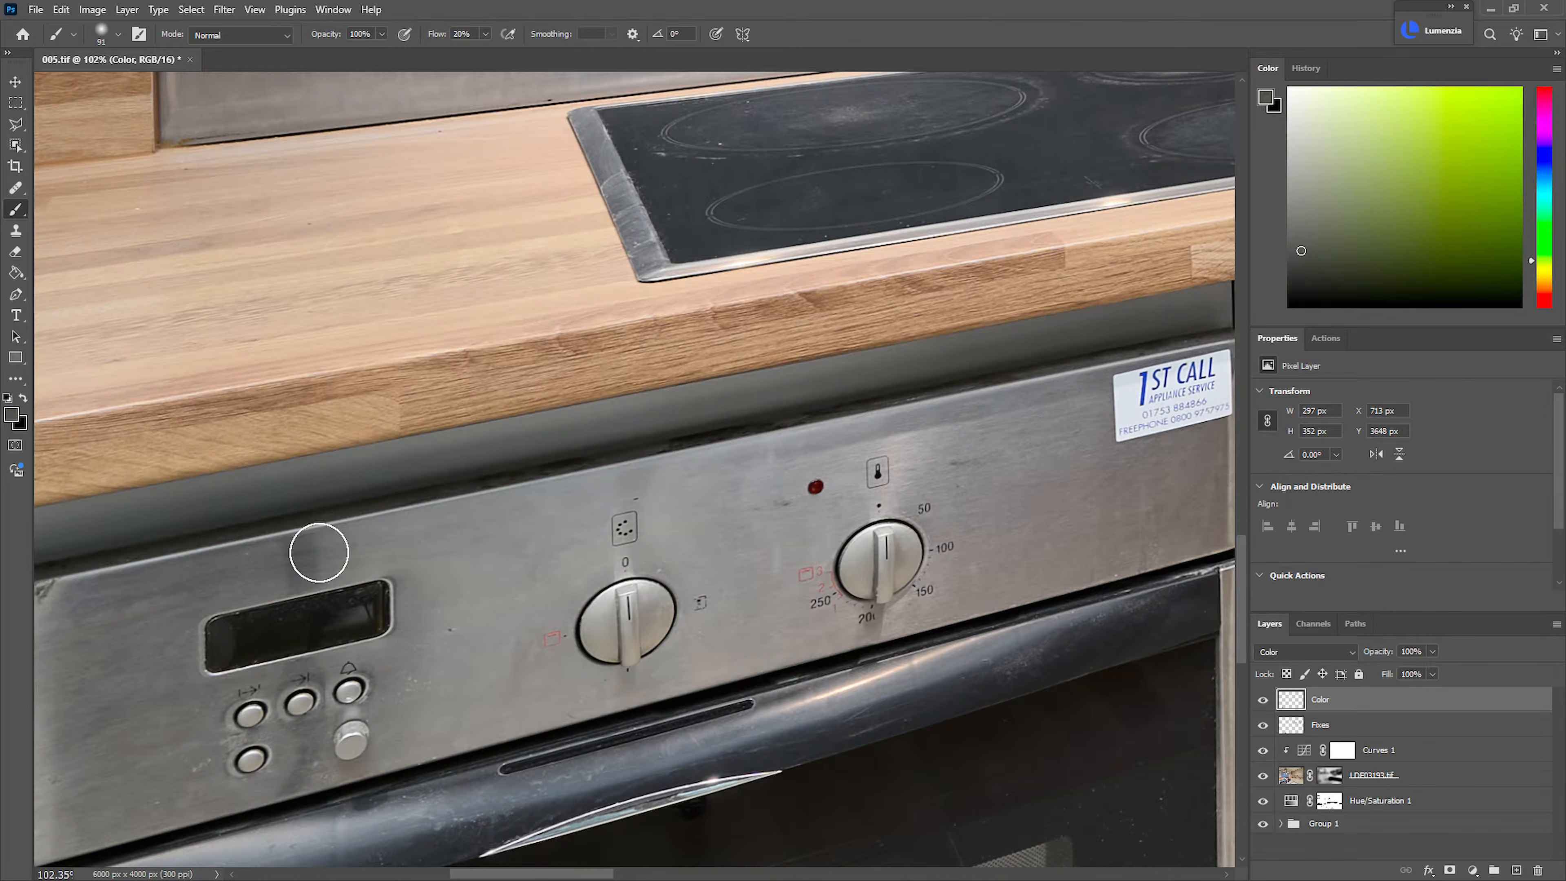
pyautogui.moveTo(975, 518)
pyautogui.mouseDown()
pyautogui.moveTo(857, 537)
pyautogui.moveTo(559, 642)
pyautogui.mouseUp()
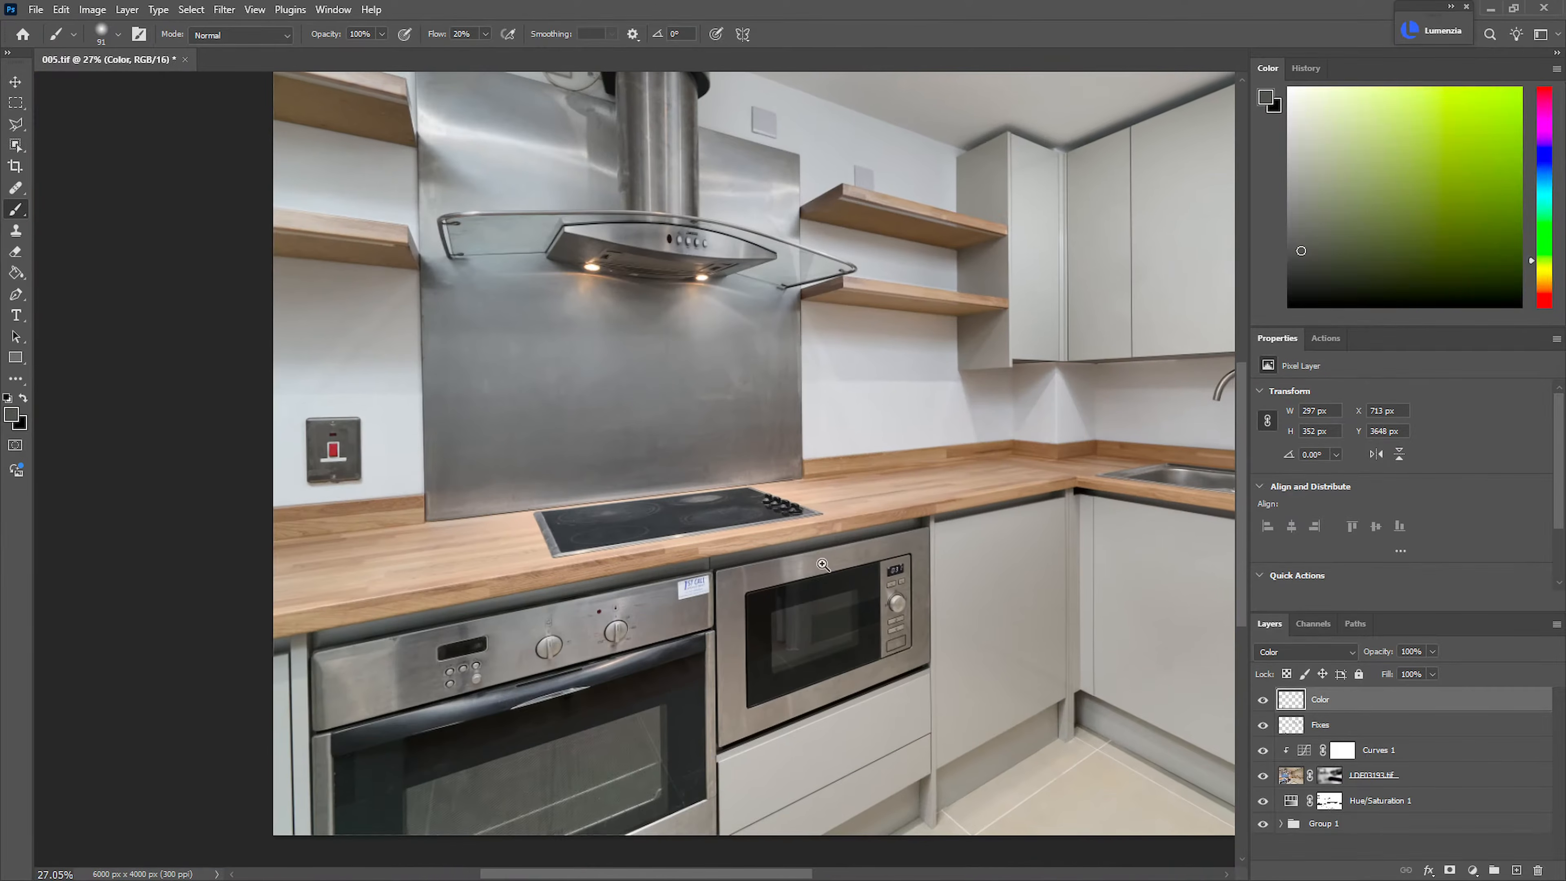
pyautogui.moveTo(650, 629); pyautogui.dragTo(604, 626)
pyautogui.moveTo(815, 564); pyautogui.dragTo(754, 580)
pyautogui.moveTo(754, 580); pyautogui.dragTo(881, 496)
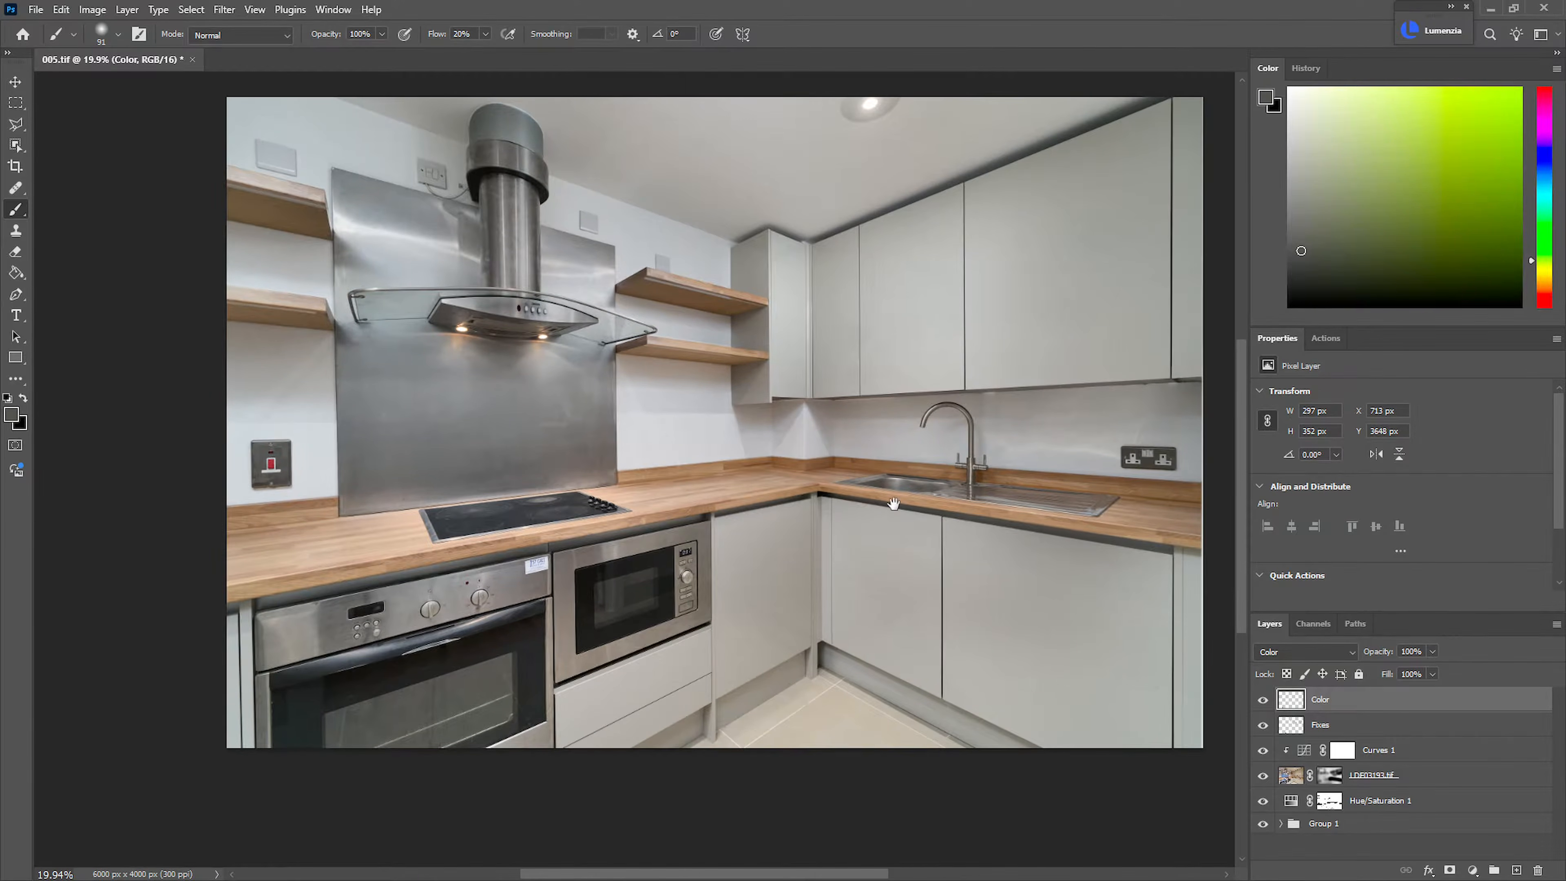
# Group all the layers and stamp a merged copy of the visible image above the group
pyautogui.keyDown('shift'); pyautogui.click(1437, 830); pyautogui.keyUp('shift')
pyautogui.hotkey('ctrl', 'g')
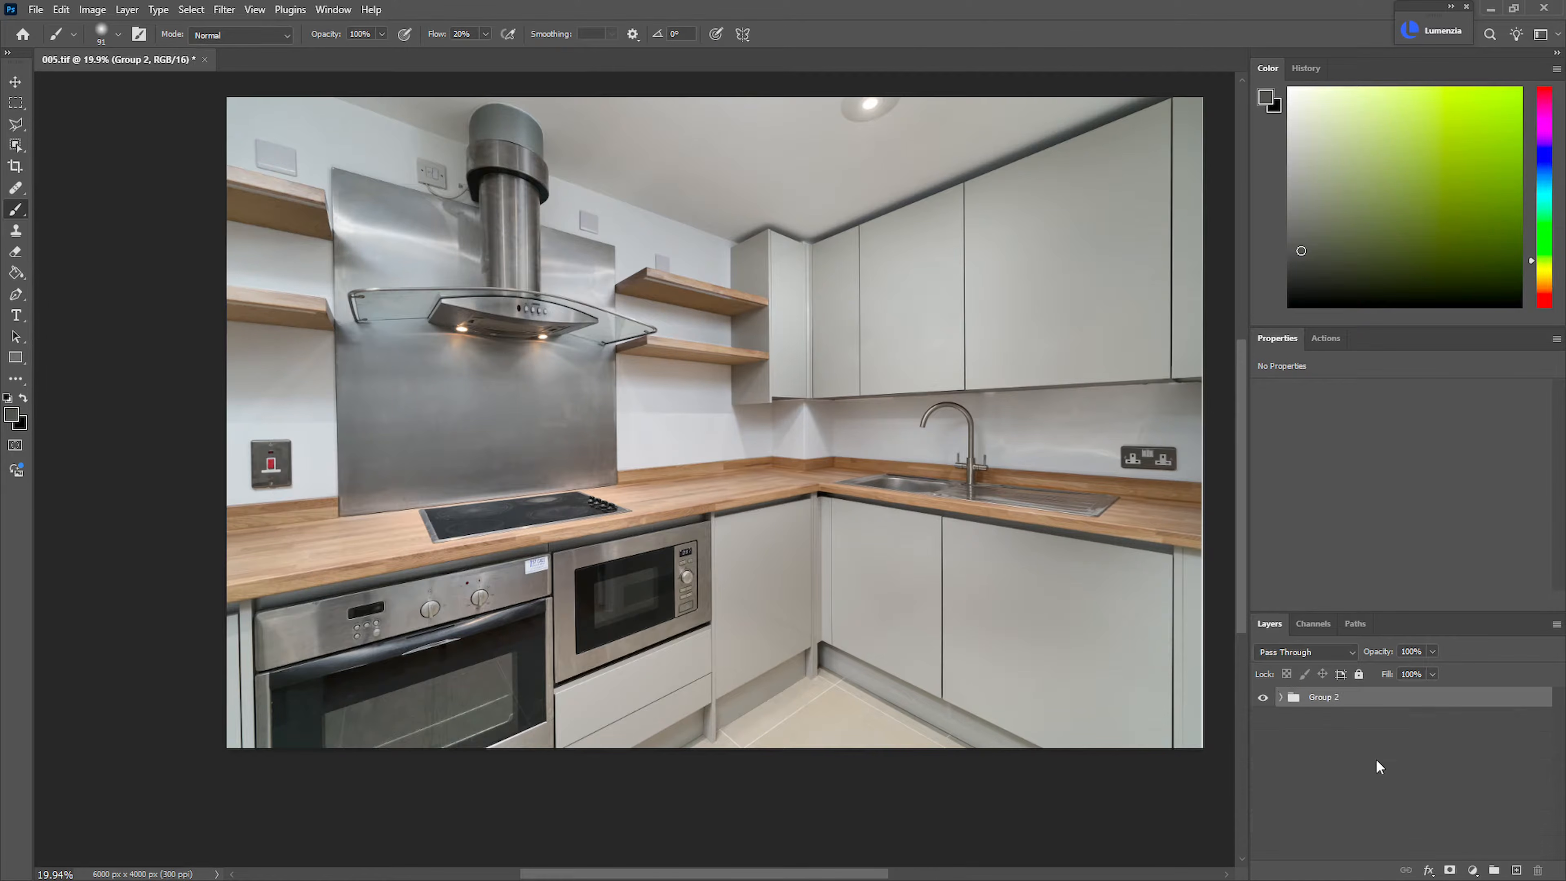
pyautogui.hotkey('ctrl', 'shift', 'alt', 'e')
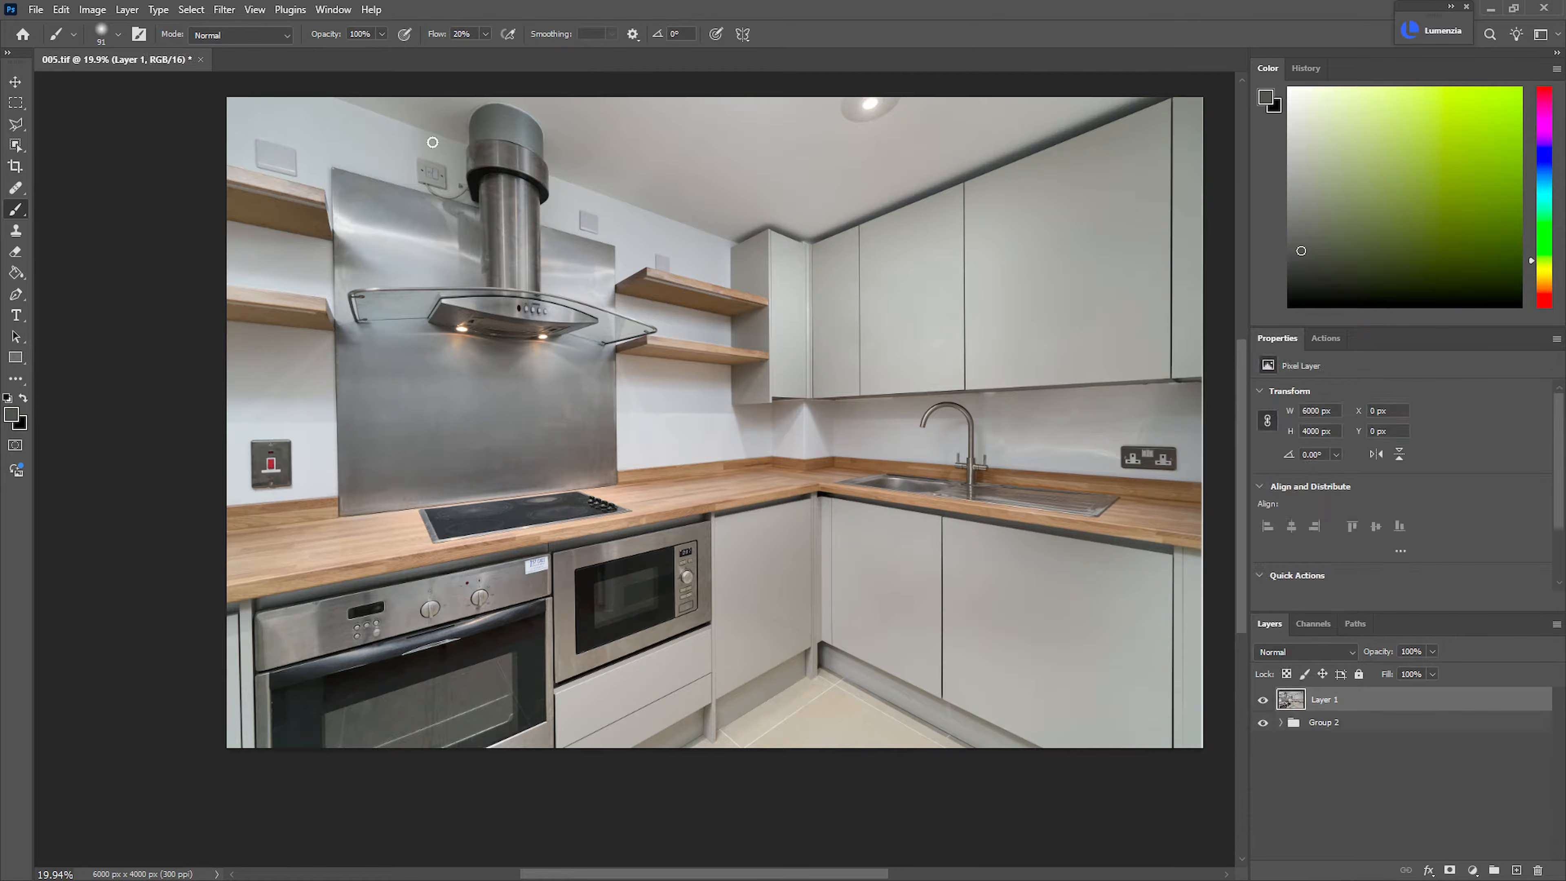
# Apply the "Interior - 29-11-24 - Contrast Bump" preset to the merged layer with the Nik 7 Color Efex filter
pyautogui.click(224, 10)
pyautogui.moveTo(354, 381)
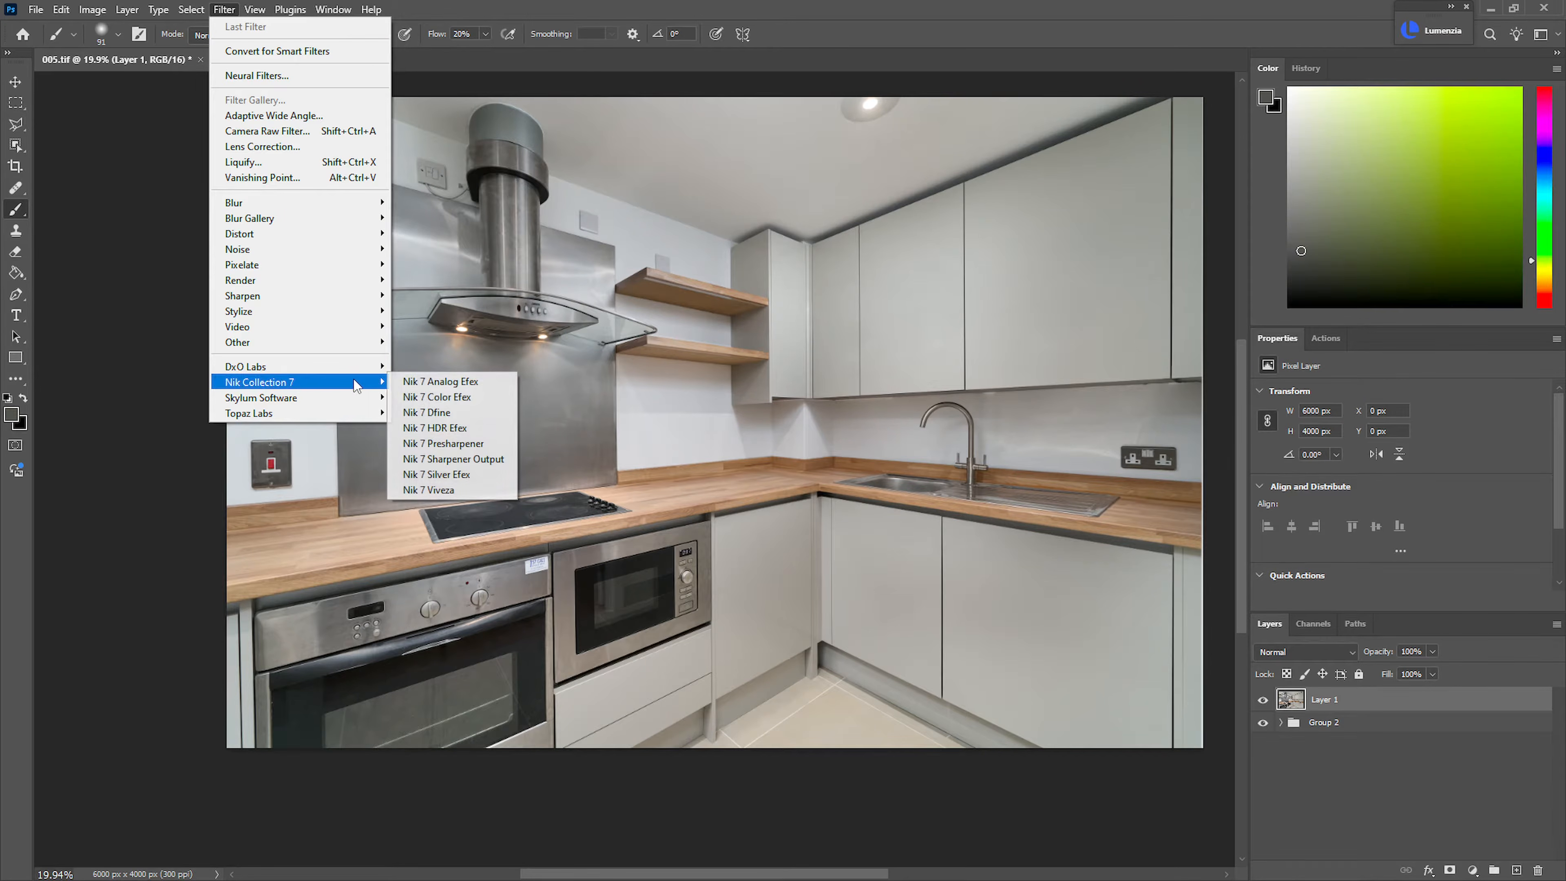
pyautogui.click(462, 398)
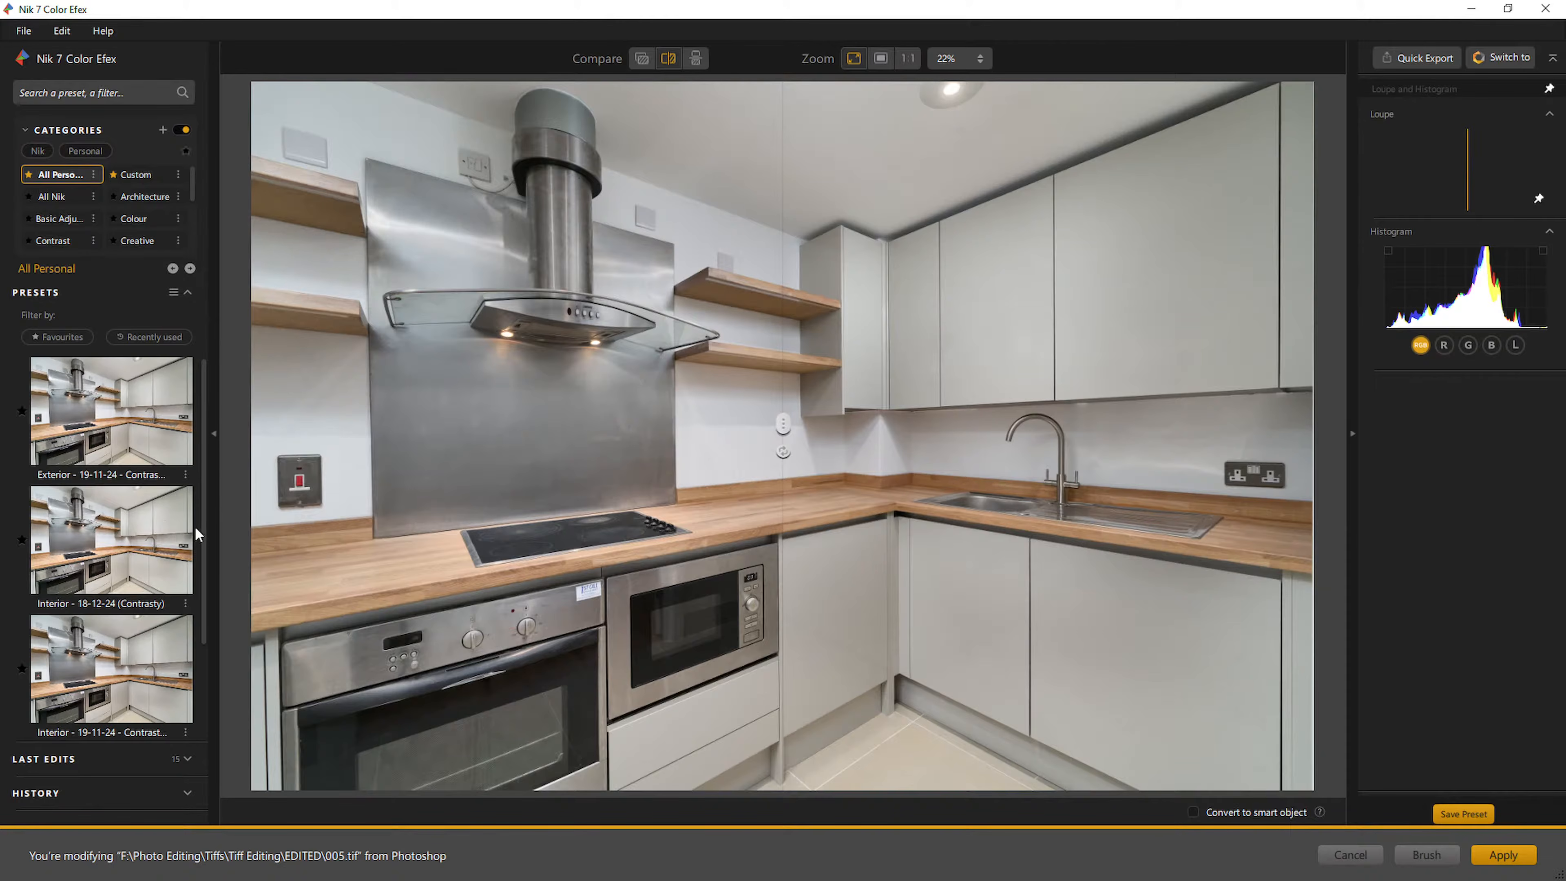
pyautogui.moveTo(199, 535); pyautogui.dragTo(201, 617)
pyautogui.click(127, 669)
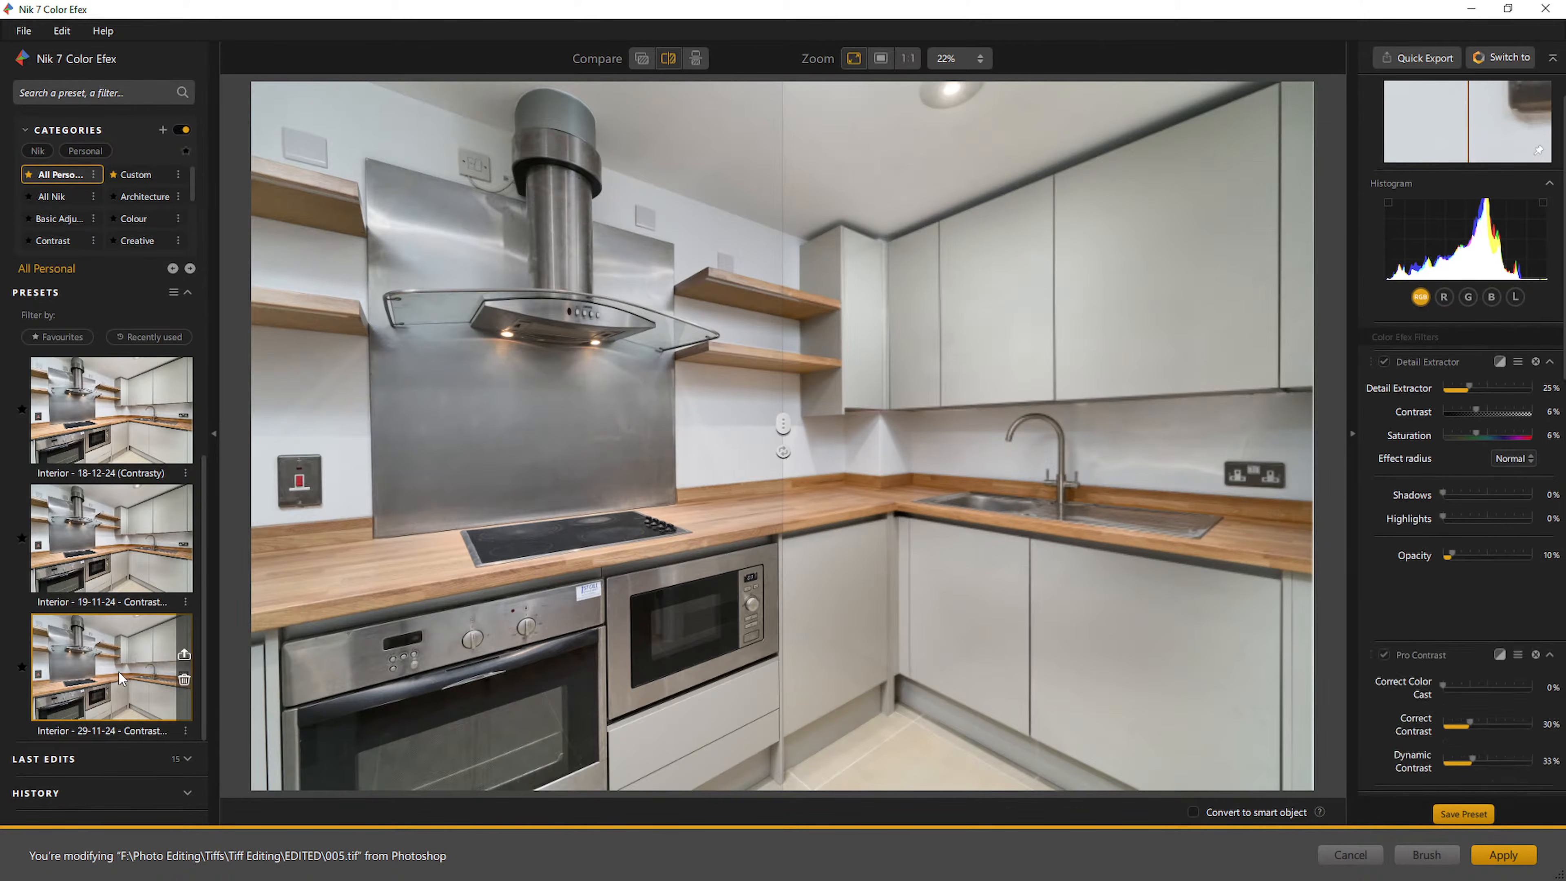
pyautogui.click(1502, 856)
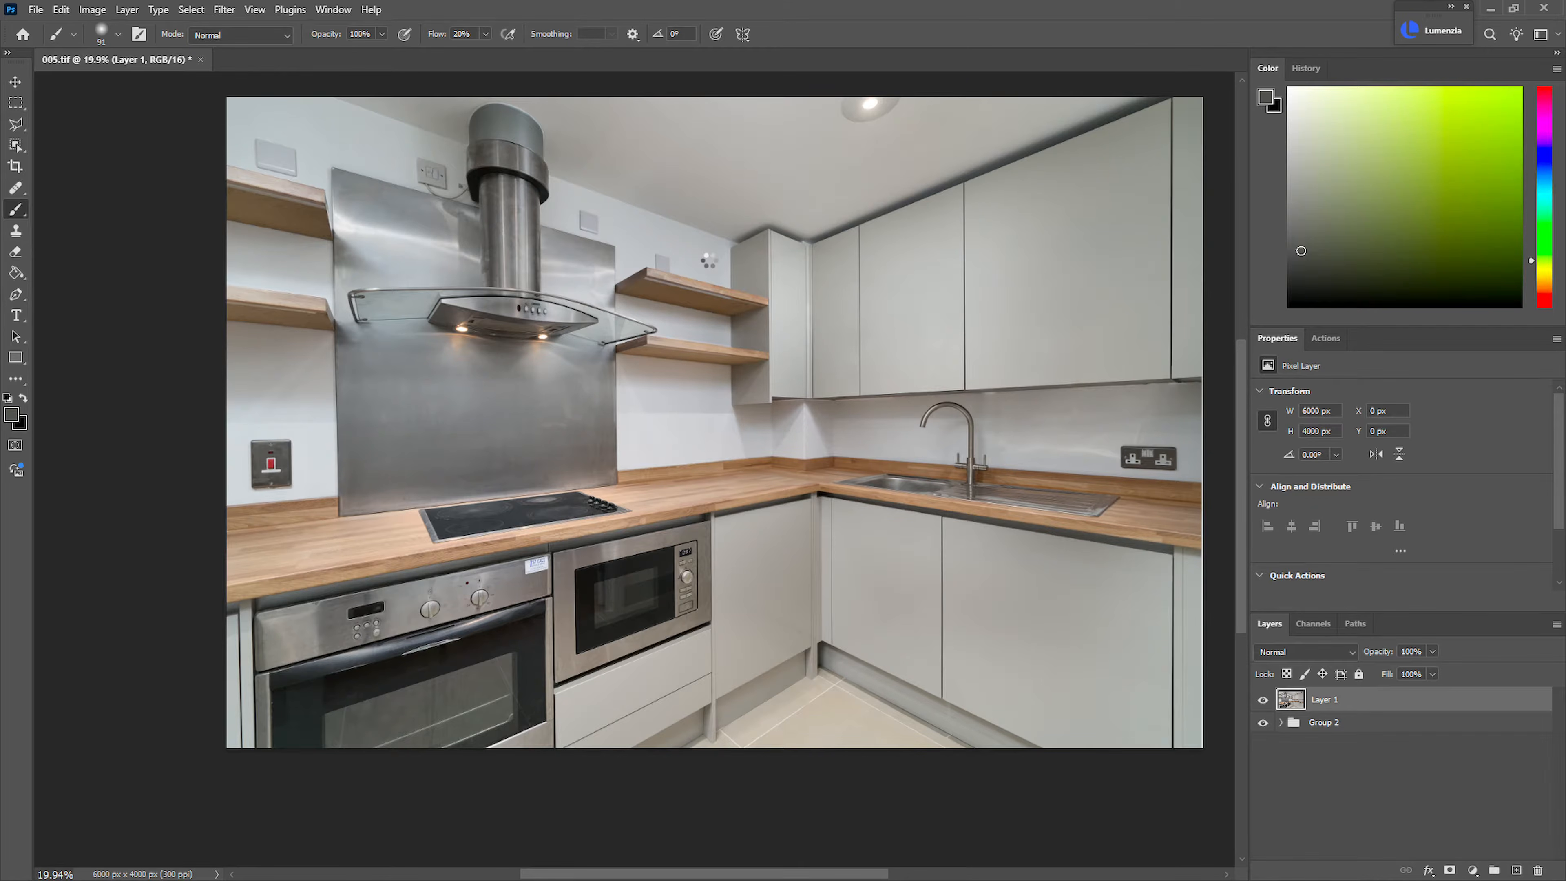
# Delete the unfiltered merged layer and set the Color Efex layer's opacity to 65%
pyautogui.moveTo(1324, 727); pyautogui.dragTo(1538, 870)
pyautogui.moveTo(1330, 699); pyautogui.dragTo(1332, 701)
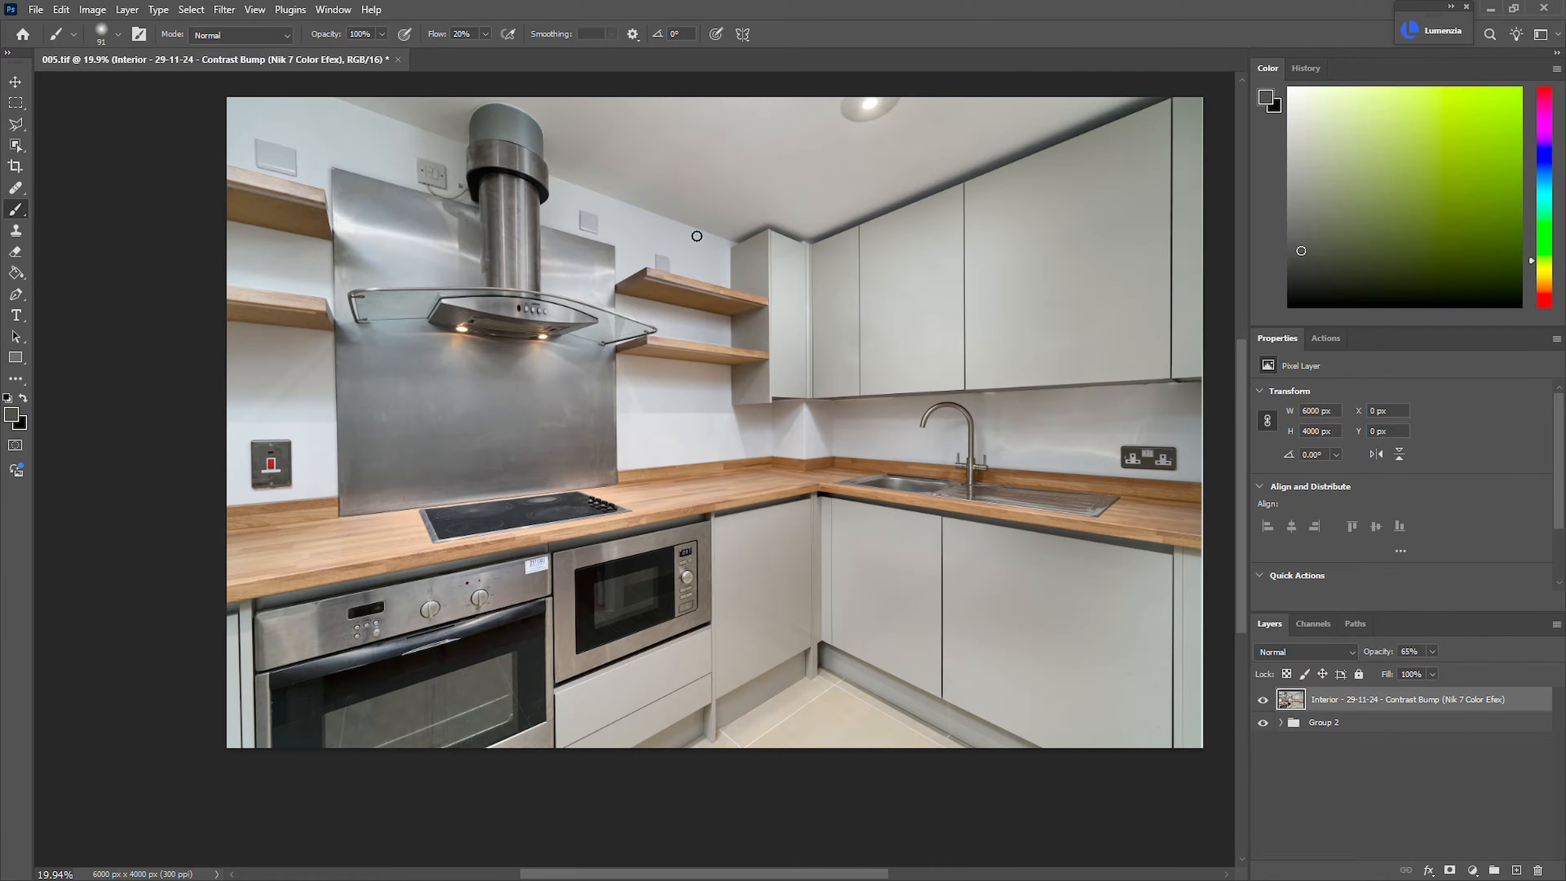
# Save the finished 005.tif document
pyautogui.scroll(1, 669, 222)
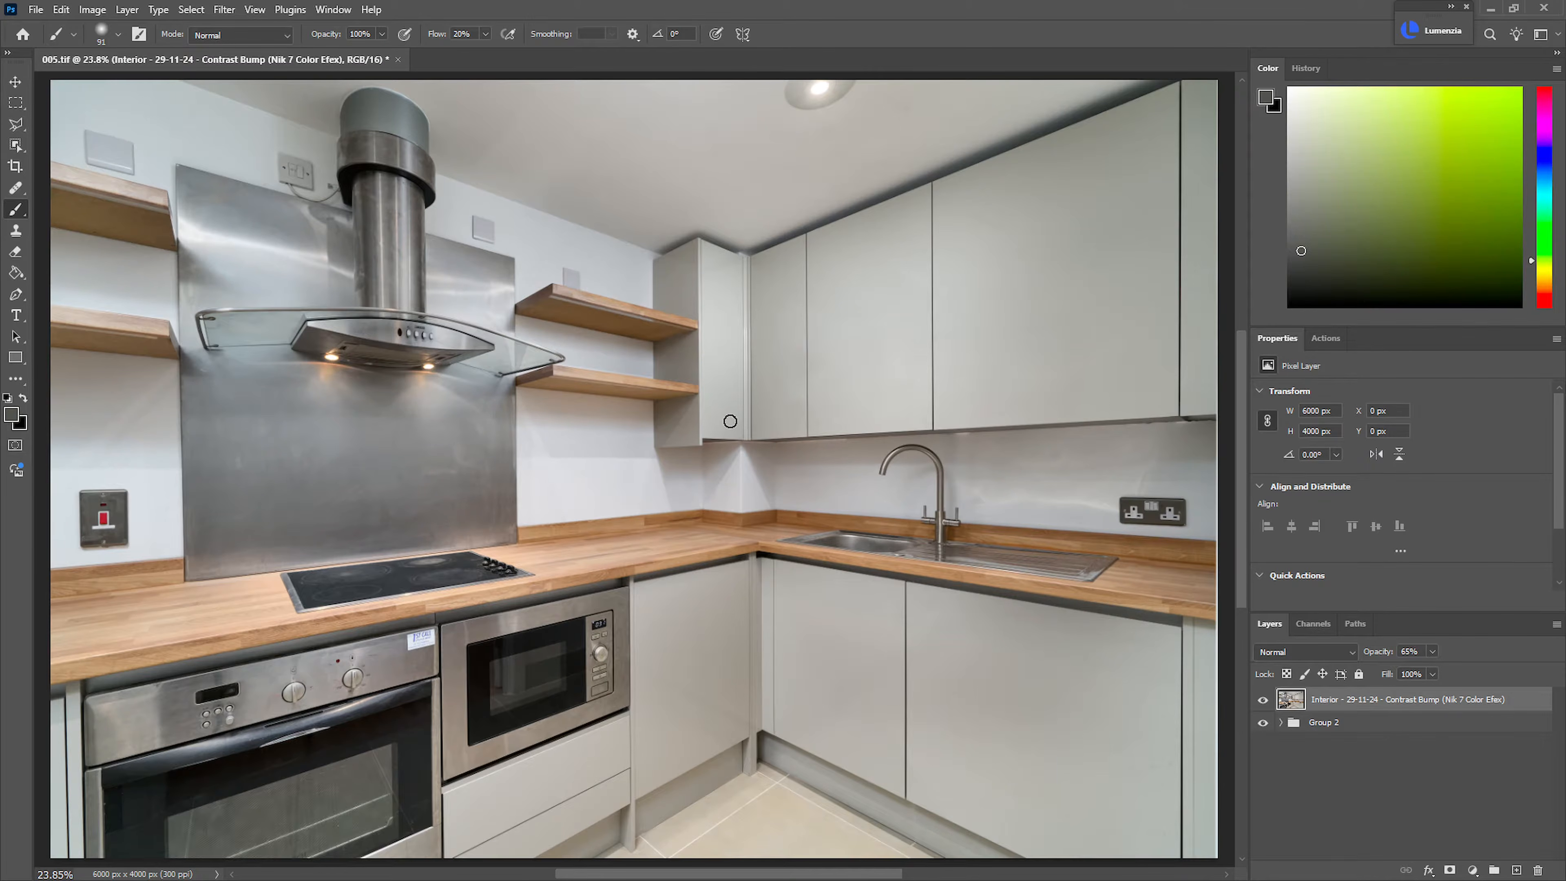
pyautogui.hotkey('ctrl', 's')
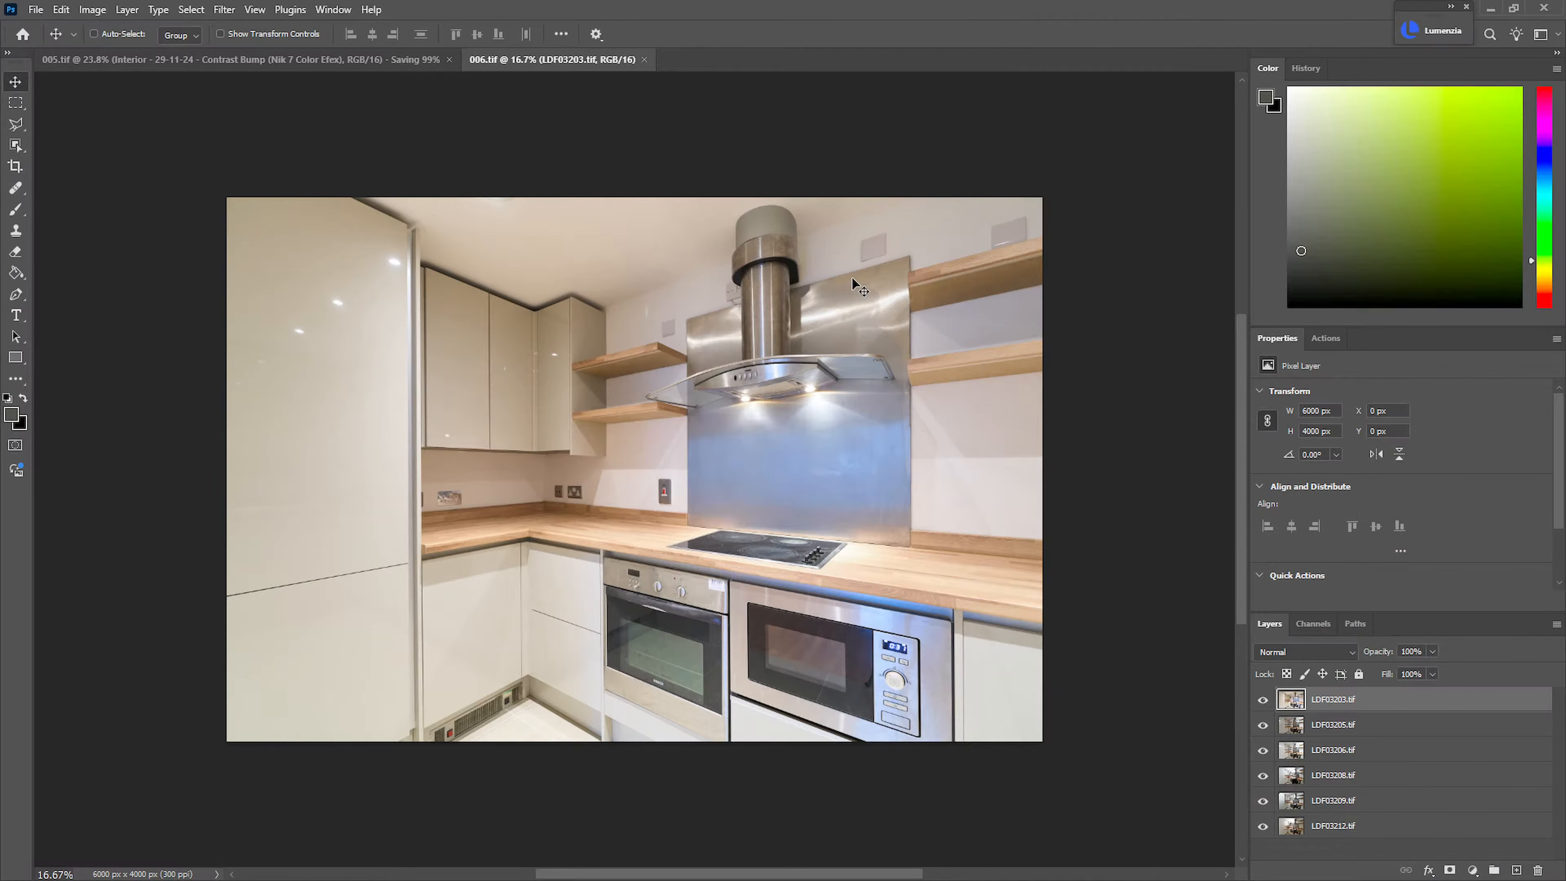
# In 006.tif, set the LDF03203.tif layer's blend mode to Luminosity and hide the layer
pyautogui.click(1263, 700)
pyautogui.click(1263, 701)
pyautogui.click(1306, 652)
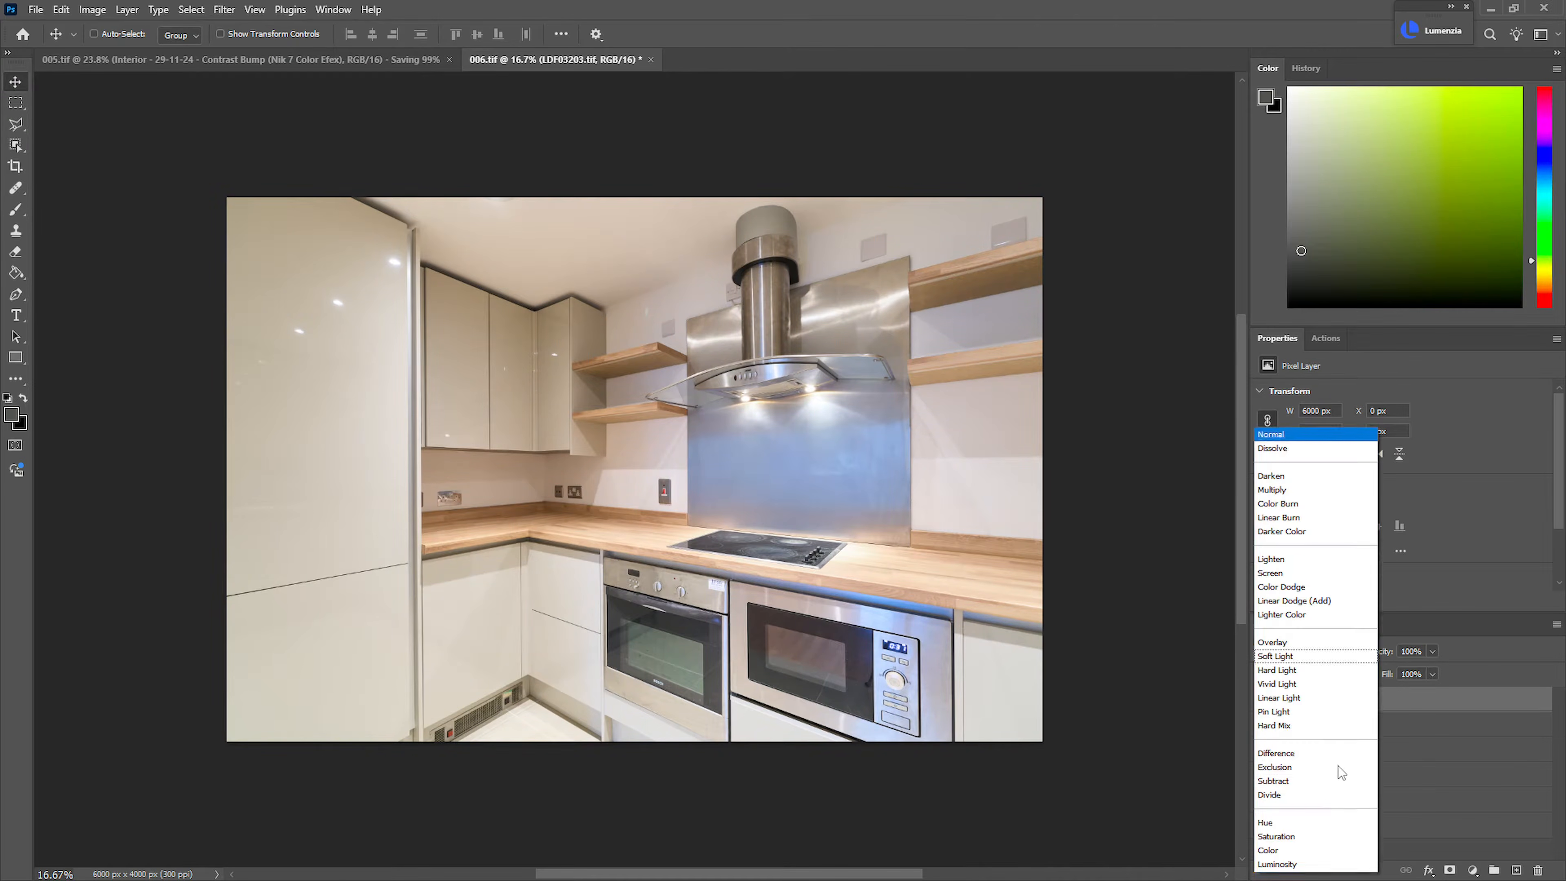
pyautogui.click(1310, 868)
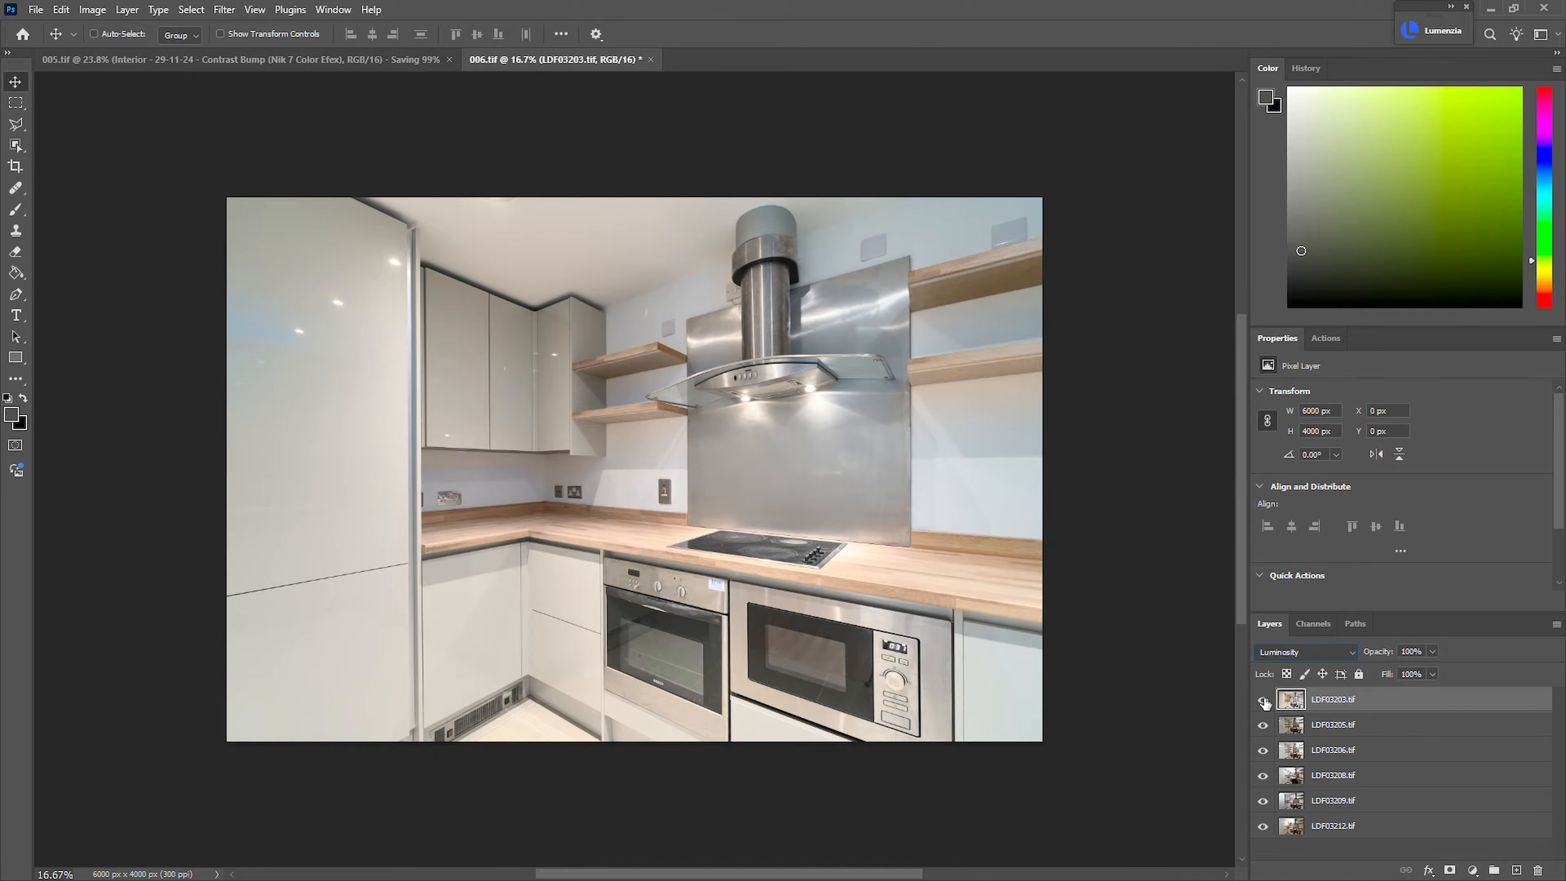
pyautogui.click(1263, 701)
# Move LDF03206.tif to the bottom of the layer stack and hide all the layers above it
pyautogui.click(1337, 727)
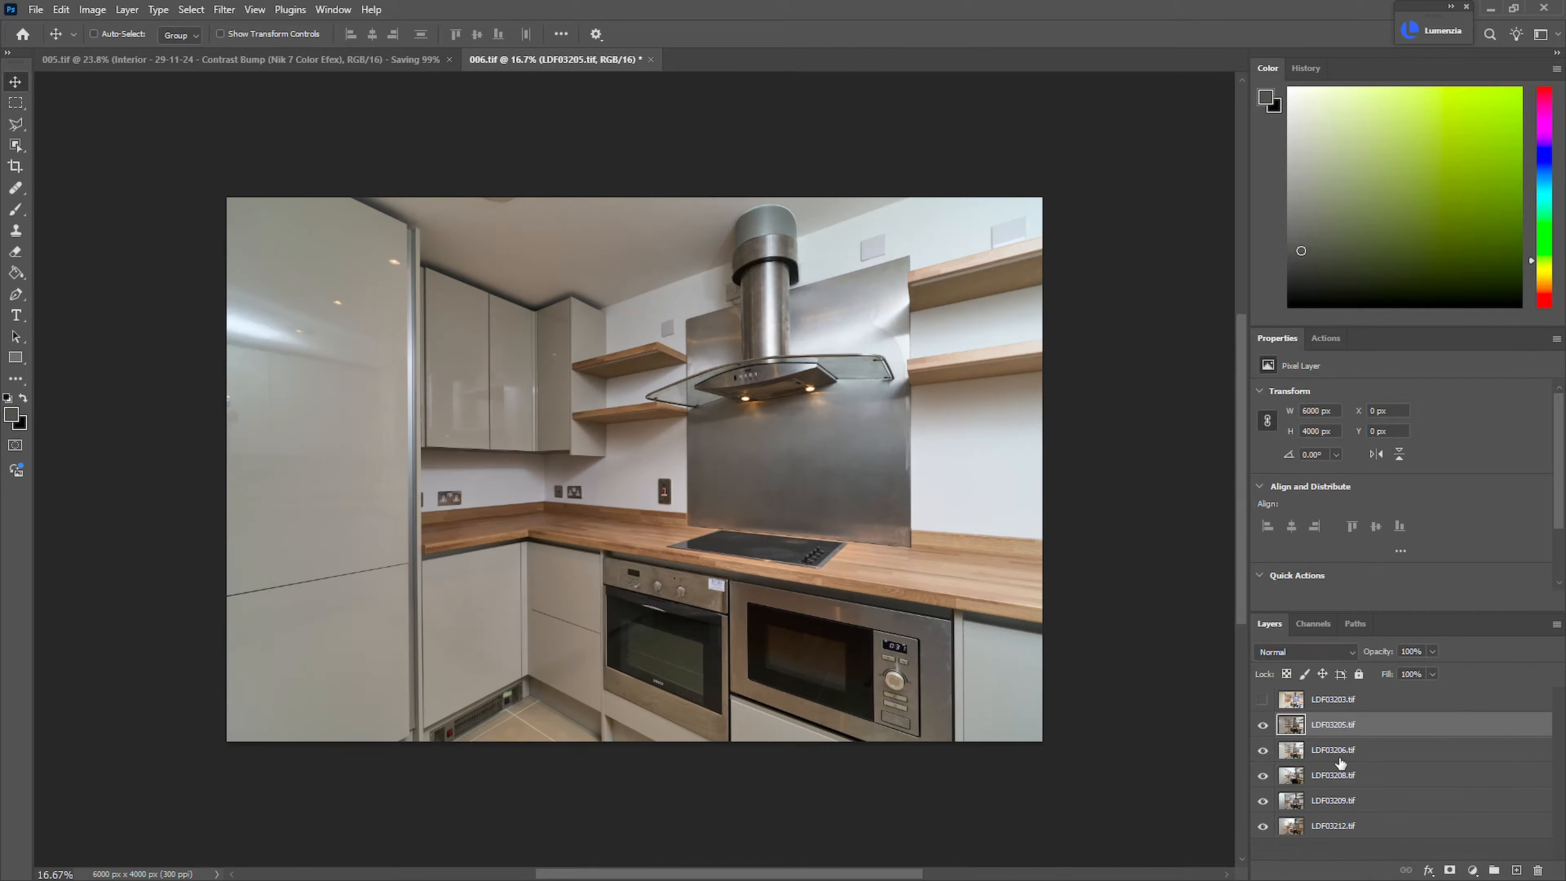
pyautogui.click(1262, 726)
pyautogui.click(1263, 750)
pyautogui.click(1263, 751)
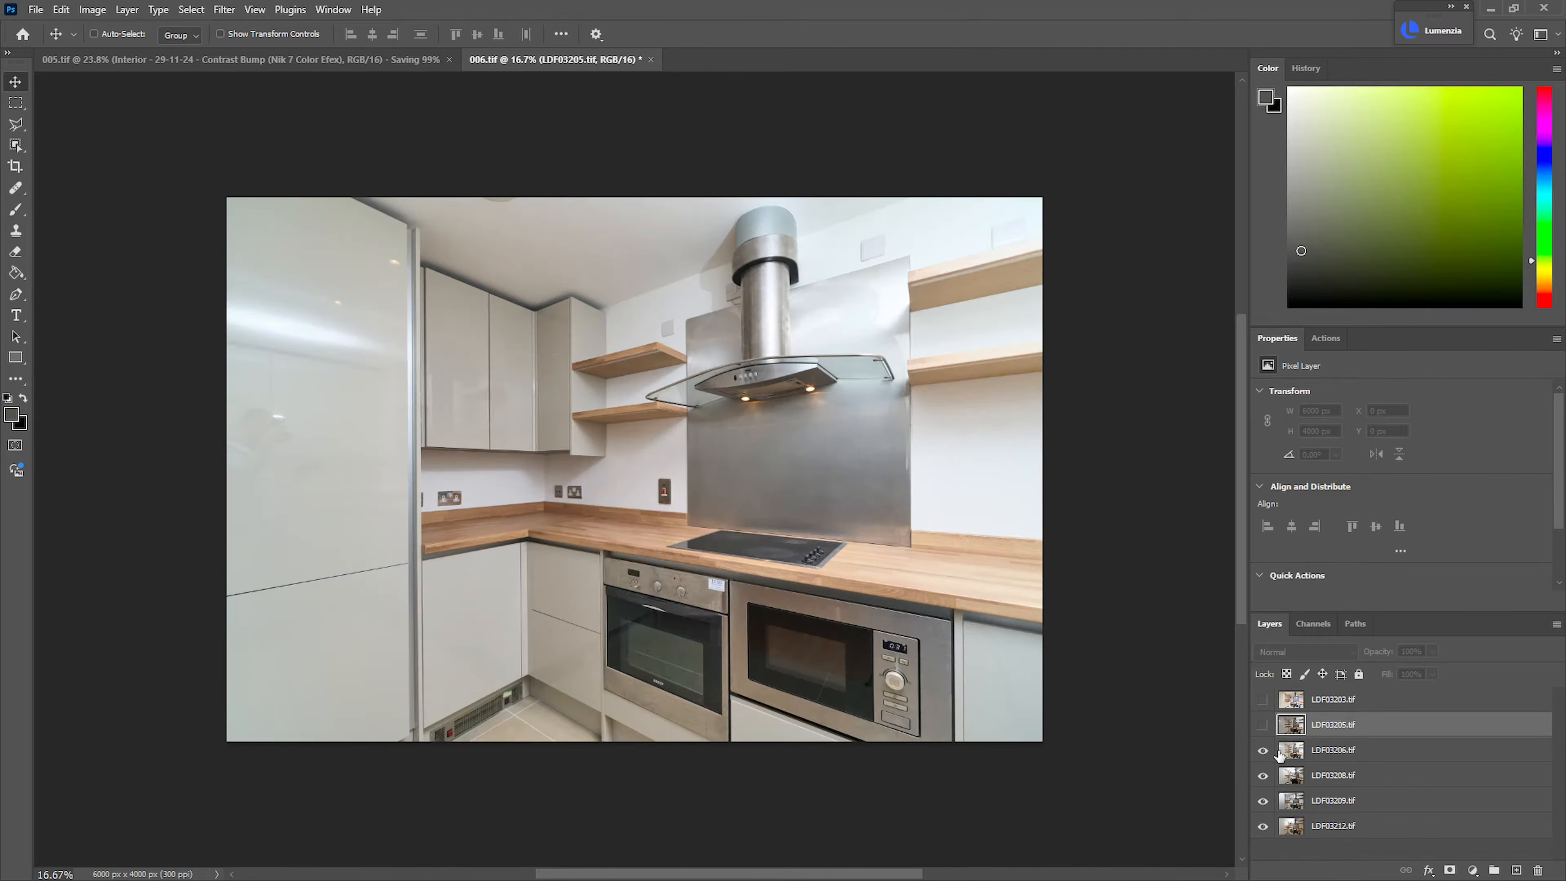
pyautogui.moveTo(1325, 762); pyautogui.dragTo(1332, 839)
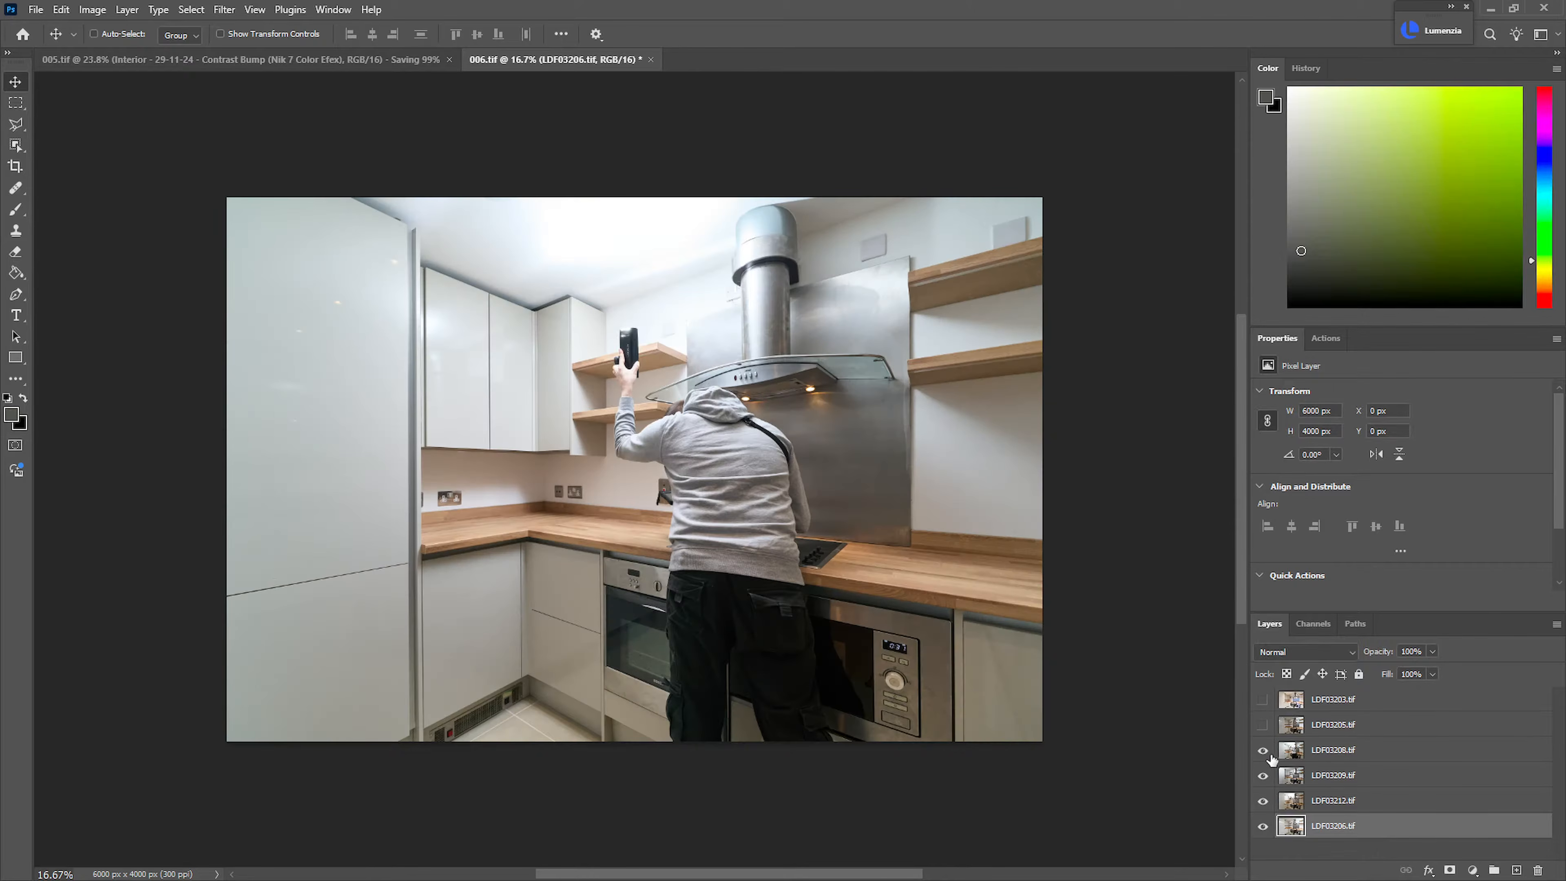
pyautogui.moveTo(1263, 751); pyautogui.dragTo(1270, 800)
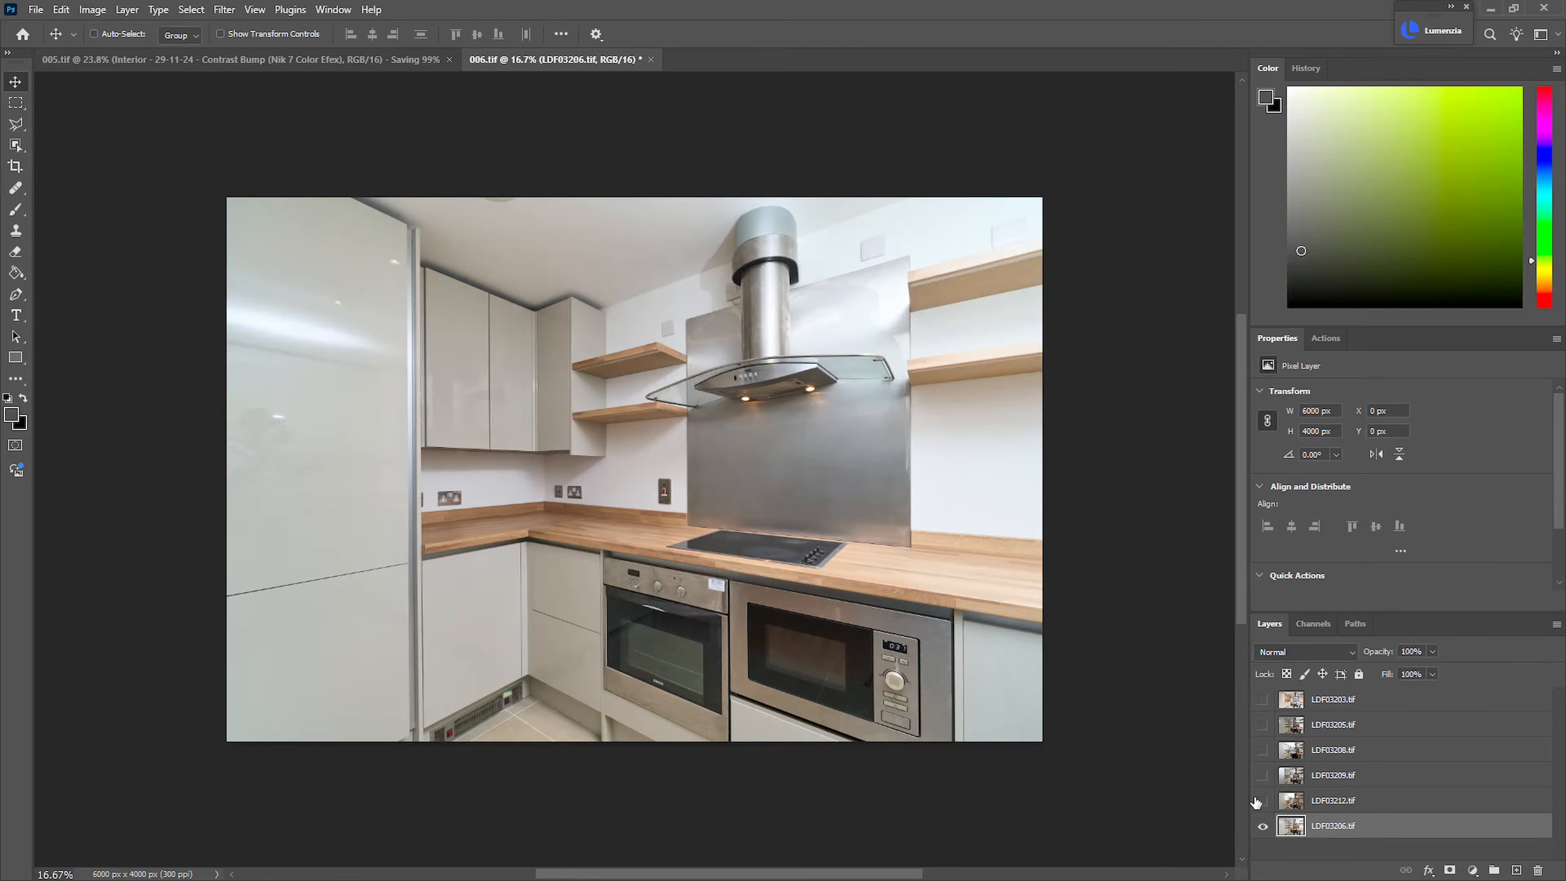
# Show the LDF03212.tif layer and add a black layer mask to it
pyautogui.click(1263, 801)
pyautogui.click(1292, 802)
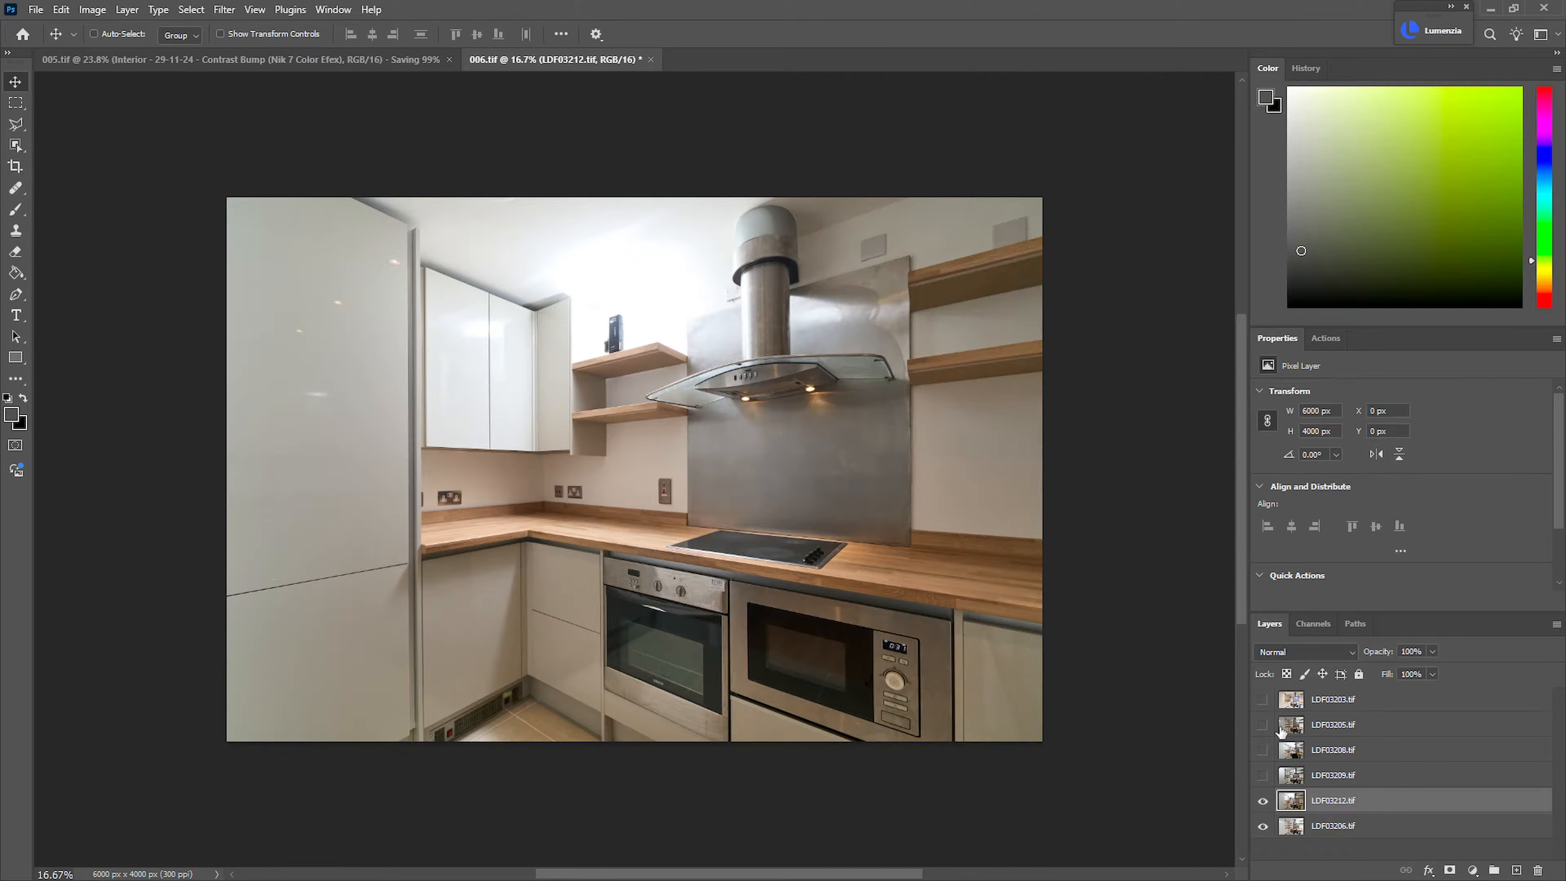
pyautogui.keyDown('alt'); pyautogui.click(1450, 870); pyautogui.keyUp('alt')
pyautogui.press('b')
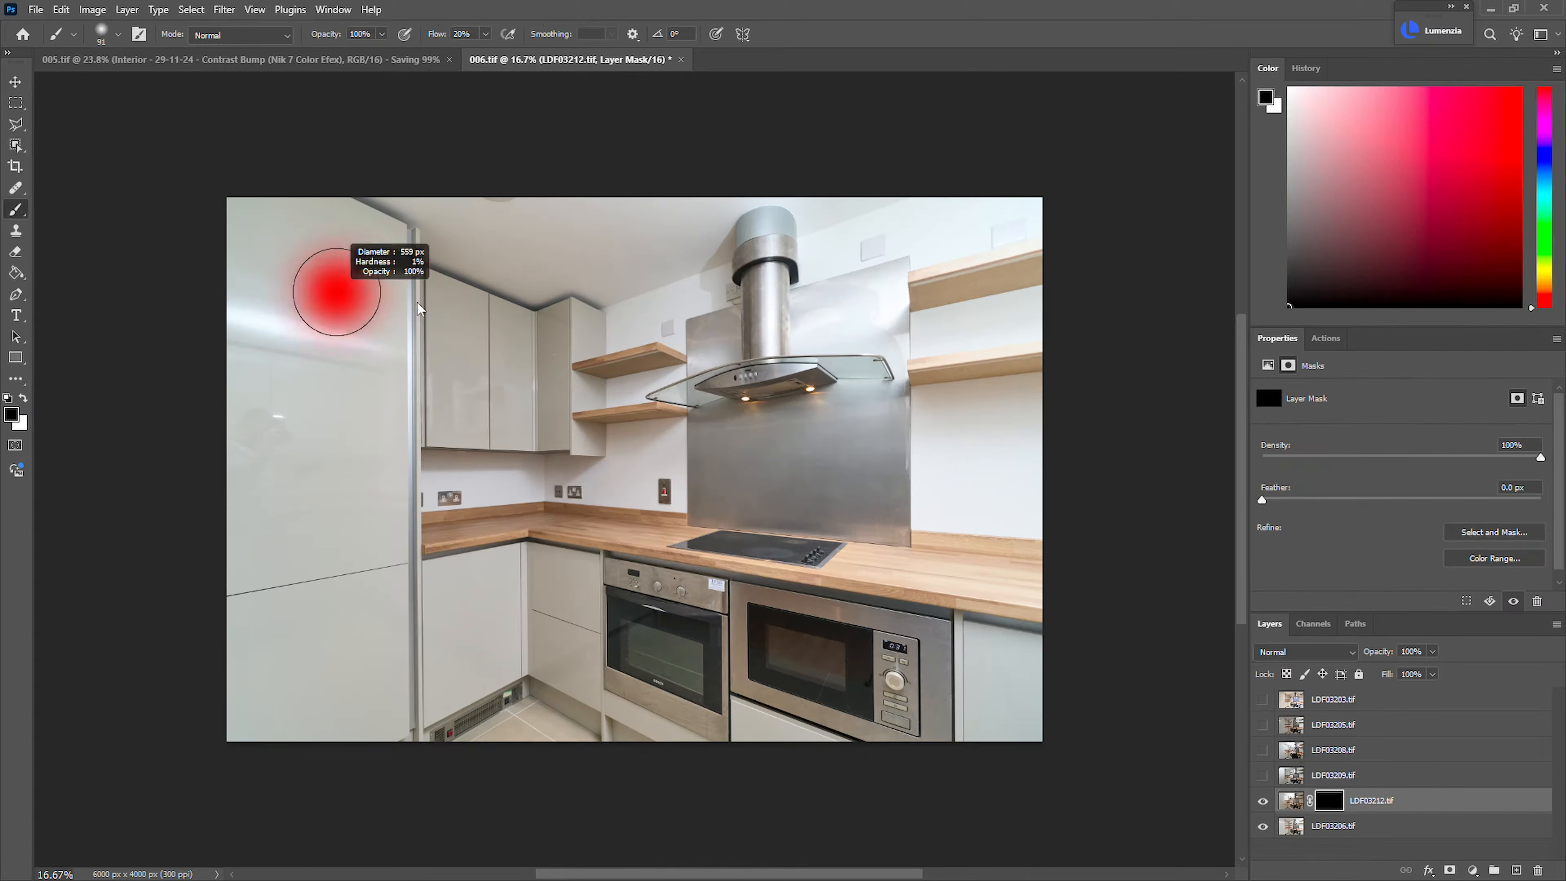
# Paint the LDF03212.tif mask at 20% flow, revealing the tall cabinet without its glare and refining the neighbouring cabinets
pyautogui.moveTo(382, 330); pyautogui.dragTo(407, 328)
pyautogui.press('x')
pyautogui.moveTo(315, 258)
pyautogui.mouseDown()
pyautogui.moveTo(299, 388)
pyautogui.moveTo(308, 203)
pyautogui.moveTo(318, 546)
pyautogui.moveTo(396, 162)
pyautogui.moveTo(347, 731)
pyautogui.moveTo(405, 493)
pyautogui.moveTo(425, 516)
pyautogui.moveTo(401, 523)
pyautogui.mouseUp()
pyautogui.press('x')
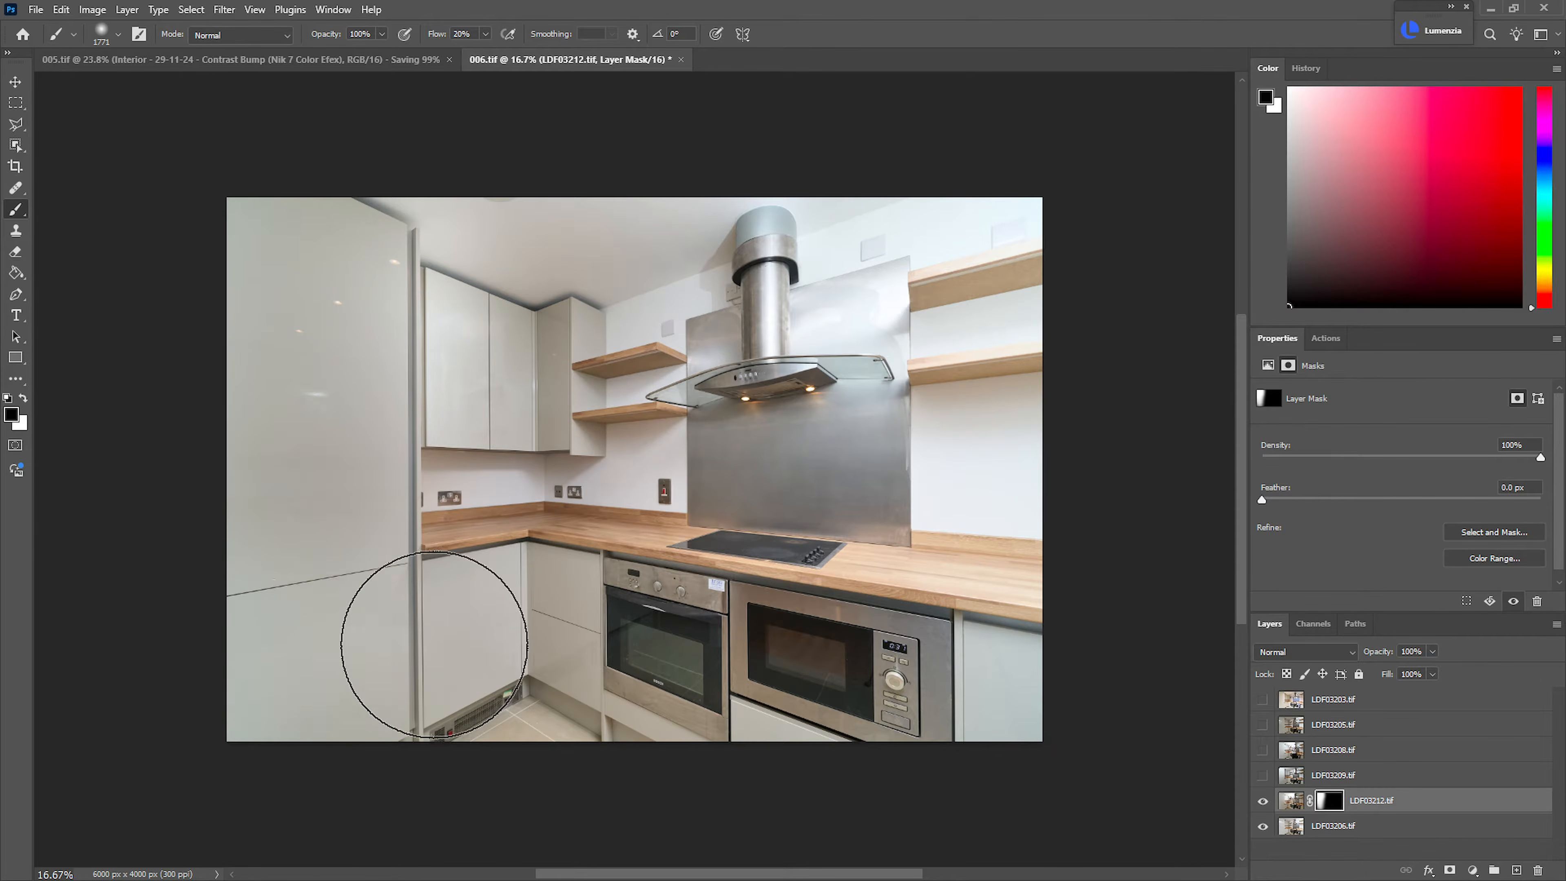
pyautogui.moveTo(495, 419)
pyautogui.mouseDown()
pyautogui.moveTo(517, 388)
pyautogui.moveTo(488, 323)
pyautogui.mouseUp()
pyautogui.press('x')
pyautogui.press('x')
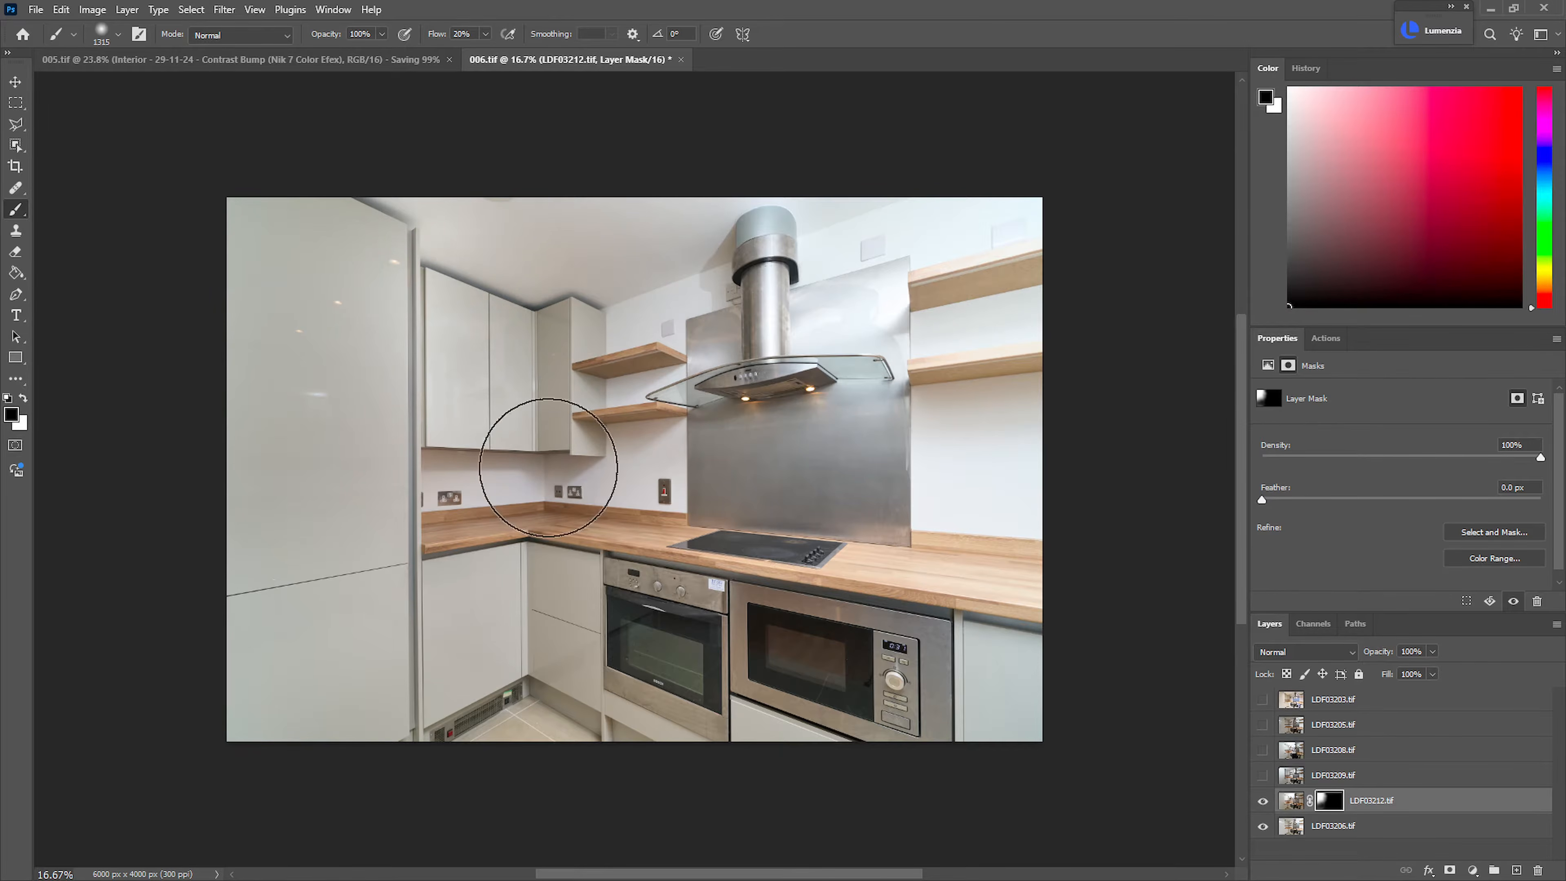
# Show the LDF03209.tif layer and add a black layer mask to it, with white as the painting colour
pyautogui.click(1262, 777)
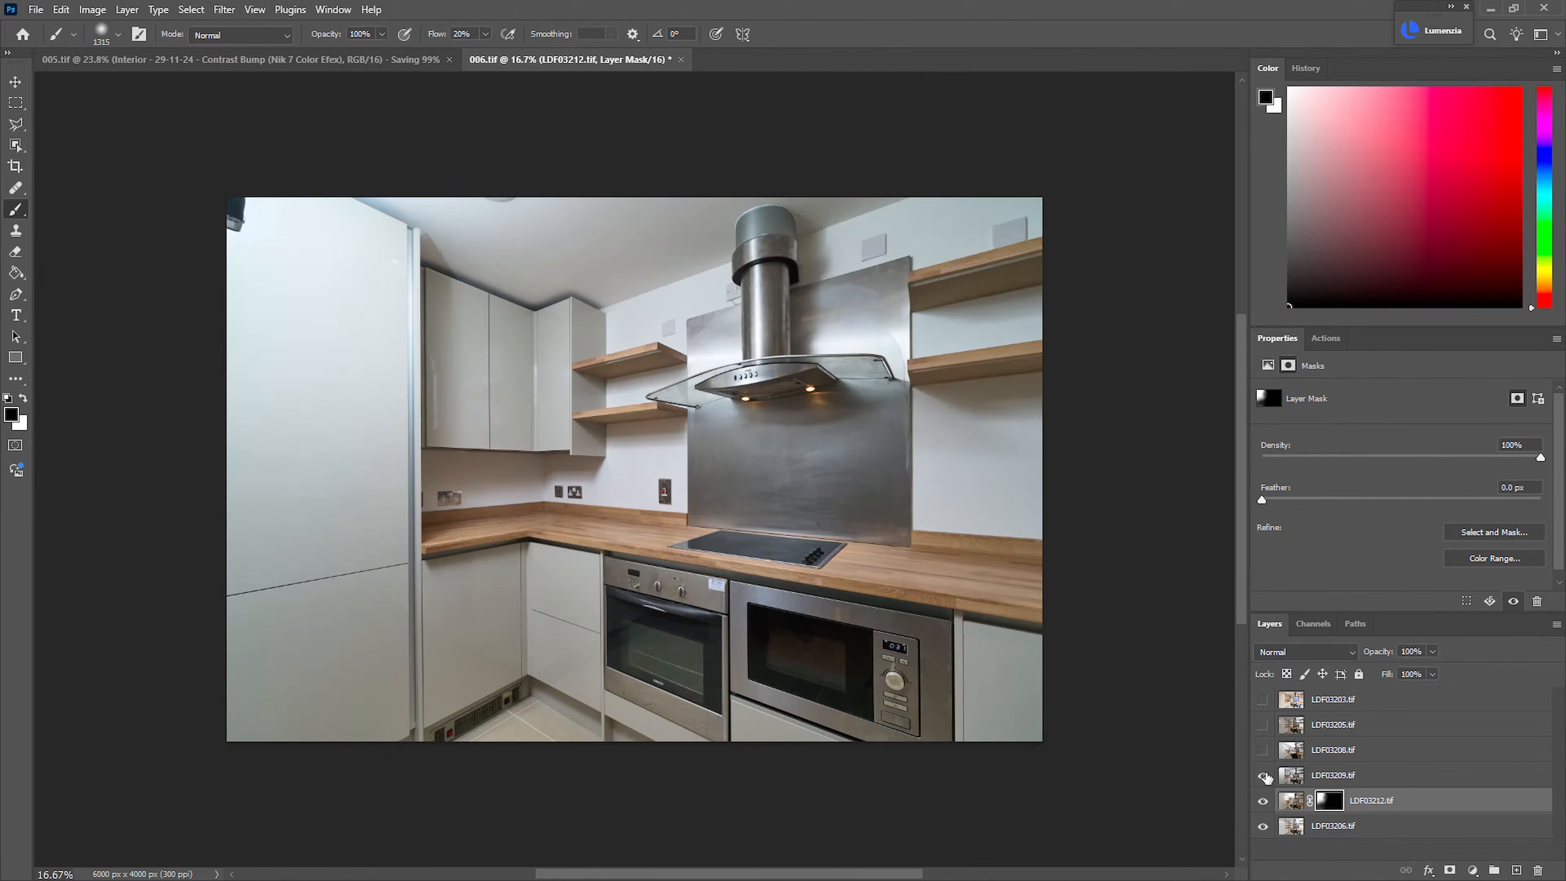
pyautogui.click(1342, 776)
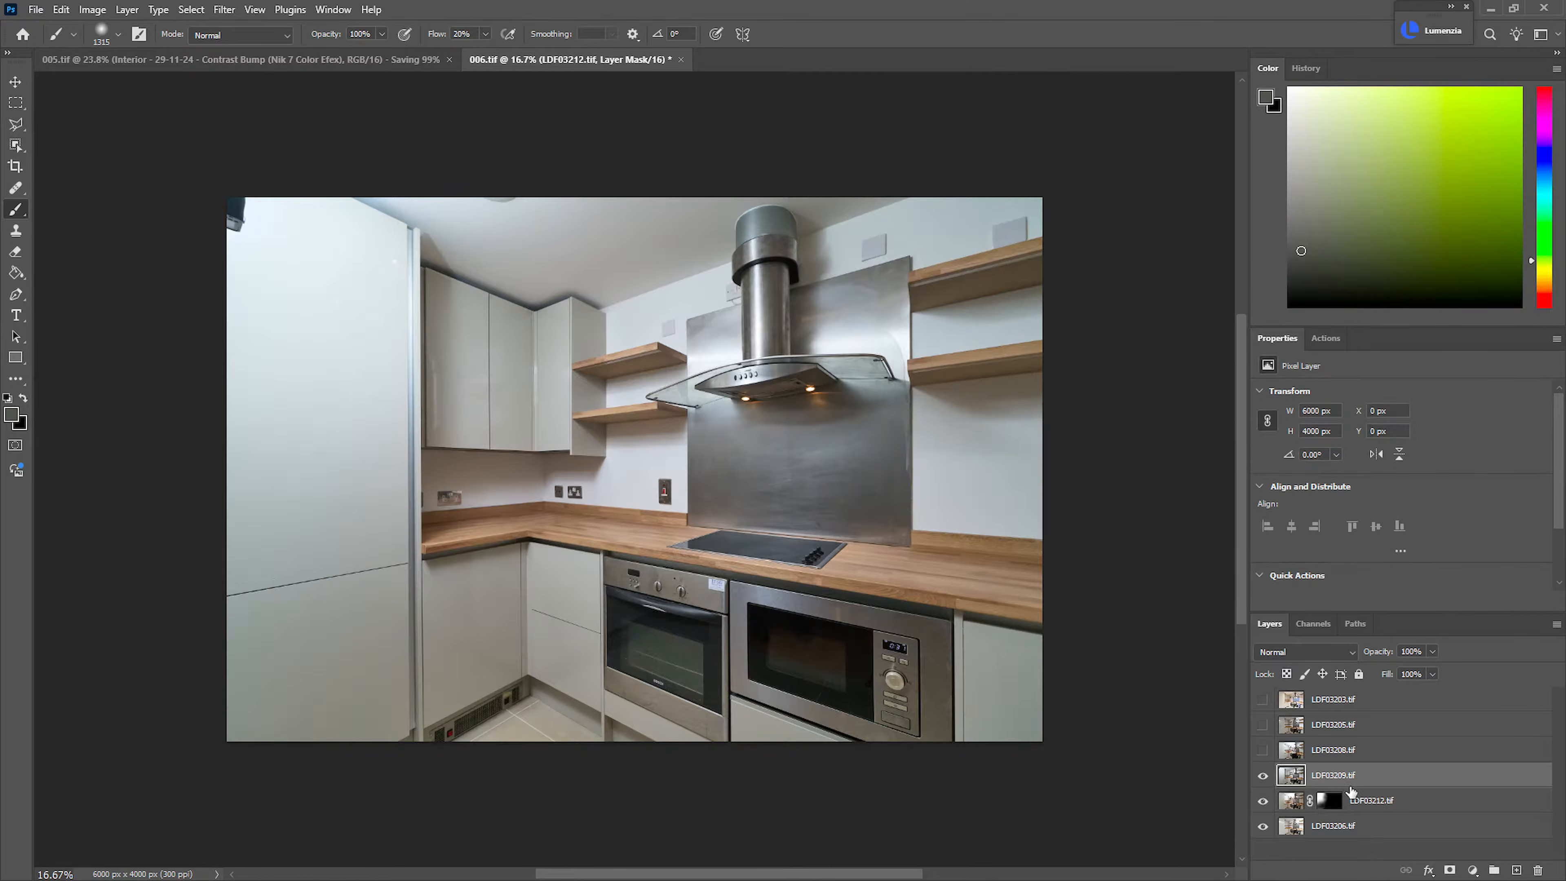
pyautogui.keyDown('alt'); pyautogui.click(1450, 870); pyautogui.keyUp('alt')
pyautogui.press('d')
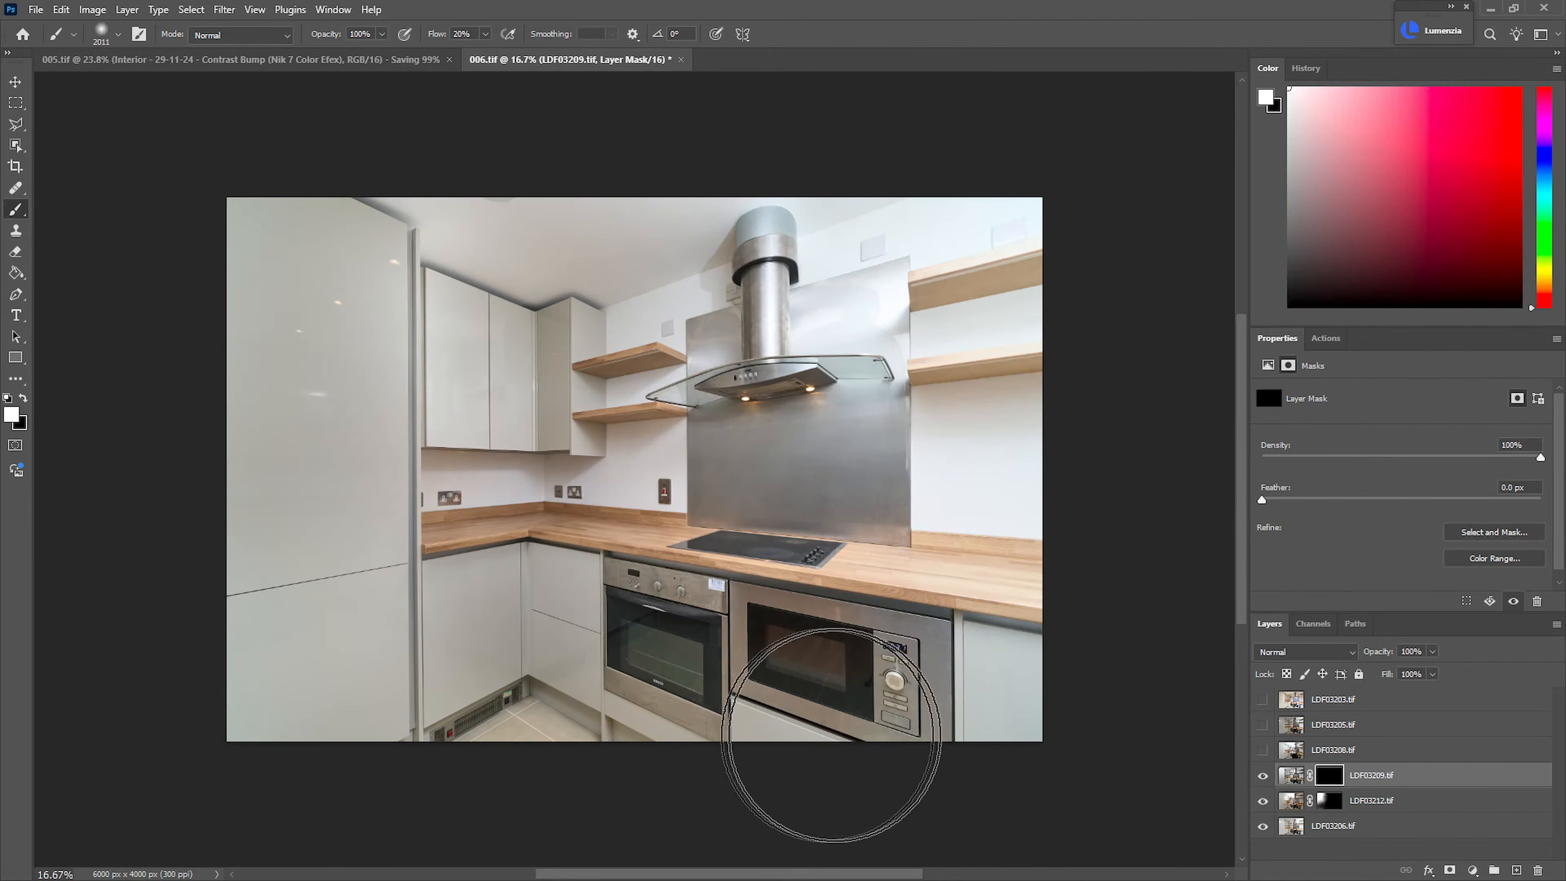
# Paint the LDF03209.tif mask in white at 20% flow over the hood, the wall around the right-hand shelves and the small shelves
pyautogui.moveTo(773, 392)
pyautogui.mouseDown()
pyautogui.moveTo(805, 312)
pyautogui.moveTo(923, 248)
pyautogui.moveTo(1001, 285)
pyautogui.moveTo(891, 496)
pyautogui.moveTo(677, 372)
pyautogui.moveTo(788, 253)
pyautogui.moveTo(990, 314)
pyautogui.moveTo(1039, 444)
pyautogui.mouseUp()
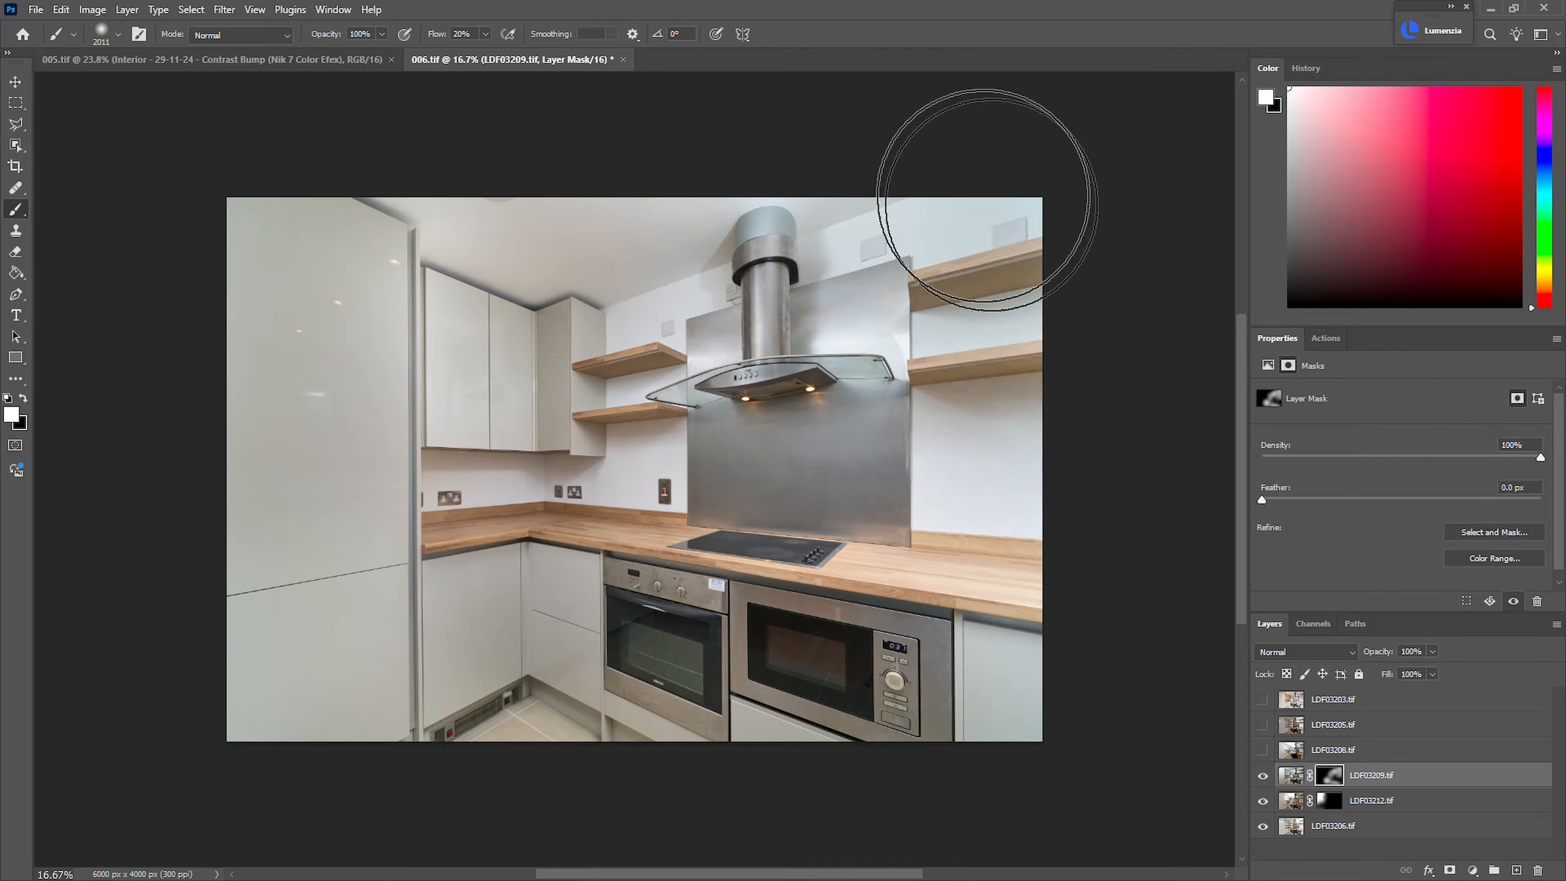
pyautogui.moveTo(577, 382); pyautogui.dragTo(658, 402)
pyautogui.keyDown('alt'); pyautogui.rightClick(658, 402); pyautogui.keyUp('alt')
pyautogui.press('x')
pyautogui.press('x')
# Show the LDF03208.tif layer and add a black layer mask to it
pyautogui.click(1263, 750)
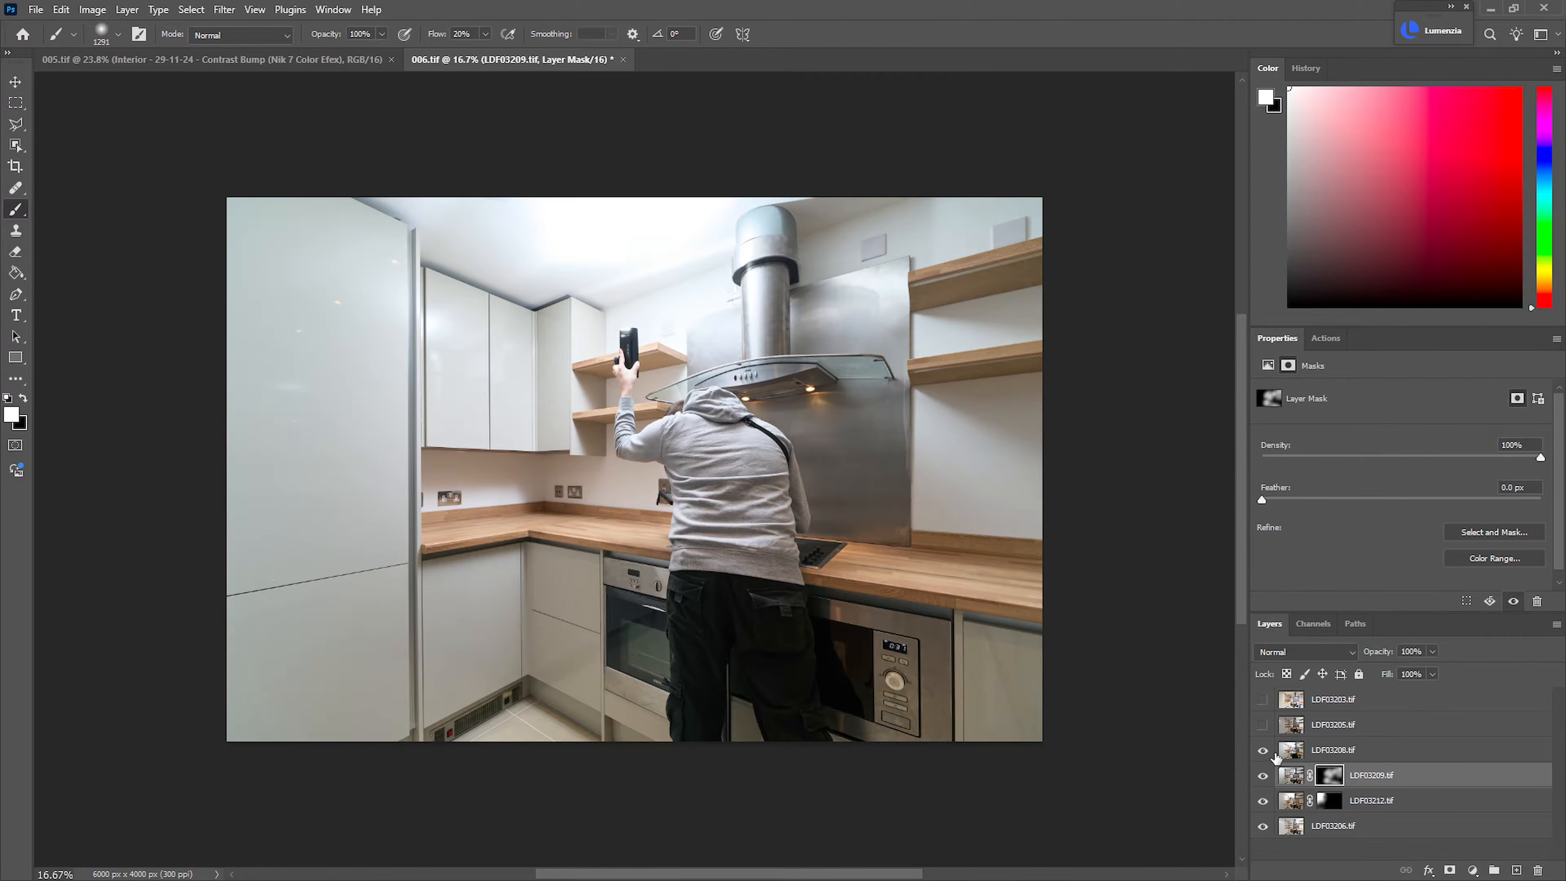
pyautogui.click(1302, 751)
pyautogui.keyDown('alt'); pyautogui.click(1450, 870); pyautogui.keyUp('alt')
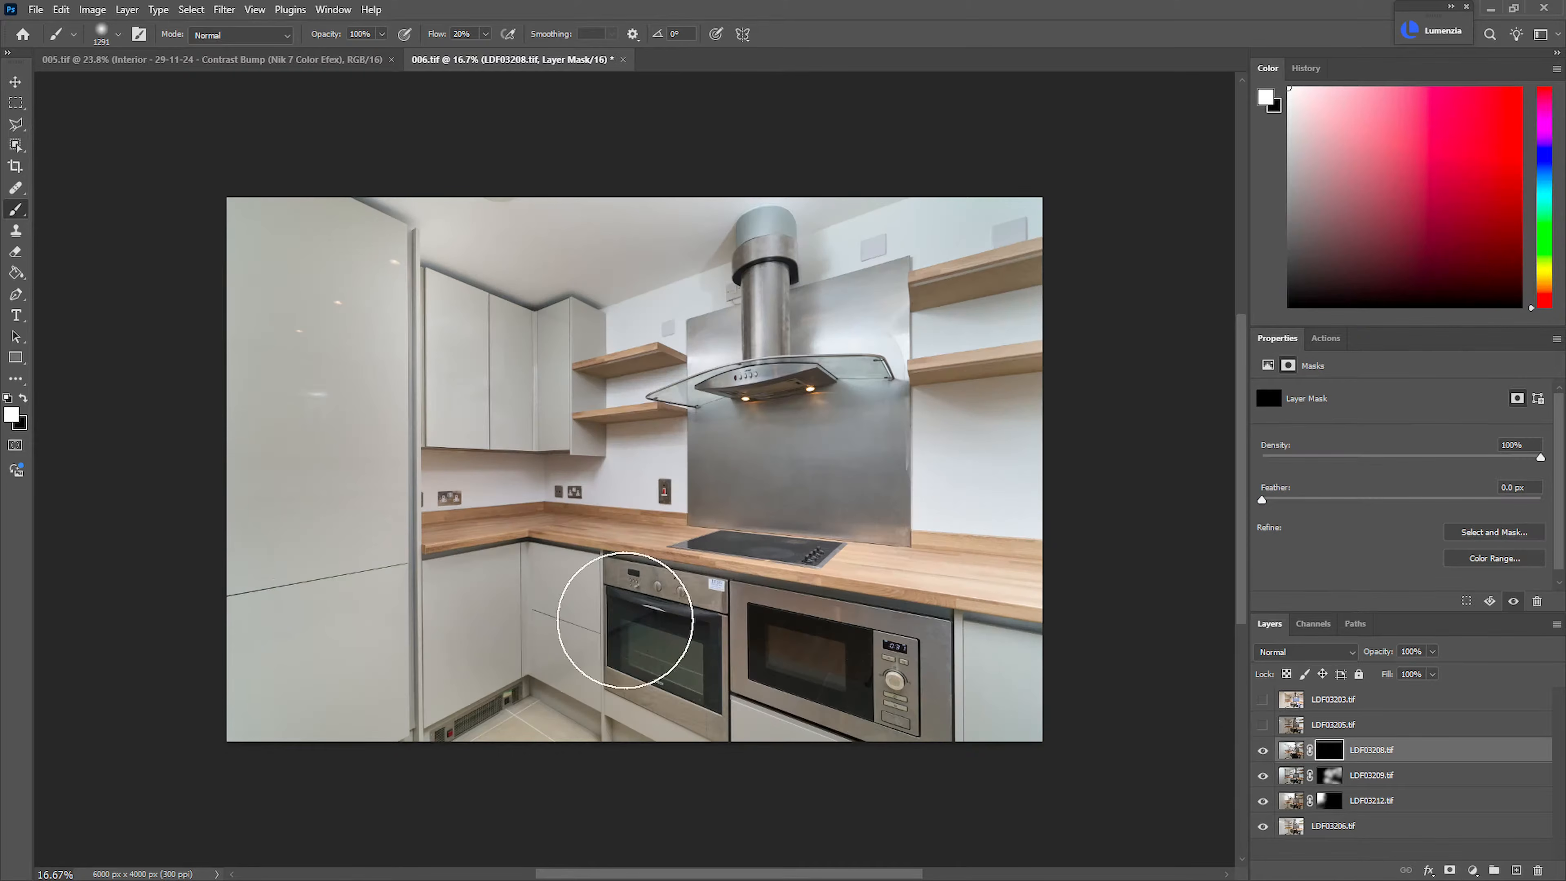
# Paint the LDF03208.tif mask in white over the tall cabinet, toning the strokes back with black
pyautogui.moveTo(301, 433)
pyautogui.mouseDown()
pyautogui.moveTo(325, 312)
pyautogui.moveTo(254, 490)
pyautogui.moveTo(271, 207)
pyautogui.moveTo(338, 286)
pyautogui.moveTo(338, 602)
pyautogui.mouseUp()
pyautogui.press('x')
pyautogui.moveTo(353, 287)
pyautogui.mouseDown()
pyautogui.moveTo(375, 280)
pyautogui.moveTo(272, 514)
pyautogui.moveTo(290, 611)
pyautogui.mouseUp()
# Show the LDF03205.tif layer and add a black layer mask to it
pyautogui.click(1262, 725)
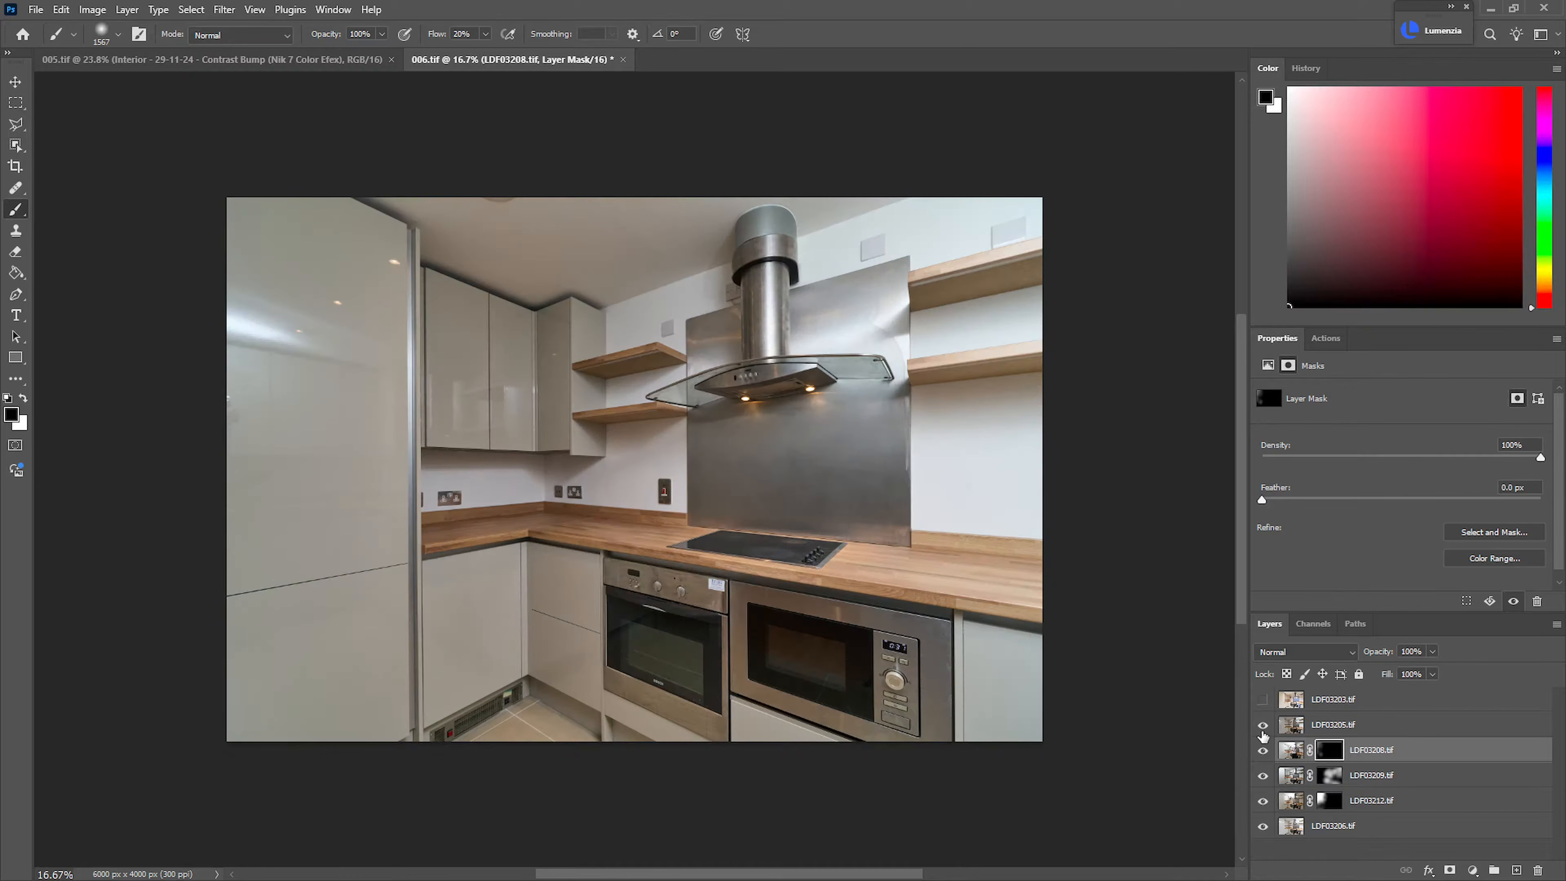
pyautogui.click(1330, 728)
pyautogui.keyDown('alt'); pyautogui.click(1450, 870); pyautogui.keyUp('alt')
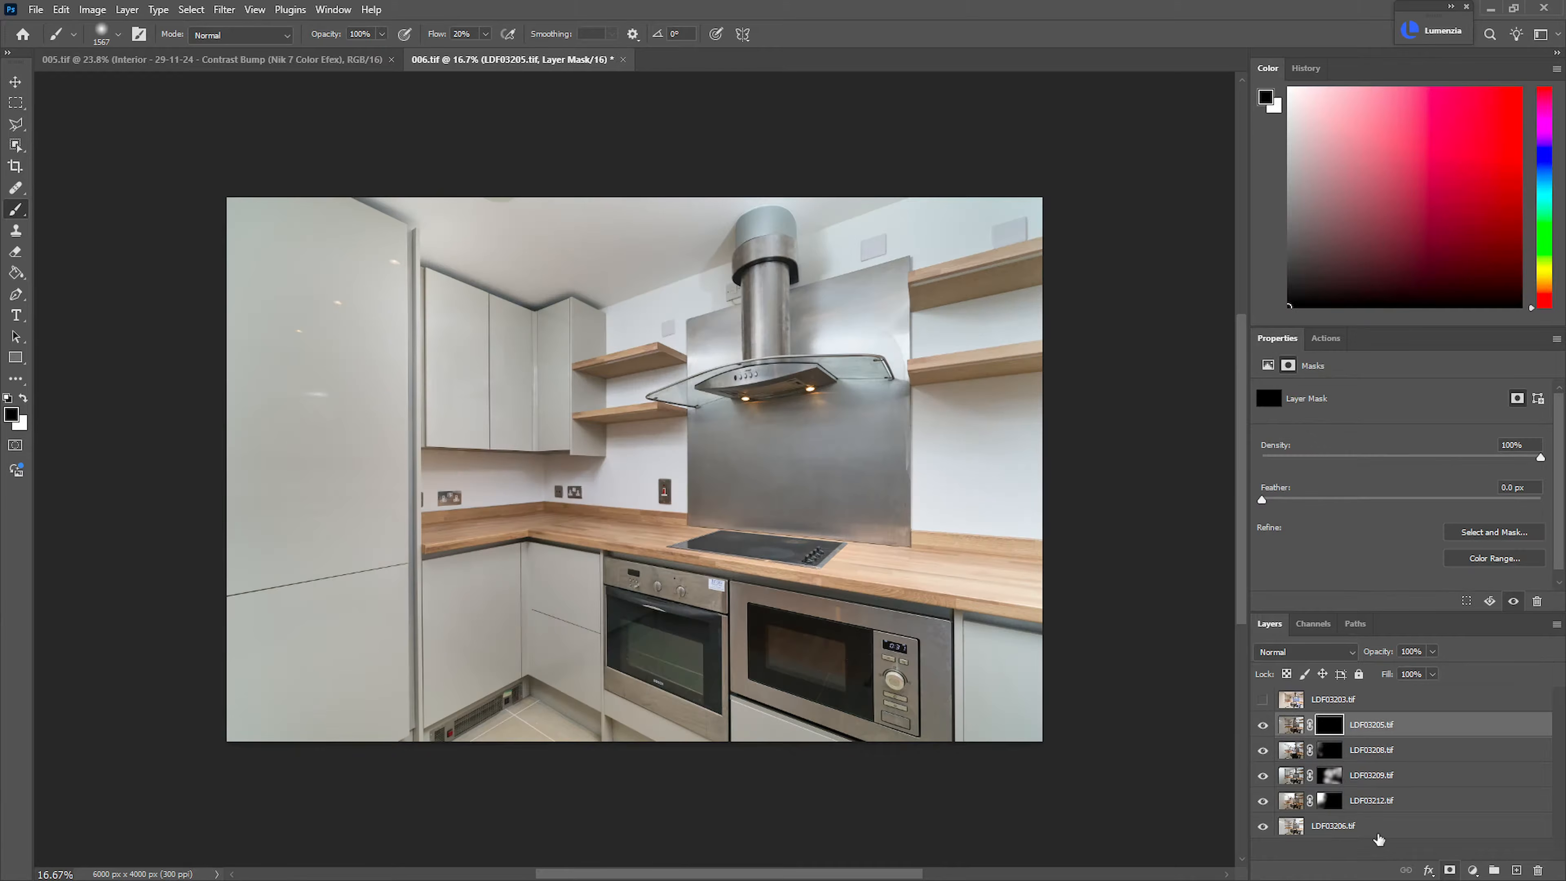
# Paint the LDF03205.tif mask in white with a soft brush over the wall and splashback beside the extractor hood
pyautogui.press('x')
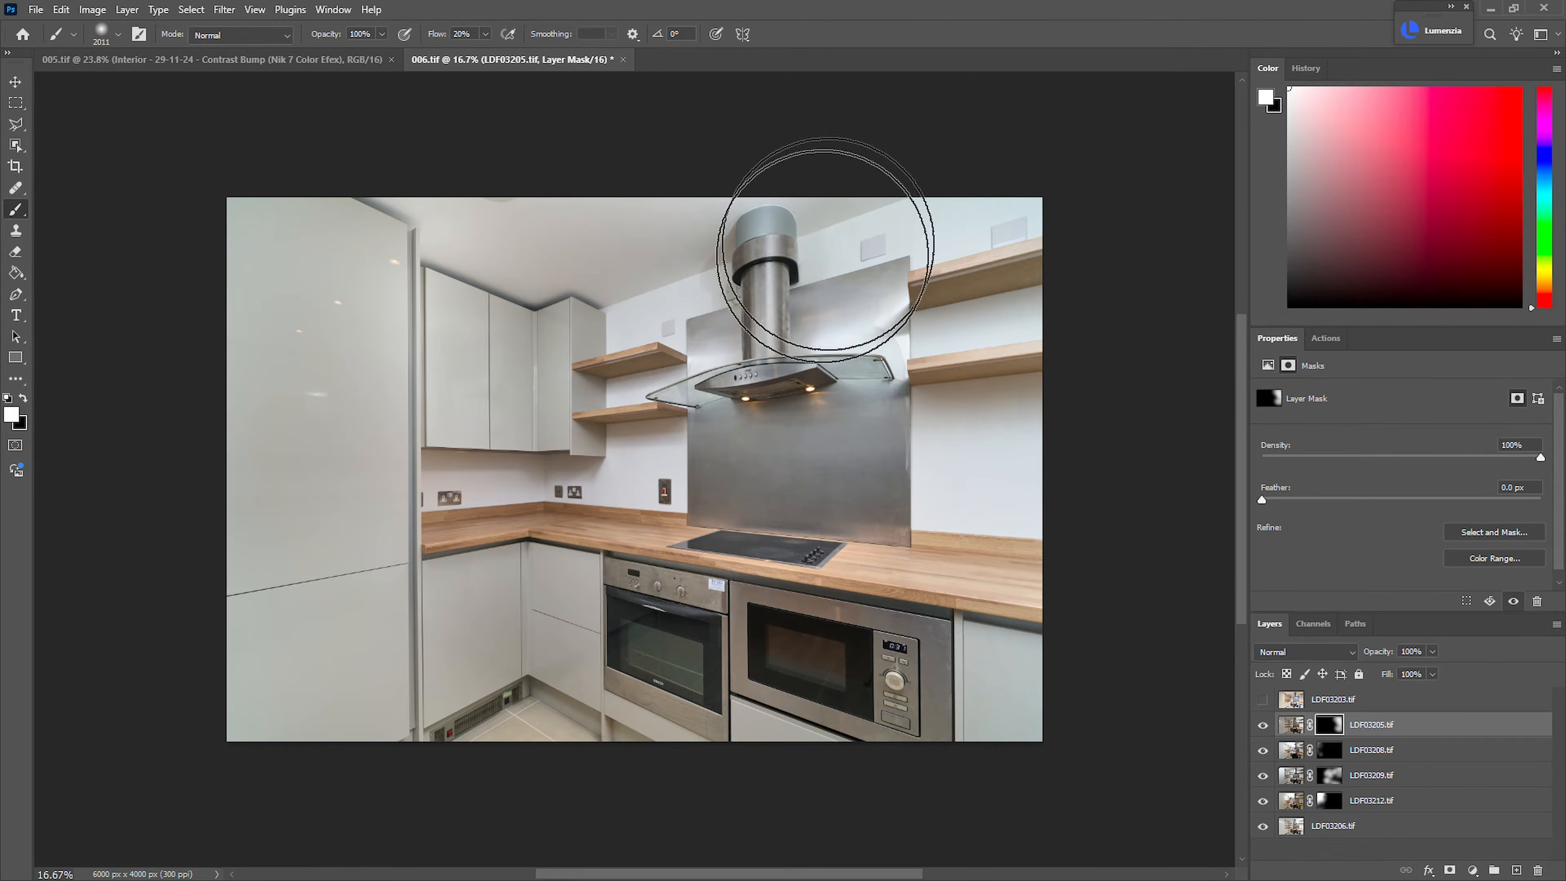
pyautogui.keyDown('alt'); pyautogui.rightClick(746, 266); pyautogui.keyUp('alt')
pyautogui.moveTo(719, 281); pyautogui.dragTo(709, 273)
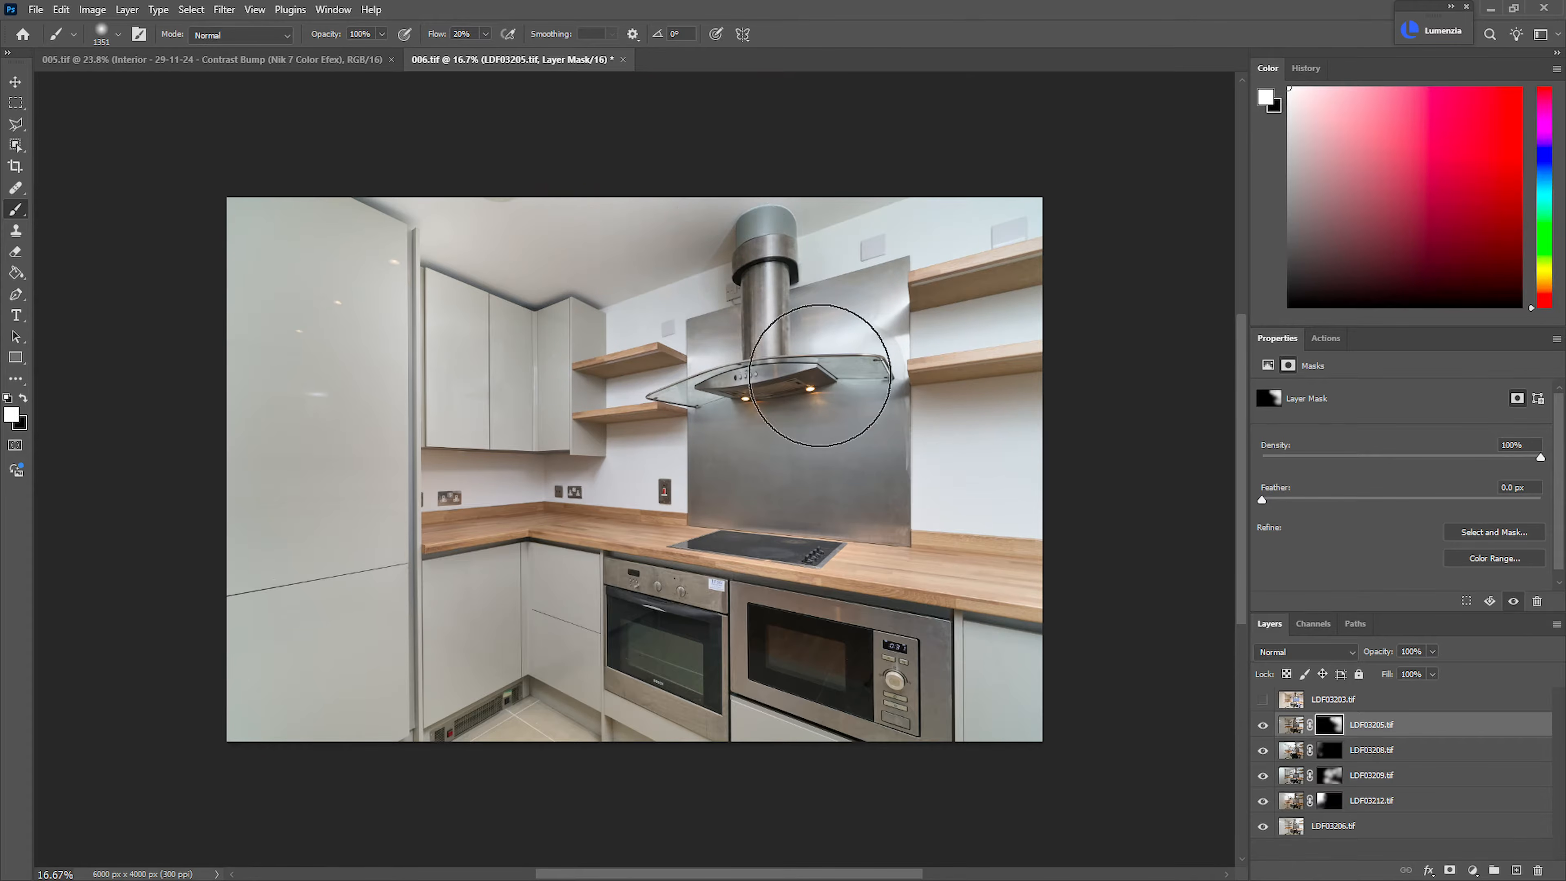
pyautogui.keyDown('shift'); pyautogui.click(1330, 751); pyautogui.keyUp('shift')
pyautogui.keyDown('shift'); pyautogui.click(1332, 776); pyautogui.keyUp('shift')
pyautogui.keyDown('shift'); pyautogui.click(1332, 777); pyautogui.keyUp('shift')
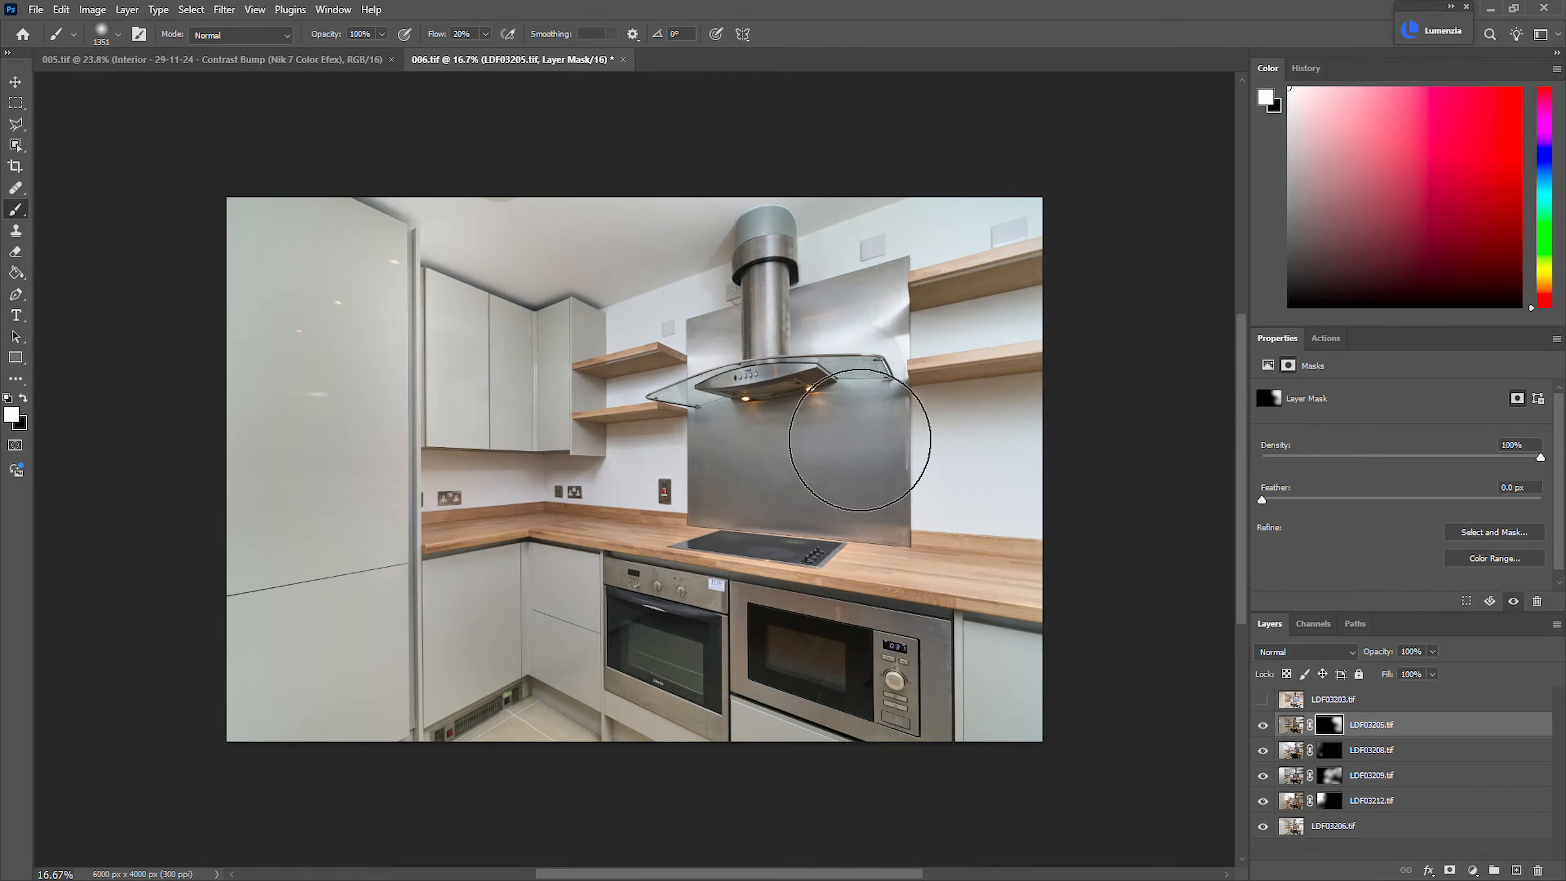
pyautogui.moveTo(729, 284); pyautogui.dragTo(717, 254)
# Compare the image with and without the LDF03209.tif mask and paint more white on it around the extractor hood and ceiling
pyautogui.keyDown('shift'); pyautogui.click(1330, 776); pyautogui.keyUp('shift')
pyautogui.keyDown('shift'); pyautogui.click(1332, 776); pyautogui.keyUp('shift')
pyautogui.keyDown('shift'); pyautogui.click(1332, 776); pyautogui.keyUp('shift')
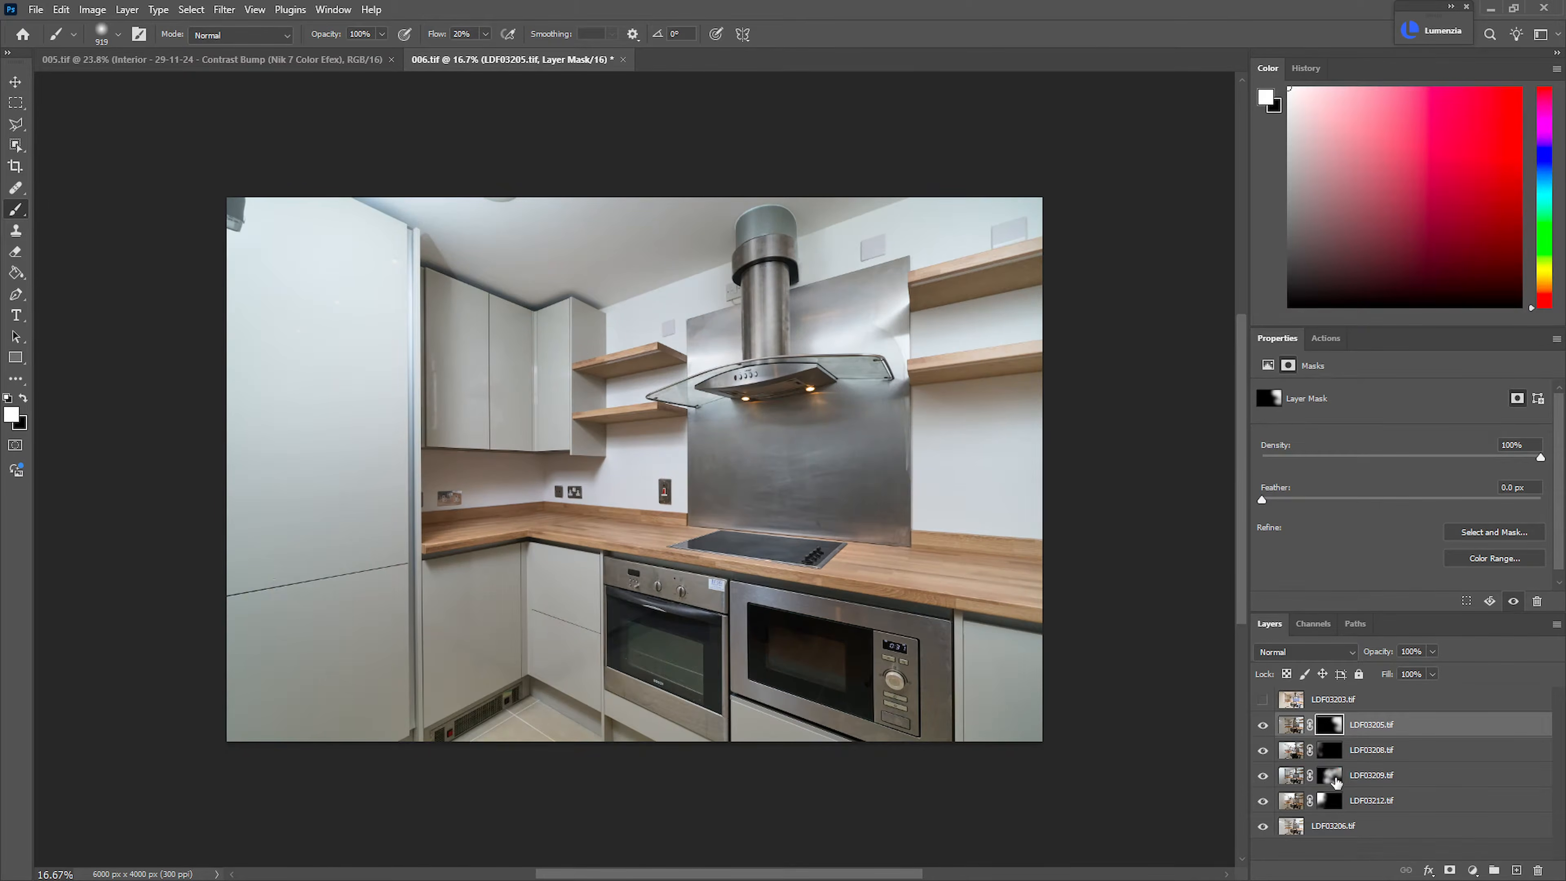
pyautogui.keyDown('shift'); pyautogui.click(1332, 776); pyautogui.keyUp('shift')
pyautogui.click(1292, 775)
pyautogui.moveTo(764, 286); pyautogui.dragTo(778, 285)
pyautogui.press('x')
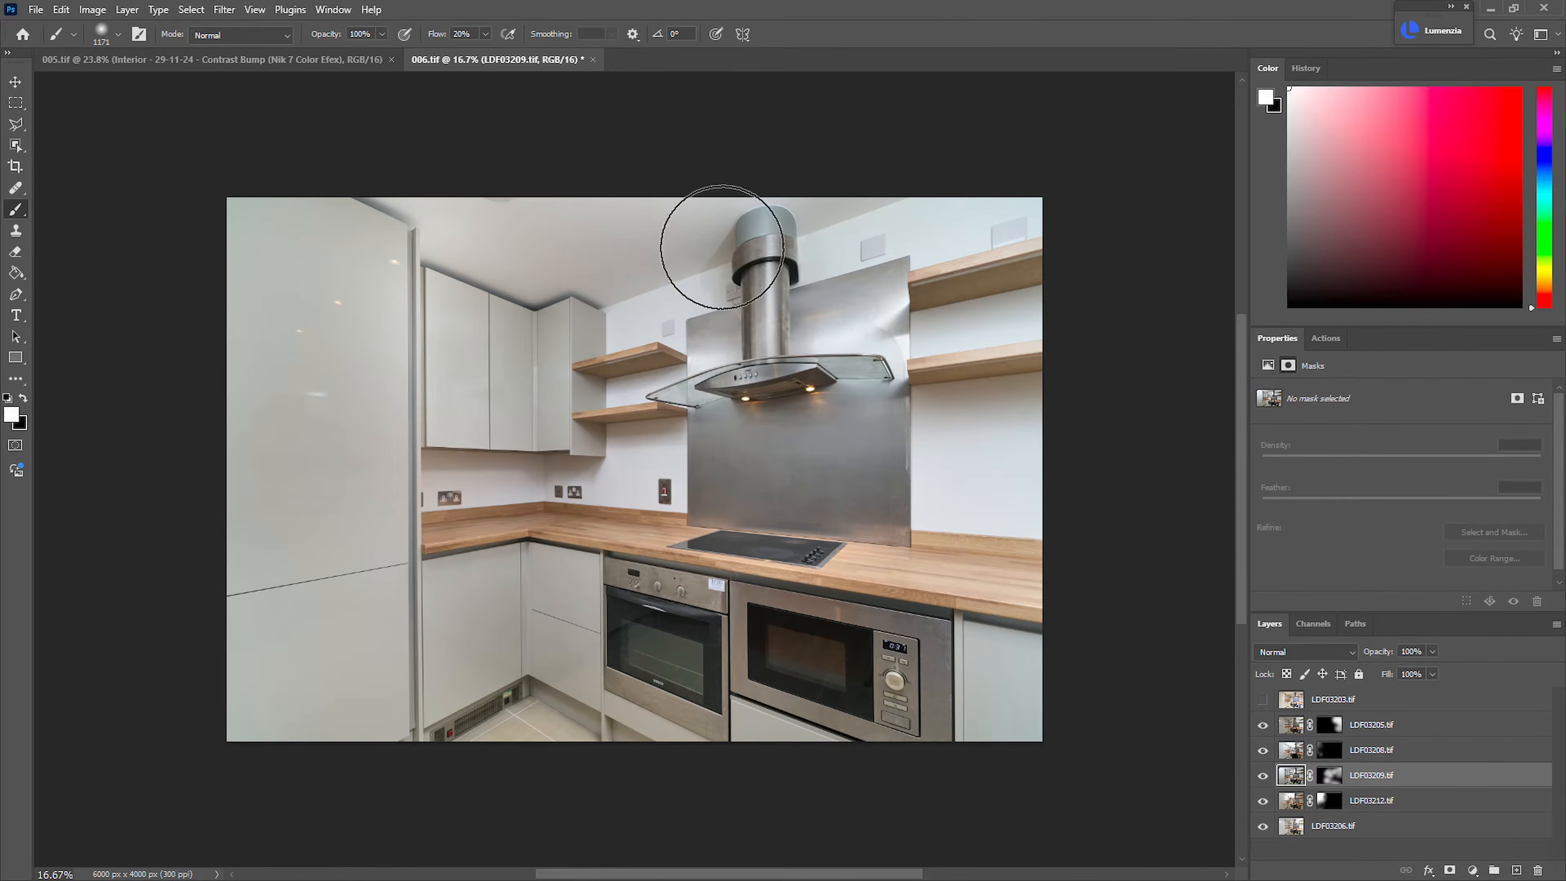
pyautogui.click(1330, 775)
pyautogui.press('x')
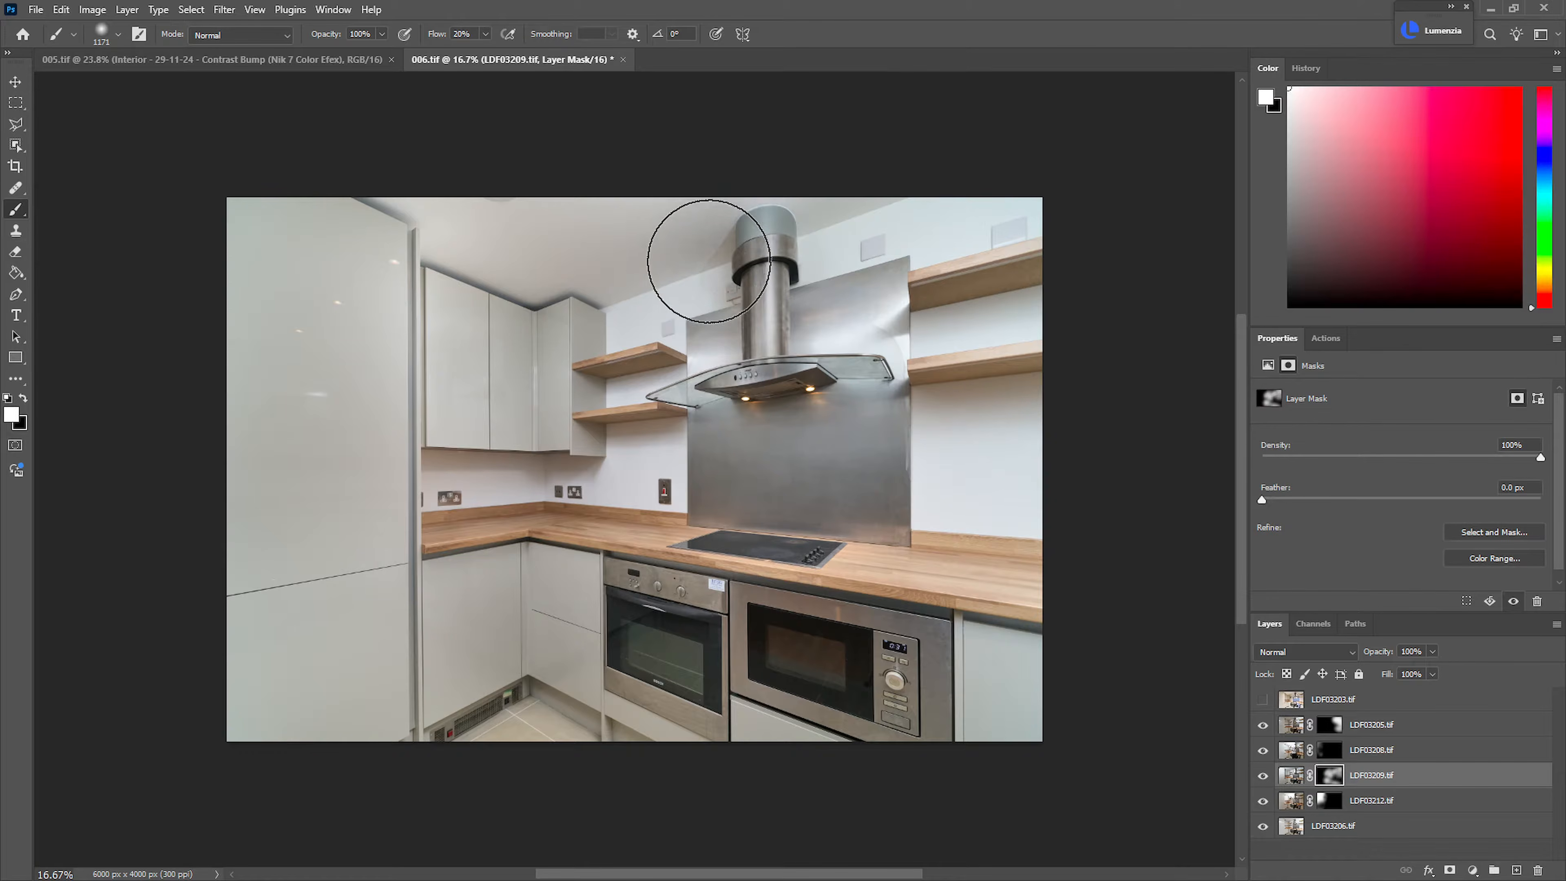
pyautogui.moveTo(714, 241)
pyautogui.mouseDown()
pyautogui.moveTo(701, 375)
pyautogui.moveTo(858, 390)
pyautogui.moveTo(900, 364)
pyautogui.moveTo(881, 277)
pyautogui.mouseUp()
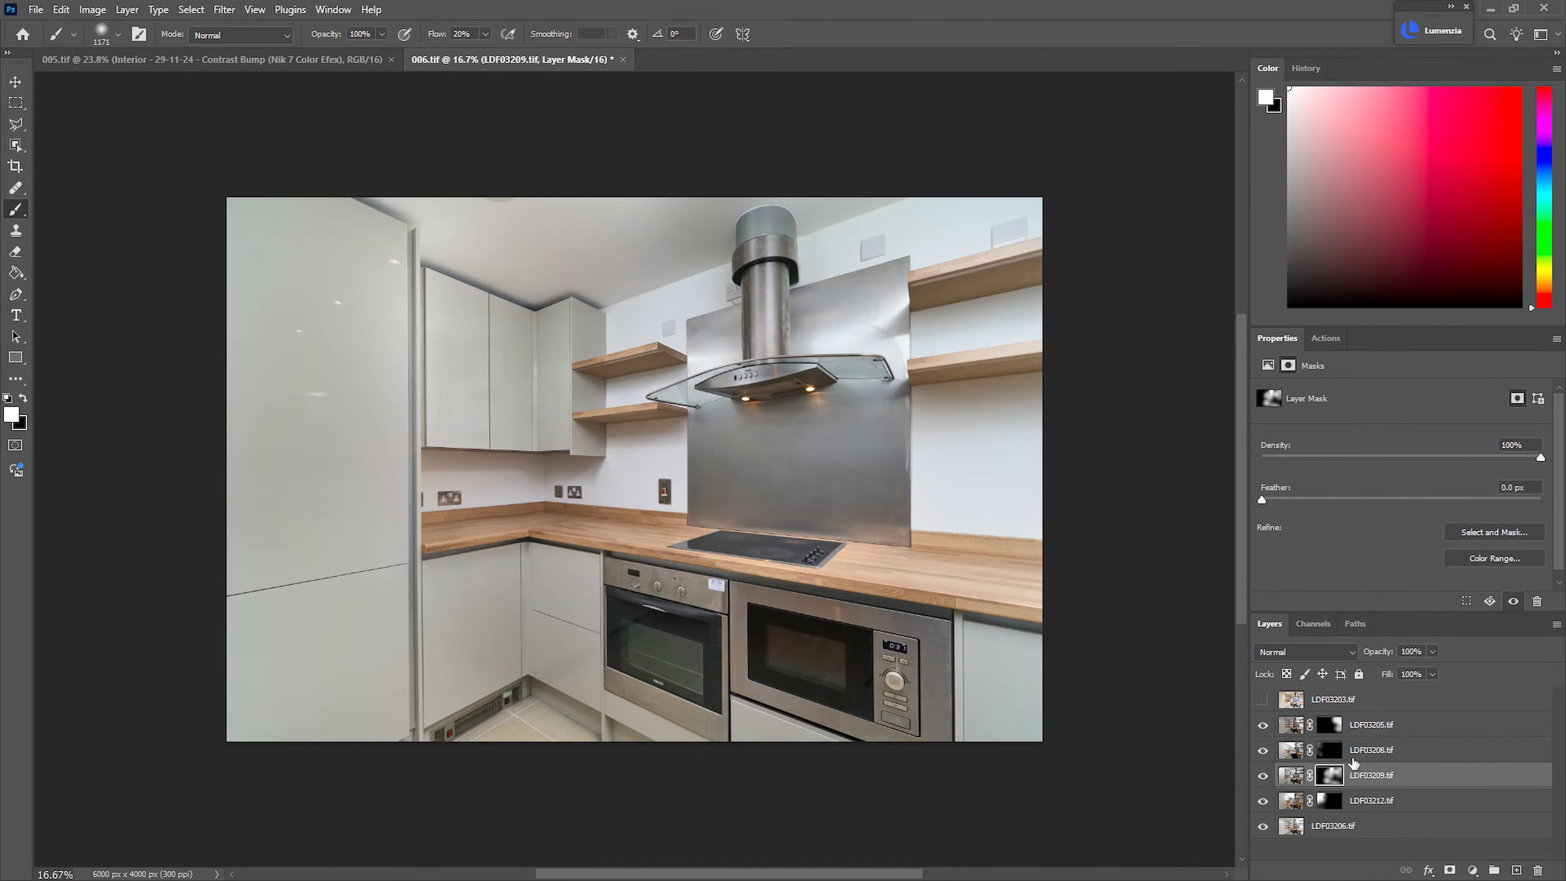
# Add a Curves adjustment layer above LDF03212.tif and clip it to that layer
pyautogui.click(1345, 800)
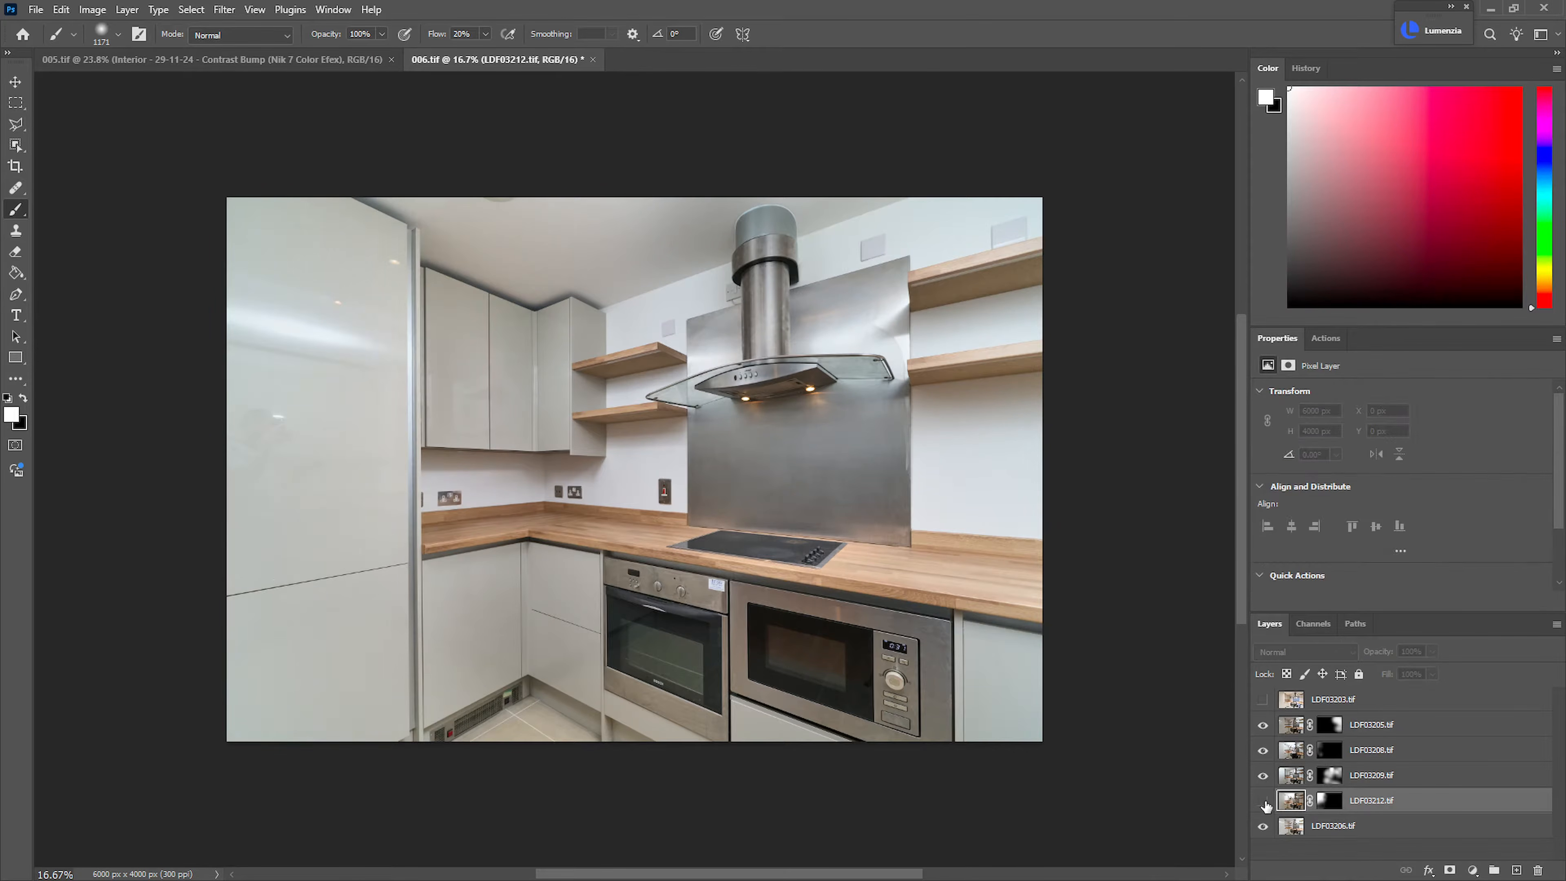
pyautogui.hotkey('ctrl', 'm')
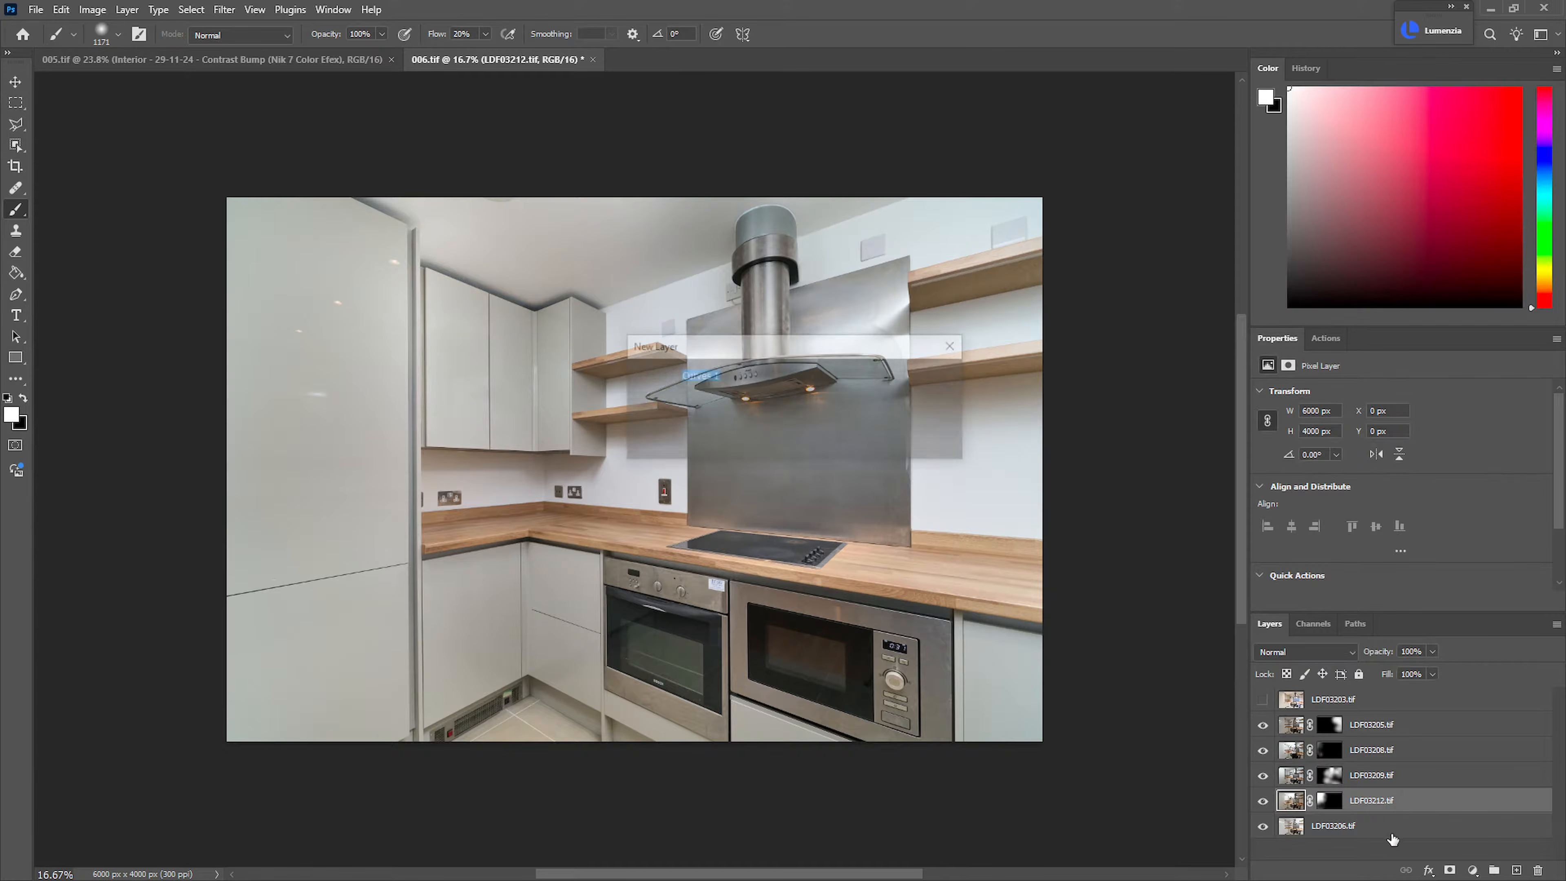
pyautogui.click(931, 383)
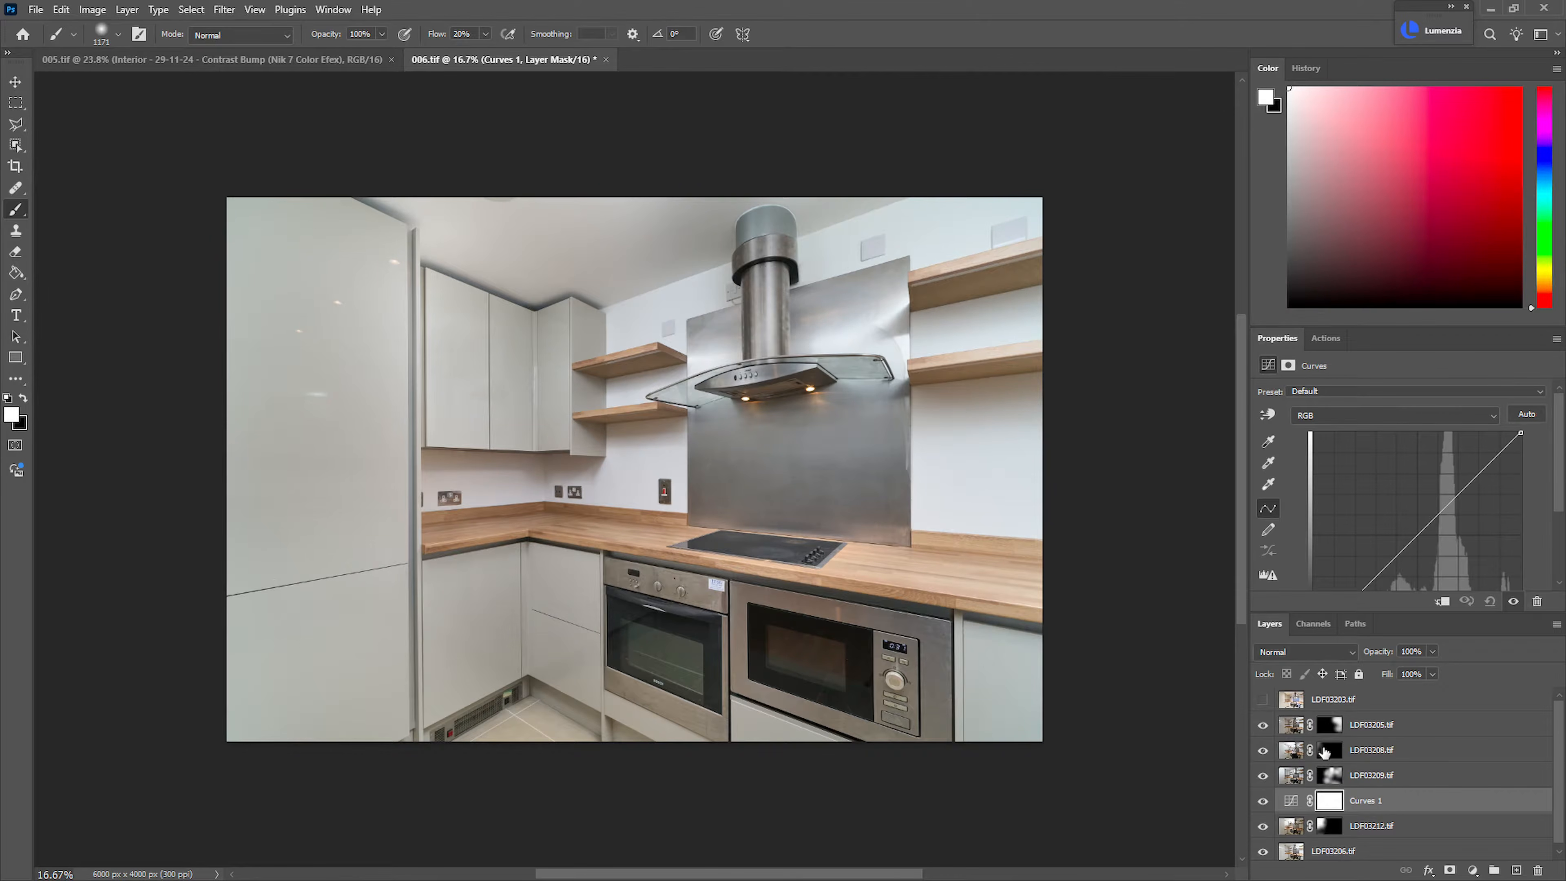
pyautogui.keyDown('alt'); pyautogui.click(1381, 808); pyautogui.keyUp('alt')
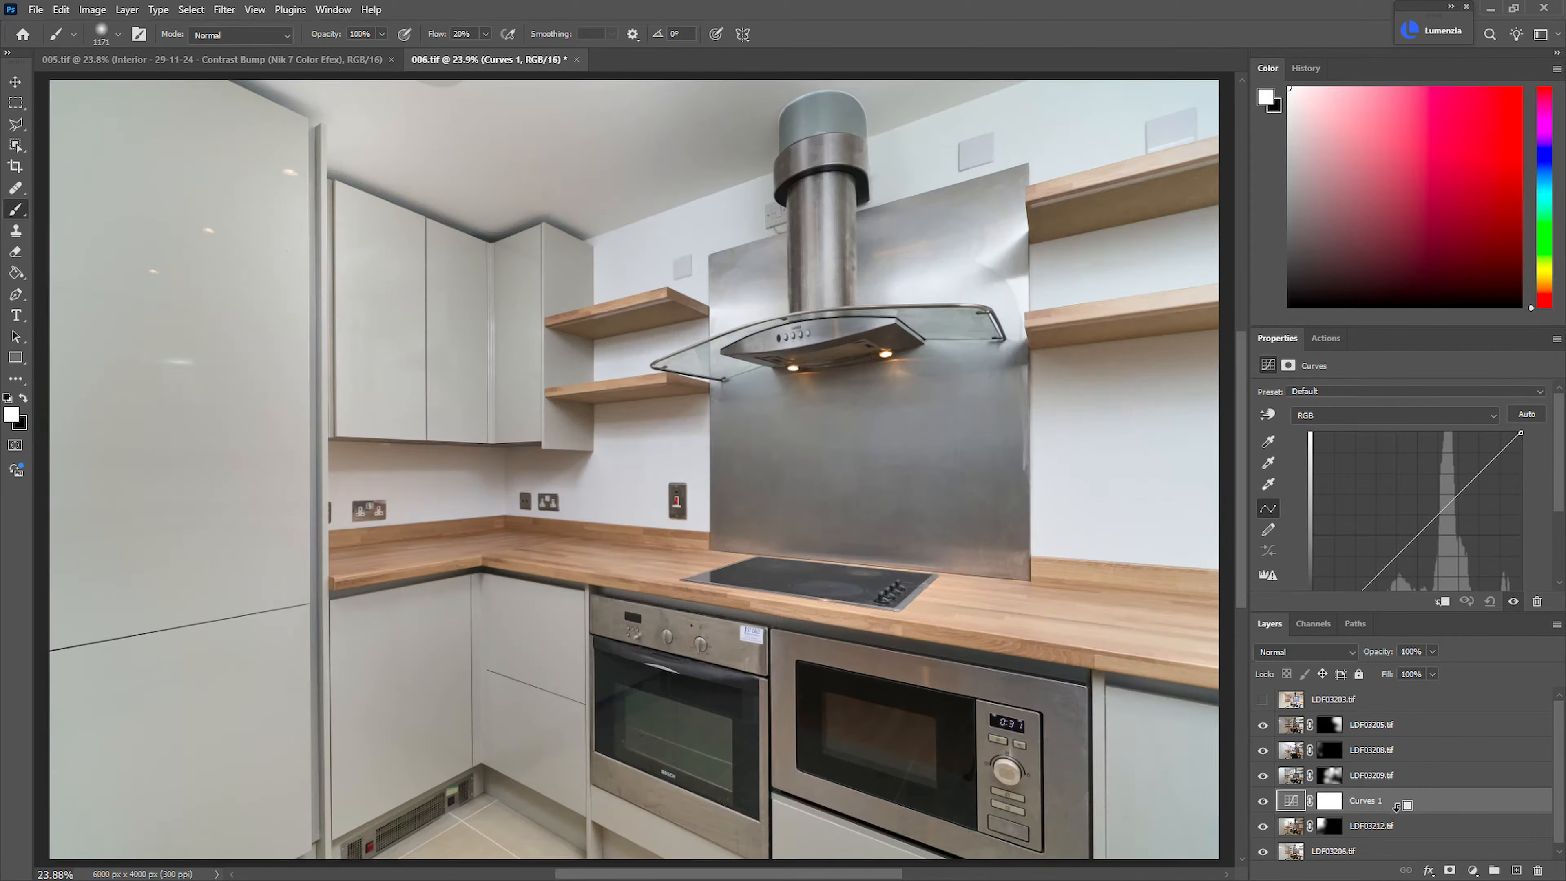
pyautogui.keyDown('alt'); pyautogui.click(1395, 808); pyautogui.keyUp('alt')
# Brighten the clipped Curves adjustment with a single raised point and set its layer opacity to 60%
pyautogui.scroll(-5, 685, 441)
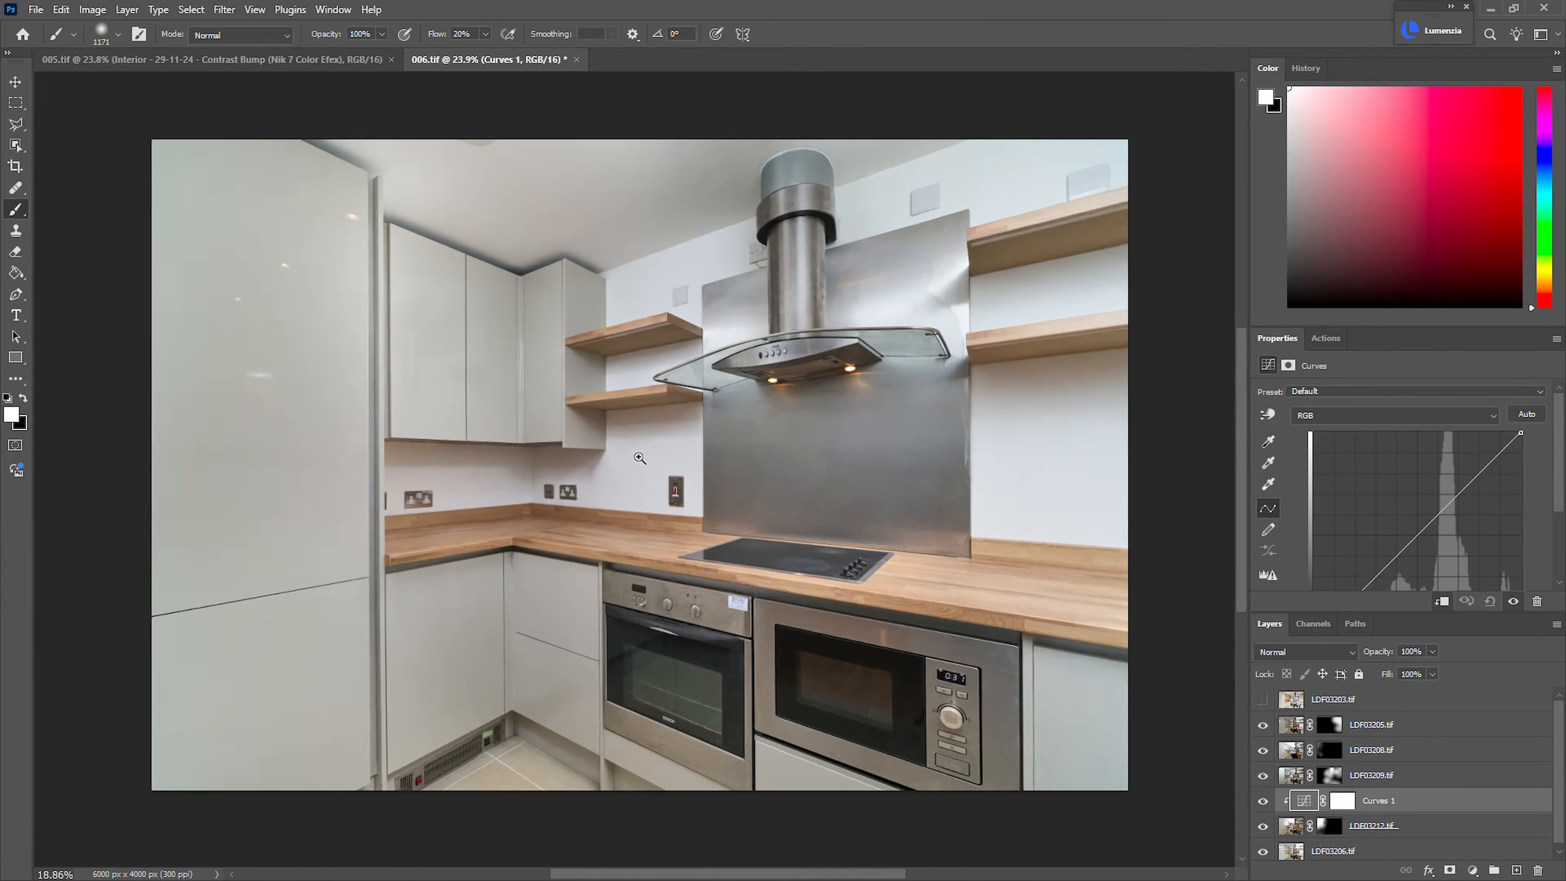
pyautogui.scroll(8, 396, 336)
pyautogui.moveTo(510, 348); pyautogui.dragTo(583, 343)
pyautogui.moveTo(1416, 527); pyautogui.dragTo(1412, 532)
pyautogui.moveTo(835, 518); pyautogui.dragTo(774, 532)
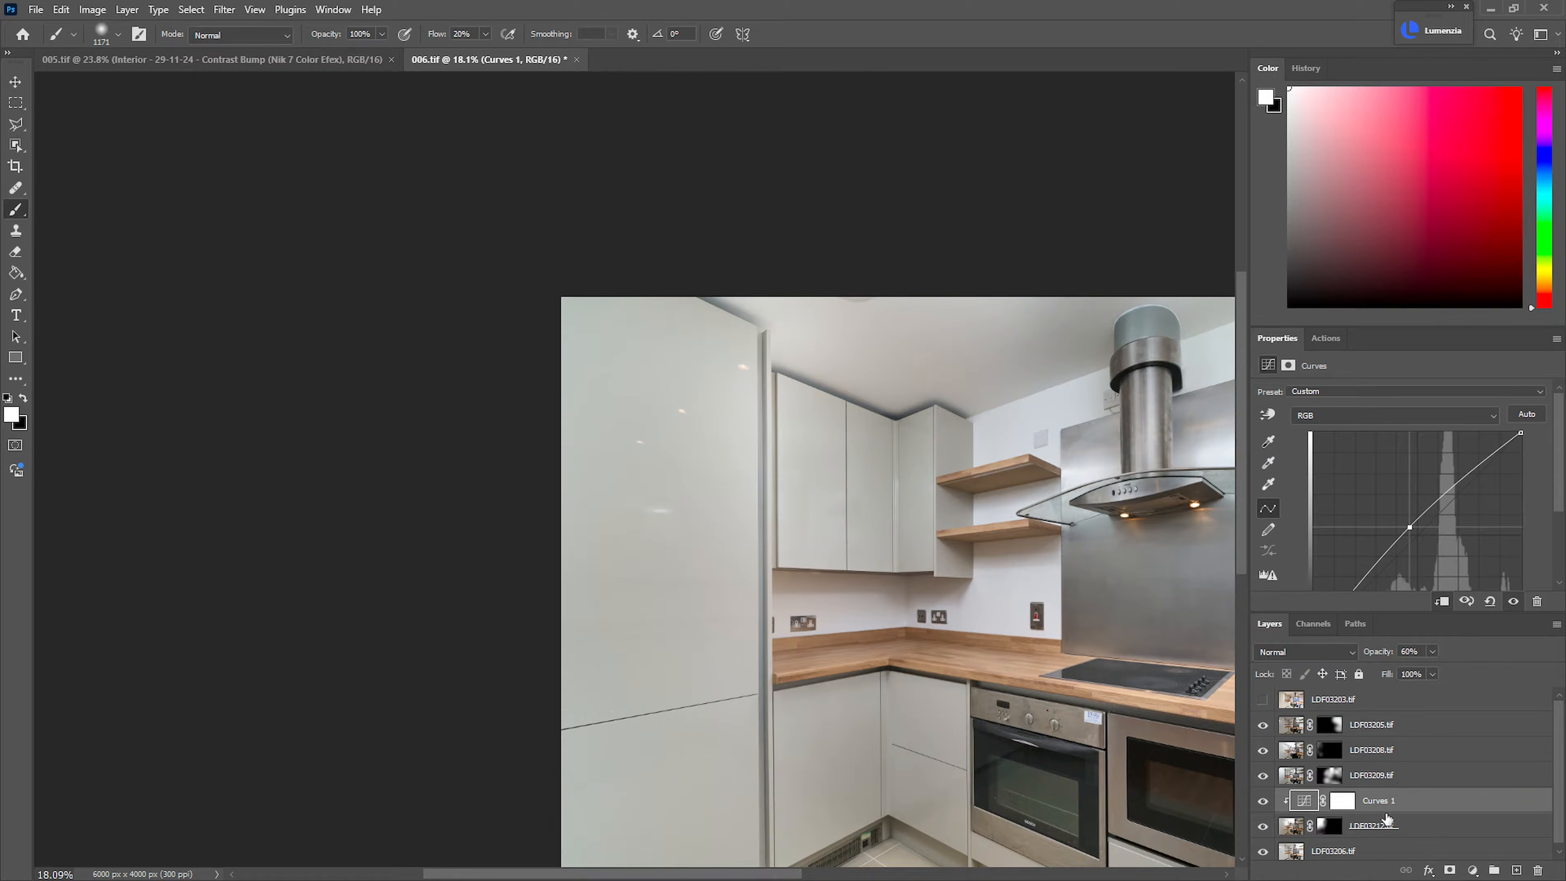
# Group the layers from LDF03205.tif down to LDF03206.tif
pyautogui.click(1363, 722)
pyautogui.keyDown('shift'); pyautogui.click(1419, 854); pyautogui.keyUp('shift')
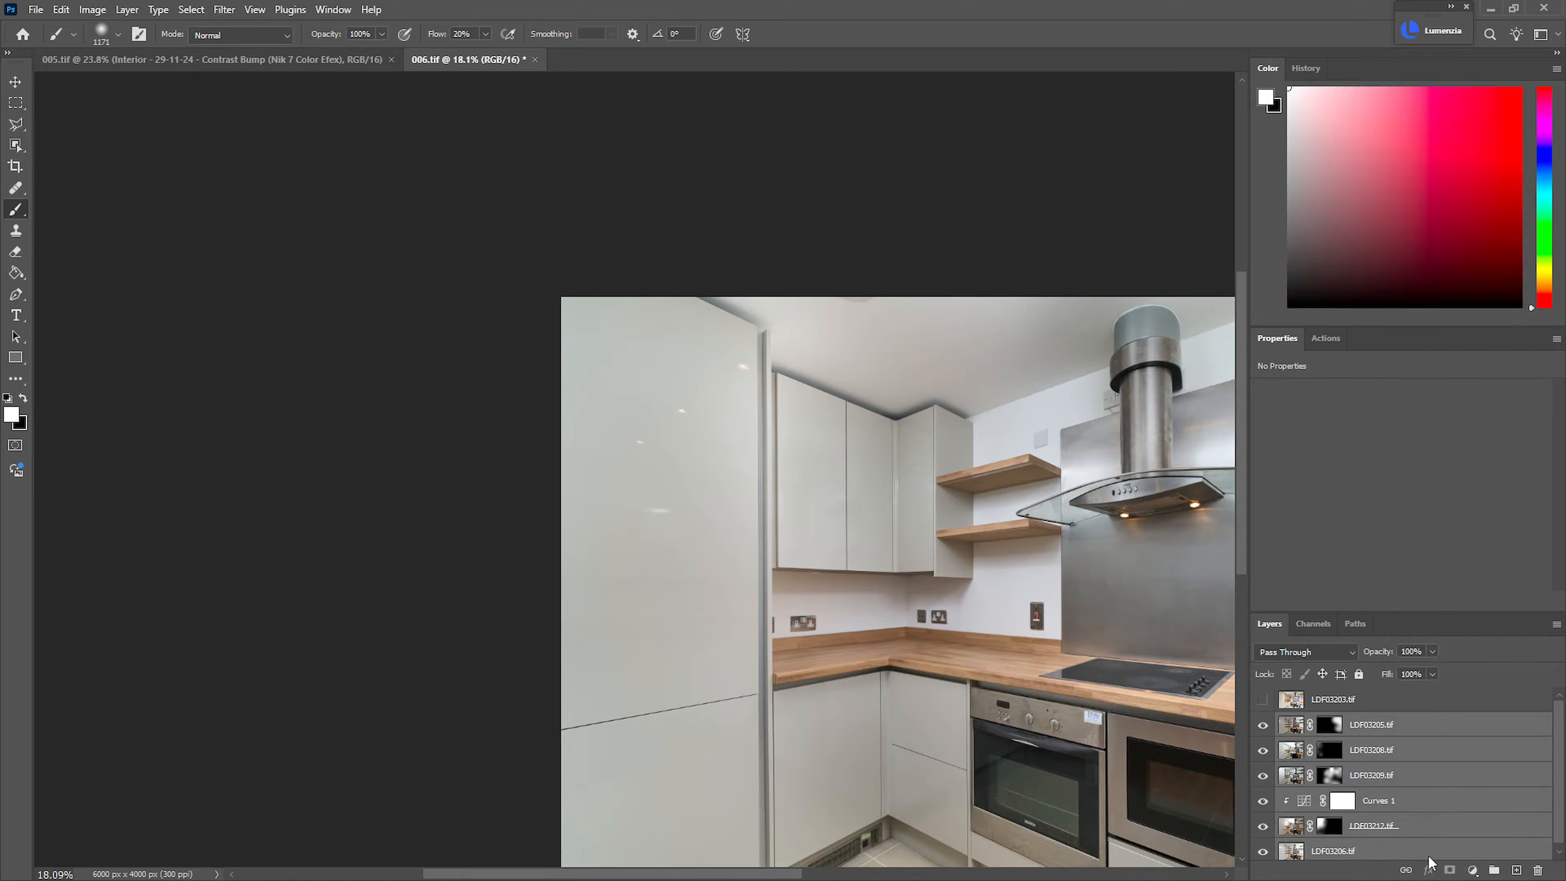
pyautogui.hotkey('ctrl', 'g')
# Add a Hue/Saturation layer above the group, mask out the wooden worktops and shelves, and set Saturation to -34
pyautogui.scroll(-1, 1040, 585)
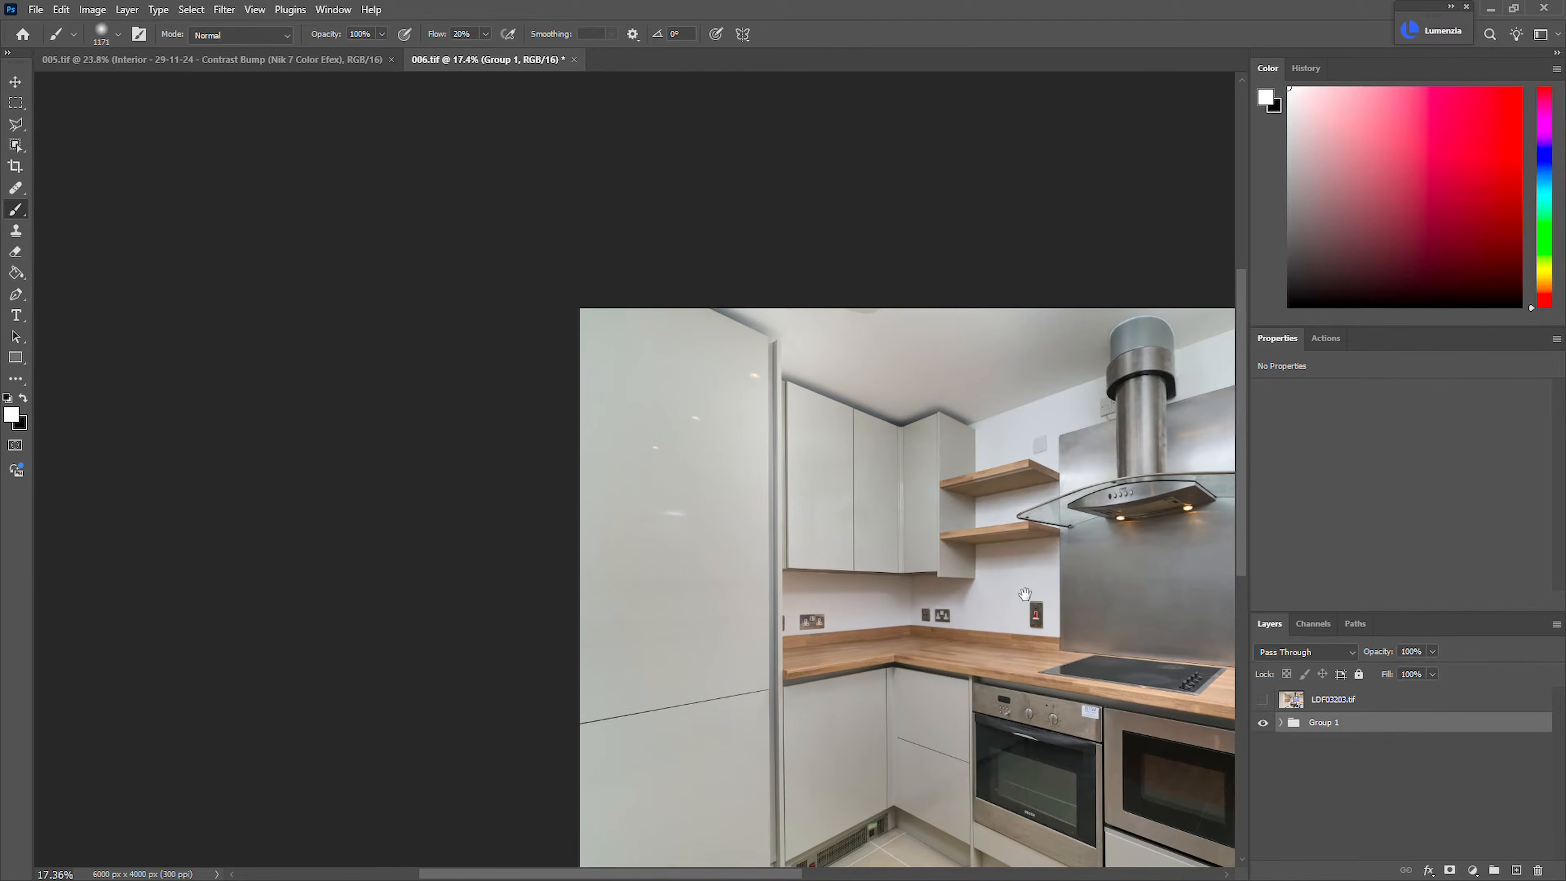
pyautogui.moveTo(1040, 585); pyautogui.dragTo(650, 515)
pyautogui.hotkey('ctrl', 'u')
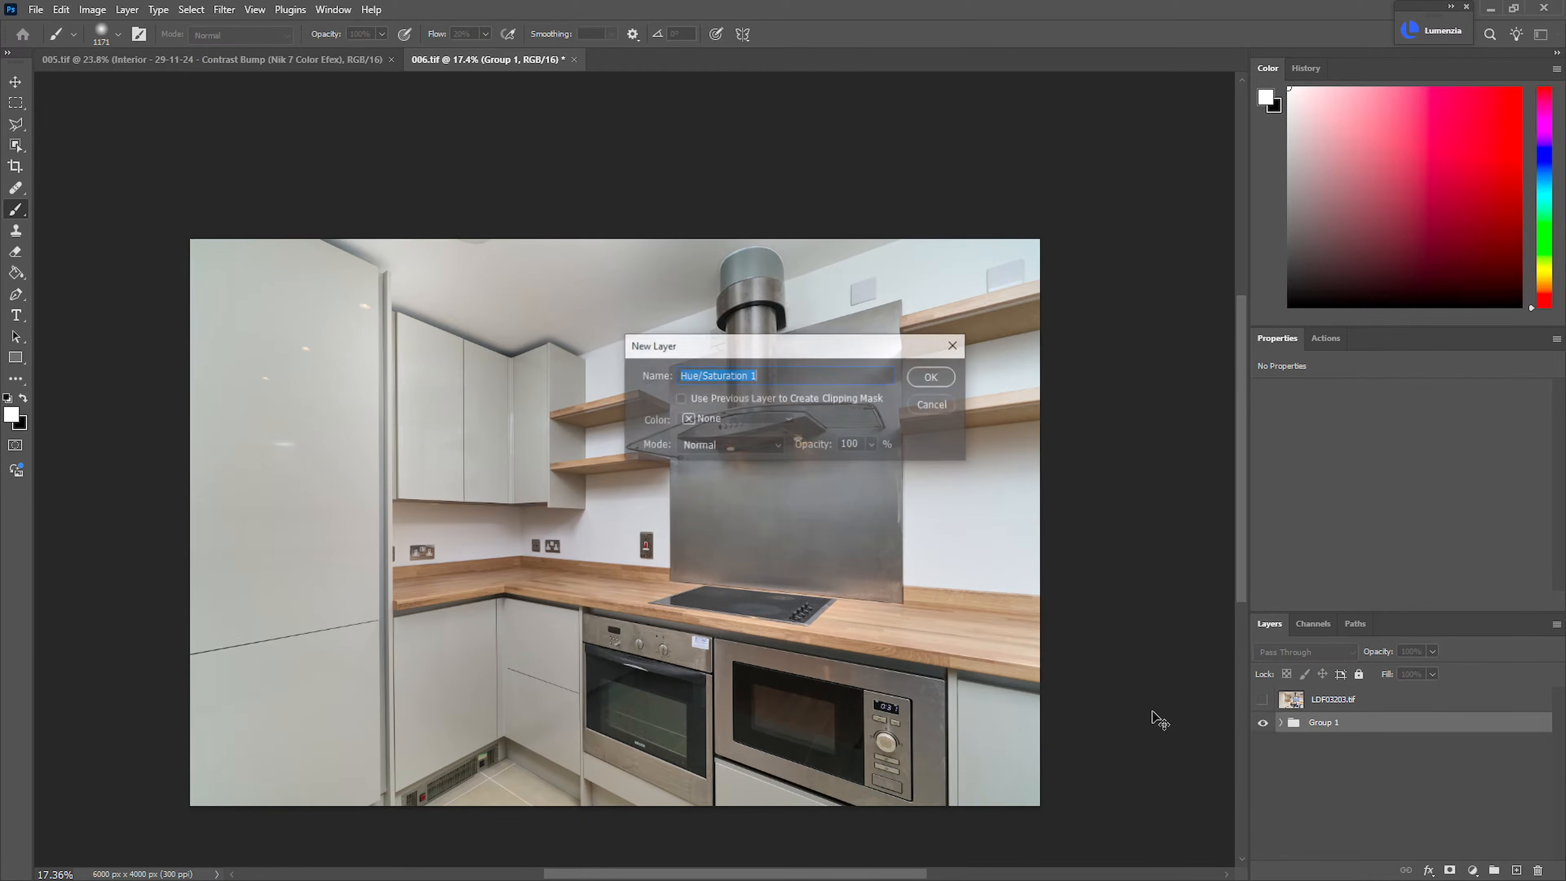
pyautogui.press('Return')
pyautogui.hotkey('ctrl', 'shift', 'c')
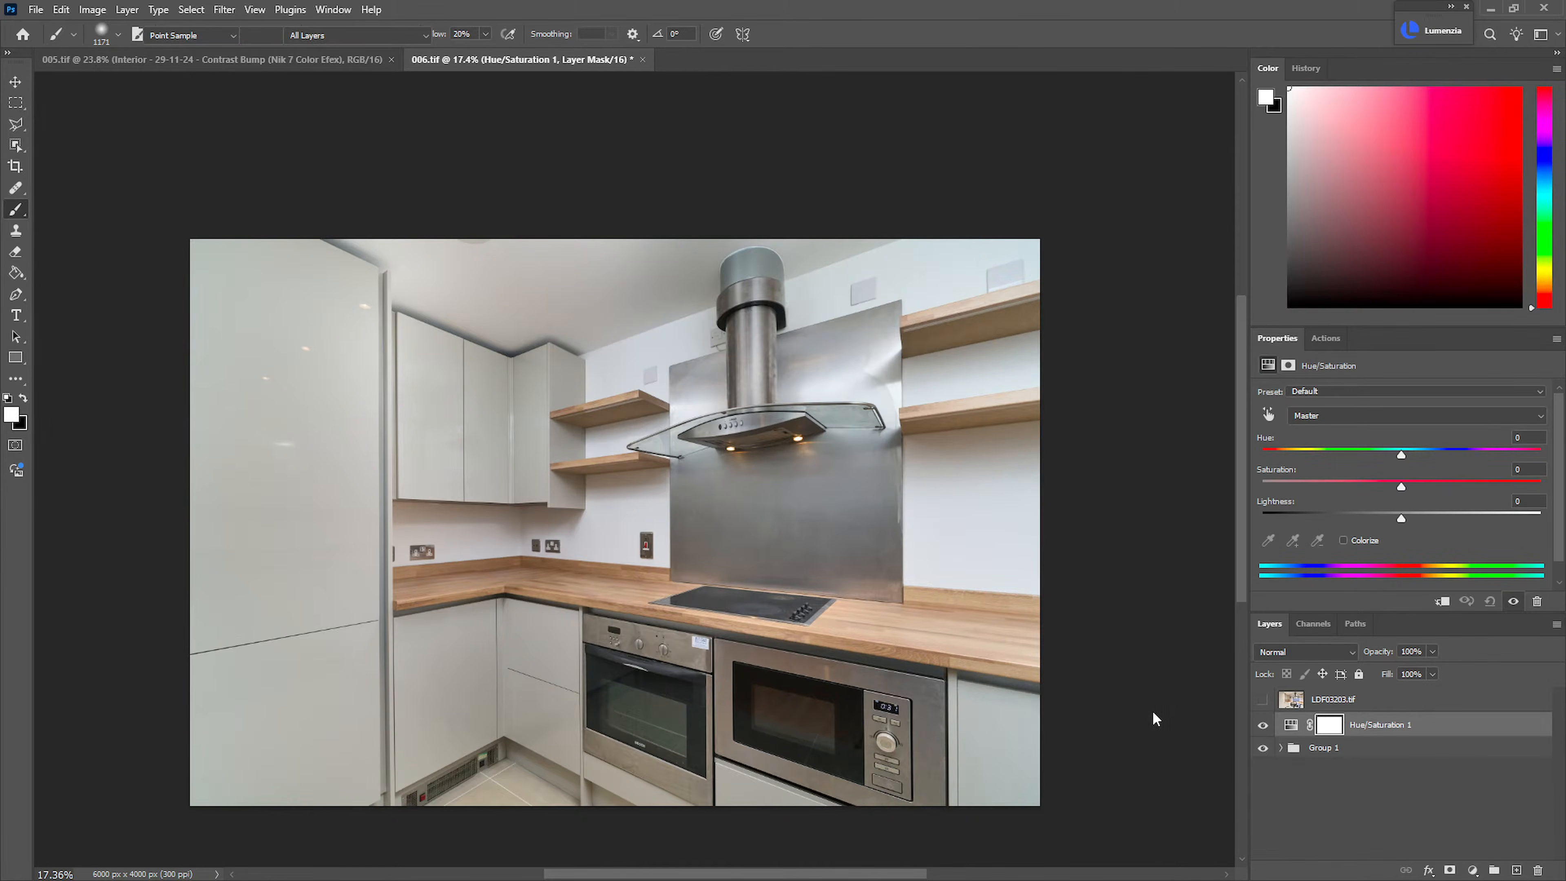
pyautogui.click(1087, 557)
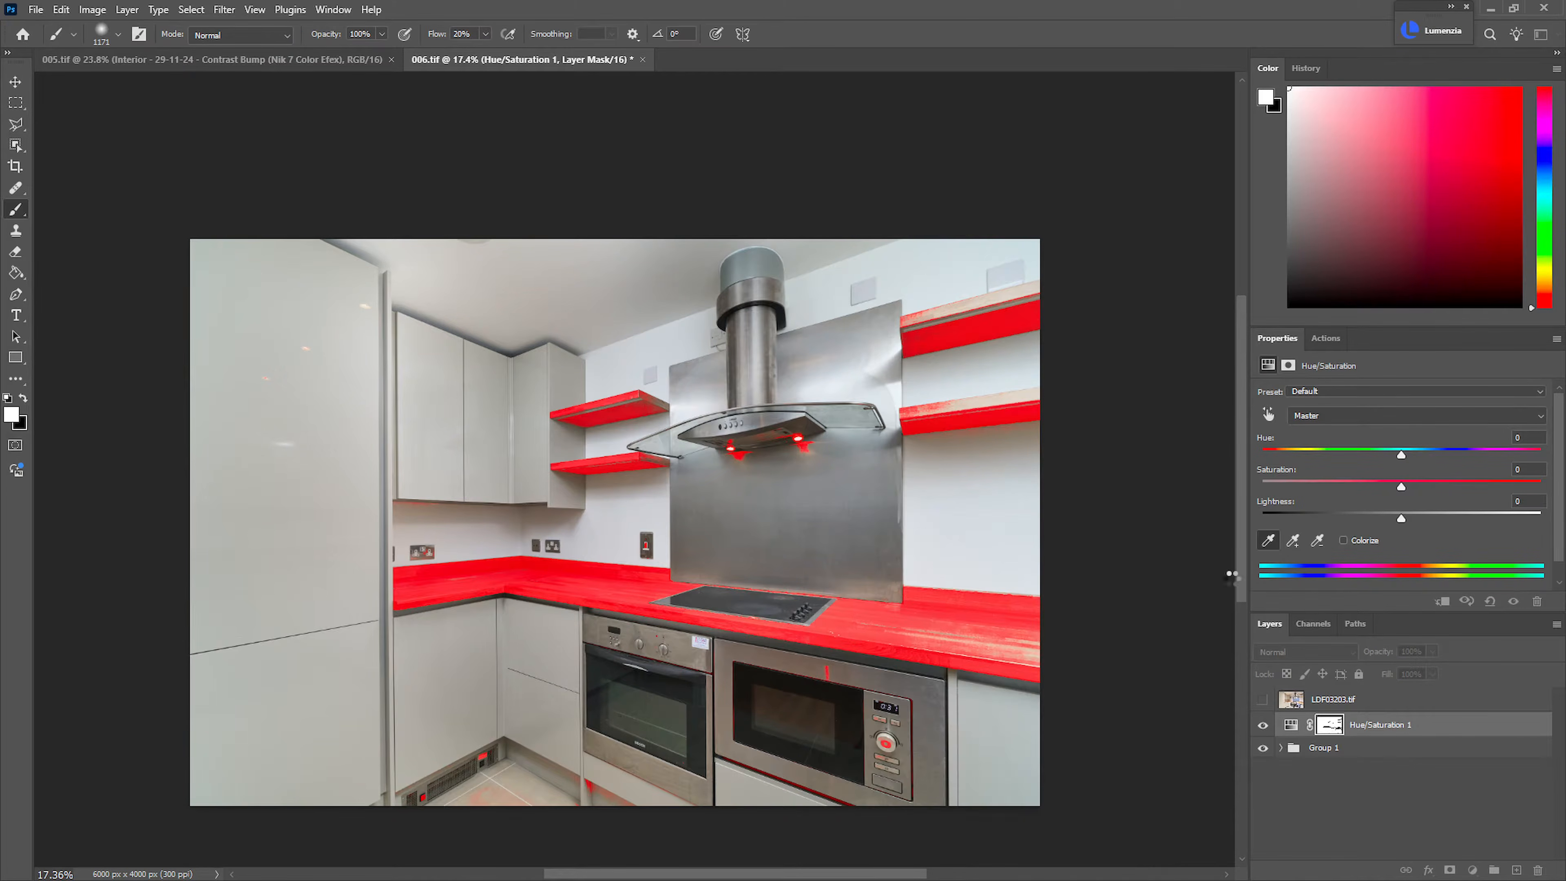
pyautogui.moveTo(1350, 482)
pyautogui.mouseDown()
pyautogui.moveTo(1338, 488)
pyautogui.moveTo(1371, 488)
pyautogui.moveTo(1357, 491)
pyautogui.mouseUp()
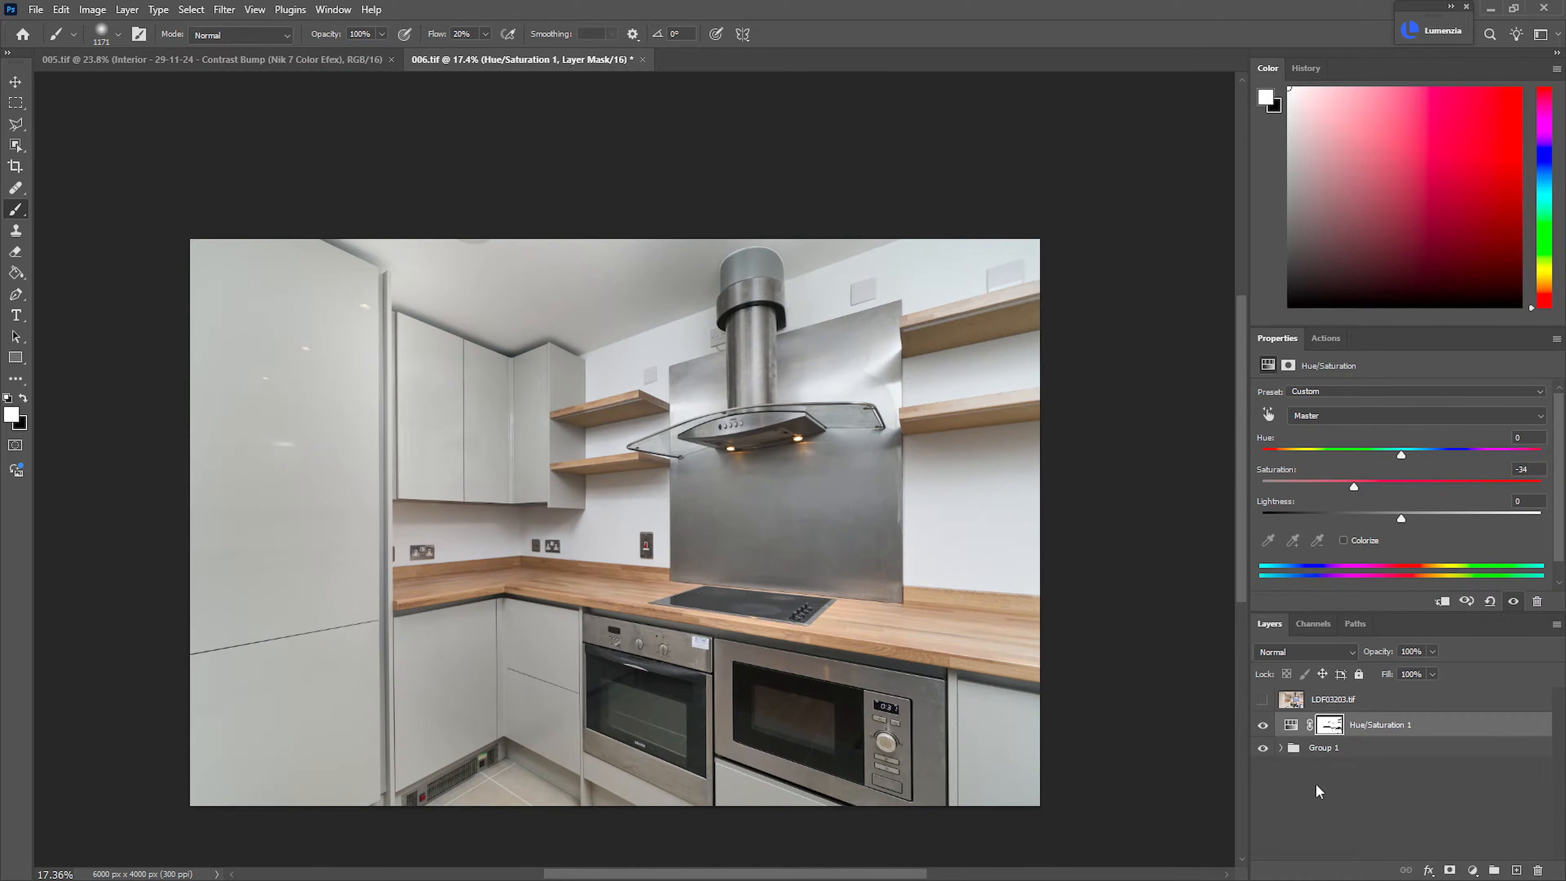
# Place the Hue/Saturation layer in its own group and add a white layer mask to that group
pyautogui.hotkey('ctrl', 'g')
pyautogui.hotkey('ctrl', 'm')
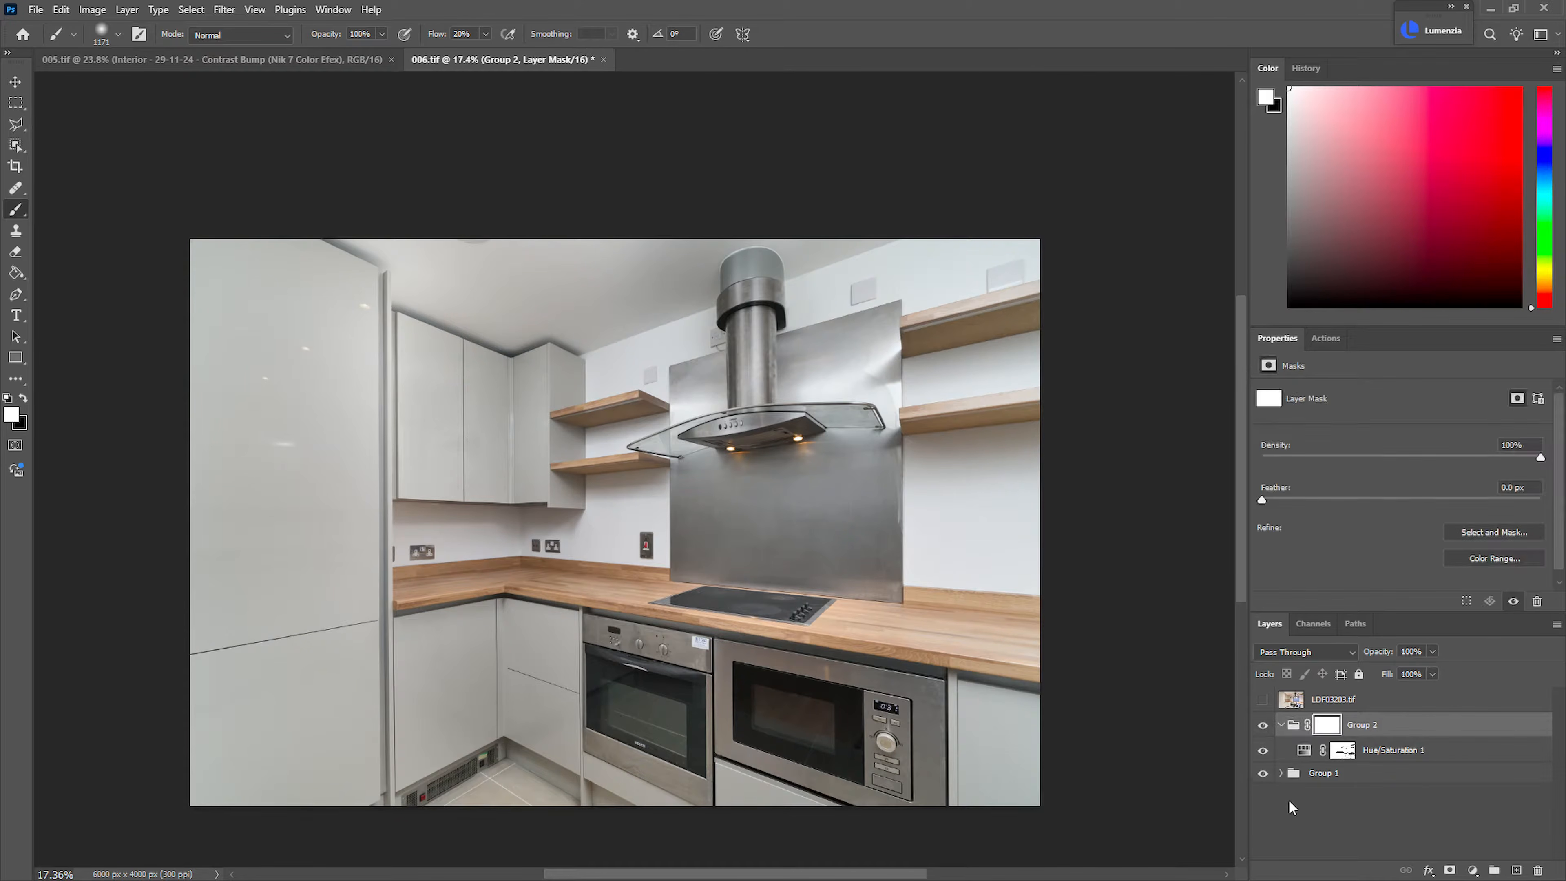
# Outline the upper wooden shelf to the right of the hood with the Polygonal Lasso
pyautogui.press('l')
pyautogui.moveTo(983, 319)
pyautogui.mouseDown()
pyautogui.moveTo(1087, 308)
pyautogui.moveTo(1158, 229)
pyautogui.mouseUp()
pyautogui.click(1158, 205)
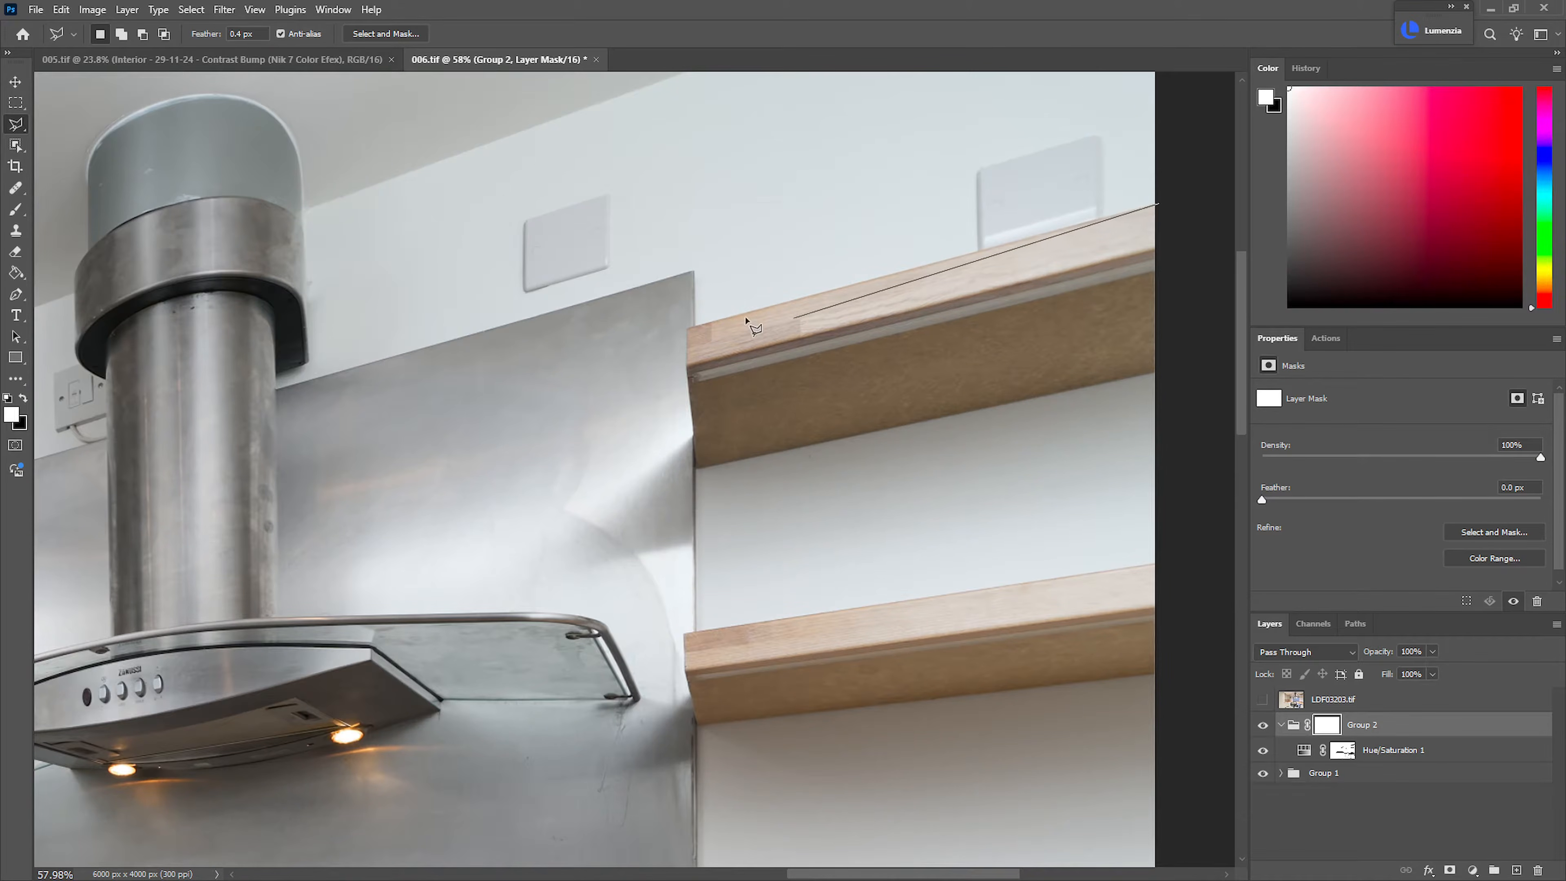
pyautogui.click(697, 468)
pyautogui.click(1171, 371)
pyautogui.click(1158, 205)
# Add the lower wooden shelf to the right of the hood to the selection
pyautogui.moveTo(984, 498)
pyautogui.mouseDown()
pyautogui.moveTo(873, 220)
pyautogui.moveTo(853, 214)
pyautogui.mouseUp()
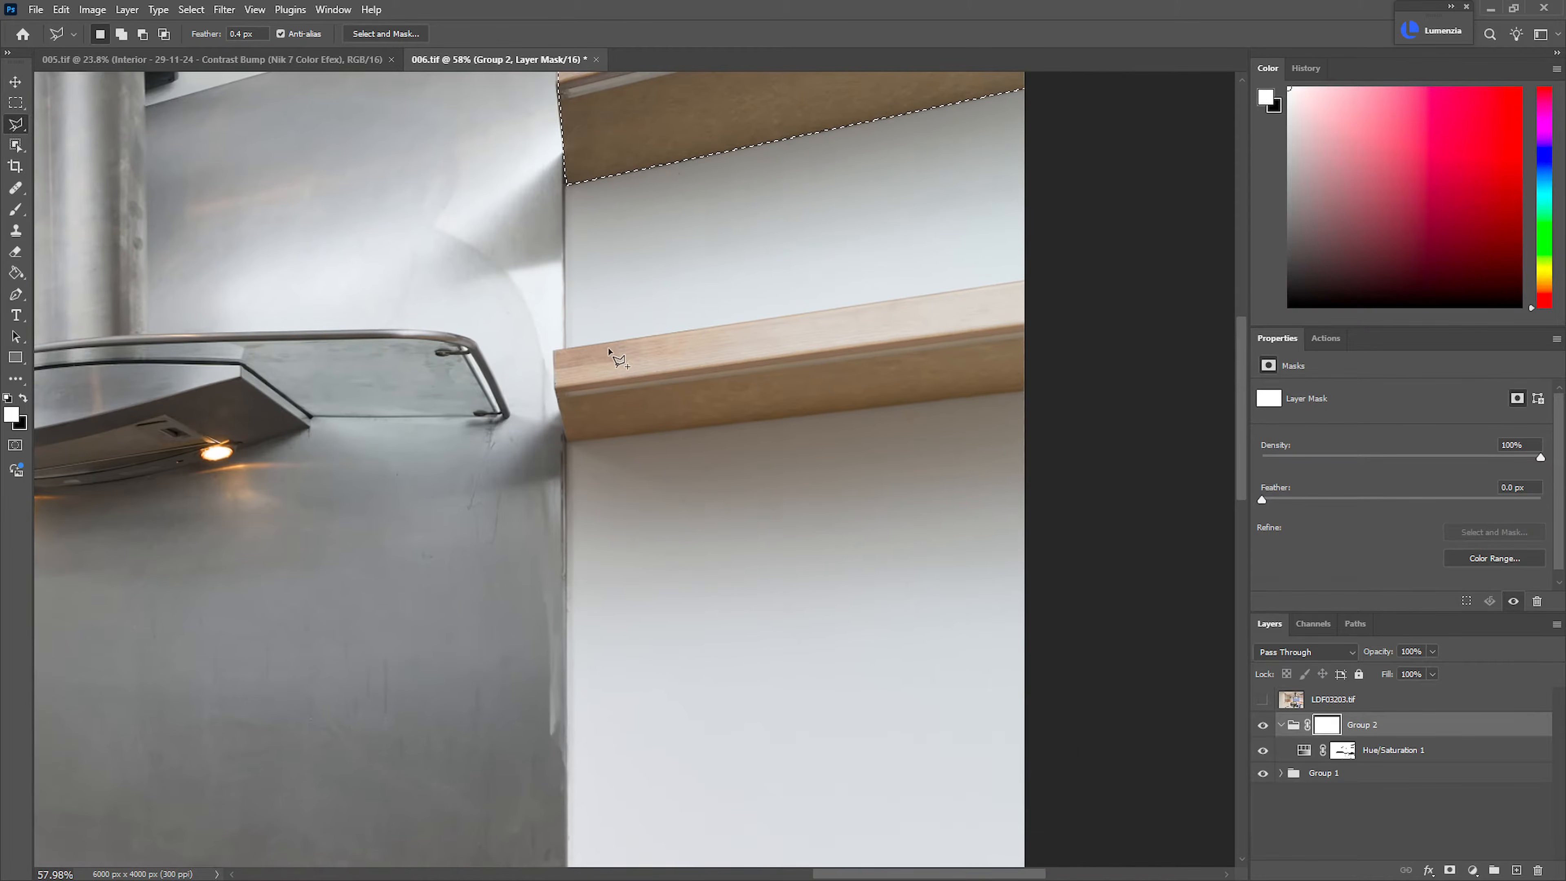
pyautogui.click(555, 349)
pyautogui.click(1082, 272)
pyautogui.click(1026, 389)
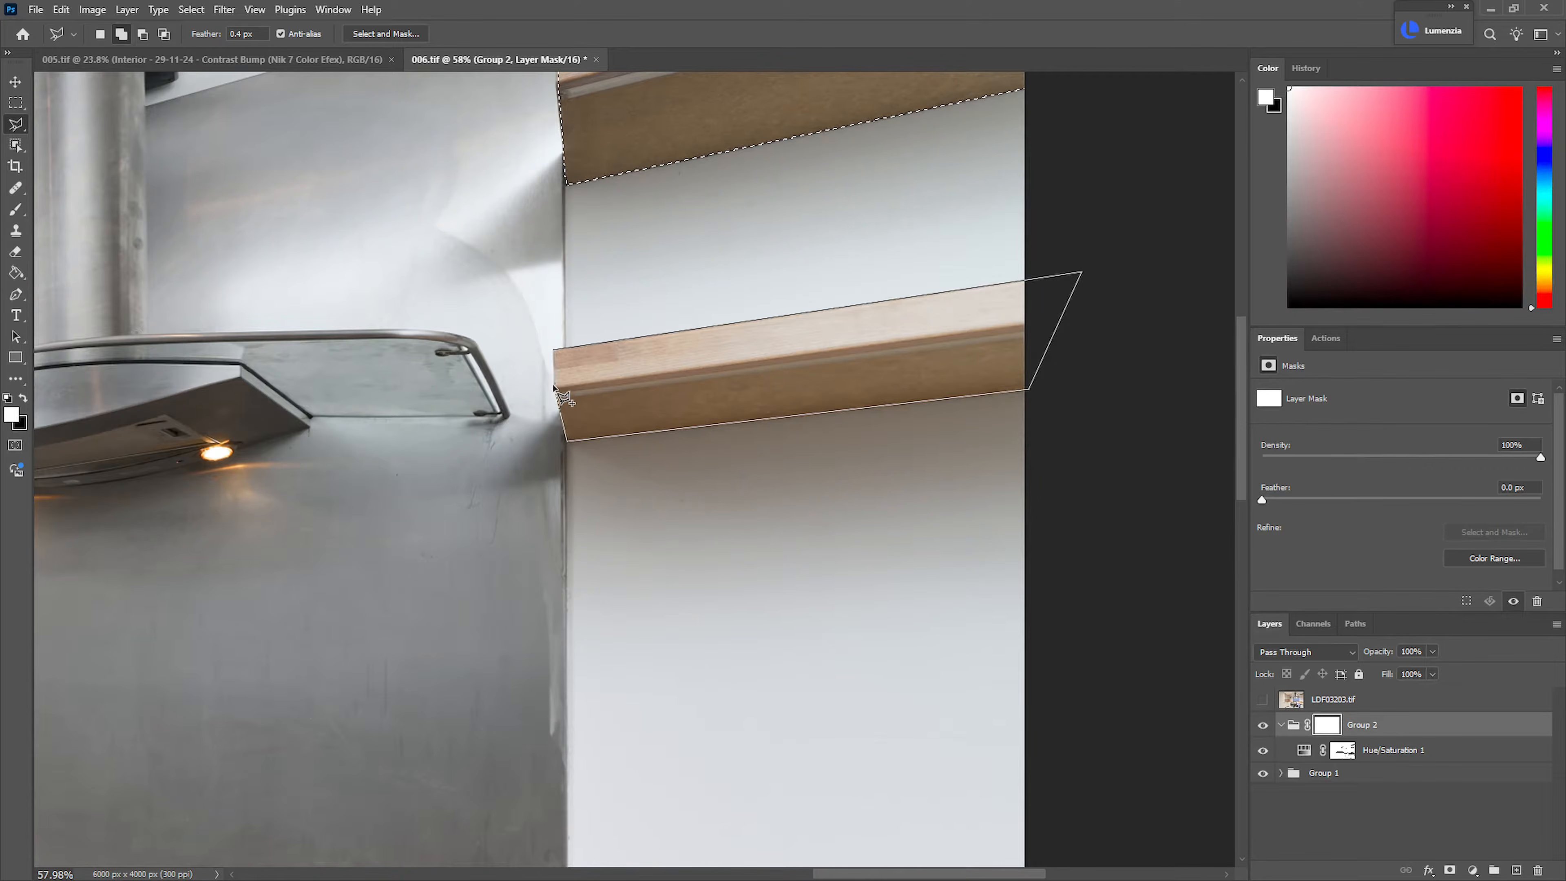
pyautogui.click(554, 350)
# Add the upper wooden shelf between the wall cabinet and the splashback to the selection
pyautogui.moveTo(661, 409); pyautogui.dragTo(605, 408)
pyautogui.moveTo(468, 401); pyautogui.dragTo(758, 394)
pyautogui.moveTo(480, 412); pyautogui.dragTo(528, 411)
pyautogui.press('shift')
pyautogui.click(296, 391)
pyautogui.click(449, 435)
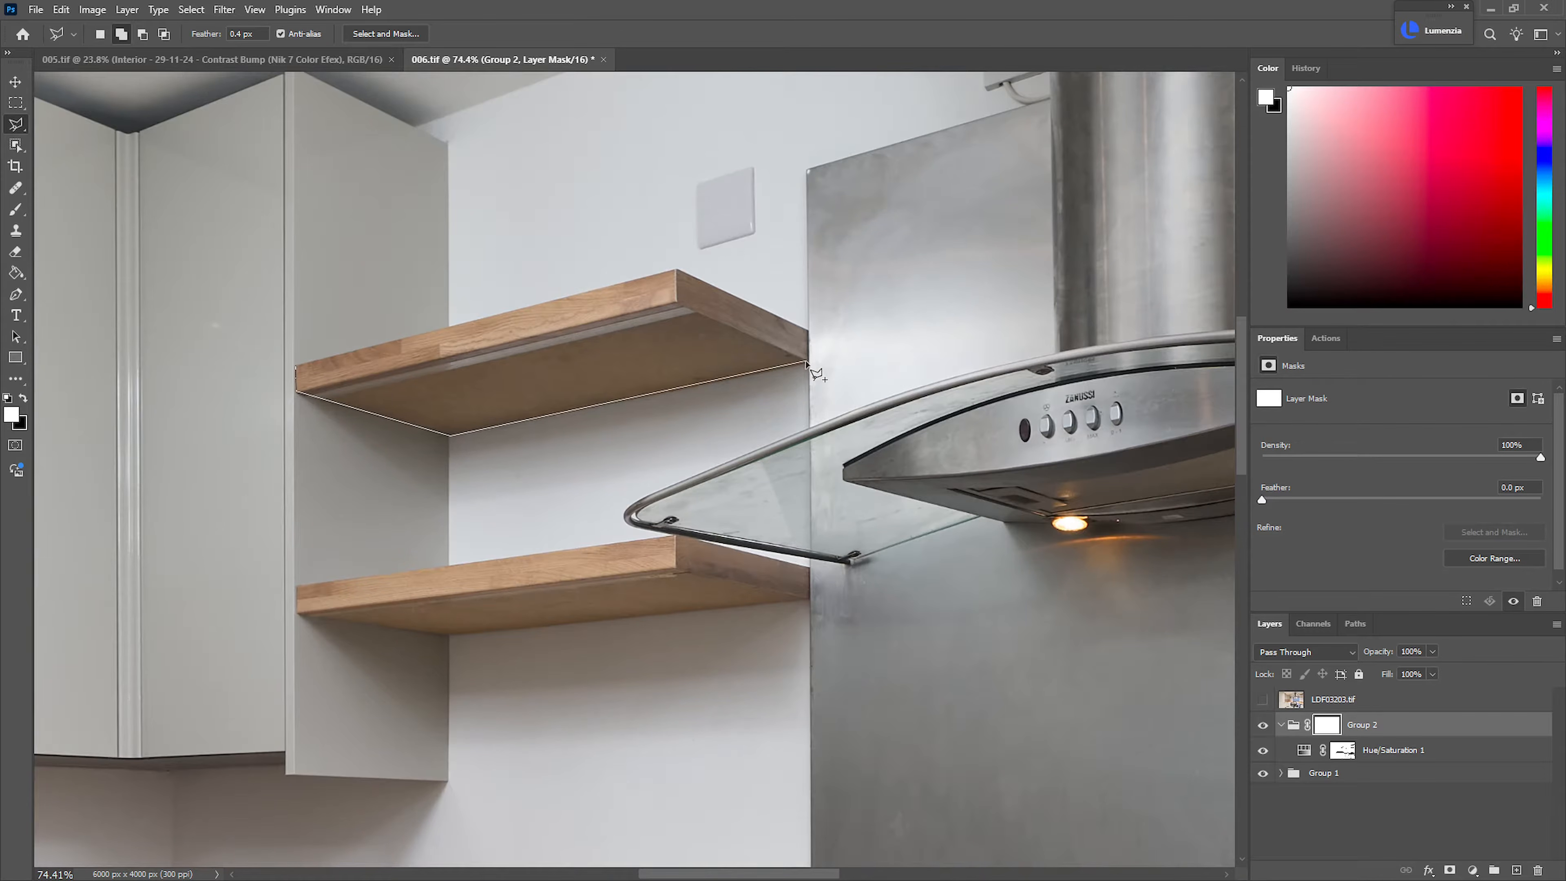
pyautogui.click(676, 271)
pyautogui.click(297, 366)
pyautogui.click(296, 391)
# Add the lower wooden shelf between the wall cabinet and the splashback to the selection
pyautogui.moveTo(445, 542); pyautogui.dragTo(620, 280)
pyautogui.press('shift')
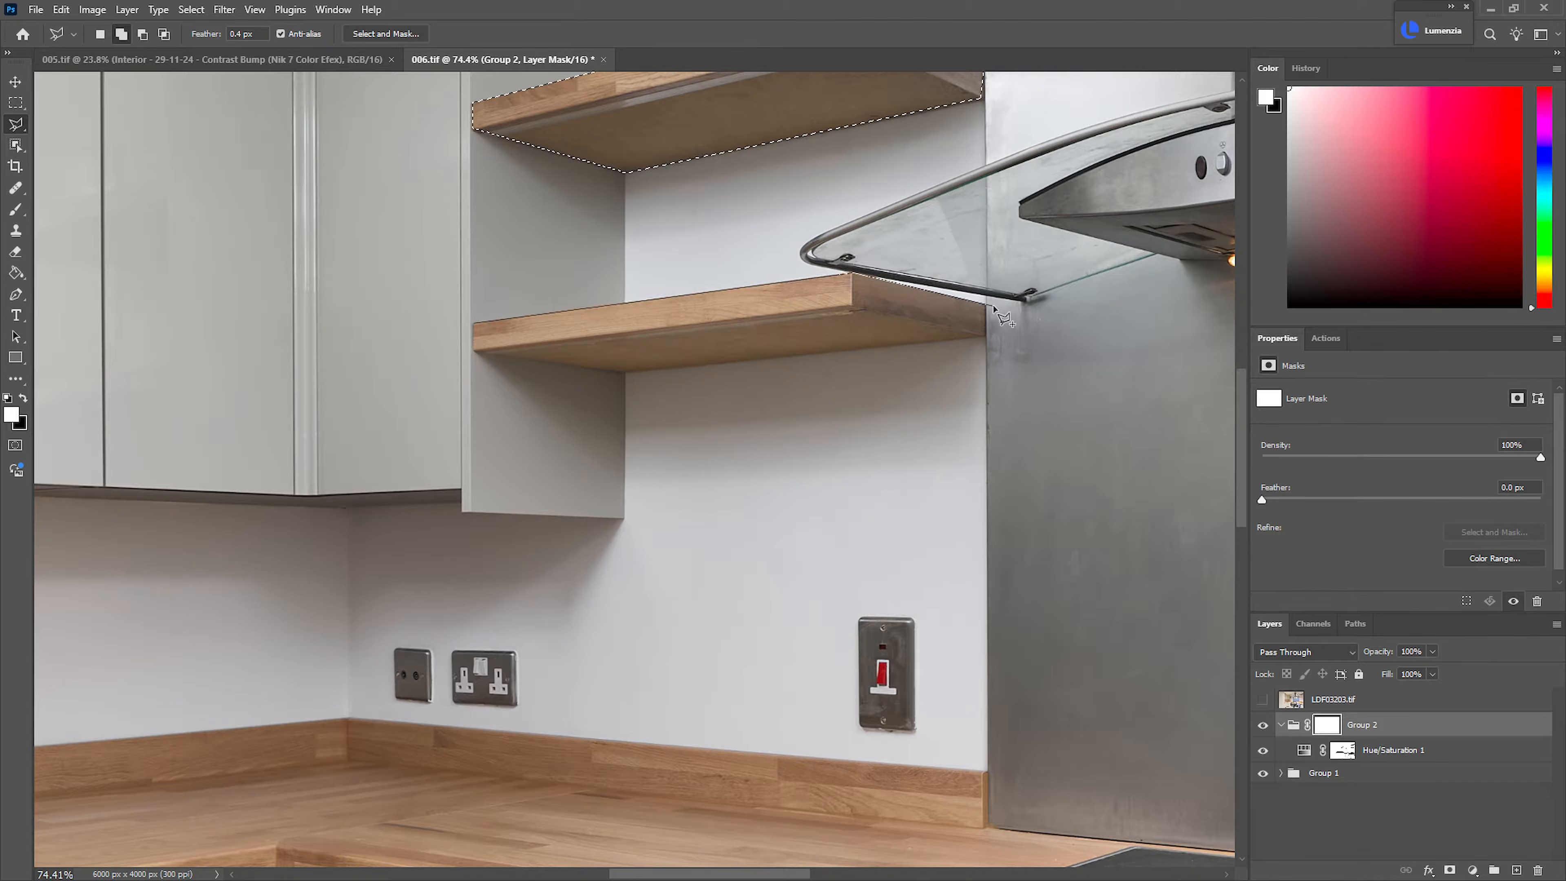
pyautogui.click(986, 337)
pyautogui.click(624, 372)
pyautogui.click(474, 322)
# Trace the top edge of the worktop's wooden upstand from the tall cabinet past the splashback's base with the Polygonal Lasso
pyautogui.scroll(-4, 551, 617)
pyautogui.moveTo(551, 617)
pyautogui.mouseDown()
pyautogui.moveTo(584, 416)
pyautogui.moveTo(625, 362)
pyautogui.mouseUp()
pyautogui.scroll(6, 287, 444)
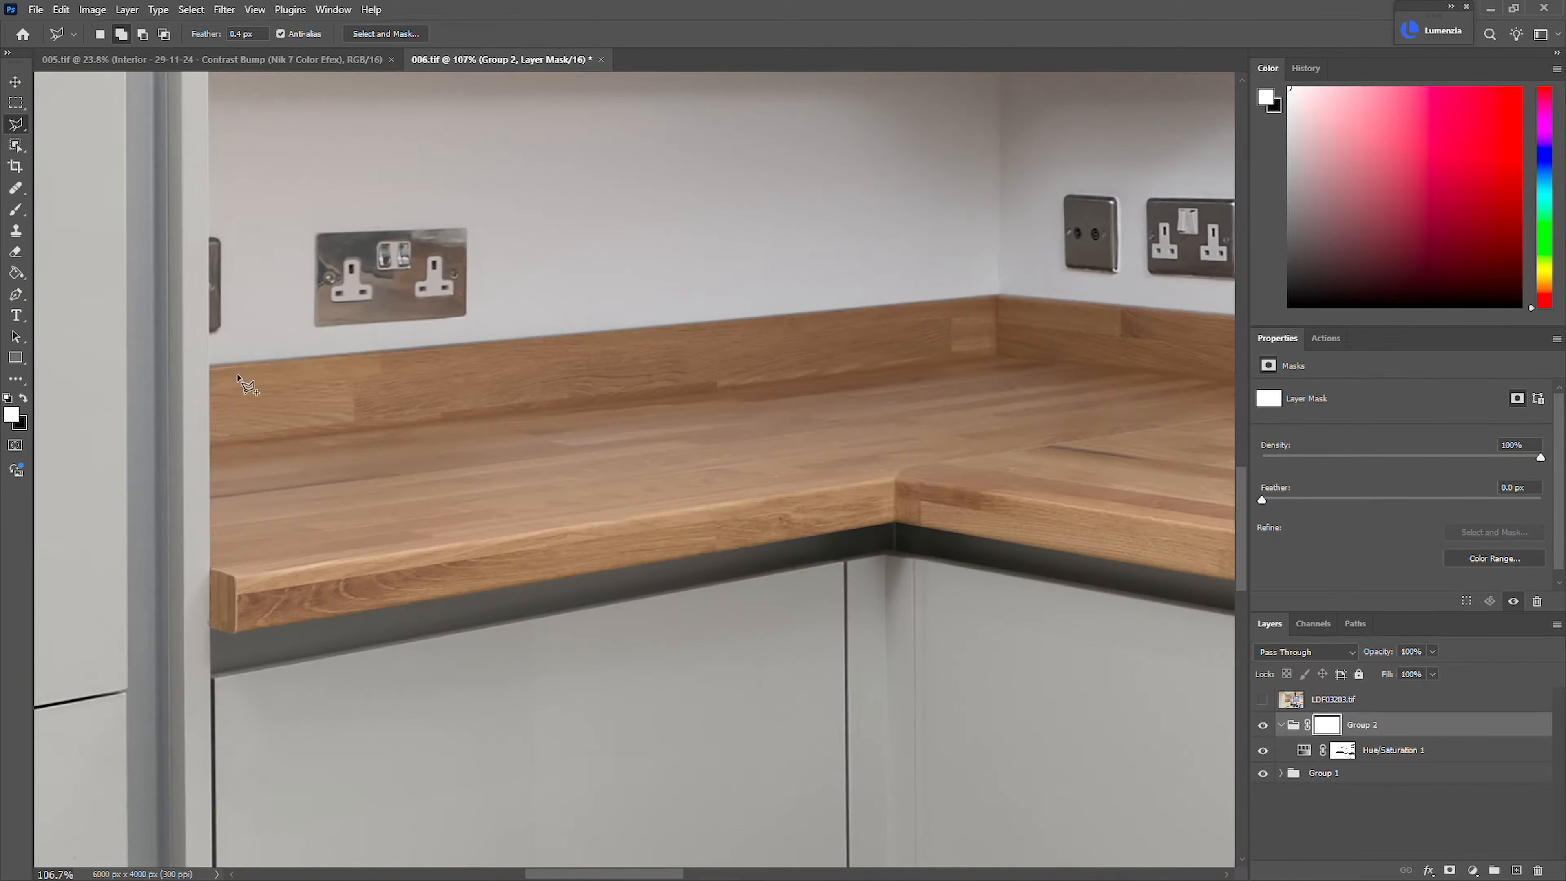
pyautogui.click(211, 365)
pyautogui.moveTo(849, 332); pyautogui.dragTo(538, 332)
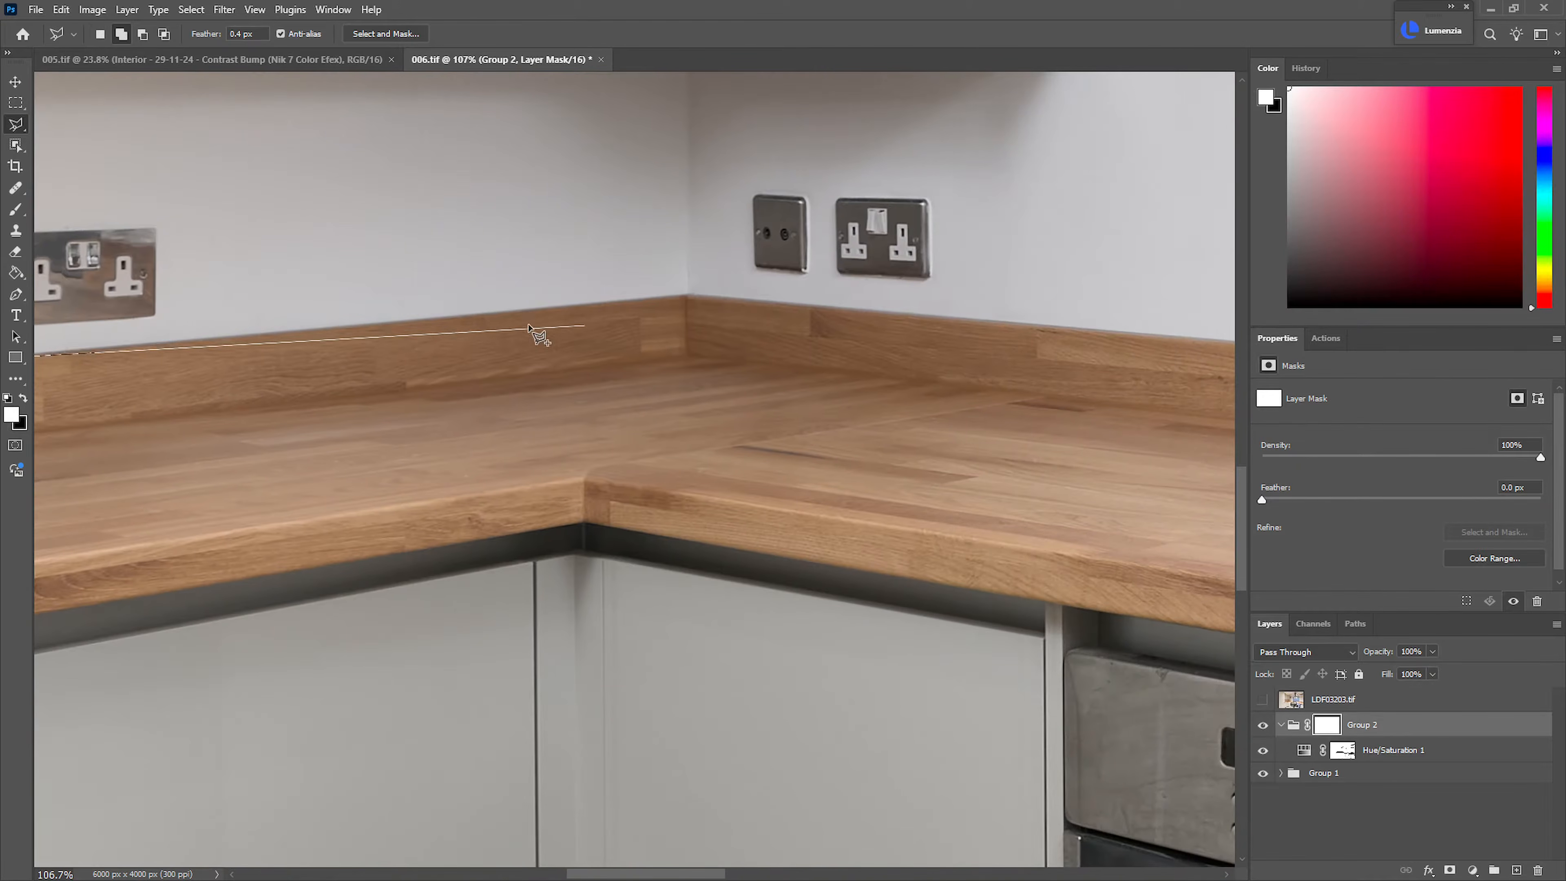
pyautogui.click(689, 294)
pyautogui.hscroll(8, 1141, 333)
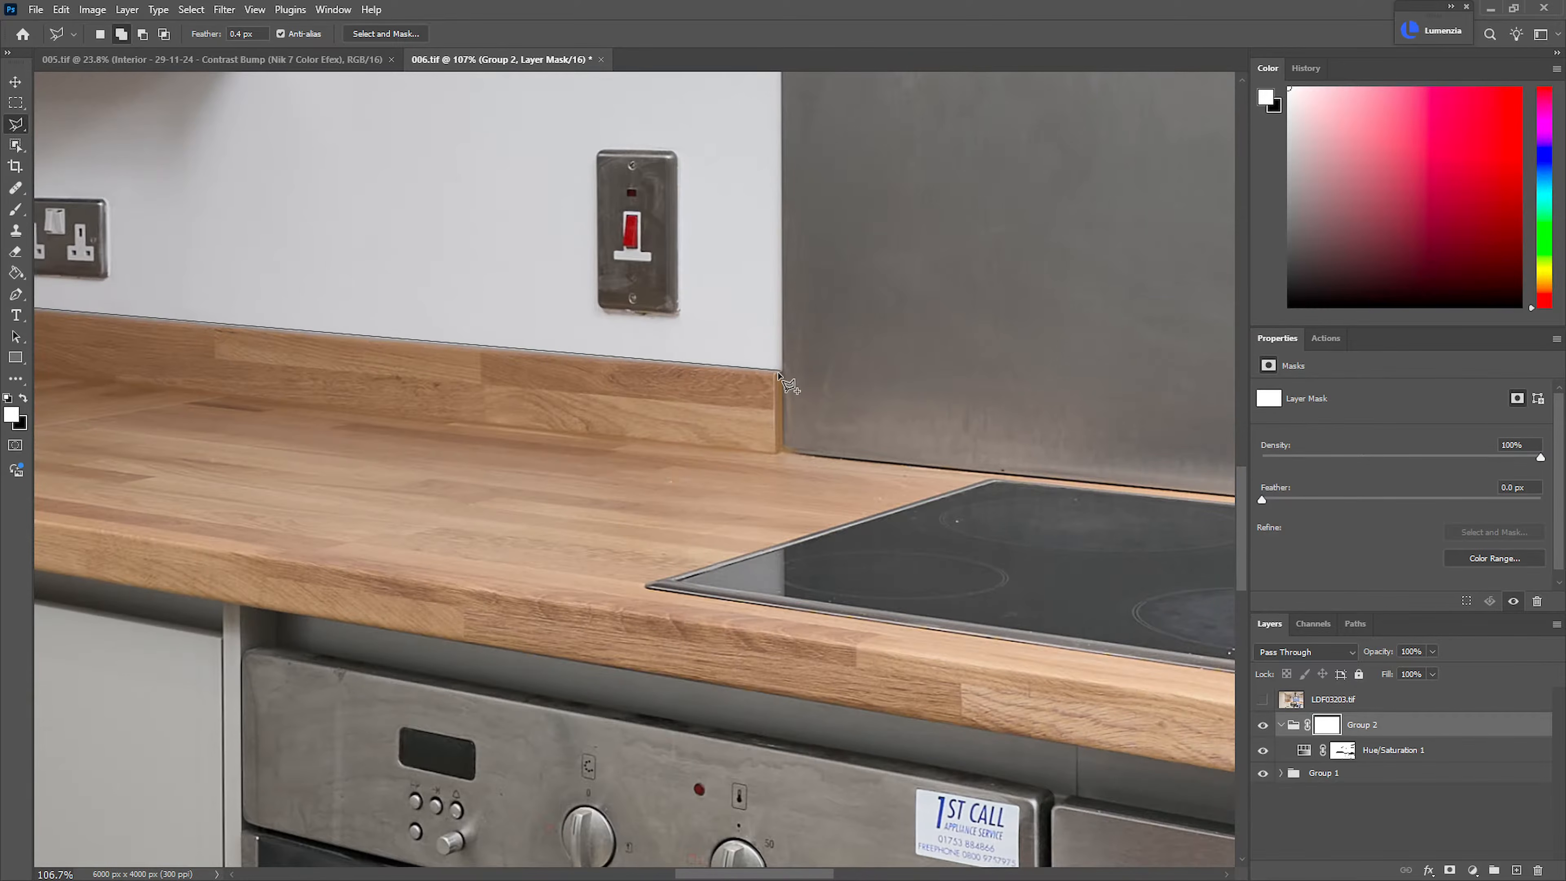
pyautogui.click(780, 450)
pyautogui.hscroll(14, 709, 512)
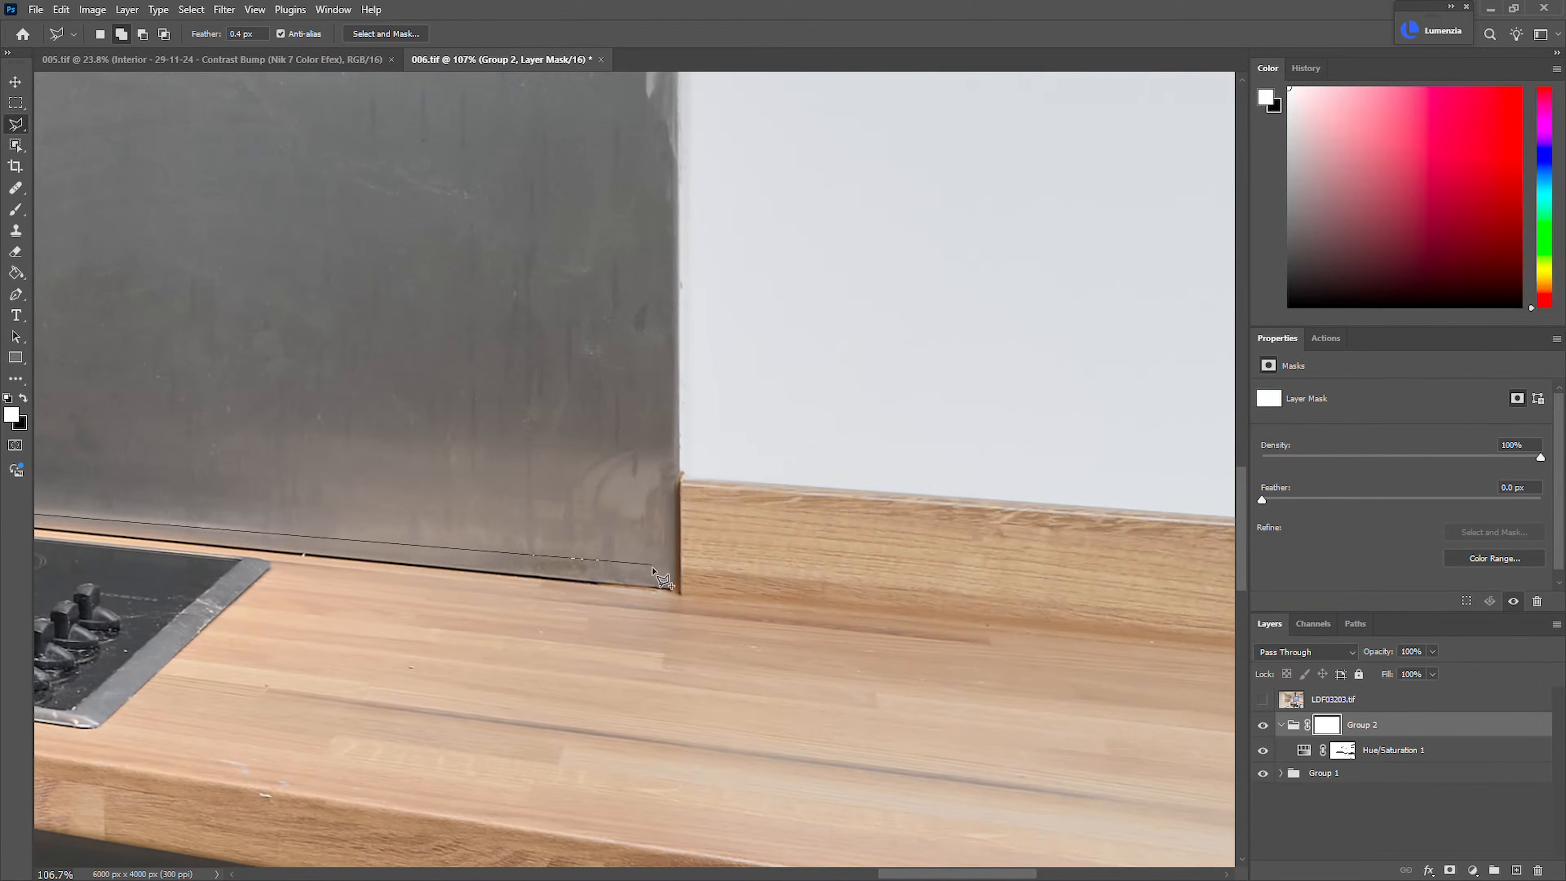
pyautogui.click(678, 591)
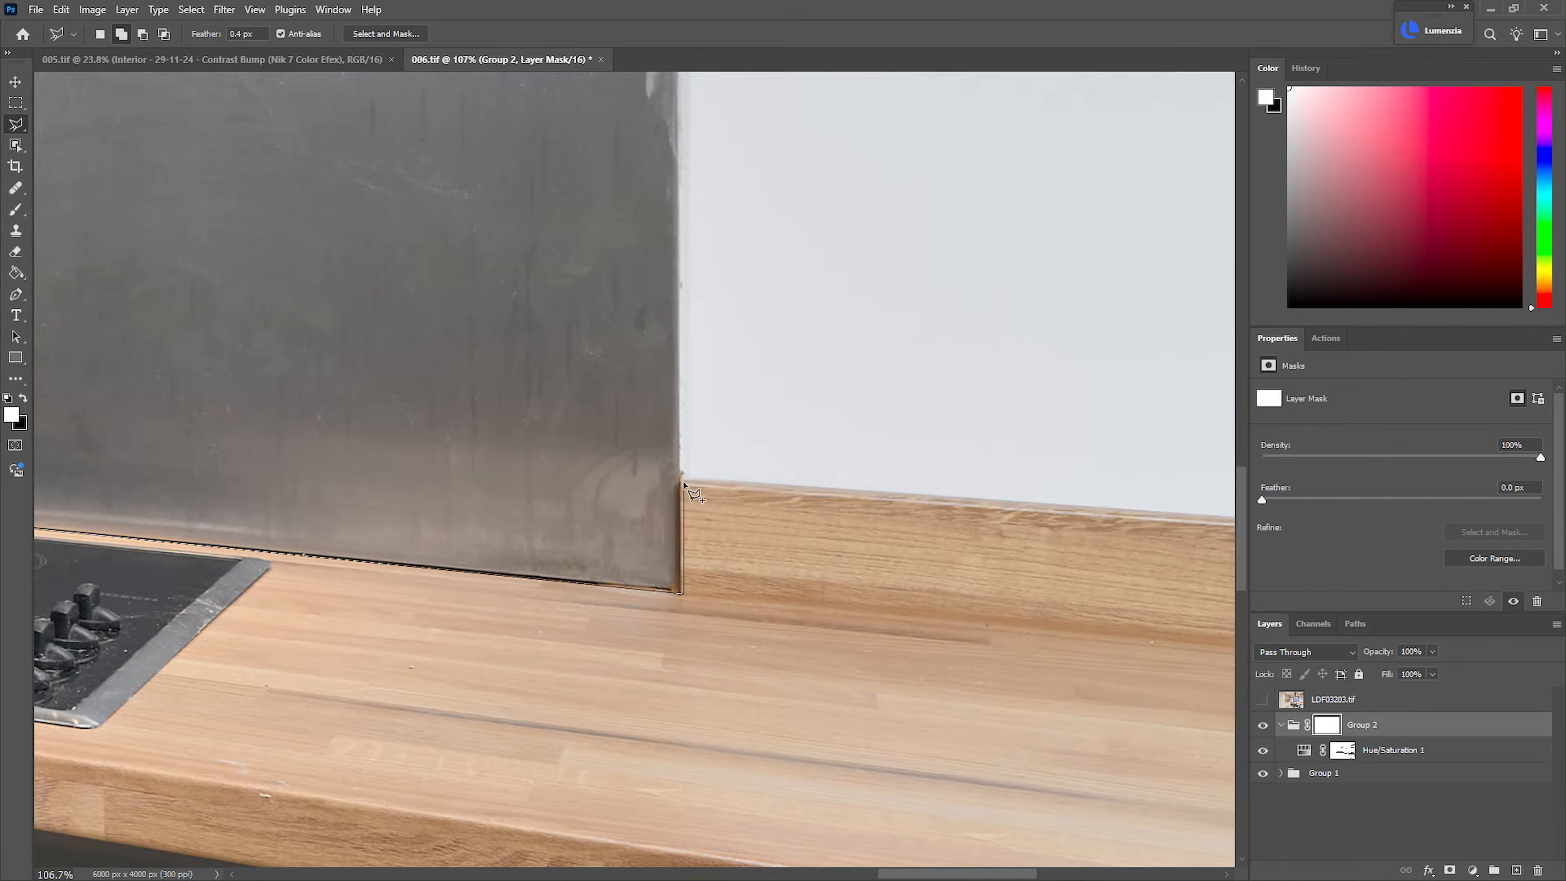
pyautogui.hscroll(8, 695, 484)
# Continue the outline past the photo's edge and back along the worktop's front, closing it at the tall cabinet
pyautogui.click(864, 537)
pyautogui.scroll(-10, 825, 479)
pyautogui.click(803, 527)
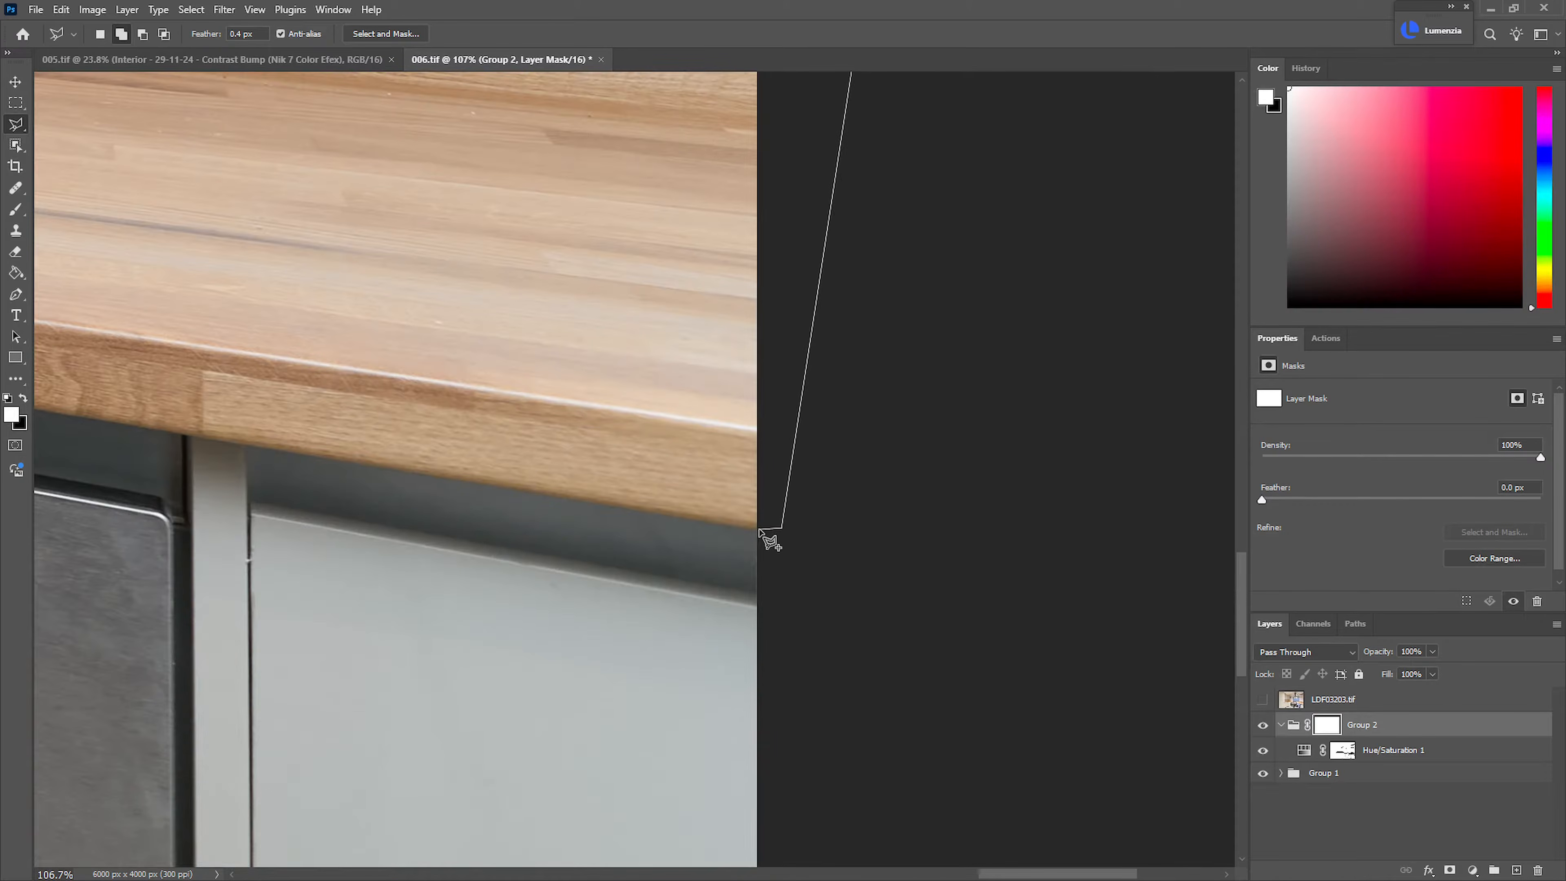
pyautogui.click(778, 528)
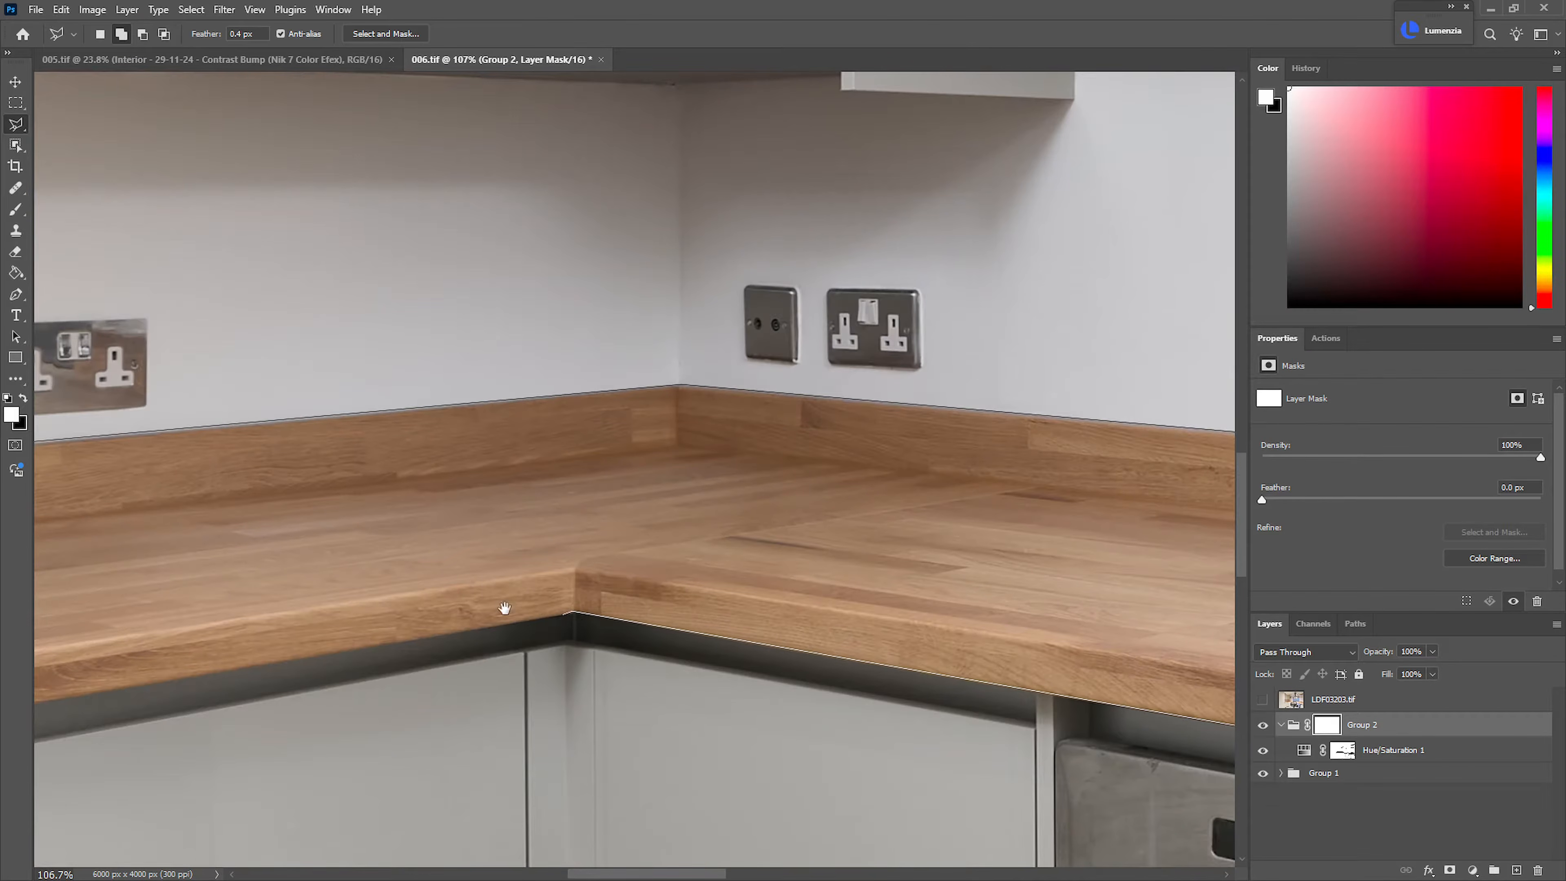
pyautogui.moveTo(518, 609); pyautogui.dragTo(1013, 392)
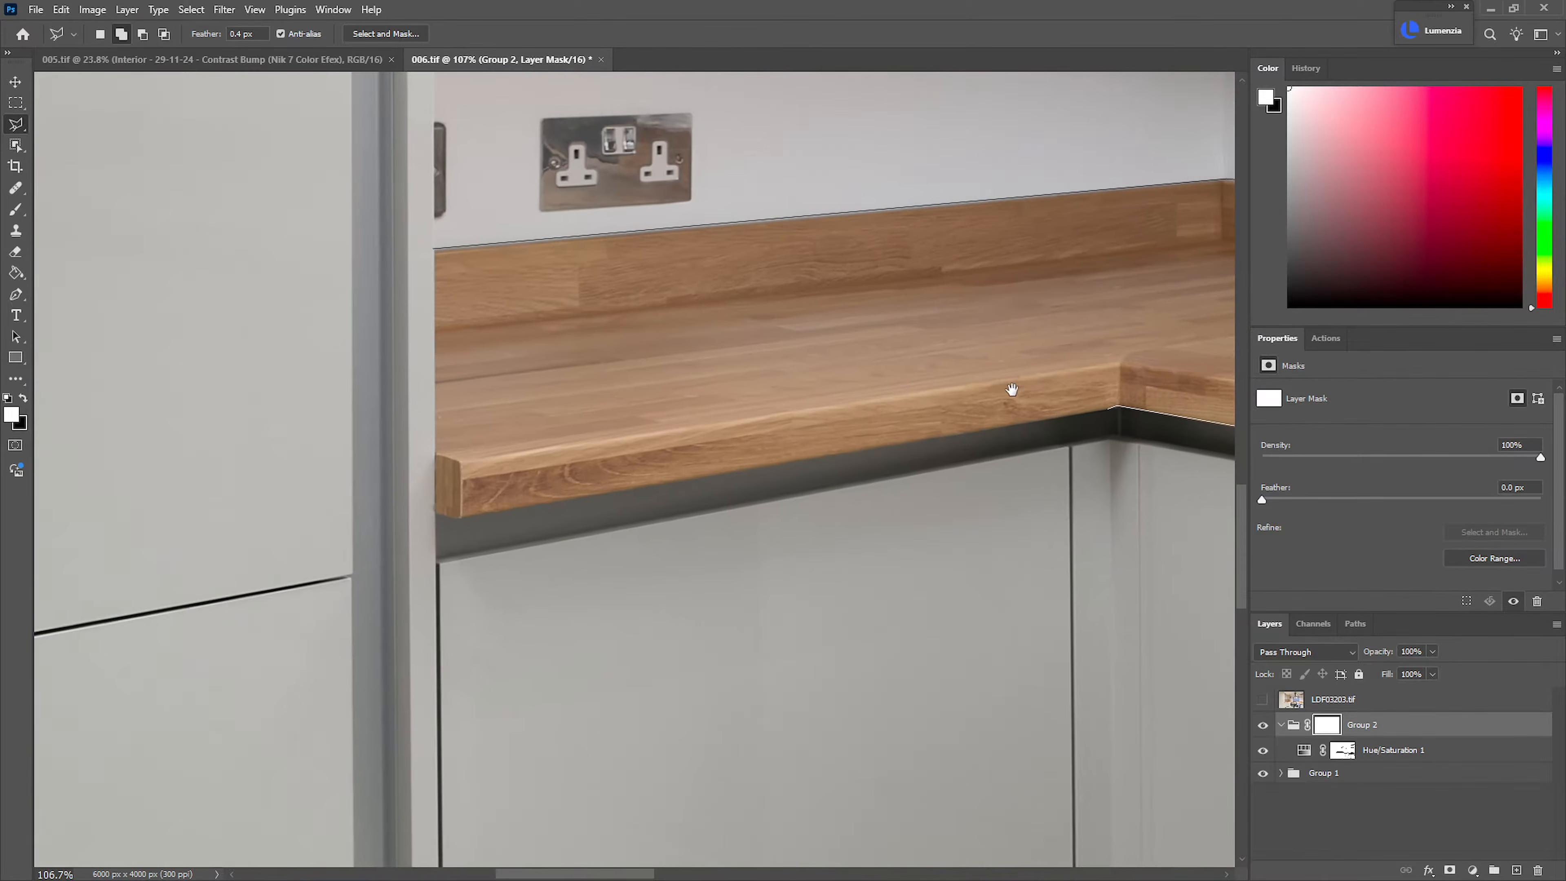
pyautogui.doubleClick(435, 507)
pyautogui.hotkey('ctrl', '0')
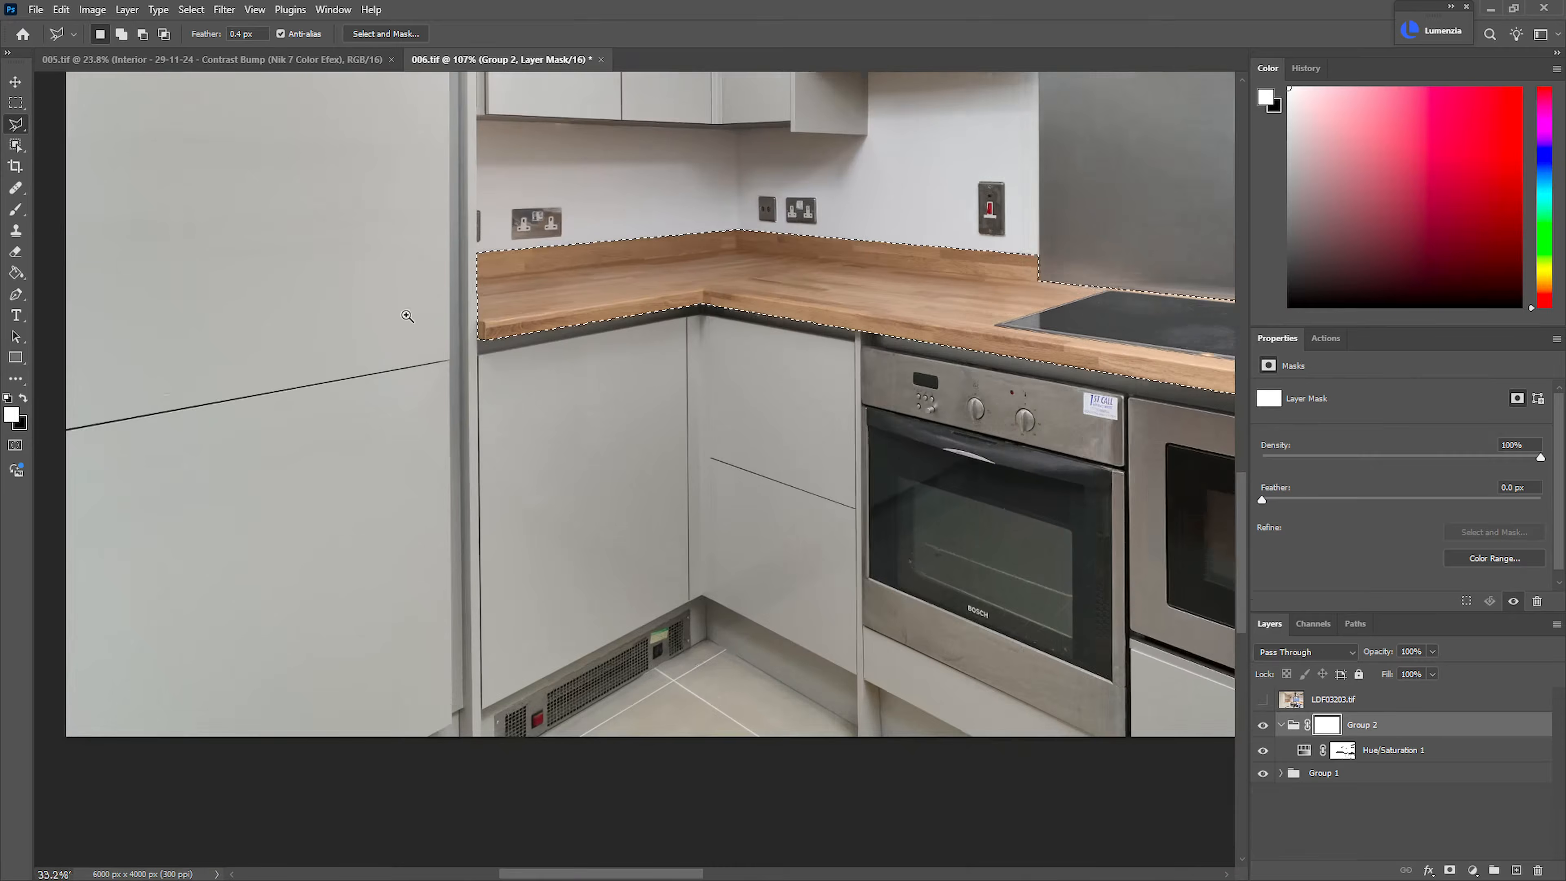
pyautogui.moveTo(630, 648)
pyautogui.mouseDown()
pyautogui.moveTo(615, 660)
pyautogui.moveTo(504, 607)
pyautogui.mouseUp()
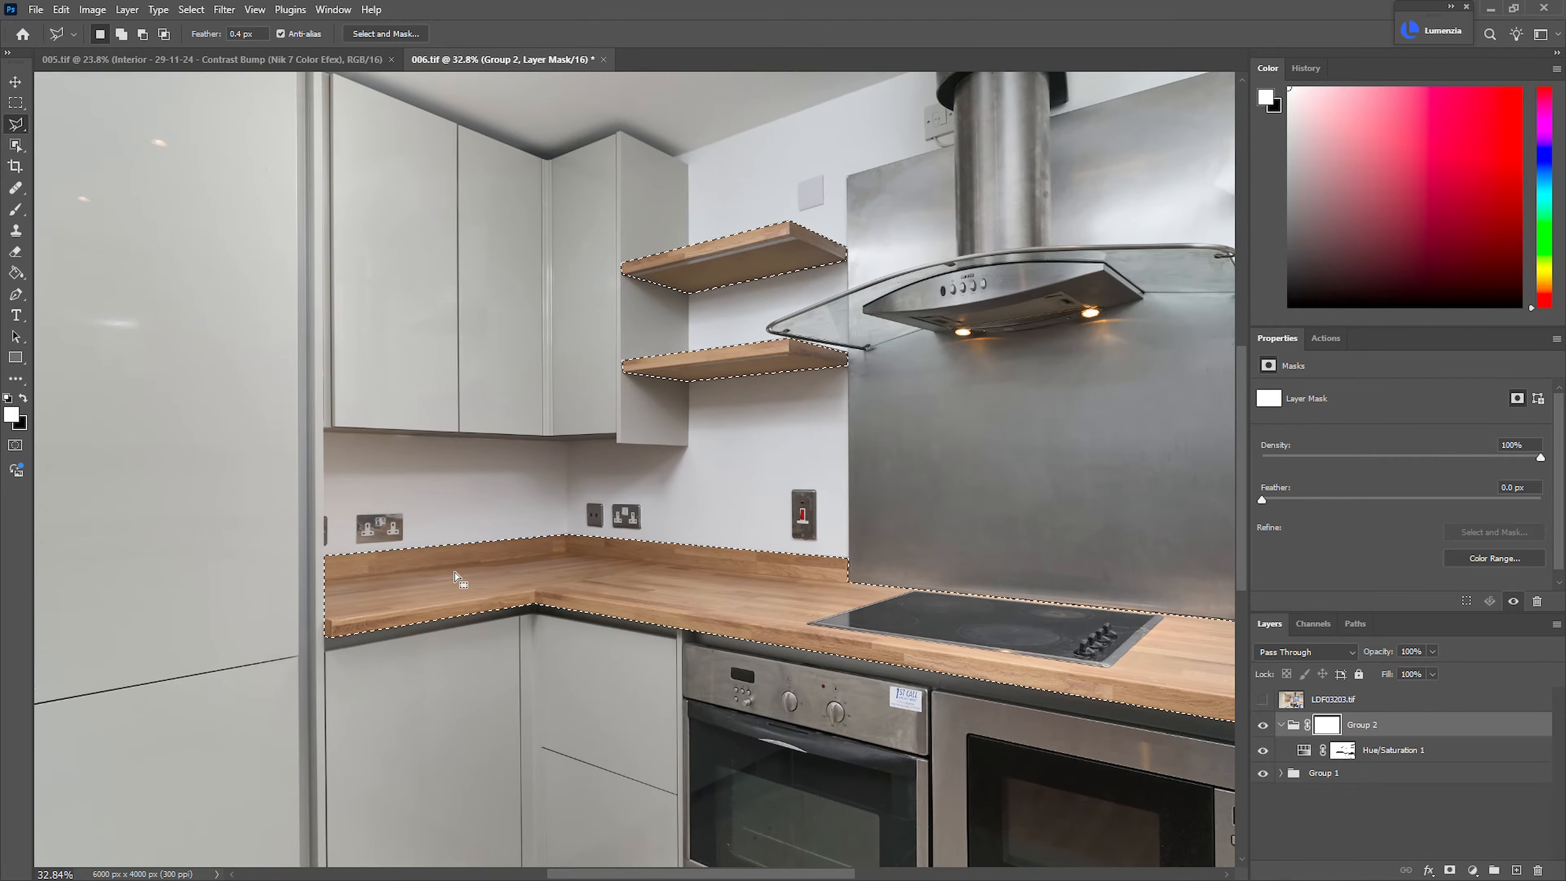
# Fill the selected shelves and worktop with black on the Group 2 mask and deselect
pyautogui.press('g')
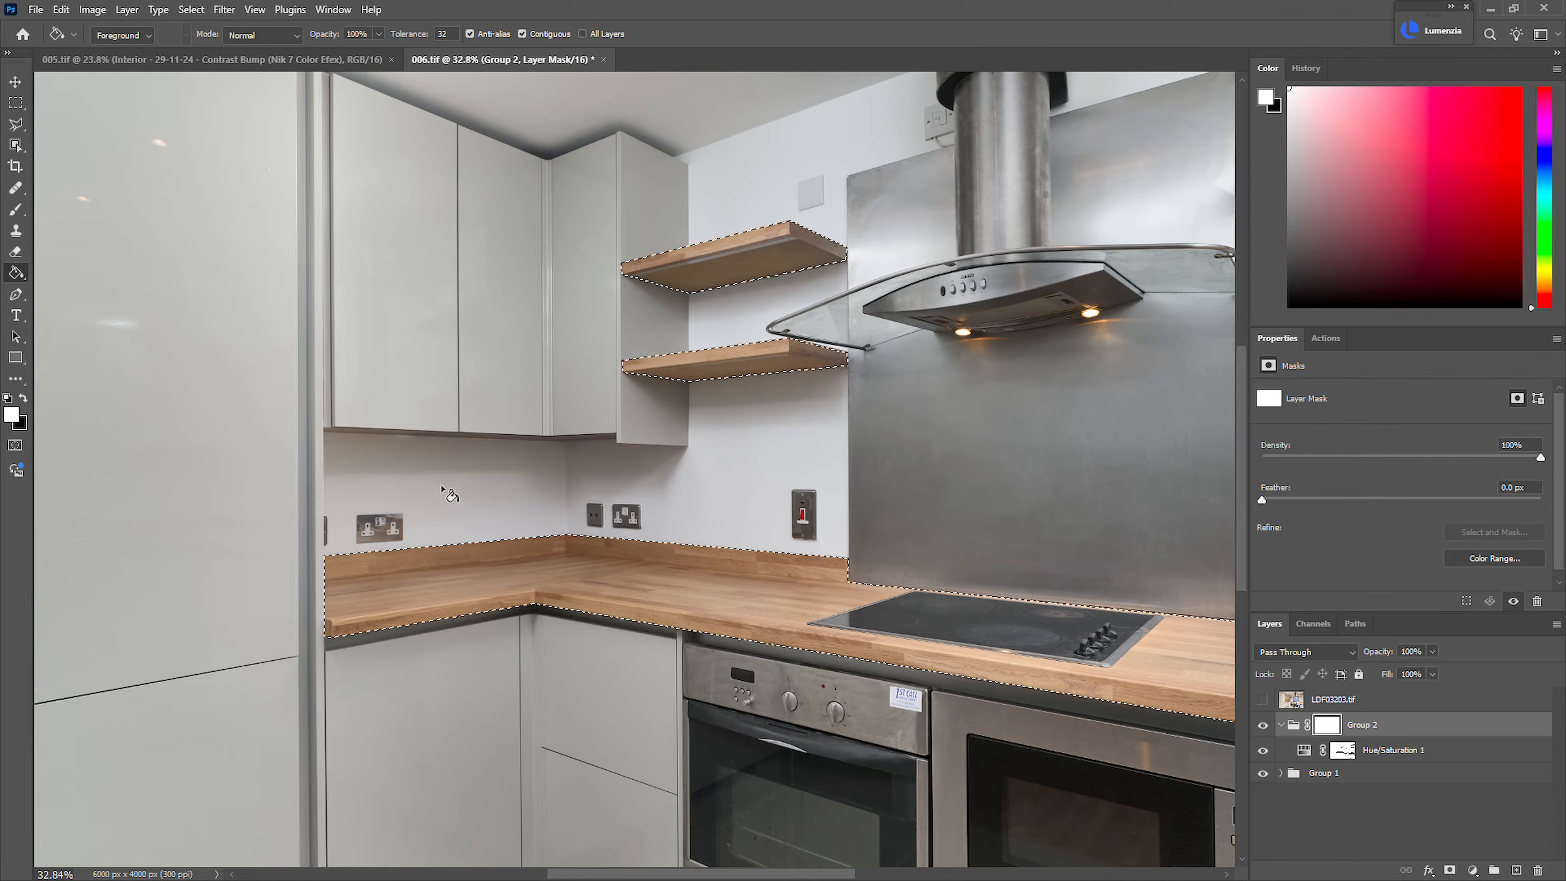
pyautogui.hotkey('ctrl', 'BackSpace')
pyautogui.hotkey('ctrl', 'd')
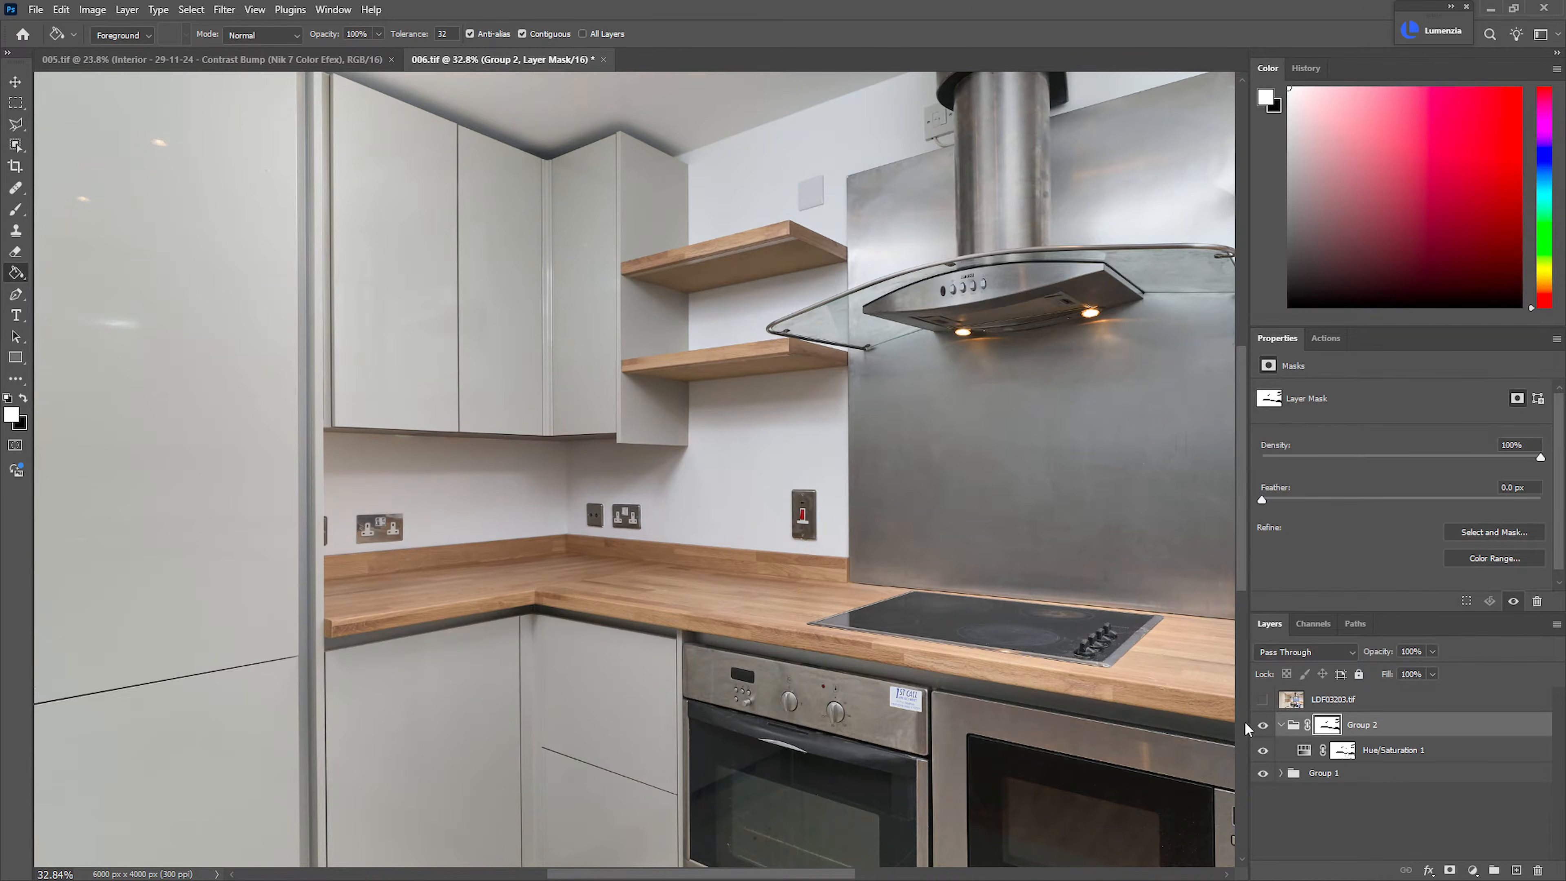
pyautogui.moveTo(931, 512); pyautogui.dragTo(848, 369)
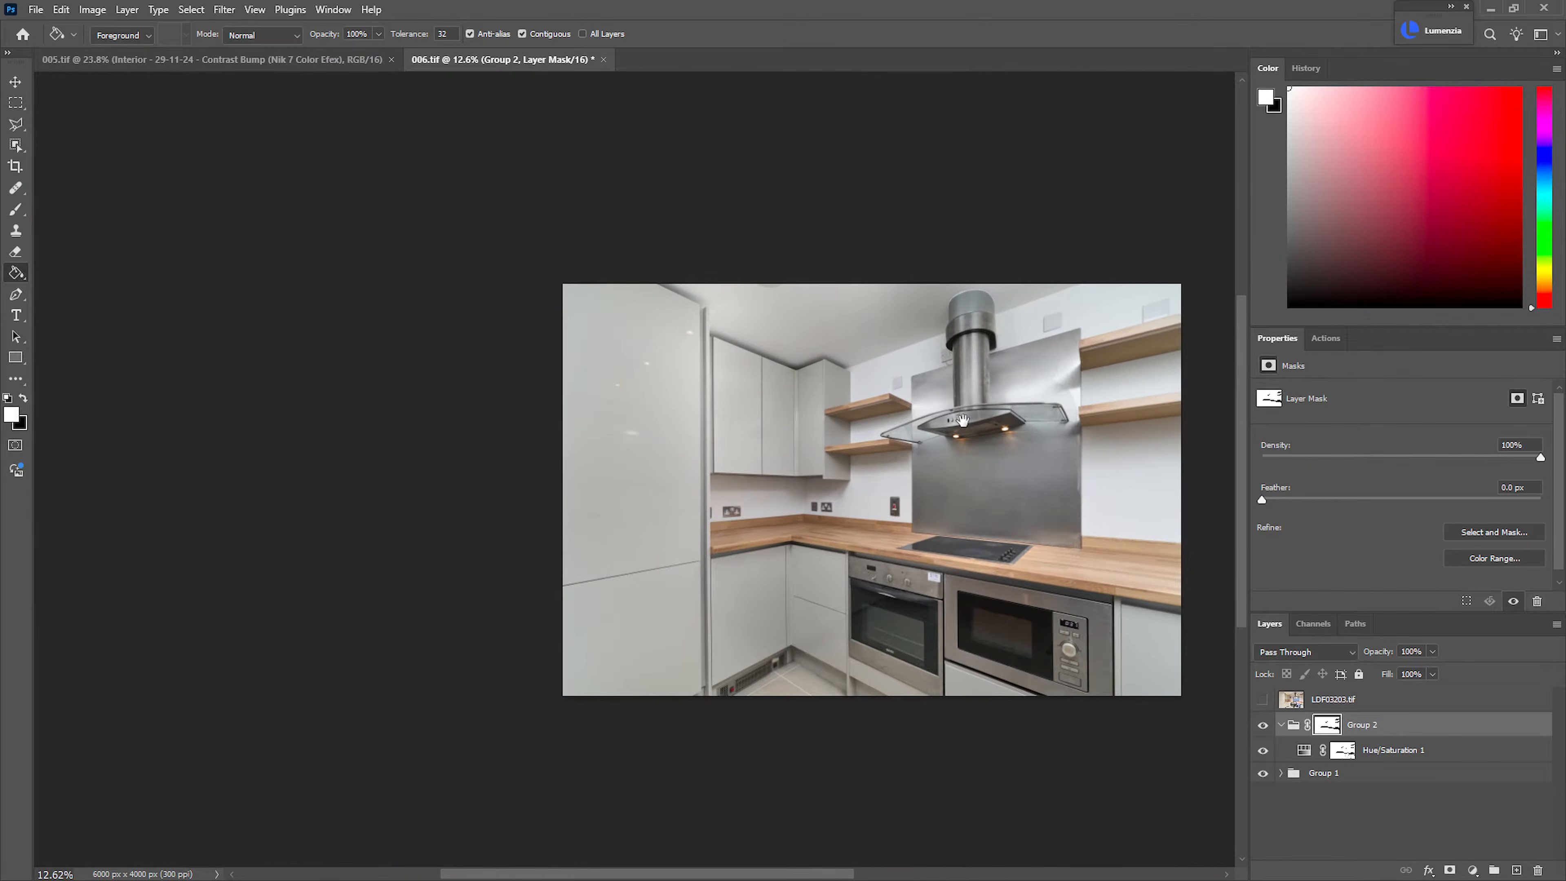
pyautogui.moveTo(962, 422); pyautogui.dragTo(715, 409)
pyautogui.moveTo(650, 484); pyautogui.dragTo(685, 475)
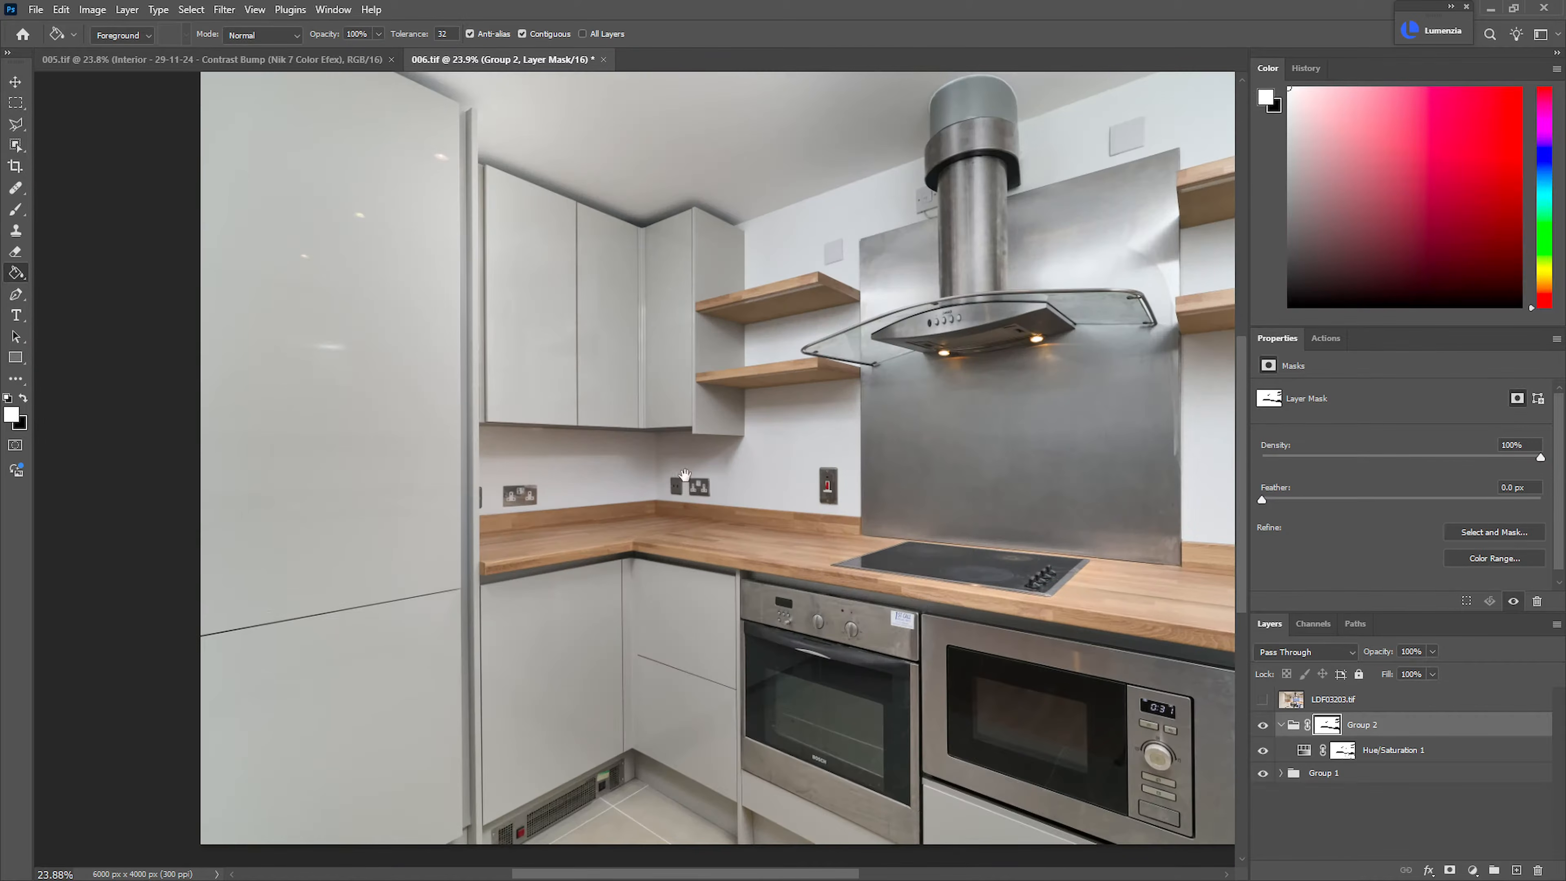
# Collapse Group 2, show the LDF03203.tif layer and add a black layer mask to it
pyautogui.click(1282, 727)
pyautogui.click(1263, 700)
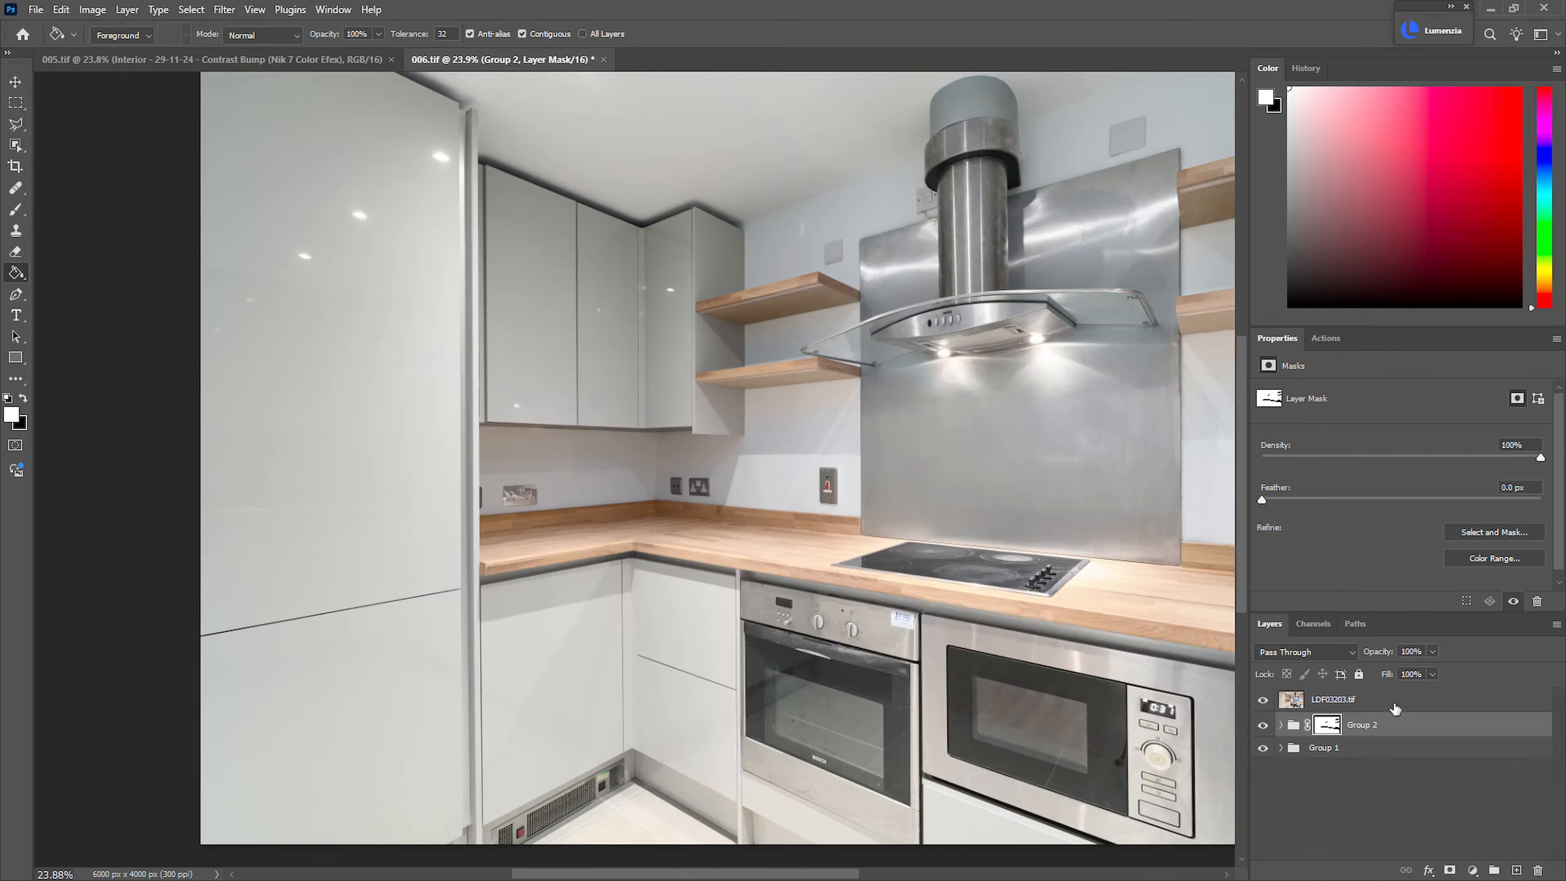
pyautogui.click(1373, 708)
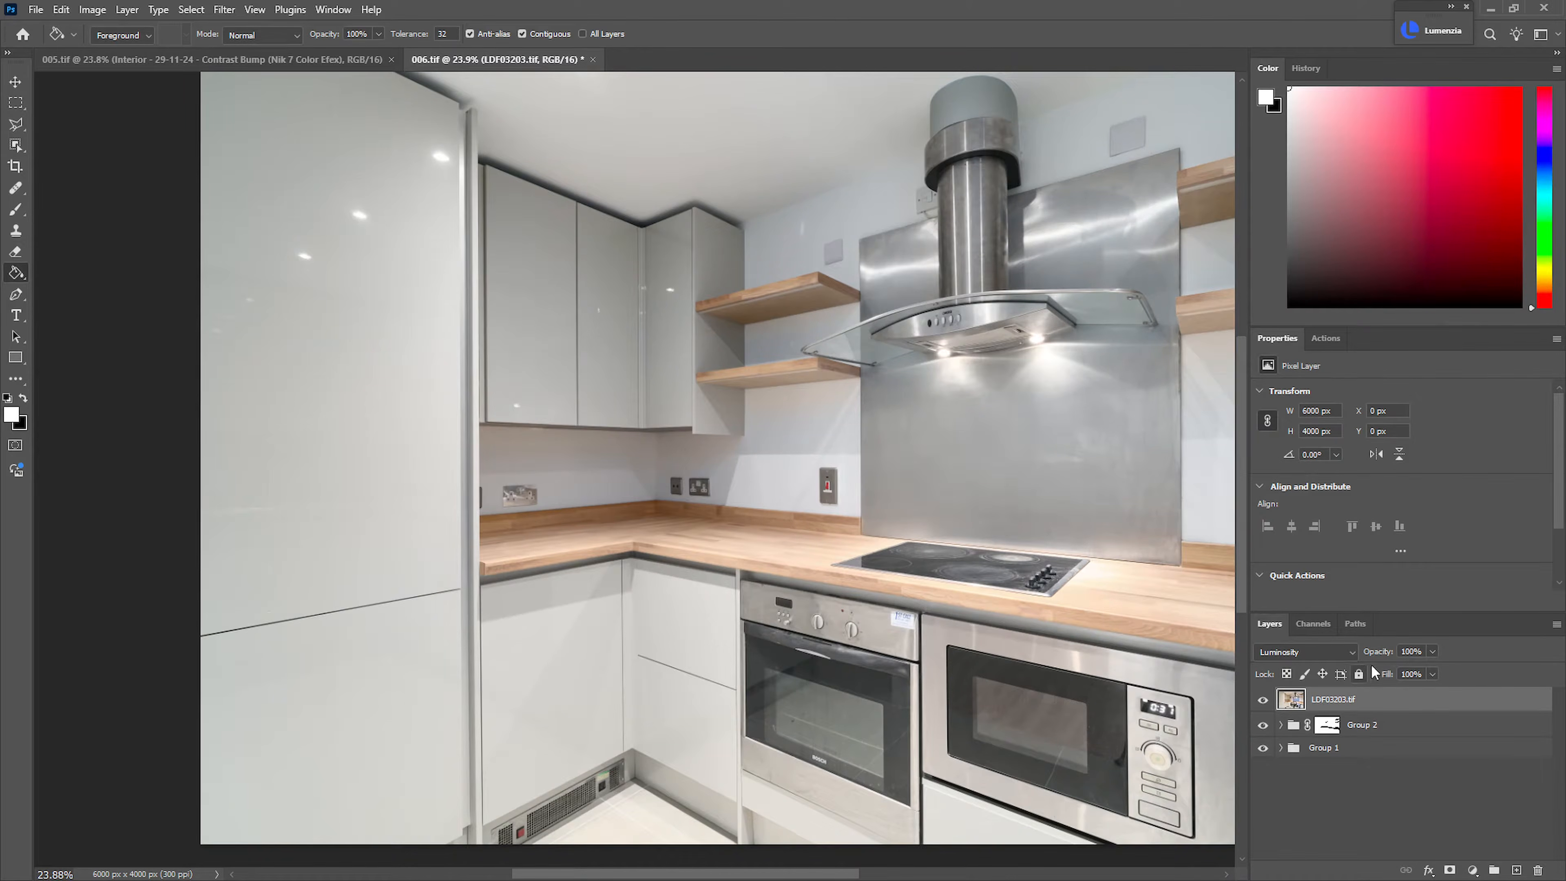
pyautogui.keyDown('alt'); pyautogui.click(1451, 870); pyautogui.keyUp('alt')
pyautogui.press('b')
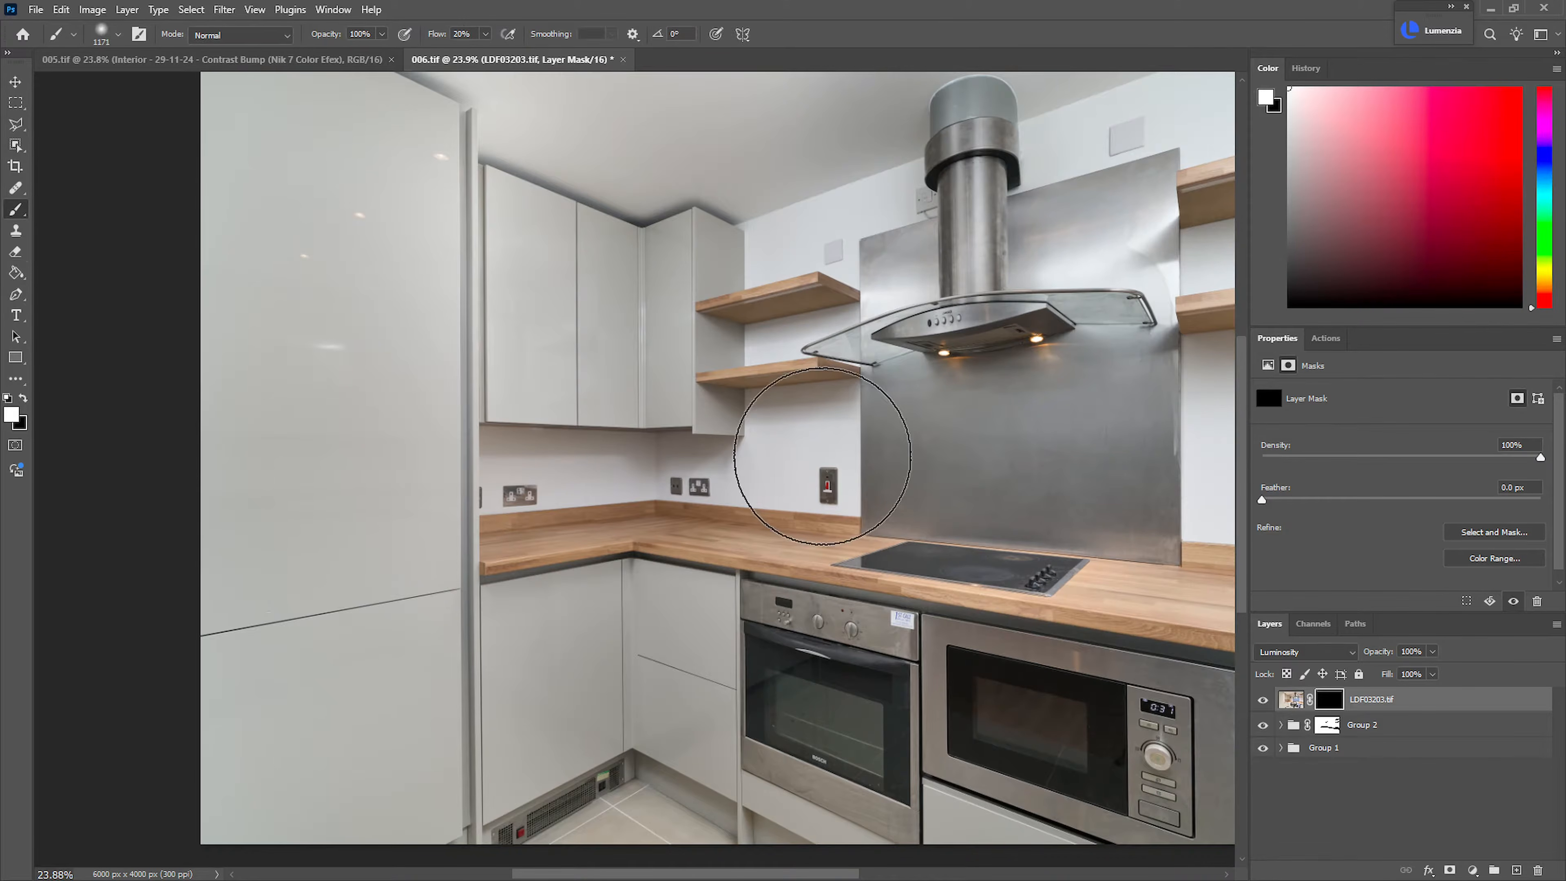
# Paint white on the LDF03203.tif mask with a large soft brush at 20% flow over the cabinets, hood and upper walls
pyautogui.hotkey('ctrl', '-')
pyautogui.moveTo(609, 456); pyautogui.dragTo(486, 458)
pyautogui.moveTo(626, 431); pyautogui.dragTo(676, 426)
pyautogui.press('x')
pyautogui.press('x')
pyautogui.moveTo(252, 245)
pyautogui.mouseDown()
pyautogui.moveTo(290, 245)
pyautogui.moveTo(238, 552)
pyautogui.moveTo(413, 403)
pyautogui.mouseUp()
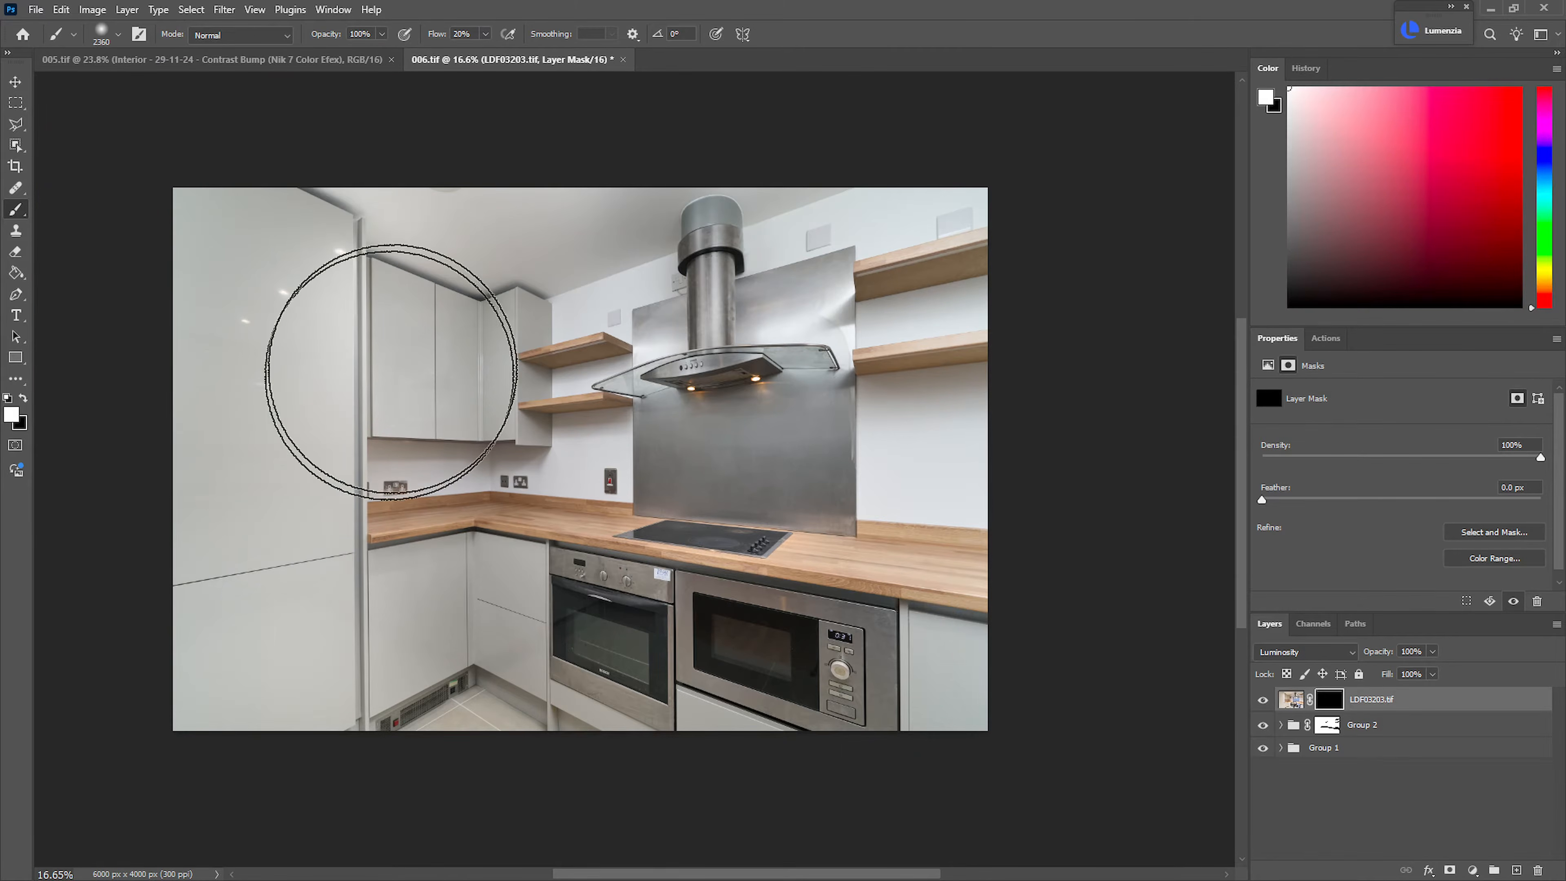
pyautogui.moveTo(656, 225); pyautogui.dragTo(802, 230)
pyautogui.moveTo(702, 328); pyautogui.dragTo(644, 329)
pyautogui.moveTo(458, 401)
pyautogui.mouseDown()
pyautogui.moveTo(815, 336)
pyautogui.moveTo(951, 385)
pyautogui.moveTo(808, 454)
pyautogui.moveTo(629, 392)
pyautogui.moveTo(745, 543)
pyautogui.moveTo(806, 543)
pyautogui.moveTo(529, 512)
pyautogui.moveTo(382, 521)
pyautogui.mouseUp()
# Paint black on the mask around the hob and appliances, and white over the lower corner cabinets
pyautogui.press('x')
pyautogui.moveTo(711, 530)
pyautogui.mouseDown()
pyautogui.moveTo(683, 530)
pyautogui.moveTo(951, 584)
pyautogui.moveTo(841, 596)
pyautogui.moveTo(981, 559)
pyautogui.moveTo(774, 549)
pyautogui.mouseUp()
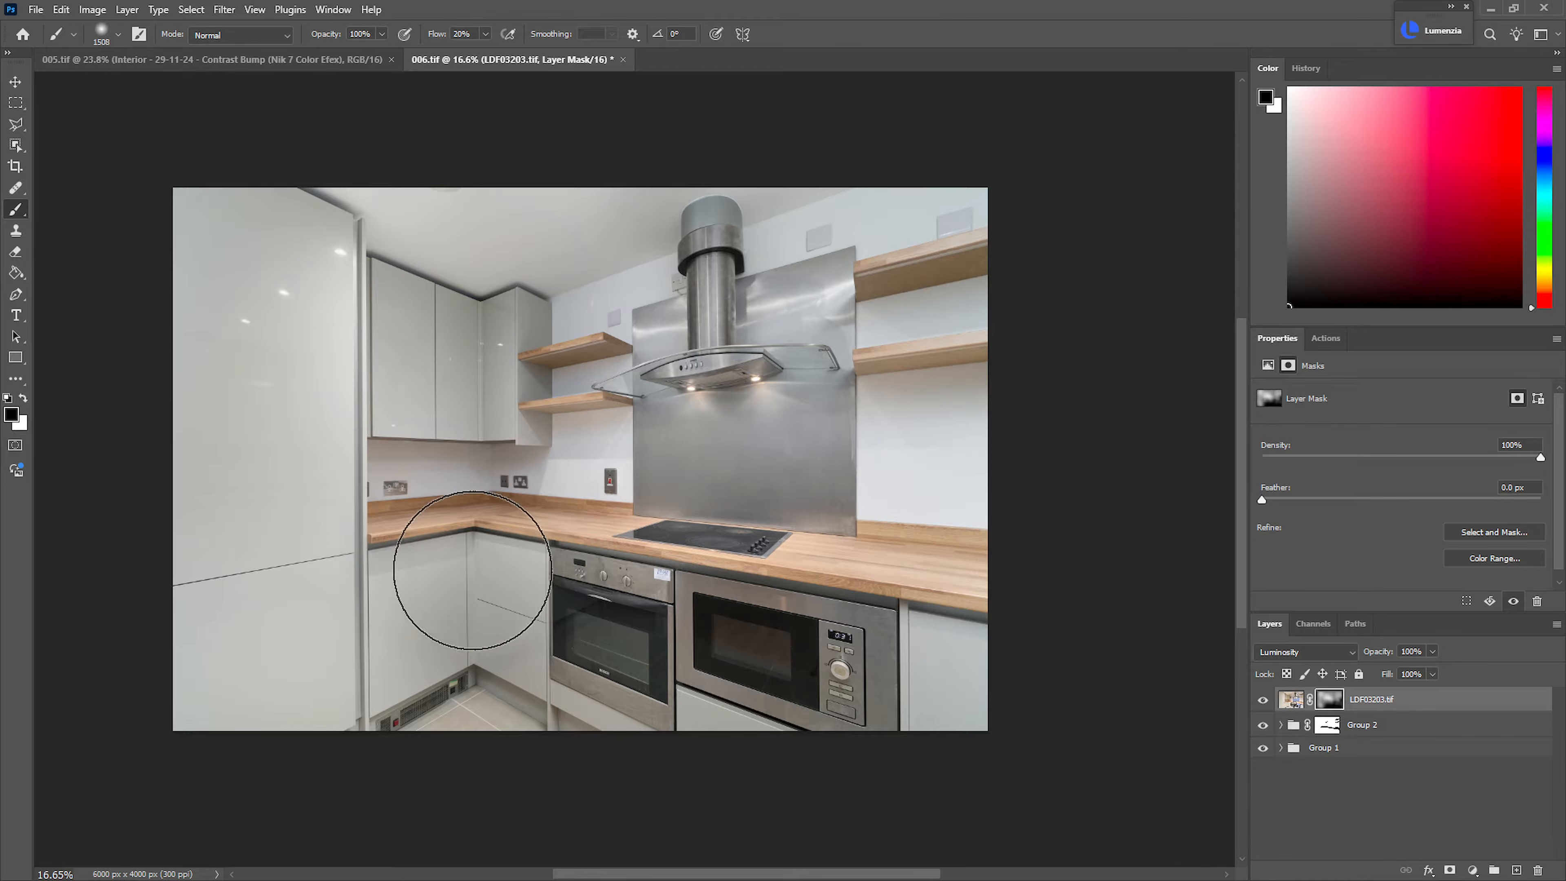
pyautogui.keyDown('alt'); pyautogui.rightClick(474, 602); pyautogui.keyUp('alt')
pyautogui.press('x')
pyautogui.moveTo(471, 599); pyautogui.dragTo(463, 646)
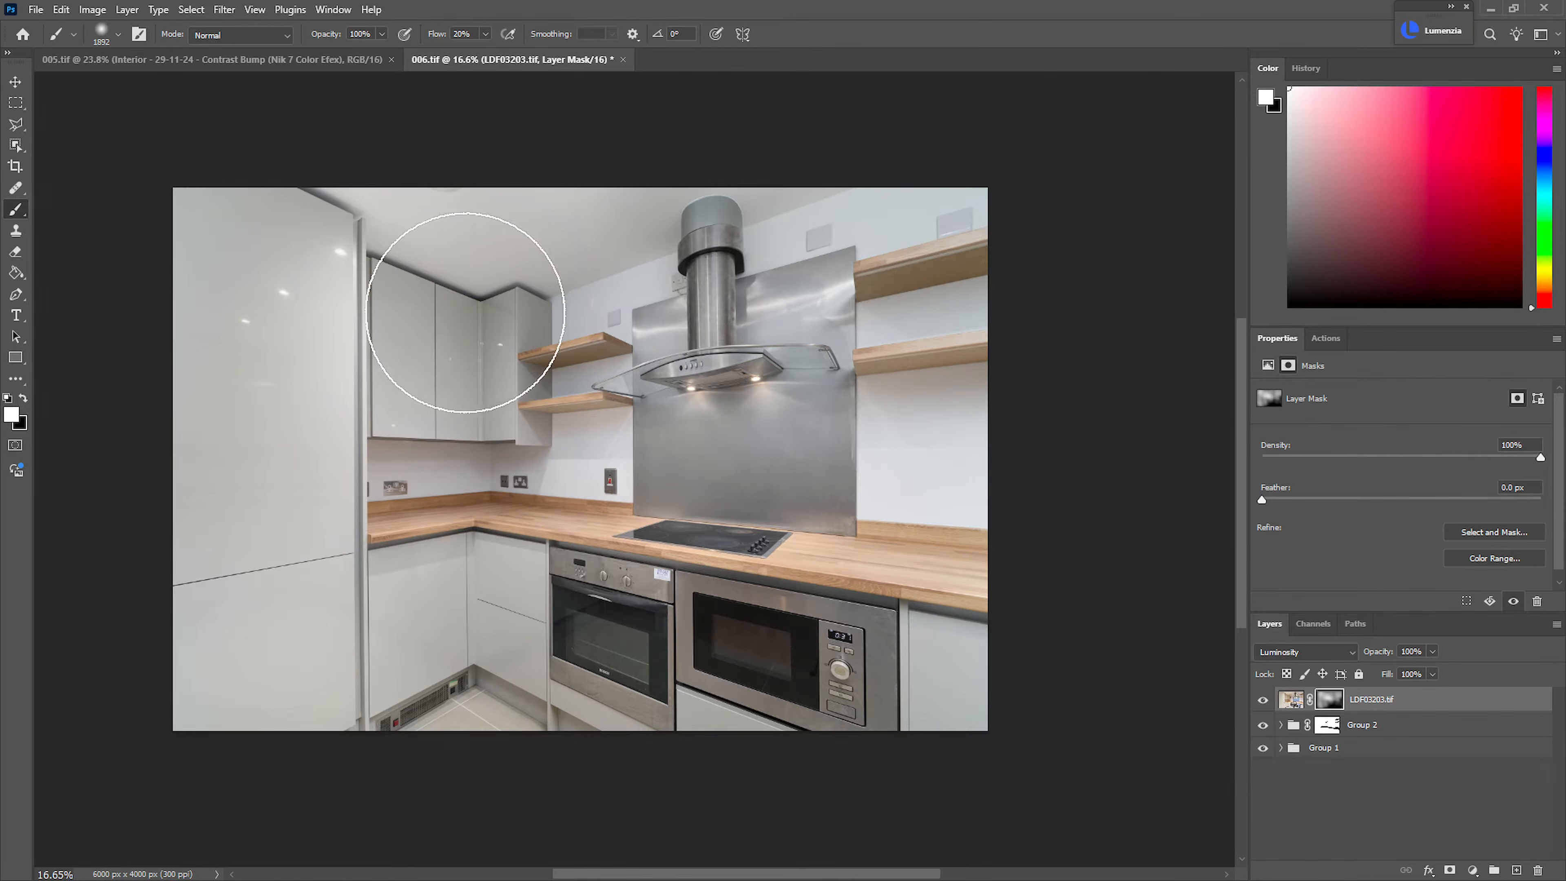
# Compare the photo with and without the LDF03203.tif layer
pyautogui.click(1264, 702)
pyautogui.click(1264, 702)
pyautogui.moveTo(828, 571); pyautogui.dragTo(1086, 564)
pyautogui.click(1264, 701)
pyautogui.click(1264, 700)
pyautogui.click(1264, 702)
pyautogui.click(1263, 702)
pyautogui.moveTo(950, 556)
pyautogui.mouseDown()
pyautogui.moveTo(864, 562)
pyautogui.moveTo(901, 556)
pyautogui.mouseUp()
pyautogui.moveTo(871, 482); pyautogui.dragTo(921, 495)
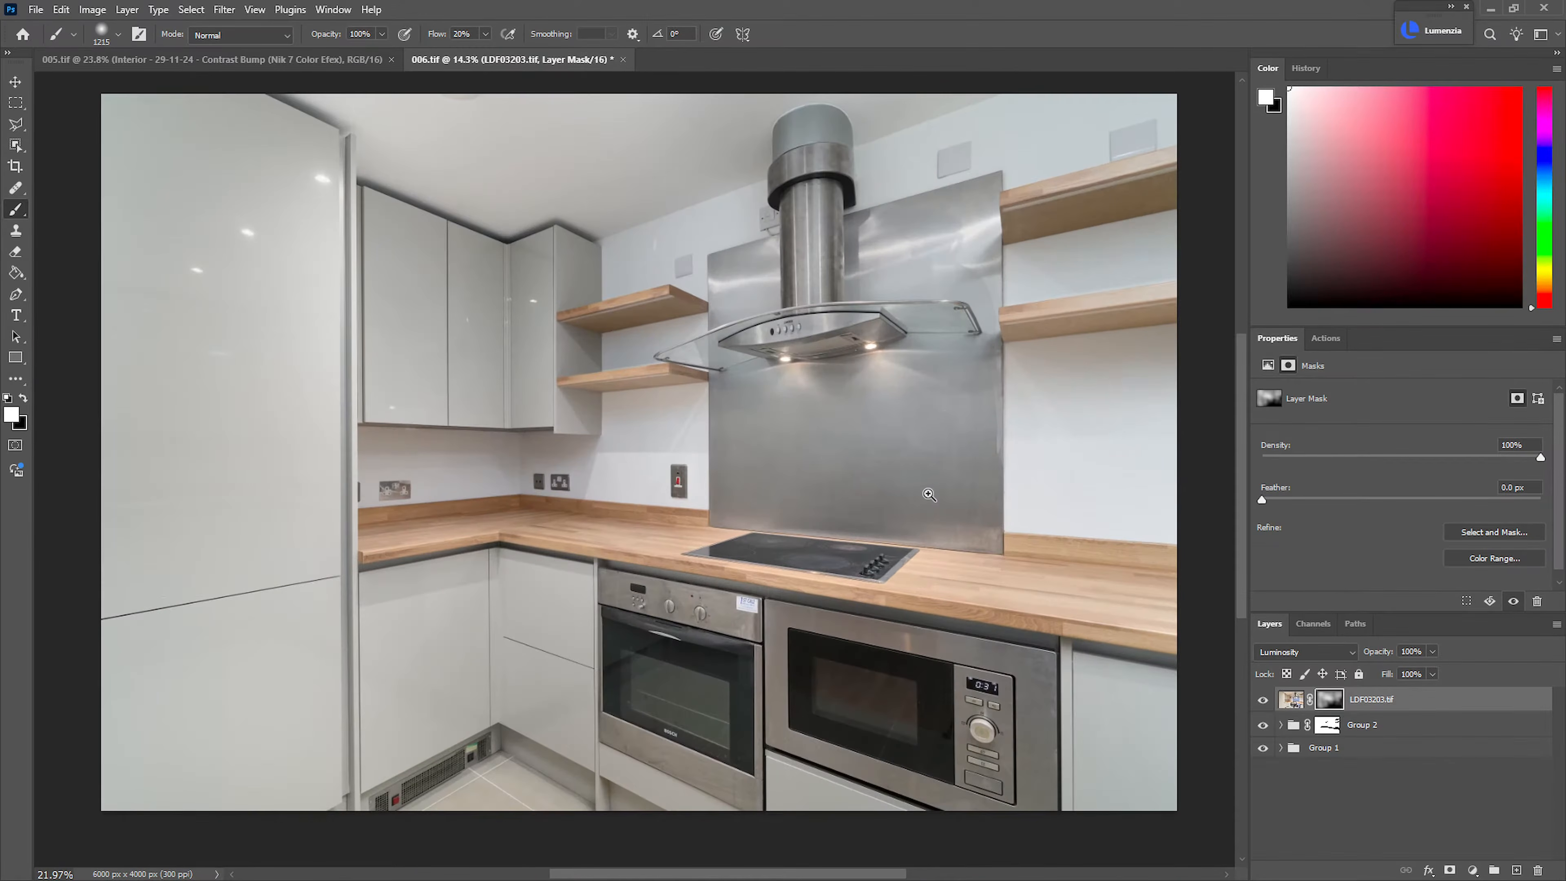
# Add a Curves adjustment clipped to LDF03203.tif, pulling down the shadows and placing a second point in the upper midtones
pyautogui.hotkey('ctrl', 'm')
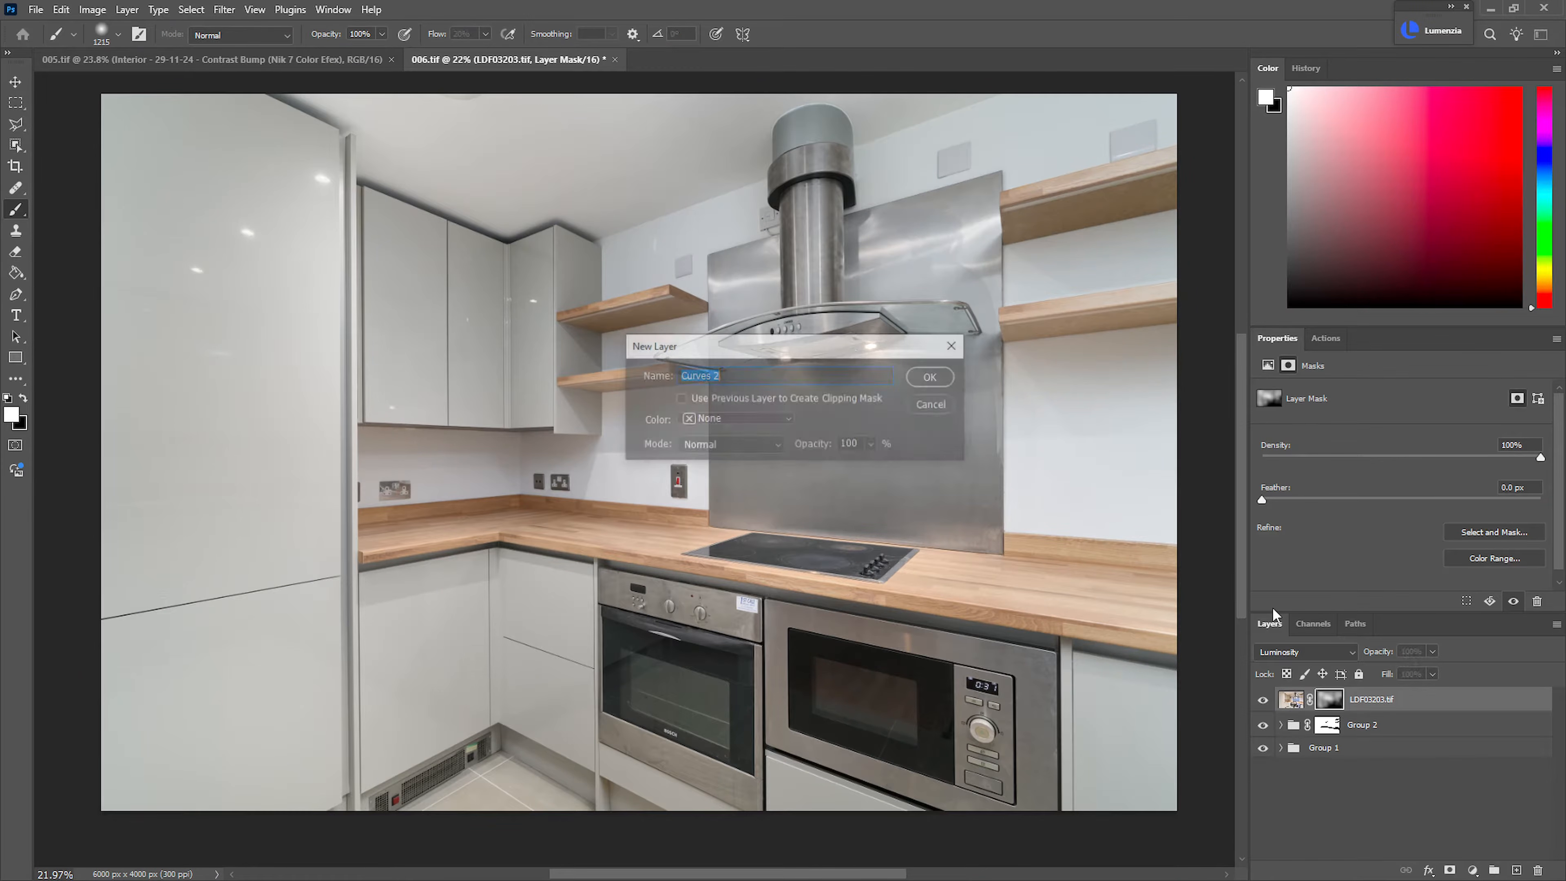
pyautogui.press('Return')
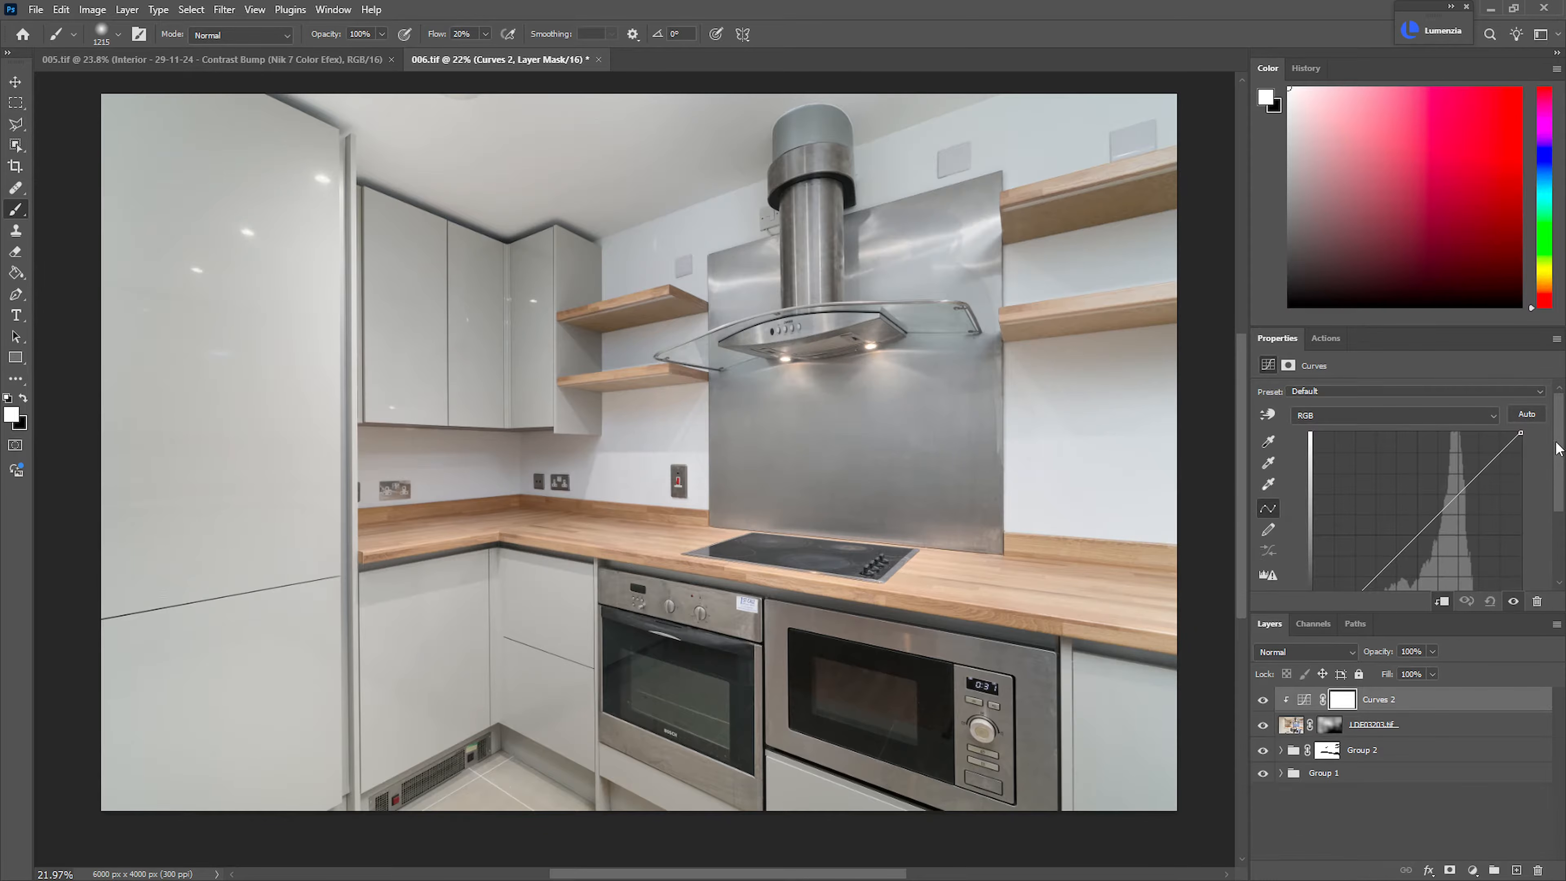
pyautogui.scroll(-2, 1442, 485)
pyautogui.moveTo(1377, 521); pyautogui.dragTo(1367, 541)
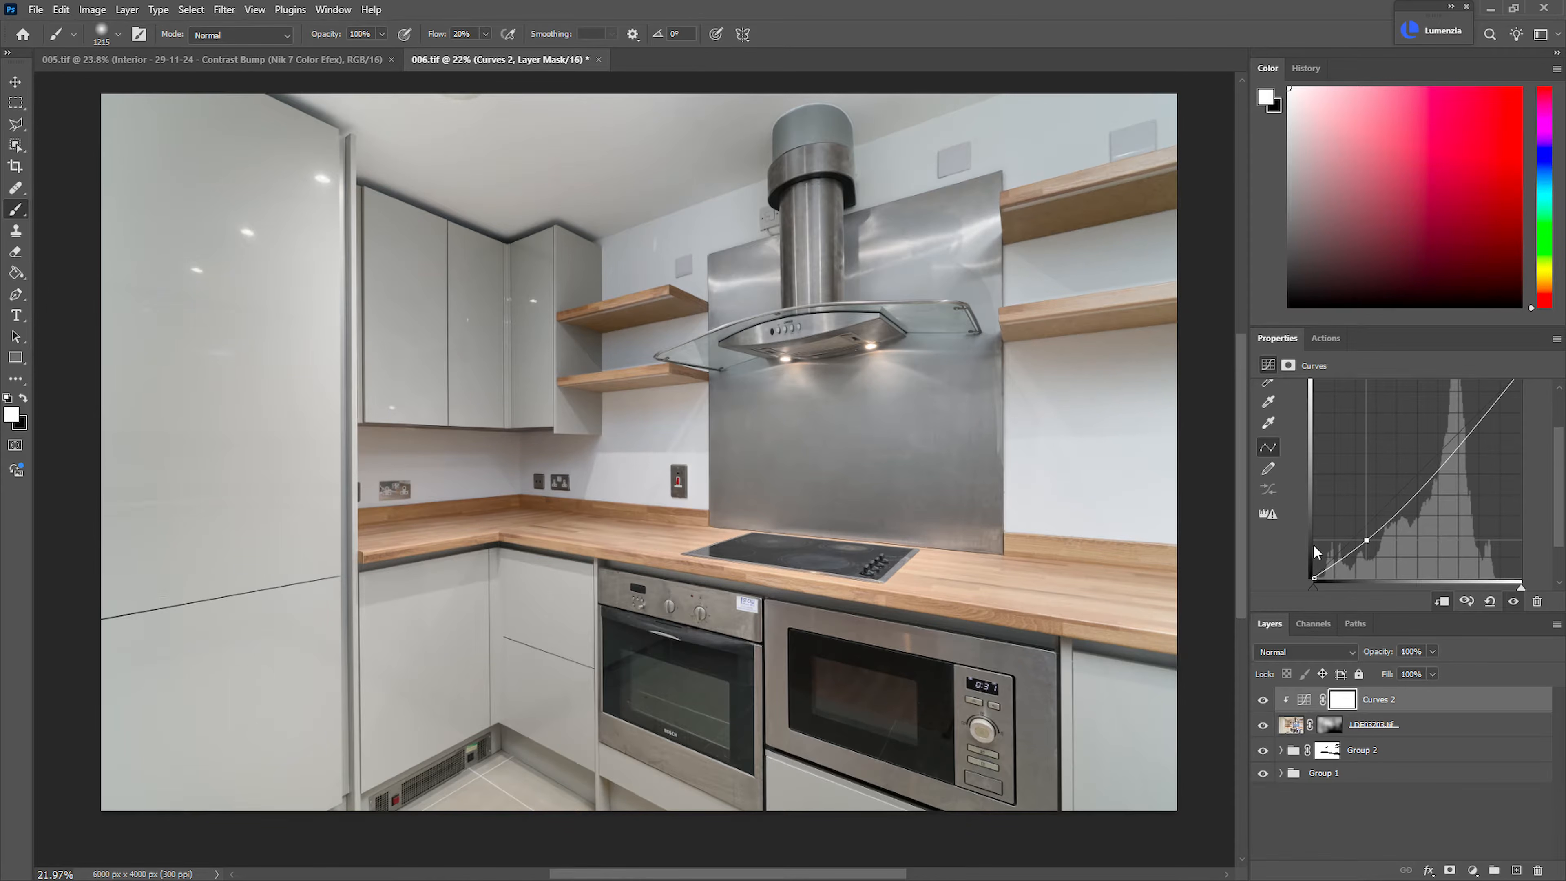
pyautogui.moveTo(1364, 539); pyautogui.dragTo(1364, 544)
pyautogui.scroll(1, 1557, 458)
pyautogui.moveTo(1450, 477); pyautogui.dragTo(1450, 481)
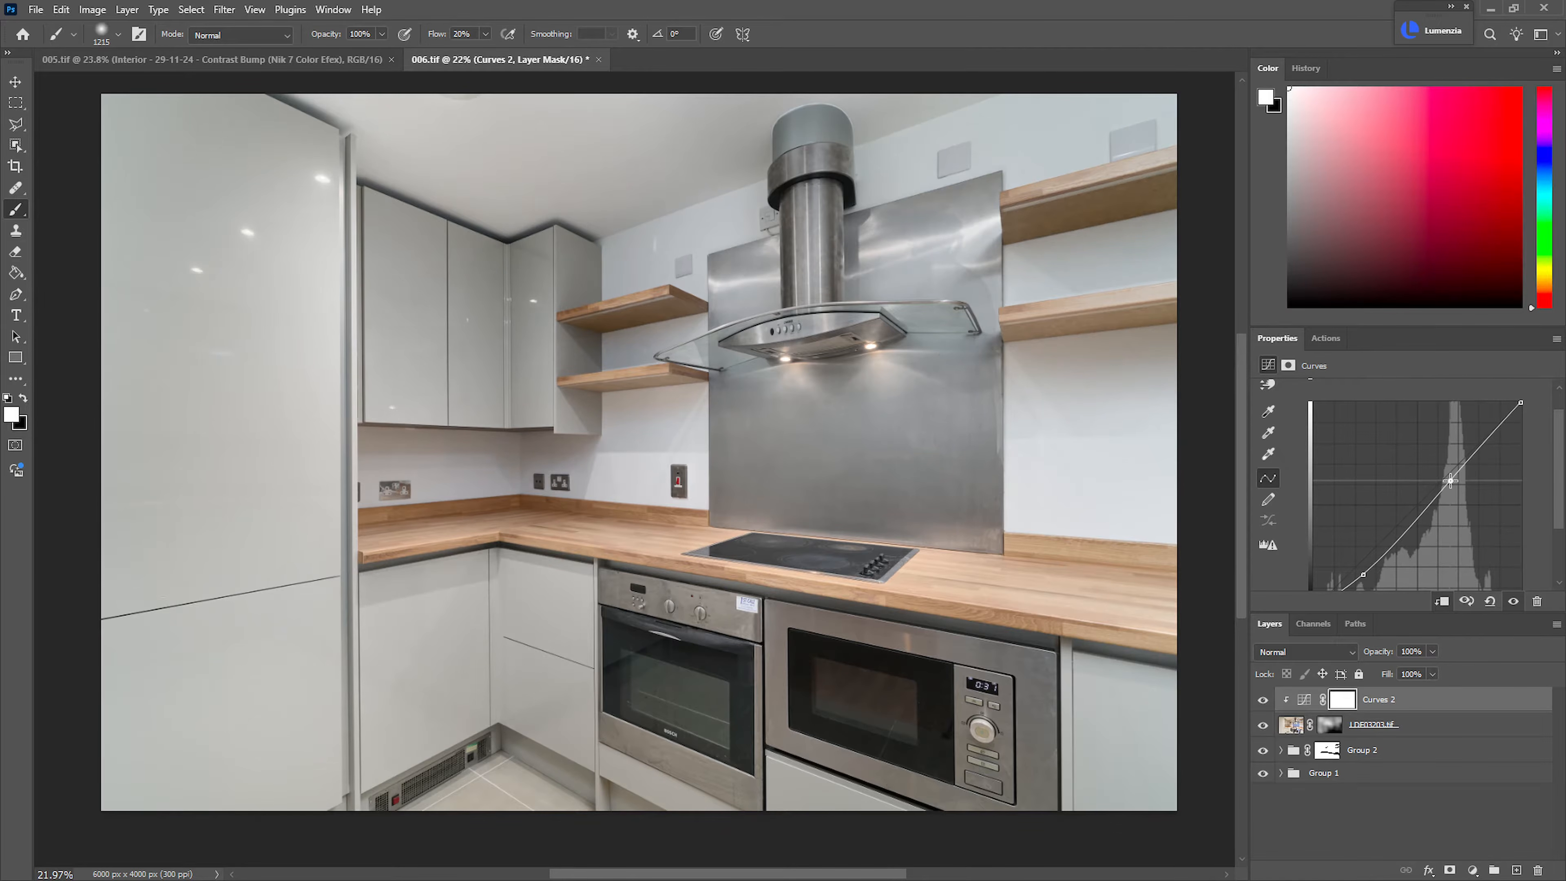
pyautogui.moveTo(864, 537); pyautogui.dragTo(828, 553)
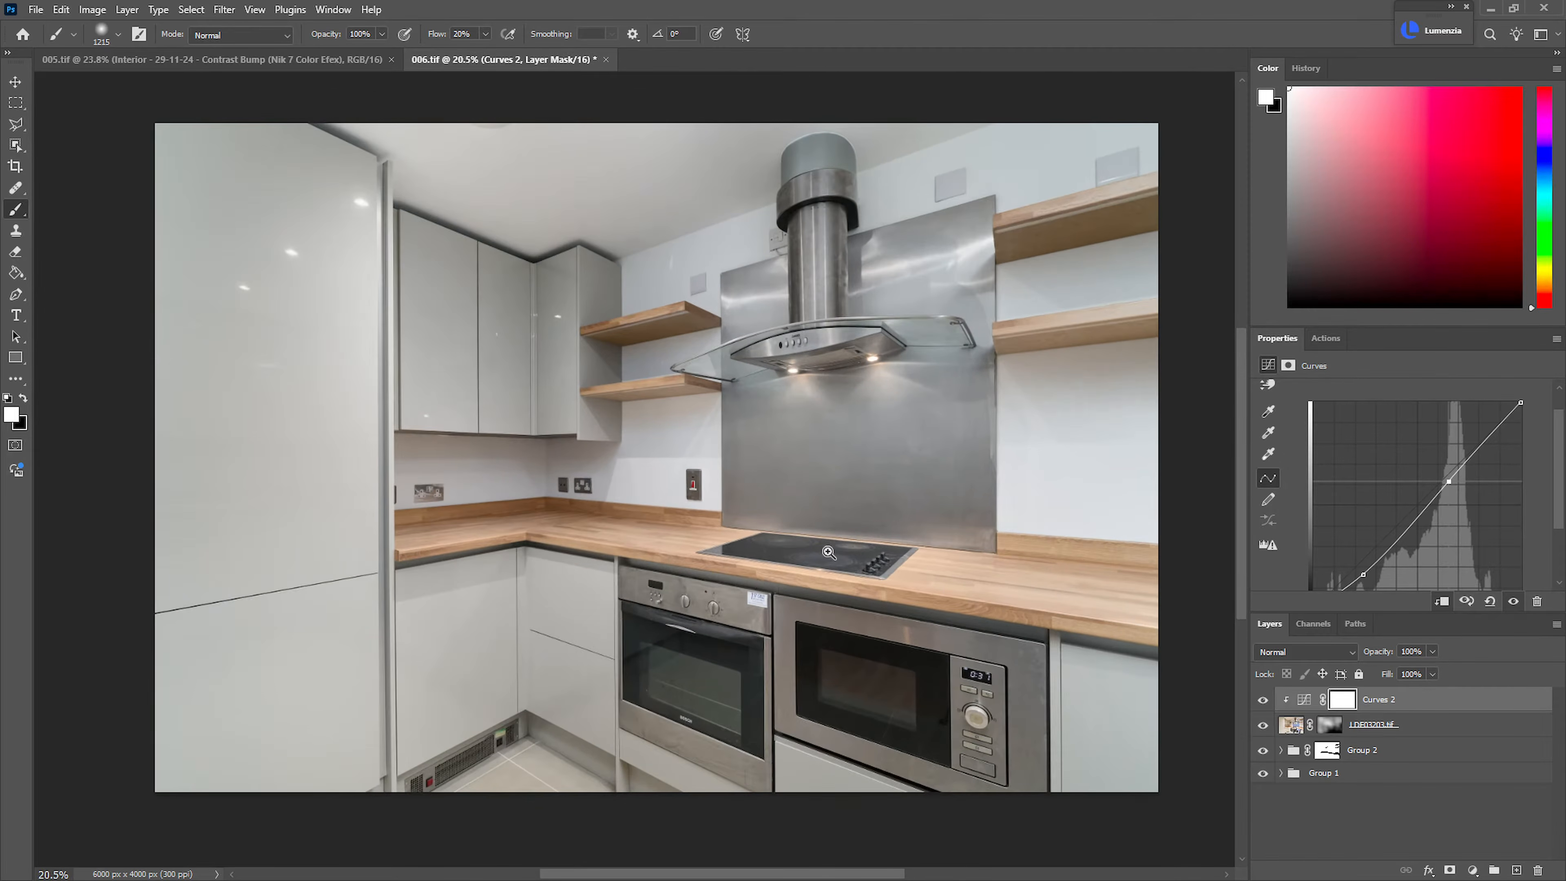
# Create a new layer above the Curves adjustment and name it Fixes
pyautogui.click(1516, 870)
pyautogui.doubleClick(1320, 702)
pyautogui.write('Fixes')
pyautogui.press('Return')
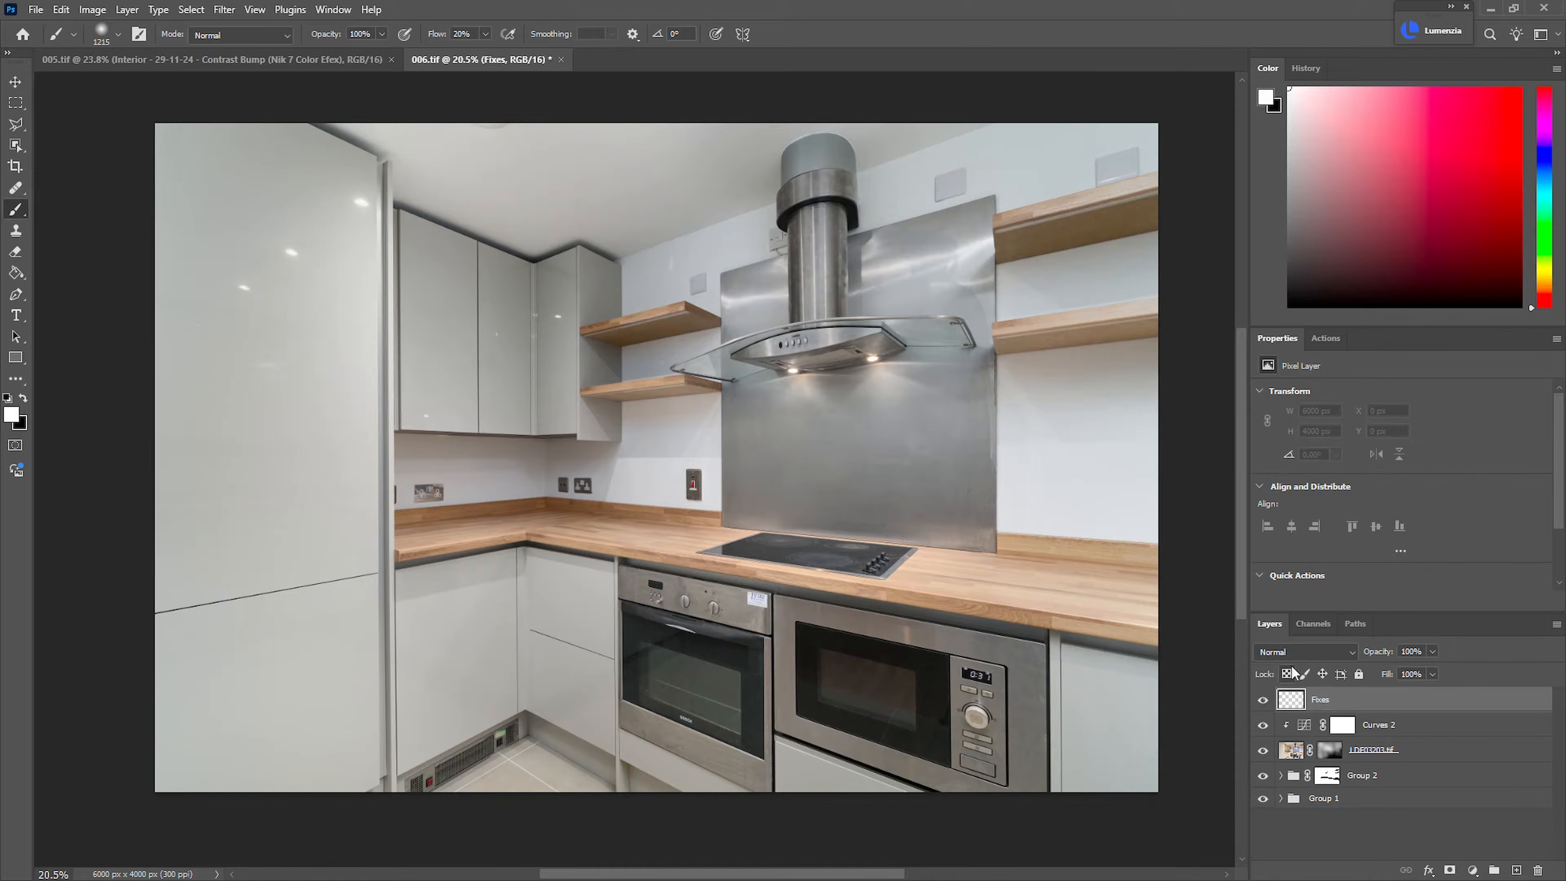
# Heal the bright light reflections on the tall cabinet and wall cabinet doors with the Healing Brush on the Fixes layer
pyautogui.press('j')
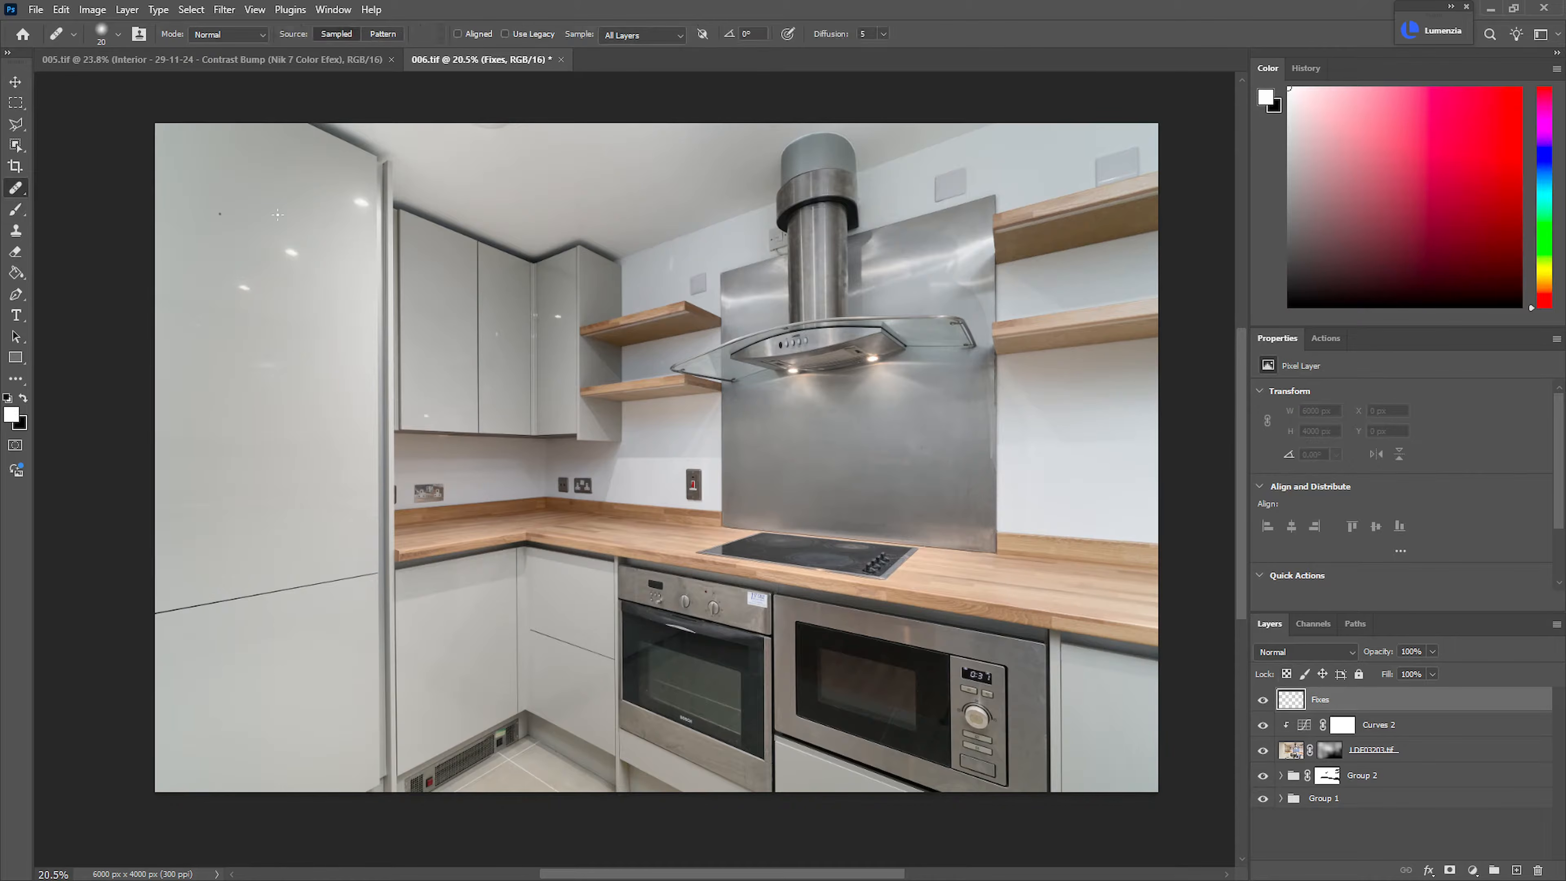
pyautogui.moveTo(234, 237)
pyautogui.mouseDown()
pyautogui.moveTo(353, 252)
pyautogui.moveTo(535, 207)
pyautogui.mouseUp()
pyautogui.keyDown('alt'); pyautogui.click(469, 193); pyautogui.keyUp('alt')
pyautogui.moveTo(501, 344); pyautogui.dragTo(534, 352)
pyautogui.keyDown('alt'); pyautogui.click(406, 325); pyautogui.keyUp('alt')
pyautogui.moveTo(341, 441); pyautogui.dragTo(378, 461)
pyautogui.moveTo(294, 512)
pyautogui.mouseDown()
pyautogui.moveTo(267, 530)
pyautogui.moveTo(288, 516)
pyautogui.mouseUp()
pyautogui.keyDown('alt'); pyautogui.click(409, 599); pyautogui.keyUp('alt')
pyautogui.moveTo(554, 567); pyautogui.dragTo(540, 556)
pyautogui.keyDown('alt'); pyautogui.click(493, 225); pyautogui.keyUp('alt')
pyautogui.moveTo(648, 230); pyautogui.dragTo(666, 258)
pyautogui.moveTo(683, 384); pyautogui.dragTo(600, 623)
pyautogui.keyDown('alt'); pyautogui.click(522, 408); pyautogui.keyUp('alt')
pyautogui.moveTo(718, 319)
pyautogui.mouseDown()
pyautogui.moveTo(758, 324)
pyautogui.moveTo(748, 361)
pyautogui.mouseUp()
pyautogui.moveTo(733, 426); pyautogui.dragTo(704, 448)
pyautogui.moveTo(673, 566); pyautogui.dragTo(680, 328)
pyautogui.keyDown('alt'); pyautogui.click(558, 241); pyautogui.keyUp('alt')
pyautogui.moveTo(548, 415); pyautogui.dragTo(227, 340)
pyautogui.keyDown('alt'); pyautogui.click(551, 265); pyautogui.keyUp('alt')
pyautogui.moveTo(616, 455); pyautogui.dragTo(526, 480)
pyautogui.moveTo(723, 496); pyautogui.dragTo(778, 515)
pyautogui.moveTo(618, 410)
pyautogui.mouseDown()
pyautogui.moveTo(573, 413)
pyautogui.moveTo(575, 398)
pyautogui.mouseUp()
pyautogui.moveTo(584, 497)
pyautogui.mouseDown()
pyautogui.moveTo(632, 506)
pyautogui.moveTo(596, 503)
pyautogui.mouseUp()
pyautogui.keyDown('alt'); pyautogui.click(846, 356); pyautogui.keyUp('alt')
pyautogui.moveTo(818, 245); pyautogui.dragTo(832, 278)
pyautogui.moveTo(1004, 257); pyautogui.dragTo(931, 412)
pyautogui.moveTo(932, 412); pyautogui.dragTo(954, 430)
pyautogui.keyDown('alt'); pyautogui.click(947, 425); pyautogui.keyUp('alt')
pyautogui.moveTo(934, 333)
pyautogui.mouseDown()
pyautogui.moveTo(937, 350)
pyautogui.moveTo(954, 335)
pyautogui.mouseUp()
pyautogui.moveTo(936, 397); pyautogui.dragTo(729, 460)
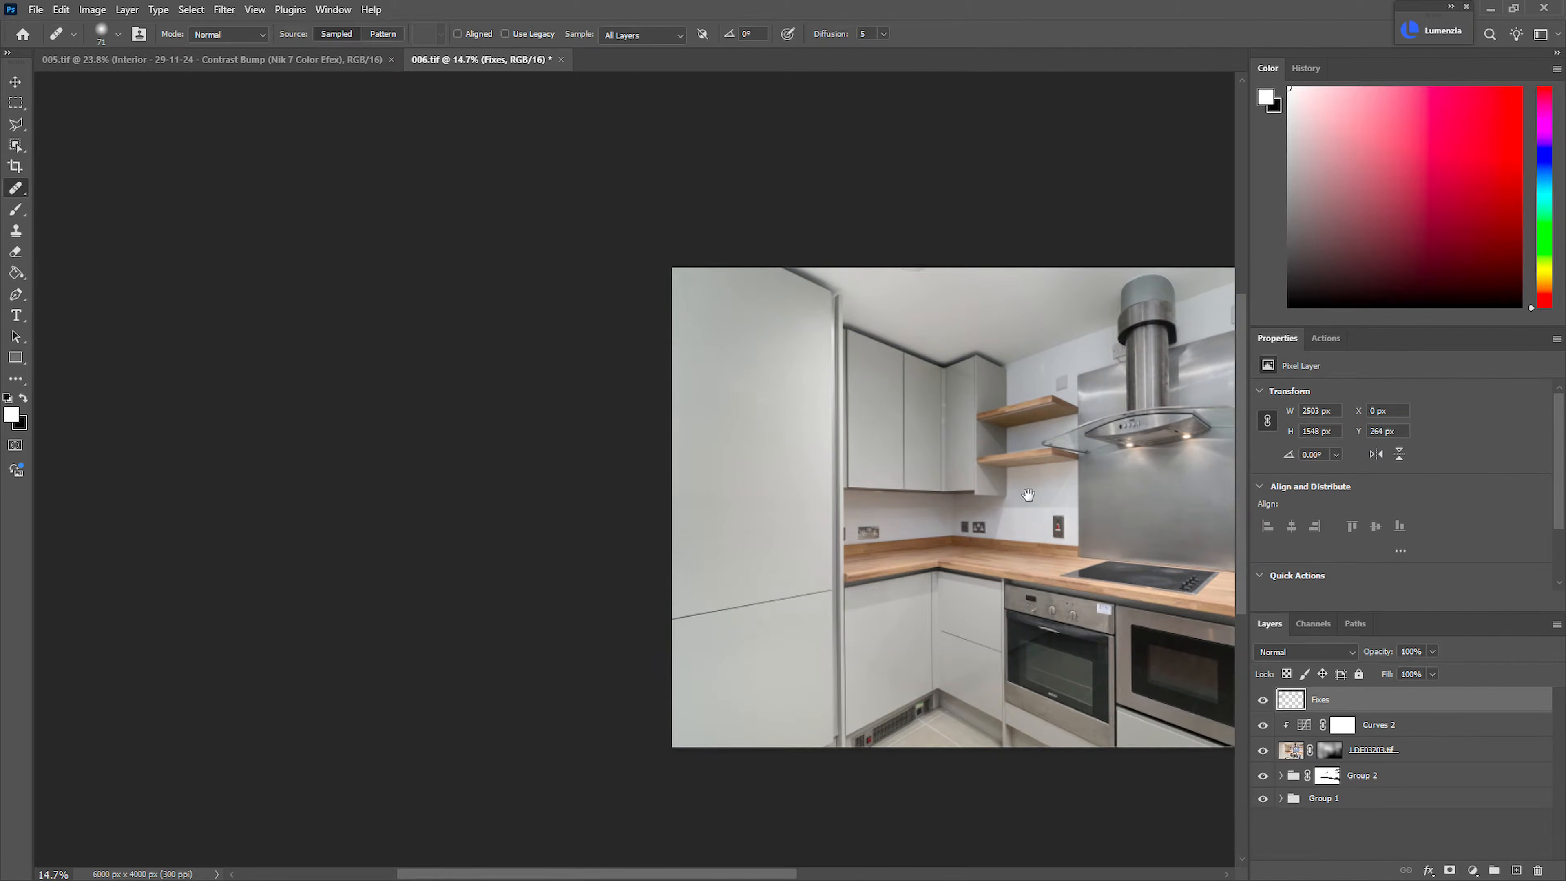
pyautogui.moveTo(1036, 499); pyautogui.dragTo(733, 441)
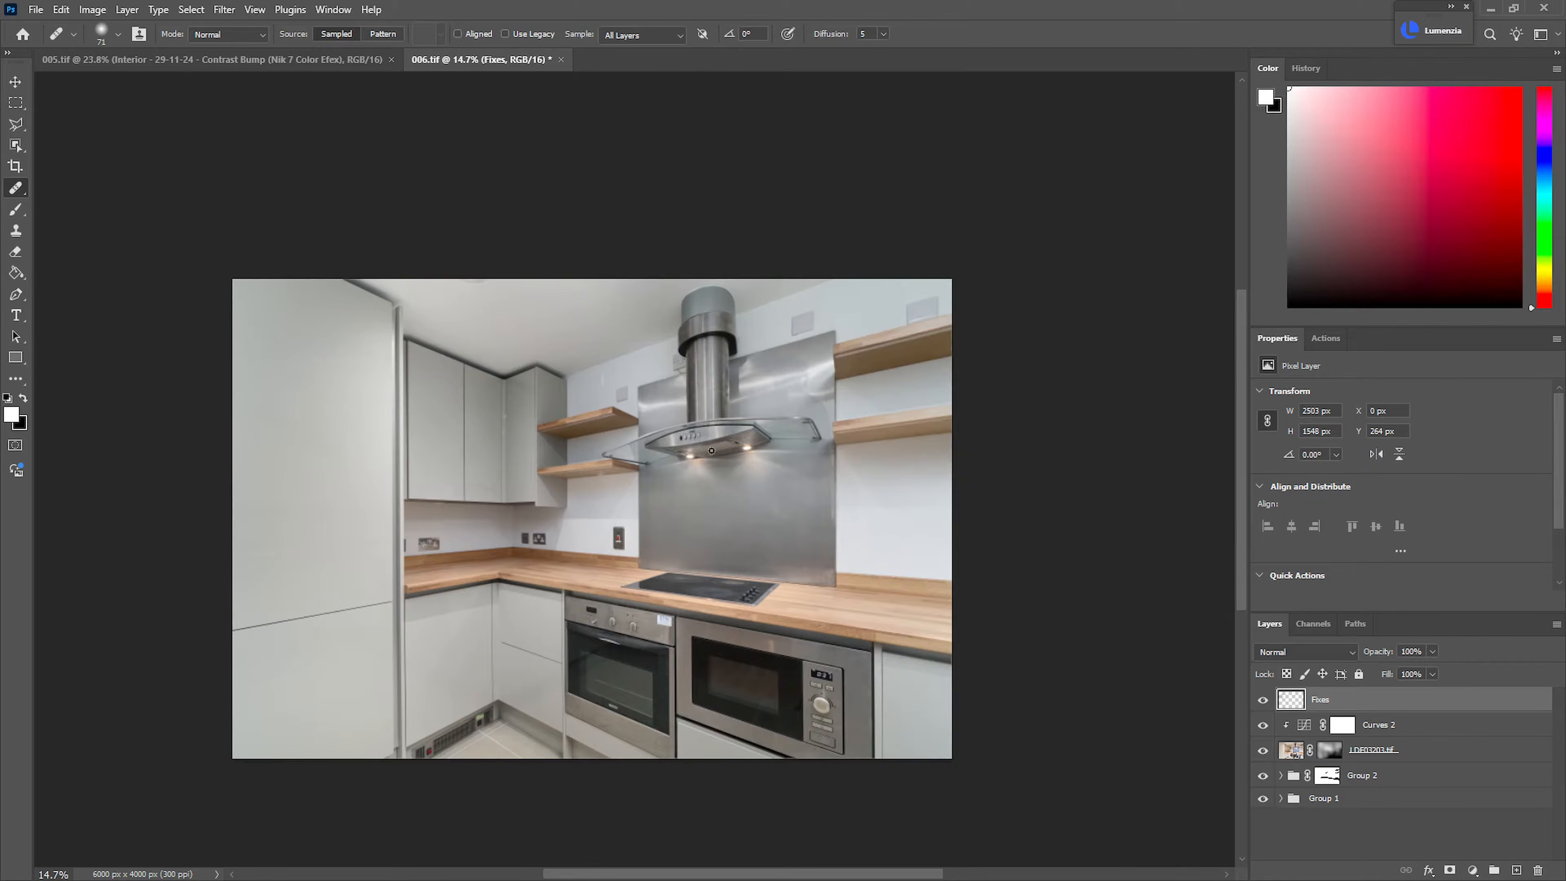
# Remove the dark smudge on the microwave's glass beside the control knob with the Remove Tool
pyautogui.moveTo(864, 363); pyautogui.dragTo(943, 393)
pyautogui.moveTo(736, 504); pyautogui.dragTo(776, 475)
pyautogui.moveTo(987, 554); pyautogui.dragTo(762, 543)
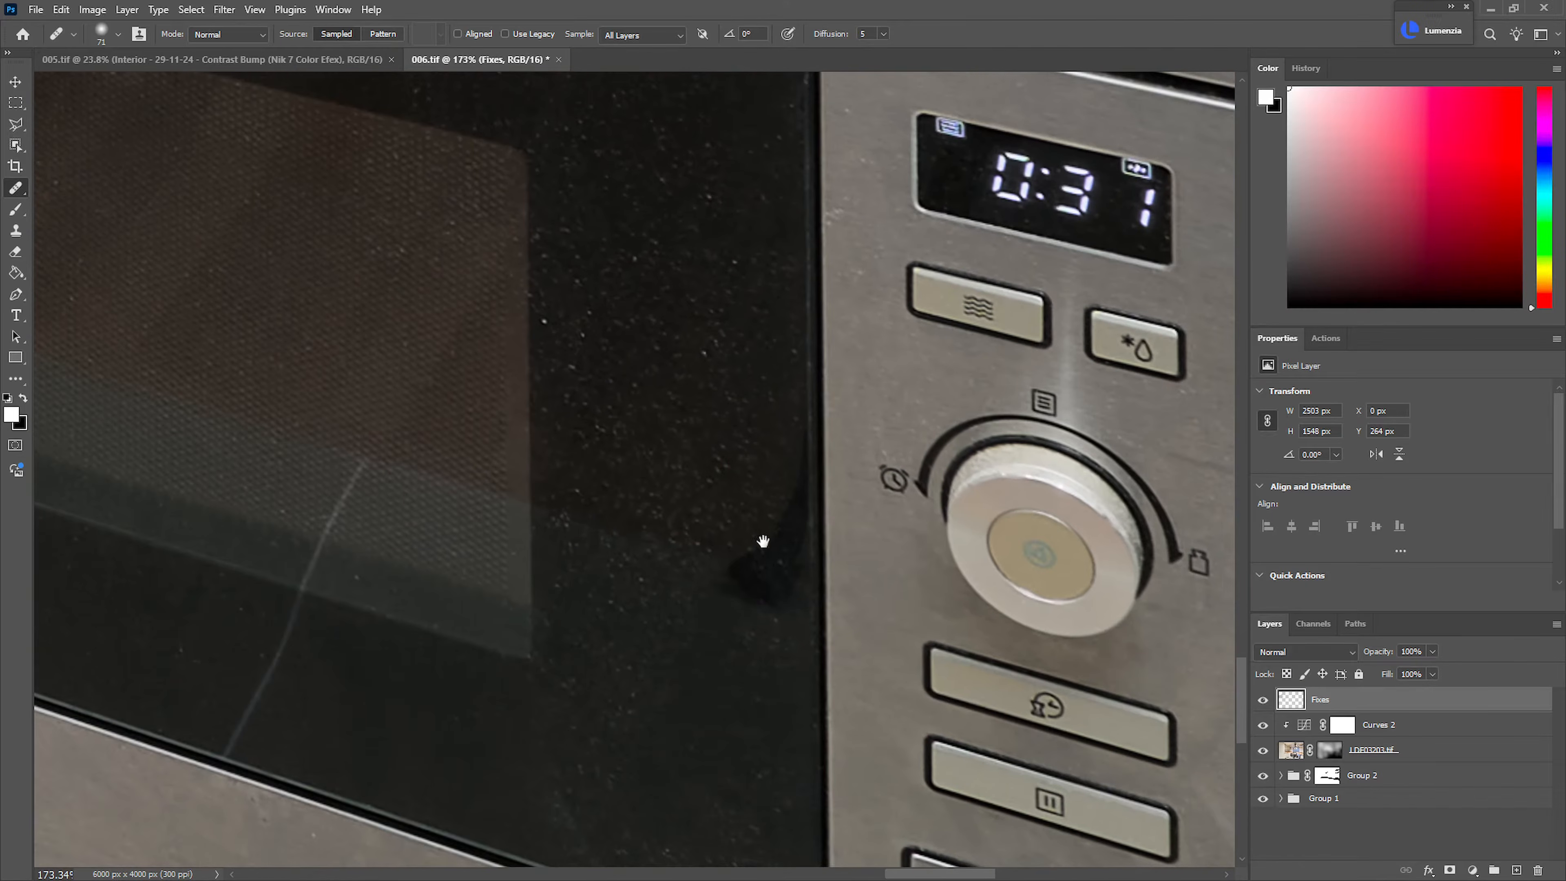
pyautogui.rightClick(21, 194)
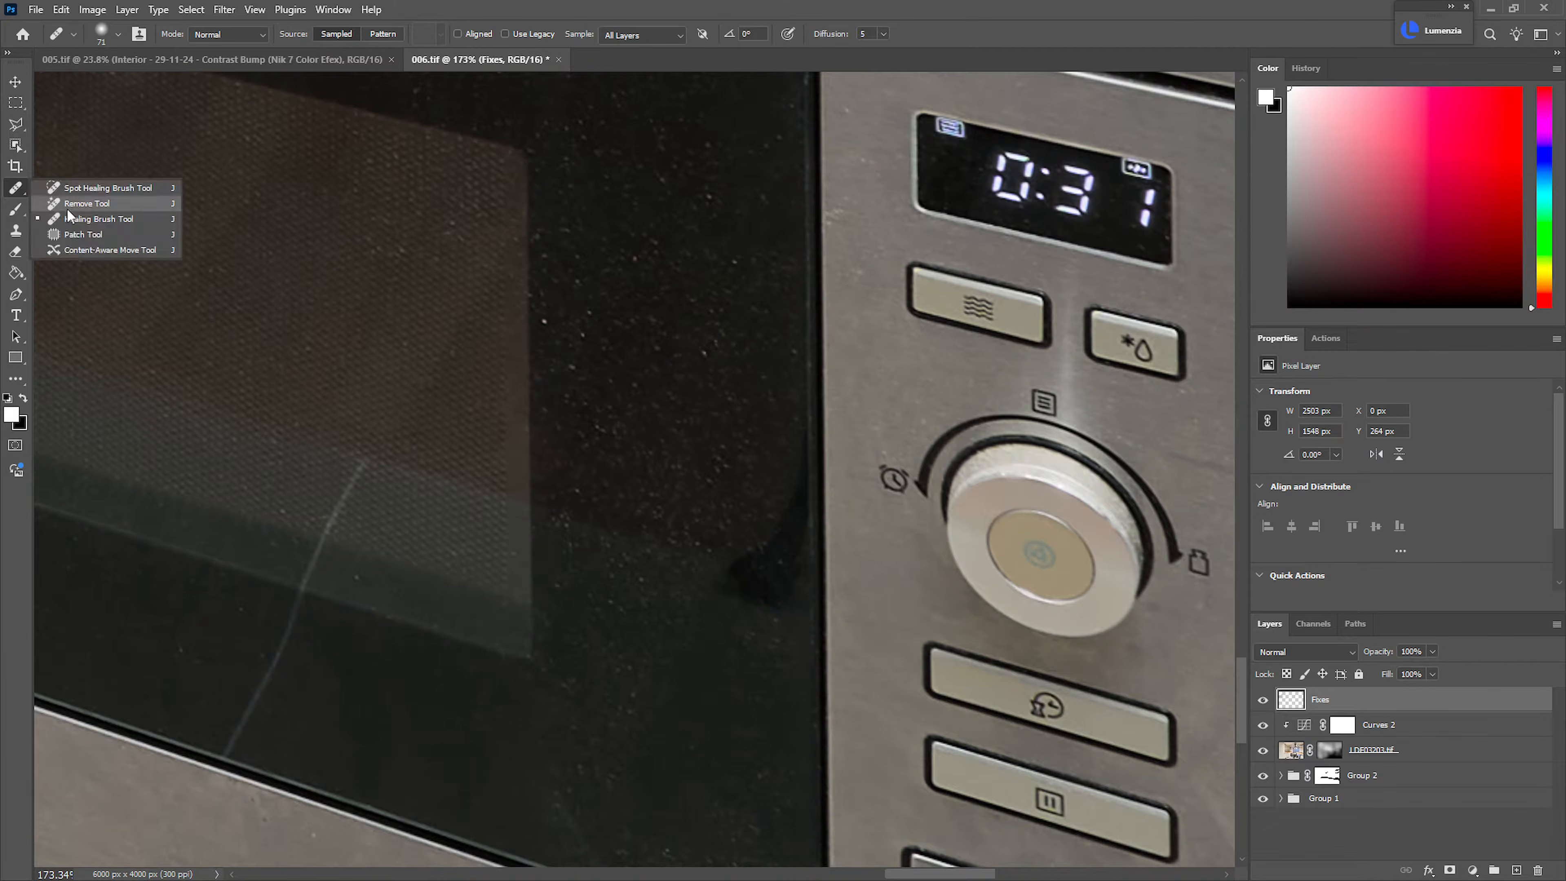
pyautogui.click(70, 199)
pyautogui.moveTo(755, 561)
pyautogui.mouseDown()
pyautogui.moveTo(727, 567)
pyautogui.moveTo(766, 601)
pyautogui.moveTo(800, 528)
pyautogui.moveTo(806, 433)
pyautogui.moveTo(762, 543)
pyautogui.moveTo(780, 616)
pyautogui.moveTo(765, 583)
pyautogui.mouseUp()
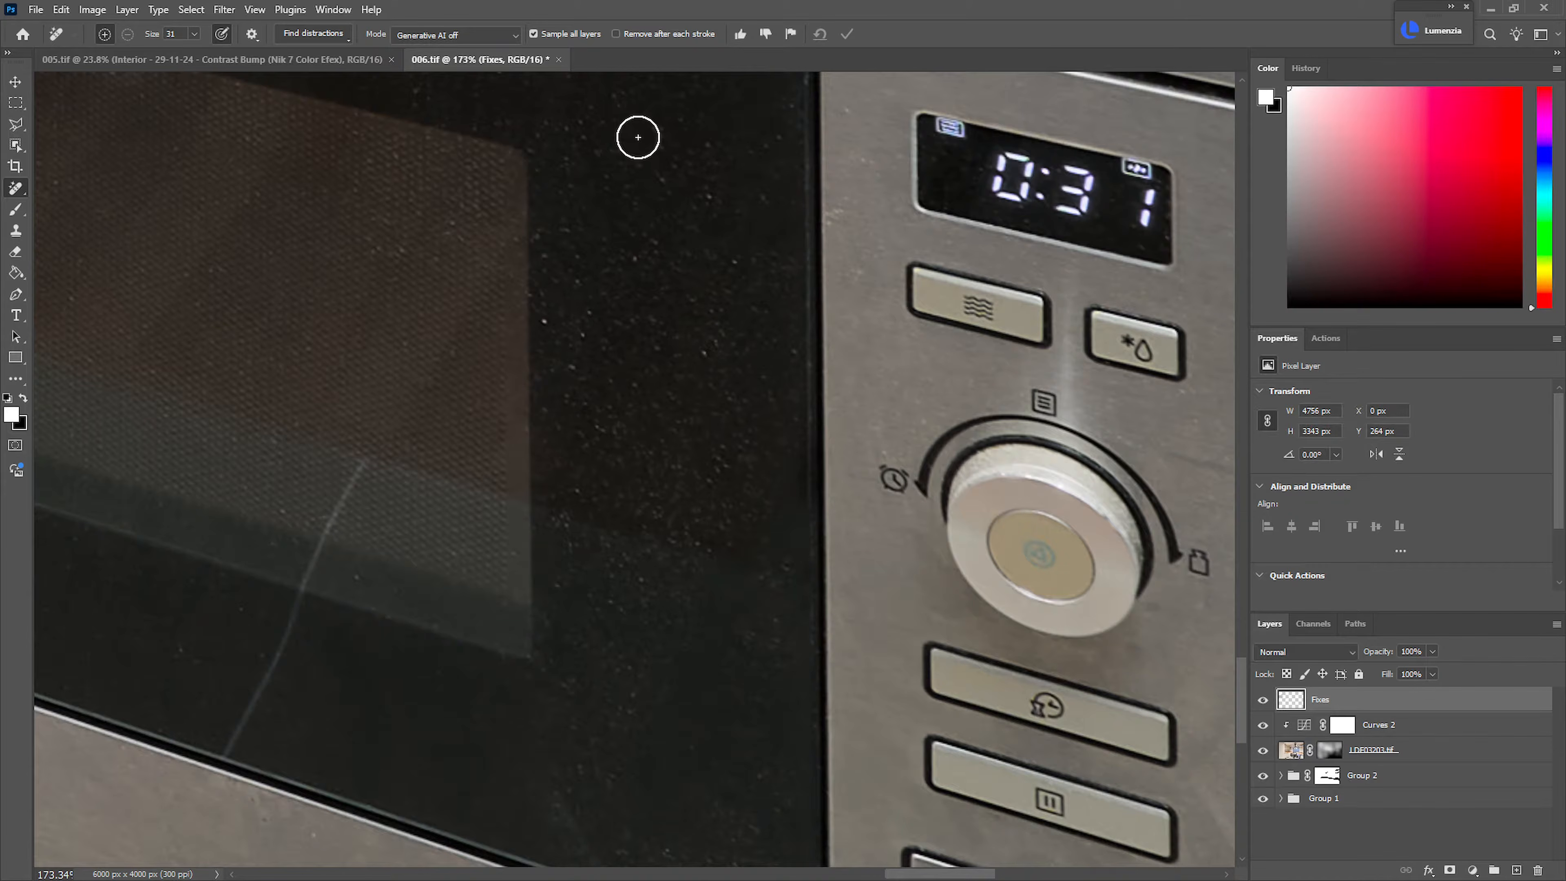
pyautogui.moveTo(634, 357); pyautogui.dragTo(534, 390)
pyautogui.moveTo(755, 487); pyautogui.dragTo(1000, 669)
pyautogui.moveTo(819, 526); pyautogui.dragTo(826, 587)
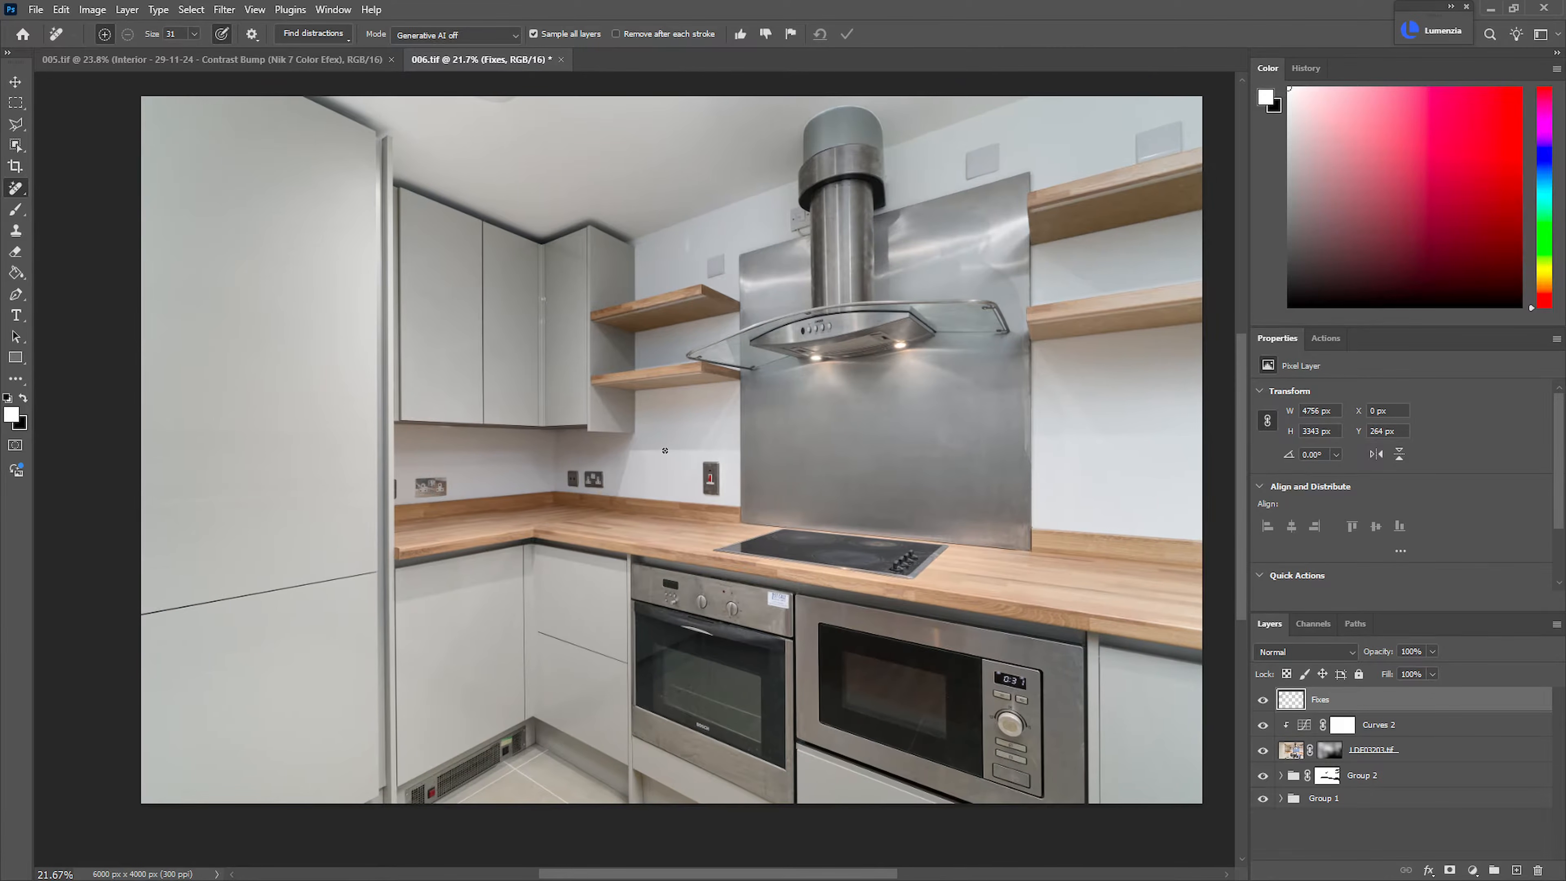
pyautogui.hotkey('ctrl', '0')
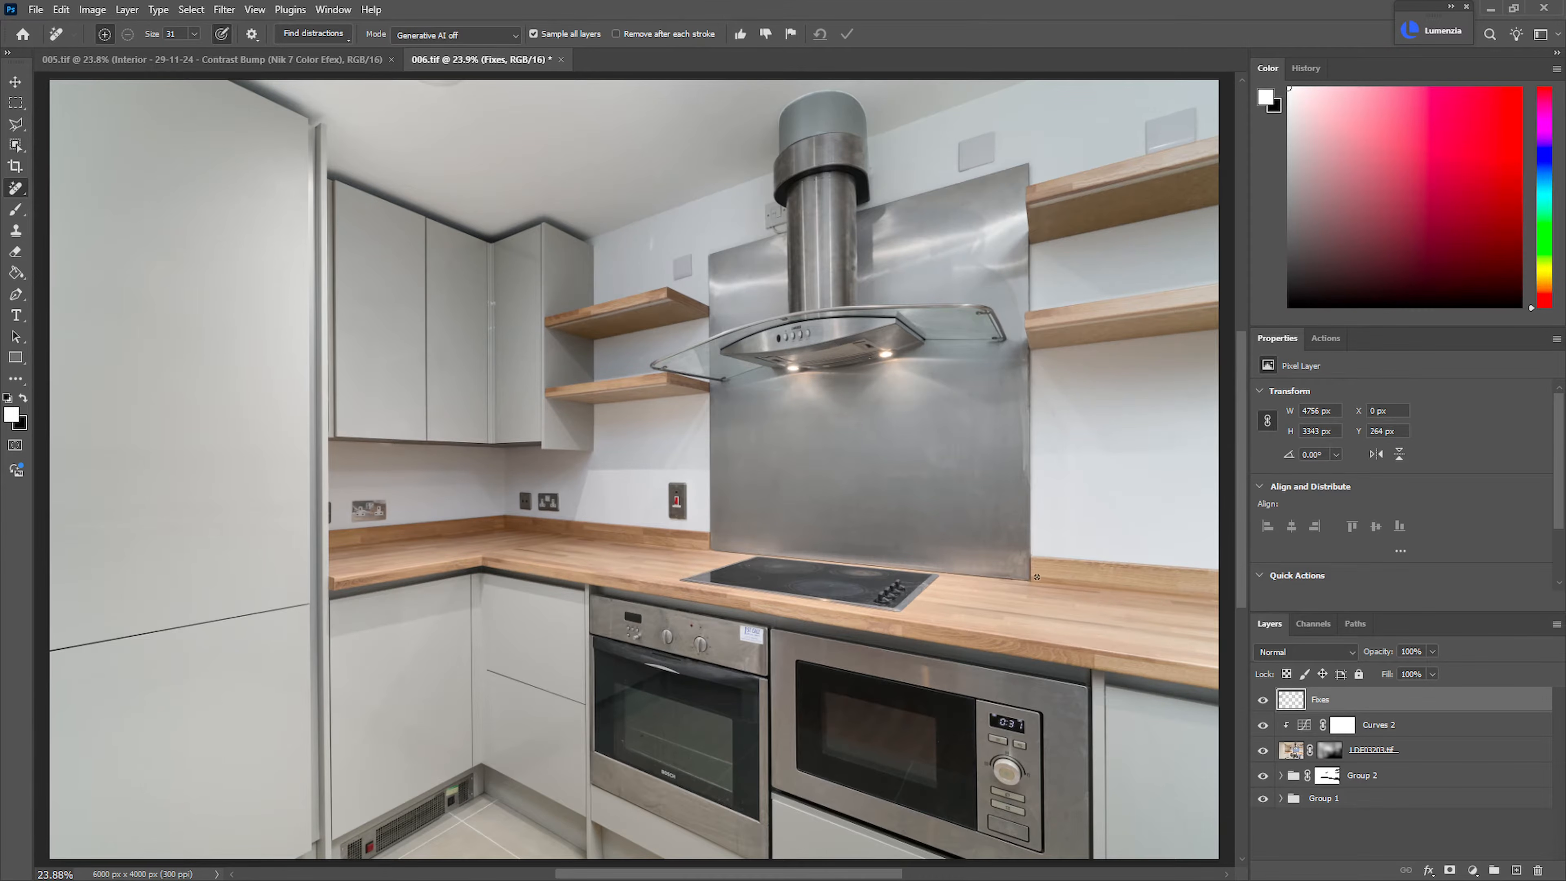
# Heal the bright light streak on the wall above the upper shelf with the Healing Brush on the Fixes layer
pyautogui.moveTo(669, 239); pyautogui.dragTo(756, 252)
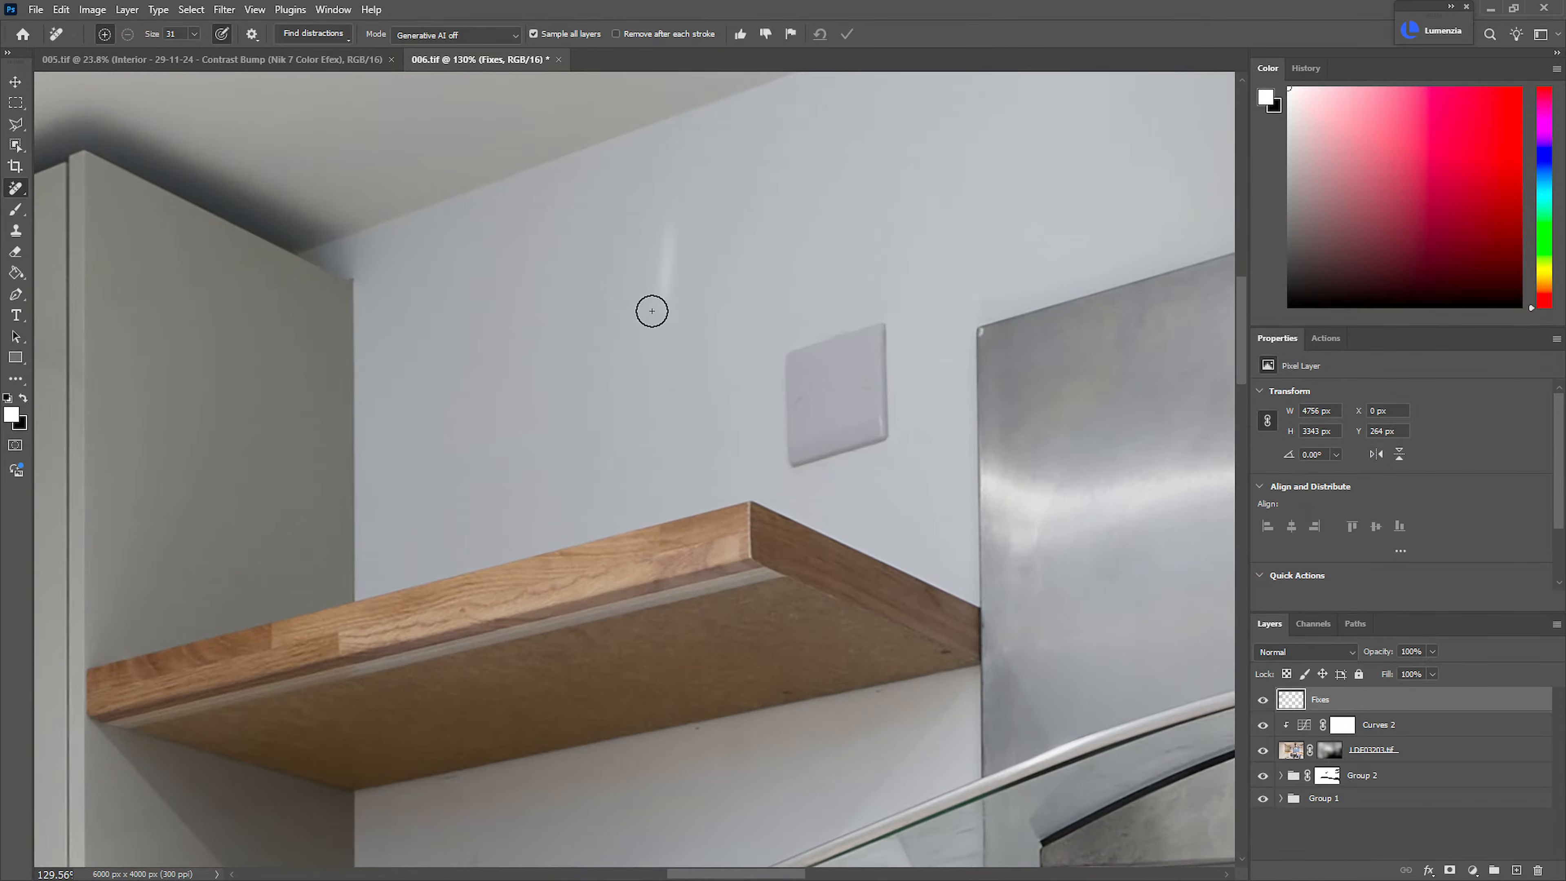
pyautogui.hotkey('shift', 'j')
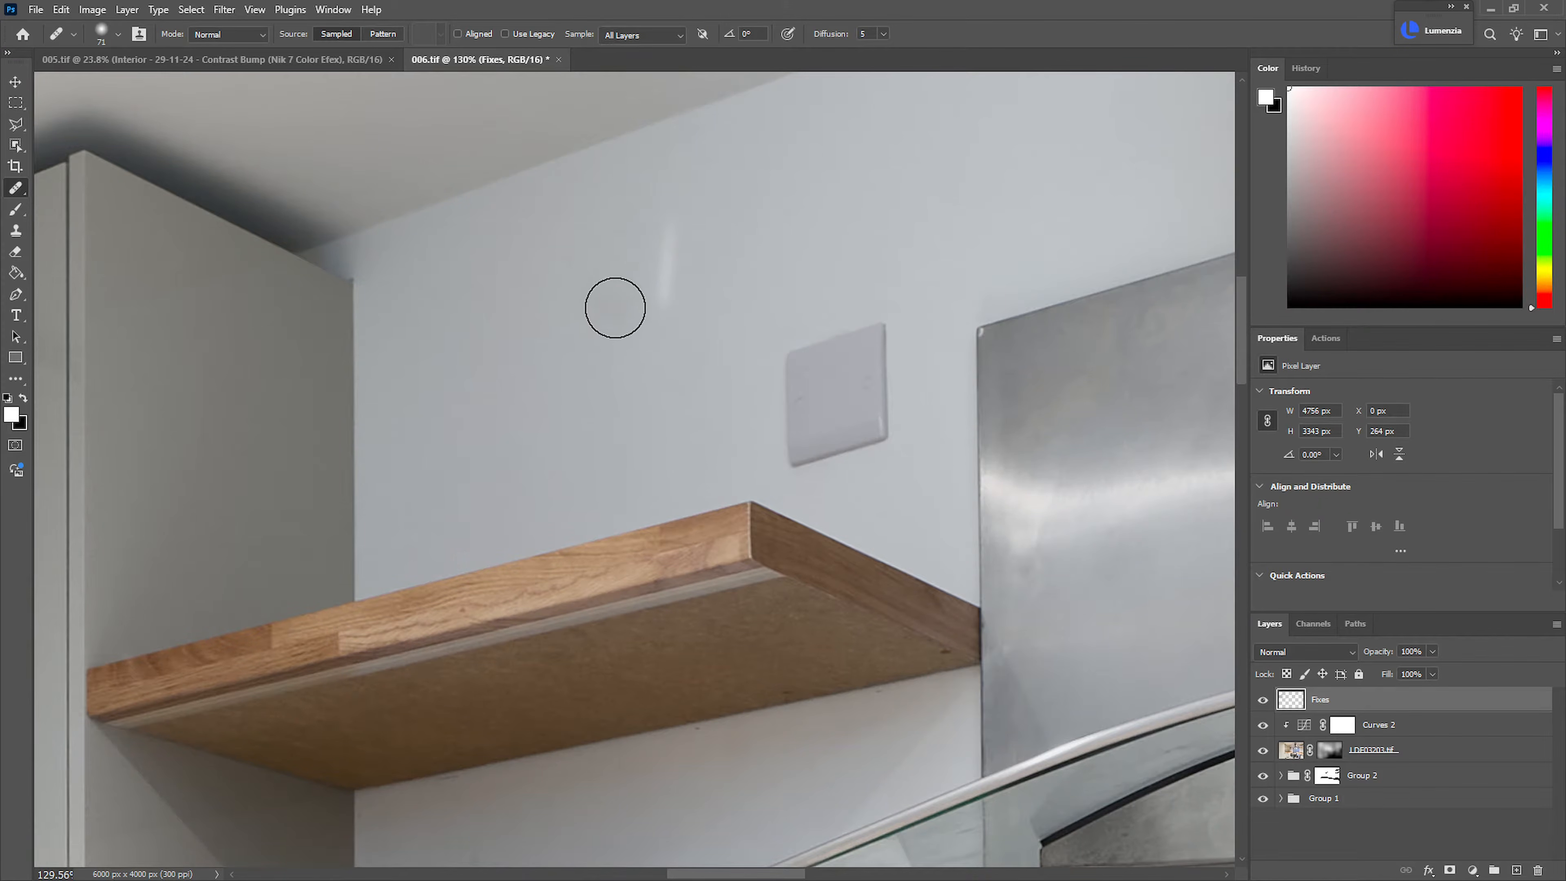
pyautogui.keyDown('alt'); pyautogui.click(501, 305); pyautogui.keyUp('alt')
pyautogui.moveTo(666, 237); pyautogui.dragTo(649, 307)
pyautogui.moveTo(689, 365)
pyautogui.mouseDown()
pyautogui.moveTo(594, 371)
pyautogui.moveTo(670, 508)
pyautogui.mouseUp()
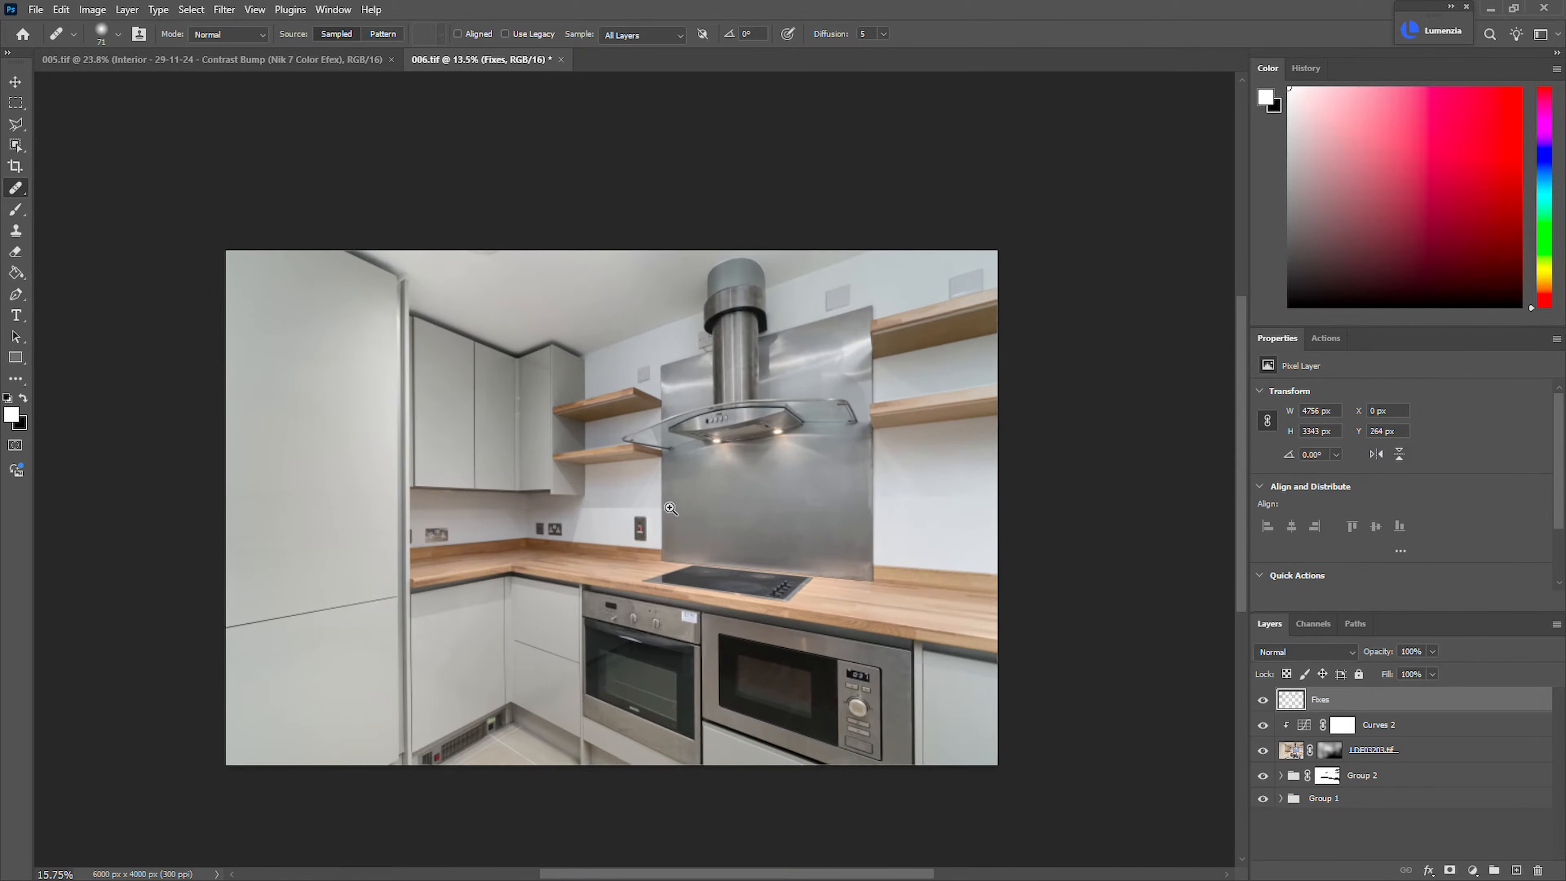
# Group all the layers of 006.tif and stamp a merged copy of the picture above the group
pyautogui.keyDown('shift'); pyautogui.click(1372, 801); pyautogui.keyUp('shift')
pyautogui.hotkey('ctrl', 'g')
pyautogui.hotkey('ctrl', 'shift', 'alt', 'e')
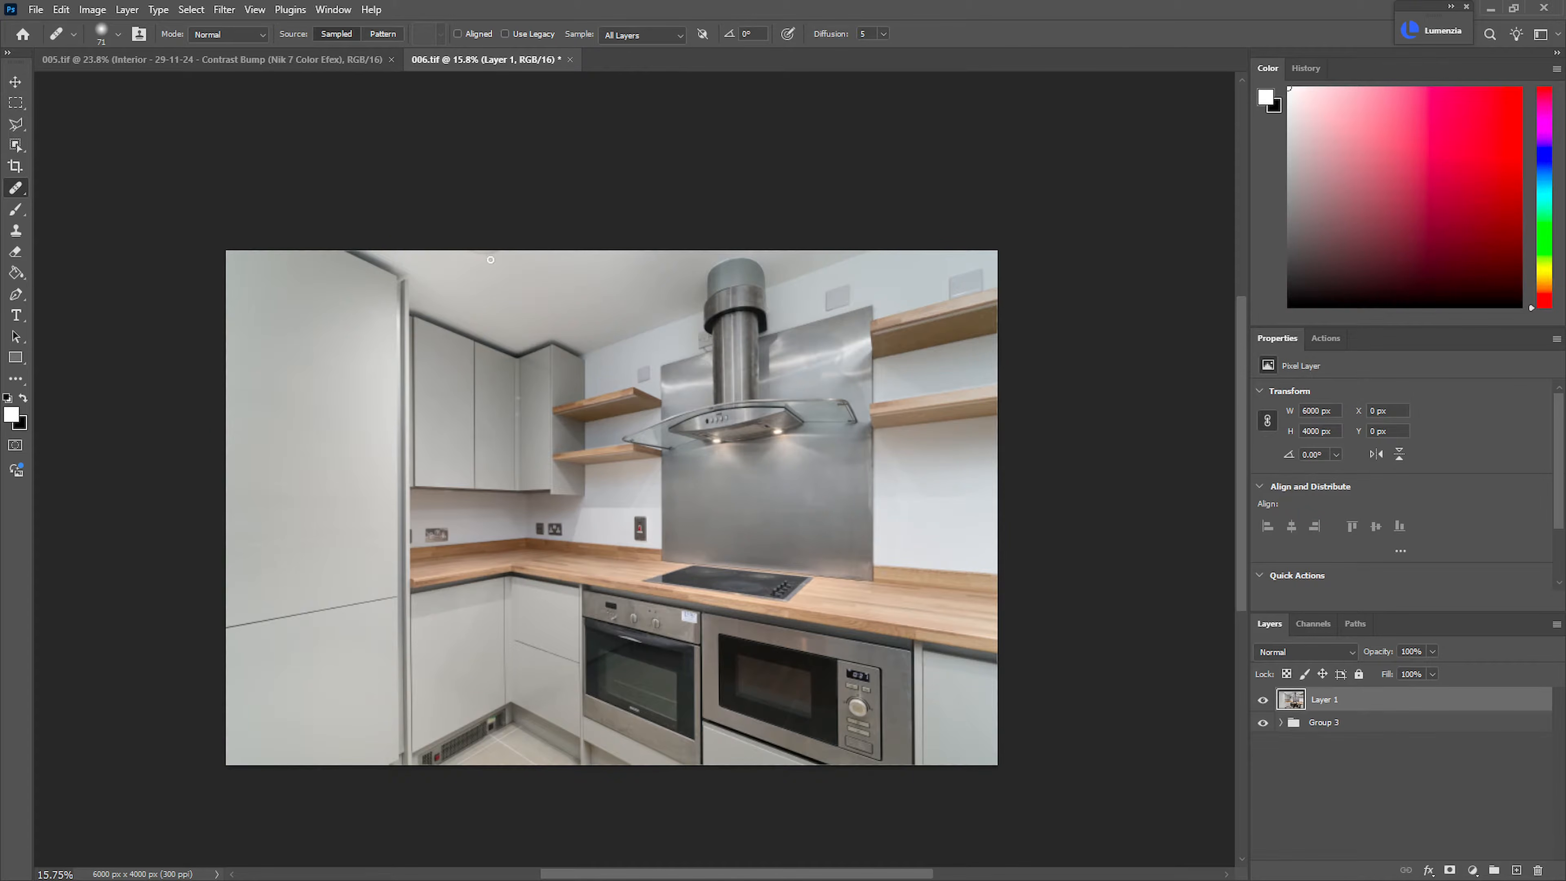
# Apply the Nik 7 Color Efex filter to the merged layer and set its opacity to 80%
pyautogui.click(224, 10)
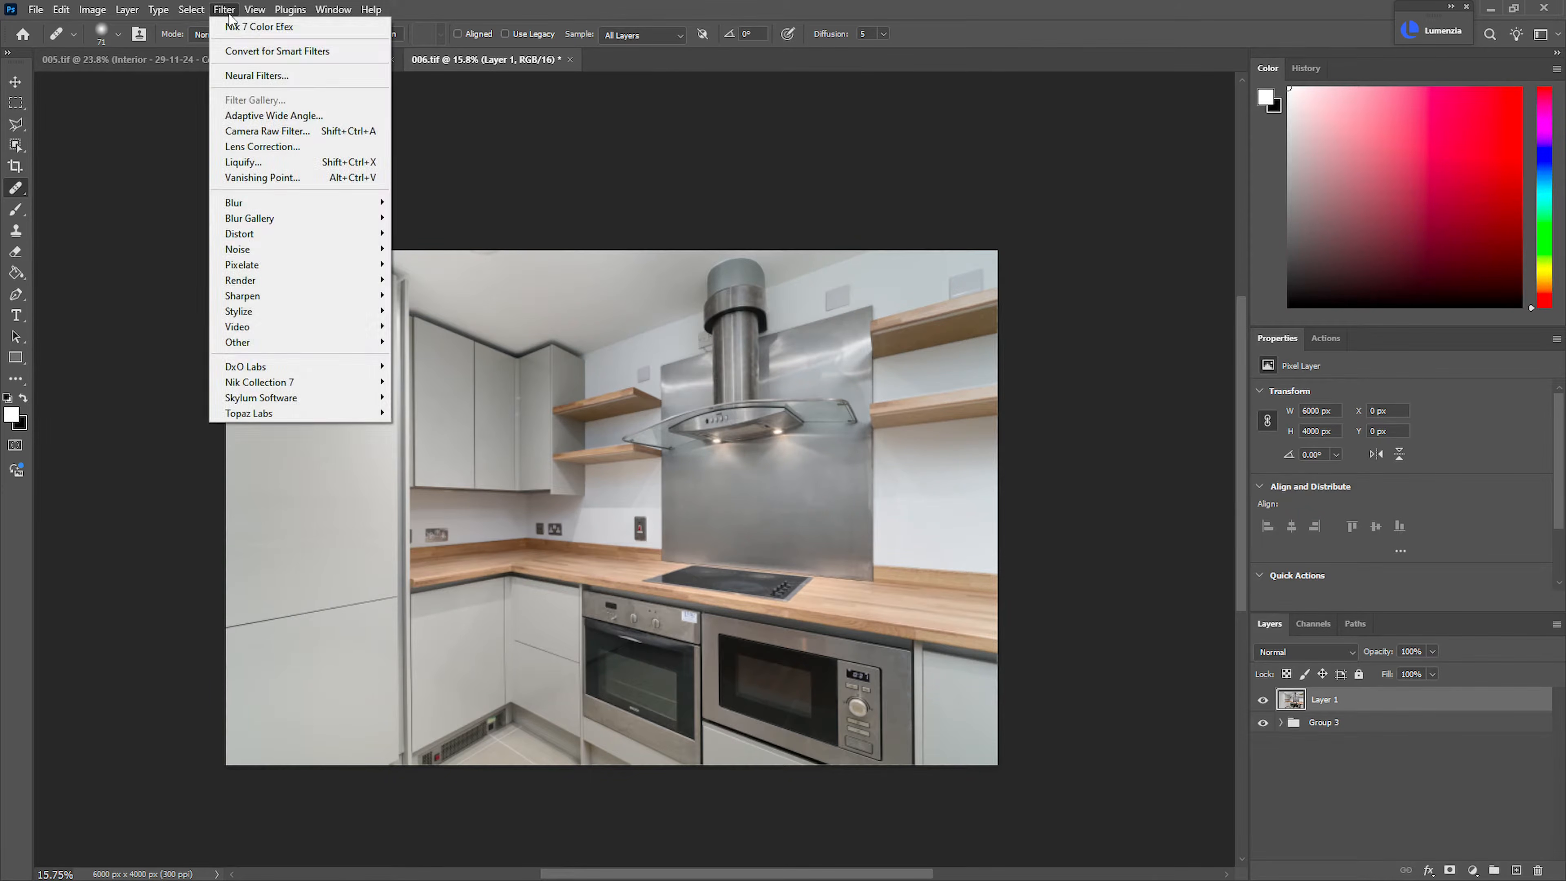
pyautogui.click(247, 28)
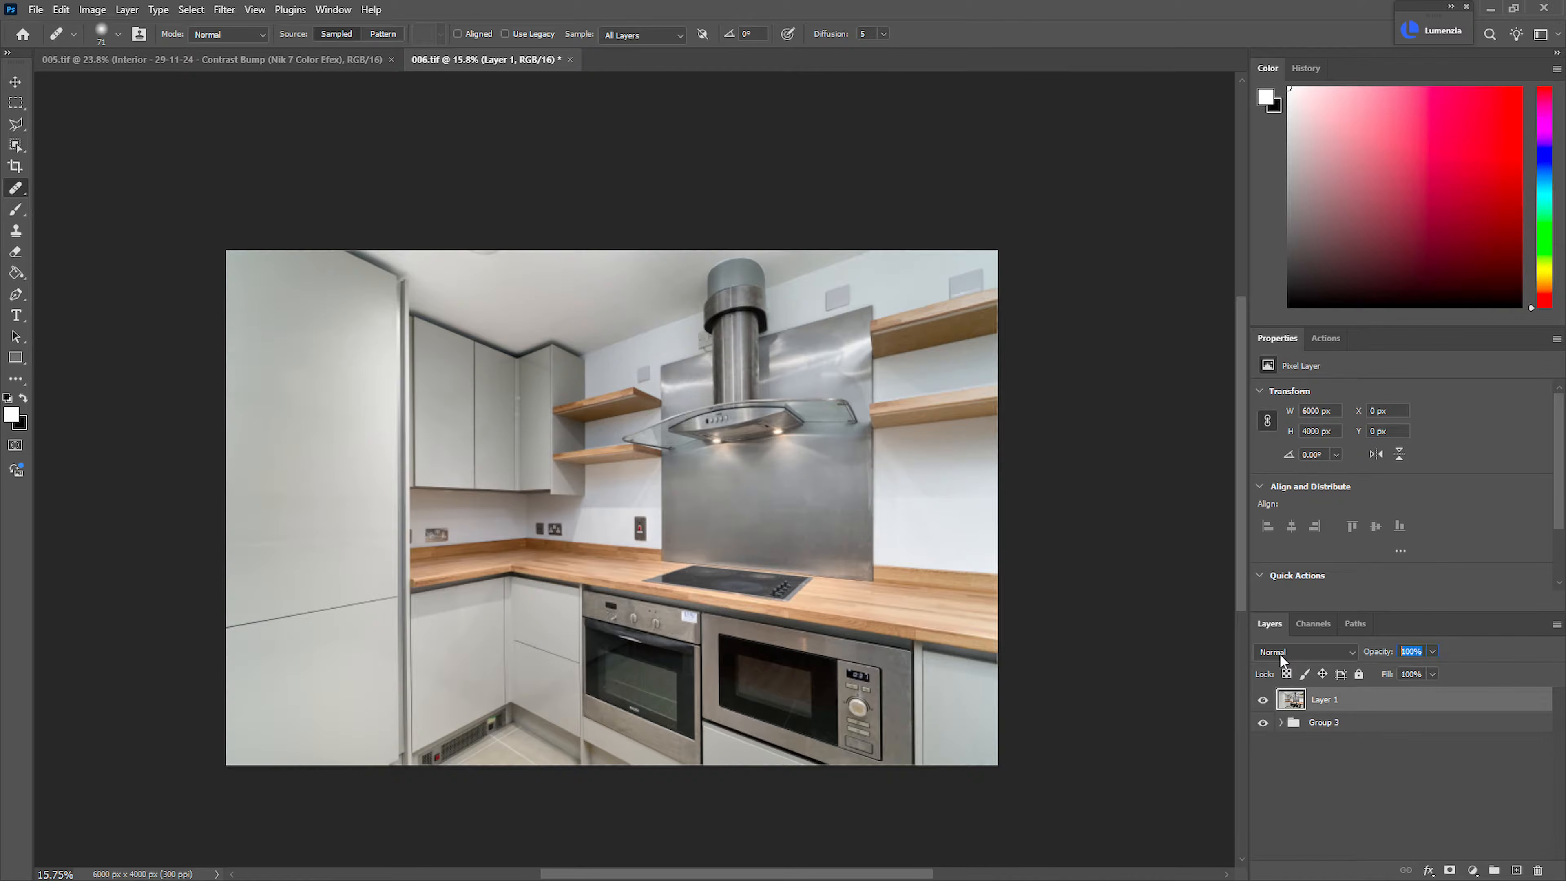
pyautogui.write('80')
pyautogui.press('Return')
# Save 006.tif and close the 005.tif document
pyautogui.hotkey('ctrl', 's')
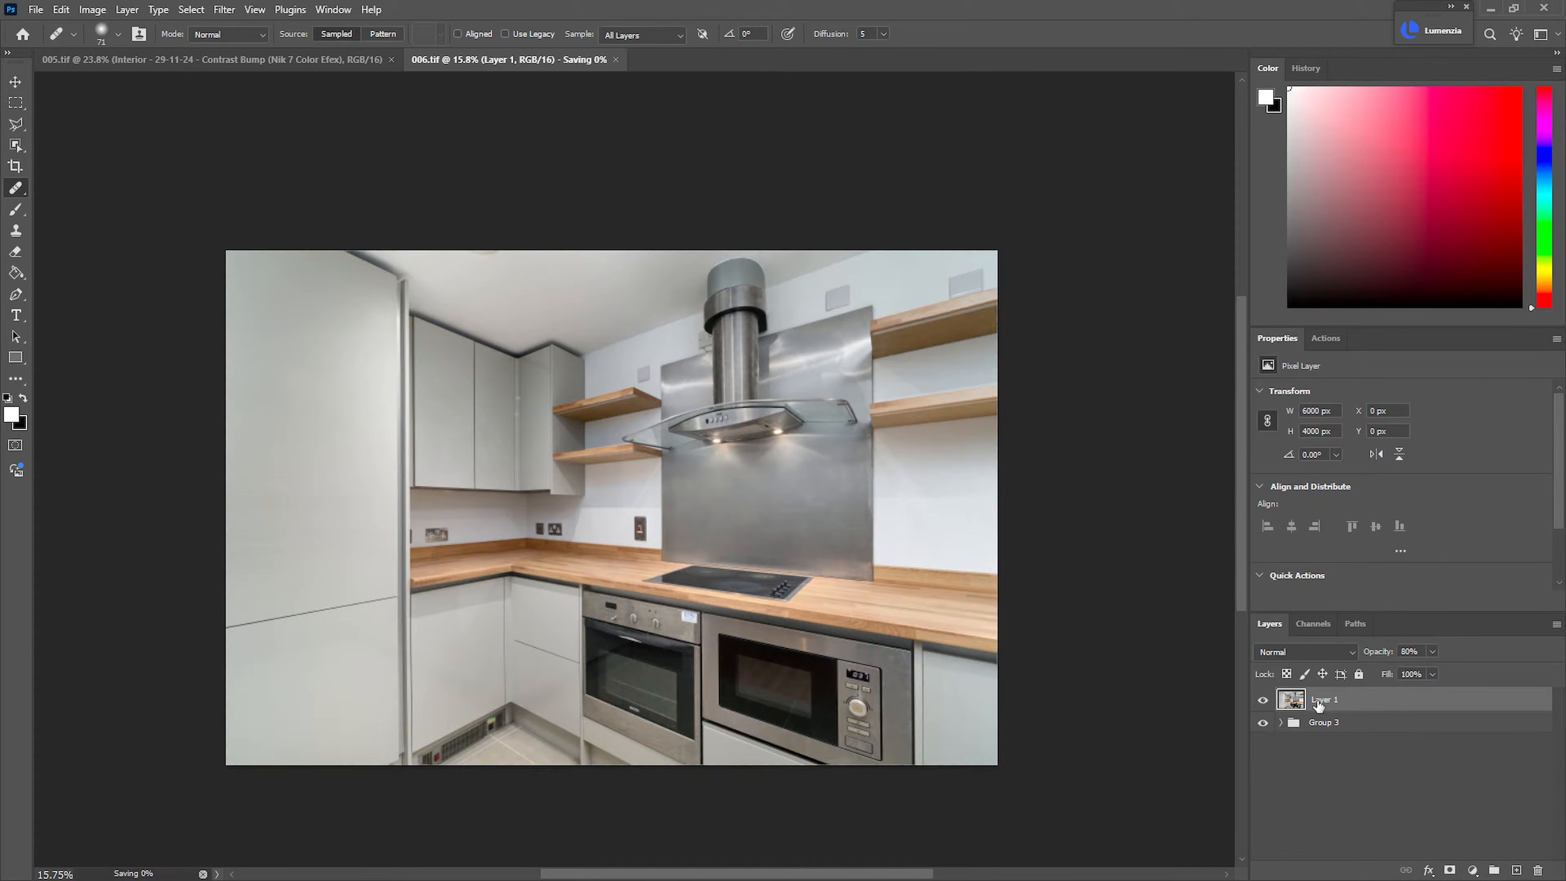
pyautogui.click(390, 59)
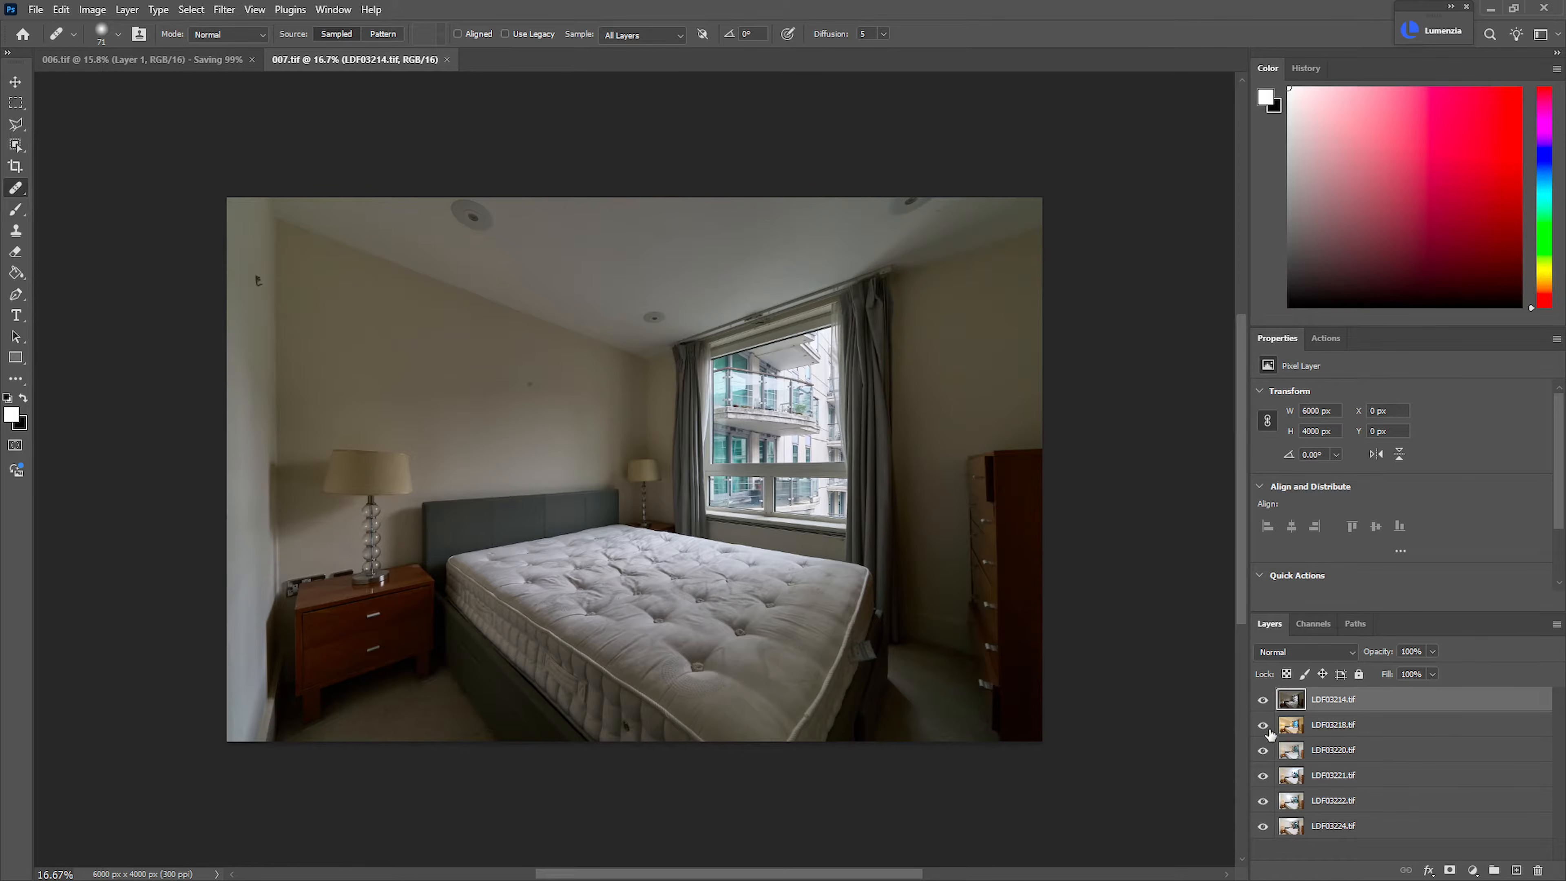
# Compare the LDF03214.tif and LDF03218.tif exposures in 007.tif with the flash shot beneath, leaving both layers hidden
pyautogui.click(1264, 700)
pyautogui.click(1264, 702)
pyautogui.scroll(7, 890, 404)
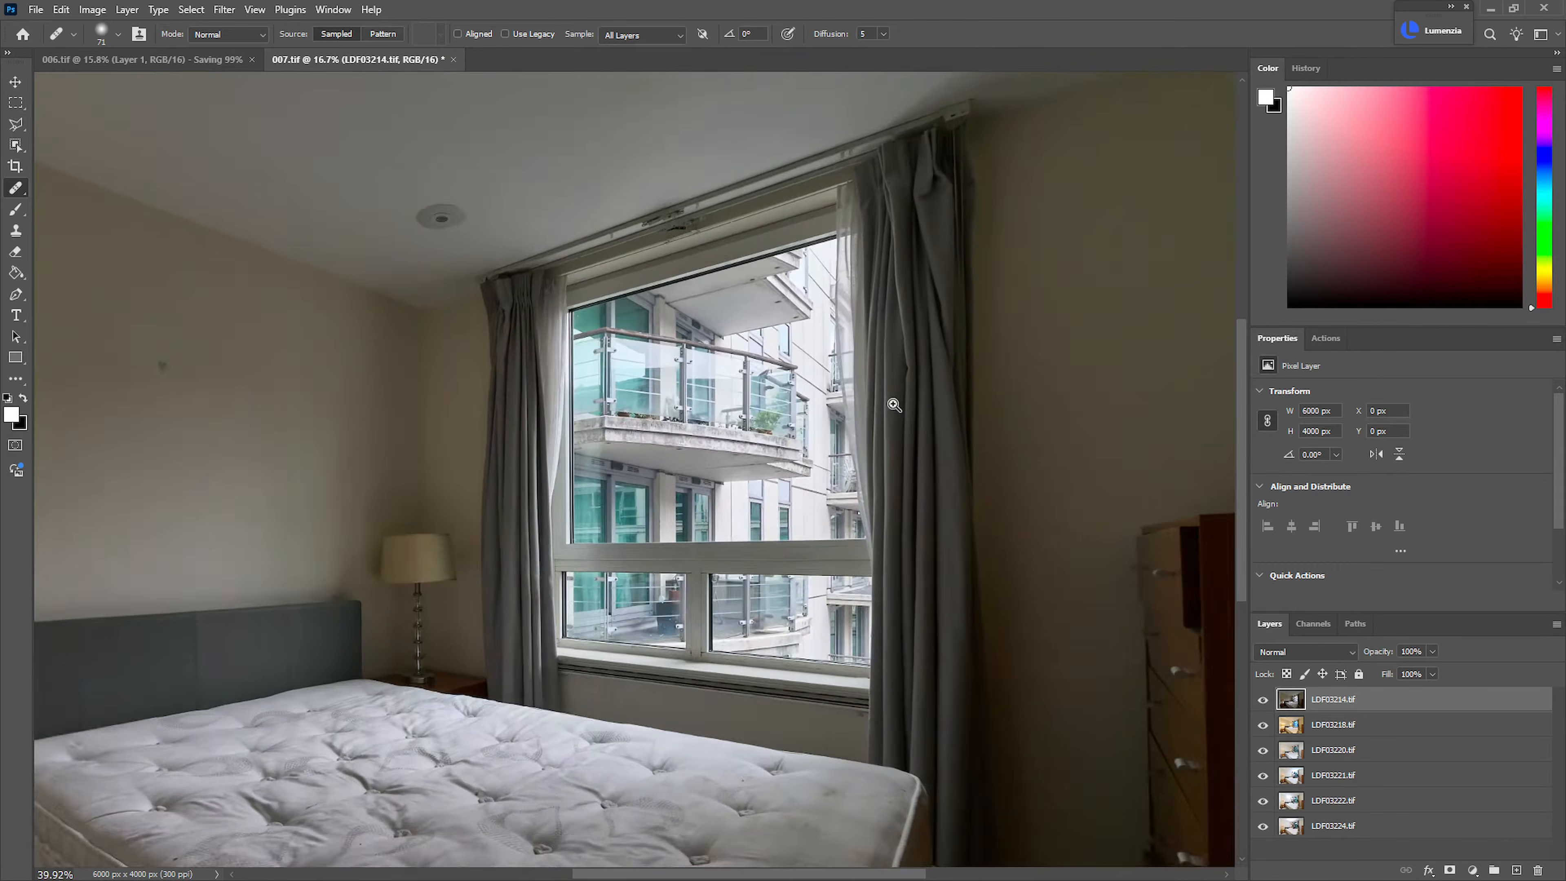
pyautogui.scroll(-4, 899, 420)
pyautogui.click(1263, 701)
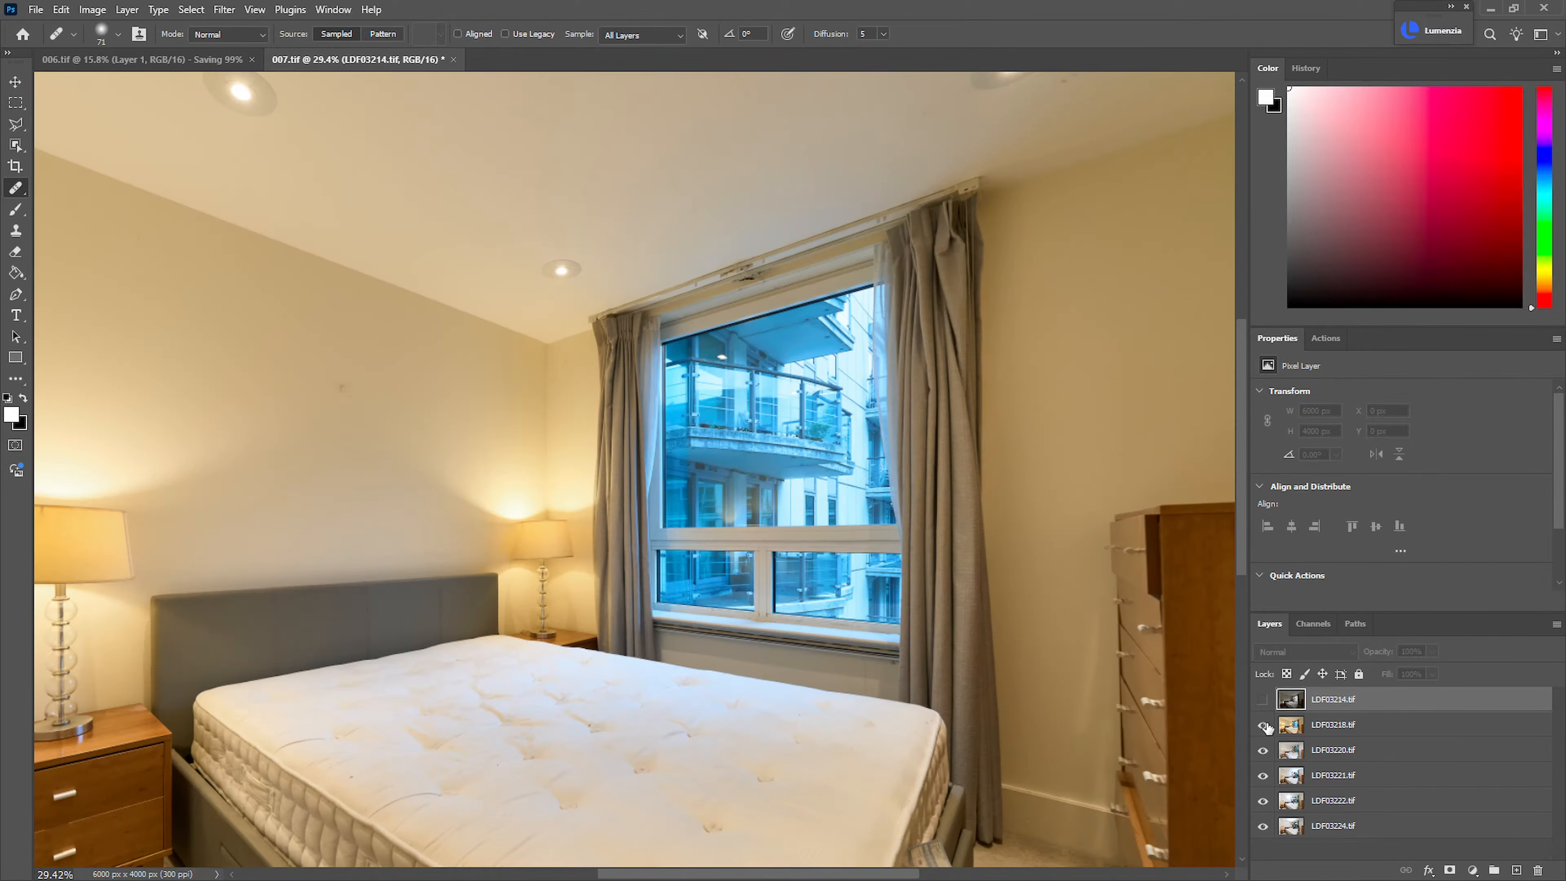
pyautogui.click(1264, 725)
pyautogui.click(1263, 725)
pyautogui.scroll(-8, 898, 651)
pyautogui.scroll(5, 898, 651)
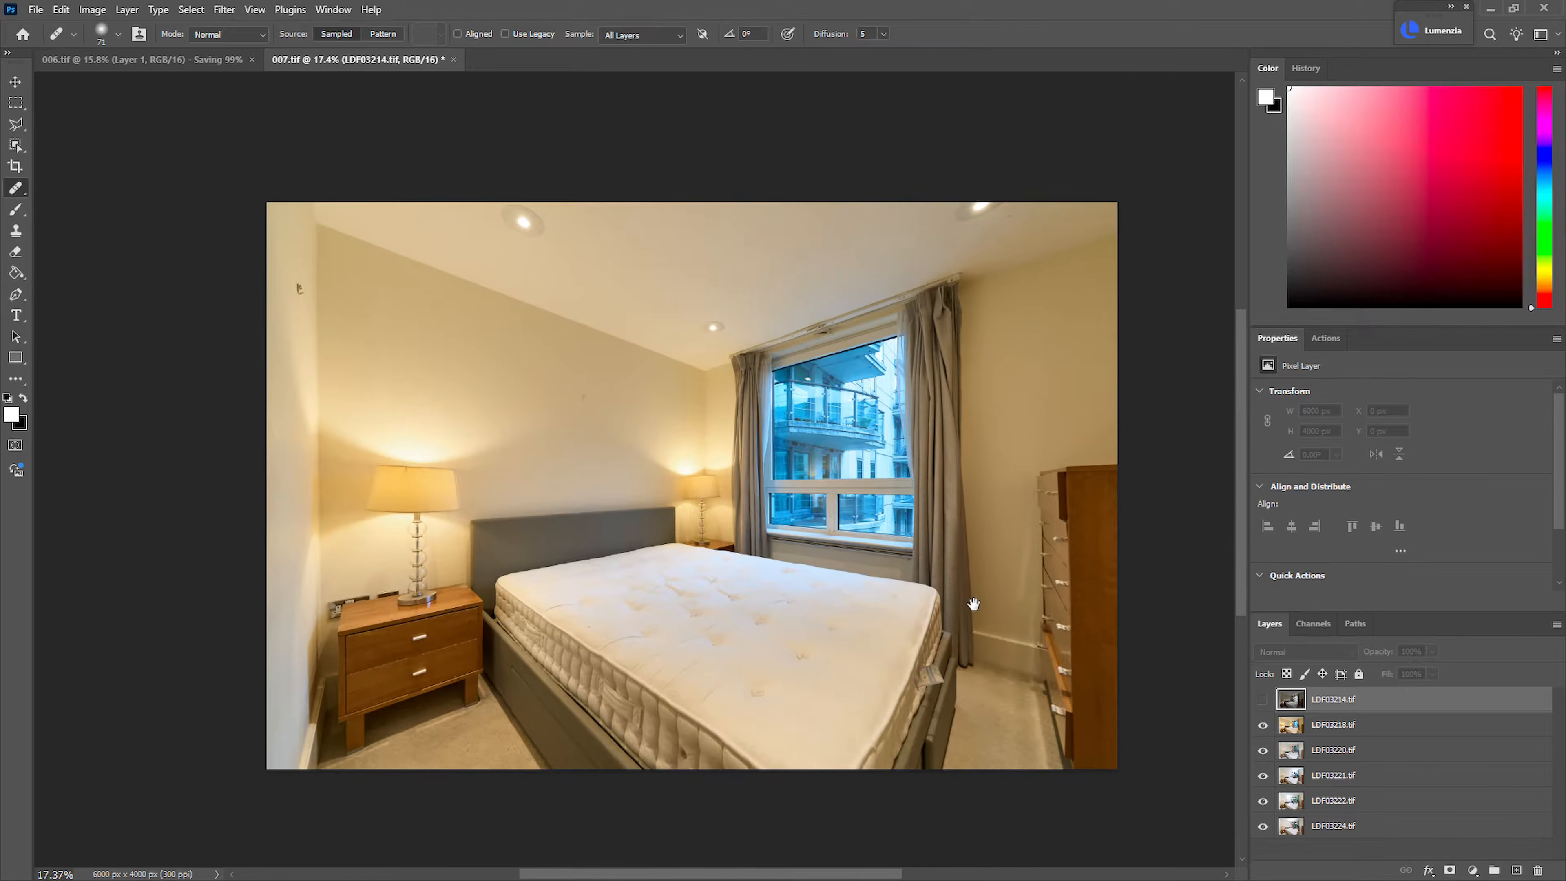
pyautogui.moveTo(973, 604); pyautogui.dragTo(970, 605)
pyautogui.click(1264, 725)
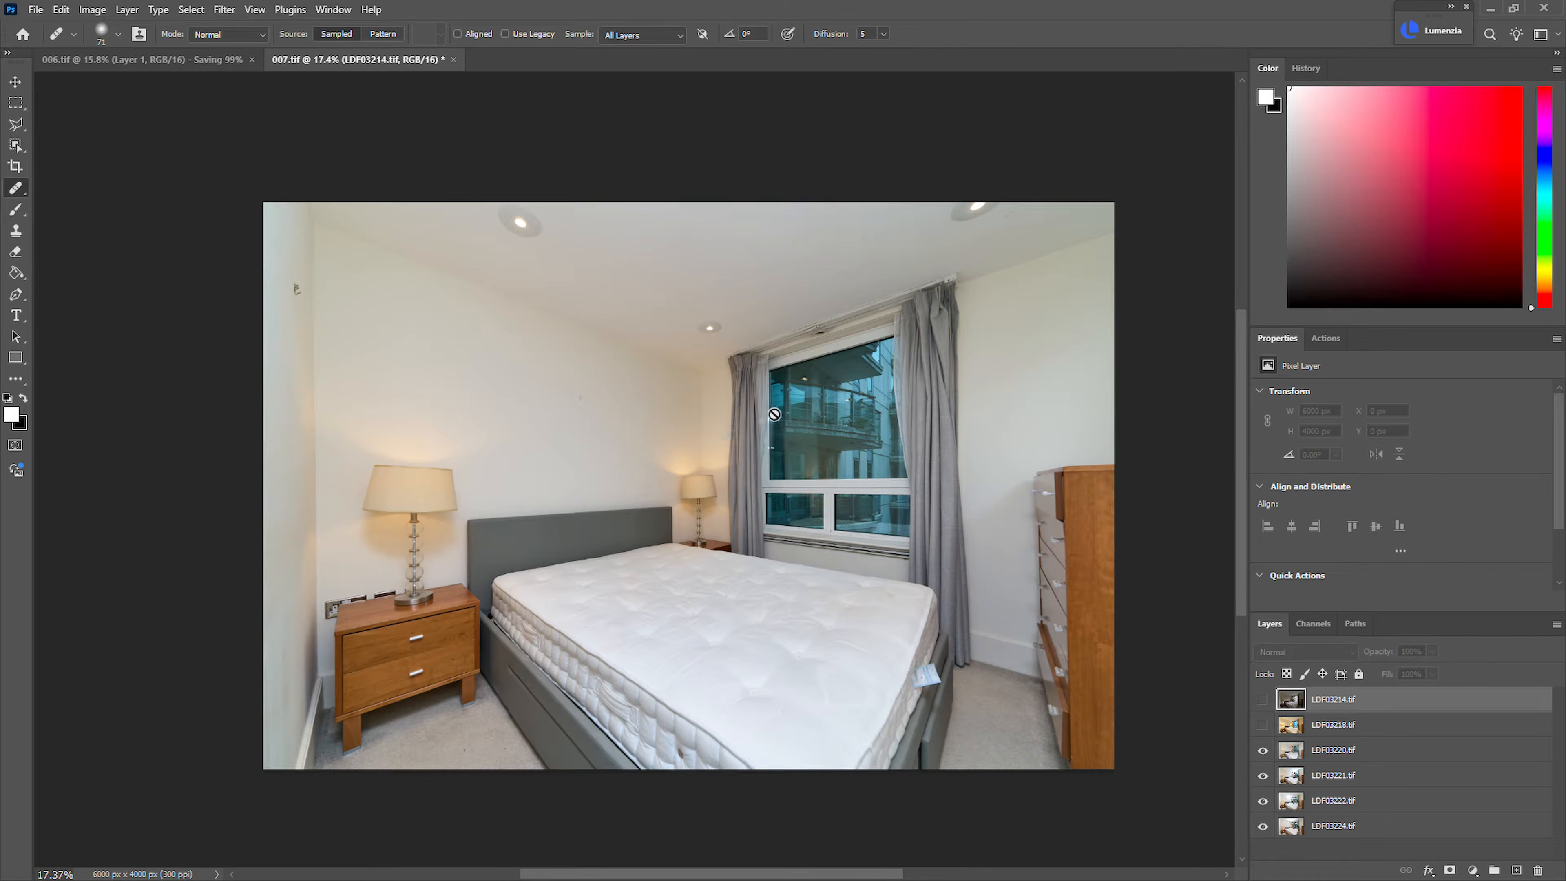
pyautogui.click(1265, 727)
pyautogui.click(1265, 725)
pyautogui.click(1264, 726)
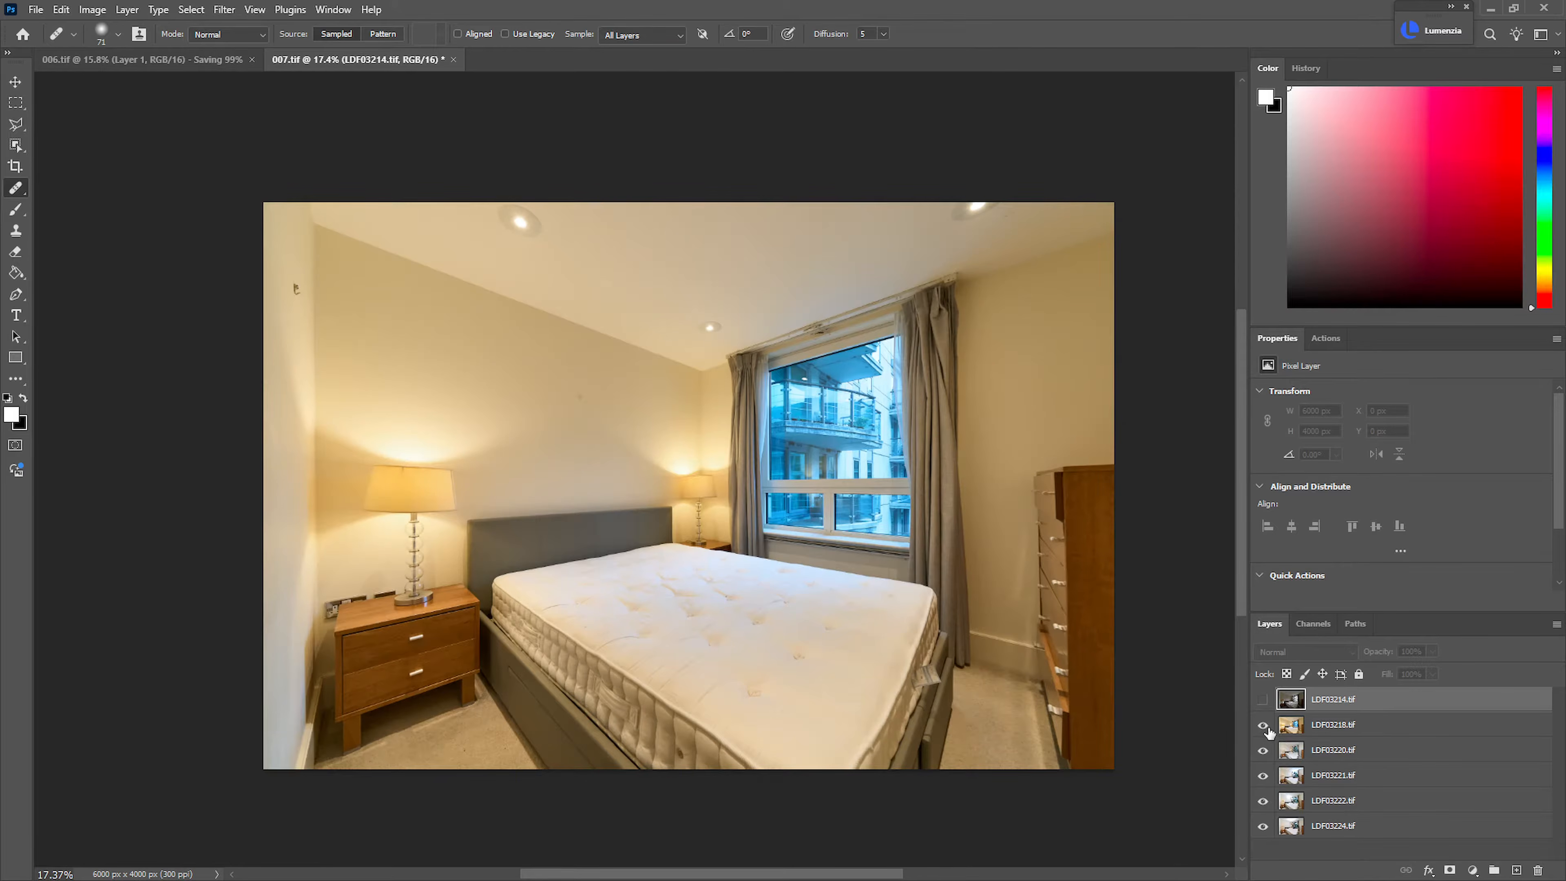
pyautogui.click(1264, 726)
# Reverse the order of the layers LDF03220.tif to LDF03224.tif and hide all of them except LDF03220.tif
pyautogui.click(1356, 749)
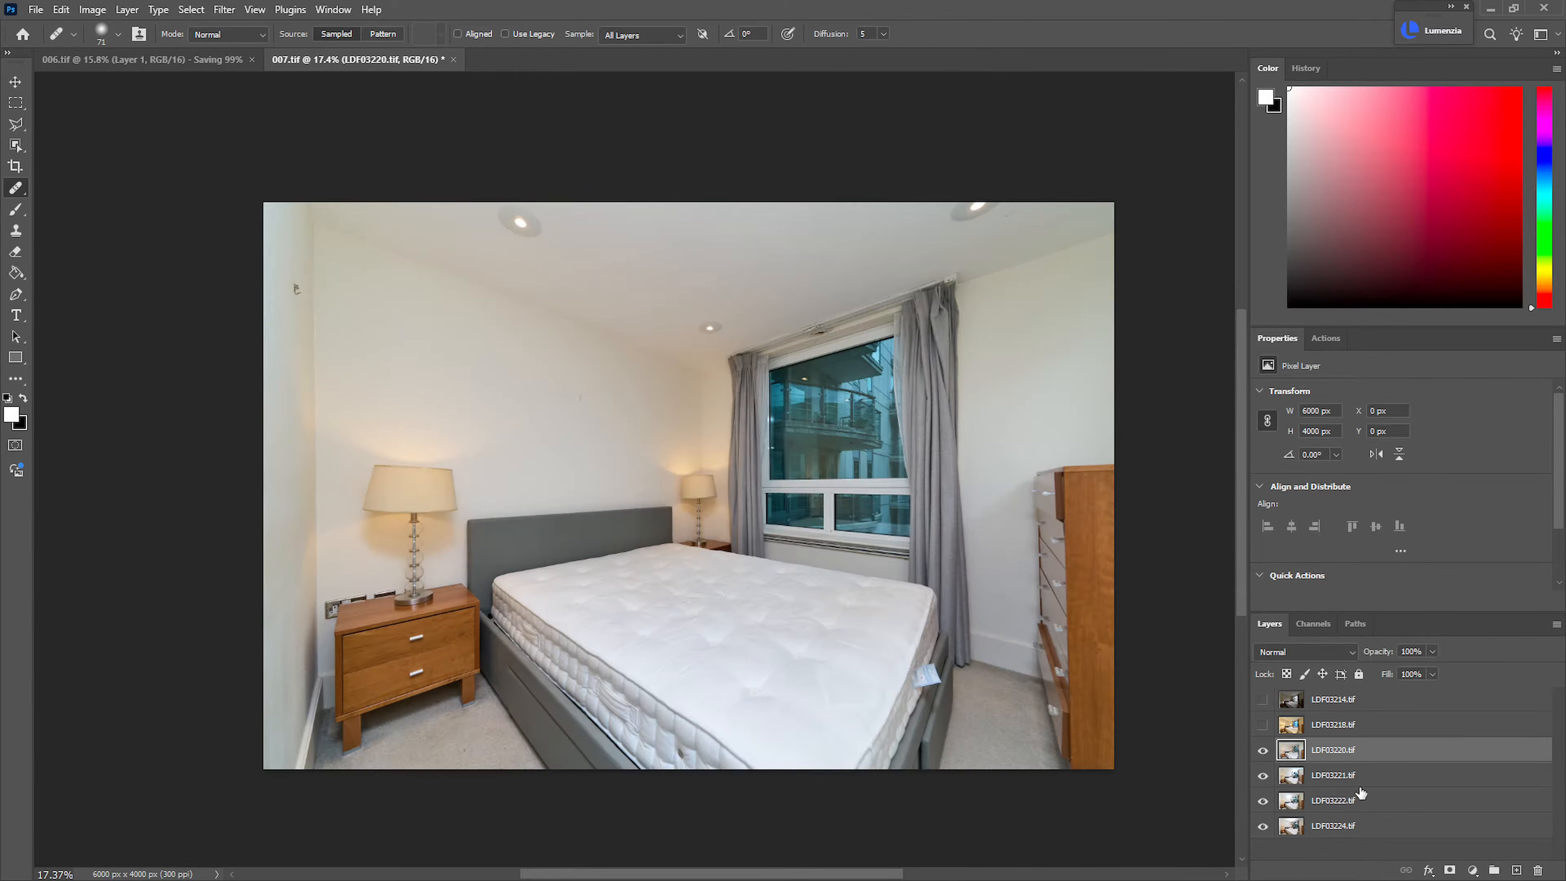
pyautogui.keyDown('shift'); pyautogui.click(1353, 828); pyautogui.keyUp('shift')
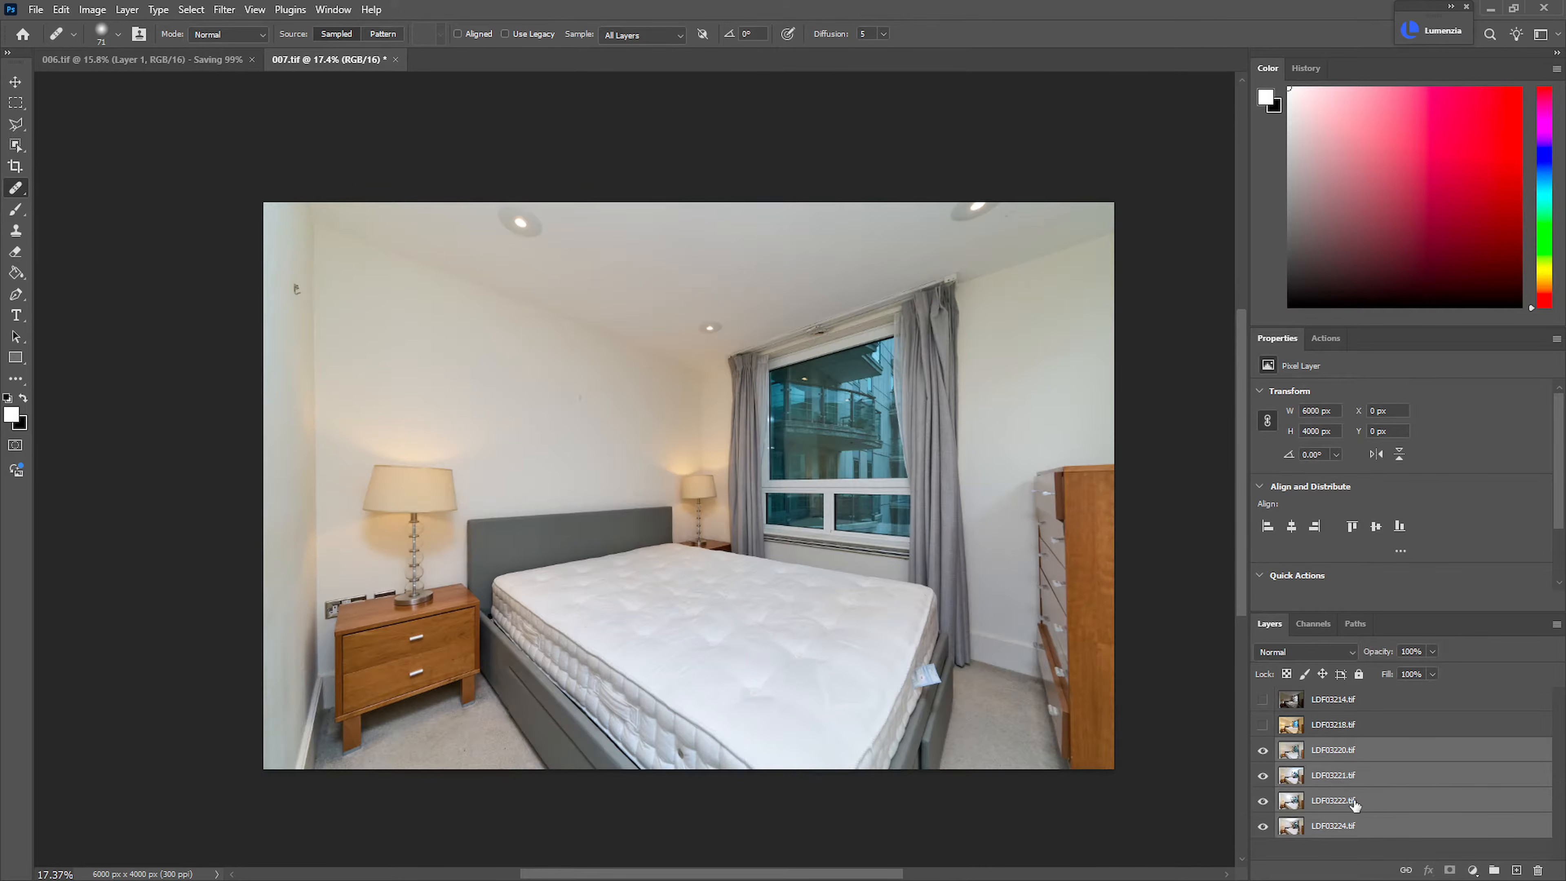
pyautogui.hotkey('ctrl', 'shift', 'r')
pyautogui.moveTo(1272, 751); pyautogui.dragTo(1274, 804)
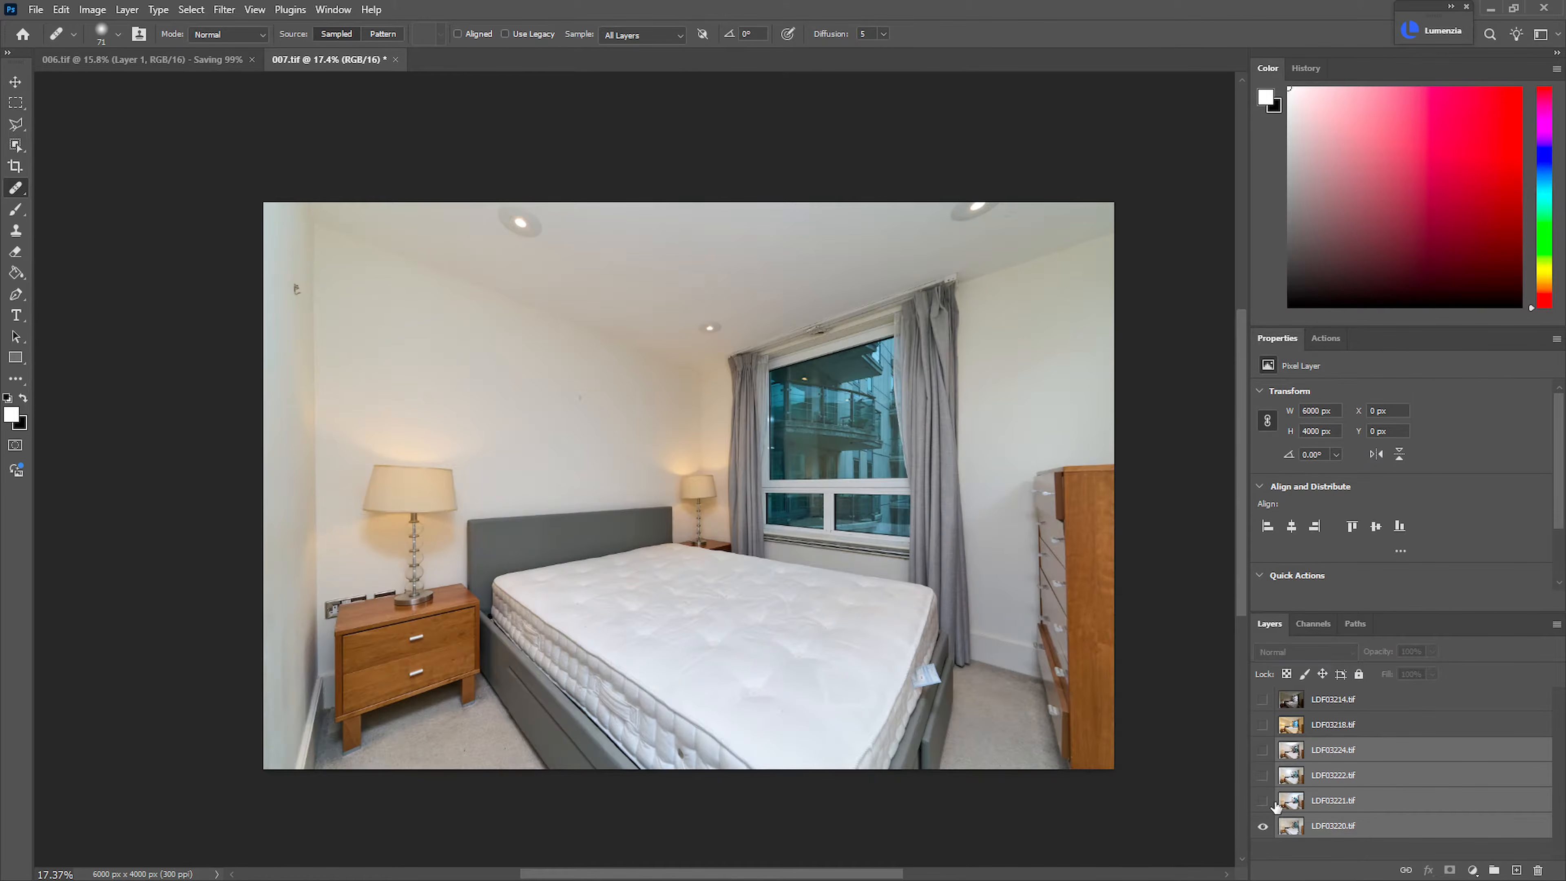
pyautogui.click(1277, 802)
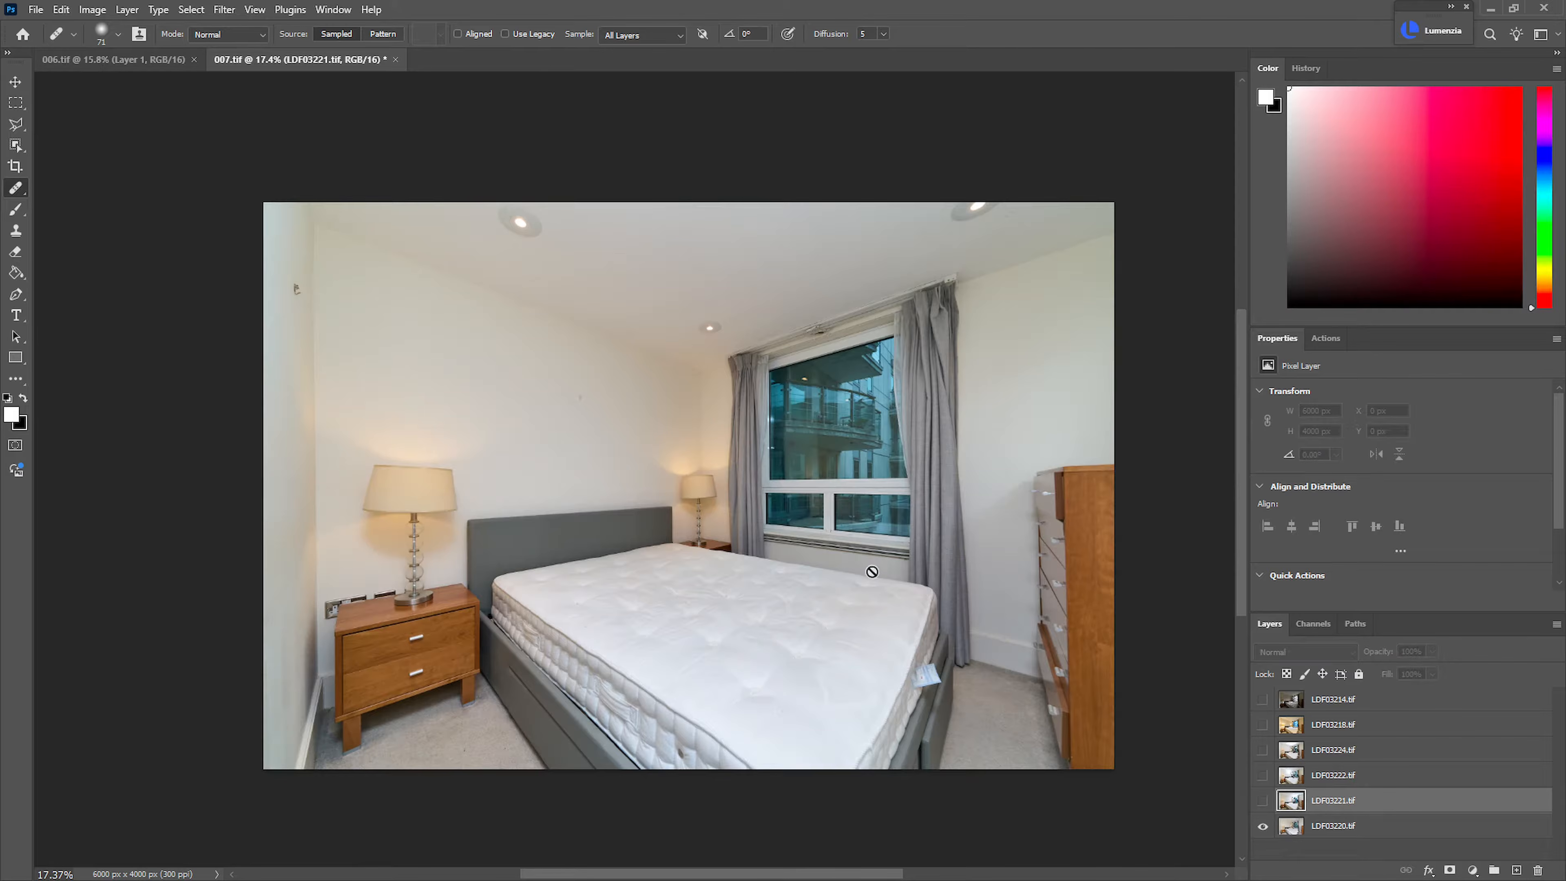
# Show LDF03221.tif, add a black mask and paint the exposure in over the curtain, right-hand wall and chest of drawers
pyautogui.press('b')
pyautogui.moveTo(750, 344)
pyautogui.mouseDown()
pyautogui.moveTo(818, 344)
pyautogui.moveTo(743, 344)
pyautogui.mouseUp()
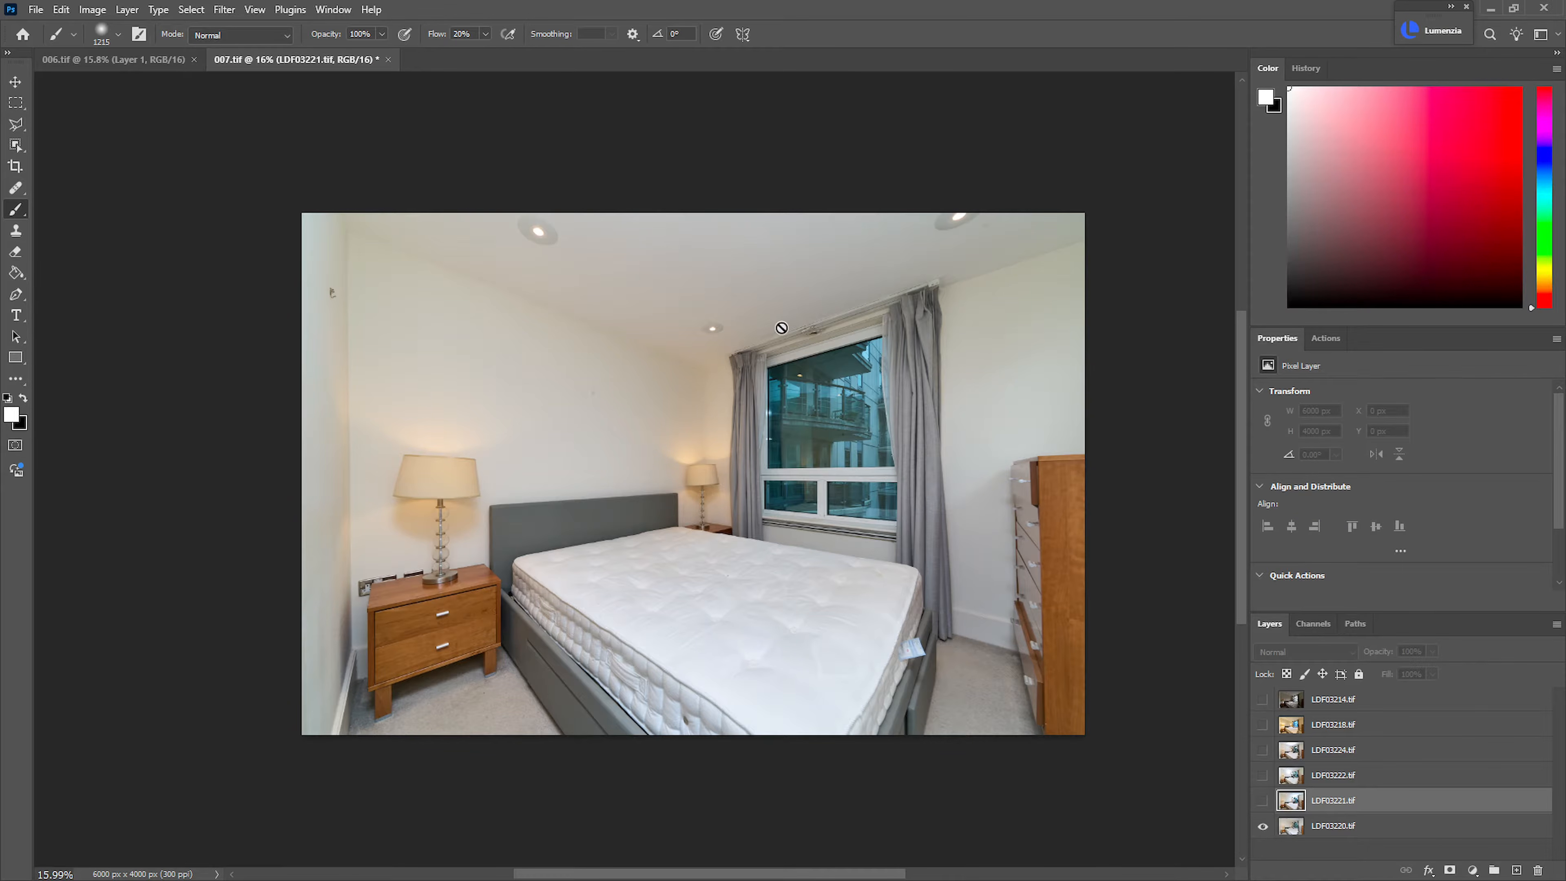
pyautogui.click(1263, 801)
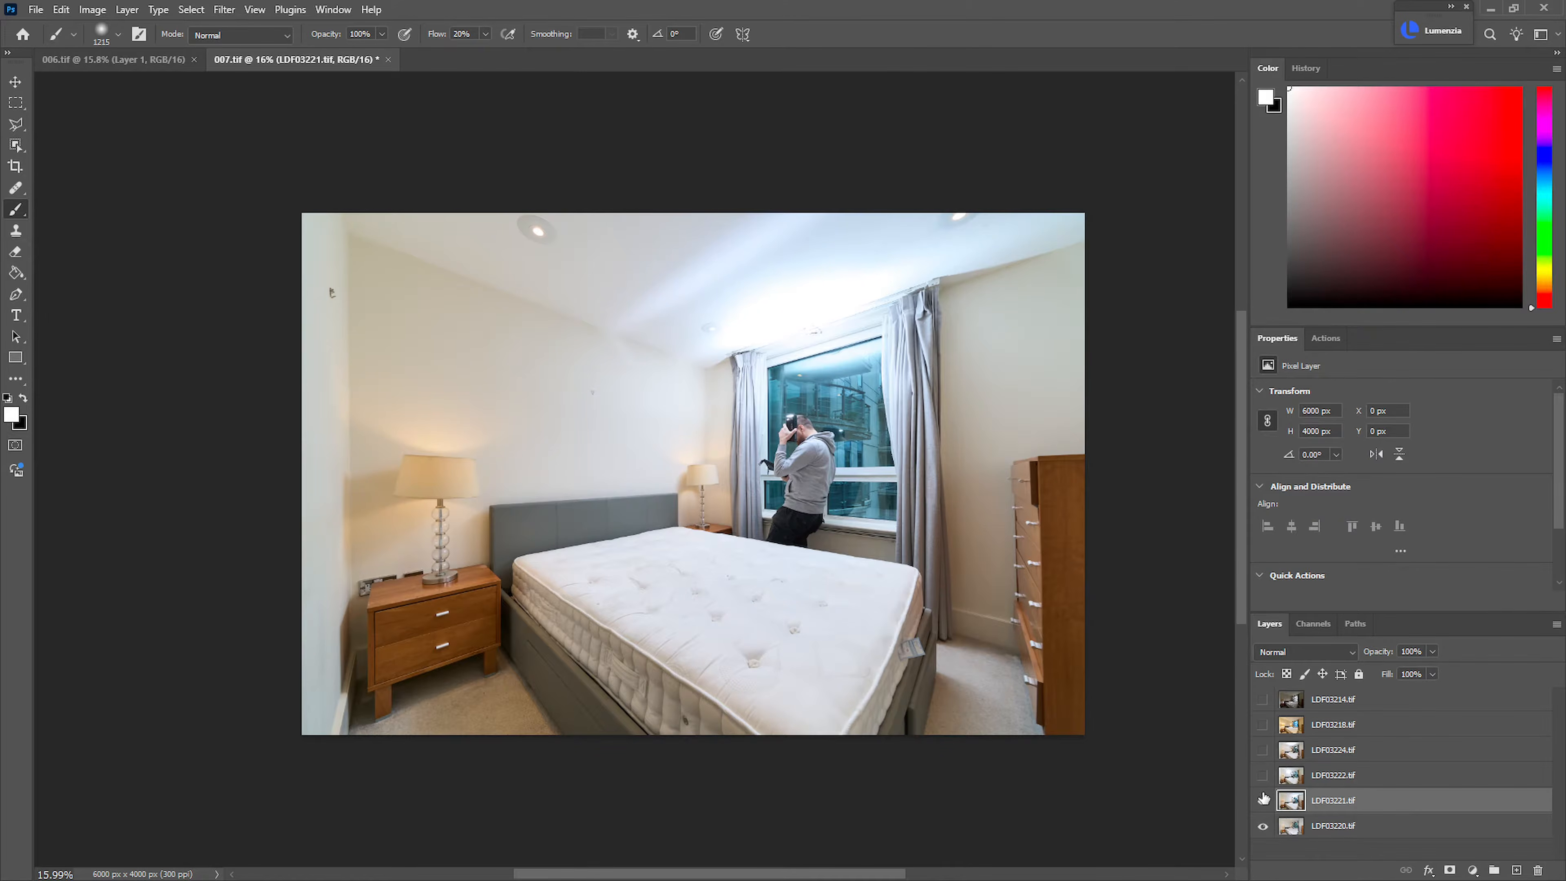
pyautogui.keyDown('alt'); pyautogui.click(1450, 870); pyautogui.keyUp('alt')
pyautogui.moveTo(873, 558); pyautogui.dragTo(910, 491)
pyautogui.press('x')
pyautogui.press('x')
pyautogui.moveTo(1049, 461)
pyautogui.mouseDown()
pyautogui.moveTo(1043, 338)
pyautogui.moveTo(985, 344)
pyautogui.moveTo(926, 592)
pyautogui.moveTo(976, 605)
pyautogui.moveTo(968, 733)
pyautogui.mouseUp()
pyautogui.press('x')
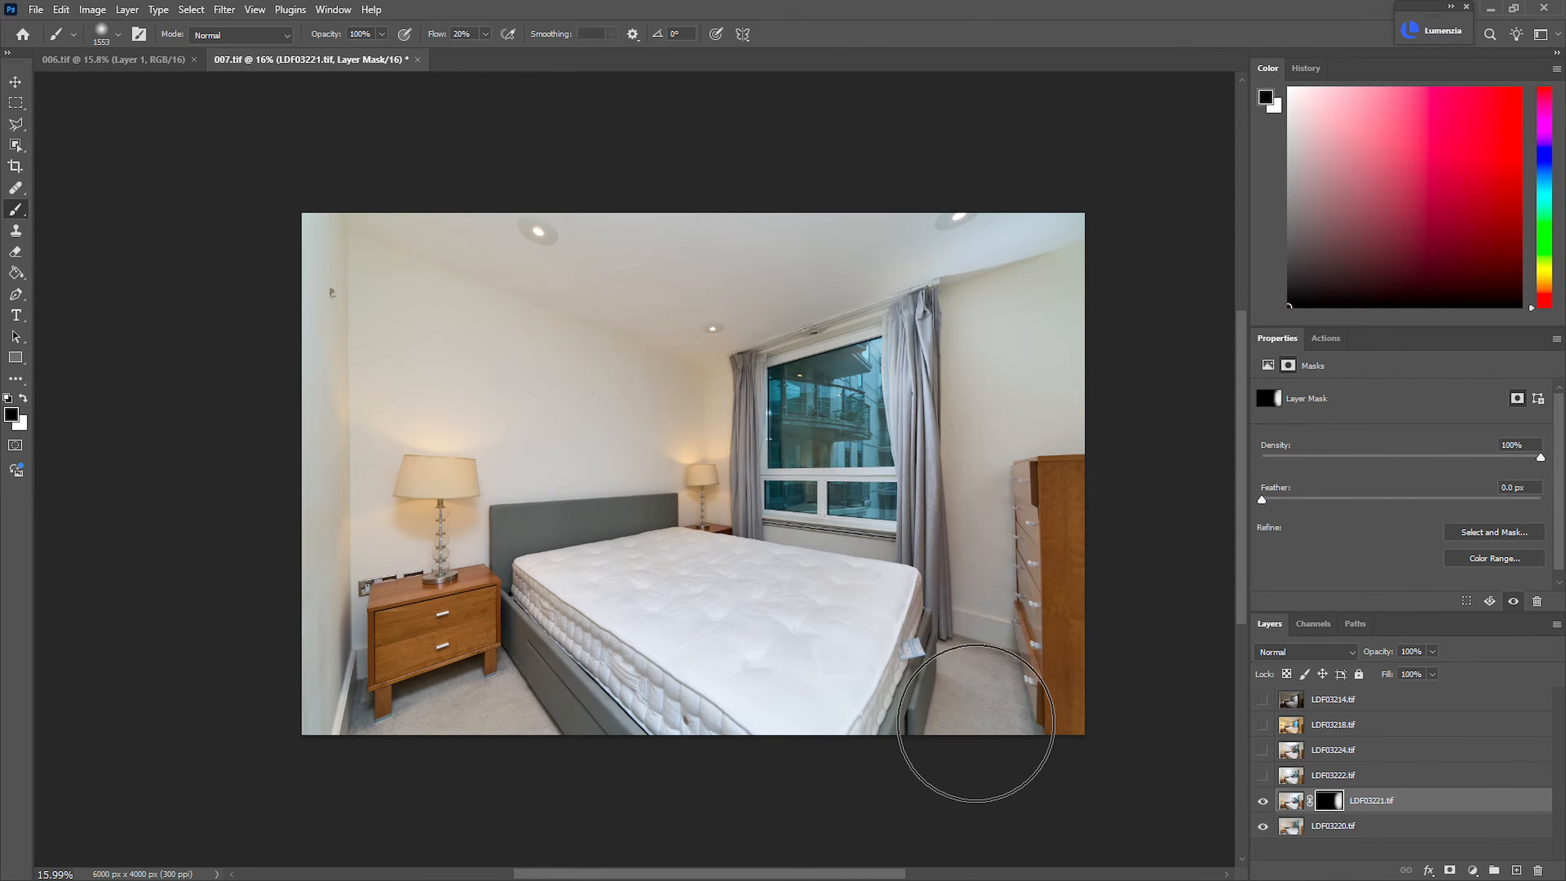
# Paint on the LDF03221.tif mask to blend its exposure in around the bedside table, lamp and left-hand walls
pyautogui.moveTo(457, 557); pyautogui.dragTo(490, 557)
pyautogui.press('x')
pyautogui.moveTo(485, 479)
pyautogui.mouseDown()
pyautogui.moveTo(339, 630)
pyautogui.moveTo(413, 507)
pyautogui.moveTo(395, 632)
pyautogui.moveTo(395, 522)
pyautogui.moveTo(364, 595)
pyautogui.moveTo(381, 621)
pyautogui.mouseUp()
pyautogui.moveTo(377, 591); pyautogui.dragTo(309, 591)
pyautogui.press('x')
pyautogui.moveTo(356, 474)
pyautogui.mouseDown()
pyautogui.moveTo(350, 491)
pyautogui.moveTo(285, 491)
pyautogui.moveTo(353, 501)
pyautogui.moveTo(357, 600)
pyautogui.moveTo(254, 600)
pyautogui.mouseUp()
pyautogui.press('x')
pyautogui.moveTo(405, 514)
pyautogui.mouseDown()
pyautogui.moveTo(430, 515)
pyautogui.moveTo(406, 552)
pyautogui.mouseUp()
pyautogui.press('x')
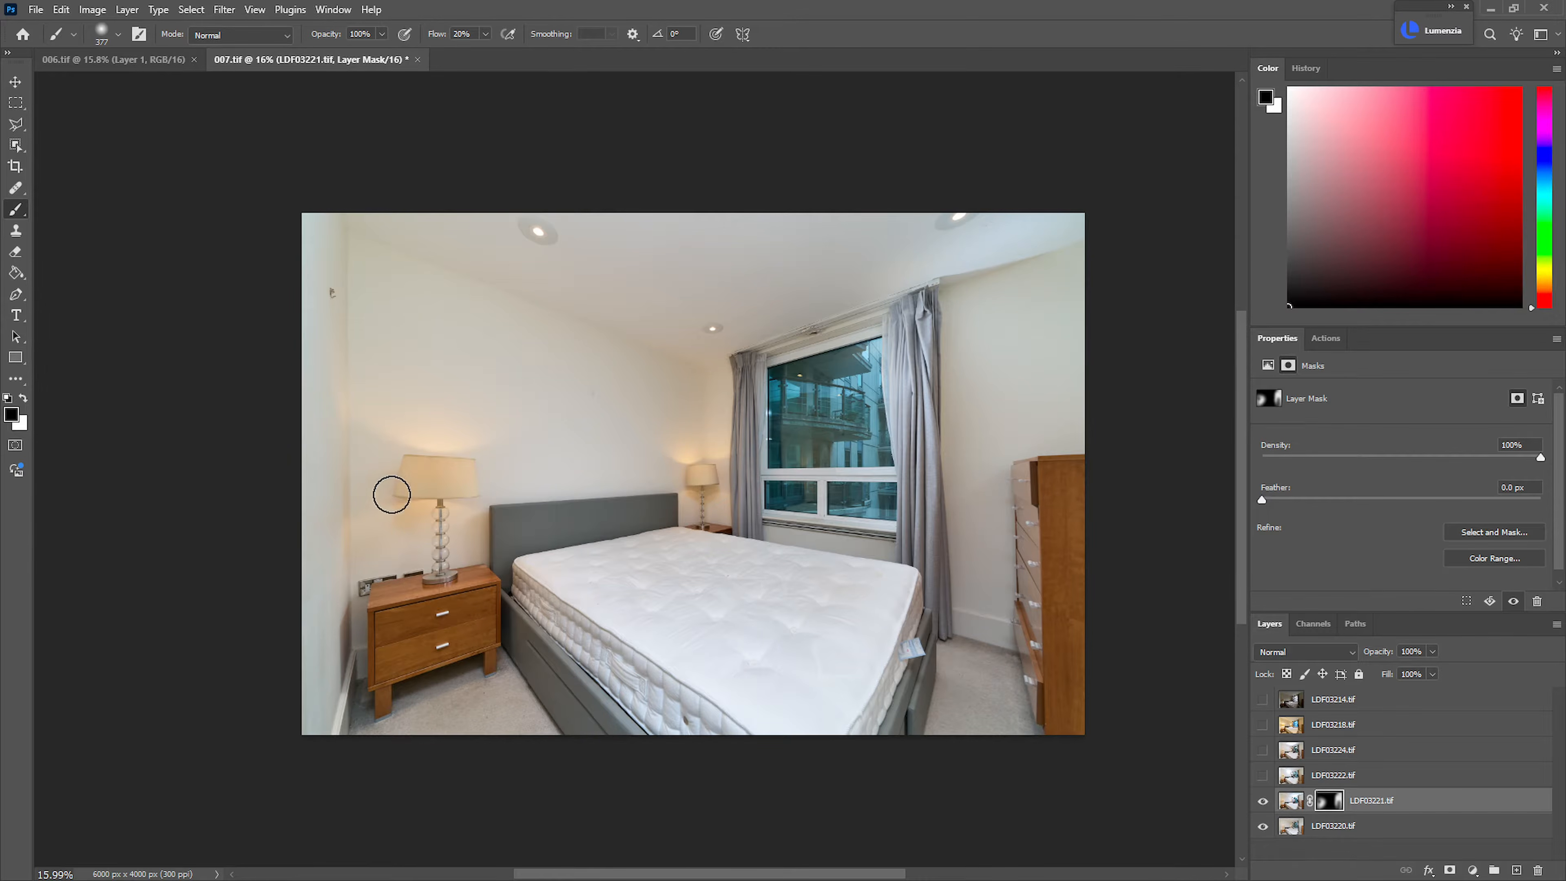
pyautogui.press('x')
pyautogui.moveTo(314, 259)
pyautogui.mouseDown()
pyautogui.moveTo(350, 412)
pyautogui.moveTo(346, 220)
pyautogui.moveTo(422, 336)
pyautogui.mouseUp()
# Show LDF03222.tif, add a black mask and paint its exposure in over the bedside area and left-hand walls
pyautogui.click(1263, 776)
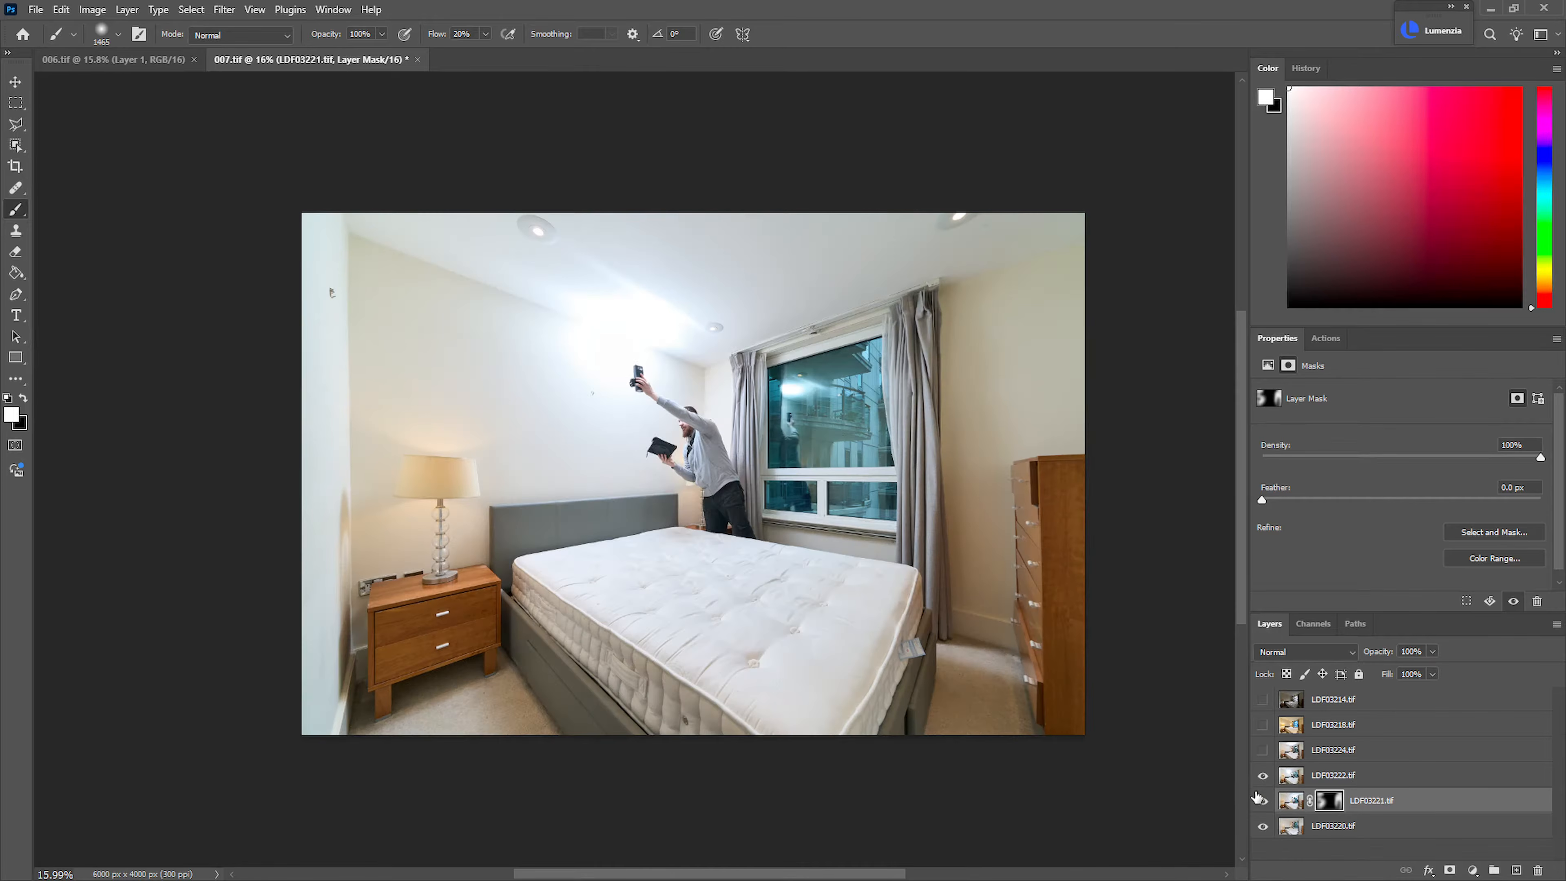
pyautogui.click(1344, 777)
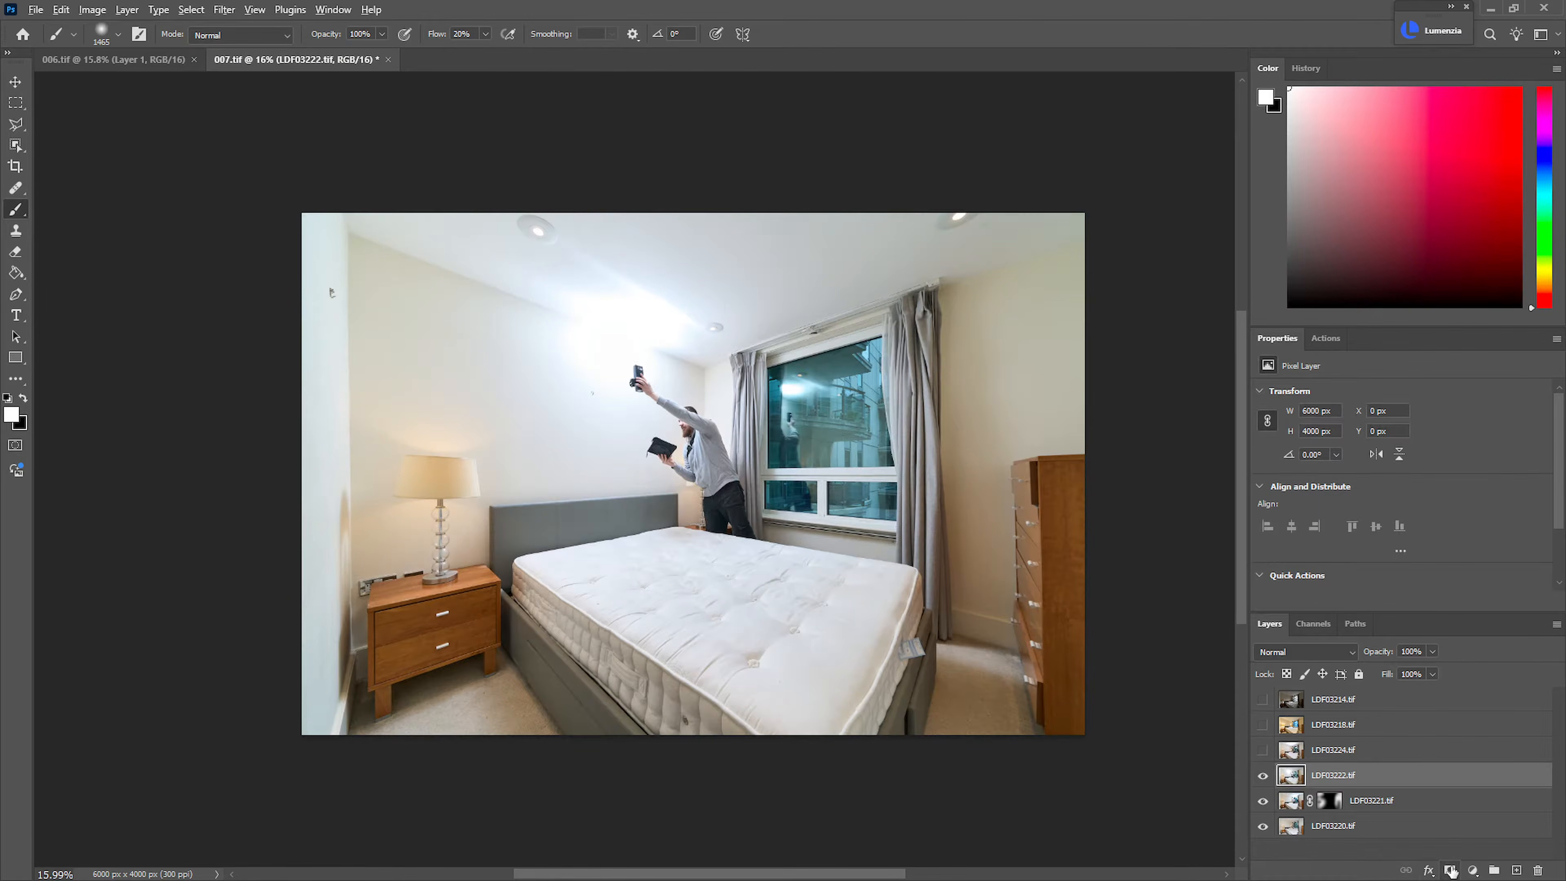
pyautogui.keyDown('alt'); pyautogui.click(1449, 870); pyautogui.keyUp('alt')
pyautogui.press('x')
pyautogui.moveTo(416, 535)
pyautogui.mouseDown()
pyautogui.moveTo(364, 546)
pyautogui.moveTo(374, 490)
pyautogui.moveTo(472, 540)
pyautogui.moveTo(371, 588)
pyautogui.mouseUp()
pyautogui.press('x')
pyautogui.moveTo(391, 356)
pyautogui.mouseDown()
pyautogui.moveTo(453, 356)
pyautogui.moveTo(428, 356)
pyautogui.mouseUp()
pyautogui.moveTo(338, 252)
pyautogui.mouseDown()
pyautogui.moveTo(361, 289)
pyautogui.moveTo(298, 574)
pyautogui.mouseUp()
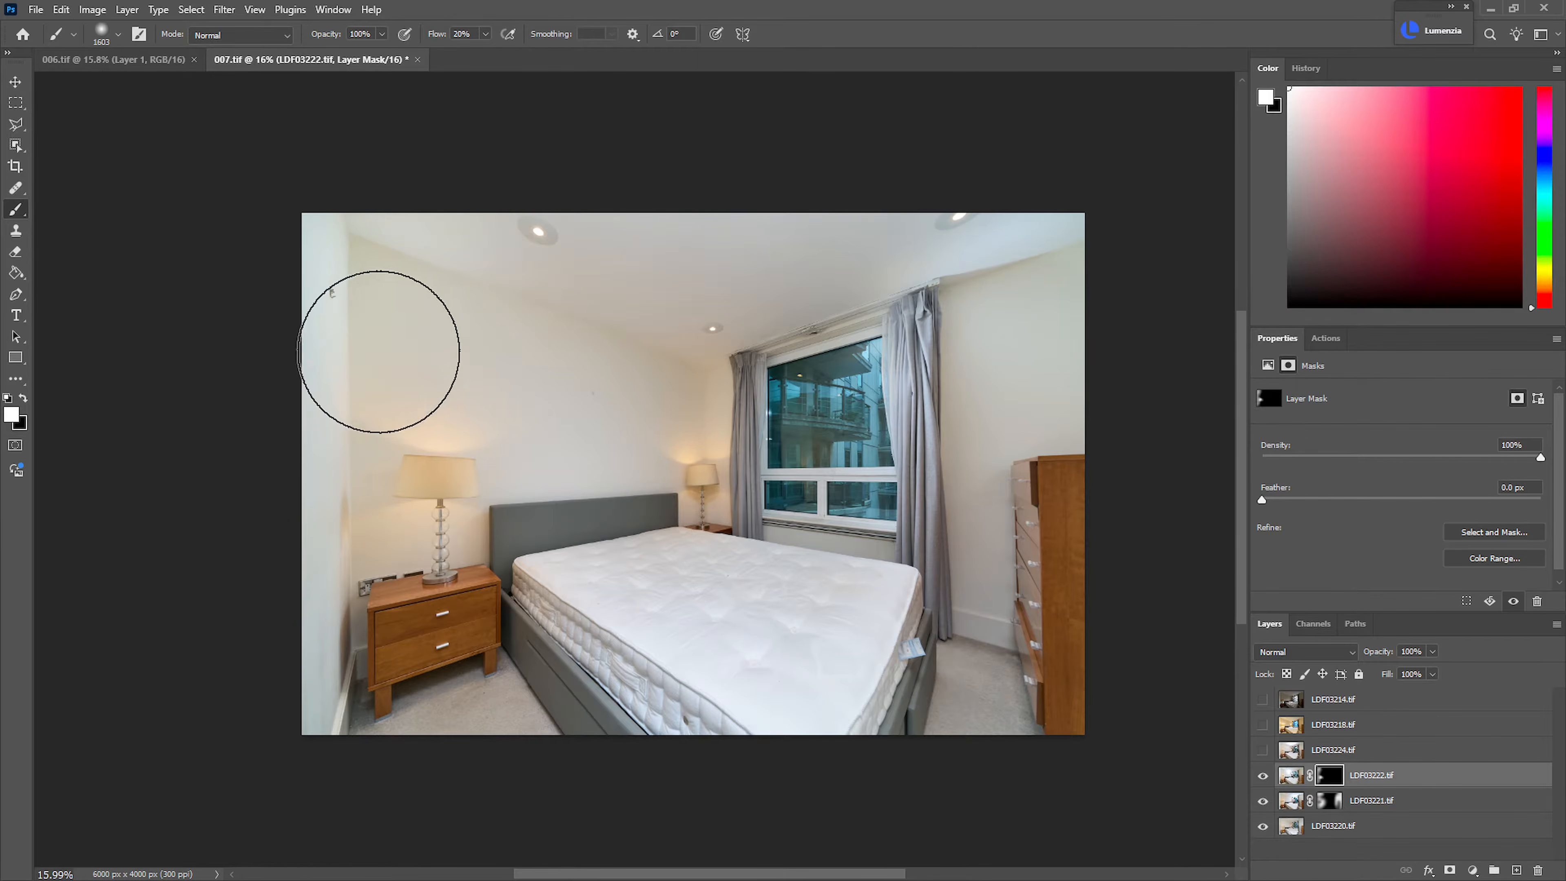
# Brush on the LDF03222.tif mask over the right-hand wall and chest of drawers to bring in that exposure
pyautogui.press('x')
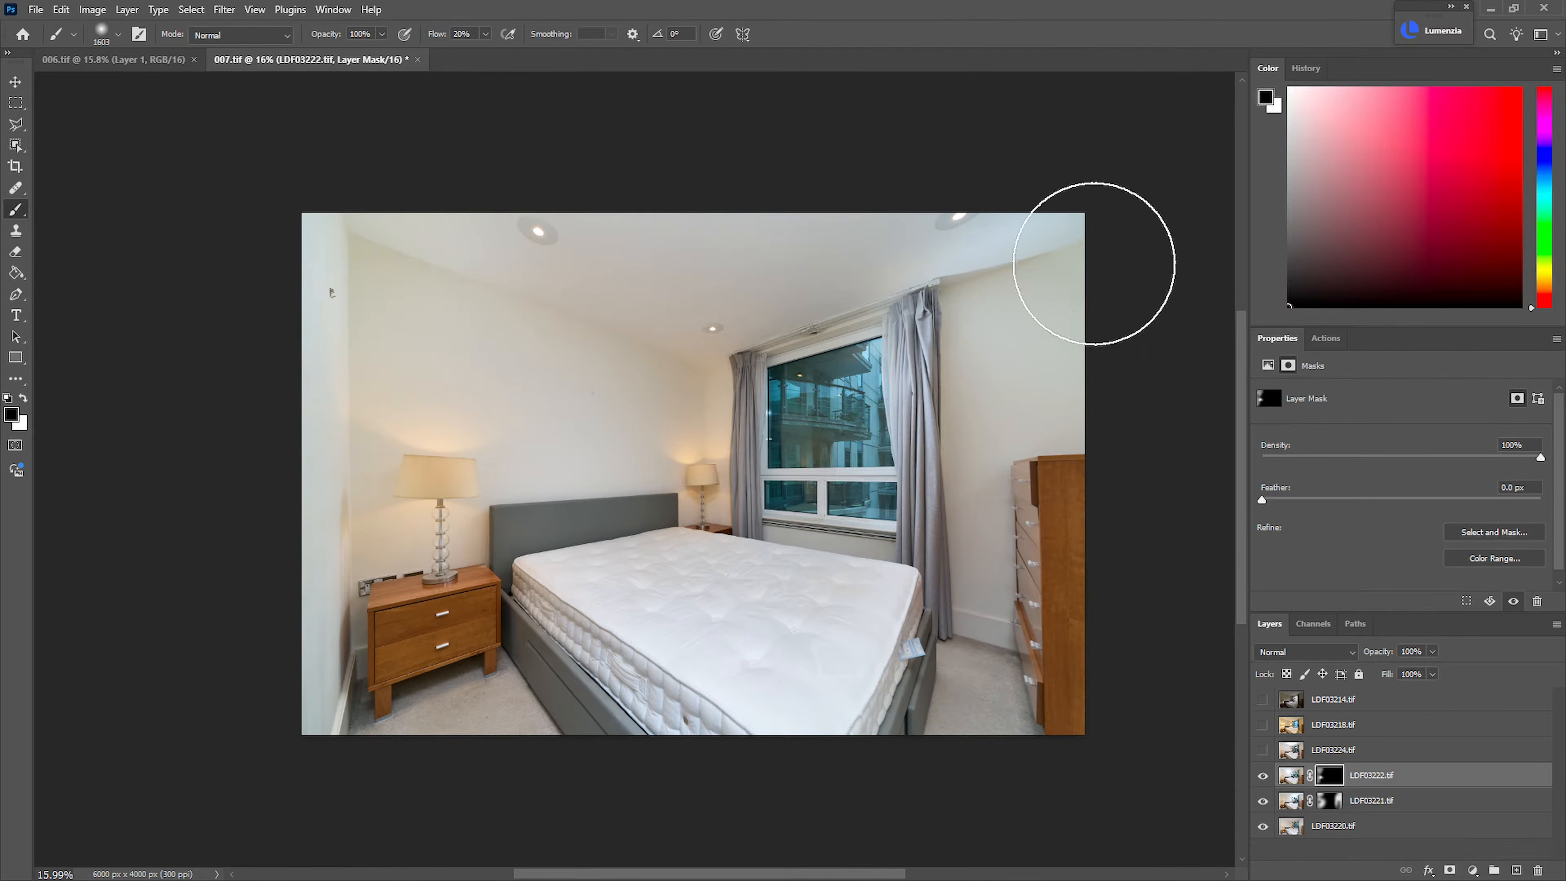
pyautogui.moveTo(985, 277)
pyautogui.mouseDown()
pyautogui.moveTo(1024, 409)
pyautogui.moveTo(1007, 538)
pyautogui.mouseUp()
pyautogui.press('x')
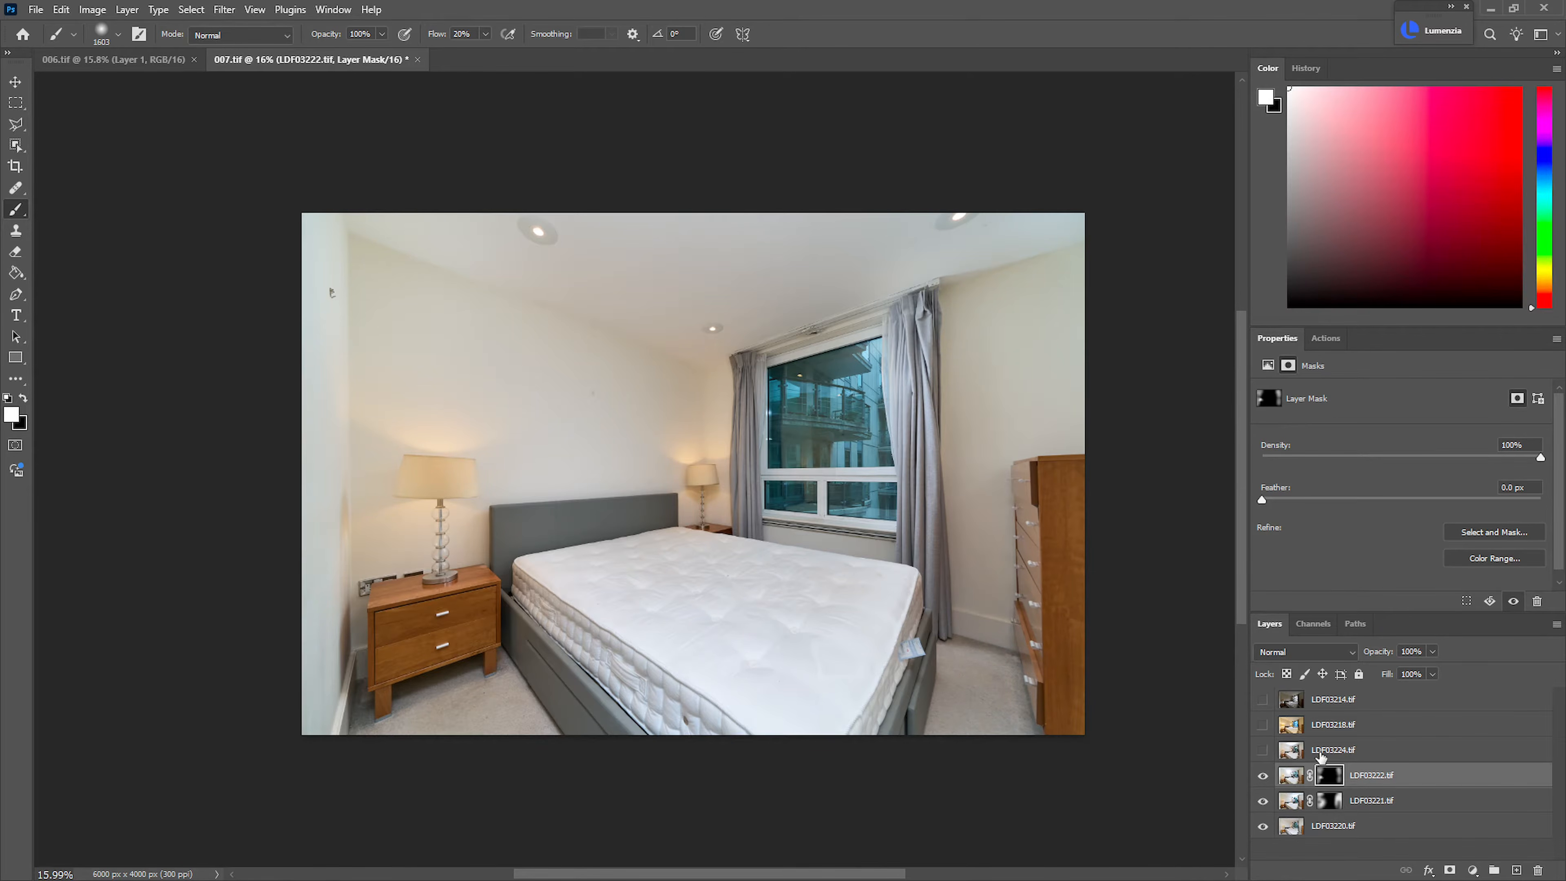
# Show LDF03224.tif after comparing it with the blend, add a black mask and paint it in at the room's right edge
pyautogui.click(1264, 754)
pyautogui.click(1264, 754)
pyautogui.click(1263, 754)
pyautogui.click(1260, 768)
pyautogui.click(1261, 771)
pyautogui.click(1262, 774)
pyautogui.click(1264, 754)
pyautogui.click(1264, 753)
pyautogui.click(1264, 753)
pyautogui.click(1264, 754)
pyautogui.click(1265, 754)
pyautogui.click(1308, 759)
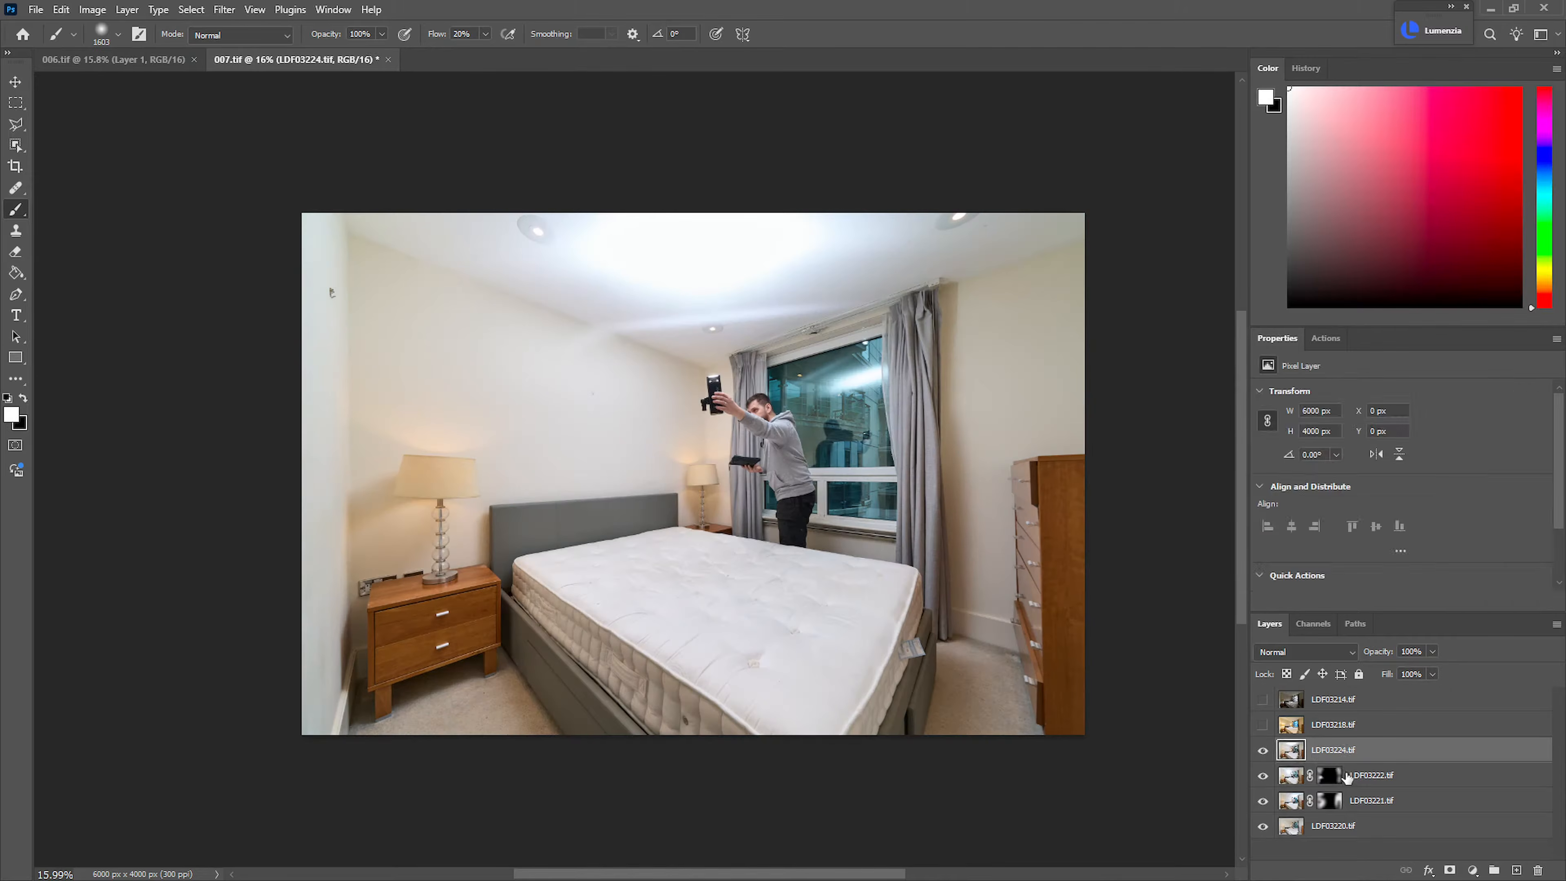
pyautogui.keyDown('alt'); pyautogui.click(1450, 870); pyautogui.keyUp('alt')
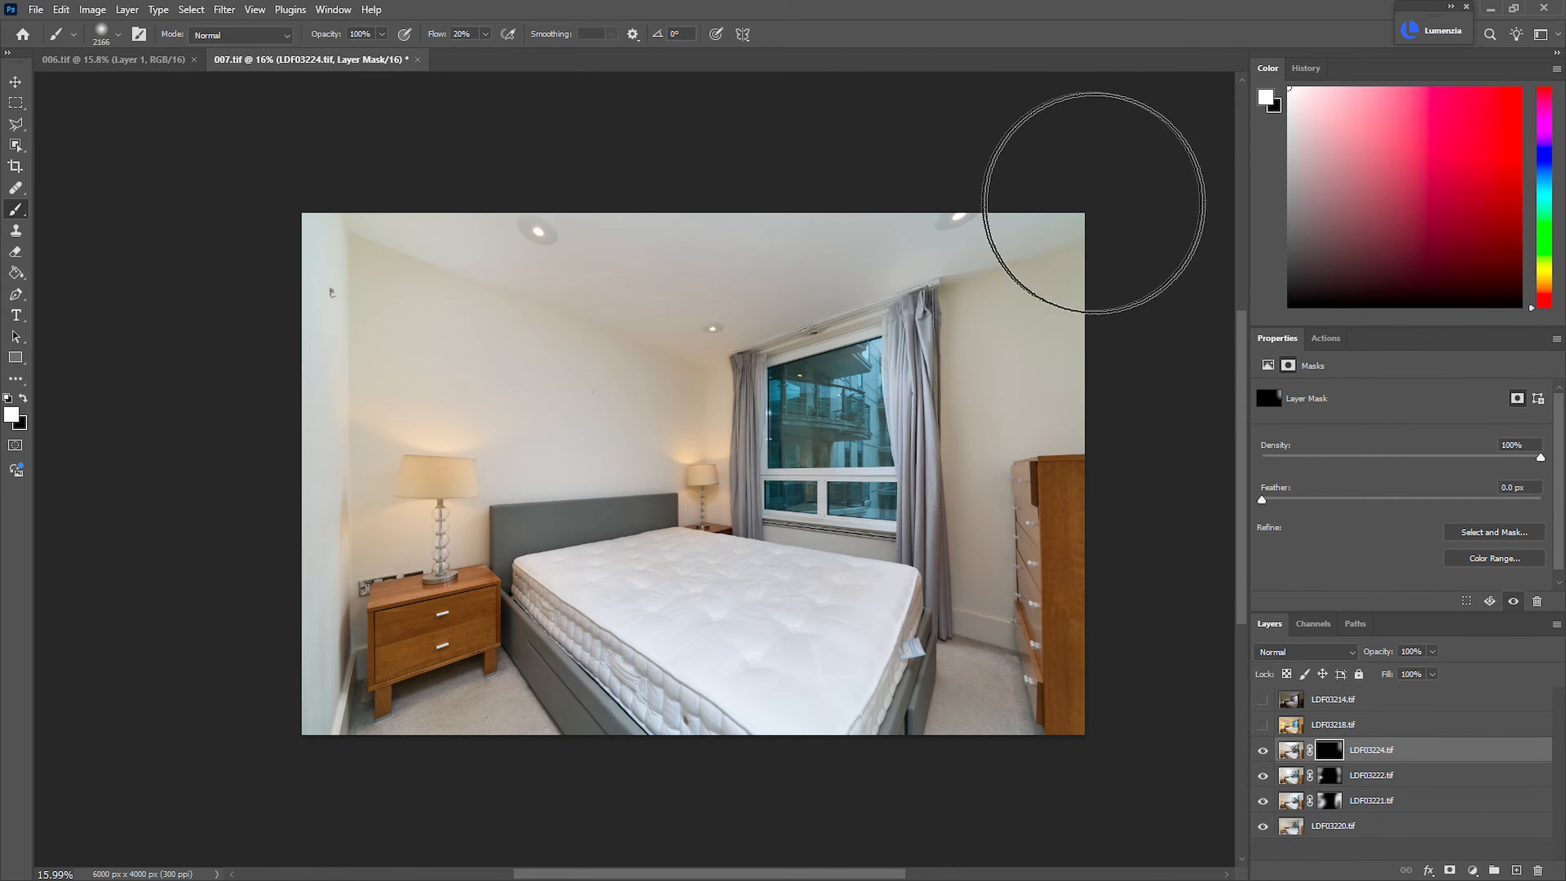
# Group the four flash layers LDF03220.tif to LDF03224.tif and add a Hue/Saturation adjustment above the group
pyautogui.keyDown('shift'); pyautogui.click(1375, 832); pyautogui.keyUp('shift')
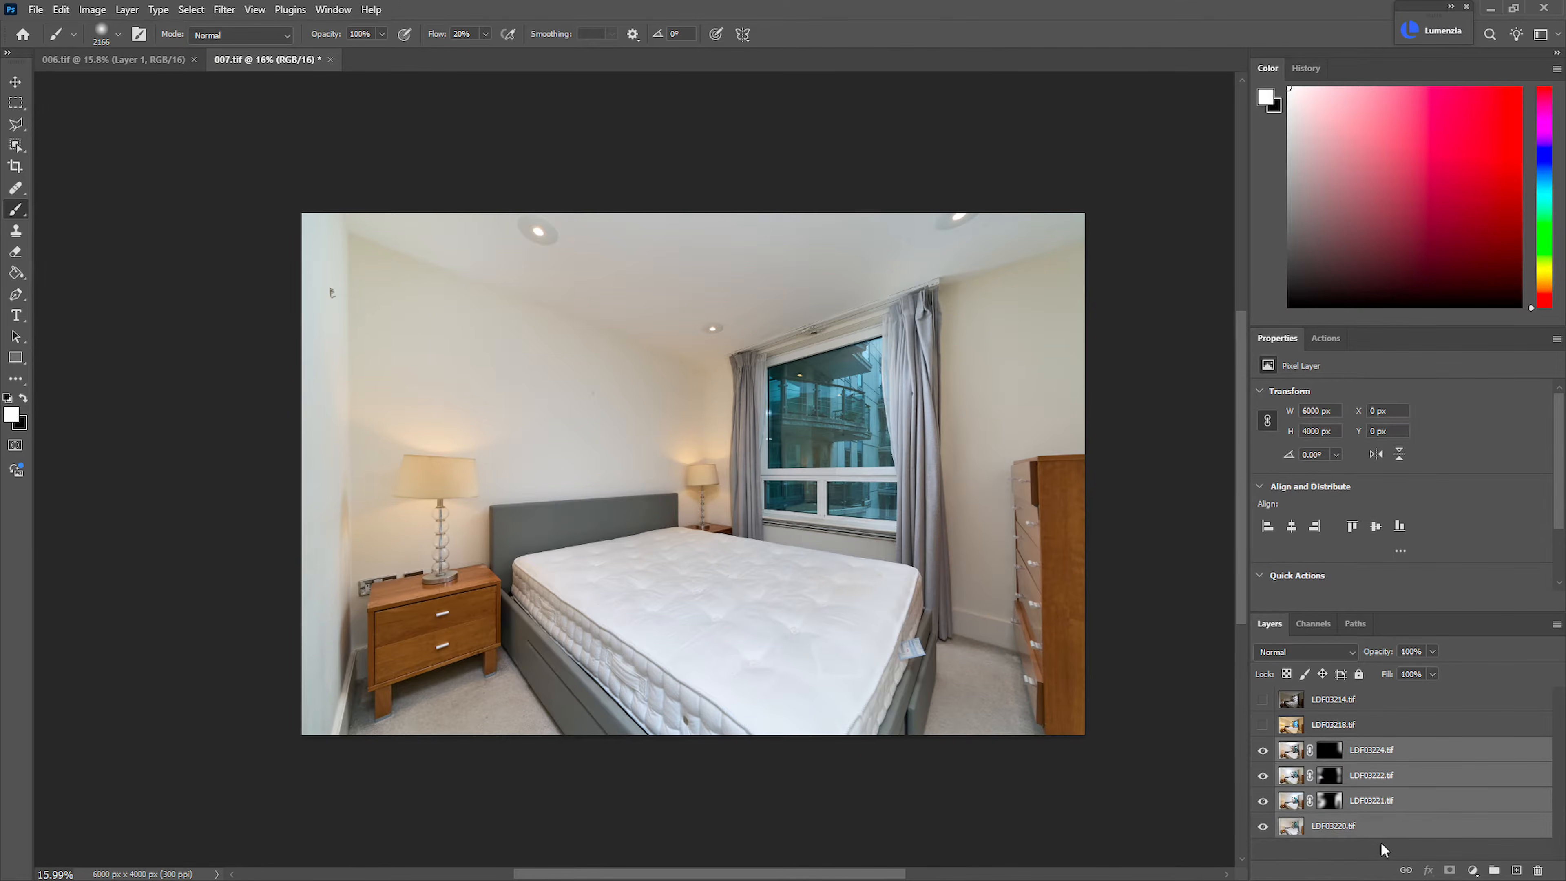
pyautogui.hotkey('ctrl', 'g')
pyautogui.hotkey('ctrl', 'u')
pyautogui.press('Return')
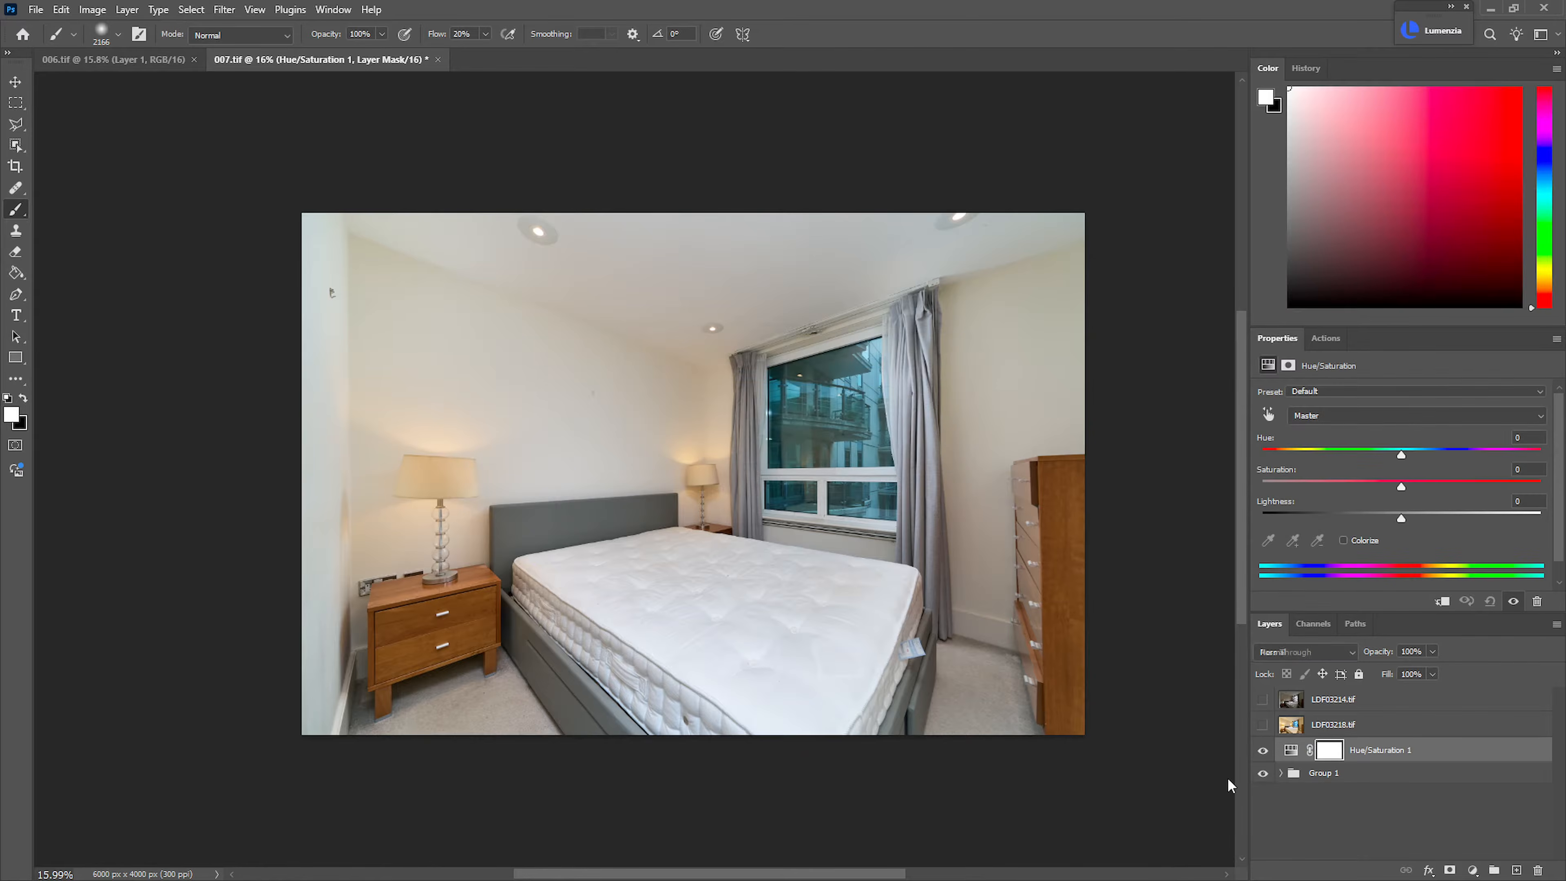
# Mask the Hue/Saturation adjustment to the walls and ceiling using Color Range samples at fuzziness 18, and place it in a new group
pyautogui.hotkey('ctrl', 'alt', 'shift', 'c')
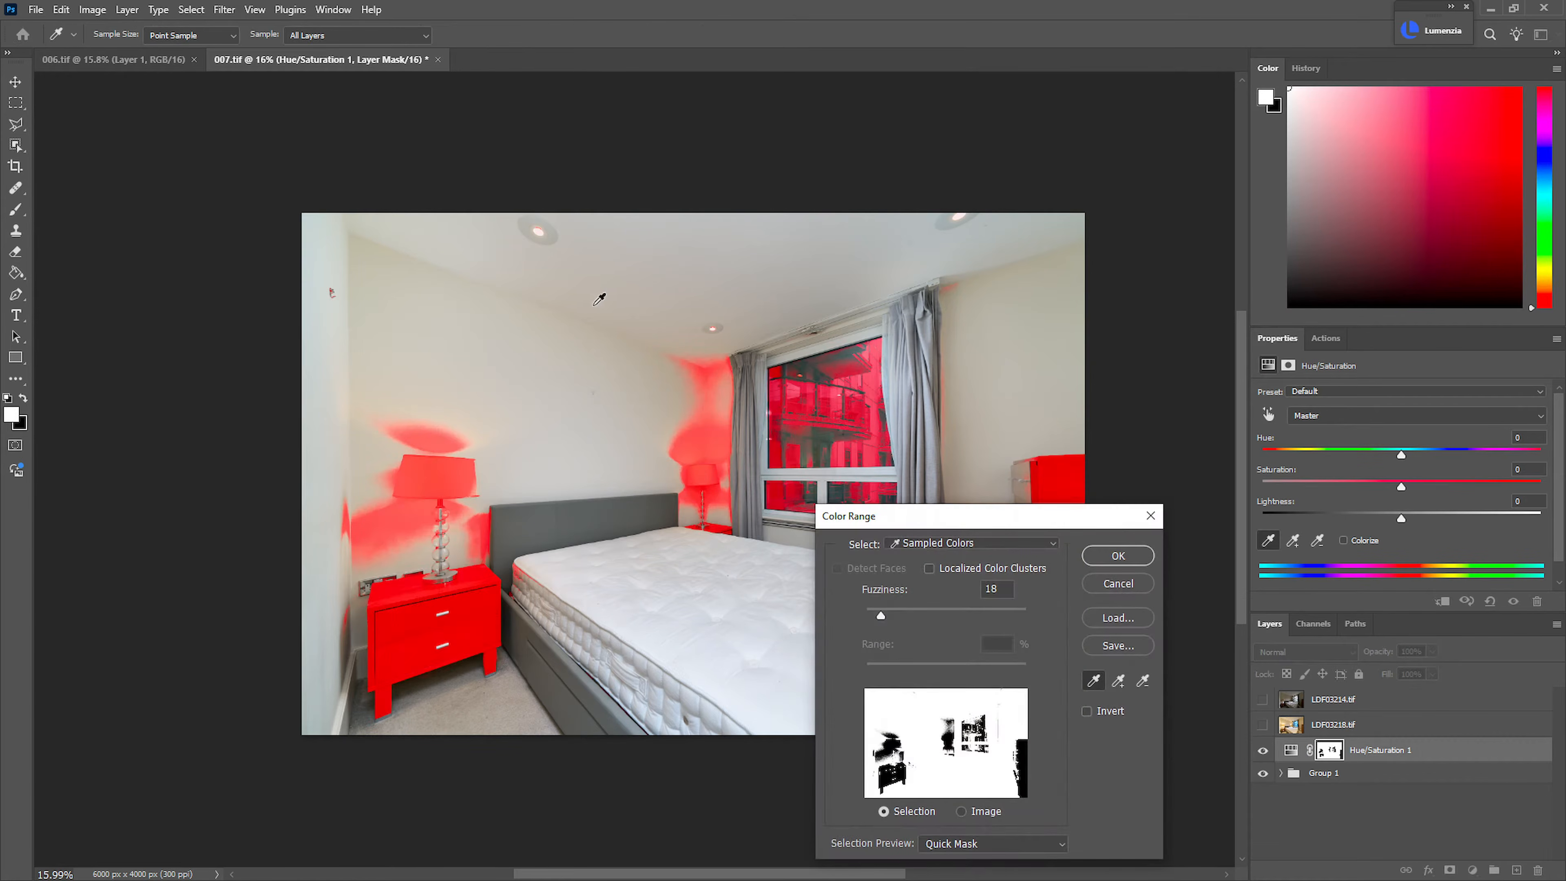
pyautogui.click(662, 299)
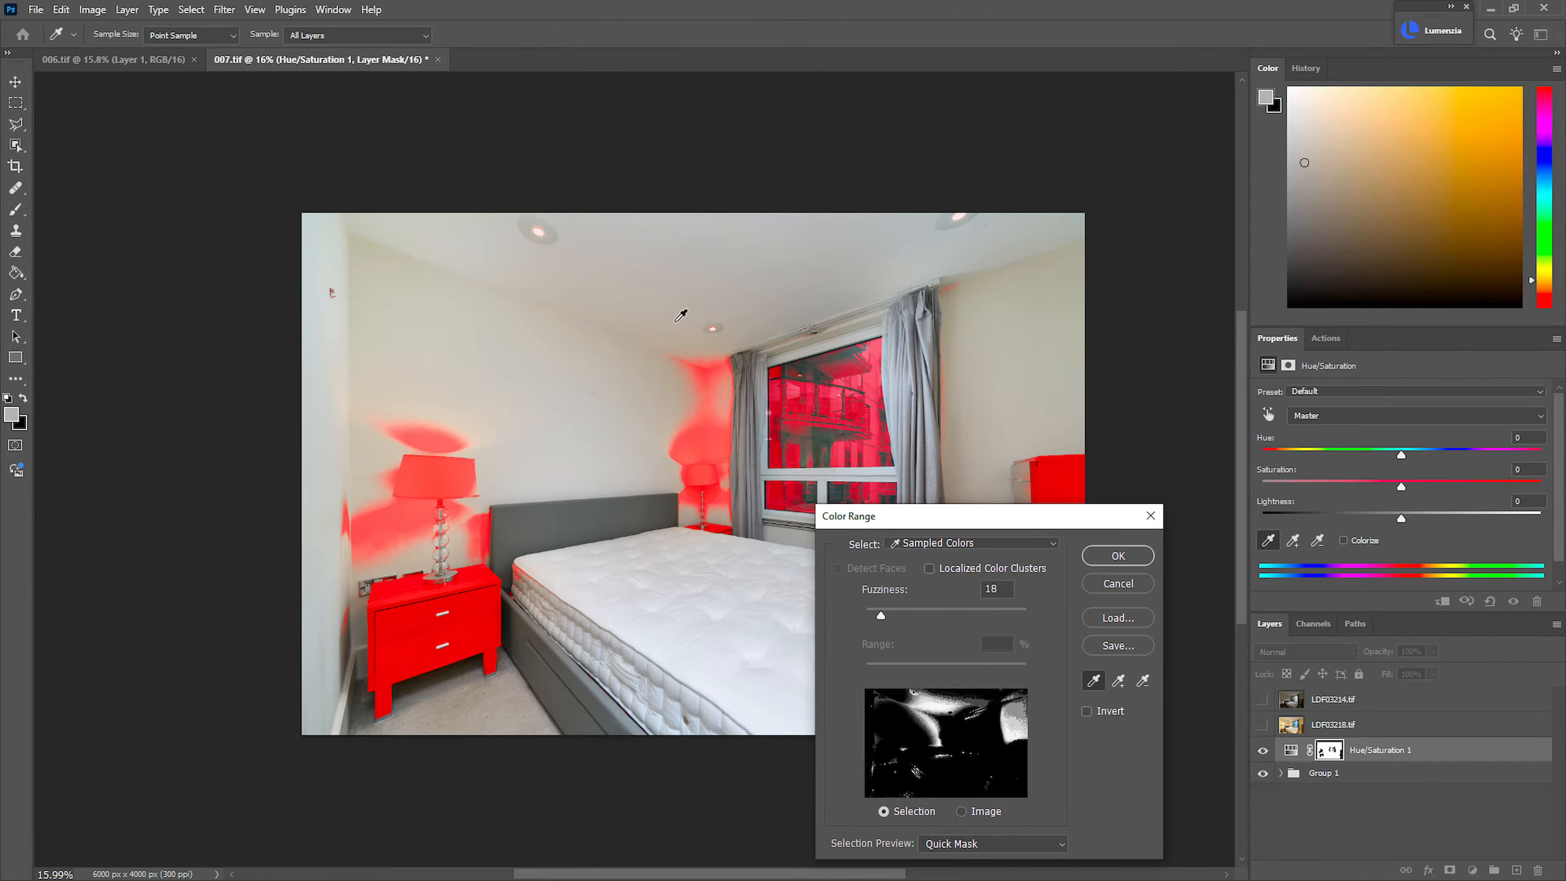
pyautogui.keyDown('shift'); pyautogui.click(419, 227); pyautogui.keyUp('shift')
pyautogui.moveTo(434, 241)
pyautogui.mouseDown()
pyautogui.moveTo(666, 256)
pyautogui.moveTo(885, 245)
pyautogui.moveTo(724, 343)
pyautogui.moveTo(676, 341)
pyautogui.moveTo(703, 363)
pyautogui.moveTo(1076, 226)
pyautogui.moveTo(1007, 250)
pyautogui.moveTo(941, 226)
pyautogui.moveTo(942, 336)
pyautogui.mouseUp()
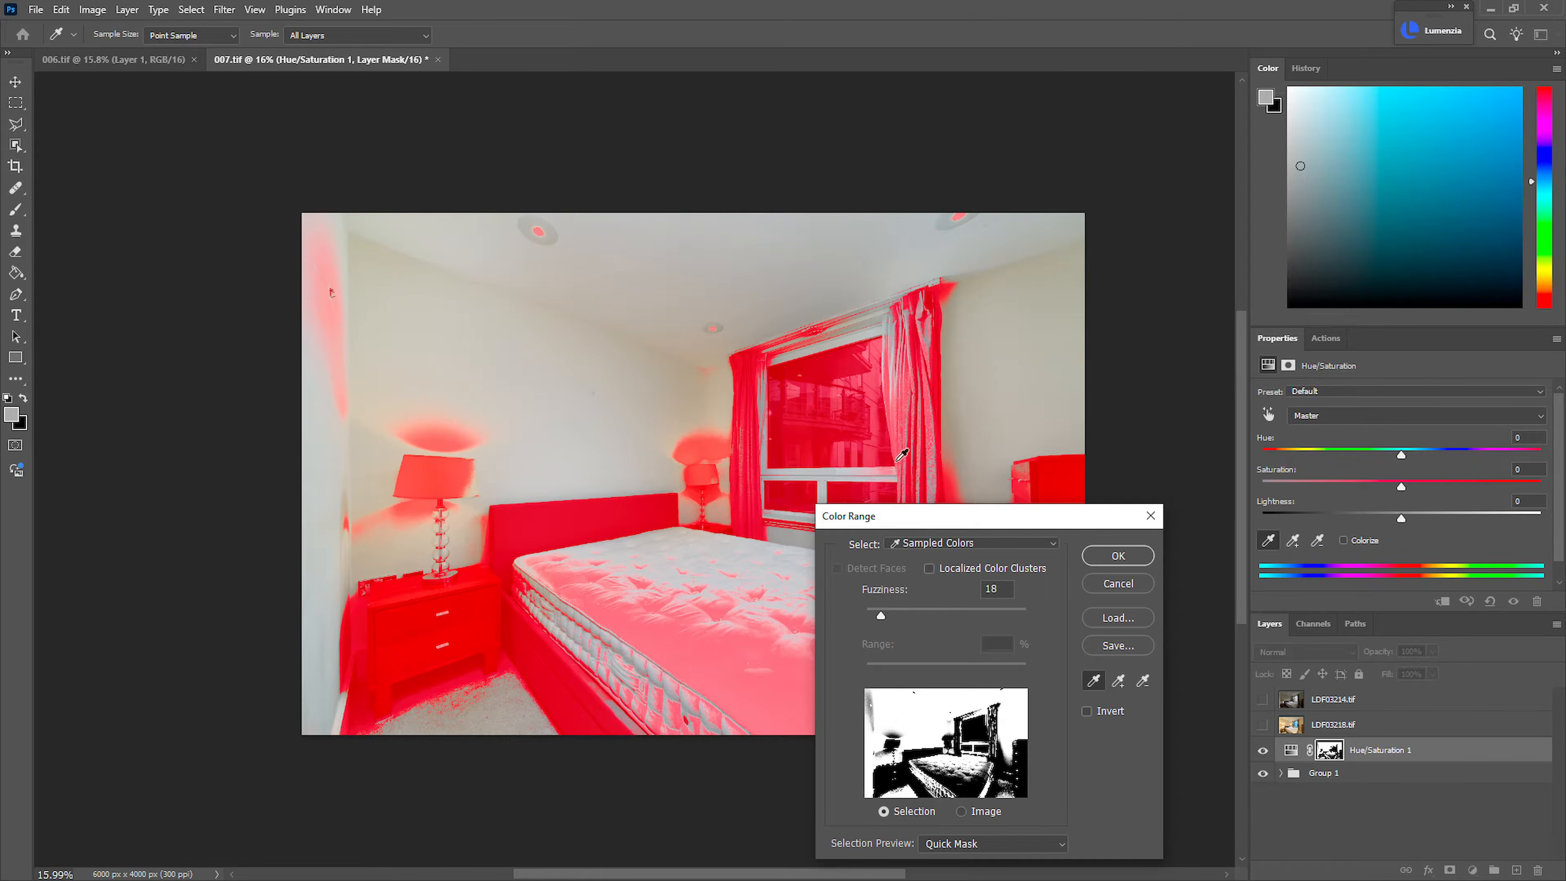
pyautogui.click(1117, 558)
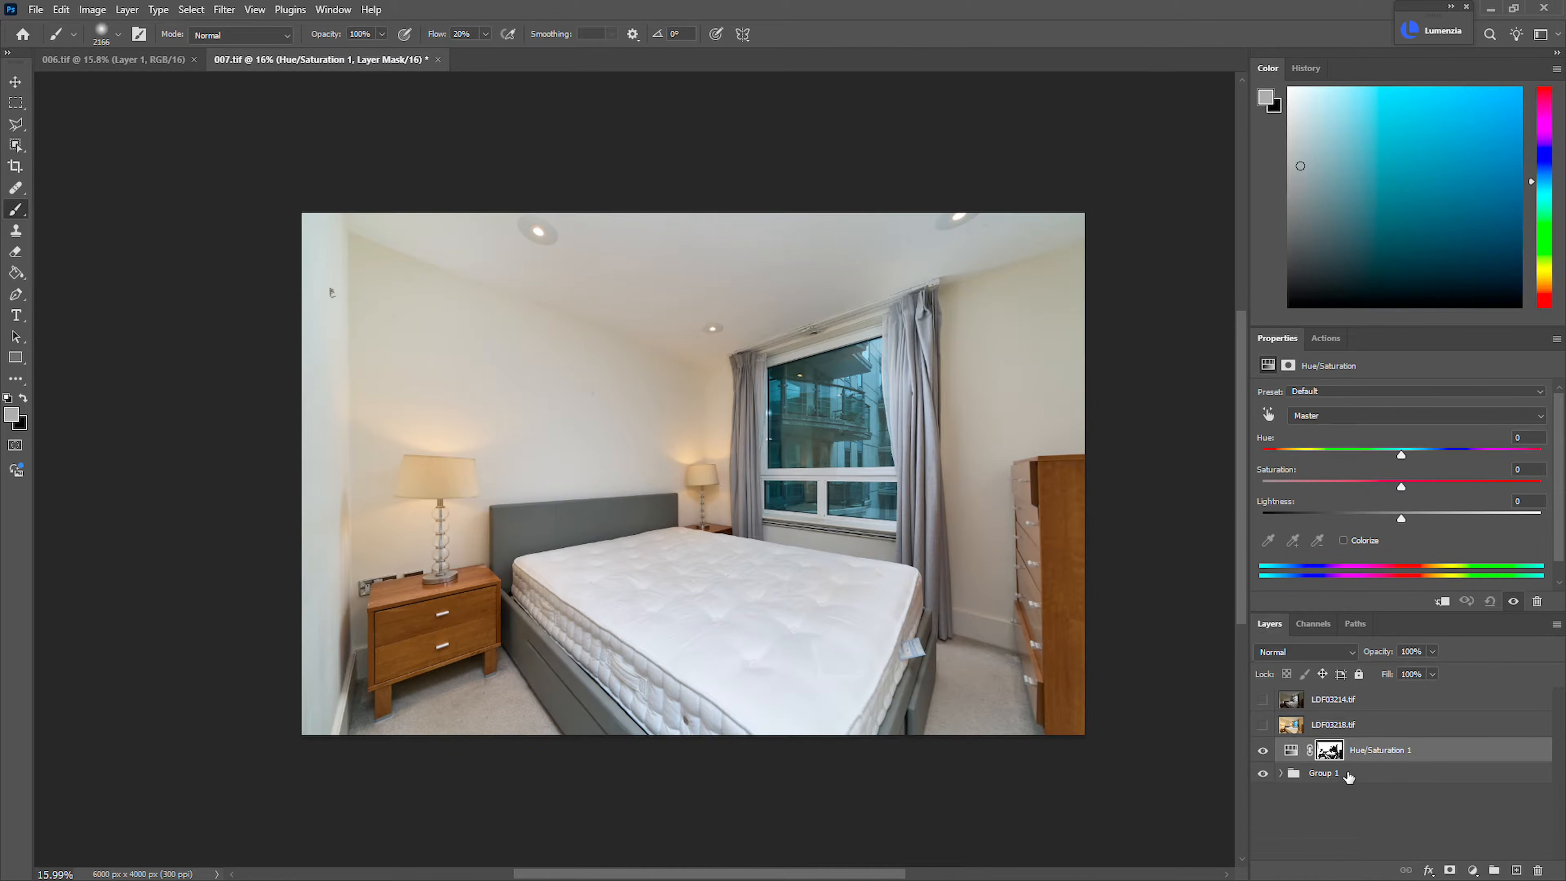
pyautogui.hotkey('ctrl', 'g')
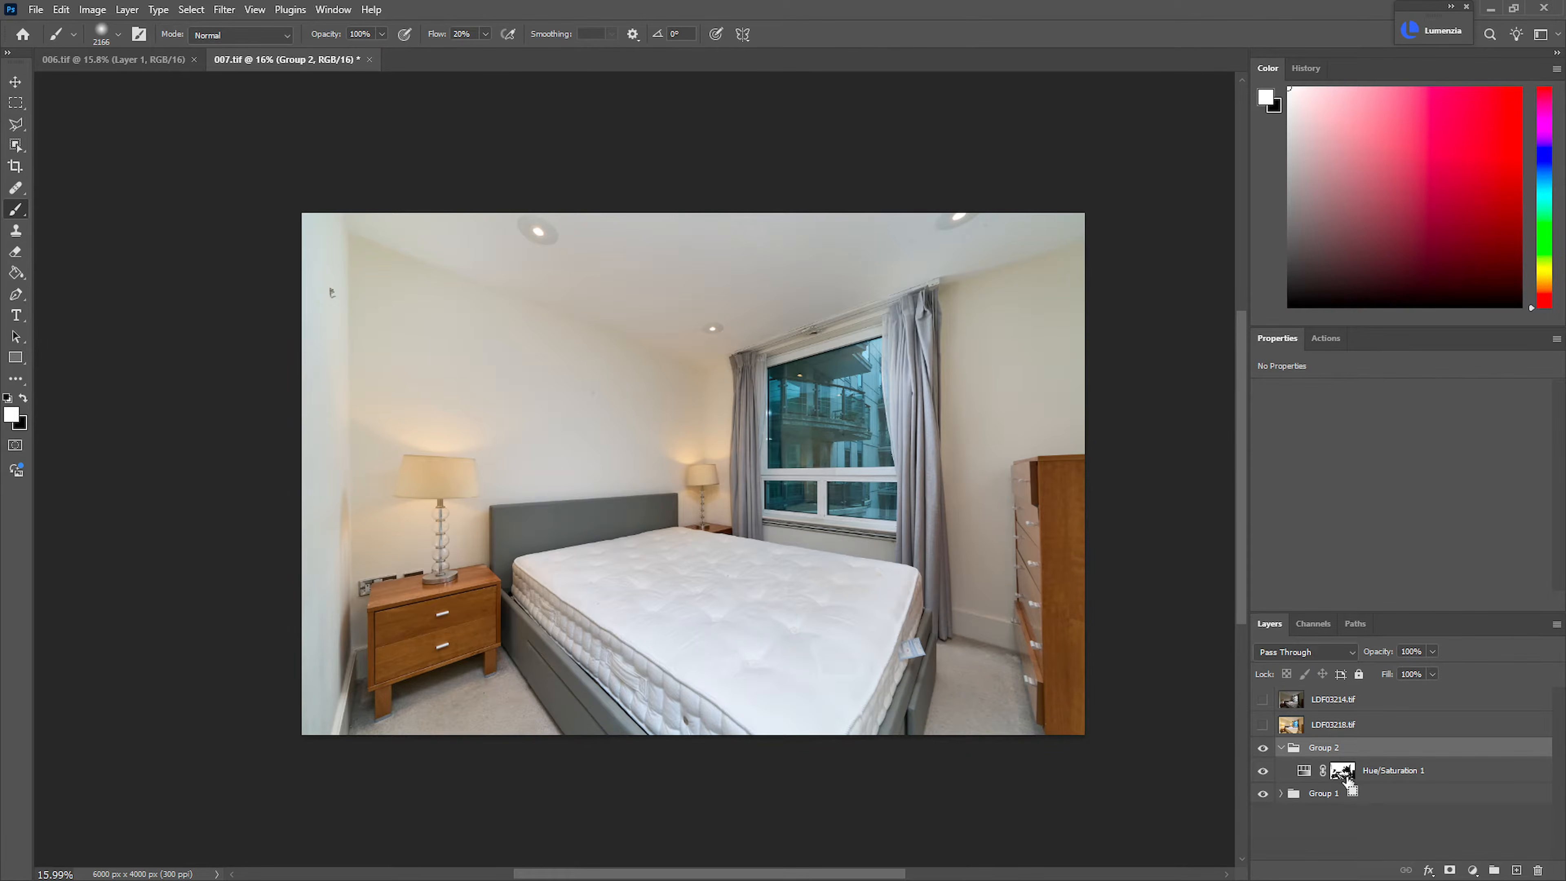
# Add a black mask to Group 2 and trace along the edge between wall and ceiling with the Polygonal Lasso
pyautogui.hotkey('ctrl', 'm')
pyautogui.press('l')
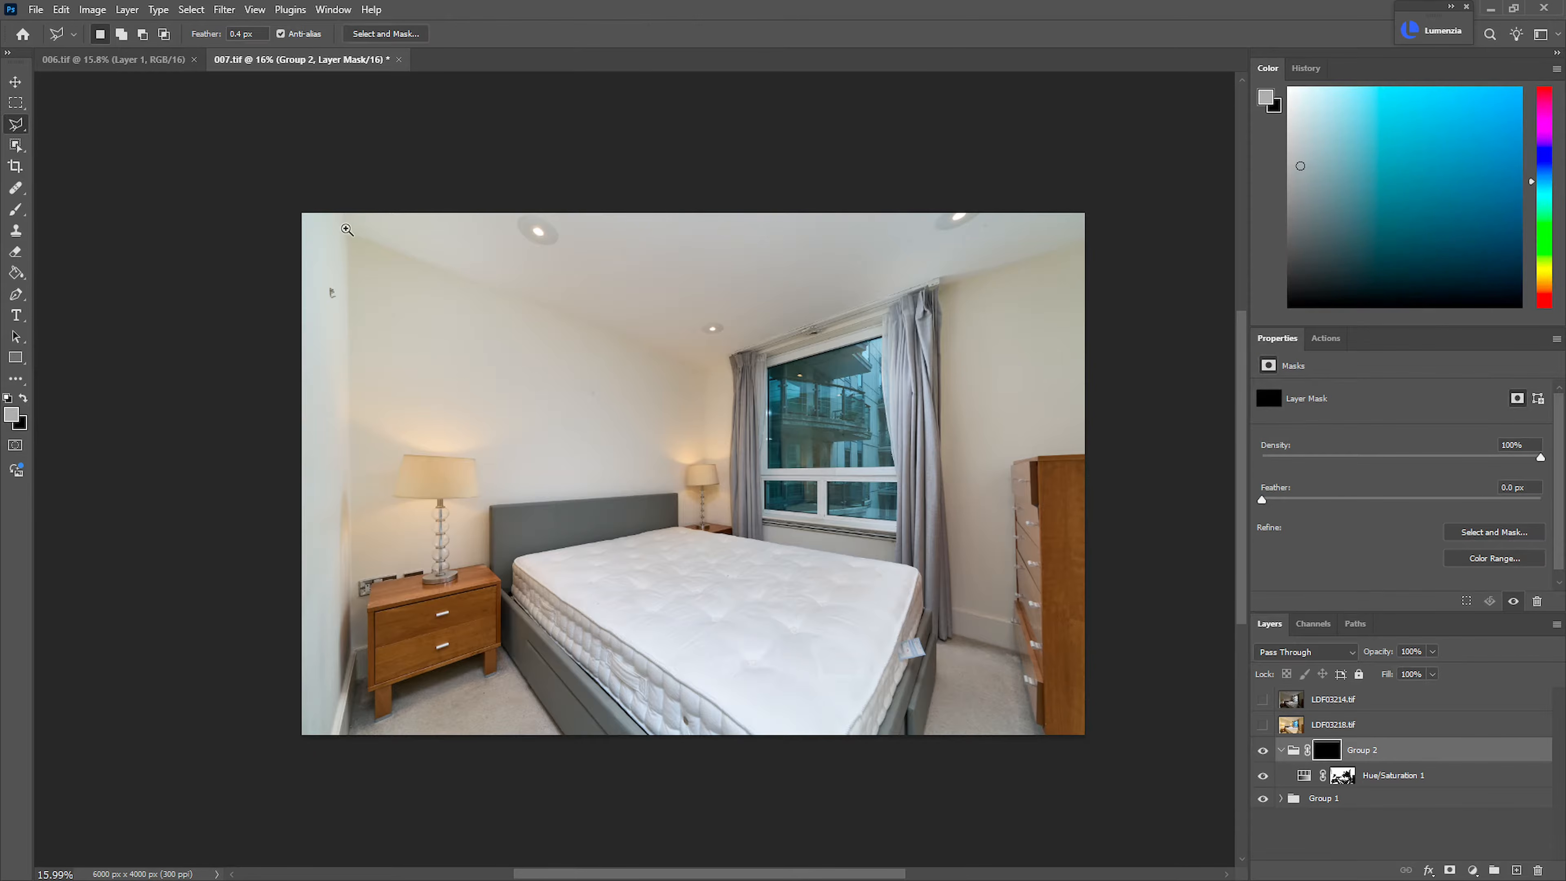
pyautogui.moveTo(348, 227); pyautogui.dragTo(448, 235)
pyautogui.click(318, 167)
pyautogui.click(347, 263)
pyautogui.moveTo(991, 564); pyautogui.dragTo(386, 344)
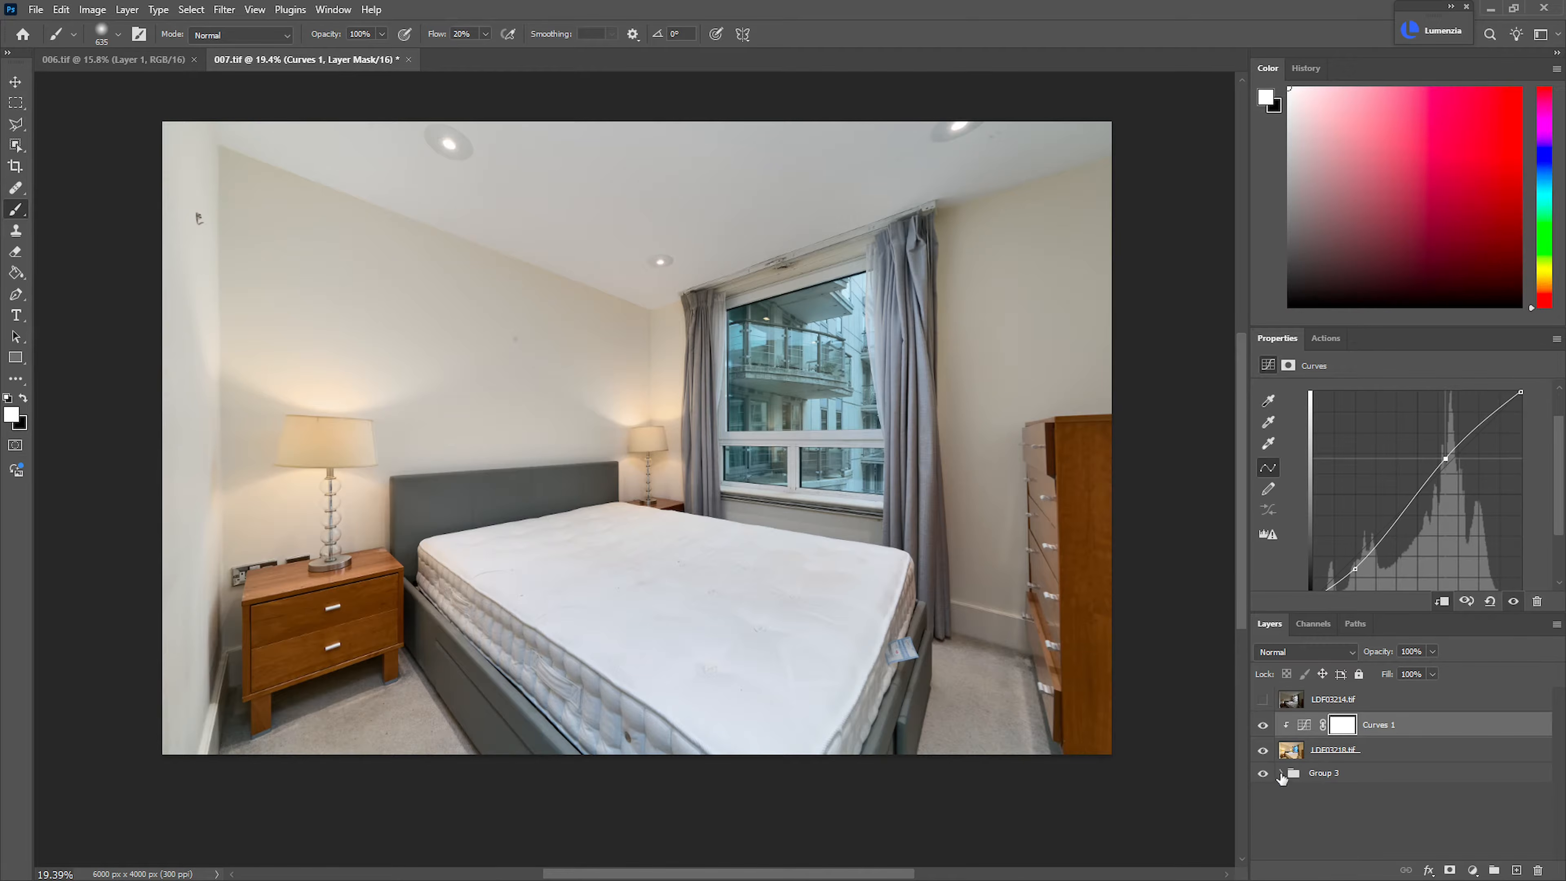
# Expand Group 3 and Group 1, select the LDF03224.tif mask and inspect the blend around the far bedside lamp
pyautogui.click(1281, 774)
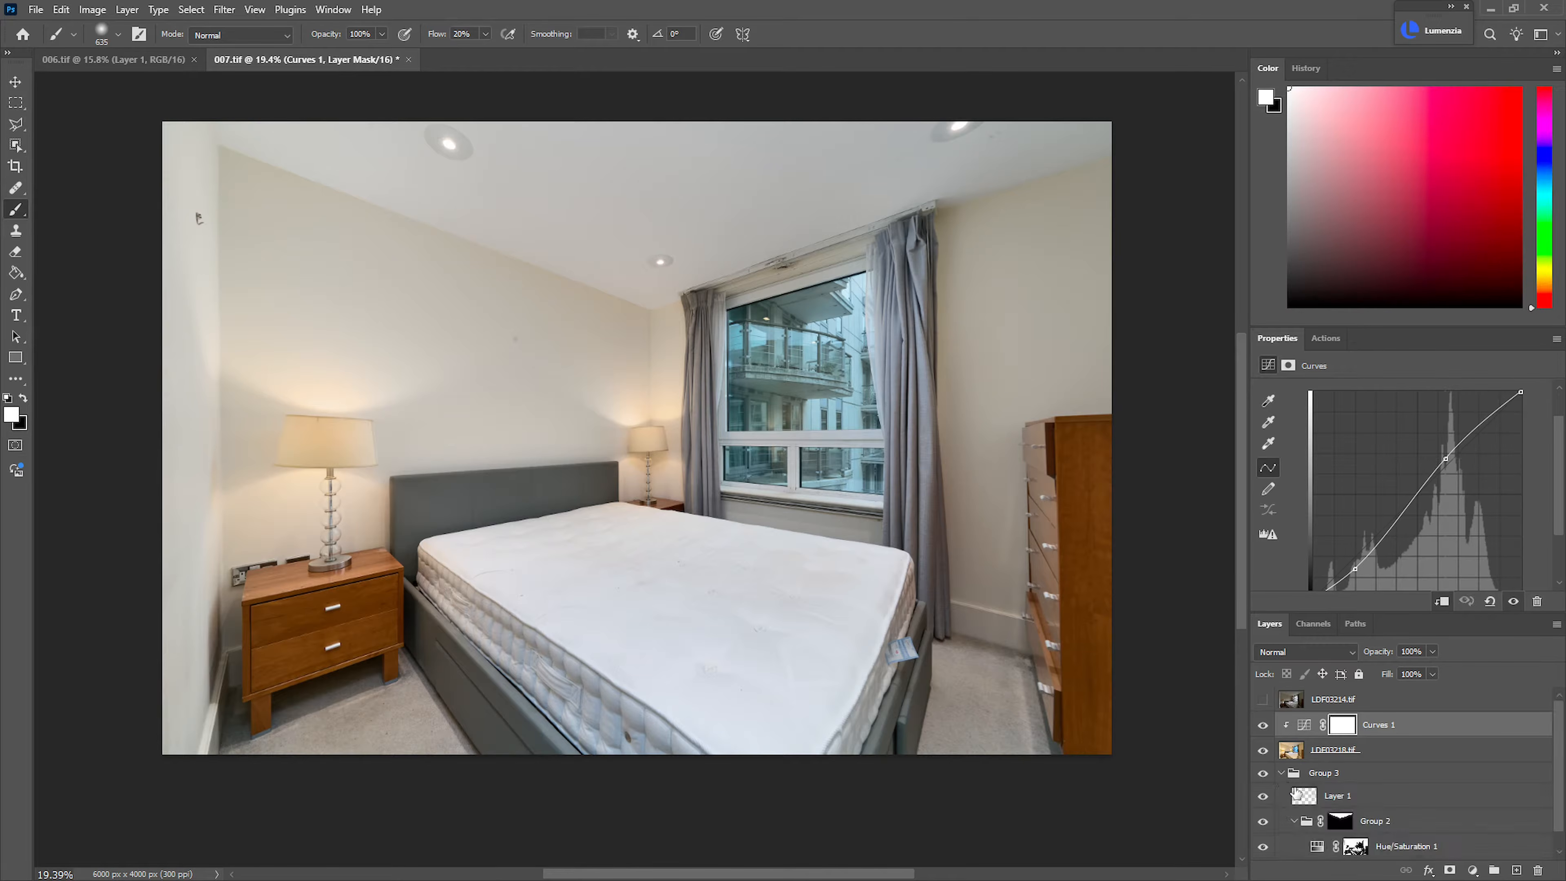
pyautogui.scroll(-1, 1543, 843)
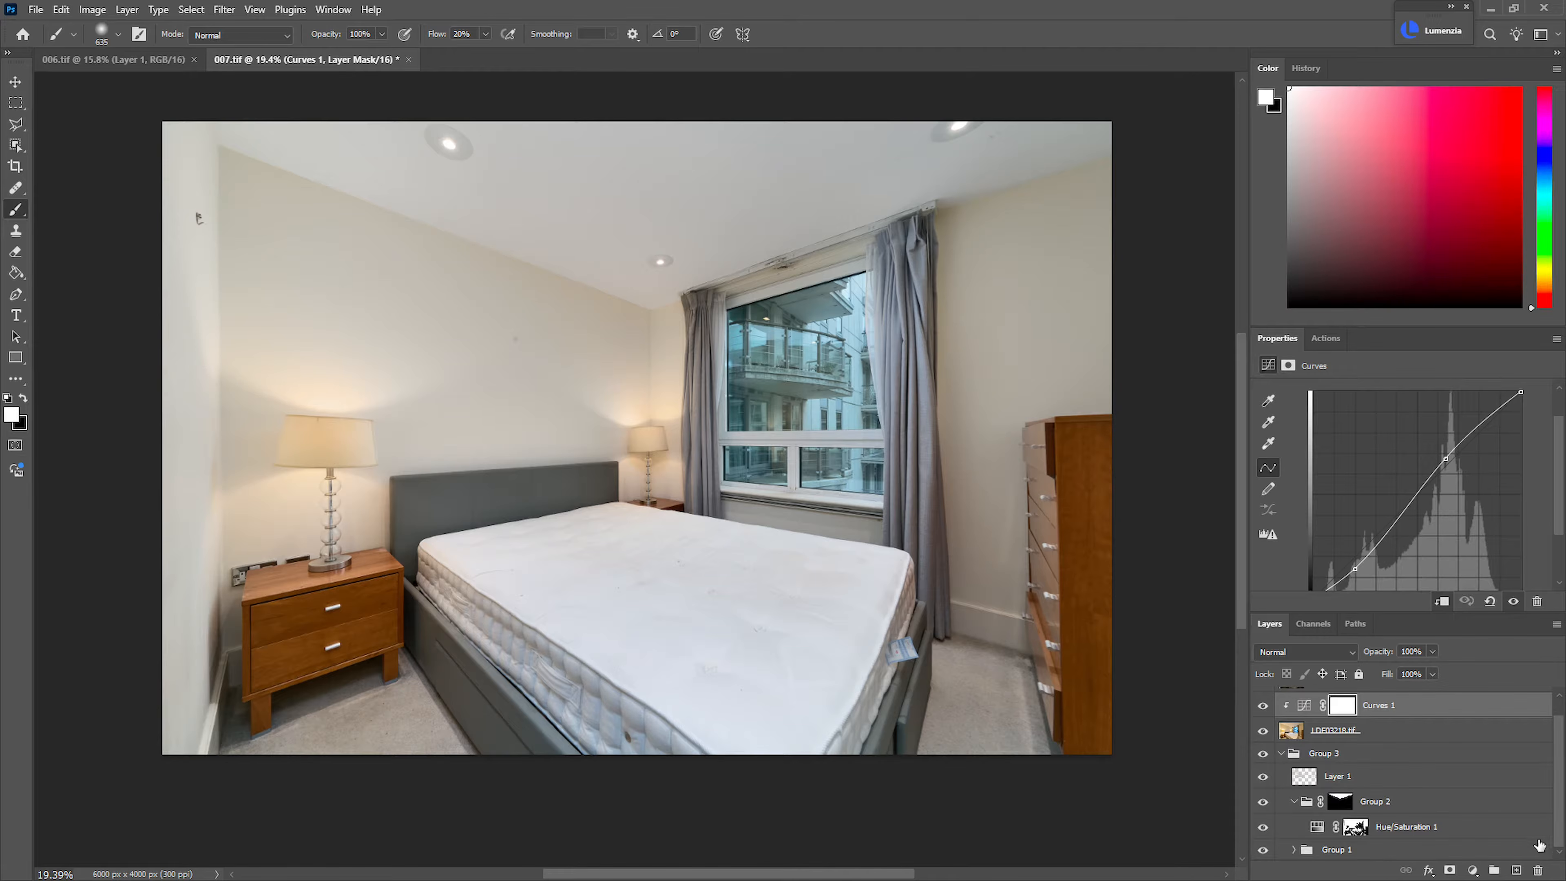
pyautogui.click(1295, 851)
pyautogui.scroll(-4, 1559, 749)
pyautogui.moveTo(1561, 798)
pyautogui.mouseDown()
pyautogui.moveTo(1555, 721)
pyautogui.moveTo(1554, 820)
pyautogui.mouseUp()
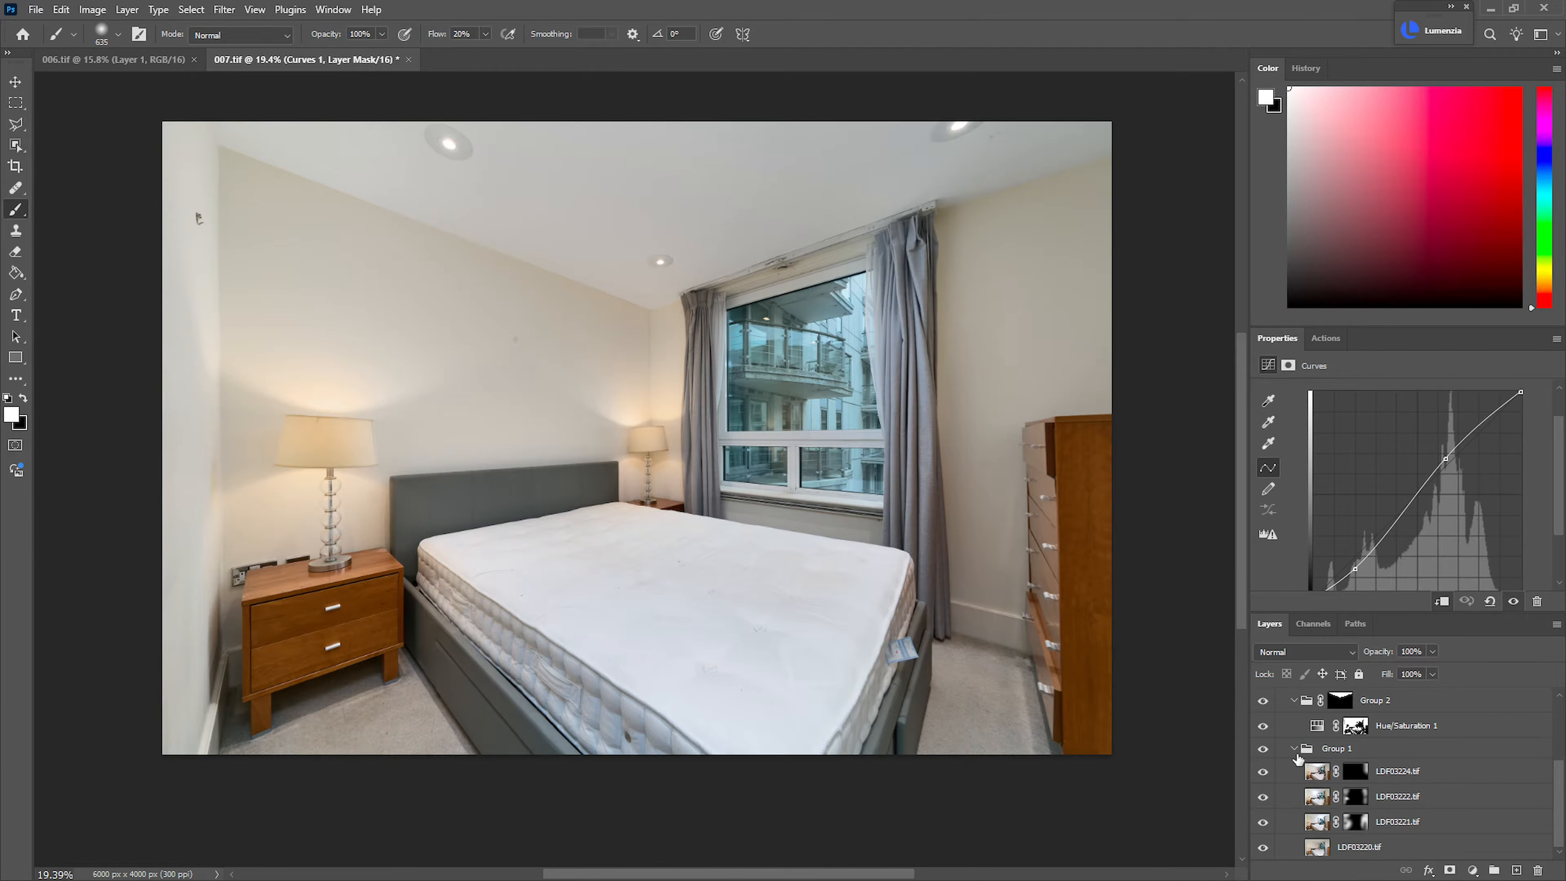
pyautogui.click(1359, 777)
pyautogui.moveTo(632, 478); pyautogui.dragTo(863, 446)
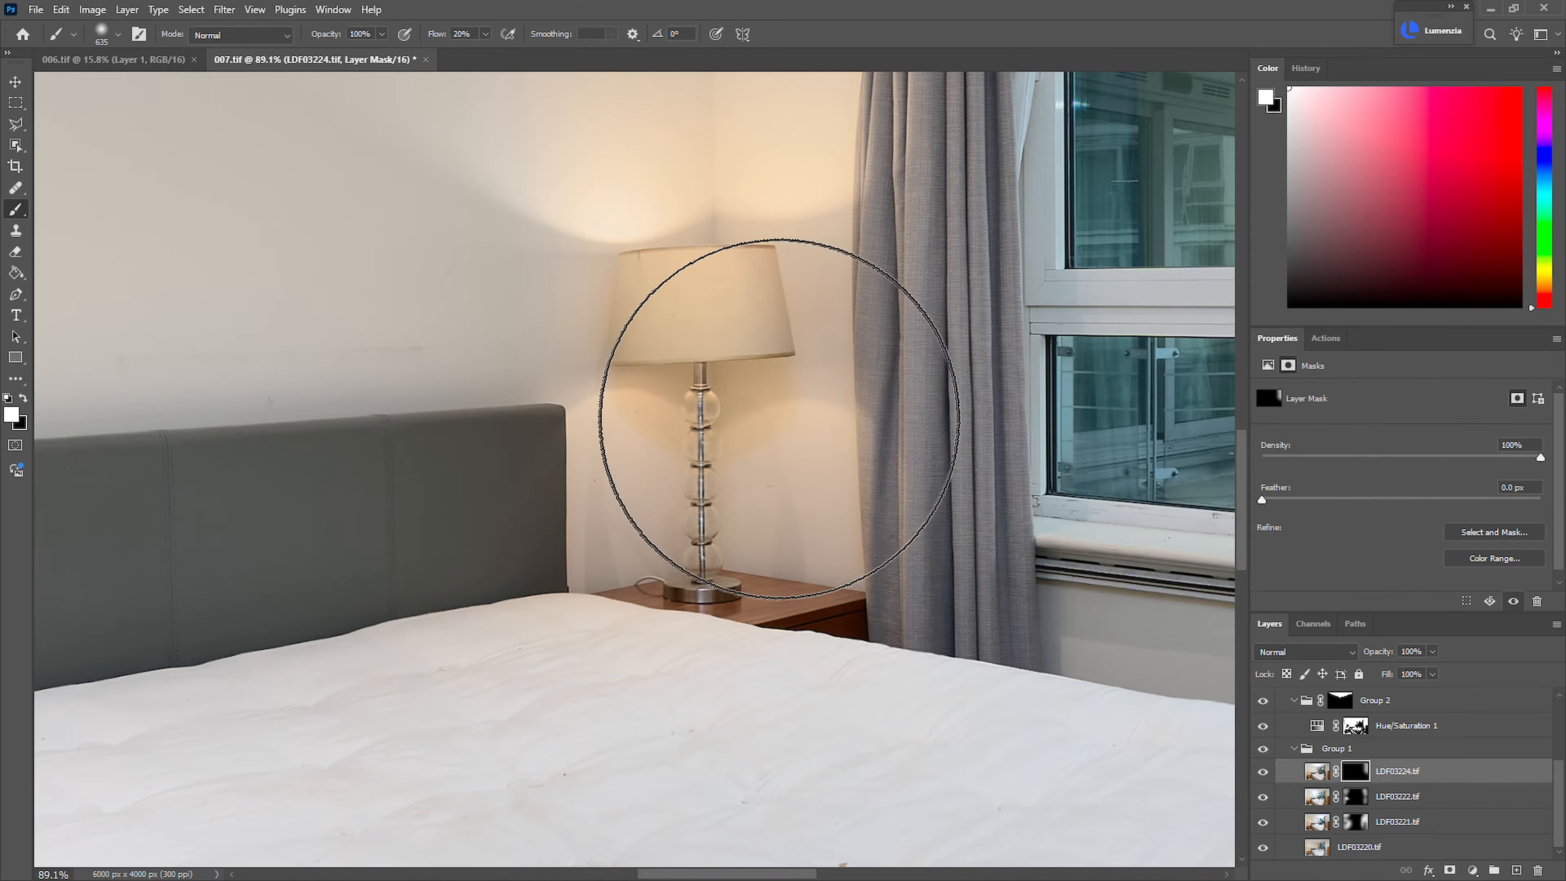
pyautogui.scroll(-5, 892, 412)
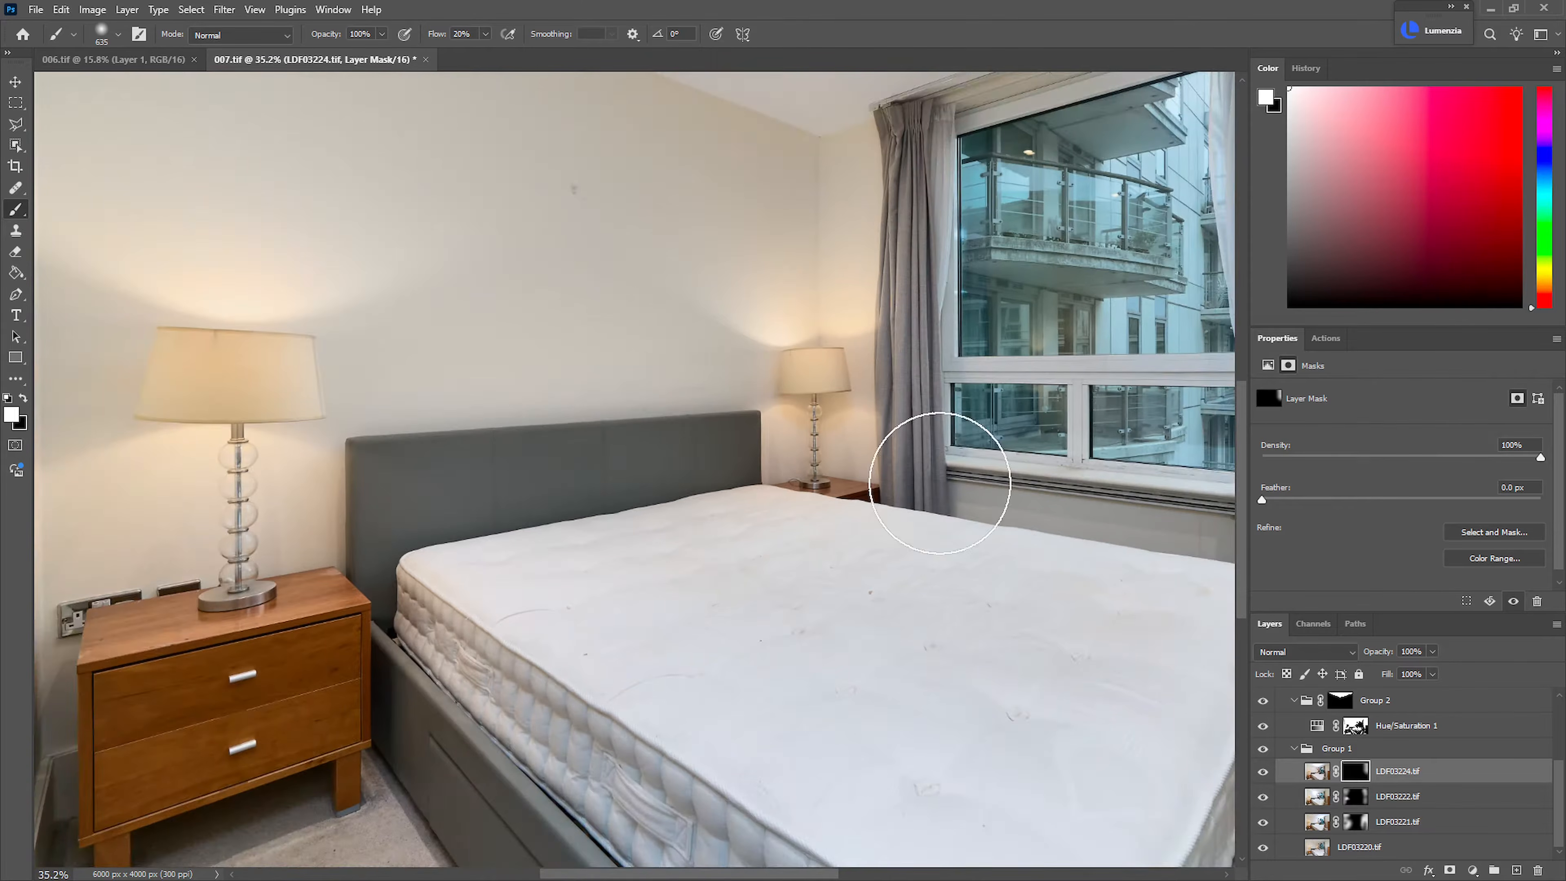
# Compare the bedroom with the LDF03221.tif mask disabled and enabled
pyautogui.keyDown('shift'); pyautogui.click(1360, 825); pyautogui.keyUp('shift')
pyautogui.keyDown('shift'); pyautogui.click(1368, 827); pyautogui.keyUp('shift')
pyautogui.keyDown('shift'); pyautogui.click(1370, 829); pyautogui.keyUp('shift')
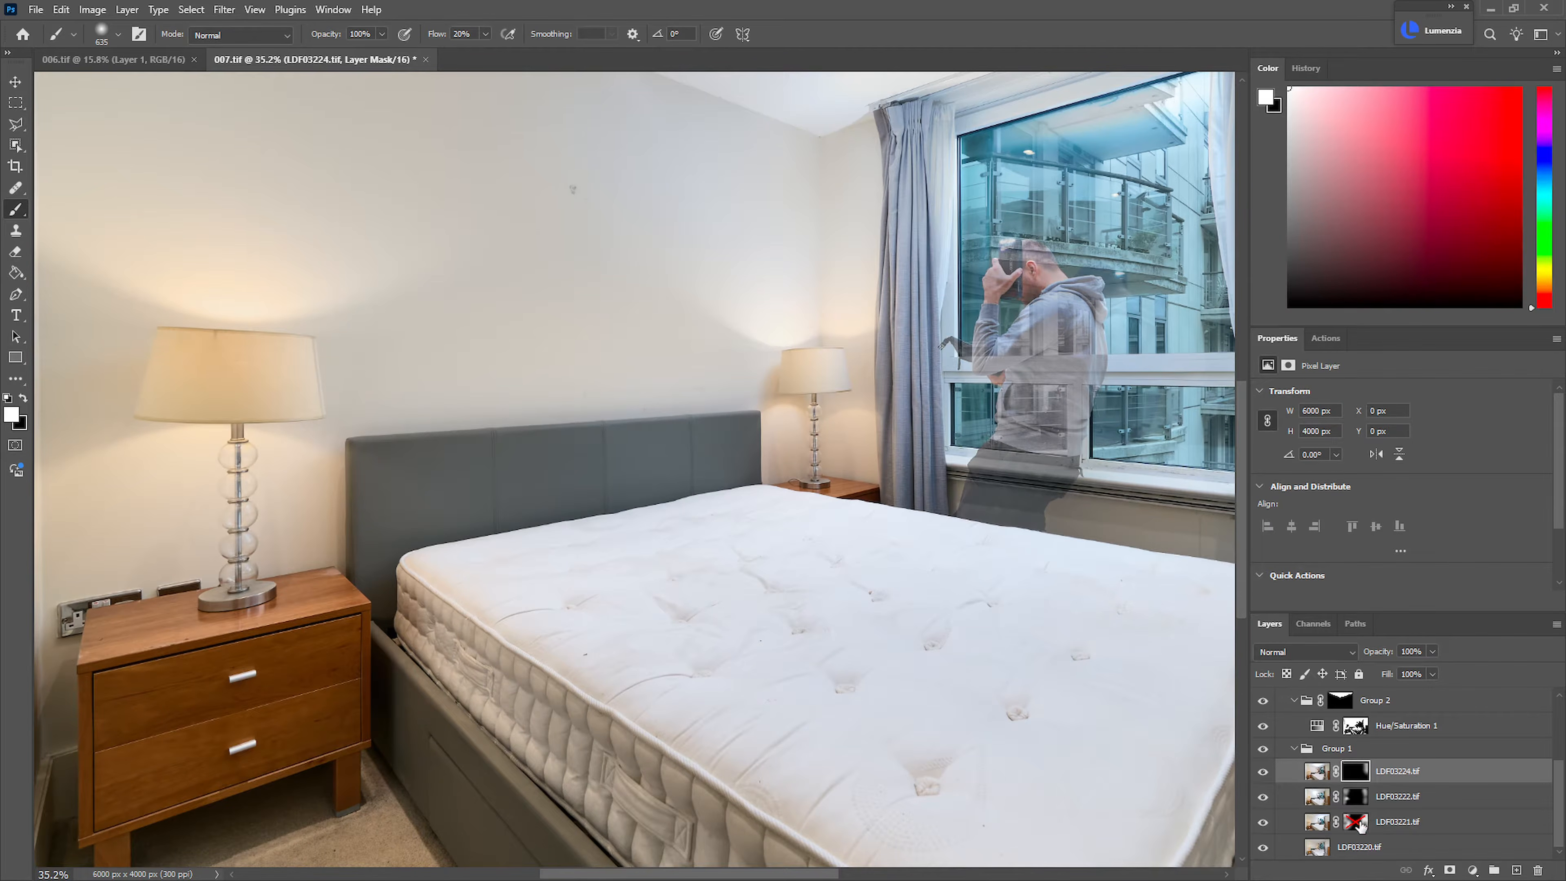
pyautogui.keyDown('shift'); pyautogui.click(1361, 827); pyautogui.keyUp('shift')
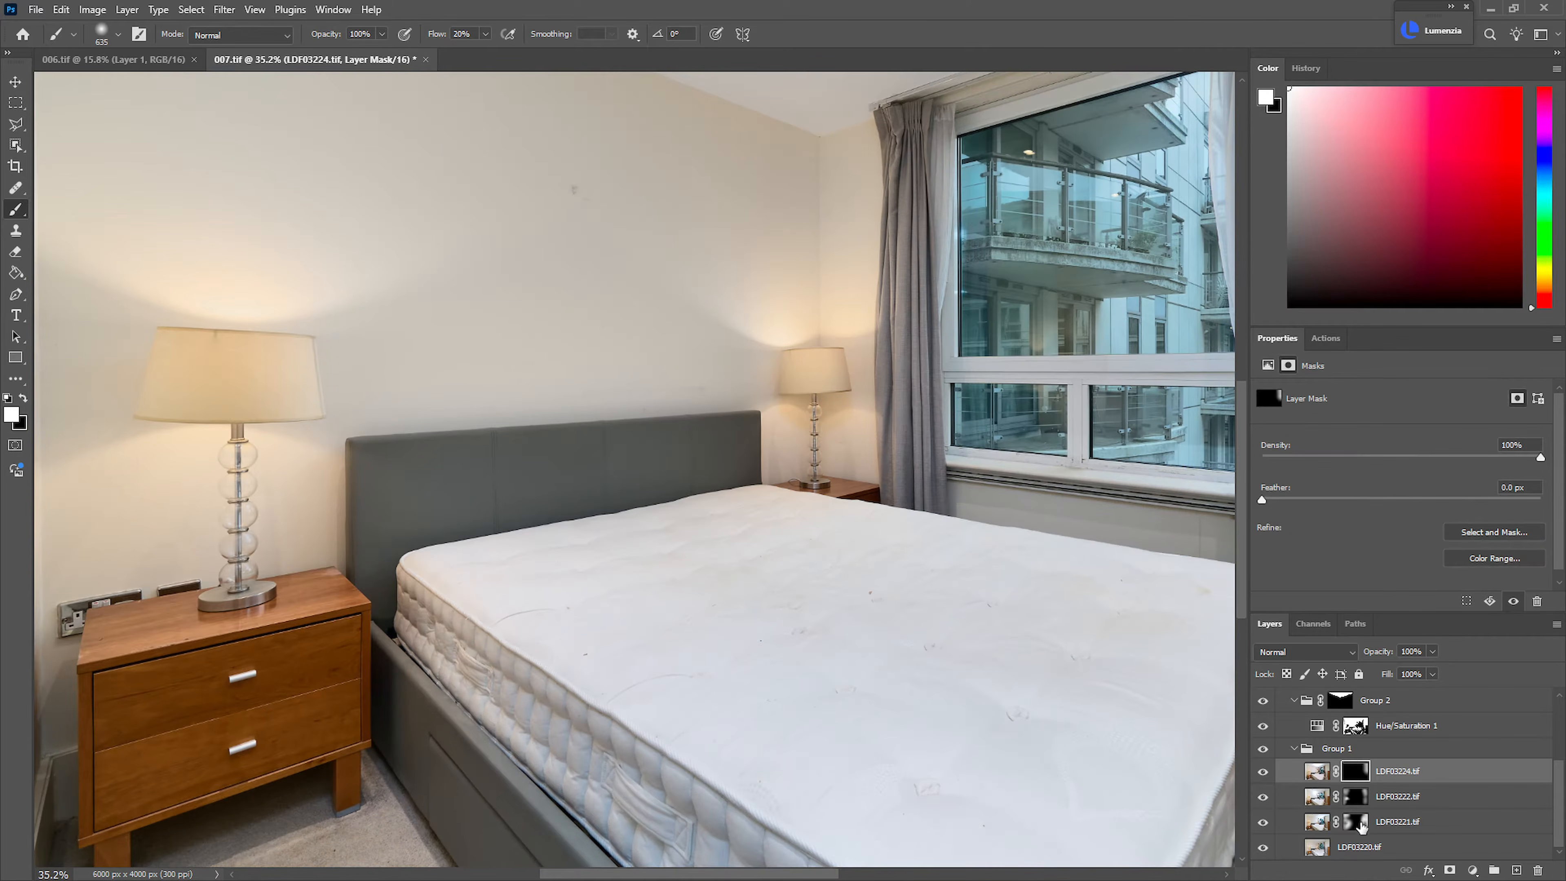
pyautogui.keyDown('shift'); pyautogui.click(1362, 826); pyautogui.keyUp('shift')
pyautogui.keyDown('shift'); pyautogui.click(1360, 826); pyautogui.keyUp('shift')
pyautogui.keyDown('shift'); pyautogui.click(1361, 826); pyautogui.keyUp('shift')
pyautogui.moveTo(972, 571); pyautogui.dragTo(908, 585)
pyautogui.moveTo(908, 585); pyautogui.dragTo(855, 602)
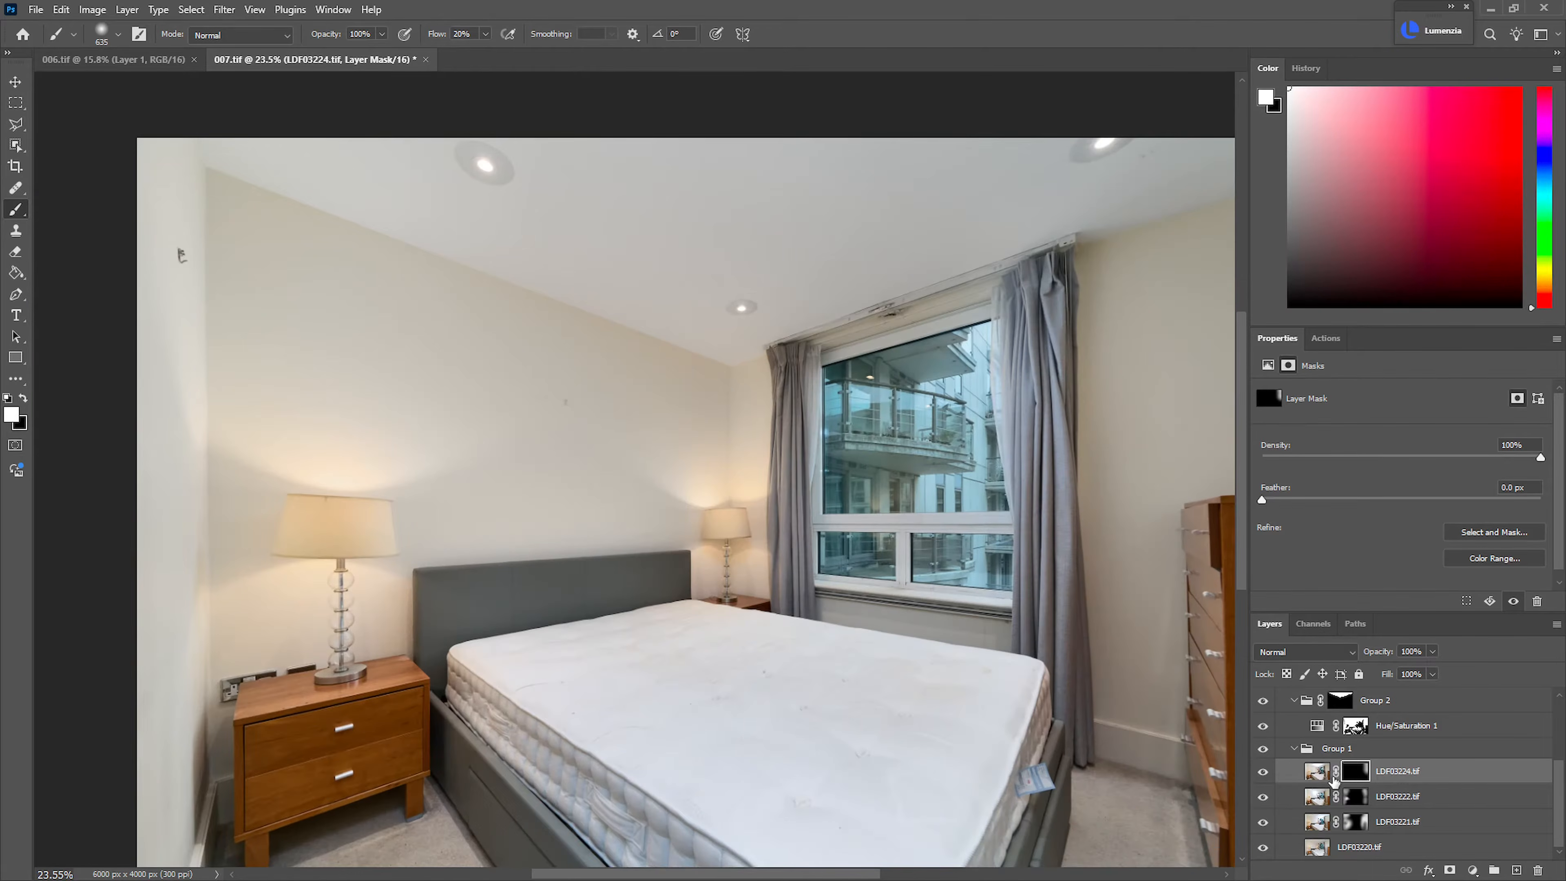
# Check what the LDF03222.tif, LDF03224.tif and LDF03221.tif masks each contribute by disabling and re-enabling them
pyautogui.keyDown('shift'); pyautogui.click(1358, 801); pyautogui.keyUp('shift')
pyautogui.keyDown('shift'); pyautogui.click(1354, 798); pyautogui.keyUp('shift')
pyautogui.keyDown('shift'); pyautogui.click(1355, 772); pyautogui.keyUp('shift')
pyautogui.keyDown('shift'); pyautogui.click(1356, 771); pyautogui.keyUp('shift')
pyautogui.keyDown('shift'); pyautogui.click(1360, 823); pyautogui.keyUp('shift')
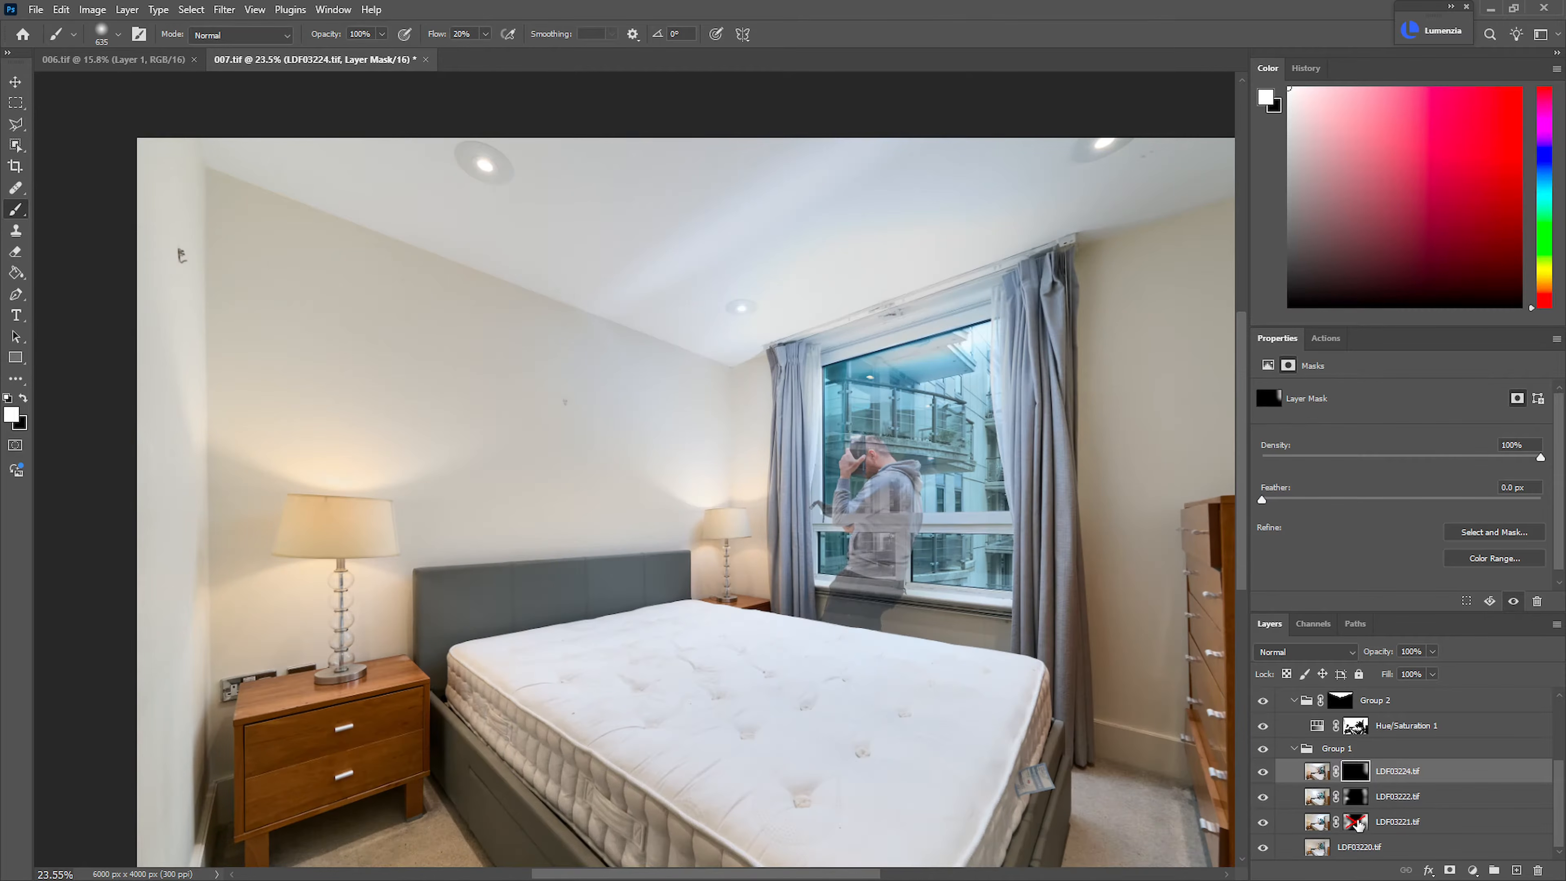
pyautogui.keyDown('shift'); pyautogui.click(1359, 824); pyautogui.keyUp('shift')
pyautogui.click(1356, 823)
# Touch up the LDF03221.tif mask with a small brush on the wall beside the far bedside lamp
pyautogui.moveTo(746, 572); pyautogui.dragTo(1005, 571)
pyautogui.moveTo(896, 517)
pyautogui.mouseDown()
pyautogui.moveTo(758, 538)
pyautogui.moveTo(906, 556)
pyautogui.moveTo(806, 585)
pyautogui.moveTo(934, 582)
pyautogui.mouseUp()
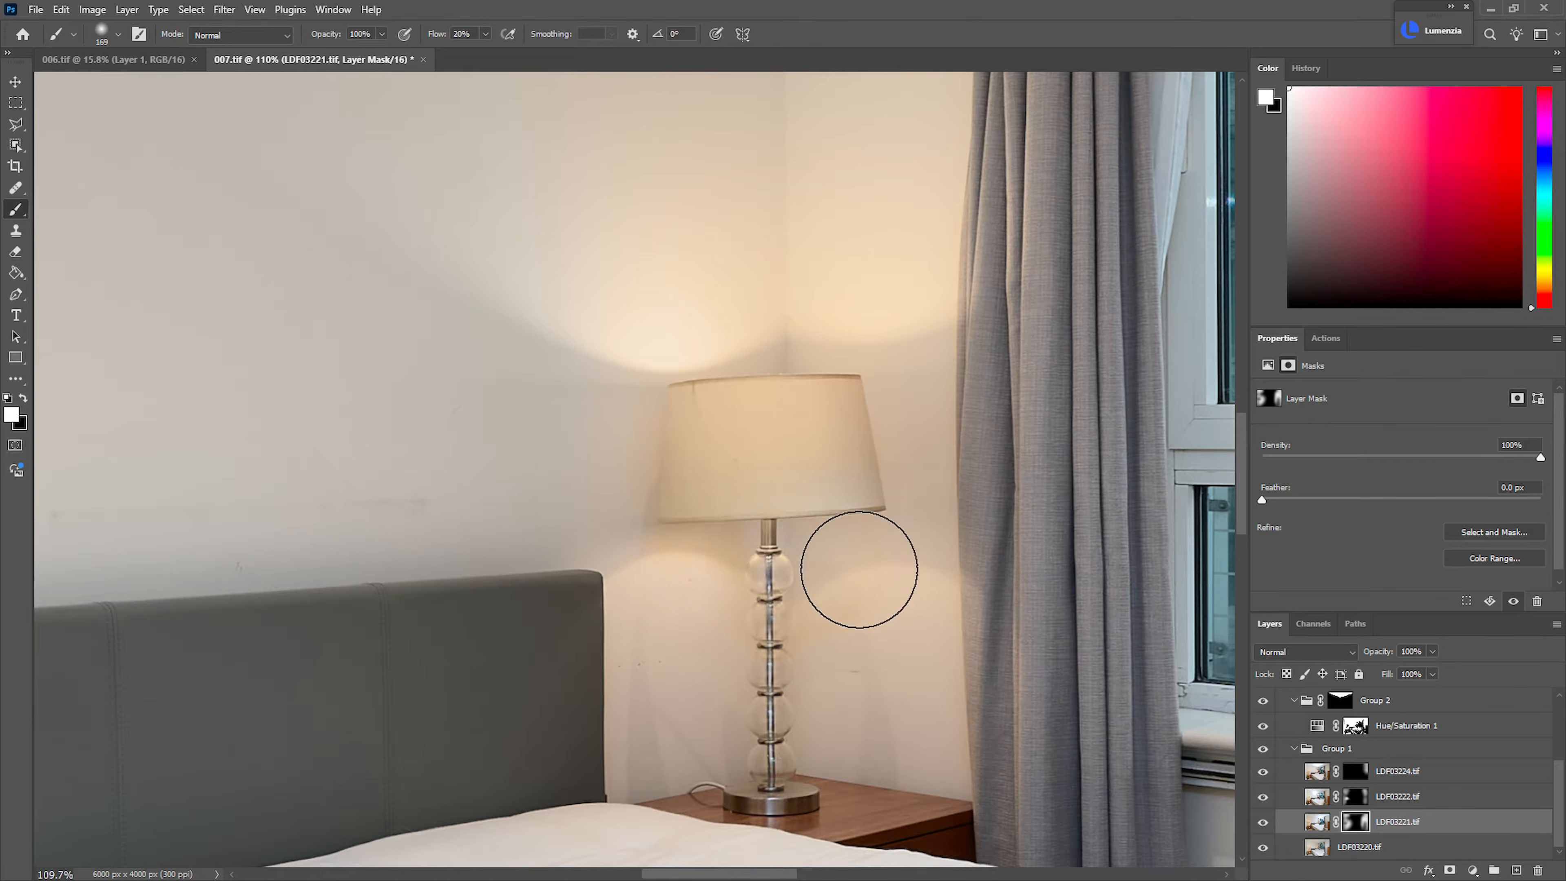
pyautogui.press('x')
pyautogui.press('x')
pyautogui.moveTo(892, 565); pyautogui.dragTo(768, 602)
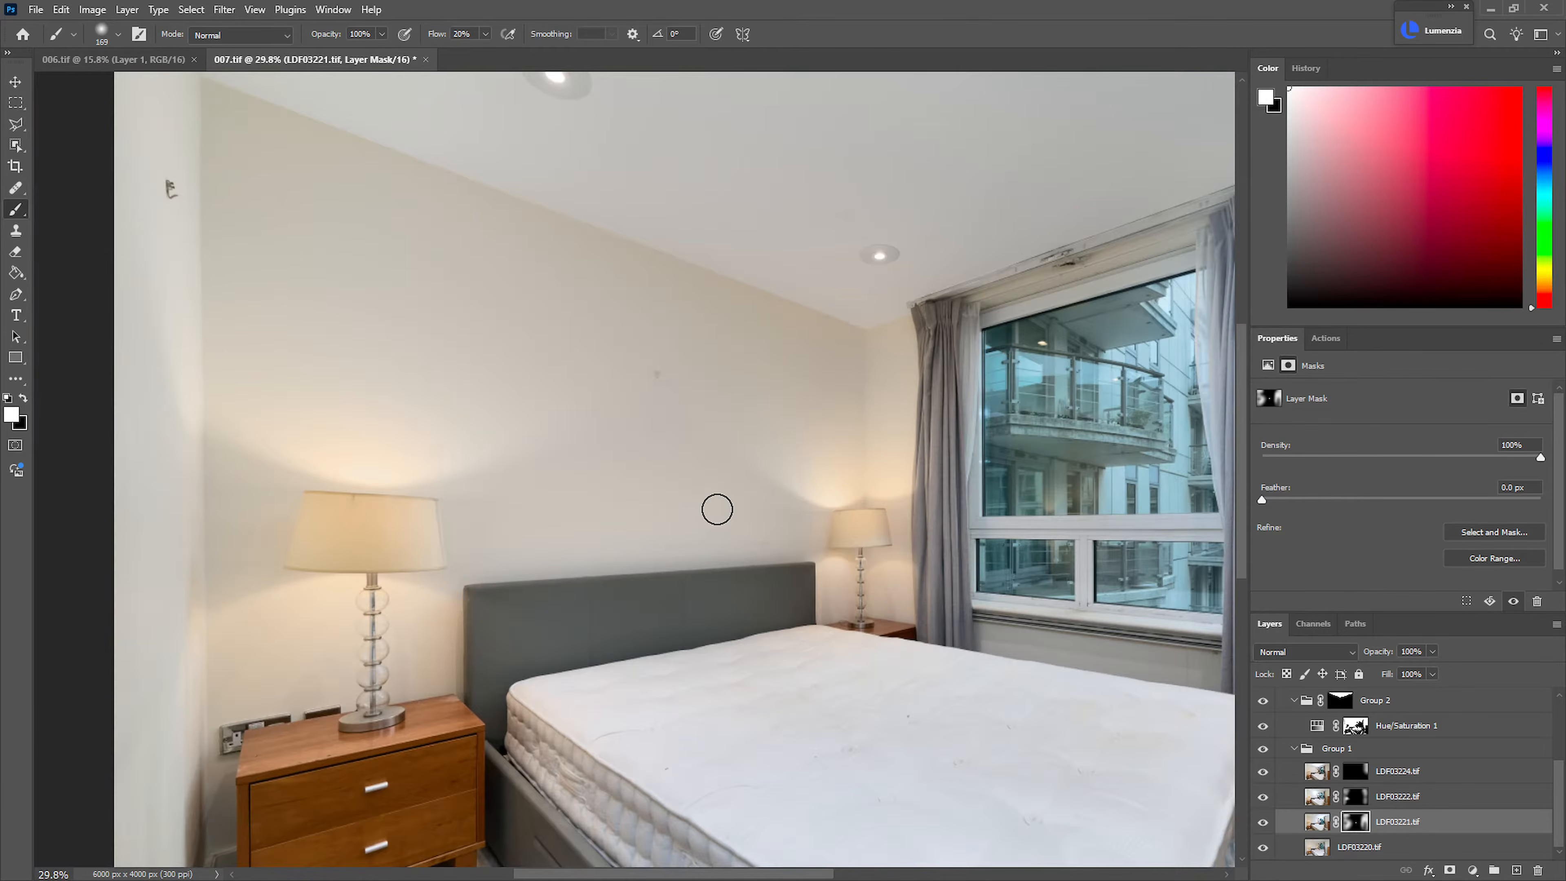
# Collapse Group 1 and Group 3, and add a layer named Color above Curves 1 with the Color blend mode
pyautogui.scroll(-1, 717, 509)
pyautogui.click(1295, 750)
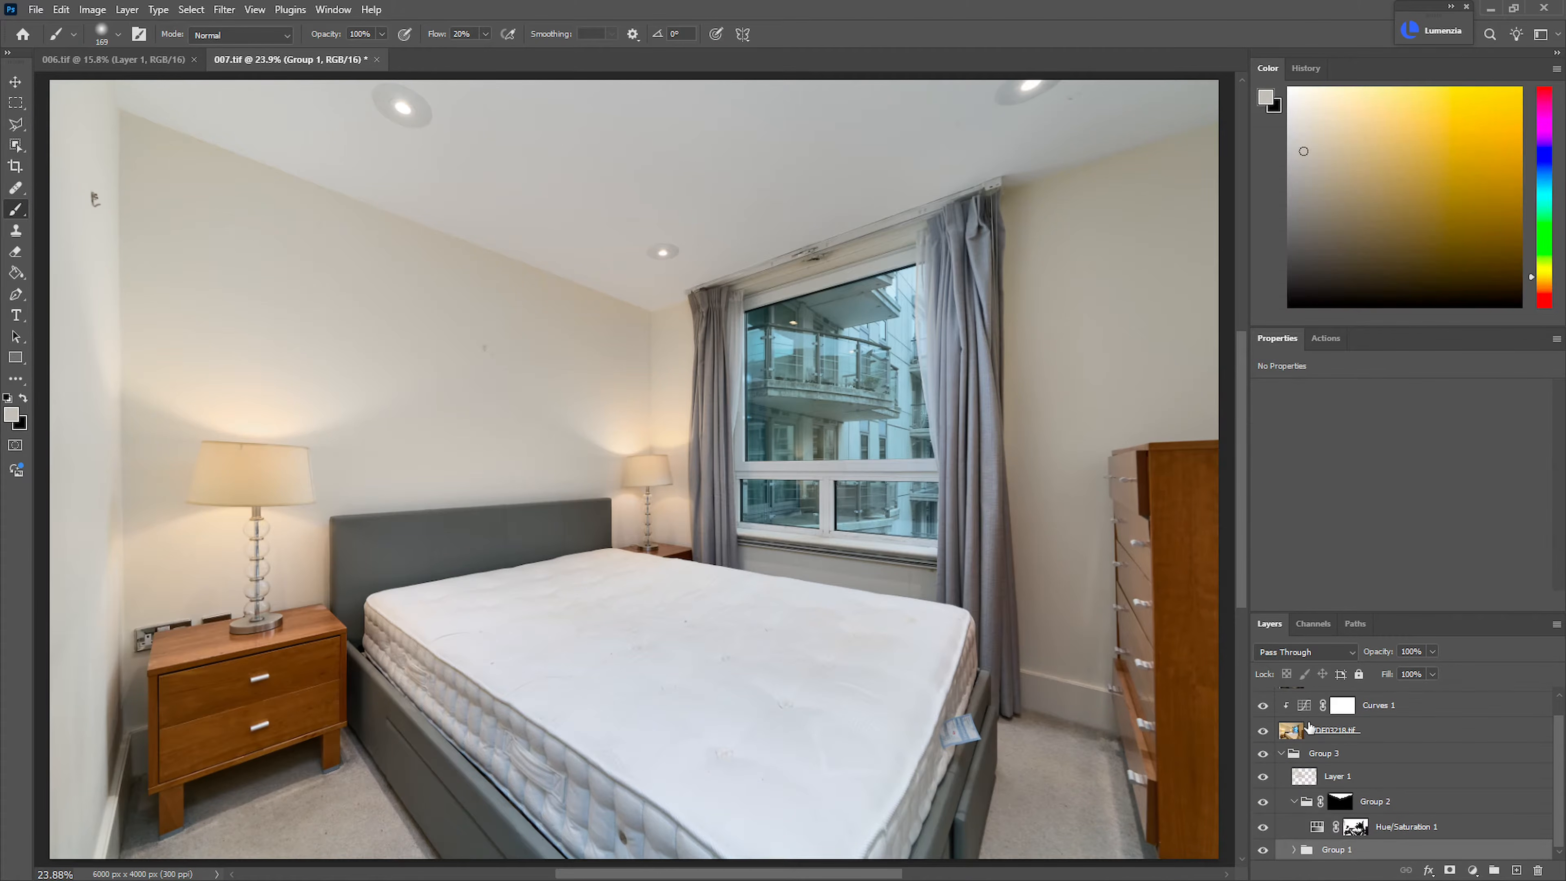
pyautogui.click(1285, 755)
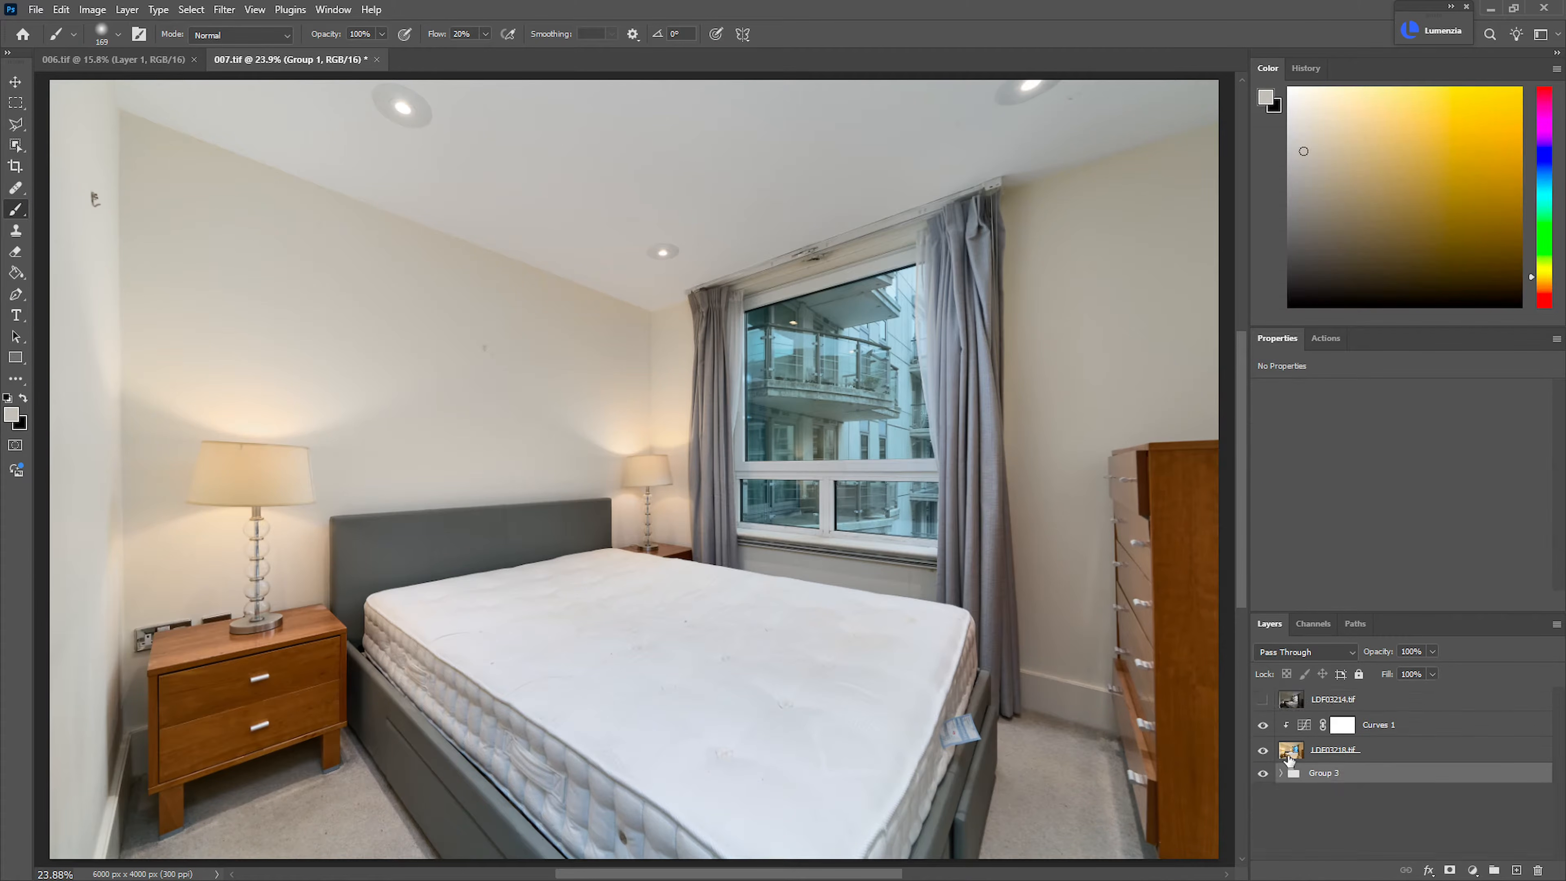
pyautogui.click(1403, 733)
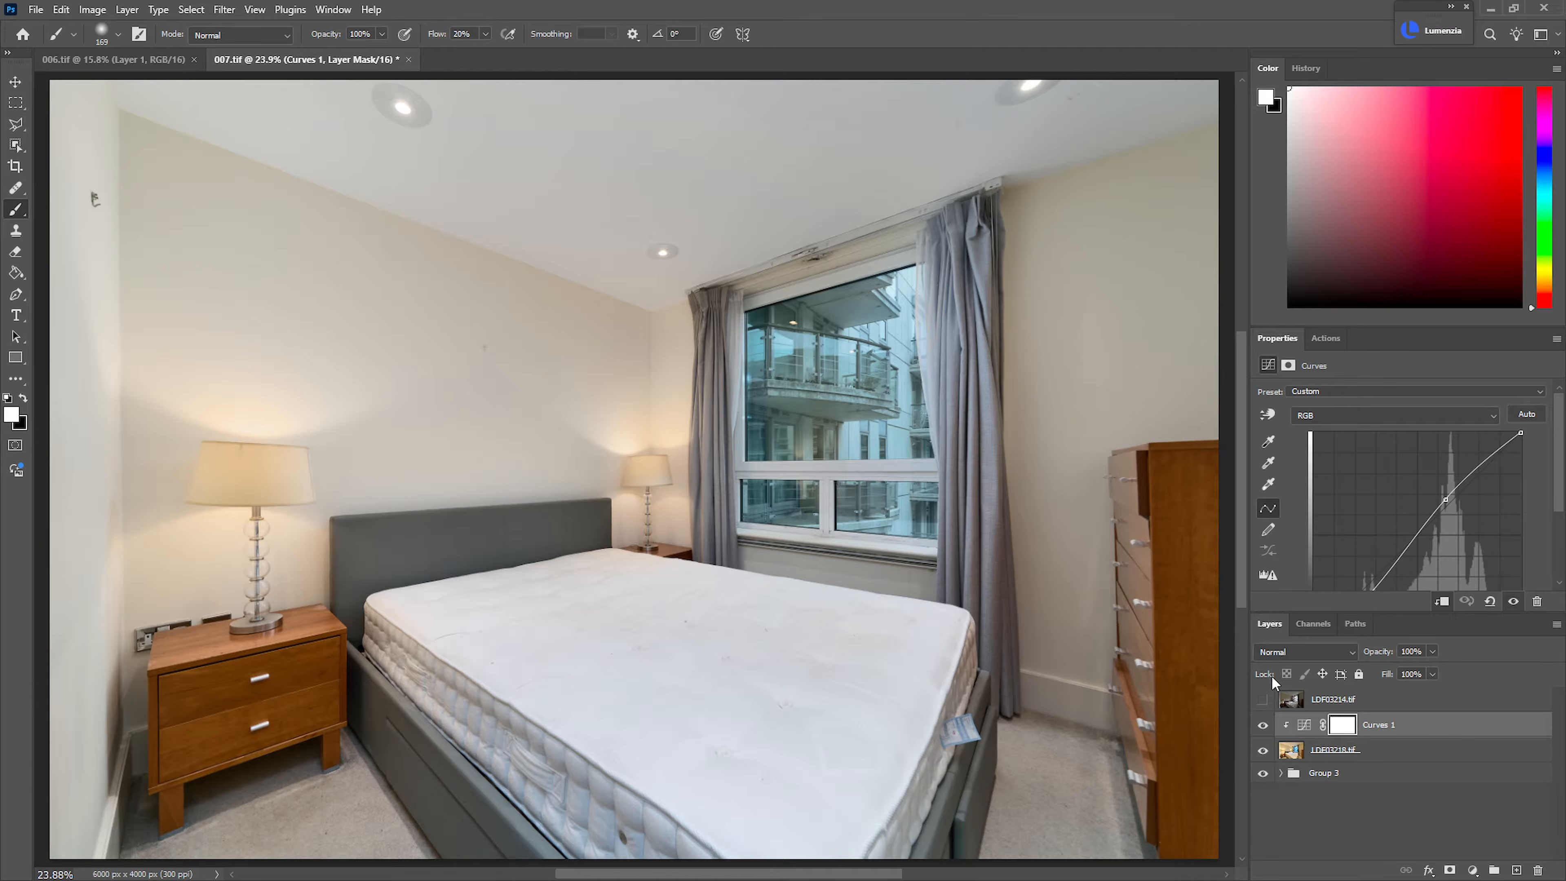
pyautogui.hotkey('ctrl', 'shift', 'n')
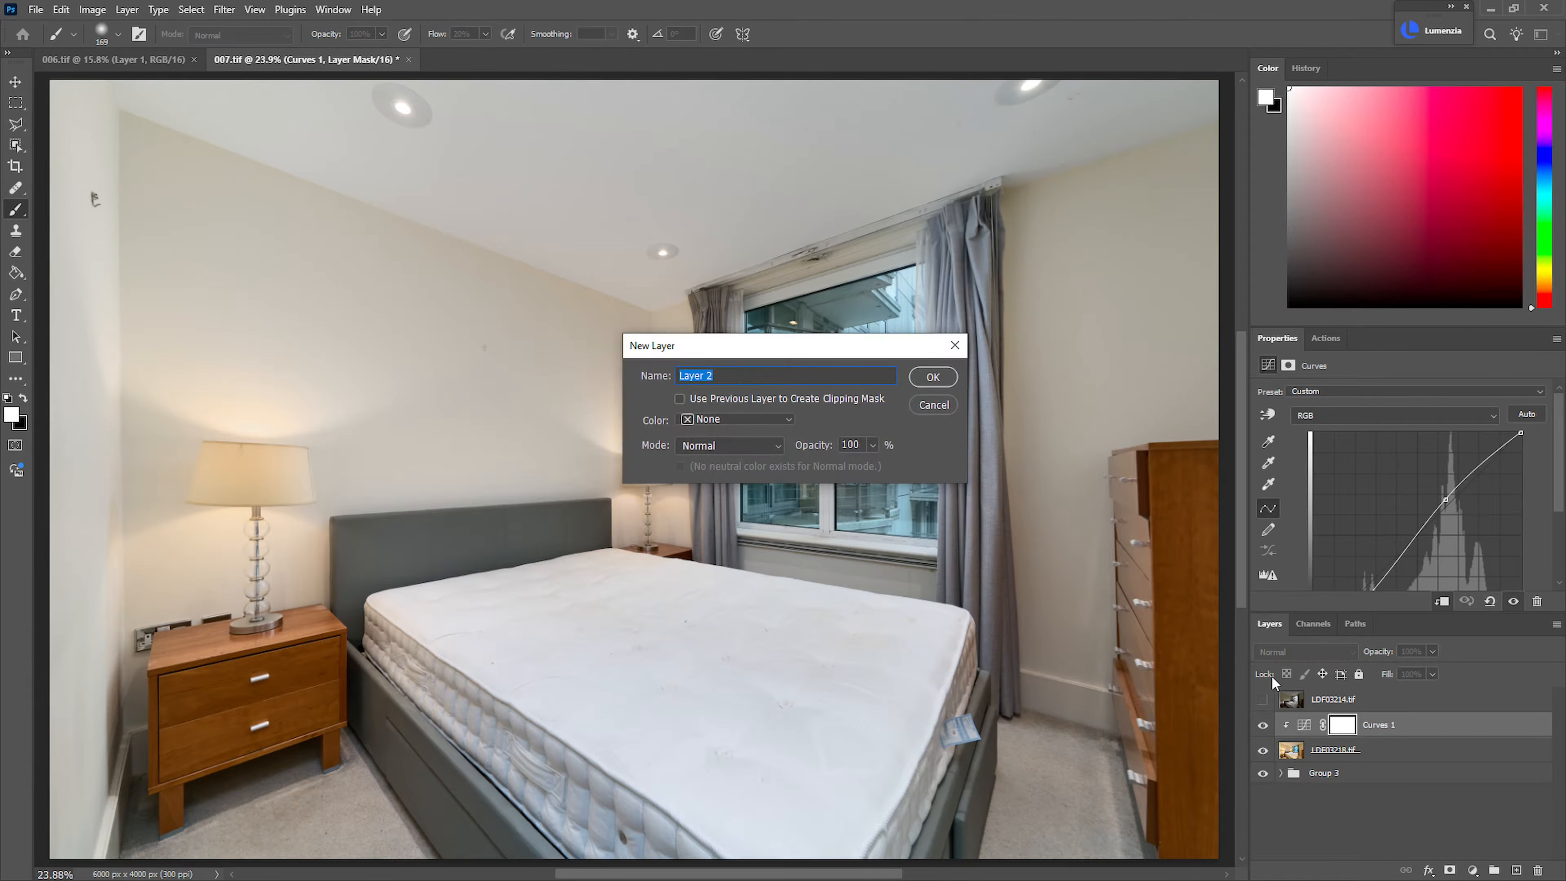
pyautogui.write('Color')
pyautogui.press('Return')
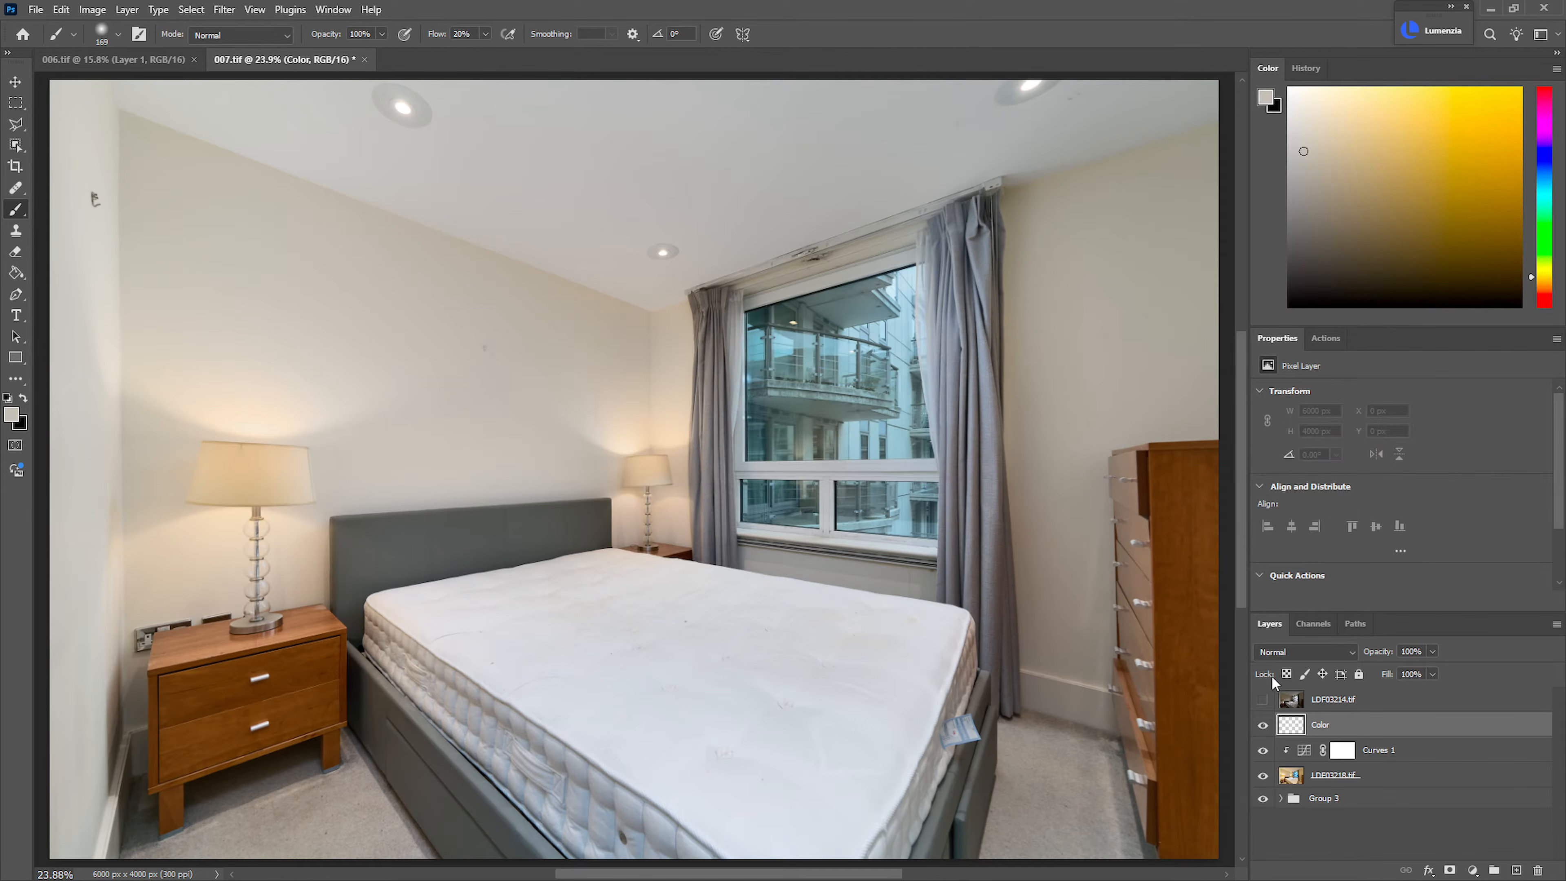
pyautogui.click(1304, 651)
pyautogui.click(1295, 850)
# Paint sampled warm tones over the far lampshade and the wall around it on the Color layer
pyautogui.moveTo(674, 457); pyautogui.dragTo(786, 494)
pyautogui.keyDown('alt'); pyautogui.click(671, 507); pyautogui.keyUp('alt')
pyautogui.moveTo(711, 557); pyautogui.dragTo(777, 546)
pyautogui.moveTo(763, 538)
pyautogui.mouseDown()
pyautogui.moveTo(720, 541)
pyautogui.moveTo(823, 524)
pyautogui.moveTo(582, 526)
pyautogui.moveTo(688, 519)
pyautogui.mouseUp()
pyautogui.moveTo(778, 589); pyautogui.dragTo(763, 596)
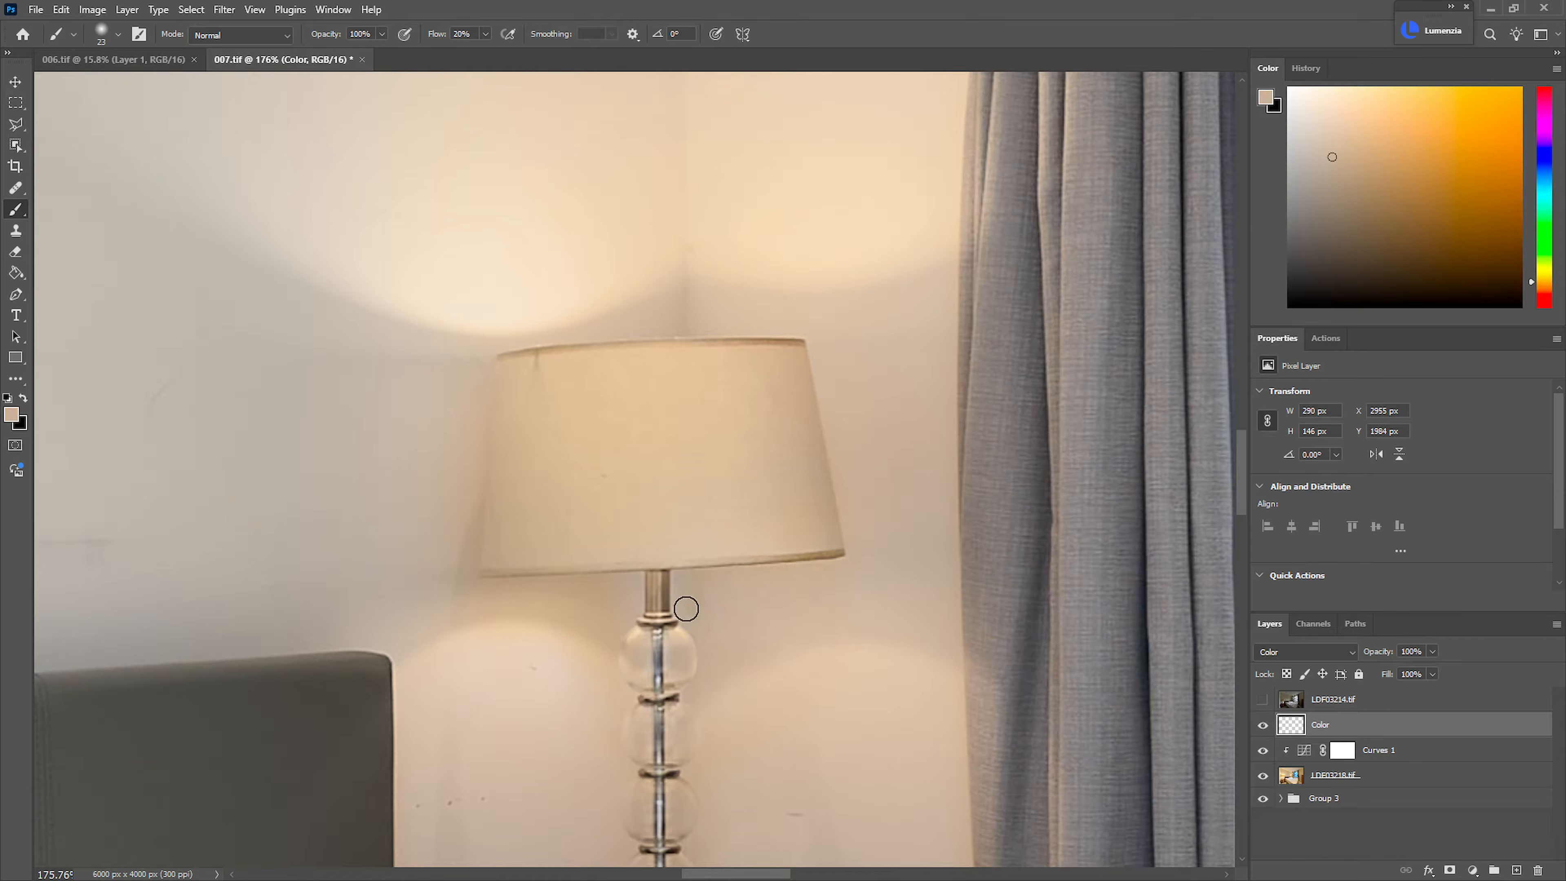
pyautogui.moveTo(607, 617)
pyautogui.mouseDown()
pyautogui.moveTo(419, 610)
pyautogui.moveTo(620, 612)
pyautogui.moveTo(587, 606)
pyautogui.mouseUp()
pyautogui.moveTo(813, 659)
pyautogui.mouseDown()
pyautogui.moveTo(850, 616)
pyautogui.moveTo(780, 593)
pyautogui.moveTo(850, 429)
pyautogui.moveTo(721, 438)
pyautogui.mouseUp()
pyautogui.moveTo(589, 286); pyautogui.dragTo(877, 491)
pyautogui.moveTo(780, 436); pyautogui.dragTo(749, 435)
pyautogui.moveTo(867, 392); pyautogui.dragTo(919, 386)
pyautogui.keyDown('alt'); pyautogui.click(927, 351); pyautogui.keyUp('alt')
# Even out the colour of the back wall above the headboard with sampled wall tones on the Color layer
pyautogui.moveTo(599, 547)
pyautogui.mouseDown()
pyautogui.moveTo(497, 549)
pyautogui.moveTo(511, 554)
pyautogui.mouseUp()
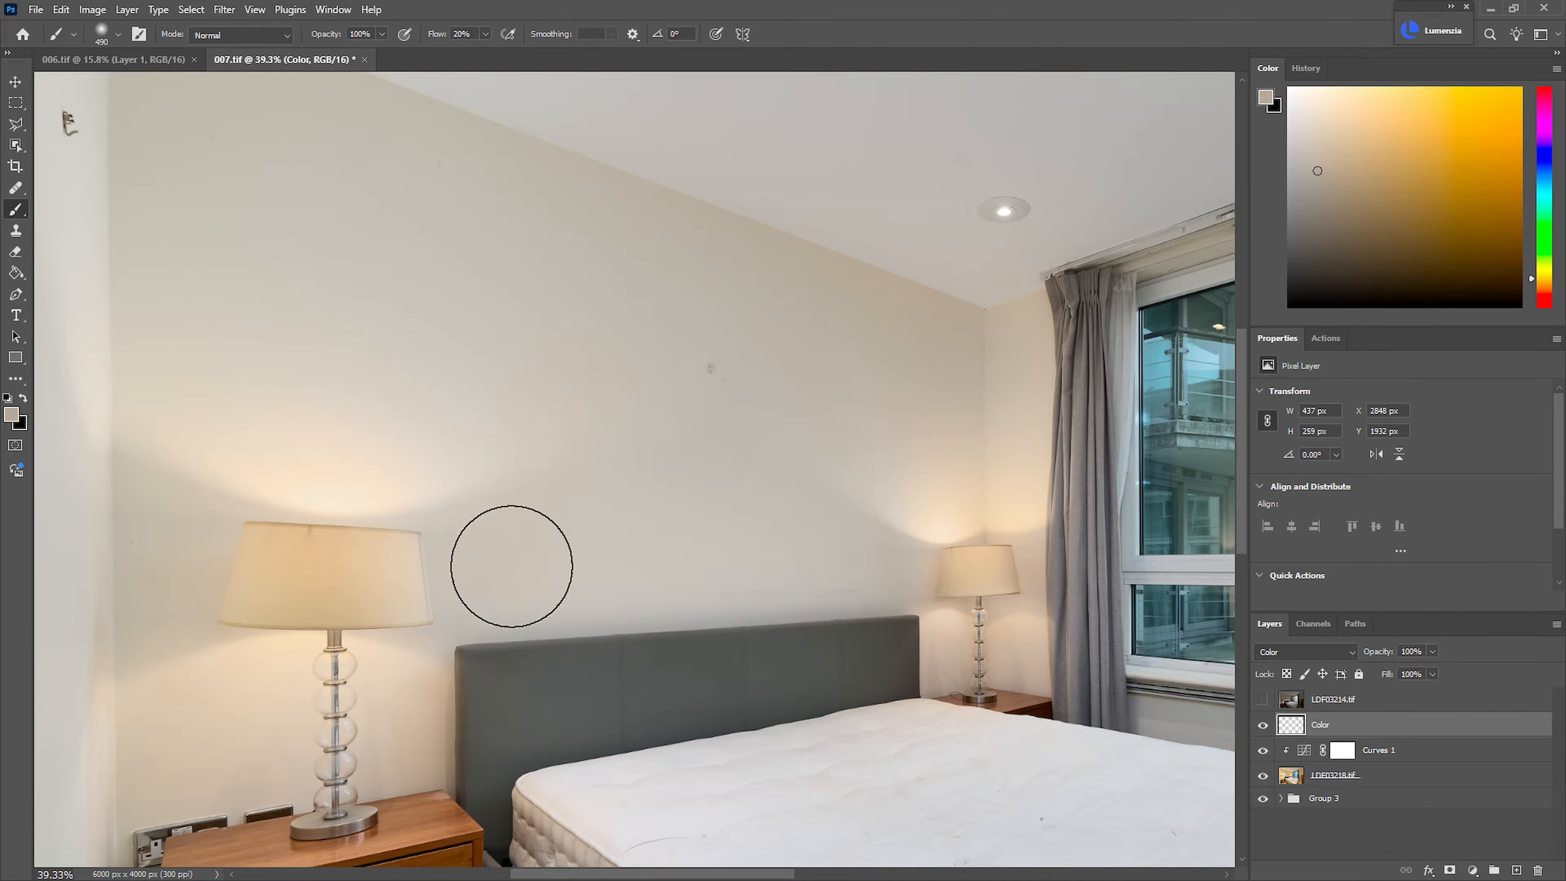
pyautogui.moveTo(426, 412)
pyautogui.mouseDown()
pyautogui.moveTo(583, 265)
pyautogui.moveTo(674, 437)
pyautogui.mouseUp()
pyautogui.moveTo(489, 558); pyautogui.dragTo(445, 568)
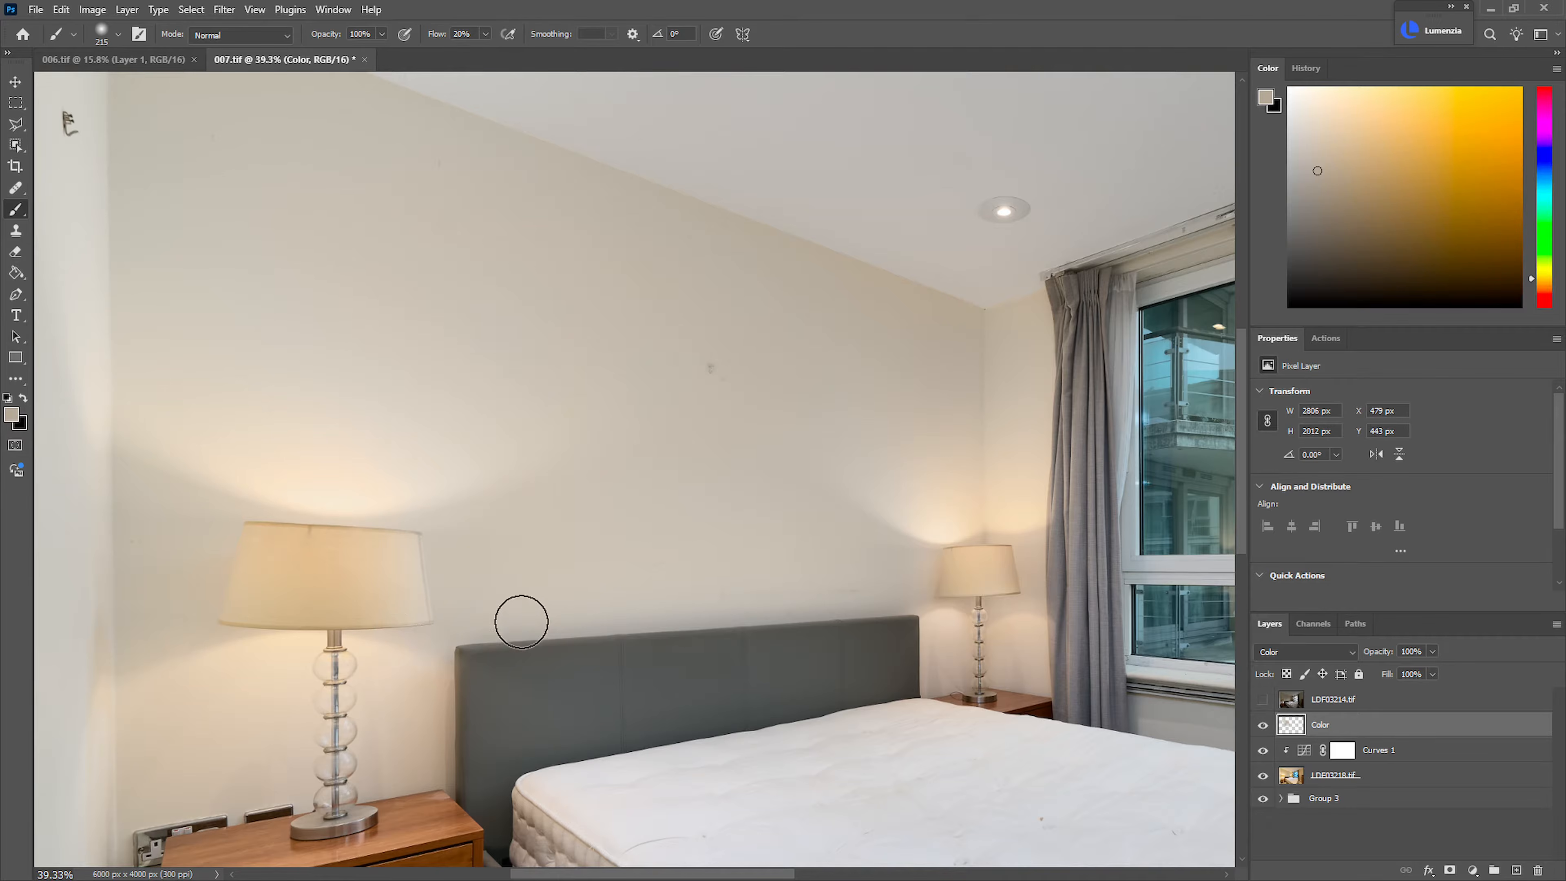
pyautogui.moveTo(937, 360); pyautogui.dragTo(976, 373)
pyautogui.keyDown('alt'); pyautogui.click(932, 308); pyautogui.keyUp('alt')
pyautogui.moveTo(897, 423); pyautogui.dragTo(933, 423)
pyautogui.moveTo(752, 334)
pyautogui.mouseDown()
pyautogui.moveTo(784, 477)
pyautogui.moveTo(512, 539)
pyautogui.moveTo(850, 529)
pyautogui.moveTo(562, 550)
pyautogui.mouseUp()
# Sample the near lampshade's warm colour and paint it over the shade's pale side nearest the headboard
pyautogui.moveTo(426, 589); pyautogui.dragTo(574, 601)
pyautogui.moveTo(470, 597); pyautogui.dragTo(234, 542)
pyautogui.keyDown('alt'); pyautogui.click(228, 512); pyautogui.keyUp('alt')
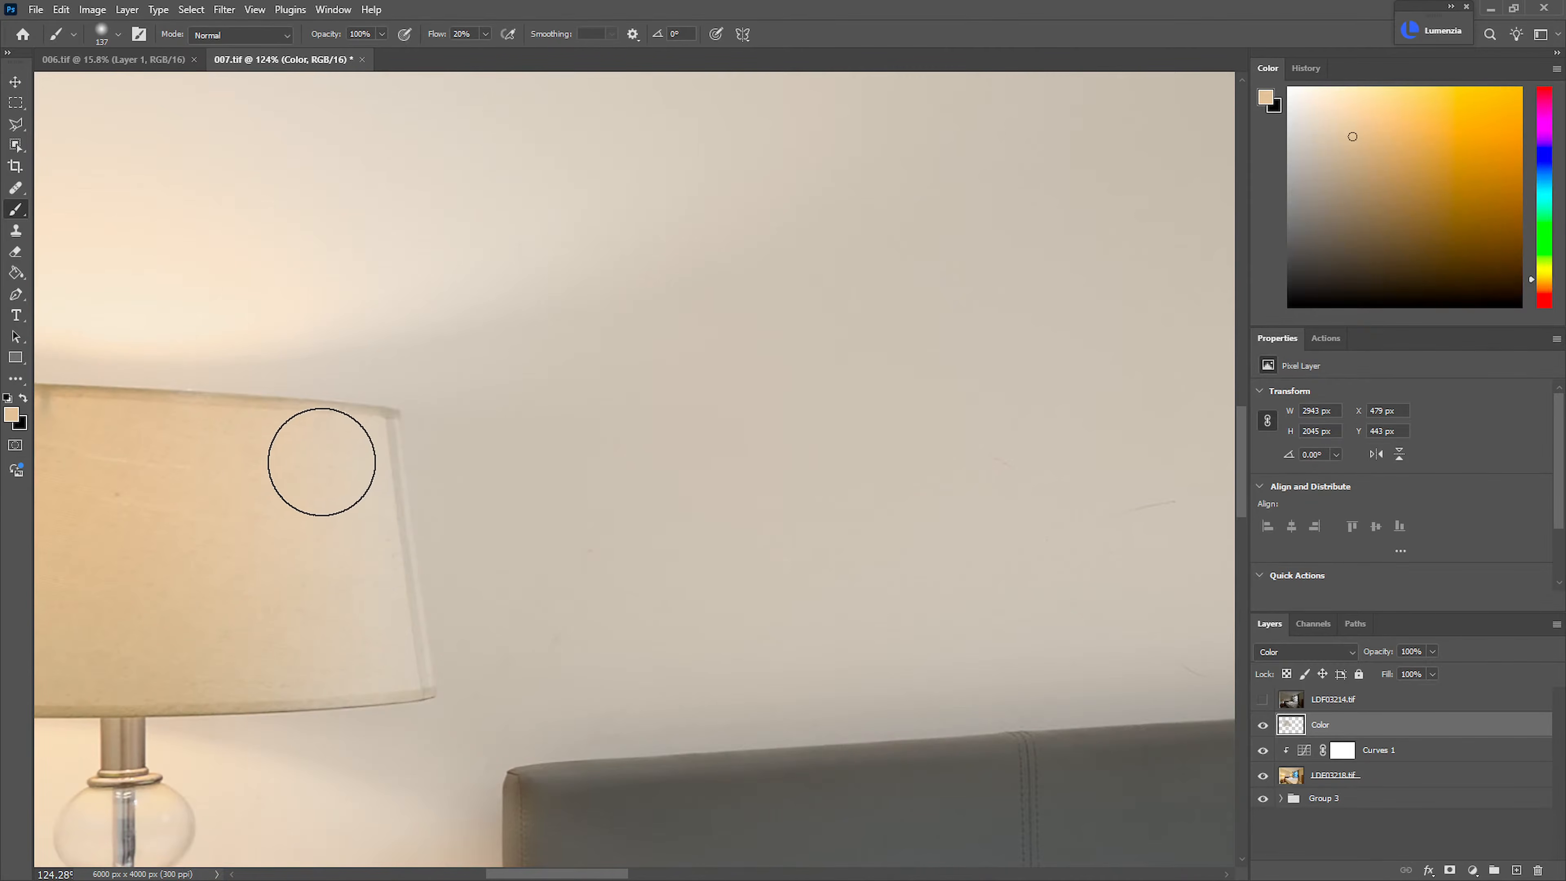
pyautogui.moveTo(311, 595)
pyautogui.mouseDown()
pyautogui.moveTo(333, 595)
pyautogui.moveTo(325, 648)
pyautogui.mouseUp()
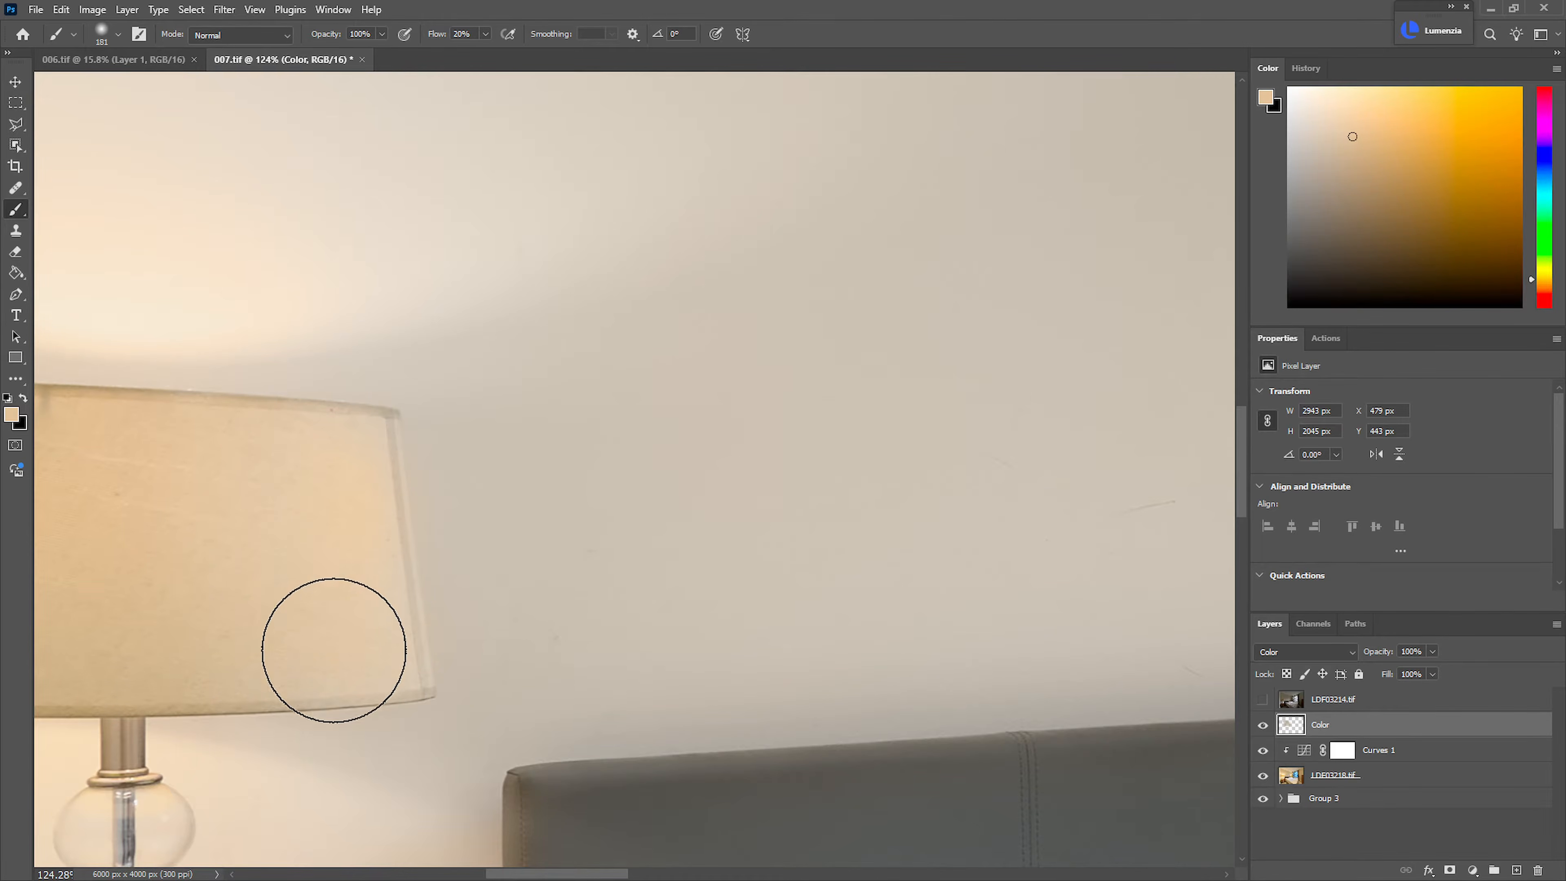
pyautogui.moveTo(633, 629); pyautogui.dragTo(578, 607)
# Blend sampled wall tones into the wall between the near bedside lamp and the headboard on the Color layer
pyautogui.moveTo(576, 668); pyautogui.dragTo(607, 664)
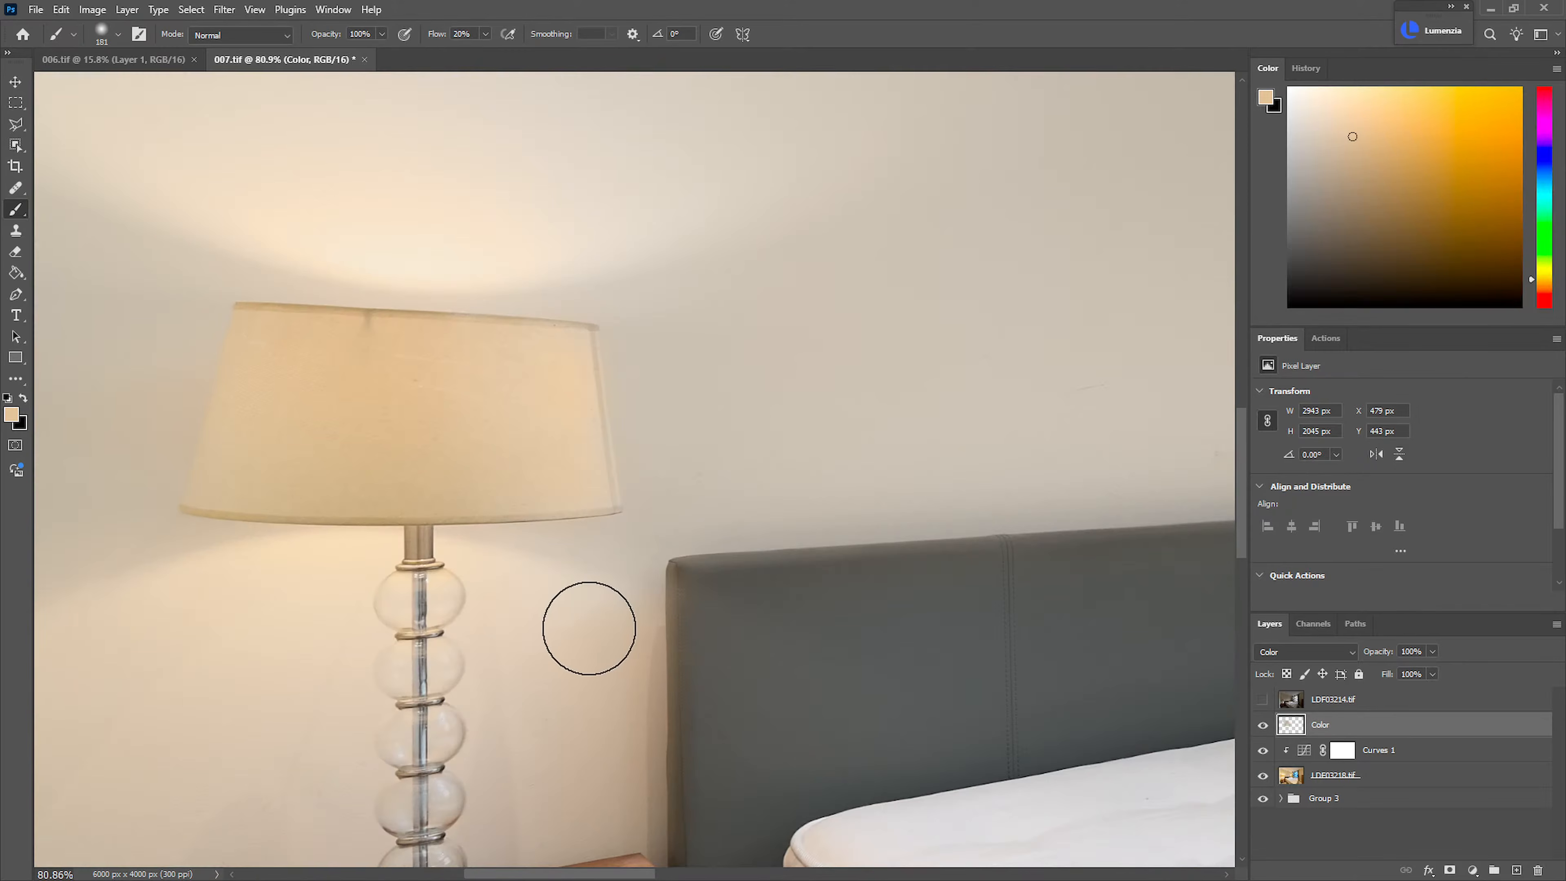
pyautogui.keyDown('alt'); pyautogui.click(662, 518); pyautogui.keyUp('alt')
pyautogui.keyDown('alt'); pyautogui.click(516, 603); pyautogui.keyUp('alt')
pyautogui.moveTo(618, 694)
pyautogui.mouseDown()
pyautogui.moveTo(598, 584)
pyautogui.moveTo(553, 584)
pyautogui.moveTo(626, 539)
pyautogui.moveTo(611, 625)
pyautogui.moveTo(639, 820)
pyautogui.moveTo(531, 730)
pyautogui.mouseUp()
pyautogui.keyDown('alt'); pyautogui.click(695, 494); pyautogui.keyUp('alt')
pyautogui.moveTo(626, 622)
pyautogui.mouseDown()
pyautogui.moveTo(615, 843)
pyautogui.moveTo(566, 542)
pyautogui.moveTo(616, 777)
pyautogui.moveTo(622, 646)
pyautogui.mouseUp()
pyautogui.moveTo(784, 507); pyautogui.dragTo(512, 507)
pyautogui.moveTo(926, 541); pyautogui.dragTo(591, 603)
pyautogui.moveTo(586, 603); pyautogui.dragTo(639, 594)
# Paint sampled warm tones into the glow on the wall around the near bedside lamp, undoing one stroke
pyautogui.moveTo(542, 509); pyautogui.dragTo(682, 430)
pyautogui.keyDown('alt'); pyautogui.click(531, 418); pyautogui.keyUp('alt')
pyautogui.moveTo(547, 407)
pyautogui.mouseDown()
pyautogui.moveTo(571, 406)
pyautogui.moveTo(434, 360)
pyautogui.moveTo(601, 456)
pyautogui.mouseUp()
pyautogui.hotkey('ctrl', 'z')
pyautogui.moveTo(638, 524); pyautogui.dragTo(622, 523)
pyautogui.moveTo(325, 471); pyautogui.dragTo(501, 477)
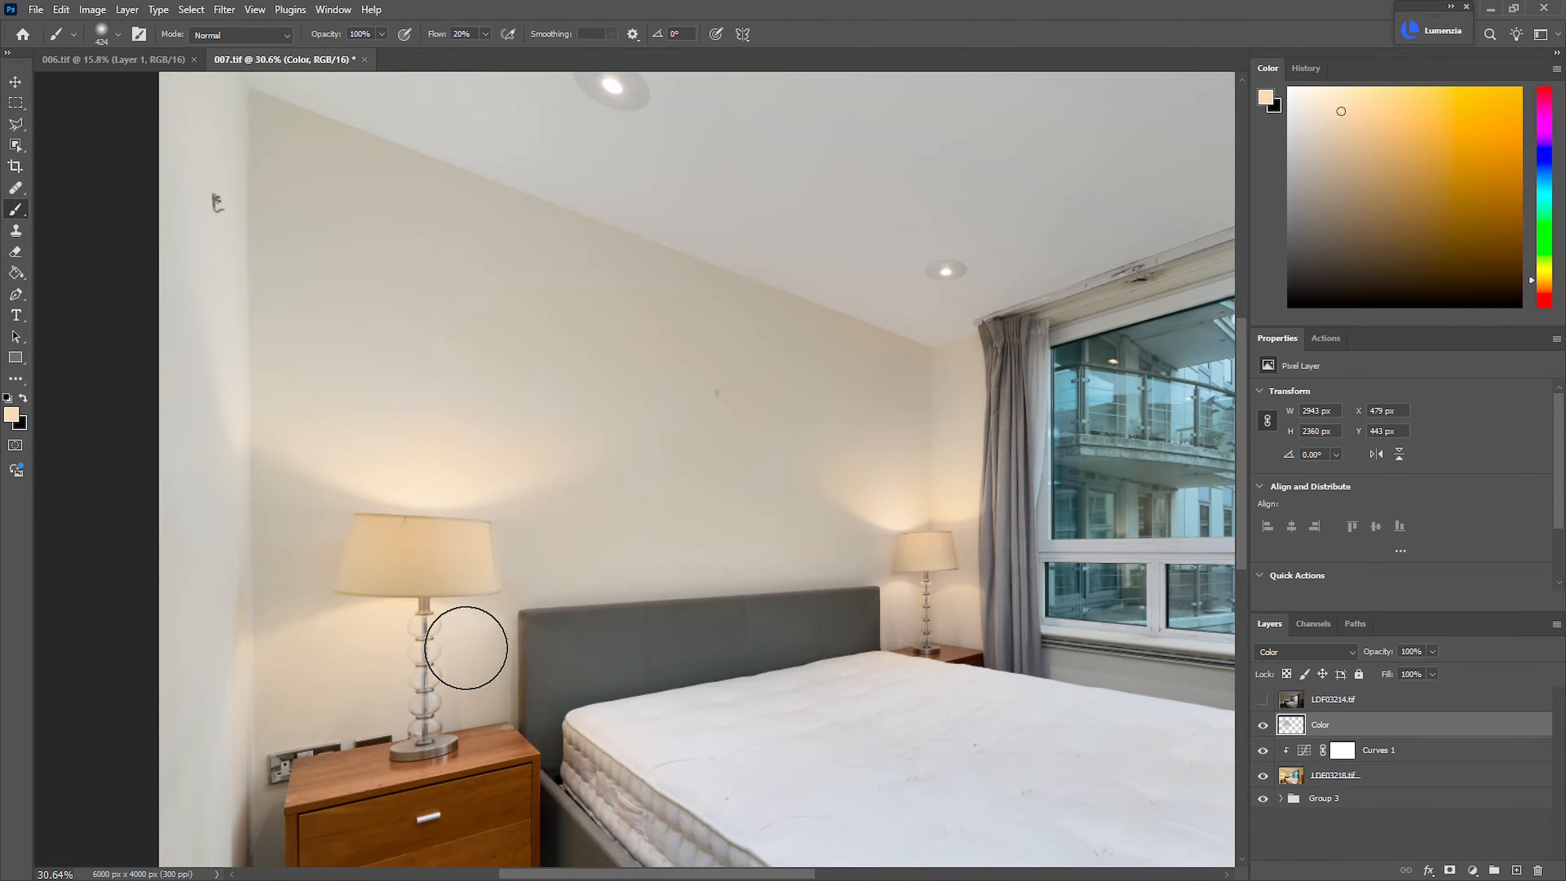
pyautogui.moveTo(472, 662)
pyautogui.mouseDown()
pyautogui.moveTo(472, 636)
pyautogui.moveTo(421, 704)
pyautogui.moveTo(370, 687)
pyautogui.mouseUp()
pyautogui.moveTo(690, 628)
pyautogui.mouseDown()
pyautogui.moveTo(650, 638)
pyautogui.moveTo(706, 621)
pyautogui.moveTo(628, 542)
pyautogui.mouseUp()
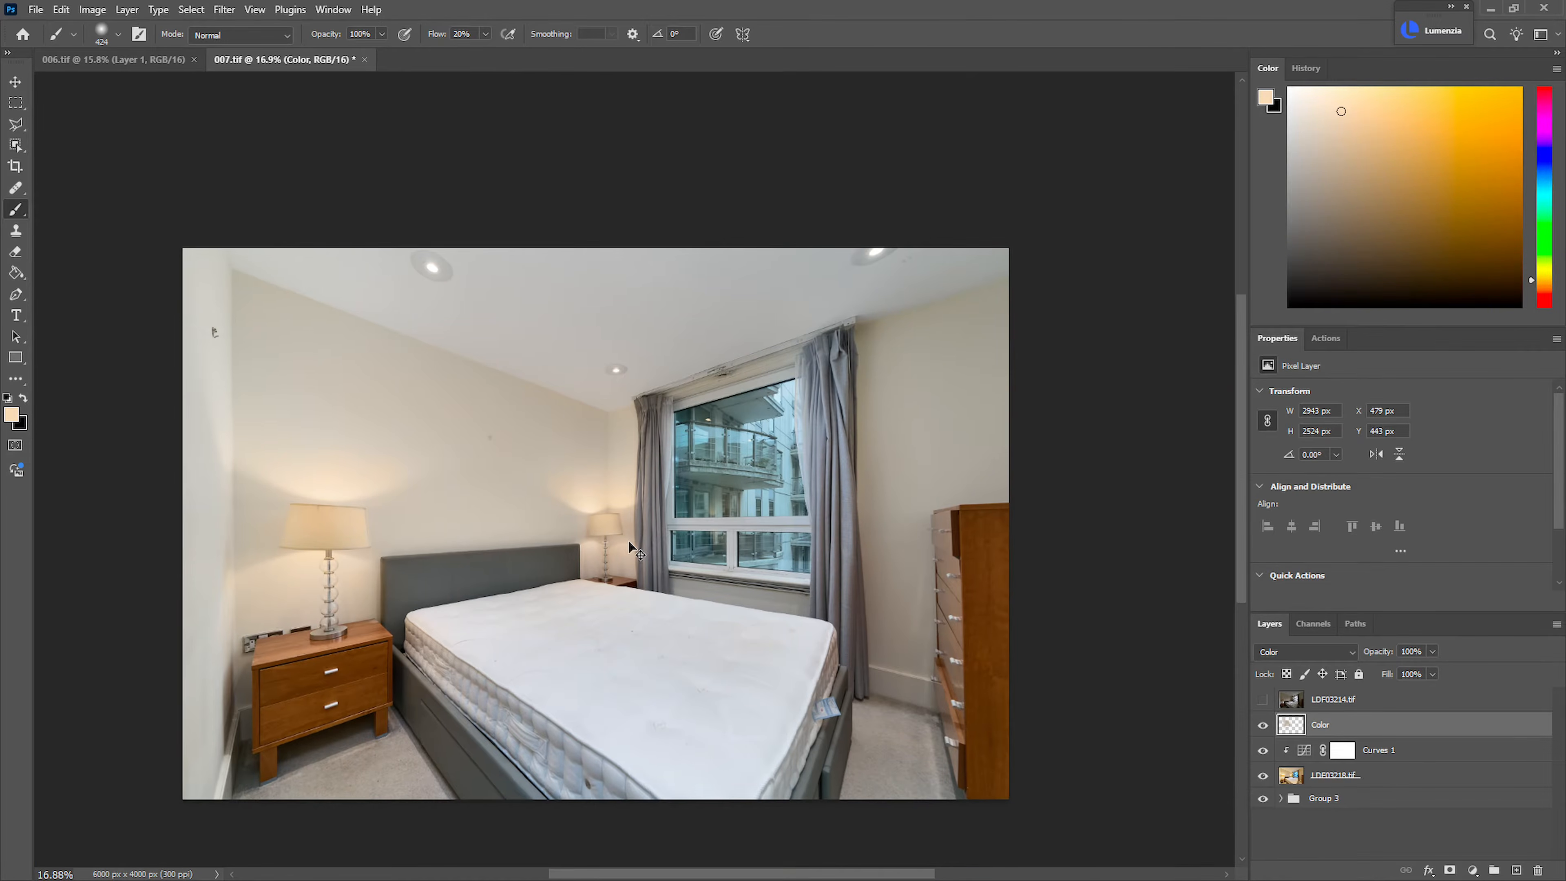
# Add a new layer named Fixes above the Color layer
pyautogui.hotkey('ctrl', '0')
pyautogui.moveTo(800, 432); pyautogui.dragTo(737, 454)
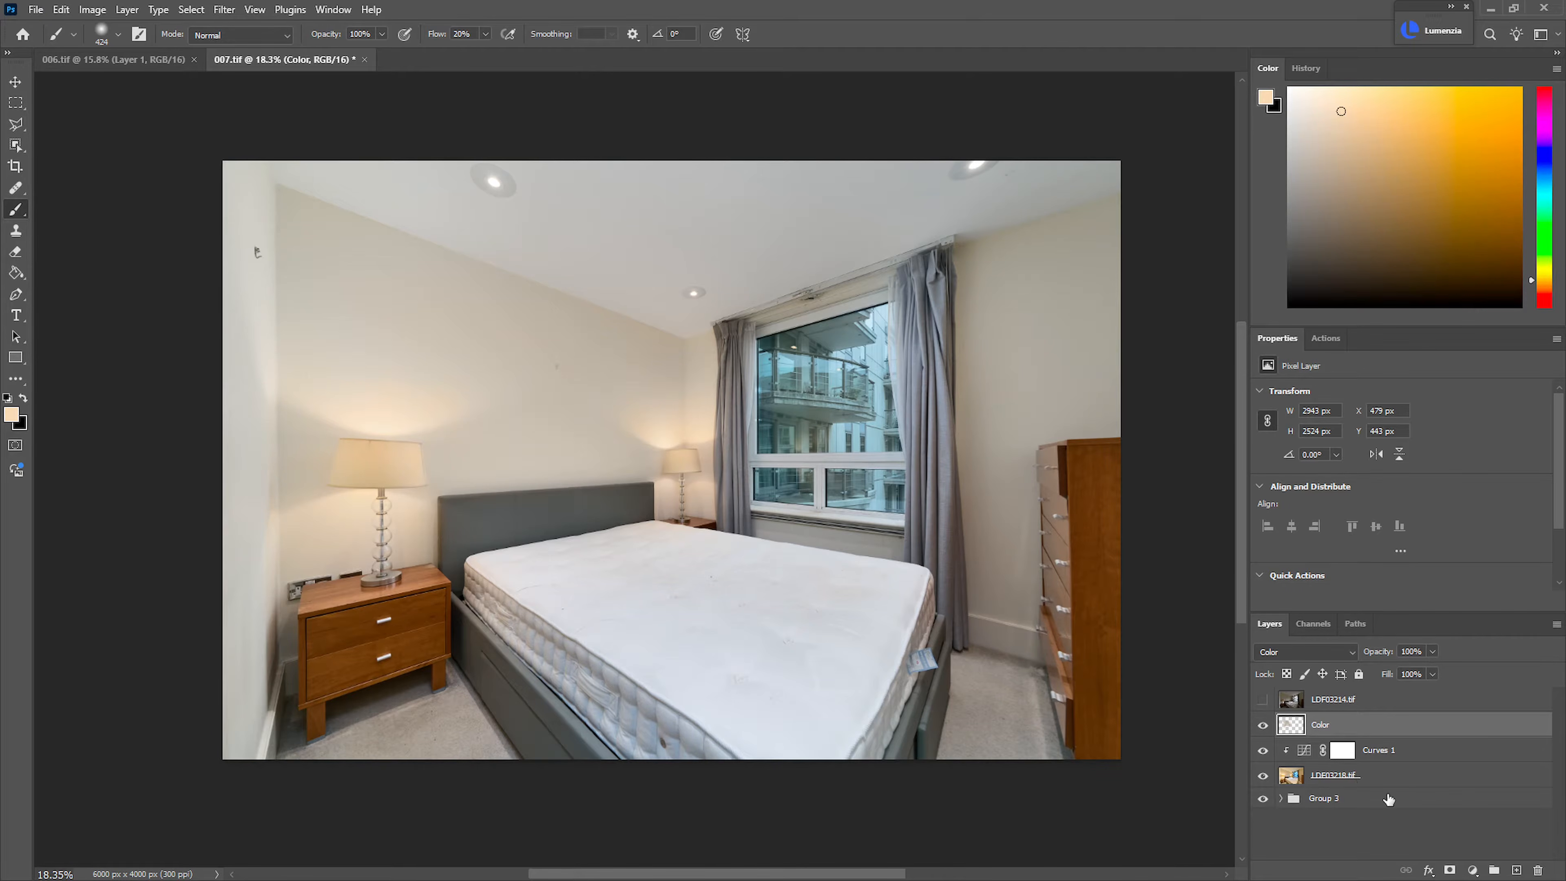
pyautogui.hotkey('ctrl', 'shift', 'n')
pyautogui.write('Fixes')
pyautogui.press('Return')
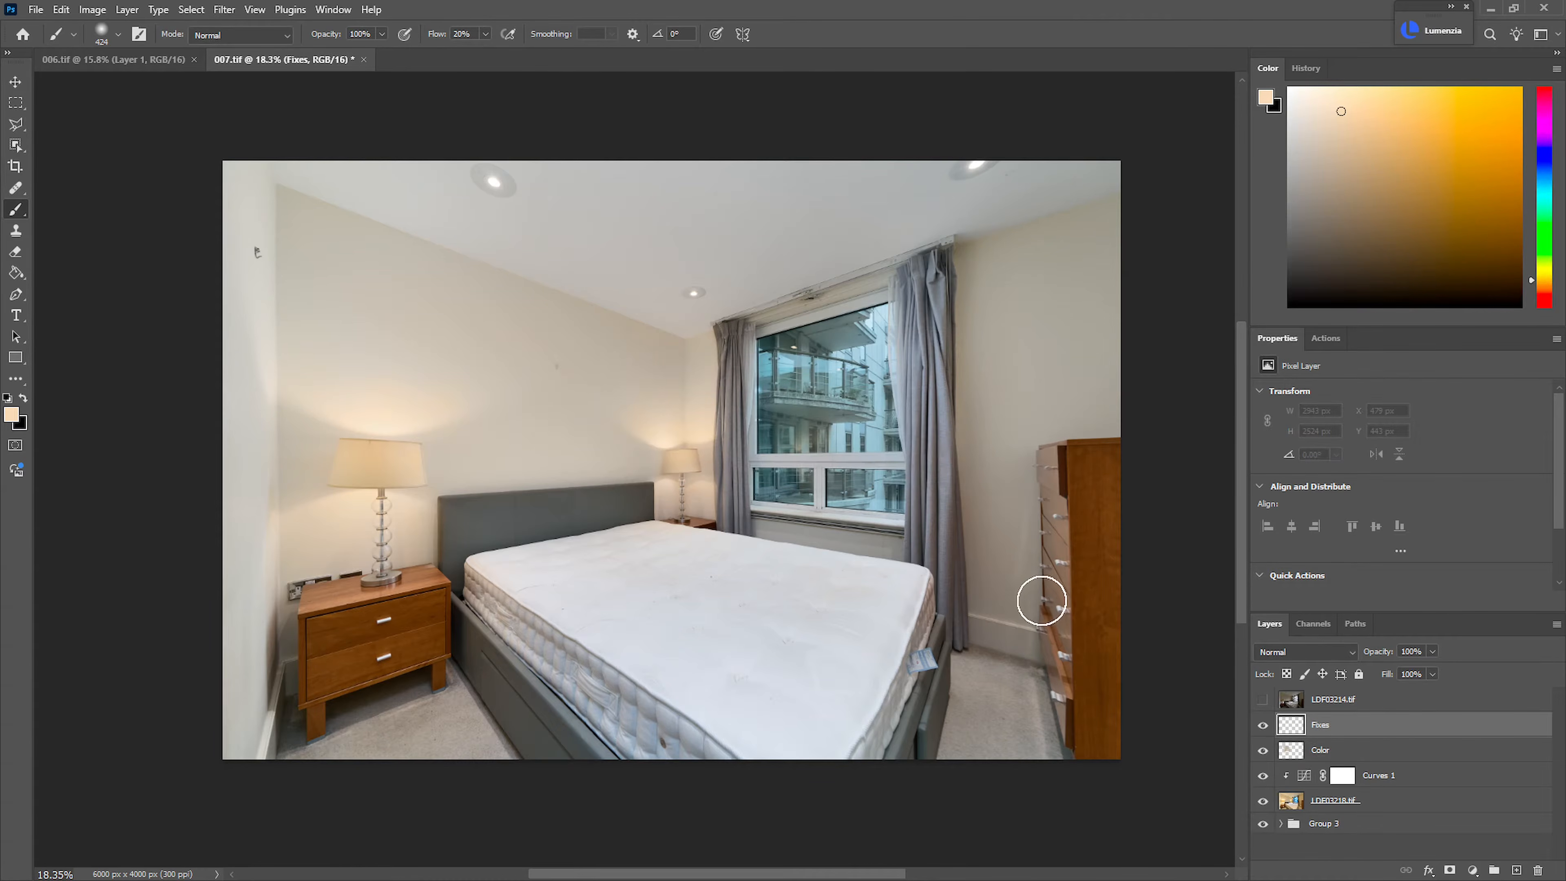
# Heal the mark in the middle of the back wall and the small fixture high on the left-hand wall
pyautogui.press('j')
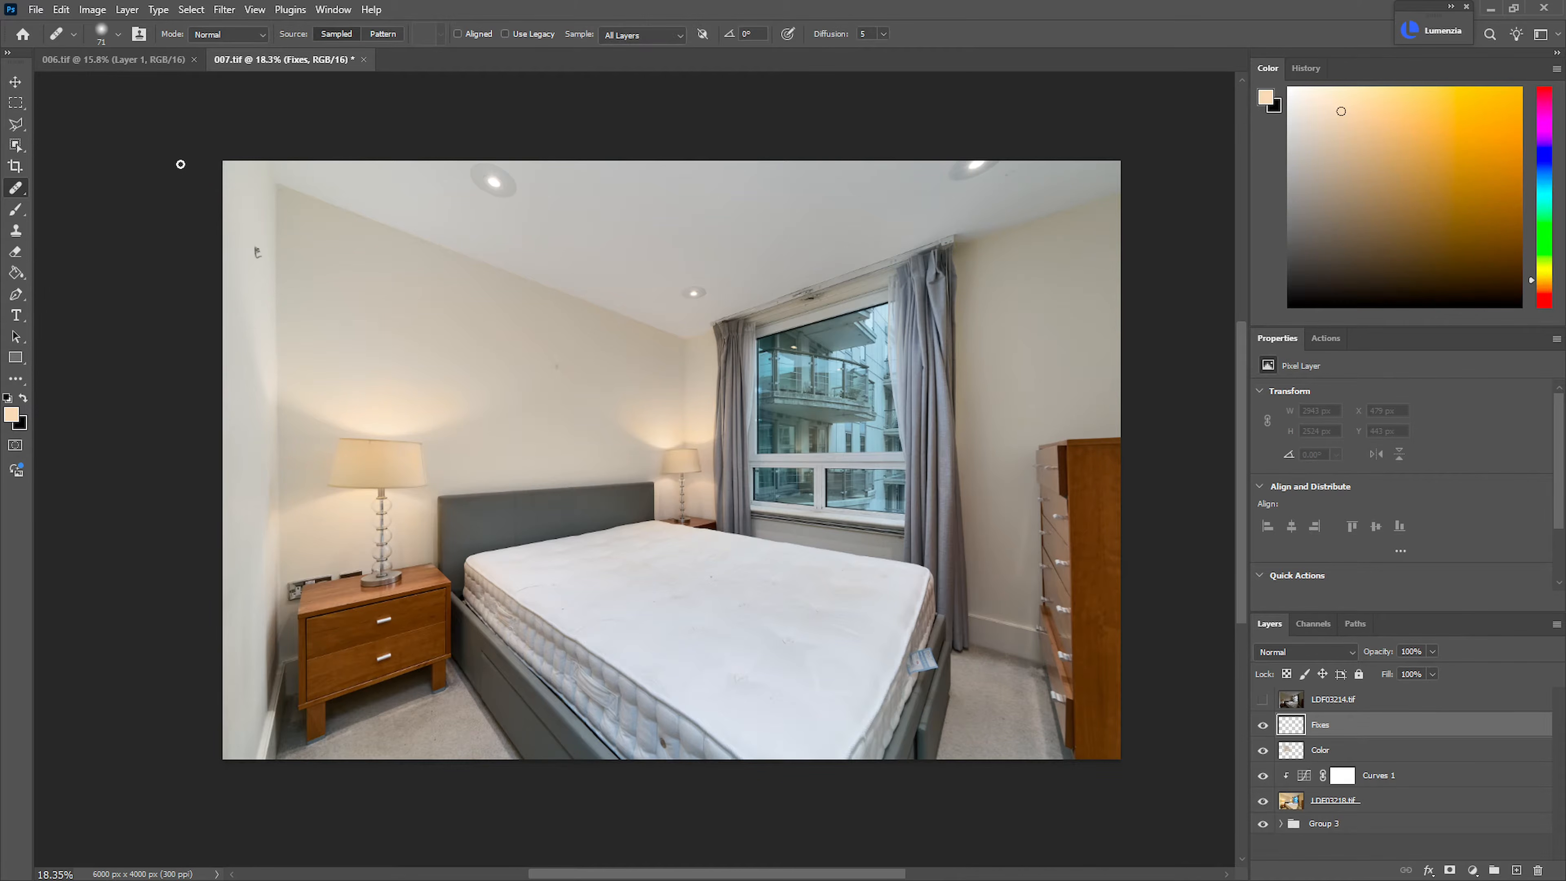
pyautogui.moveTo(541, 386); pyautogui.dragTo(653, 396)
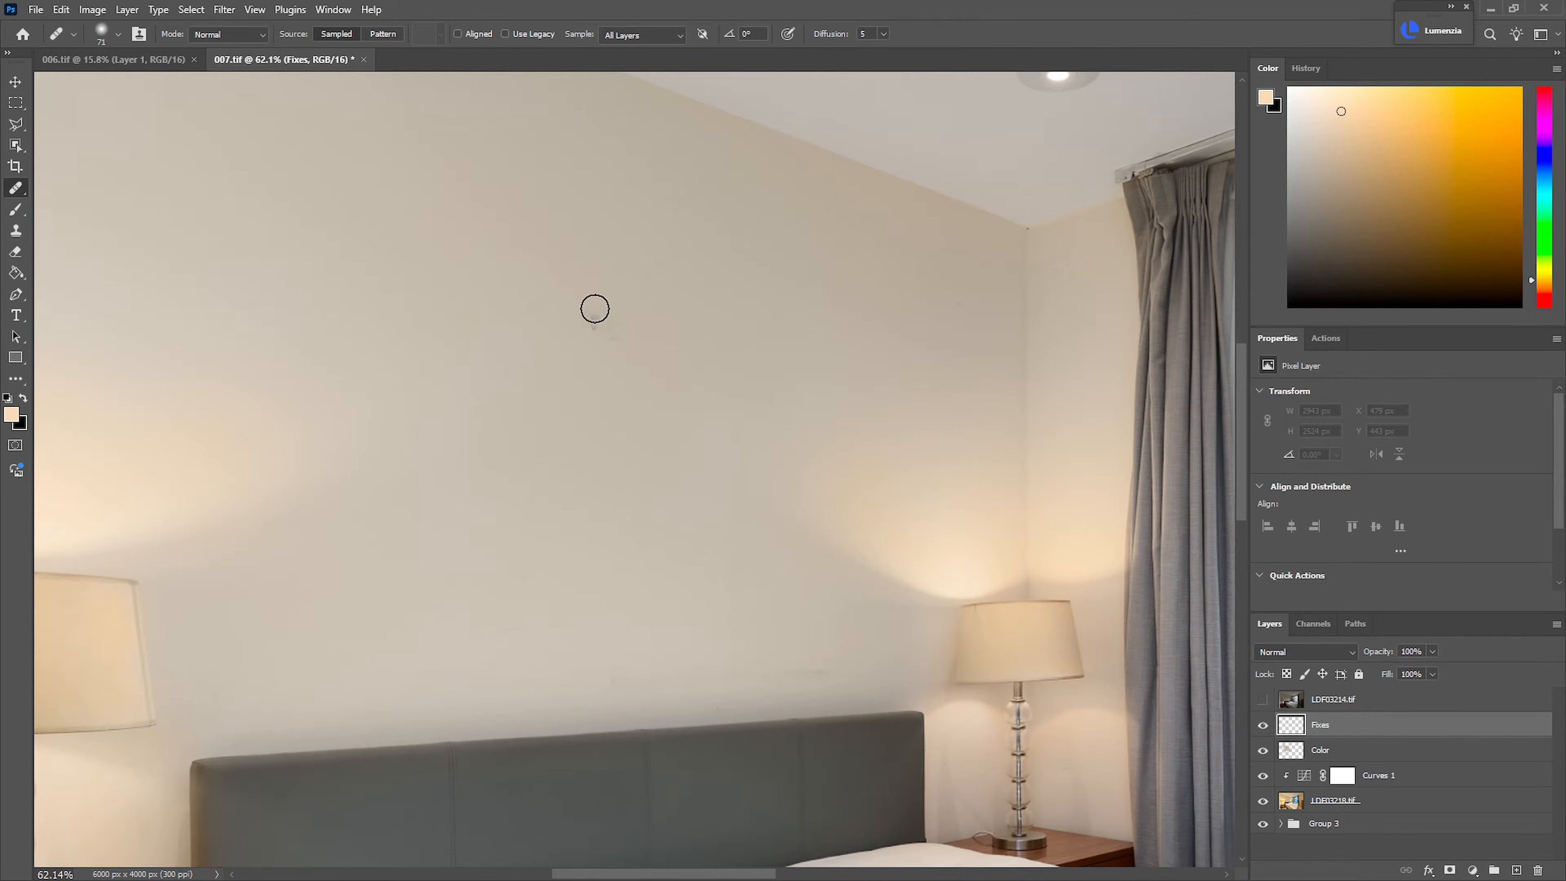
pyautogui.moveTo(648, 343); pyautogui.dragTo(535, 336)
pyautogui.moveTo(364, 255)
pyautogui.mouseDown()
pyautogui.moveTo(651, 416)
pyautogui.moveTo(440, 282)
pyautogui.moveTo(332, 274)
pyautogui.mouseUp()
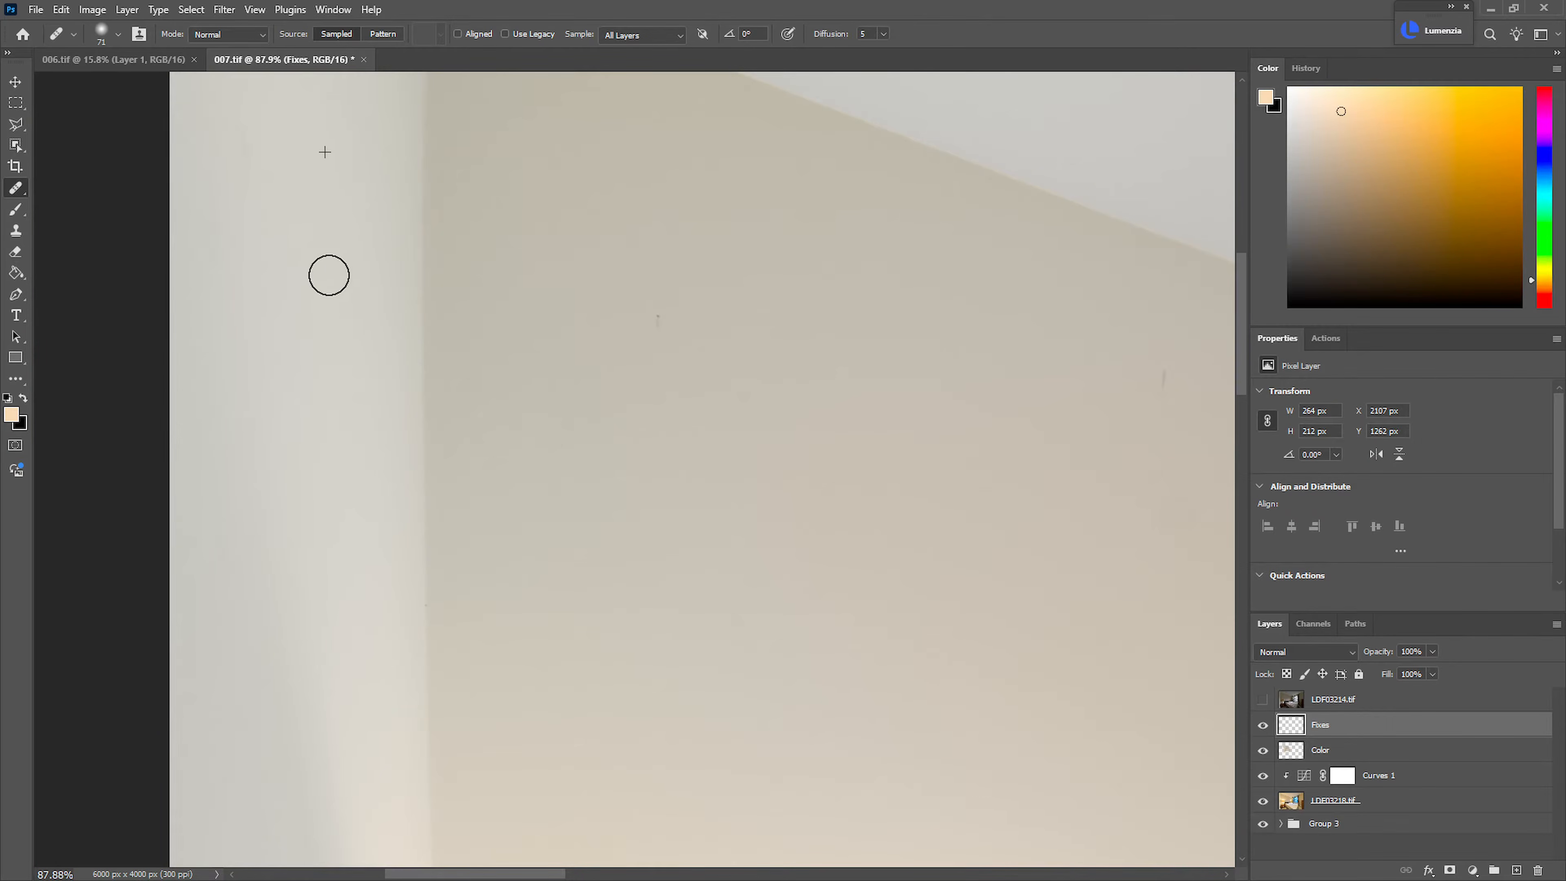
# Heal the remaining small marks and scuffs across the back wall above the headboard on the Fixes layer
pyautogui.moveTo(1097, 488); pyautogui.dragTo(938, 505)
pyautogui.moveTo(800, 504); pyautogui.dragTo(846, 521)
pyautogui.moveTo(640, 433); pyautogui.dragTo(643, 432)
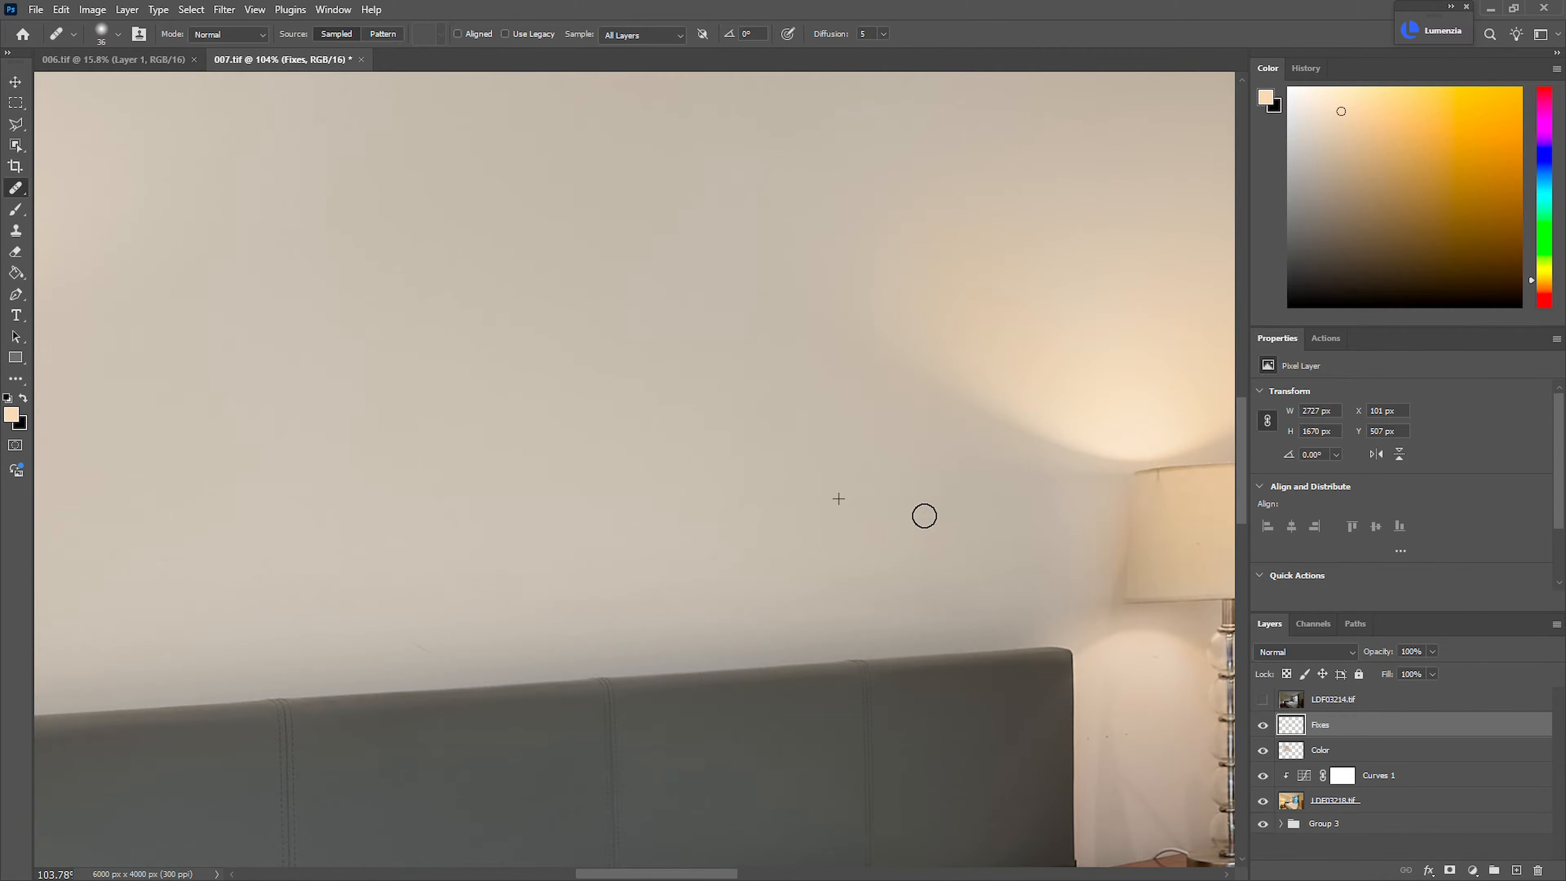
pyautogui.moveTo(927, 512); pyautogui.dragTo(912, 511)
pyautogui.moveTo(1149, 657); pyautogui.dragTo(956, 518)
pyautogui.moveTo(816, 506); pyautogui.dragTo(846, 508)
pyautogui.moveTo(709, 483); pyautogui.dragTo(699, 483)
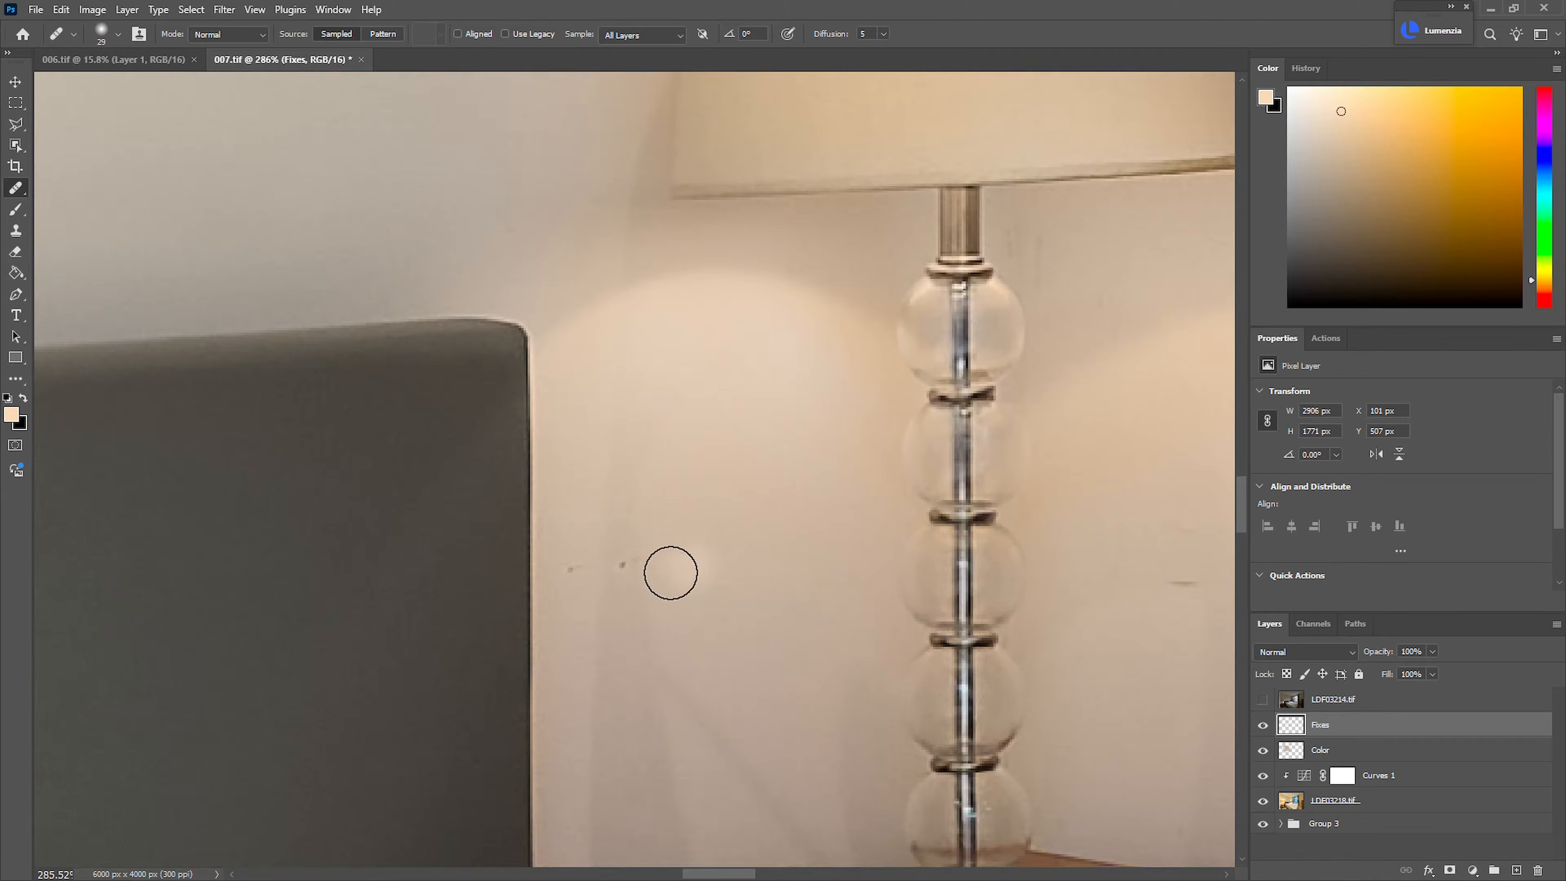
# Heal the specks and scratches on the wall on both sides of the far lamp's glass stem
pyautogui.click(622, 564)
pyautogui.click(570, 569)
pyautogui.moveTo(1011, 629); pyautogui.dragTo(888, 614)
pyautogui.moveTo(888, 614); pyautogui.dragTo(641, 582)
pyautogui.moveTo(856, 618); pyautogui.dragTo(944, 483)
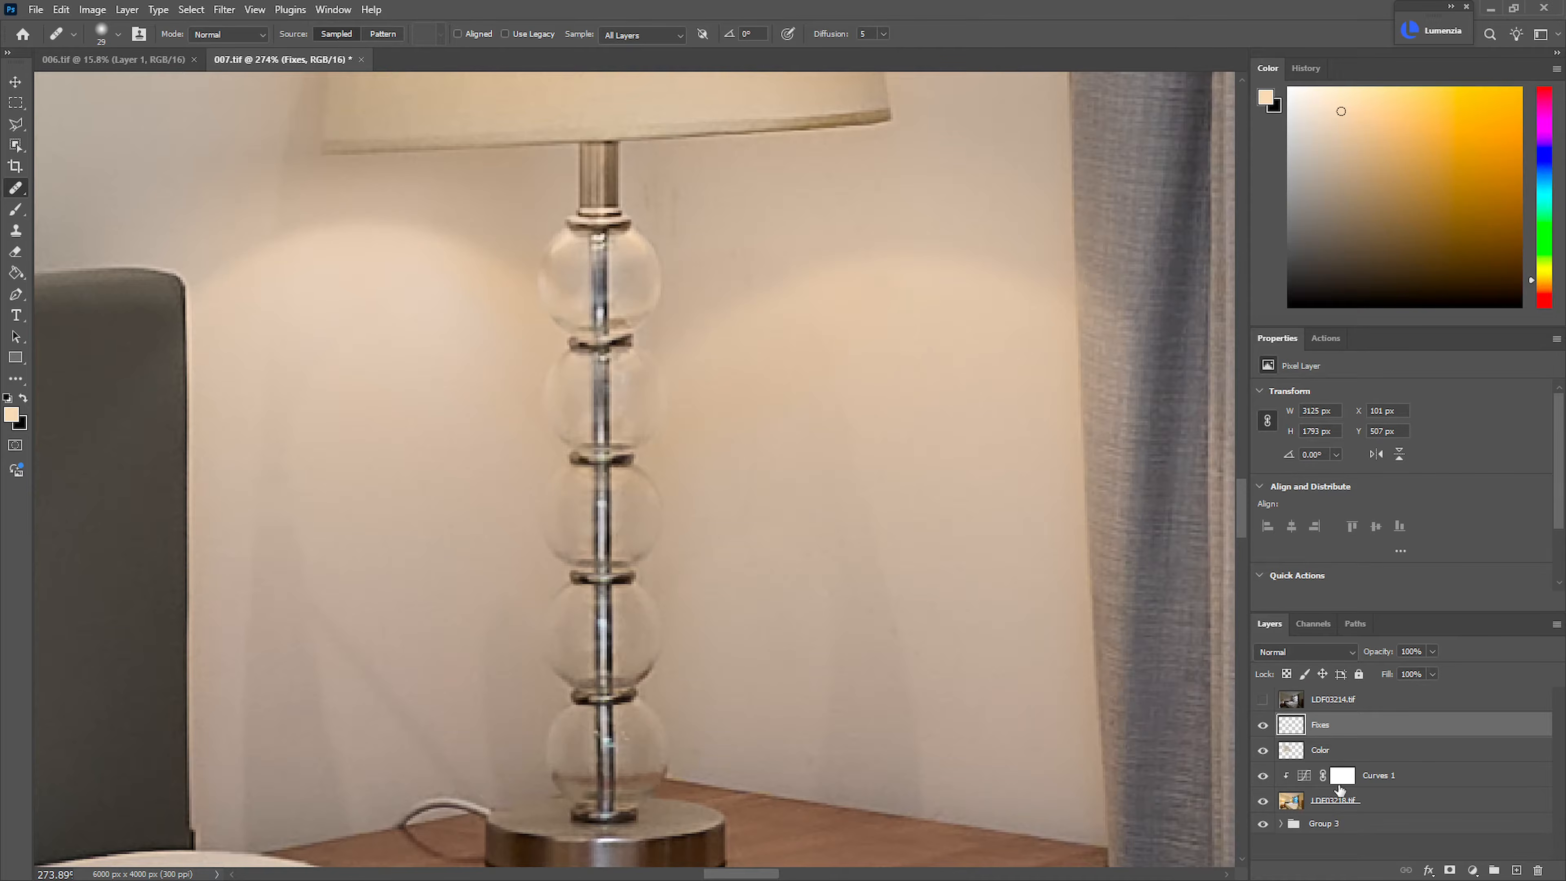
# Paint sampled wall tones on the Color layer to even out the wall on both sides of the far lamp's stem
pyautogui.click(1326, 750)
pyautogui.press('b')
pyautogui.moveTo(919, 414); pyautogui.dragTo(510, 461)
pyautogui.keyDown('alt'); pyautogui.click(928, 443); pyautogui.keyUp('alt')
pyautogui.moveTo(698, 449)
pyautogui.mouseDown()
pyautogui.moveTo(719, 451)
pyautogui.moveTo(825, 350)
pyautogui.moveTo(796, 336)
pyautogui.moveTo(793, 490)
pyautogui.mouseUp()
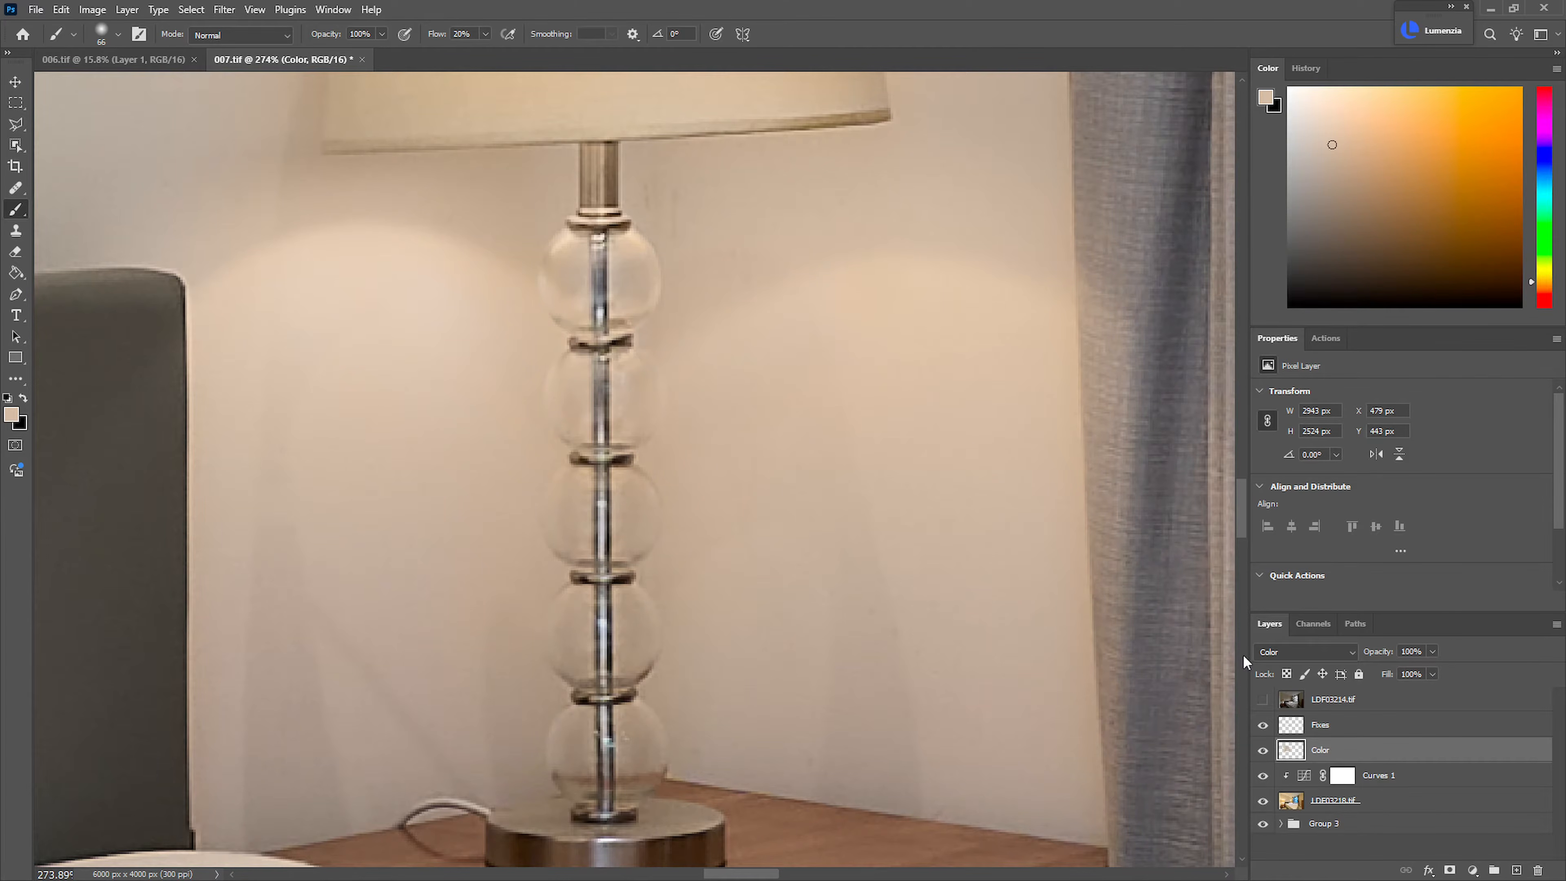
# Heal the small marks on the ceiling above the window and curtain rail on the Fixes layer
pyautogui.moveTo(834, 443); pyautogui.dragTo(761, 567)
pyautogui.moveTo(977, 540); pyautogui.dragTo(807, 605)
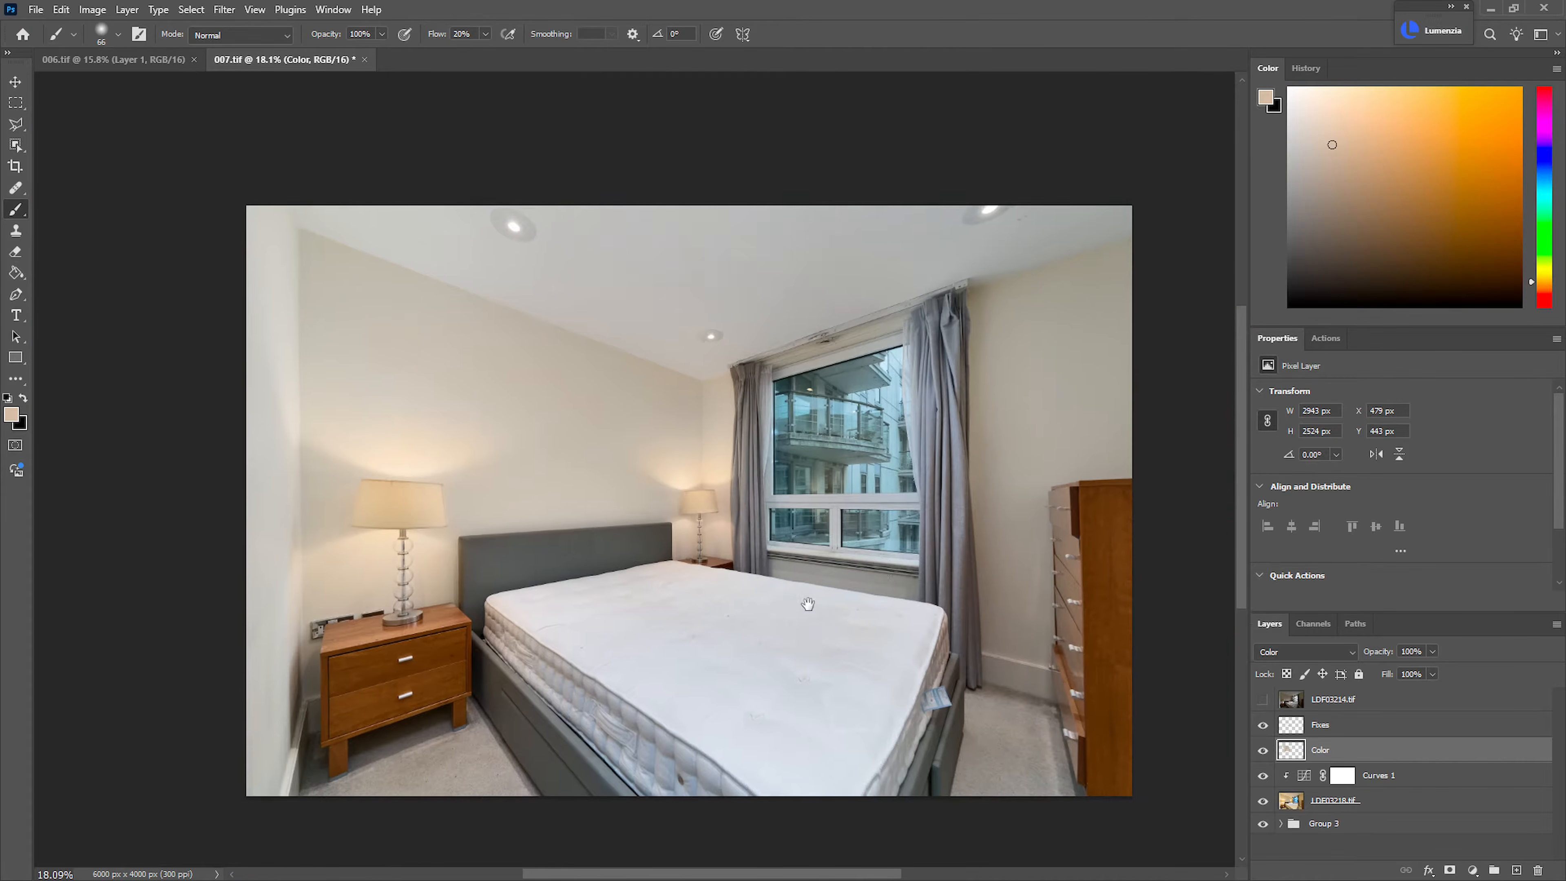
pyautogui.click(1317, 728)
pyautogui.moveTo(944, 251); pyautogui.dragTo(1049, 283)
pyautogui.press('j')
pyautogui.scroll(-5, 908, 319)
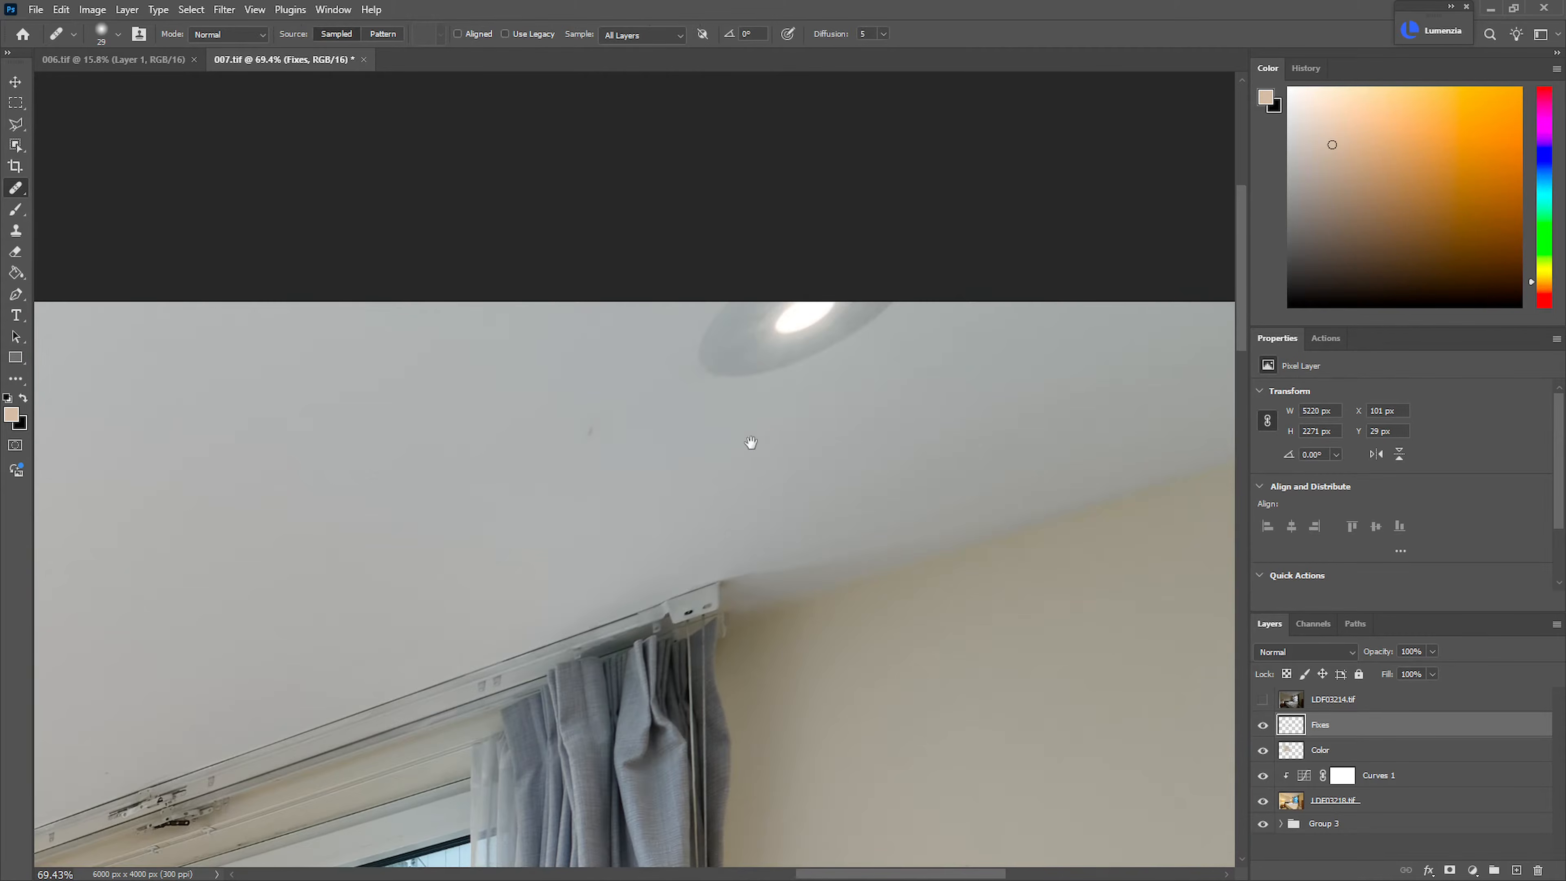
pyautogui.scroll(-6, 774, 410)
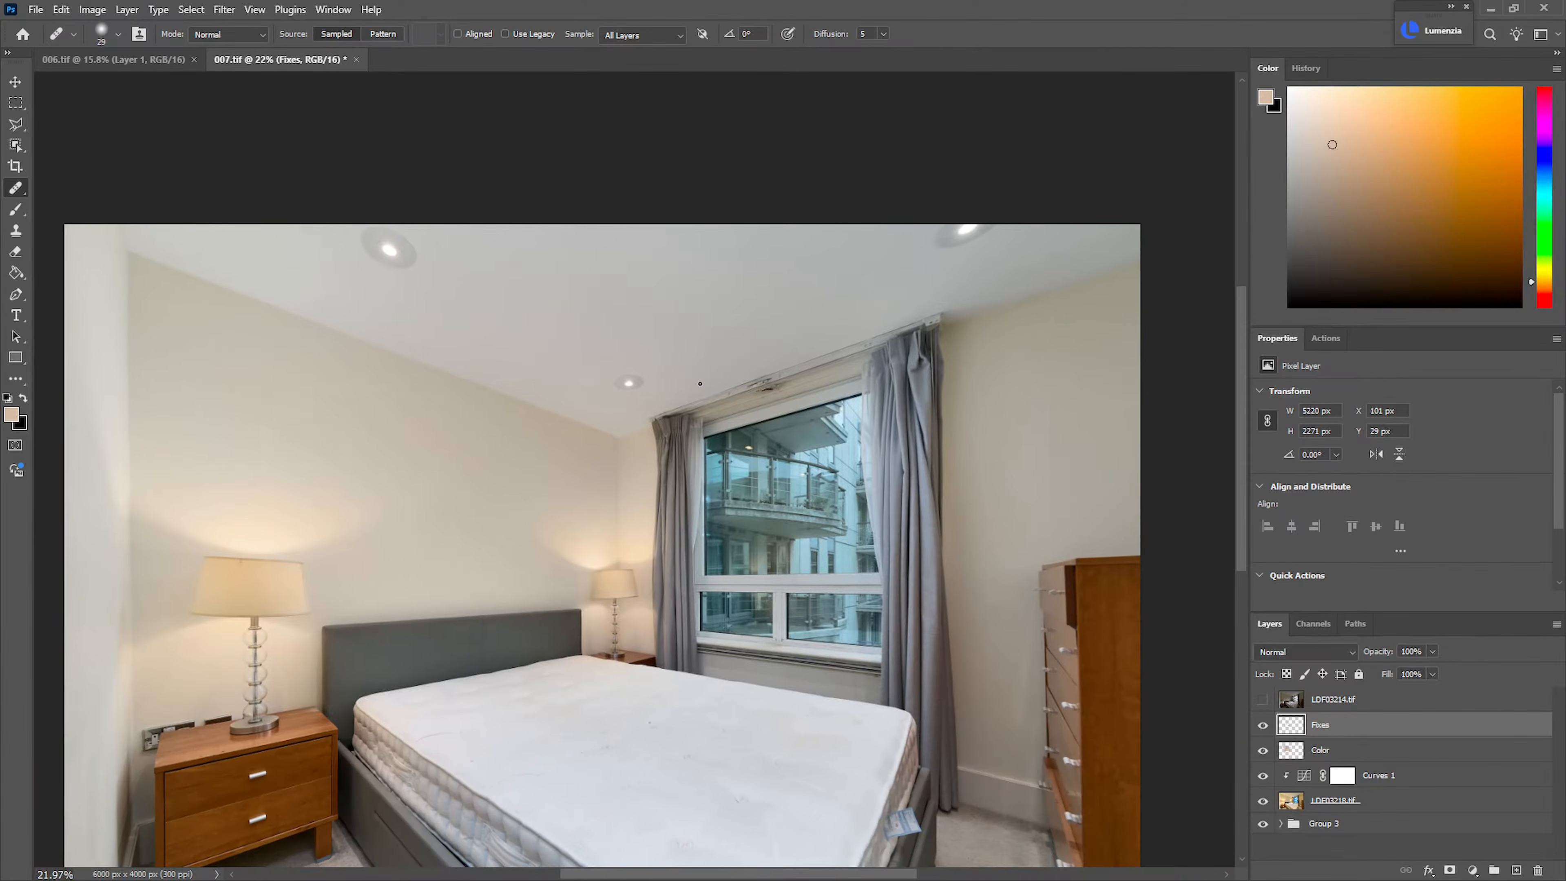
pyautogui.scroll(1, 700, 383)
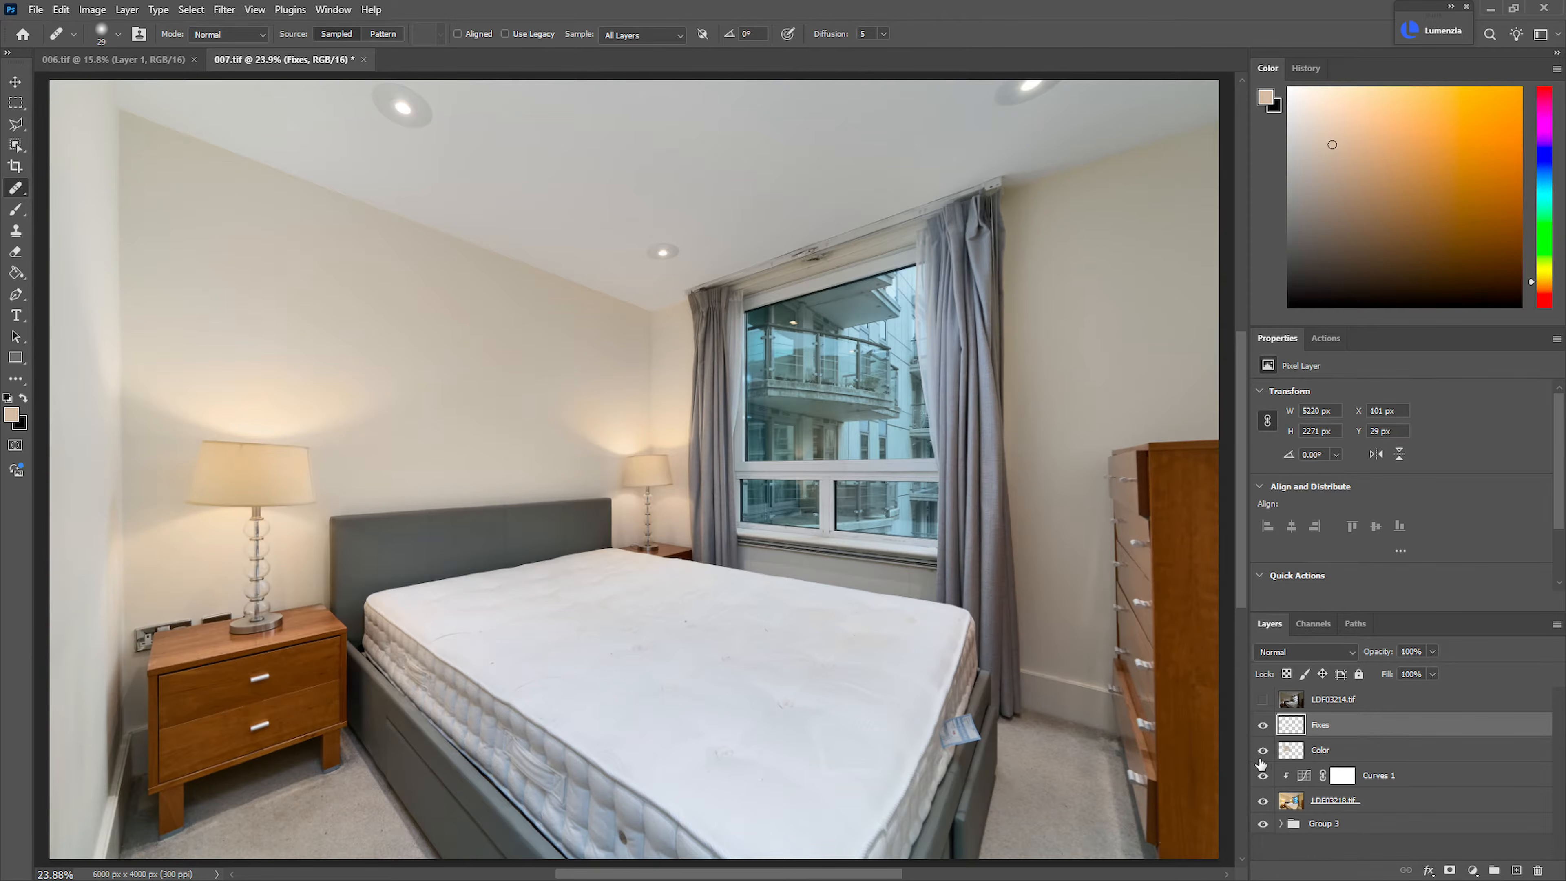
# Show the LDF03214.tif exposure layer and add a black layer mask to it
pyautogui.click(1261, 703)
pyautogui.click(1337, 707)
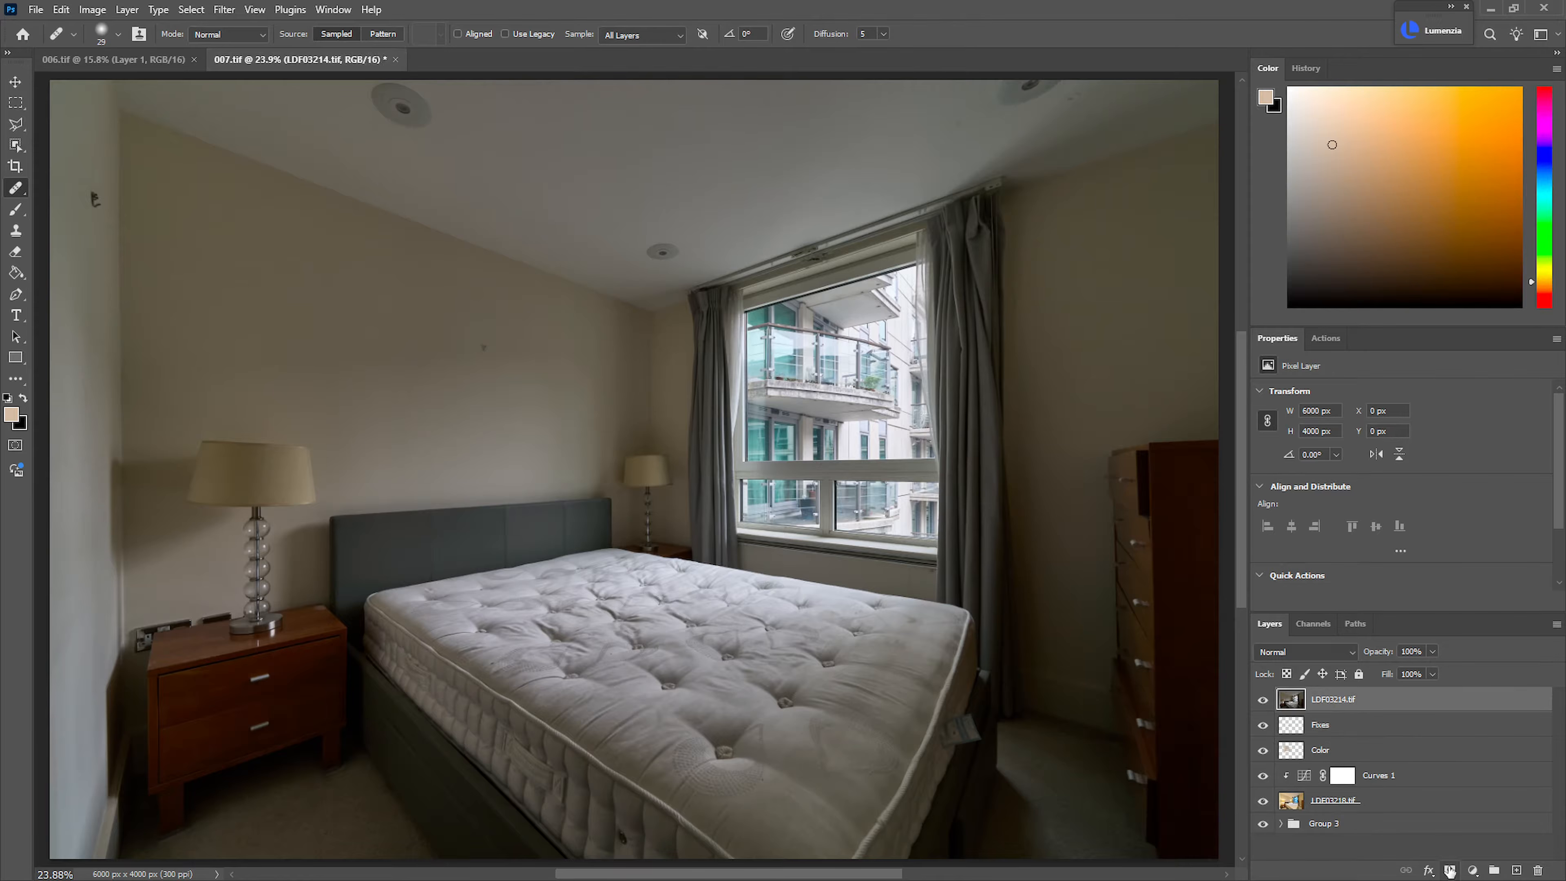
pyautogui.keyDown('alt'); pyautogui.click(1452, 869); pyautogui.keyUp('alt')
# Start a polygonal lasso outline of the large upper window pane, following its upper edge and the side nearest the bed lamp
pyautogui.press('l')
pyautogui.moveTo(788, 319)
pyautogui.mouseDown()
pyautogui.moveTo(1081, 175)
pyautogui.moveTo(617, 392)
pyautogui.mouseUp()
pyautogui.moveTo(892, 295); pyautogui.dragTo(905, 291)
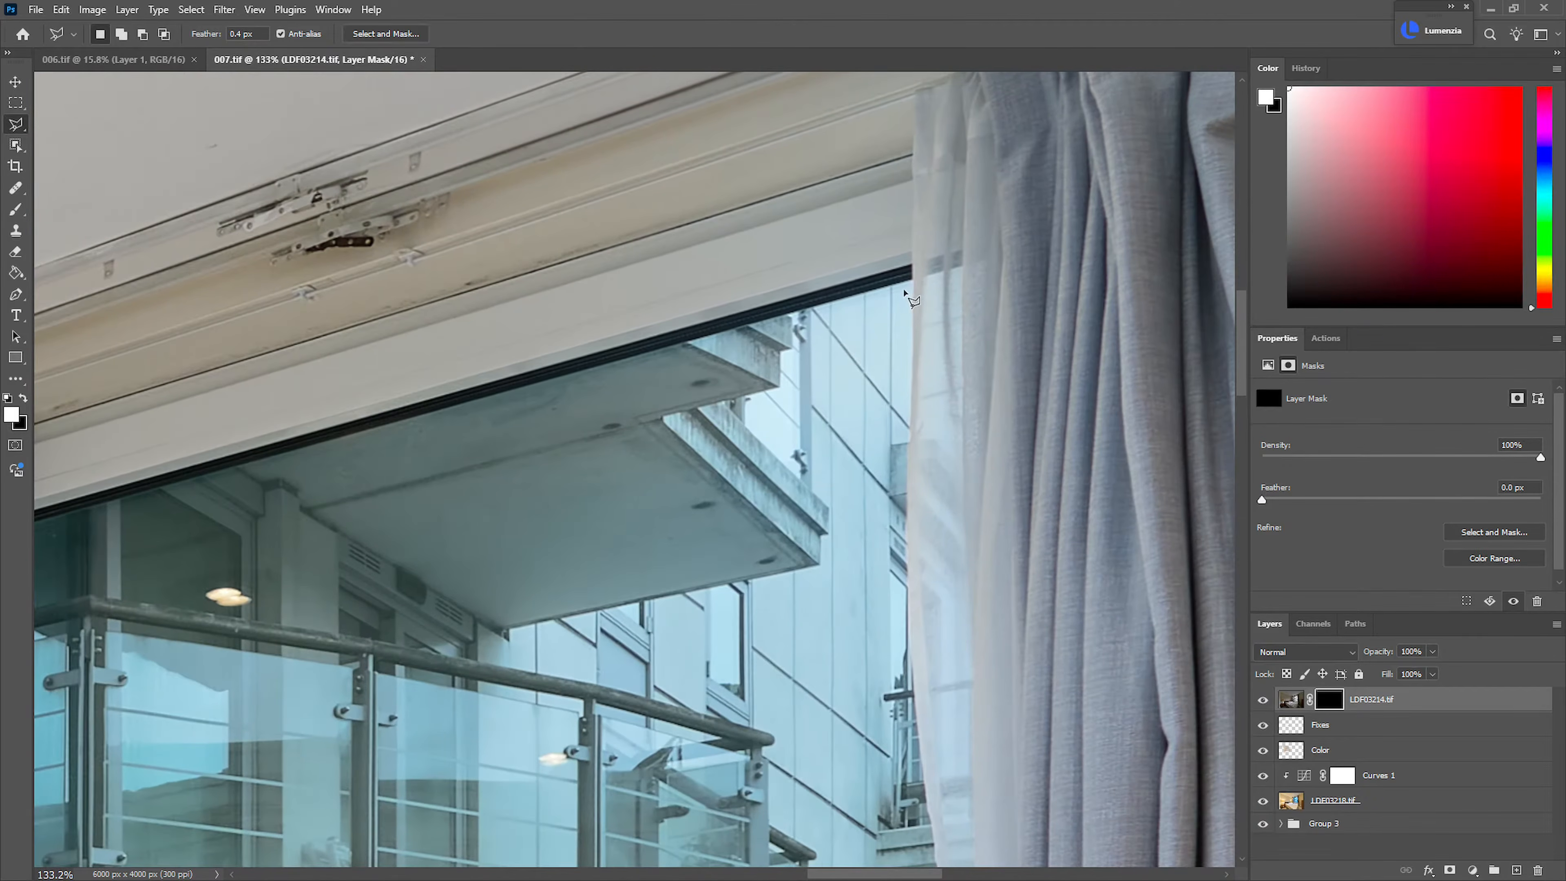
pyautogui.click(910, 266)
pyautogui.moveTo(450, 446); pyautogui.dragTo(1221, 161)
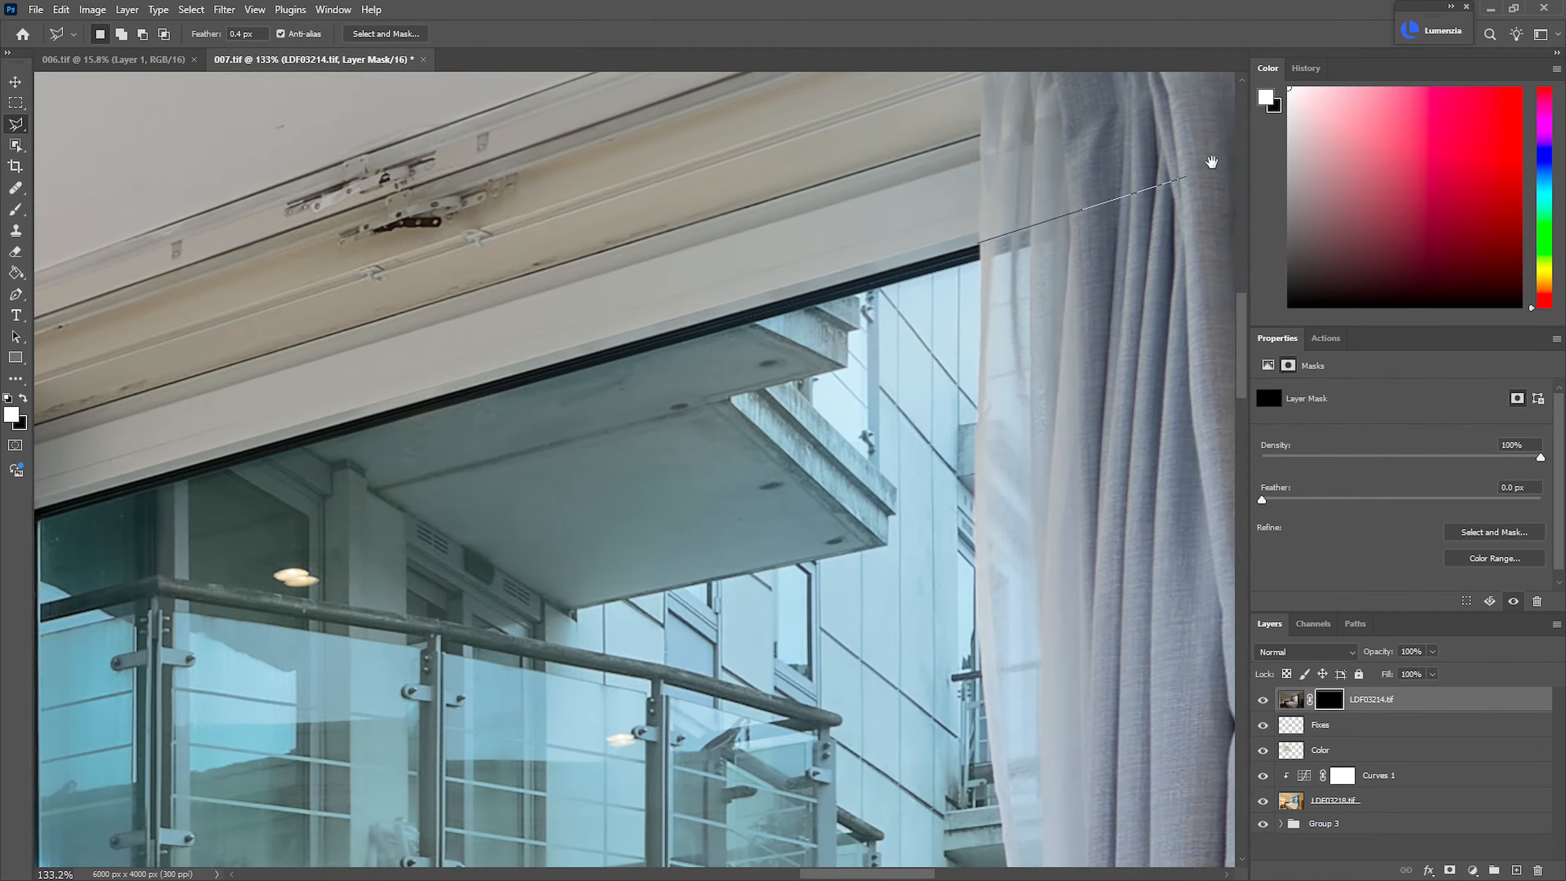
pyautogui.moveTo(566, 427); pyautogui.dragTo(1083, 246)
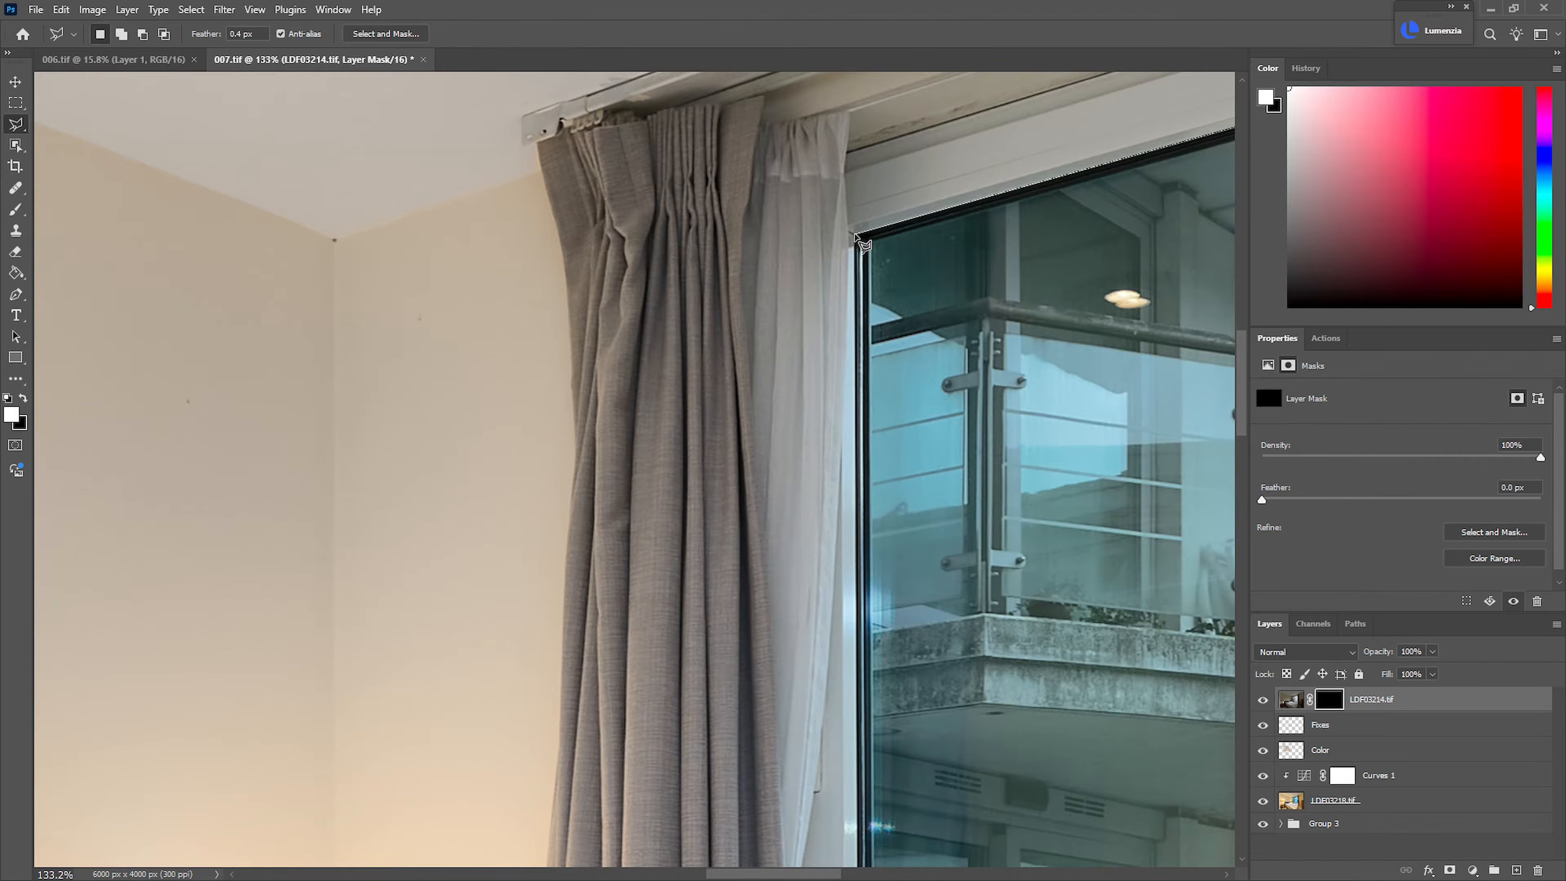
pyautogui.click(856, 235)
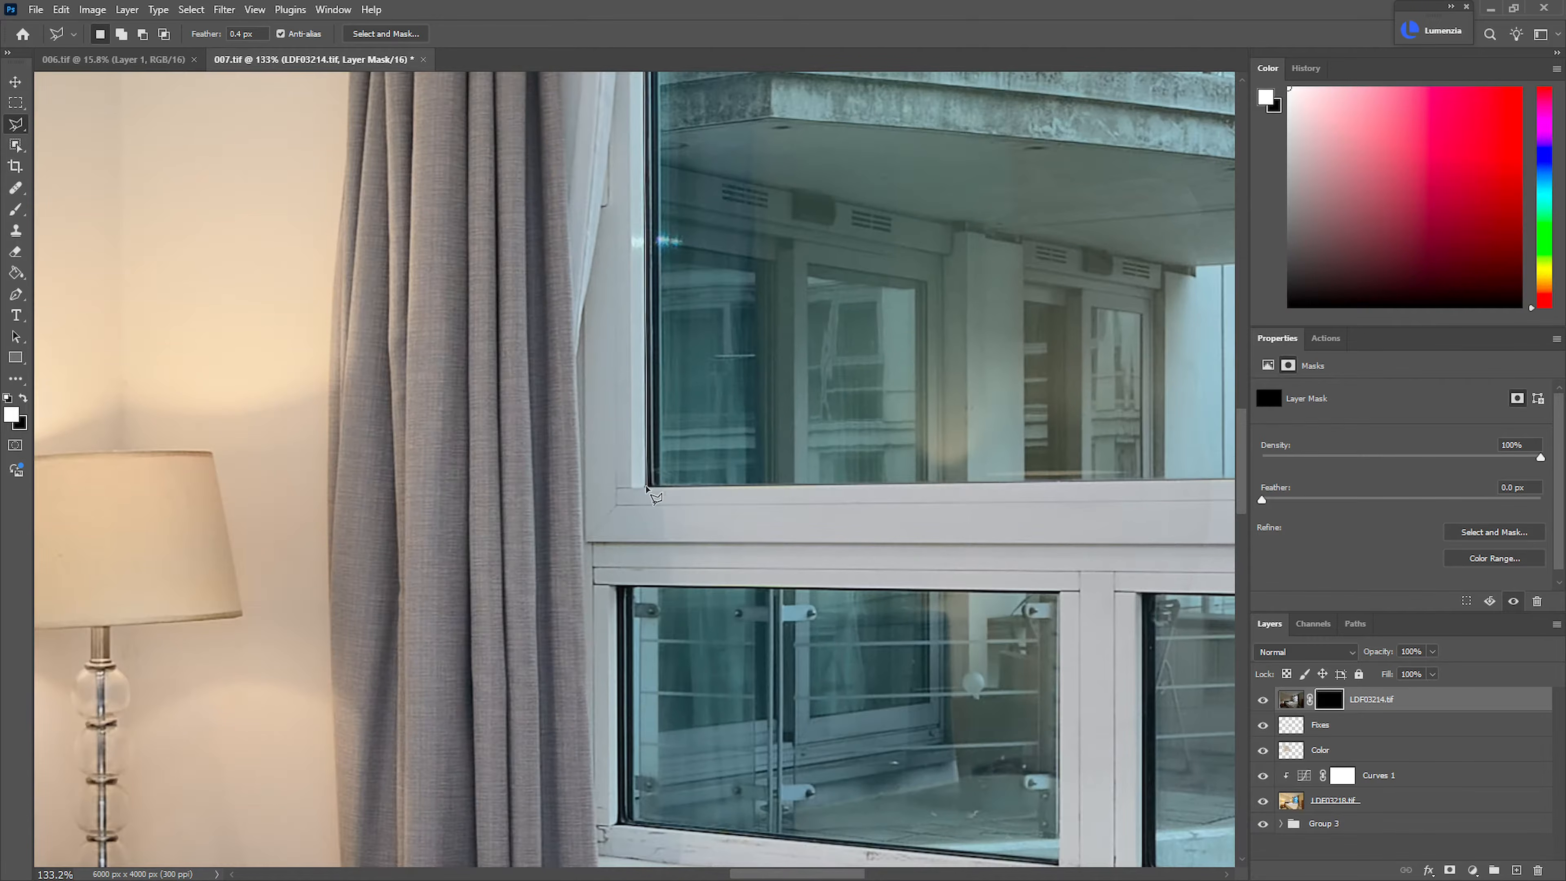
pyautogui.click(647, 487)
# Finish outlining the upper window pane along its lower edge and up the sheer curtain's edge, closing the selection
pyautogui.moveTo(563, 504); pyautogui.dragTo(368, 525)
pyautogui.moveTo(996, 517); pyautogui.dragTo(231, 534)
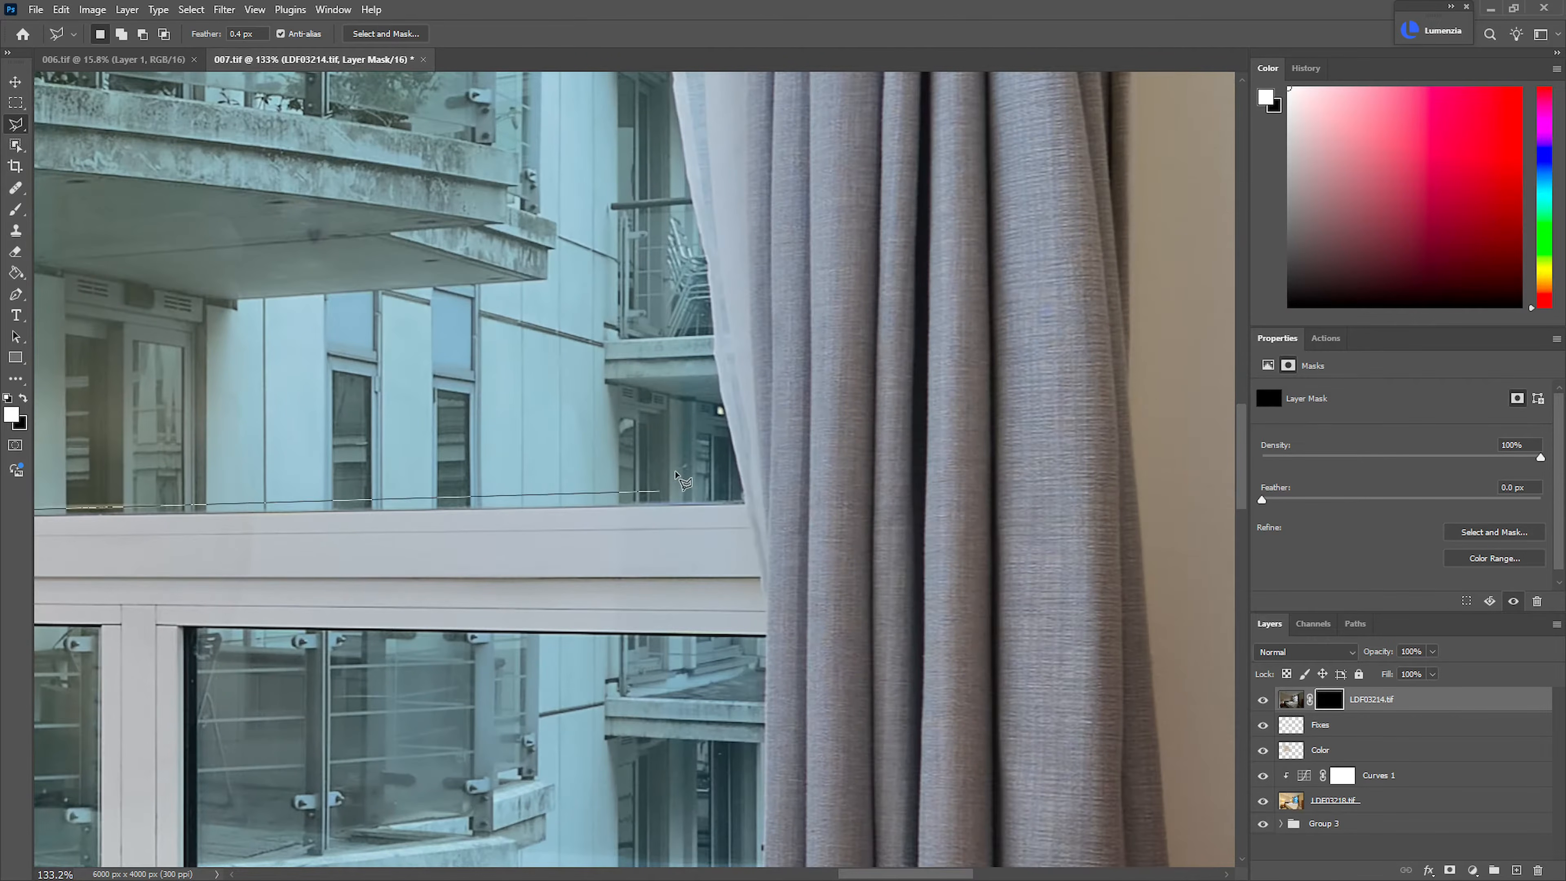
pyautogui.click(742, 503)
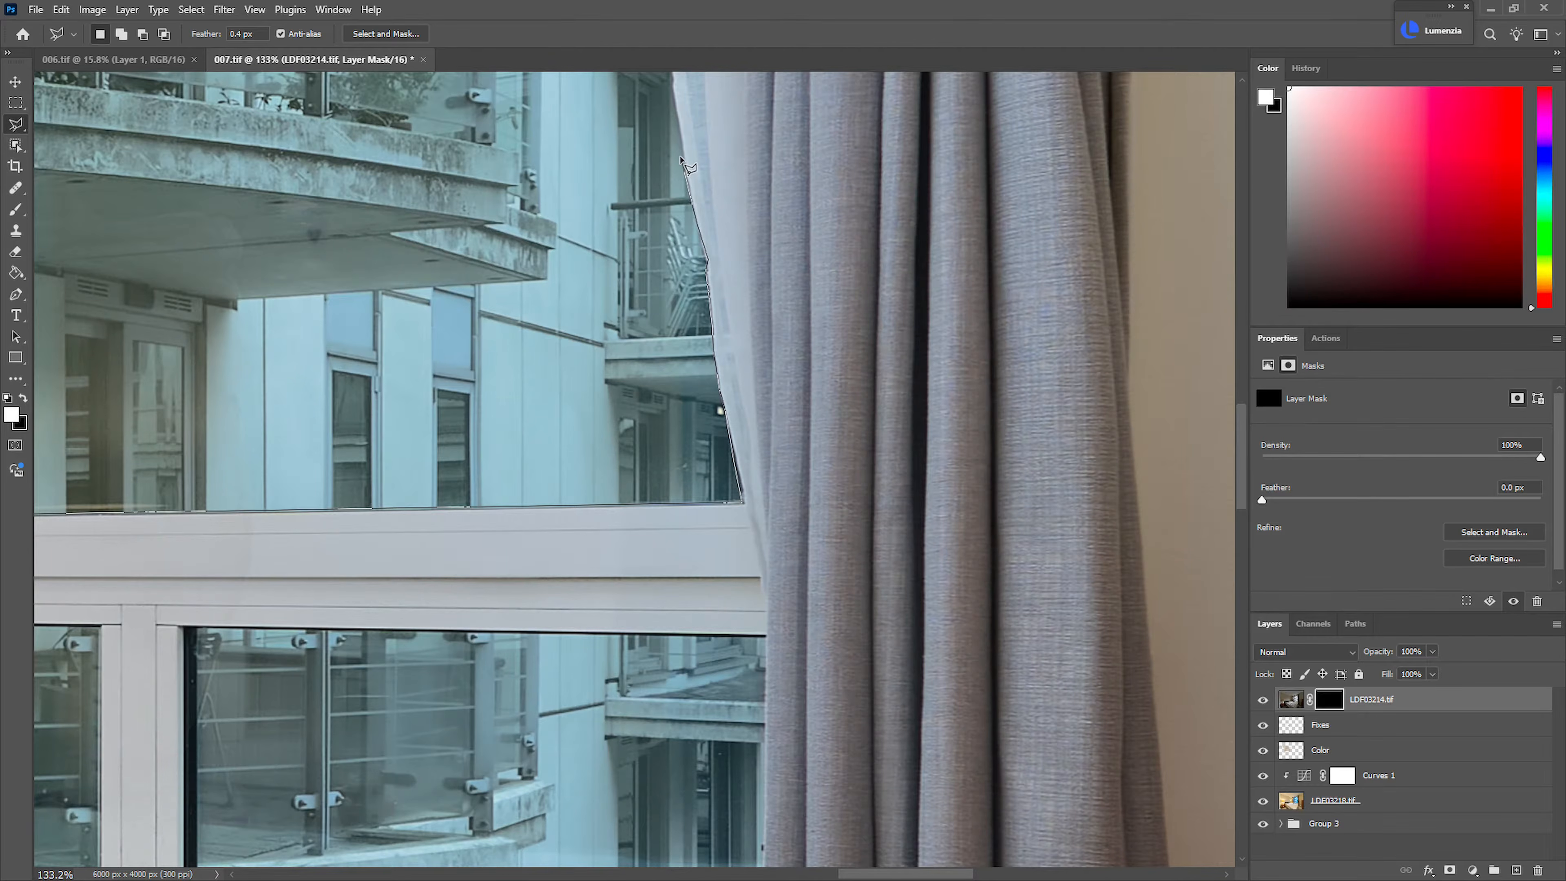
pyautogui.scroll(5, 680, 159)
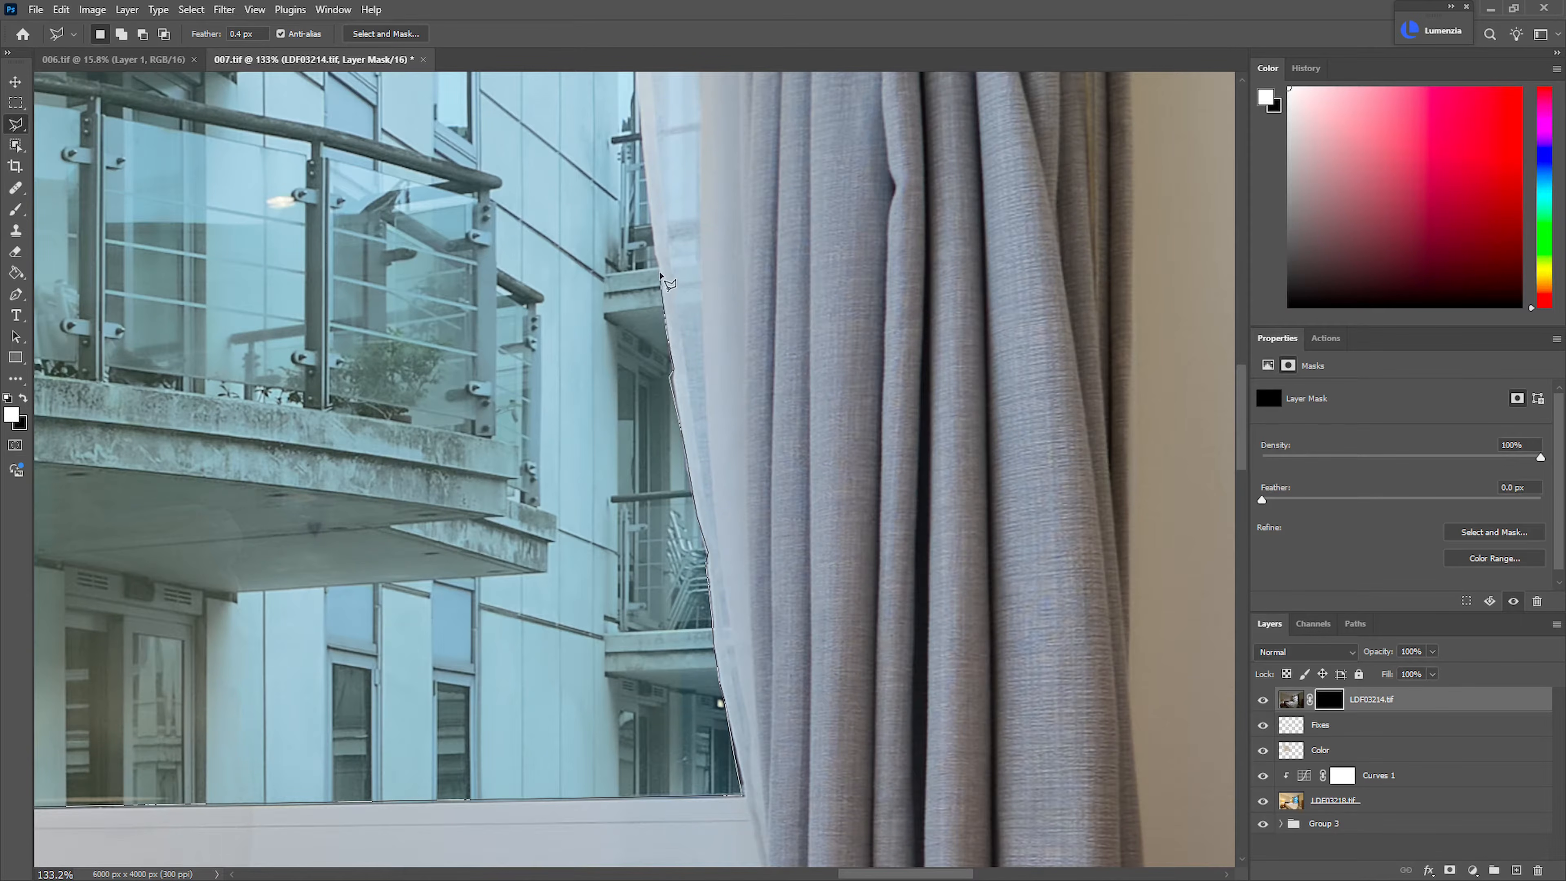
pyautogui.scroll(5, 647, 193)
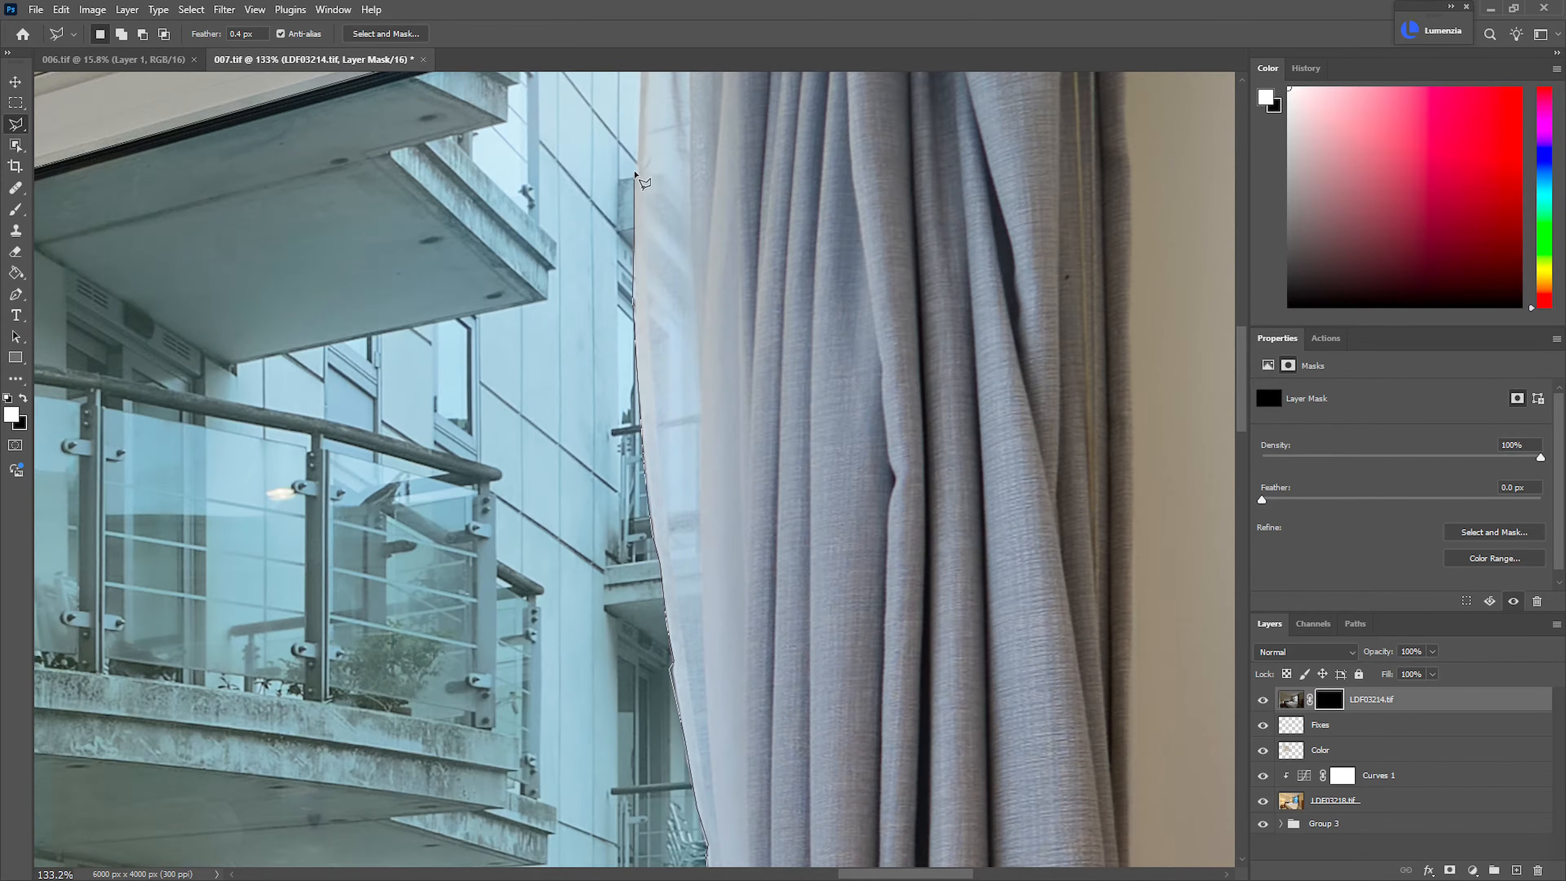
pyautogui.scroll(3, 636, 245)
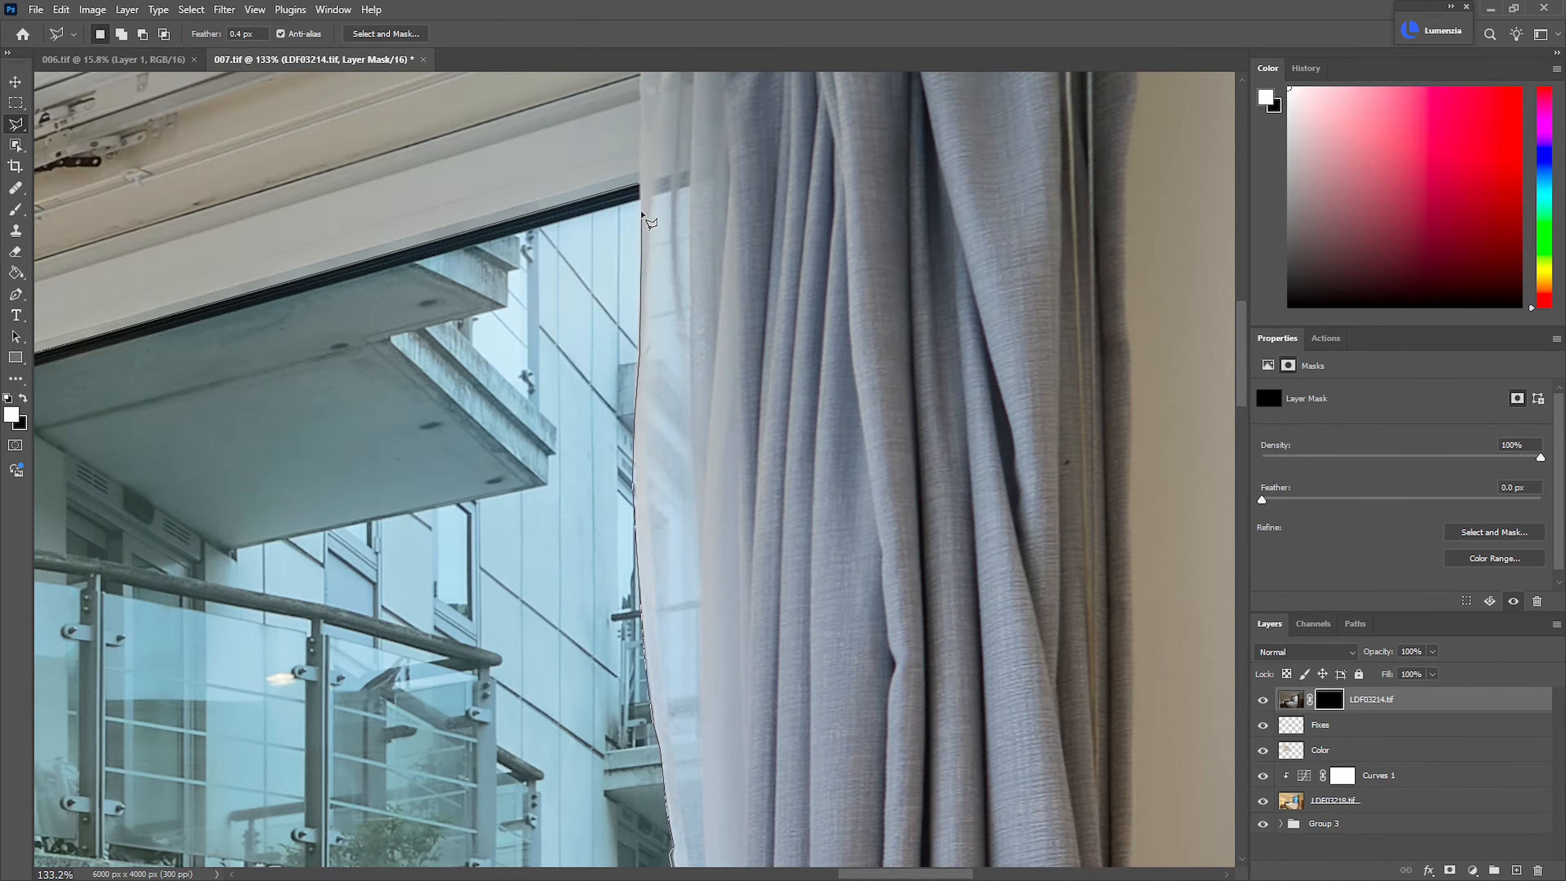
pyautogui.click(638, 184)
# Add the lower left window pane to the selection with the Polygonal Lasso
pyautogui.scroll(-5, 672, 244)
pyautogui.moveTo(681, 444); pyautogui.dragTo(786, 233)
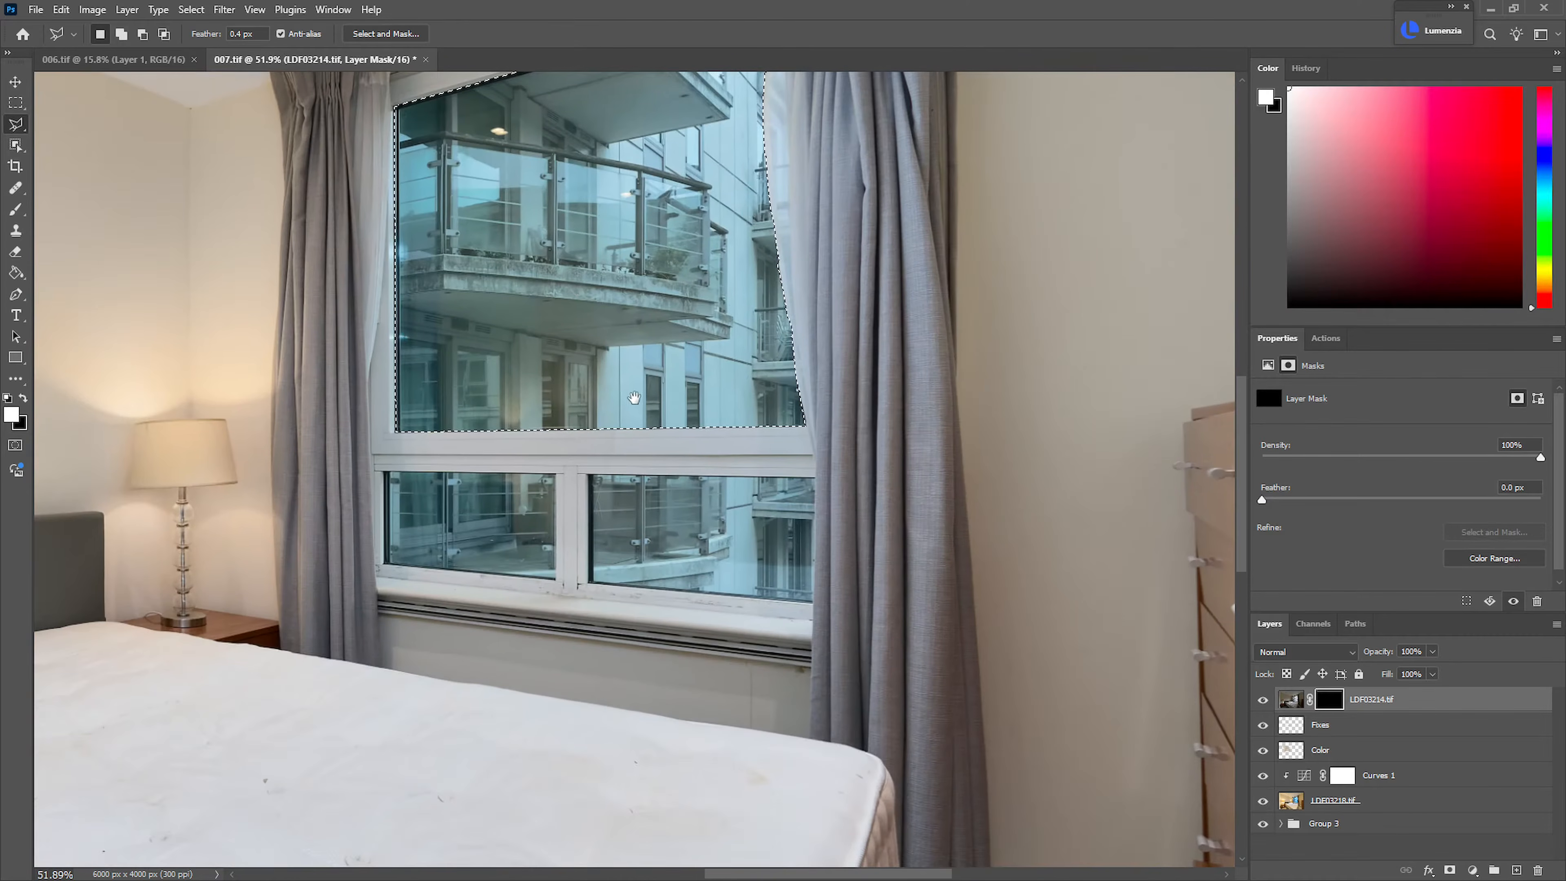
pyautogui.scroll(6, 506, 528)
pyautogui.moveTo(494, 500); pyautogui.dragTo(779, 419)
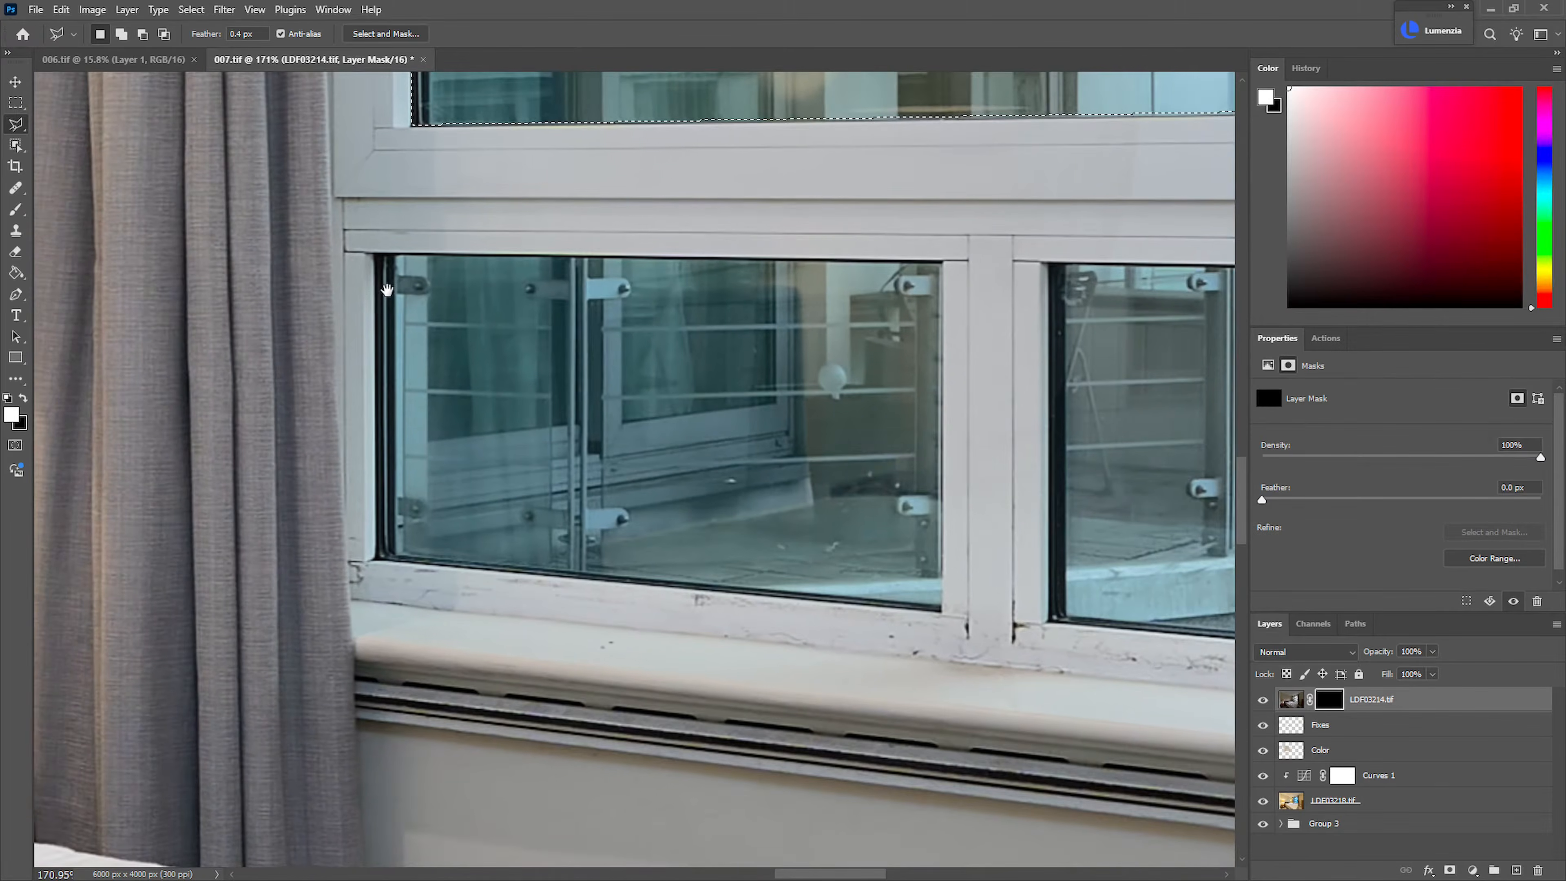
pyautogui.scroll(2, 381, 289)
pyautogui.click(387, 243)
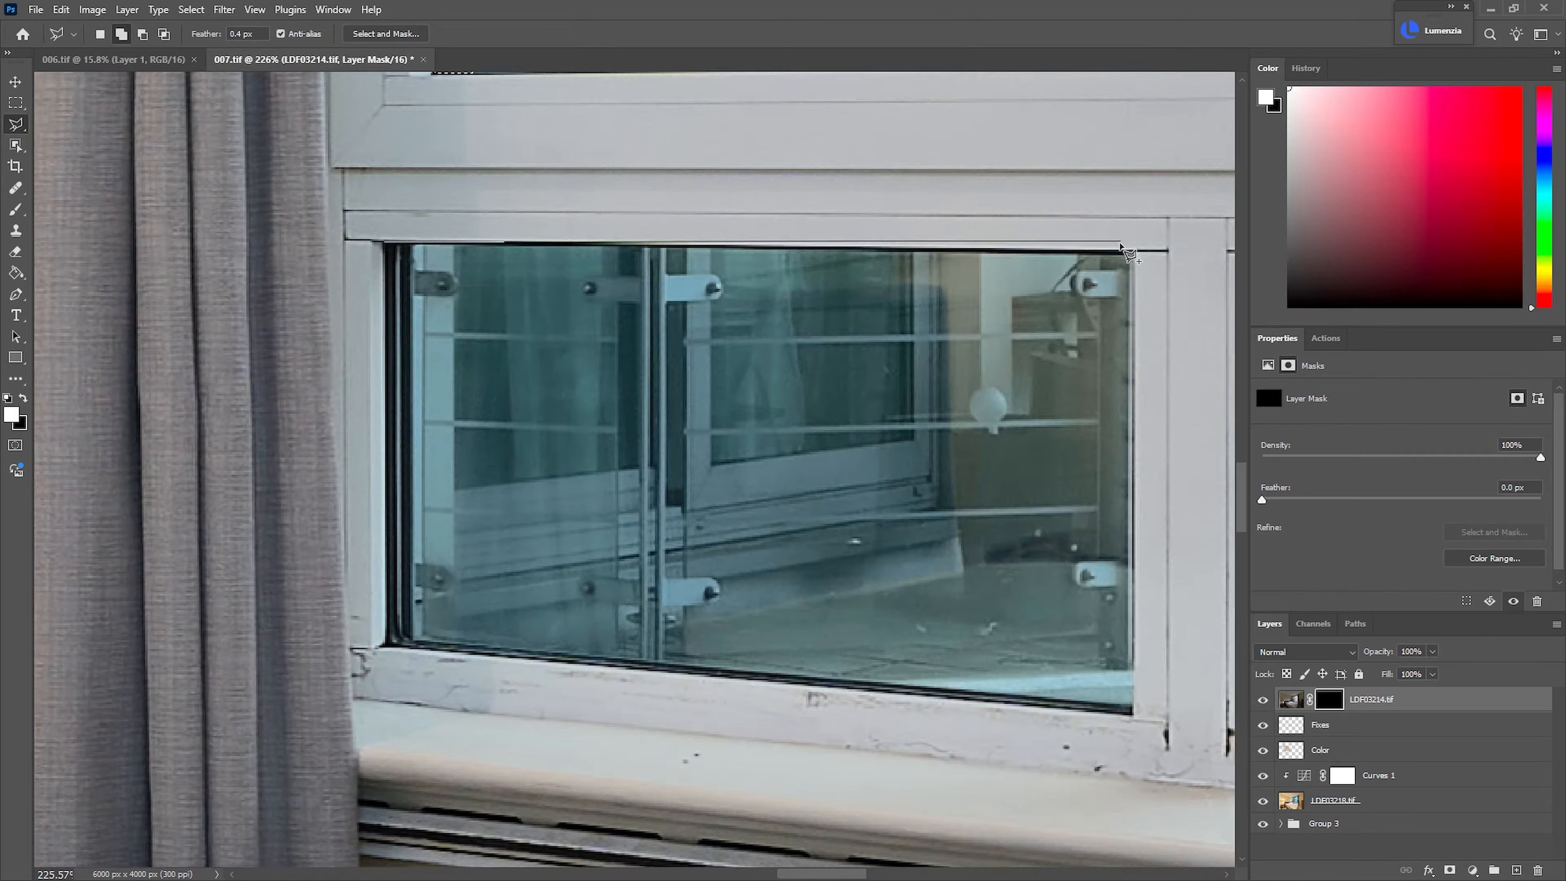
pyautogui.click(1136, 252)
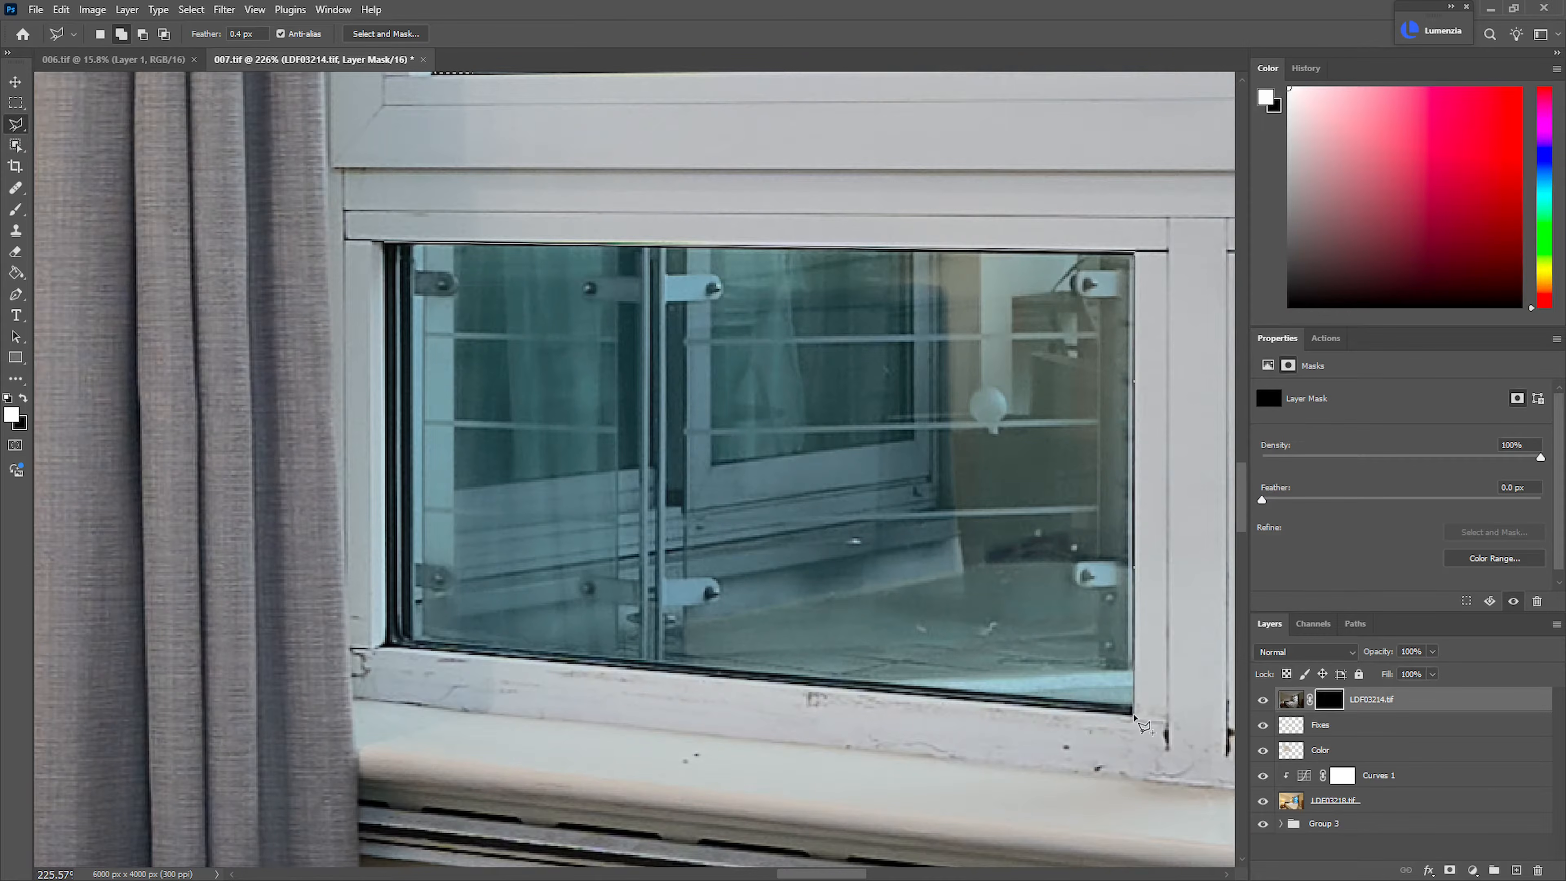
pyautogui.click(386, 647)
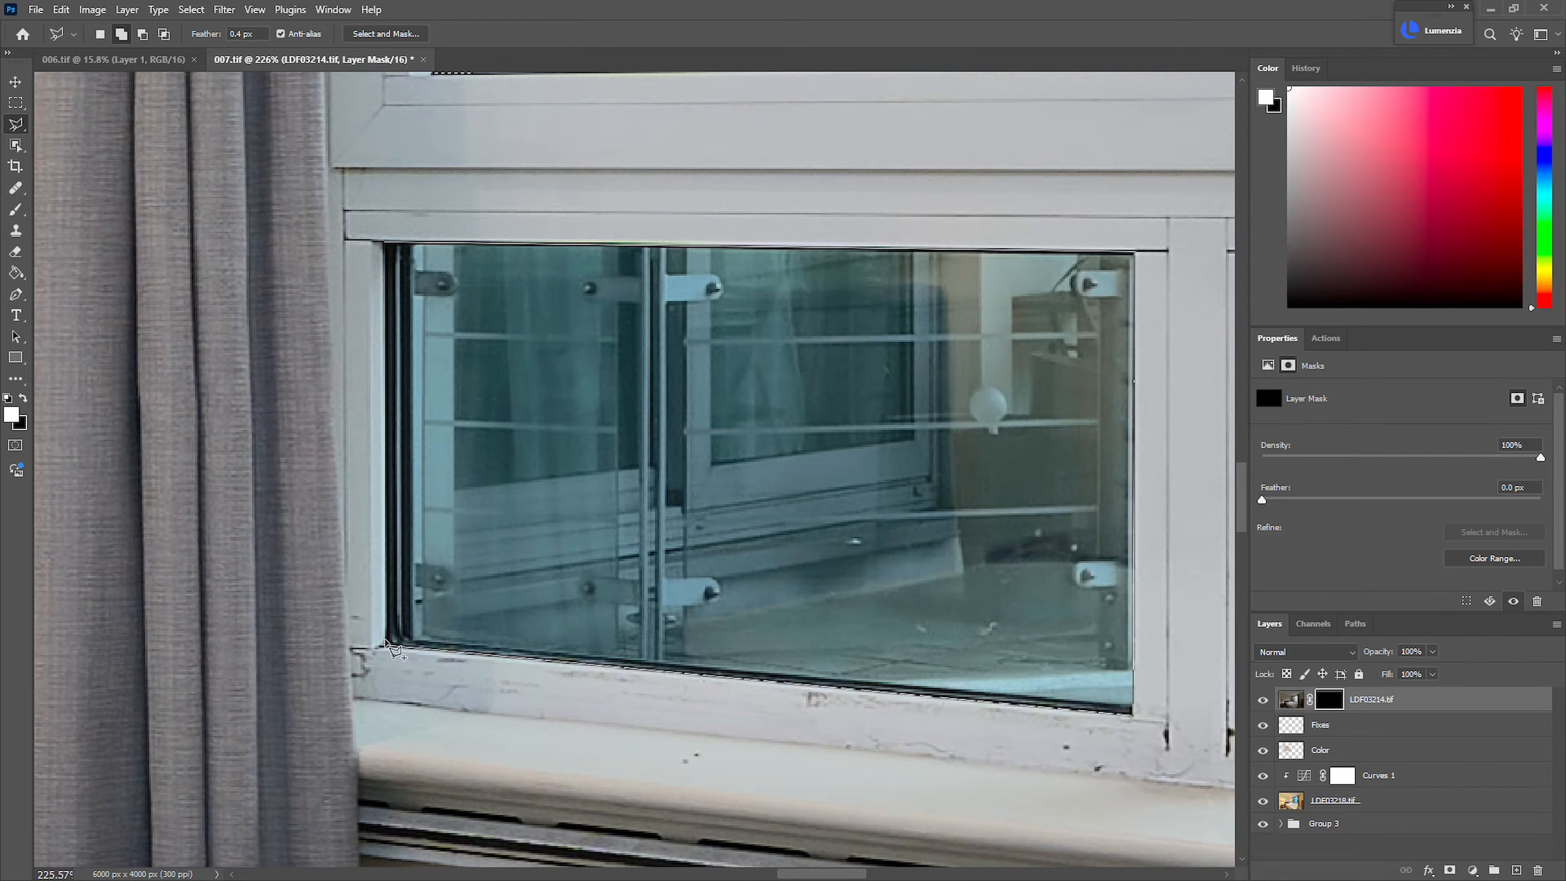
pyautogui.click(385, 245)
pyautogui.click(386, 246)
# Add the lower right window pane, up to the curtain's edge, to the selection
pyautogui.moveTo(469, 296); pyautogui.dragTo(377, 302)
pyautogui.moveTo(769, 413); pyautogui.dragTo(618, 451)
pyautogui.moveTo(831, 425); pyautogui.dragTo(885, 434)
pyautogui.moveTo(864, 429); pyautogui.dragTo(682, 447)
pyautogui.click(265, 211)
pyautogui.click(1200, 223)
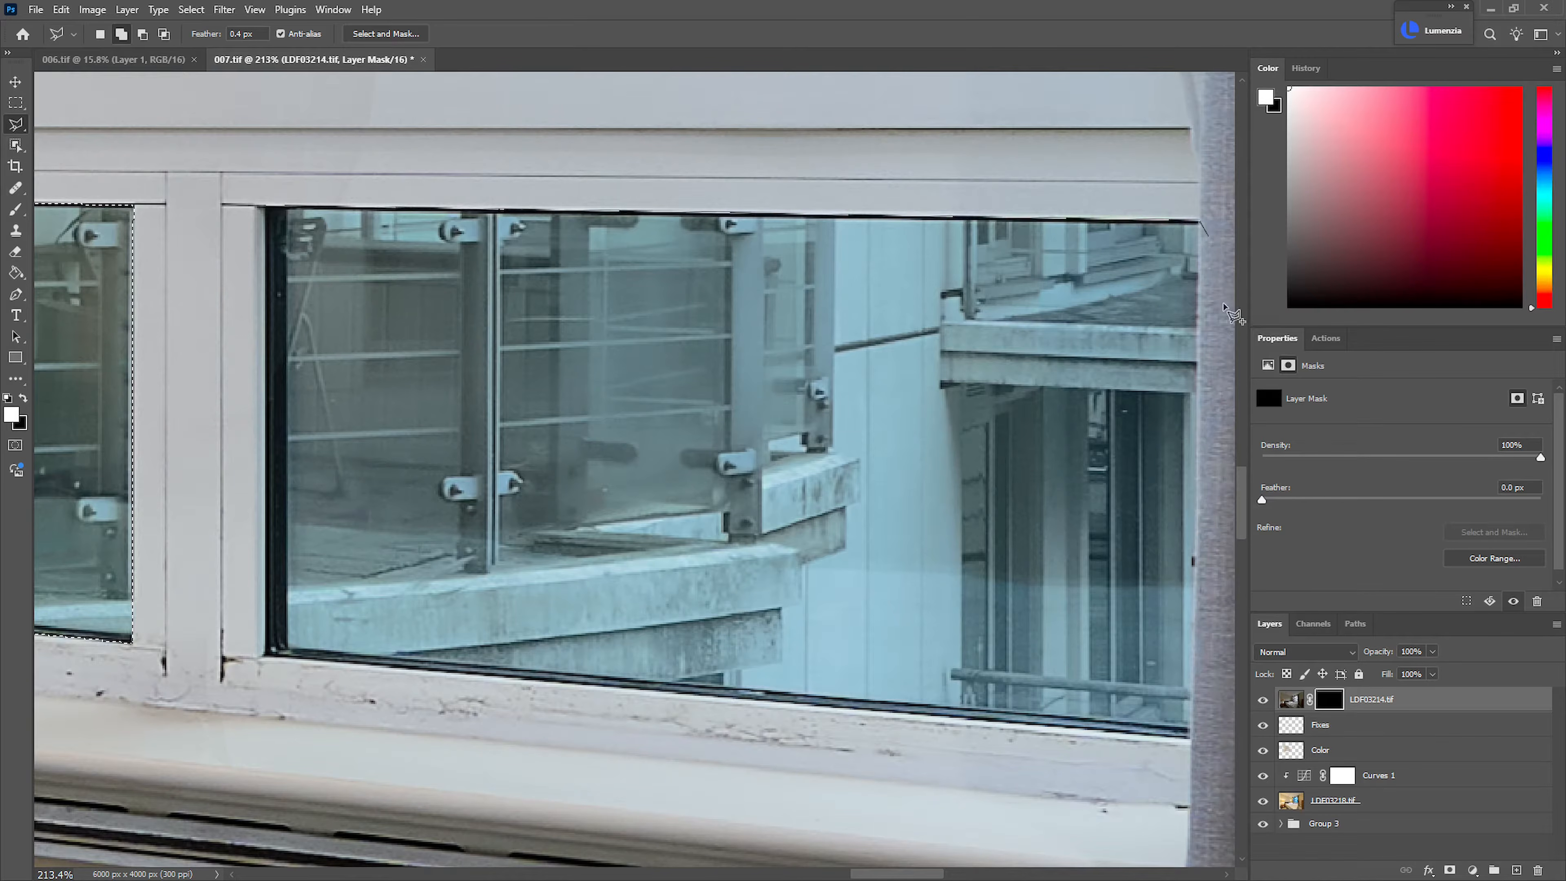
pyautogui.click(1192, 736)
pyautogui.click(270, 653)
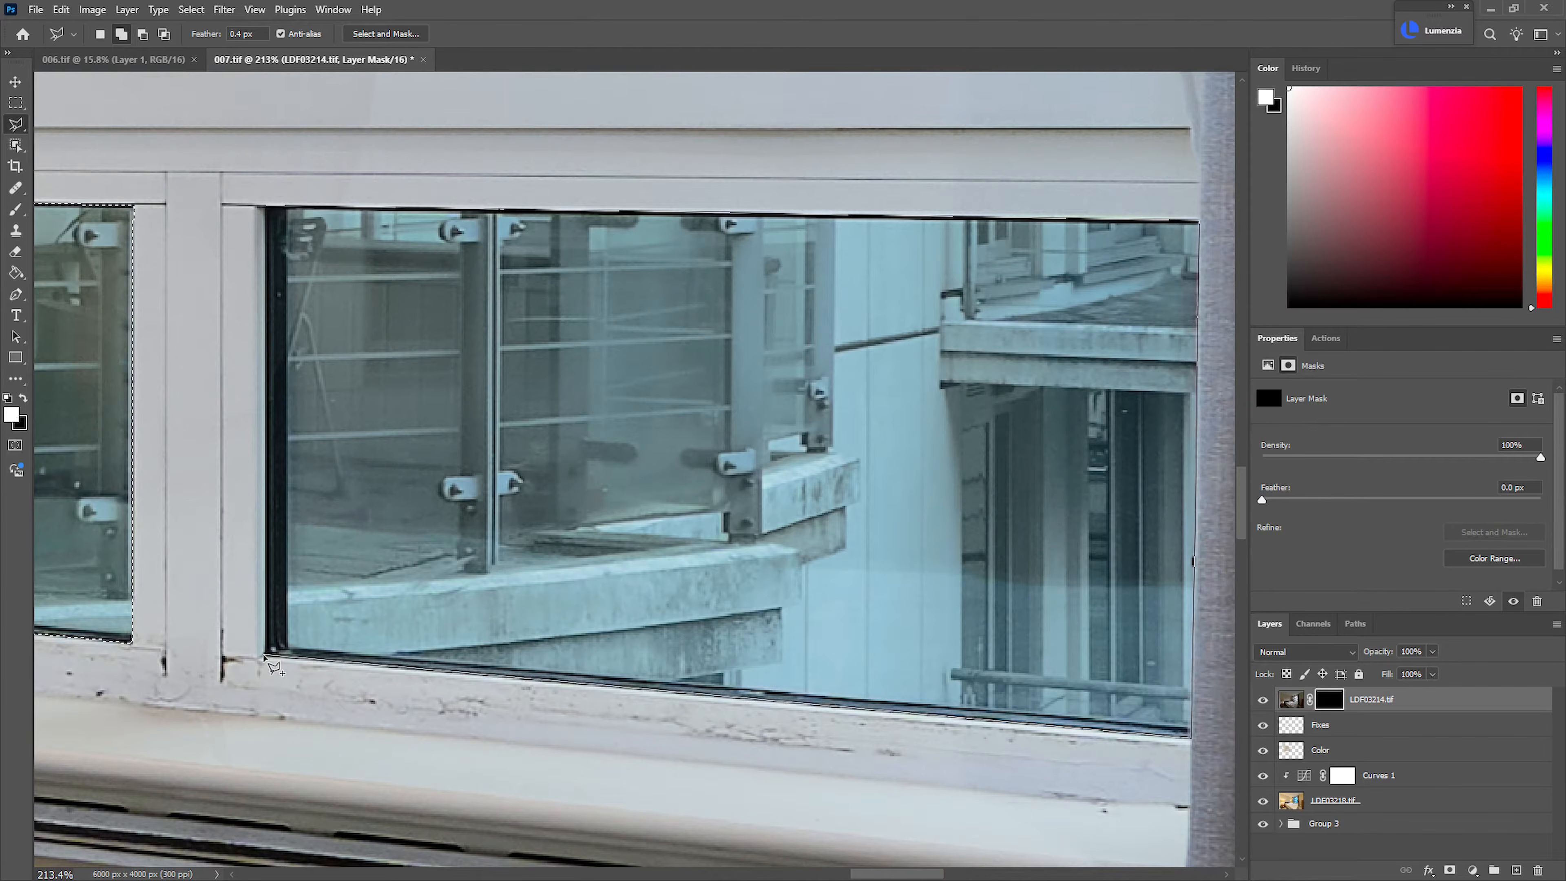
pyautogui.click(272, 212)
# Fill the selected window panes with white on the LDF03214.tif mask, deselect, and check the edges along the window frame
pyautogui.scroll(-5, 259, 284)
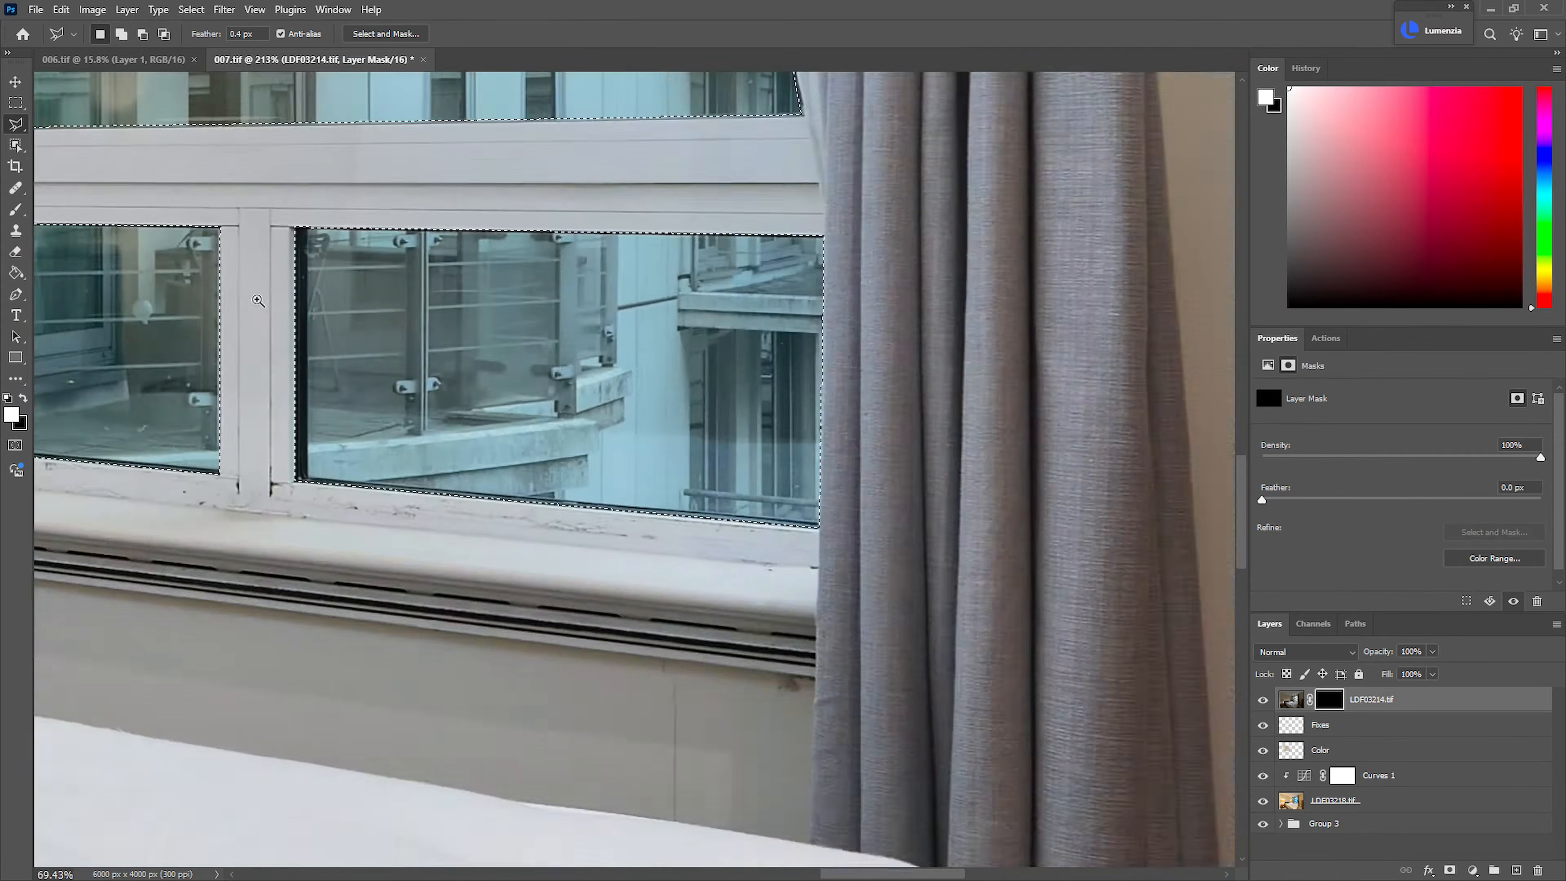
pyautogui.moveTo(255, 290); pyautogui.dragTo(640, 549)
pyautogui.scroll(-4, 626, 556)
pyautogui.moveTo(634, 469); pyautogui.dragTo(666, 572)
pyautogui.scroll(2, 666, 572)
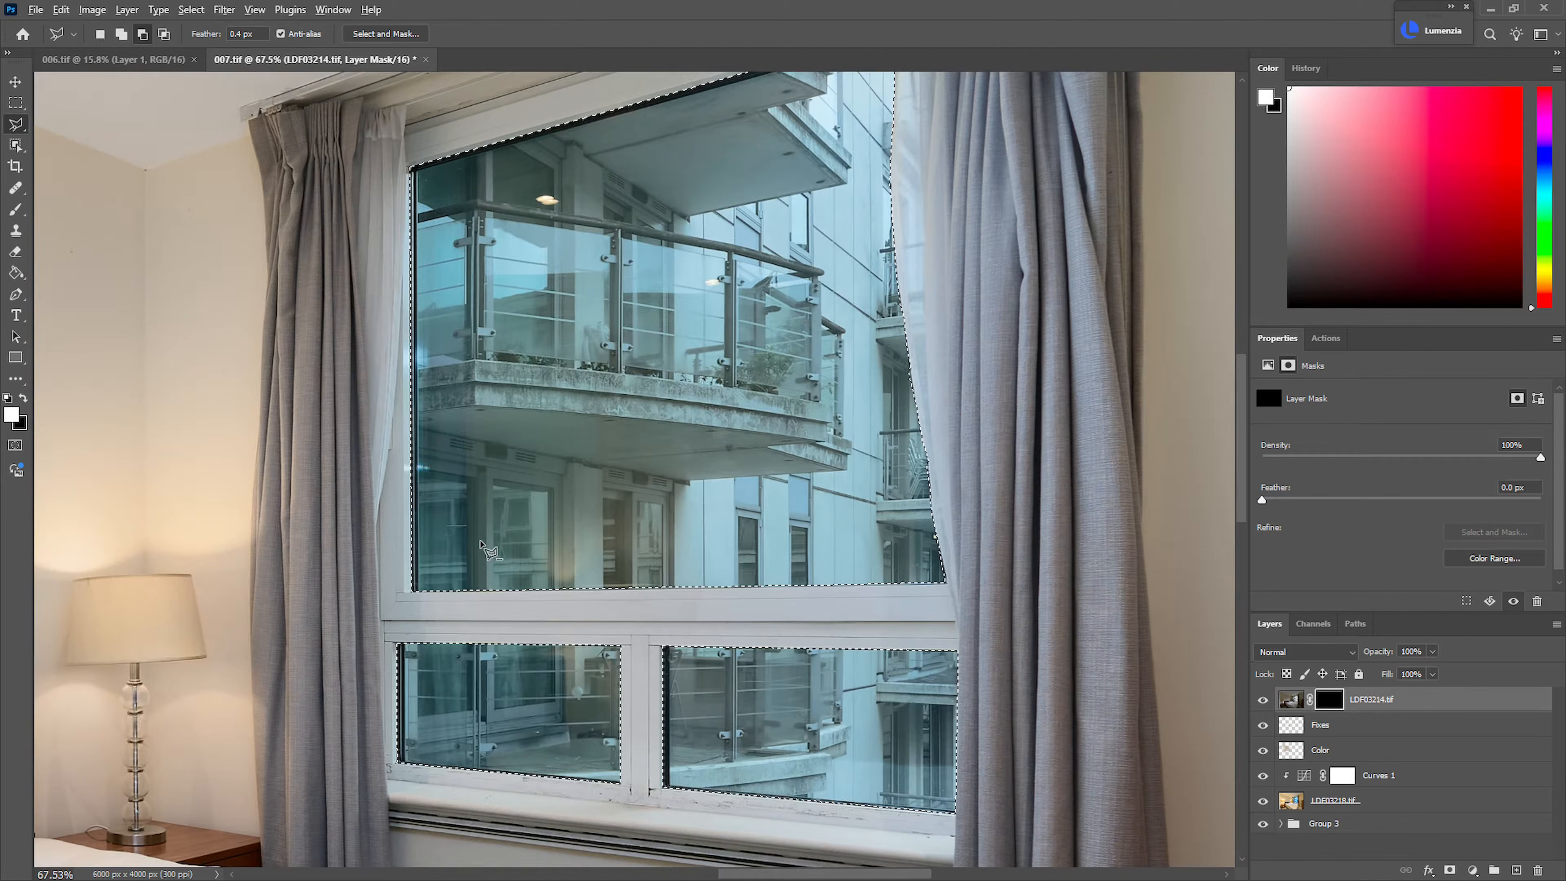
pyautogui.hotkey('alt', 'BackSpace')
pyautogui.scroll(3, 731, 682)
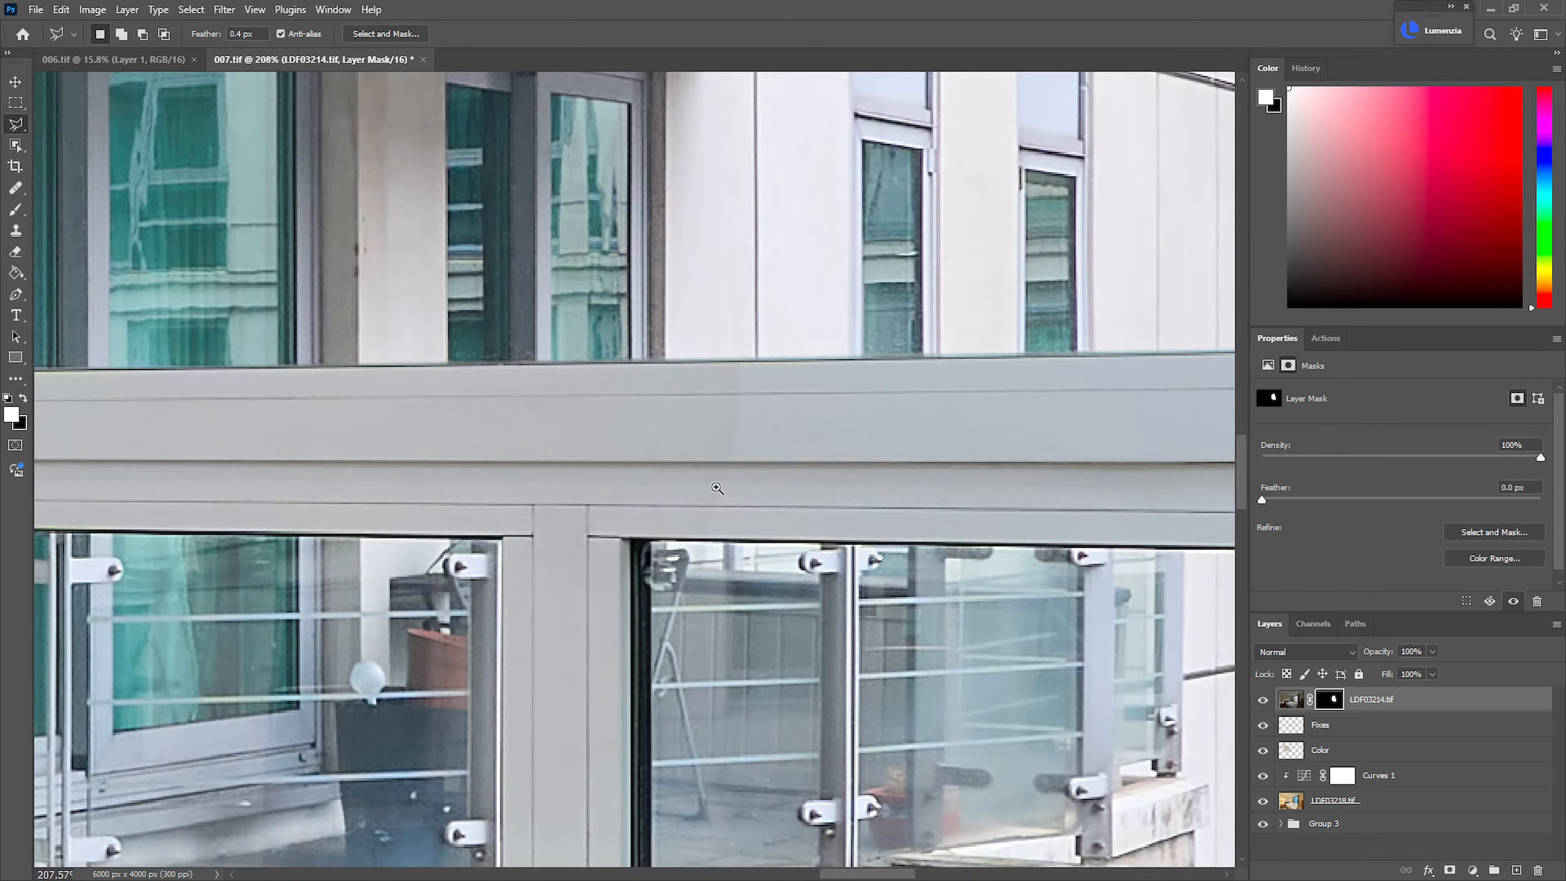
pyautogui.scroll(3, 783, 455)
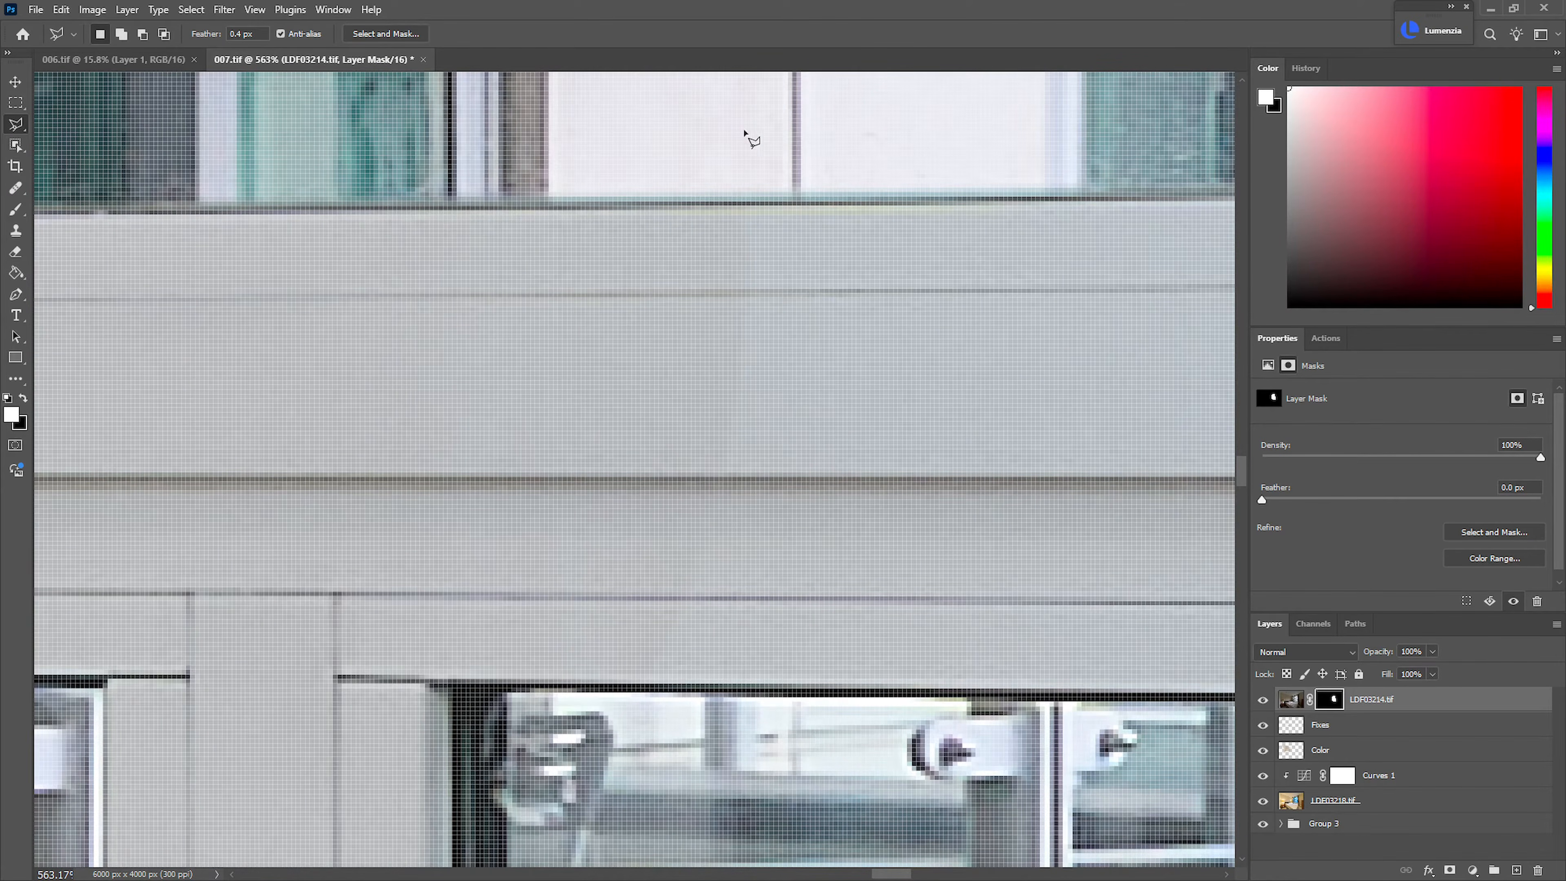
pyautogui.scroll(-5, 834, 500)
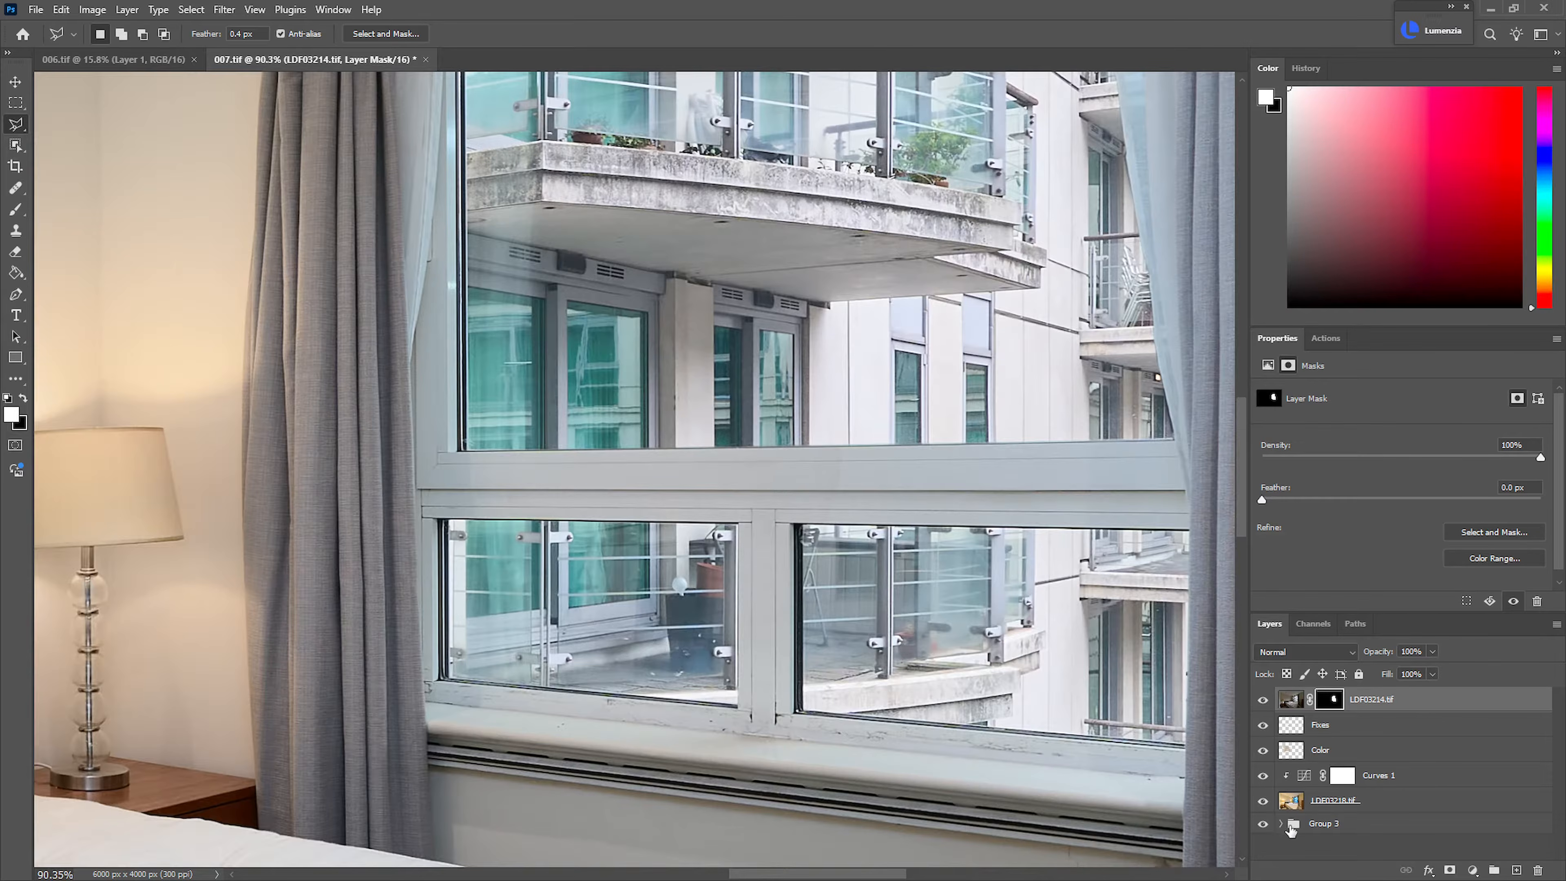
# Compare the window frame with and without the LDF03221.tif layer in Group 1, and target its mask with a black brush
pyautogui.click(1282, 824)
pyautogui.scroll(-2, 1310, 845)
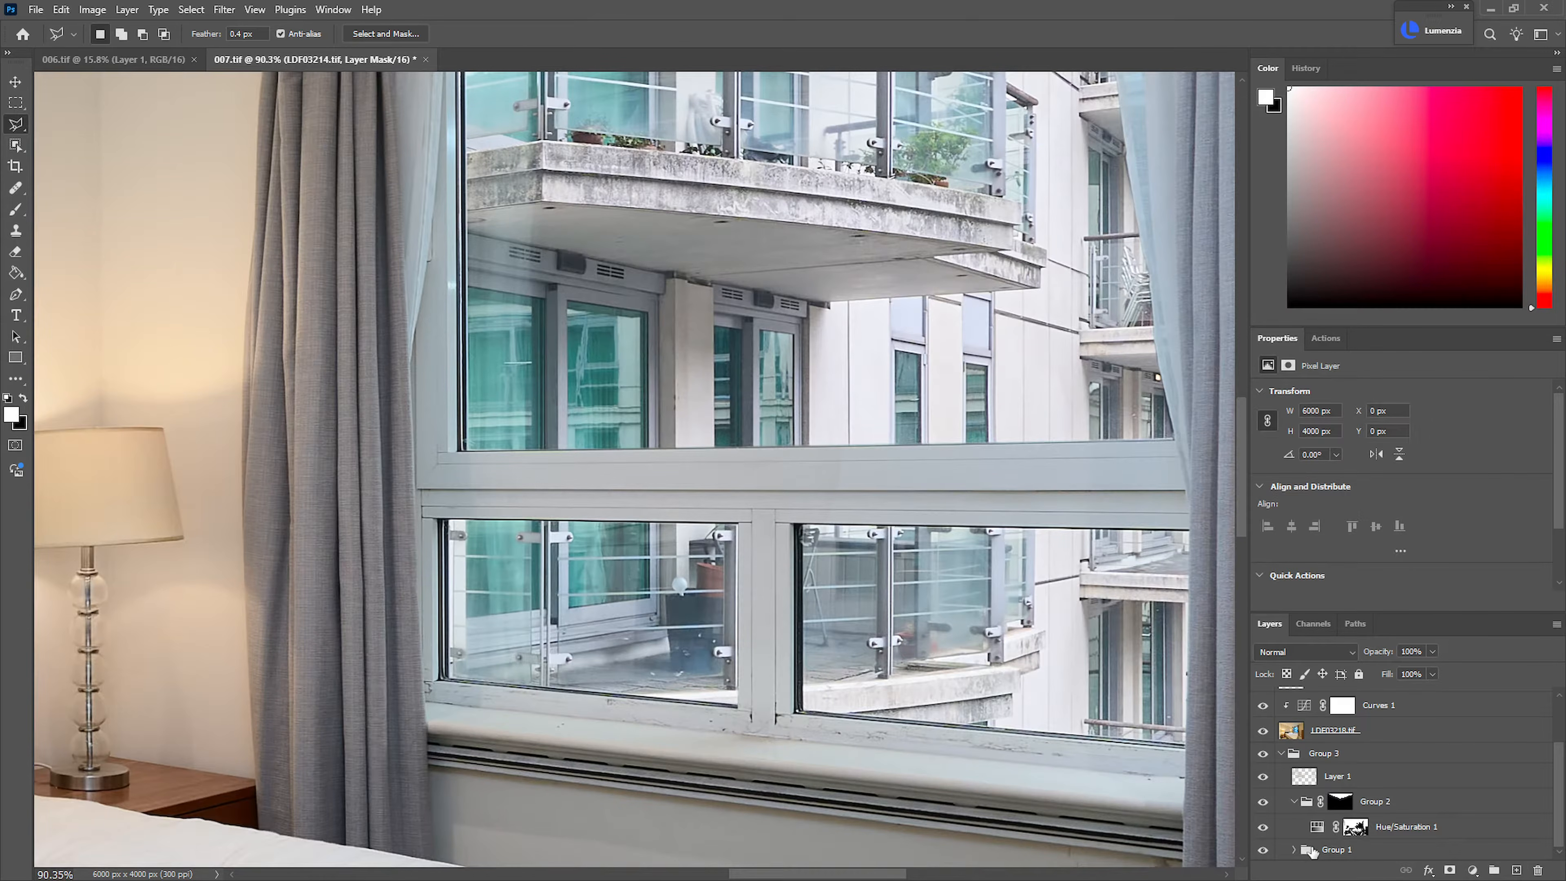
pyautogui.click(1378, 851)
pyautogui.click(1295, 850)
pyautogui.scroll(-3, 1560, 792)
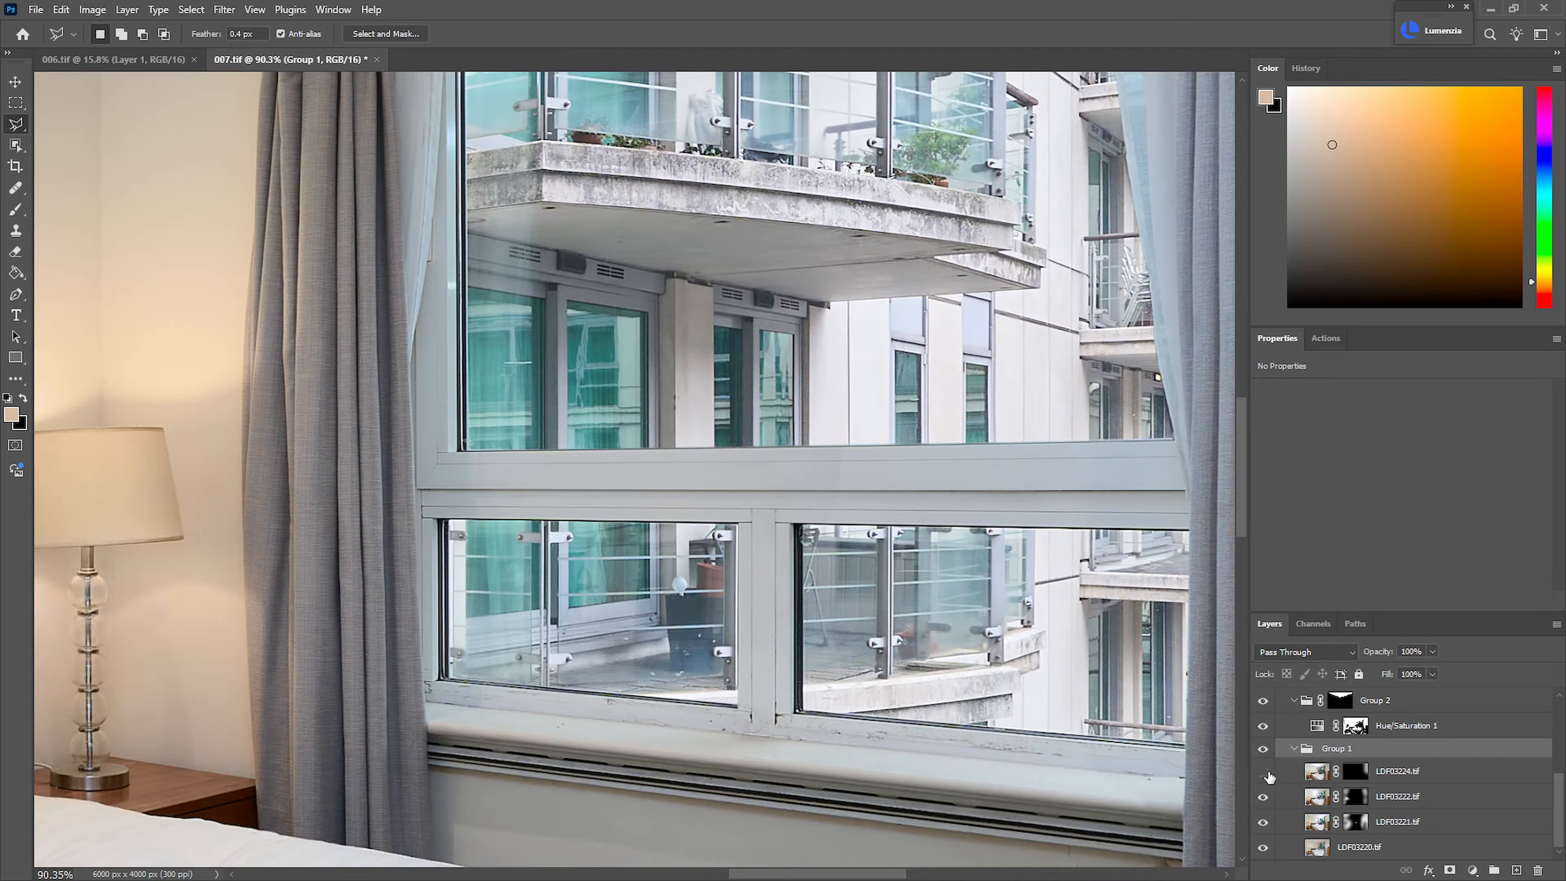
pyautogui.click(1263, 826)
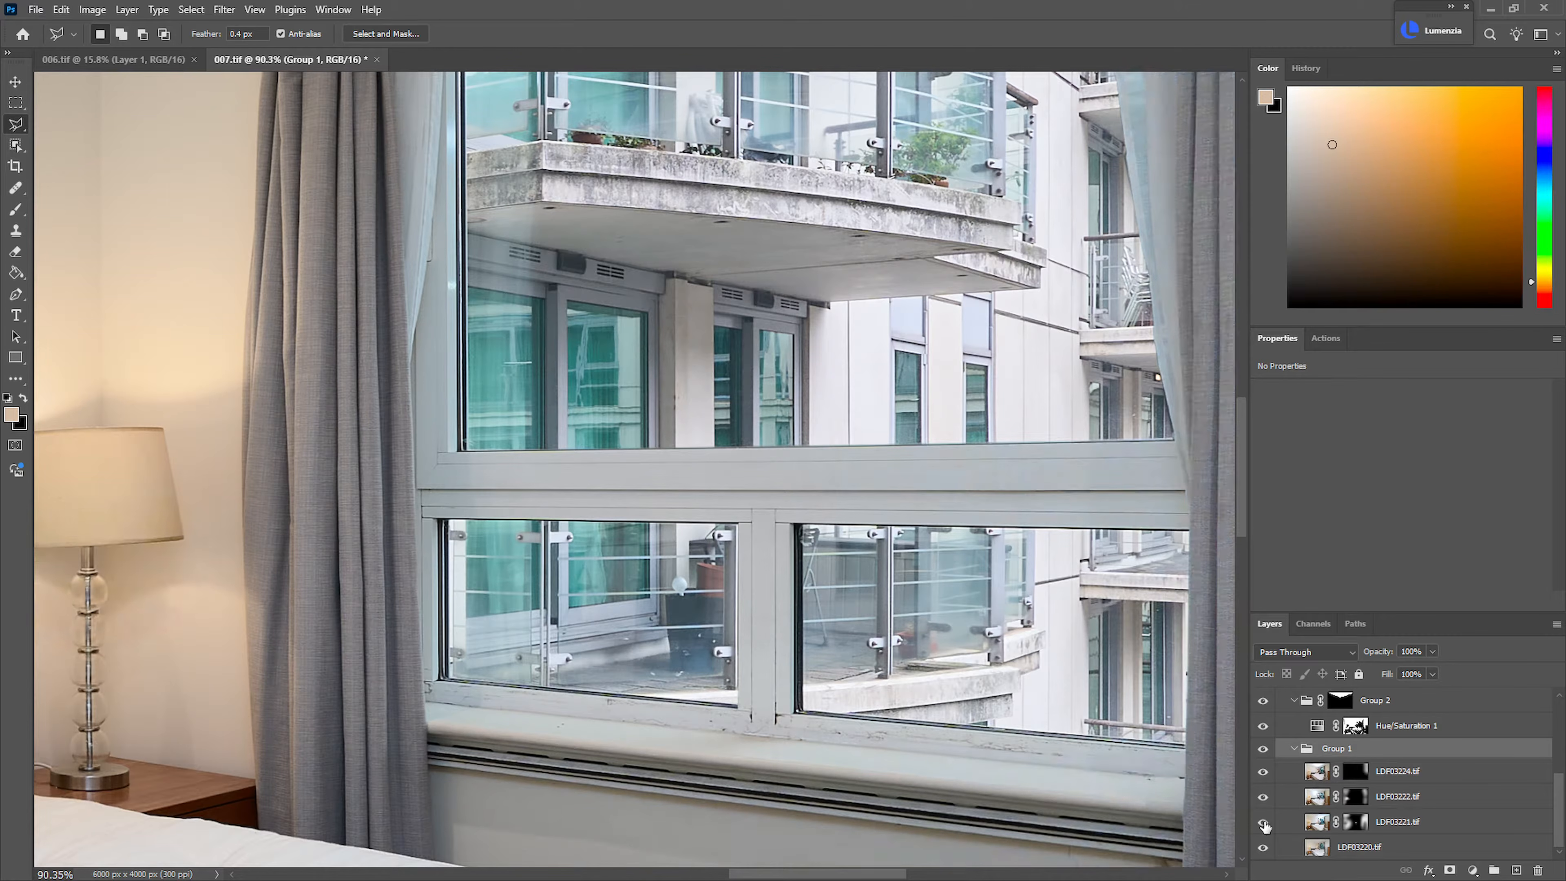
pyautogui.click(1263, 826)
pyautogui.click(1355, 821)
pyautogui.press('b')
pyautogui.press('x')
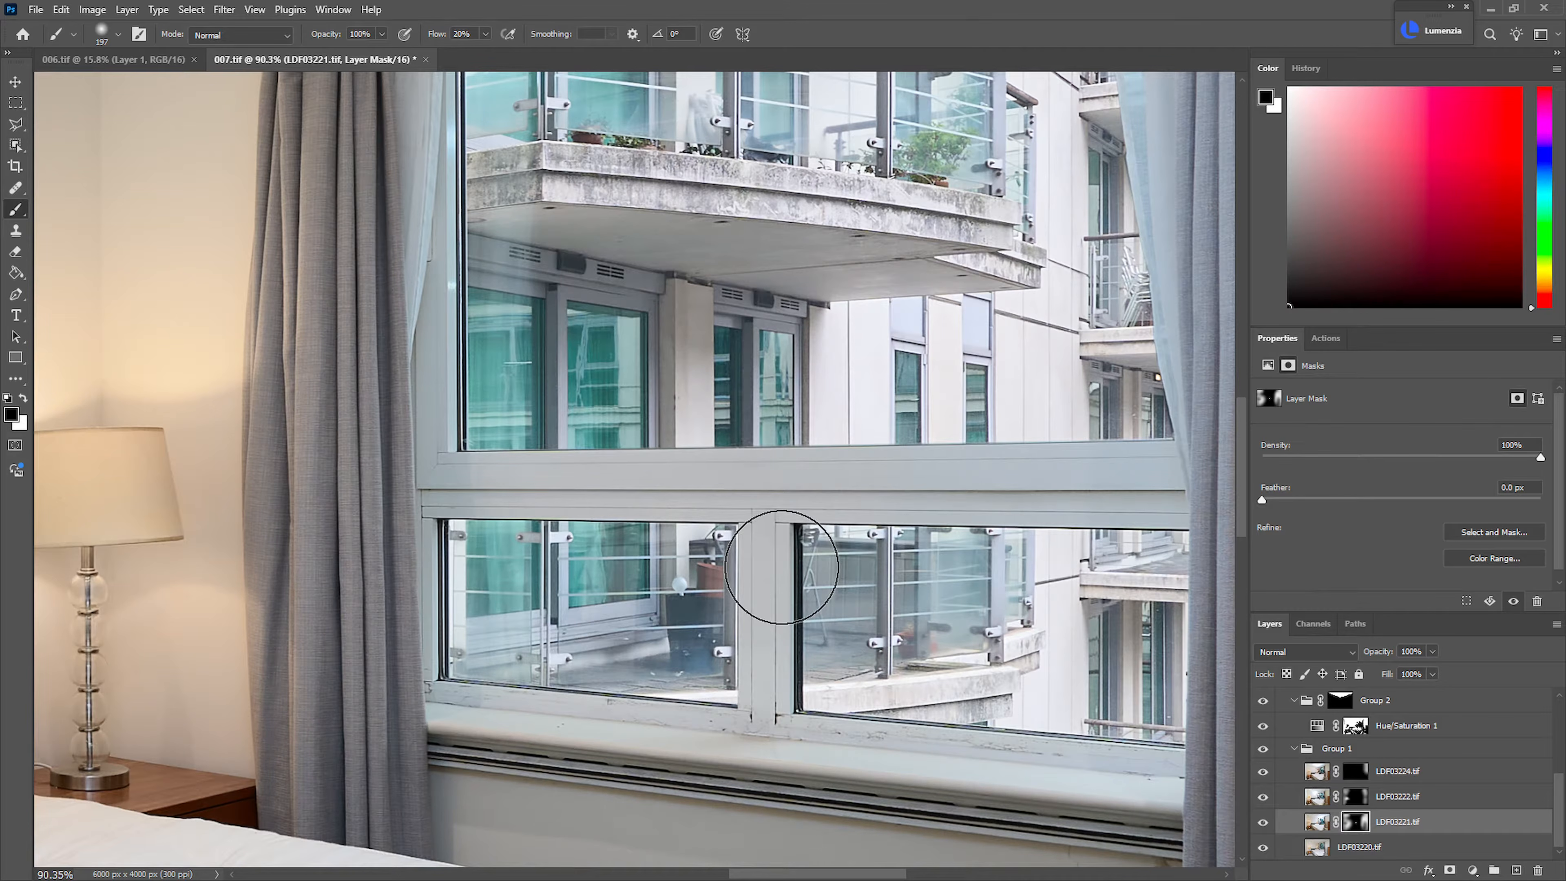
pyautogui.moveTo(905, 585)
pyautogui.mouseDown()
pyautogui.moveTo(822, 585)
pyautogui.moveTo(710, 618)
pyautogui.mouseUp()
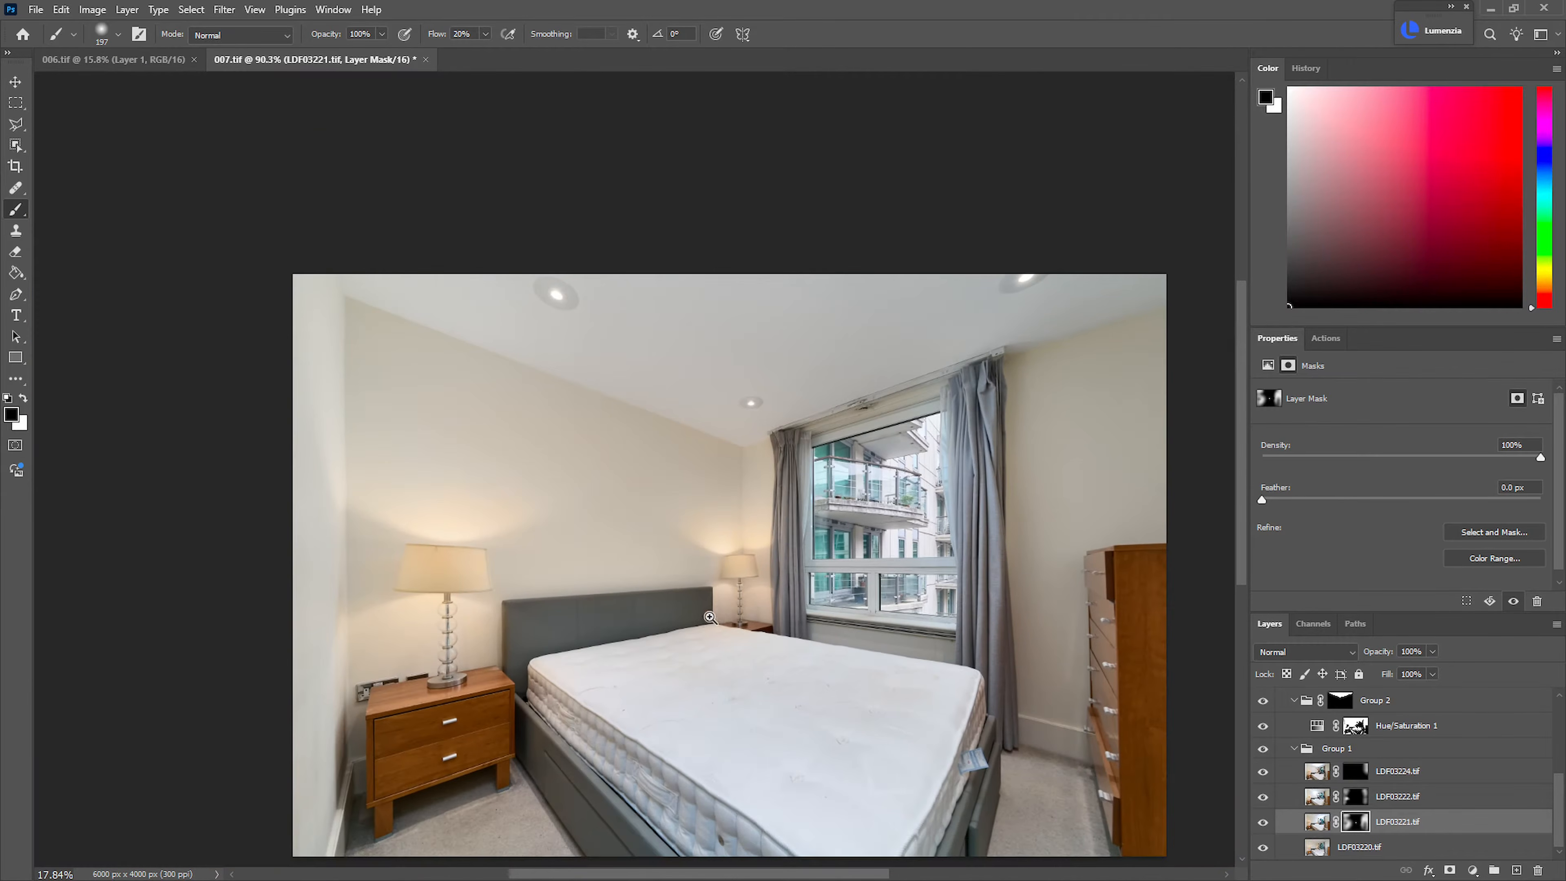
pyautogui.hotkey('ctrl', '0')
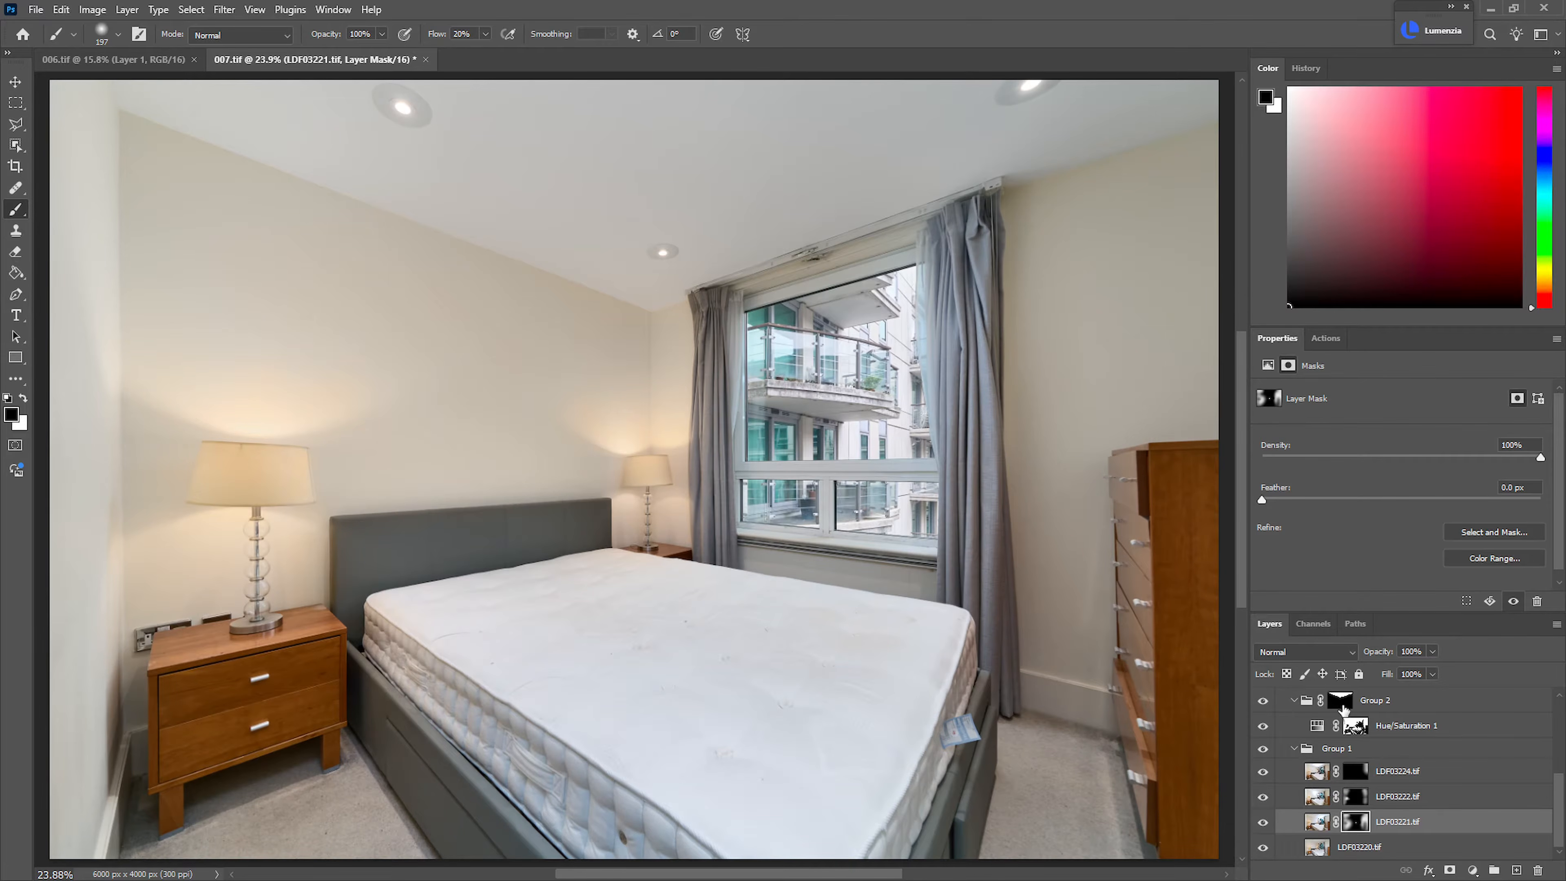
# Collapse Group 1 and put all layers from LDF03214.tif down to Group 1 into a single new group
pyautogui.click(1295, 748)
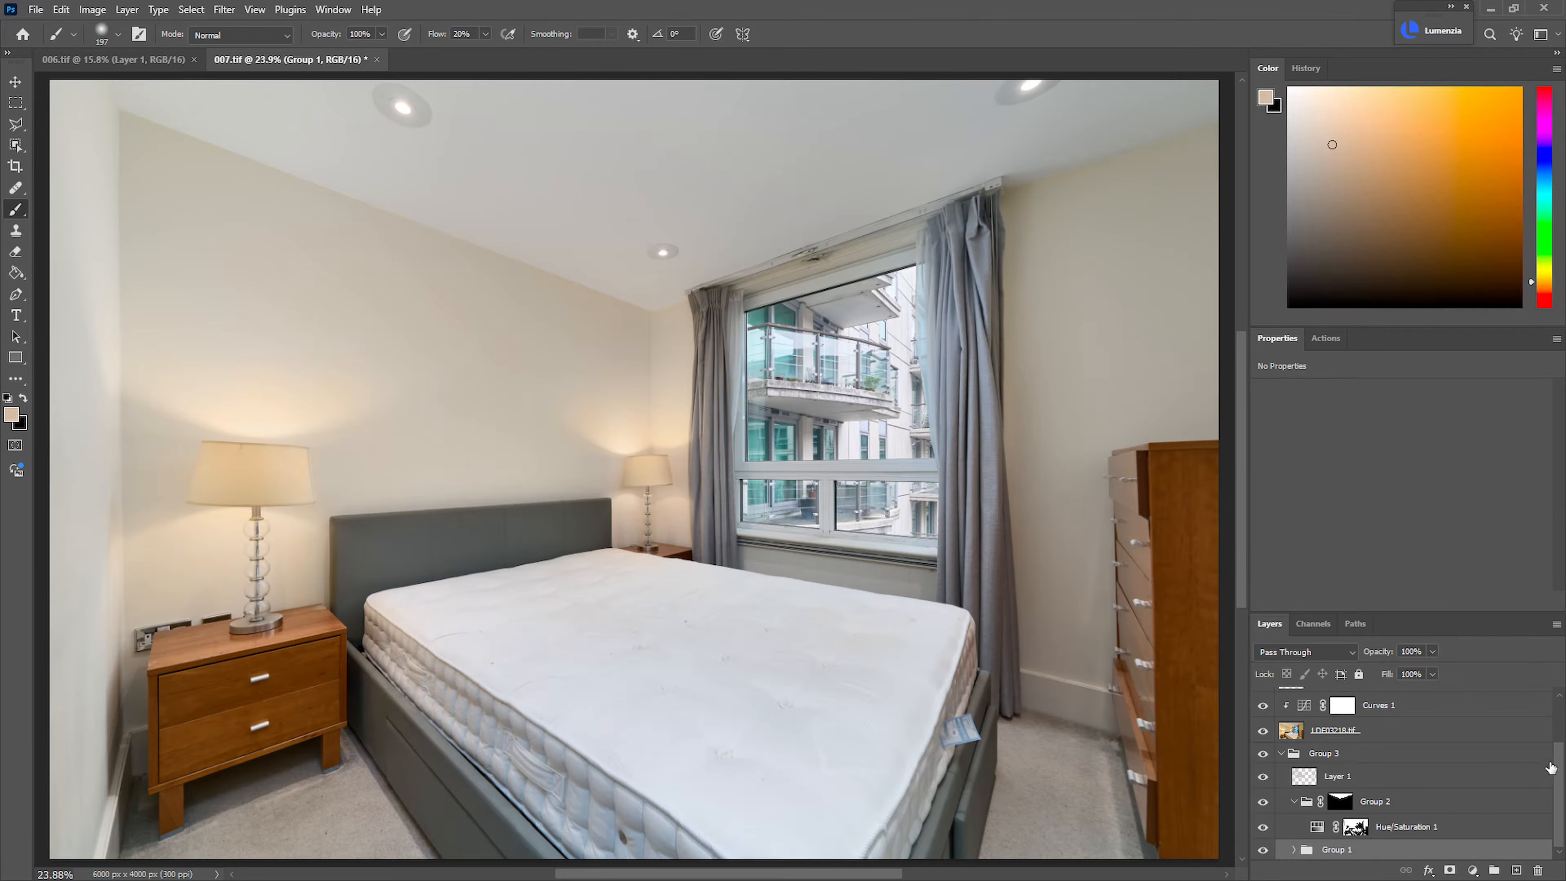
pyautogui.scroll(3, 1555, 794)
pyautogui.click(1411, 708)
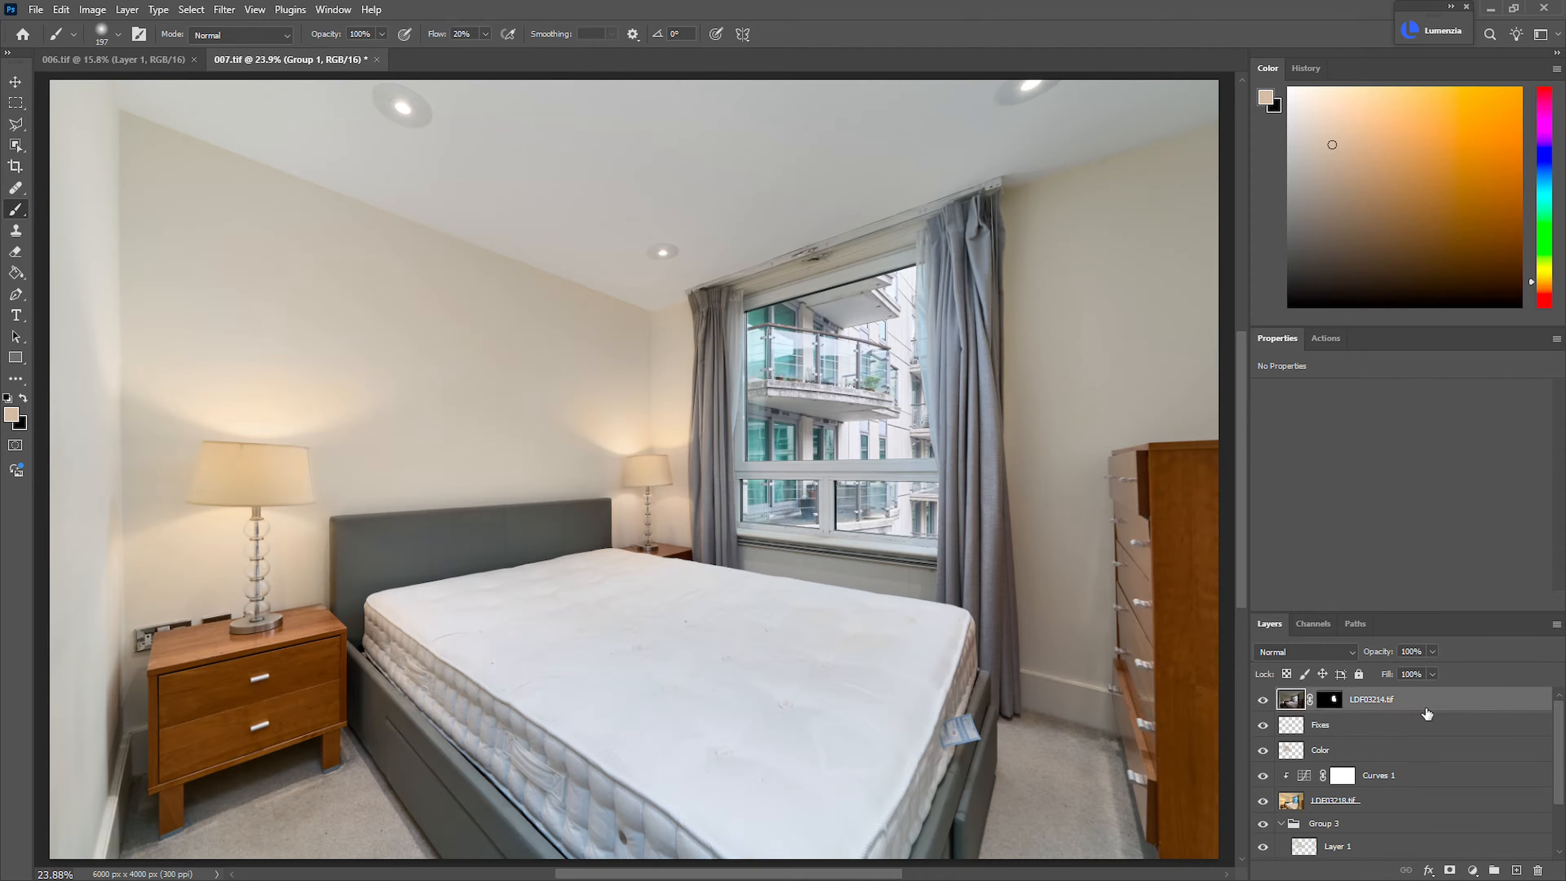
pyautogui.scroll(-3, 1558, 765)
pyautogui.keyDown('shift'); pyautogui.click(1468, 850); pyautogui.keyUp('shift')
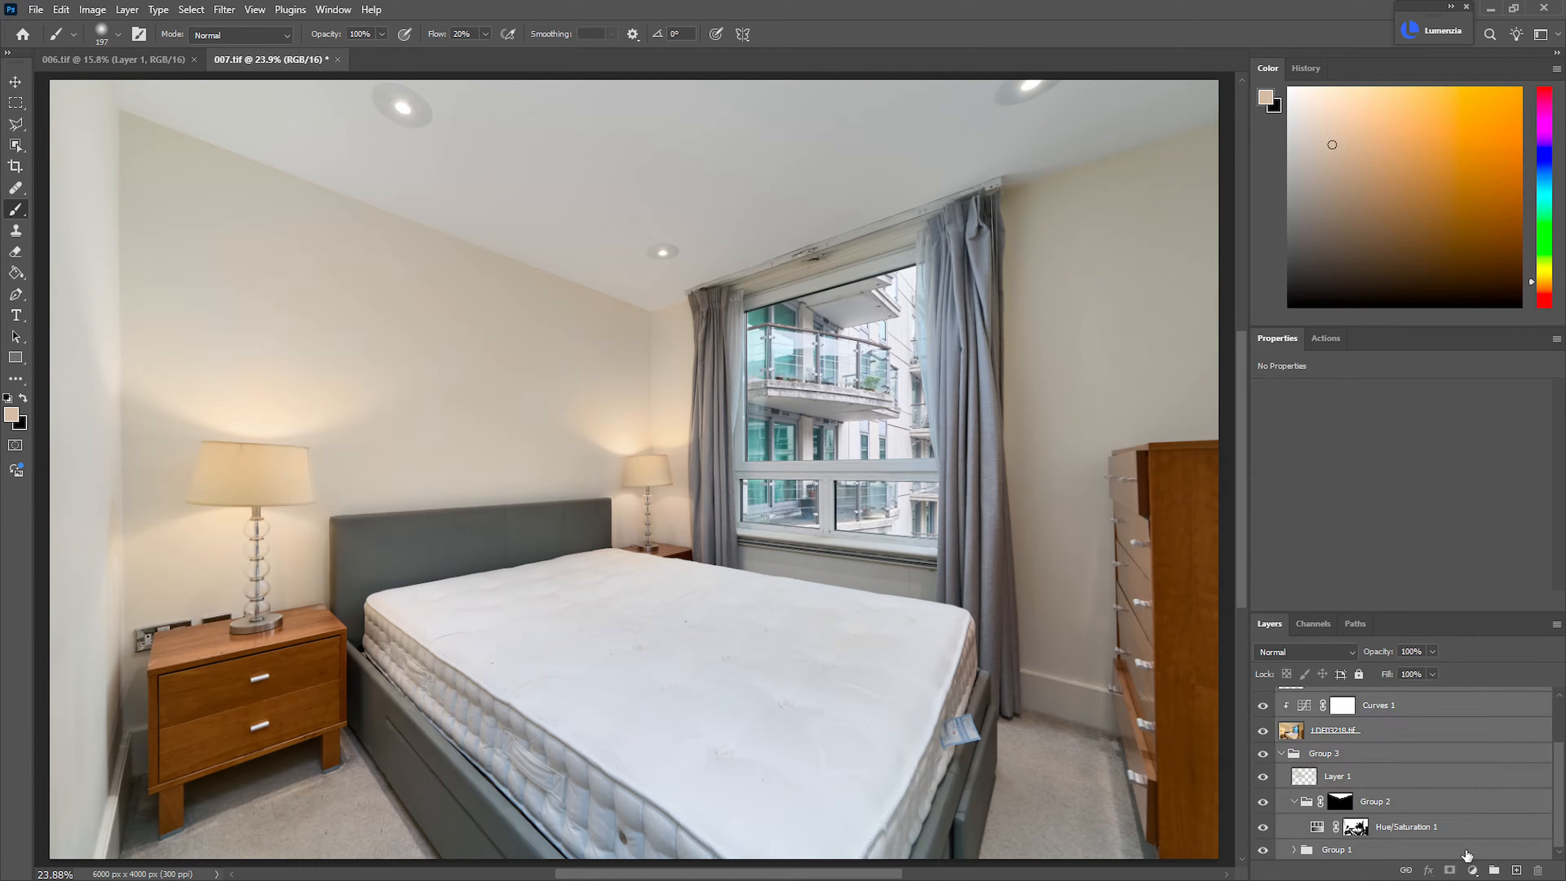
pyautogui.hotkey('ctrl', 'g')
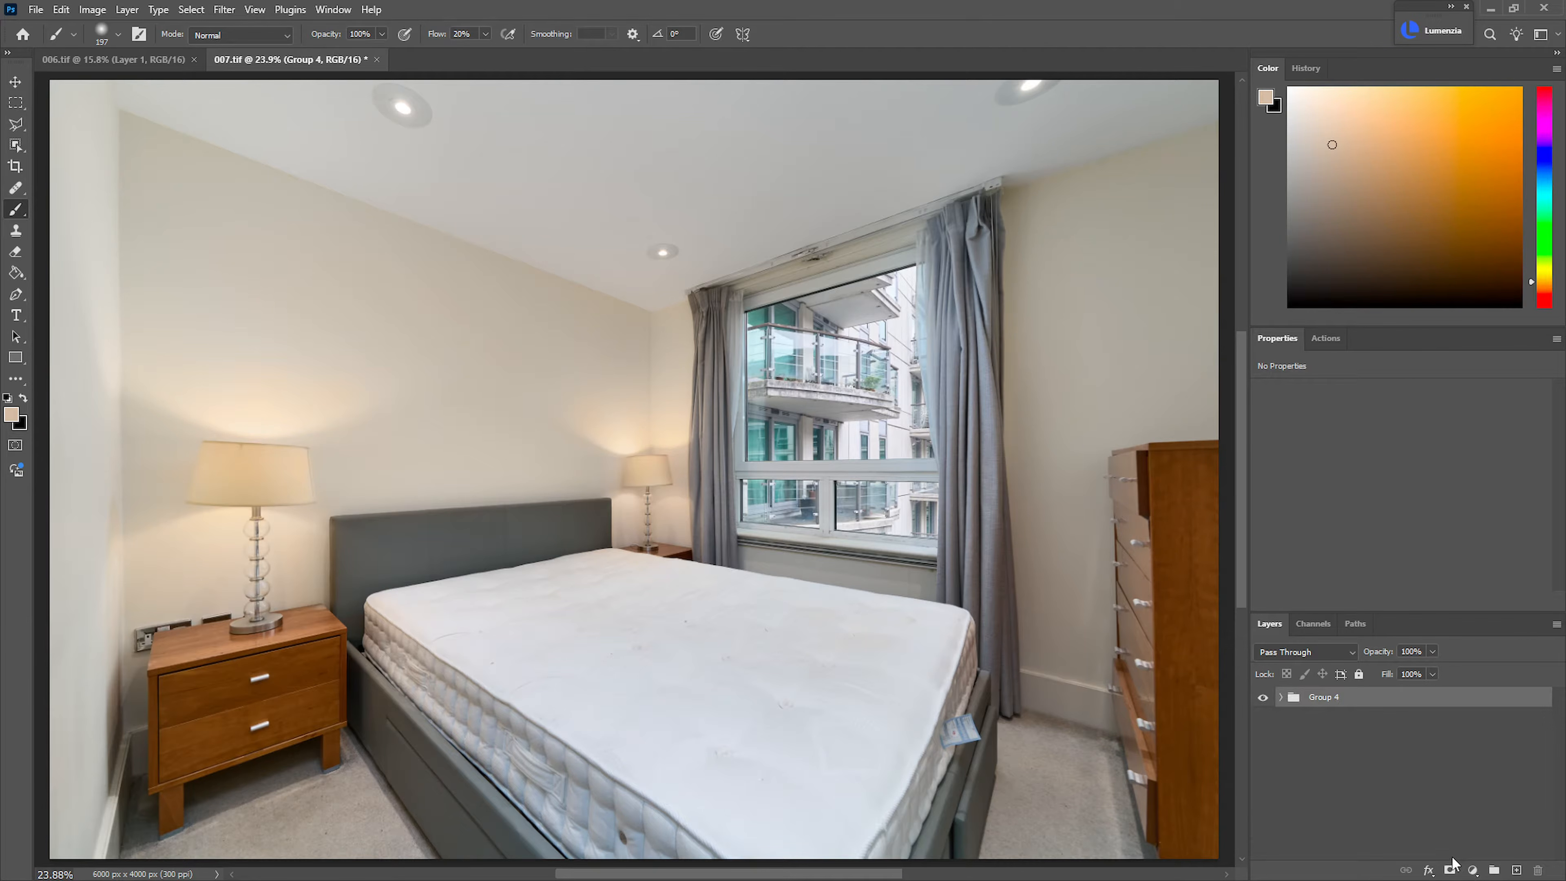
# Stamp all visible layers into a new merged layer and launch the Nik 7 Color Efex filter on it
pyautogui.hotkey('ctrl', 'alt', 'shift', 'e')
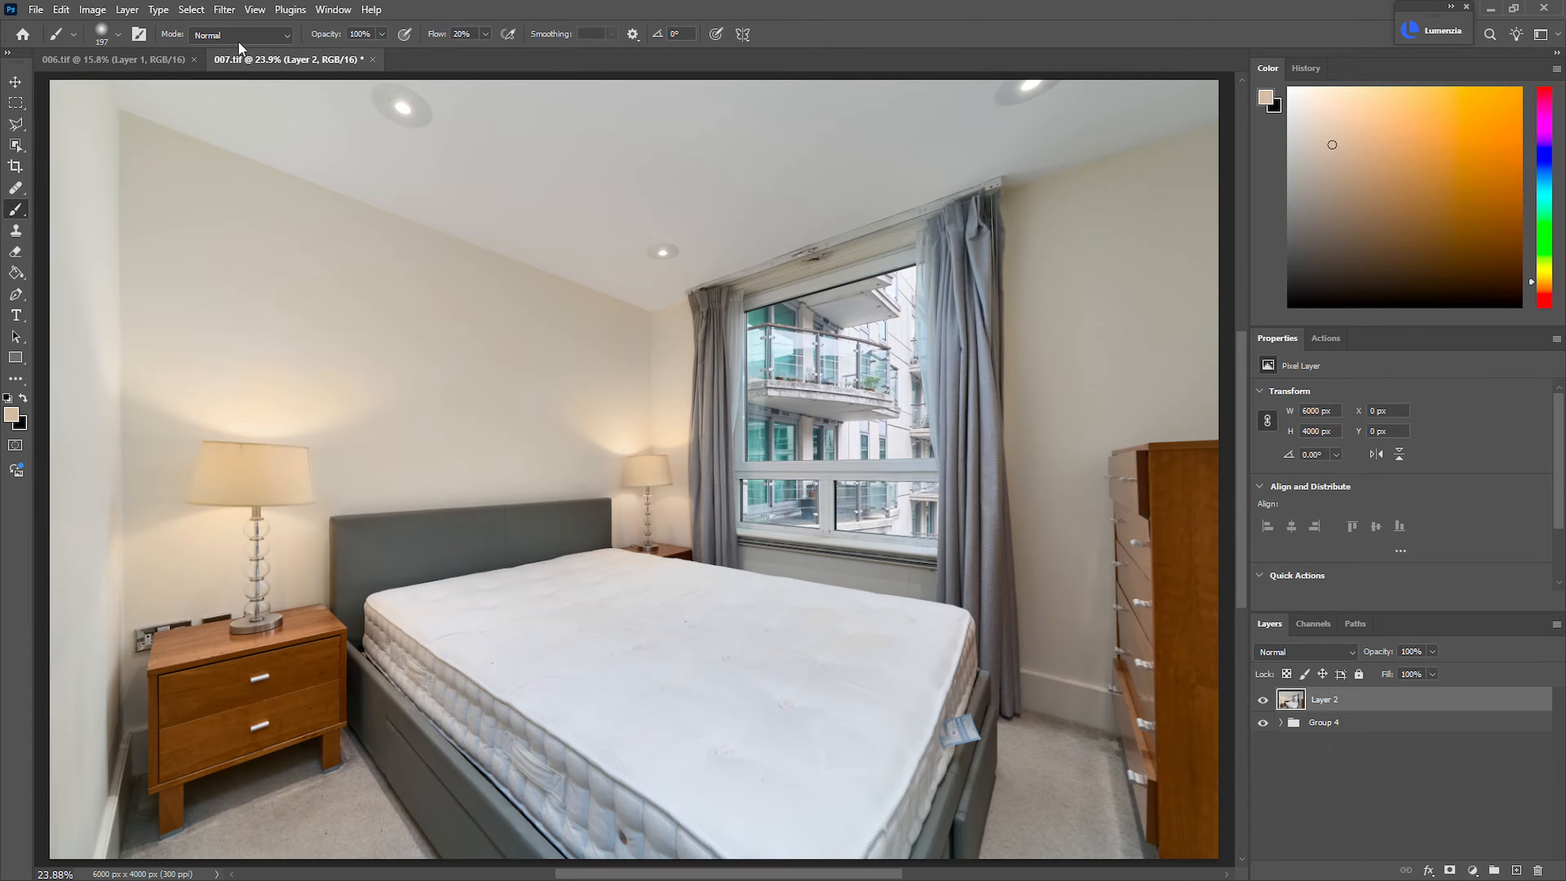
pyautogui.click(237, 11)
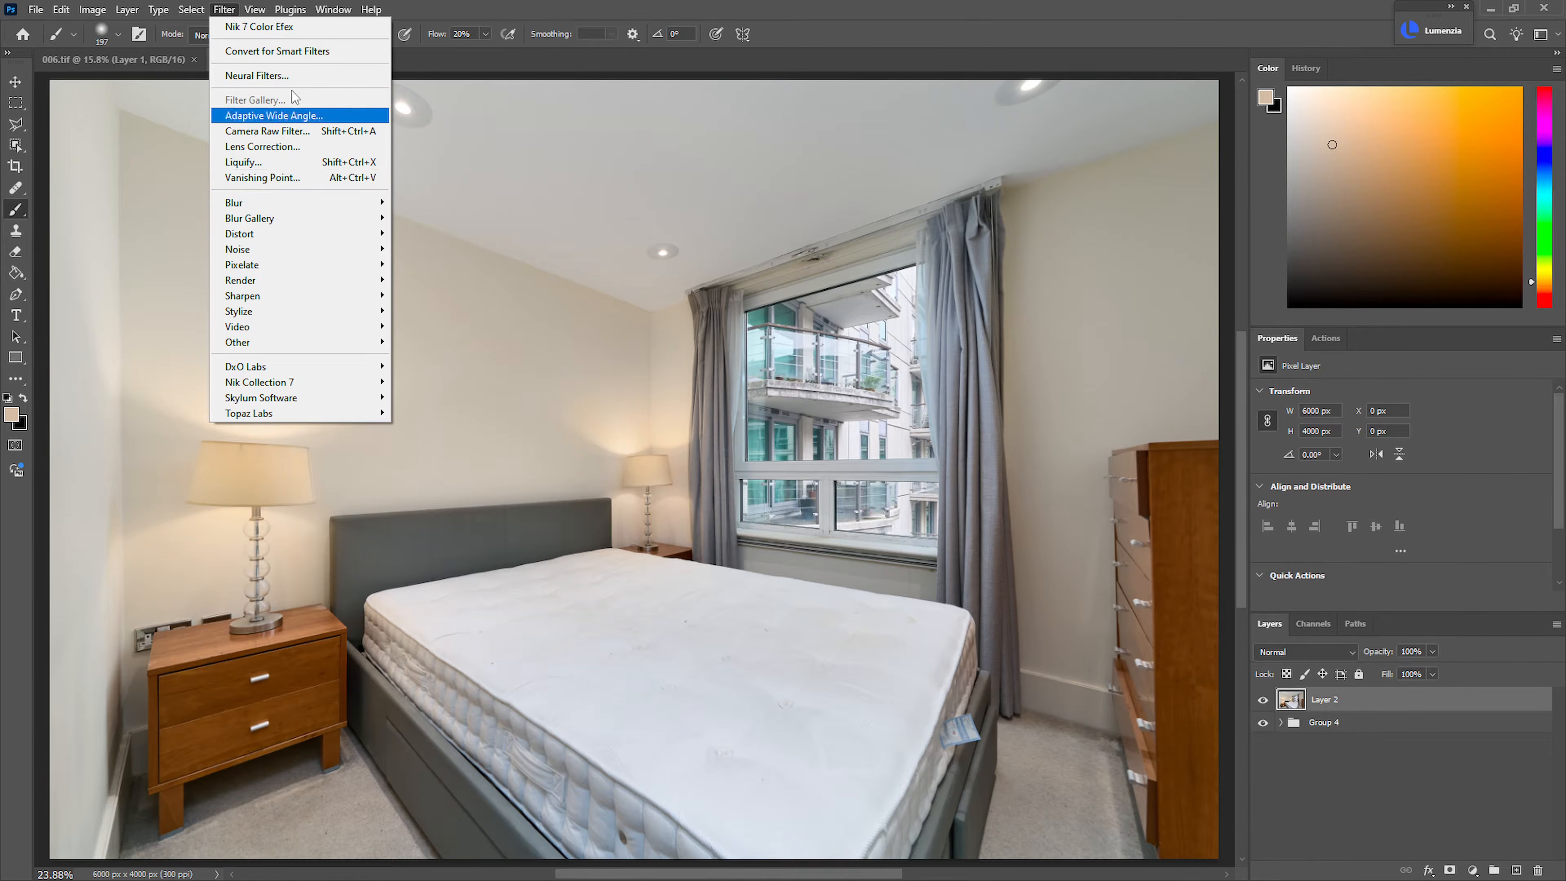
pyautogui.click(234, 26)
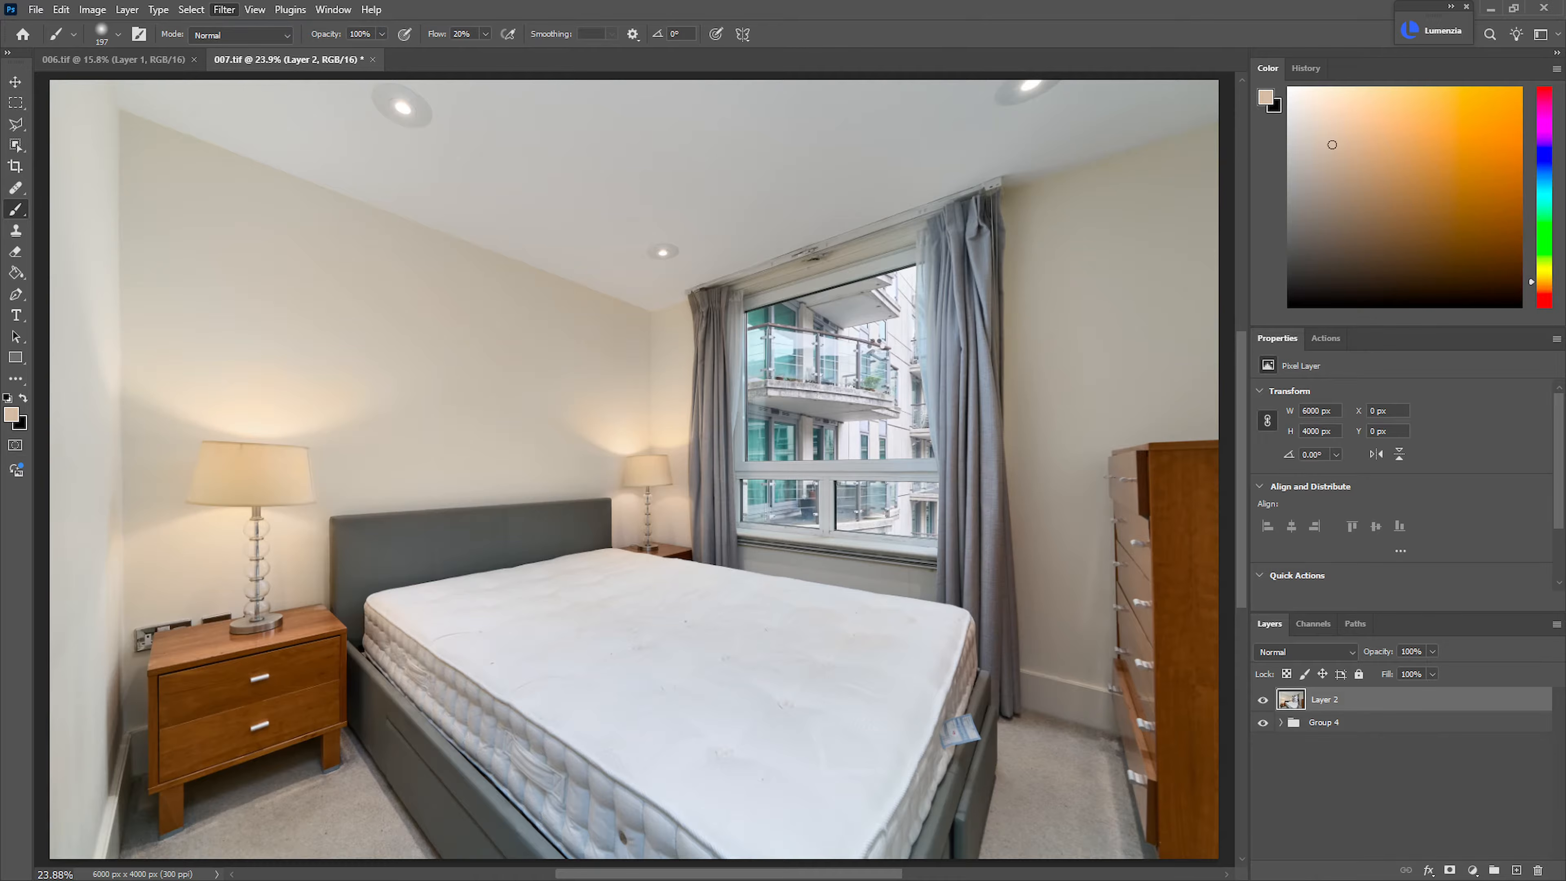
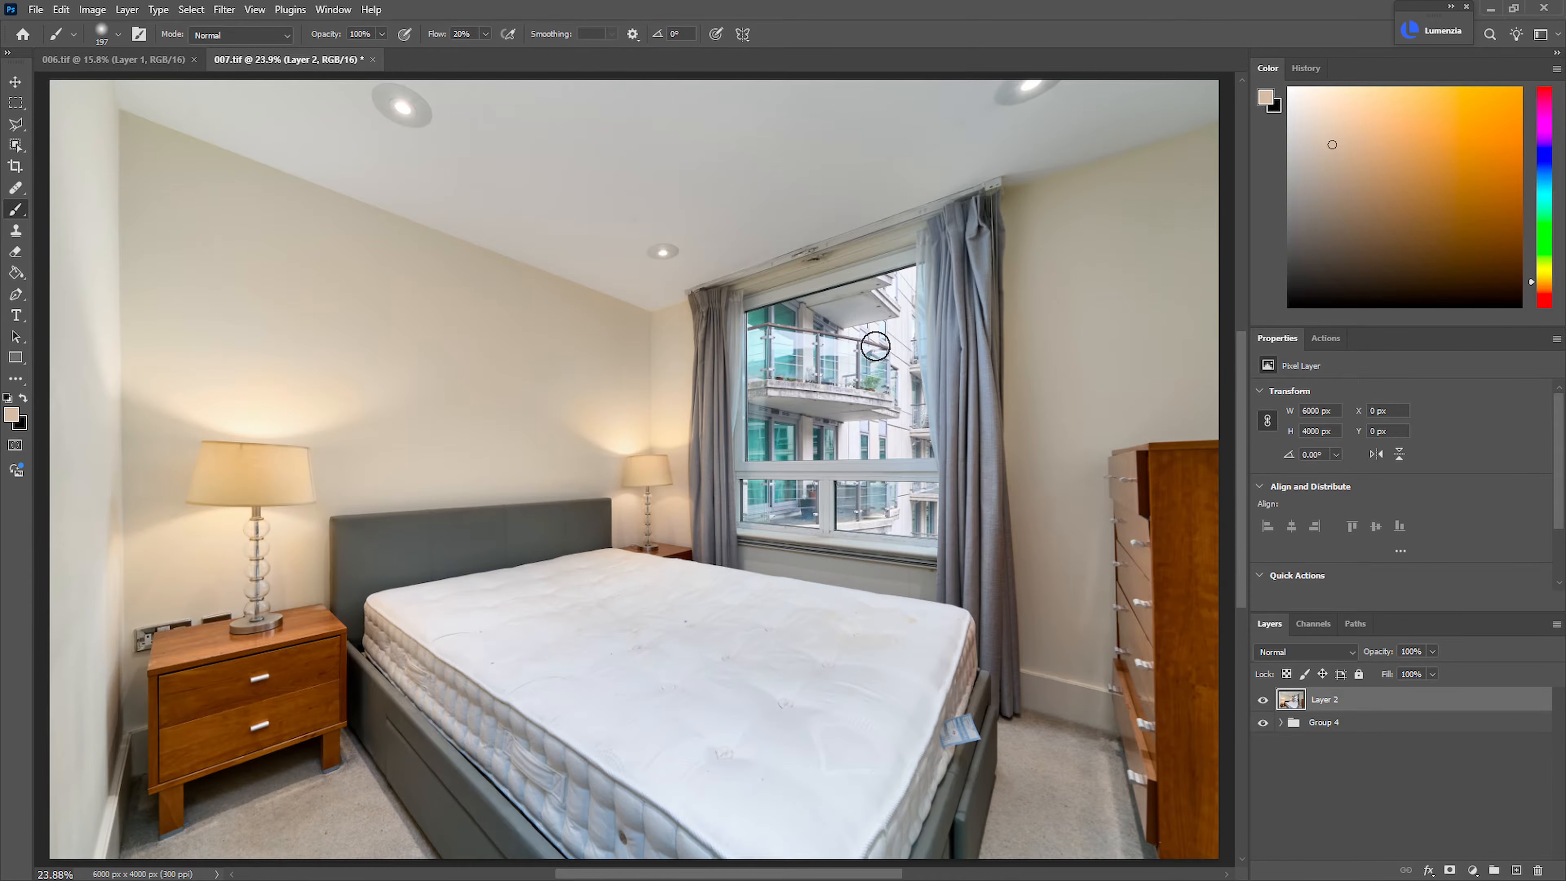
# Set the opacity of the merged Layer 2 to 60% and check its effect against the layers beneath
pyautogui.click(1423, 652)
pyautogui.write('60')
pyautogui.press('Return')
pyautogui.click(1264, 700)
# Save 007.tif and close the 006.tif document
pyautogui.hotkey('ctrl', 's')
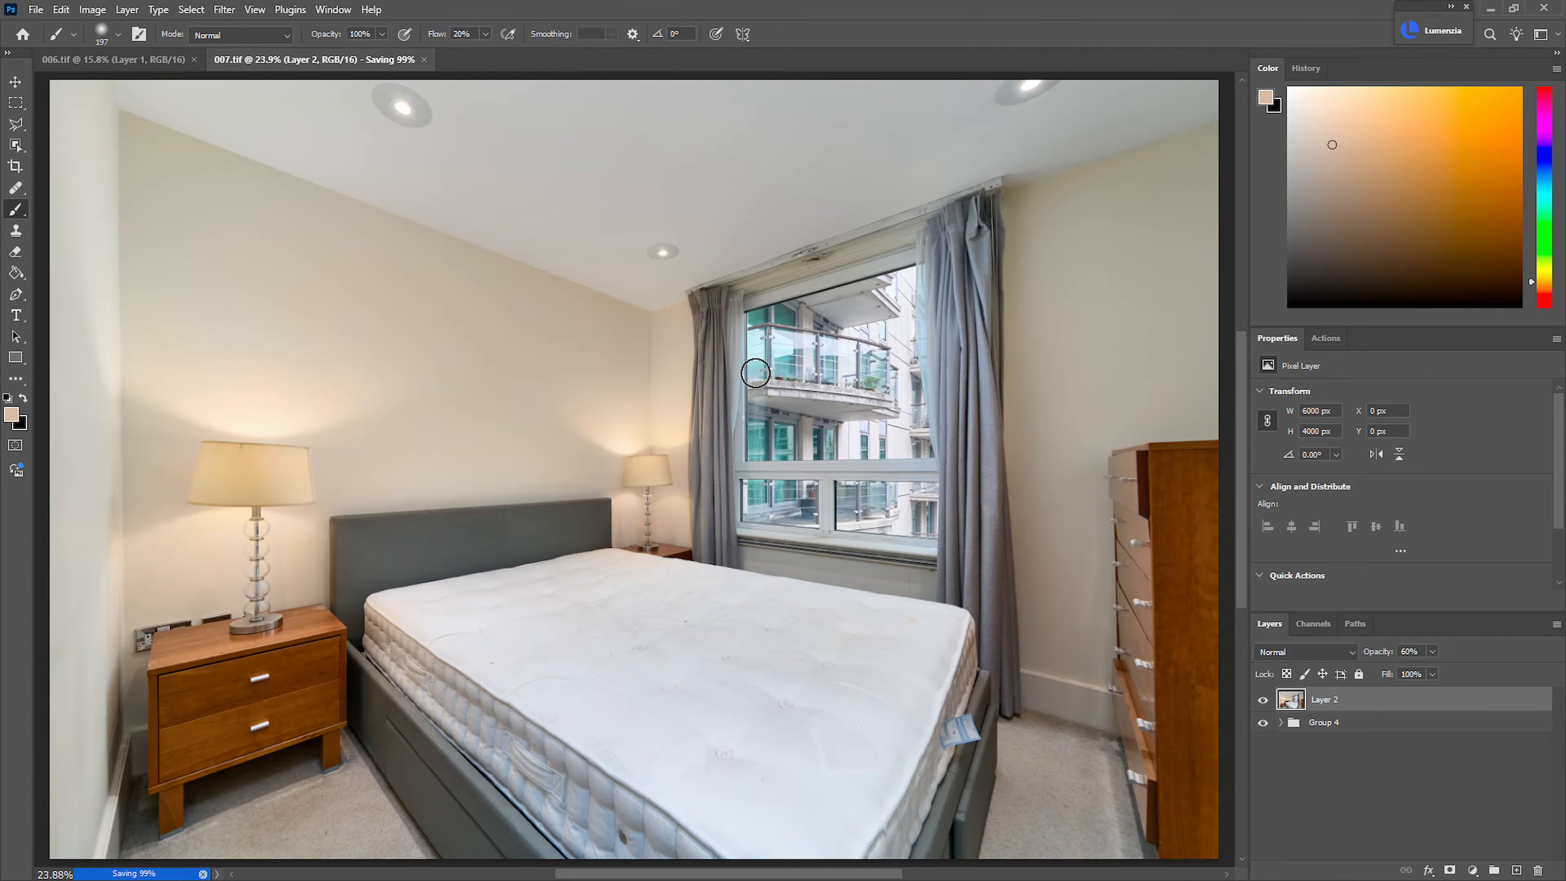
pyautogui.click(194, 60)
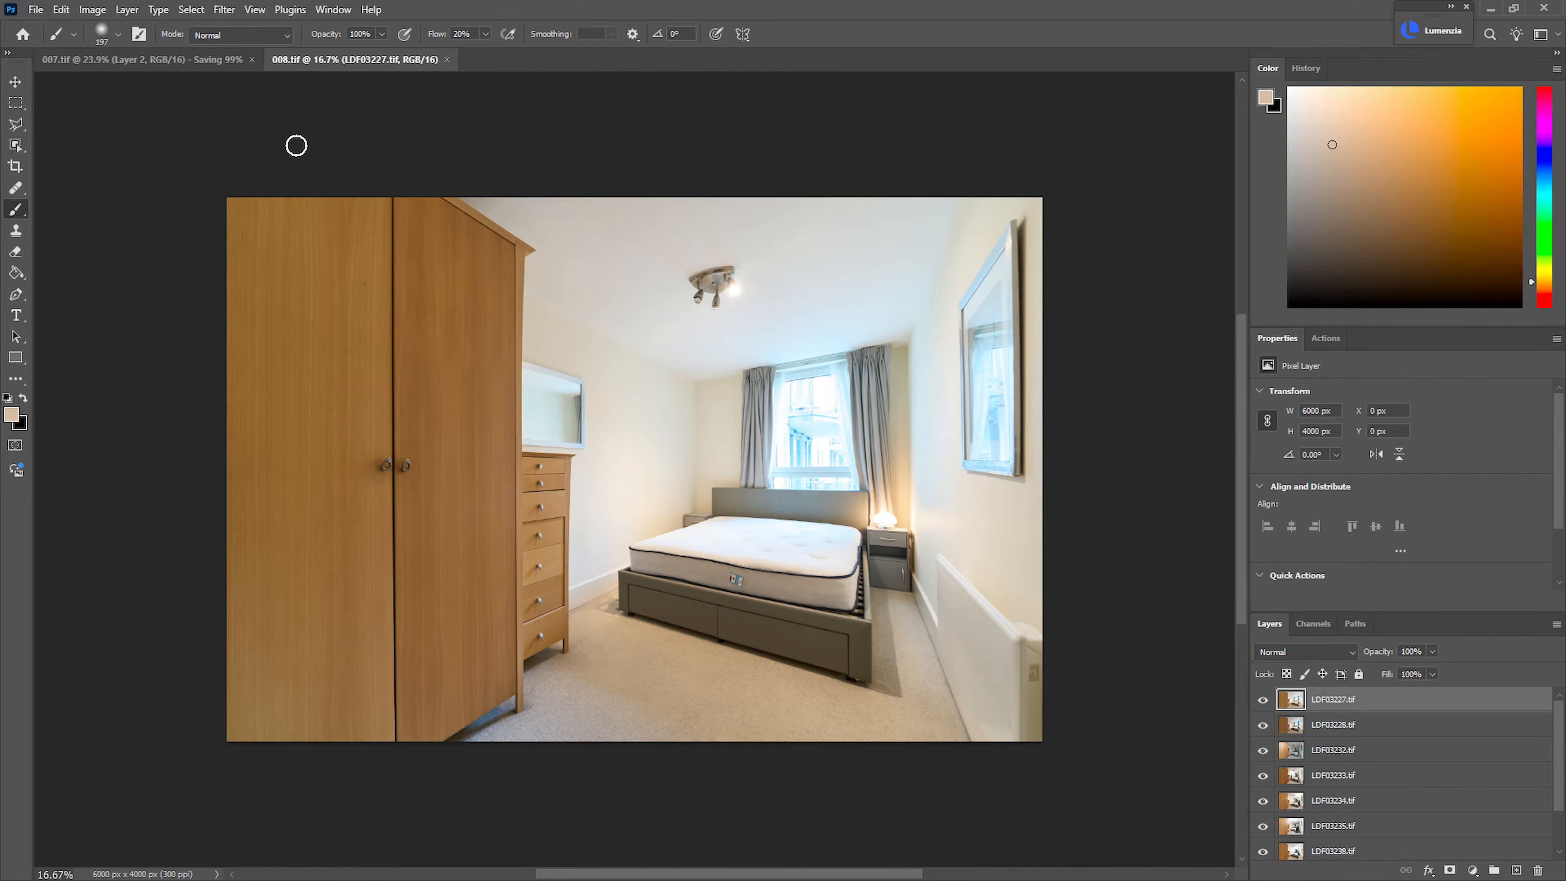
# Compare 008.tif with and without the LDF03227.tif exposure, leaving both LDF03227.tif and LDF03228.tif hidden
pyautogui.click(1264, 700)
pyautogui.click(1262, 702)
pyautogui.click(1263, 700)
pyautogui.click(1263, 701)
pyautogui.click(1263, 701)
pyautogui.click(1263, 701)
pyautogui.click(1263, 700)
pyautogui.click(1263, 702)
pyautogui.click(1262, 701)
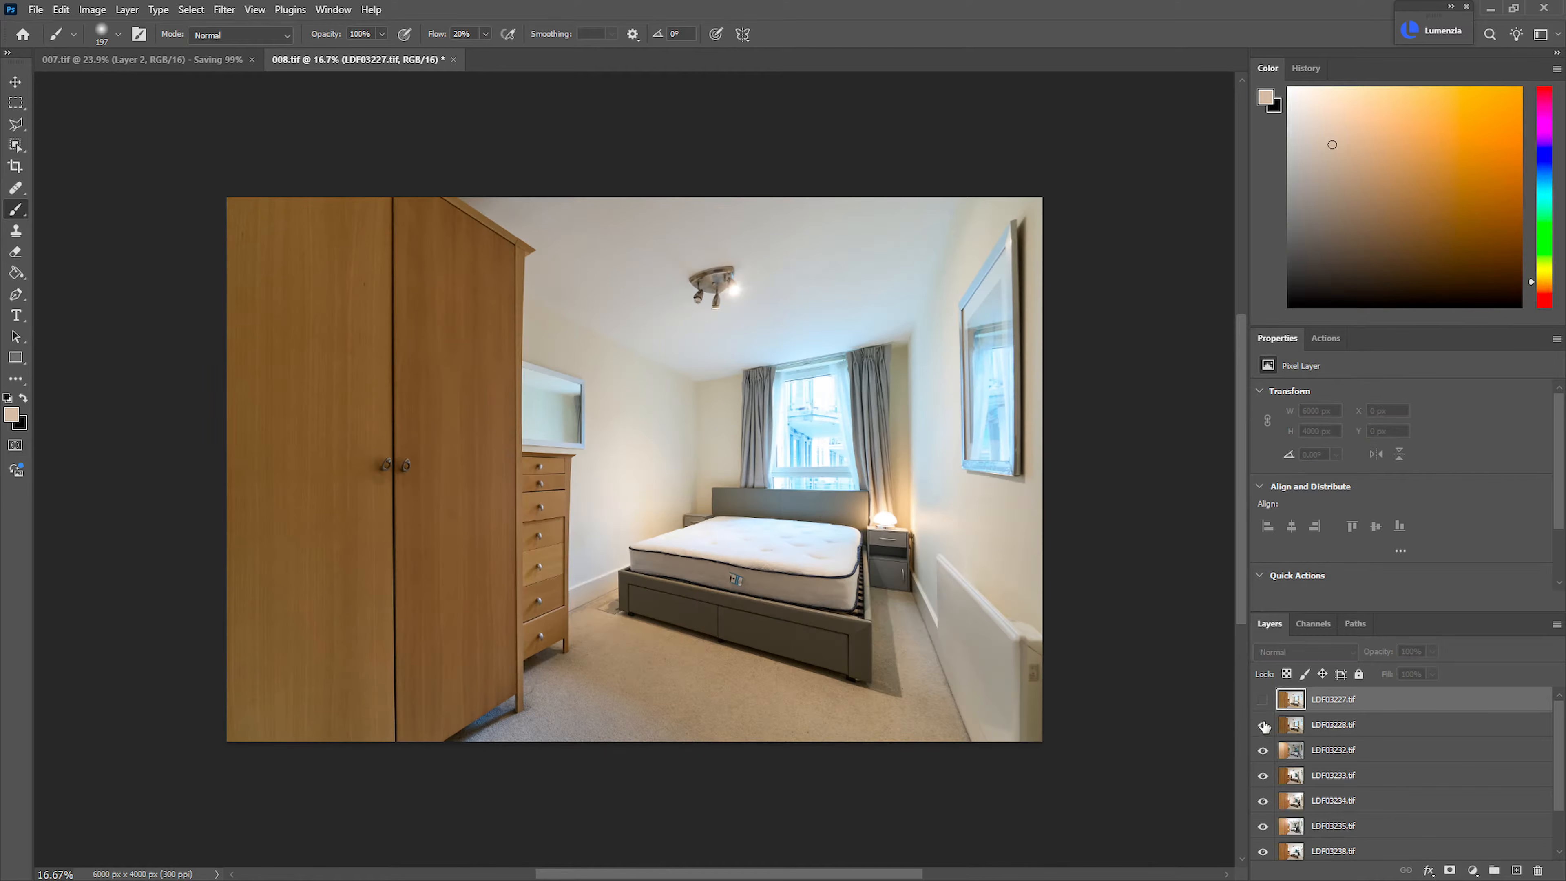
pyautogui.click(1263, 726)
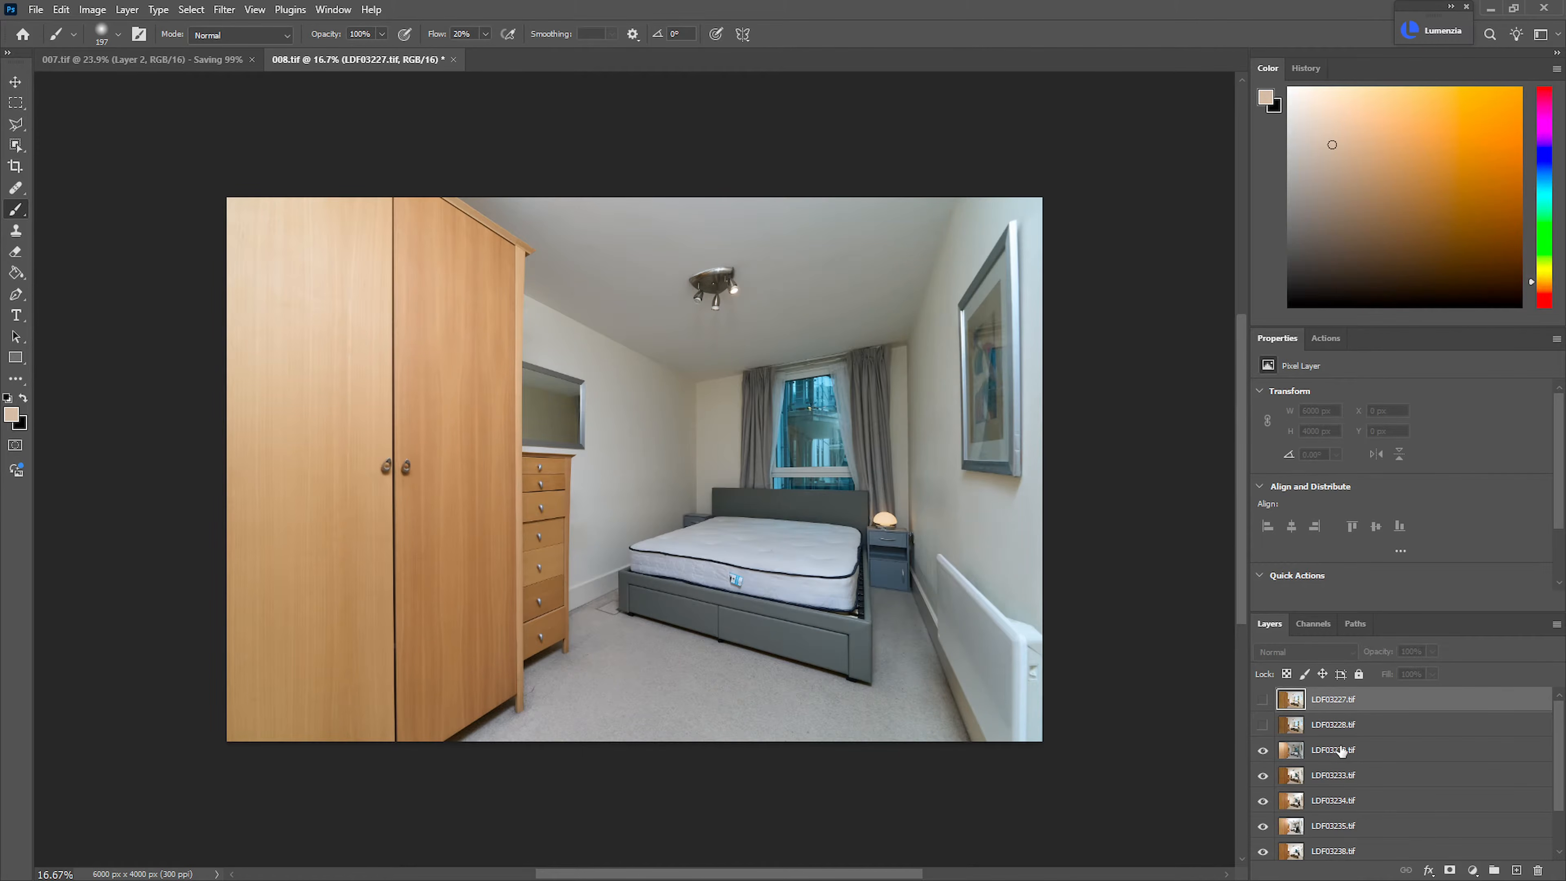
# Reverse the stacking order of the layers from LDF03232.tif to LDF03240.tif
pyautogui.click(1341, 750)
pyautogui.moveTo(1562, 773); pyautogui.dragTo(1553, 842)
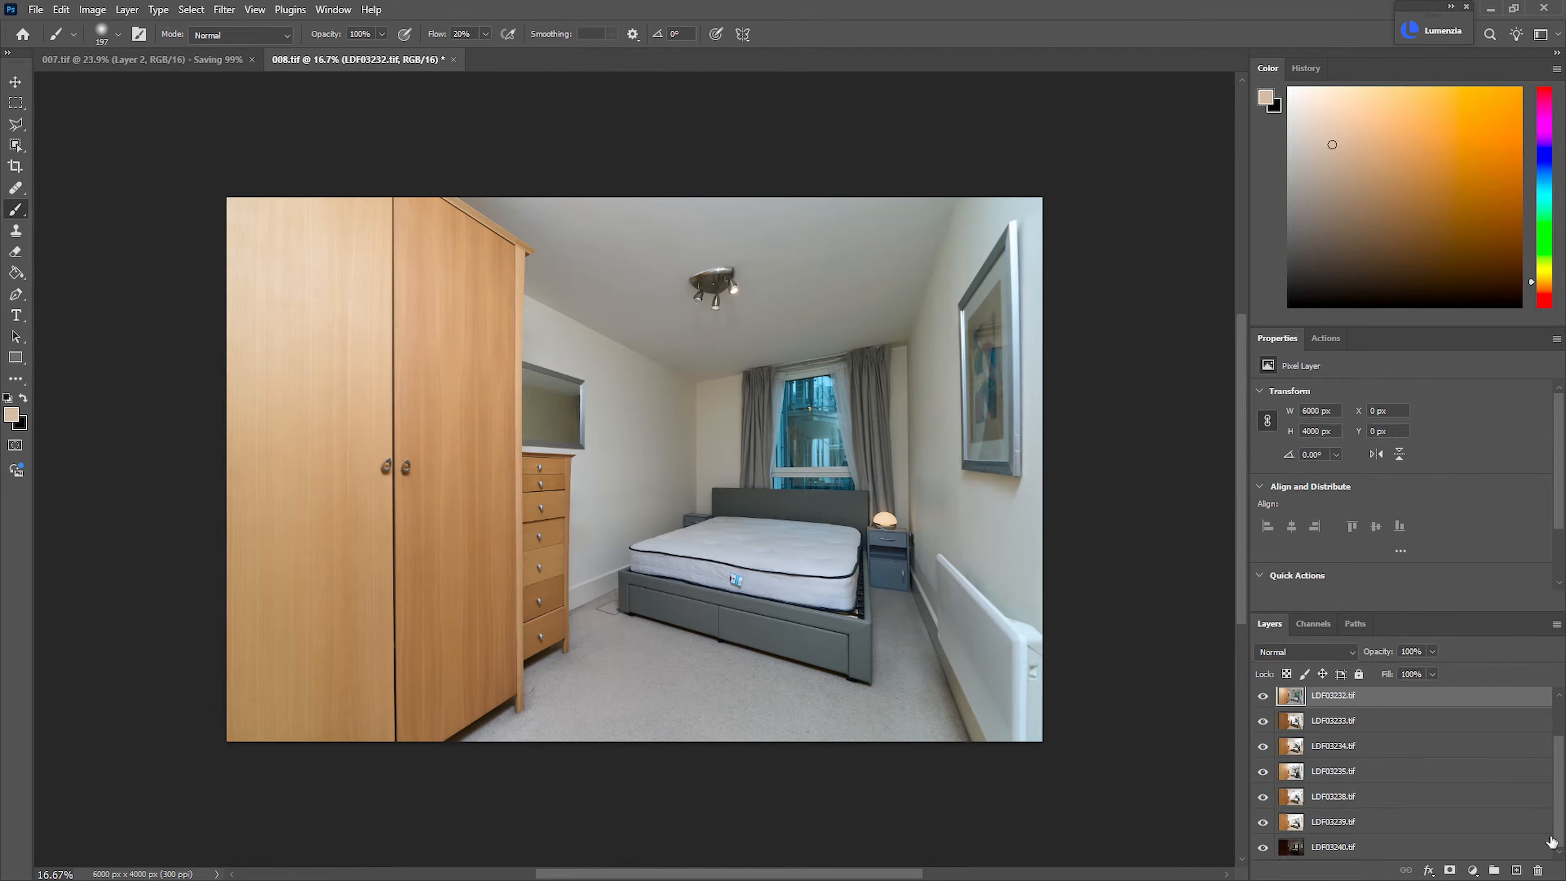
pyautogui.keyDown('shift'); pyautogui.click(1384, 852); pyautogui.keyUp('shift')
pyautogui.hotkey('ctrl', 'shift', 'r')
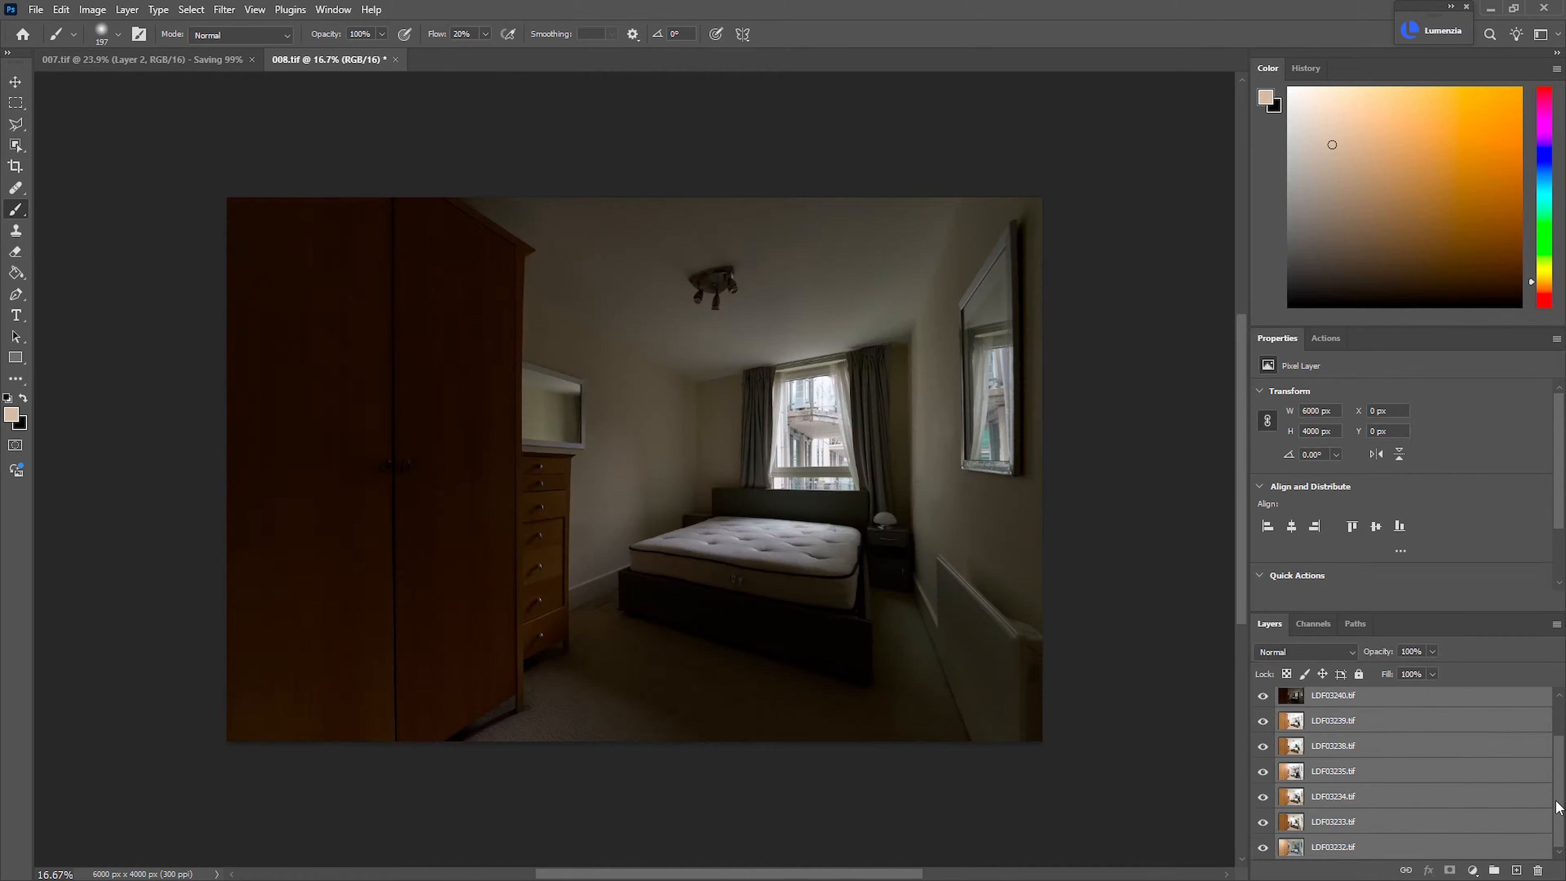
# Move LDF03240.tif to the top of the layer stack and hide every layer except LDF03232.tif
pyautogui.moveTo(1559, 809); pyautogui.dragTo(1545, 730)
pyautogui.moveTo(1356, 756); pyautogui.dragTo(1301, 726)
pyautogui.click(1264, 700)
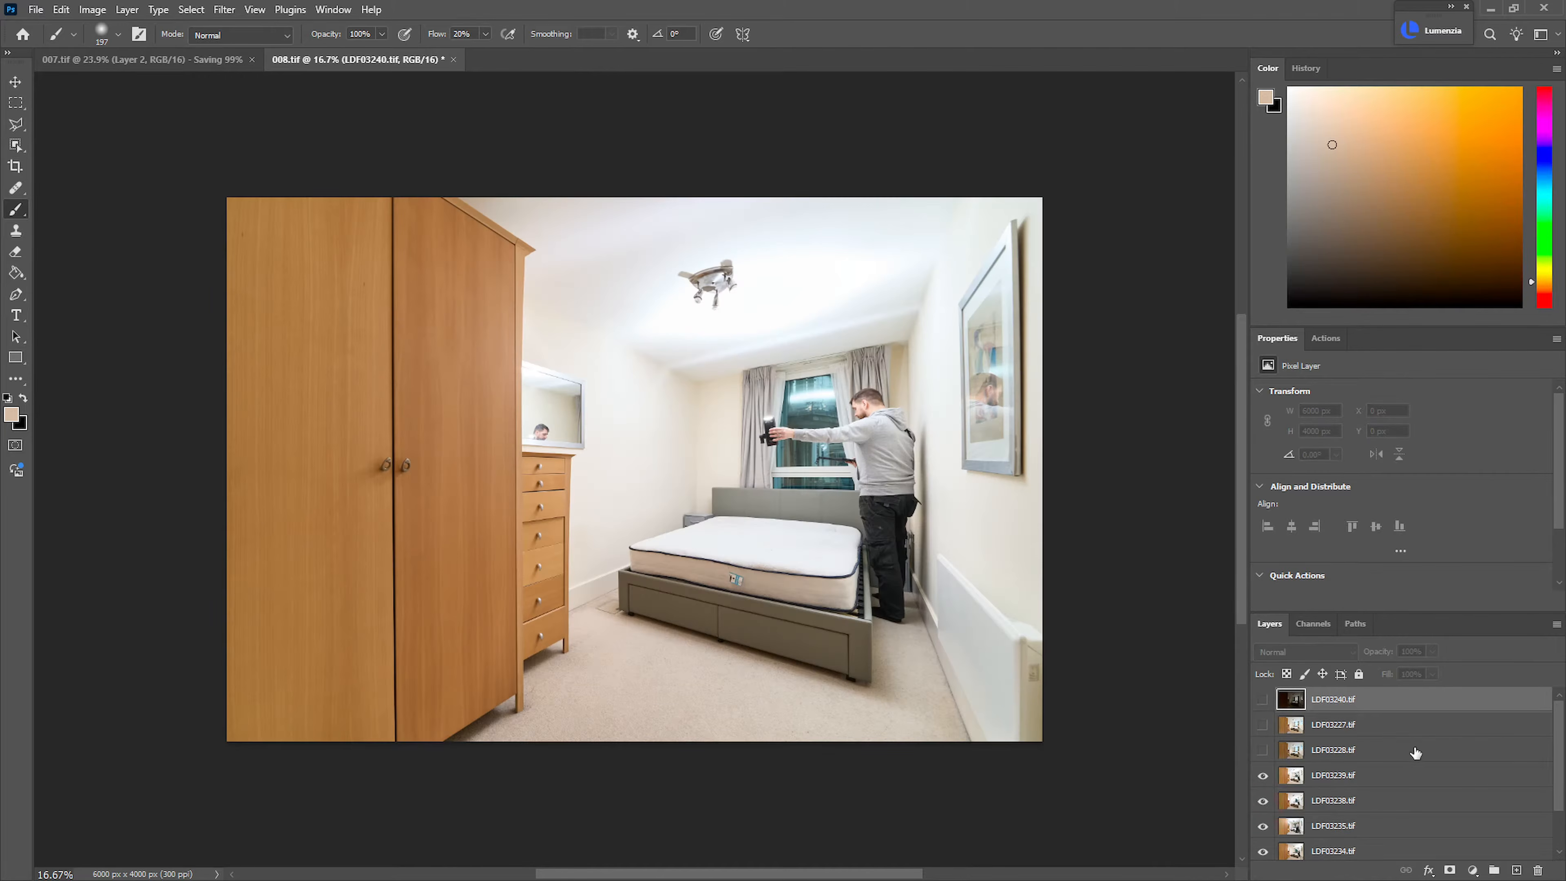
pyautogui.moveTo(1264, 779); pyautogui.dragTo(1263, 864)
pyautogui.click(1263, 847)
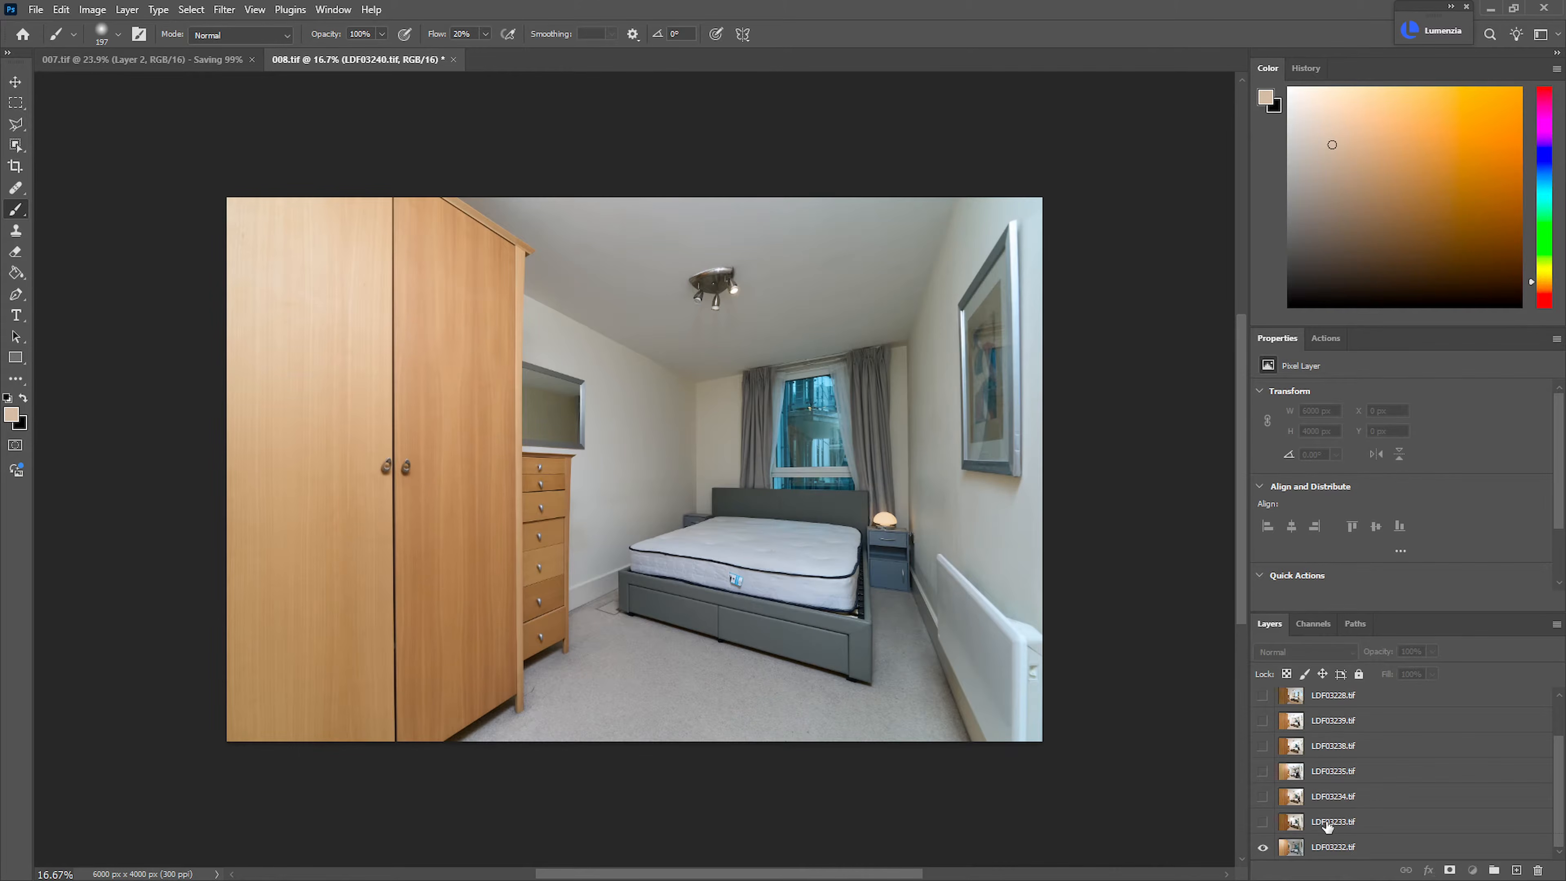
# Show the LDF03233.tif layer, add a black mask and reveal the wall with the picture using a large white brush
pyautogui.click(1325, 825)
pyautogui.click(1264, 823)
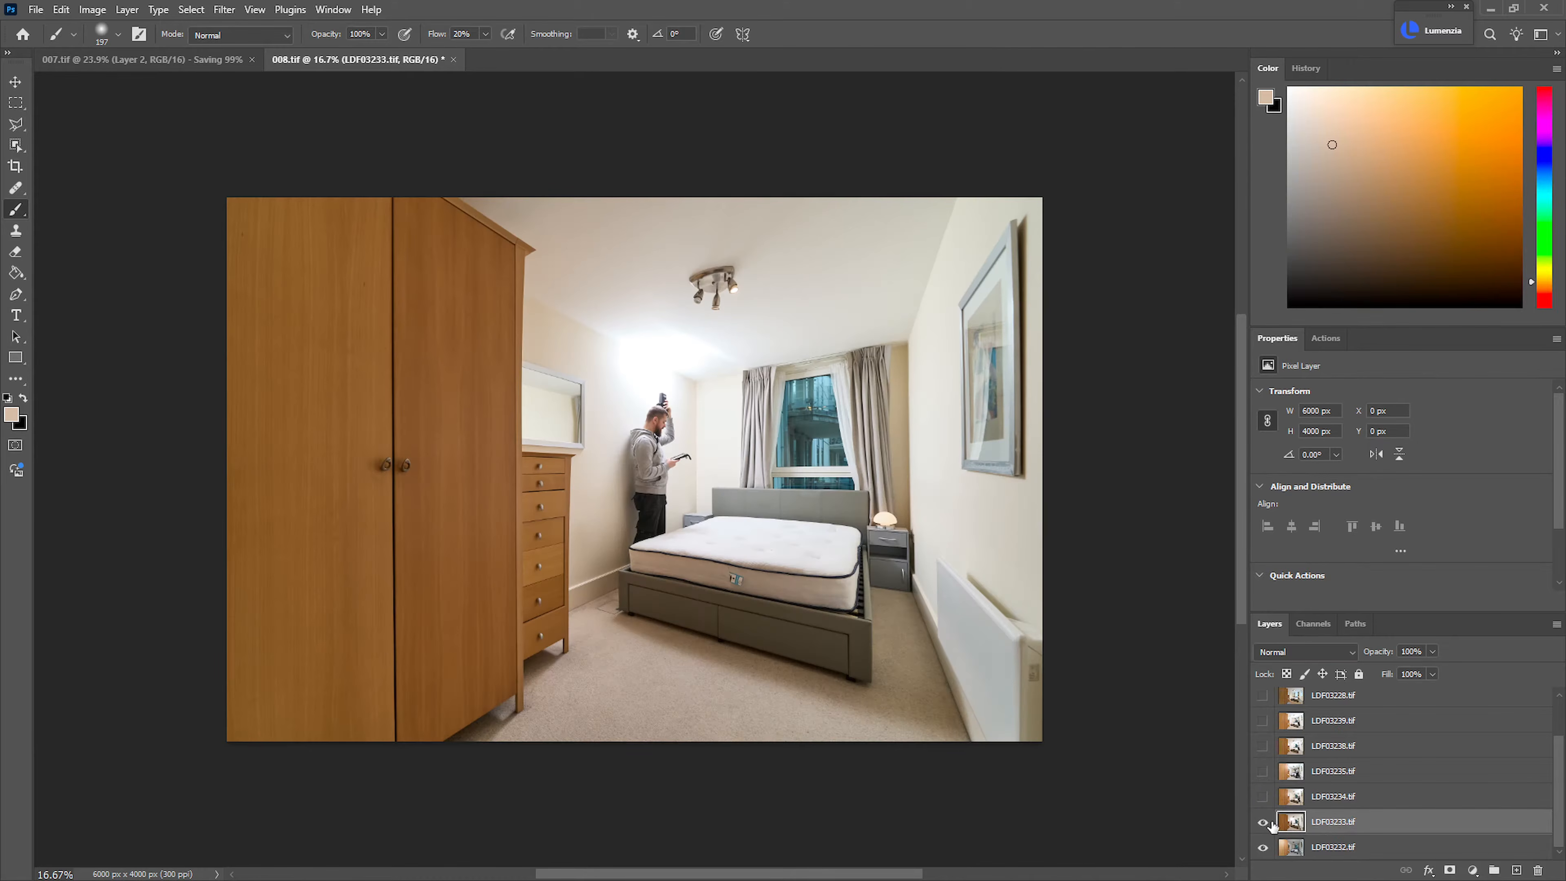
pyautogui.click(1264, 824)
pyautogui.click(1264, 823)
pyautogui.keyDown('alt'); pyautogui.click(1449, 870); pyautogui.keyUp('alt')
pyautogui.moveTo(913, 457)
pyautogui.mouseDown()
pyautogui.moveTo(1015, 493)
pyautogui.moveTo(1032, 403)
pyautogui.moveTo(956, 515)
pyautogui.moveTo(990, 614)
pyautogui.moveTo(995, 695)
pyautogui.moveTo(973, 720)
pyautogui.moveTo(907, 422)
pyautogui.moveTo(829, 278)
pyautogui.moveTo(941, 207)
pyautogui.moveTo(1010, 225)
pyautogui.moveTo(1029, 455)
pyautogui.moveTo(931, 582)
pyautogui.moveTo(979, 727)
pyautogui.moveTo(911, 713)
pyautogui.moveTo(897, 669)
pyautogui.moveTo(882, 279)
pyautogui.moveTo(963, 255)
pyautogui.moveTo(1027, 259)
pyautogui.moveTo(952, 401)
pyautogui.mouseUp()
pyautogui.press('x')
# Compare the image with and without LDF03233.tif and lower that layer's opacity to 72%
pyautogui.click(1264, 825)
pyautogui.click(1265, 825)
pyautogui.click(1264, 826)
pyautogui.click(1264, 826)
pyautogui.moveTo(1385, 659); pyautogui.dragTo(1374, 655)
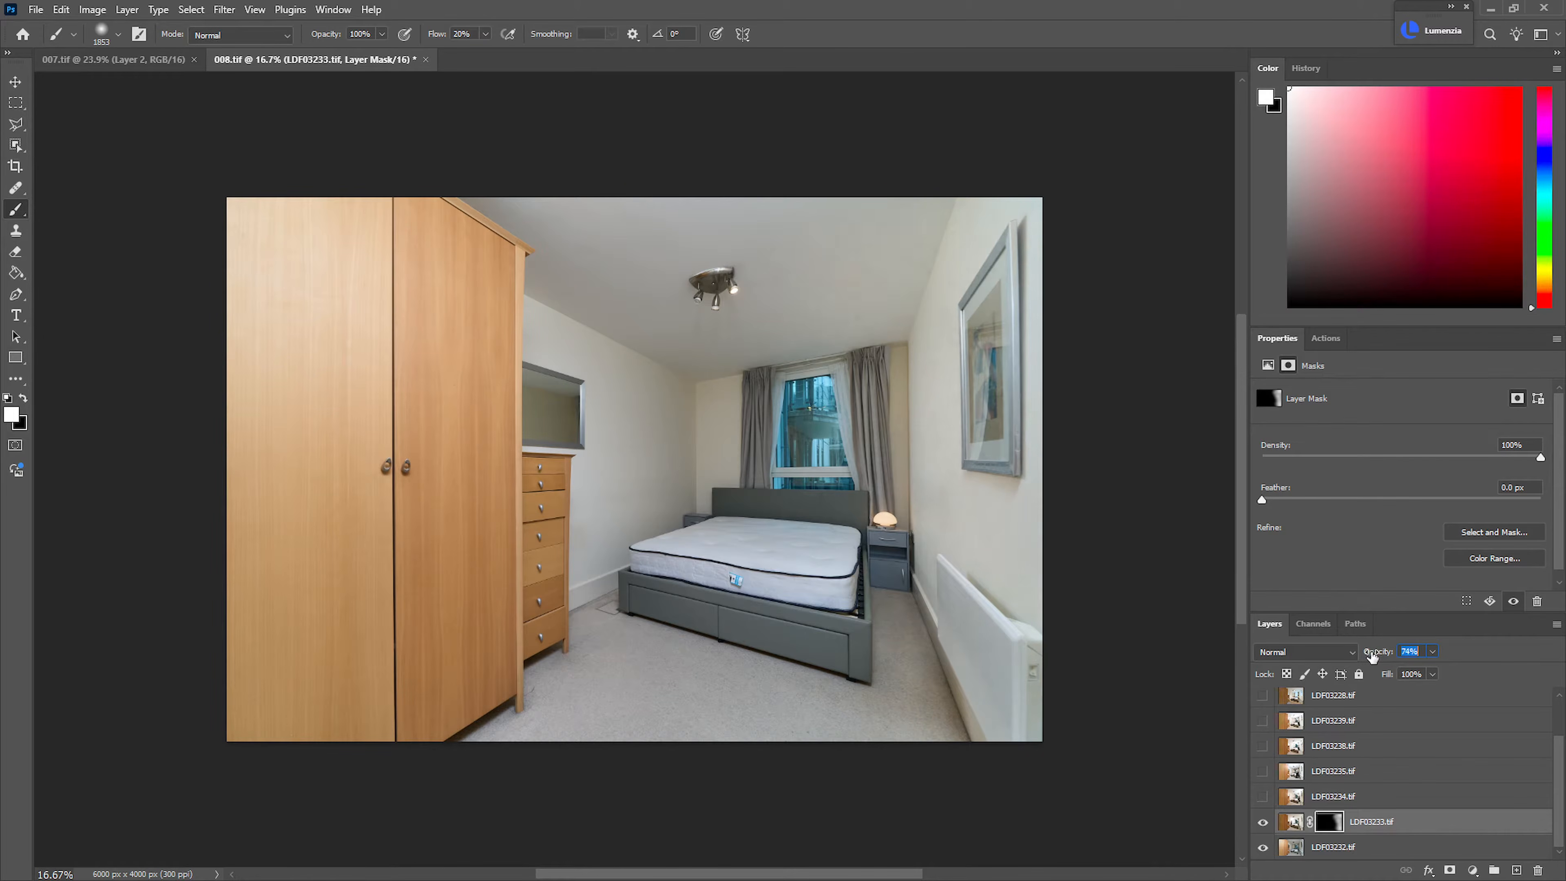
# Show LDF03234.tif, add a black mask and paint white over the wall between the chest of drawers and the window
pyautogui.click(1264, 797)
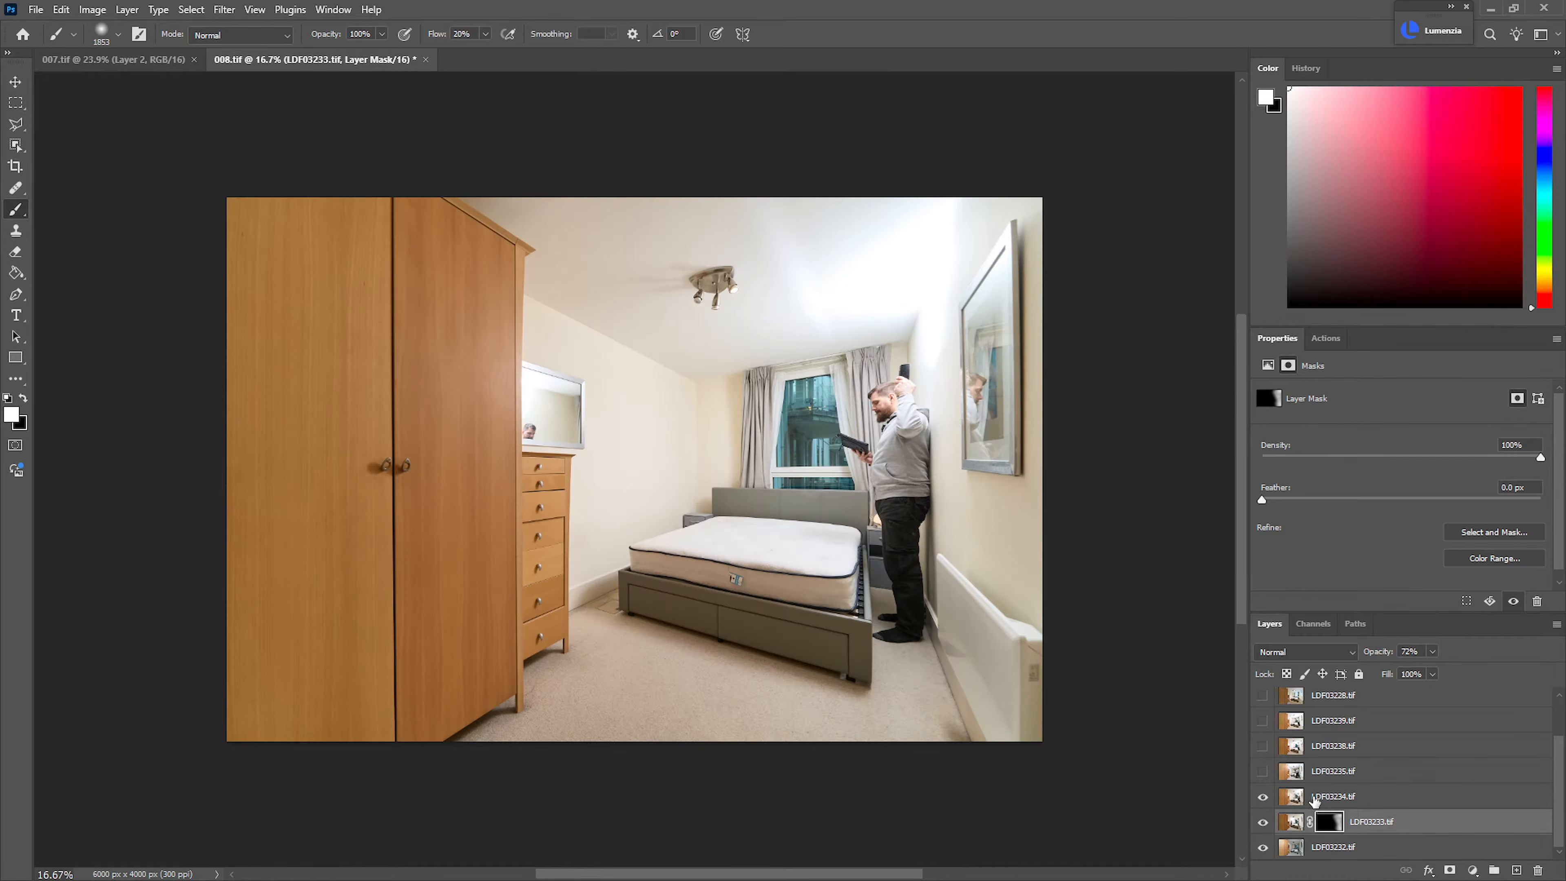
pyautogui.click(1343, 801)
pyautogui.keyDown('alt'); pyautogui.click(1451, 870); pyautogui.keyUp('alt')
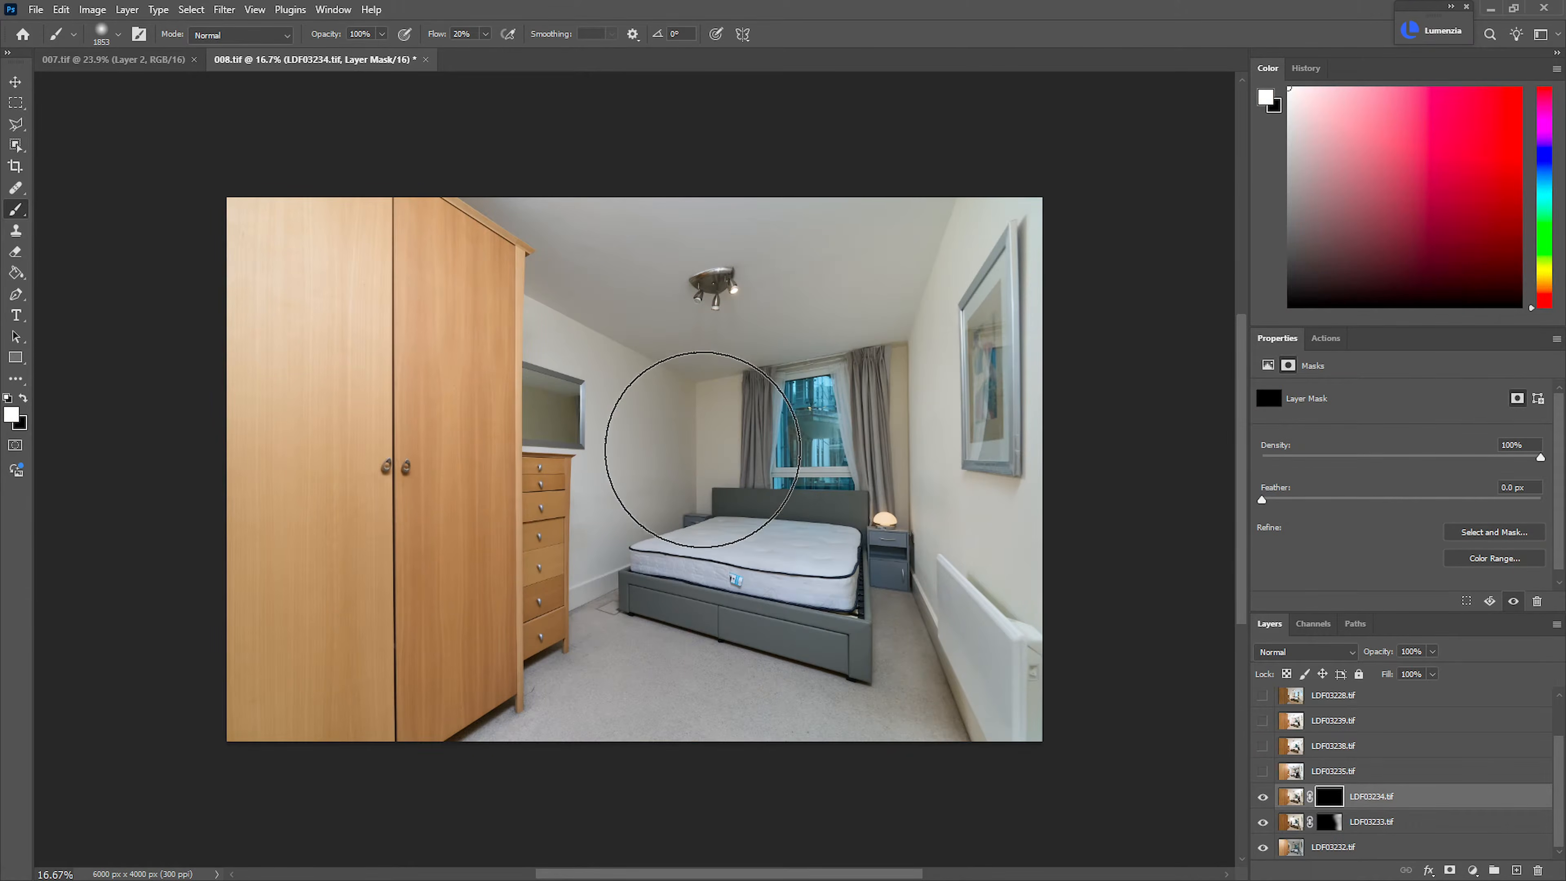
pyautogui.moveTo(698, 422); pyautogui.dragTo(708, 431)
pyautogui.moveTo(688, 485); pyautogui.dragTo(693, 480)
pyautogui.moveTo(610, 532); pyautogui.dragTo(617, 484)
pyautogui.moveTo(646, 400)
pyautogui.mouseDown()
pyautogui.moveTo(531, 308)
pyautogui.moveTo(724, 395)
pyautogui.moveTo(581, 588)
pyautogui.moveTo(565, 647)
pyautogui.moveTo(568, 530)
pyautogui.mouseUp()
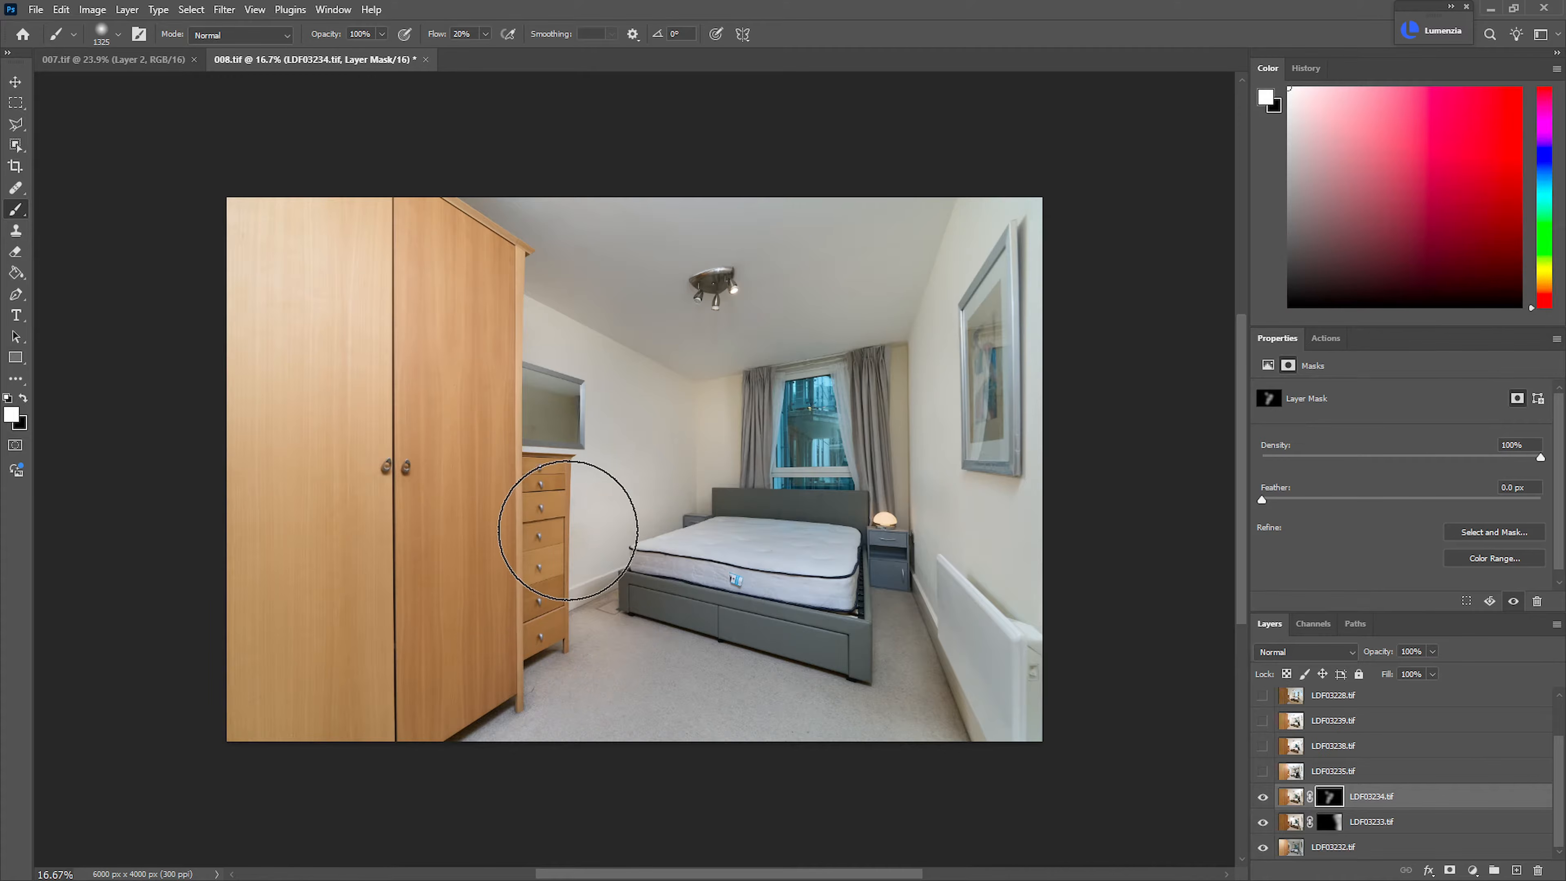
# Refine the LDF03234.tif mask around the mirror, far wall corner and headboard, alternating between black and white brushes
pyautogui.press('x')
pyautogui.moveTo(570, 424); pyautogui.dragTo(698, 441)
pyautogui.moveTo(611, 500); pyautogui.dragTo(542, 510)
pyautogui.moveTo(804, 549); pyautogui.dragTo(668, 506)
pyautogui.moveTo(745, 471); pyautogui.dragTo(739, 470)
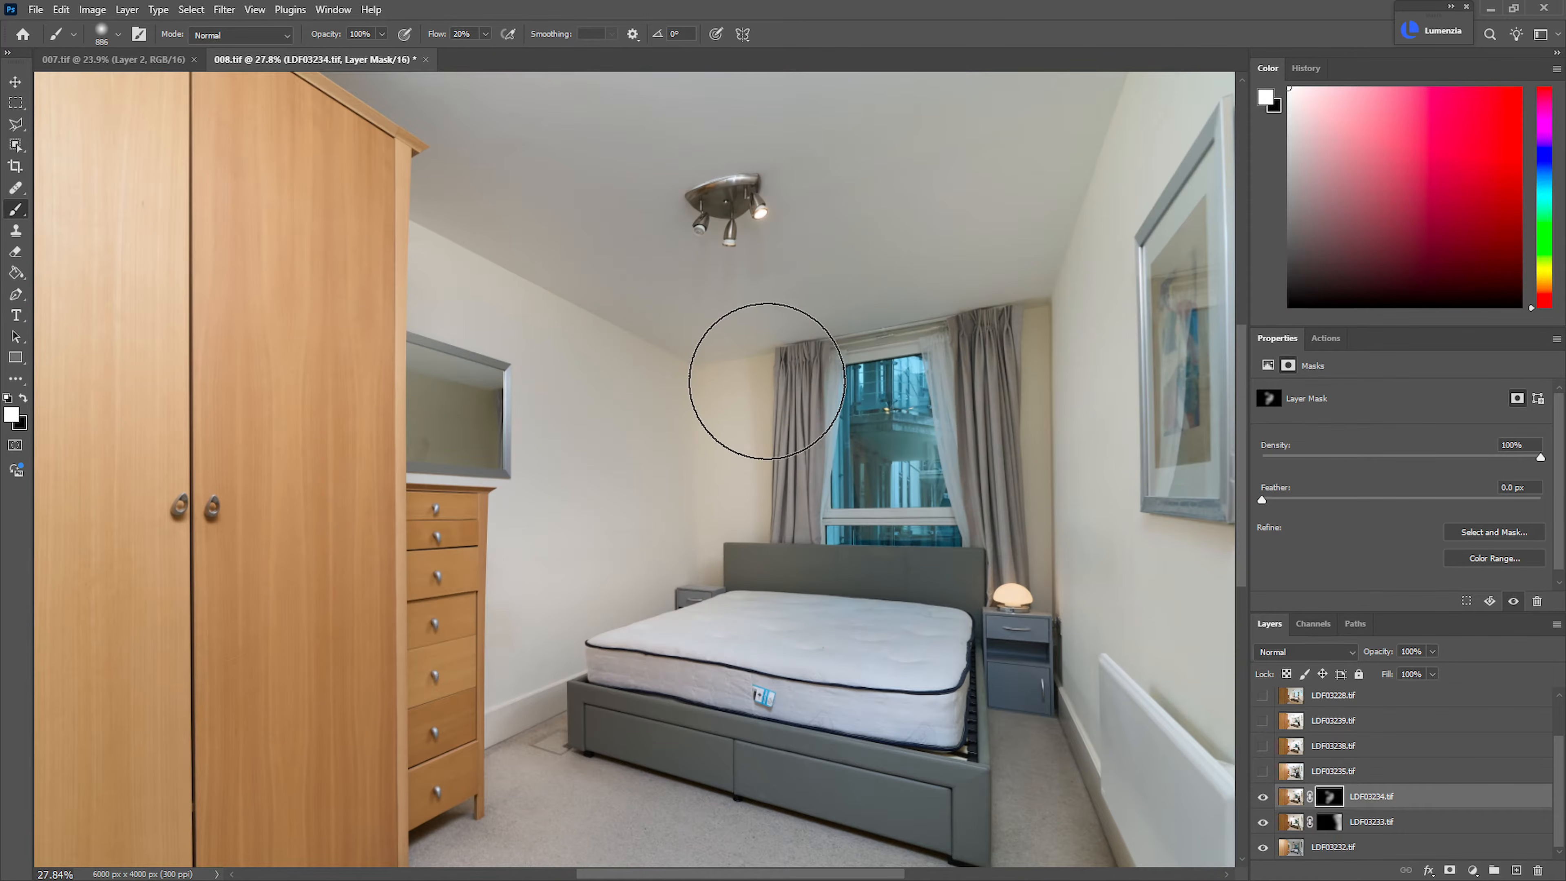
pyautogui.press('x')
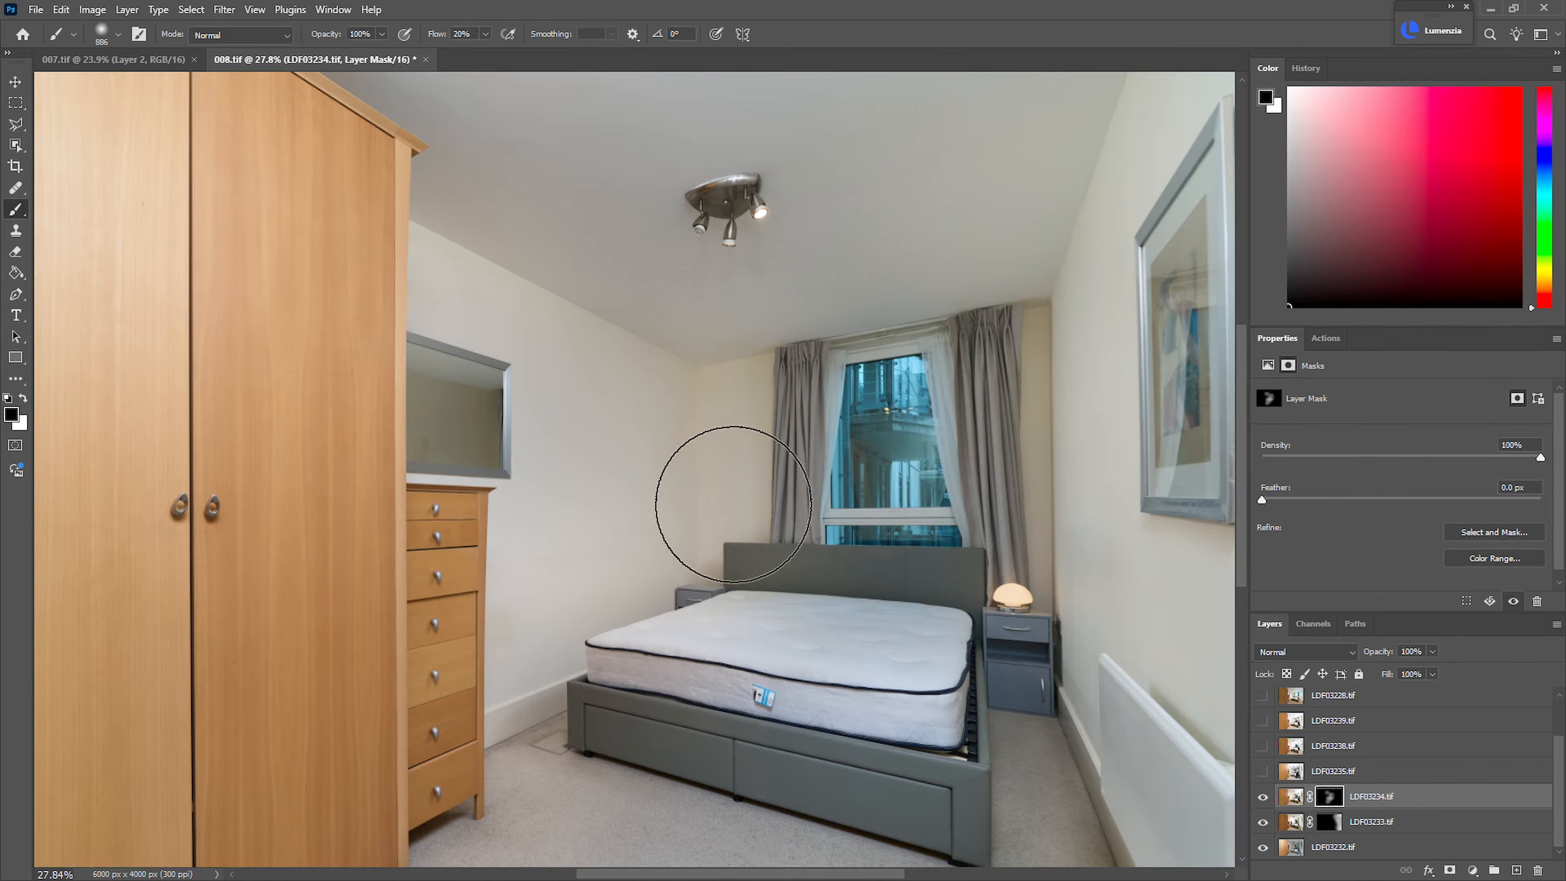
pyautogui.press('x')
pyautogui.moveTo(849, 524); pyautogui.dragTo(716, 517)
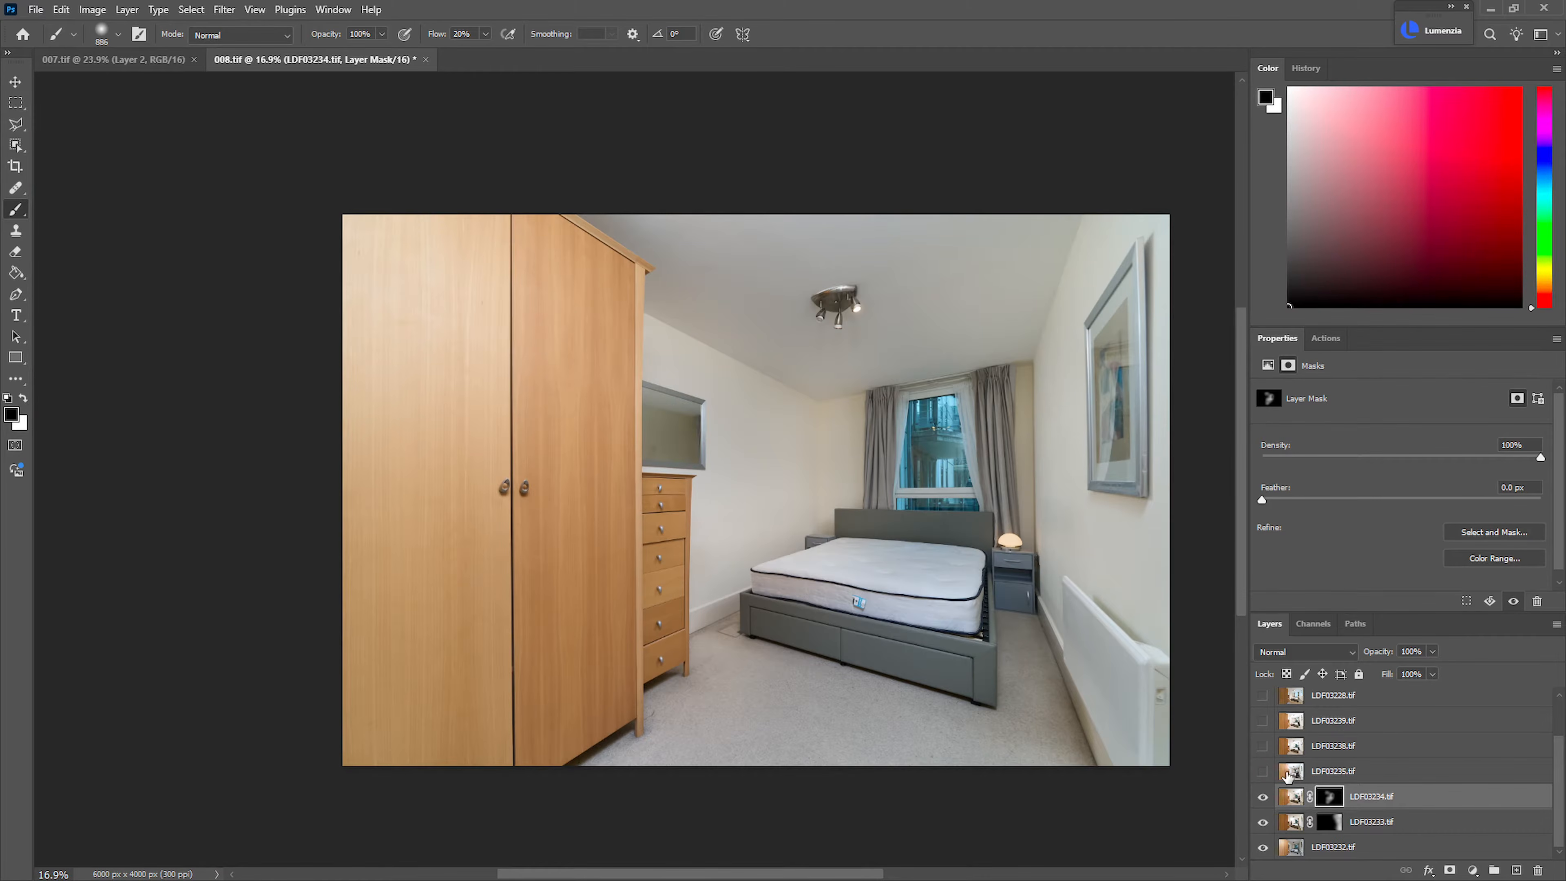
# Show the LDF03235.tif layer, add a black mask and prepare a larger white brush
pyautogui.click(1264, 774)
pyautogui.click(1333, 773)
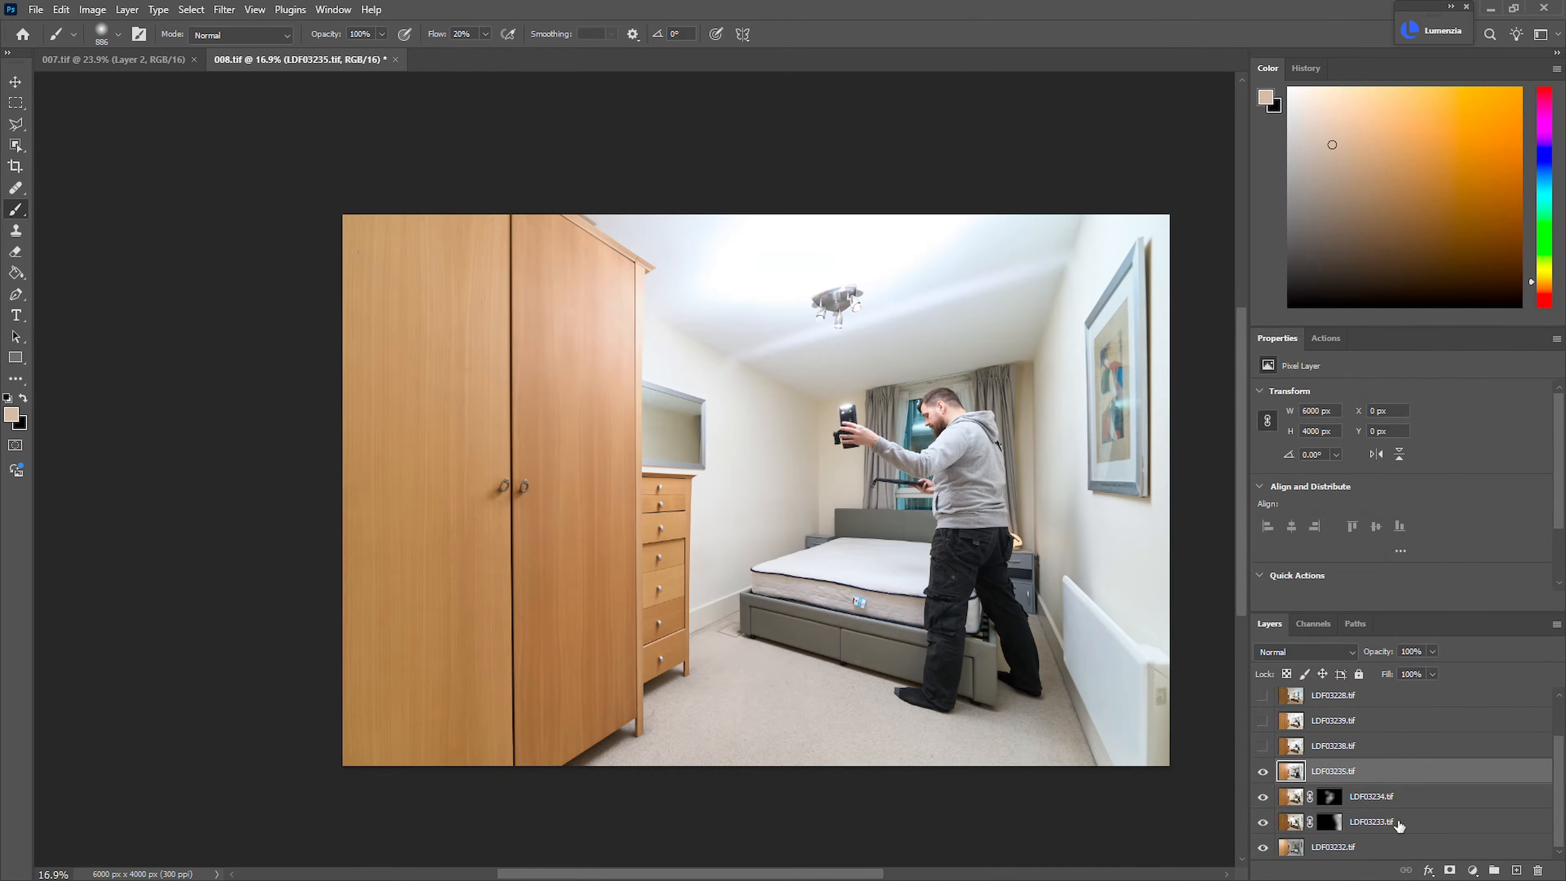
pyautogui.keyDown('alt'); pyautogui.click(1450, 870); pyautogui.keyUp('alt')
pyautogui.press(']')
pyautogui.press(']')
pyautogui.press(']')
pyautogui.press(']')
pyautogui.press(']')
pyautogui.press(']')
pyautogui.press('x')
# Paint the wardrobe area white on the LDF03235.tif mask and check the blend around the mirror and chest of drawers
pyautogui.moveTo(423, 308)
pyautogui.mouseDown()
pyautogui.moveTo(419, 357)
pyautogui.moveTo(426, 277)
pyautogui.moveTo(410, 545)
pyautogui.moveTo(405, 276)
pyautogui.moveTo(445, 354)
pyautogui.moveTo(430, 620)
pyautogui.moveTo(346, 488)
pyautogui.moveTo(371, 227)
pyautogui.mouseUp()
pyautogui.moveTo(690, 449); pyautogui.dragTo(871, 464)
pyautogui.moveTo(789, 461); pyautogui.dragTo(389, 469)
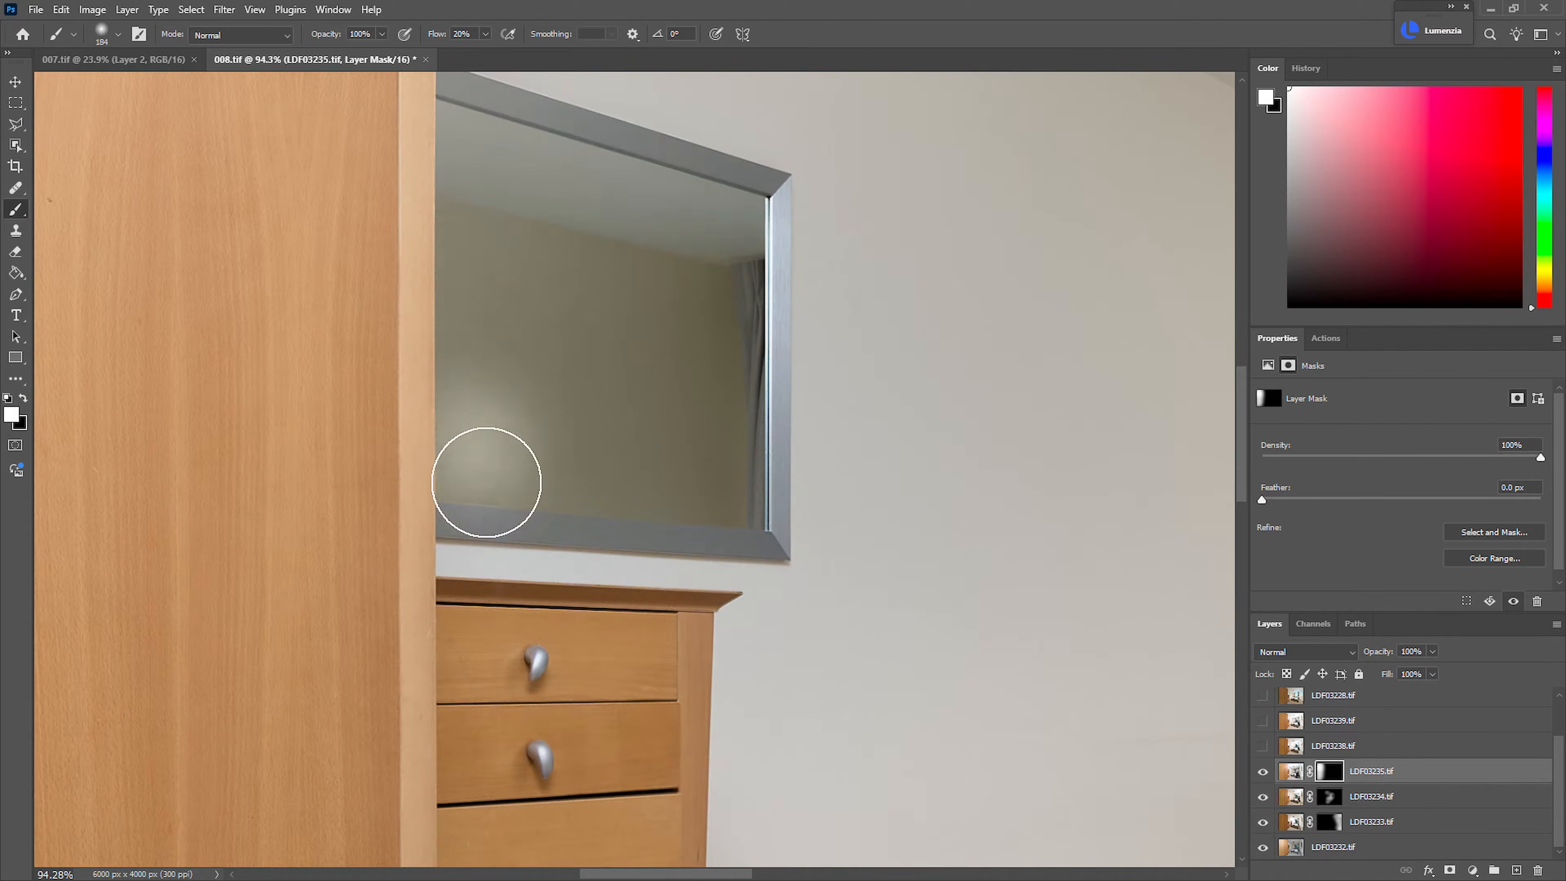
pyautogui.scroll(-5, 699, 462)
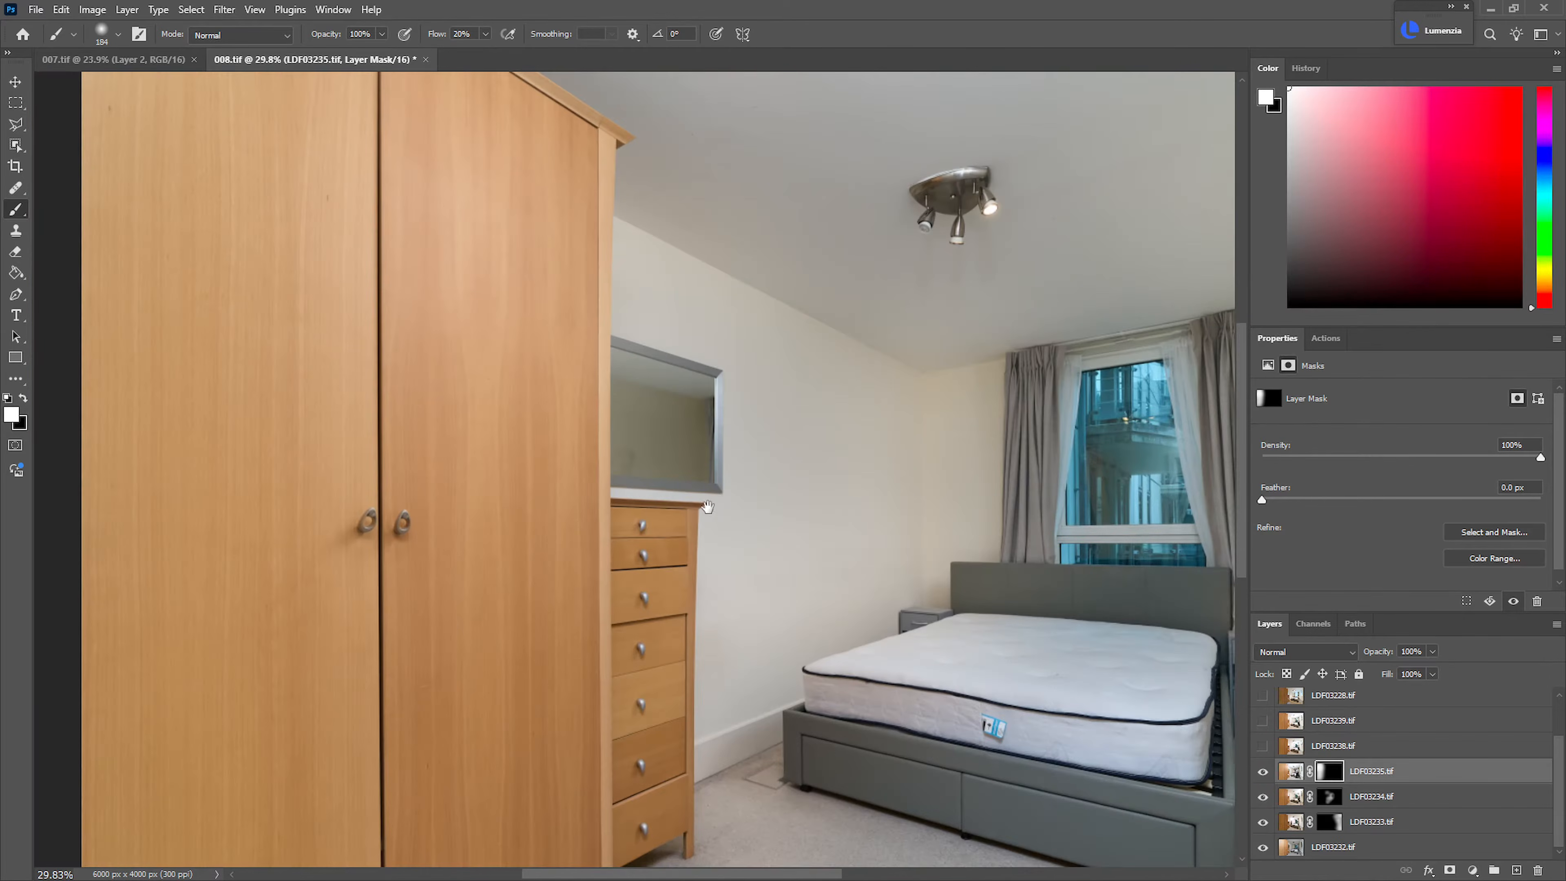
pyautogui.scroll(1, 699, 470)
pyautogui.scroll(-3, 760, 493)
pyautogui.moveTo(745, 507); pyautogui.dragTo(598, 510)
pyautogui.scroll(2, 585, 490)
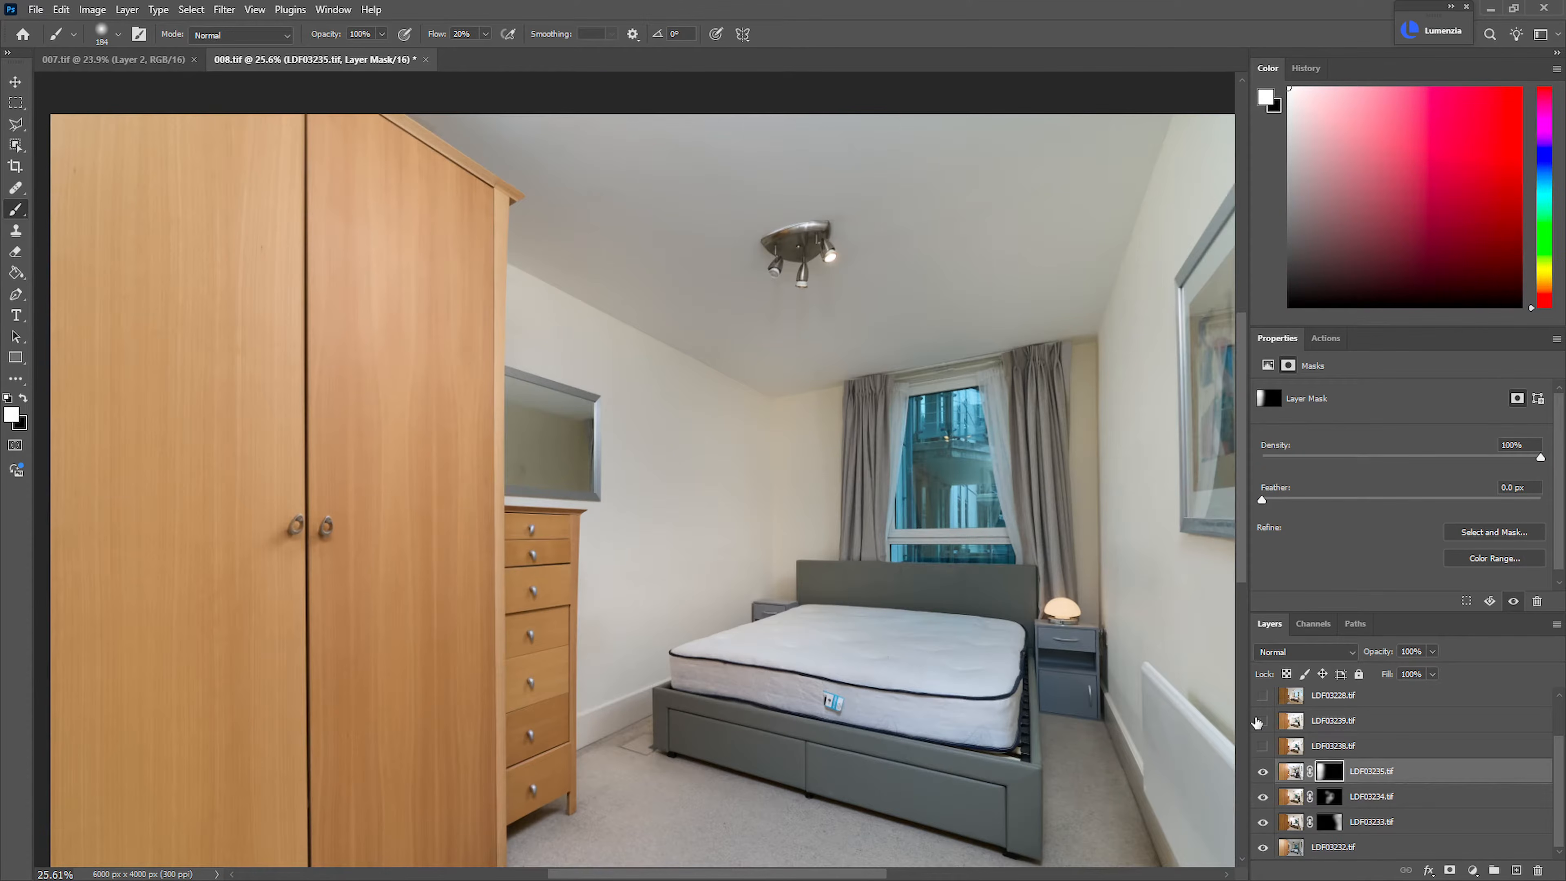
# Preview the LDF03238.tif and LDF03239.tif exposures and delete both layers
pyautogui.click(1264, 746)
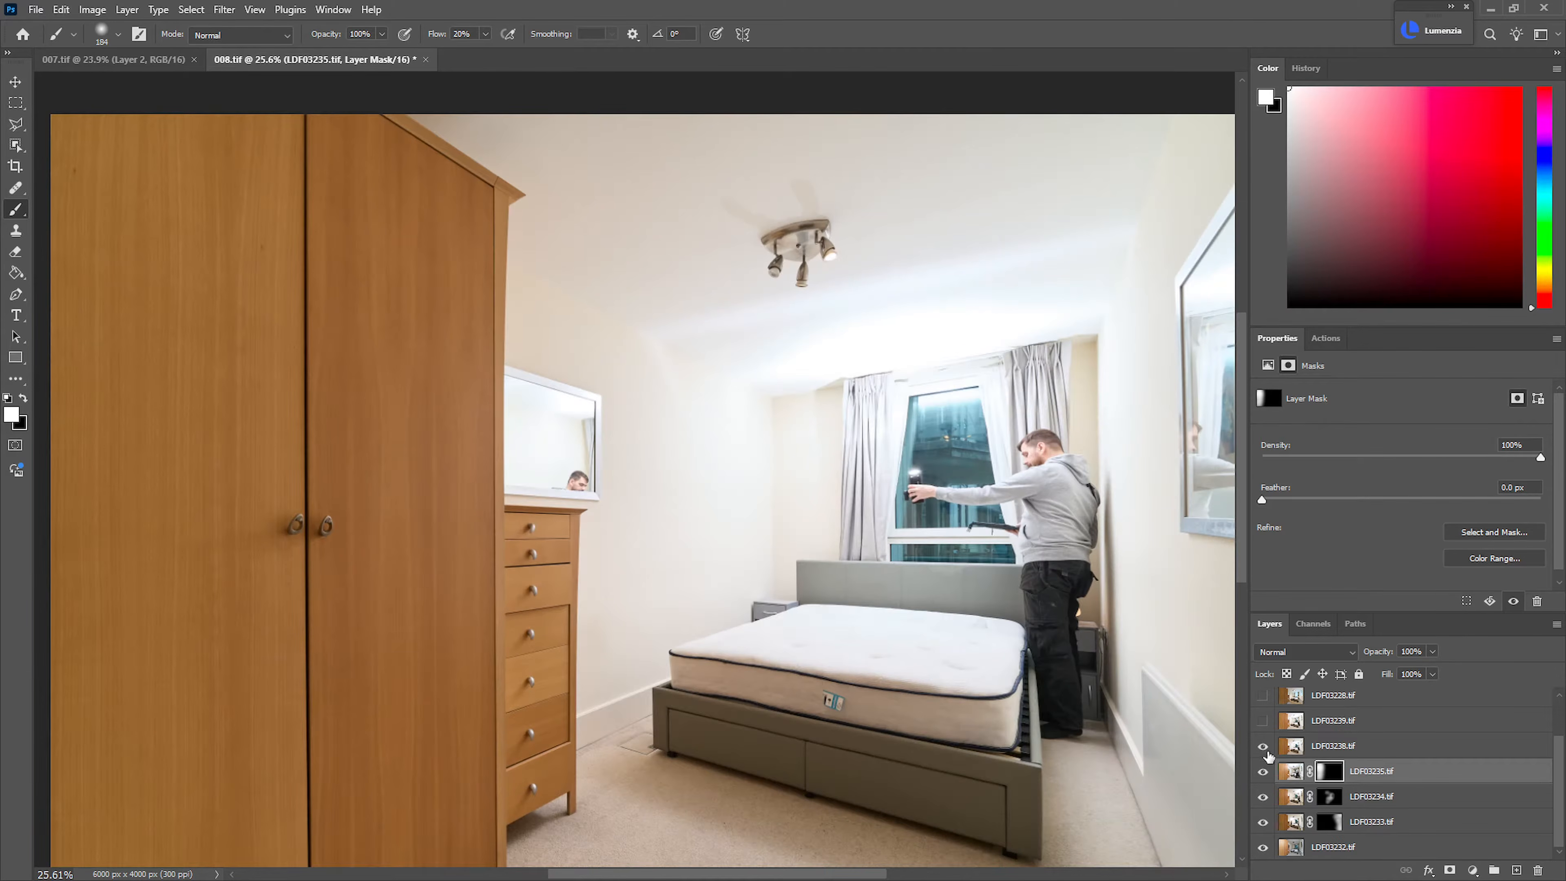
pyautogui.scroll(-1, 1024, 714)
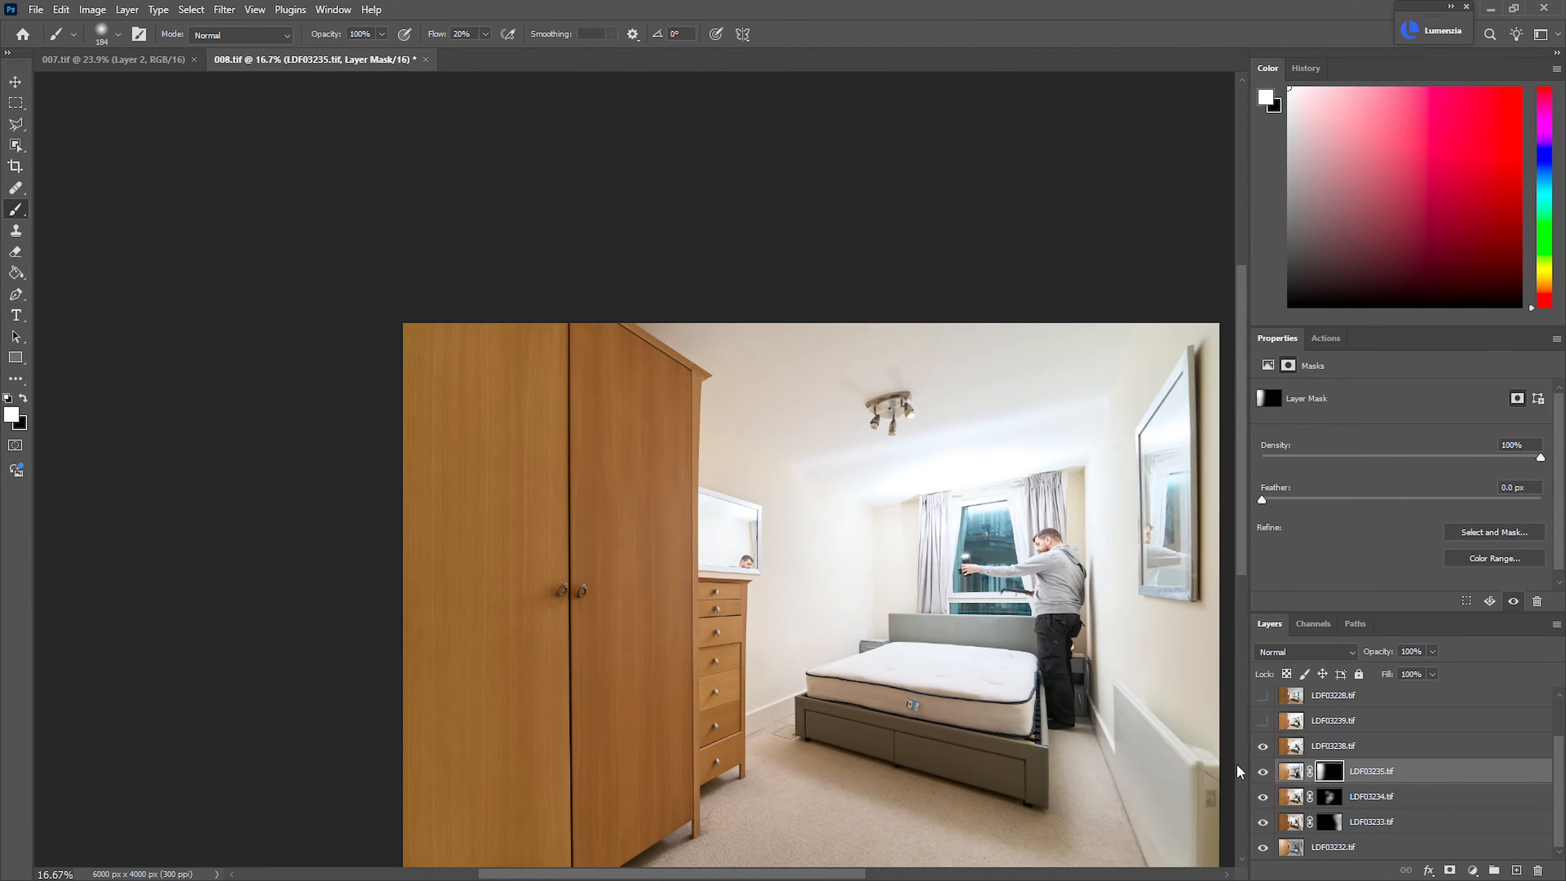
pyautogui.click(1263, 746)
pyautogui.click(1263, 746)
pyautogui.moveTo(1404, 746); pyautogui.dragTo(1537, 869)
pyautogui.click(1263, 746)
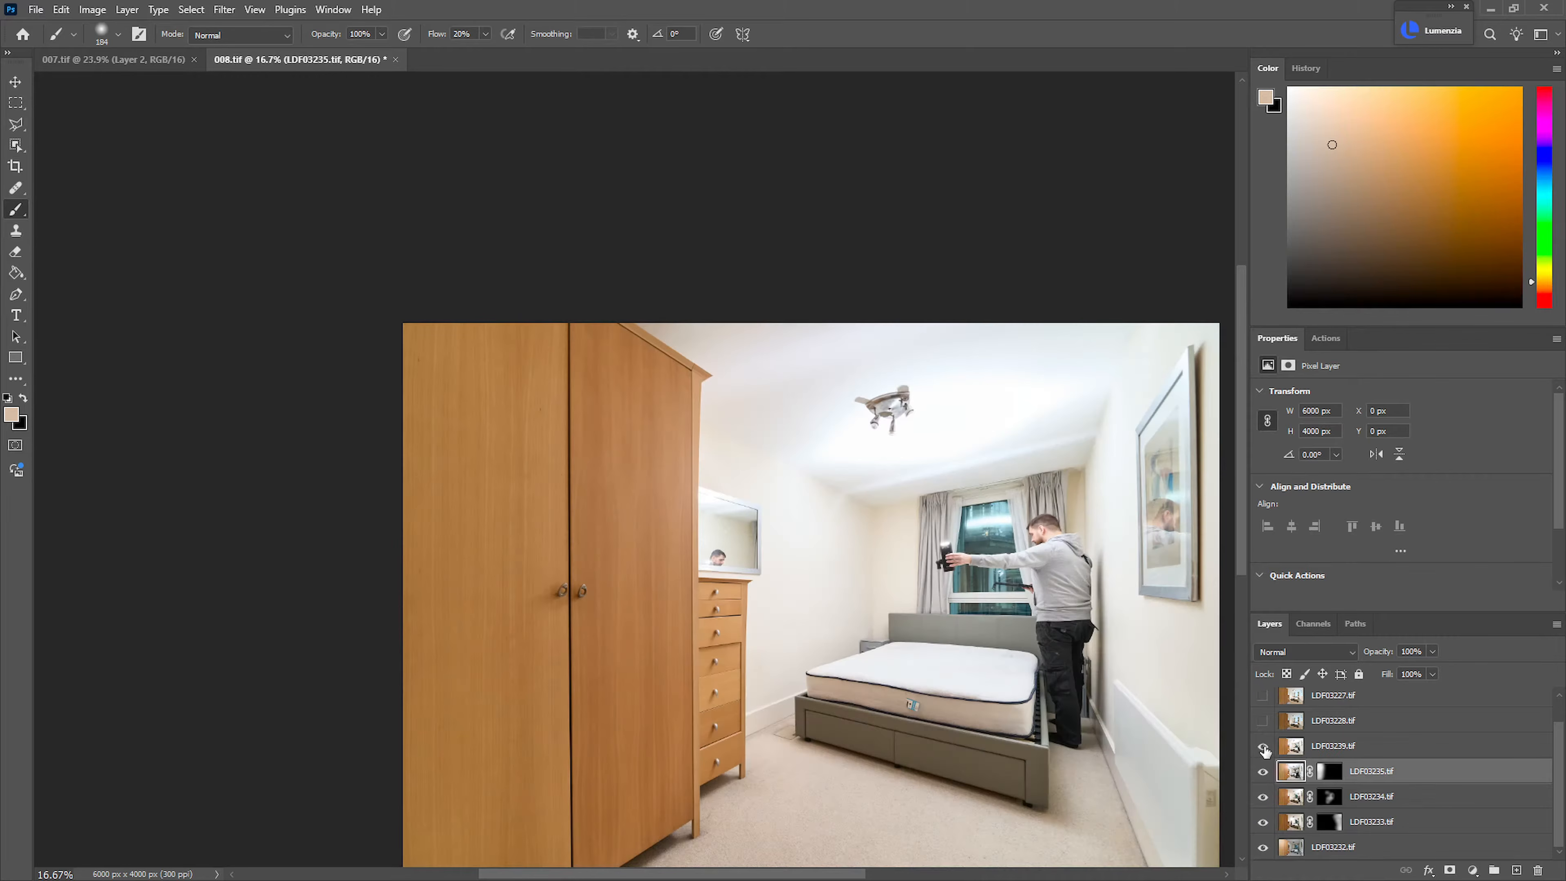
pyautogui.moveTo(1405, 751); pyautogui.dragTo(1537, 869)
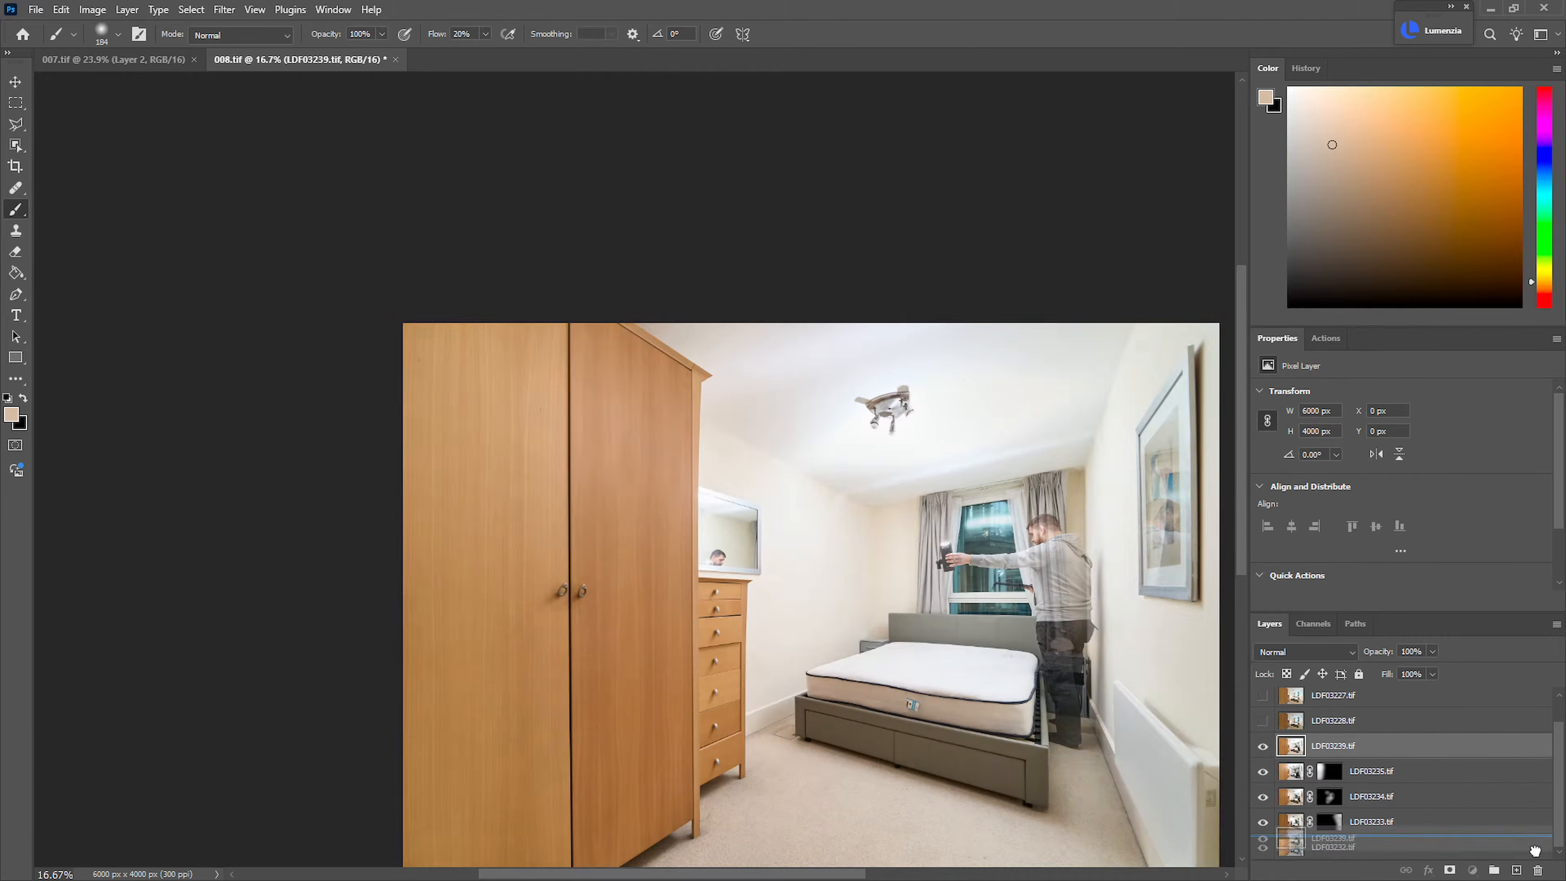
# Preview LDF03228.tif, and check the LDF03235.tif, LDF03234.tif and LDF03233.tif layers by temporarily disabling their masks
pyautogui.click(1263, 746)
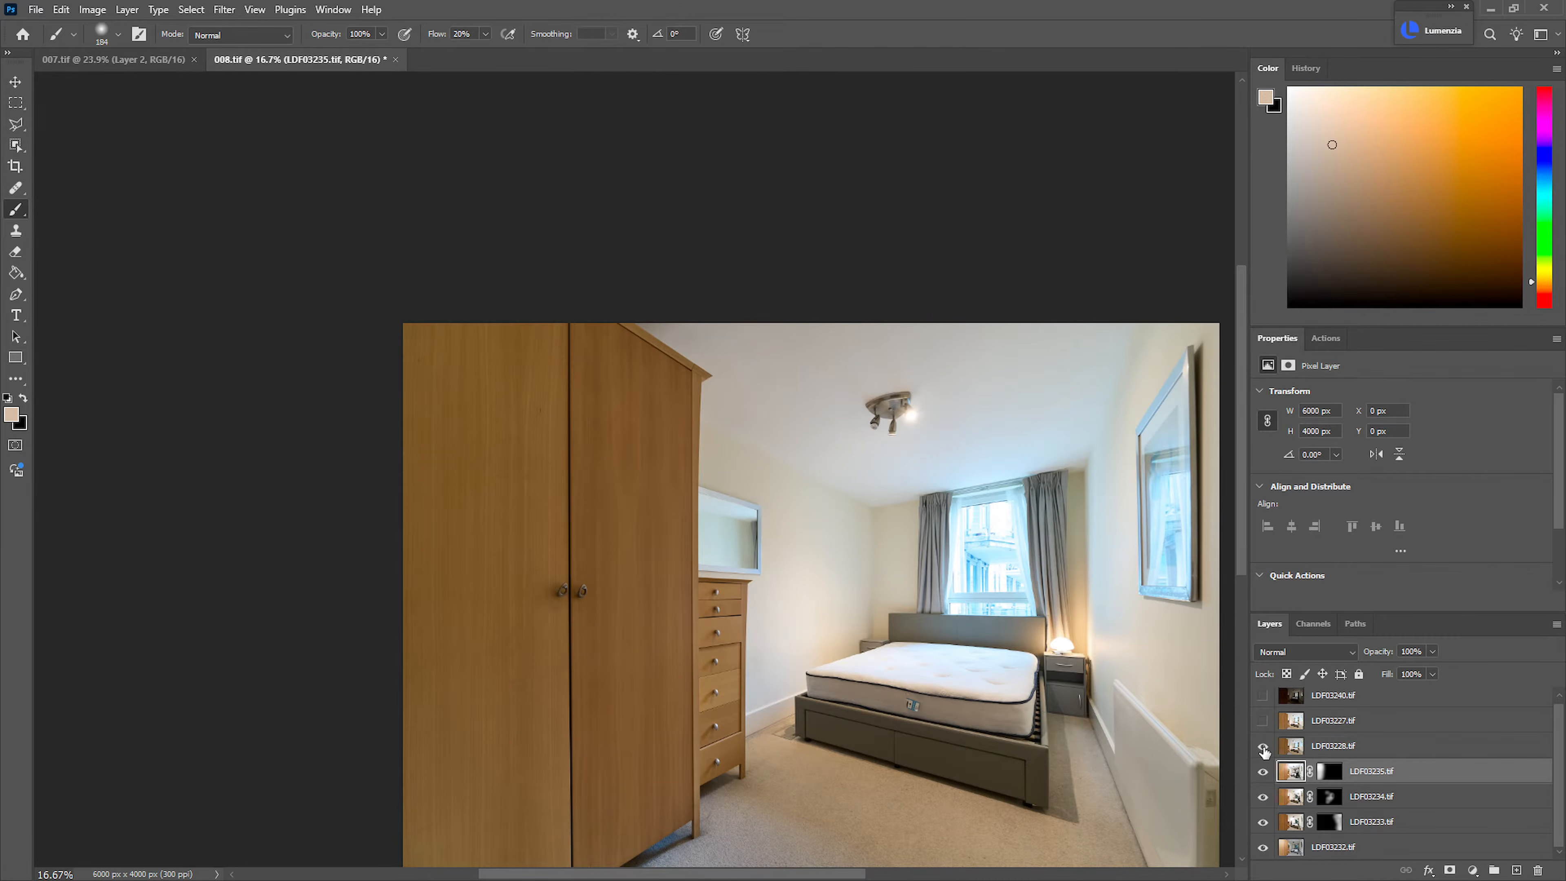
pyautogui.click(1264, 747)
pyautogui.keyDown('shift'); pyautogui.click(1330, 796); pyautogui.keyUp('shift')
pyautogui.keyDown('shift'); pyautogui.click(1330, 795); pyautogui.keyUp('shift')
pyautogui.keyDown('shift'); pyautogui.click(1331, 776); pyautogui.keyUp('shift')
pyautogui.keyDown('shift'); pyautogui.click(1332, 779); pyautogui.keyUp('shift')
pyautogui.keyDown('shift'); pyautogui.click(1331, 778); pyautogui.keyUp('shift')
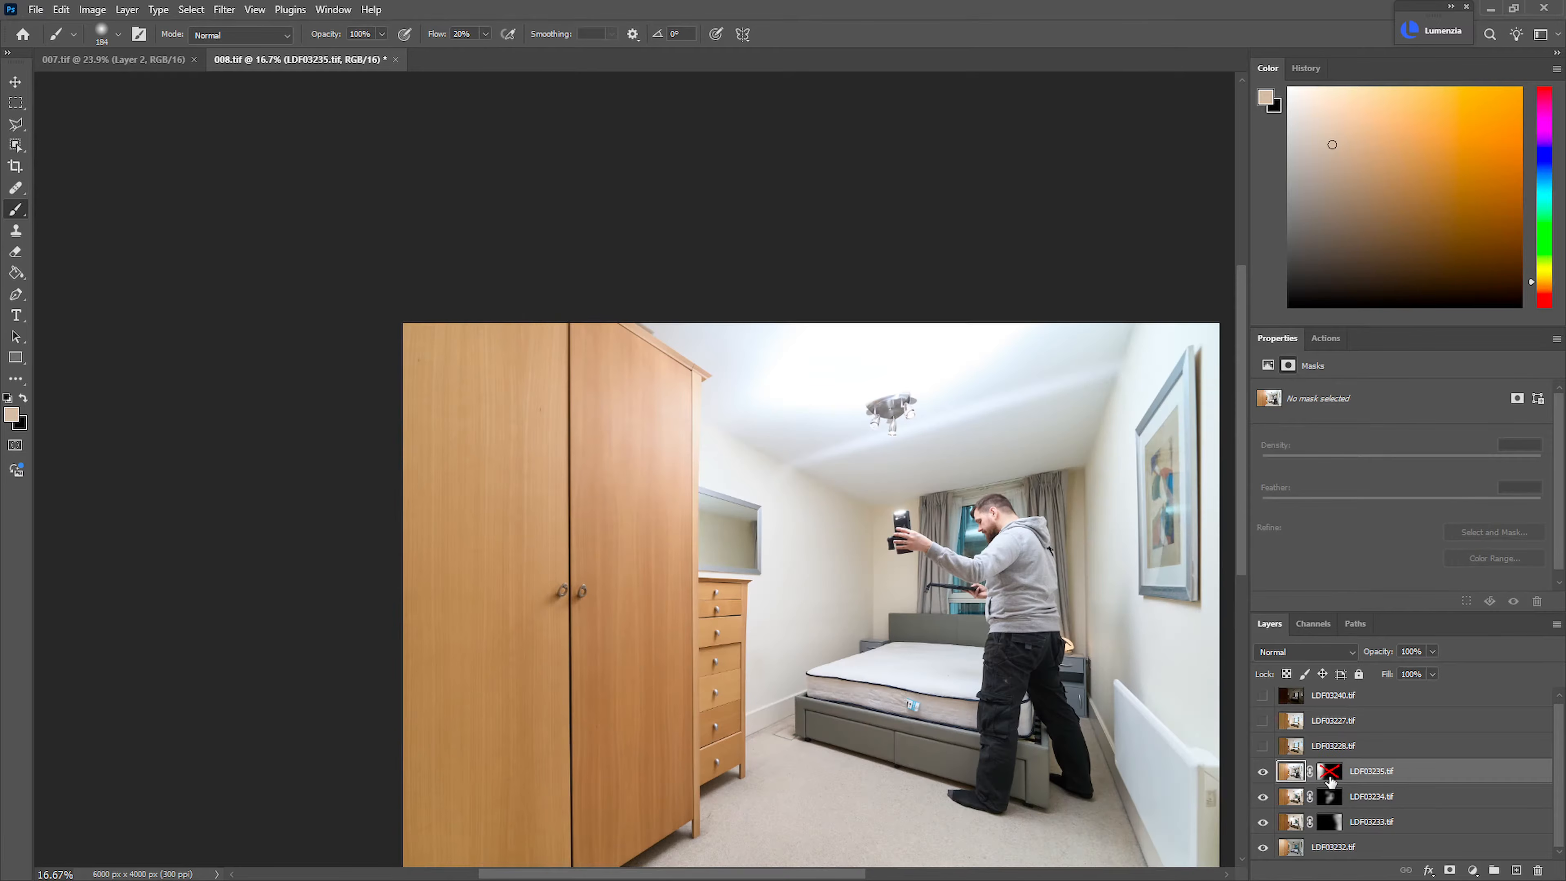
pyautogui.keyDown('shift'); pyautogui.click(1330, 778); pyautogui.keyUp('shift')
pyautogui.keyDown('shift'); pyautogui.click(1330, 820); pyautogui.keyUp('shift')
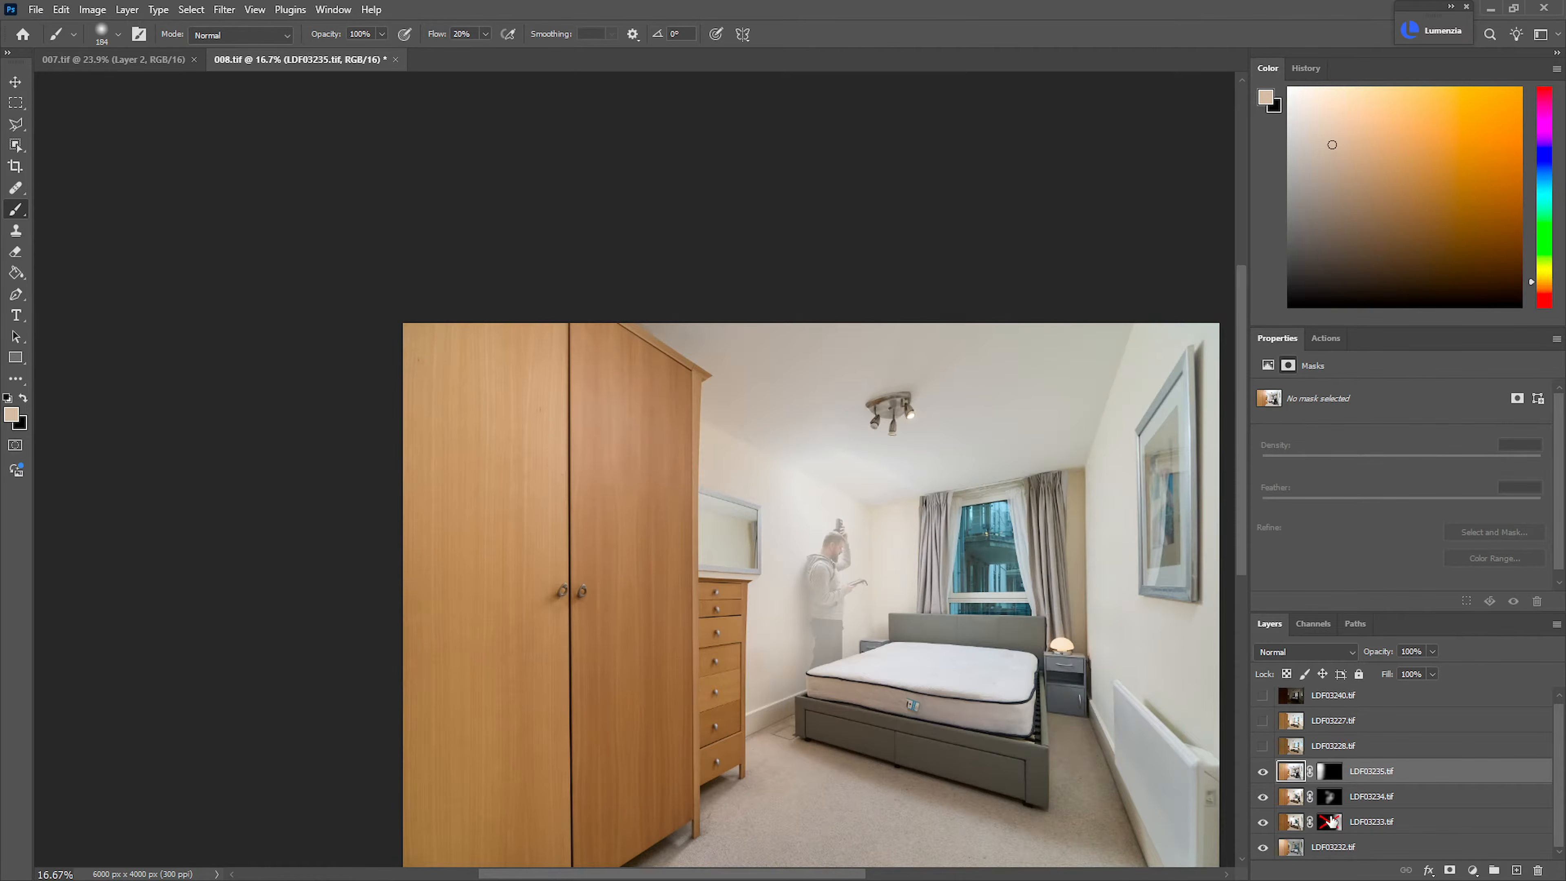
pyautogui.keyDown('shift'); pyautogui.click(1332, 822); pyautogui.keyUp('shift')
# Hide LDF03235.tif and paint black over the smudge in the mirror's lower corner on the LDF03234.tif mask
pyautogui.moveTo(1264, 775); pyautogui.dragTo(1273, 800)
pyautogui.click(1270, 798)
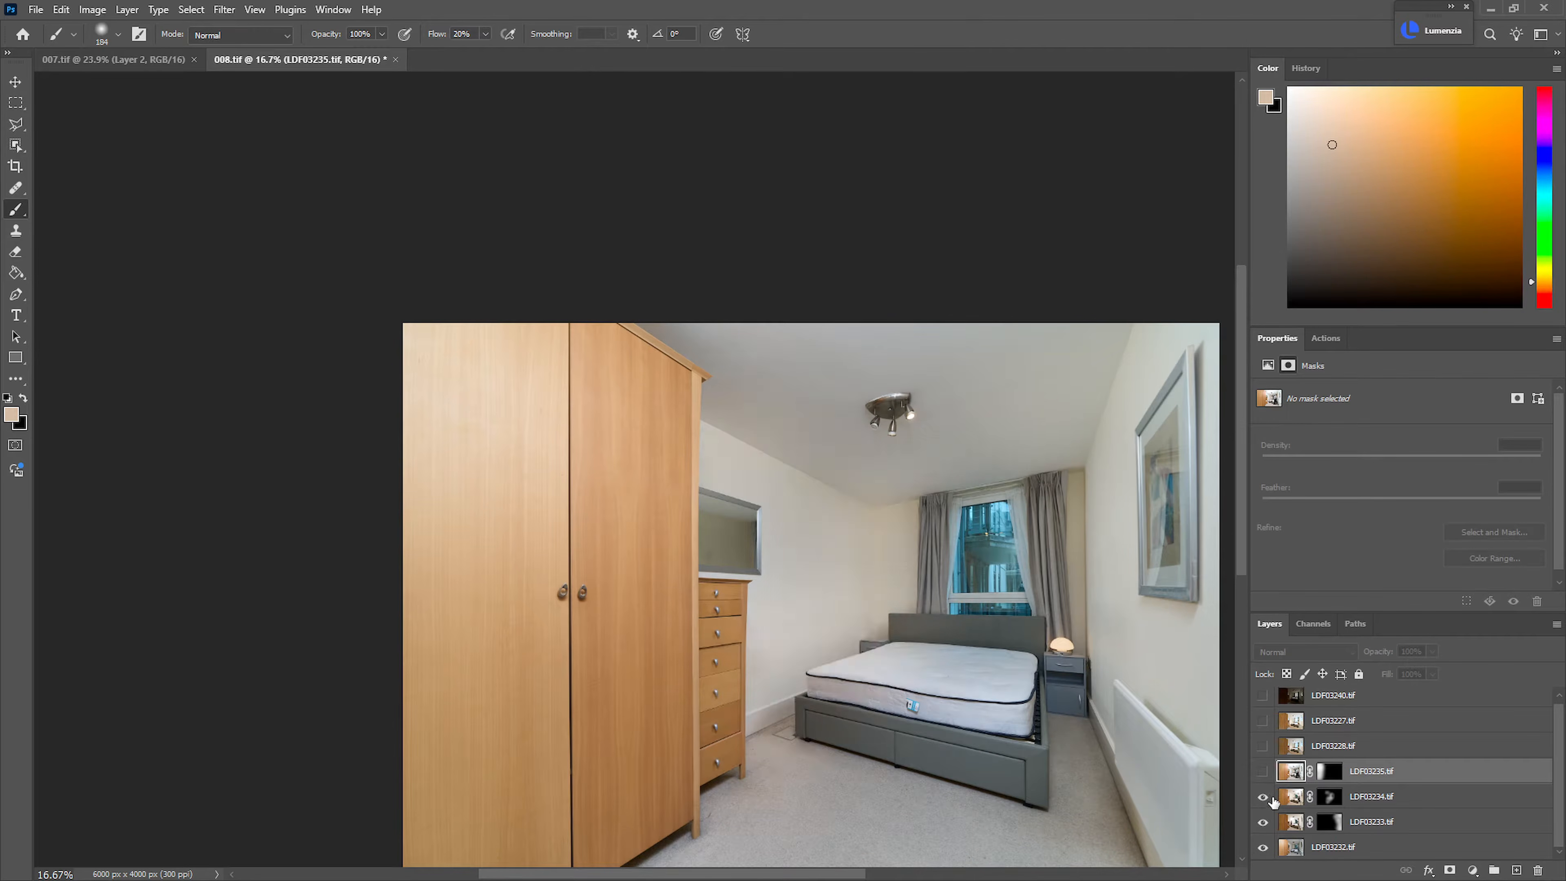
pyautogui.click(1329, 800)
pyautogui.scroll(8, 731, 531)
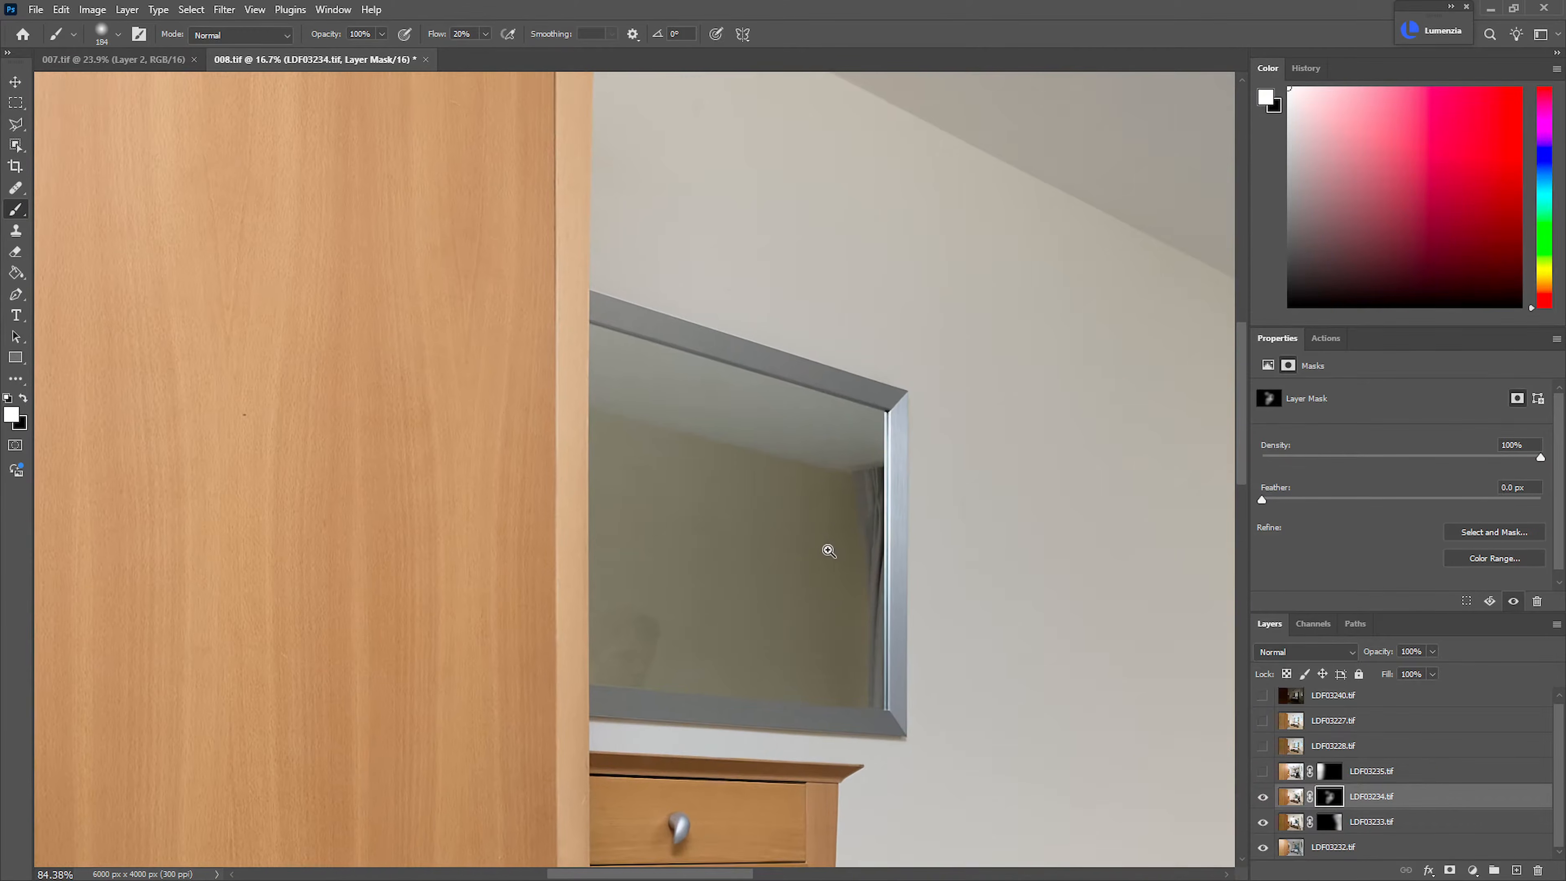
pyautogui.press('x')
pyautogui.moveTo(644, 610)
pyautogui.mouseDown()
pyautogui.moveTo(598, 609)
pyautogui.moveTo(698, 680)
pyautogui.mouseUp()
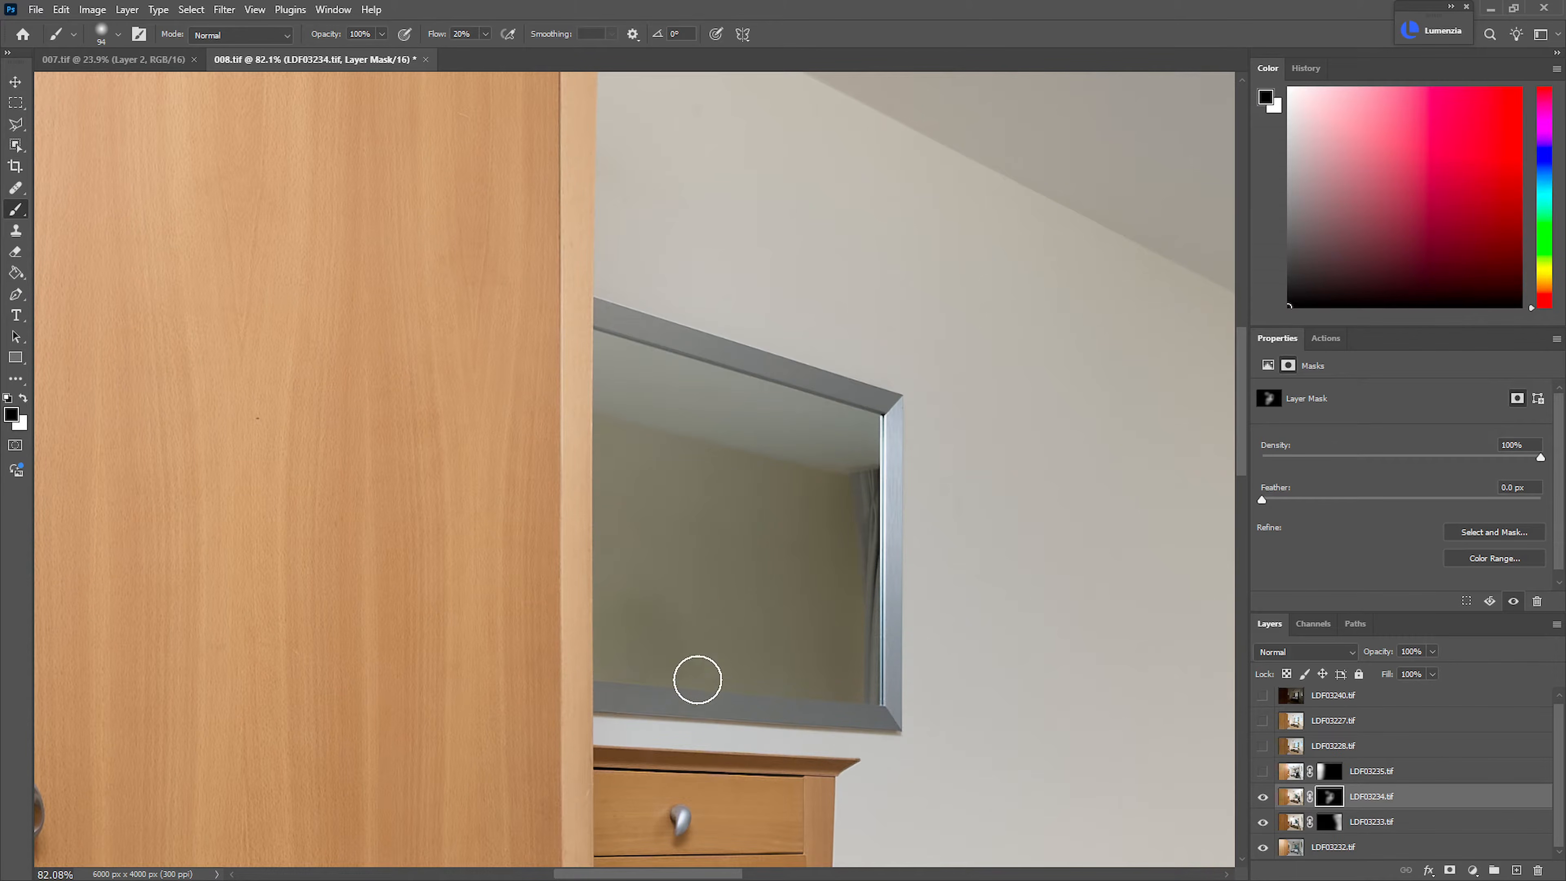
# Target the LDF03233.tif mask and select the mirror glass inside its frame with the Polygonal Lasso
pyautogui.click(1329, 822)
pyautogui.press('l')
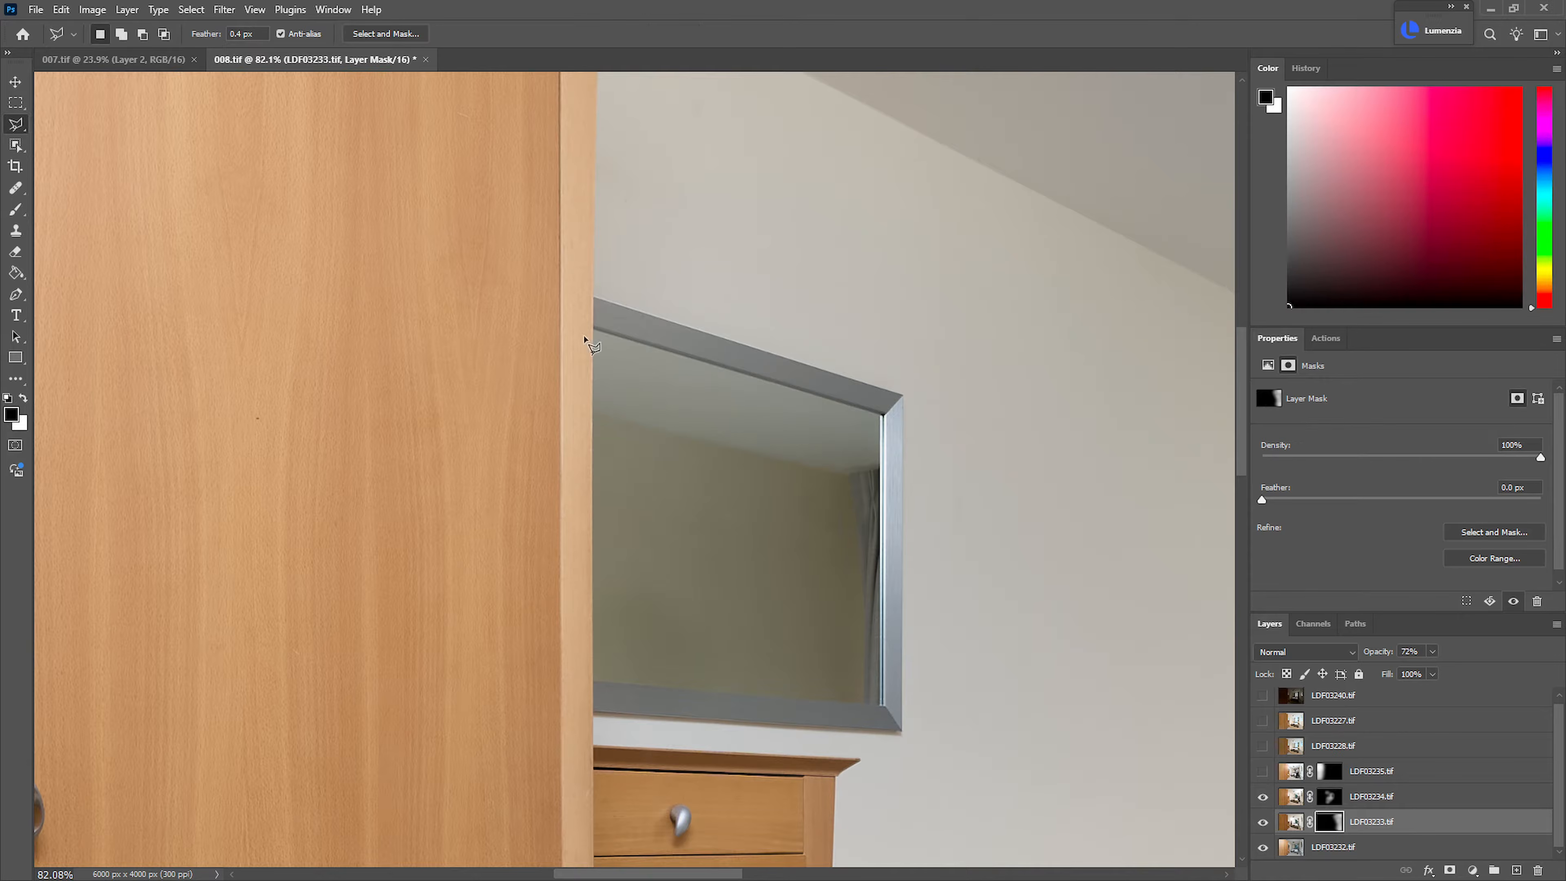
pyautogui.click(593, 329)
pyautogui.click(883, 412)
pyautogui.click(882, 702)
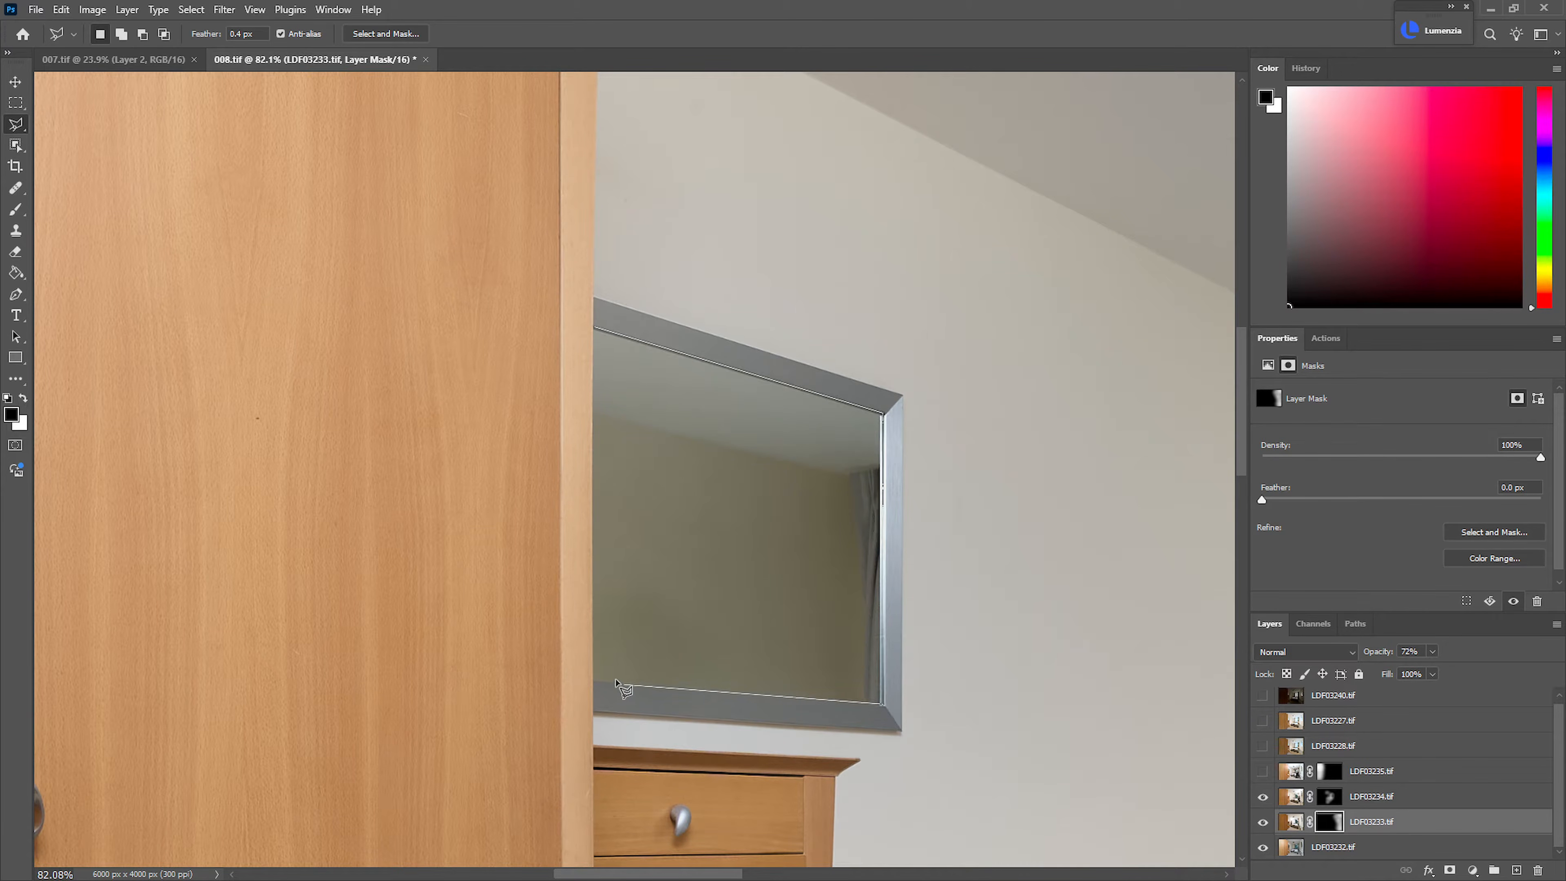
pyautogui.click(592, 682)
pyautogui.click(593, 329)
# Brighten the selected mirror glass by painting white on the LDF03233.tif mask, and clear the selection
pyautogui.press('b')
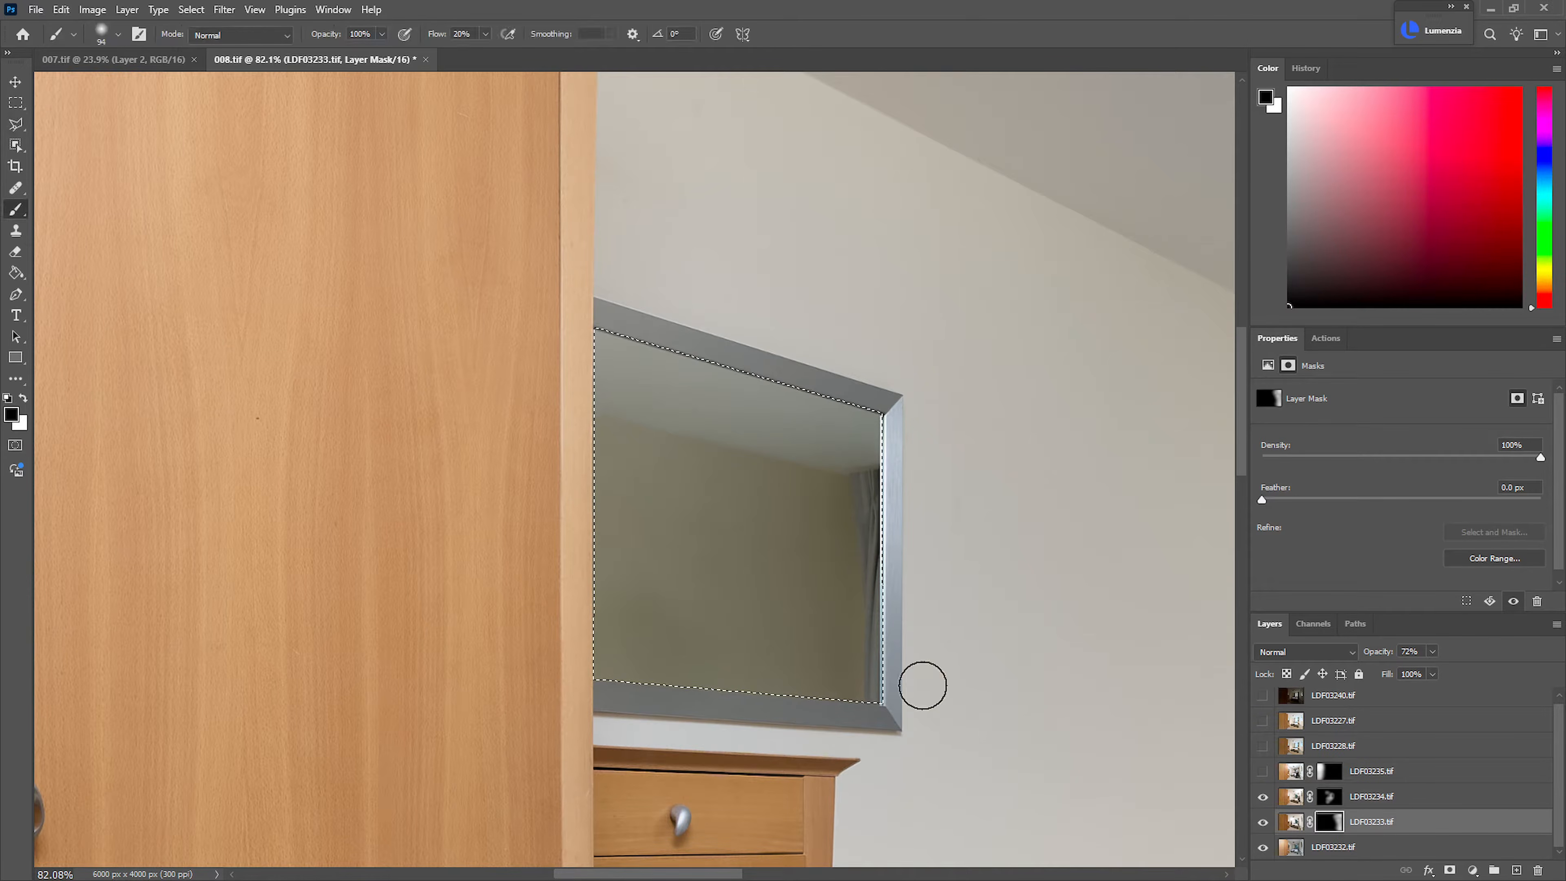
pyautogui.press('x')
pyautogui.moveTo(614, 423)
pyautogui.mouseDown()
pyautogui.moveTo(645, 547)
pyautogui.moveTo(758, 655)
pyautogui.moveTo(782, 371)
pyautogui.moveTo(885, 383)
pyautogui.moveTo(592, 312)
pyautogui.moveTo(597, 296)
pyautogui.moveTo(737, 383)
pyautogui.moveTo(837, 591)
pyautogui.moveTo(845, 689)
pyautogui.moveTo(784, 638)
pyautogui.moveTo(961, 558)
pyautogui.mouseUp()
pyautogui.press('x')
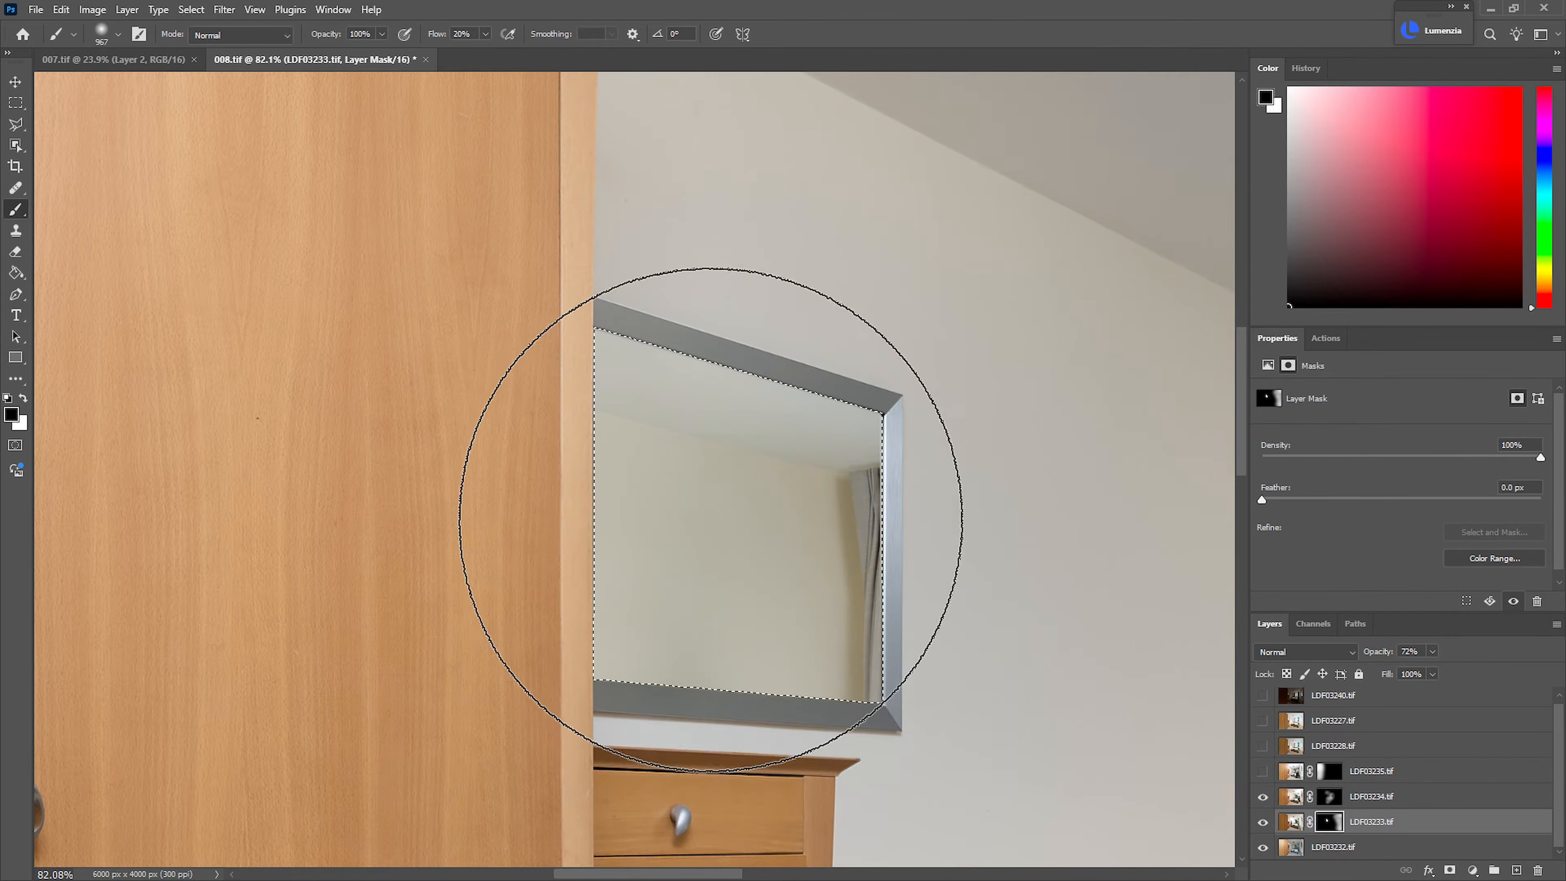
pyautogui.click(719, 497)
pyautogui.hotkey('ctrl', 'd')
pyautogui.moveTo(973, 635); pyautogui.dragTo(856, 570)
pyautogui.moveTo(856, 570); pyautogui.dragTo(730, 494)
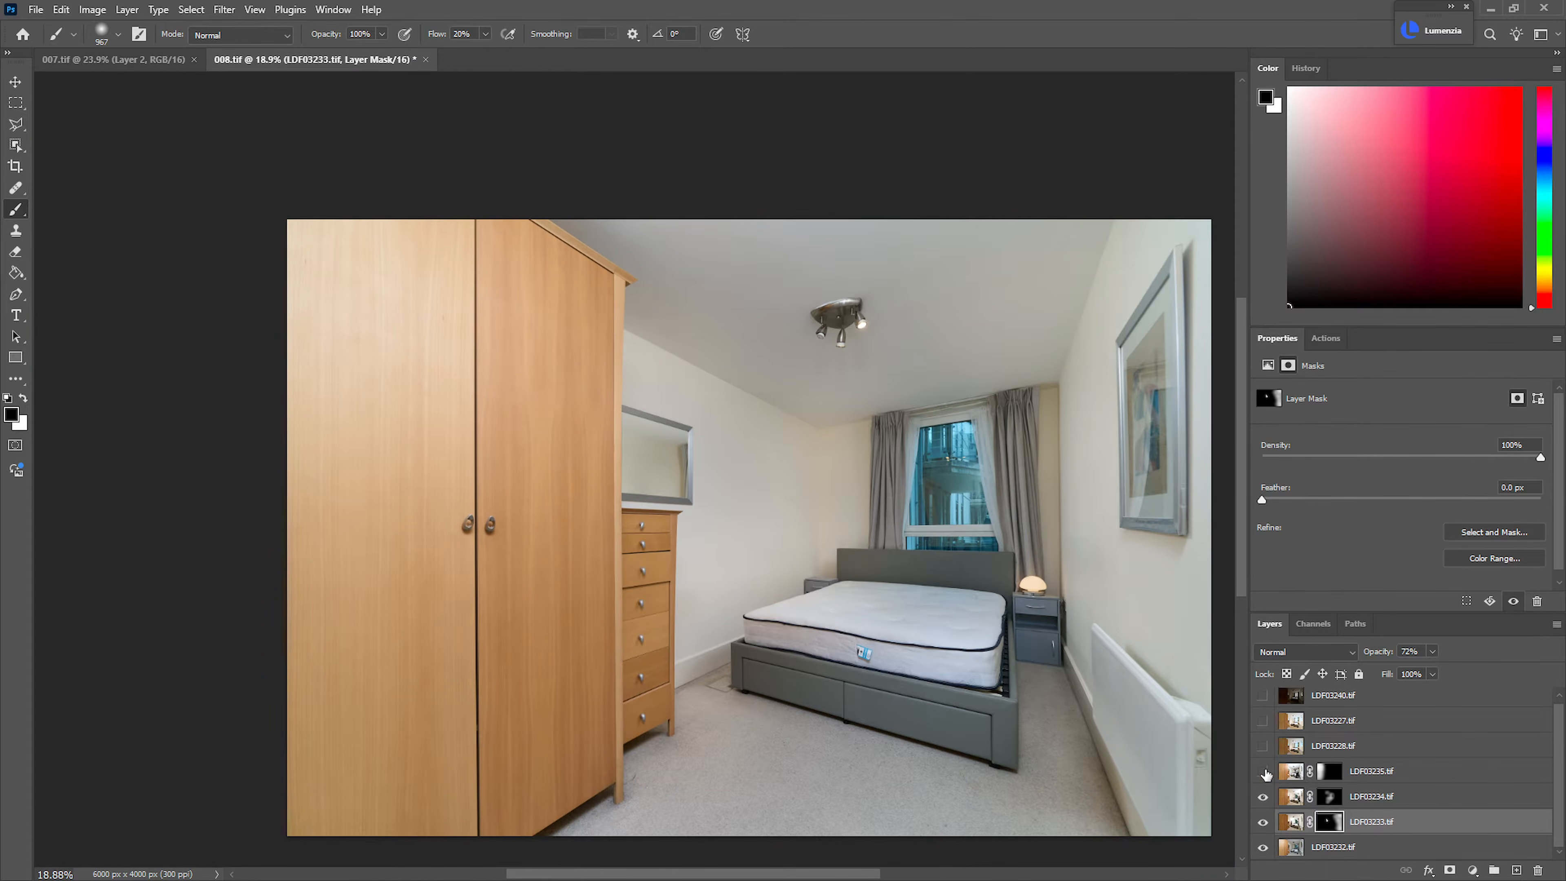
# Show LDF03235.tif again and group it with LDF03234.tif, LDF03233.tif and LDF03232.tif
pyautogui.click(1264, 772)
pyautogui.click(1366, 771)
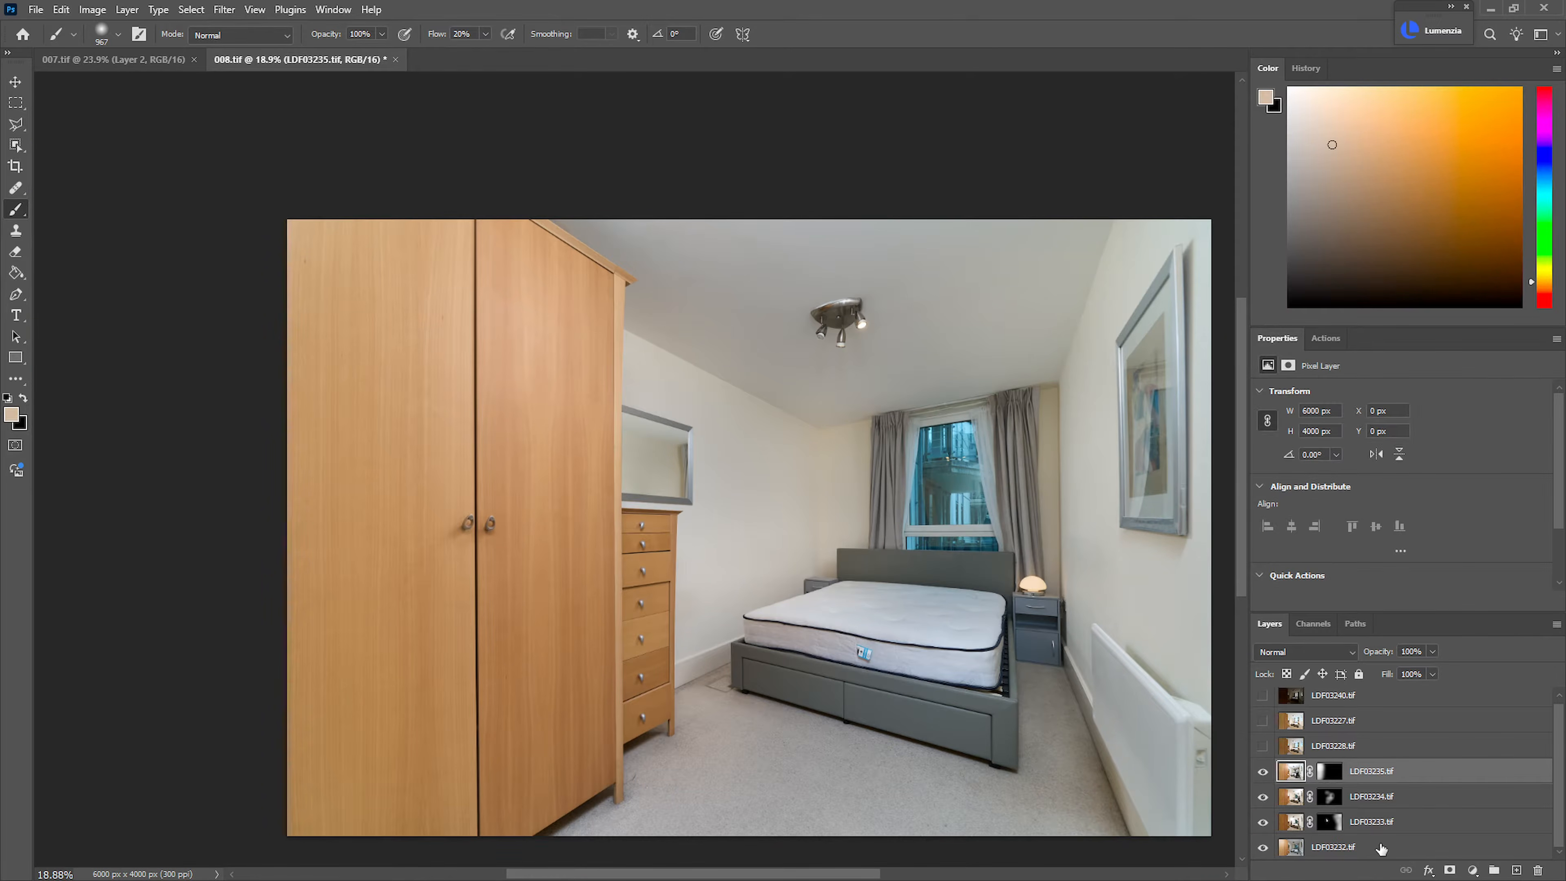
pyautogui.keyDown('shift'); pyautogui.click(1382, 850); pyautogui.keyUp('shift')
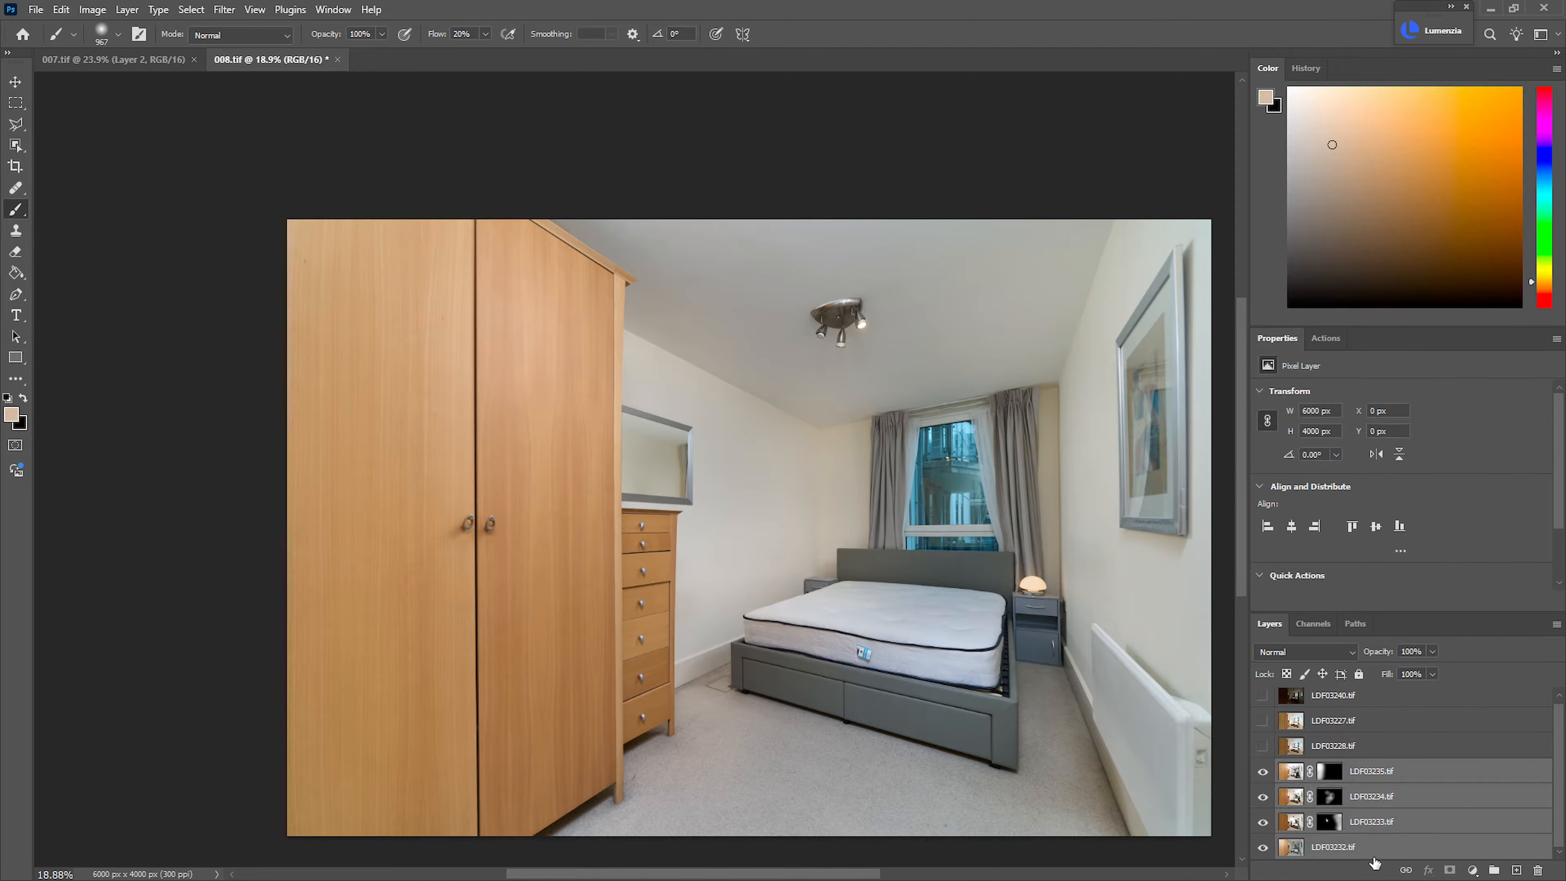
pyautogui.hotkey('ctrl', 'g')
pyautogui.hotkey('ctrl', '0')
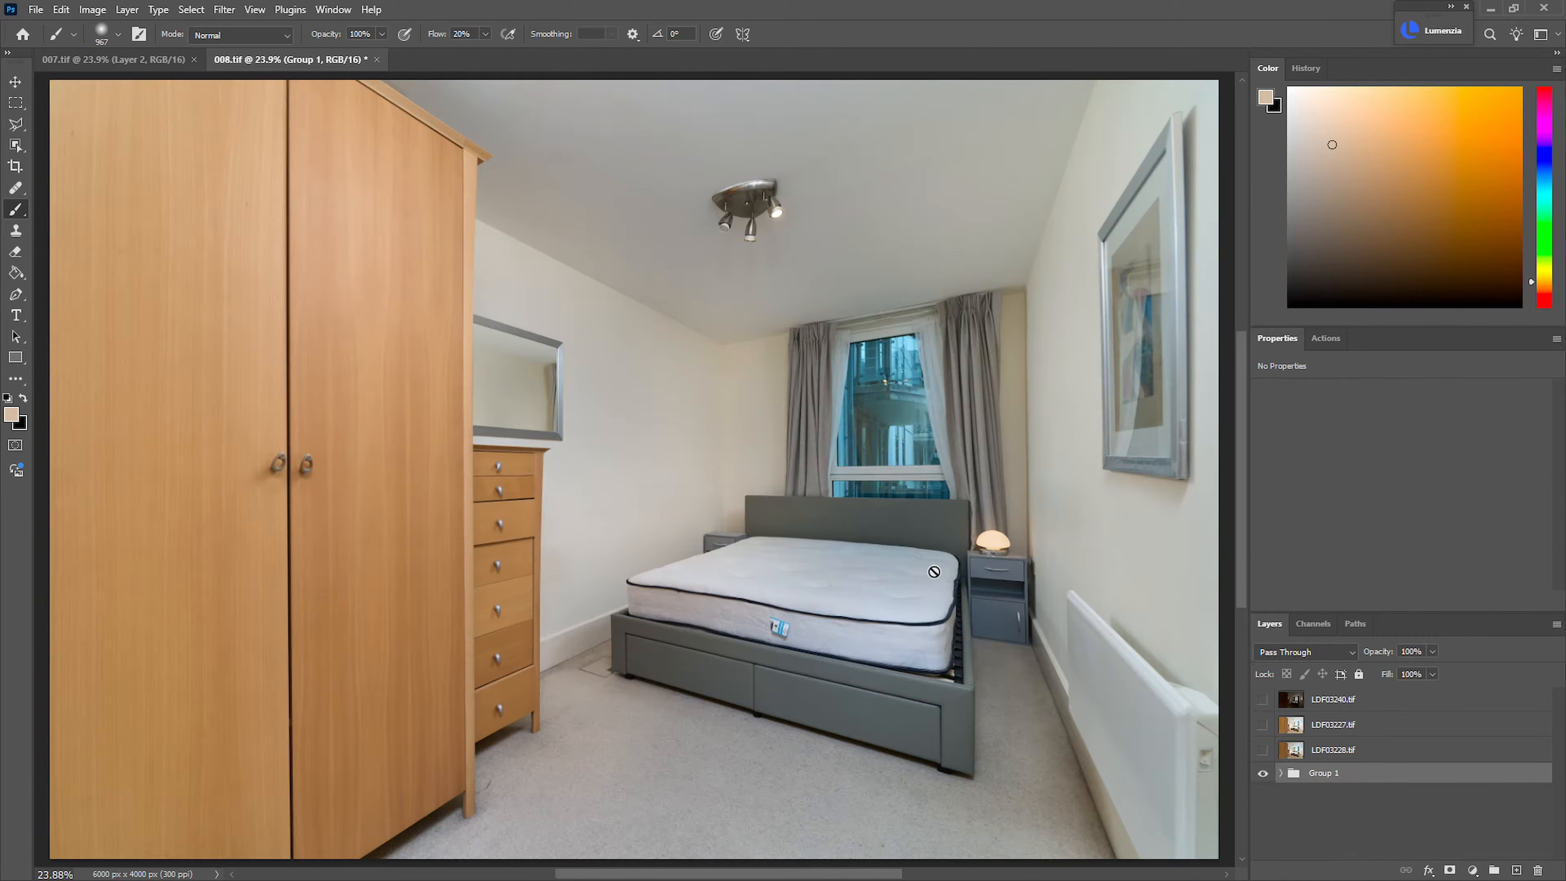
# Add a Hue/Saturation adjustment layer above the exposure group and sample the ceiling tones near the curtains for its Color Range mask
pyautogui.hotkey('ctrl', 'u')
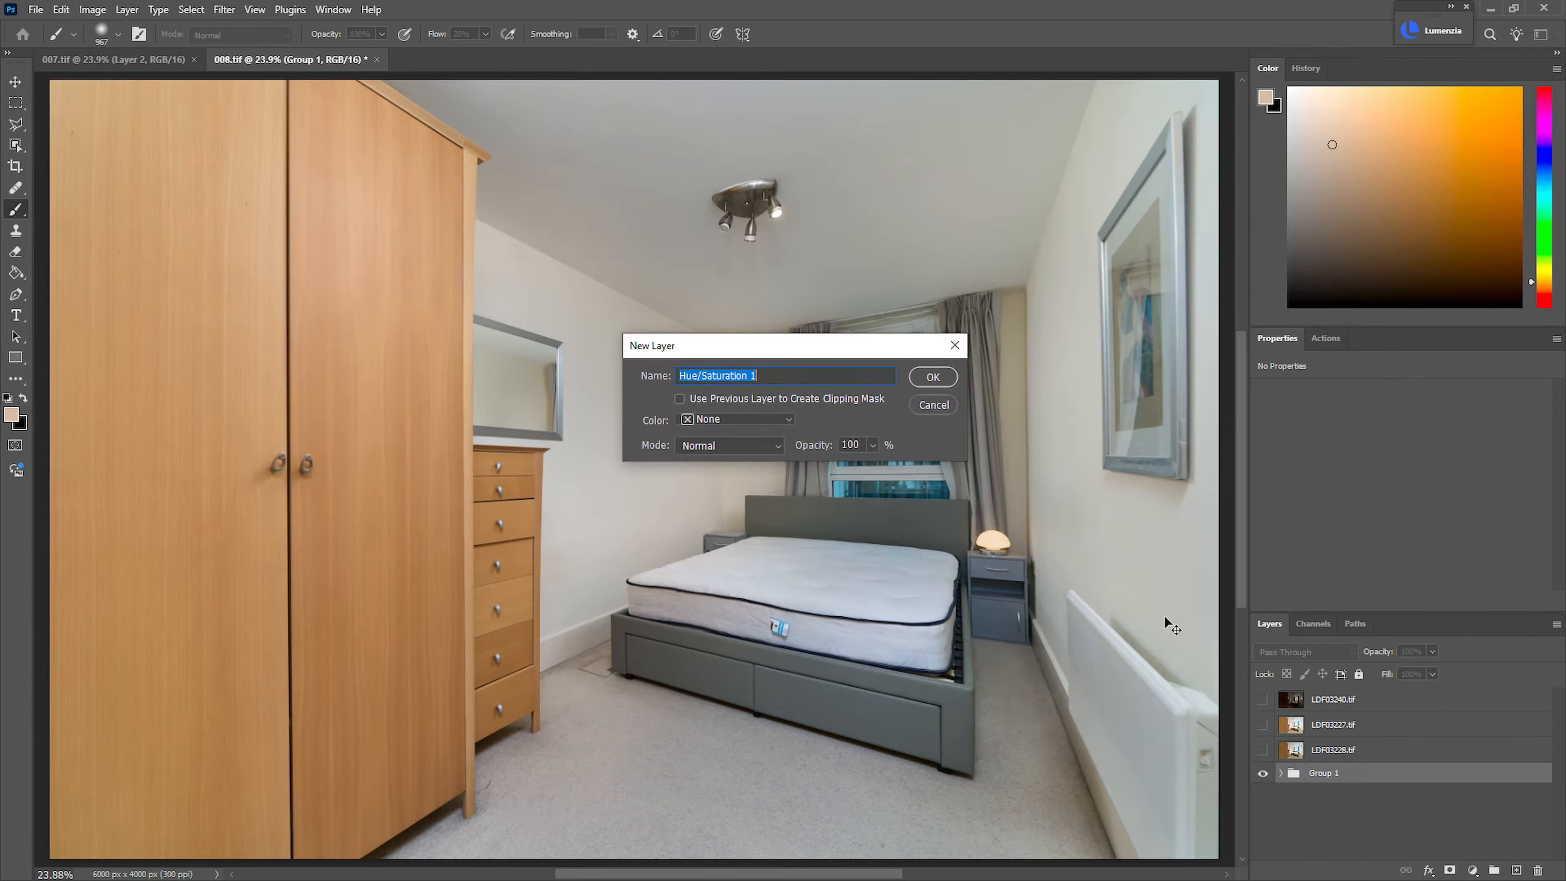
pyautogui.press('Return')
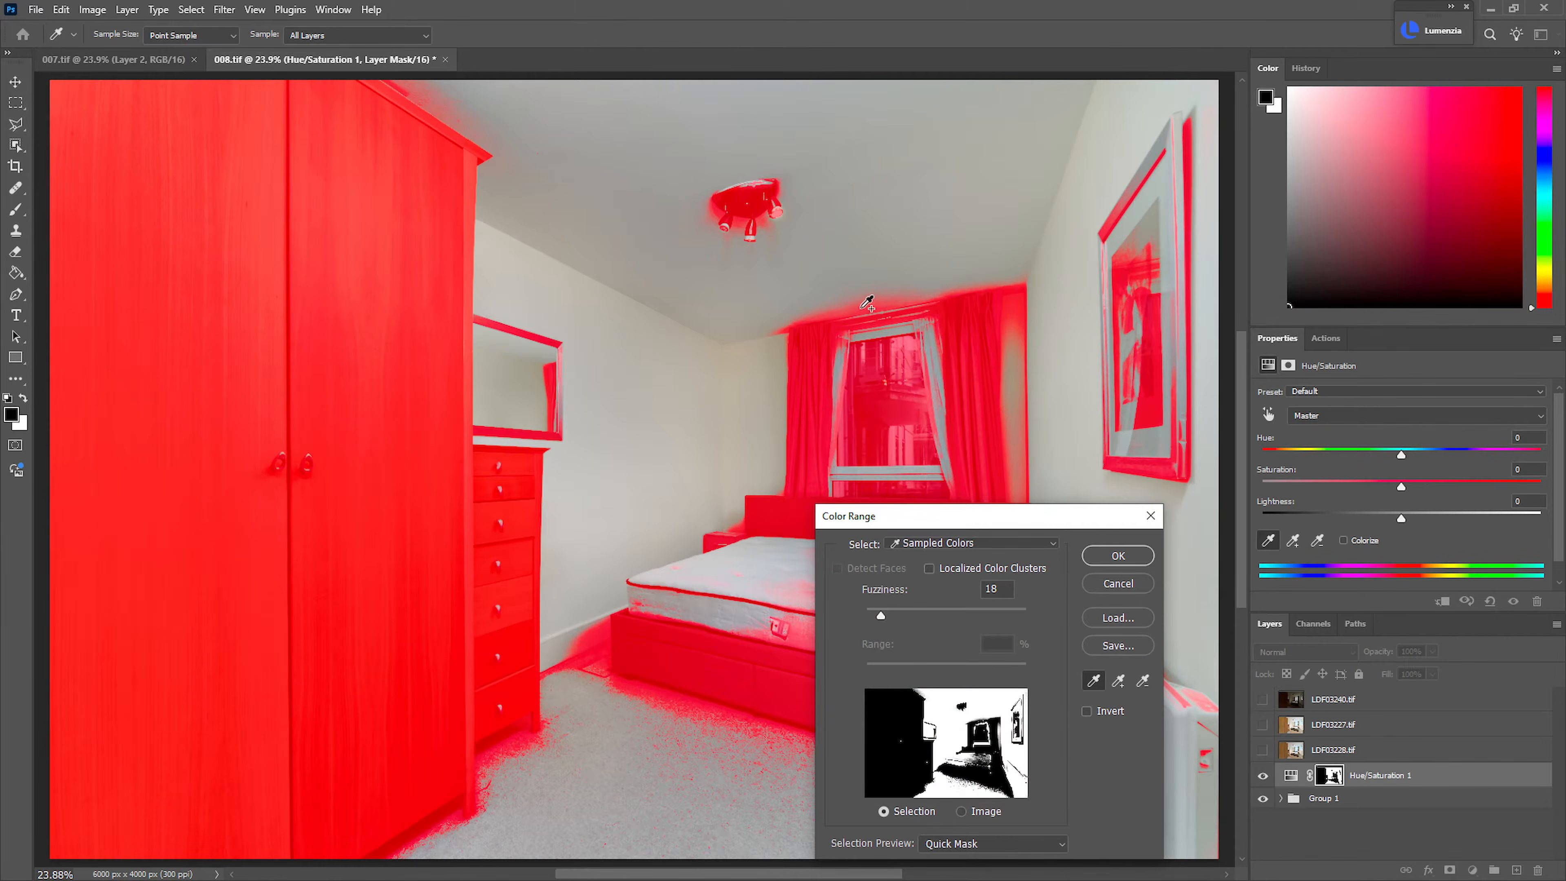
pyautogui.click(868, 302)
pyautogui.click(968, 288)
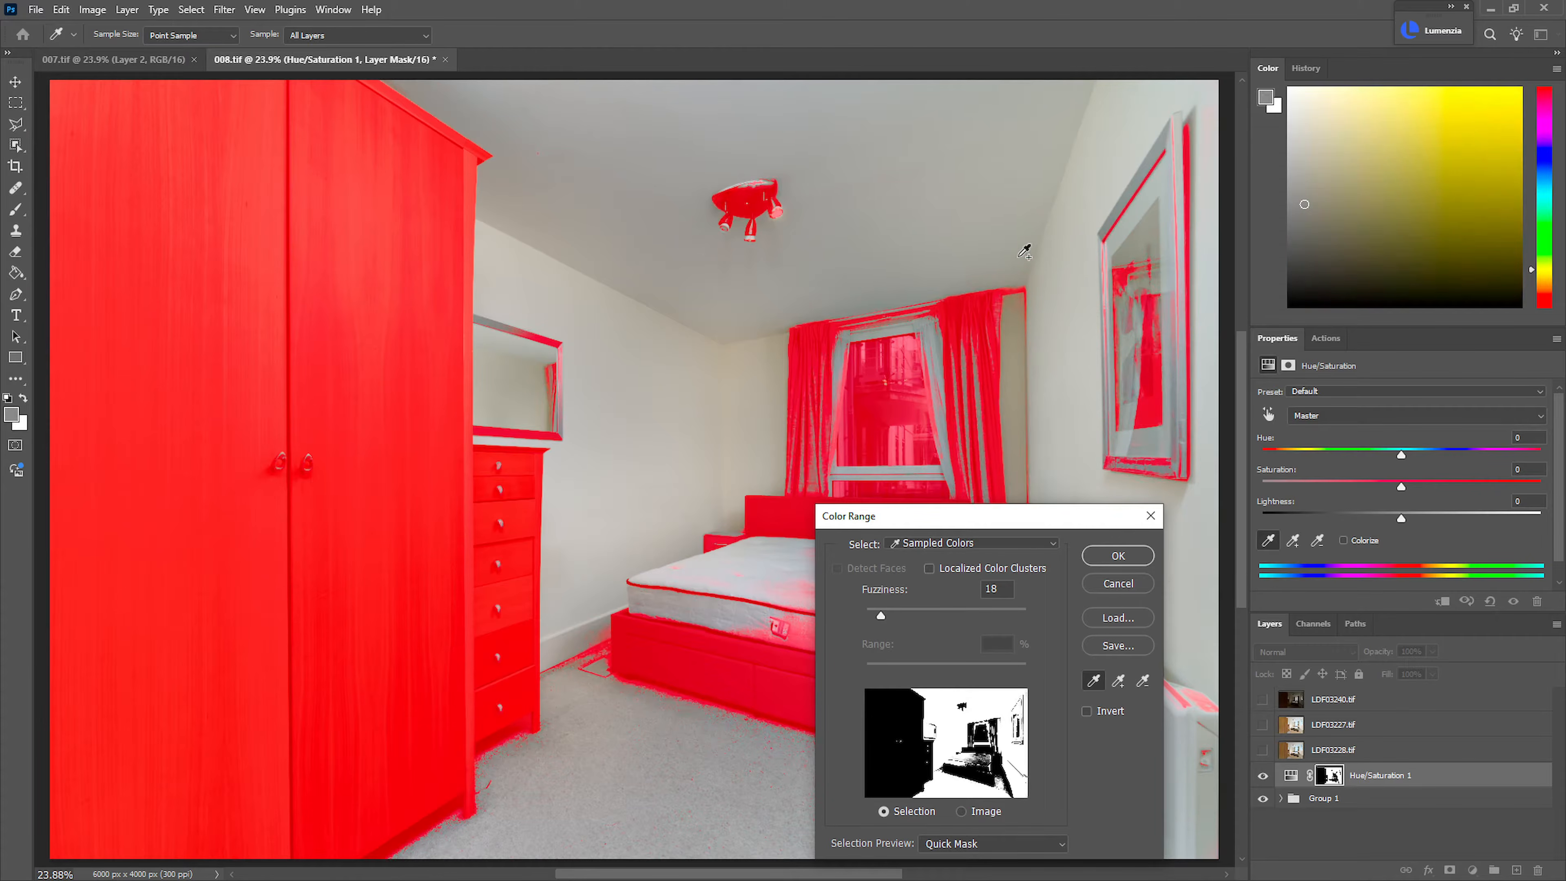
pyautogui.keyDown('shift'); pyautogui.click(1010, 287); pyautogui.keyUp('shift')
pyautogui.keyDown('shift'); pyautogui.click(1014, 288); pyautogui.keyUp('shift')
pyautogui.keyDown('shift'); pyautogui.click(1014, 290); pyautogui.keyUp('shift')
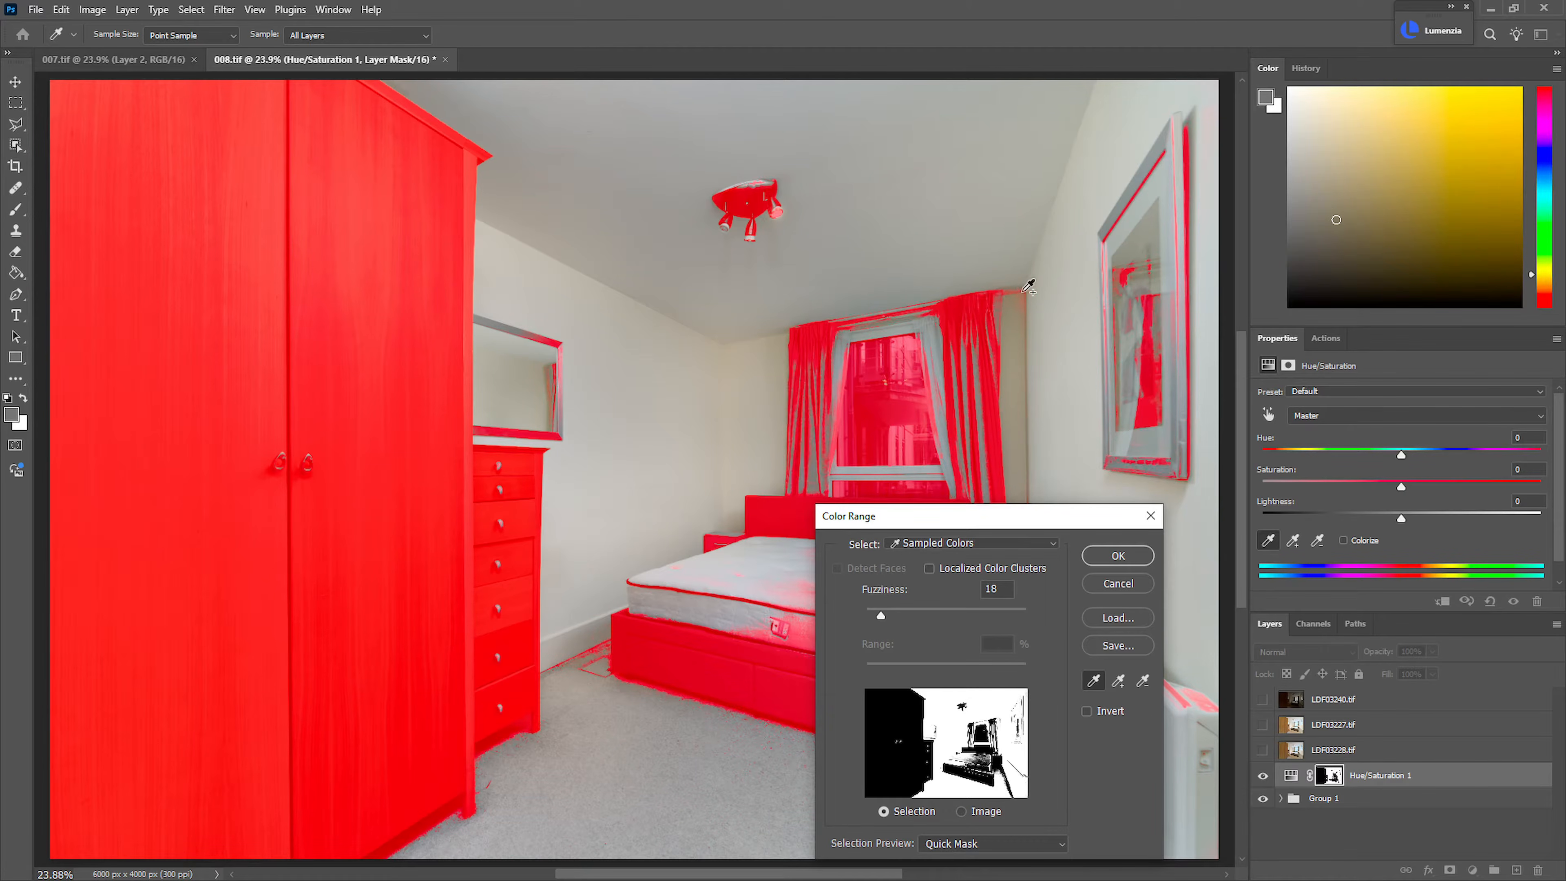
pyautogui.moveTo(1074, 295); pyautogui.dragTo(1152, 282)
pyautogui.moveTo(982, 285)
pyautogui.mouseDown()
pyautogui.moveTo(1084, 350)
pyautogui.moveTo(846, 314)
pyautogui.moveTo(622, 315)
pyautogui.moveTo(703, 308)
pyautogui.mouseUp()
pyautogui.keyDown('shift'); pyautogui.click(815, 325); pyautogui.keyUp('shift')
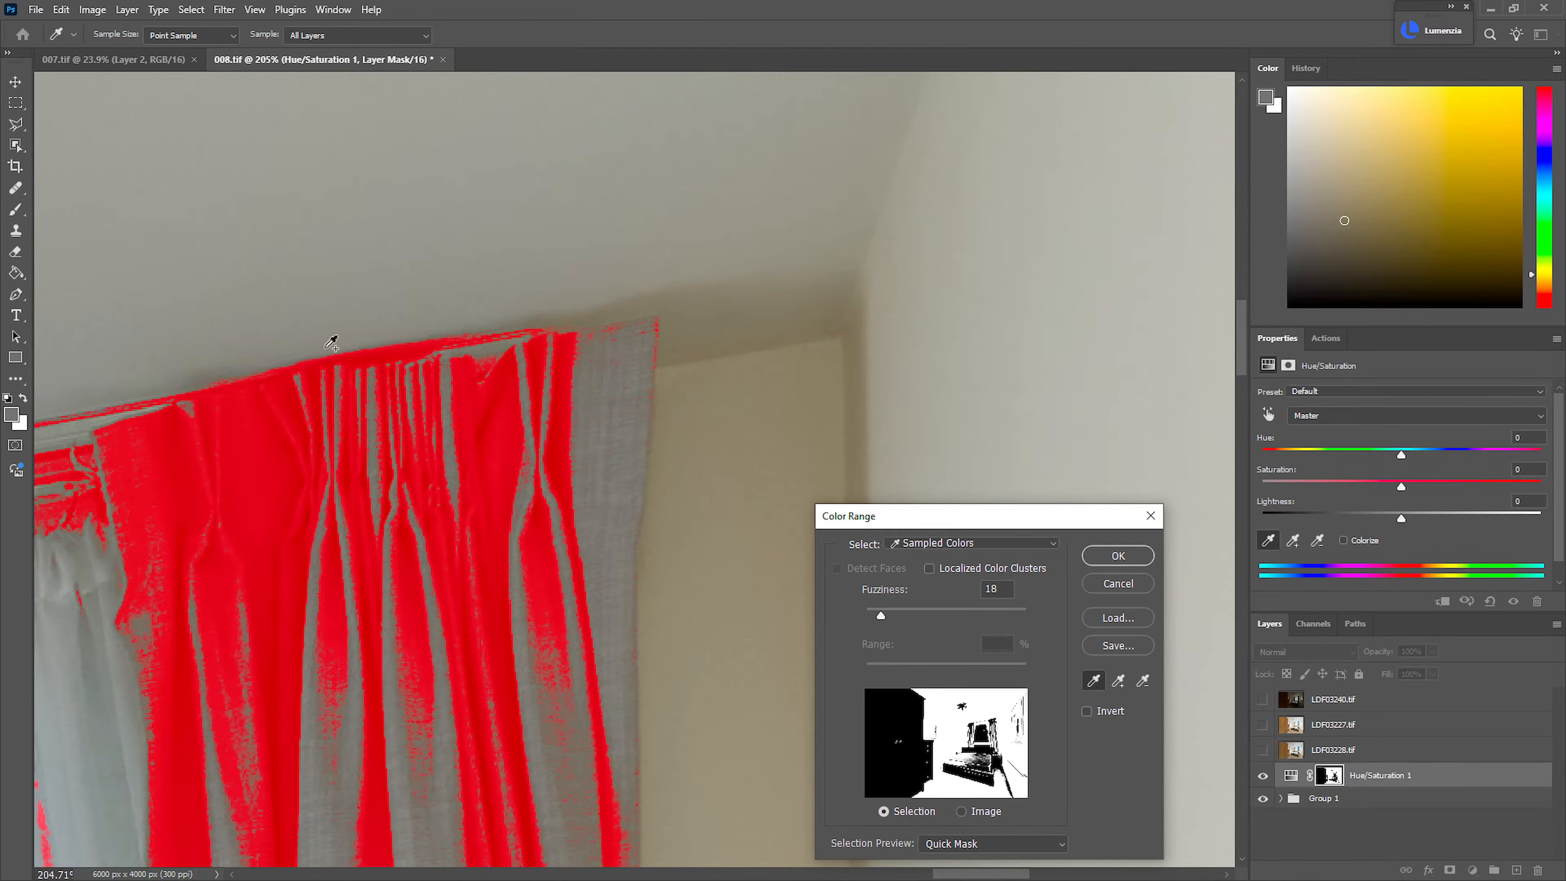
# Resample Color Range on the shadowed strip above the window's right curtain and apply the range as the Hue/Saturation mask
pyautogui.click(375, 346)
pyautogui.click(361, 349)
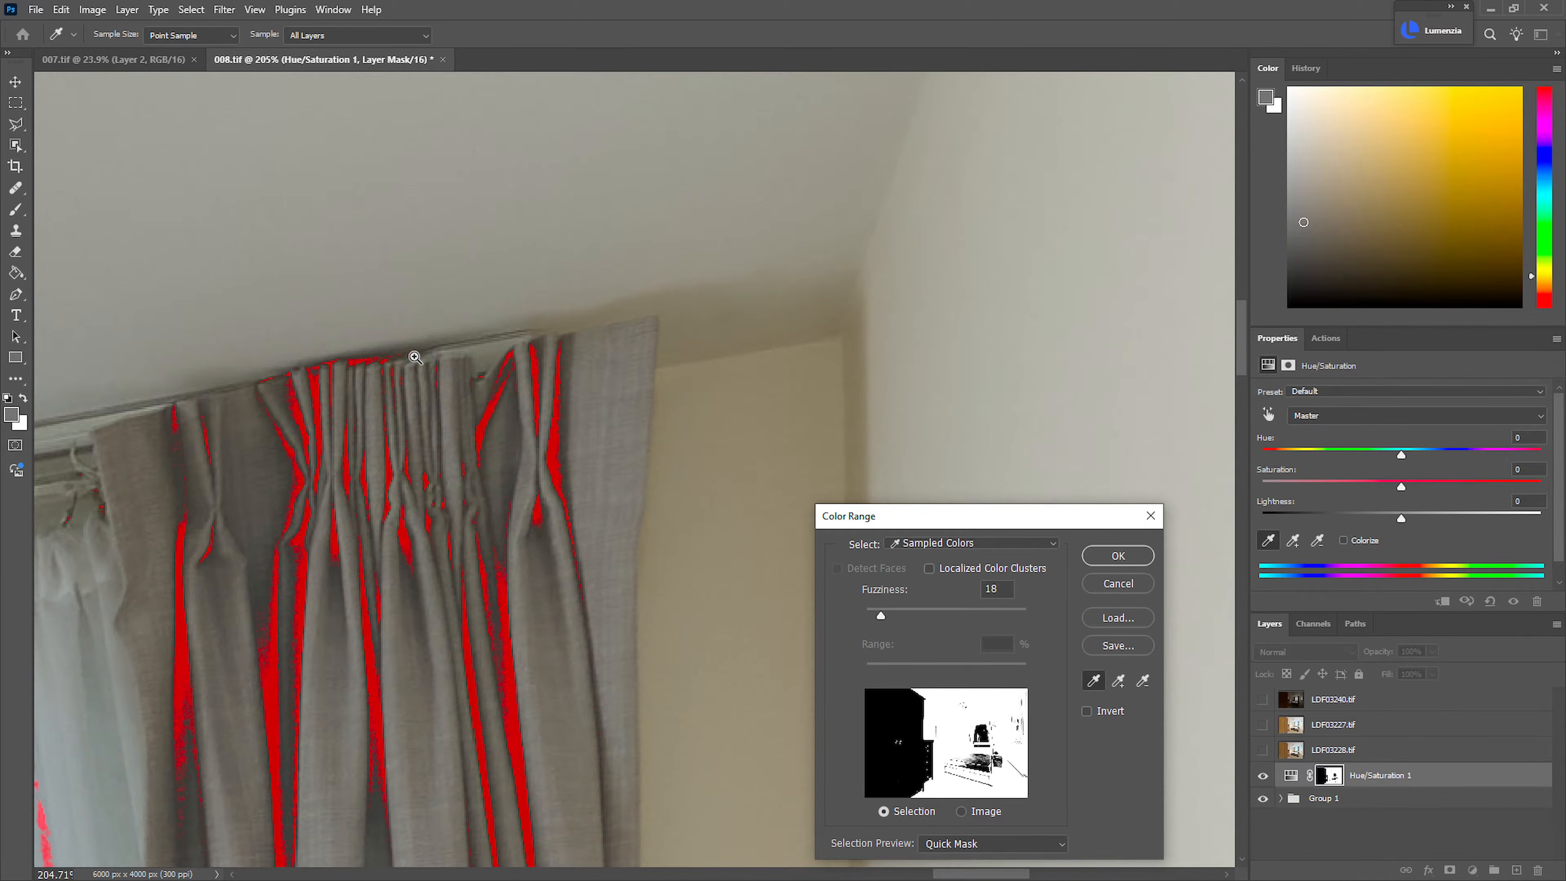
pyautogui.hotkey('ctrl', '0')
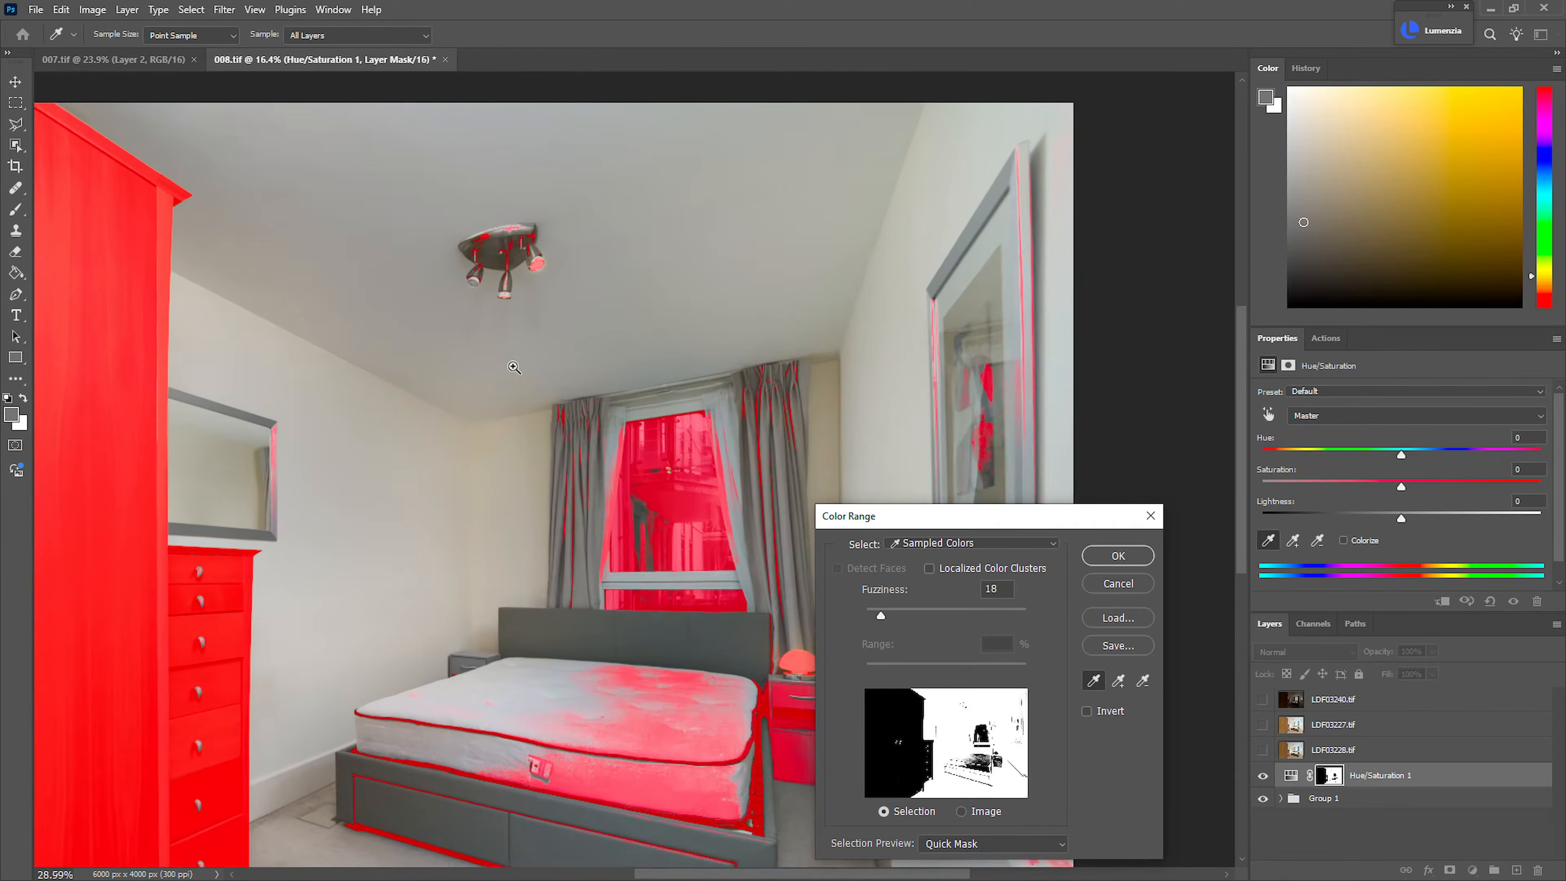
pyautogui.moveTo(516, 370); pyautogui.dragTo(509, 364)
pyautogui.moveTo(492, 334); pyautogui.dragTo(549, 430)
pyautogui.moveTo(549, 339)
pyautogui.mouseDown()
pyautogui.moveTo(567, 341)
pyautogui.moveTo(531, 344)
pyautogui.mouseUp()
pyautogui.click(1118, 555)
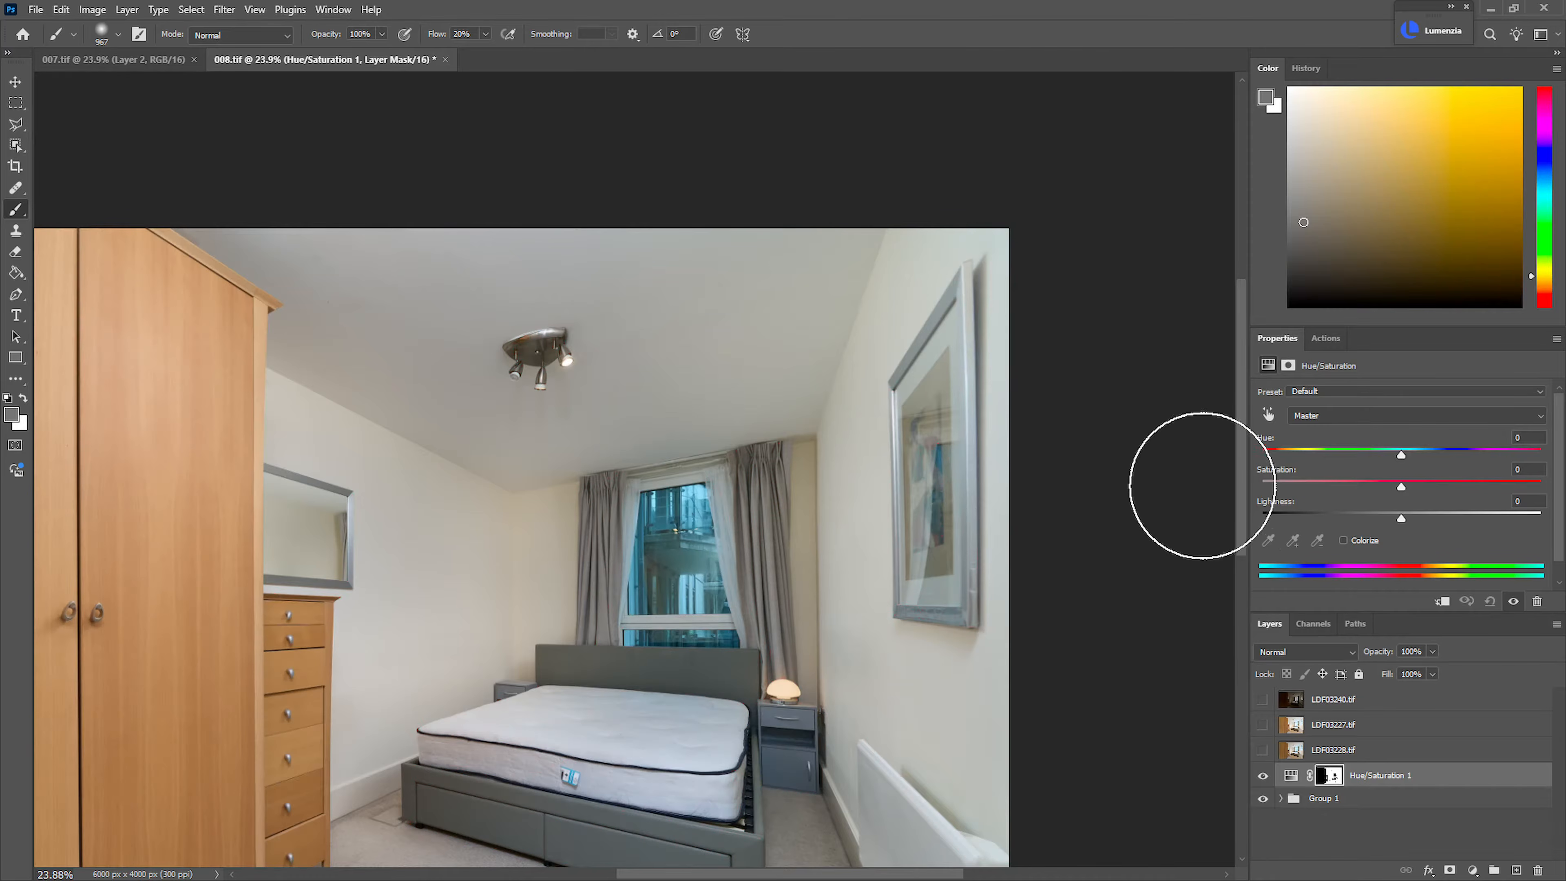
# Set the Hue/Saturation layer's saturation to -44, duplicate the layer and hide the copy
pyautogui.moveTo(1329, 485); pyautogui.dragTo(1377, 500)
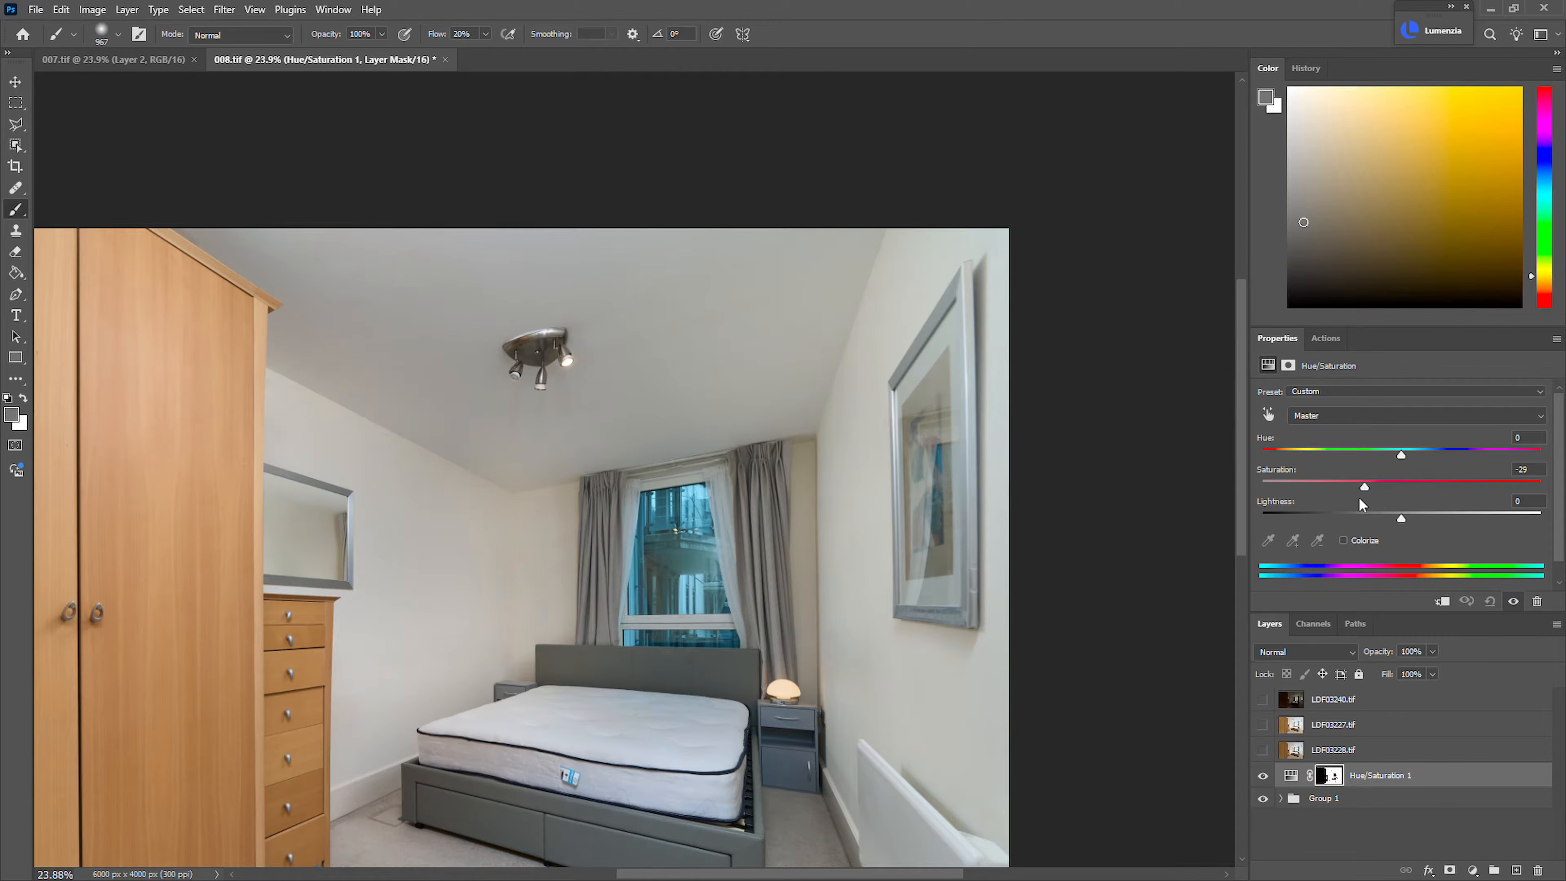
pyautogui.moveTo(1348, 499)
pyautogui.mouseDown()
pyautogui.moveTo(1366, 496)
pyautogui.moveTo(1339, 497)
pyautogui.mouseUp()
pyautogui.hotkey('ctrl', 'j')
pyautogui.click(1263, 775)
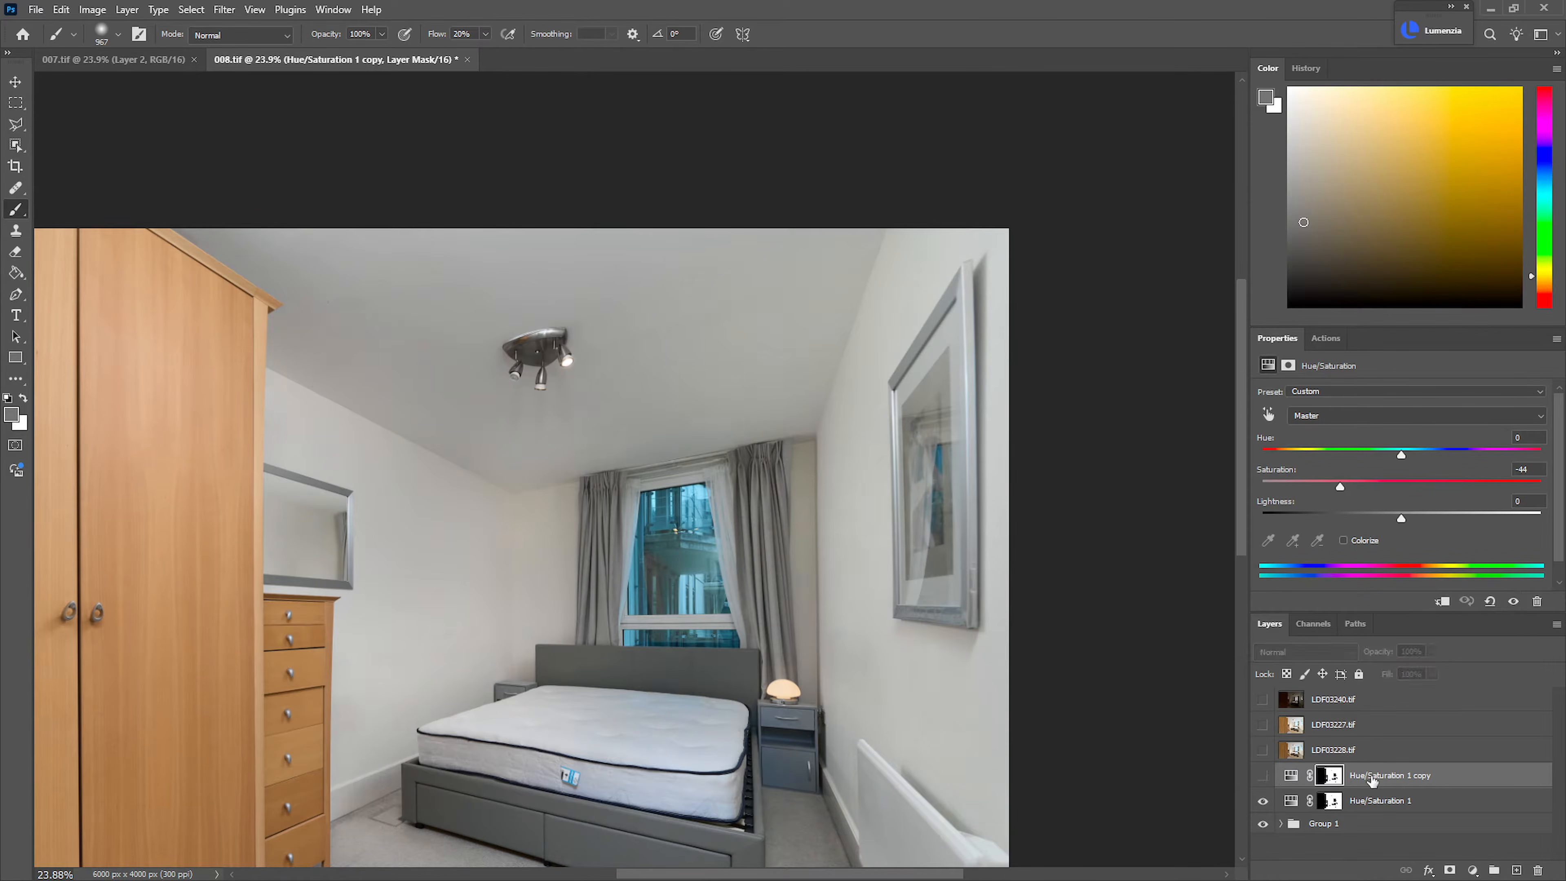
# Fine-tune the saturation of the original Hue/Saturation 1 layer, then place it in its own group with a black mask
pyautogui.click(1374, 802)
pyautogui.moveTo(1340, 488)
pyautogui.mouseDown()
pyautogui.moveTo(1307, 492)
pyautogui.moveTo(1352, 488)
pyautogui.mouseUp()
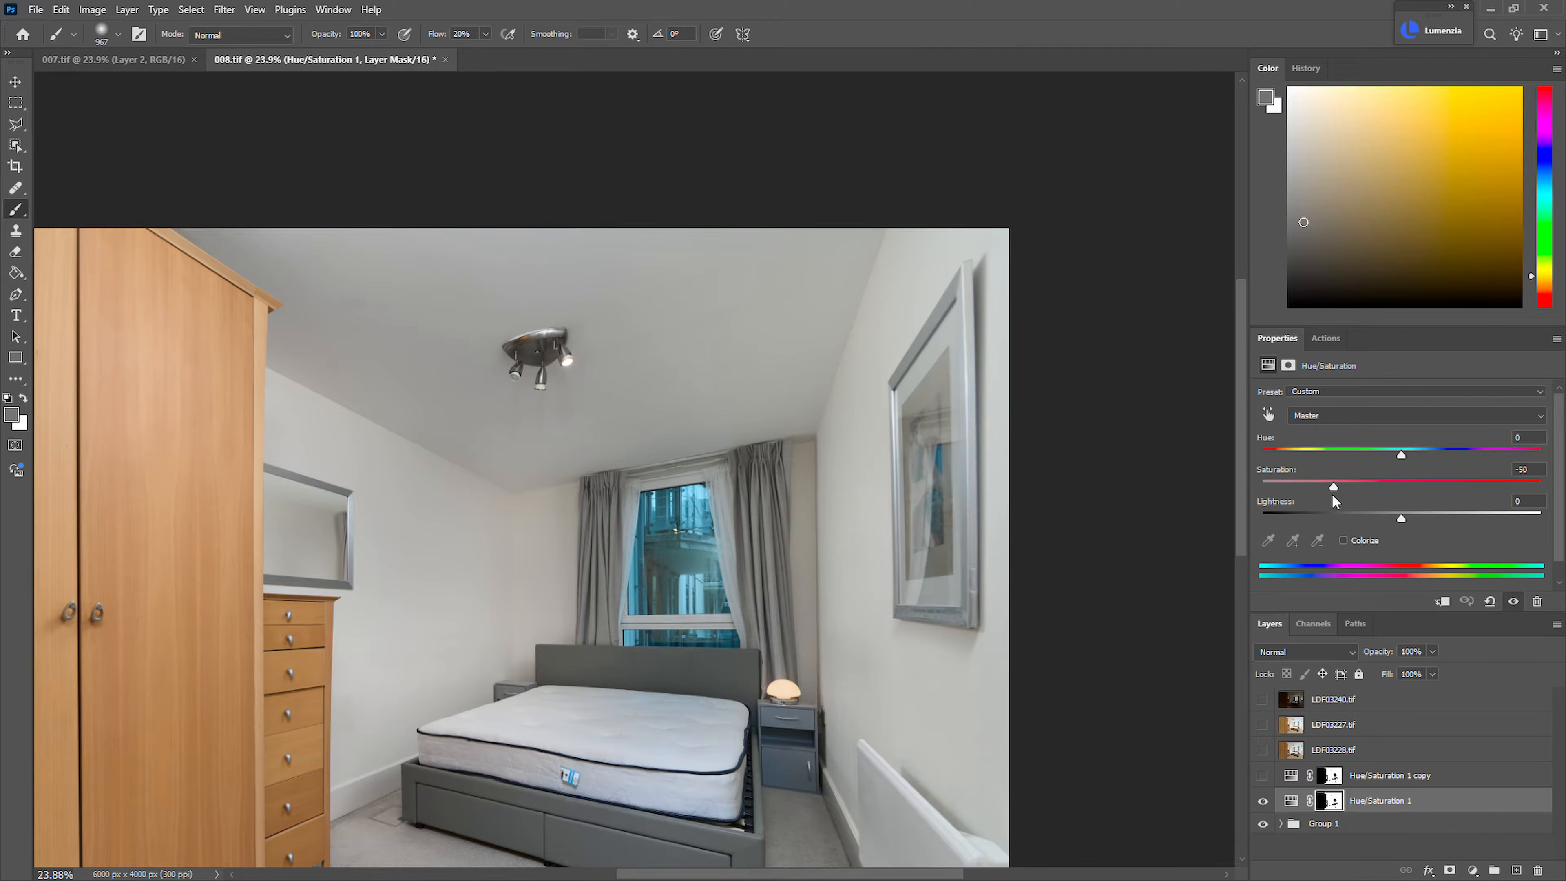
pyautogui.moveTo(1333, 495); pyautogui.dragTo(1339, 493)
pyautogui.hotkey('ctrl', 'g')
pyautogui.hotkey('ctrl', 'shift', 'm')
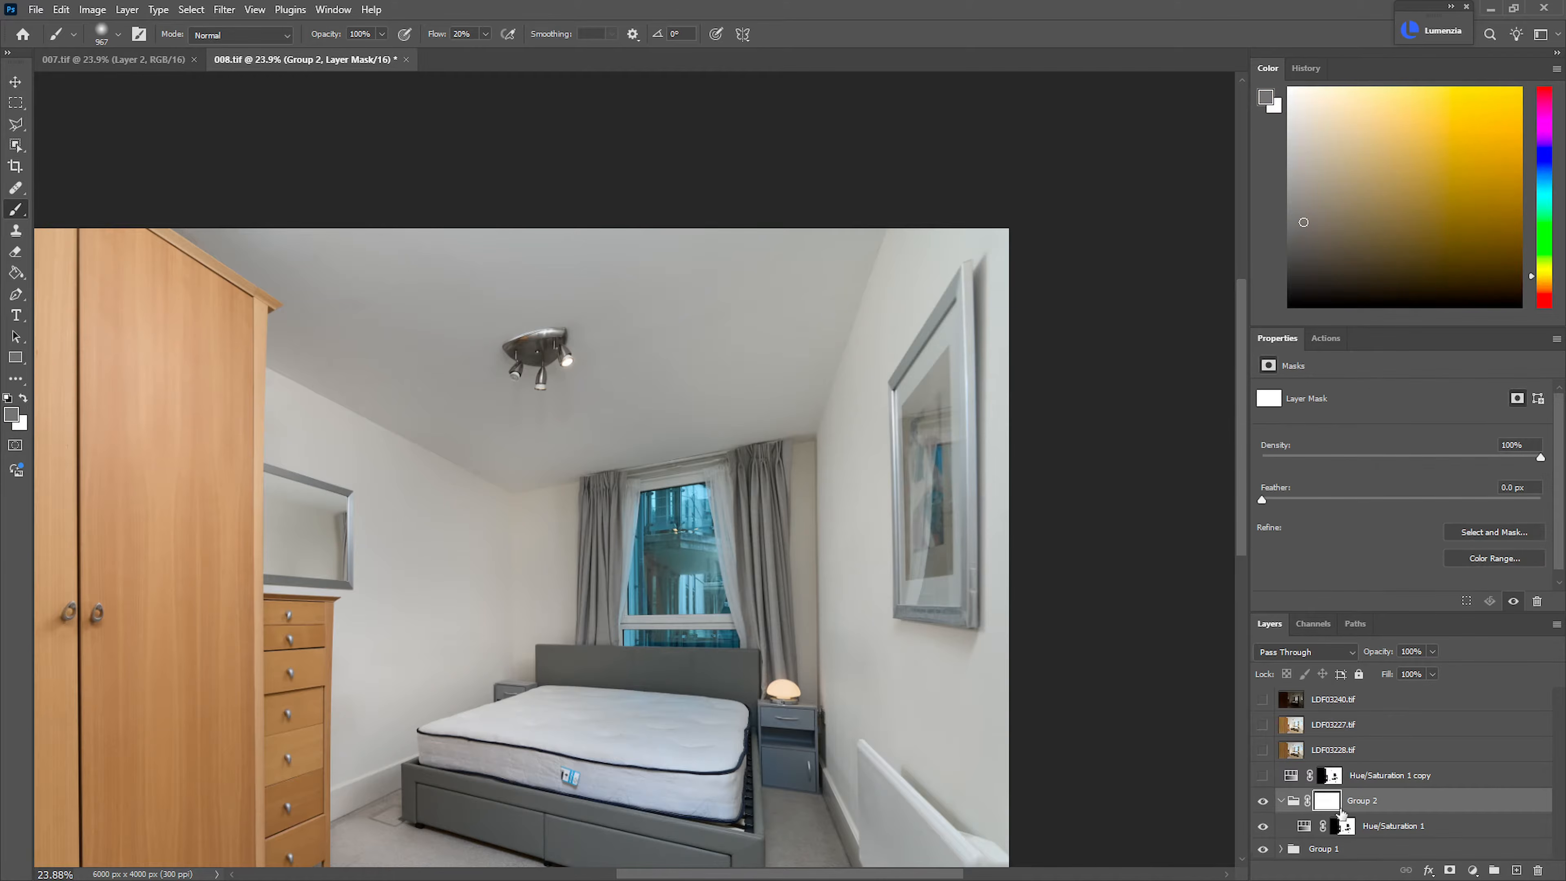
pyautogui.hotkey('ctrl', 'i')
# Start a Polygonal Lasso outline of the ceiling, tracing the wardrobe top and the left wall's upper edge to the back corner
pyautogui.press('l')
pyautogui.moveTo(183, 228); pyautogui.dragTo(308, 229)
pyautogui.click(102, 226)
pyautogui.click(738, 651)
pyautogui.click(649, 704)
pyautogui.moveTo(673, 756); pyautogui.dragTo(720, 147)
pyautogui.click(688, 391)
pyautogui.moveTo(1208, 637); pyautogui.dragTo(500, 451)
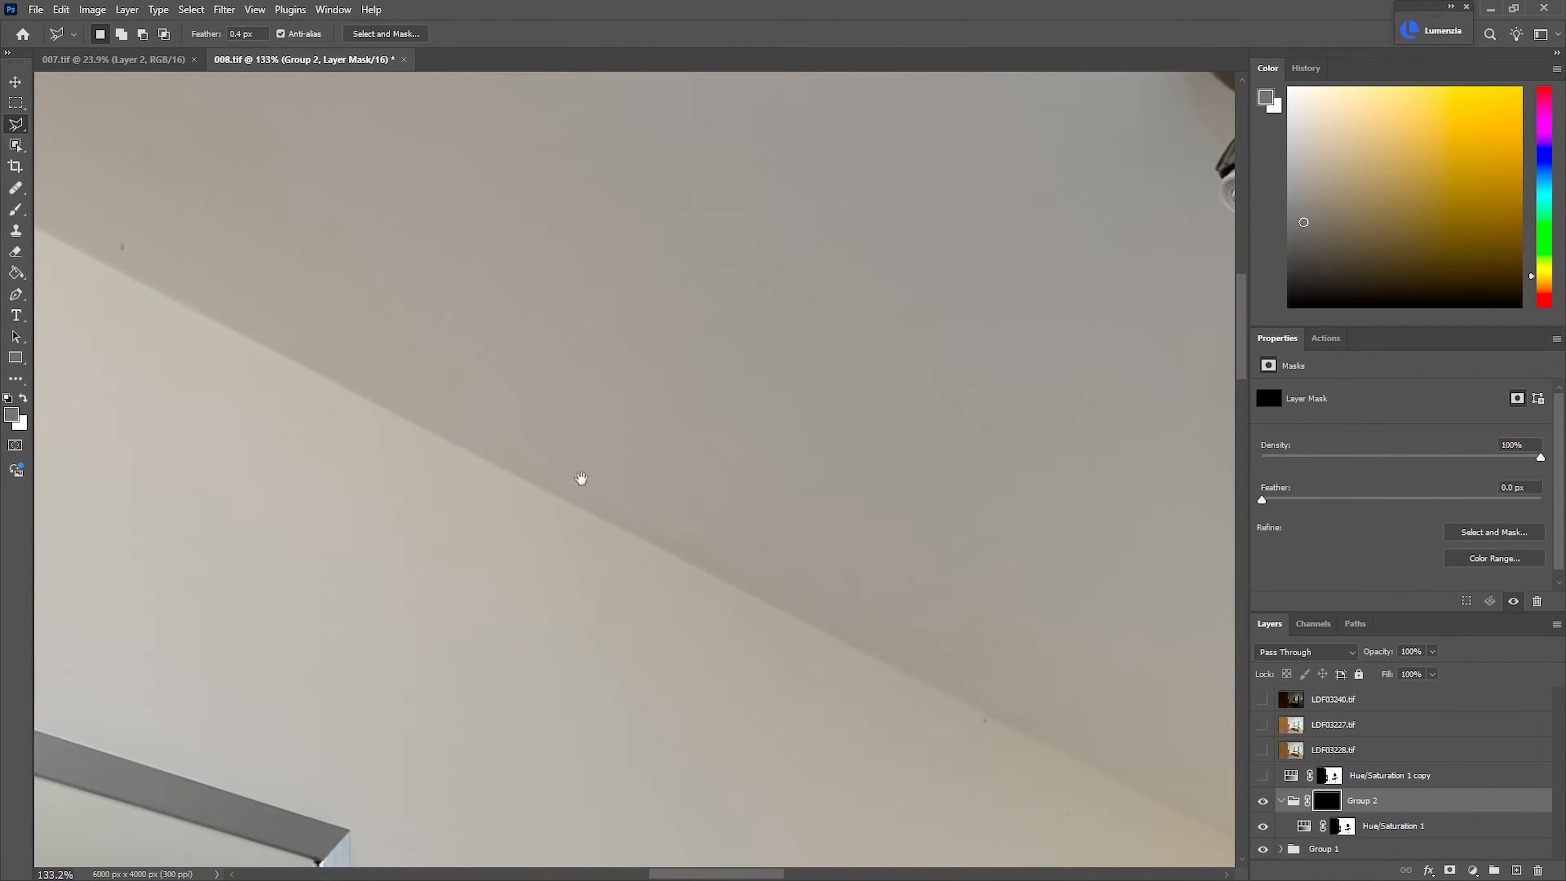
pyautogui.moveTo(1212, 765); pyautogui.dragTo(353, 403)
pyautogui.moveTo(743, 604); pyautogui.dragTo(672, 585)
pyautogui.click(388, 505)
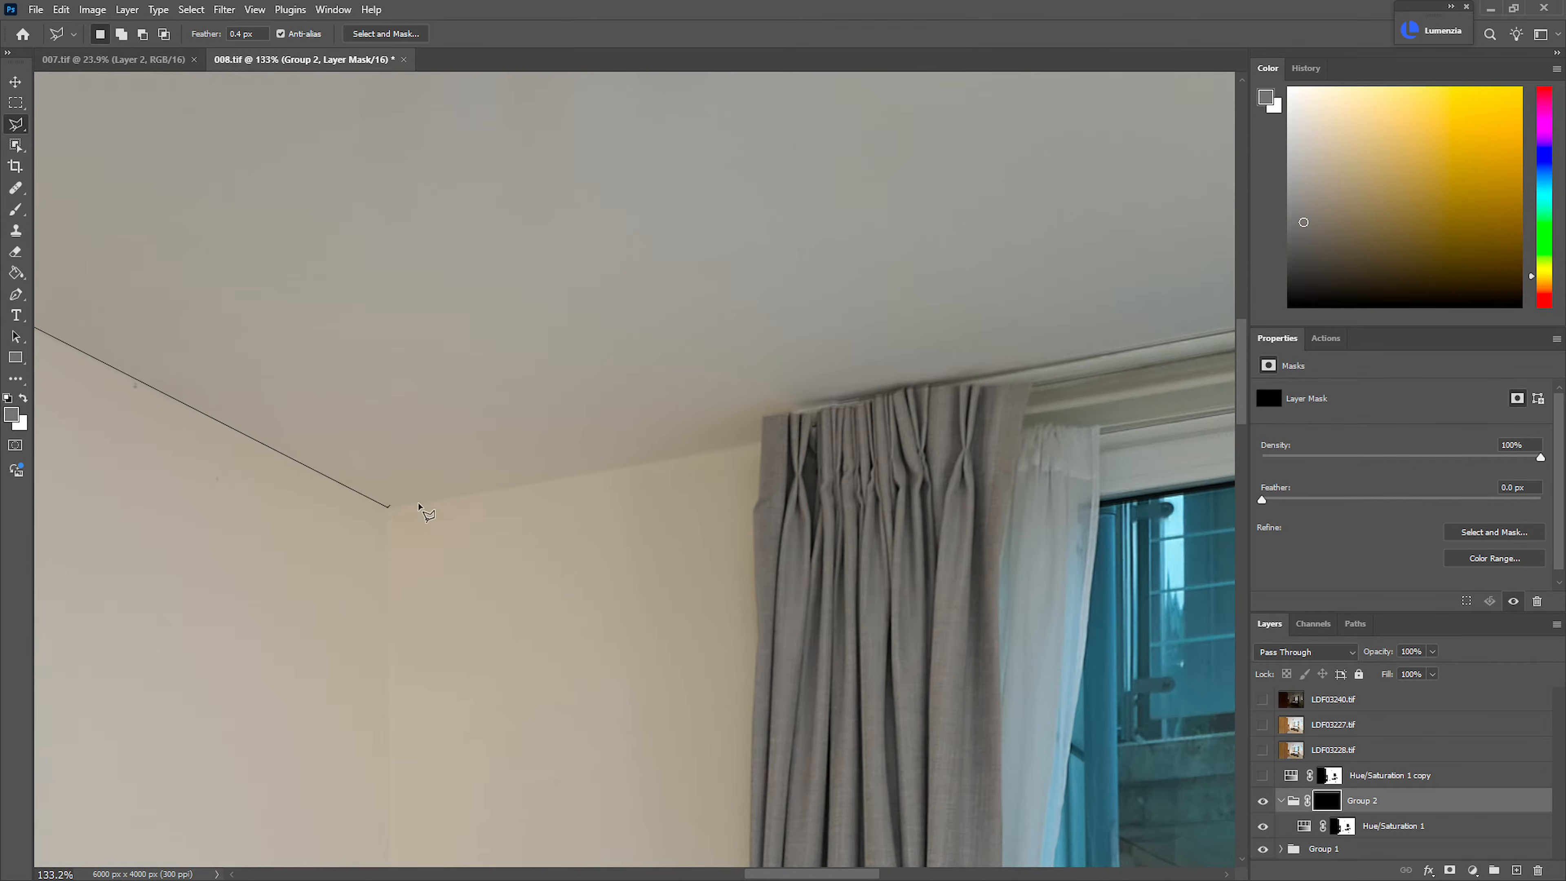
# Continue the ceiling outline along the back wall and over the tops of both curtains and the curtain rail
pyautogui.click(761, 441)
pyautogui.click(763, 414)
pyautogui.click(960, 382)
pyautogui.click(1029, 392)
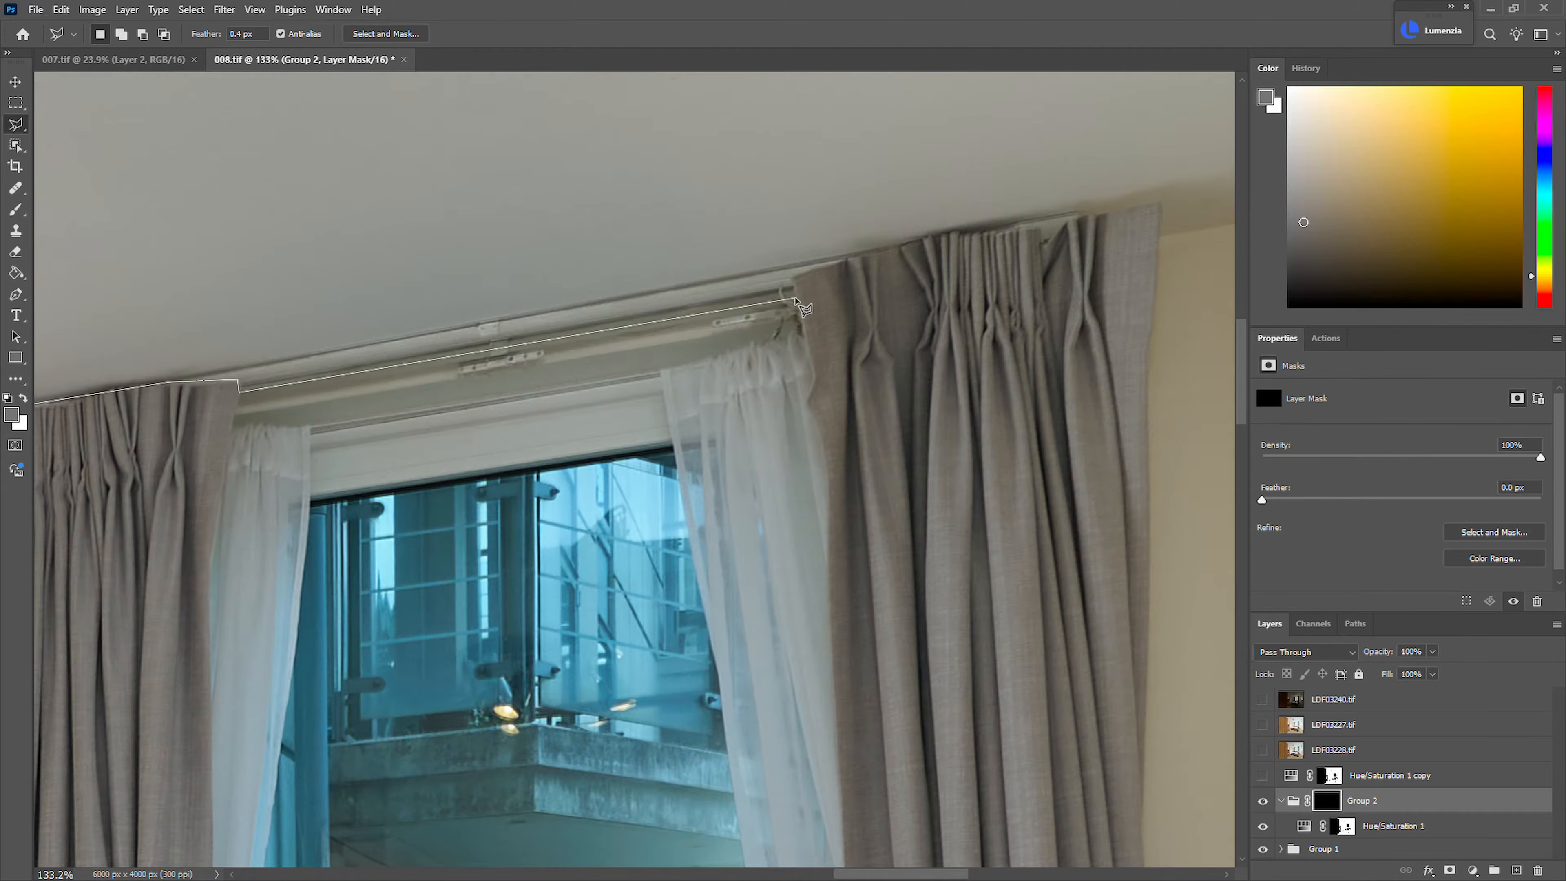
pyautogui.click(794, 298)
pyautogui.click(793, 276)
pyautogui.click(925, 235)
pyautogui.click(984, 233)
pyautogui.click(1044, 218)
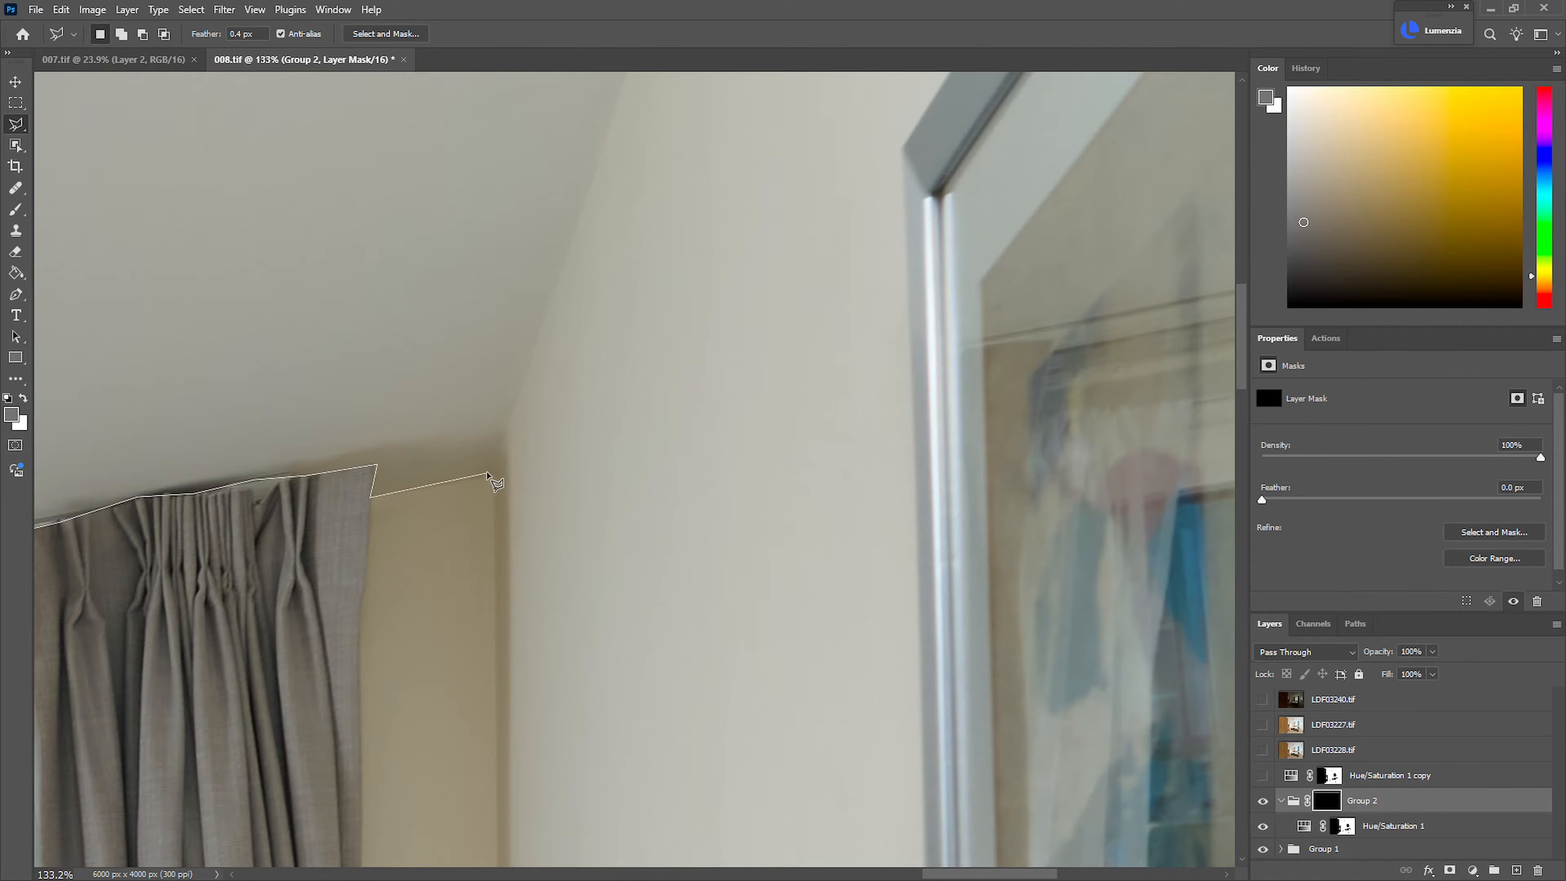
# Trace the ceiling's edge along the right wall and close the selection above the image border
pyautogui.click(489, 471)
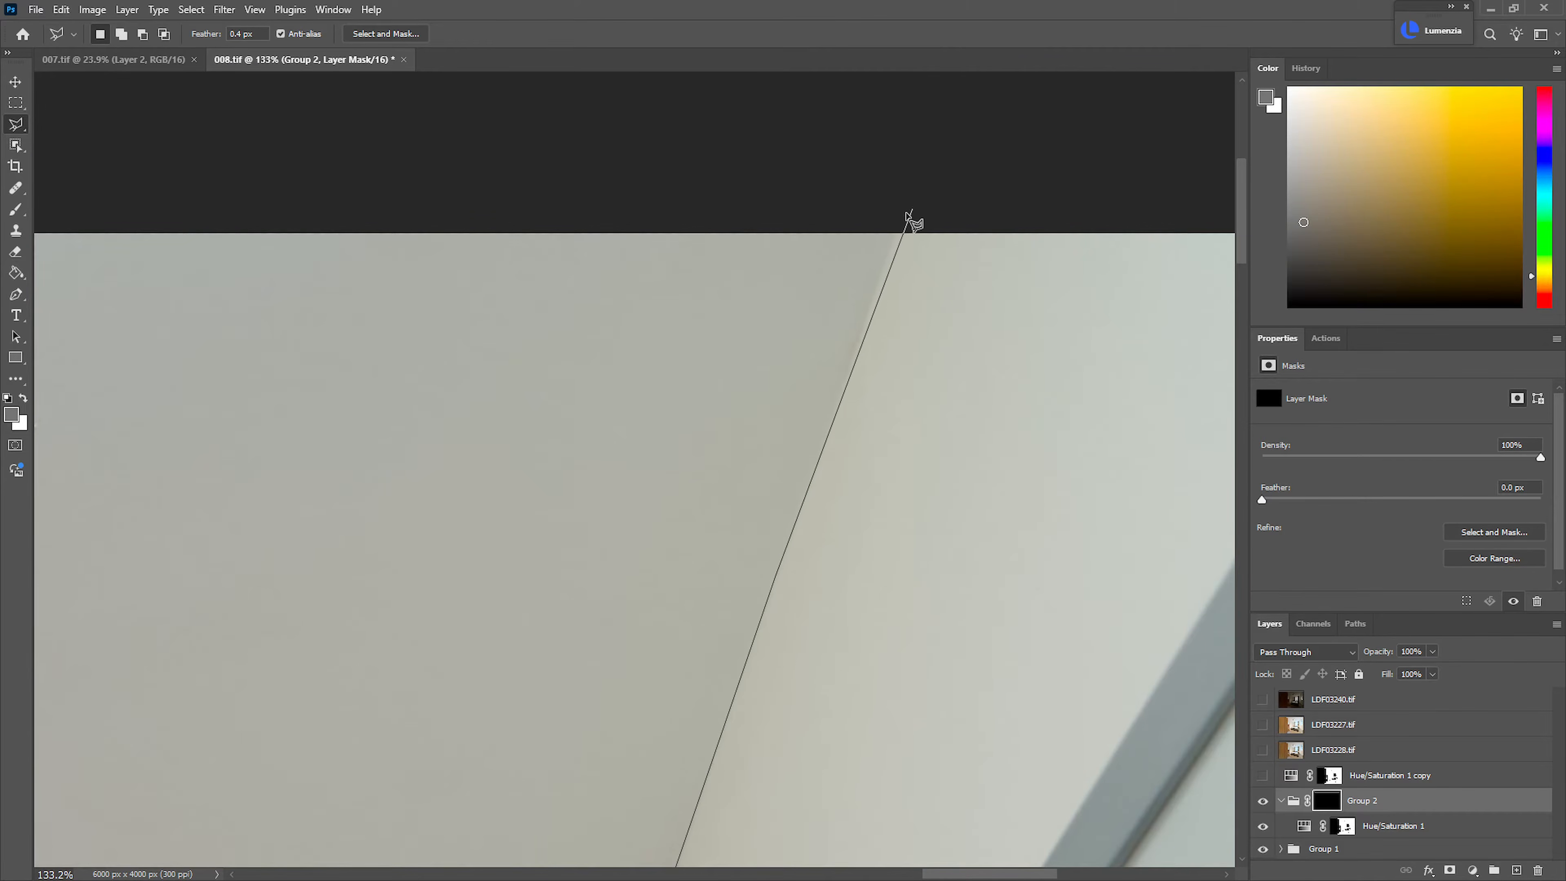
pyautogui.click(905, 217)
pyautogui.doubleClick(632, 193)
pyautogui.hotkey('ctrl', '0')
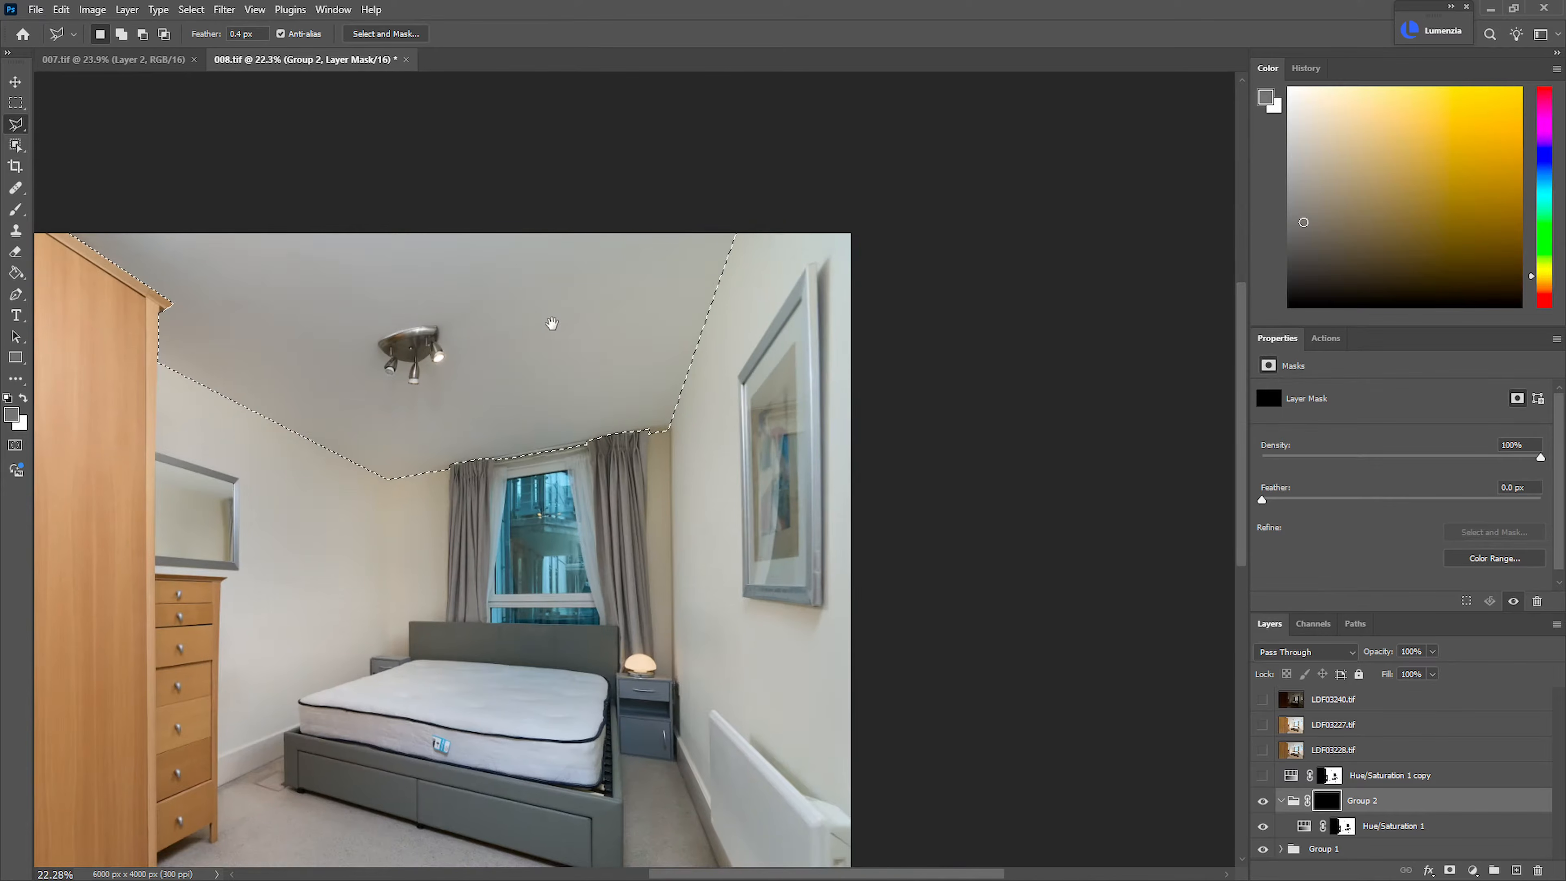
# Fill the ceiling selection with white on the Group 2 mask and clear the selection
pyautogui.press('g')
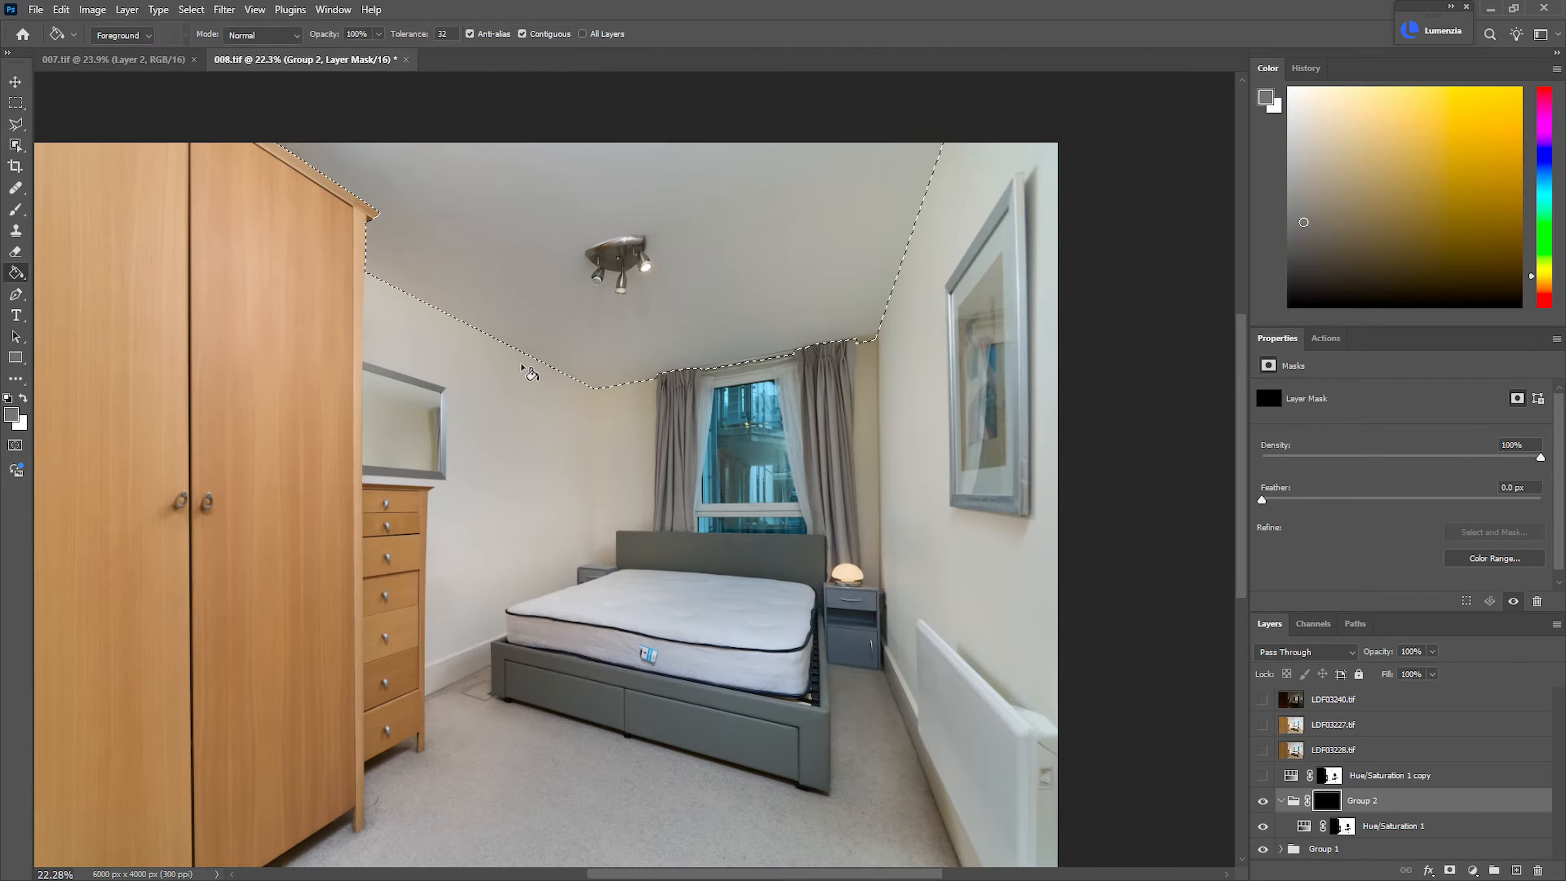
pyautogui.press('d')
pyautogui.press('x')
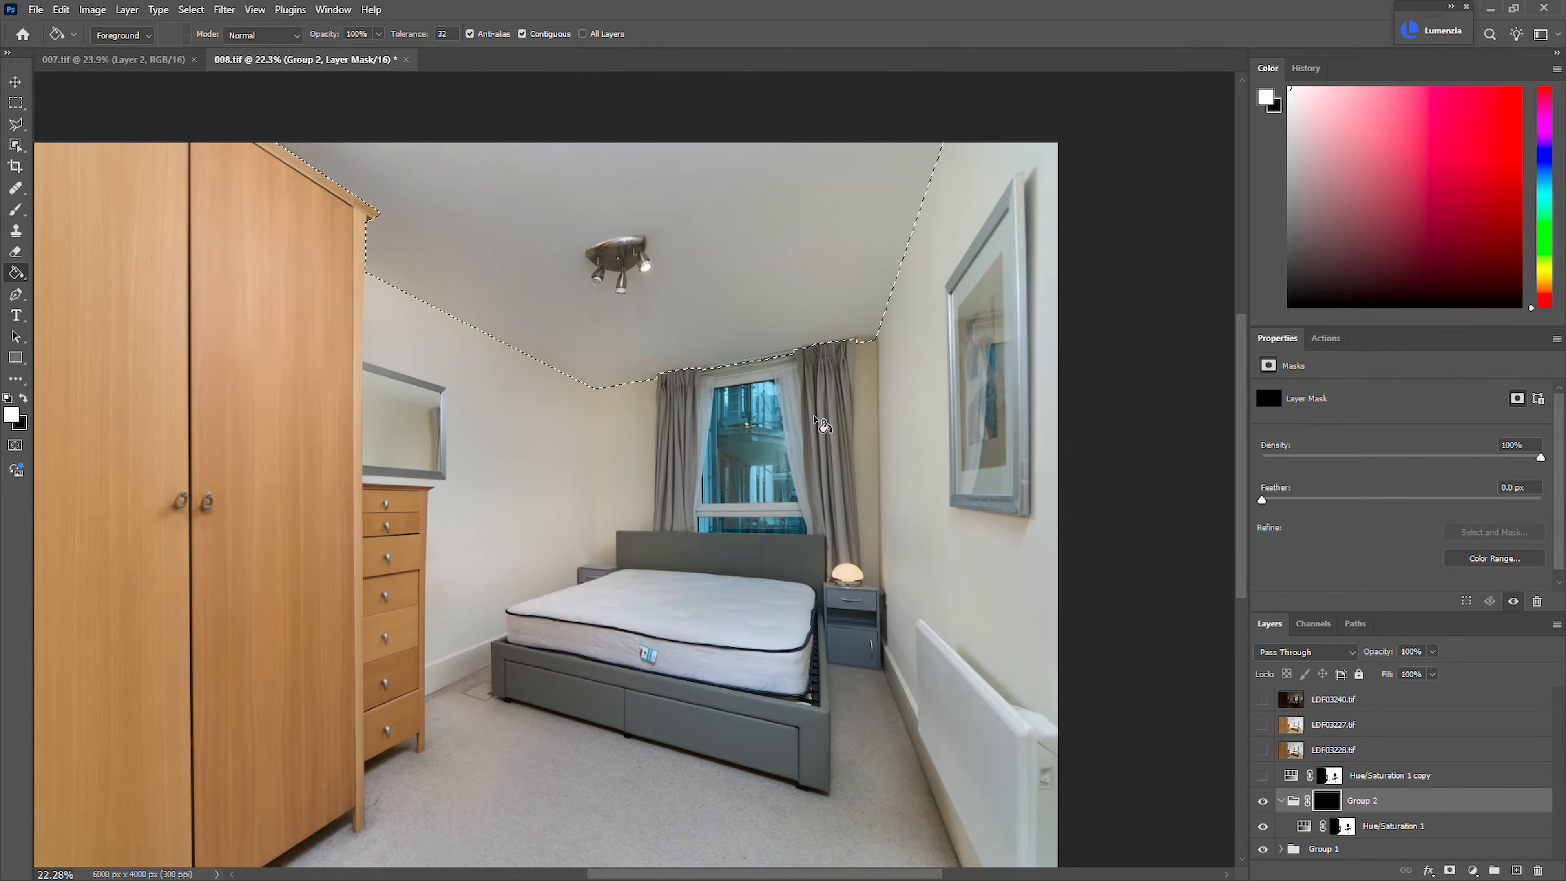
pyautogui.hotkey('alt', 'BackSpace')
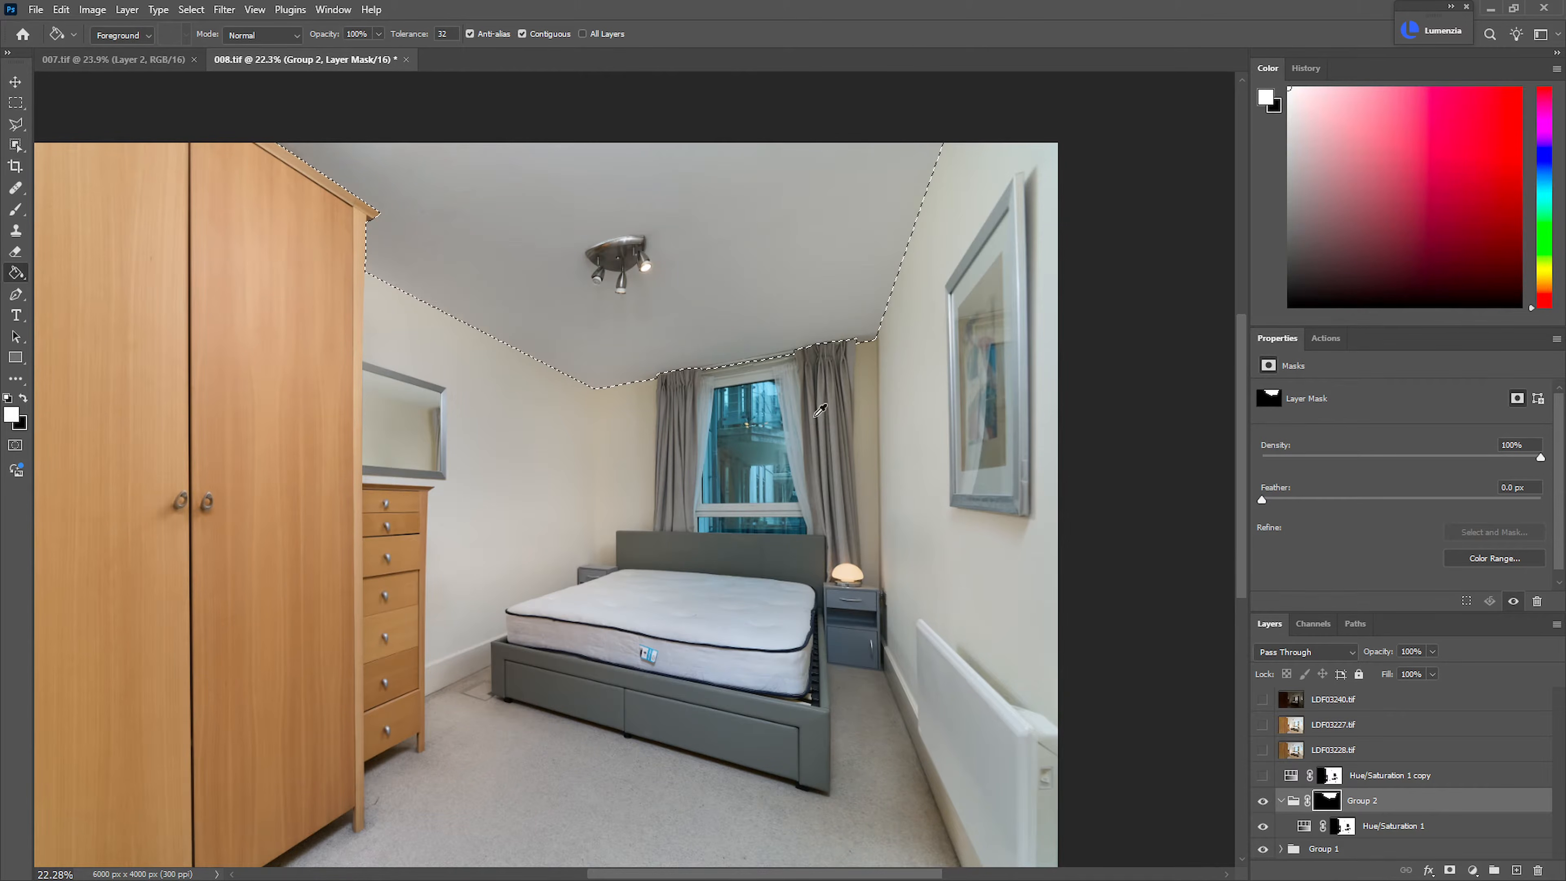
pyautogui.hotkey('ctrl', 'd')
# Show the Hue/Saturation 1 copy, place it in its own group and give that group a black mask
pyautogui.click(1264, 776)
pyautogui.click(1344, 778)
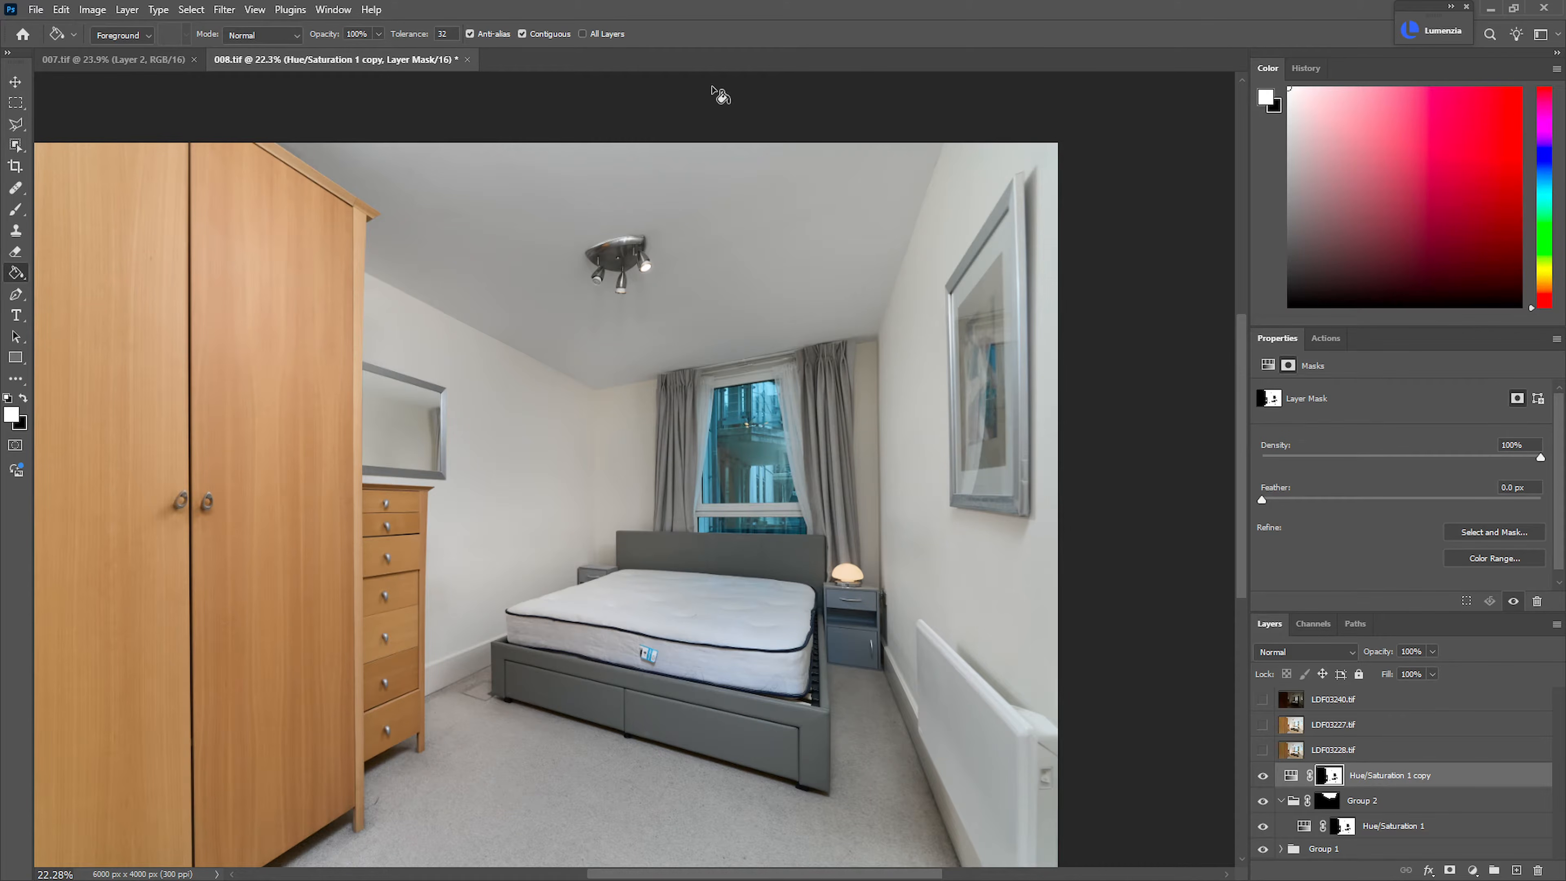
pyautogui.hotkey('ctrl', 'g')
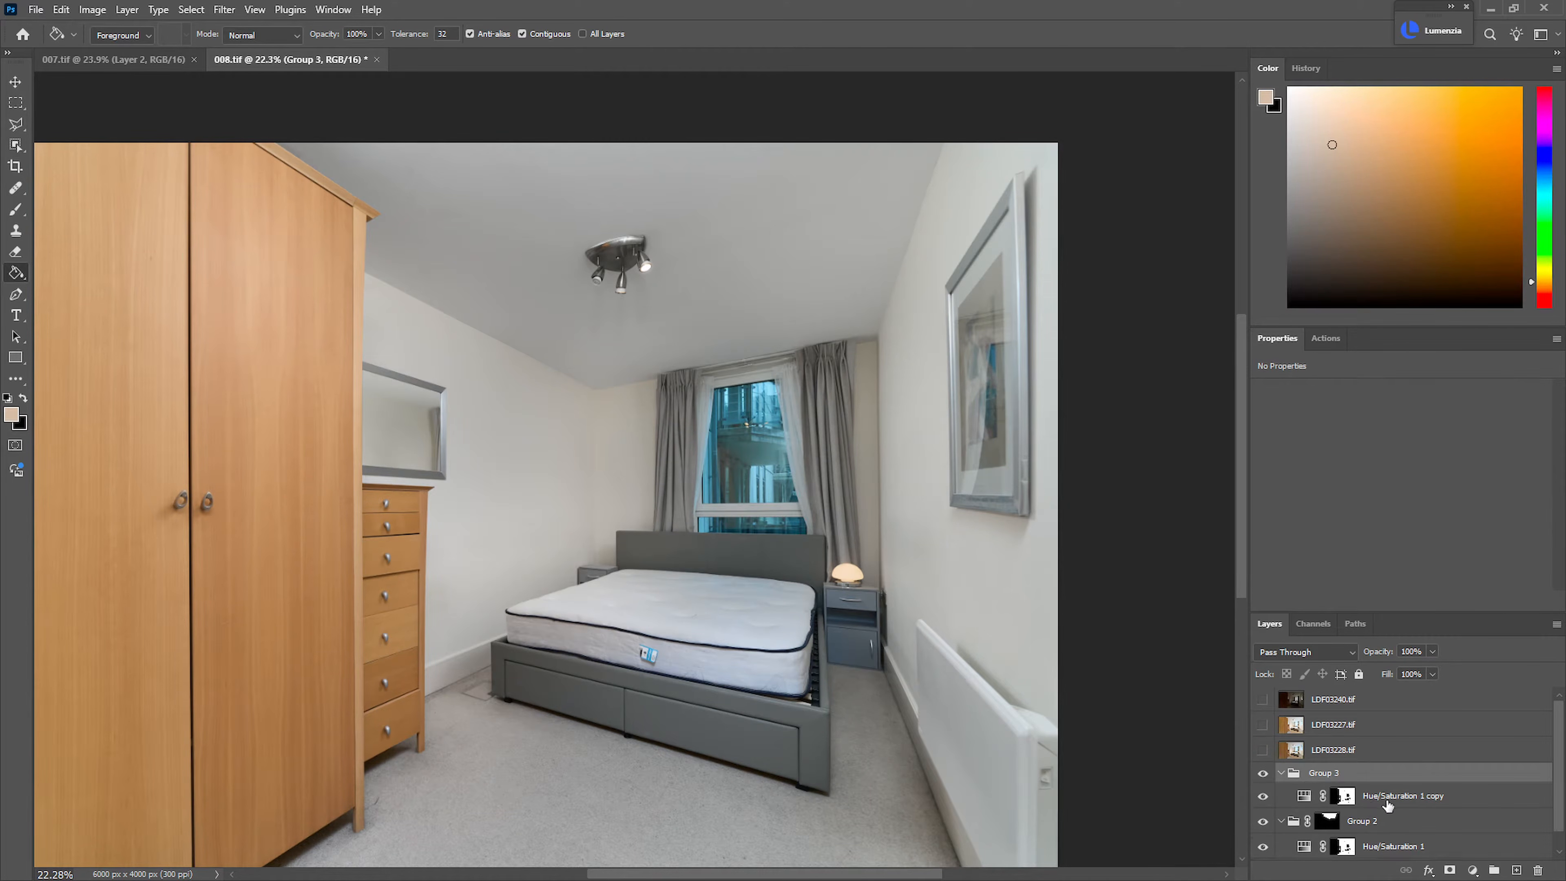
pyautogui.click(1376, 797)
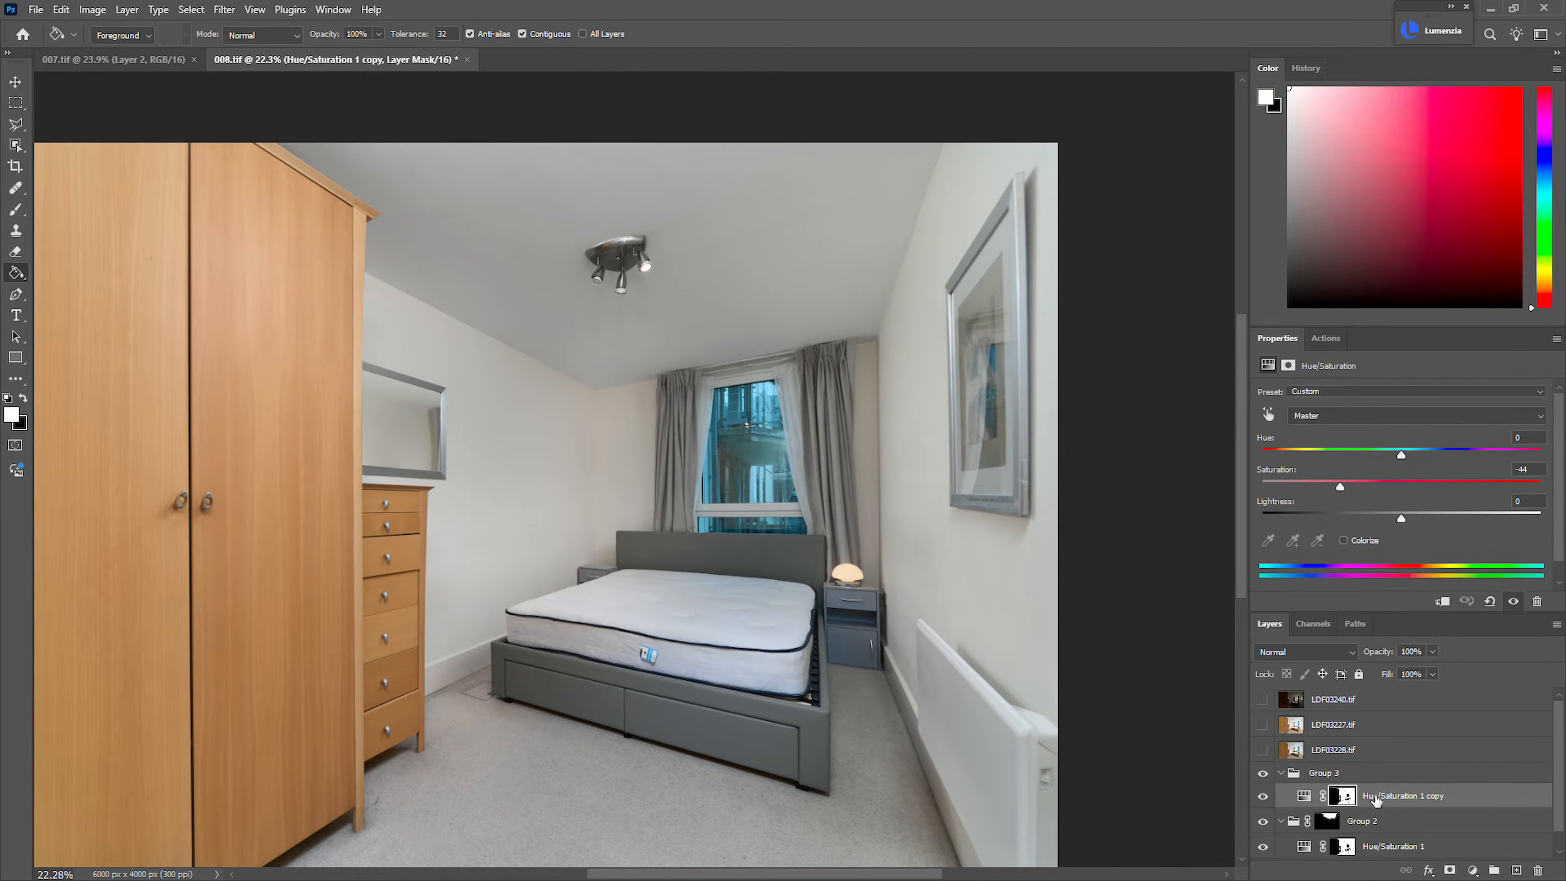
pyautogui.click(1324, 774)
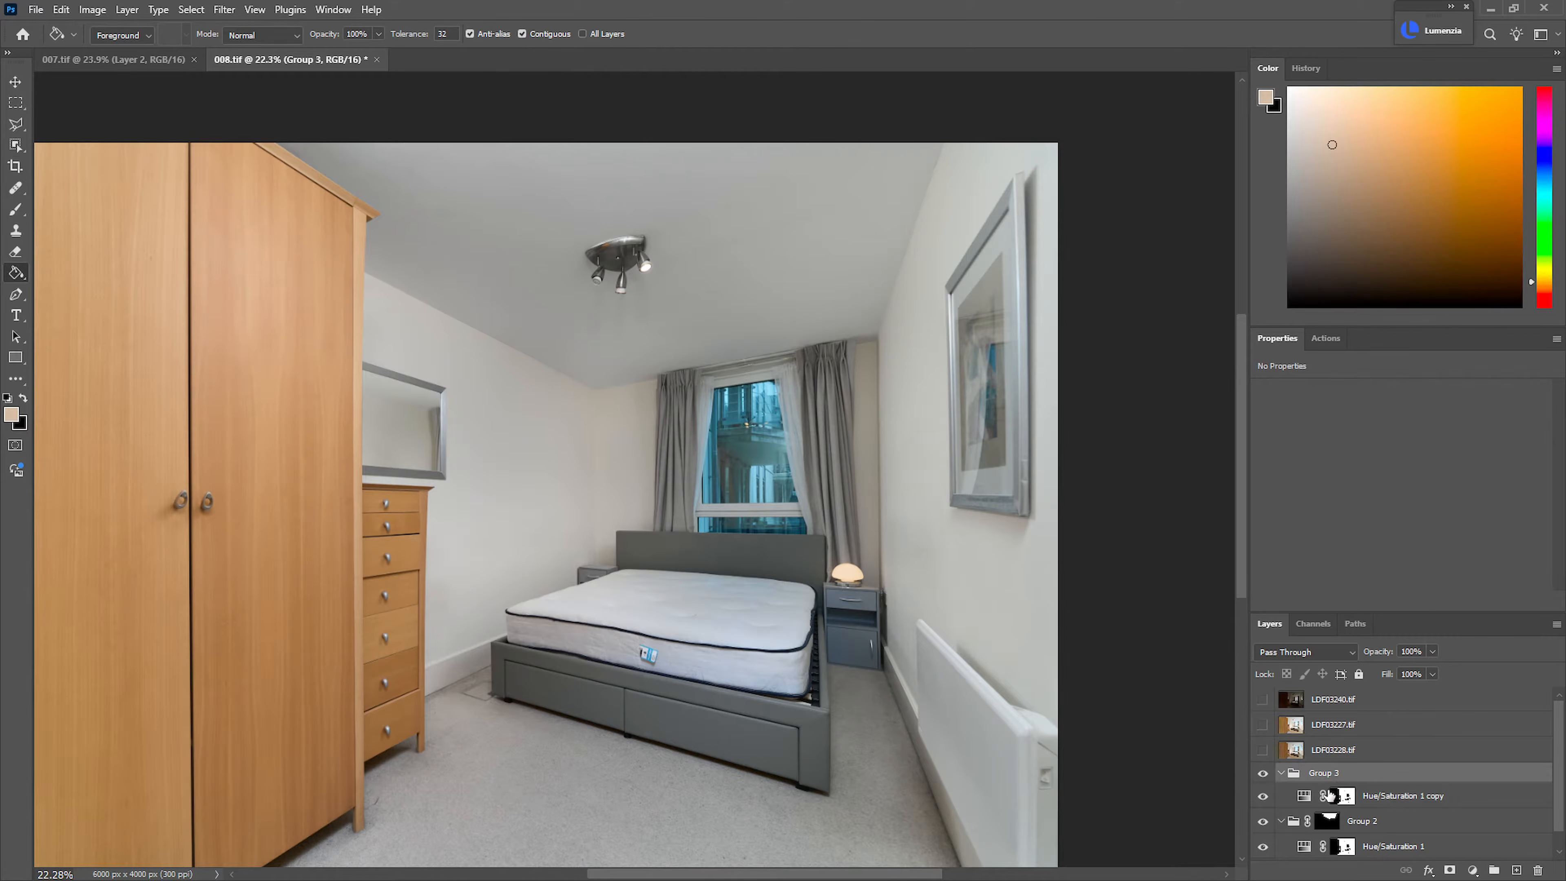
pyautogui.hotkey('ctrl', 'm')
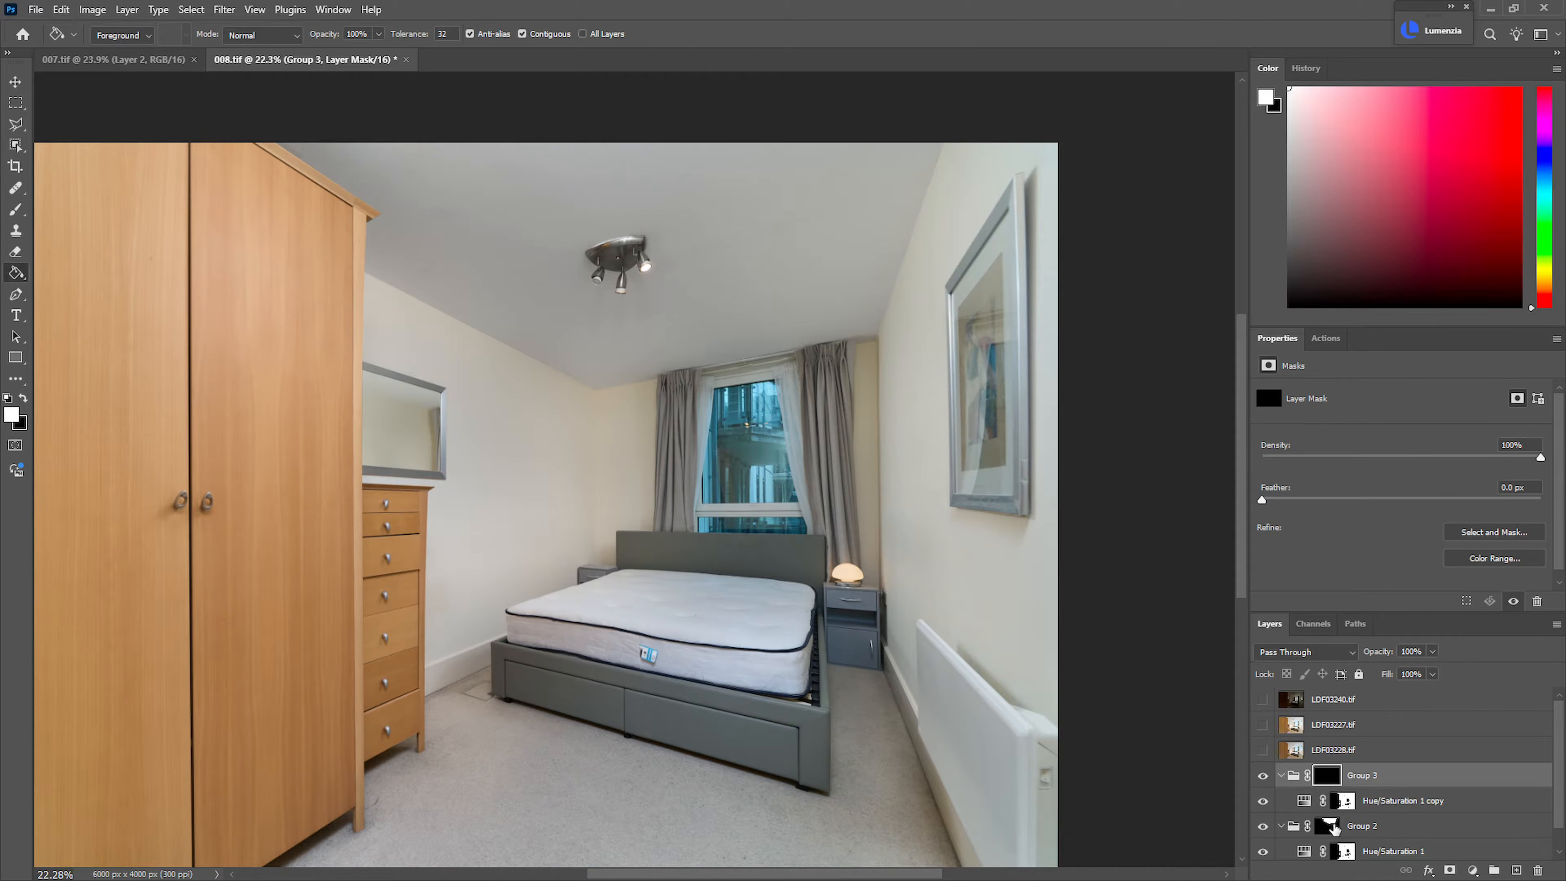
# Load the Group 2 ceiling mask as a selection, invert it and fill it with white on the Group 3 mask
pyautogui.moveTo(1333, 829); pyautogui.dragTo(1327, 831)
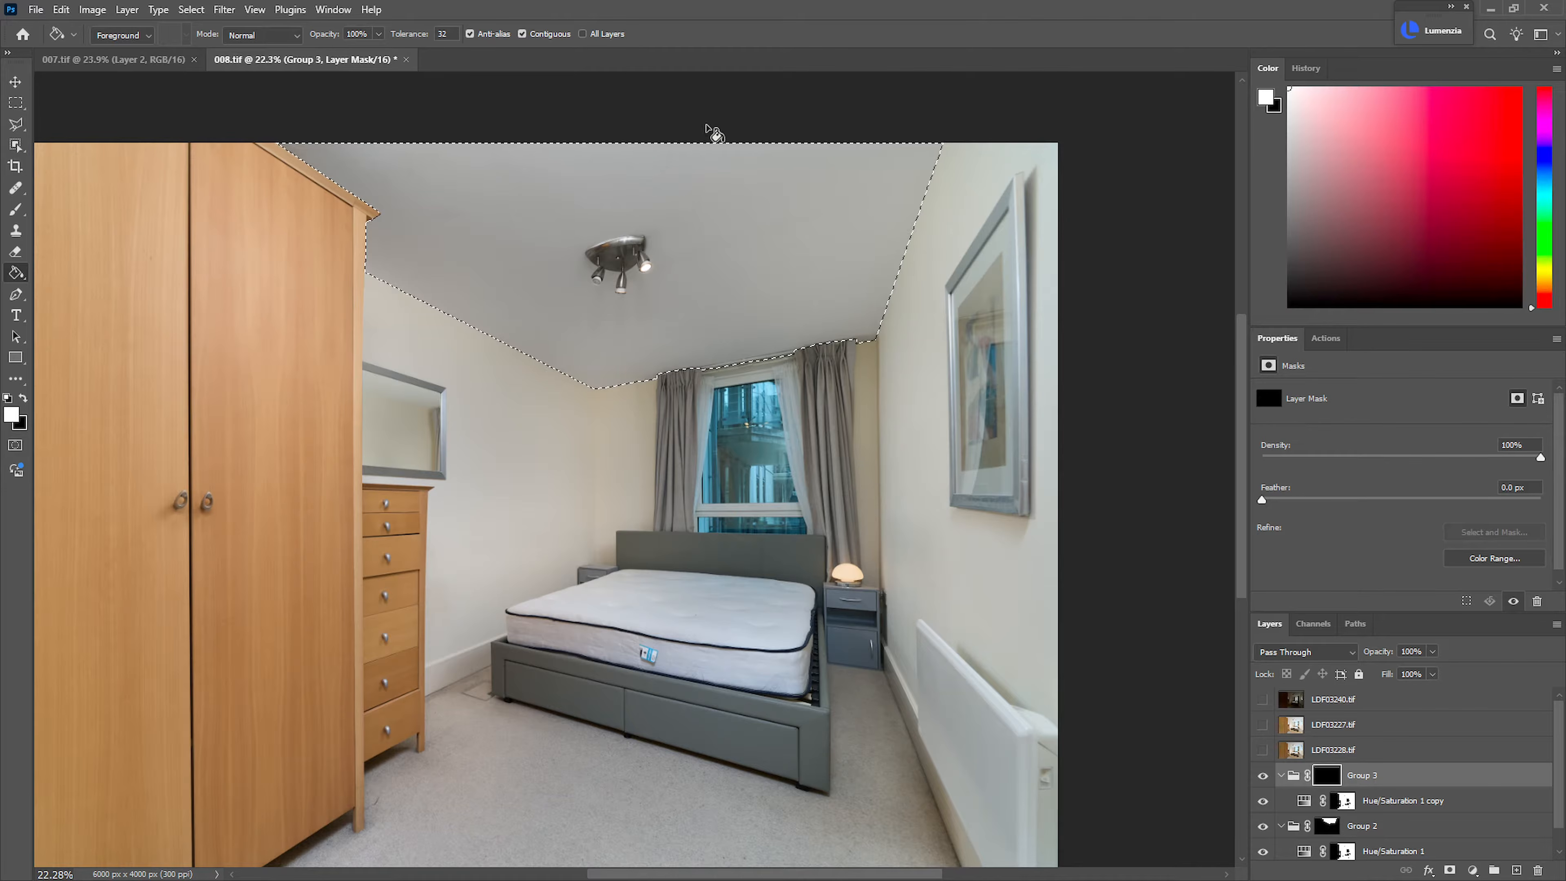
pyautogui.hotkey('ctrl', 'shift', 'i')
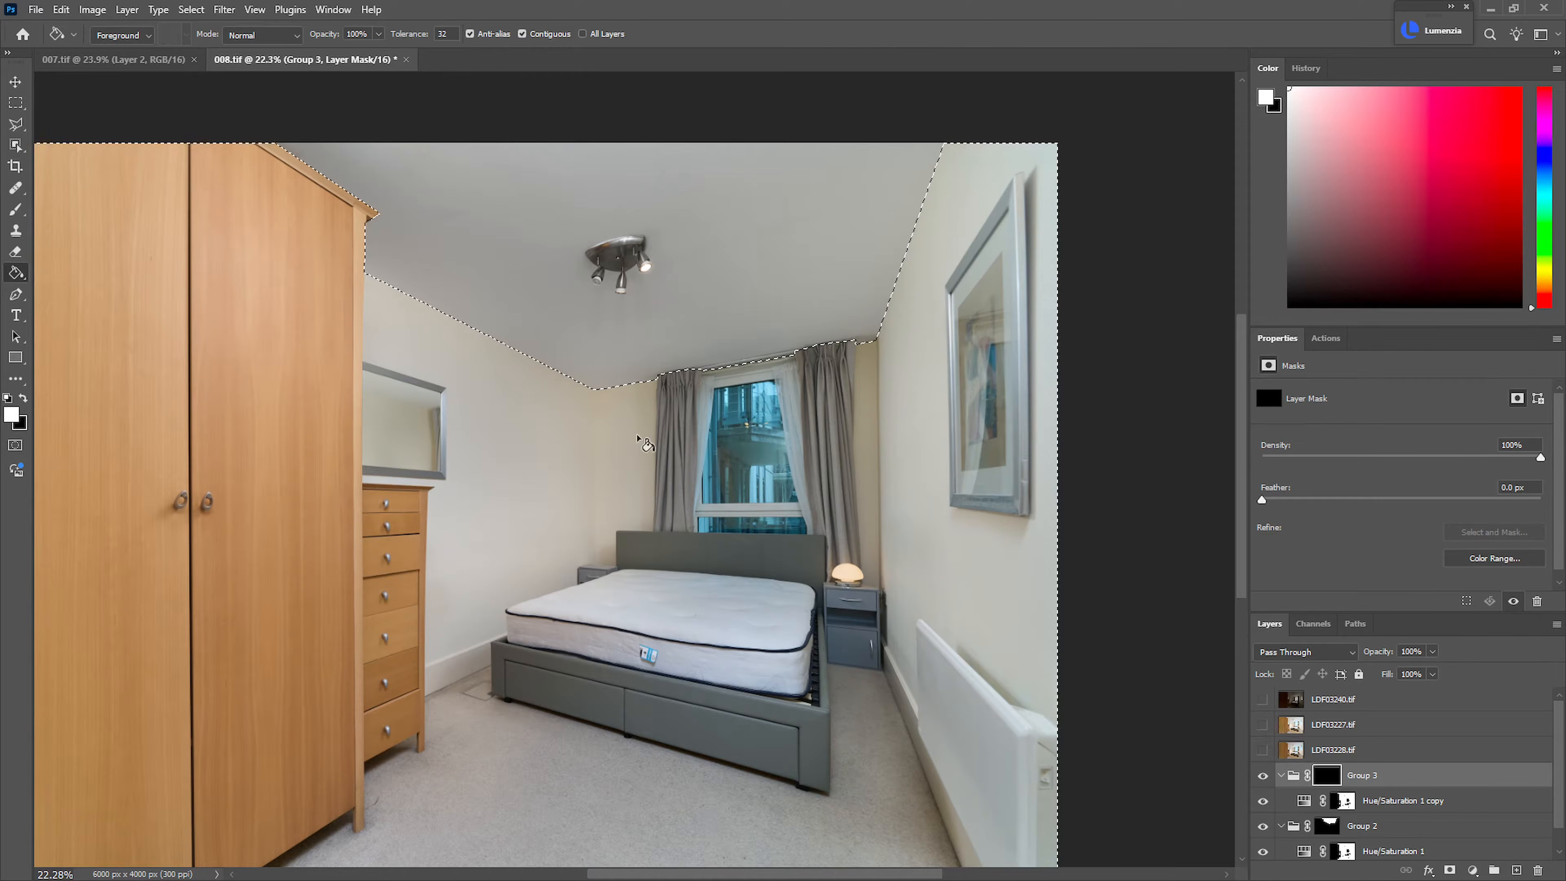
pyautogui.click(590, 452)
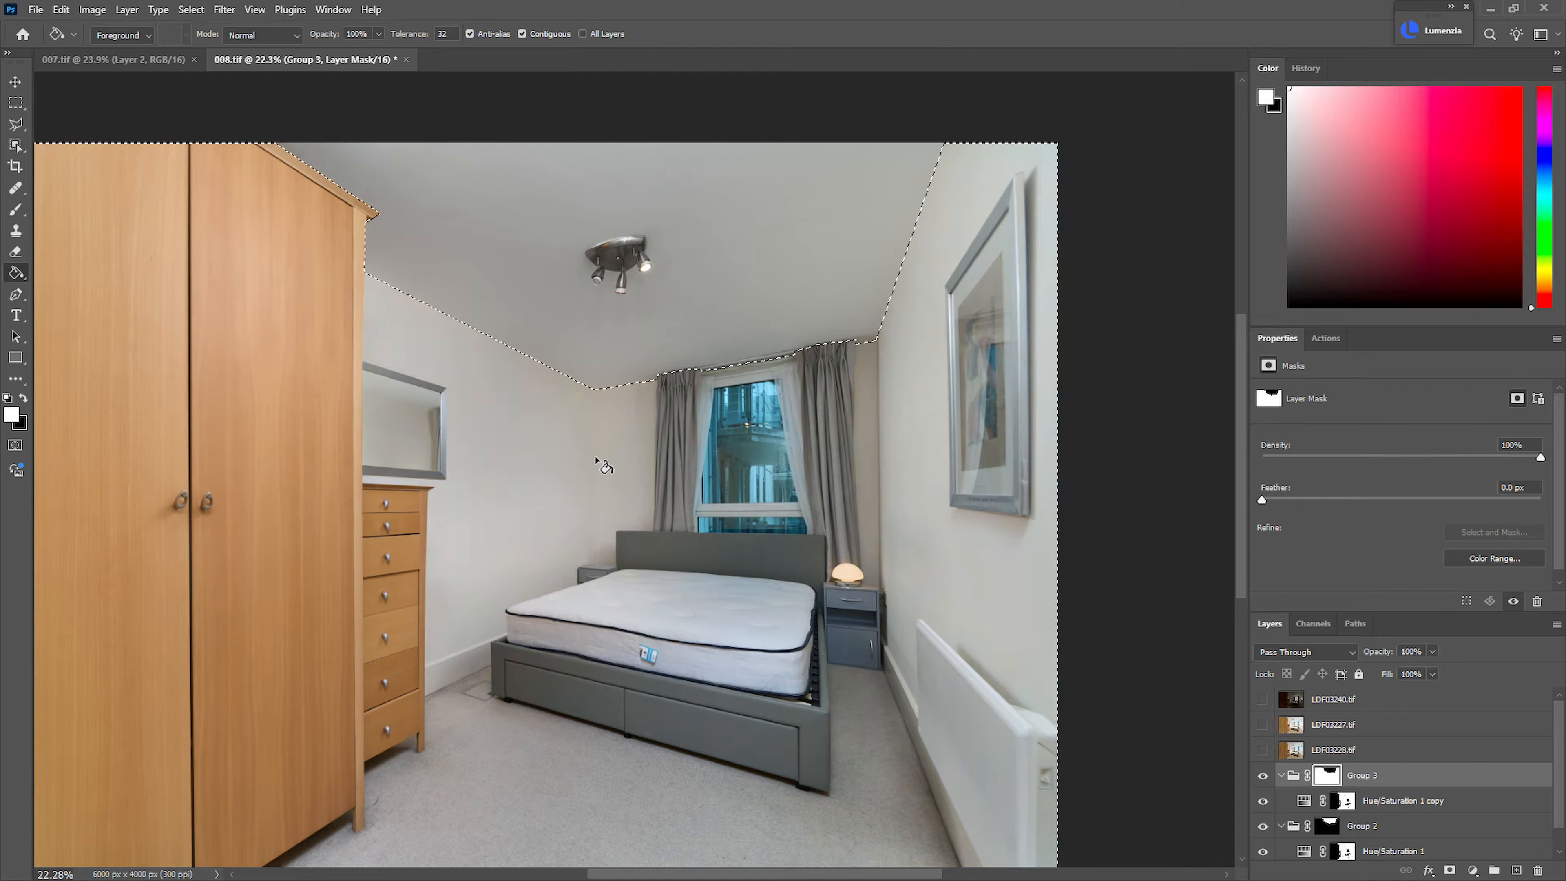
# Raise the saturation of the Hue/Saturation 1 copy to weaken the desaturation outside the ceiling
pyautogui.click(1306, 801)
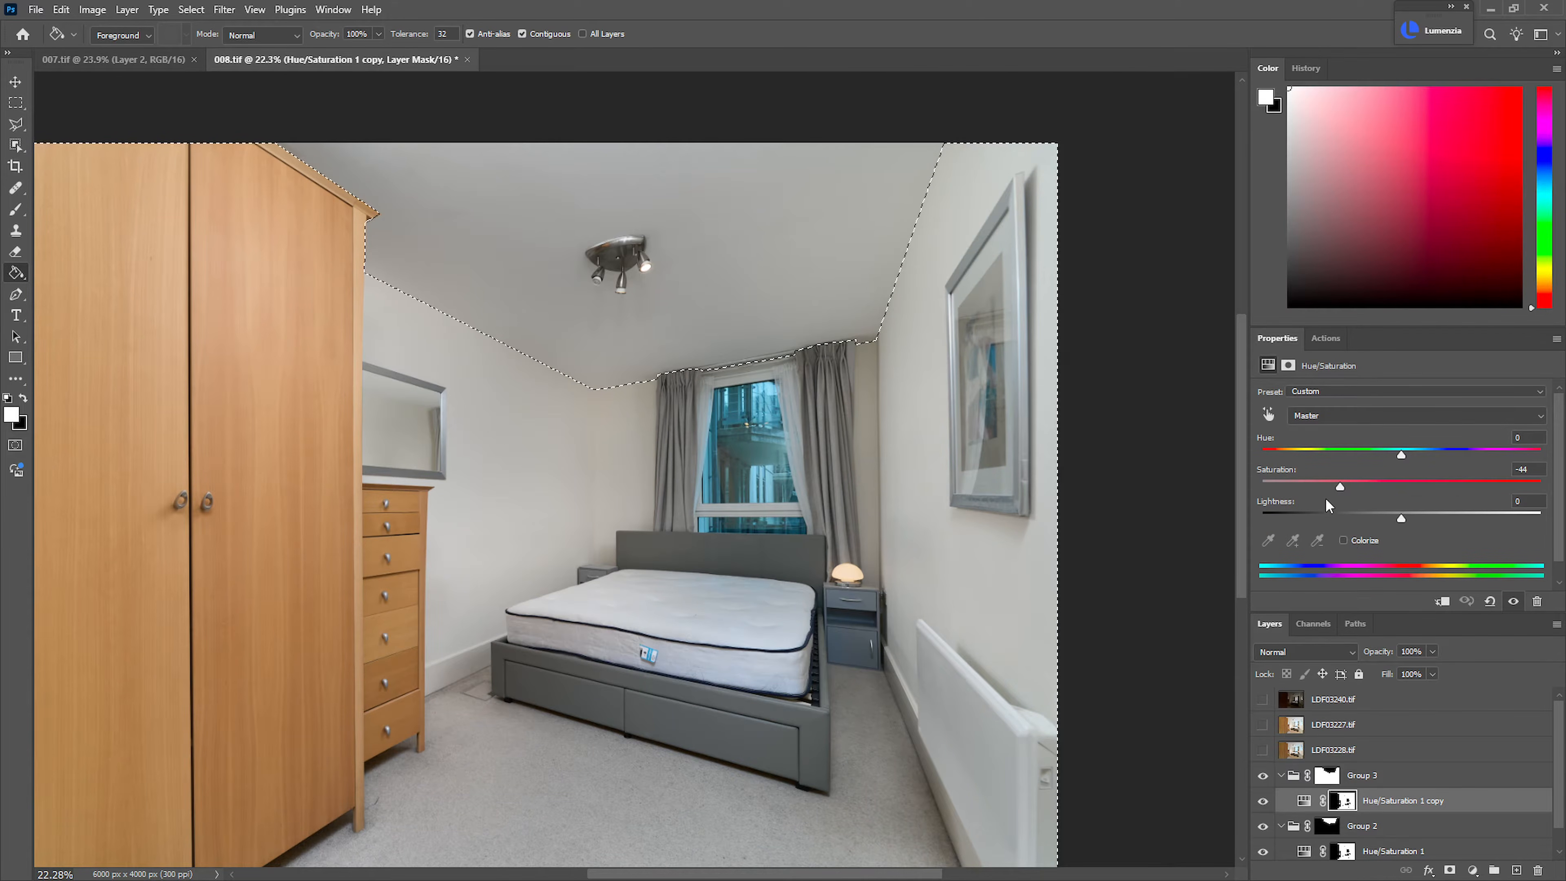
pyautogui.moveTo(1346, 489); pyautogui.dragTo(1391, 493)
pyautogui.moveTo(1384, 496); pyautogui.dragTo(1385, 495)
# Collapse Group 3 and compare the room's wall color with the group hidden and shown
pyautogui.click(1282, 775)
pyautogui.click(1262, 776)
pyautogui.click(1263, 778)
pyautogui.click(1262, 779)
pyautogui.click(1260, 780)
pyautogui.click(1260, 781)
pyautogui.click(1260, 781)
pyautogui.click(1259, 781)
pyautogui.click(1262, 781)
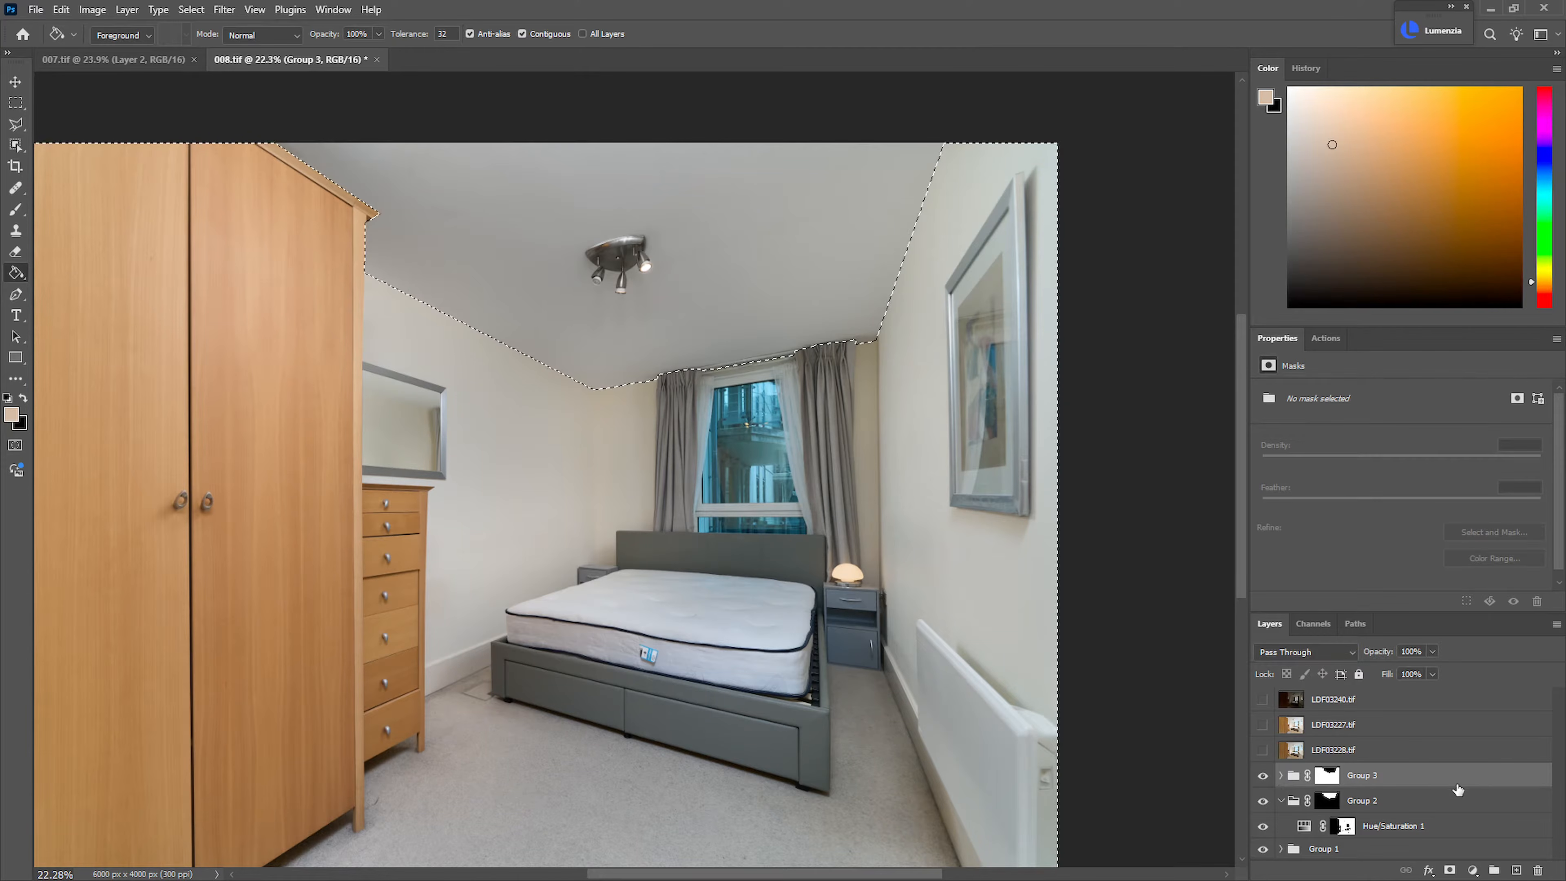
# Group all the flash layers and adjustment groups together and rename the new group as Flash
pyautogui.keyDown('shift'); pyautogui.click(1402, 852); pyautogui.keyUp('shift')
pyautogui.hotkey('ctrl', 'g')
pyautogui.doubleClick(1326, 774)
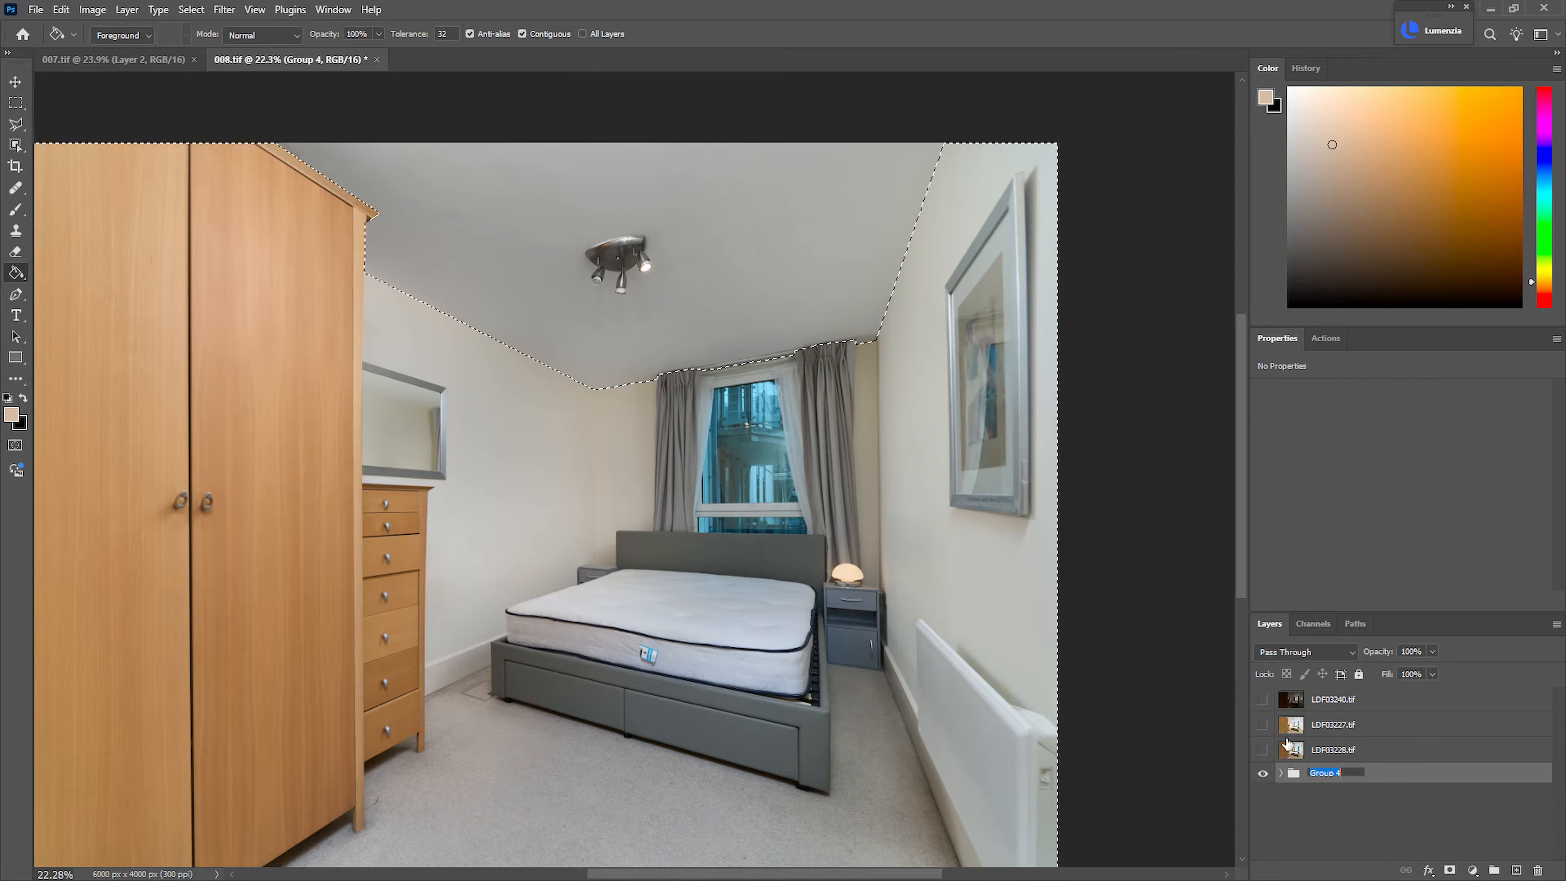
pyautogui.write('Flash')
pyautogui.press('Return')
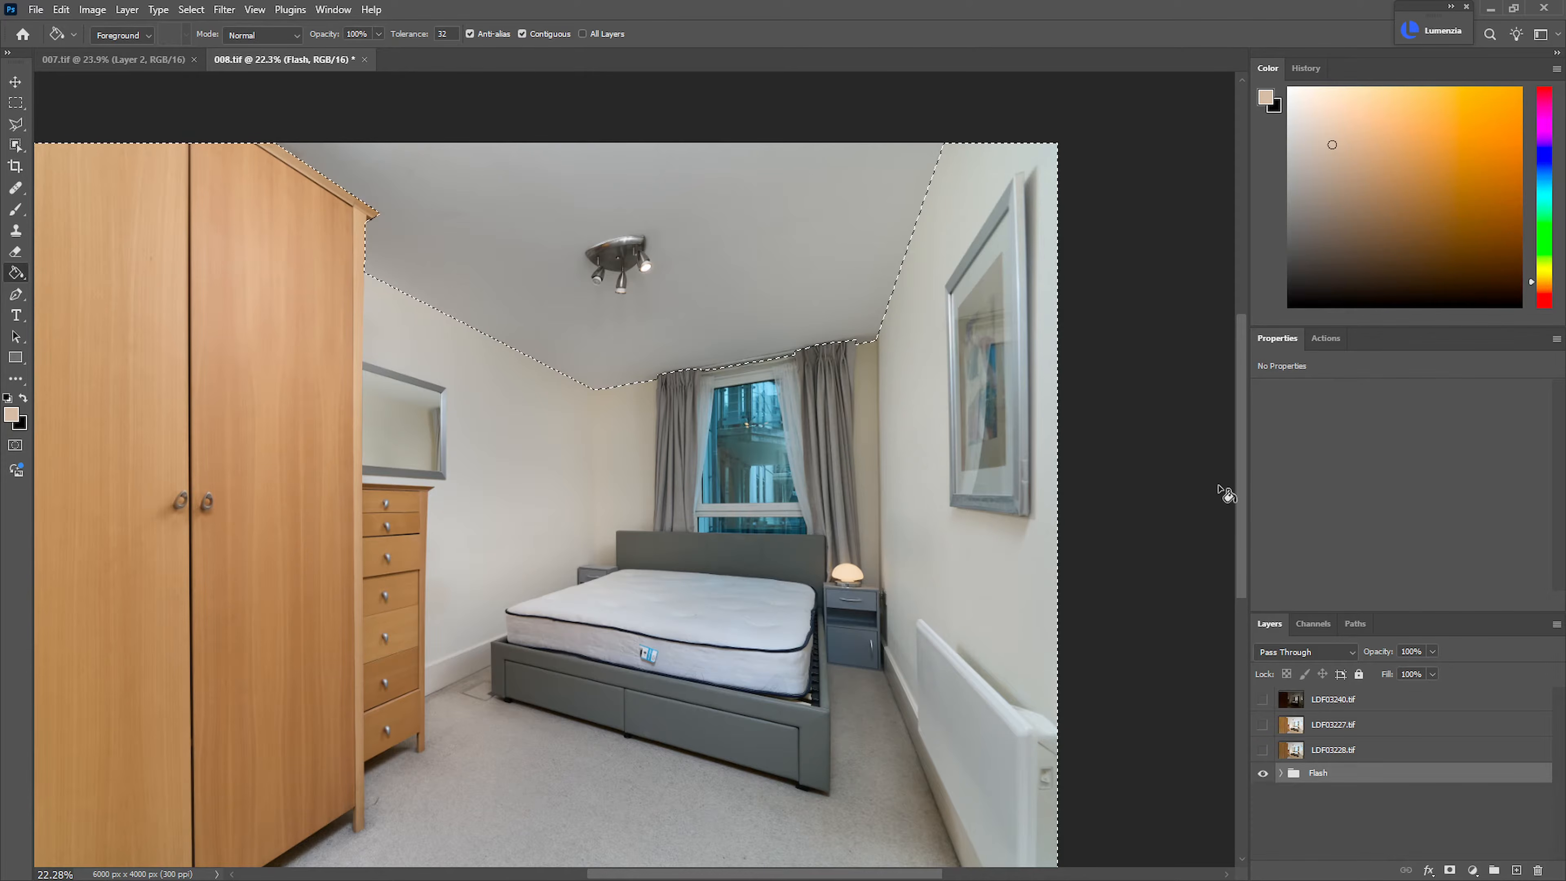
# Show LDF03228.tif and LDF03227.tif, add a black mask to LDF03227.tif and remove the active selection
pyautogui.click(1263, 750)
pyautogui.moveTo(846, 551); pyautogui.dragTo(740, 503)
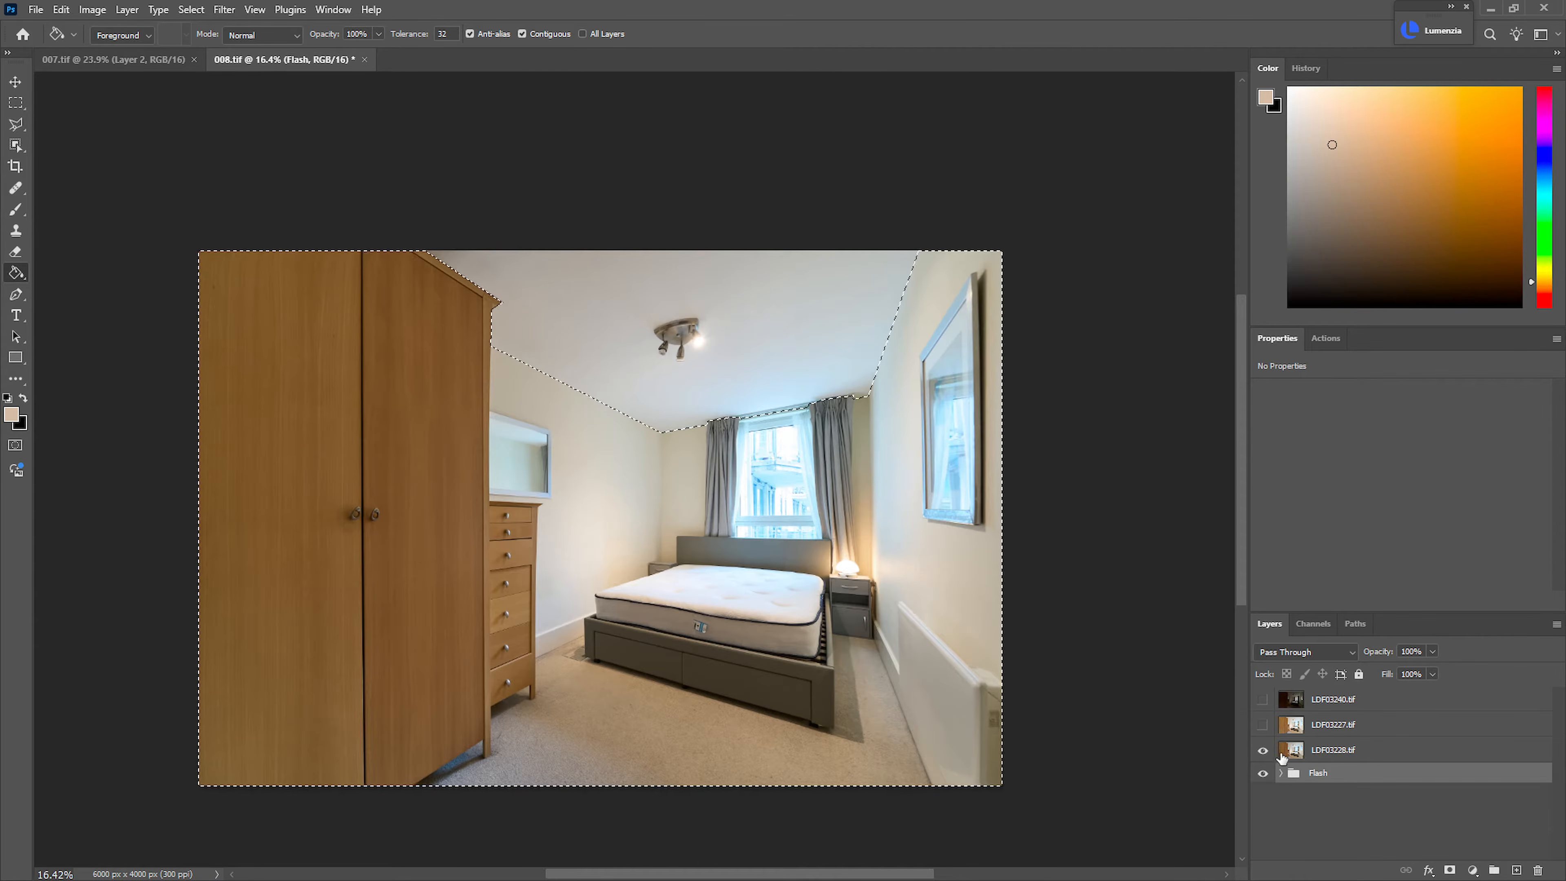
pyautogui.click(1263, 725)
pyautogui.click(1334, 731)
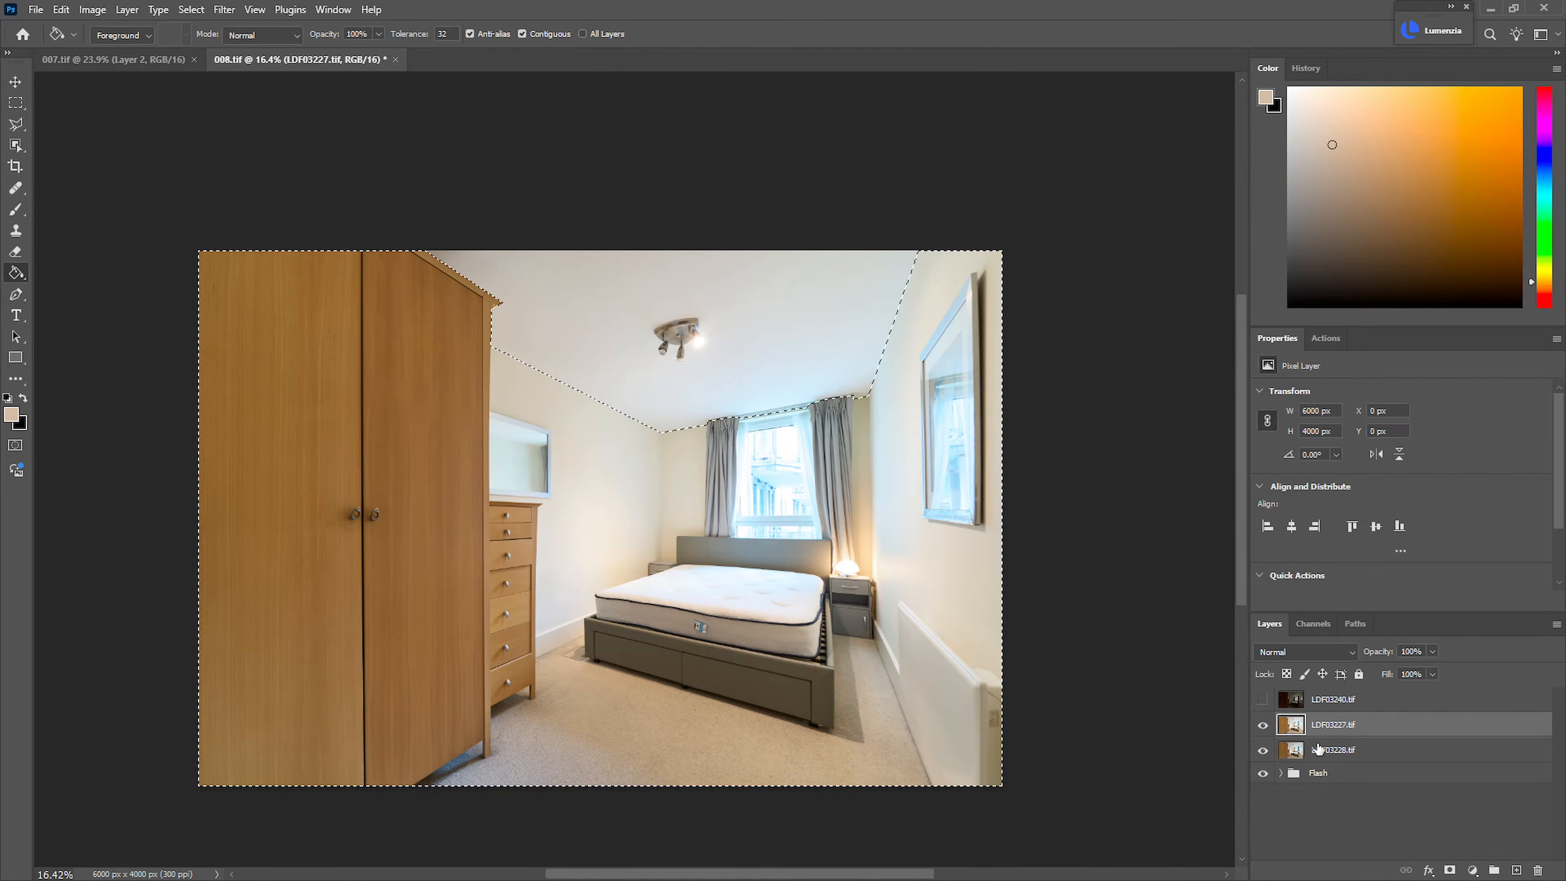
pyautogui.hotkey('ctrl', 'alt', 'm')
pyautogui.press('b')
pyautogui.moveTo(814, 572); pyautogui.dragTo(951, 455)
pyautogui.hotkey('ctrl', 'd')
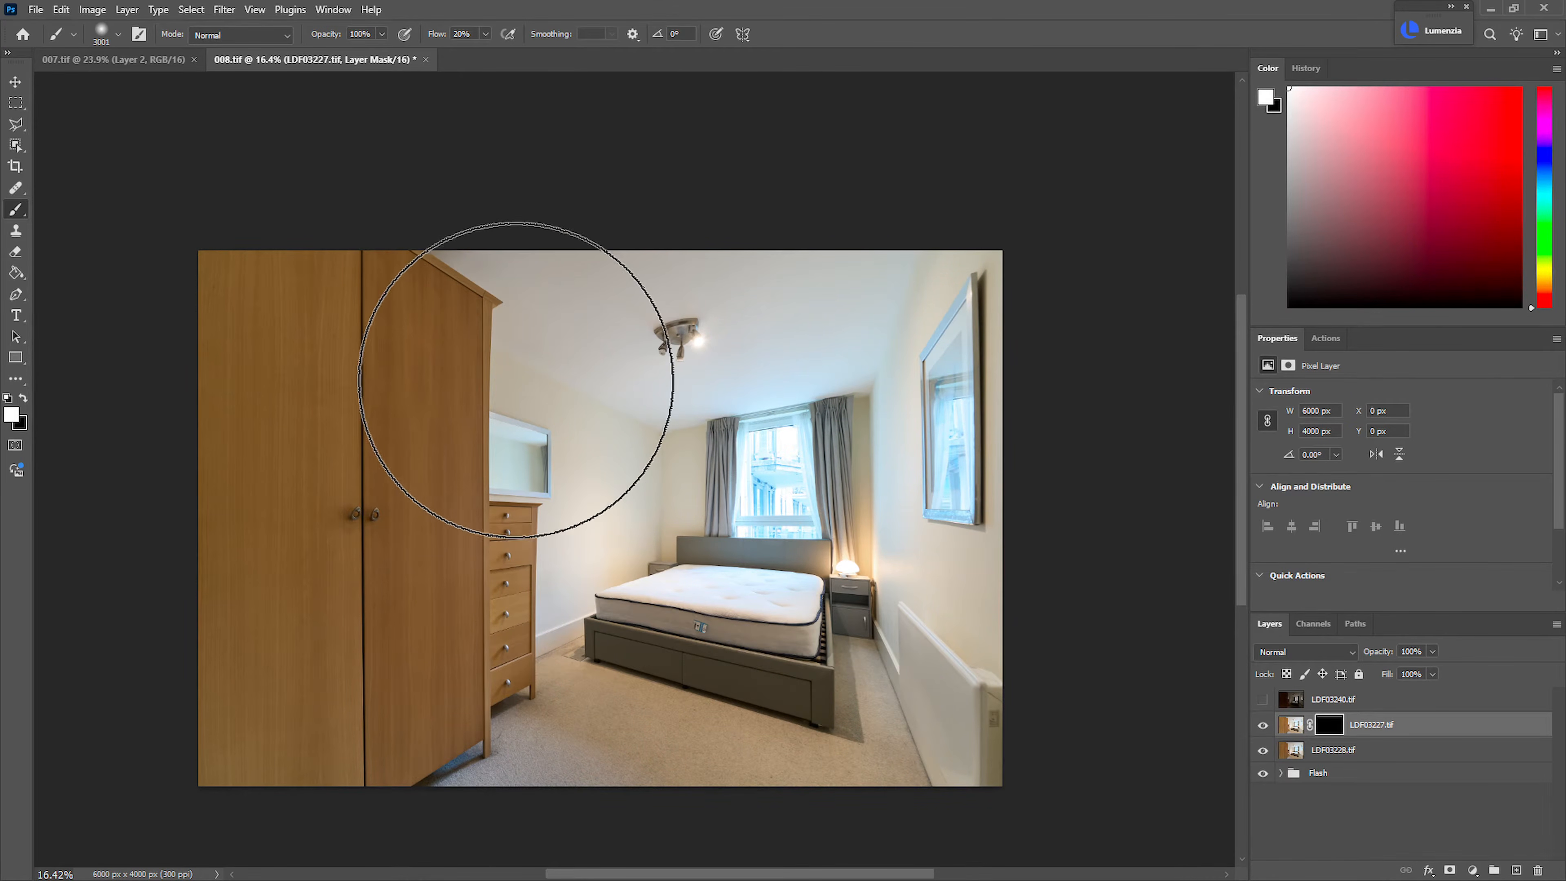
# Paint white on the LDF03227.tif mask over the wardrobe, drawers and left side of the room
pyautogui.moveTo(439, 358); pyautogui.dragTo(464, 356)
pyautogui.moveTo(335, 350)
pyautogui.mouseDown()
pyautogui.moveTo(326, 698)
pyautogui.moveTo(280, 402)
pyautogui.moveTo(333, 361)
pyautogui.moveTo(280, 657)
pyautogui.moveTo(418, 543)
pyautogui.moveTo(597, 525)
pyautogui.mouseUp()
pyautogui.moveTo(560, 677)
pyautogui.mouseDown()
pyautogui.moveTo(497, 681)
pyautogui.moveTo(555, 679)
pyautogui.mouseUp()
pyautogui.hotkey('ctrl', '0')
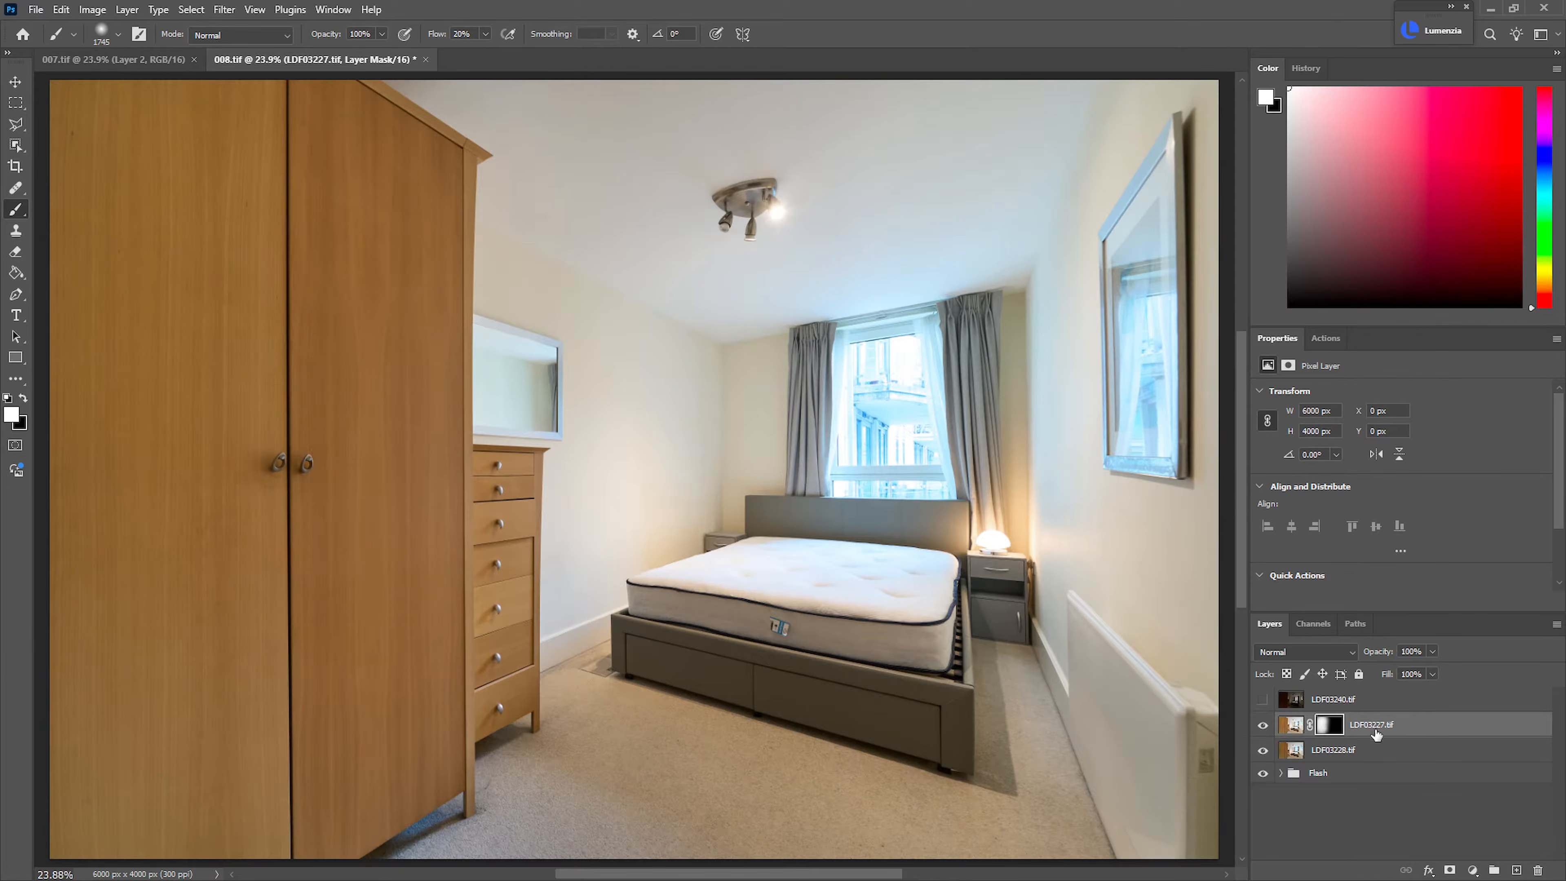
# Group LDF03227.tif and LDF03228.tif, set the group's blend mode to Luminosity and lower its opacity to 44%
pyautogui.keyDown('shift'); pyautogui.click(1389, 751); pyautogui.keyUp('shift')
pyautogui.hotkey('ctrl', 'g')
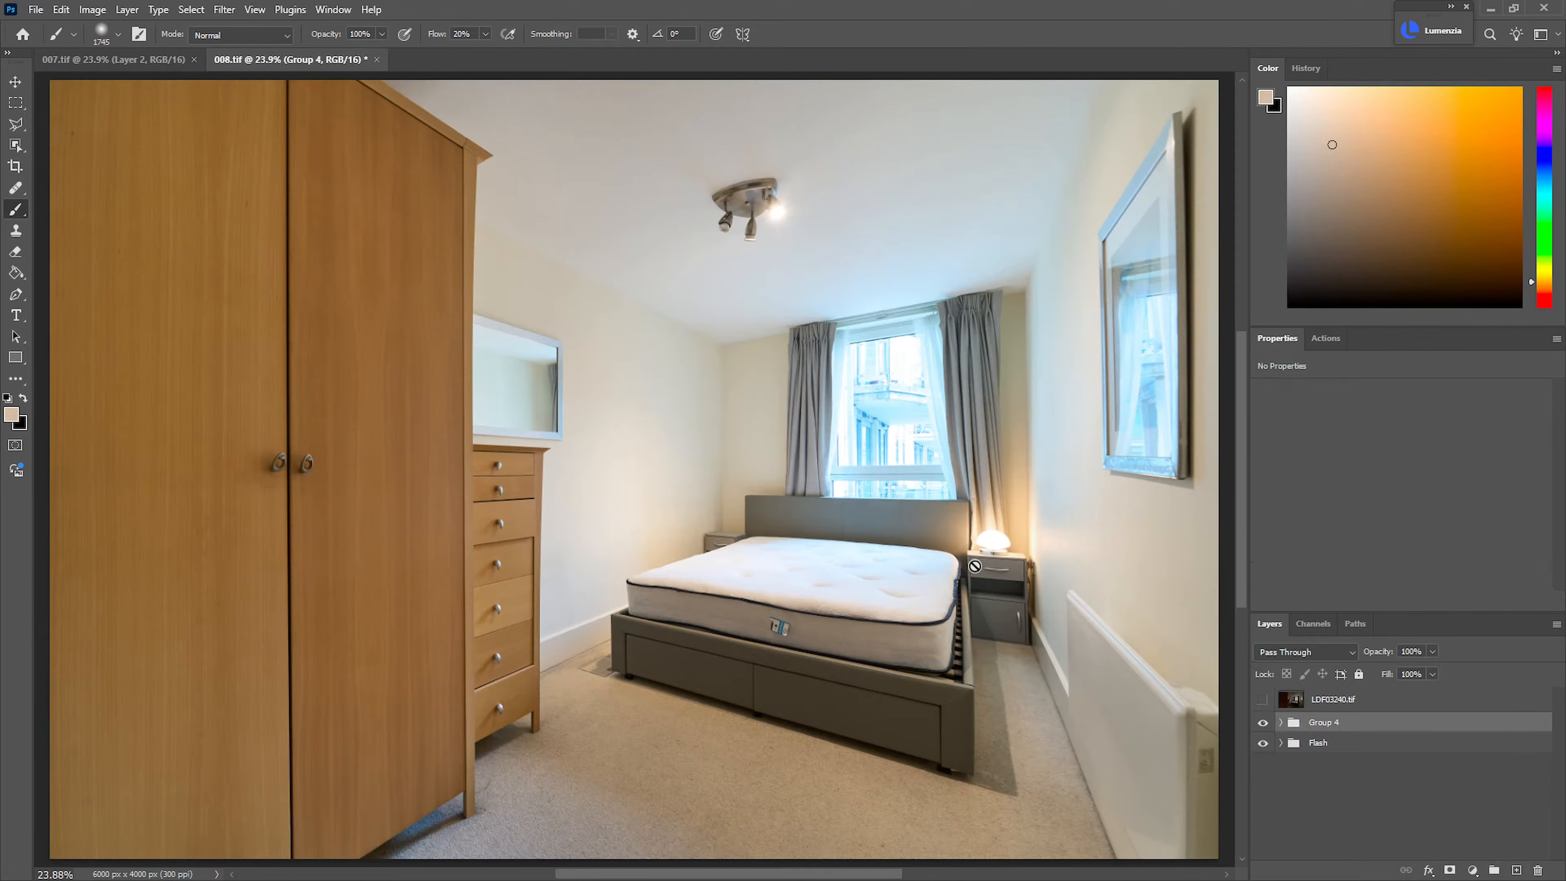
pyautogui.click(1312, 650)
pyautogui.click(1295, 870)
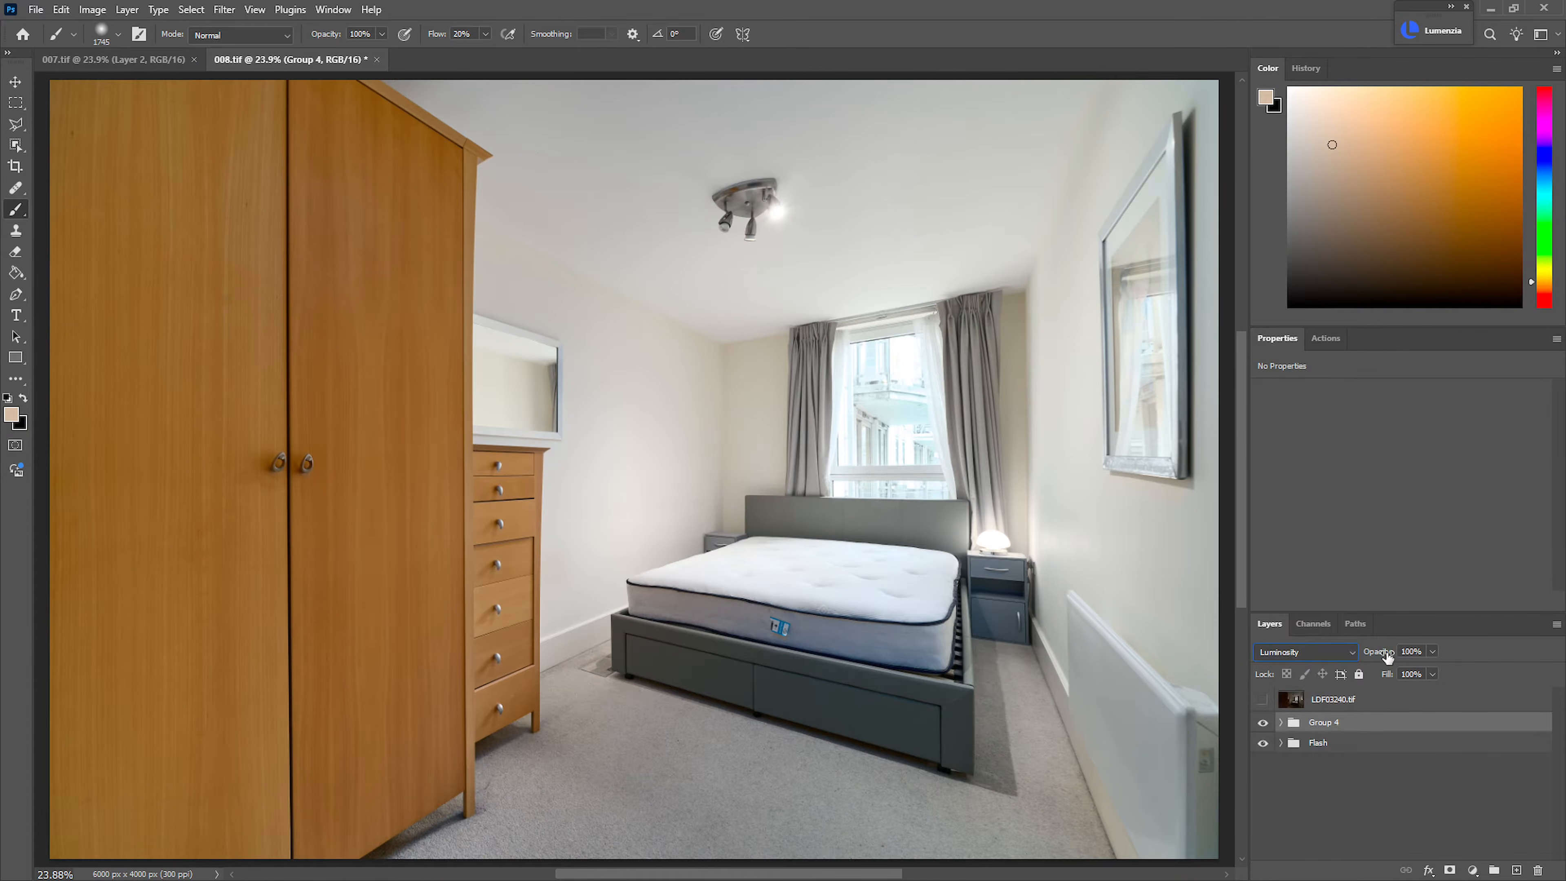
pyautogui.moveTo(1381, 657); pyautogui.dragTo(1350, 664)
pyautogui.moveTo(847, 589); pyautogui.dragTo(830, 587)
pyautogui.hotkey('ctrl', '0')
# Add a Curves adjustment clipped to Group 4 that slightly darkens the shadows and holds the brighter tones
pyautogui.hotkey('ctrl', 'm')
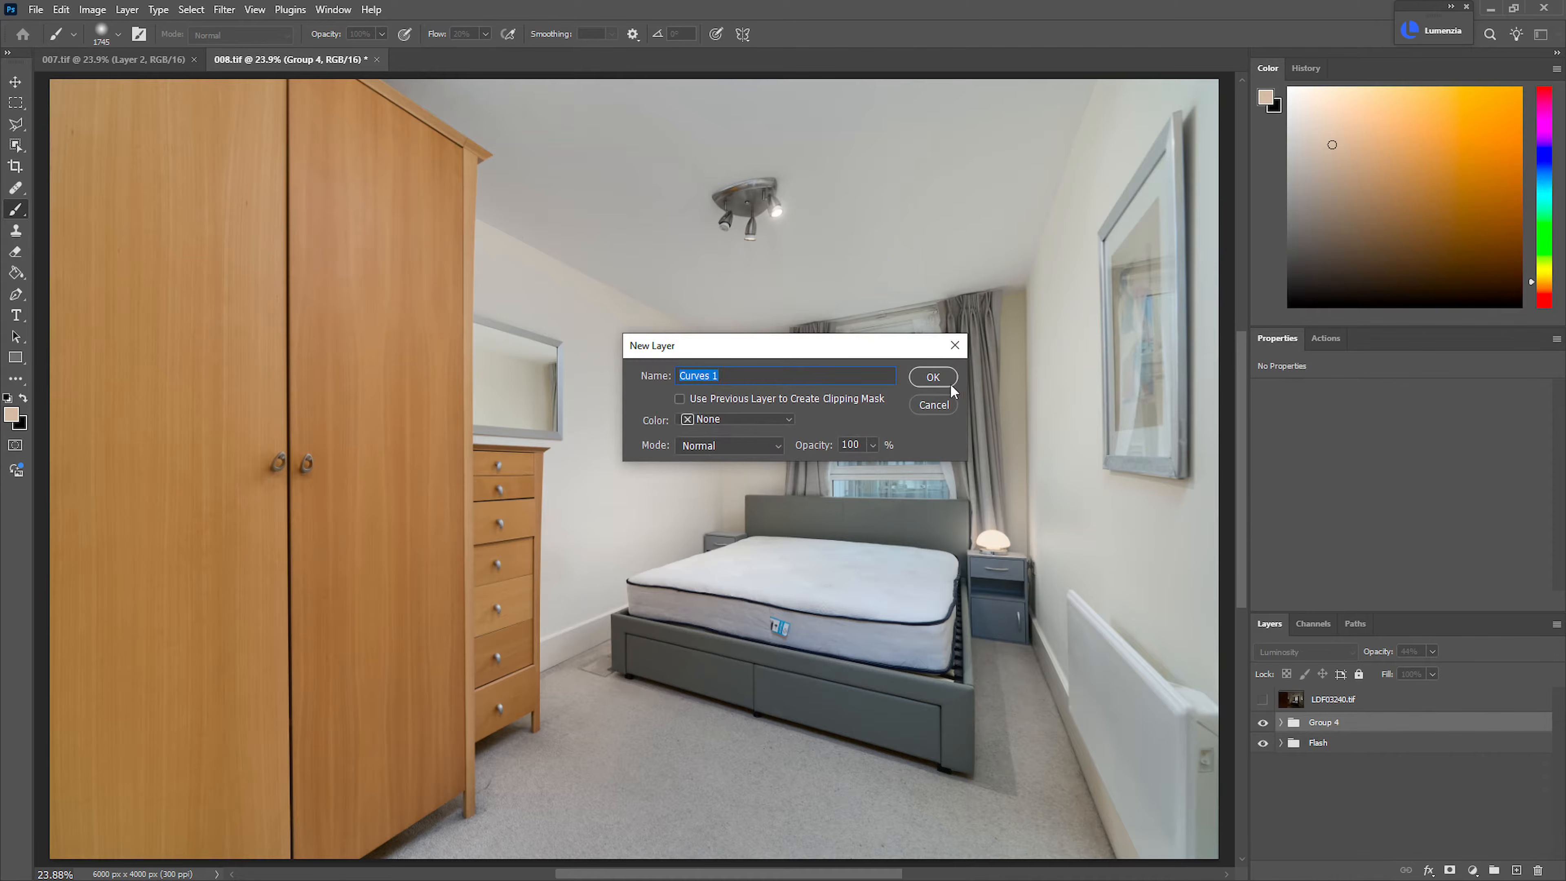
pyautogui.click(933, 377)
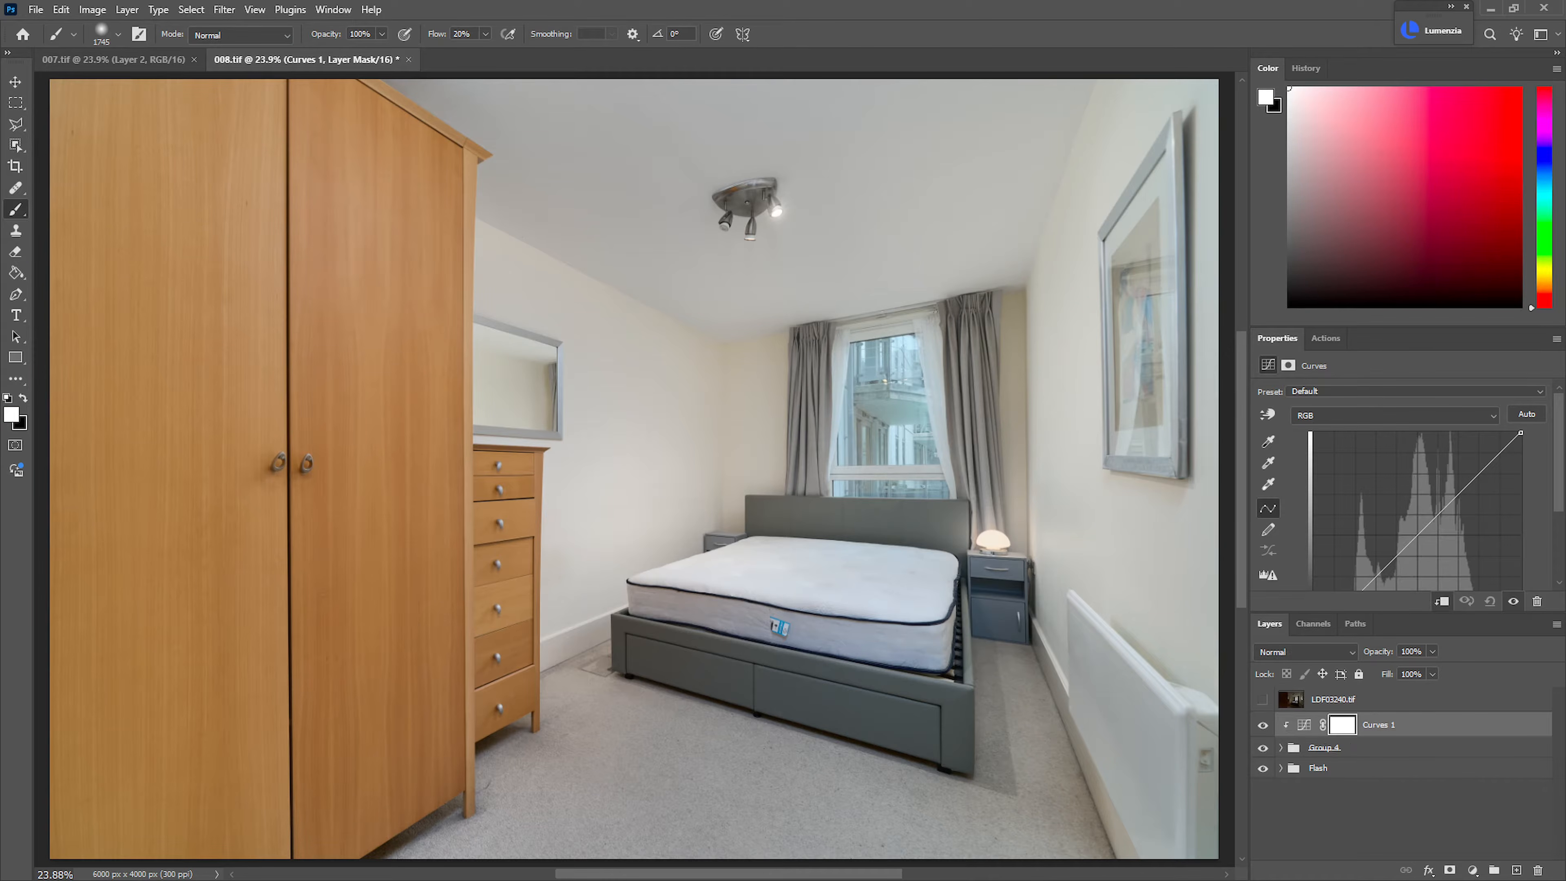
pyautogui.scroll(-2, 1559, 494)
pyautogui.moveTo(1355, 553); pyautogui.dragTo(1361, 556)
pyautogui.click(1432, 475)
pyautogui.moveTo(1432, 475); pyautogui.dragTo(1434, 476)
pyautogui.moveTo(937, 544); pyautogui.dragTo(886, 562)
# Show the dark window exposure LDF03240.tif and give it a black layer mask
pyautogui.keyDown('shift'); pyautogui.click(1380, 772); pyautogui.keyUp('shift')
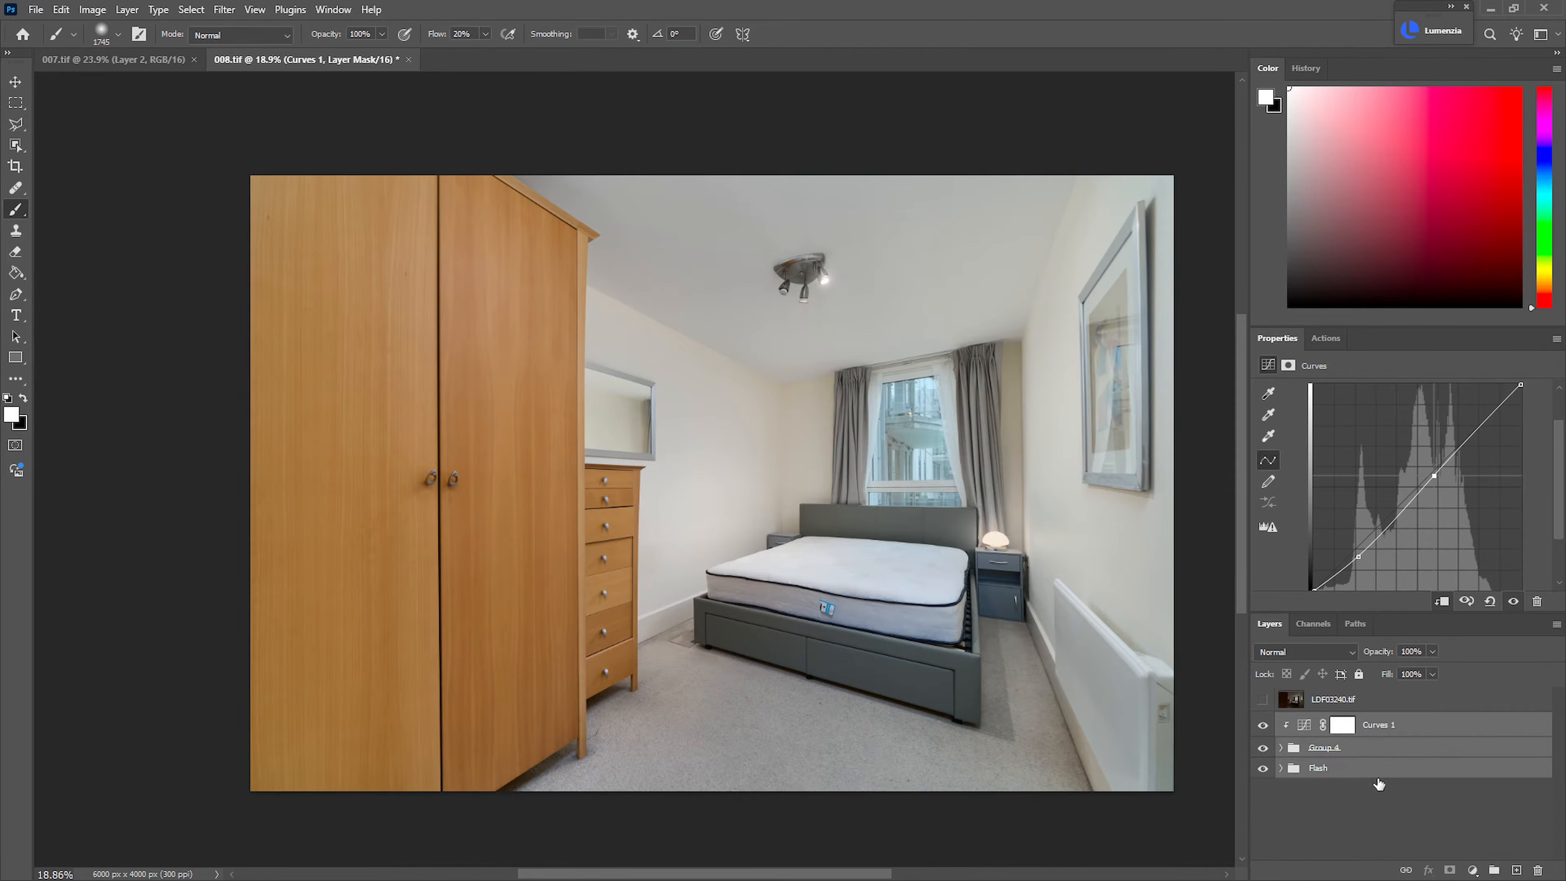
pyautogui.click(1328, 706)
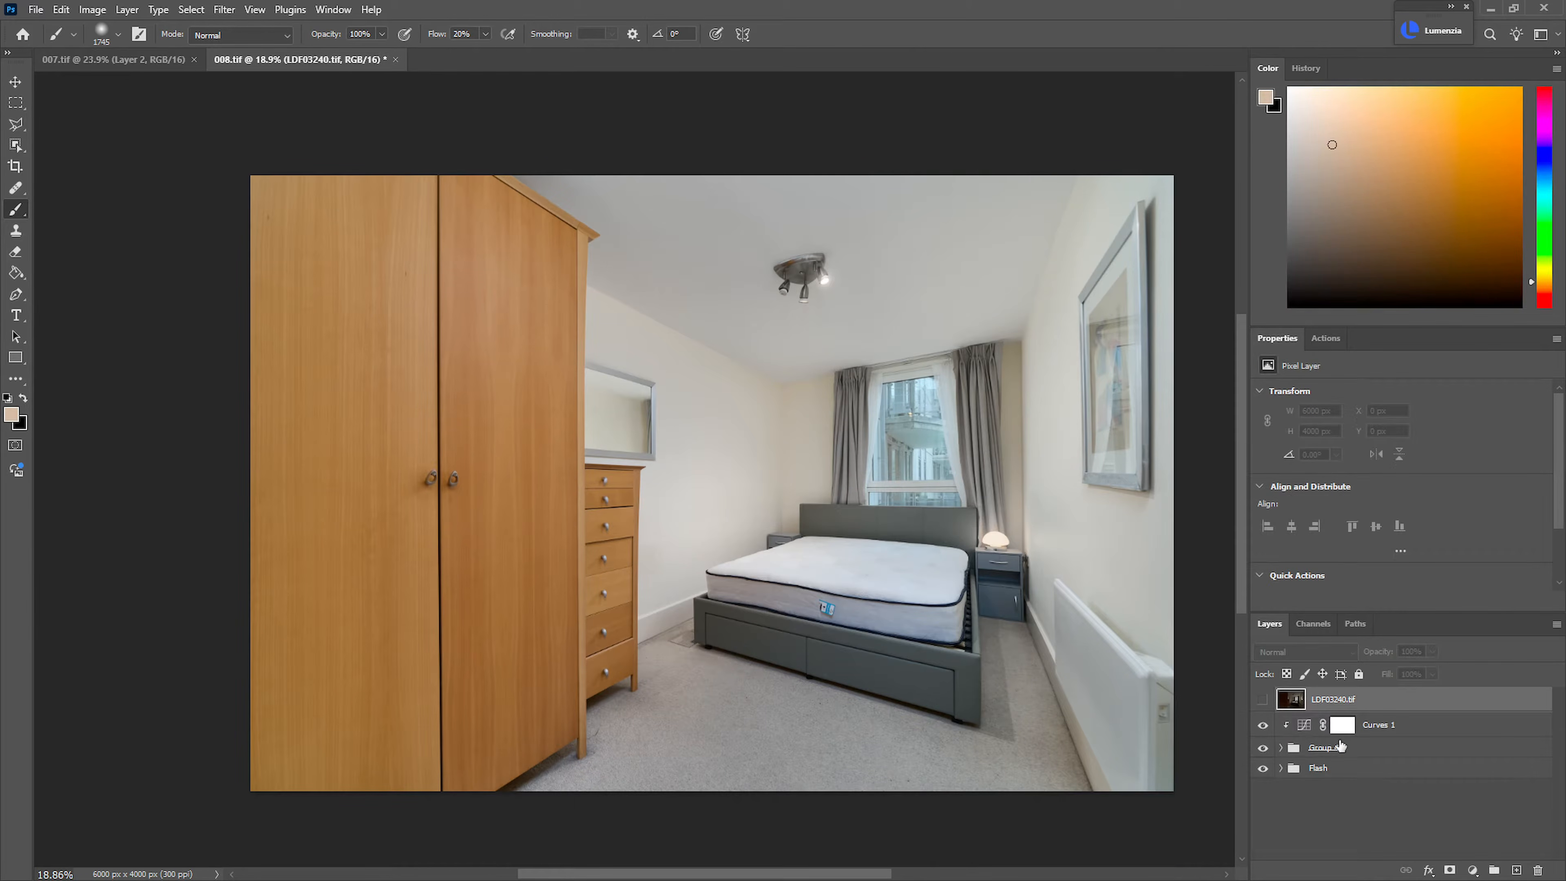
pyautogui.click(1388, 732)
pyautogui.click(1303, 709)
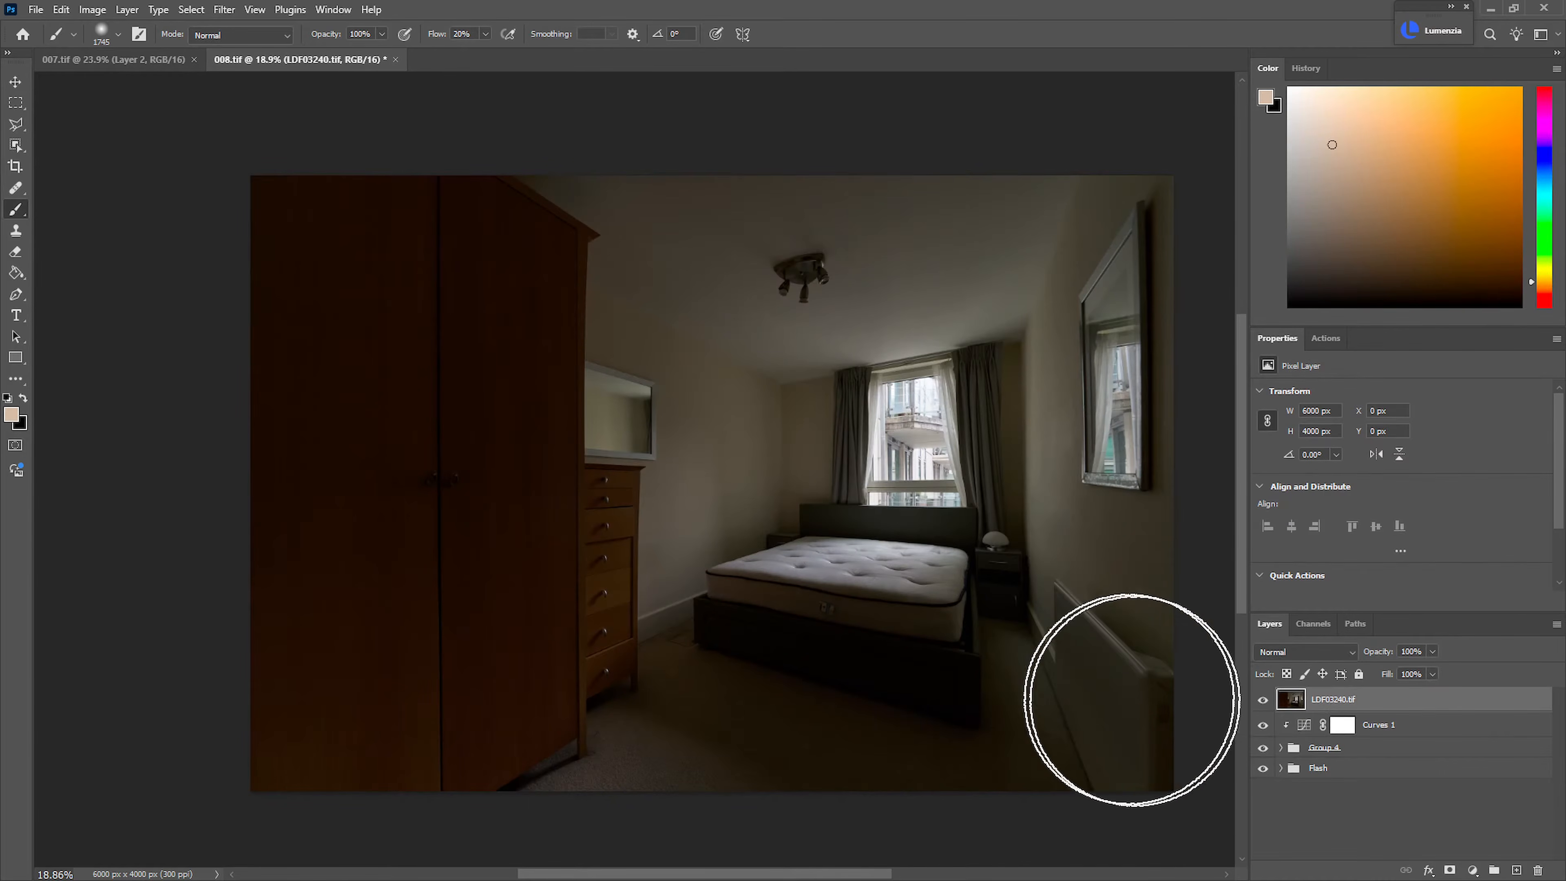
pyautogui.press('l')
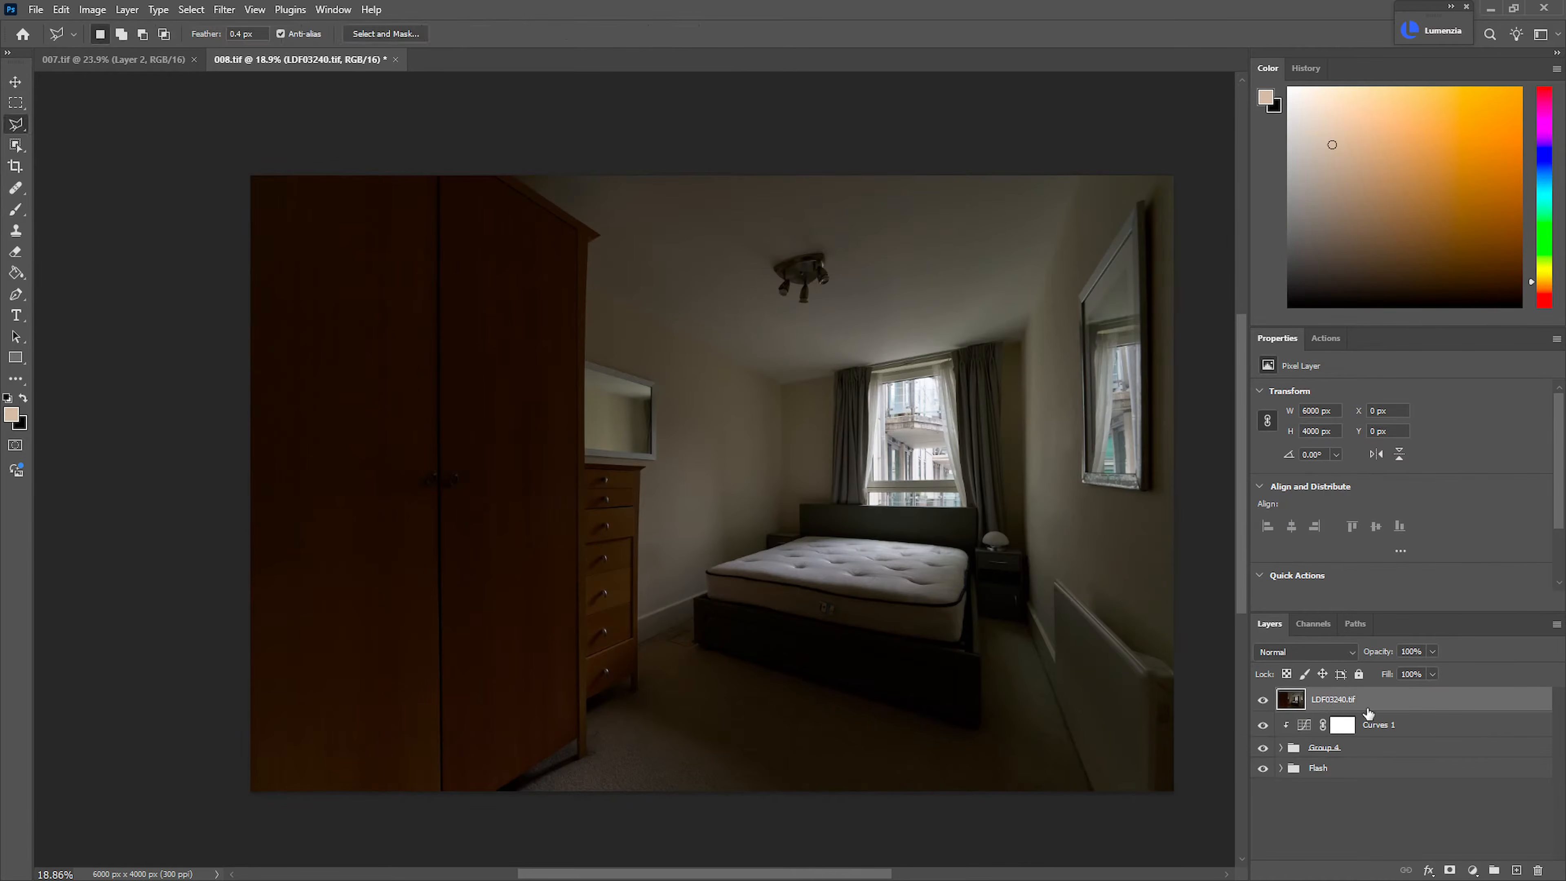
pyautogui.keyDown('alt'); pyautogui.click(1451, 870); pyautogui.keyUp('alt')
# Start a polygonal lasso outline along the upper window pane's top edge and down its right sheer curtain
pyautogui.moveTo(1032, 460); pyautogui.dragTo(1054, 459)
pyautogui.moveTo(838, 354); pyautogui.dragTo(877, 404)
pyautogui.click(802, 404)
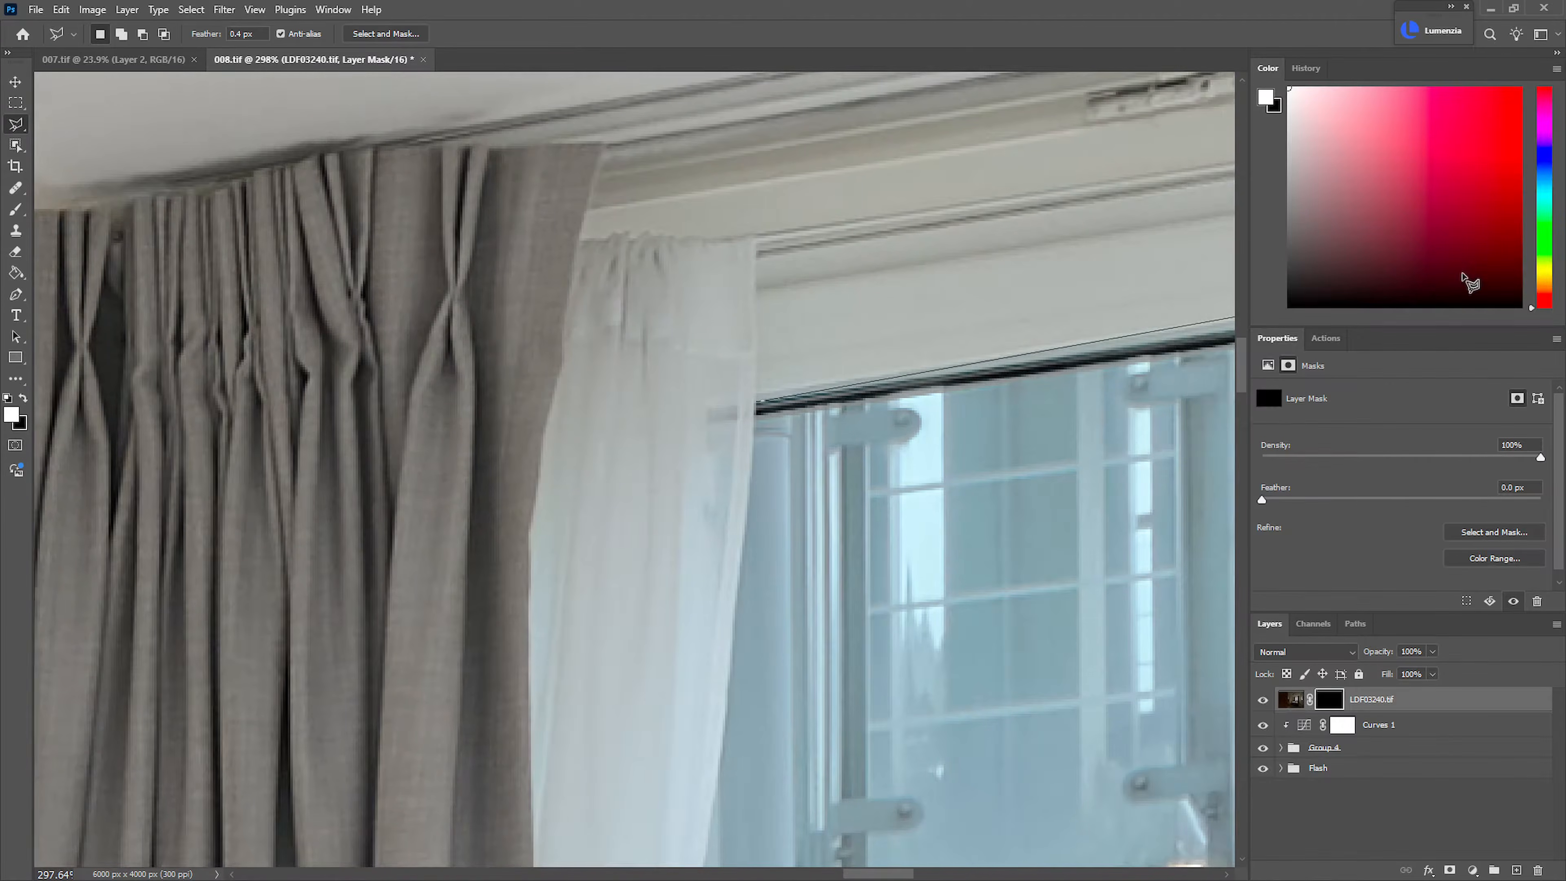
pyautogui.click(1034, 326)
pyautogui.click(1096, 664)
pyautogui.moveTo(1111, 726)
pyautogui.mouseDown()
pyautogui.moveTo(1021, 532)
pyautogui.moveTo(871, 287)
pyautogui.mouseUp()
pyautogui.click(885, 370)
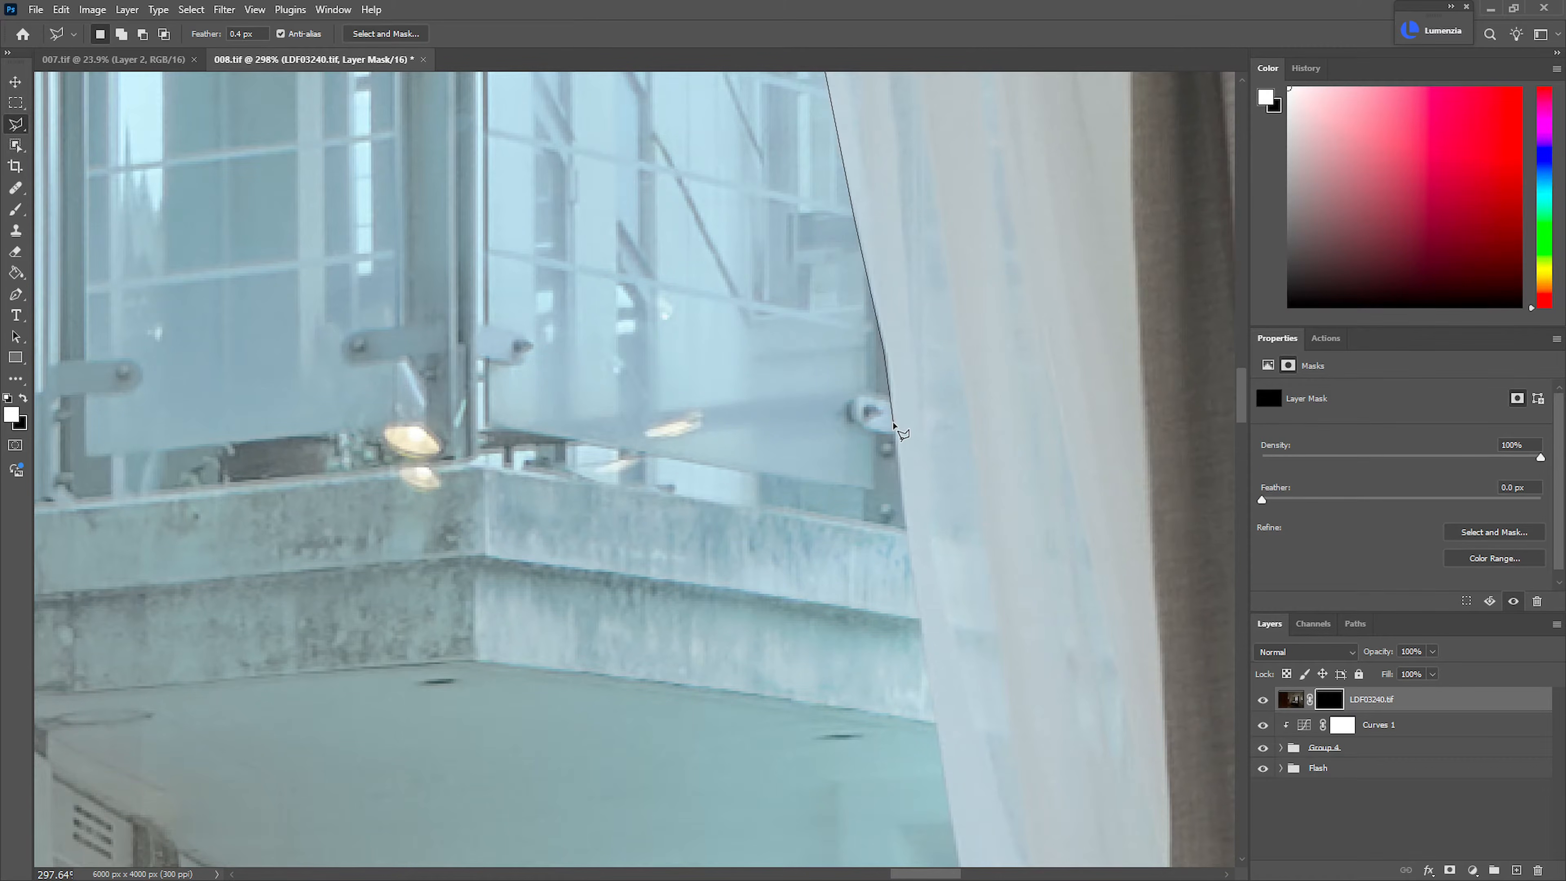
pyautogui.click(923, 638)
pyautogui.moveTo(924, 641); pyautogui.dragTo(824, 212)
pyautogui.click(850, 380)
pyautogui.click(882, 556)
pyautogui.moveTo(927, 763); pyautogui.dragTo(675, 332)
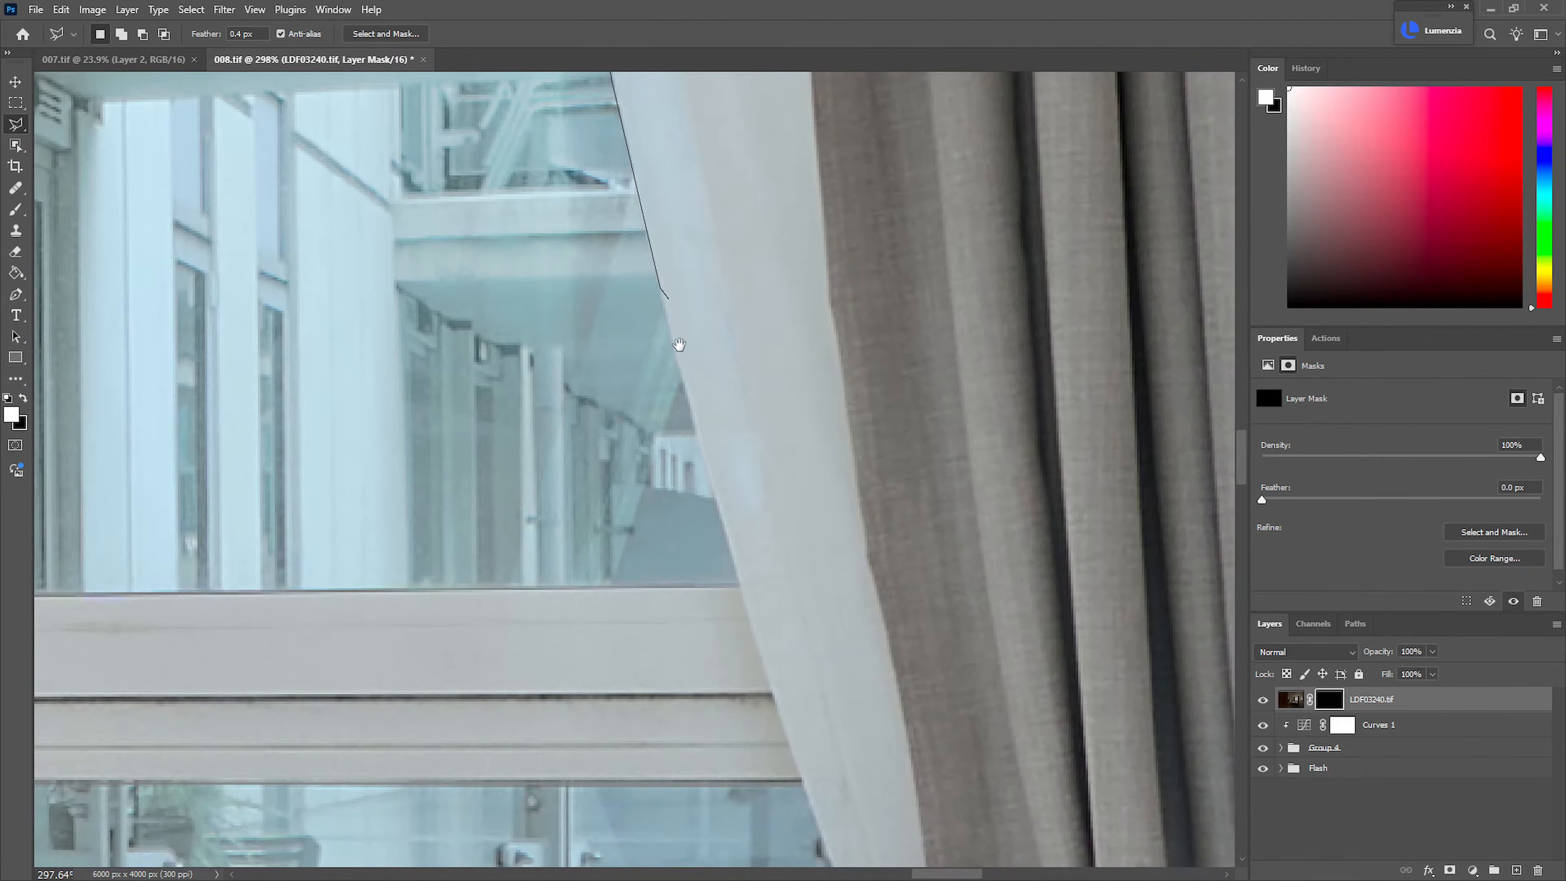
pyautogui.click(695, 426)
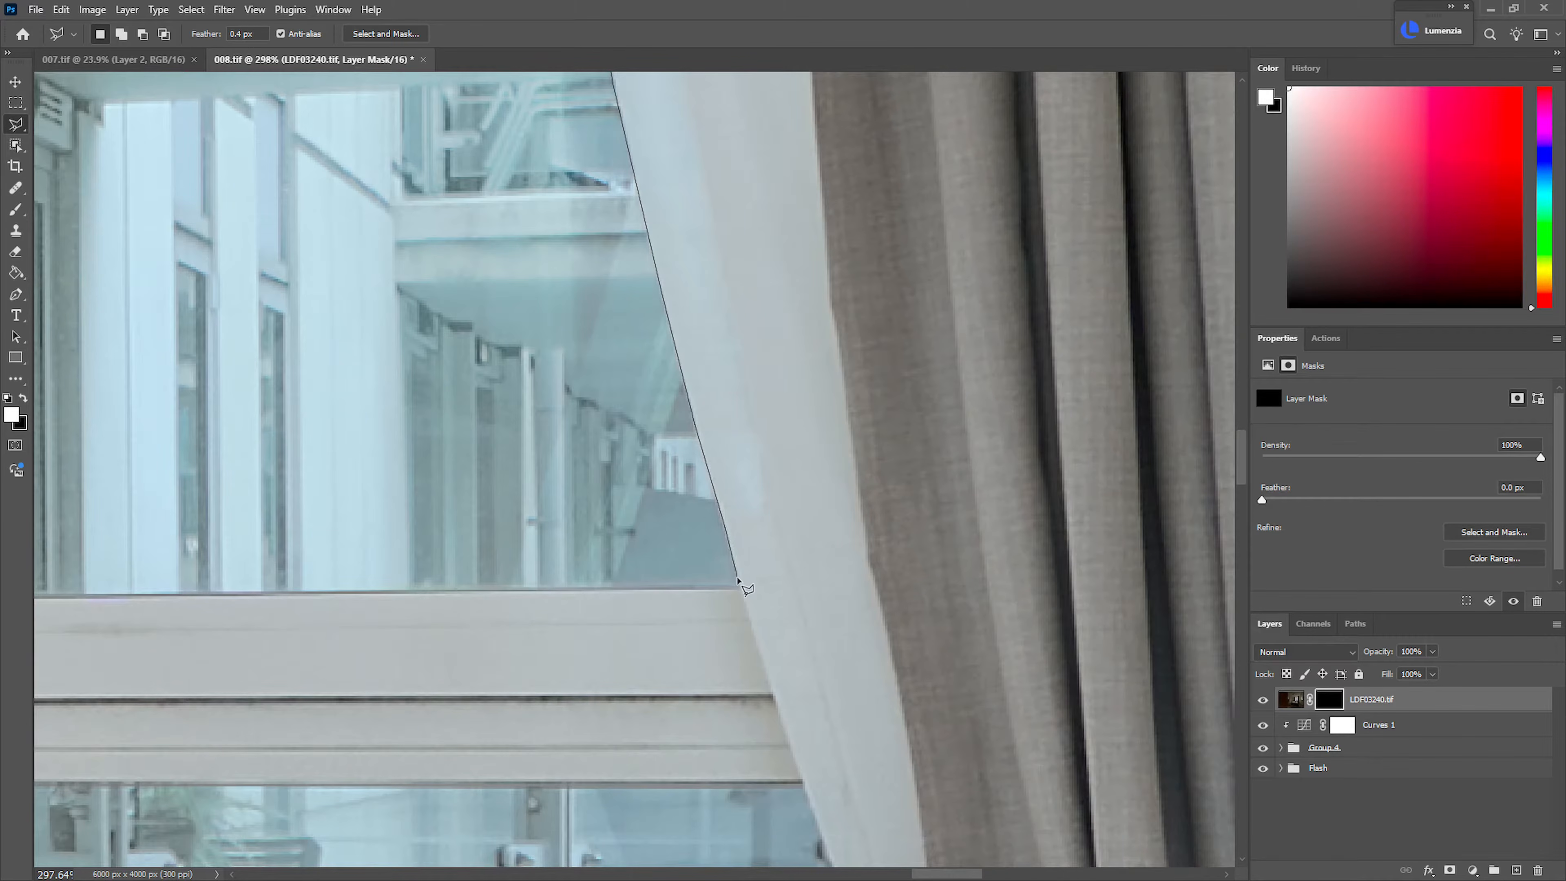
# Continue the lasso along the upper pane's bottom frame and left sheer curtain, closing it at the top-left corner
pyautogui.moveTo(501, 585)
pyautogui.mouseDown()
pyautogui.moveTo(1181, 590)
pyautogui.moveTo(906, 568)
pyautogui.mouseUp()
pyautogui.click(529, 581)
pyautogui.click(524, 221)
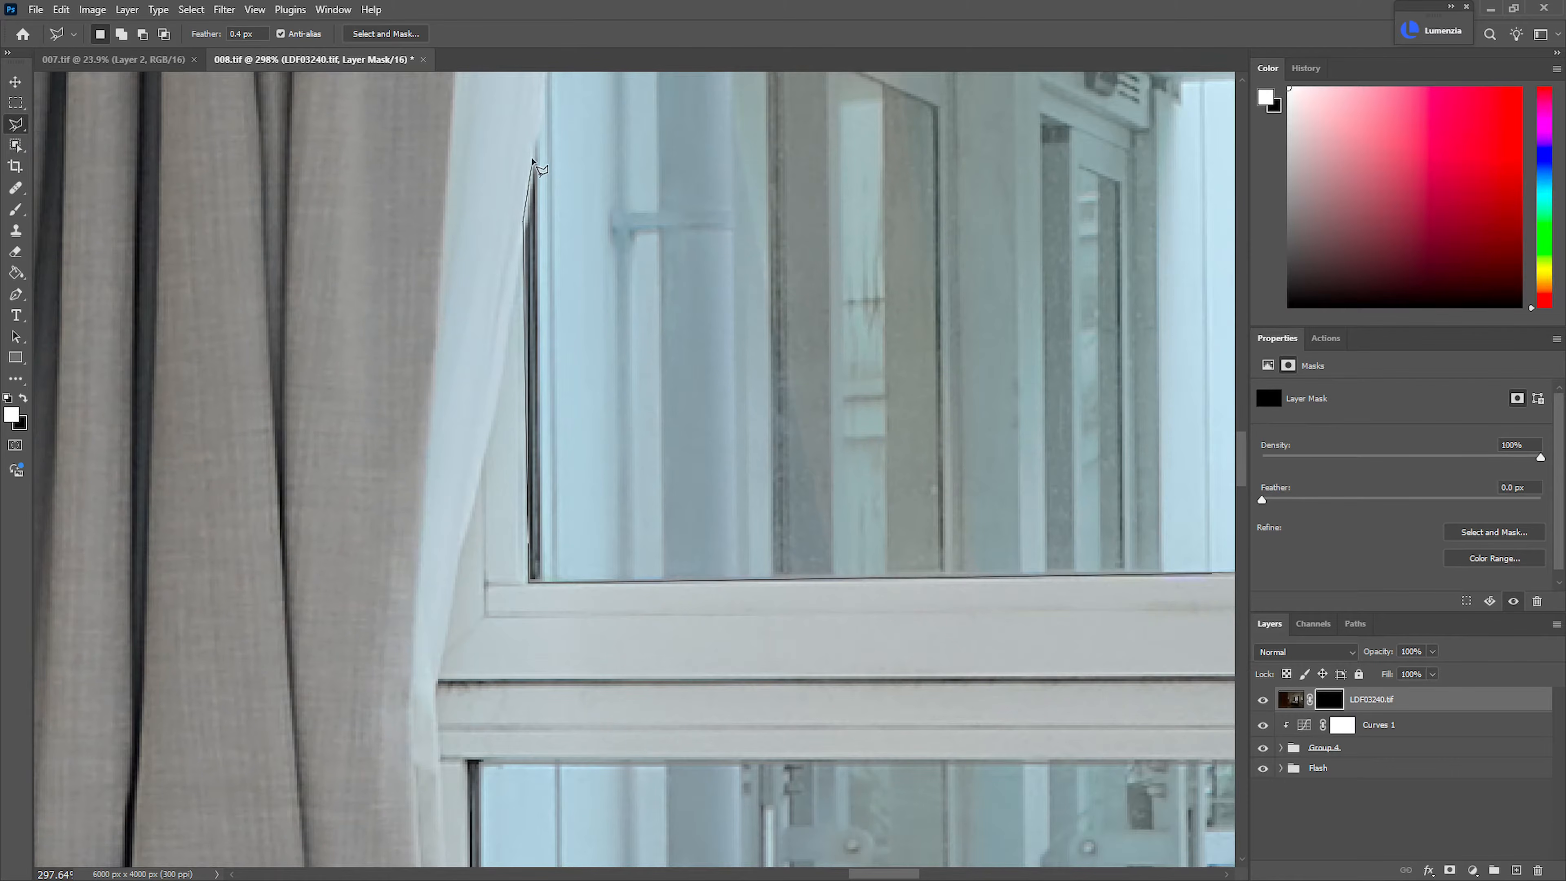
pyautogui.click(536, 135)
pyautogui.scroll(5, 542, 185)
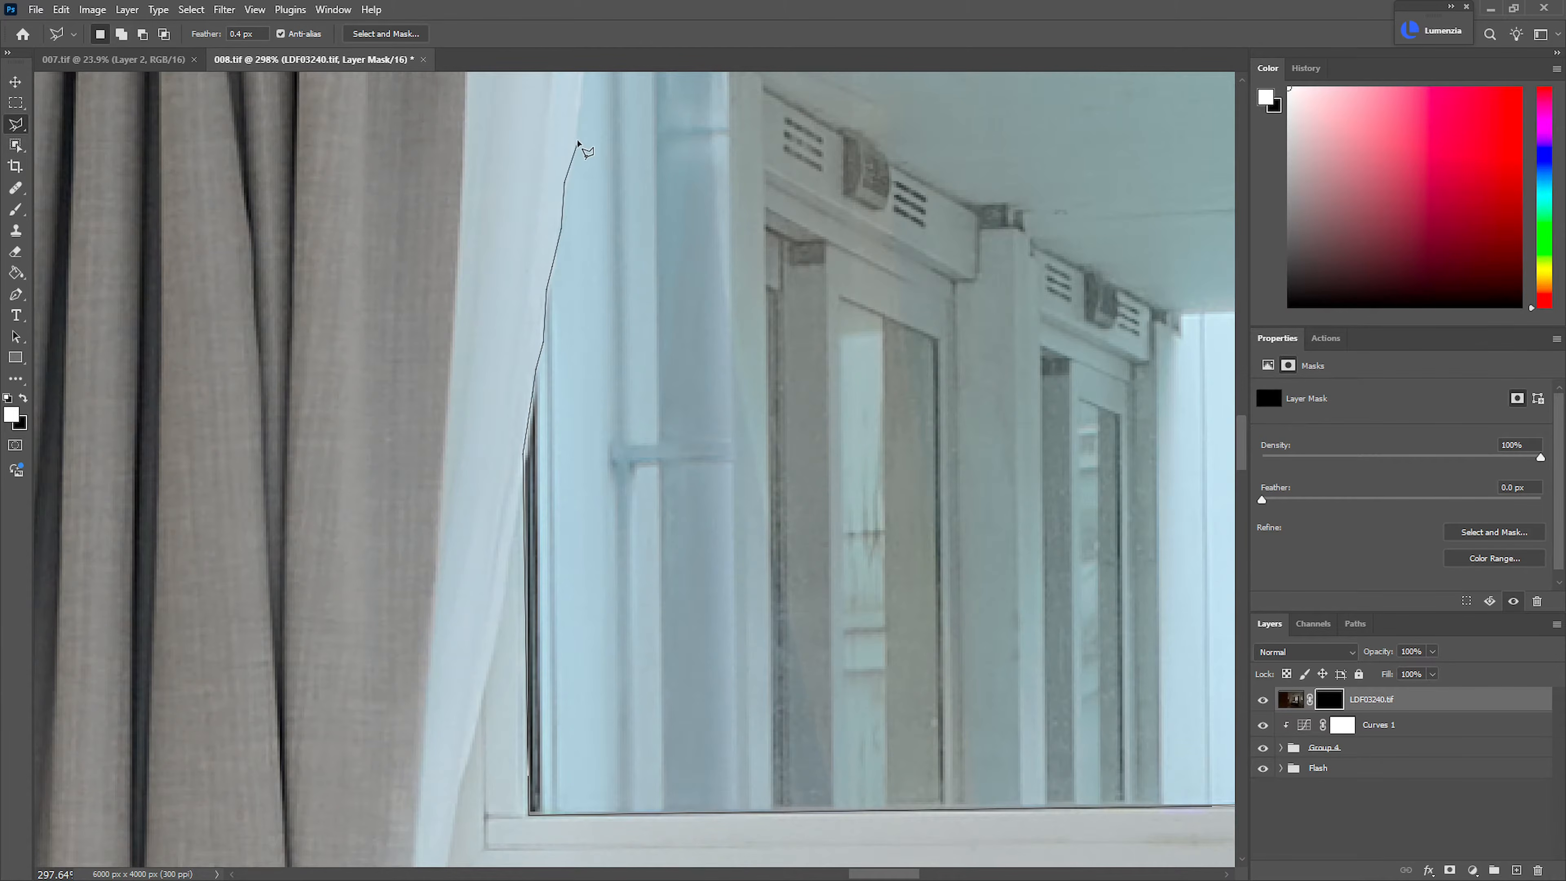
pyautogui.scroll(6, 578, 89)
pyautogui.click(587, 292)
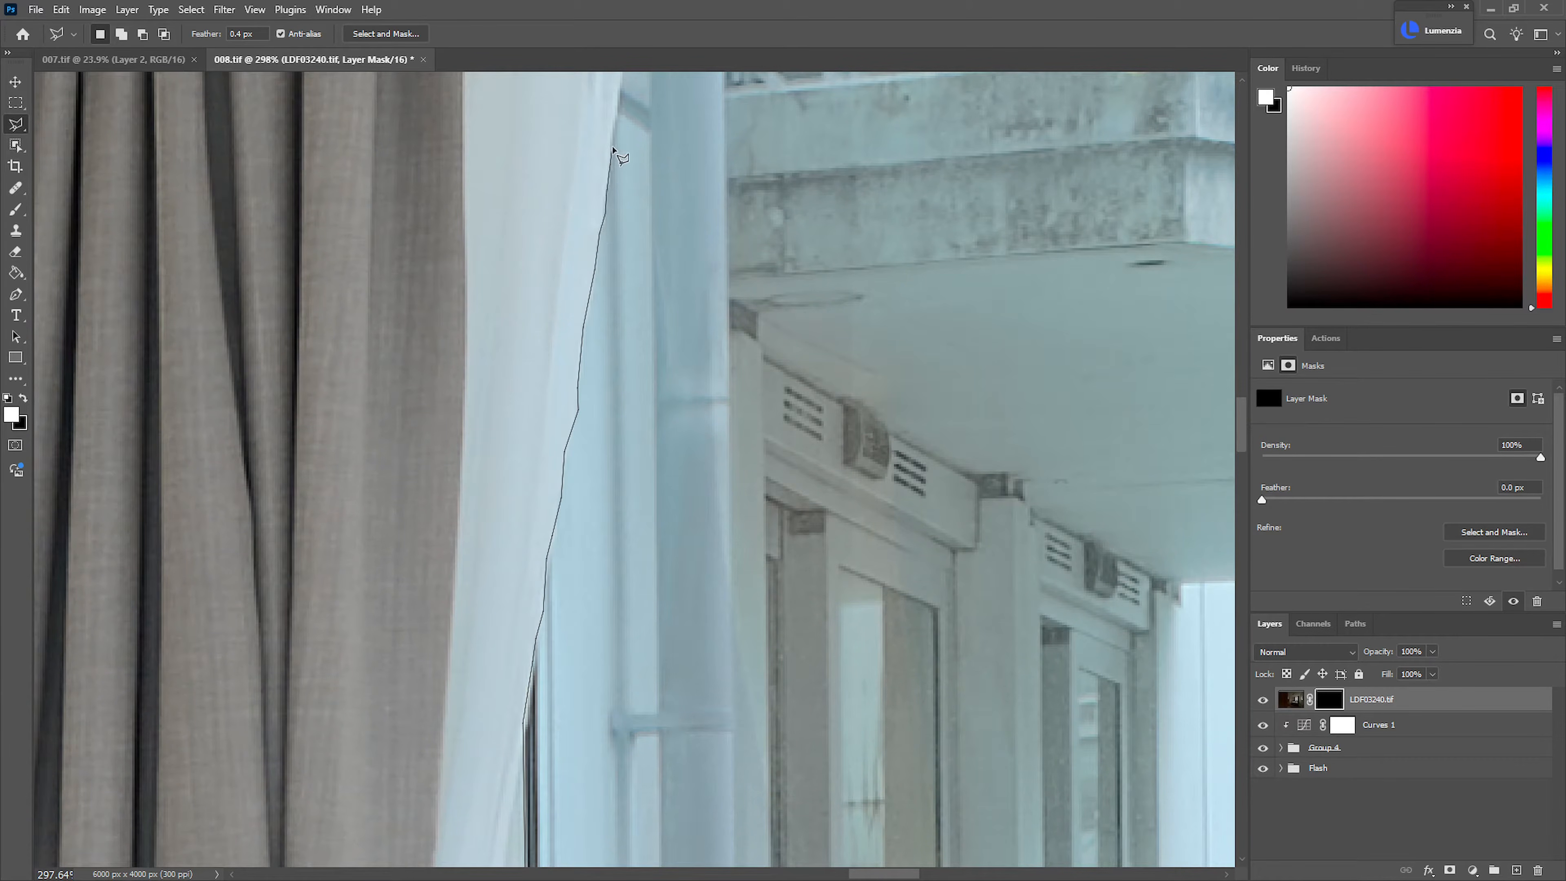
pyautogui.click(619, 94)
pyautogui.scroll(6, 619, 94)
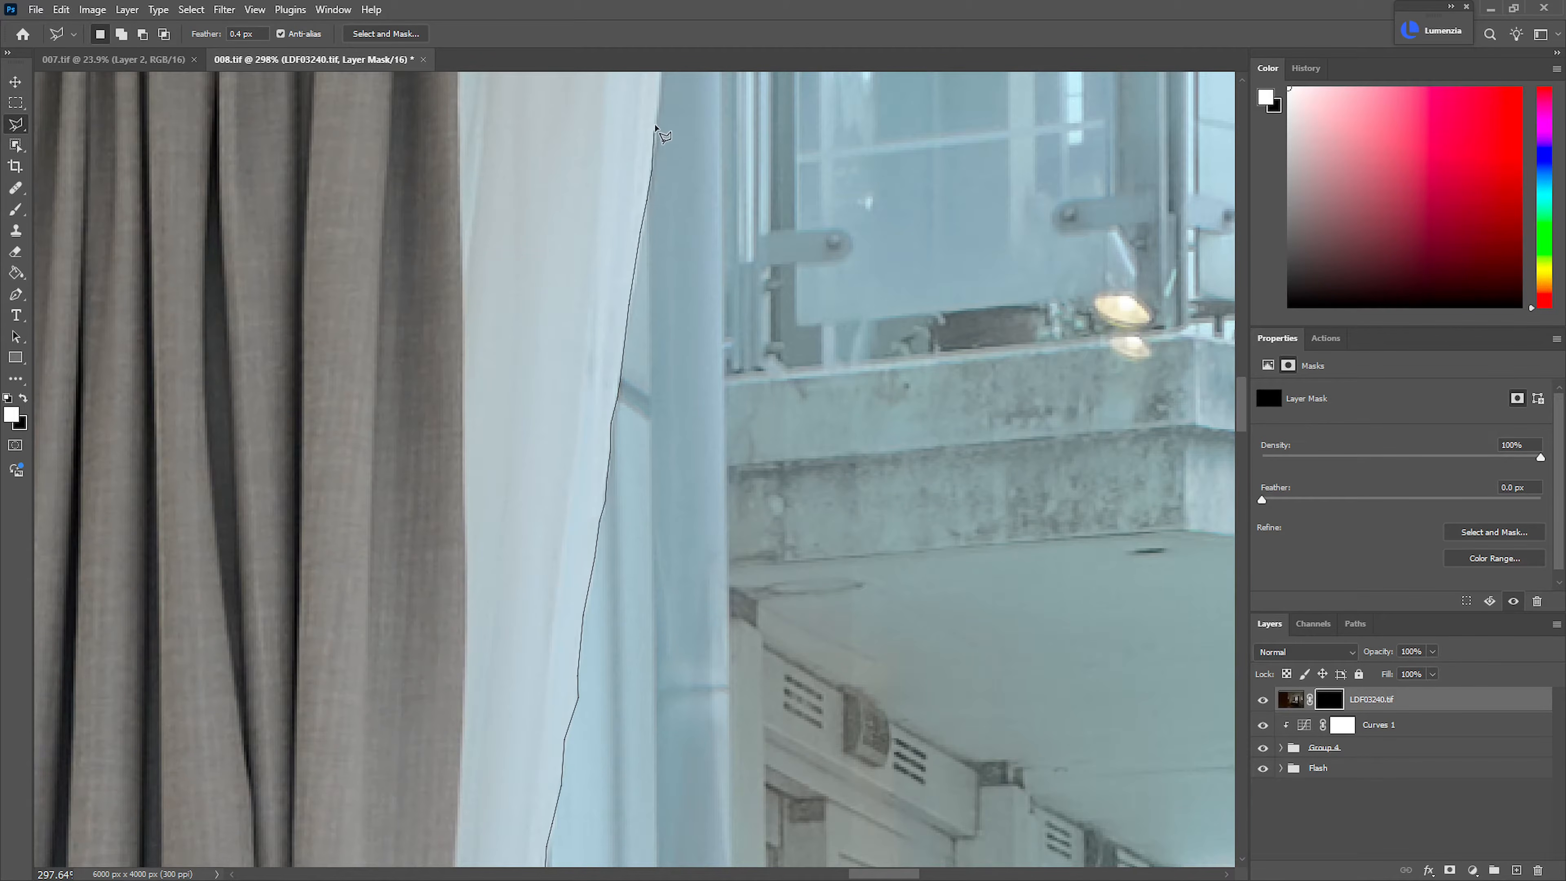
pyautogui.click(660, 98)
pyautogui.scroll(6, 660, 98)
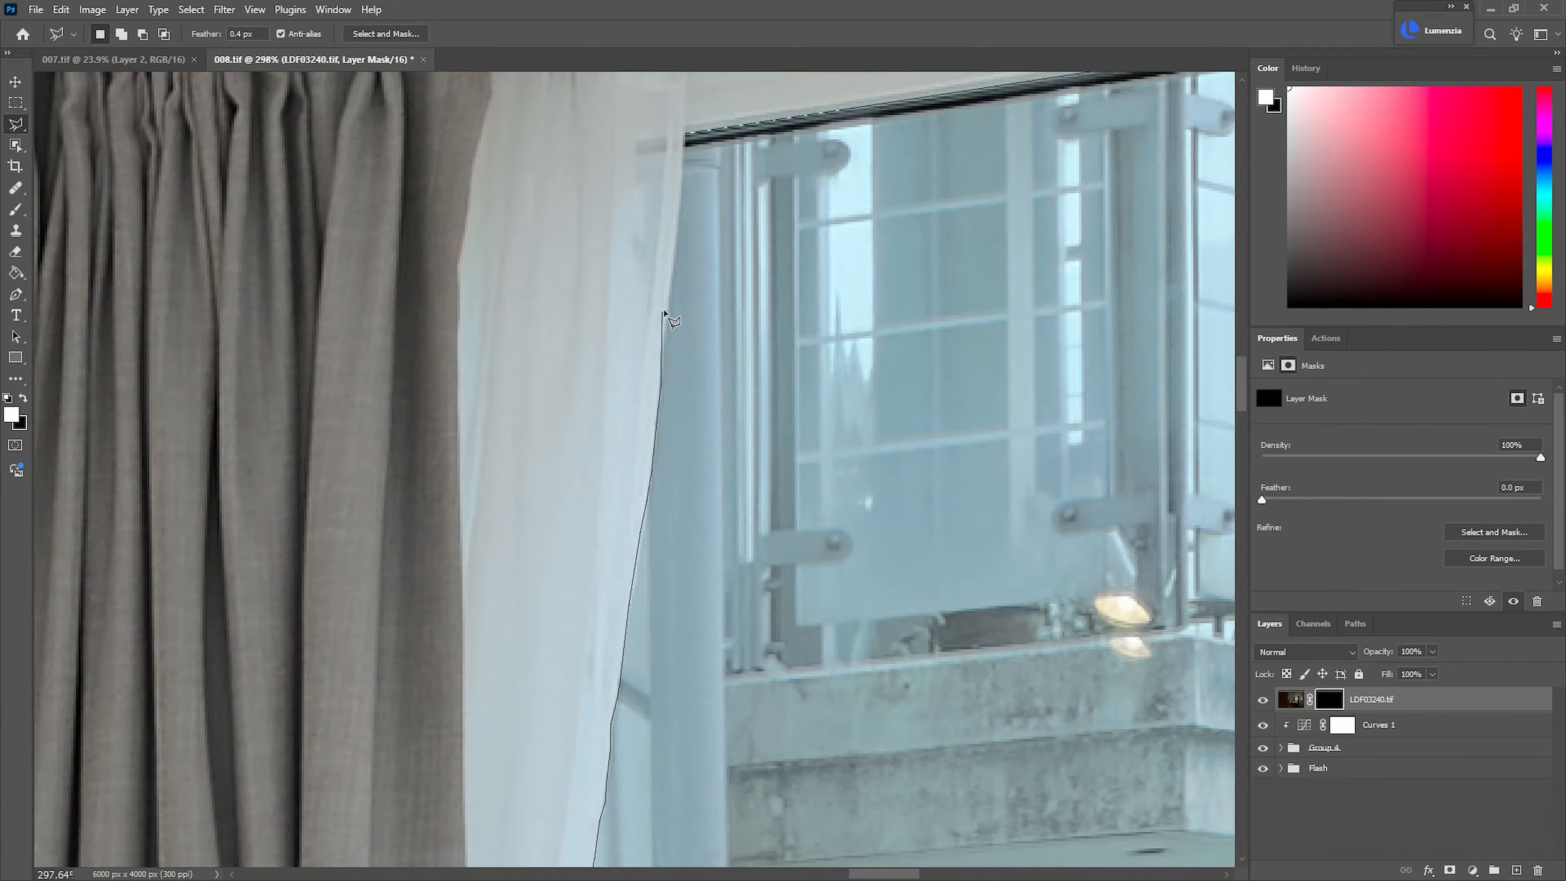
pyautogui.click(685, 136)
# Add the lower window pane to the selection by outlining its frame, curtain edges and the top of the headboard
pyautogui.moveTo(700, 255); pyautogui.dragTo(629, 259)
pyautogui.moveTo(647, 593)
pyautogui.mouseDown()
pyautogui.moveTo(505, 487)
pyautogui.moveTo(500, 524)
pyautogui.mouseUp()
pyautogui.click(500, 525)
pyautogui.keyDown('shift'); pyautogui.click(276, 650); pyautogui.keyUp('shift')
pyautogui.click(275, 366)
pyautogui.hscroll(10, 925, 412)
pyautogui.click(89, 365)
pyautogui.click(115, 450)
pyautogui.click(155, 549)
pyautogui.click(156, 695)
pyautogui.moveTo(332, 682)
pyautogui.mouseDown()
pyautogui.moveTo(593, 633)
pyautogui.moveTo(1202, 588)
pyautogui.mouseUp()
pyautogui.click(440, 579)
pyautogui.moveTo(517, 577); pyautogui.dragTo(1079, 590)
pyautogui.doubleClick(765, 588)
# Fill the selected window panes with white on the LDF03240.tif mask and deselect
pyautogui.scroll(-10, 771, 598)
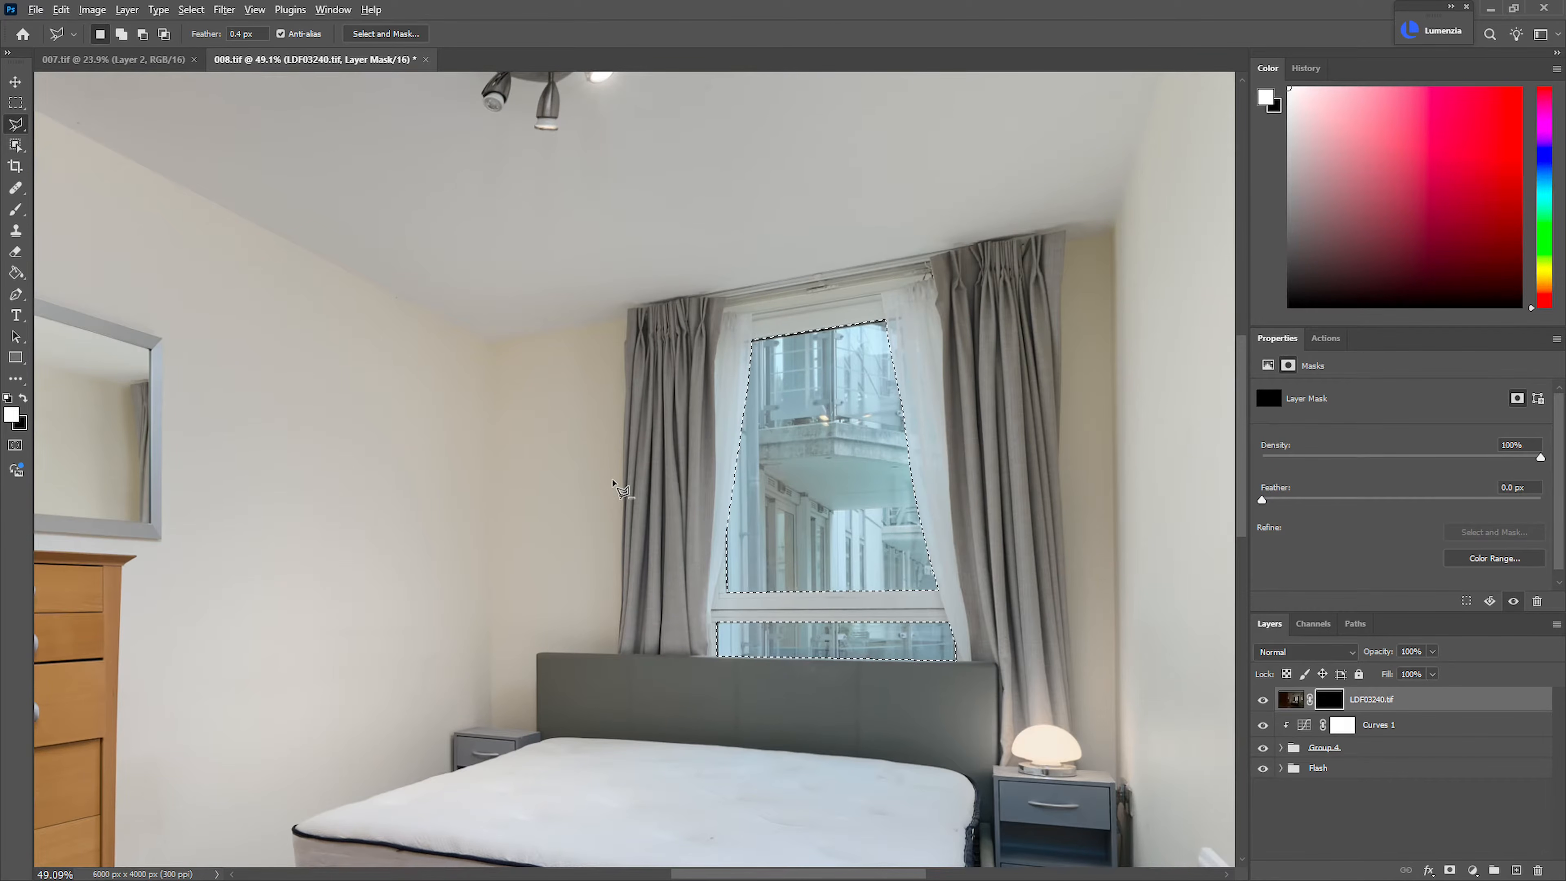
pyautogui.hotkey('alt', 'BackSpace')
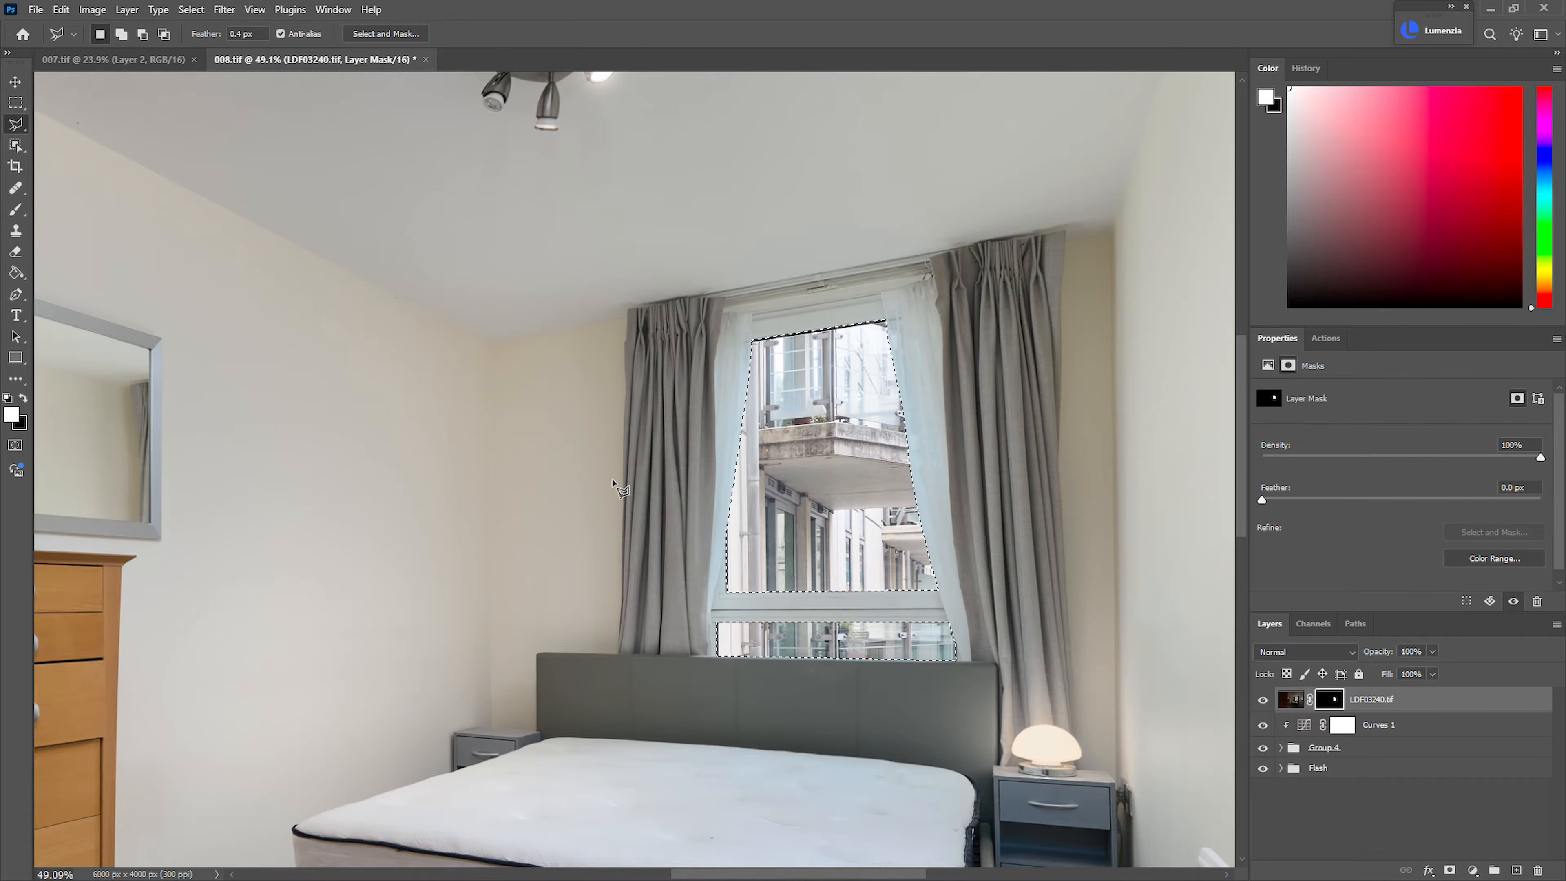
pyautogui.hotkey('ctrl', 'd')
pyautogui.moveTo(798, 487); pyautogui.dragTo(931, 538)
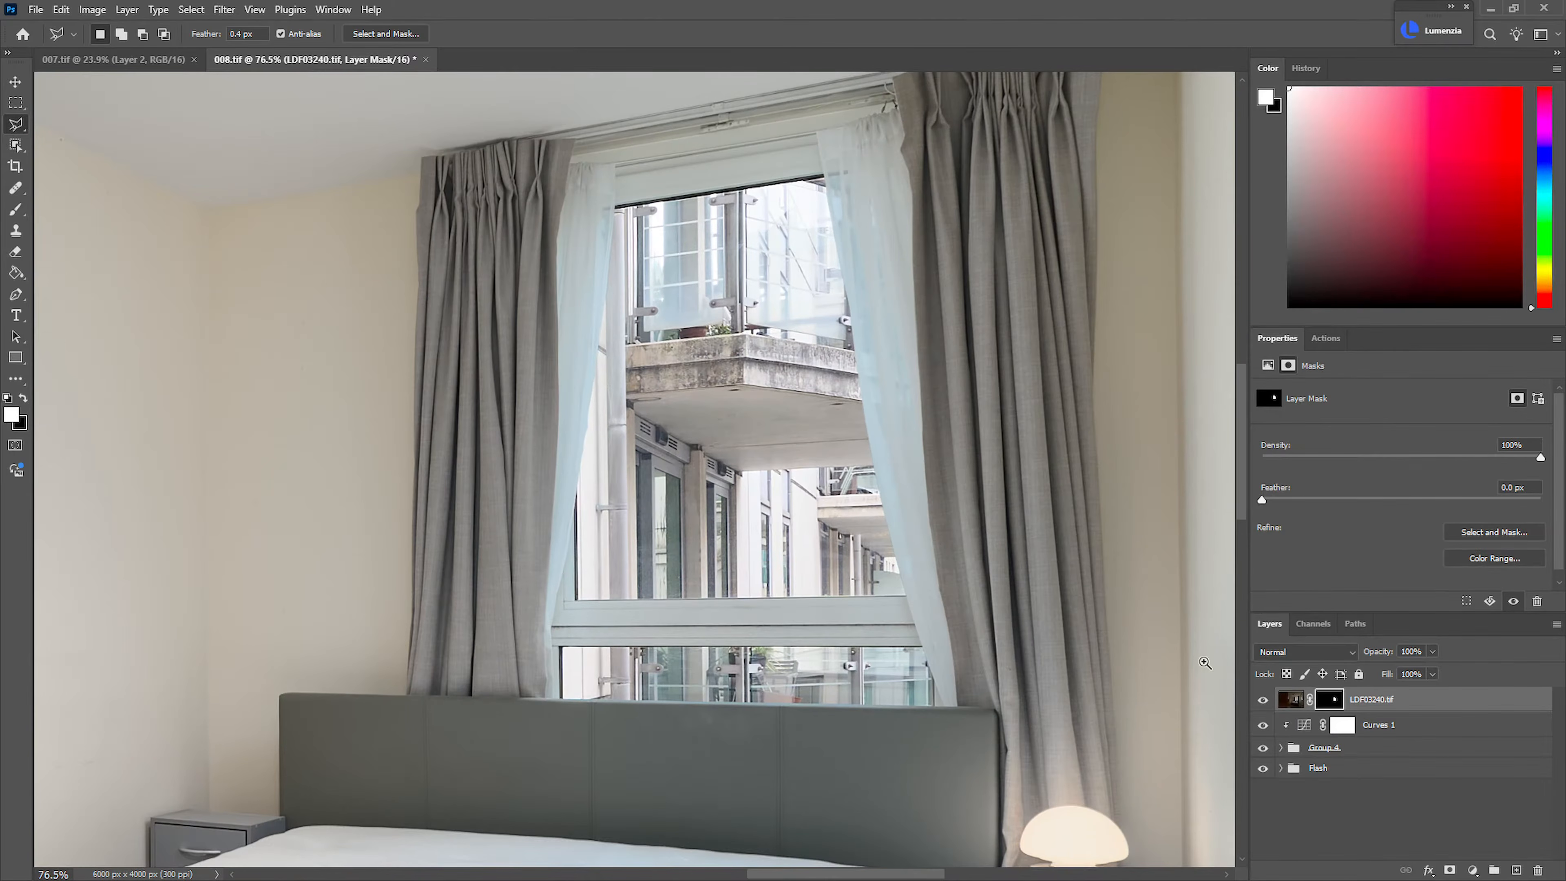
# Apply the Camera Raw filter to the LDF03240.tif image with Temperature 0 and Tint -7
pyautogui.click(1289, 701)
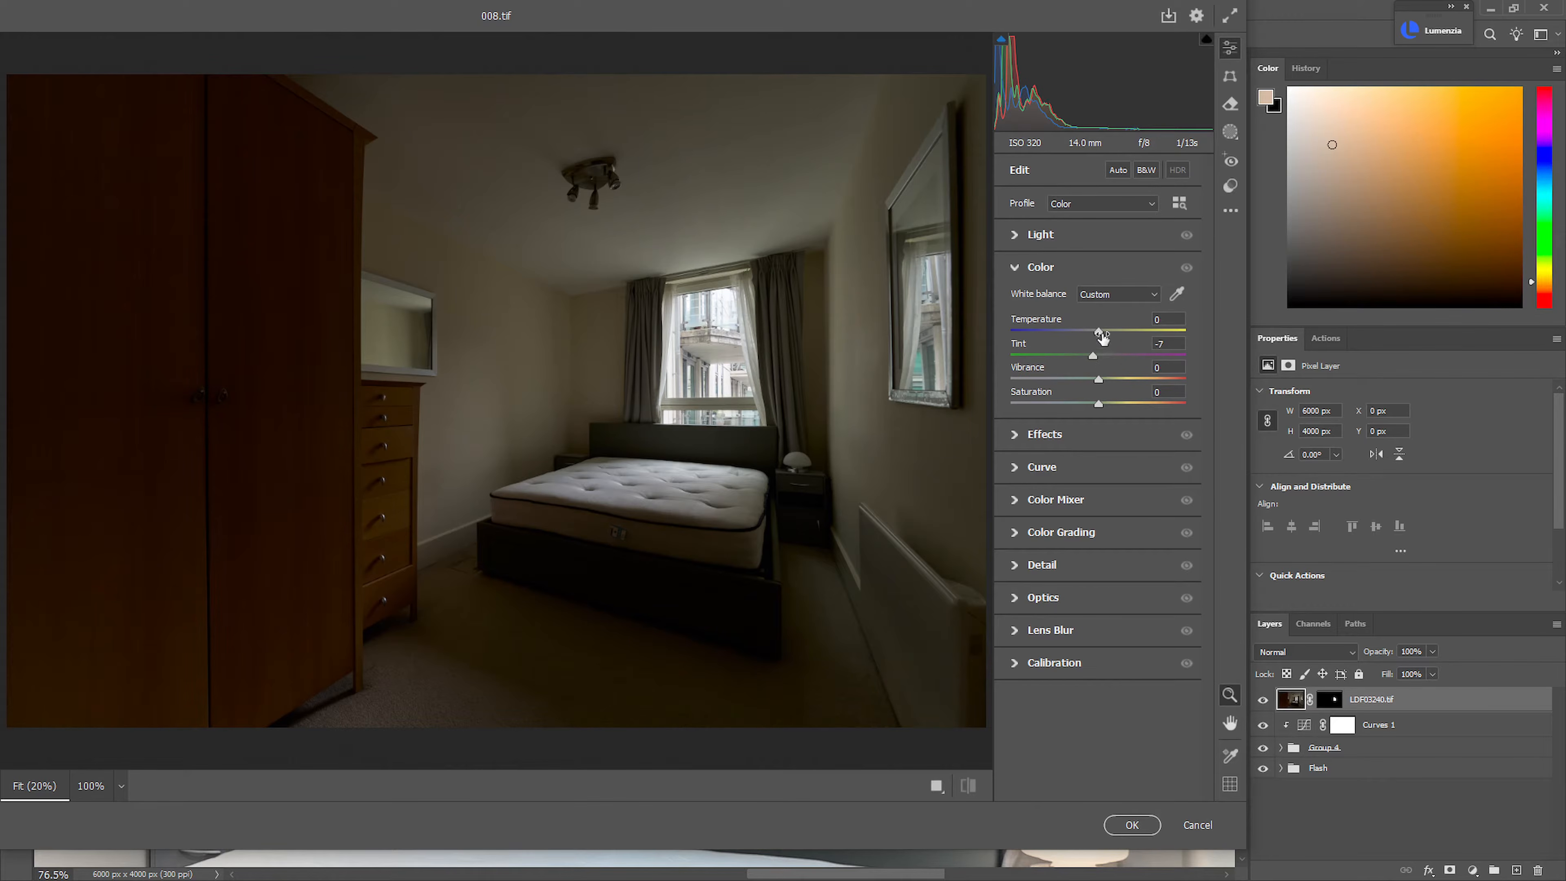
pyautogui.moveTo(1098, 332); pyautogui.dragTo(1098, 338)
pyautogui.click(1116, 827)
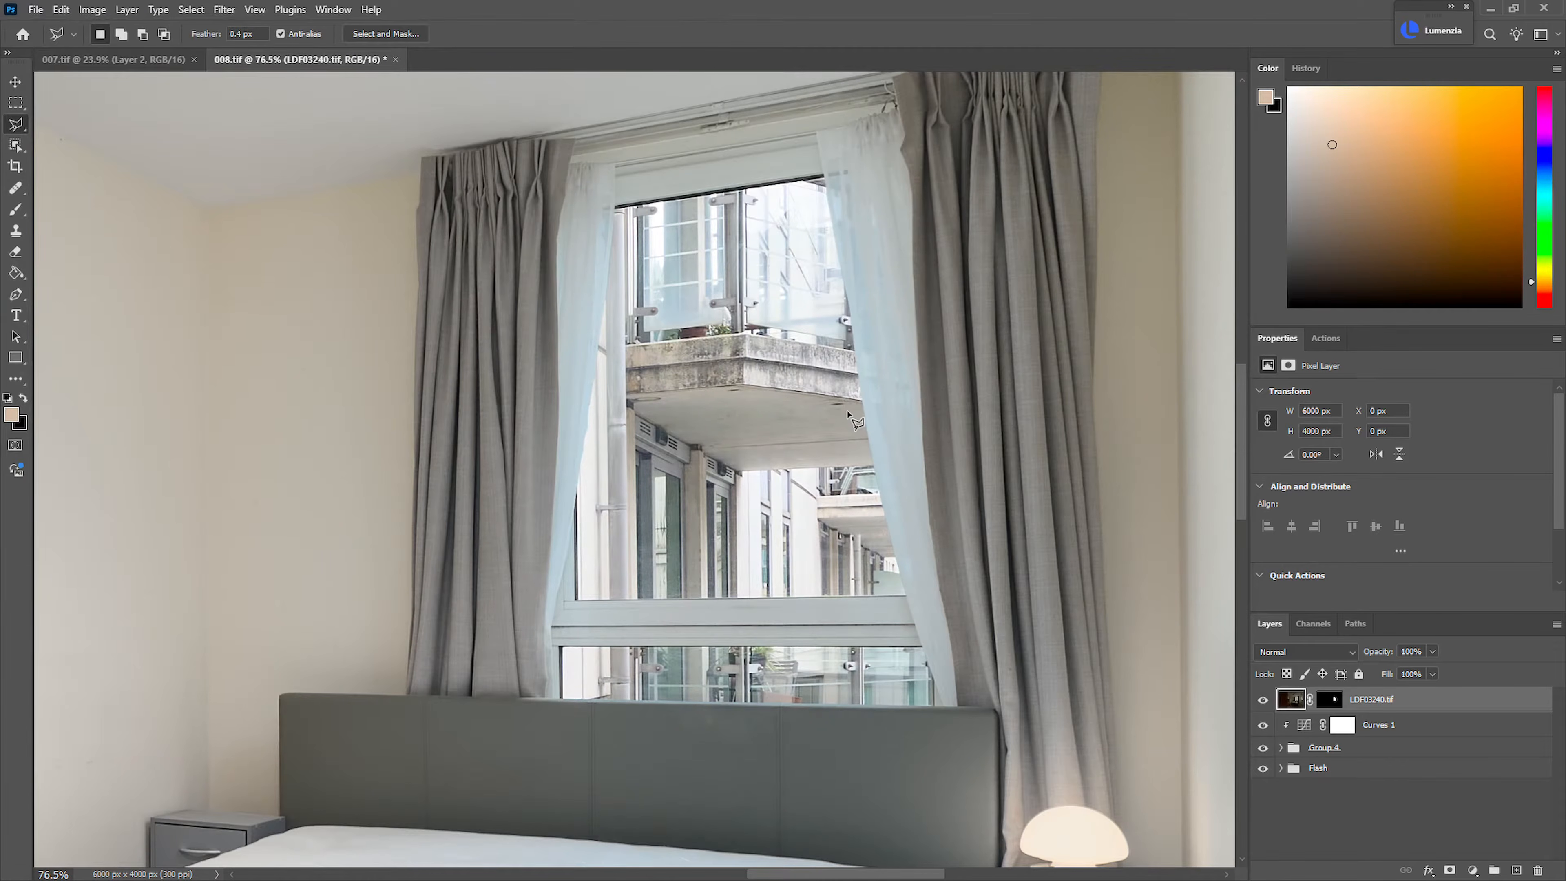
pyautogui.moveTo(900, 465); pyautogui.dragTo(832, 474)
pyautogui.hotkey('ctrl', '0')
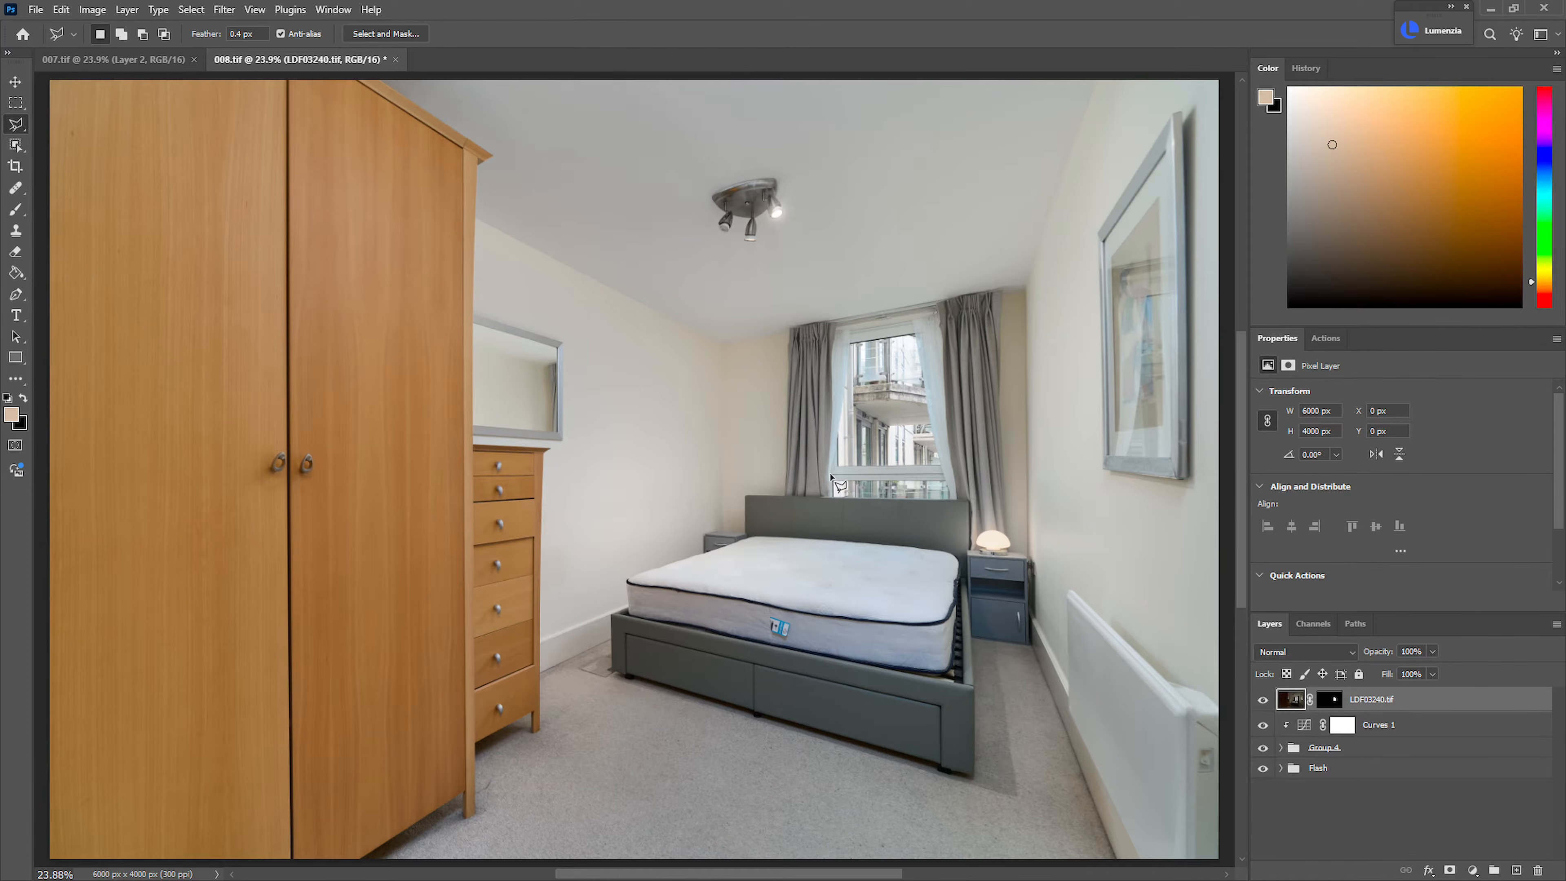
# Create an empty layer above LDF03240.tif, name it Fixes and choose the Healing Brush for retouching
pyautogui.moveTo(1011, 132); pyautogui.dragTo(817, 395)
pyautogui.moveTo(398, 292); pyautogui.dragTo(653, 402)
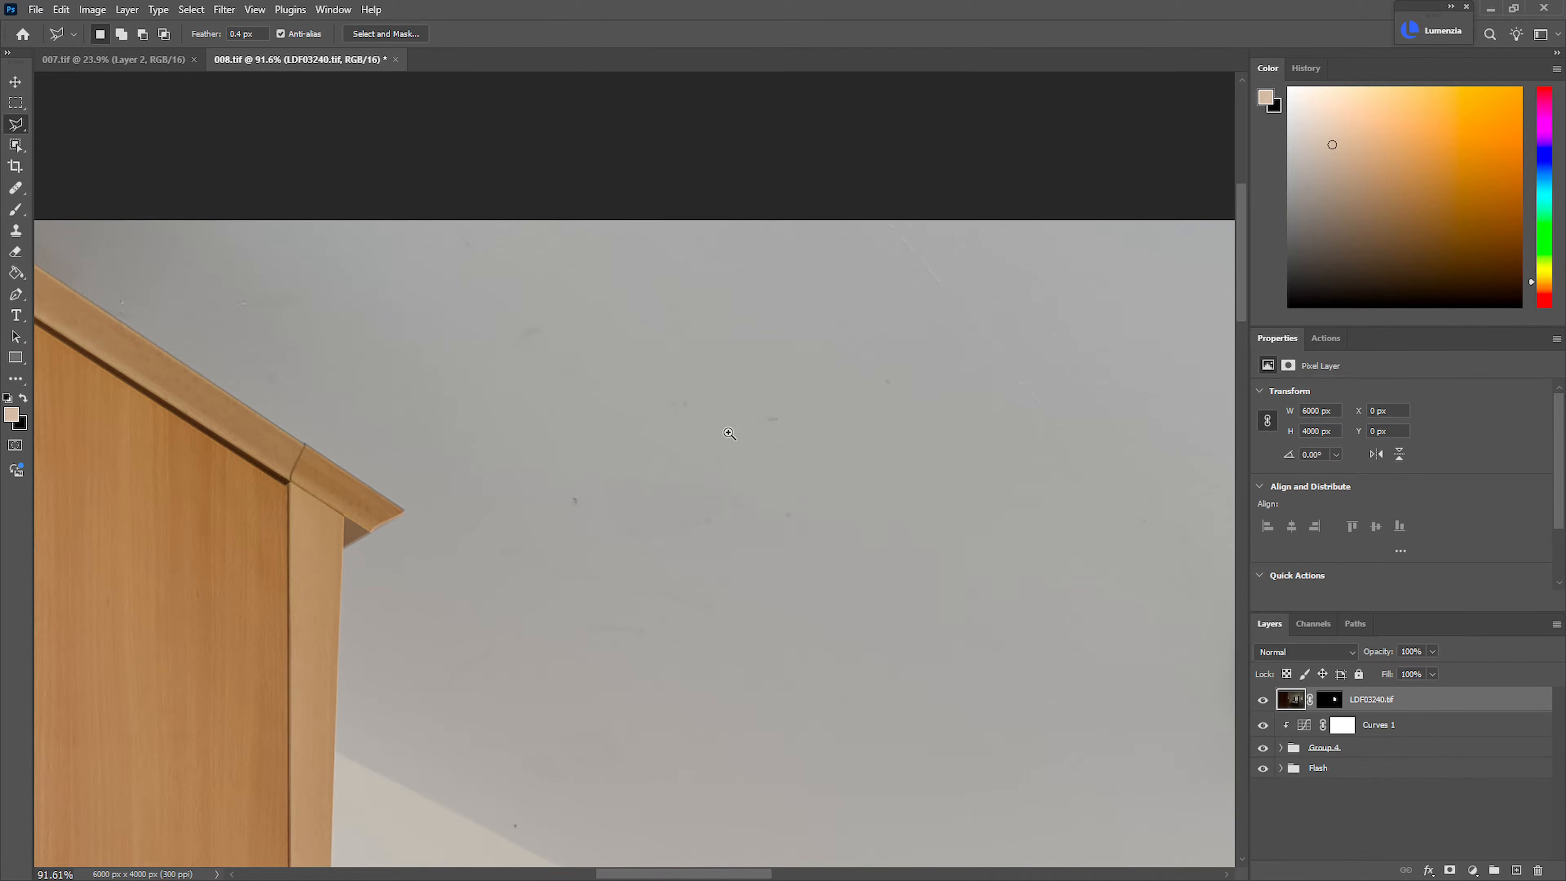
pyautogui.click(1517, 870)
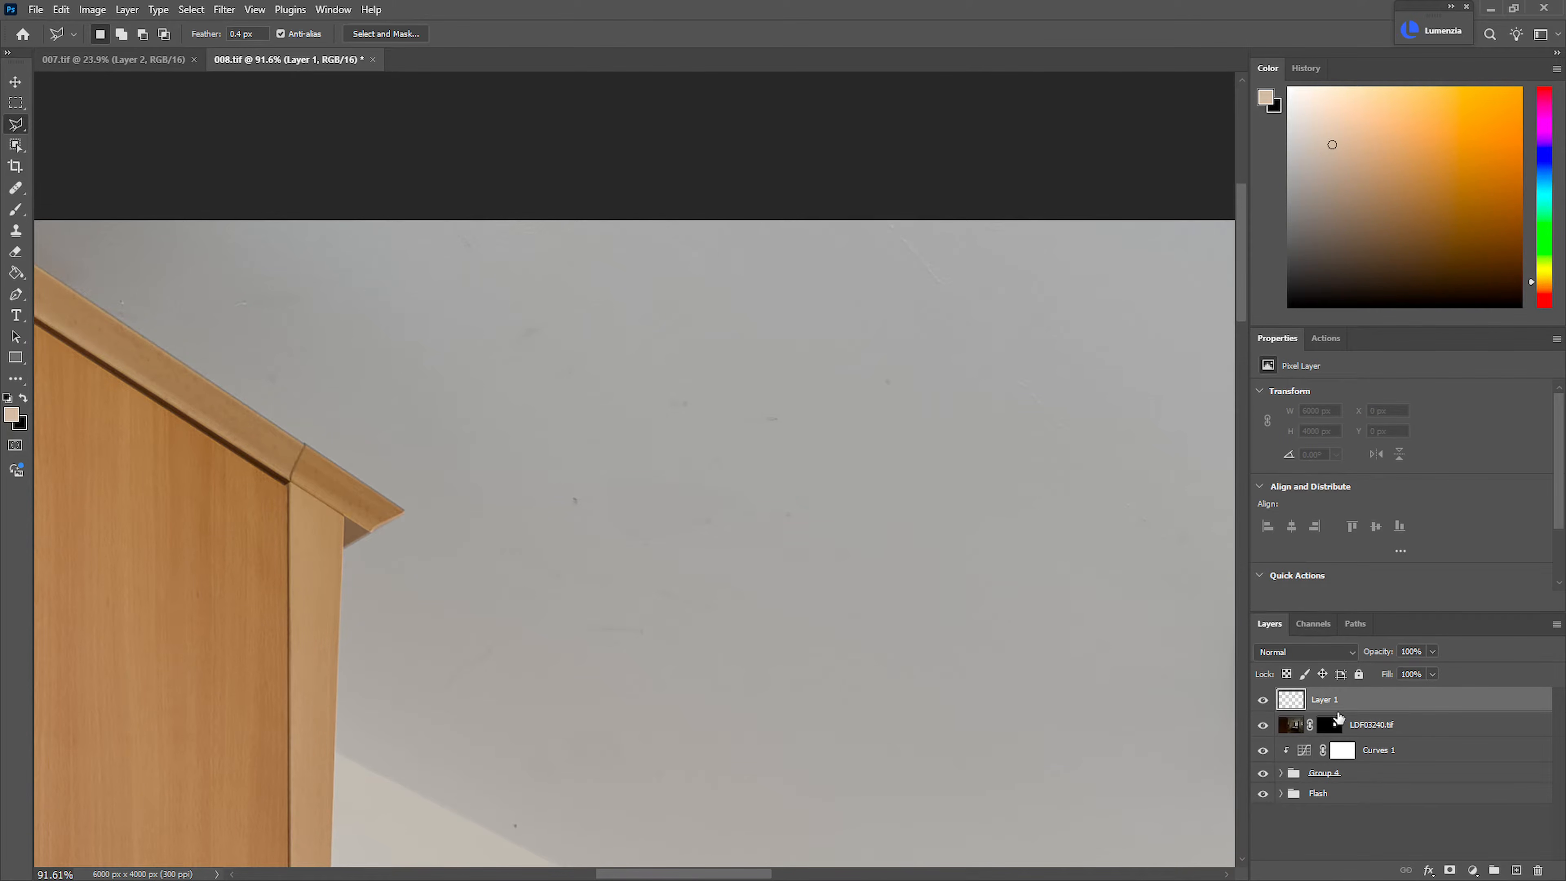
pyautogui.write('Fixes')
pyautogui.press('Return')
pyautogui.press('j')
# Heal the spots and scuffs on the ceiling beside the top of the wardrobe
pyautogui.keyDown('alt'); pyautogui.click(733, 563); pyautogui.keyUp('alt')
pyautogui.moveTo(708, 521); pyautogui.dragTo(687, 517)
pyautogui.moveTo(558, 504); pyautogui.dragTo(584, 494)
pyautogui.moveTo(926, 529); pyautogui.dragTo(951, 525)
pyautogui.keyDown('alt'); pyautogui.click(970, 492); pyautogui.keyUp('alt')
pyautogui.moveTo(782, 511); pyautogui.dragTo(861, 499)
pyautogui.keyDown('alt'); pyautogui.click(947, 519); pyautogui.keyUp('alt')
pyautogui.moveTo(637, 373)
pyautogui.mouseDown()
pyautogui.moveTo(849, 441)
pyautogui.moveTo(549, 336)
pyautogui.moveTo(427, 273)
pyautogui.moveTo(260, 318)
pyautogui.moveTo(259, 340)
pyautogui.mouseUp()
pyautogui.keyDown('alt'); pyautogui.click(676, 432); pyautogui.keyUp('alt')
pyautogui.moveTo(668, 520); pyautogui.dragTo(705, 616)
pyautogui.moveTo(570, 583)
pyautogui.mouseDown()
pyautogui.moveTo(547, 636)
pyautogui.moveTo(439, 649)
pyautogui.mouseUp()
pyautogui.moveTo(510, 548); pyautogui.dragTo(613, 544)
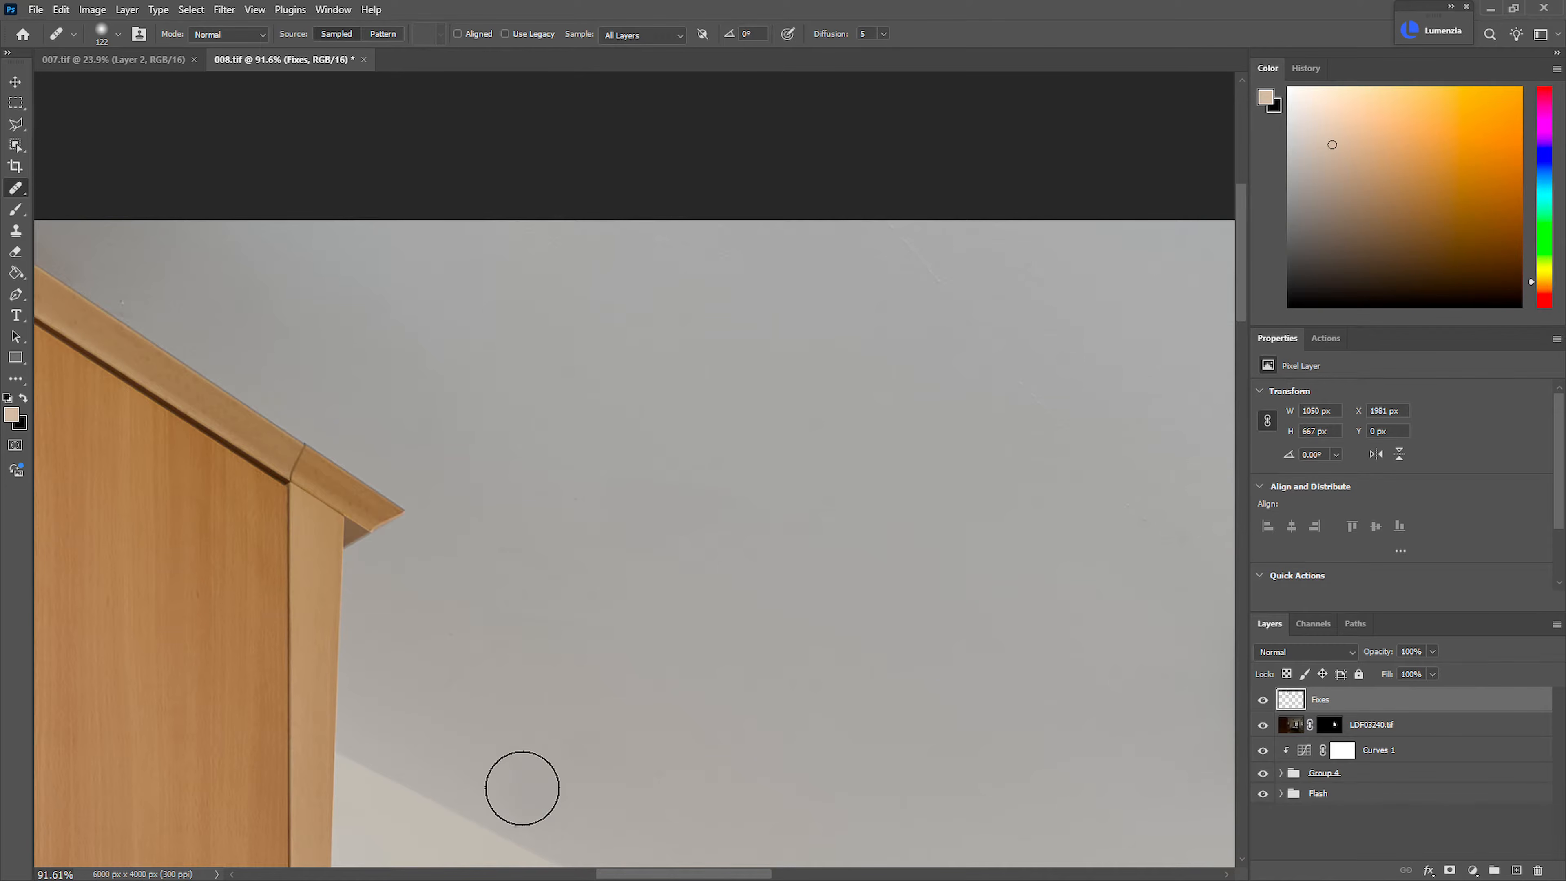
# Heal the remaining ceiling scratches and marks between the wardrobe and the light fitting, adjusting the brush size as needed
pyautogui.moveTo(946, 546); pyautogui.dragTo(699, 567)
pyautogui.keyDown('alt'); pyautogui.click(643, 380); pyautogui.keyUp('alt')
pyautogui.press('[')
pyautogui.press('[')
pyautogui.press('[')
pyautogui.press('[')
pyautogui.press('[')
pyautogui.moveTo(618, 240); pyautogui.dragTo(669, 284)
pyautogui.keyDown('alt'); pyautogui.click(700, 440); pyautogui.keyUp('alt')
pyautogui.moveTo(758, 406); pyautogui.dragTo(835, 472)
pyautogui.moveTo(858, 556); pyautogui.dragTo(702, 496)
pyautogui.moveTo(845, 601); pyautogui.dragTo(888, 591)
pyautogui.moveTo(742, 598); pyautogui.dragTo(767, 644)
pyautogui.press(']')
pyautogui.press(']')
pyautogui.keyDown('alt'); pyautogui.click(768, 633); pyautogui.keyUp('alt')
pyautogui.moveTo(822, 526)
pyautogui.mouseDown()
pyautogui.moveTo(822, 511)
pyautogui.moveTo(855, 511)
pyautogui.mouseUp()
# Heal the remaining faint marks across the ceiling, from beside the wardrobe past the light fitting to the picture wall
pyautogui.moveTo(1052, 429)
pyautogui.mouseDown()
pyautogui.moveTo(815, 500)
pyautogui.moveTo(908, 365)
pyautogui.mouseUp()
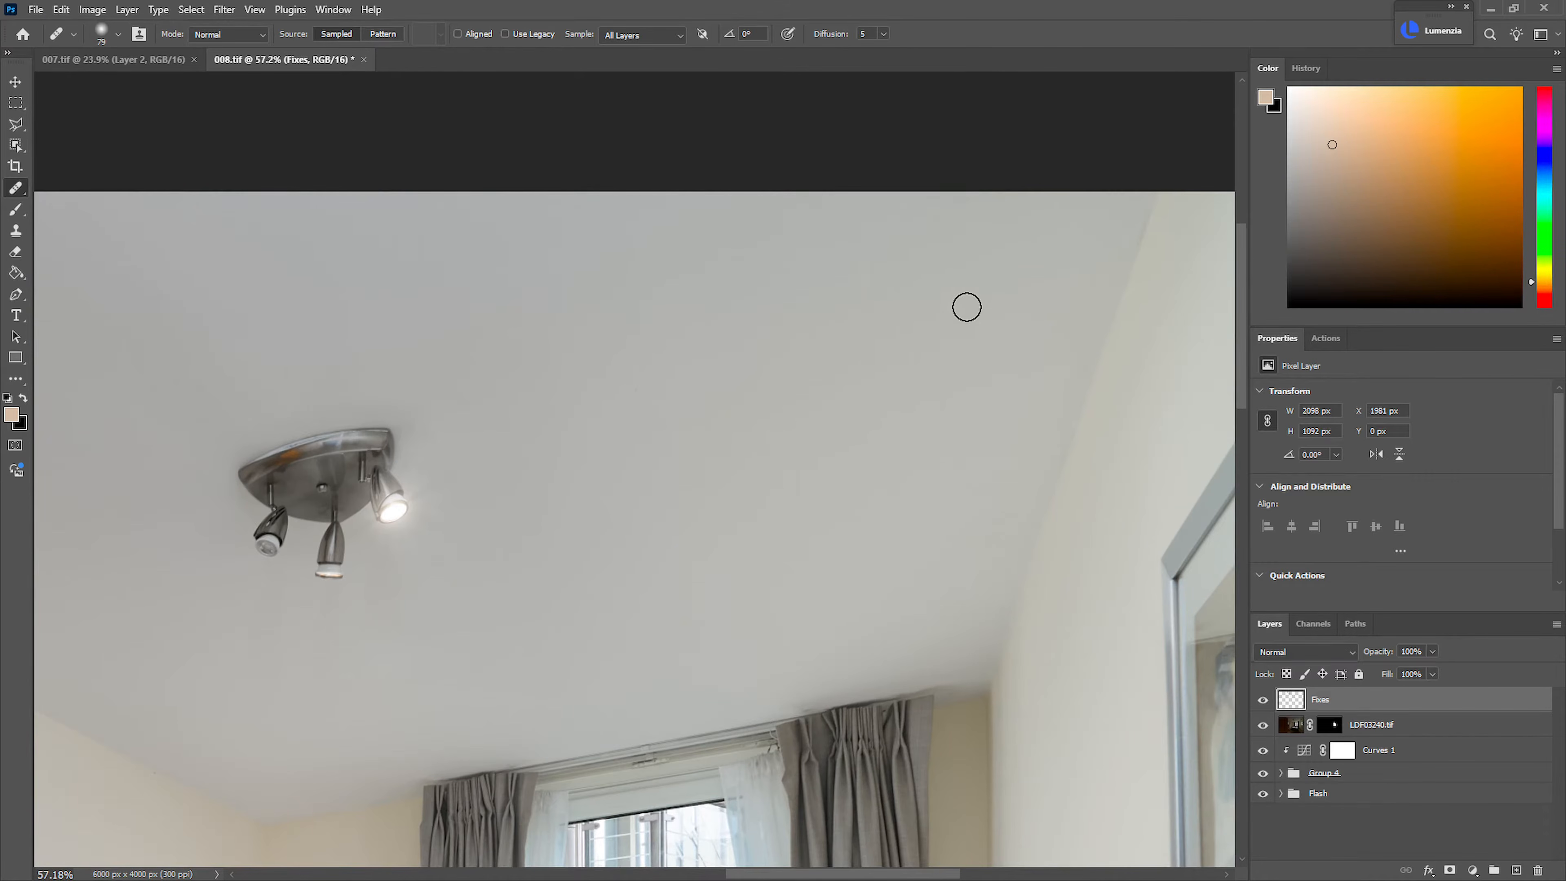
pyautogui.moveTo(1071, 222); pyautogui.dragTo(1104, 199)
pyautogui.moveTo(888, 560); pyautogui.dragTo(886, 390)
pyautogui.moveTo(451, 563); pyautogui.dragTo(497, 505)
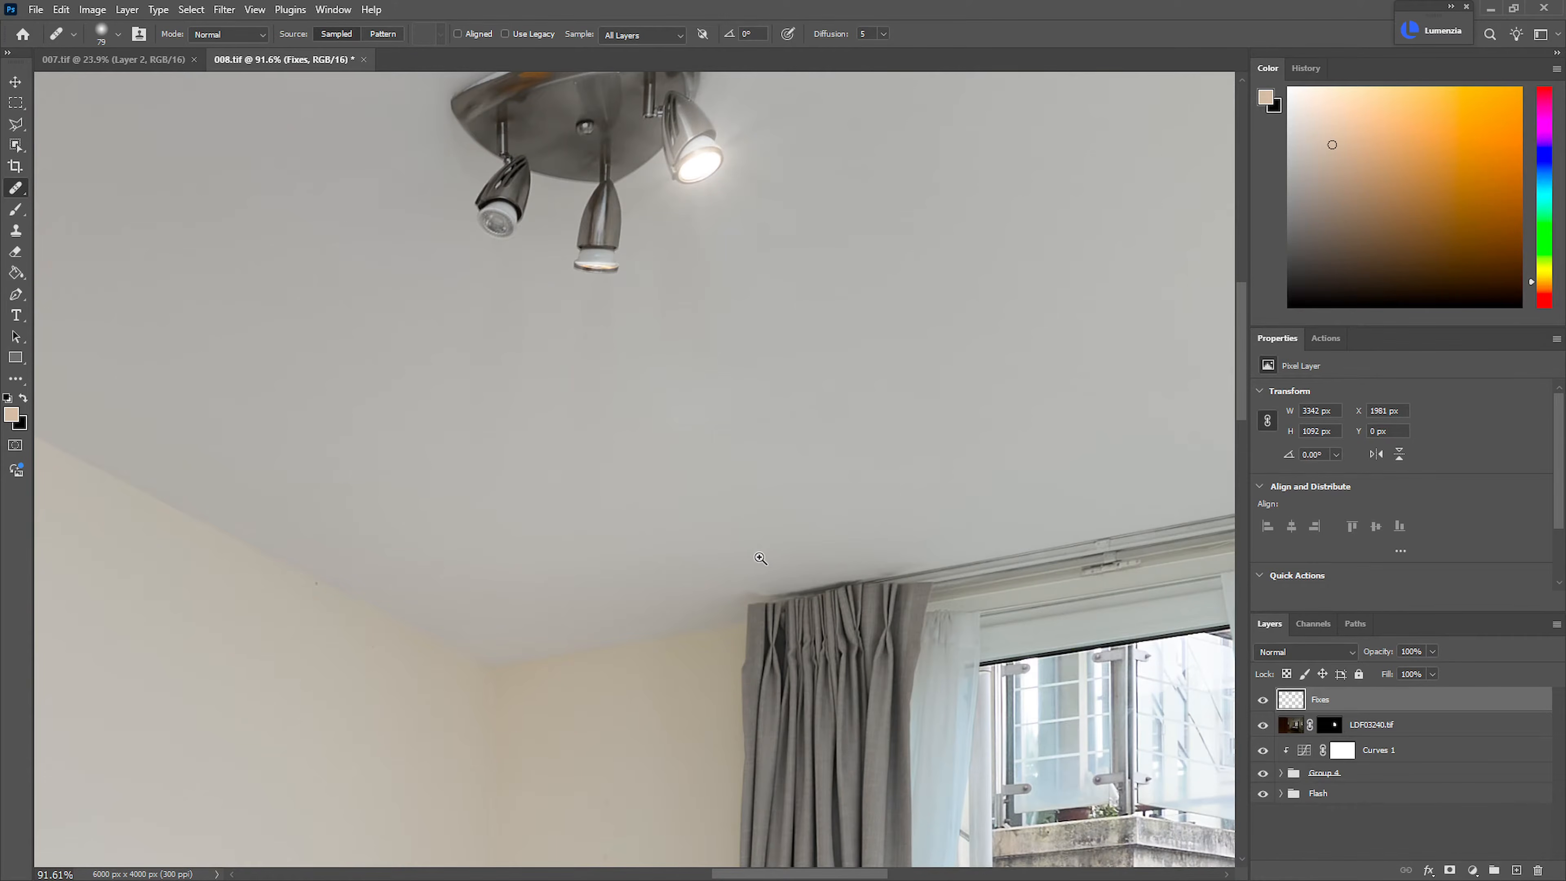
# Heal the small spots on the walls and along the ceiling edge in the corner beside the curtain, then check the whole room
pyautogui.moveTo(744, 554); pyautogui.dragTo(633, 554)
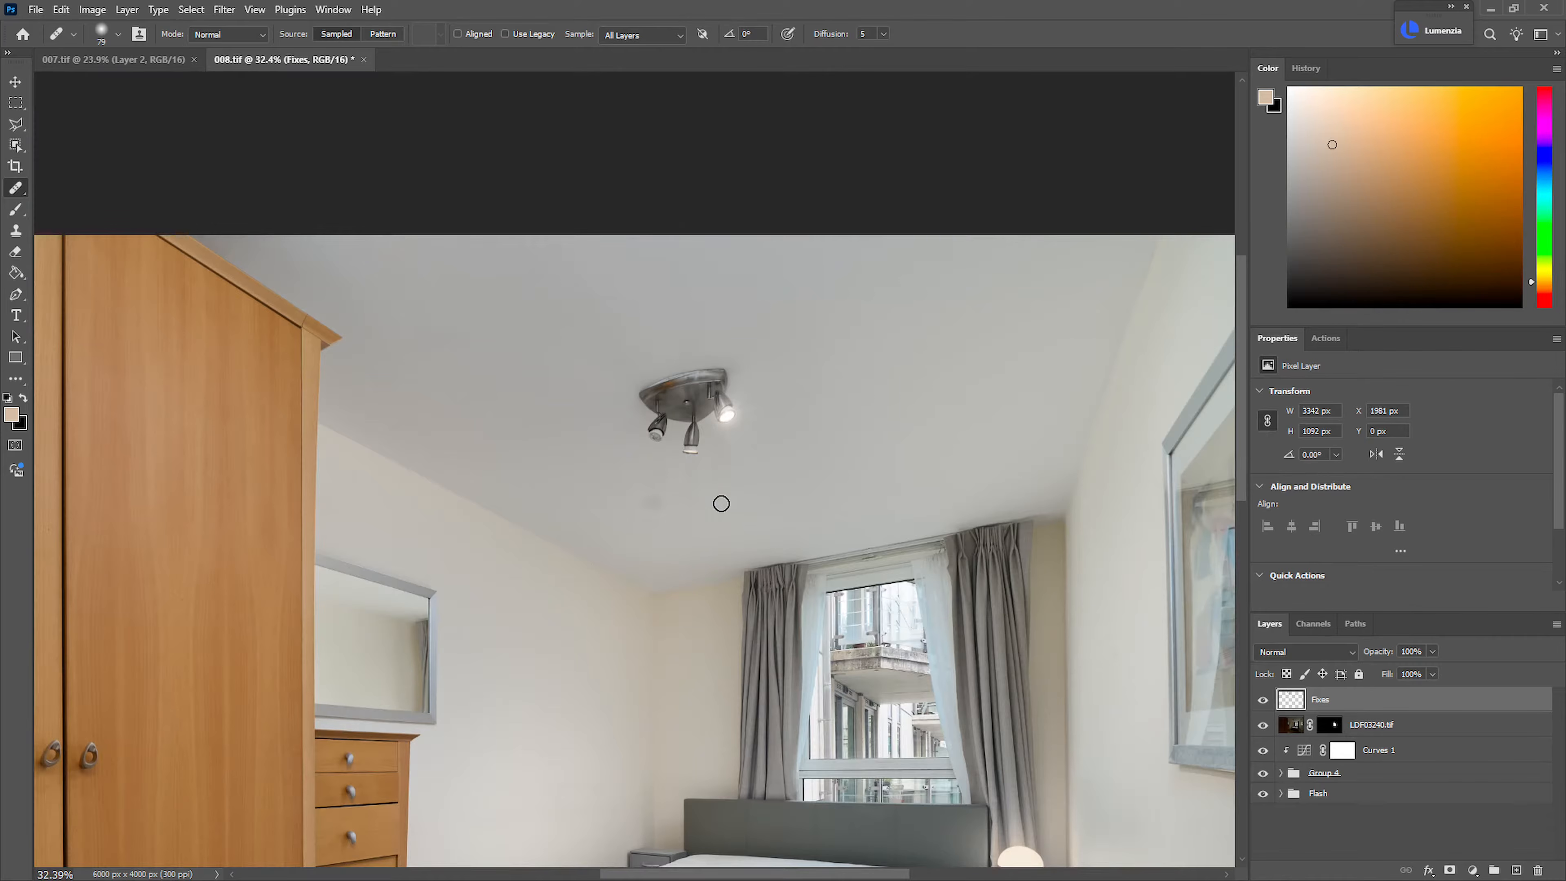
pyautogui.moveTo(1037, 526); pyautogui.dragTo(1101, 549)
pyautogui.moveTo(976, 625); pyautogui.dragTo(946, 615)
pyautogui.moveTo(419, 632); pyautogui.dragTo(635, 382)
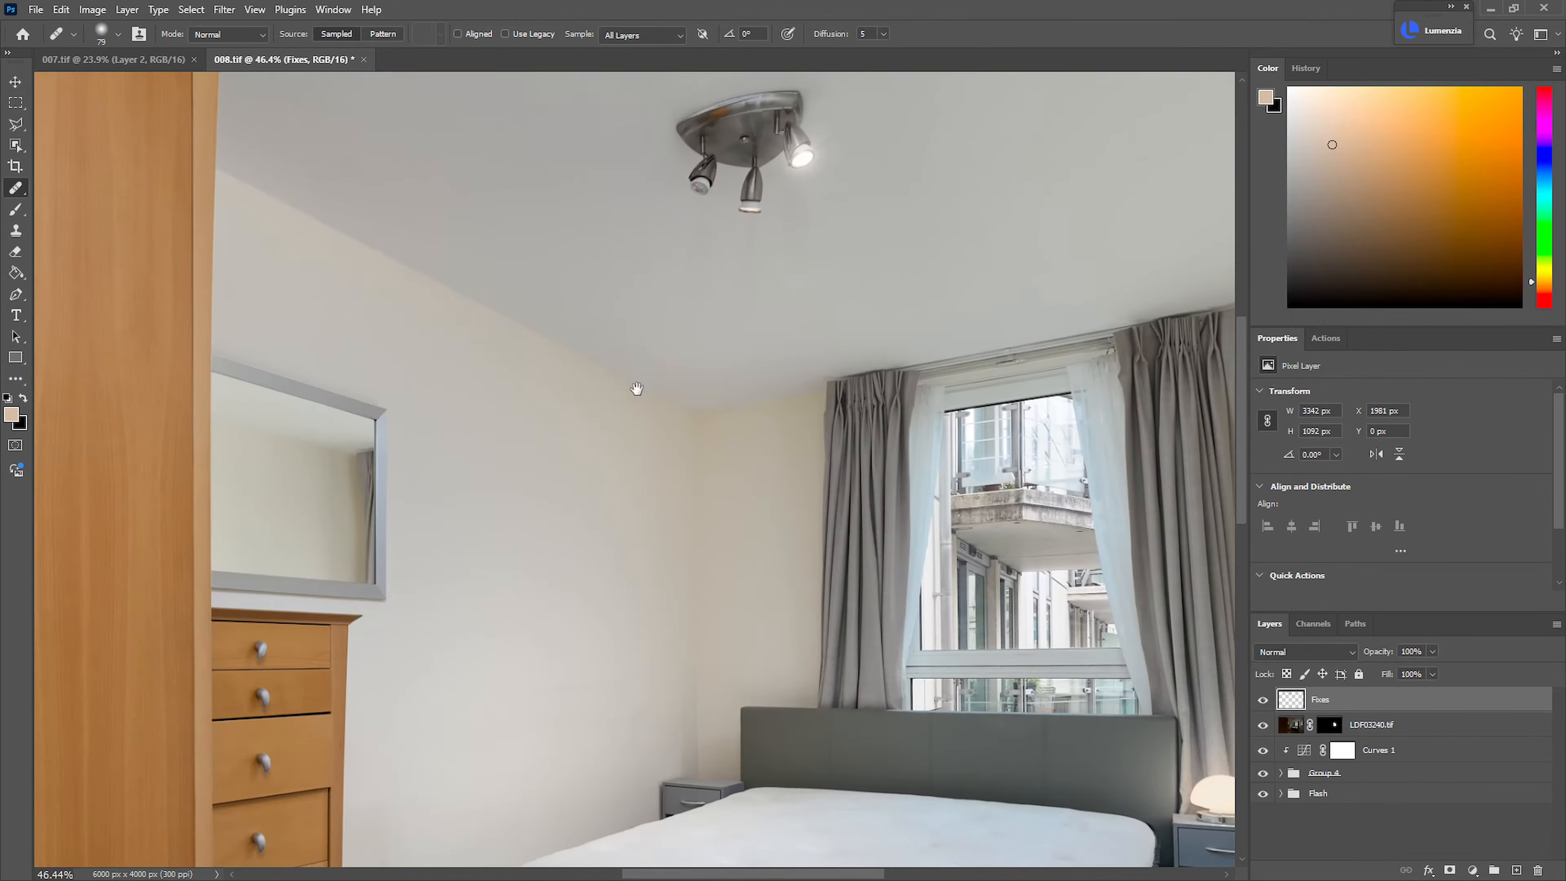
pyautogui.moveTo(716, 443); pyautogui.dragTo(780, 434)
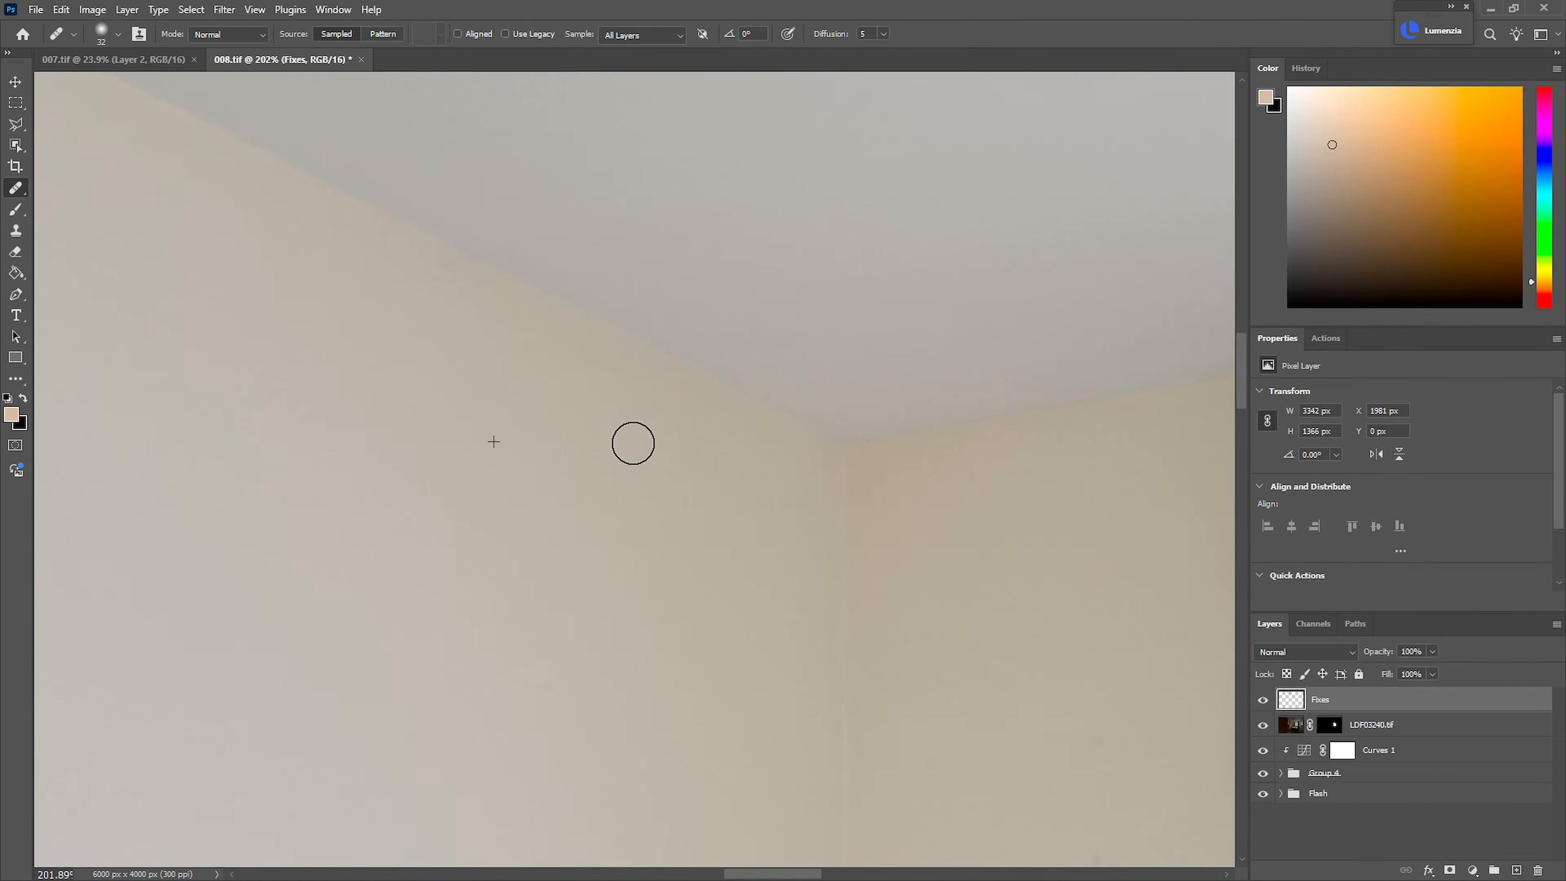
pyautogui.scroll(-10, 715, 613)
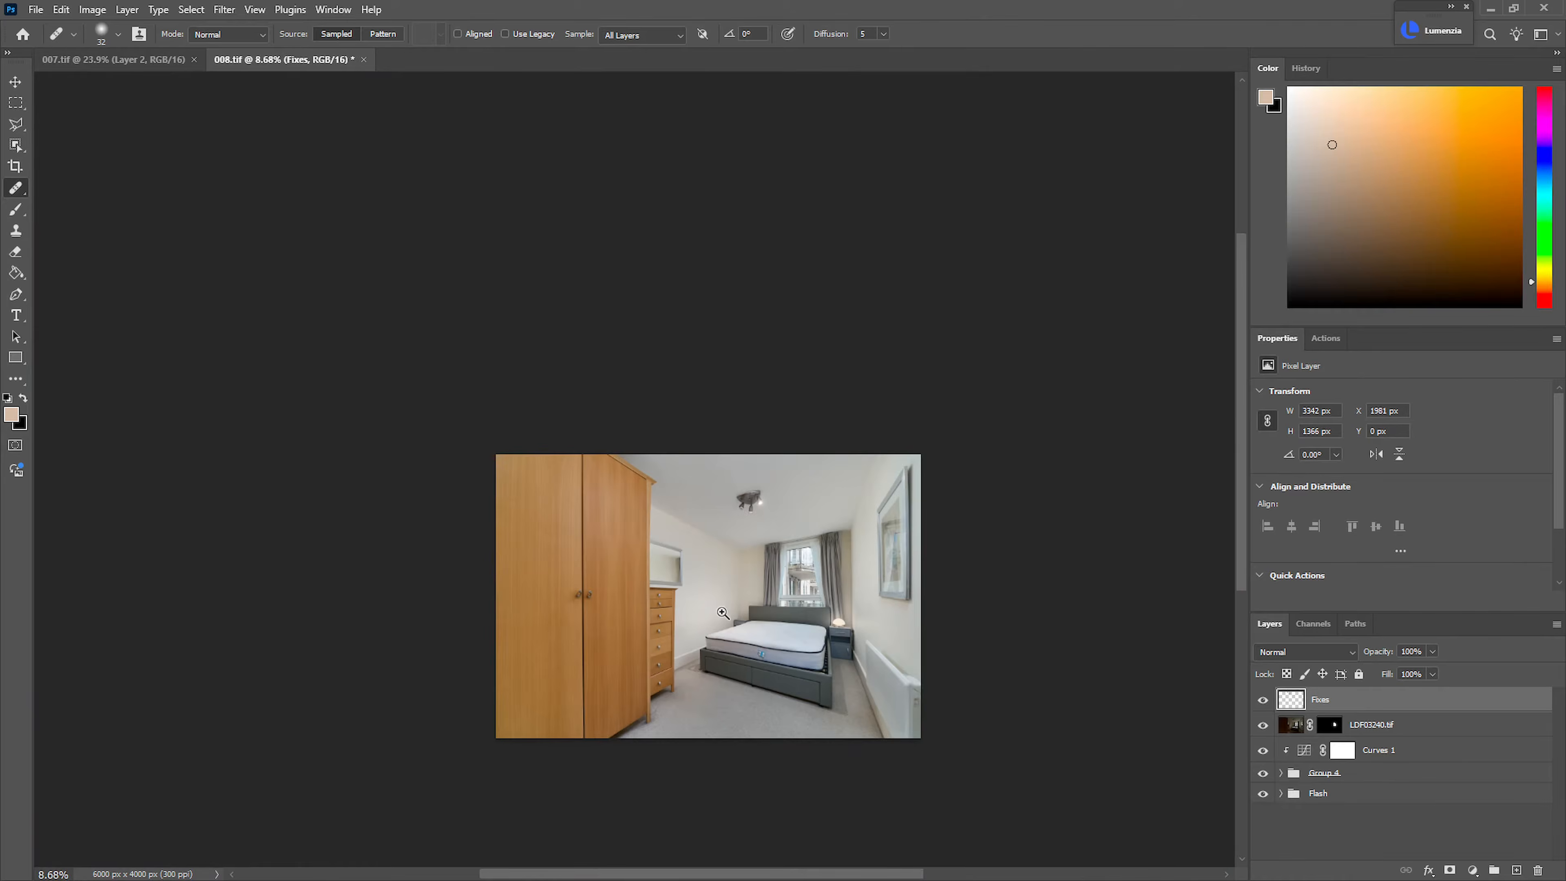
pyautogui.scroll(8, 716, 613)
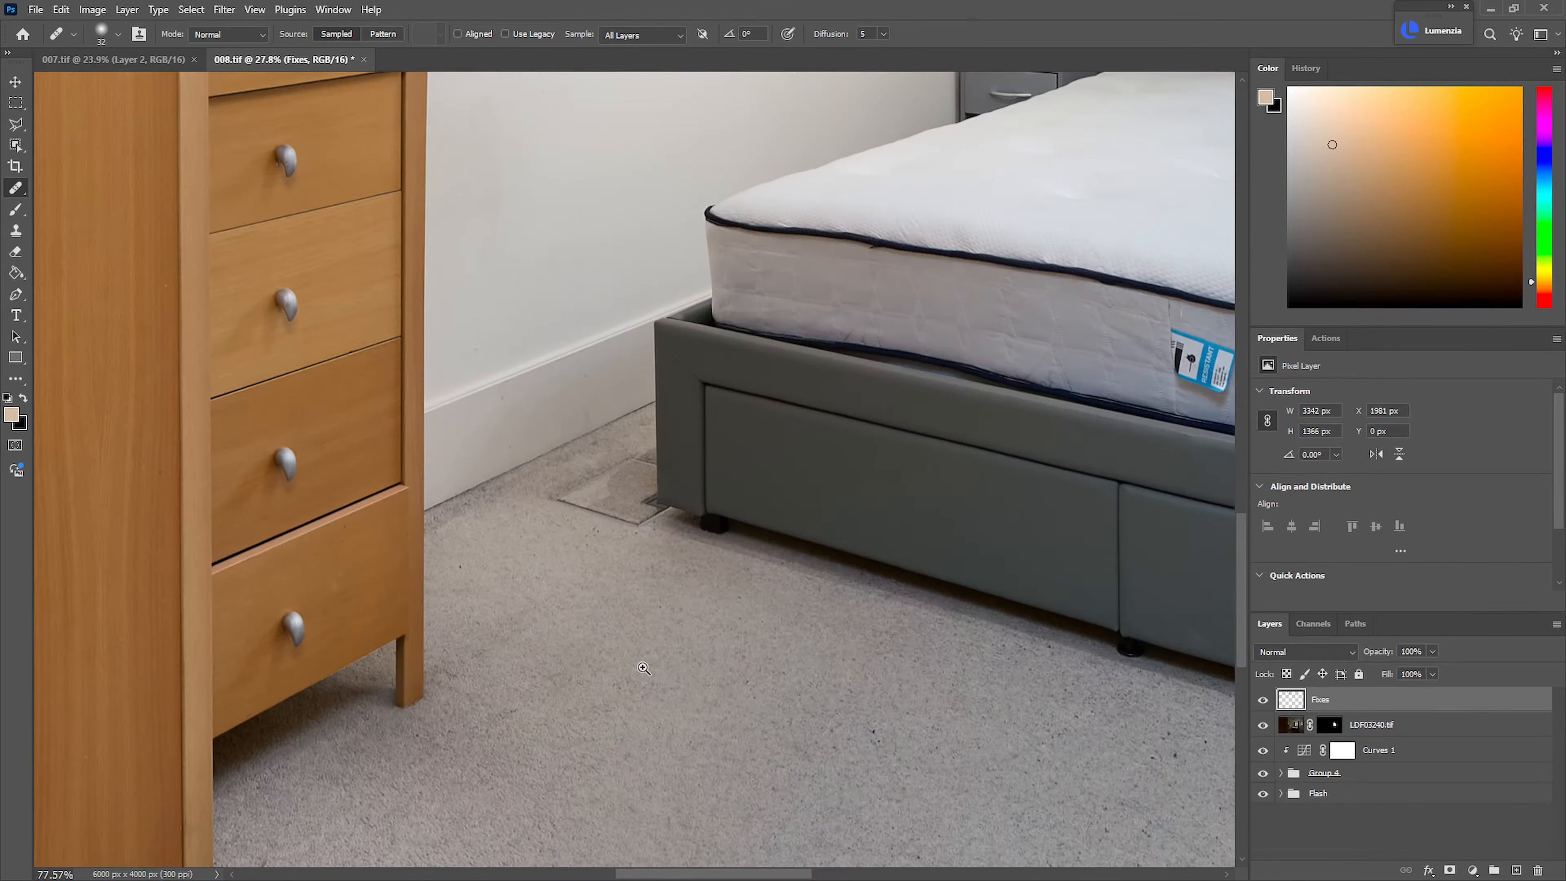
pyautogui.scroll(-8, 644, 668)
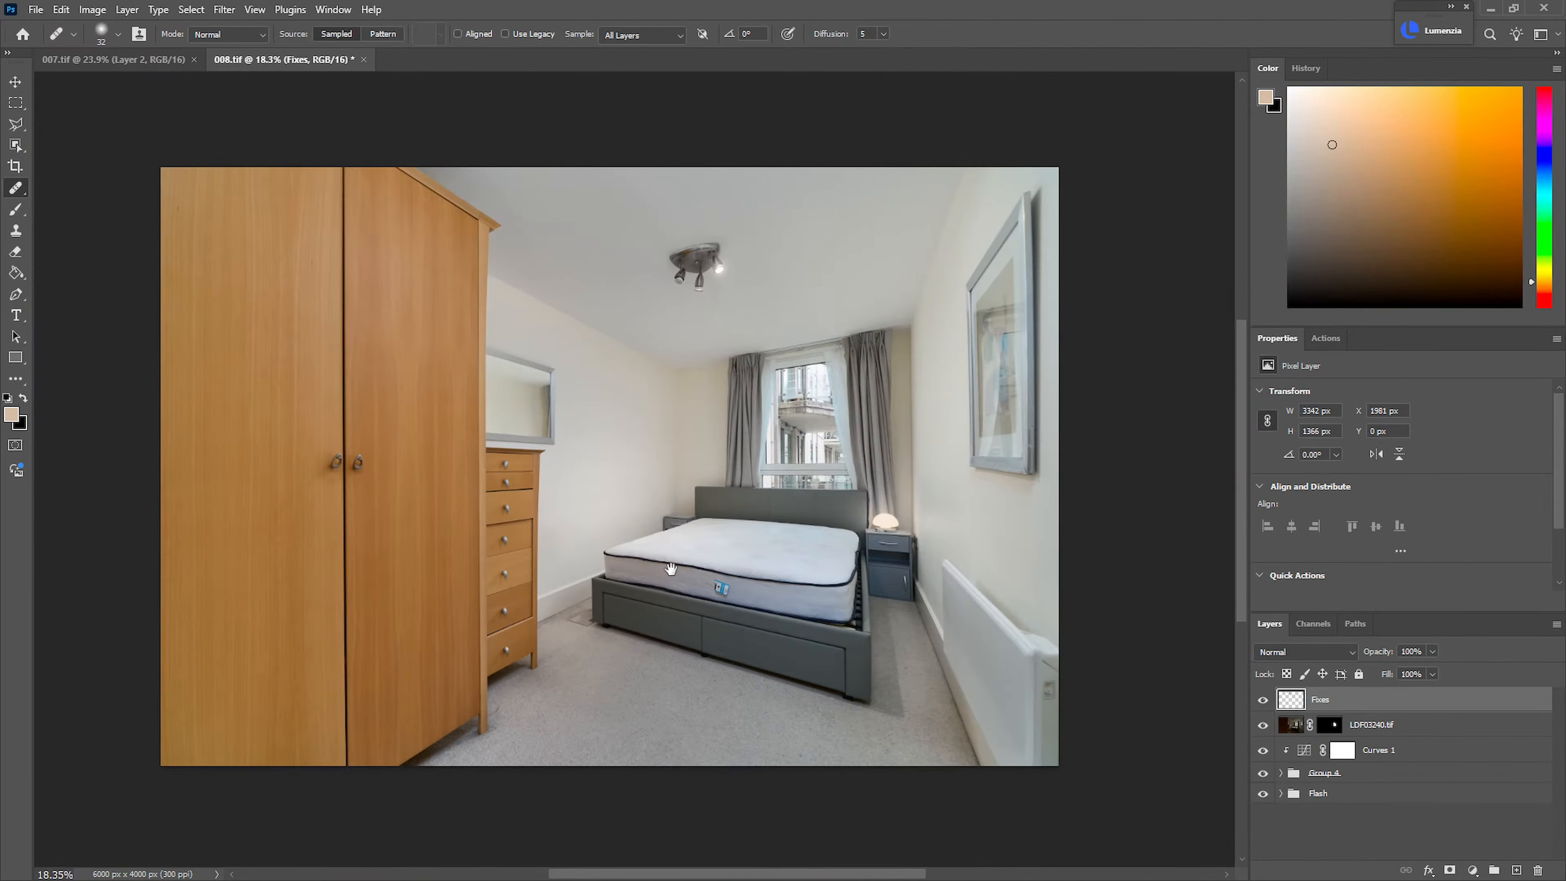
pyautogui.moveTo(666, 566); pyautogui.dragTo(666, 591)
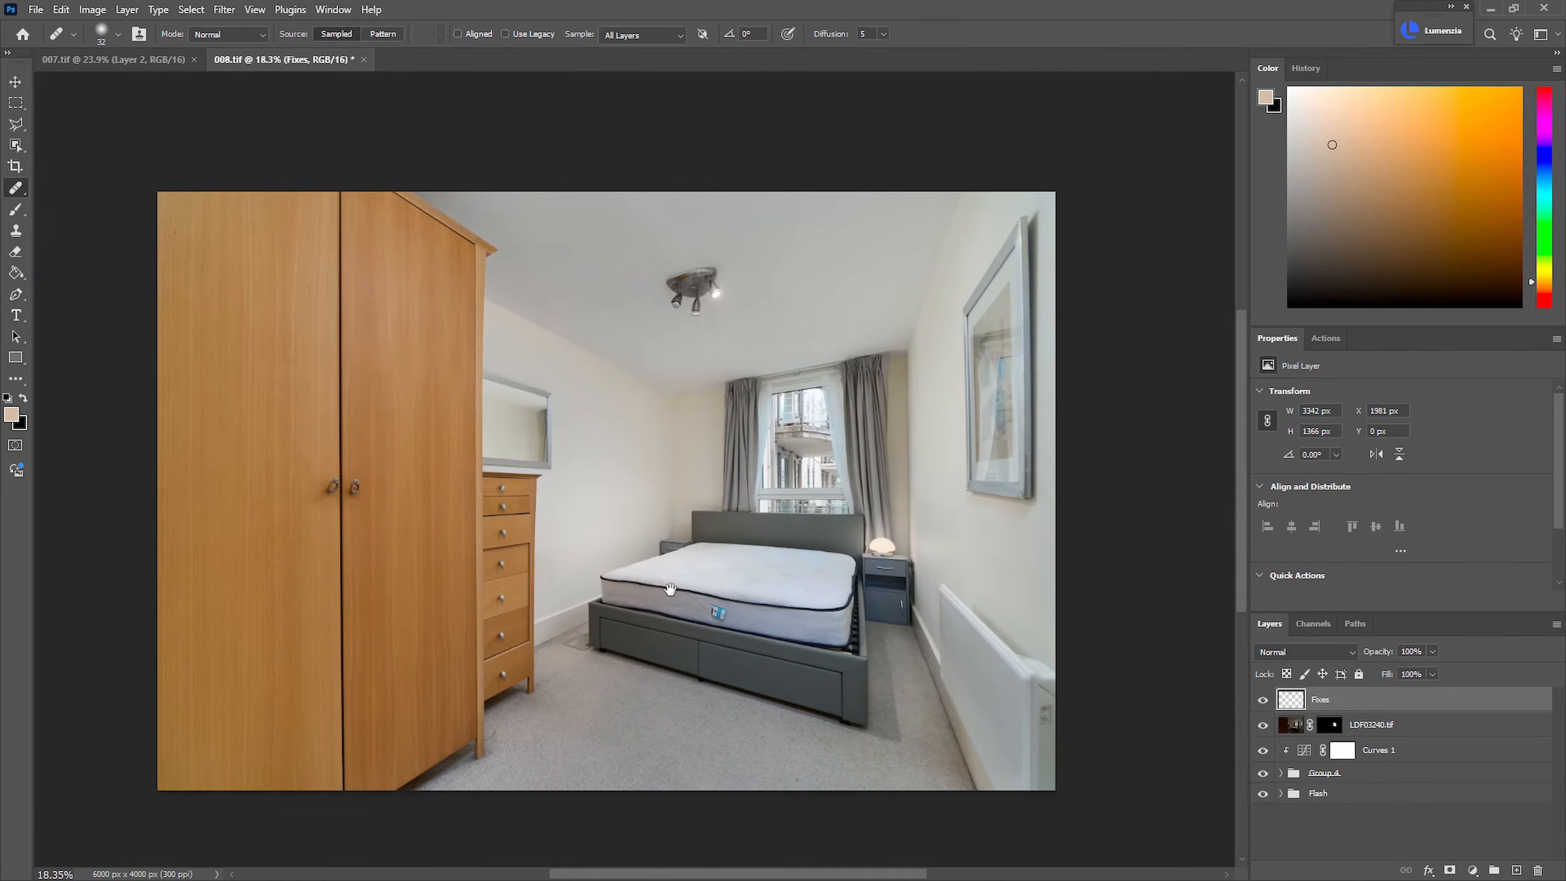
pyautogui.scroll(2, 731, 492)
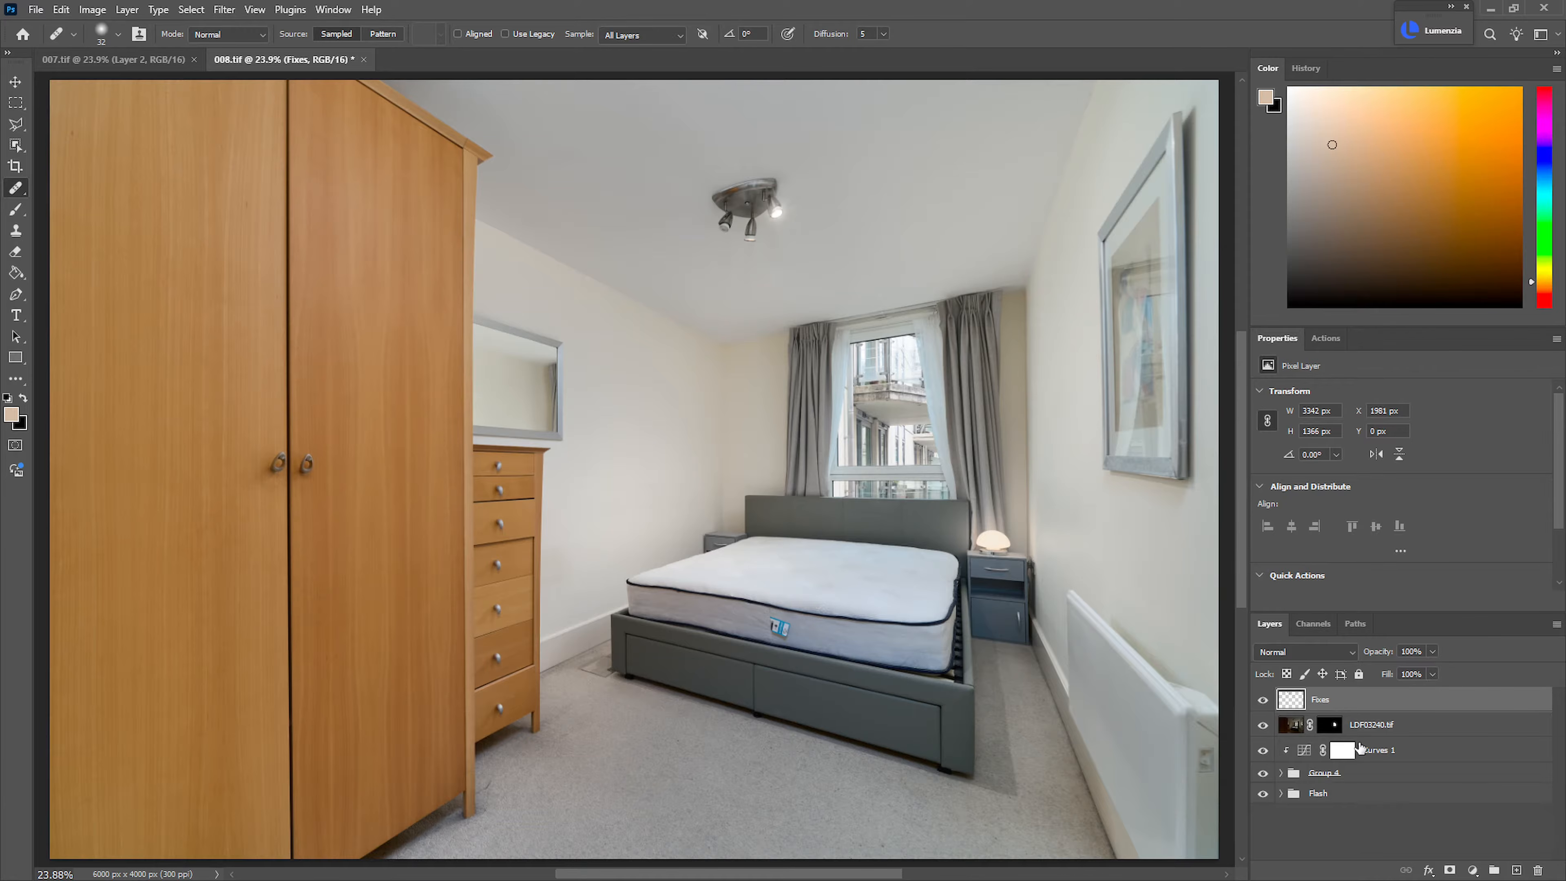
# Group all layers from Fixes down to Flash and stamp the visible image onto a new layer above the group
pyautogui.keyDown('shift'); pyautogui.click(1384, 799); pyautogui.keyUp('shift')
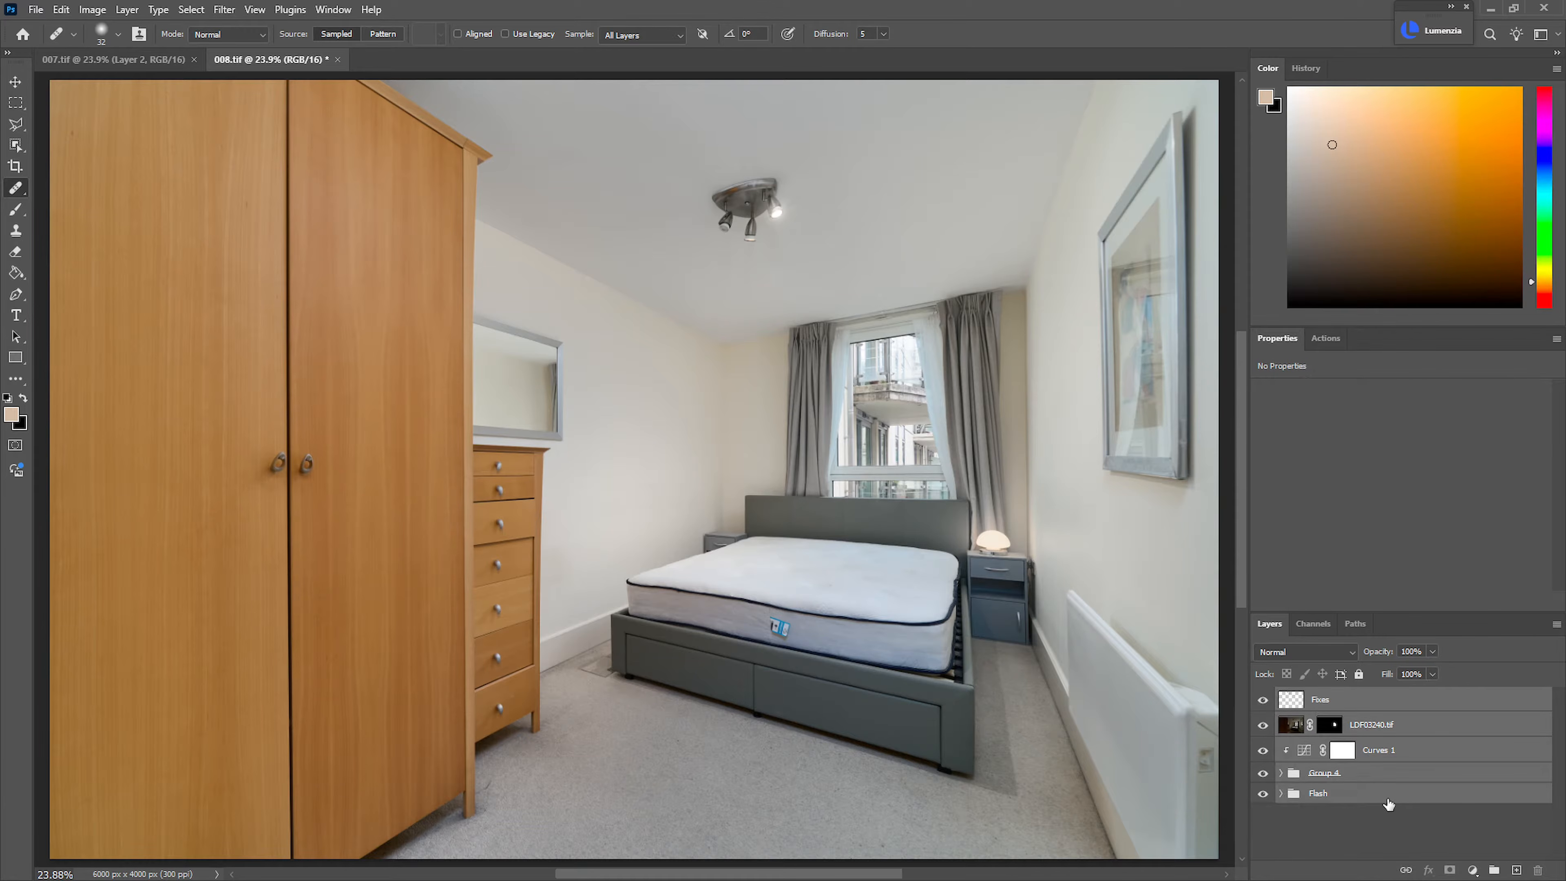
pyautogui.hotkey('ctrl', 'g')
pyautogui.hotkey('ctrl', 'alt', 'shift', 'e')
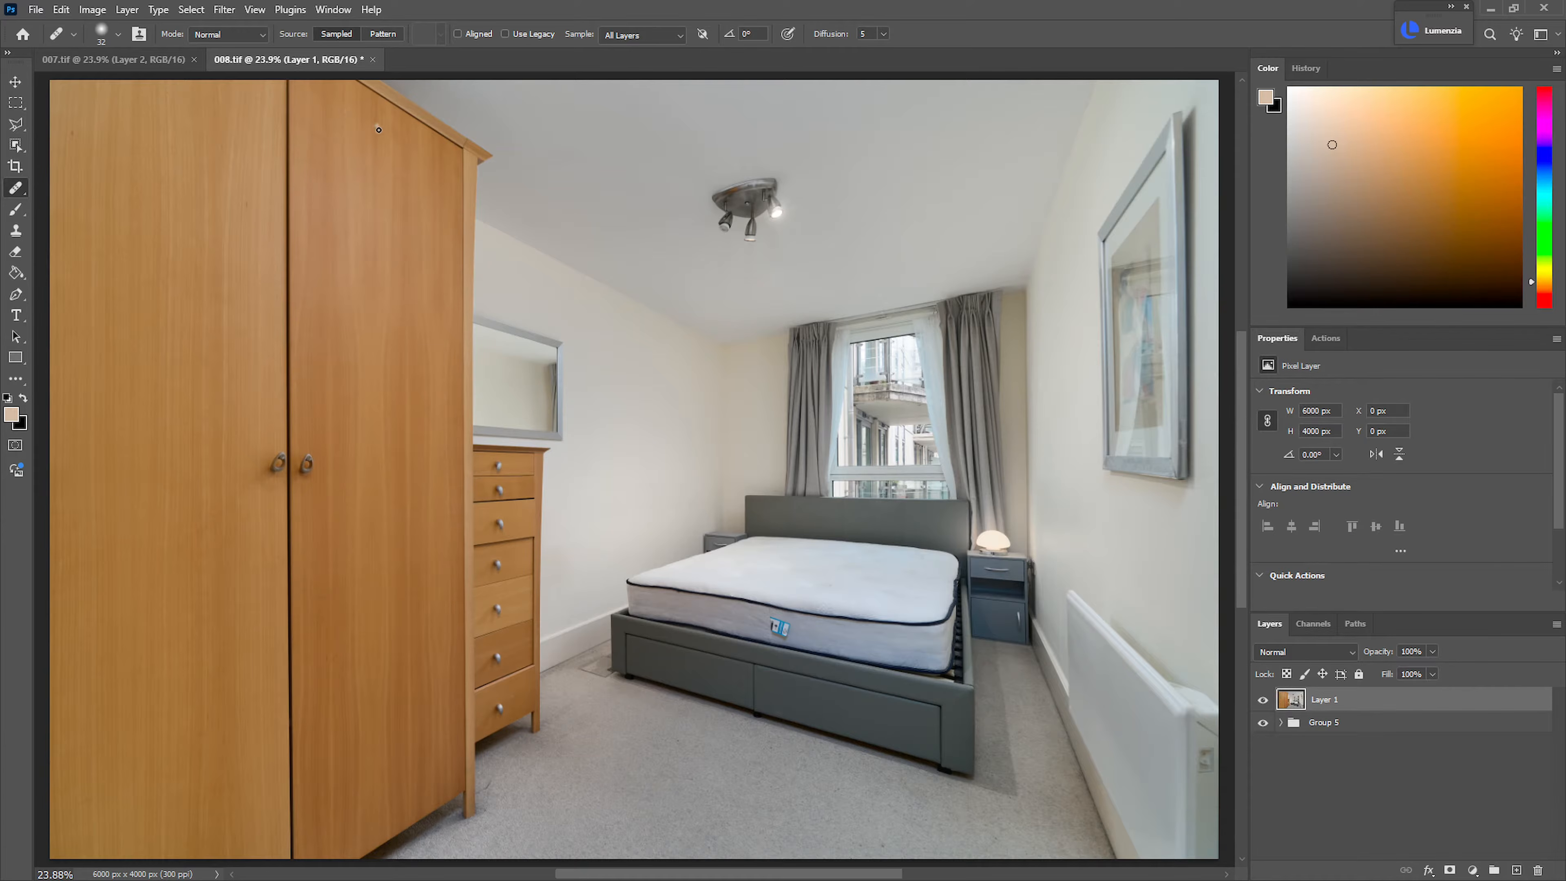
# Apply the Nik 7 Color Efex filter to the stamped layer and set the layer's opacity to 60%
pyautogui.click(224, 9)
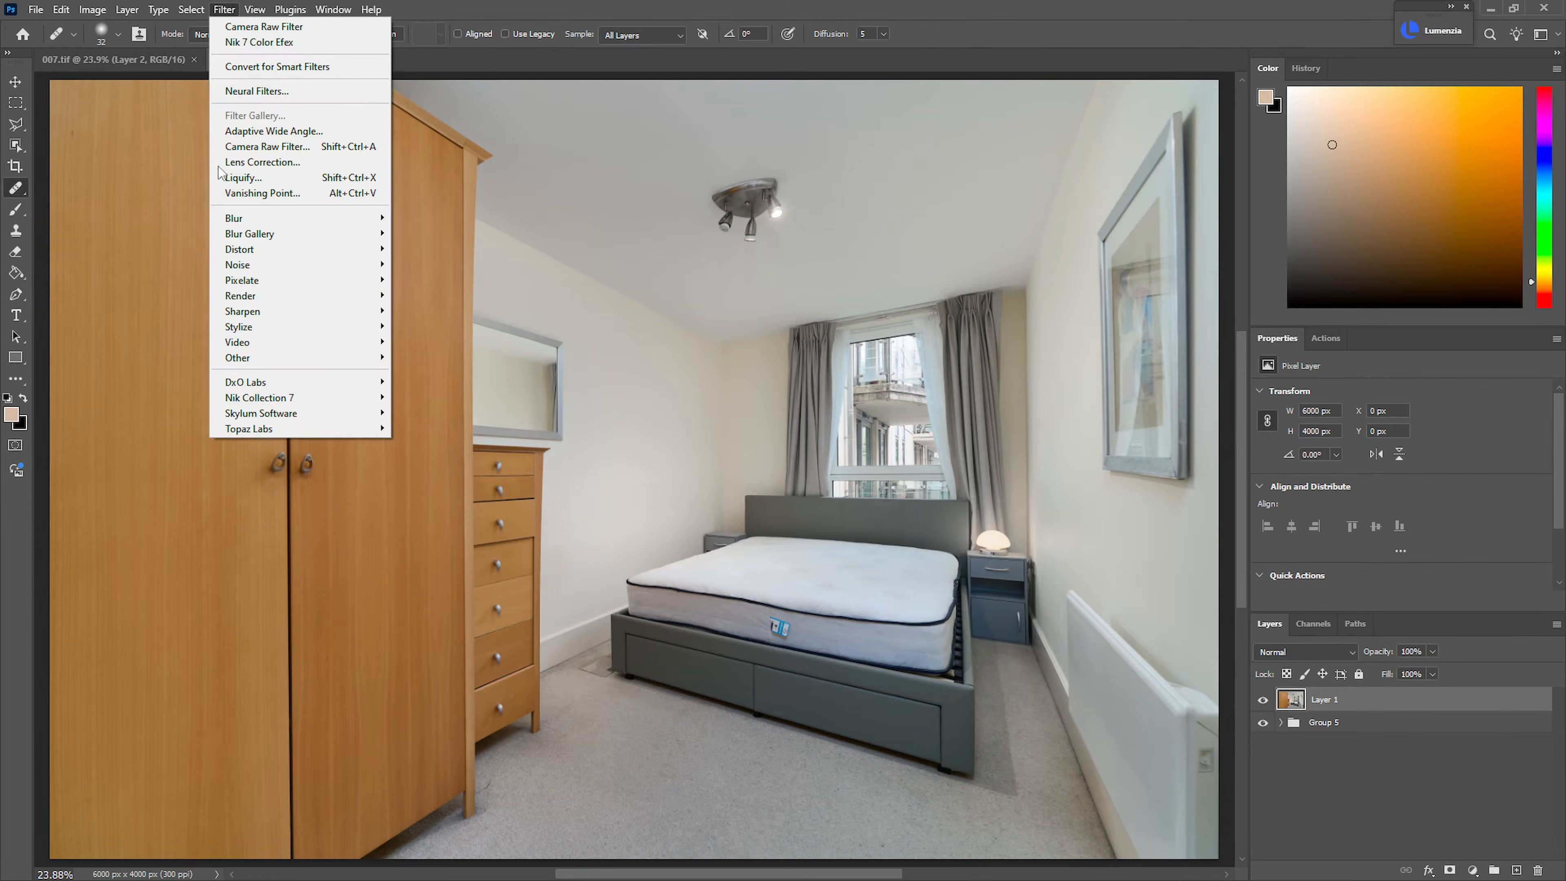
pyautogui.click(284, 43)
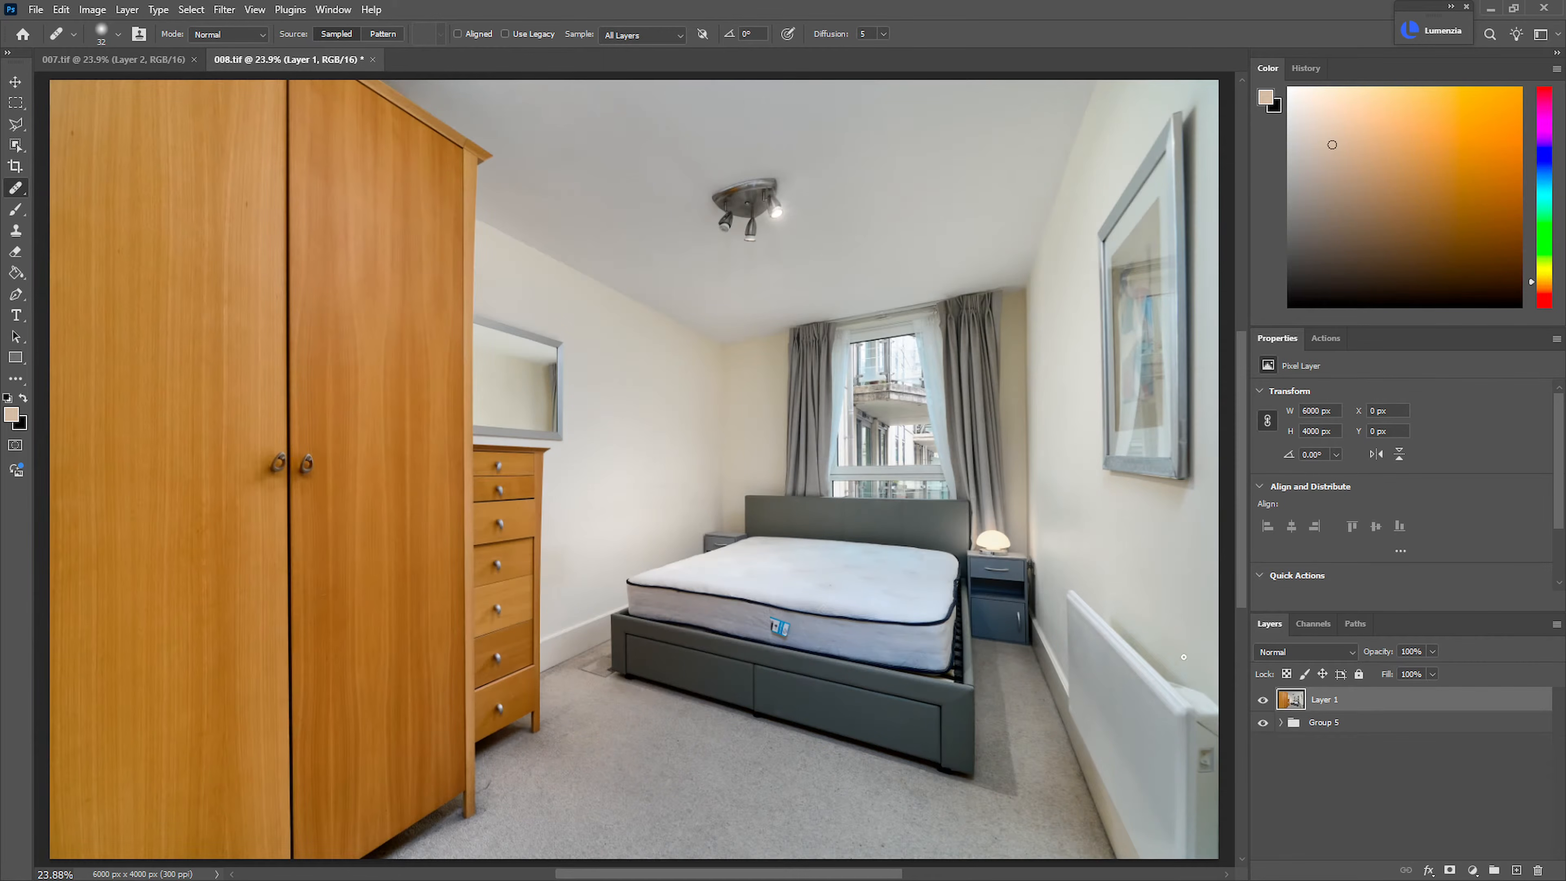
pyautogui.click(1412, 653)
pyautogui.write('60')
pyautogui.press('Return')
# Check the finished bedroom image, save 008.tif and close the 007.tif document
pyautogui.moveTo(735, 616); pyautogui.dragTo(912, 615)
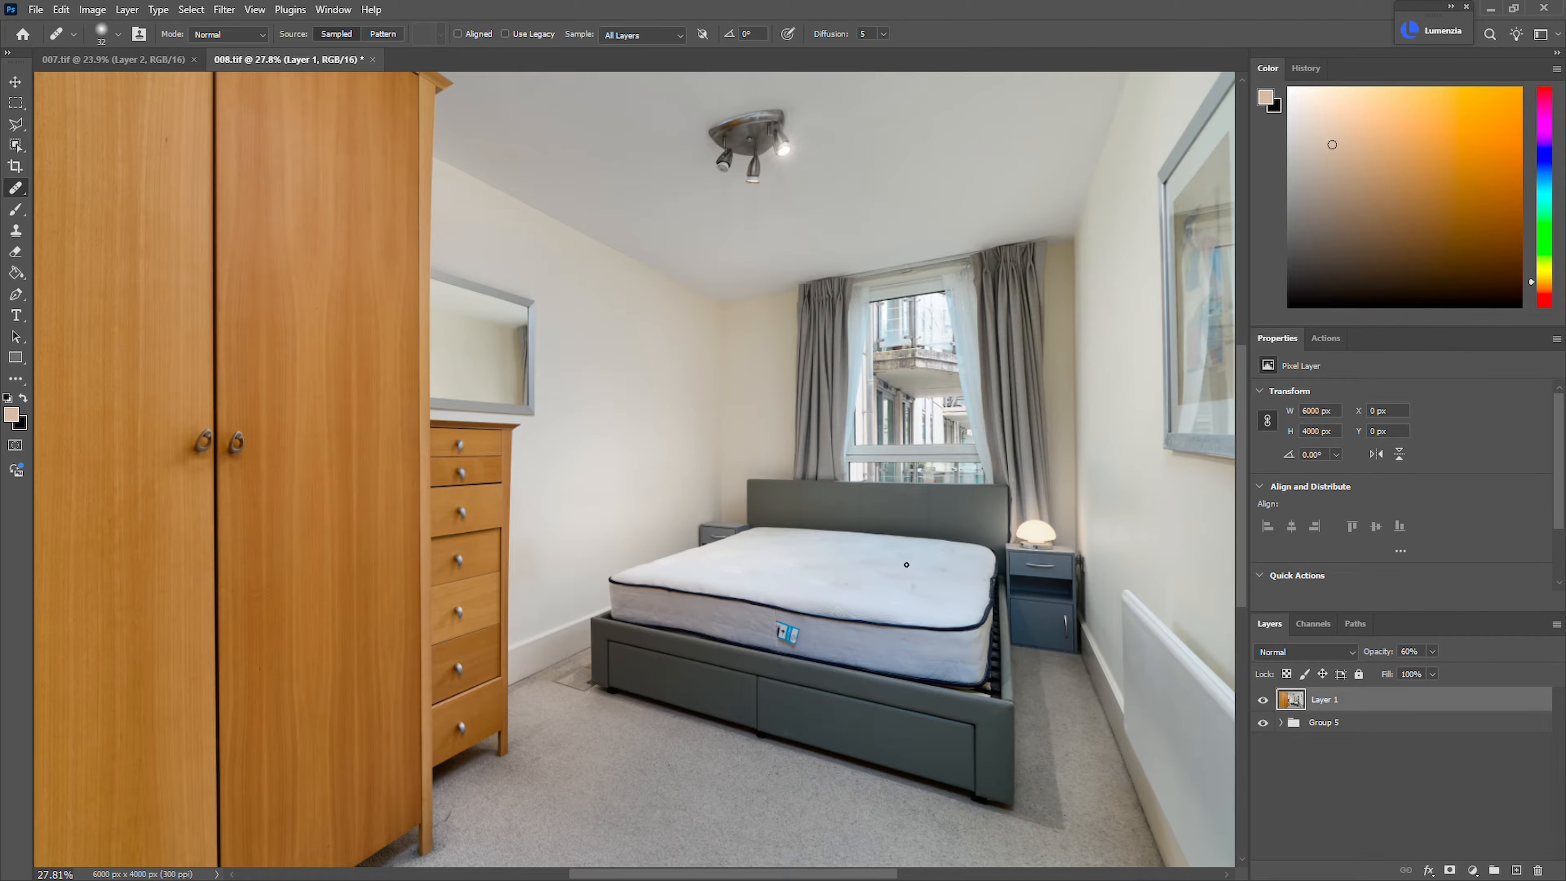
pyautogui.moveTo(872, 589)
pyautogui.mouseDown()
pyautogui.moveTo(771, 556)
pyautogui.moveTo(832, 557)
pyautogui.moveTo(821, 527)
pyautogui.mouseUp()
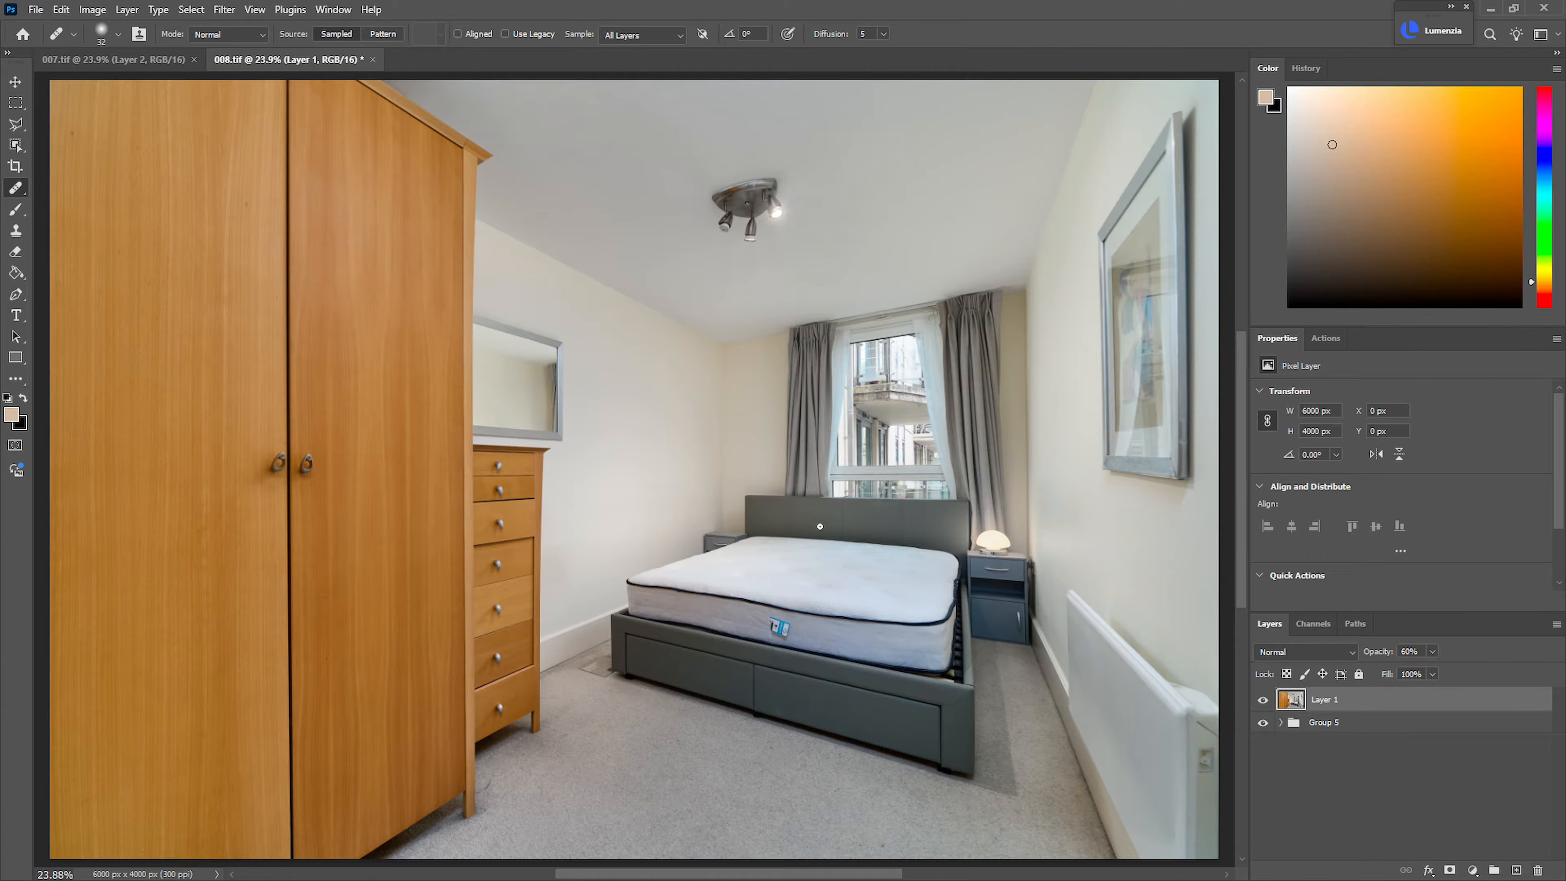
pyautogui.hotkey('ctrl', 's')
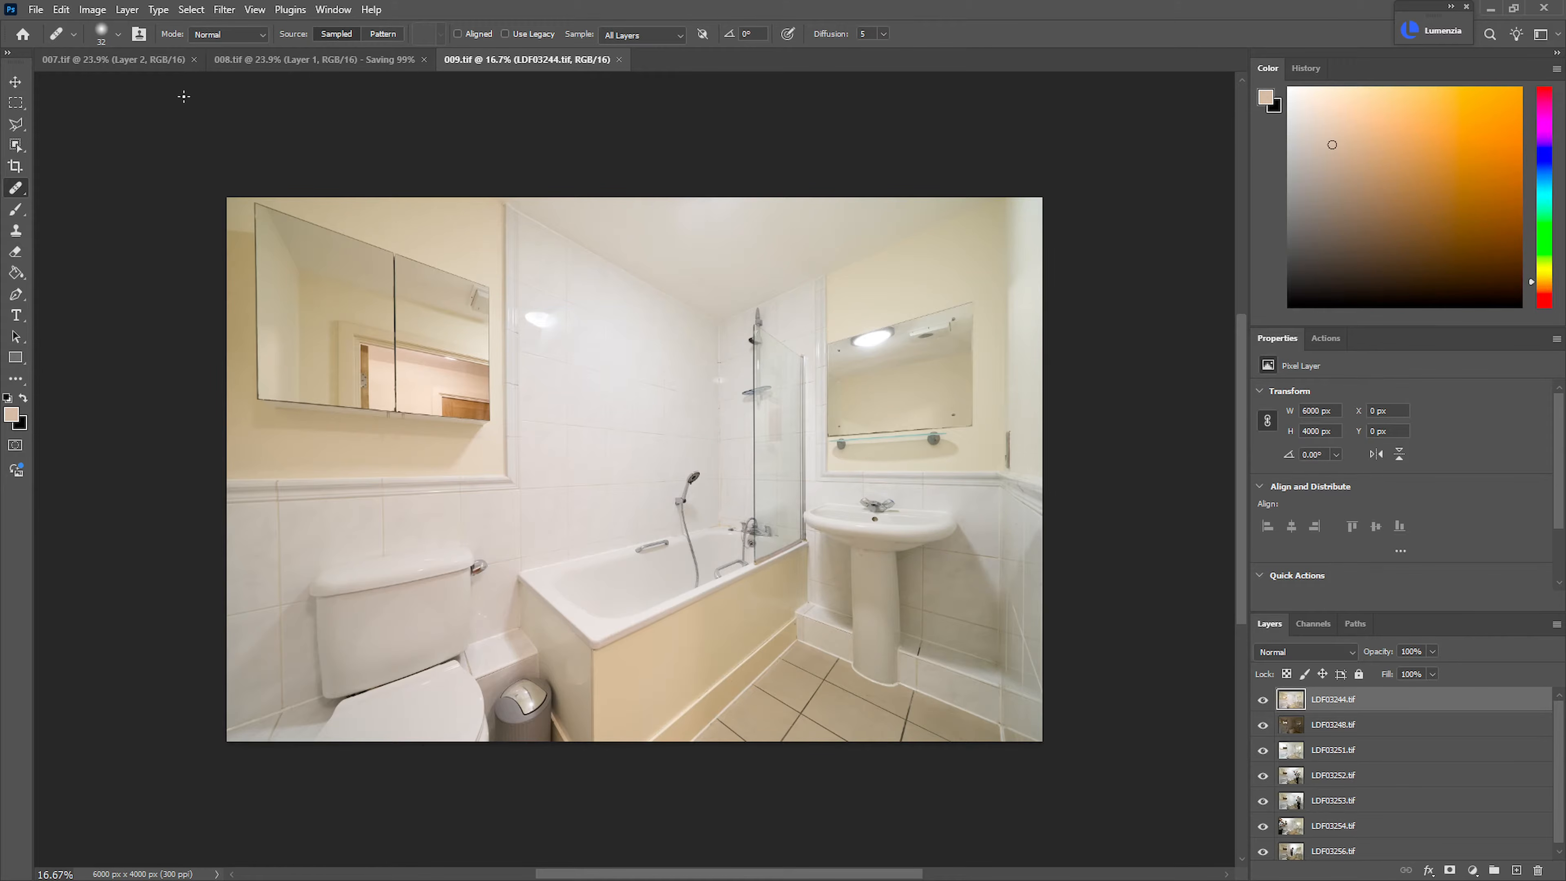
pyautogui.click(194, 59)
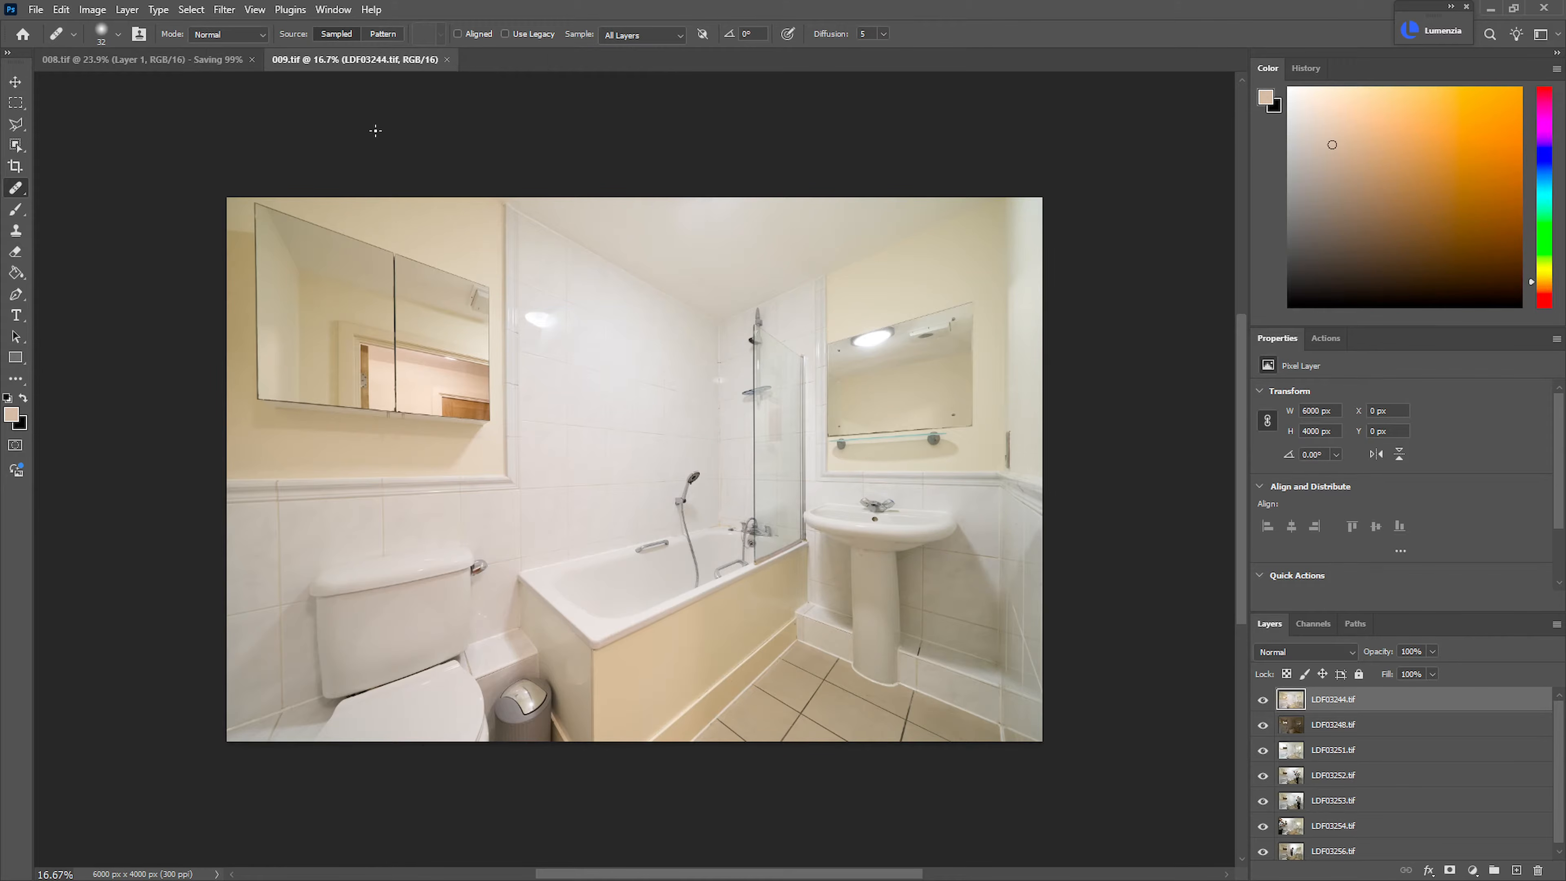
# In 009.tif, hide LDF03244.tif and LDF03248.tif and reverse the stacking order of layers LDF03251.tif through LDF03256.tif
pyautogui.click(1263, 700)
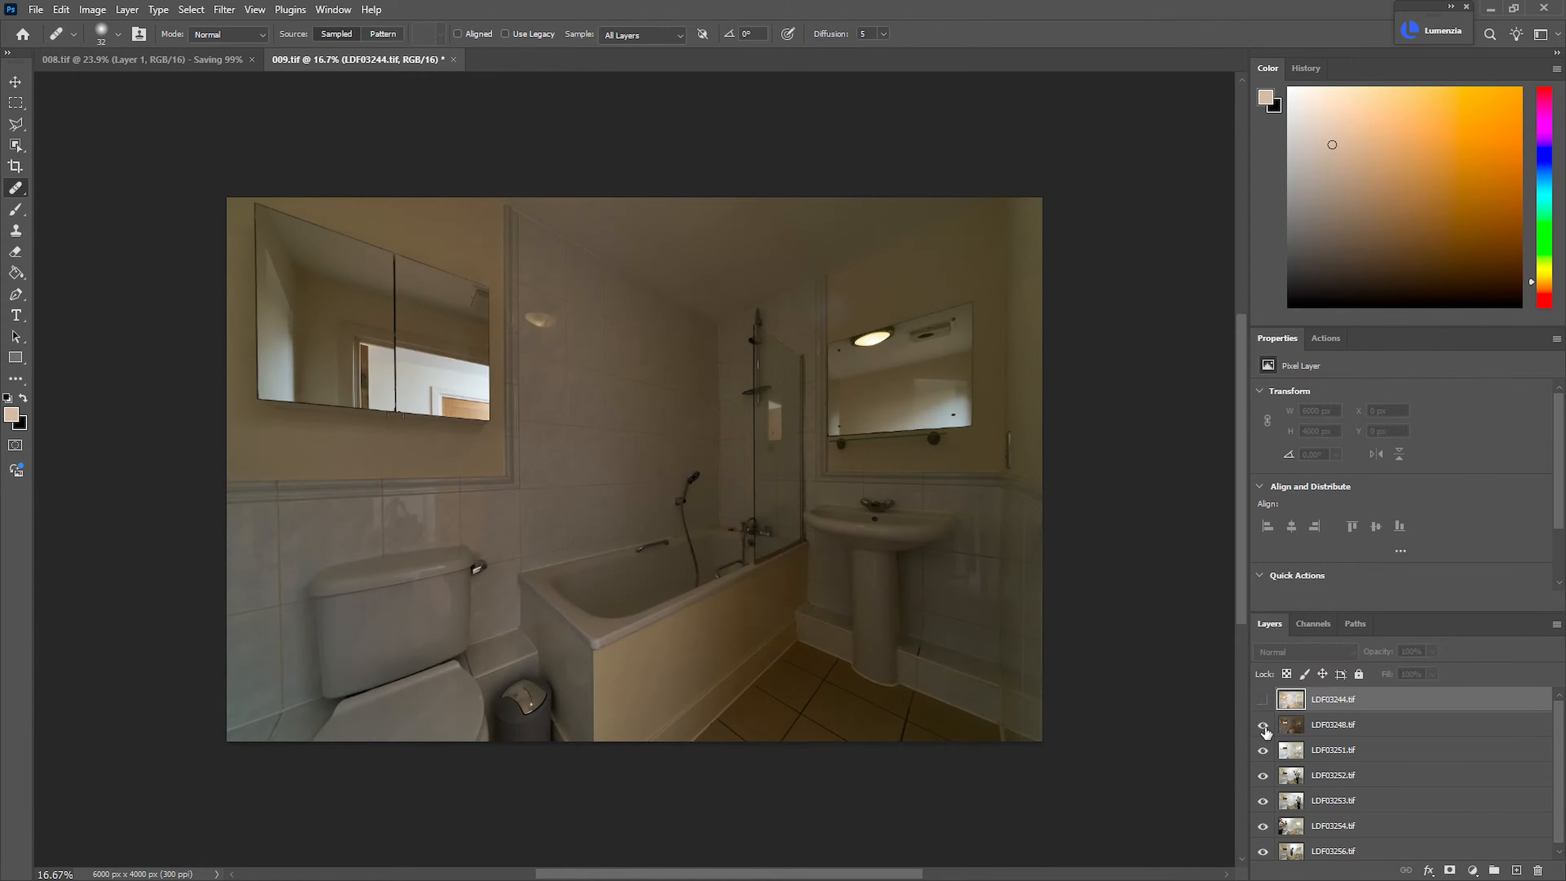
pyautogui.click(1263, 725)
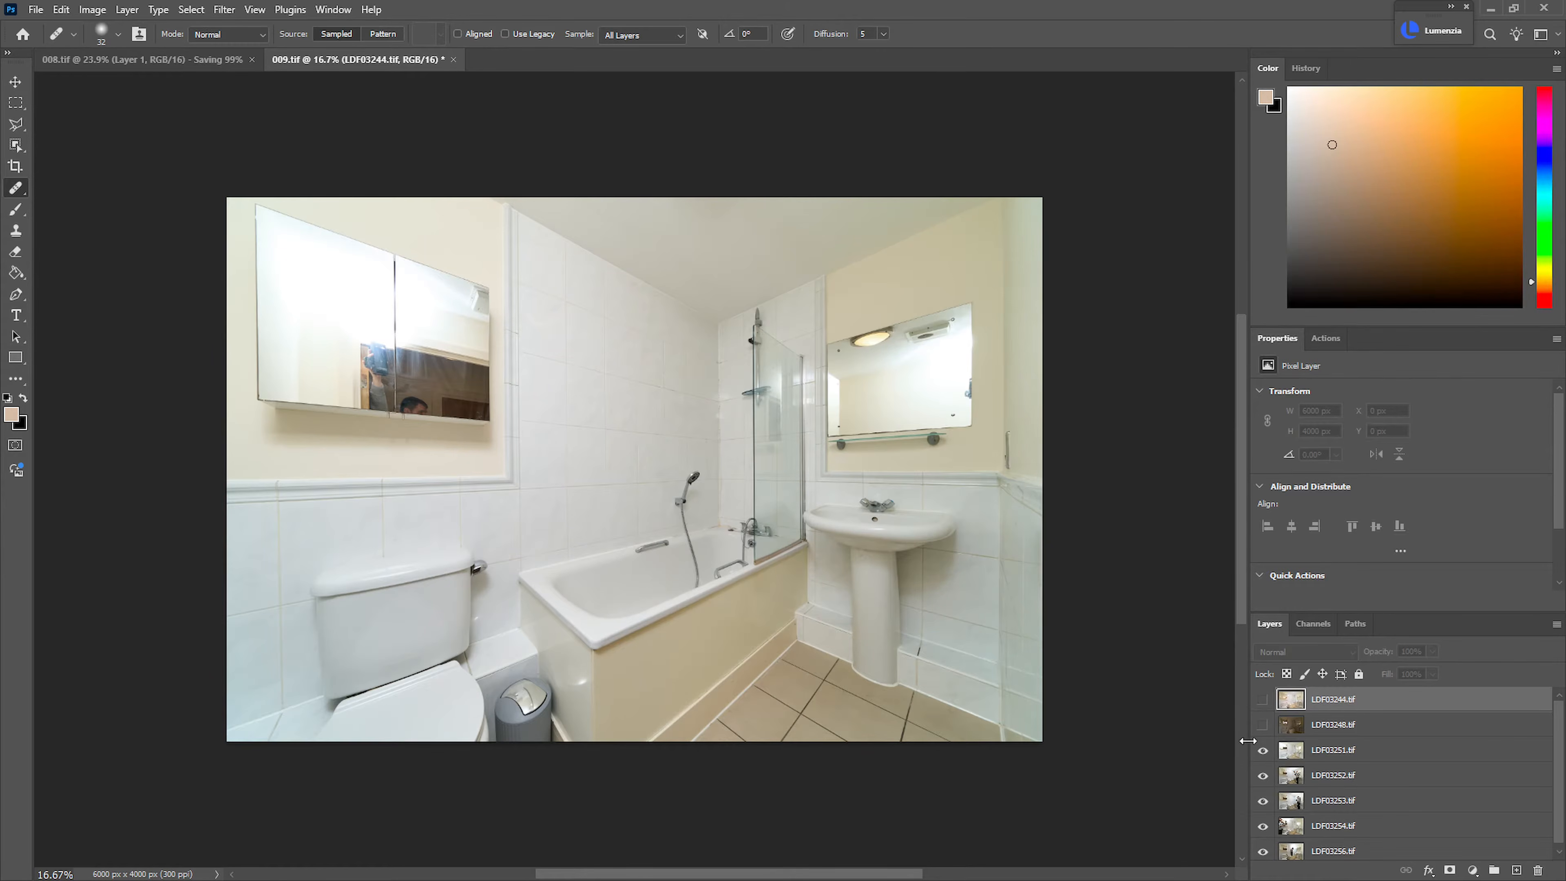
pyautogui.click(1346, 763)
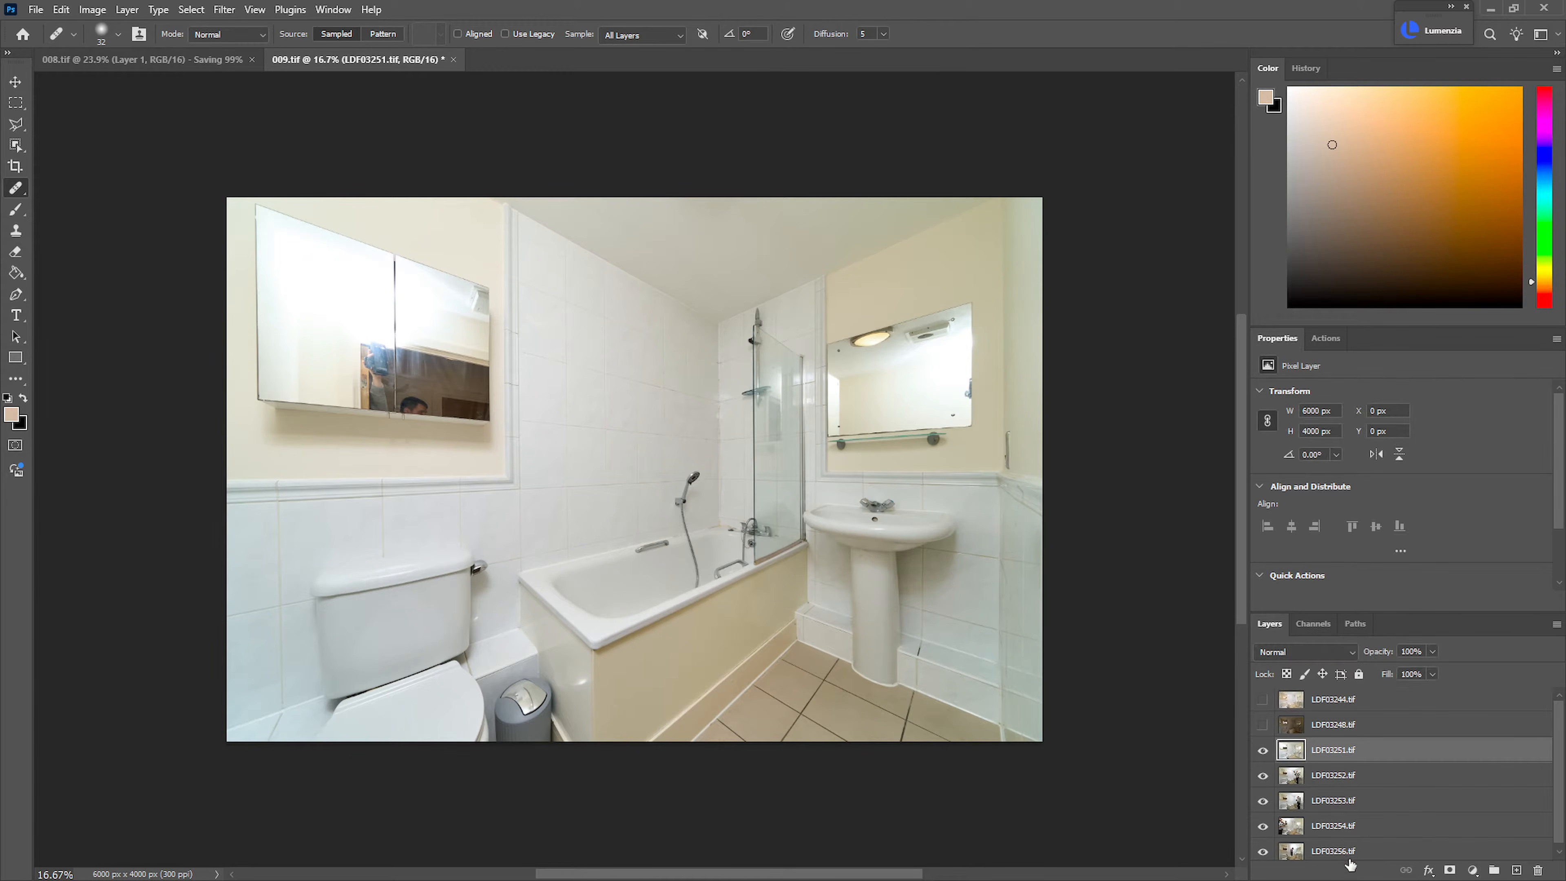
pyautogui.keyDown('shift'); pyautogui.click(1372, 854); pyautogui.keyUp('shift')
pyautogui.hotkey('ctrl', 'shift', 'r')
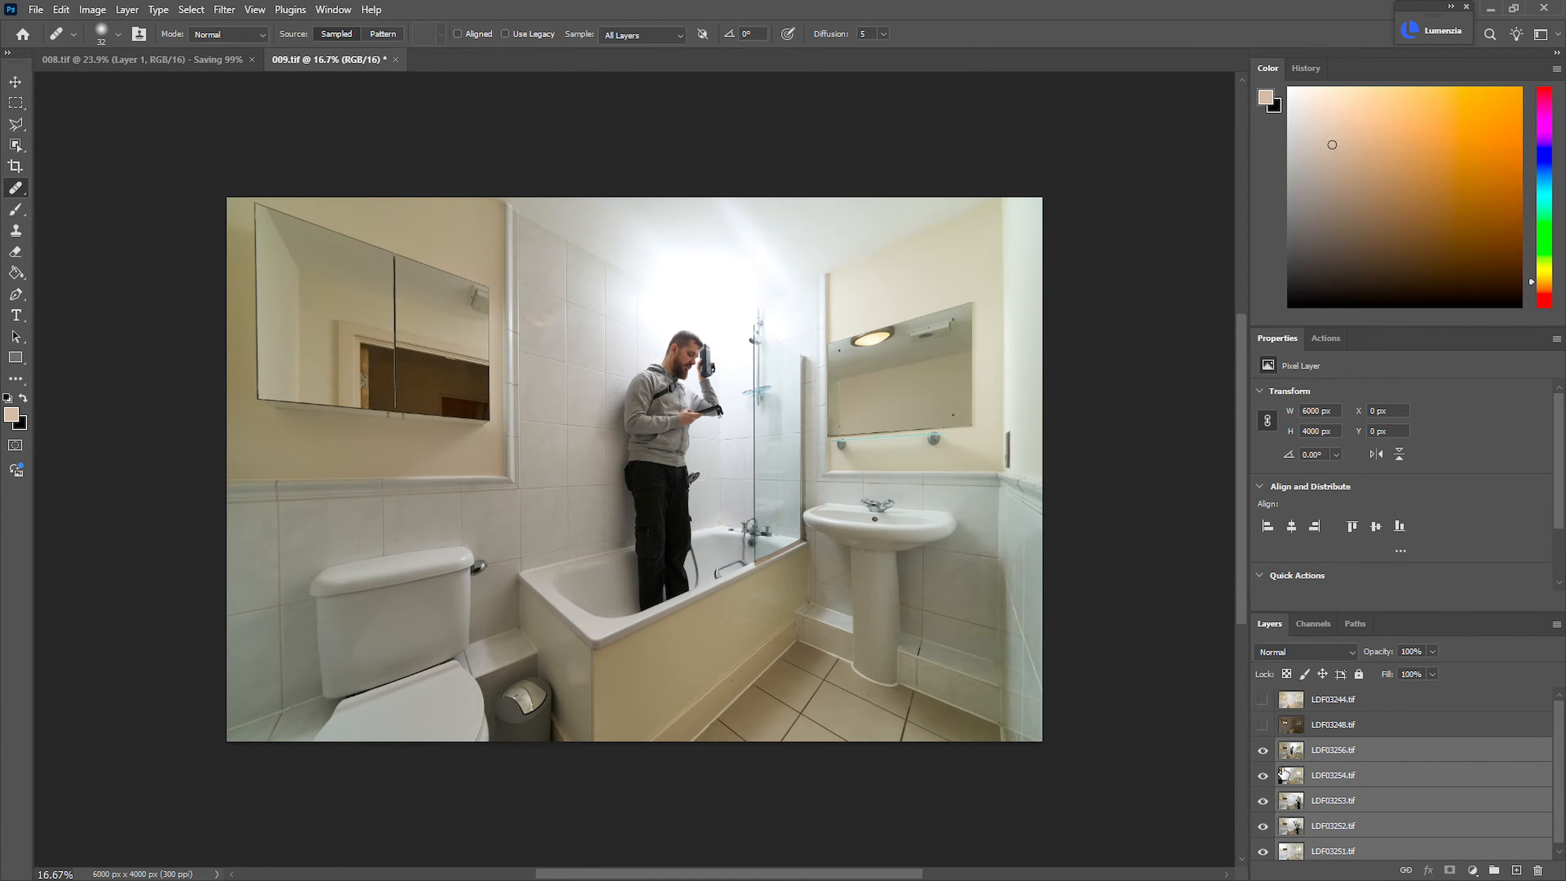
# Hide LDF03256.tif, LDF03254.tif and LDF03253.tif, add a black mask to LDF03252.tif and choose the Brush tool
pyautogui.moveTo(1263, 751); pyautogui.dragTo(1264, 828)
pyautogui.click(1265, 828)
pyautogui.click(1298, 828)
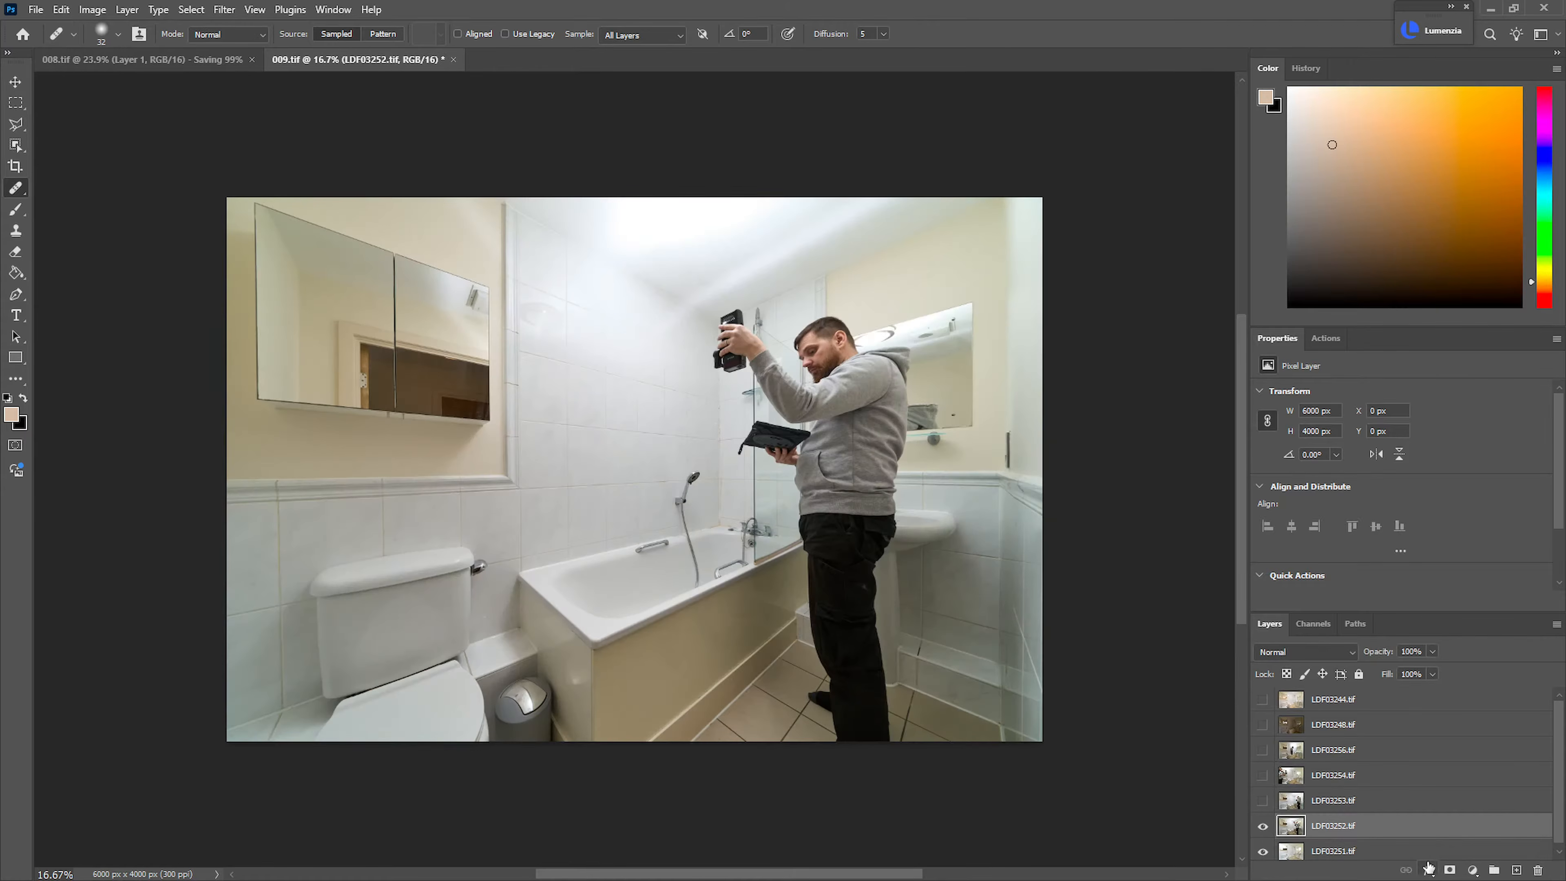
pyautogui.keyDown('alt'); pyautogui.click(1450, 870); pyautogui.keyUp('alt')
pyautogui.press('b')
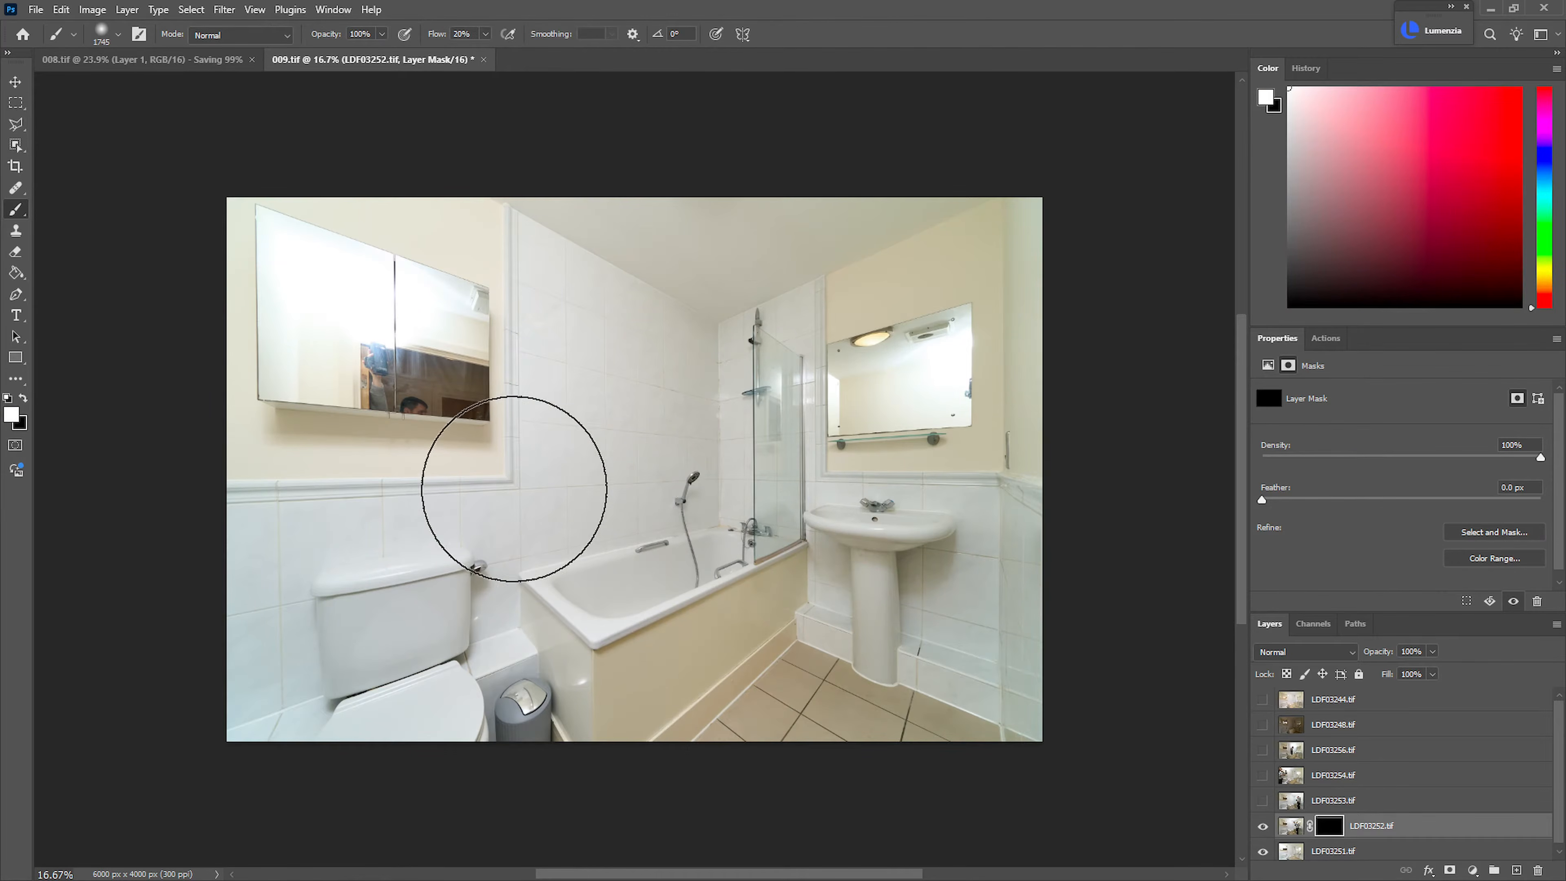
# Paint white on the LDF03252.tif mask to reveal that exposure over the mirrored cabinet and the toilet area
pyautogui.moveTo(315, 354)
pyautogui.mouseDown()
pyautogui.moveTo(378, 335)
pyautogui.moveTo(217, 323)
pyautogui.mouseUp()
pyautogui.moveTo(445, 676)
pyautogui.mouseDown()
pyautogui.moveTo(424, 640)
pyautogui.moveTo(451, 572)
pyautogui.mouseUp()
pyautogui.keyDown('alt'); pyautogui.rightClick(478, 505); pyautogui.keyUp('alt')
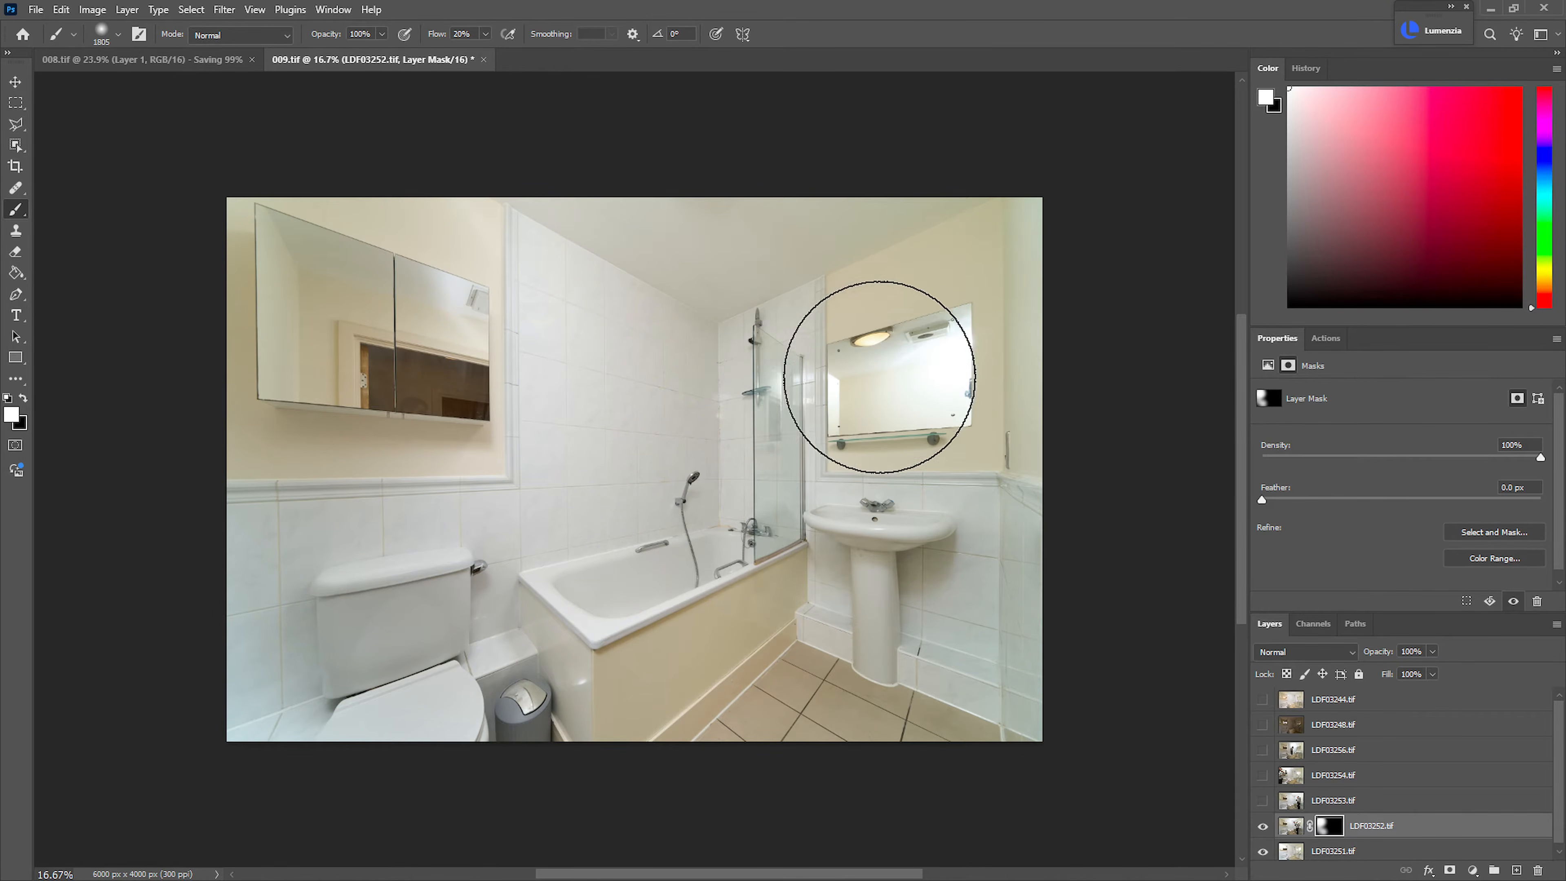
pyautogui.keyDown('alt'); pyautogui.rightClick(439, 301); pyautogui.keyUp('alt')
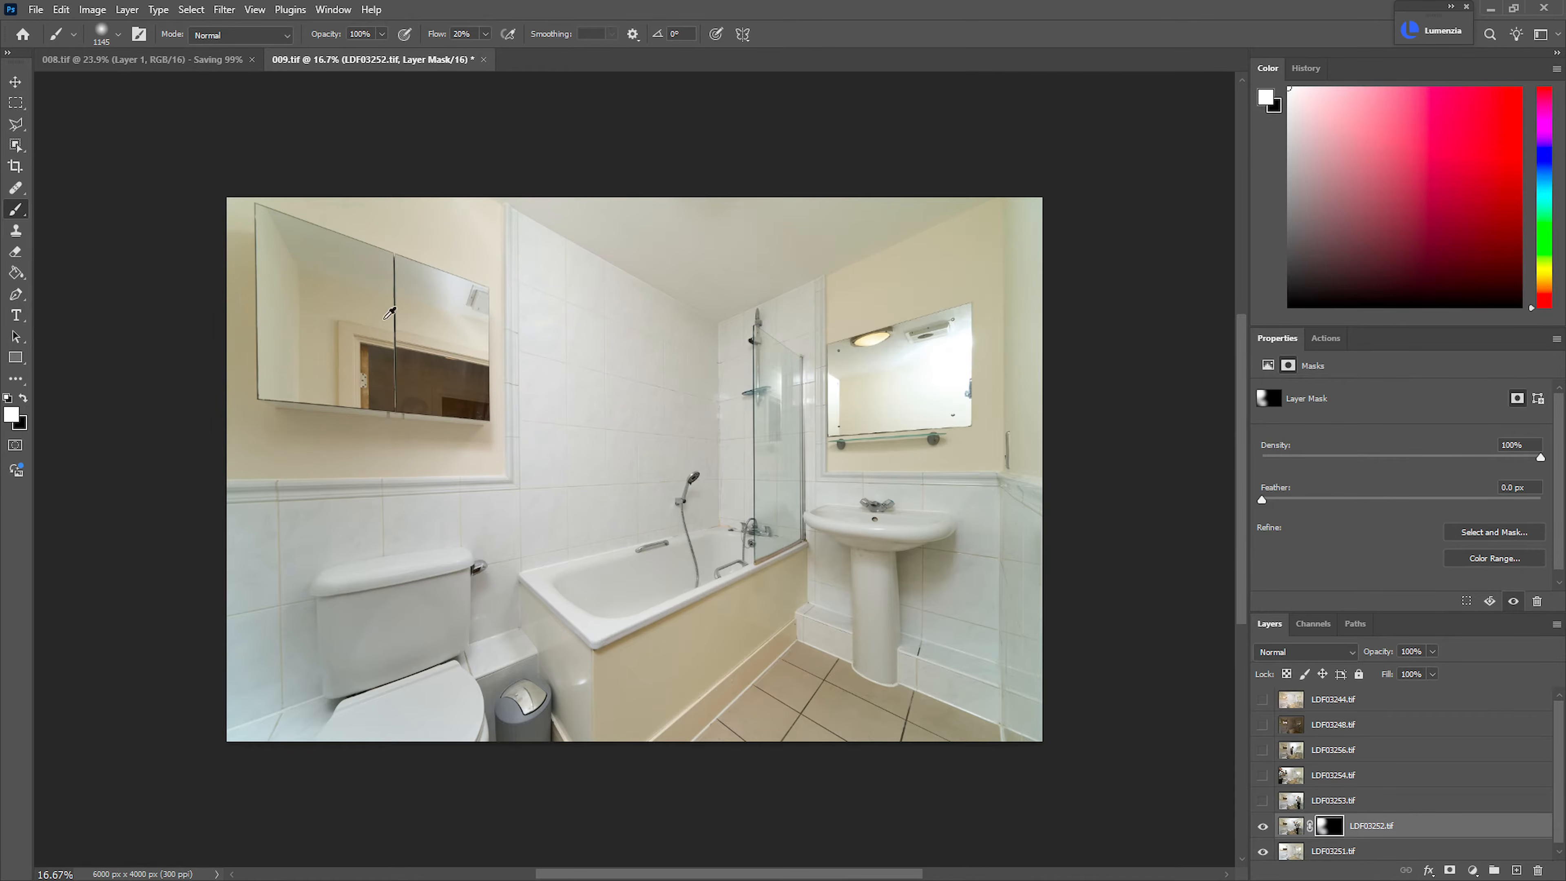
pyautogui.keyDown('alt'); pyautogui.rightClick(367, 571); pyautogui.keyUp('alt')
# Refine the LDF03252.tif mask with black around the toilet wall tiles and the mirrored cabinet
pyautogui.press('x')
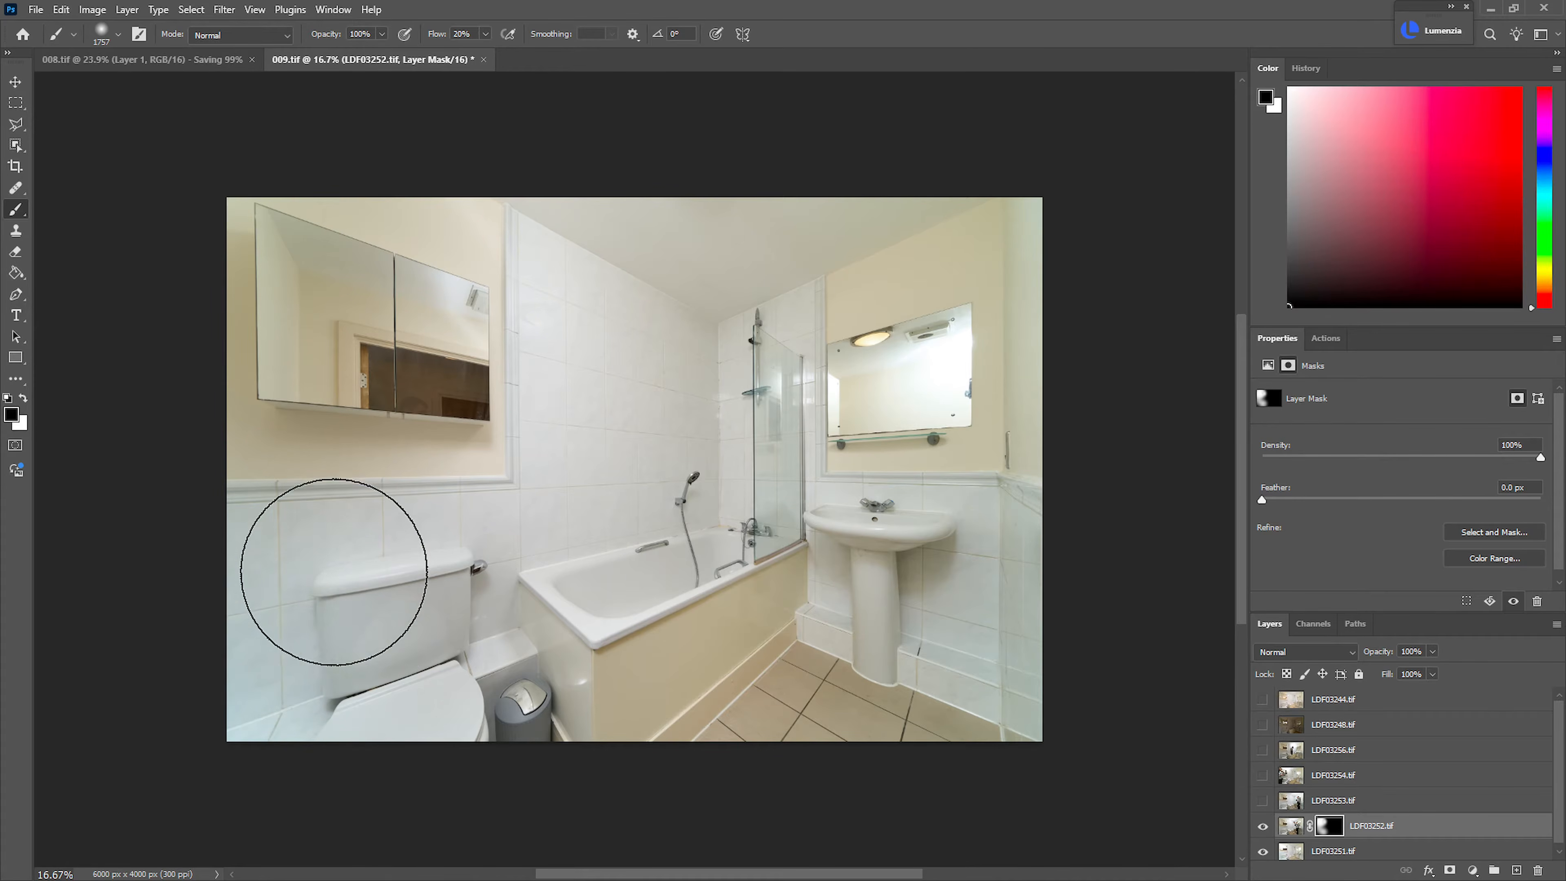
pyautogui.keyDown('alt'); pyautogui.rightClick(331, 504); pyautogui.keyUp('alt')
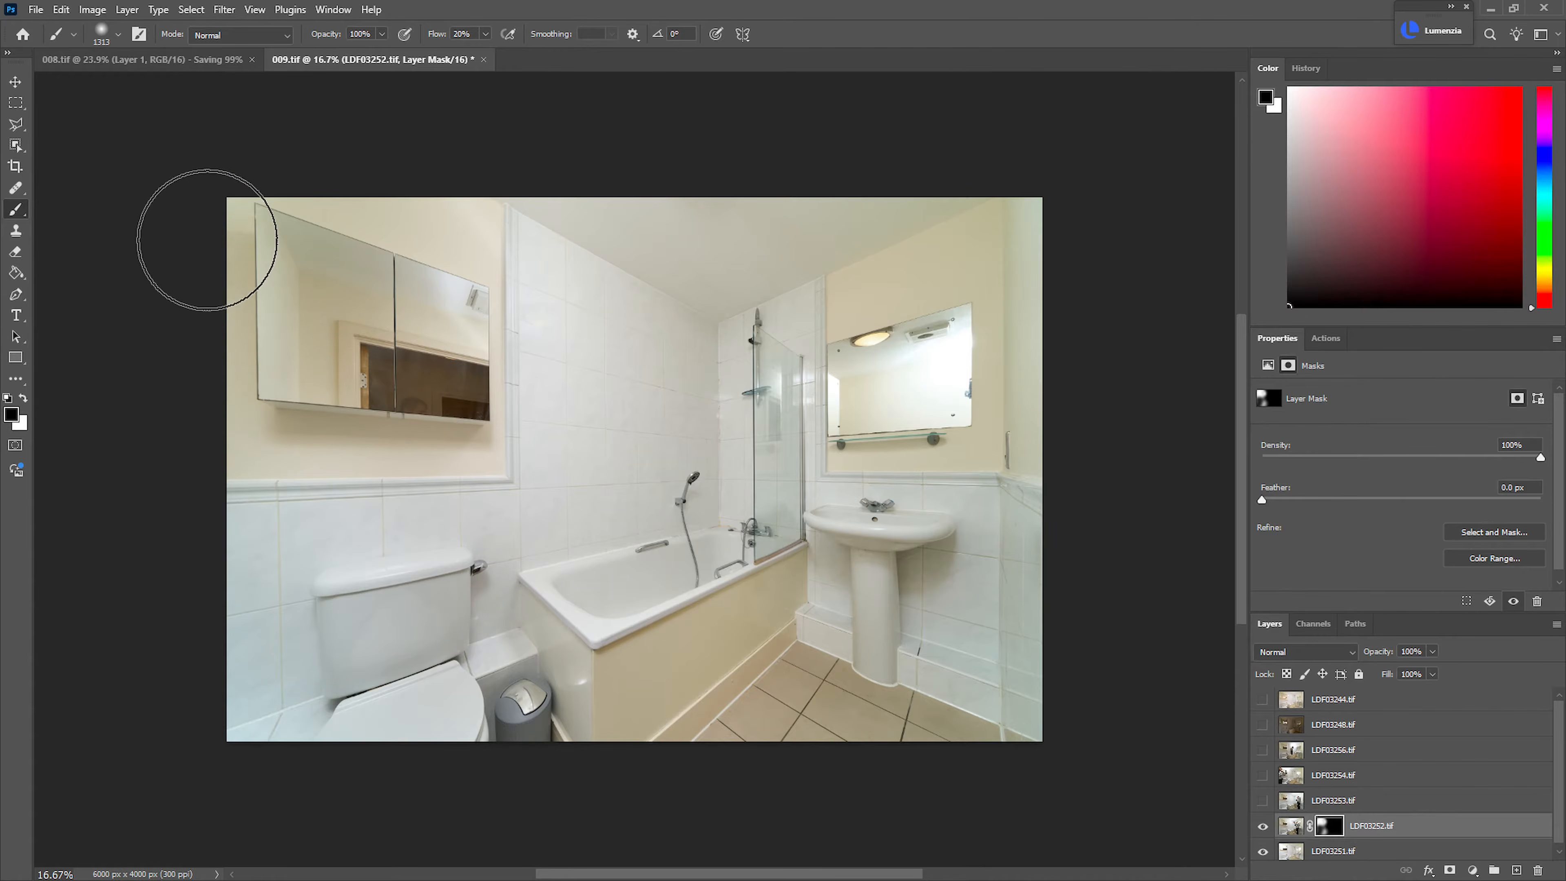
pyautogui.press('x')
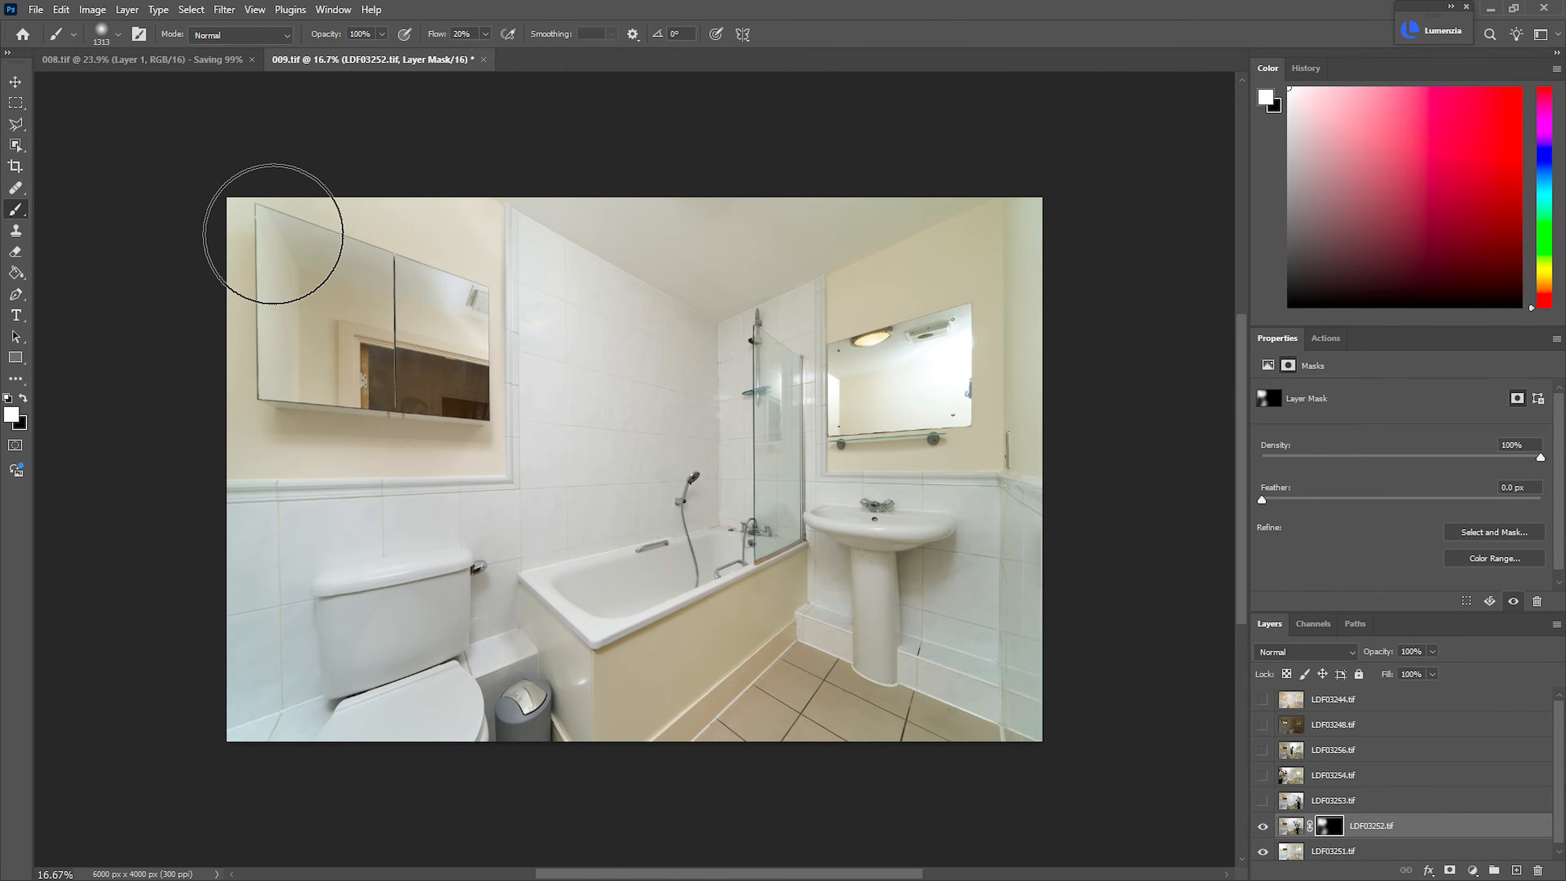
pyautogui.press('x')
pyautogui.moveTo(360, 278); pyautogui.dragTo(397, 380)
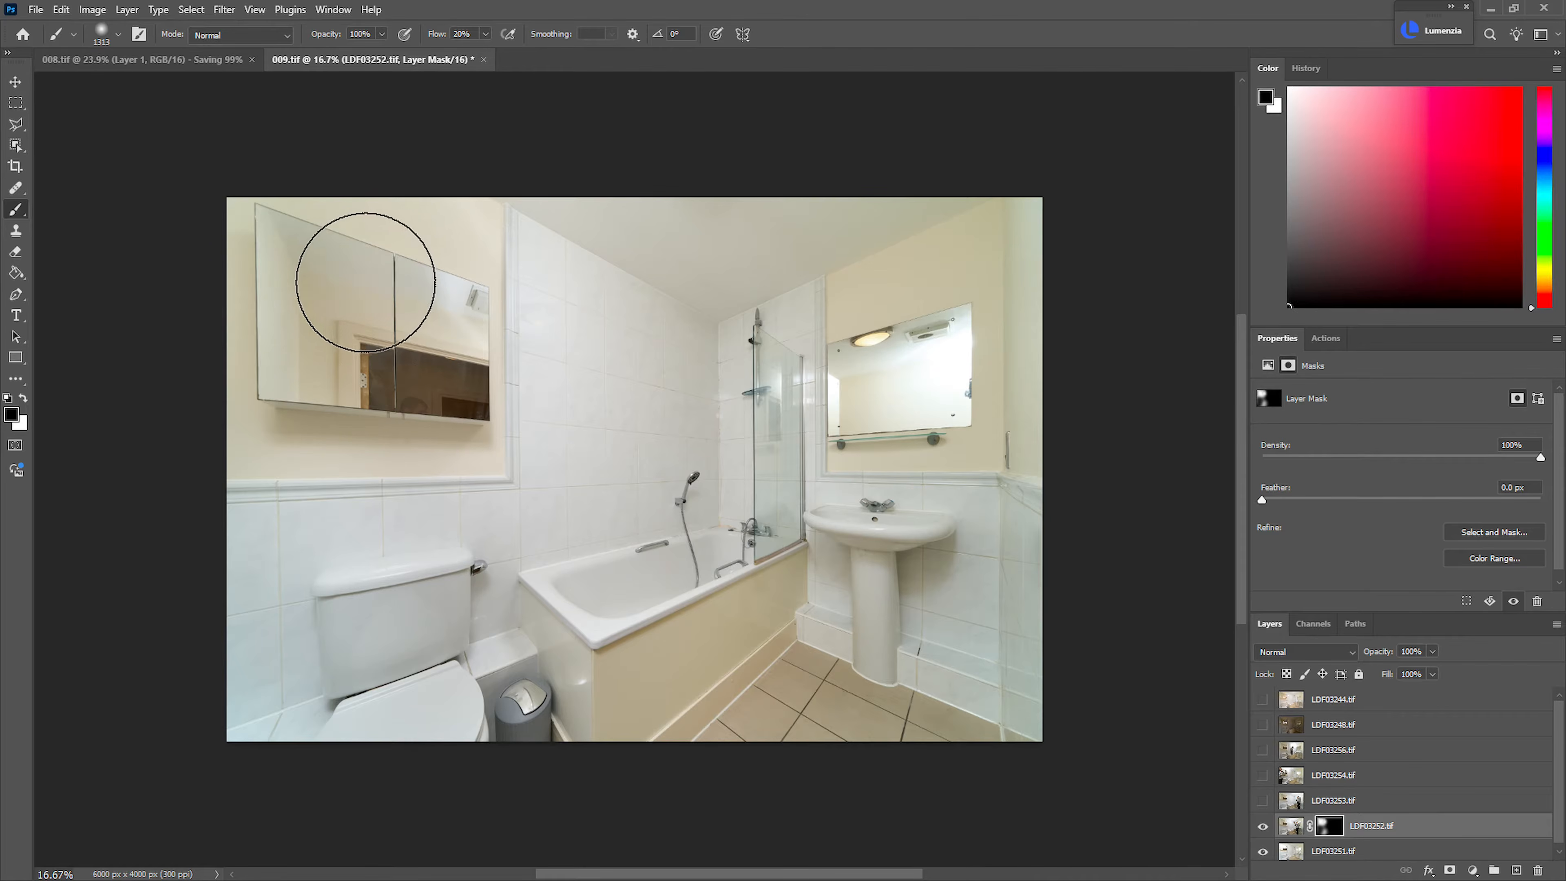
pyautogui.press('x')
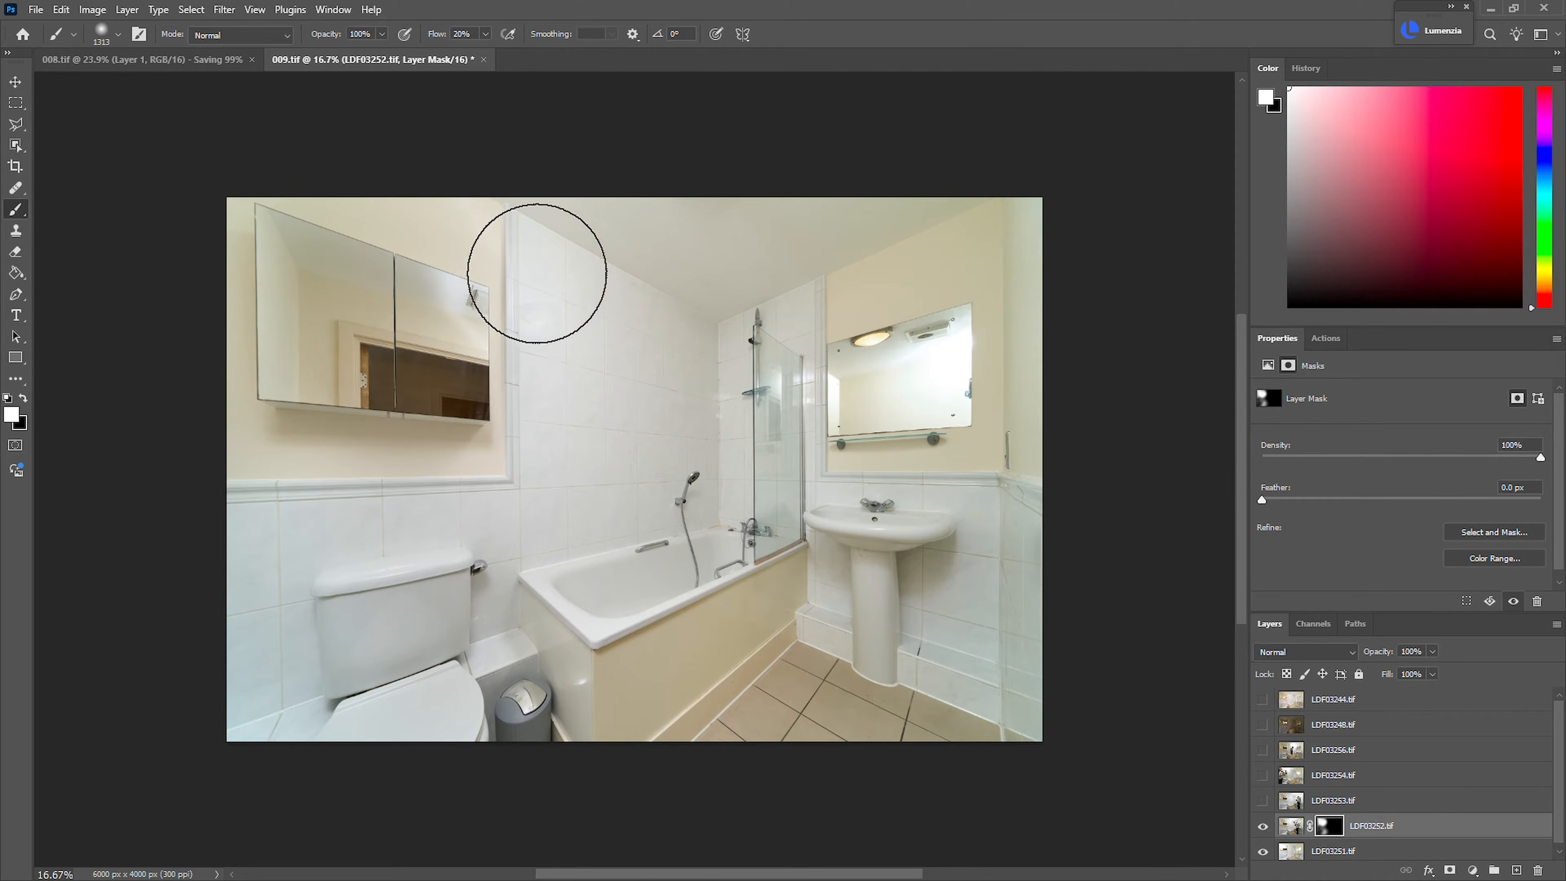
pyautogui.press('x')
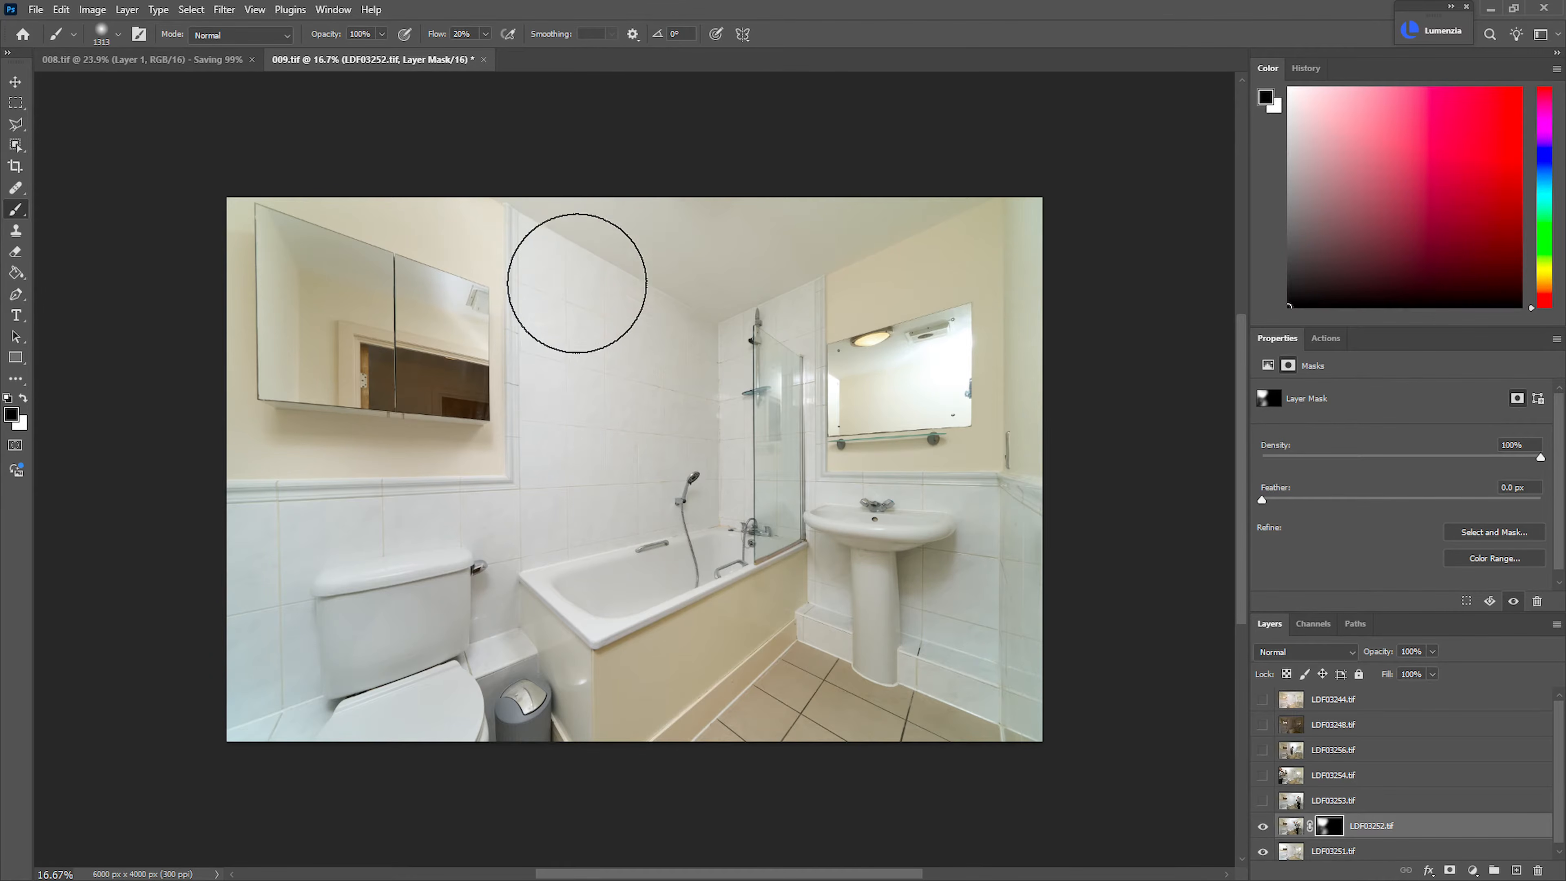
# Paint the LDF03252.tif mask white over the mirror above the washbasin and clean up around it with black
pyautogui.press('x')
pyautogui.moveTo(962, 350)
pyautogui.mouseDown()
pyautogui.moveTo(911, 379)
pyautogui.moveTo(983, 245)
pyautogui.mouseUp()
pyautogui.press('x')
pyautogui.moveTo(906, 404)
pyautogui.mouseDown()
pyautogui.moveTo(898, 341)
pyautogui.moveTo(880, 456)
pyautogui.moveTo(853, 343)
pyautogui.moveTo(829, 334)
pyautogui.moveTo(779, 417)
pyautogui.mouseUp()
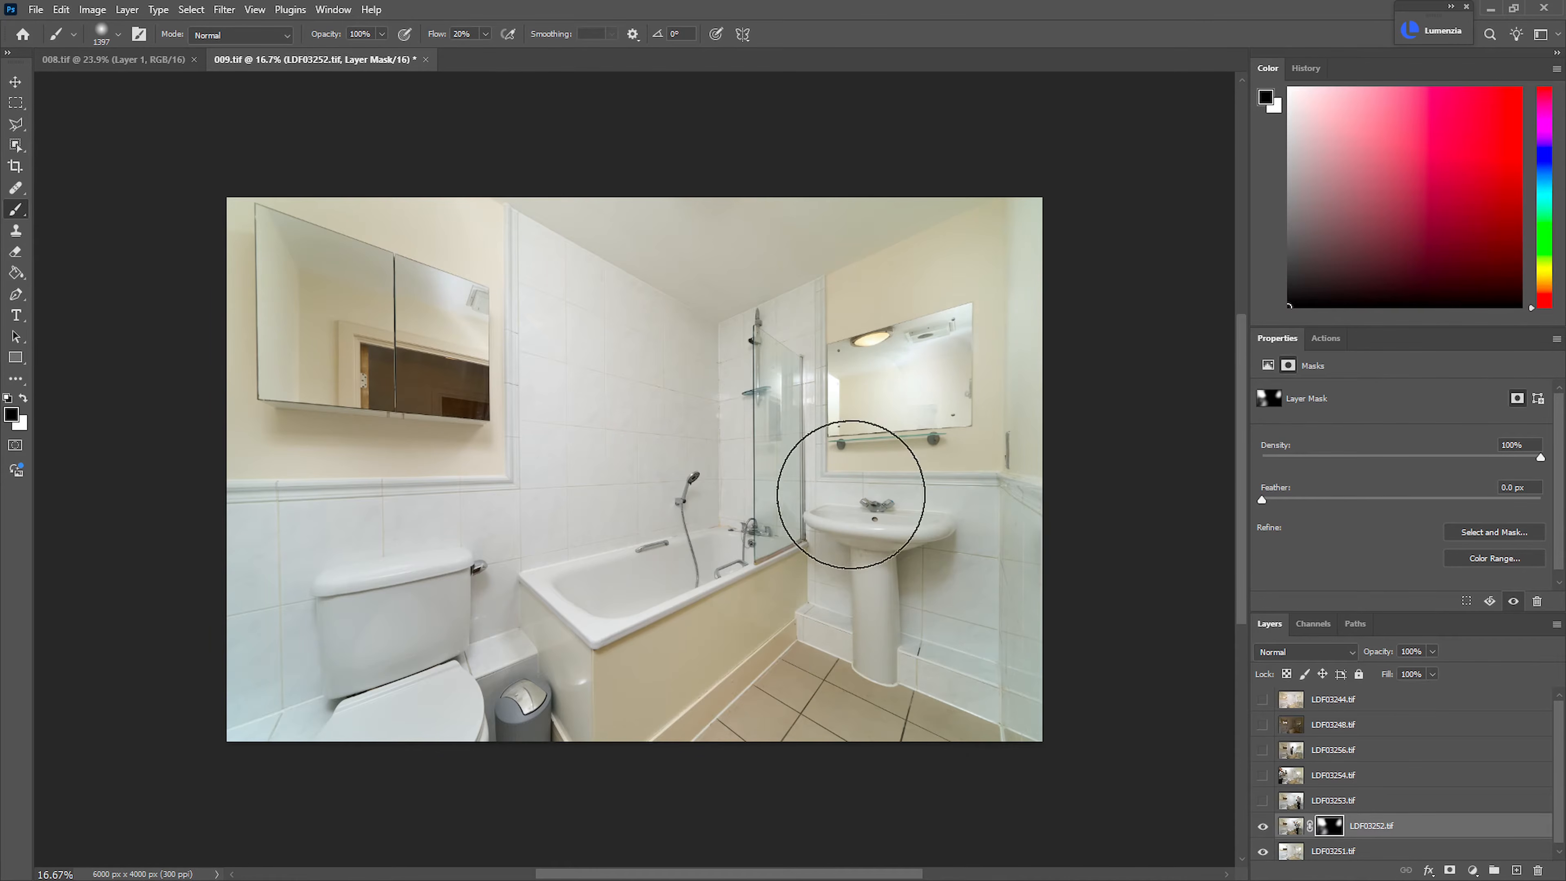
# Show LDF03253.tif, add a black mask to it and prepare a larger white brush
pyautogui.click(1263, 801)
pyautogui.click(1344, 799)
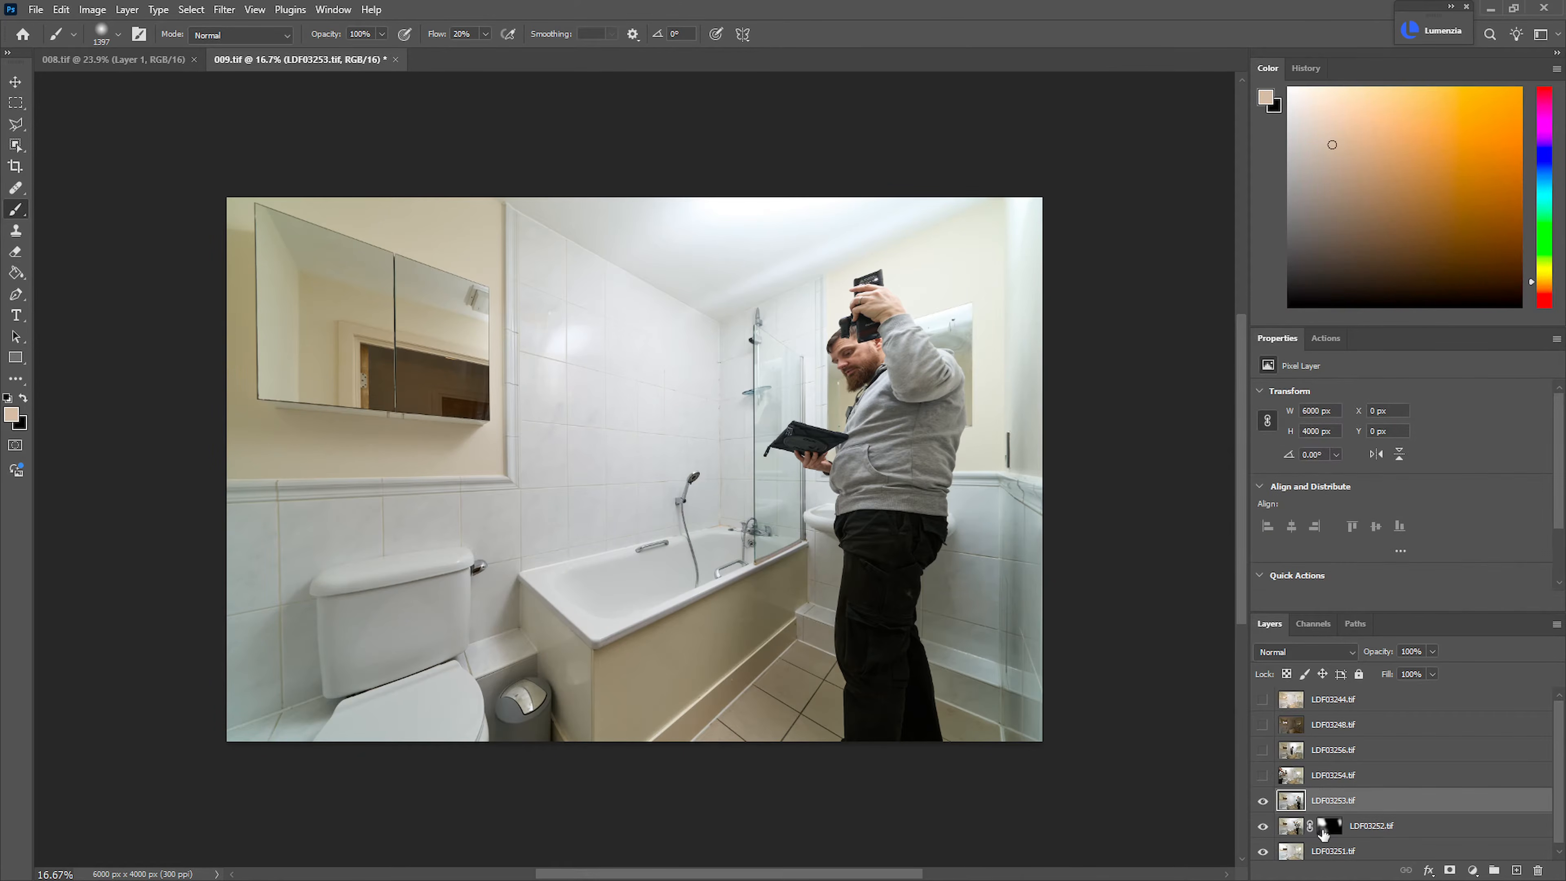
pyautogui.keyDown('alt'); pyautogui.click(1450, 870); pyautogui.keyUp('alt')
pyautogui.press(']')
pyautogui.press(']')
pyautogui.press(']')
pyautogui.press(']')
pyautogui.press(']')
pyautogui.press(']')
pyautogui.press('d')
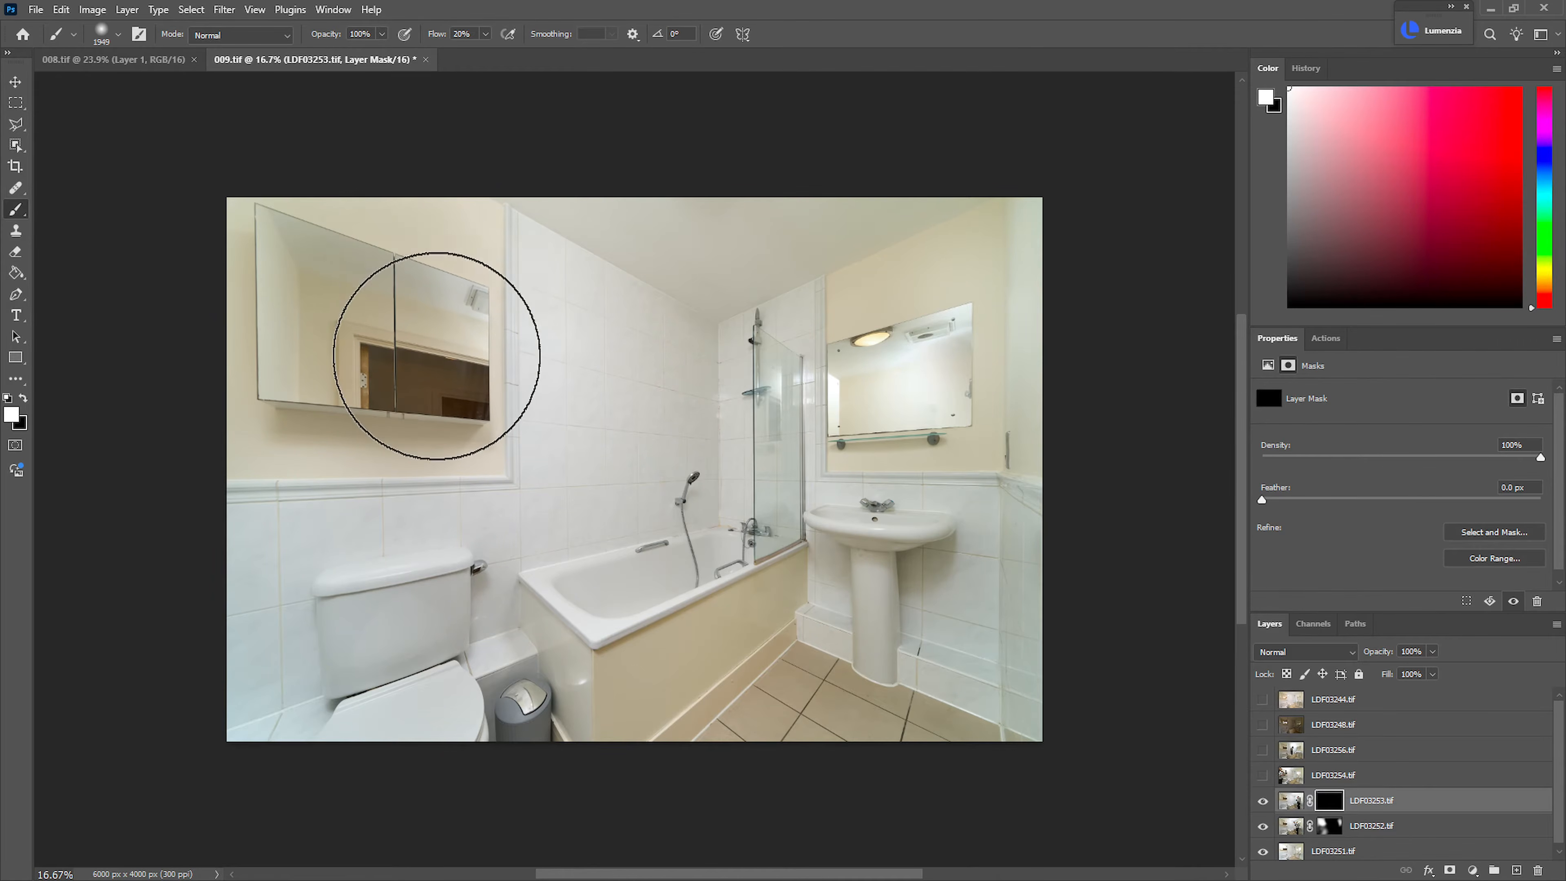
# Paint on the LDF03253.tif mask to blend that exposure over the mirrored cabinet, the bath wall tiles and the shower screen
pyautogui.moveTo(448, 392)
pyautogui.mouseDown()
pyautogui.moveTo(458, 382)
pyautogui.moveTo(373, 342)
pyautogui.moveTo(496, 406)
pyautogui.moveTo(496, 242)
pyautogui.mouseUp()
pyautogui.moveTo(629, 370); pyautogui.dragTo(524, 398)
pyautogui.press('x')
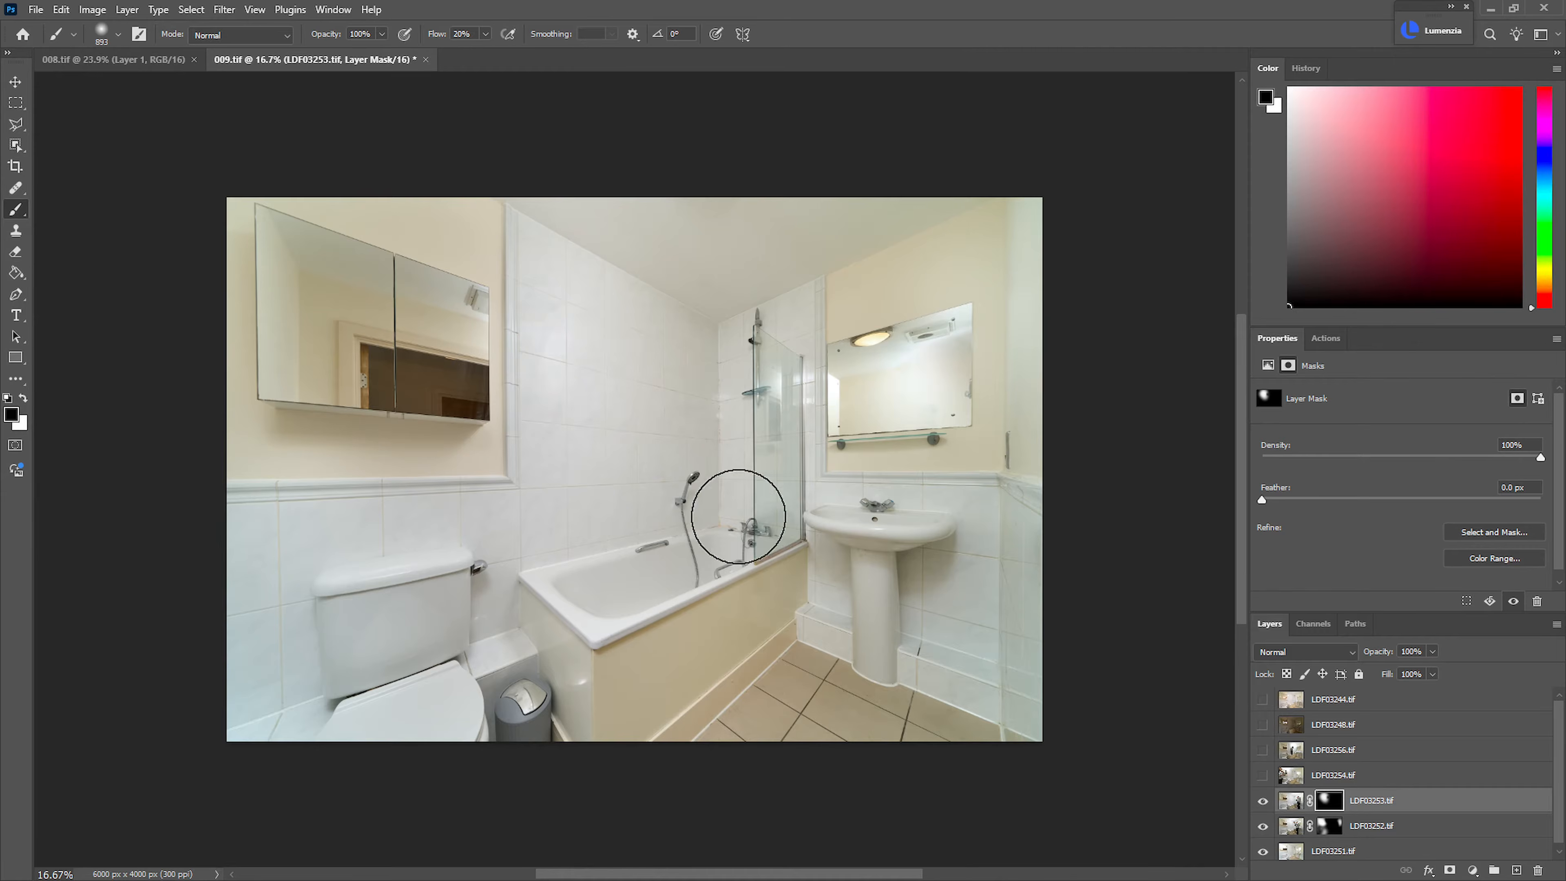
pyautogui.press('x')
pyautogui.moveTo(784, 421)
pyautogui.mouseDown()
pyautogui.moveTo(790, 392)
pyautogui.moveTo(802, 432)
pyautogui.mouseUp()
# Show LDF03254.tif, add a black mask to it and paint white over the shower screen and the nearby tiles
pyautogui.click(1263, 775)
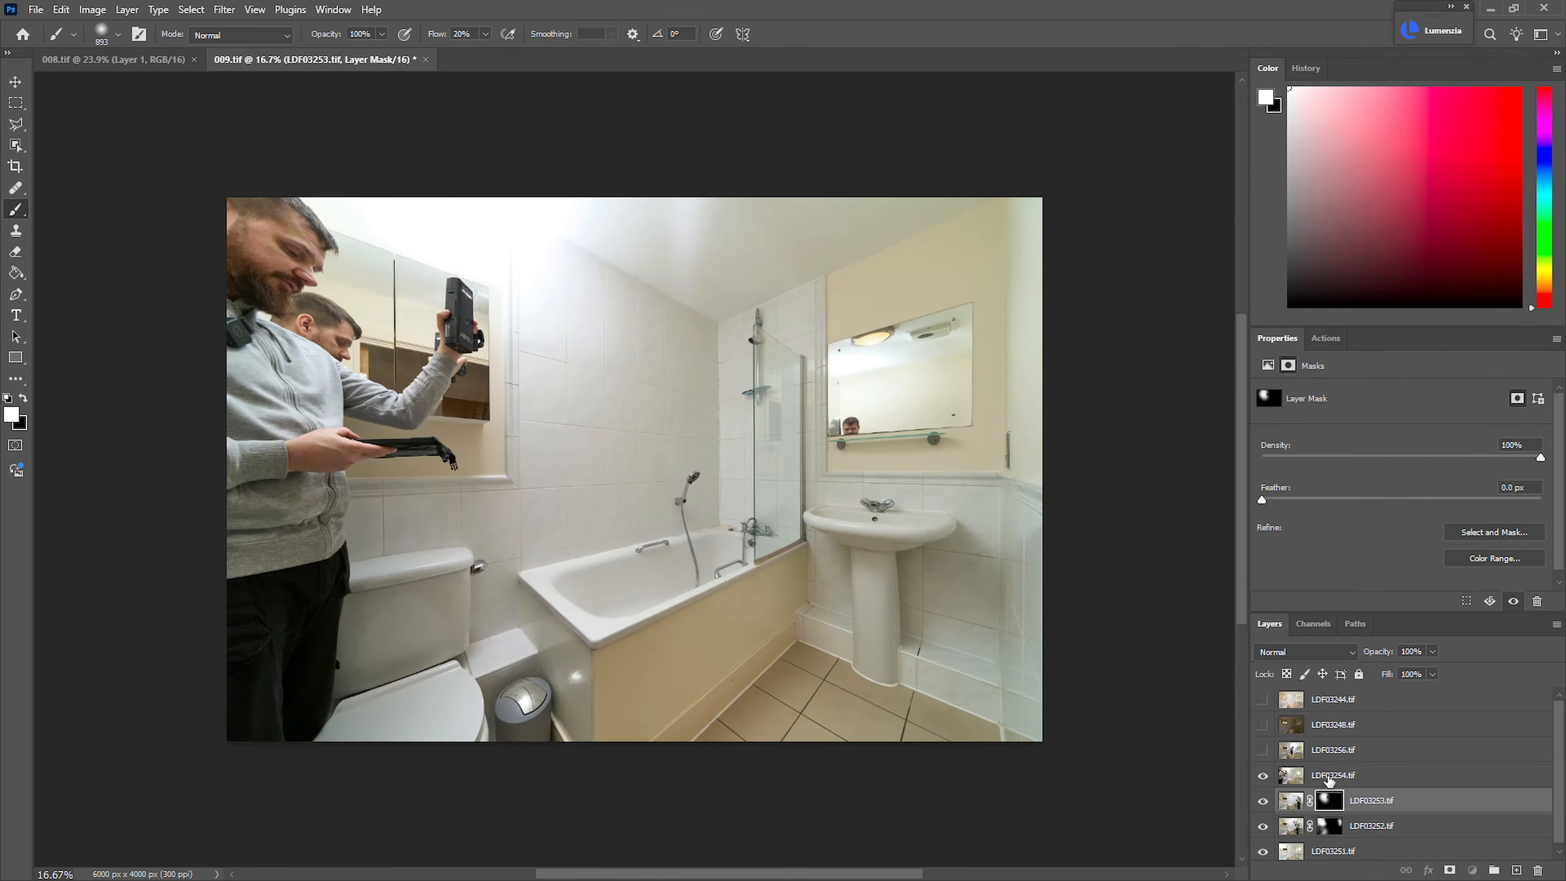
pyautogui.click(1367, 776)
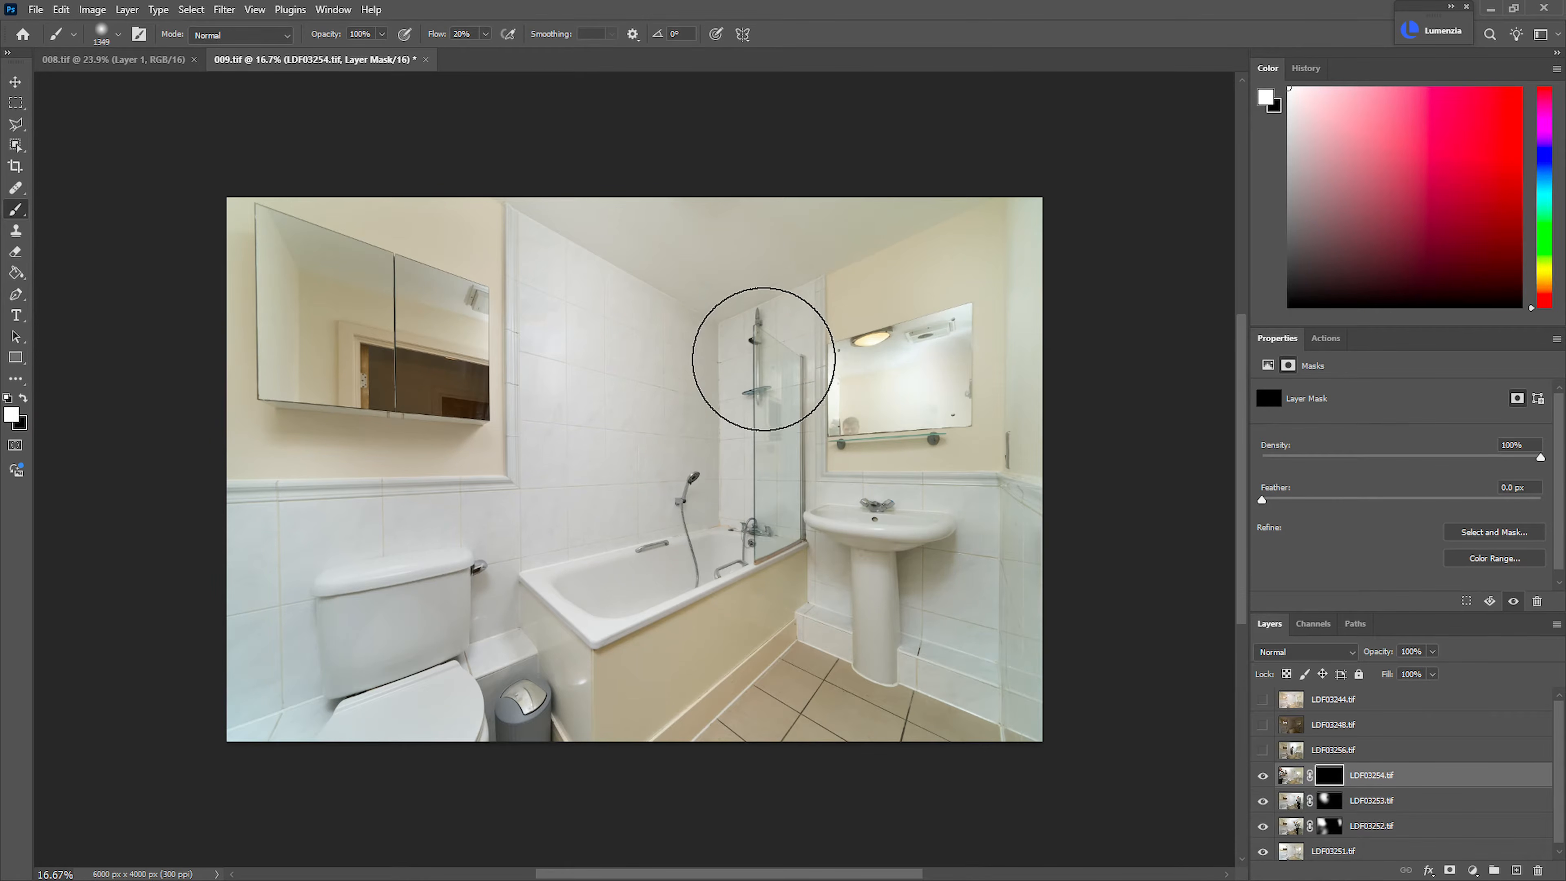
pyautogui.moveTo(764, 359); pyautogui.dragTo(739, 414)
pyautogui.moveTo(864, 391); pyautogui.dragTo(849, 389)
pyautogui.press('x')
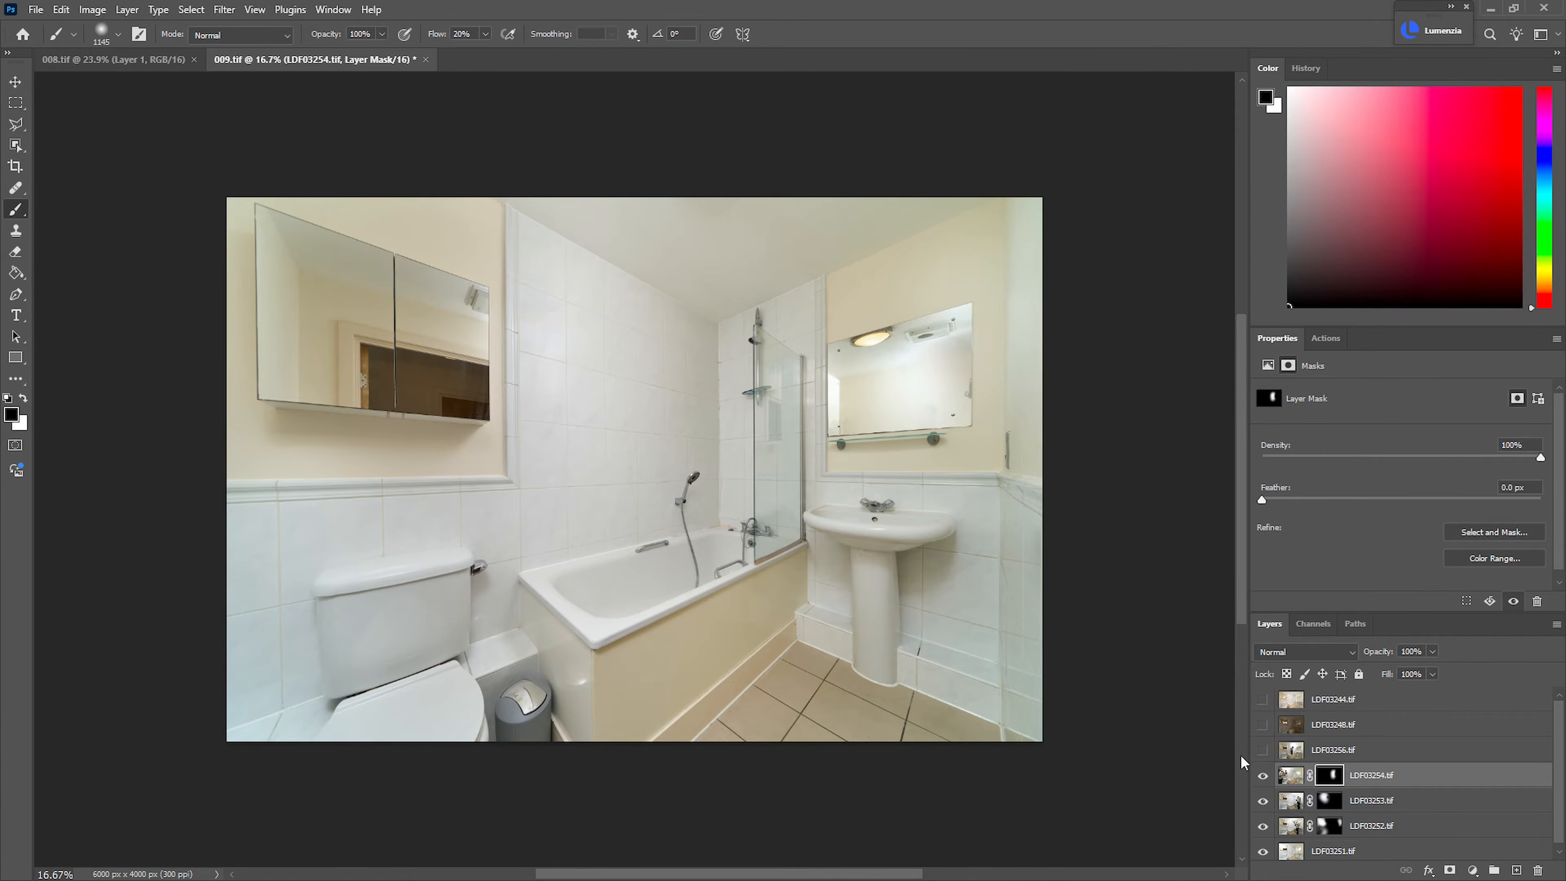
# Show LDF03256.tif, compare the image with and without it, and add a black mask to the layer
pyautogui.click(1263, 751)
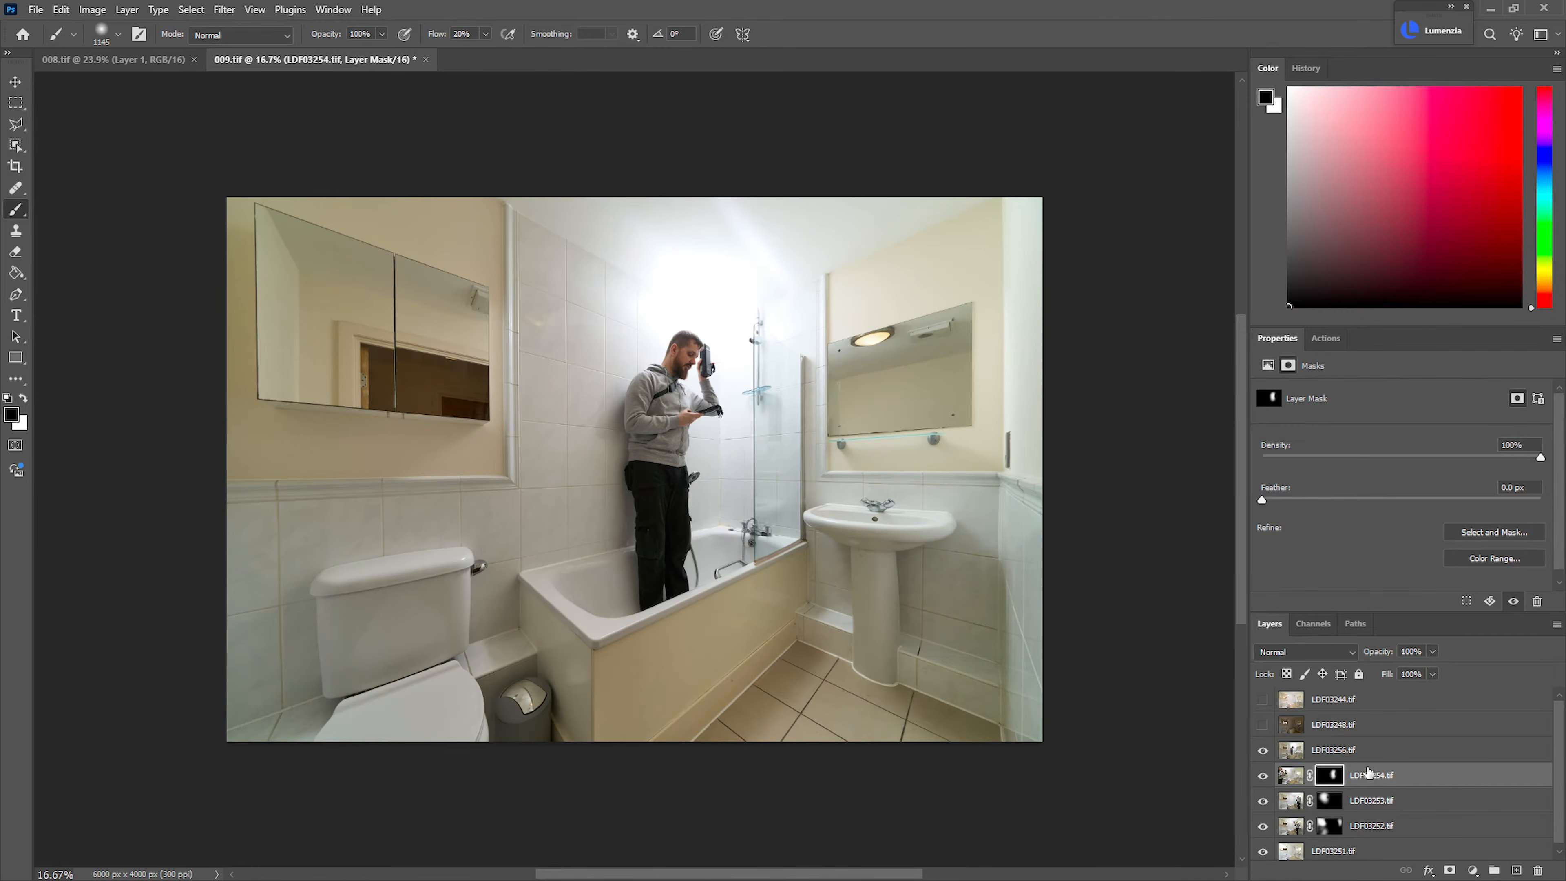
pyautogui.click(1357, 750)
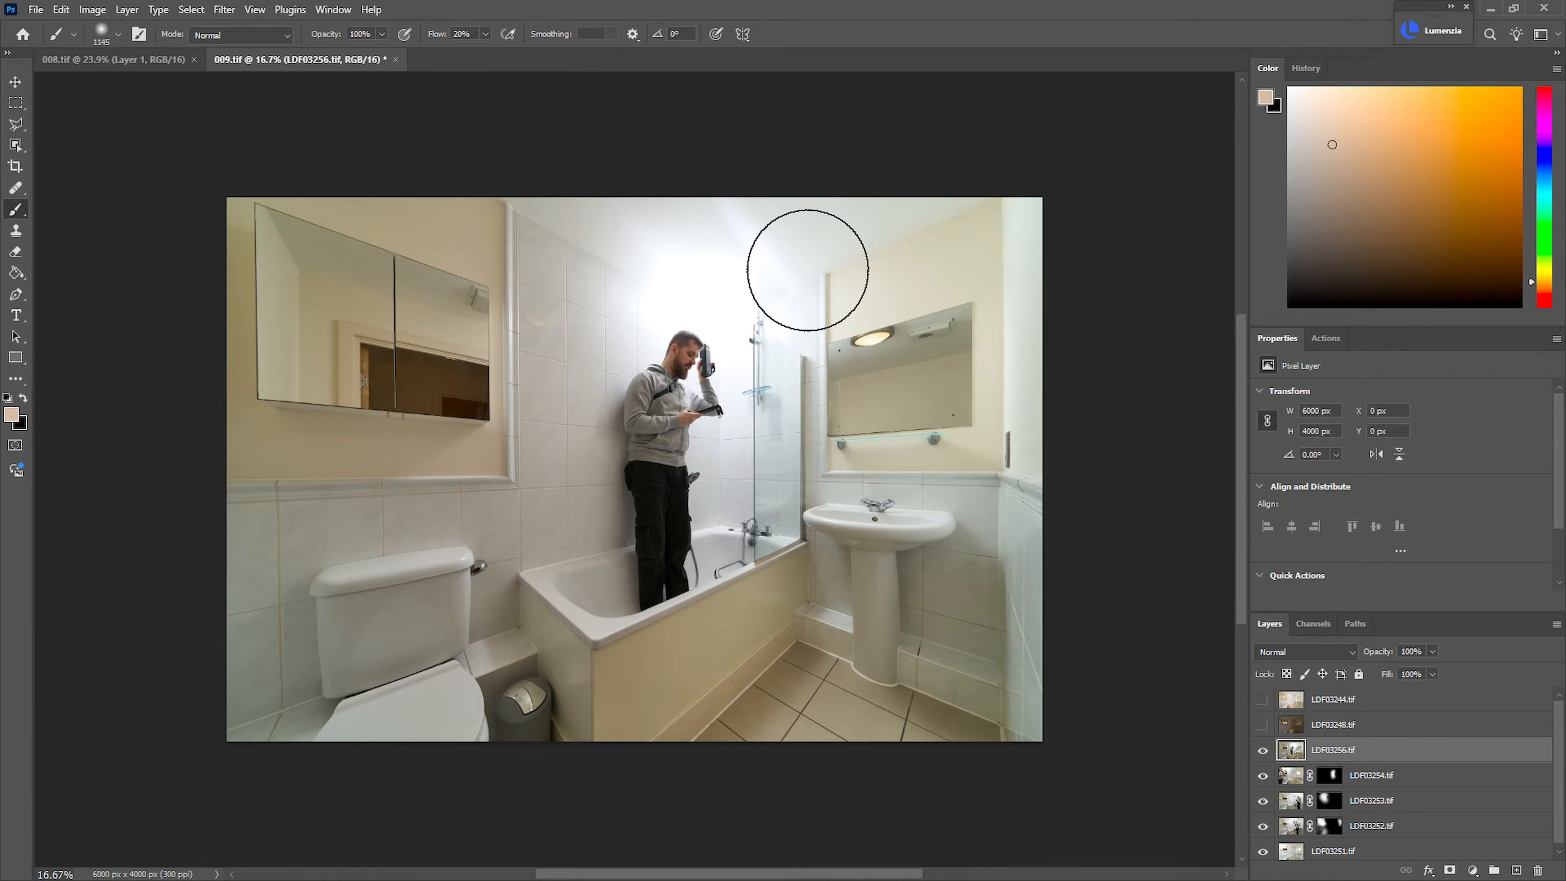
pyautogui.click(1264, 751)
pyautogui.click(1270, 755)
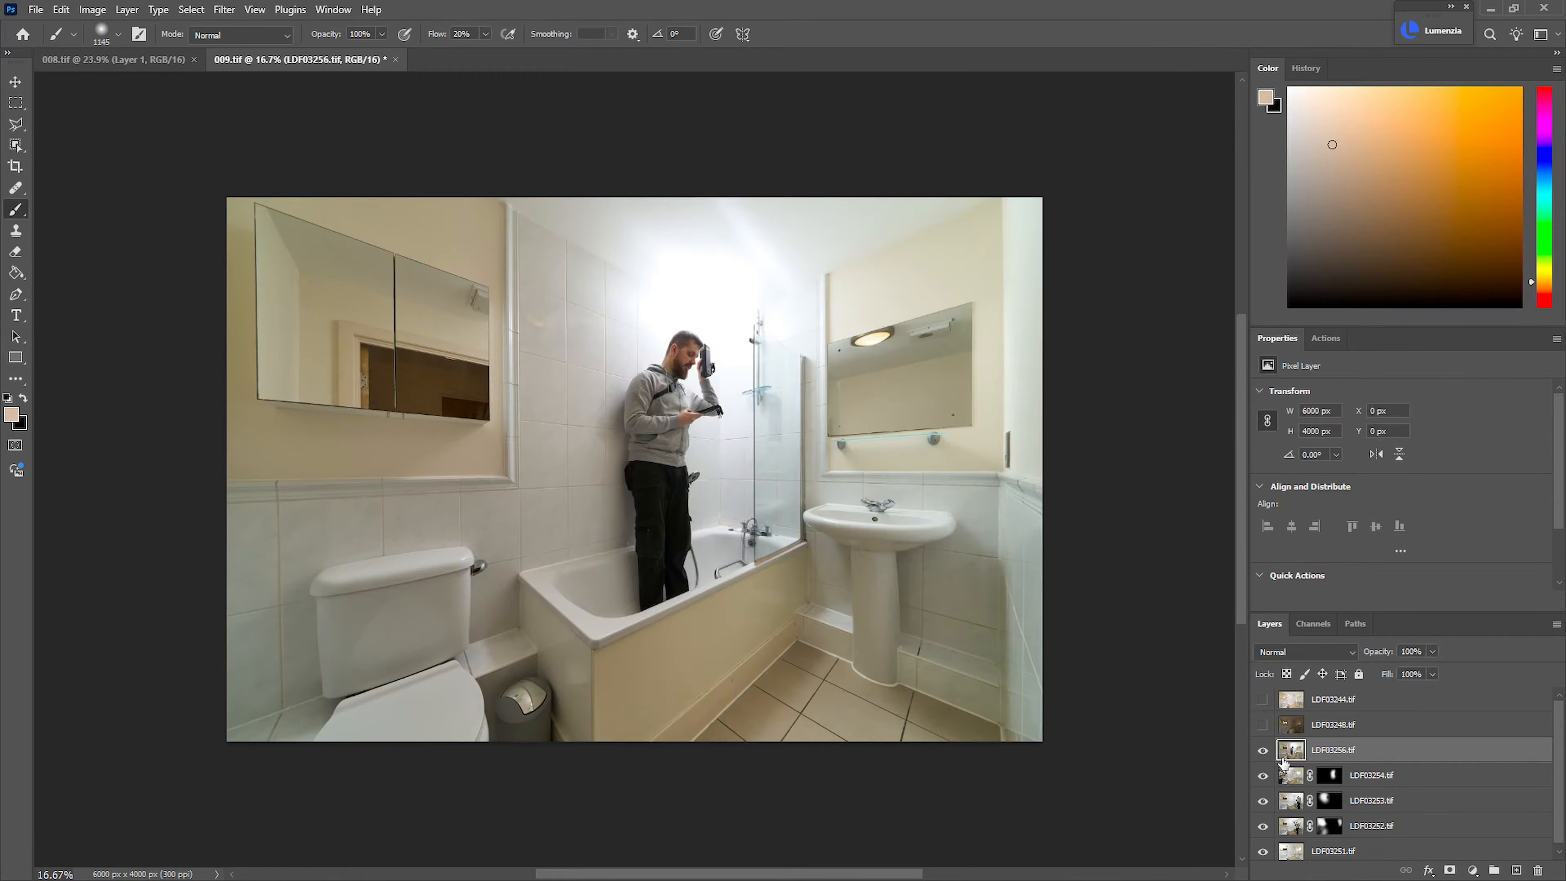
pyautogui.keyDown('alt'); pyautogui.click(1449, 870); pyautogui.keyUp('alt')
# Outline the mirror above the washbasin with the Polygonal Lasso and fill that area of the LDF03256.tif mask with white
pyautogui.press('l')
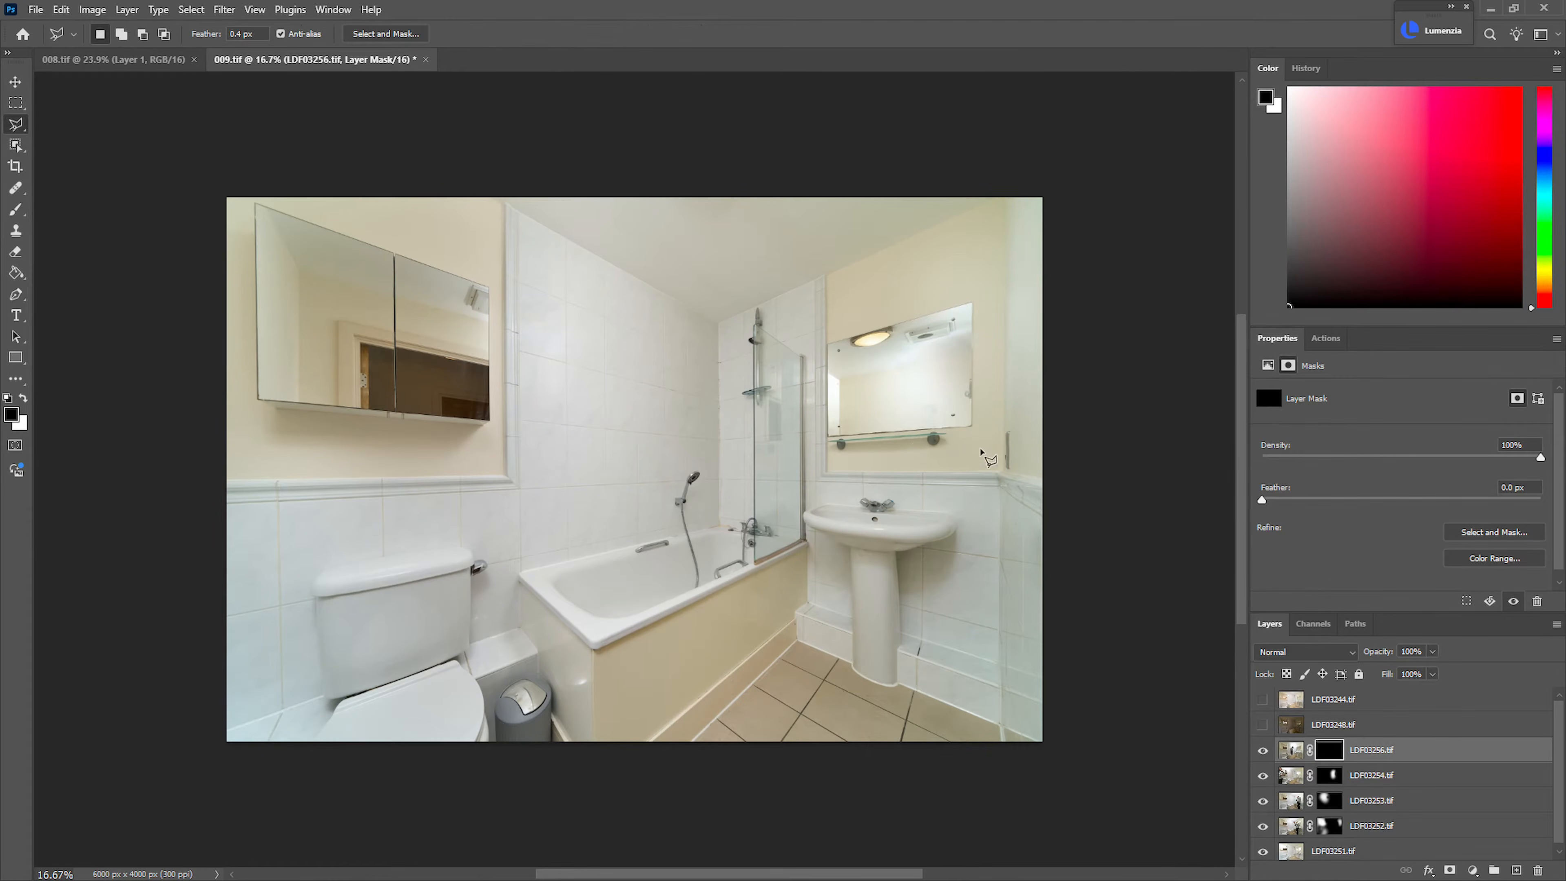
pyautogui.moveTo(930, 342); pyautogui.dragTo(968, 357)
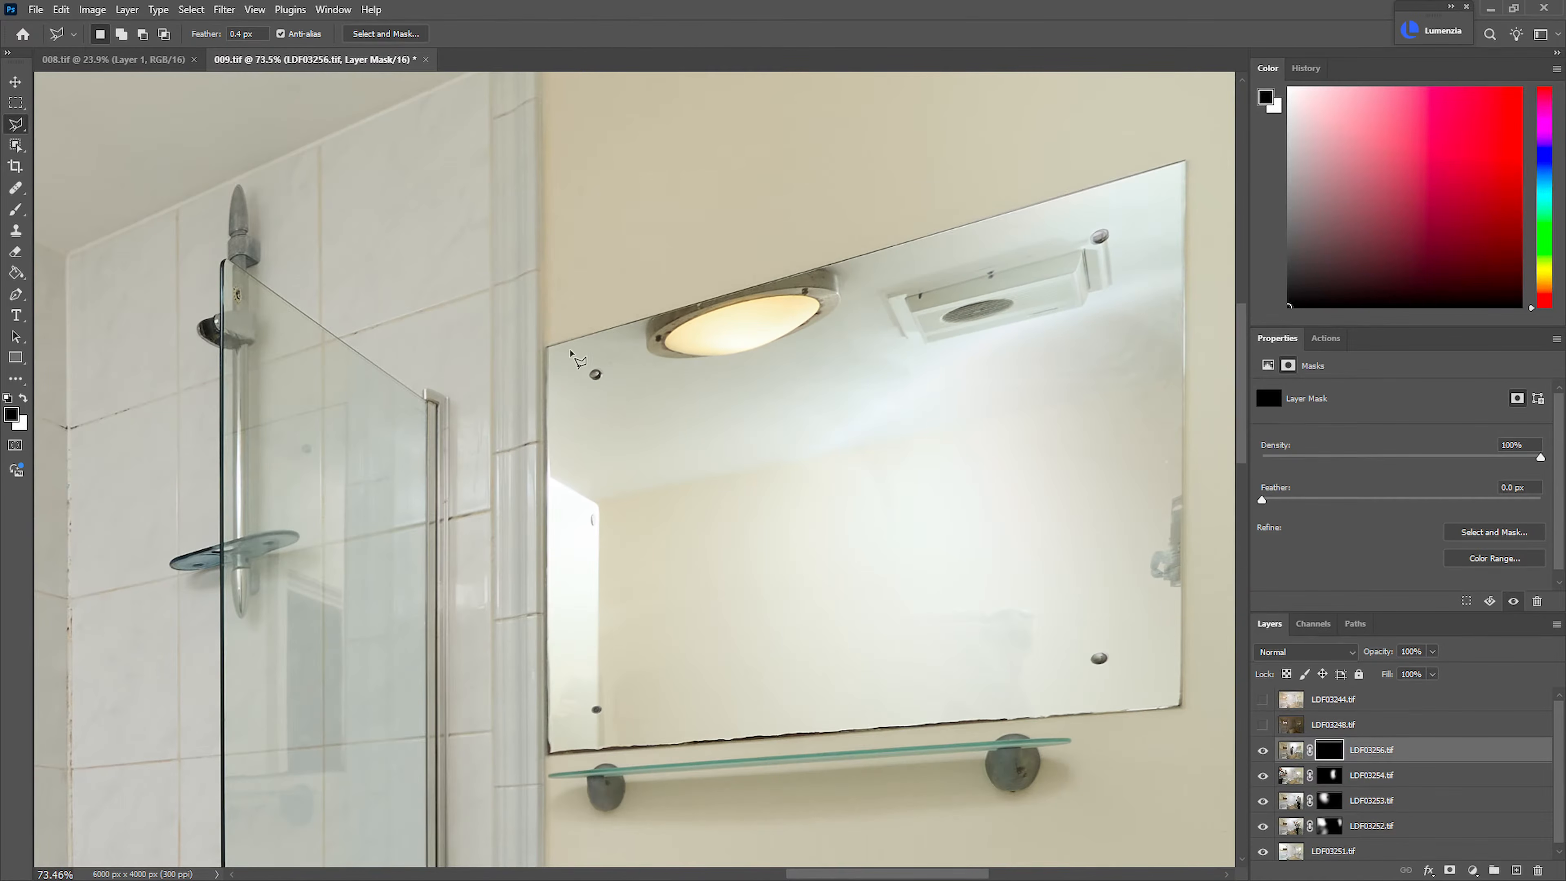
pyautogui.click(547, 347)
pyautogui.click(1185, 161)
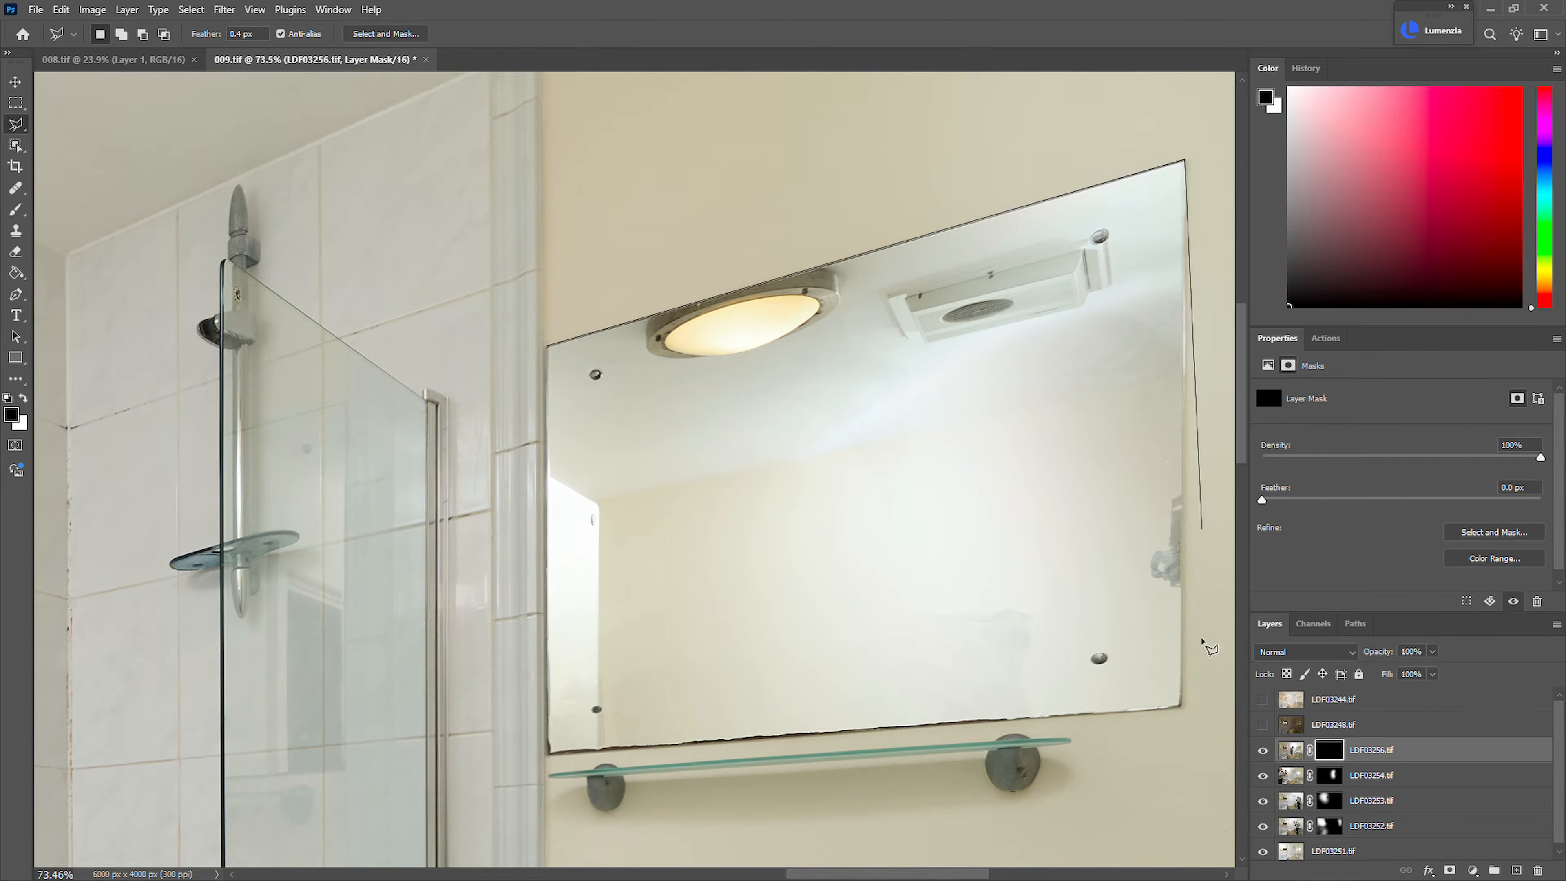
pyautogui.click(1182, 708)
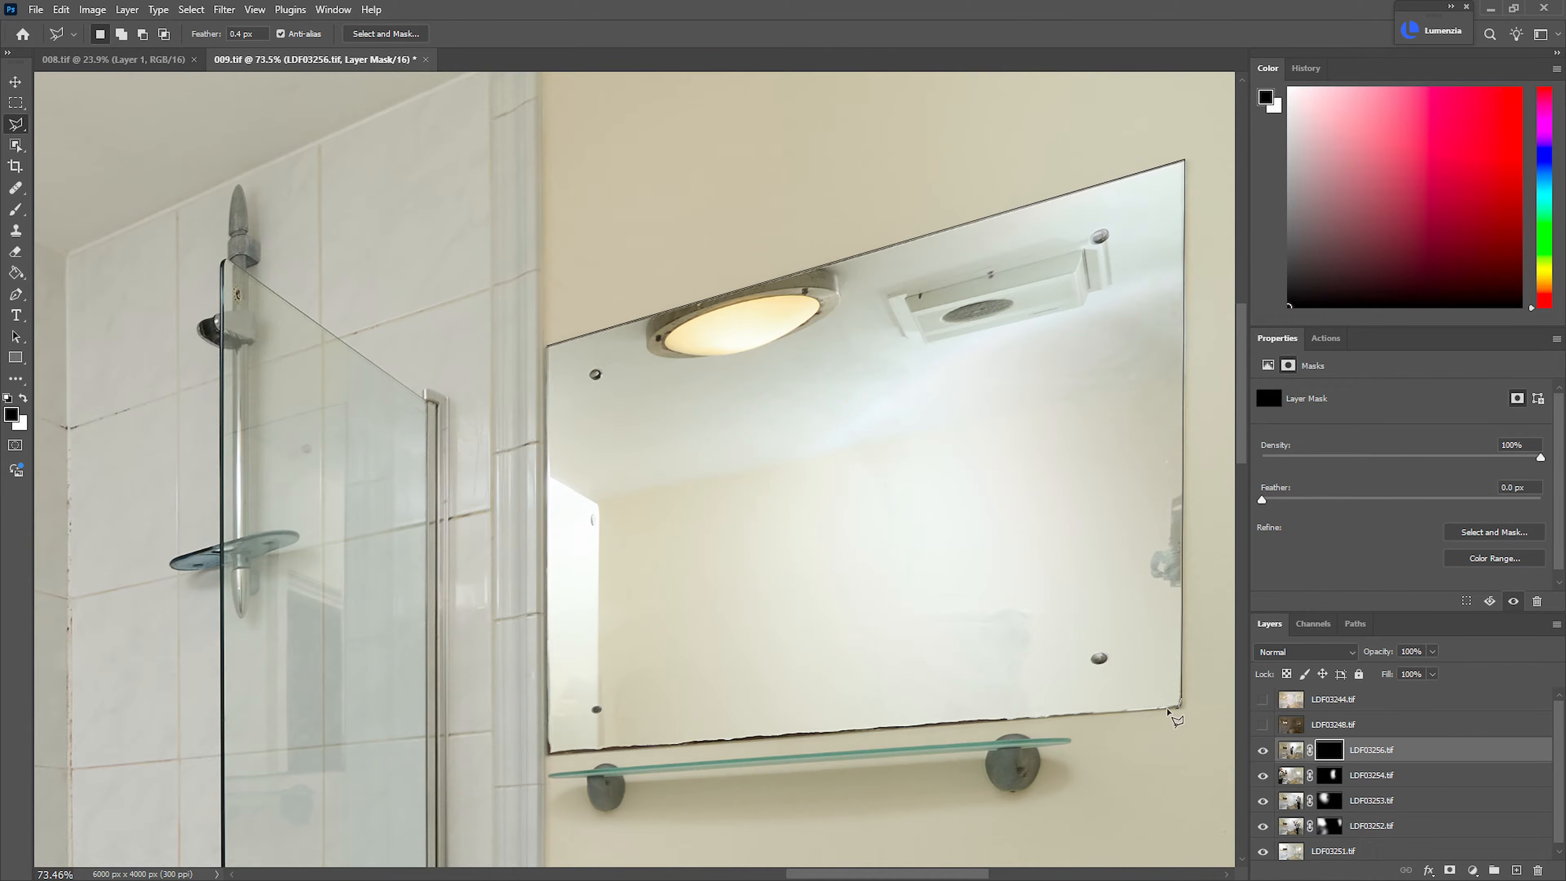
pyautogui.click(547, 752)
pyautogui.click(547, 346)
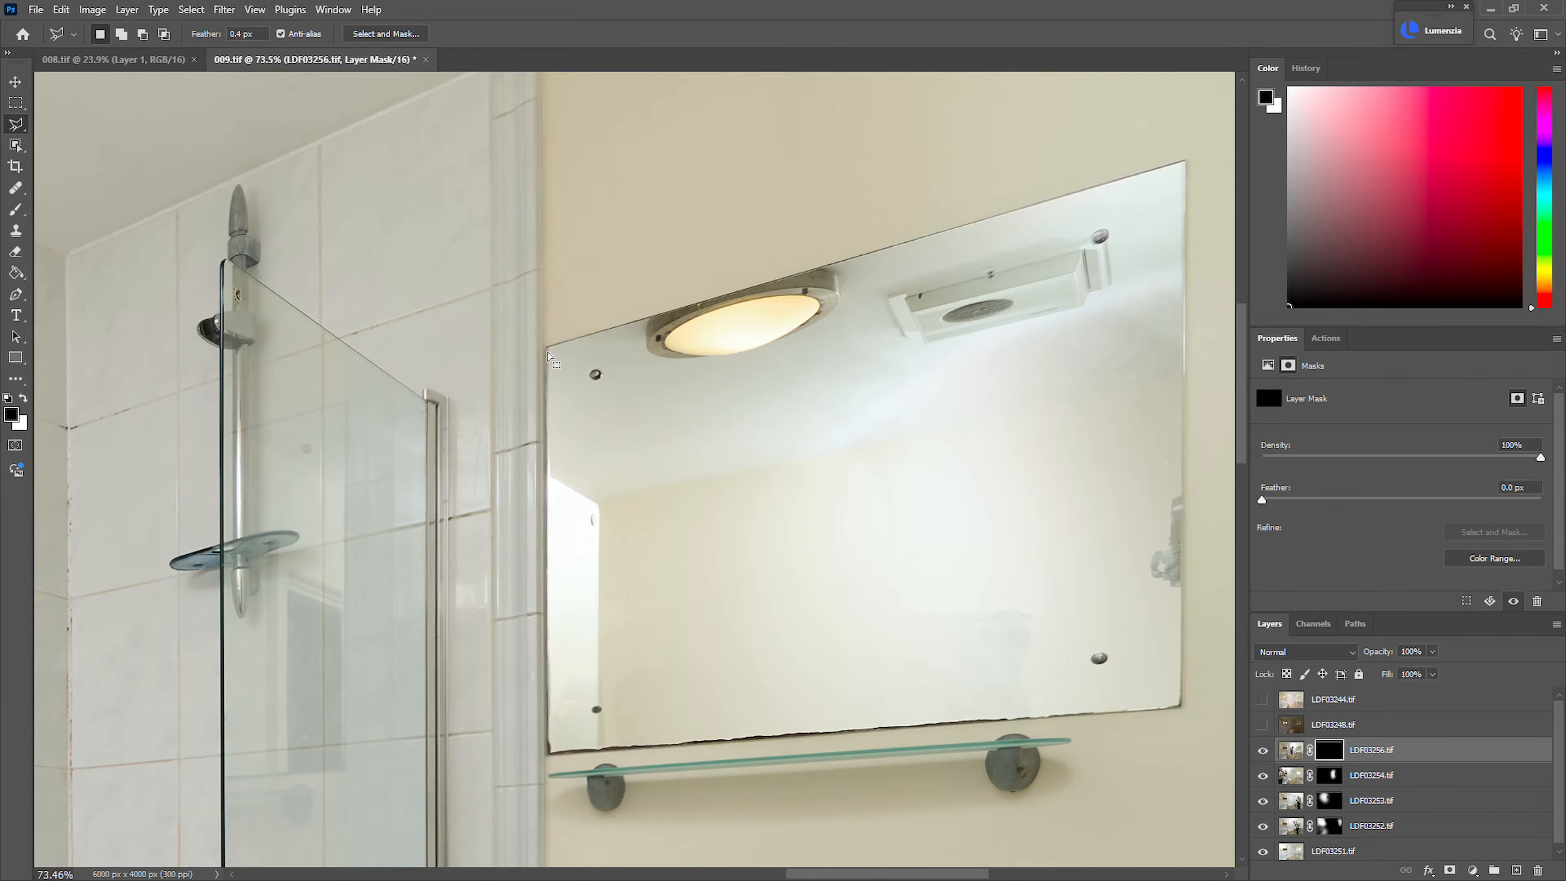
pyautogui.scroll(-2, 629, 382)
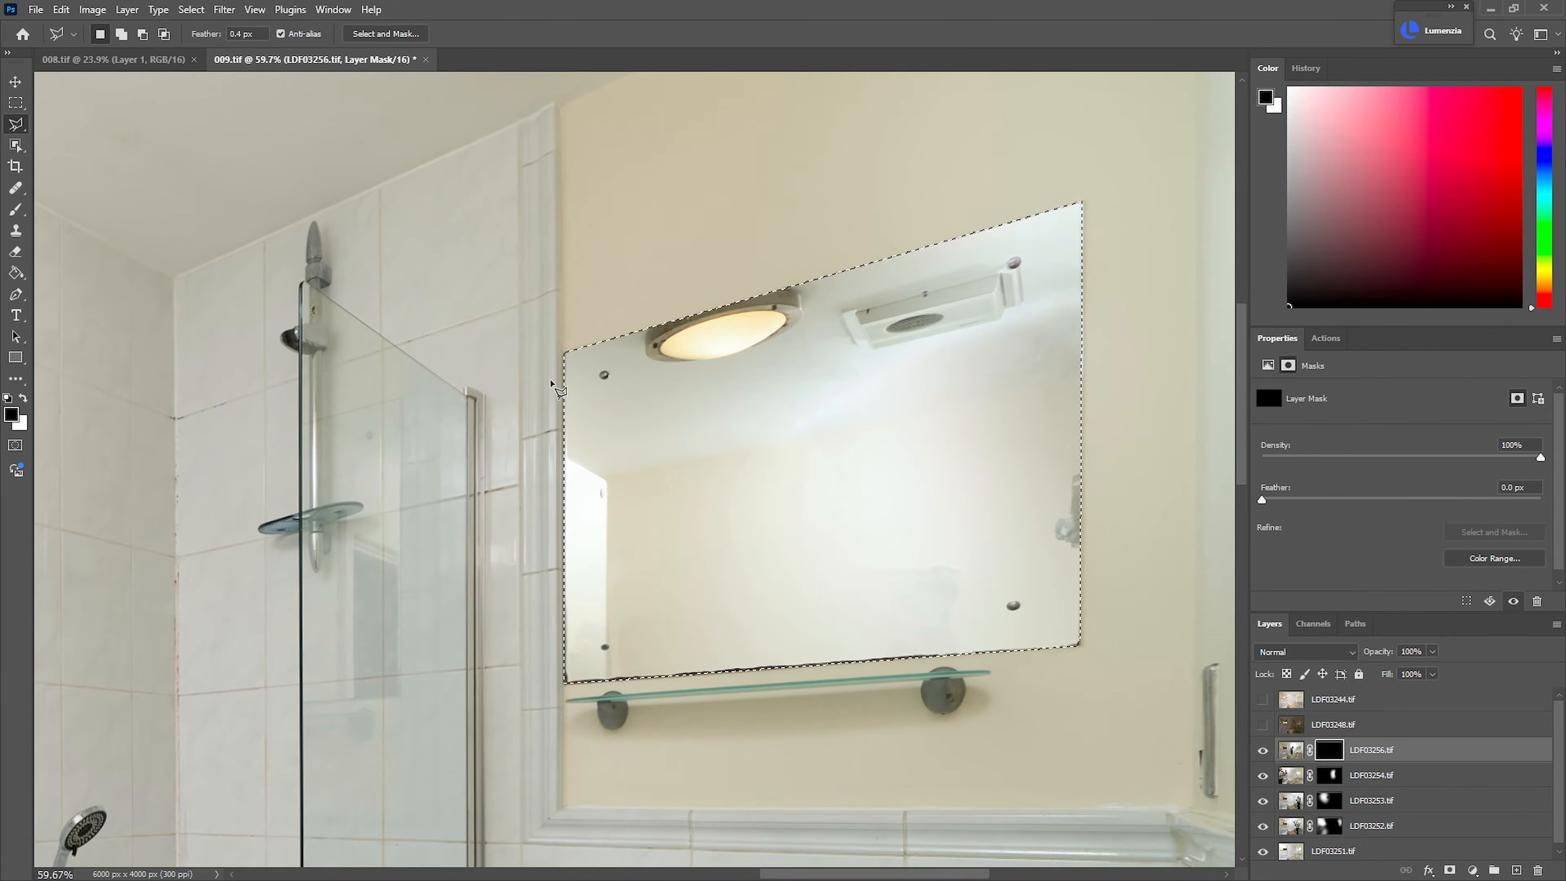
pyautogui.hotkey('ctrl', 'BackSpace')
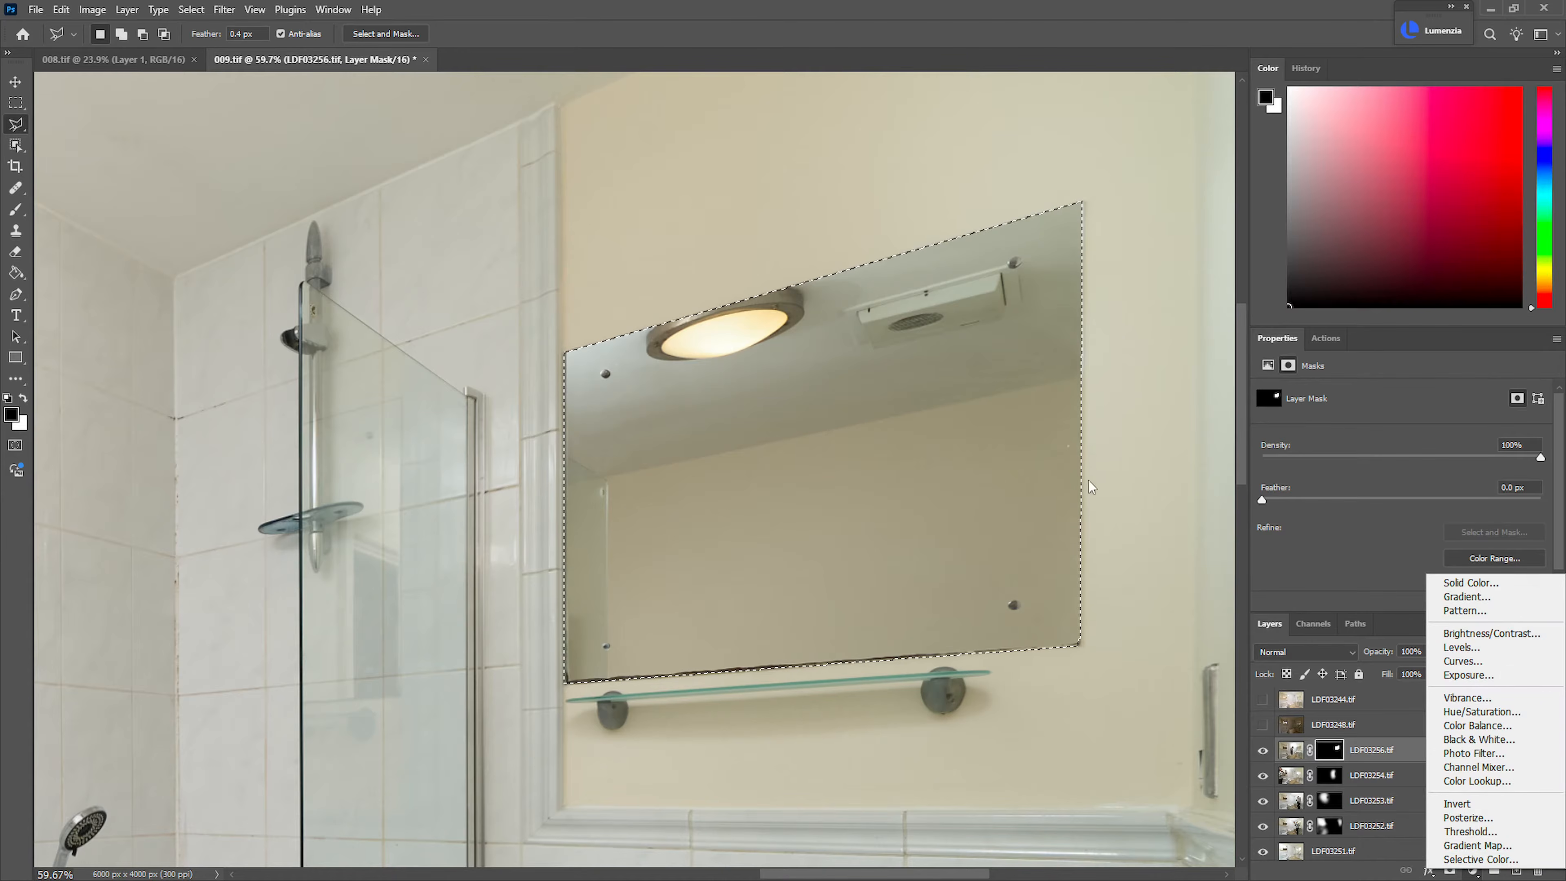
# Add a Curves adjustment limited to the washbasin mirror and raise its midtones slightly to brighten the reflection
pyautogui.click(1463, 661)
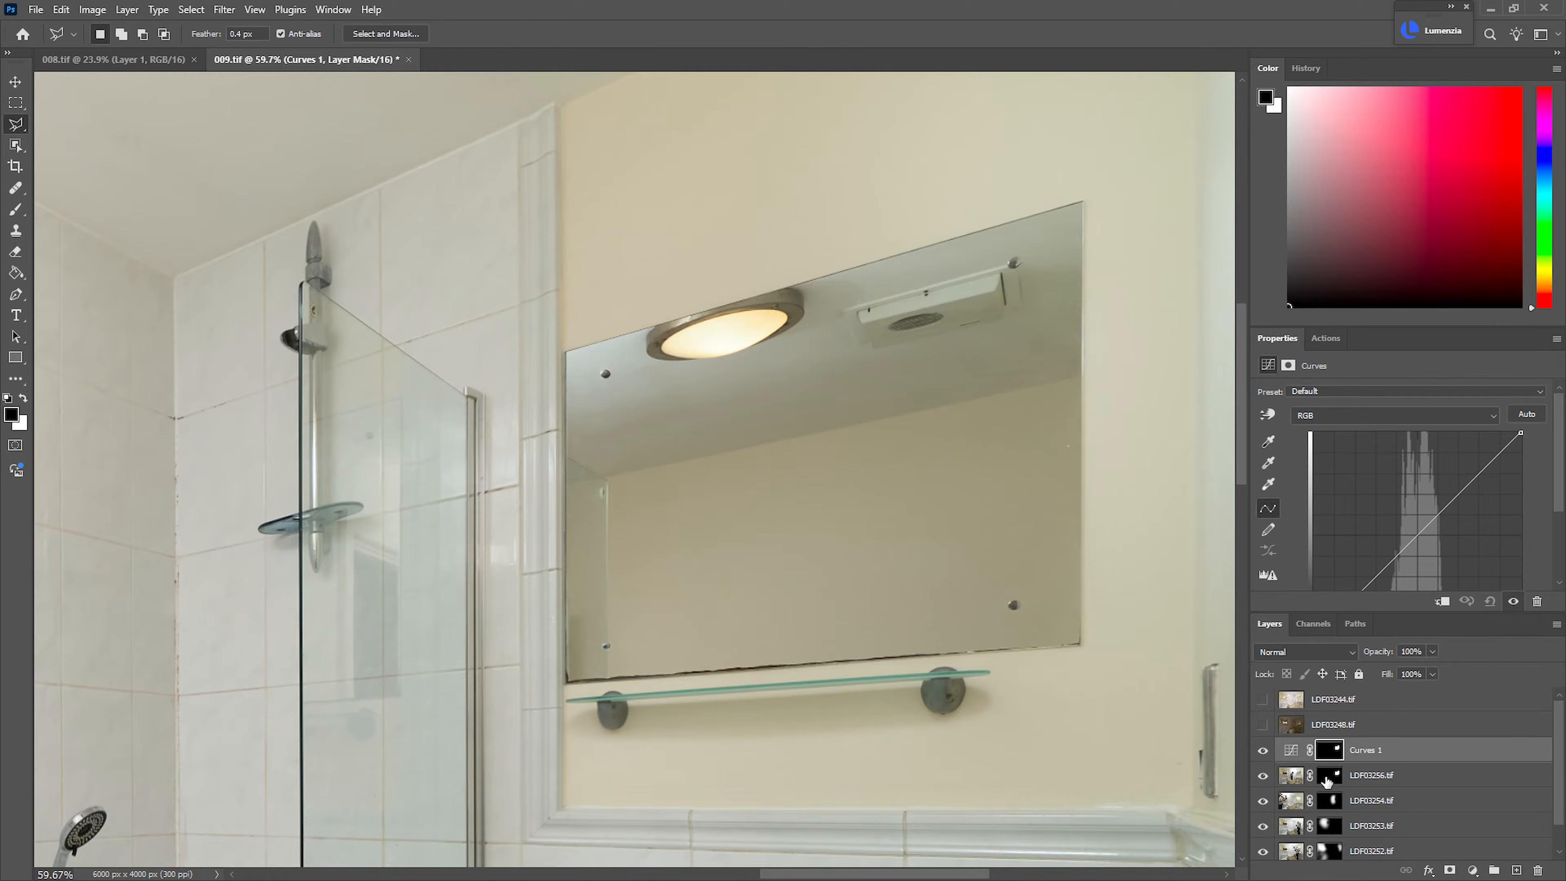
pyautogui.moveTo(1404, 544); pyautogui.dragTo(1402, 532)
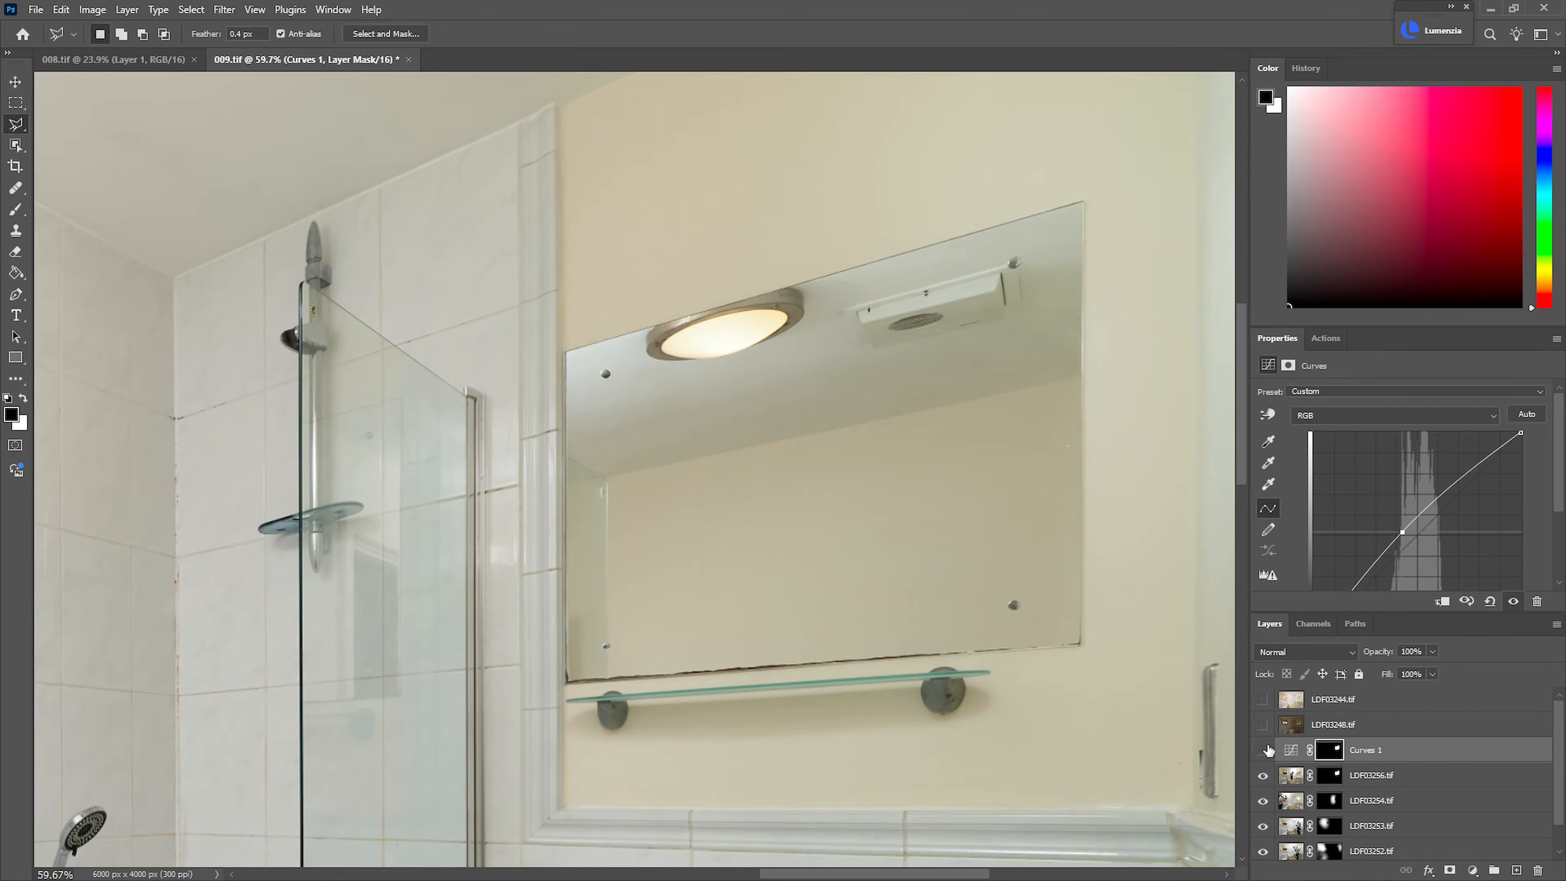
pyautogui.hotkey('ctrl', '-')
pyautogui.hotkey('ctrl', '-')
pyautogui.hotkey('ctrl', '-')
pyautogui.hotkey('ctrl', '-')
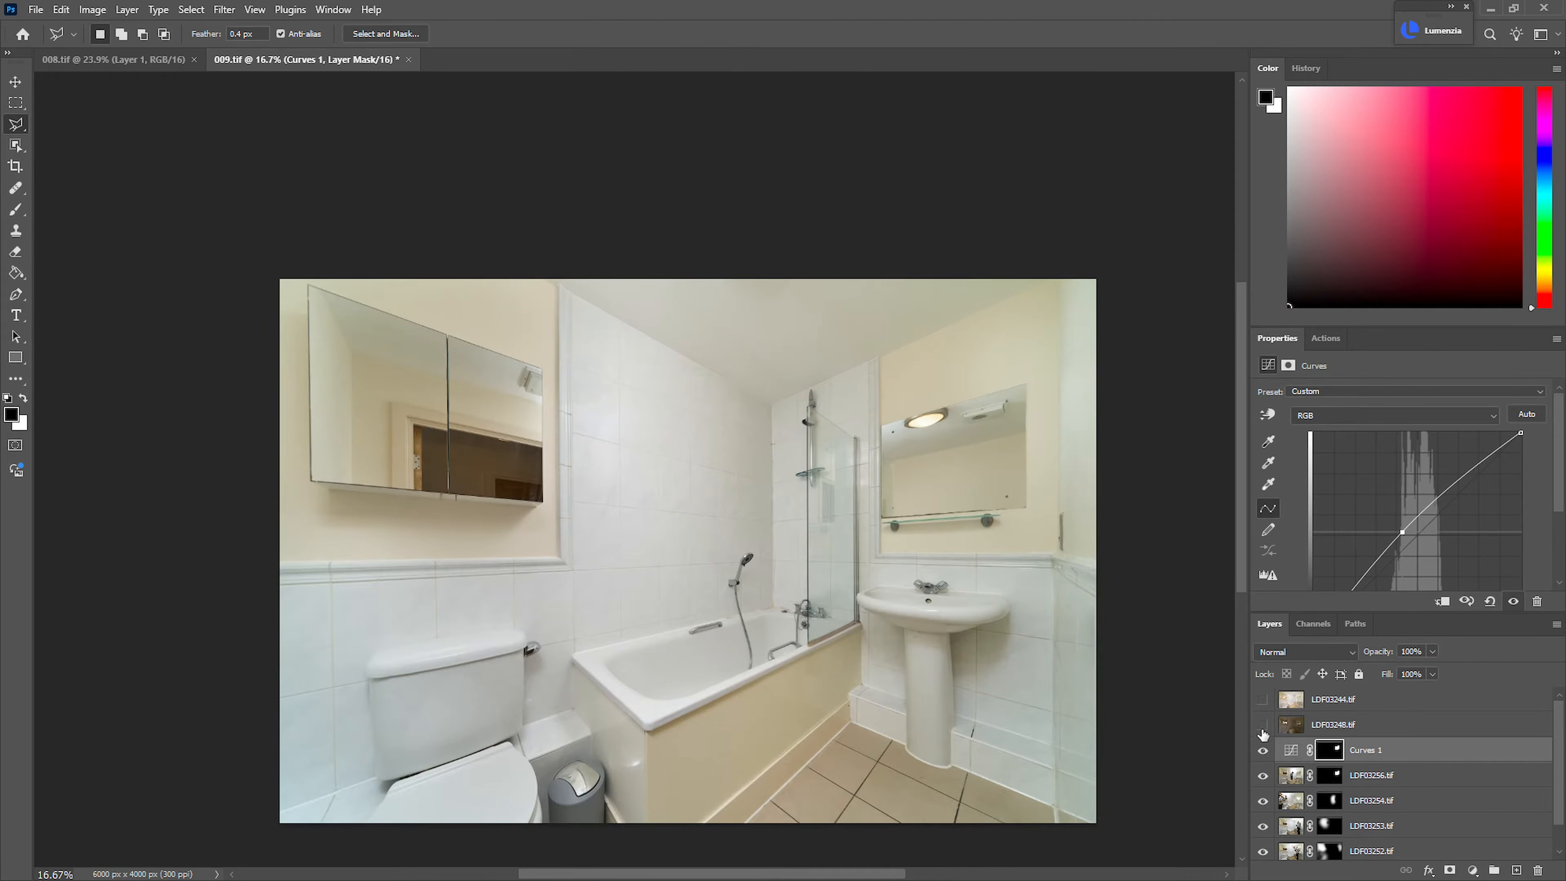
# Show and select LDF03248.tif and set its blend mode to Lighten
pyautogui.click(1263, 725)
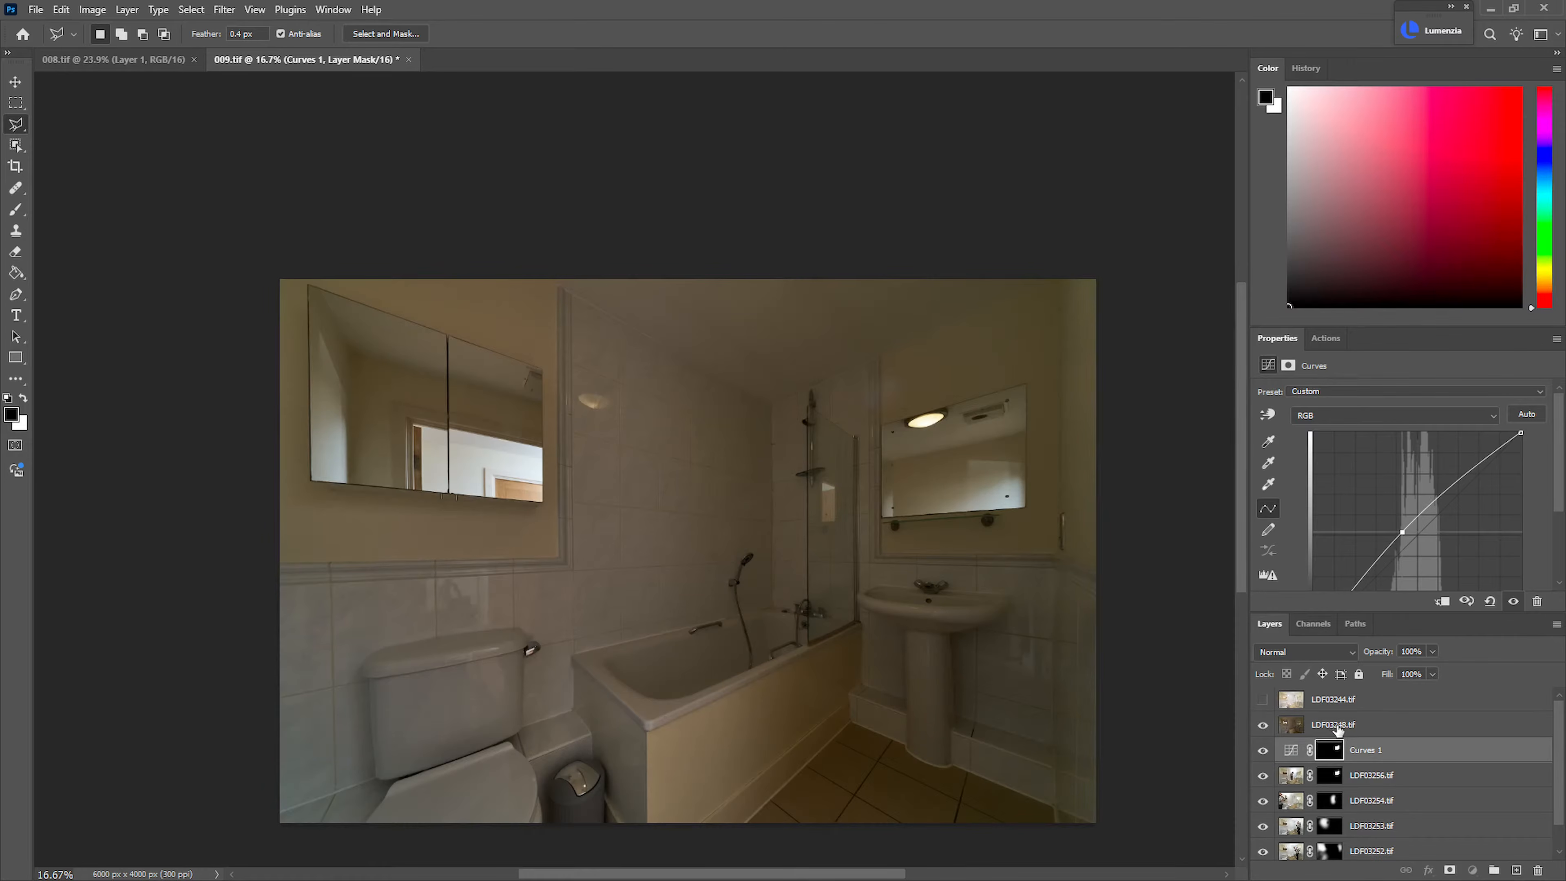
pyautogui.click(1337, 730)
pyautogui.click(1306, 651)
pyautogui.click(1289, 559)
# Compare the image with and without LDF03248.tif, examining the mirrors, the washbasin area and the toilet flush handle
pyautogui.click(1263, 726)
pyautogui.click(1264, 726)
pyautogui.click(1263, 727)
pyautogui.click(1264, 726)
pyautogui.click(1265, 727)
pyautogui.click(1264, 727)
pyautogui.click(1265, 727)
pyautogui.click(1264, 727)
pyautogui.scroll(5, 994, 505)
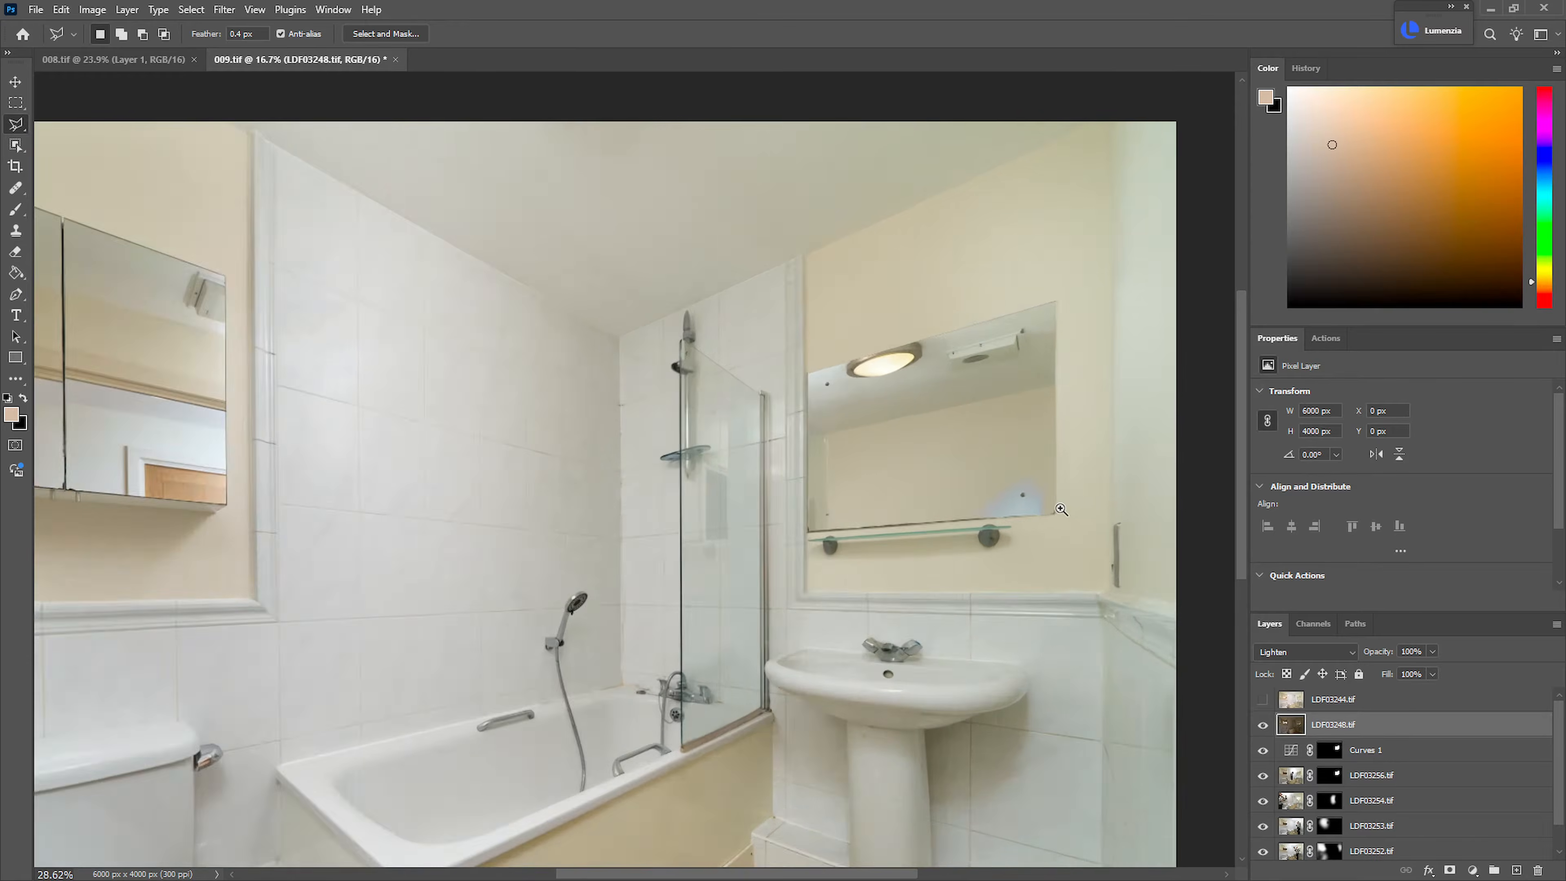
pyautogui.moveTo(1049, 592); pyautogui.dragTo(918, 648)
pyautogui.moveTo(788, 705); pyautogui.dragTo(931, 675)
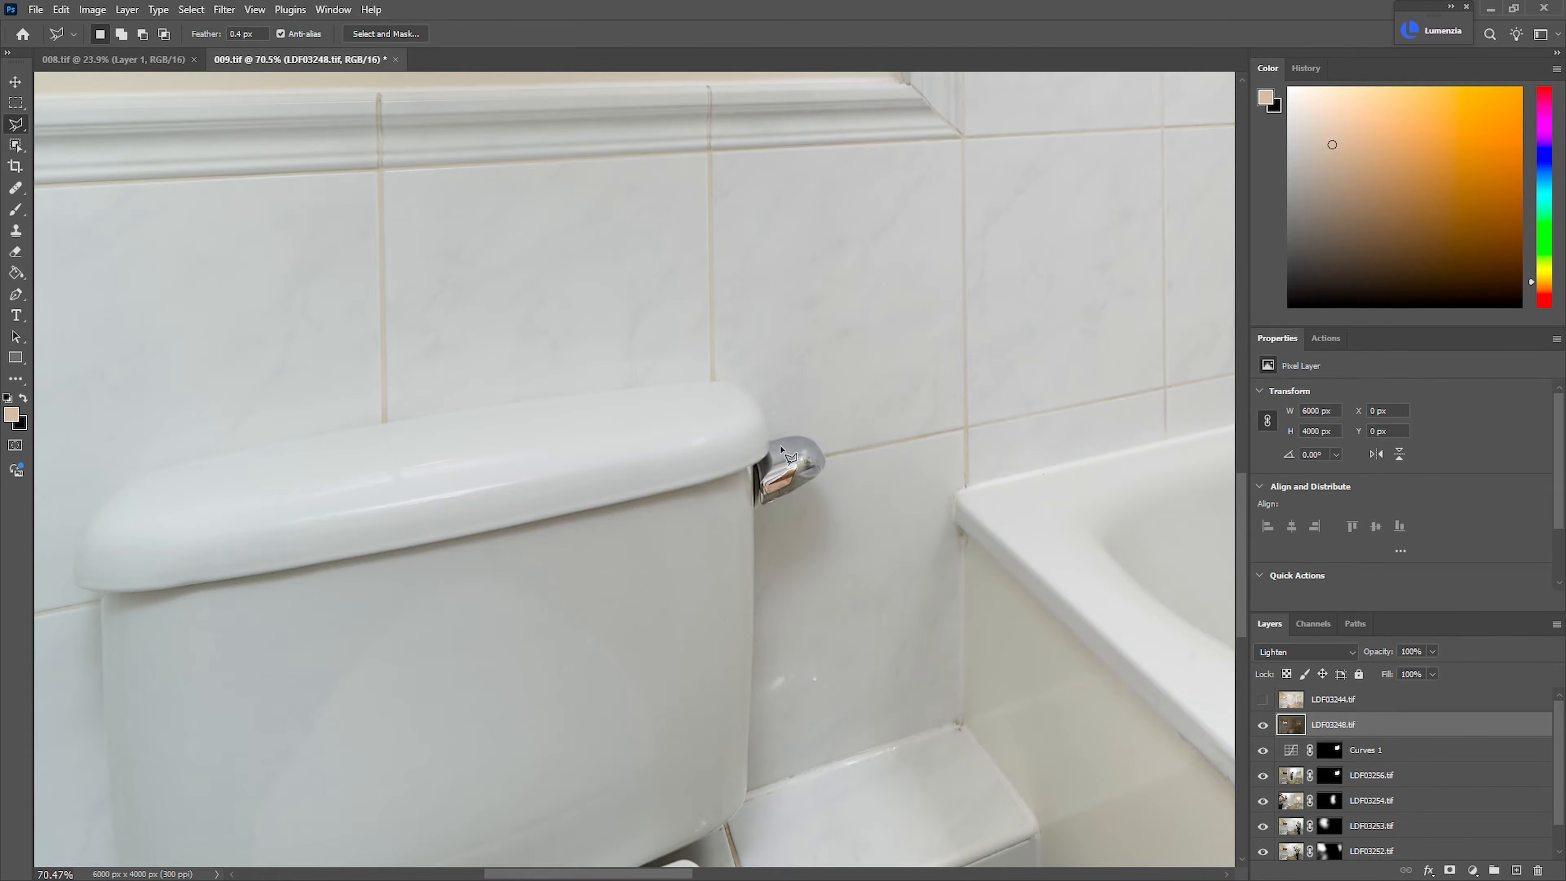
pyautogui.click(1262, 726)
pyautogui.click(1262, 726)
pyautogui.click(1263, 725)
pyautogui.click(1262, 726)
pyautogui.scroll(-8, 1098, 632)
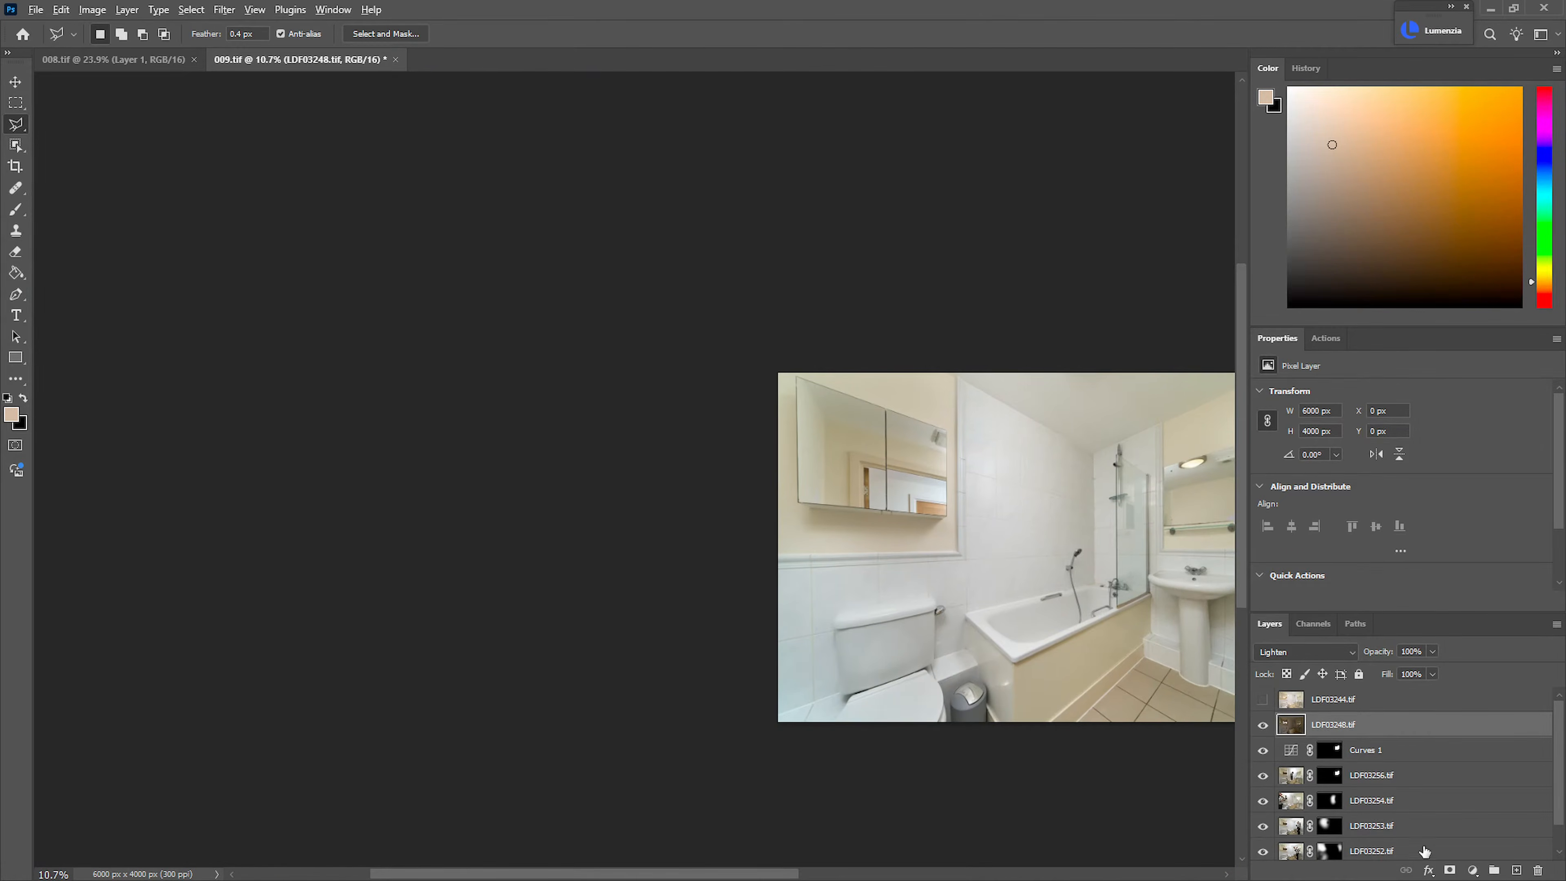
# Add a black mask to LDF03248.tif and fill a polygonal selection around the doorway reflected in the mirrored cabinet with white
pyautogui.keyDown('alt'); pyautogui.click(1450, 870); pyautogui.keyUp('alt')
pyautogui.scroll(2, 912, 493)
pyautogui.scroll(6, 999, 509)
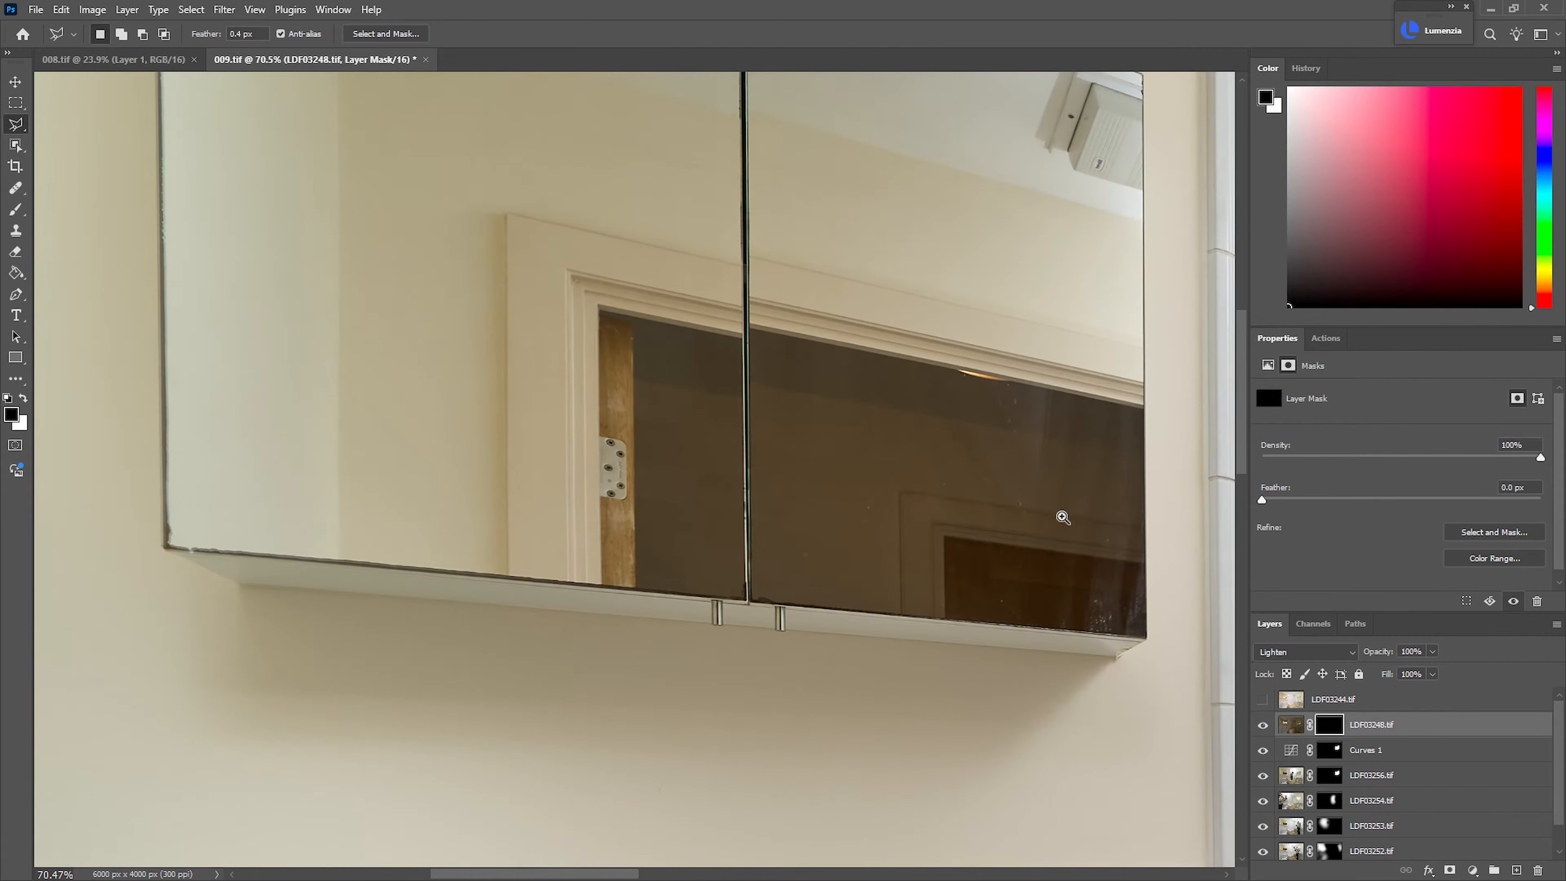
pyautogui.click(1153, 361)
pyautogui.click(521, 206)
pyautogui.click(473, 668)
pyautogui.click(1198, 683)
pyautogui.click(1164, 367)
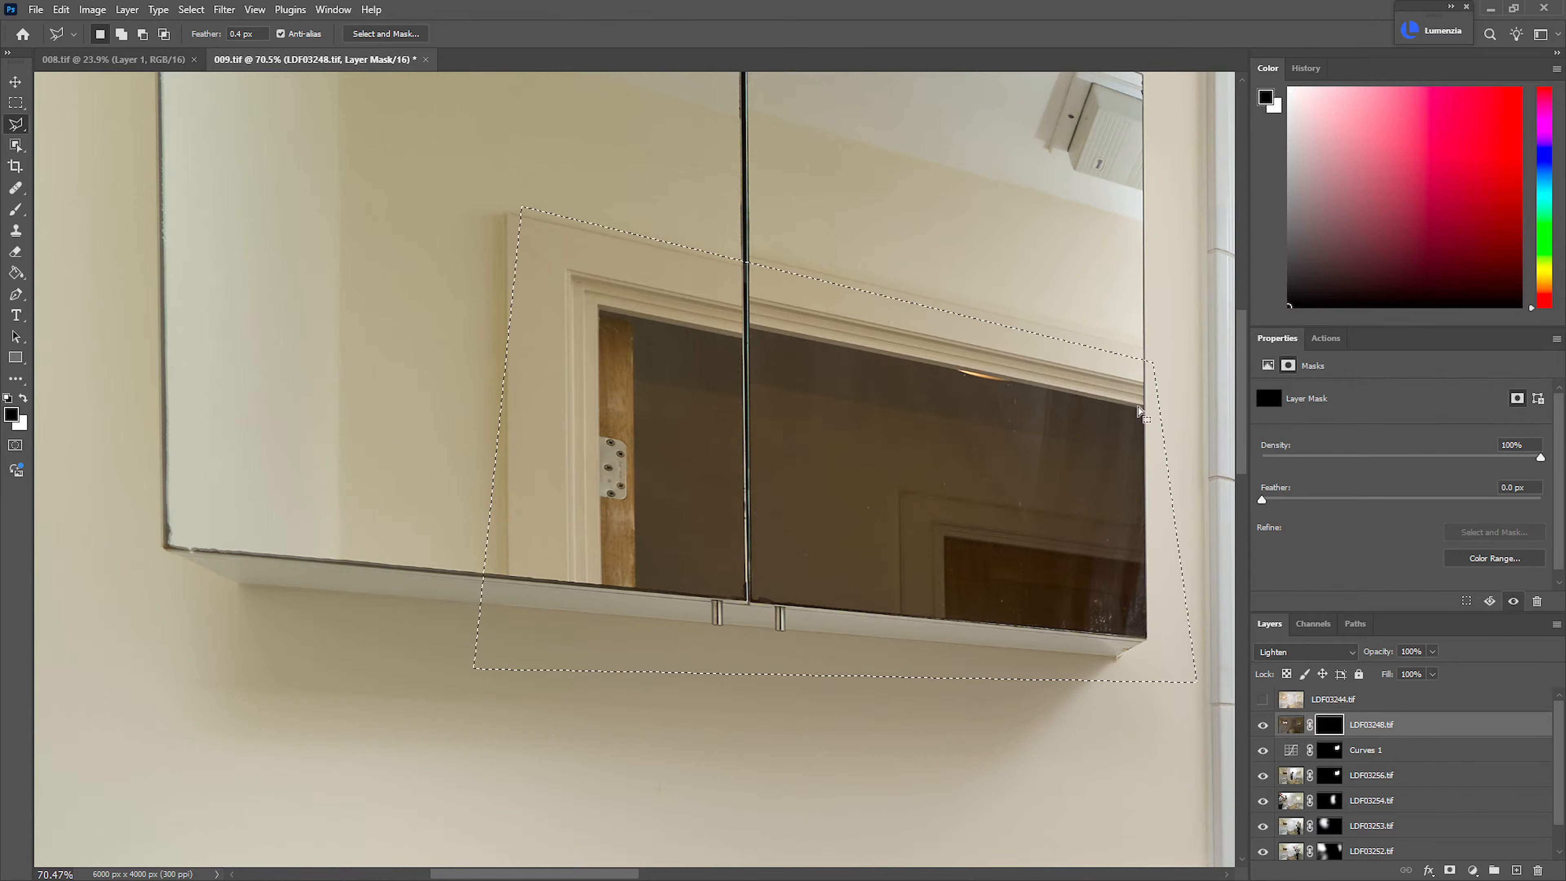
pyautogui.hotkey('ctrl', 'BackSpace')
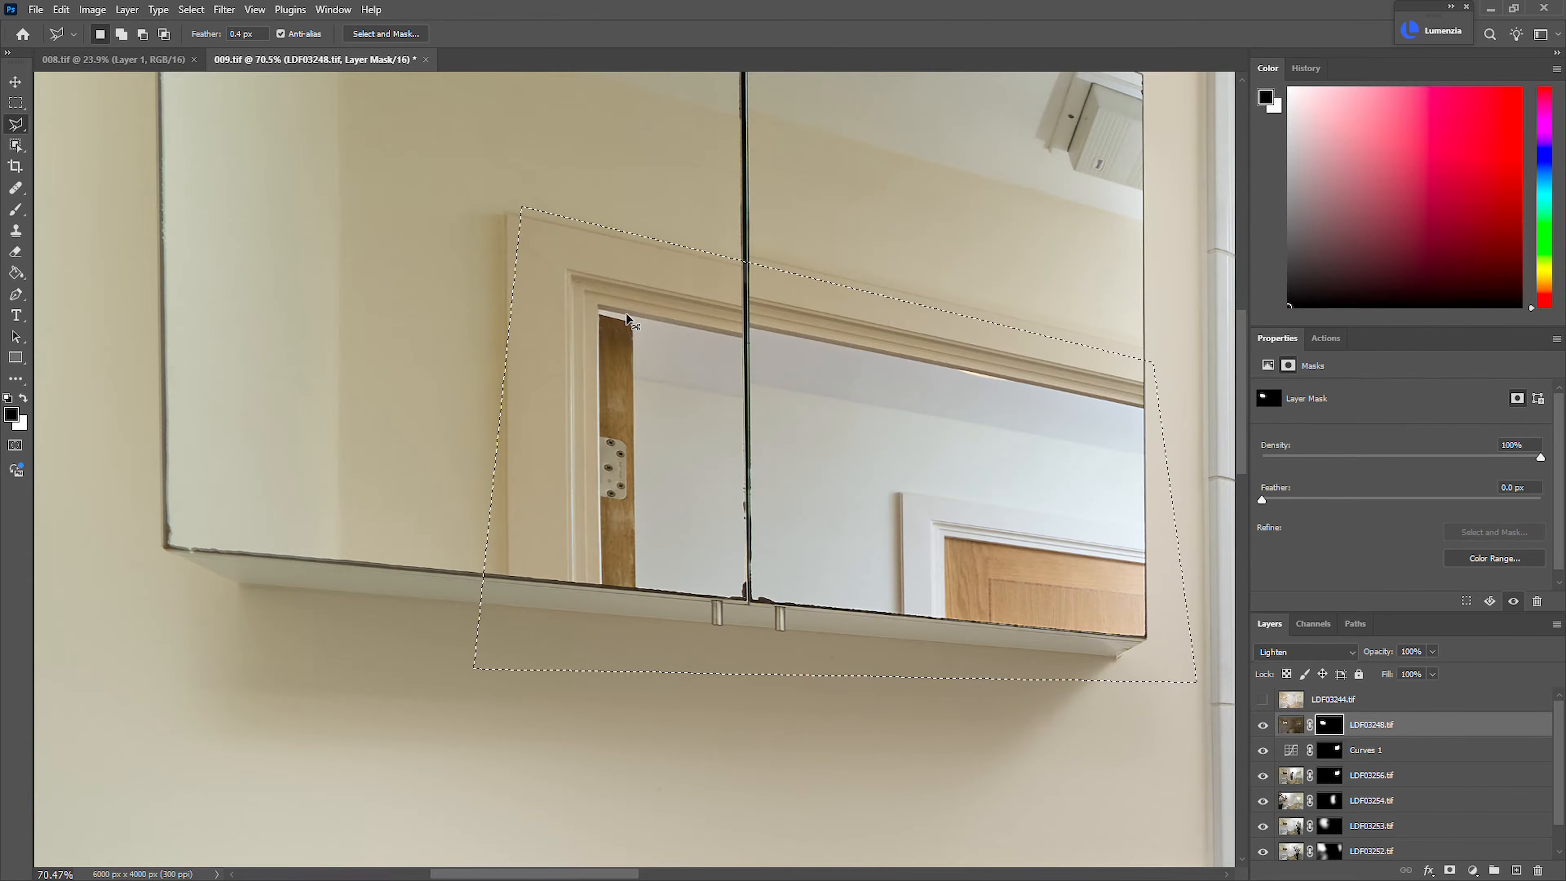
pyautogui.hotkey('ctrl', 'd')
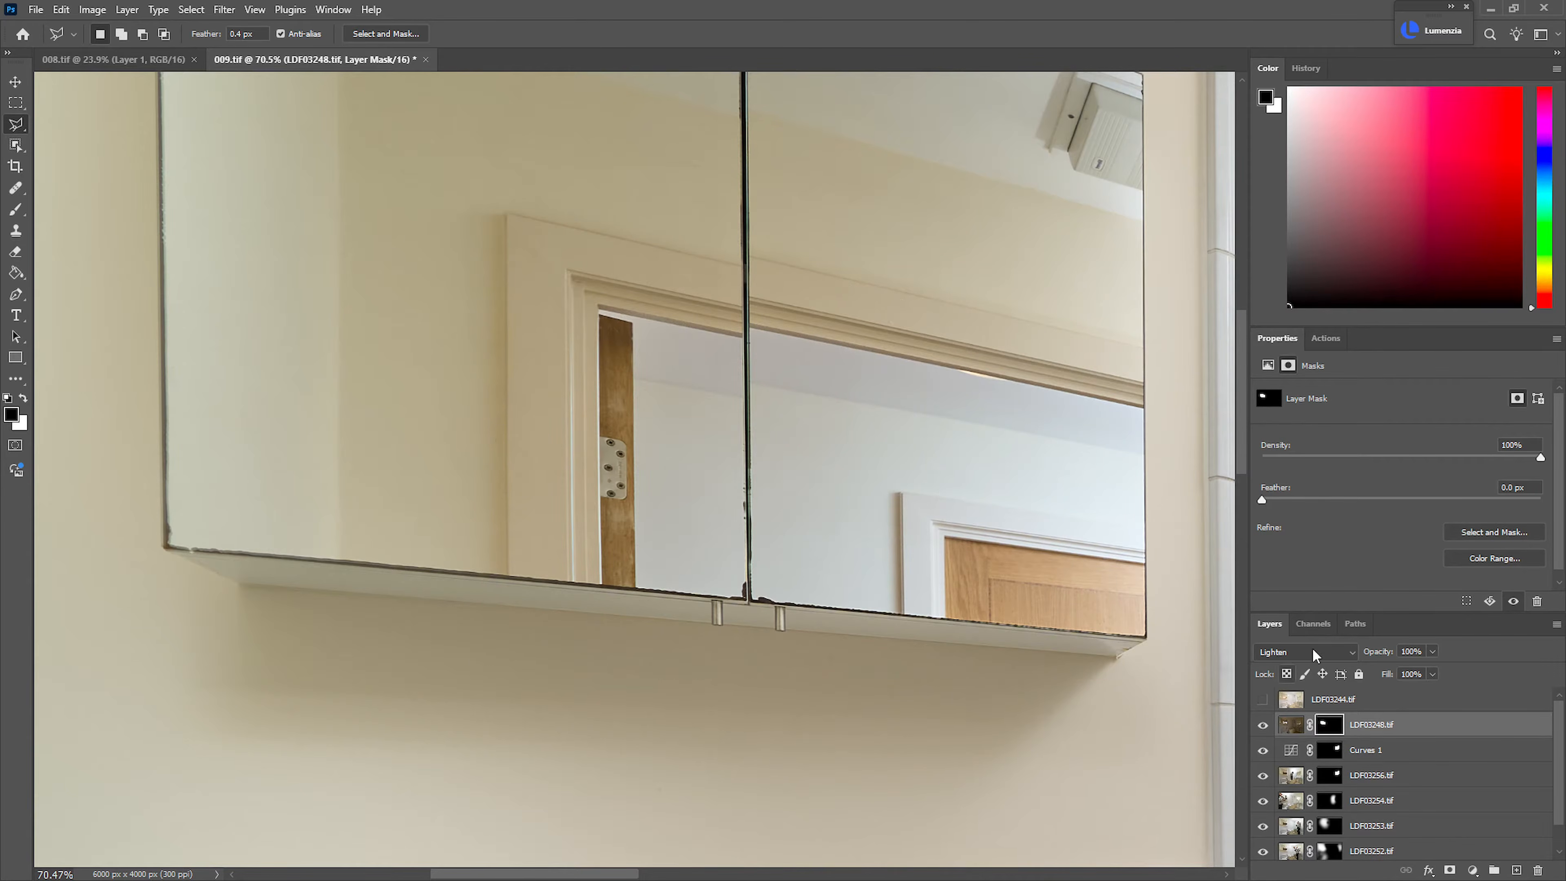
# Lower the opacity of LDF03248.tif to 80%
pyautogui.moveTo(1381, 656); pyautogui.dragTo(1383, 653)
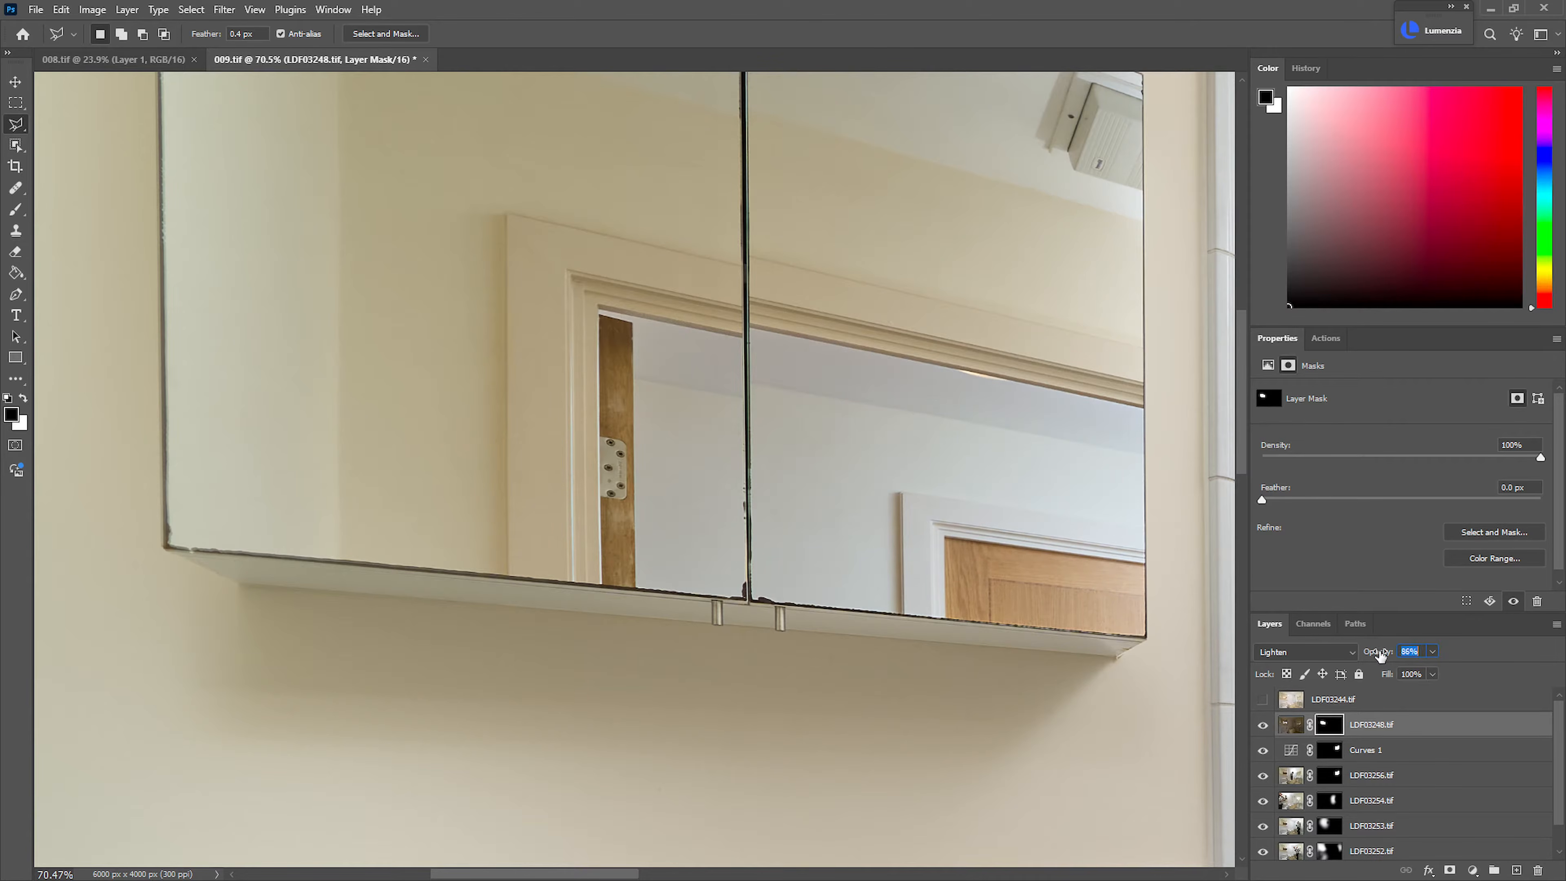
pyautogui.moveTo(1381, 658); pyautogui.dragTo(1377, 658)
pyautogui.moveTo(1017, 503); pyautogui.dragTo(948, 484)
pyautogui.moveTo(948, 484); pyautogui.dragTo(561, 430)
pyautogui.moveTo(764, 482); pyautogui.dragTo(870, 467)
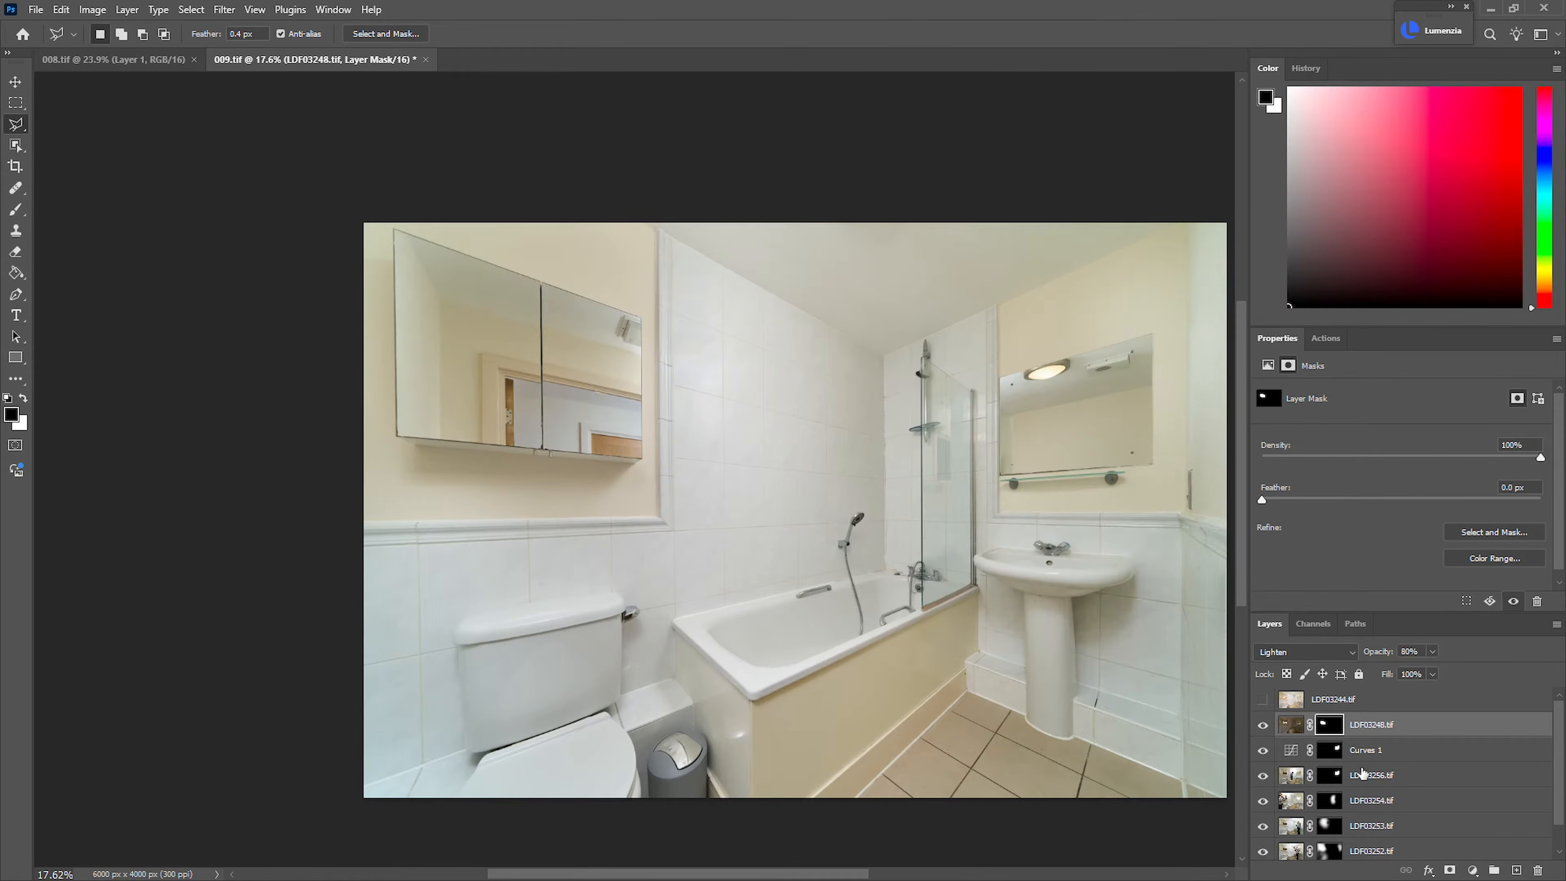
# Group all layers from LDF03248.tif down to LDF03251.tif
pyautogui.moveTo(1563, 807); pyautogui.dragTo(1562, 851)
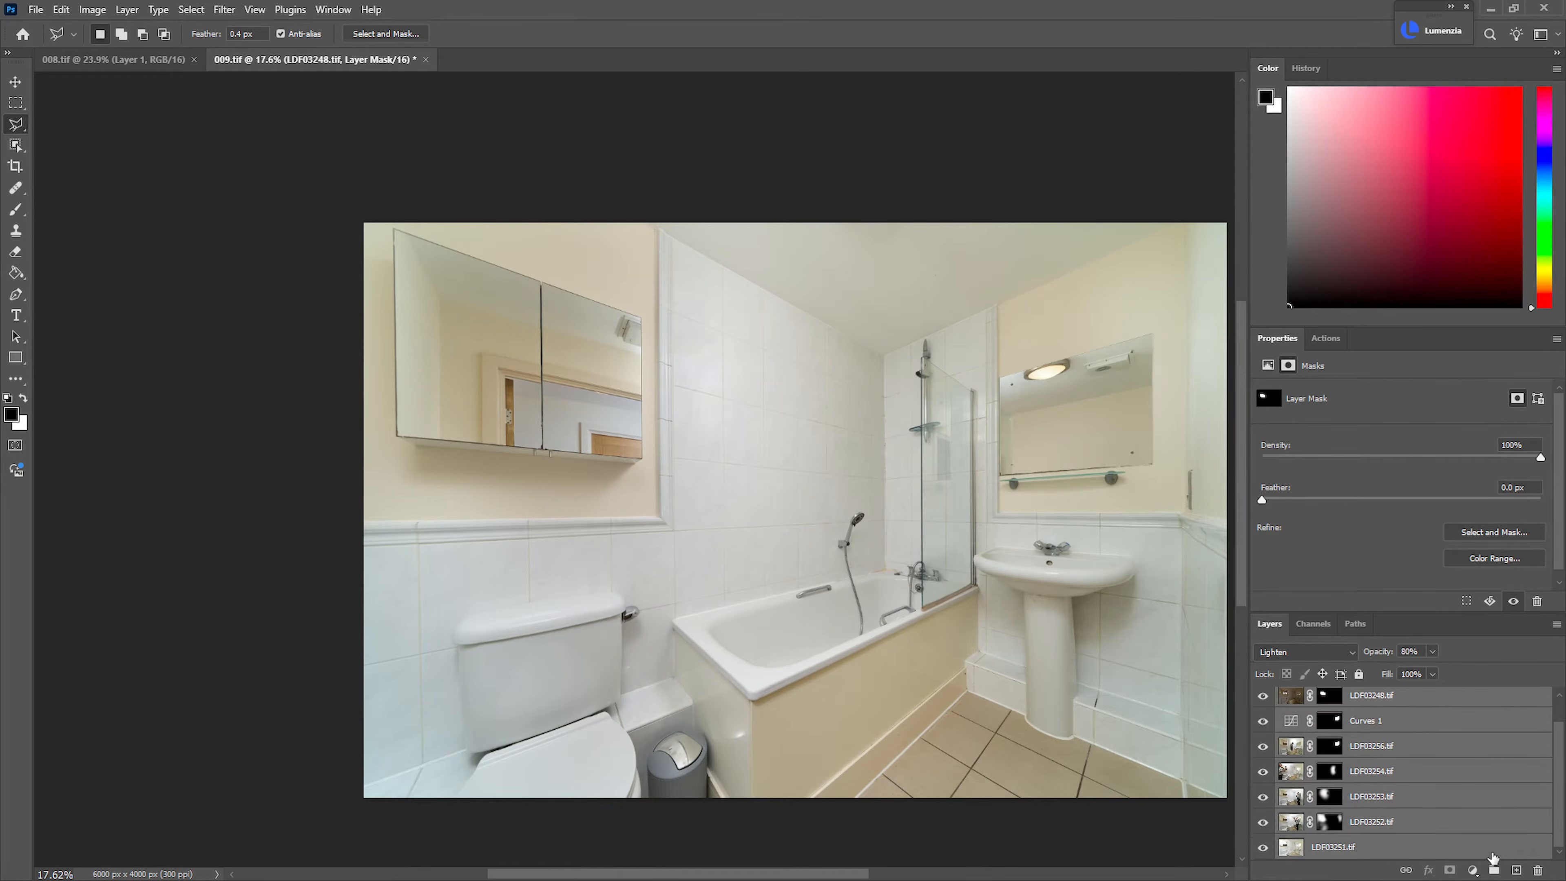
pyautogui.keyDown('shift'); pyautogui.click(1487, 854); pyautogui.keyUp('shift')
pyautogui.click(1492, 869)
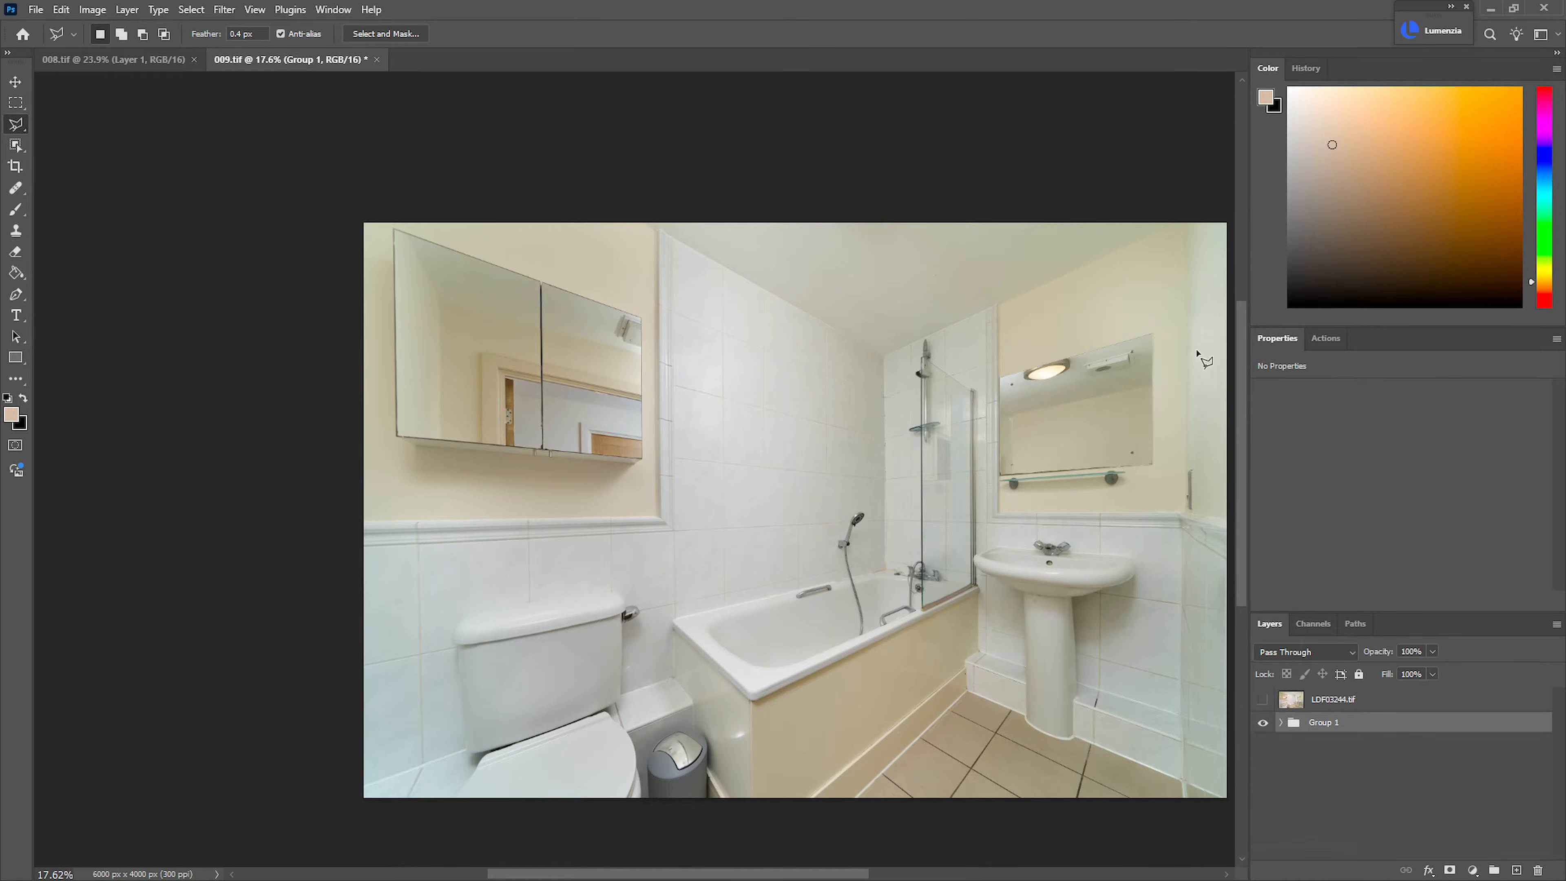
# Examine the blended bathroom around the ceiling, the washbasin wall and the toilet, ending with the whole image in view
pyautogui.moveTo(1169, 284); pyautogui.dragTo(1220, 296)
pyautogui.moveTo(1213, 301); pyautogui.dragTo(869, 350)
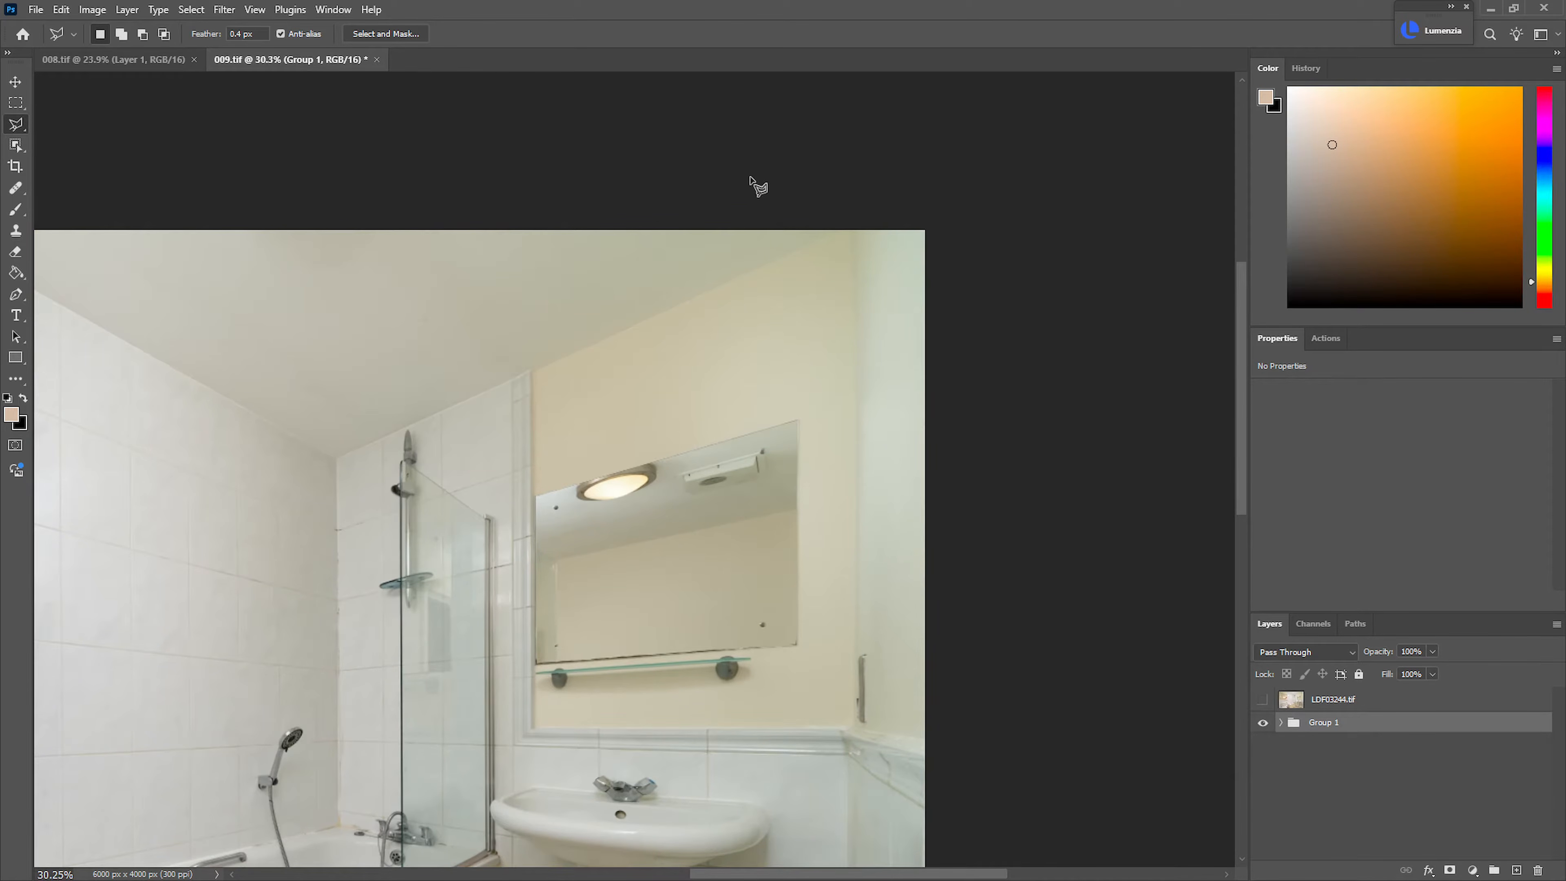
pyautogui.scroll(-6, 864, 394)
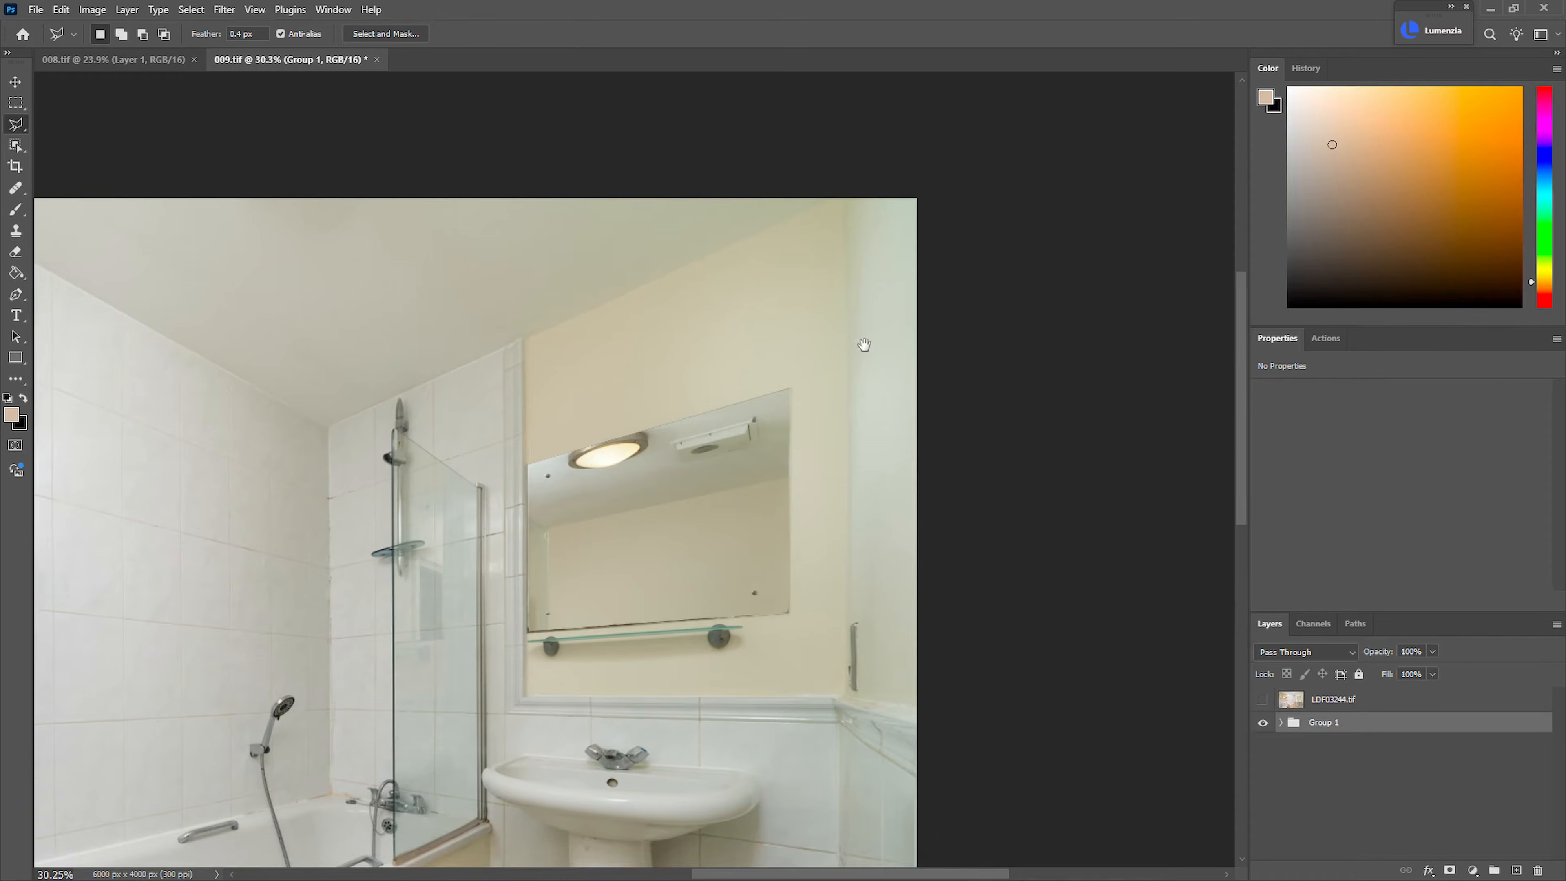
pyautogui.moveTo(864, 640); pyautogui.dragTo(625, 631)
pyautogui.moveTo(588, 572); pyautogui.dragTo(647, 602)
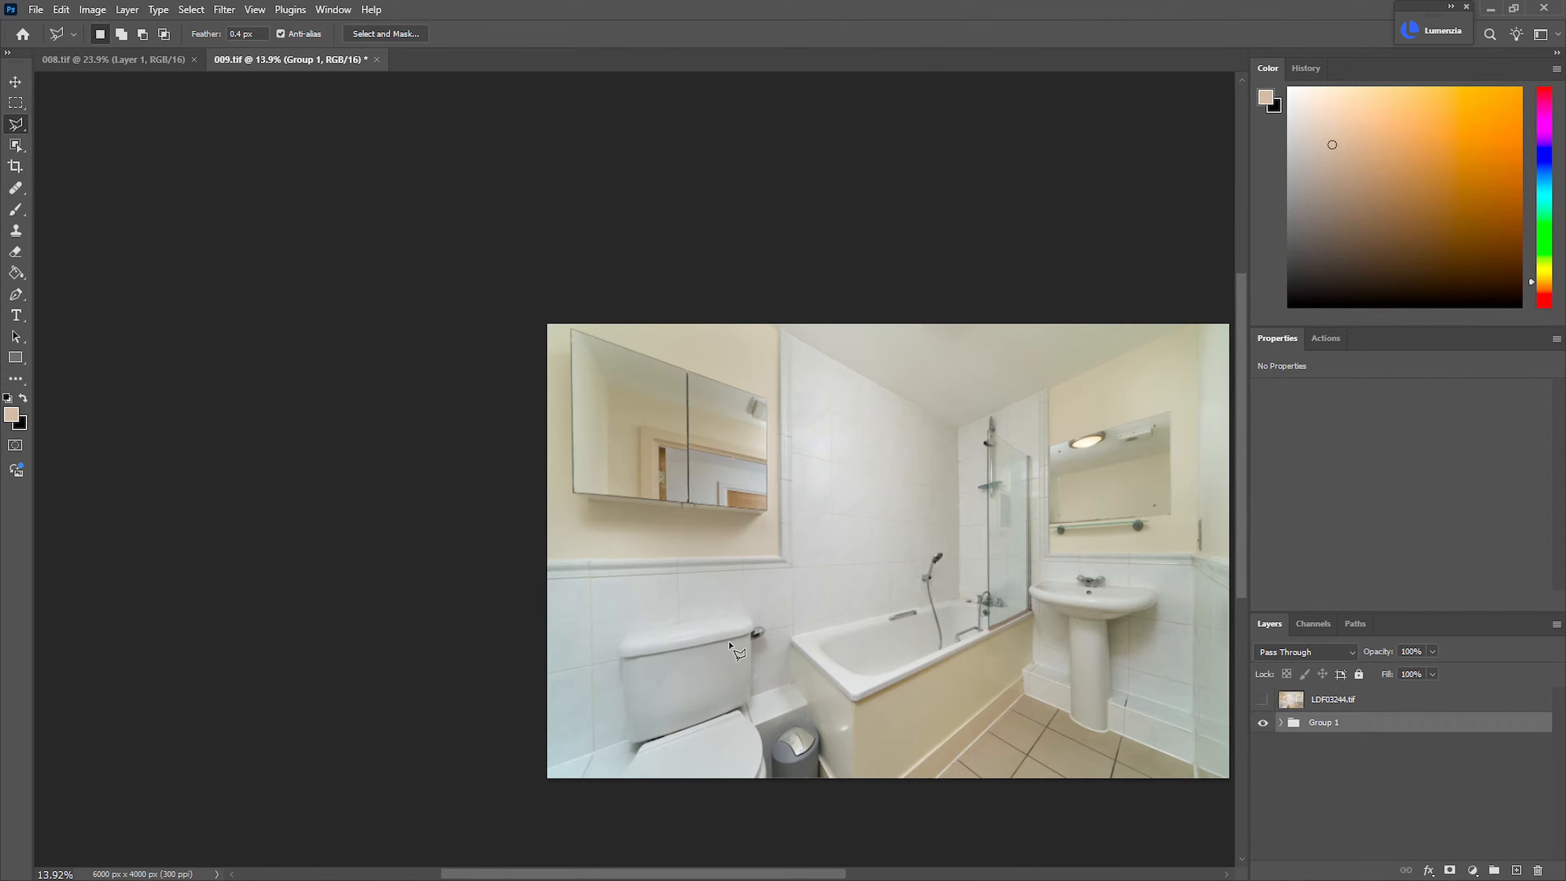
pyautogui.moveTo(866, 612)
pyautogui.mouseDown()
pyautogui.moveTo(784, 608)
pyautogui.moveTo(884, 595)
pyautogui.mouseUp()
pyautogui.hotkey('ctrl', '0')
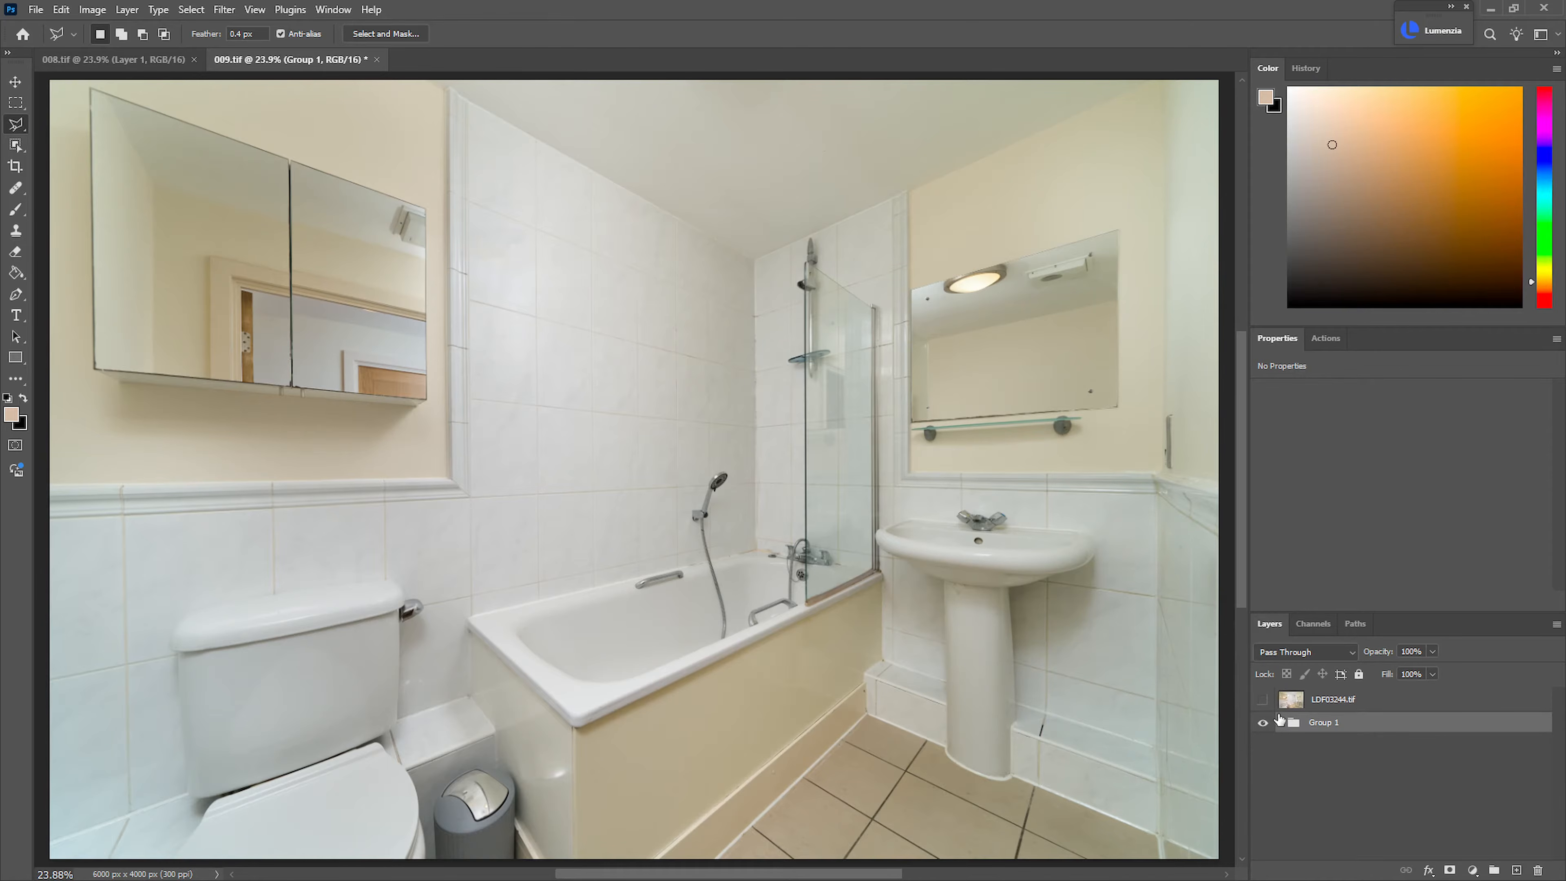
# Compare the grouped blend with the LDF03244.tif exposure by showing and hiding that layer
pyautogui.click(1262, 700)
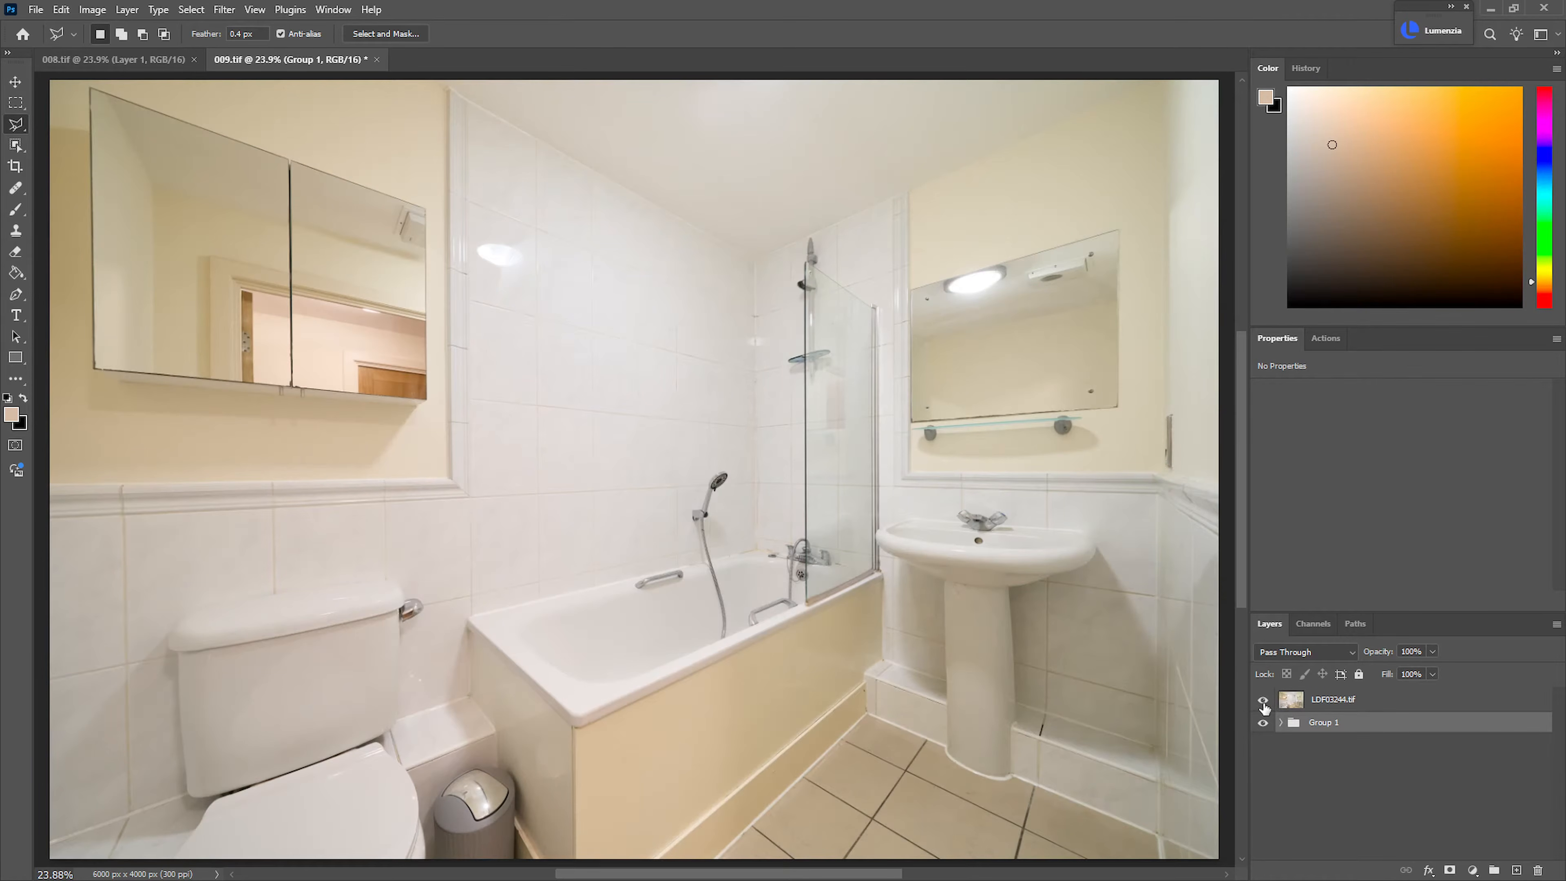
pyautogui.click(1326, 702)
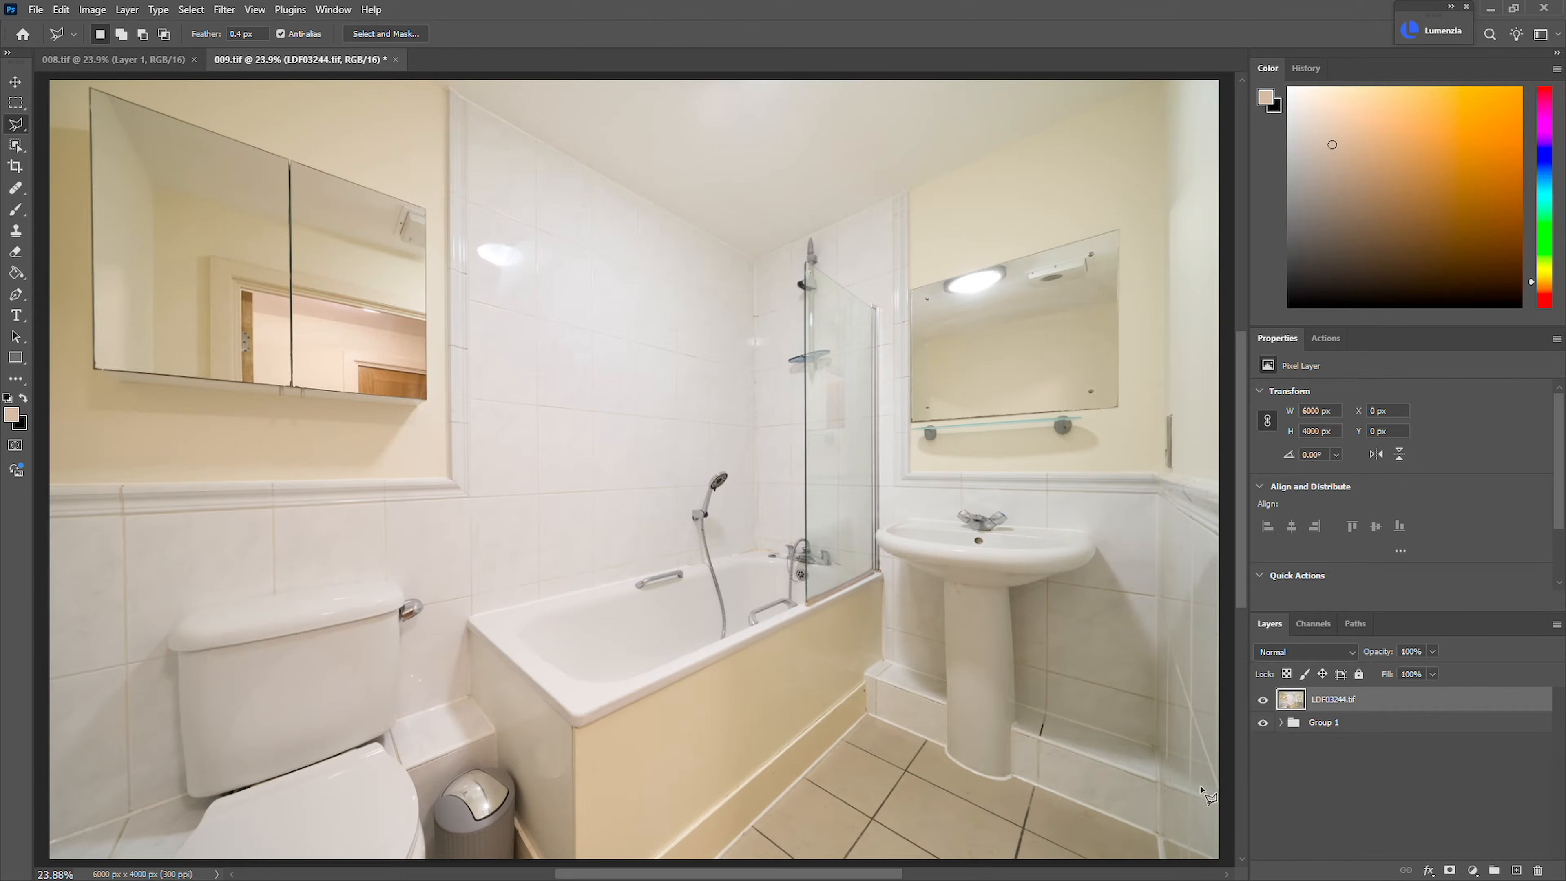
pyautogui.click(1263, 700)
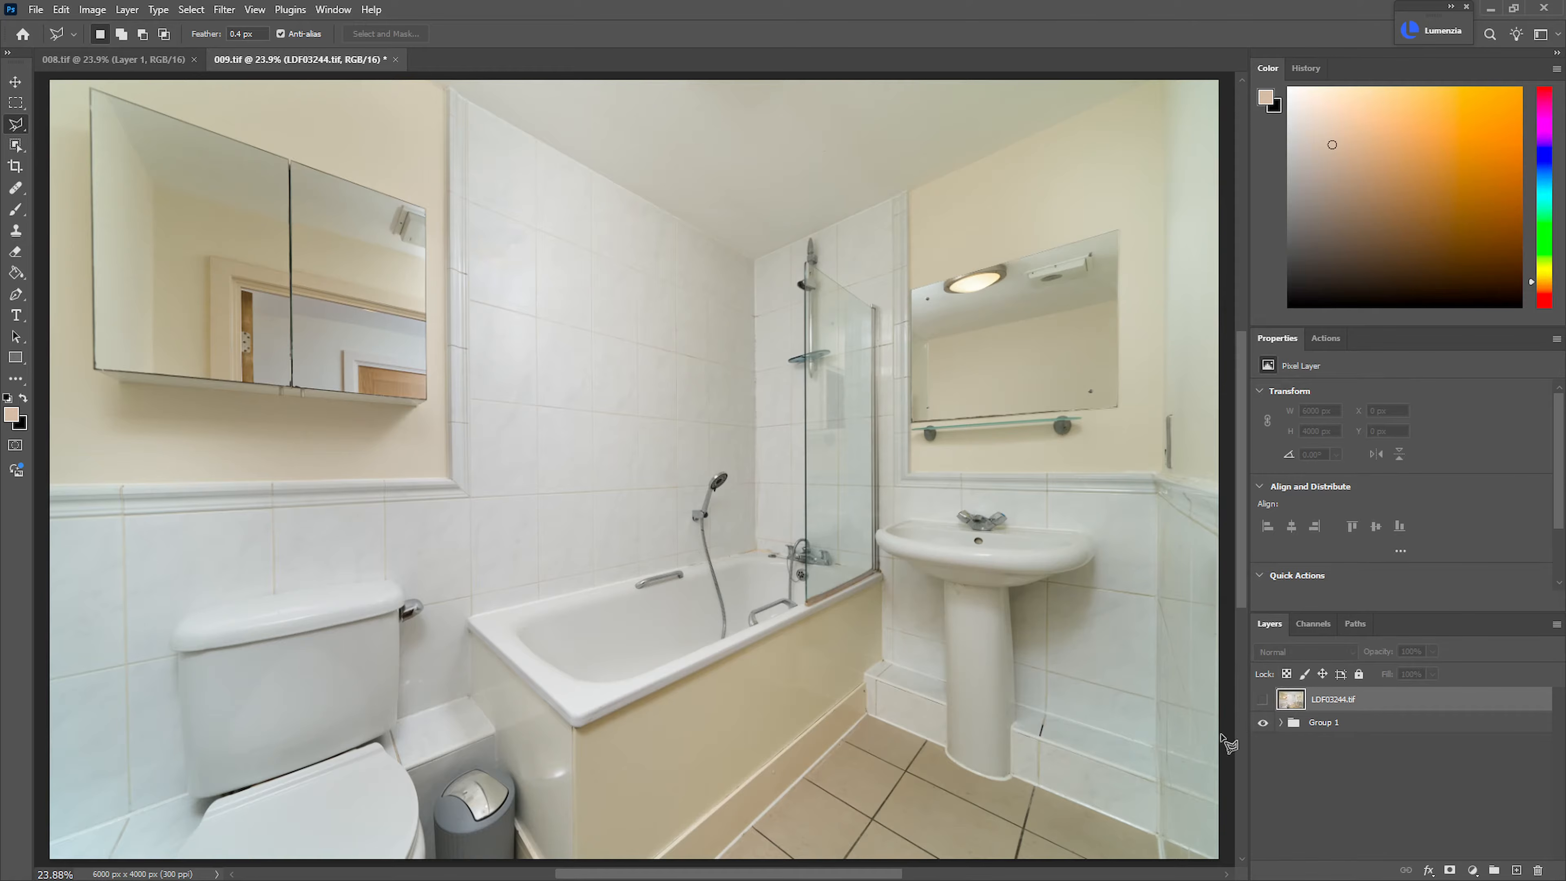
# Add a Hue/Saturation adjustment layer named Ceiling directly above Group 1
pyautogui.click(1328, 728)
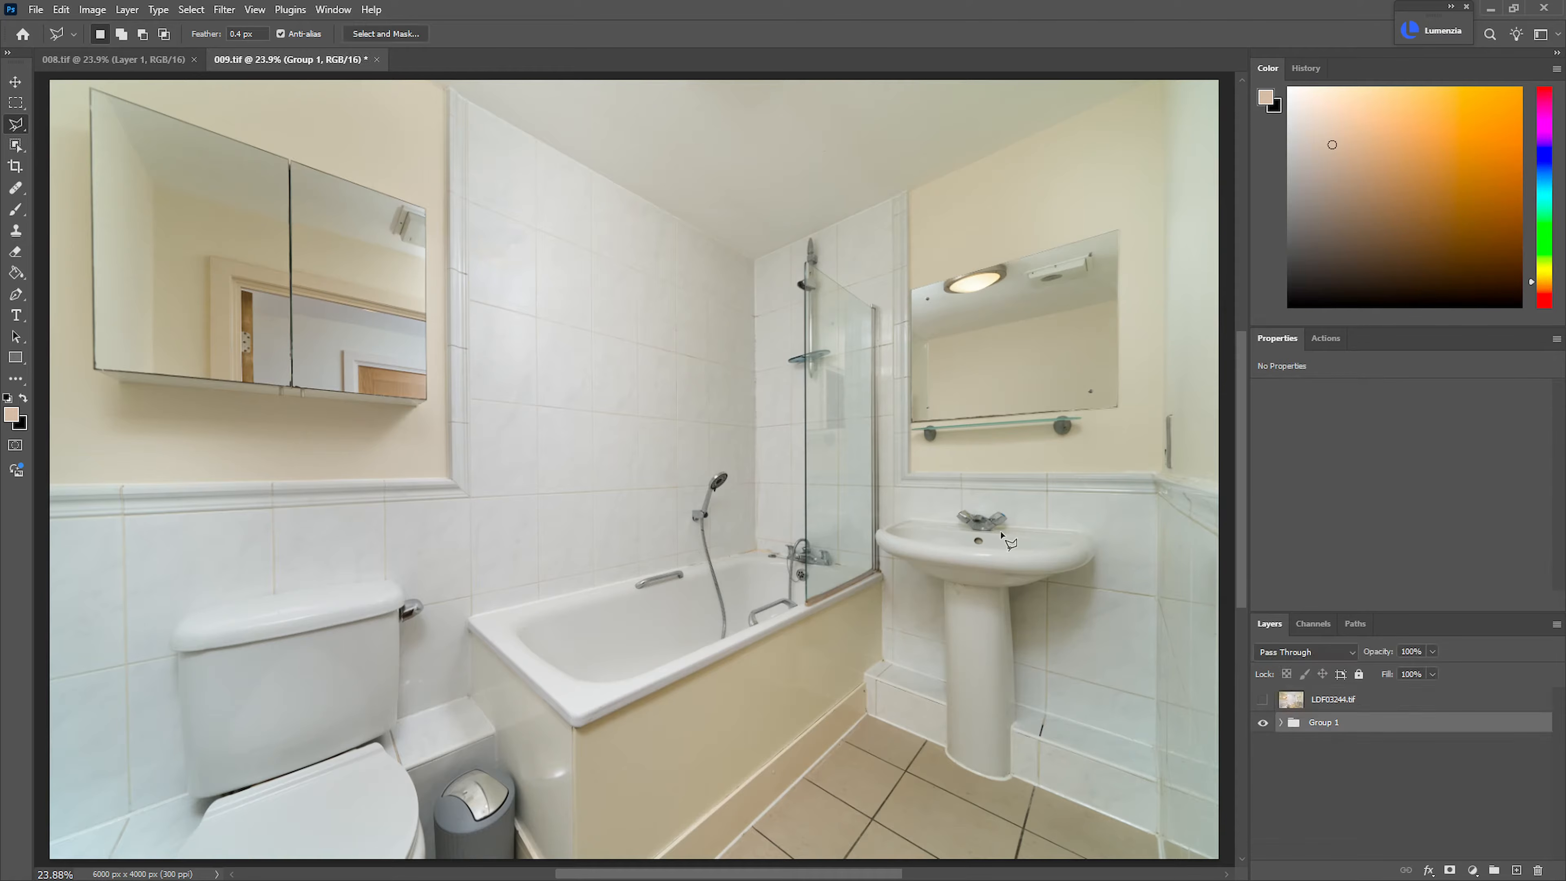
pyautogui.moveTo(887, 459); pyautogui.dragTo(835, 497)
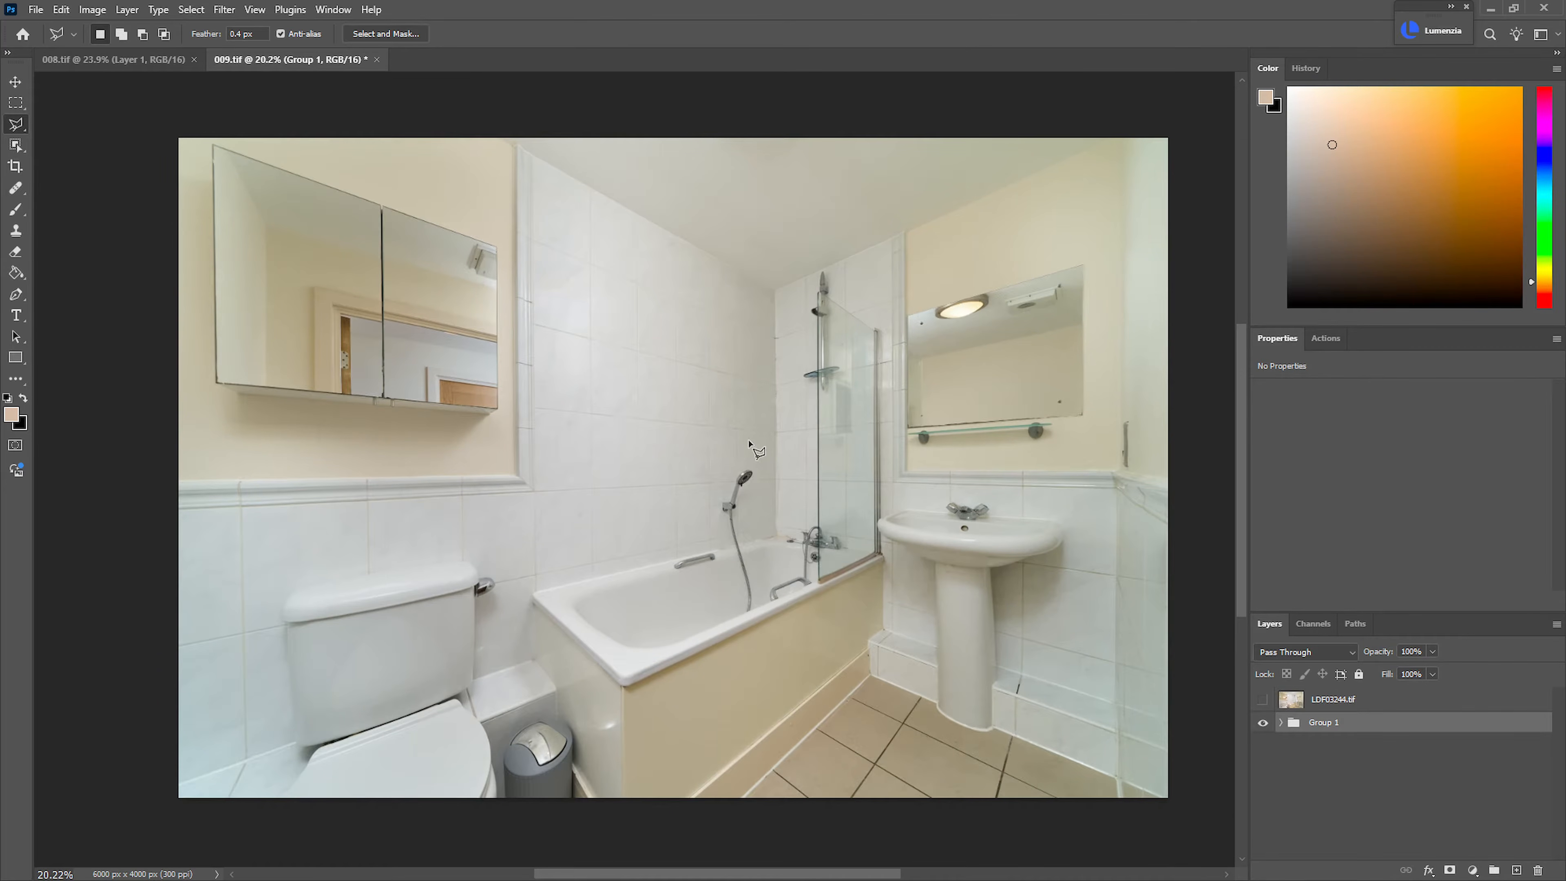
pyautogui.hotkey('ctrl', 'shift', 'n')
pyautogui.press('BackSpace')
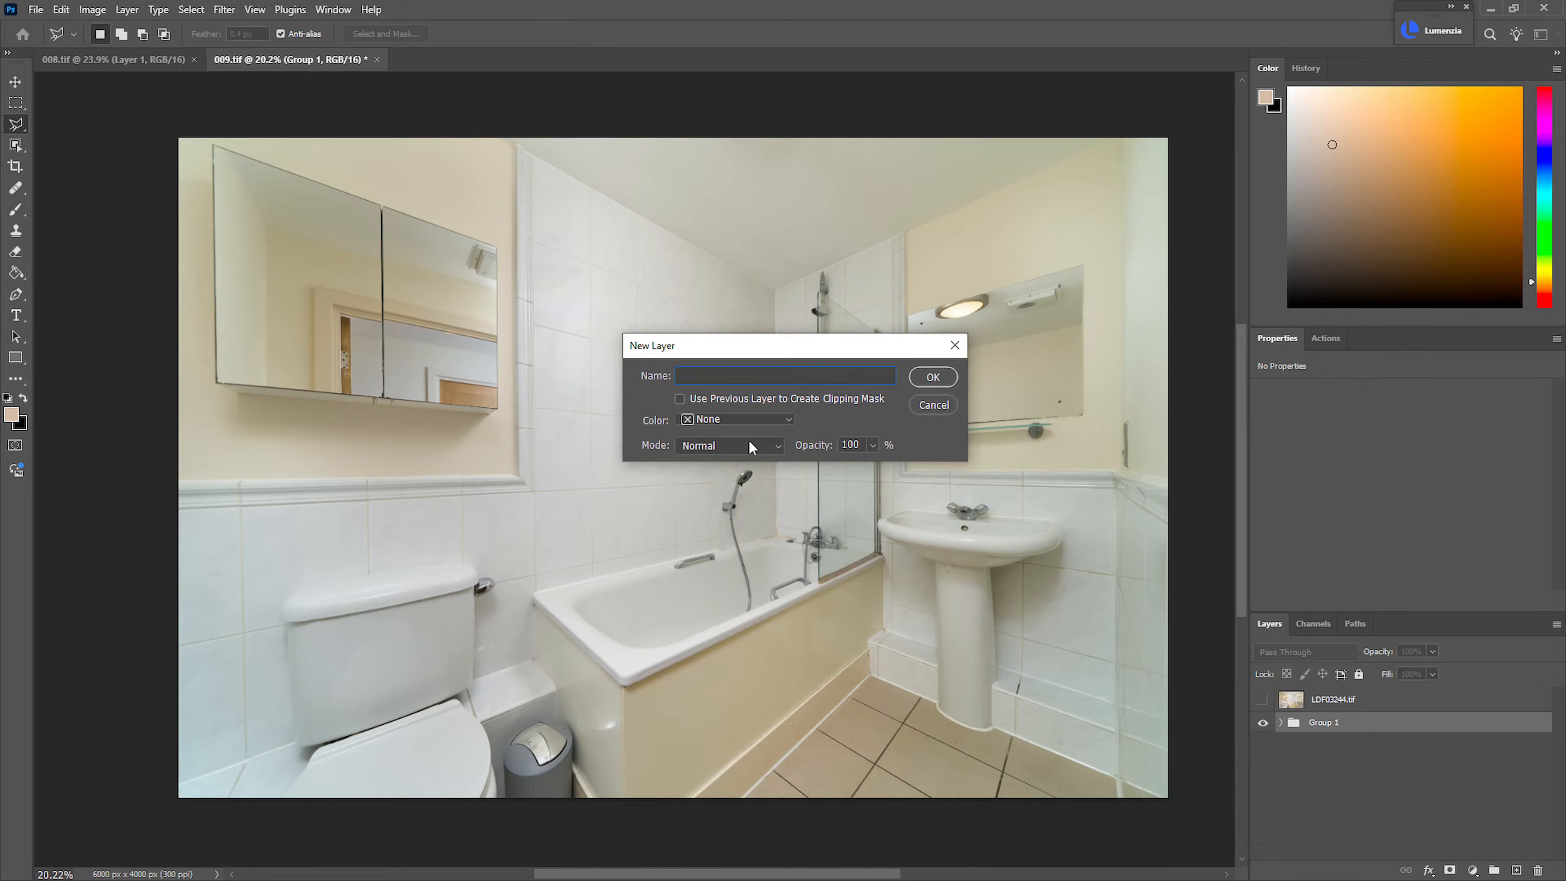
pyautogui.write('Weiling')
pyautogui.press('Return')
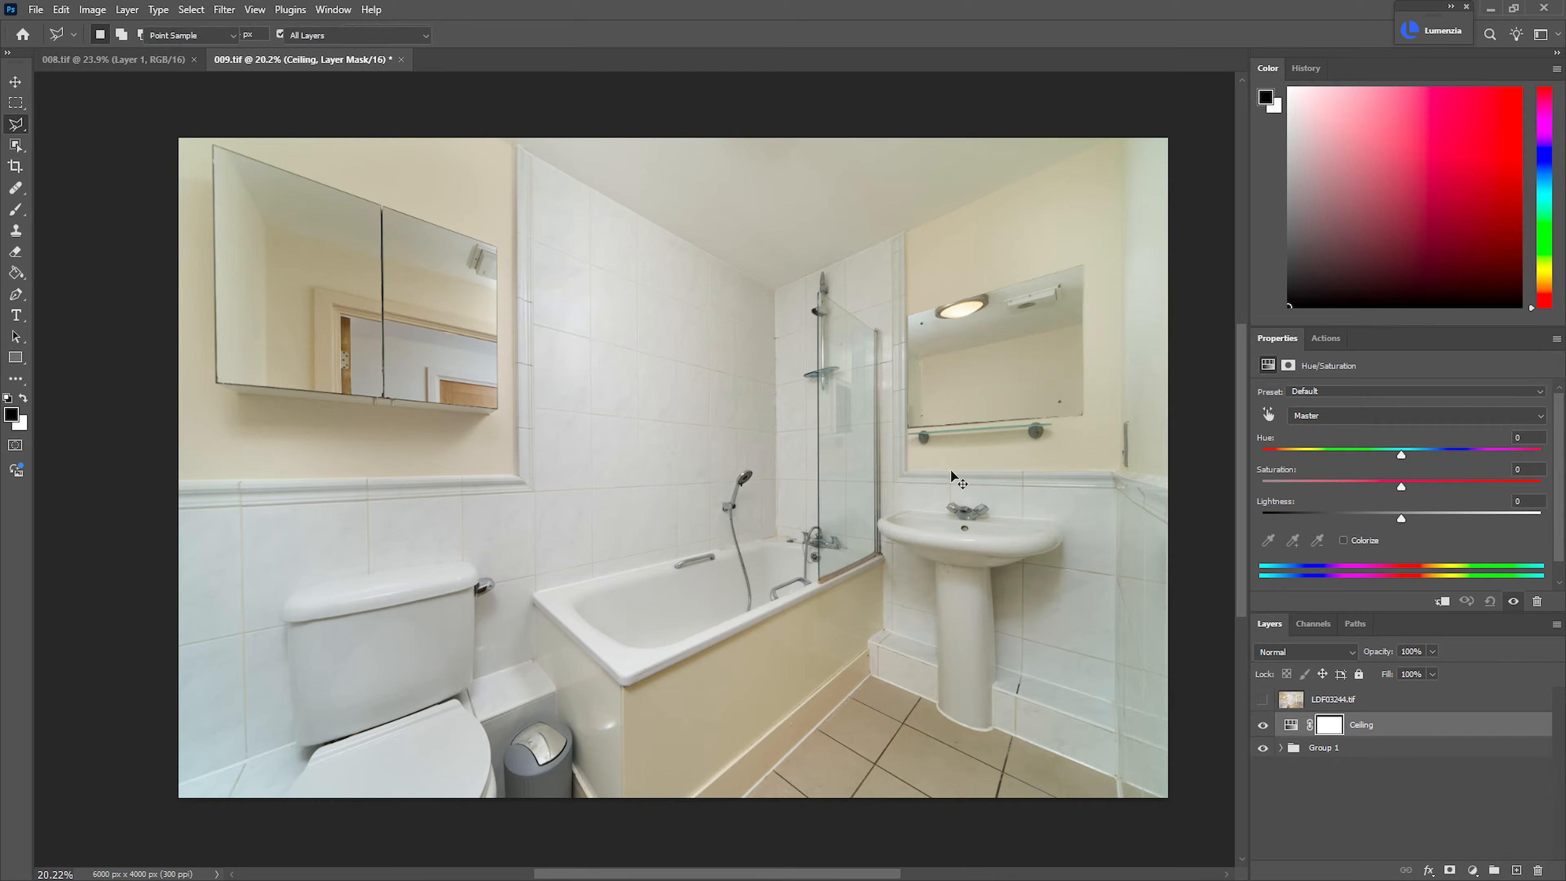
# Mask the Ceiling adjustment by Color Range sampled from the white tiles and bath at fuzziness 18, and set its saturation to -35
pyautogui.hotkey('ctrl', 'shift', 'c')
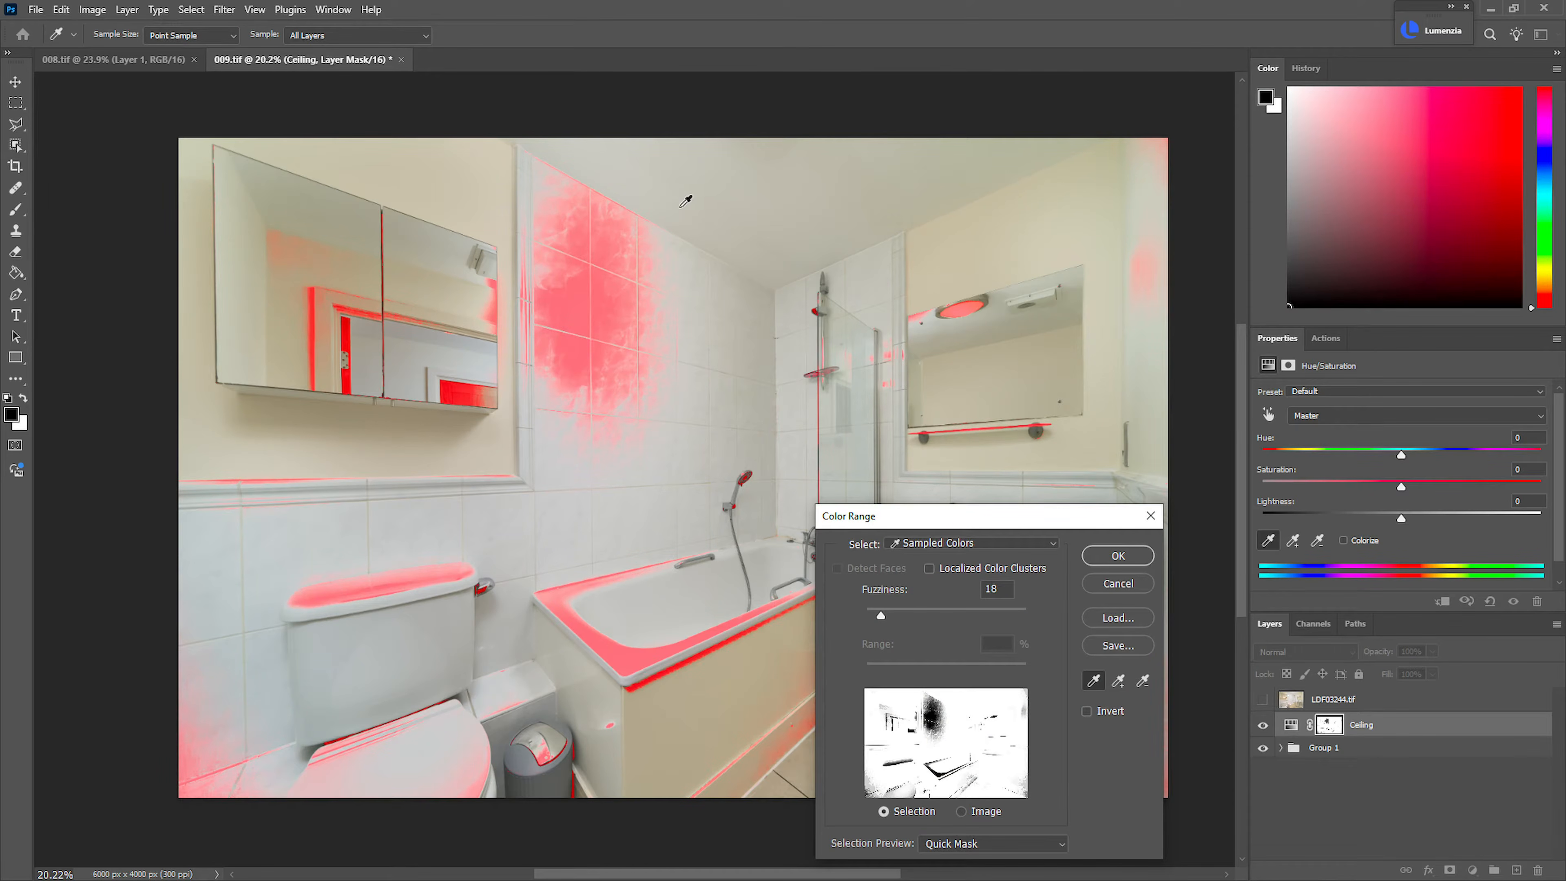
pyautogui.click(610, 312)
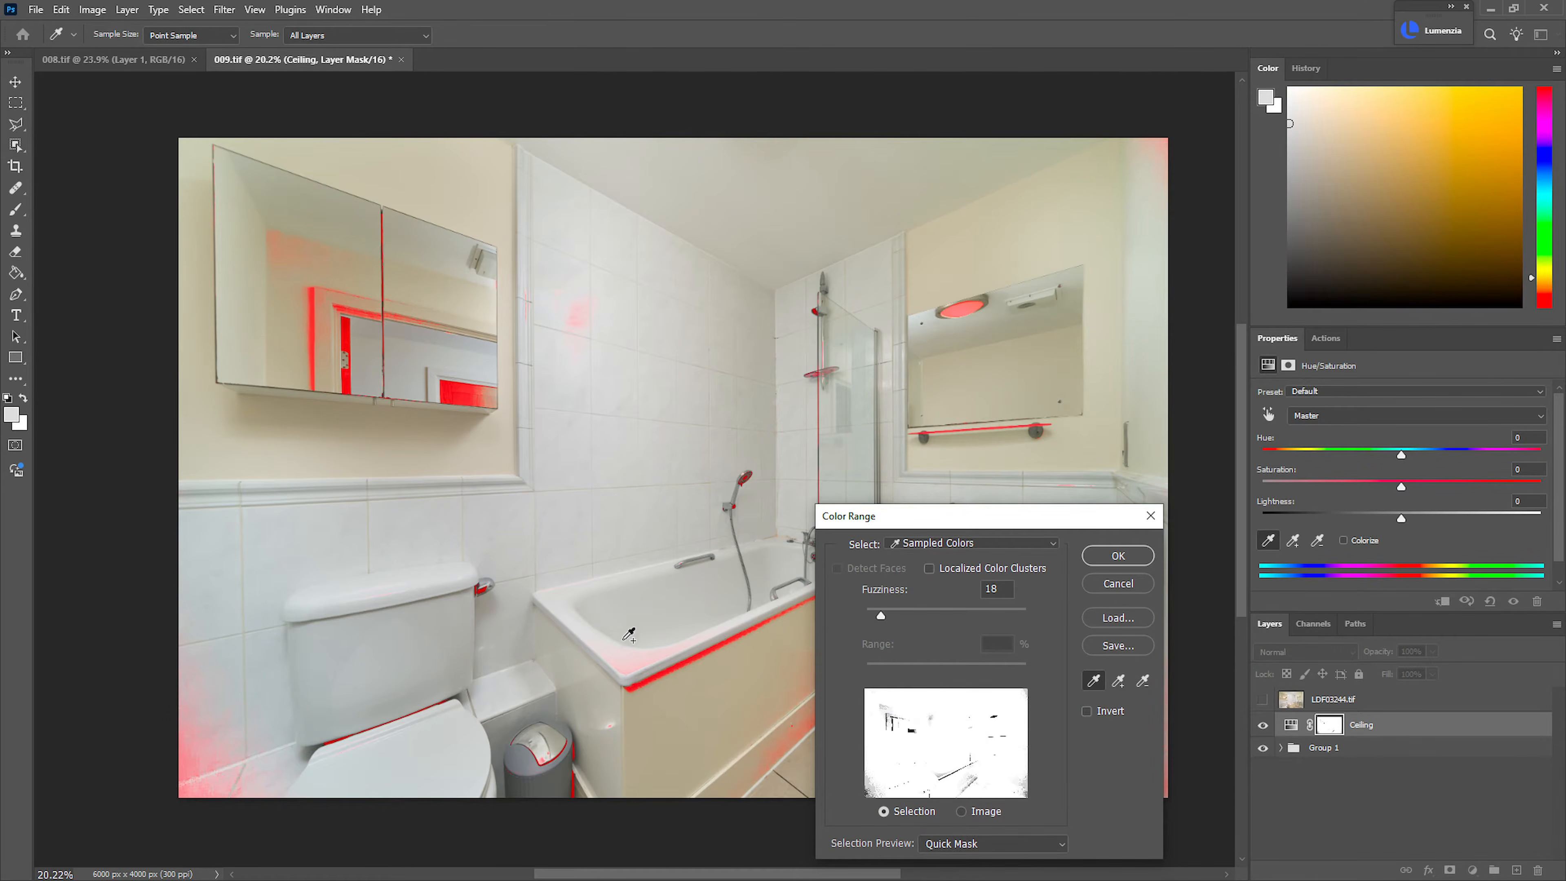
pyautogui.click(635, 657)
pyautogui.click(216, 748)
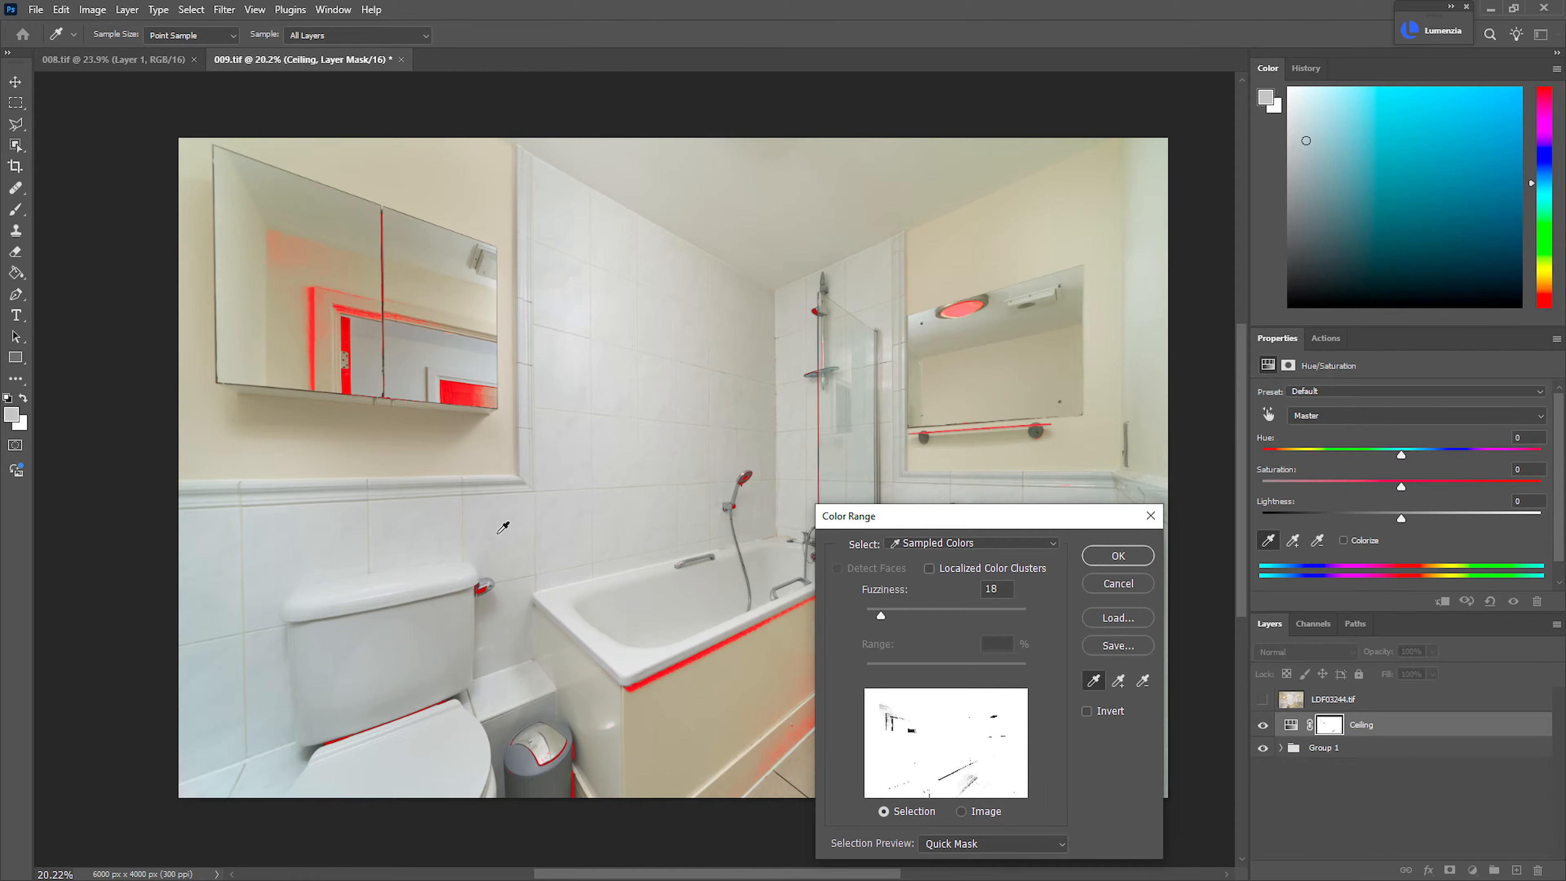
pyautogui.click(1118, 555)
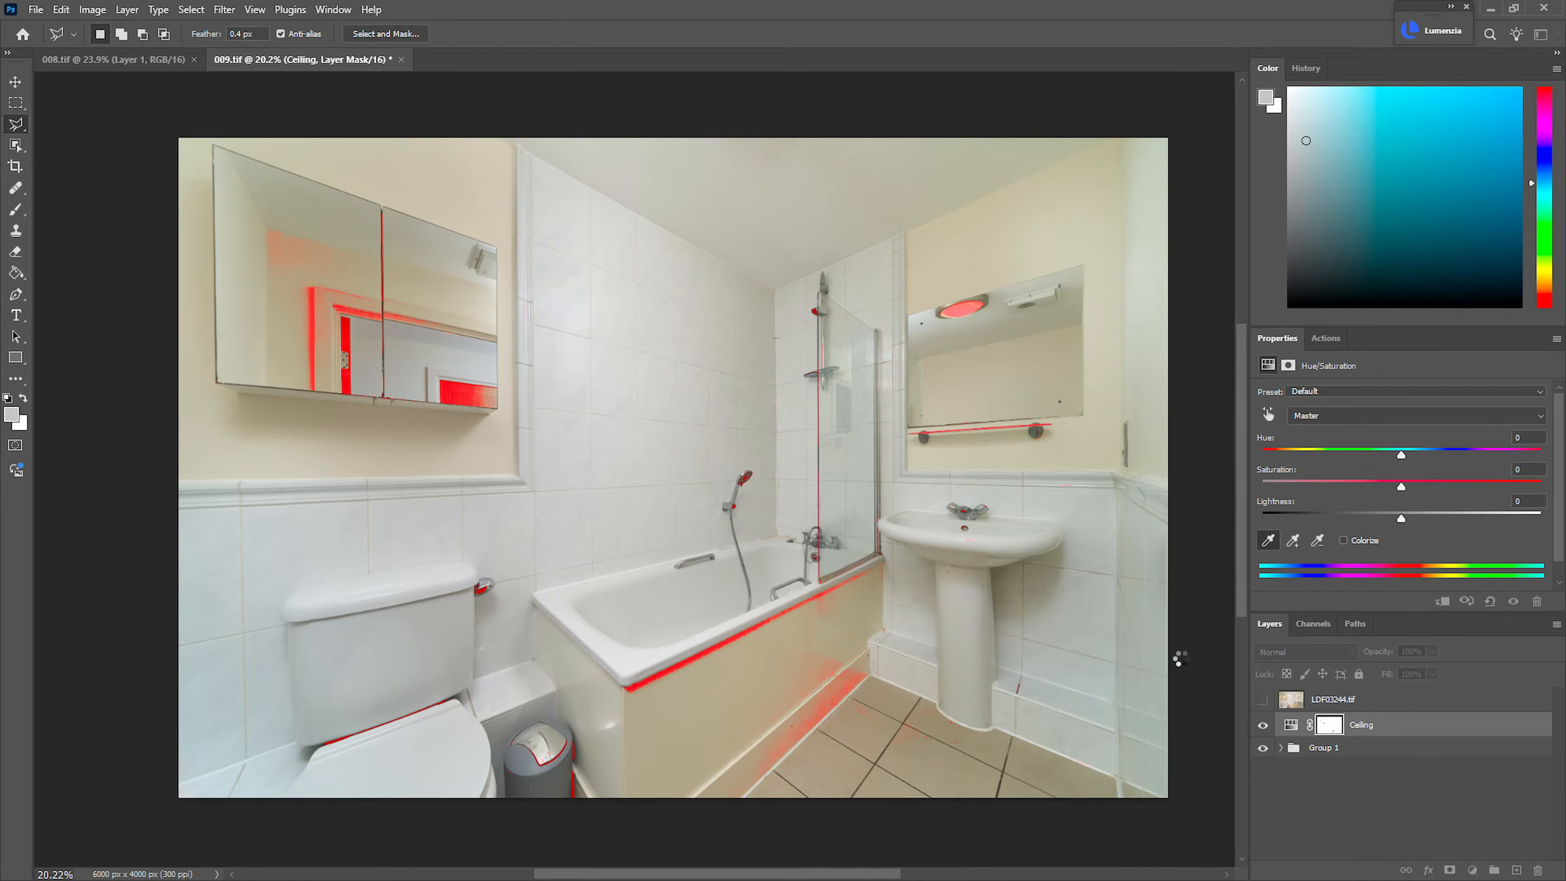
pyautogui.moveTo(1337, 485)
pyautogui.mouseDown()
pyautogui.moveTo(1316, 488)
pyautogui.moveTo(1353, 500)
pyautogui.mouseUp()
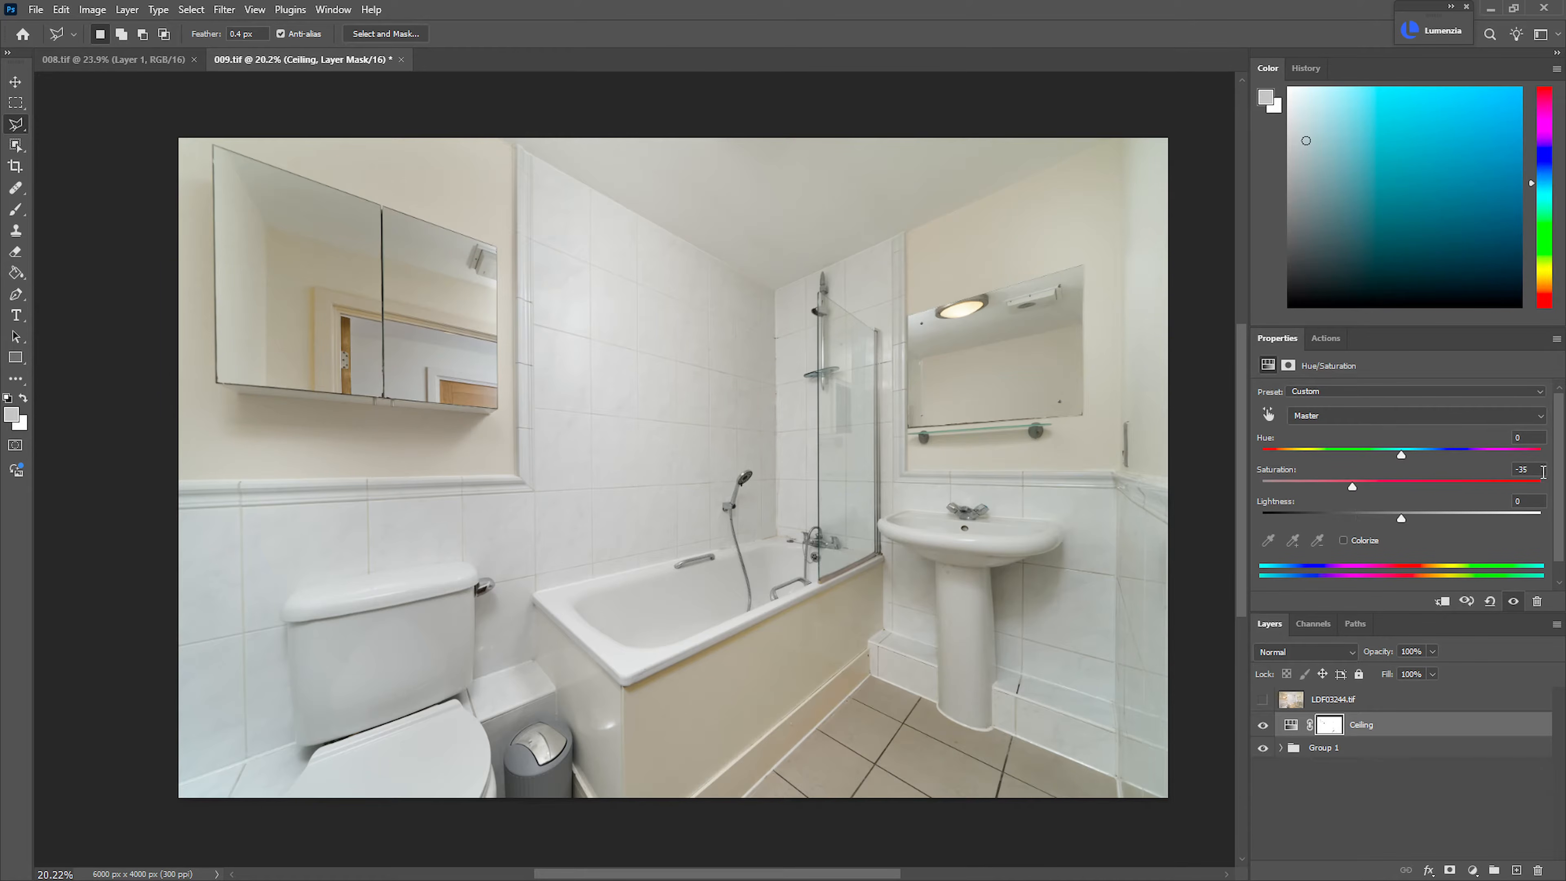
# Place the Ceiling adjustment in its own group and hide the group with a black layer mask
pyautogui.hotkey('ctrl', 'g')
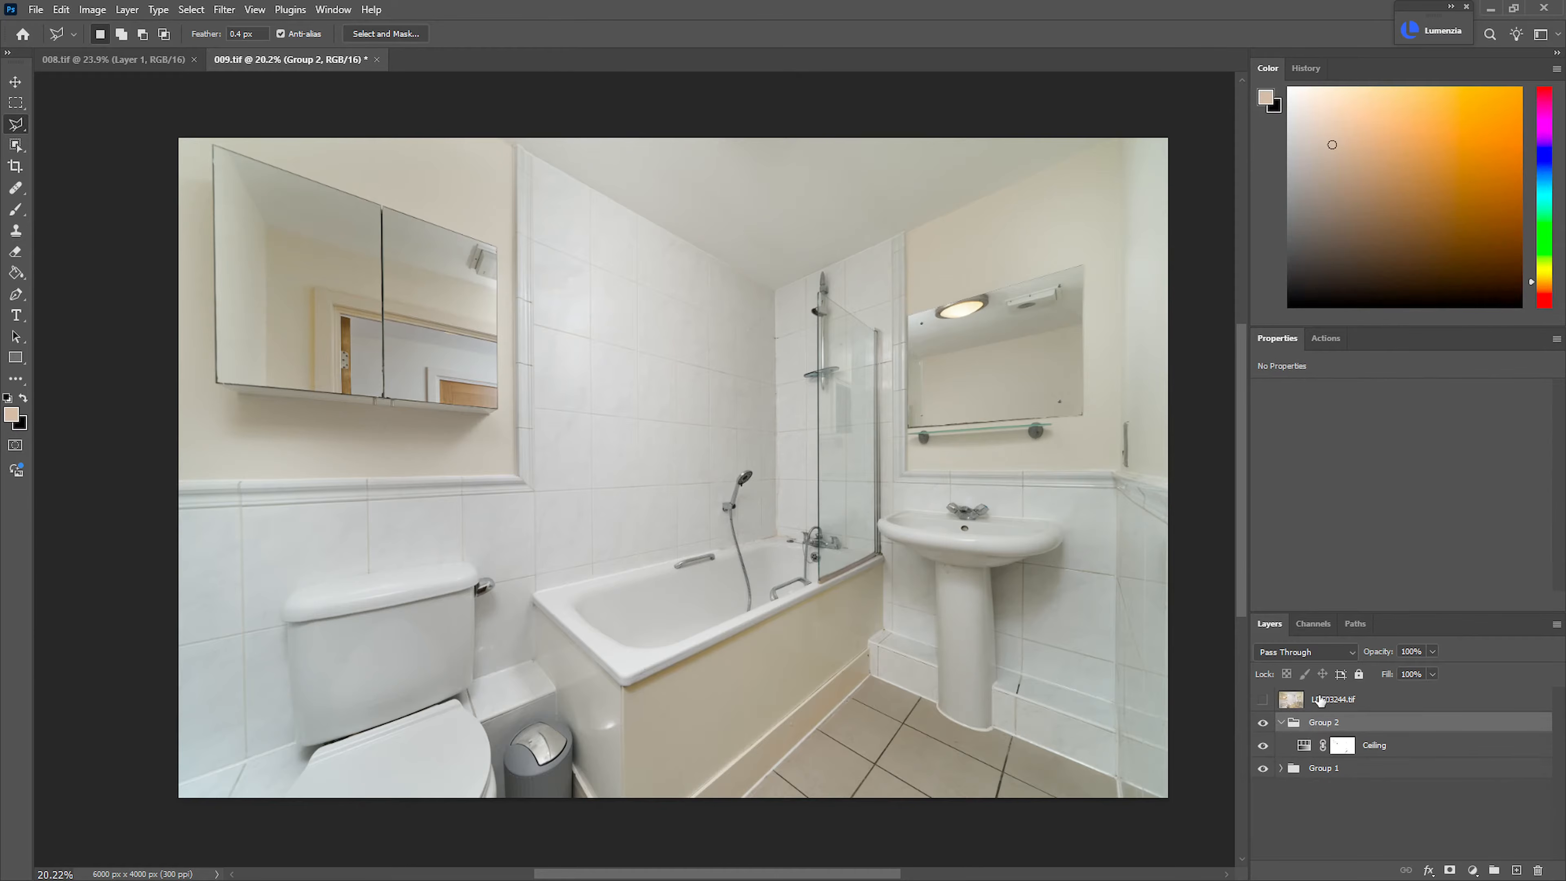
pyautogui.hotkey('ctrl', 'g')
pyautogui.hotkey('ctrl', 'z')
pyautogui.press('F2')
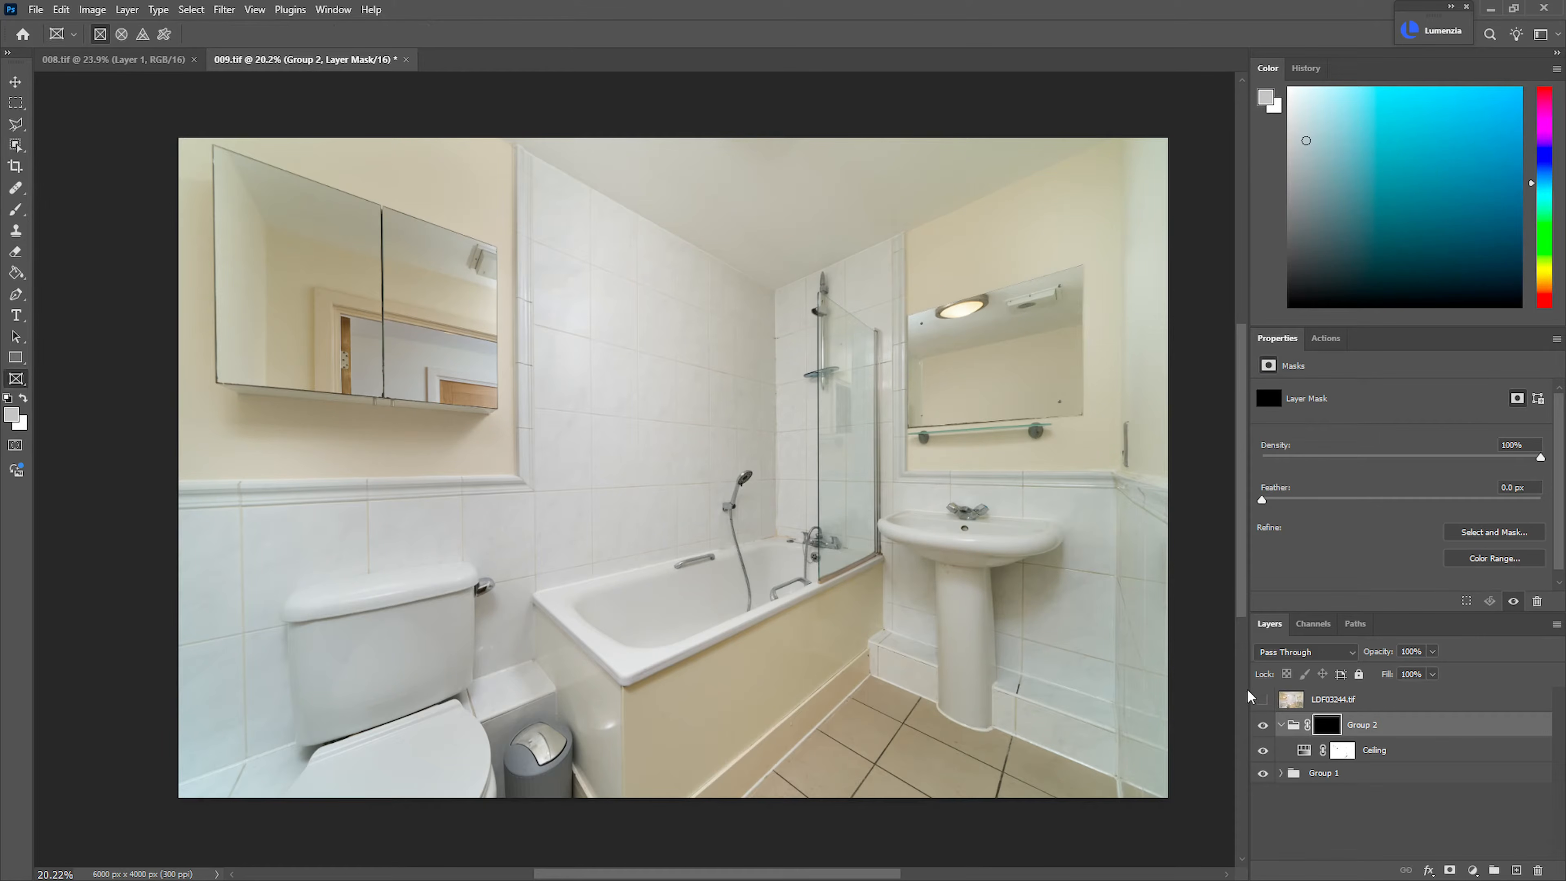
# Begin a polygonal lasso outline down the tile trim beside the mirror cabinet and along the dado rail to the photo's left edge
pyautogui.moveTo(569, 136); pyautogui.dragTo(632, 140)
pyautogui.click(377, 143)
pyautogui.click(428, 172)
pyautogui.moveTo(510, 766); pyautogui.dragTo(566, 164)
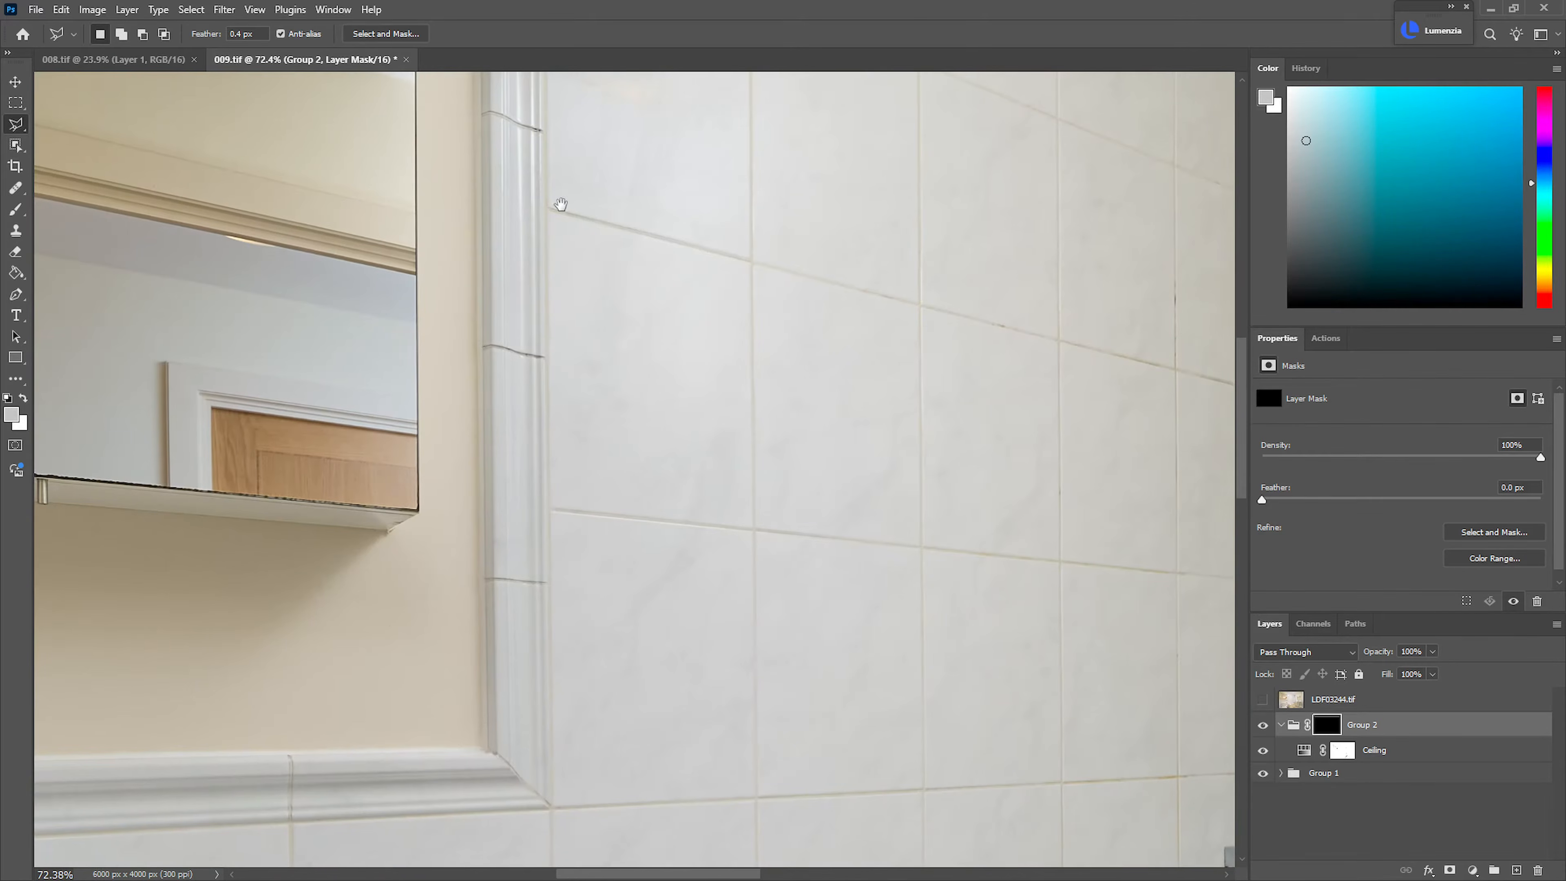
pyautogui.moveTo(585, 365); pyautogui.dragTo(733, 87)
pyautogui.click(688, 338)
pyautogui.moveTo(227, 377); pyautogui.dragTo(886, 342)
pyautogui.click(137, 322)
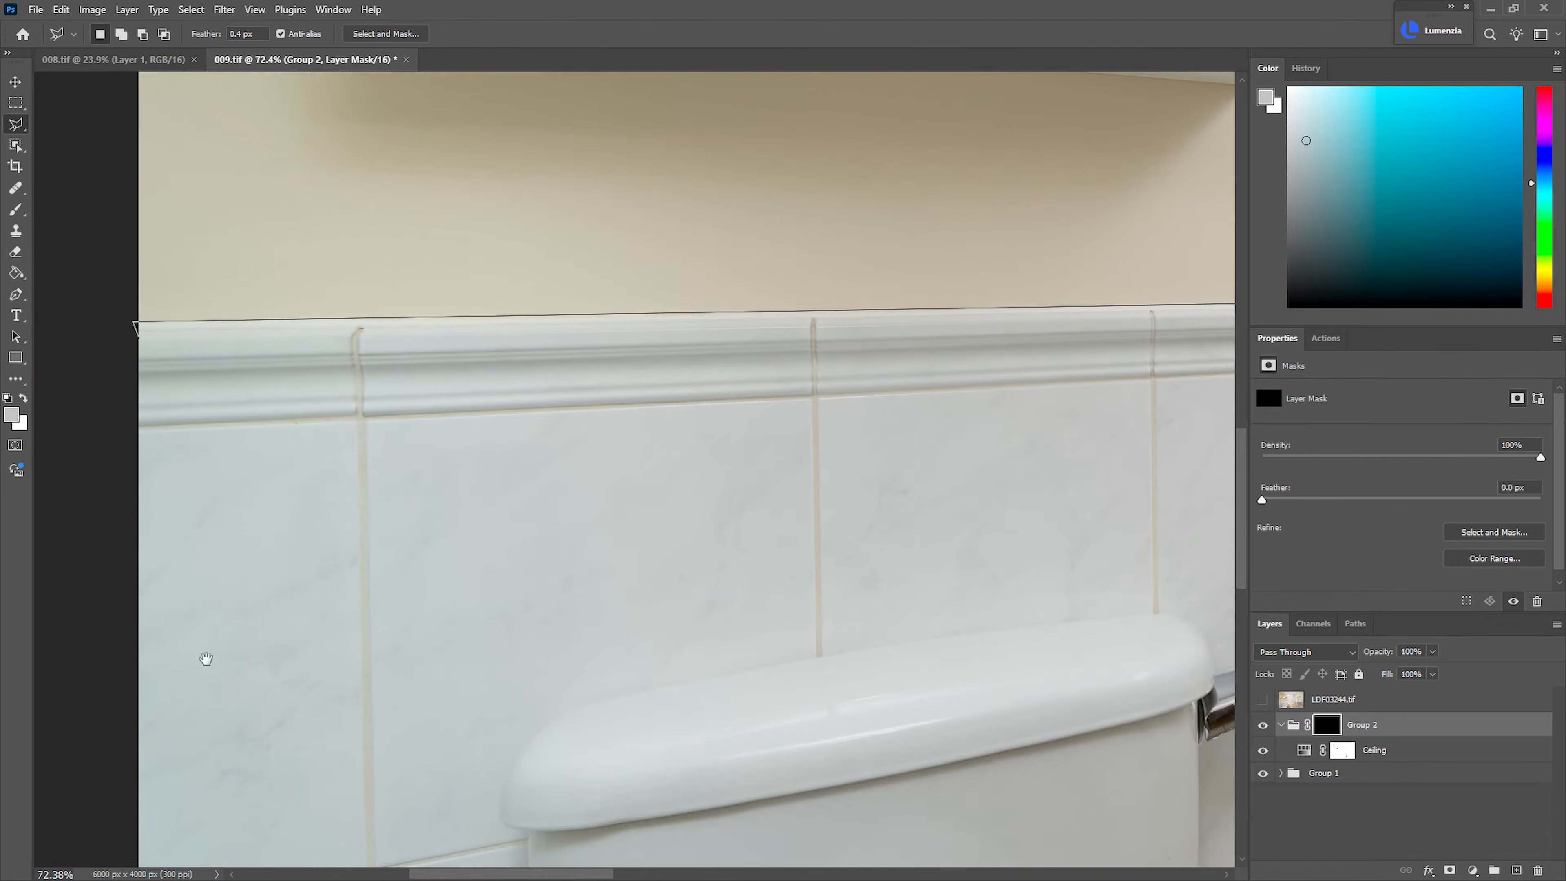
# Continue the lasso outline around the photo's lower-left corner, below the toilet and up around the rim of the bin
pyautogui.moveTo(203, 644); pyautogui.dragTo(196, 125)
pyautogui.moveTo(280, 622); pyautogui.dragTo(303, 116)
pyautogui.click(116, 483)
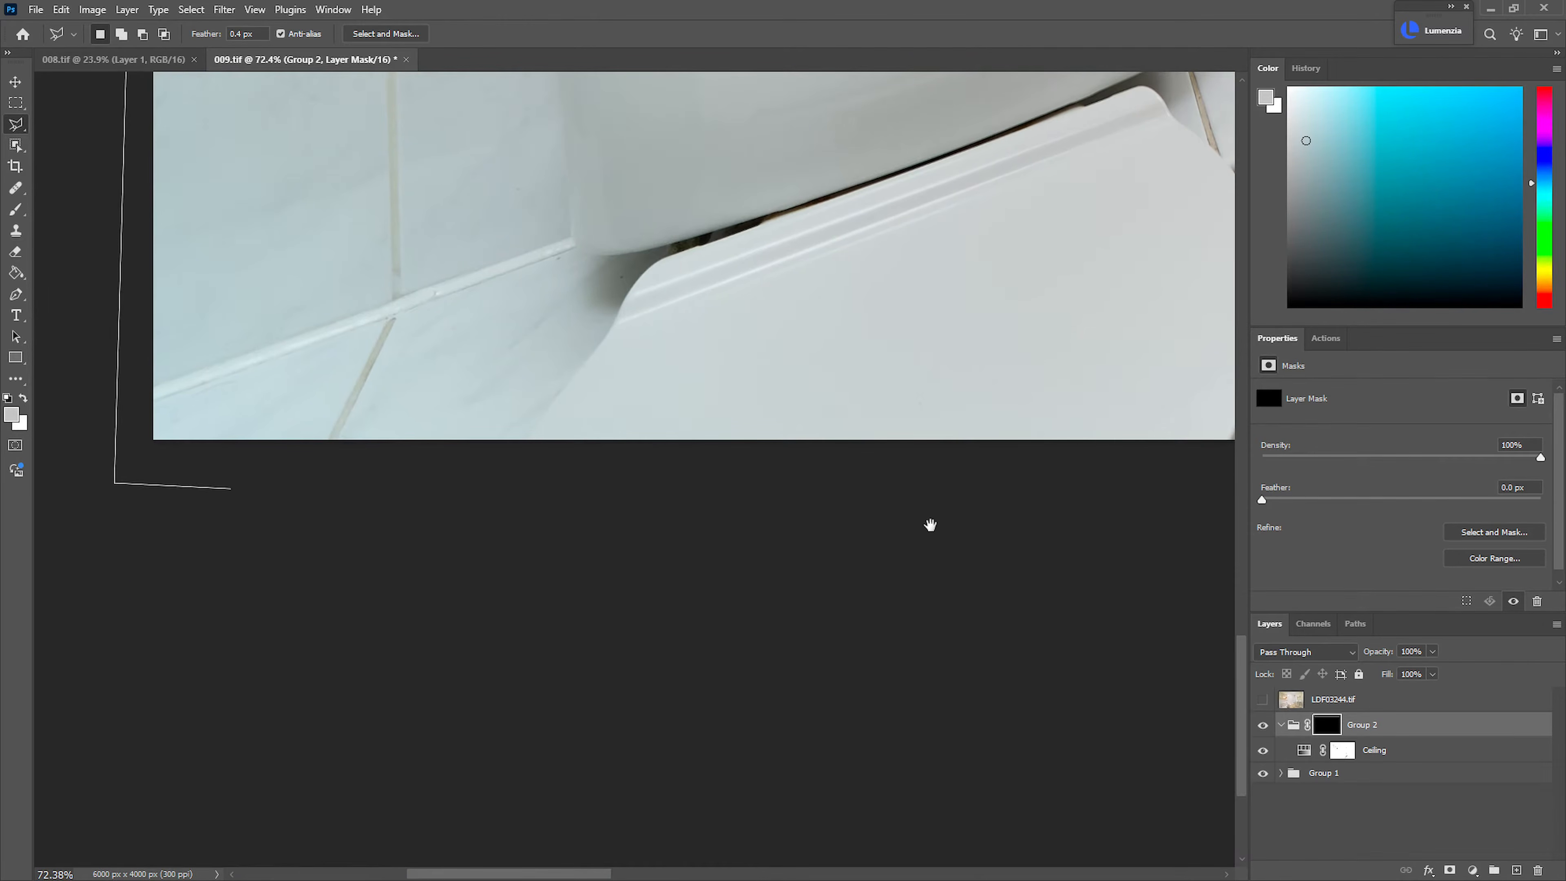
pyautogui.moveTo(1110, 519); pyautogui.dragTo(689, 584)
pyautogui.click(651, 548)
pyautogui.click(644, 433)
pyautogui.click(648, 364)
pyautogui.click(679, 314)
pyautogui.click(743, 277)
pyautogui.click(788, 261)
# Extend the lasso outline along the boxed tile ledge and beneath the bath rim to the far end of the bath panel
pyautogui.scroll(5, 839, 272)
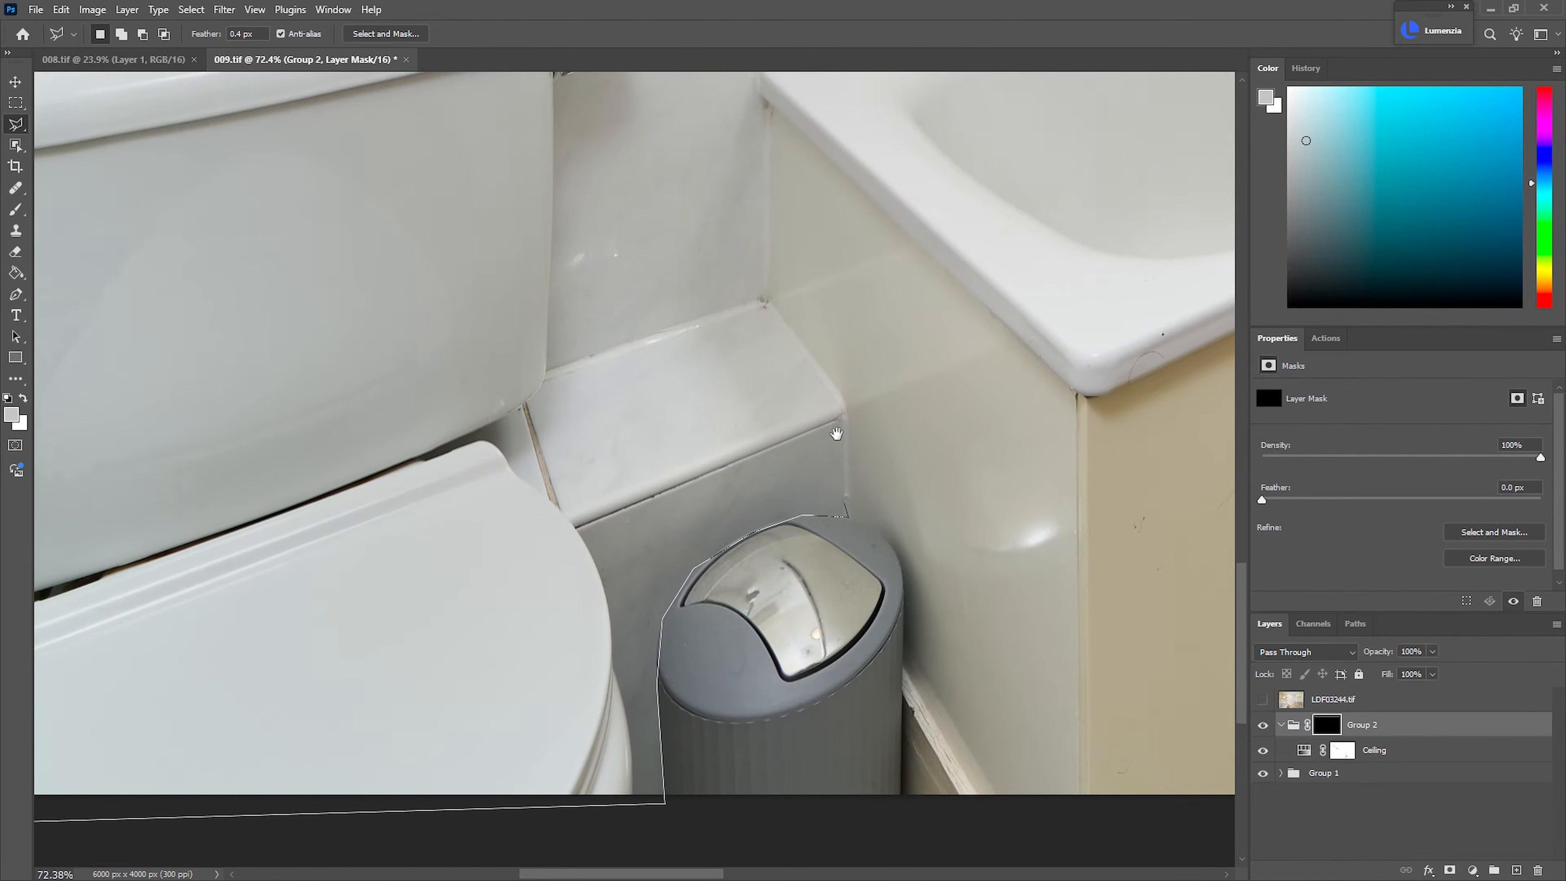
pyautogui.scroll(5, 771, 305)
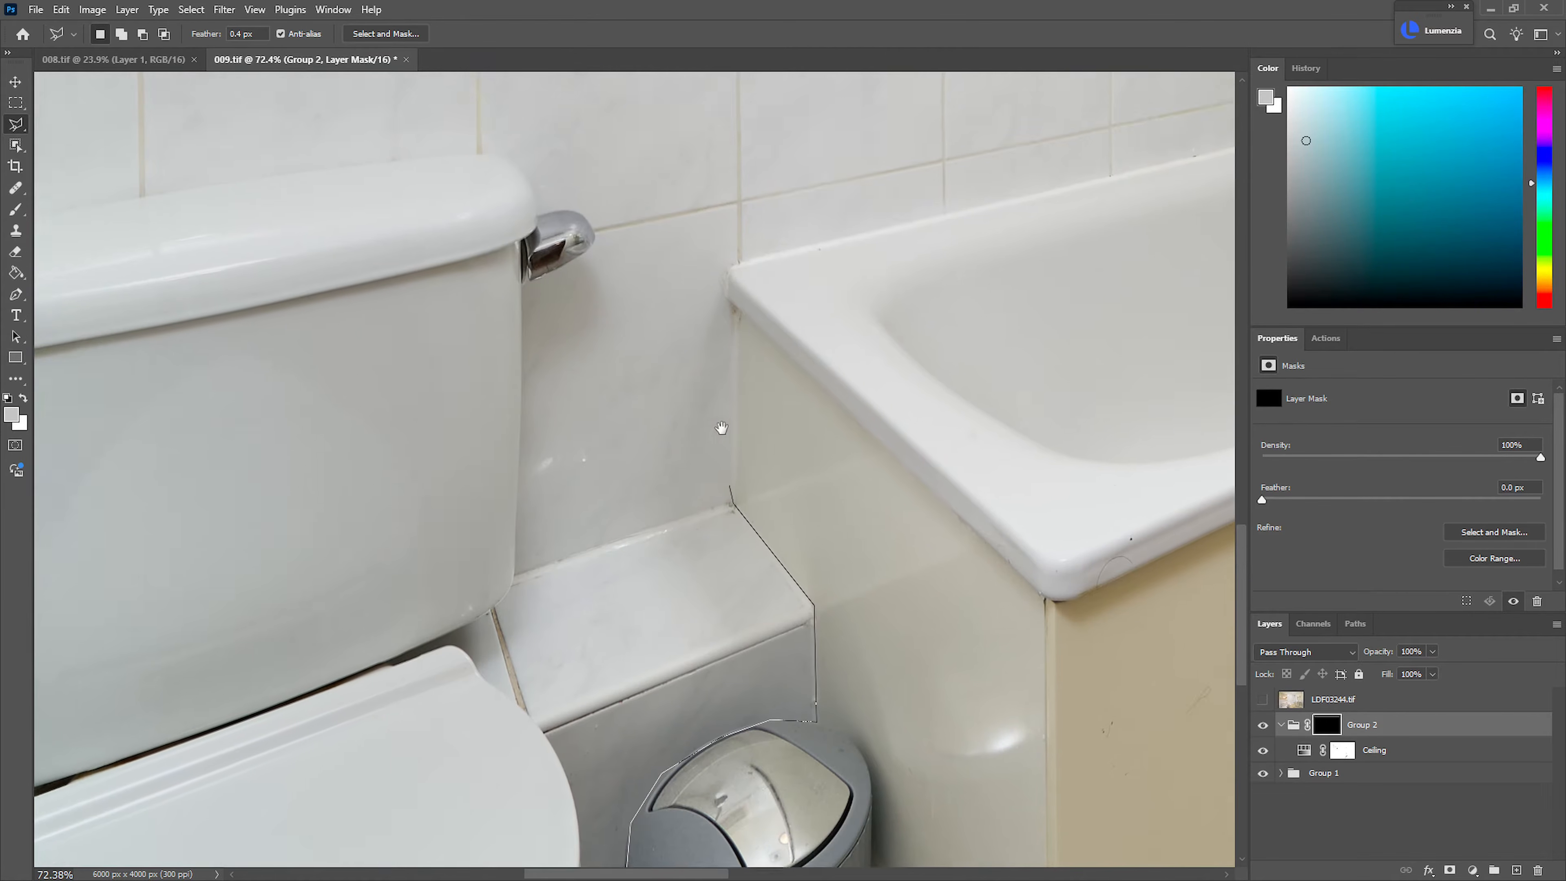
pyautogui.click(732, 349)
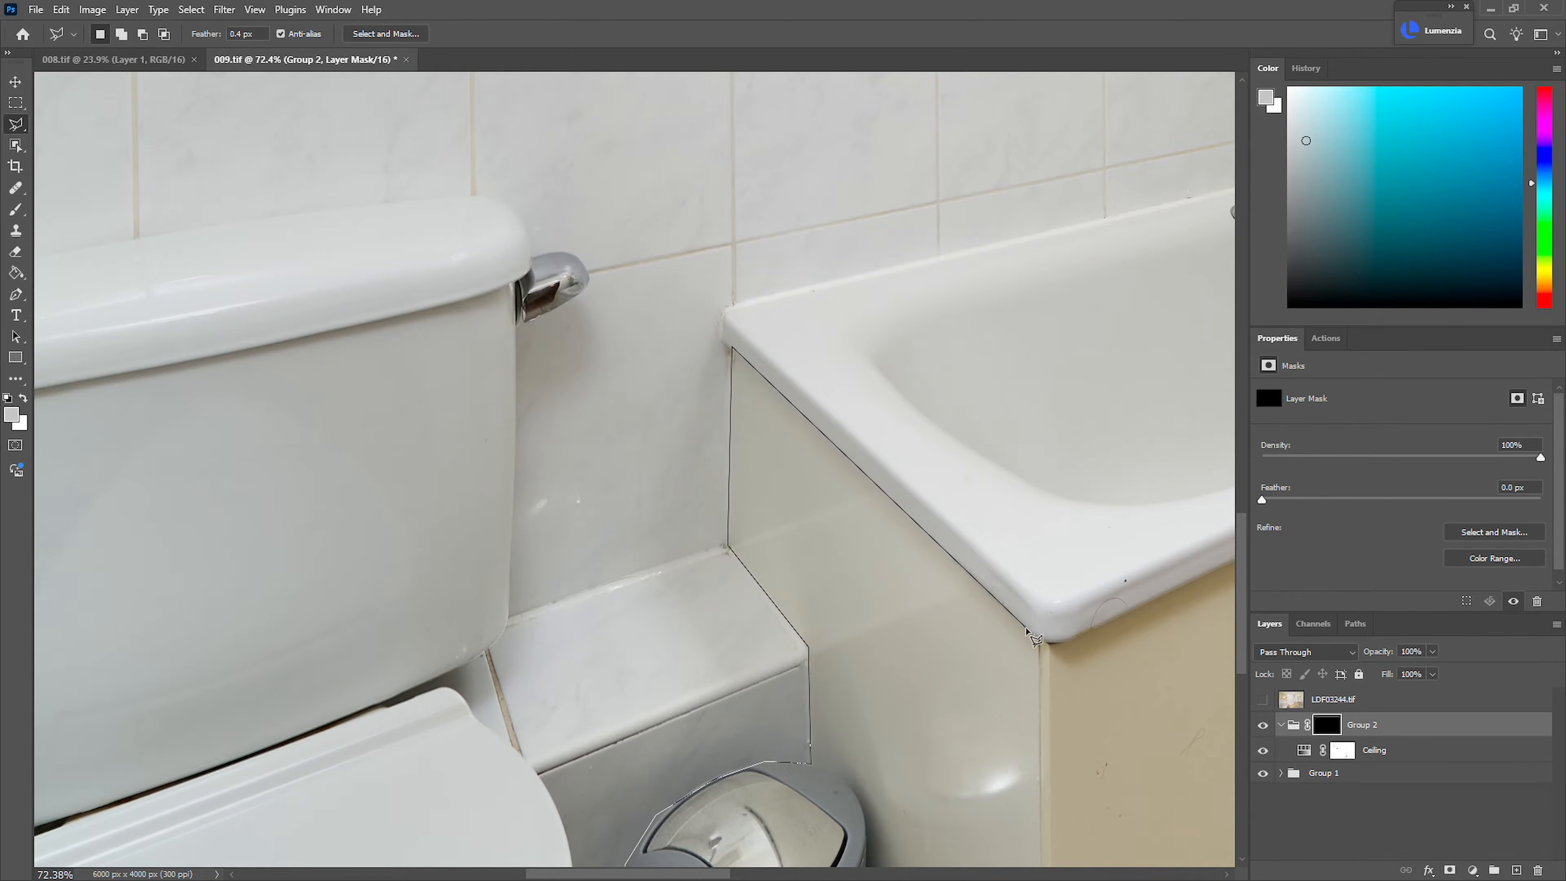
pyautogui.moveTo(1119, 603)
pyautogui.mouseDown()
pyautogui.moveTo(769, 664)
pyautogui.moveTo(584, 738)
pyautogui.mouseUp()
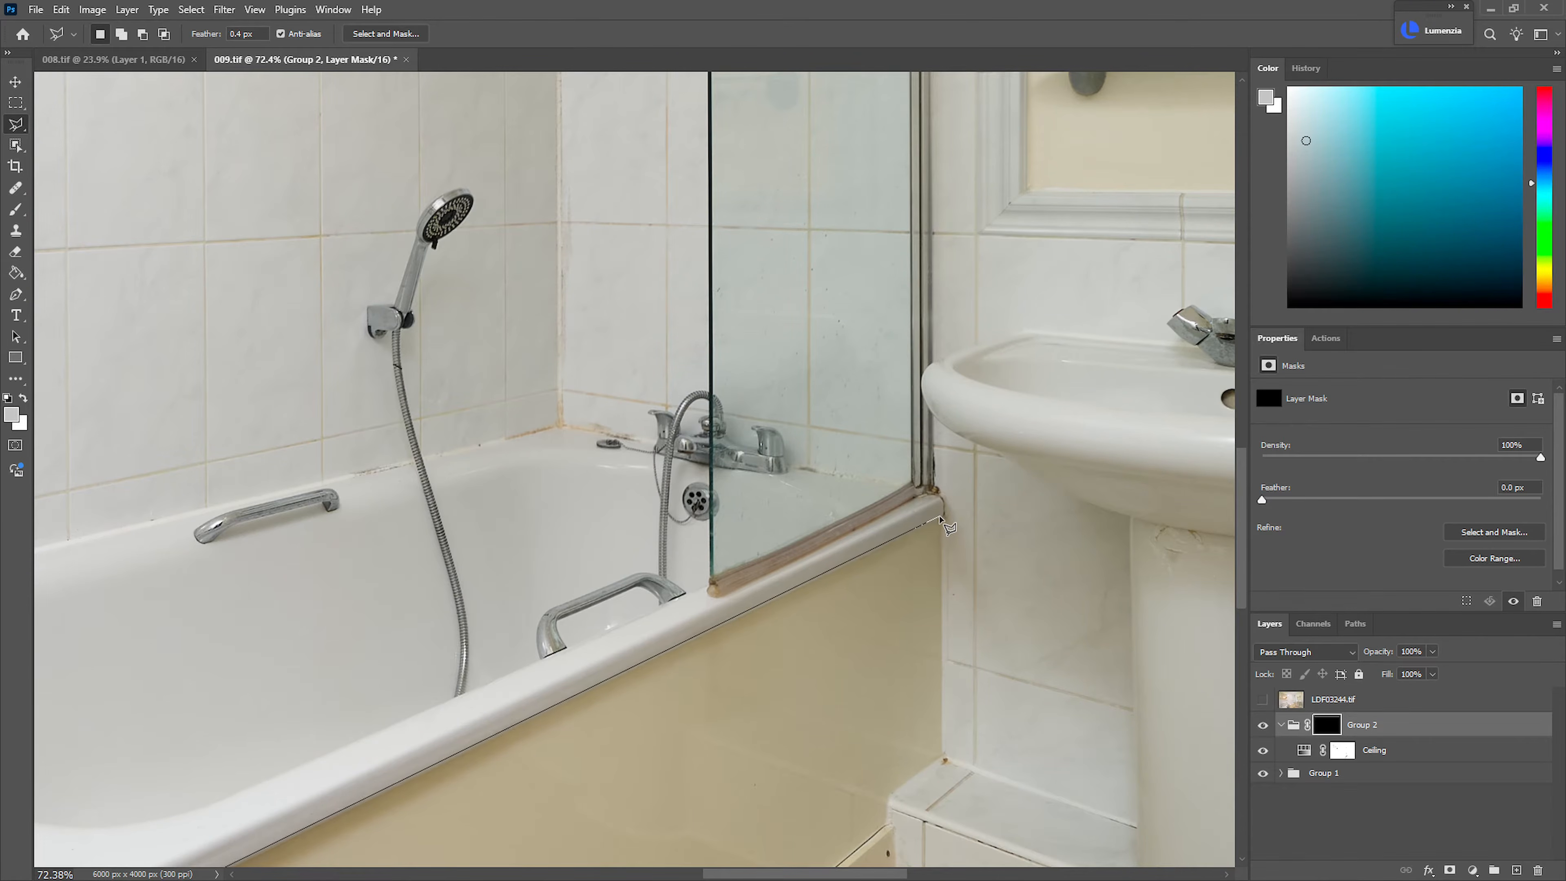
# Trace the lasso outline down the bath panel's end and along the floor line, around the basin pedestal, to the photo's lower-right corner
pyautogui.moveTo(948, 535); pyautogui.dragTo(923, 272)
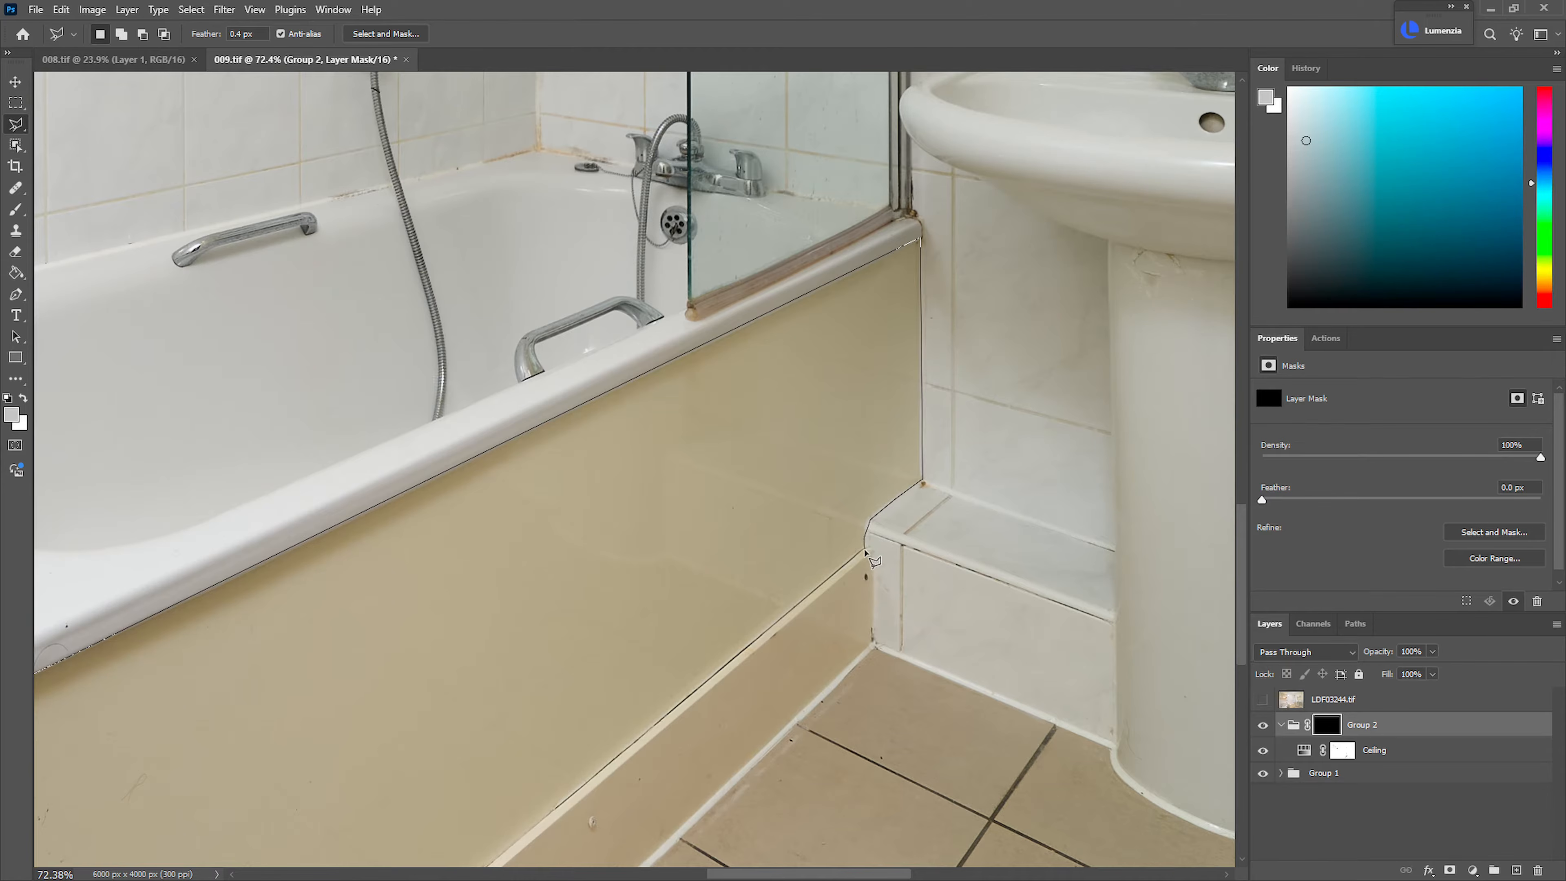
pyautogui.moveTo(888, 660)
pyautogui.mouseDown()
pyautogui.moveTo(716, 555)
pyautogui.moveTo(547, 495)
pyautogui.mouseUp()
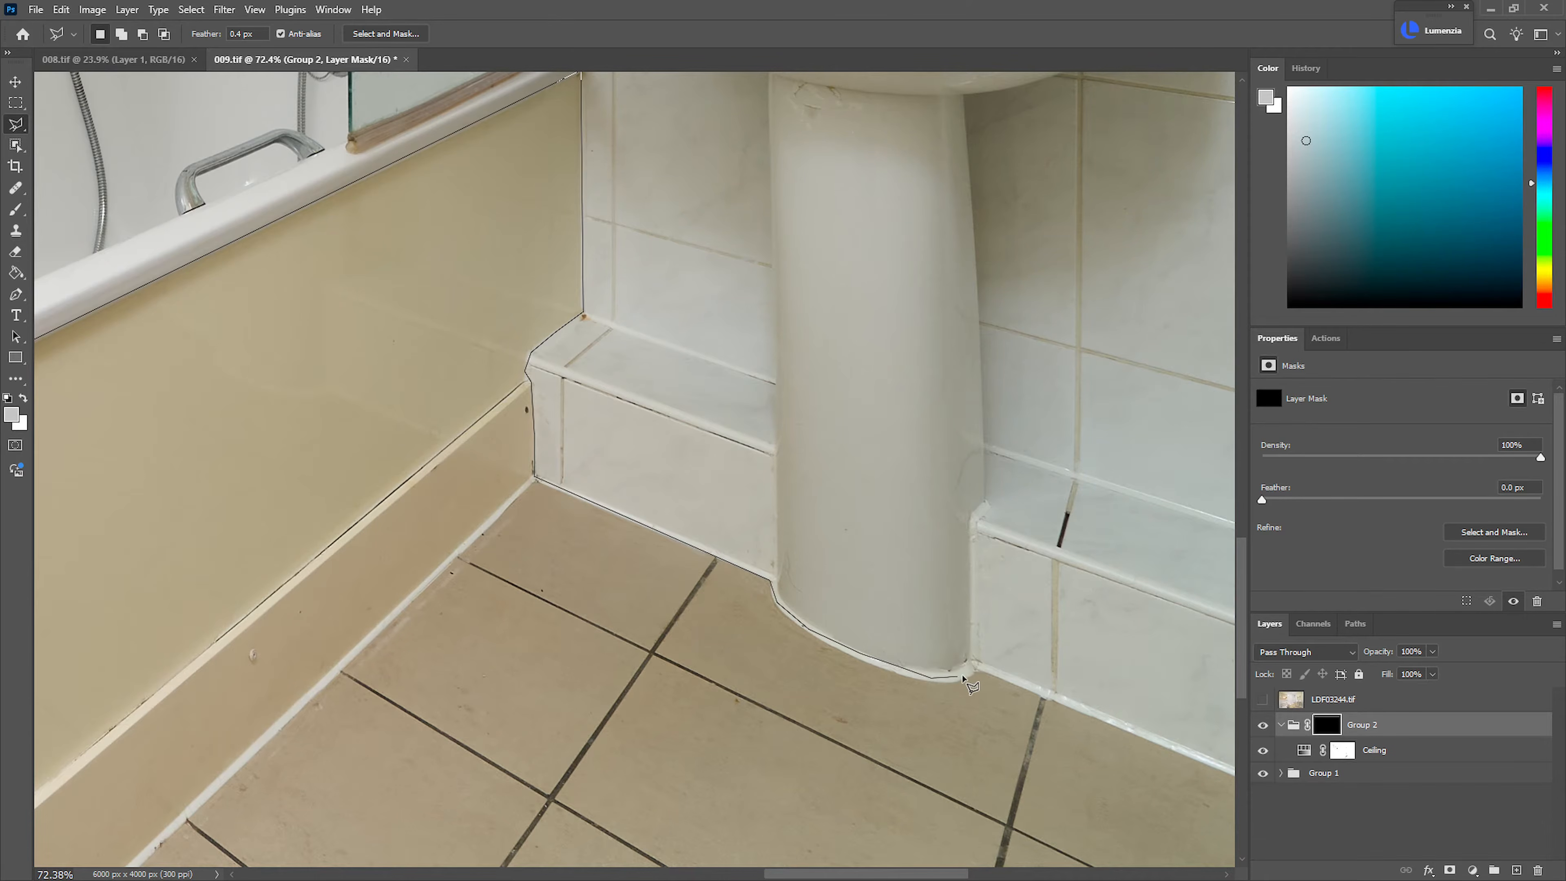
pyautogui.click(986, 668)
pyautogui.moveTo(987, 668); pyautogui.dragTo(510, 530)
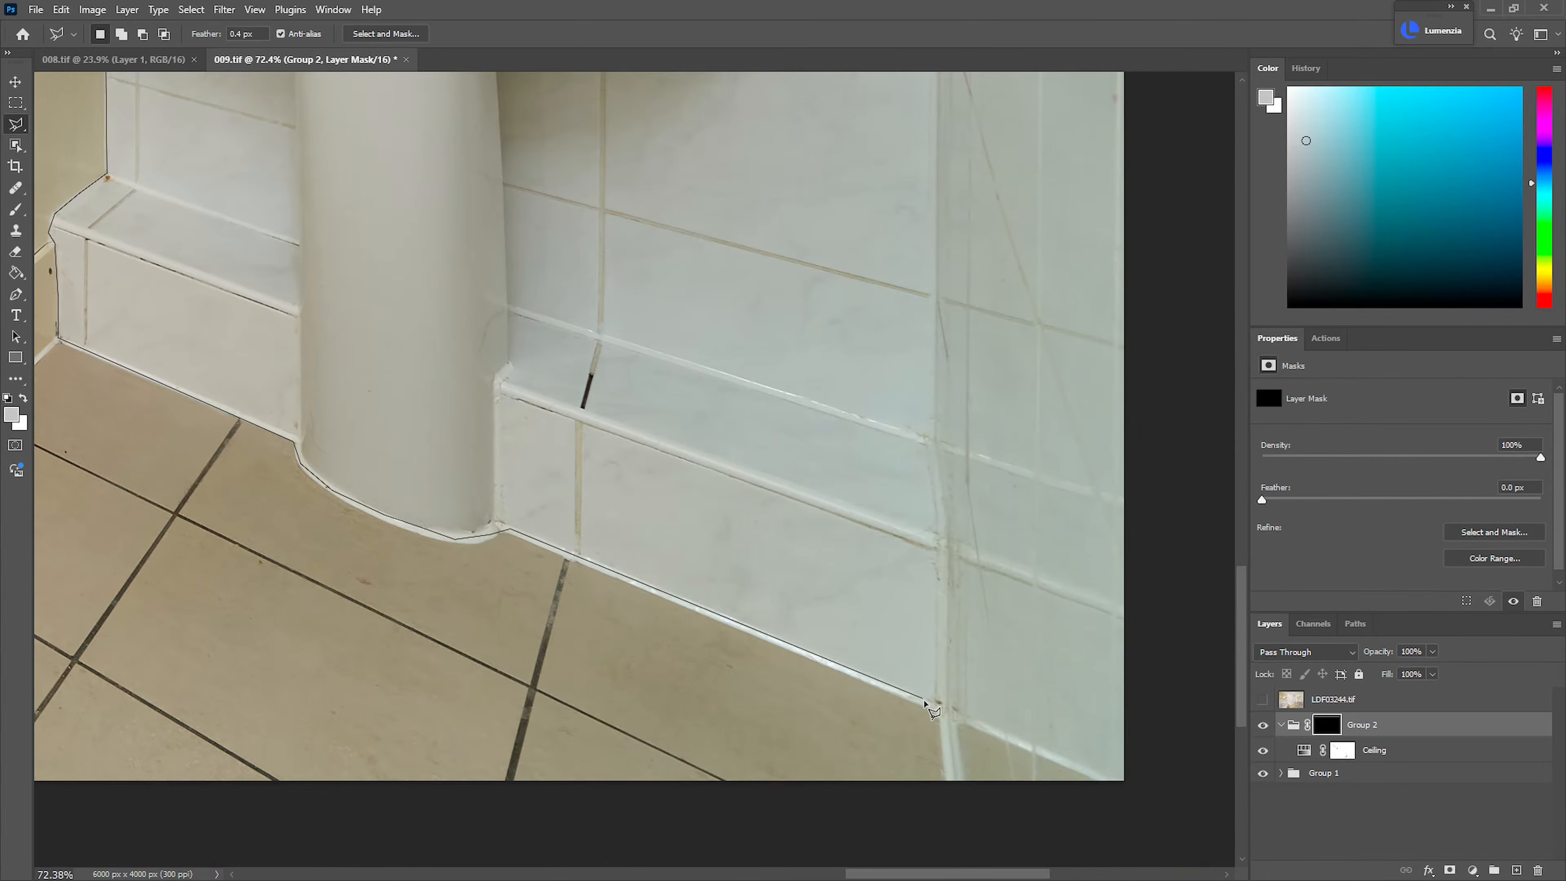
pyautogui.click(952, 826)
pyautogui.click(1193, 823)
# Carry the lasso outline up the photo's right edge and along the top of the dado rail behind the washbasin
pyautogui.scroll(10, 1137, 321)
pyautogui.click(1138, 633)
pyautogui.click(941, 595)
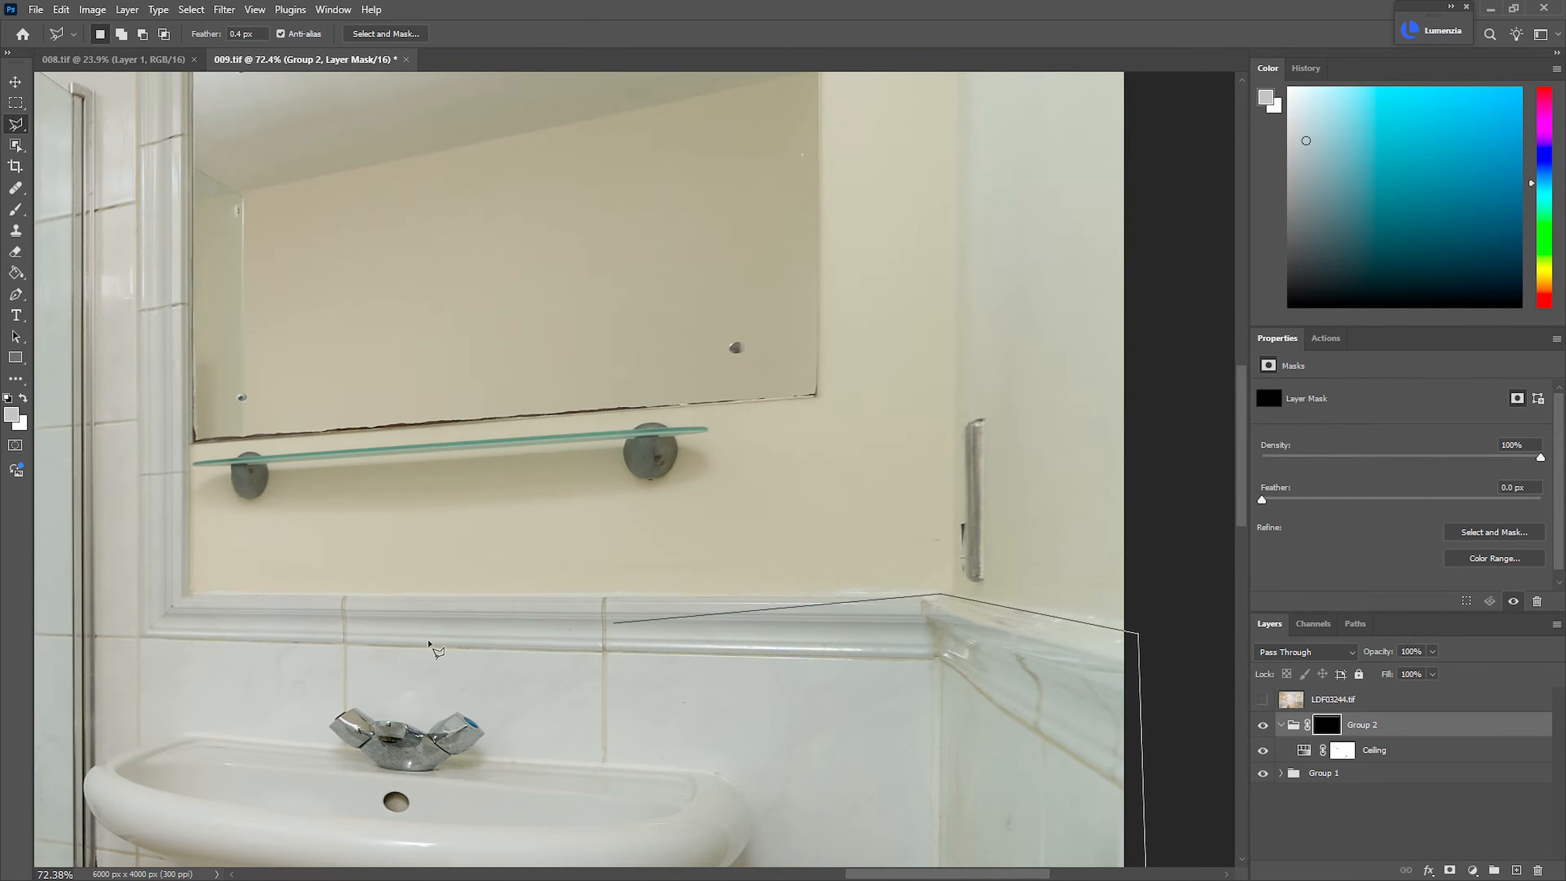
pyautogui.click(189, 596)
pyautogui.scroll(5, 185, 433)
pyautogui.hscroll(-2, 185, 433)
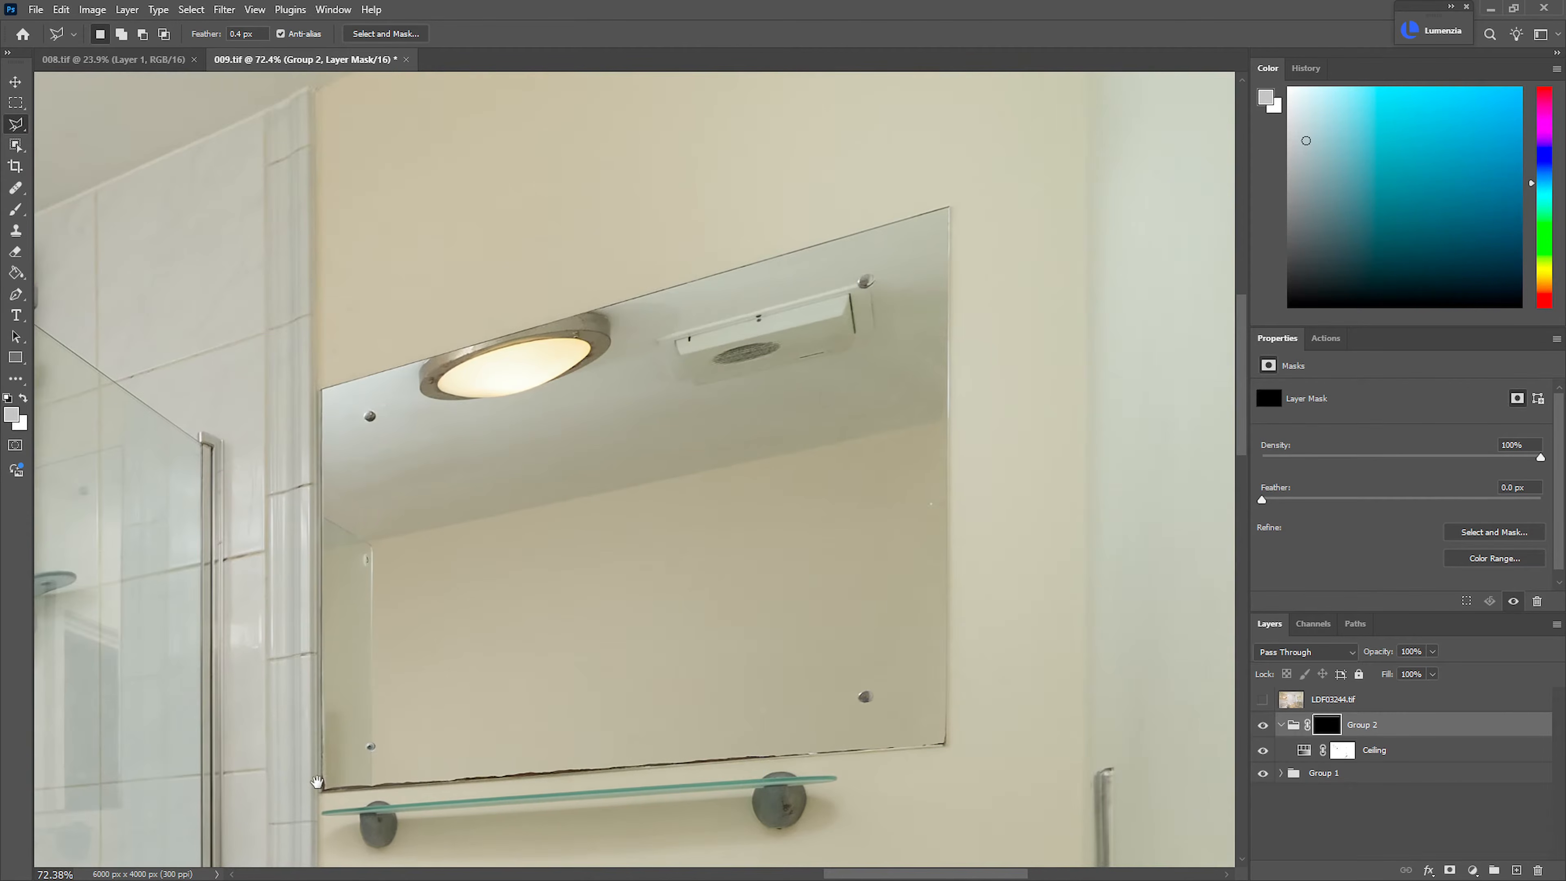
# Outline the ceiling reflection in the basin mirror, then follow the tile trim and the wall-ceiling edge to the photo's top edge
pyautogui.click(324, 512)
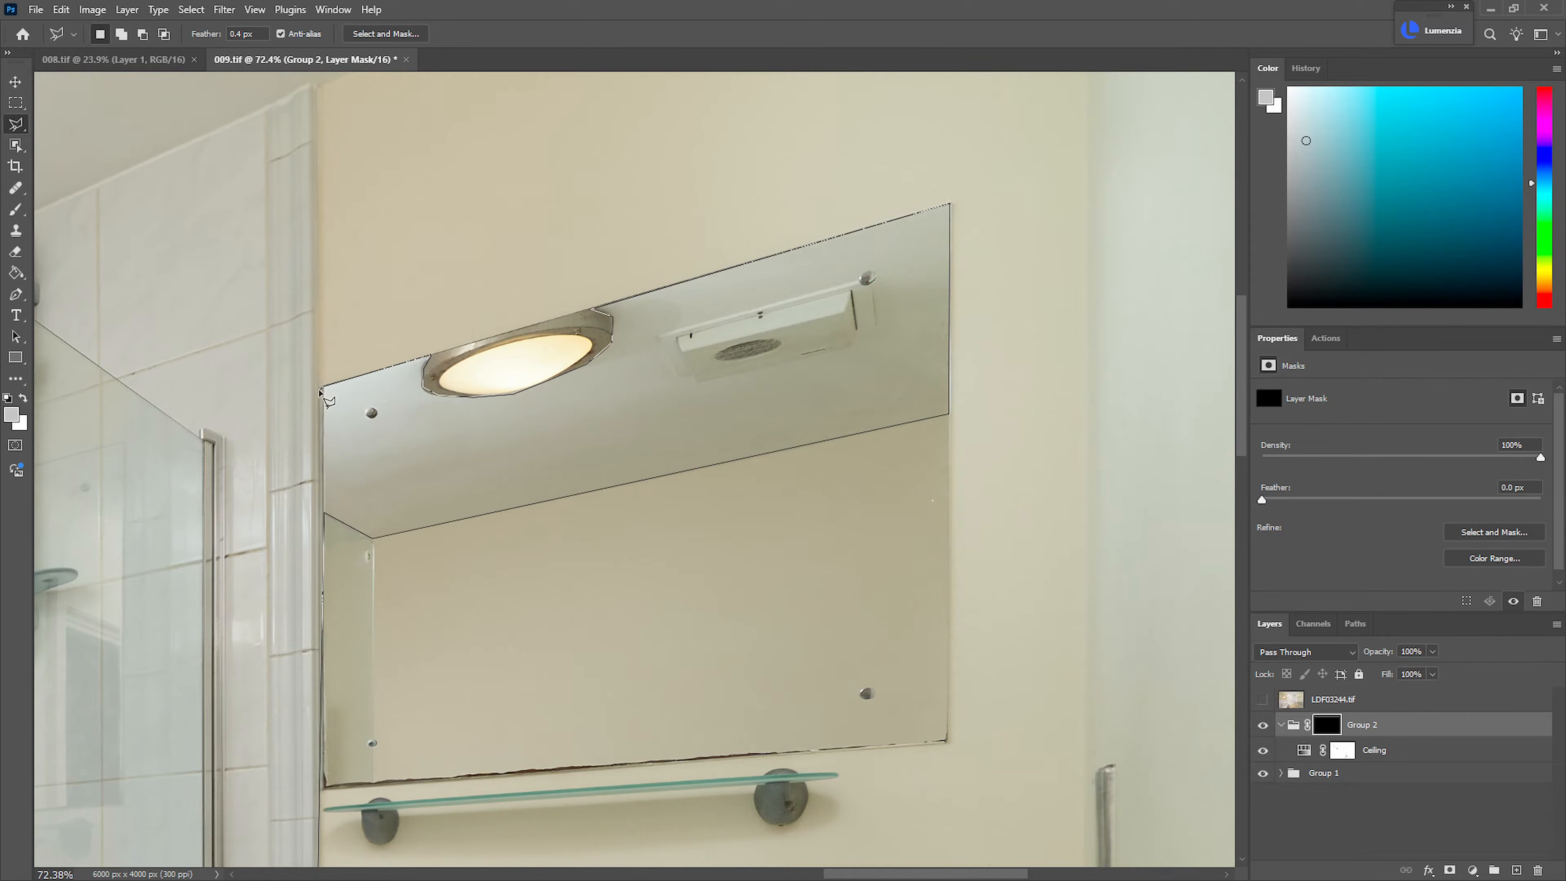
pyautogui.scroll(5, 319, 390)
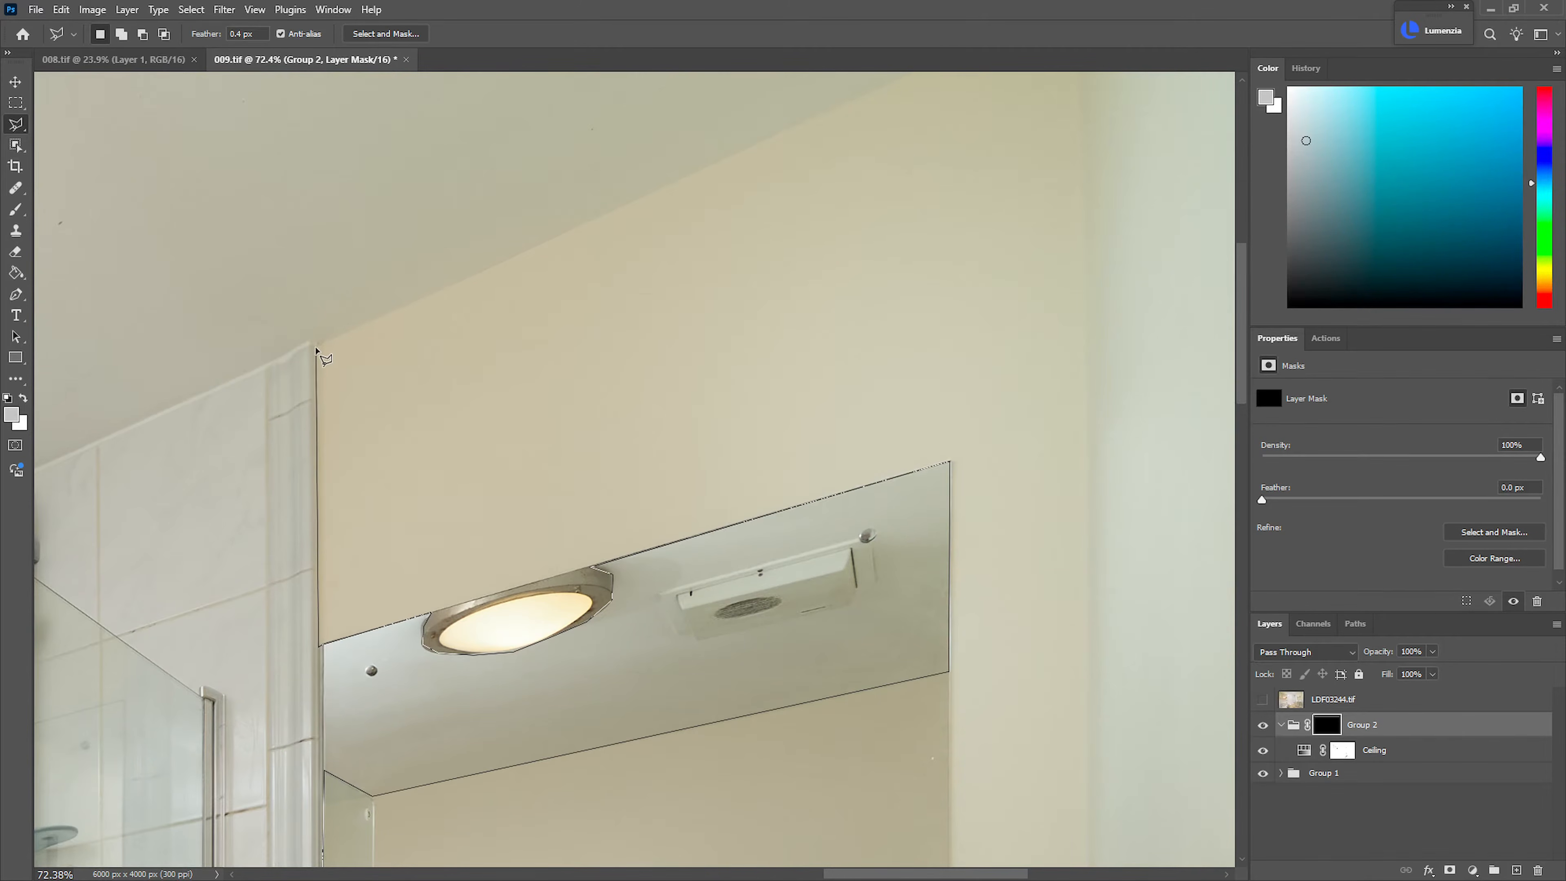
pyautogui.click(319, 346)
pyautogui.scroll(7, 374, 308)
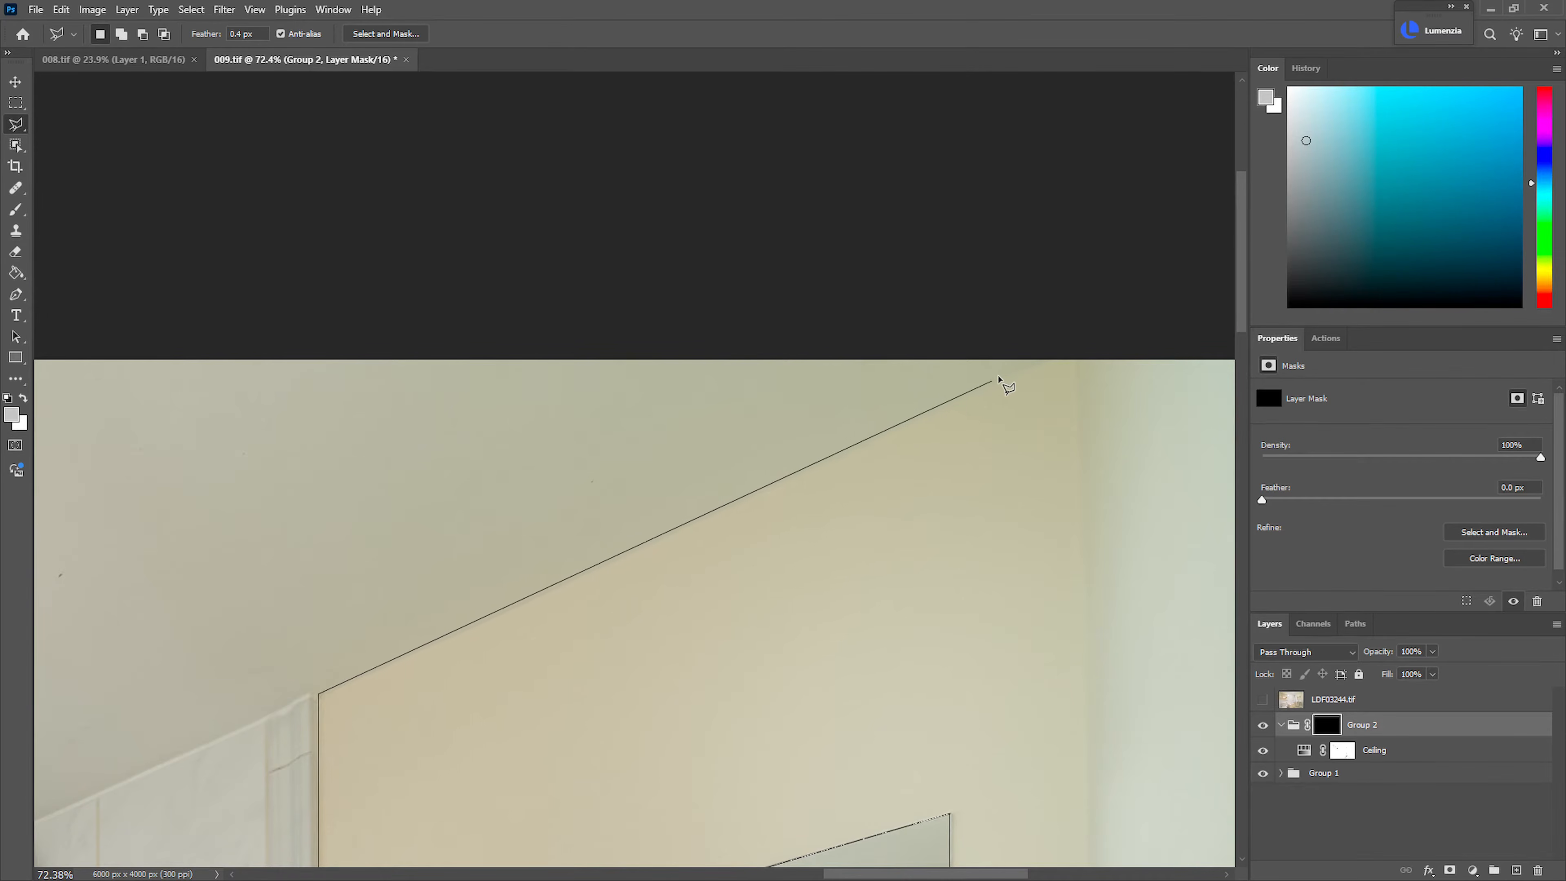
pyautogui.click(1059, 352)
# Close the lasso selection beyond the photo's top edge so it covers the ceiling, white tiles, bath, toilet and basin
pyautogui.moveTo(270, 377); pyautogui.dragTo(1093, 410)
pyautogui.moveTo(259, 425); pyautogui.dragTo(1177, 477)
pyautogui.click(602, 420)
pyautogui.click(589, 443)
pyautogui.click(651, 476)
pyautogui.moveTo(702, 483); pyautogui.dragTo(564, 524)
pyautogui.moveTo(682, 562); pyautogui.dragTo(537, 366)
pyautogui.moveTo(798, 513); pyautogui.dragTo(804, 565)
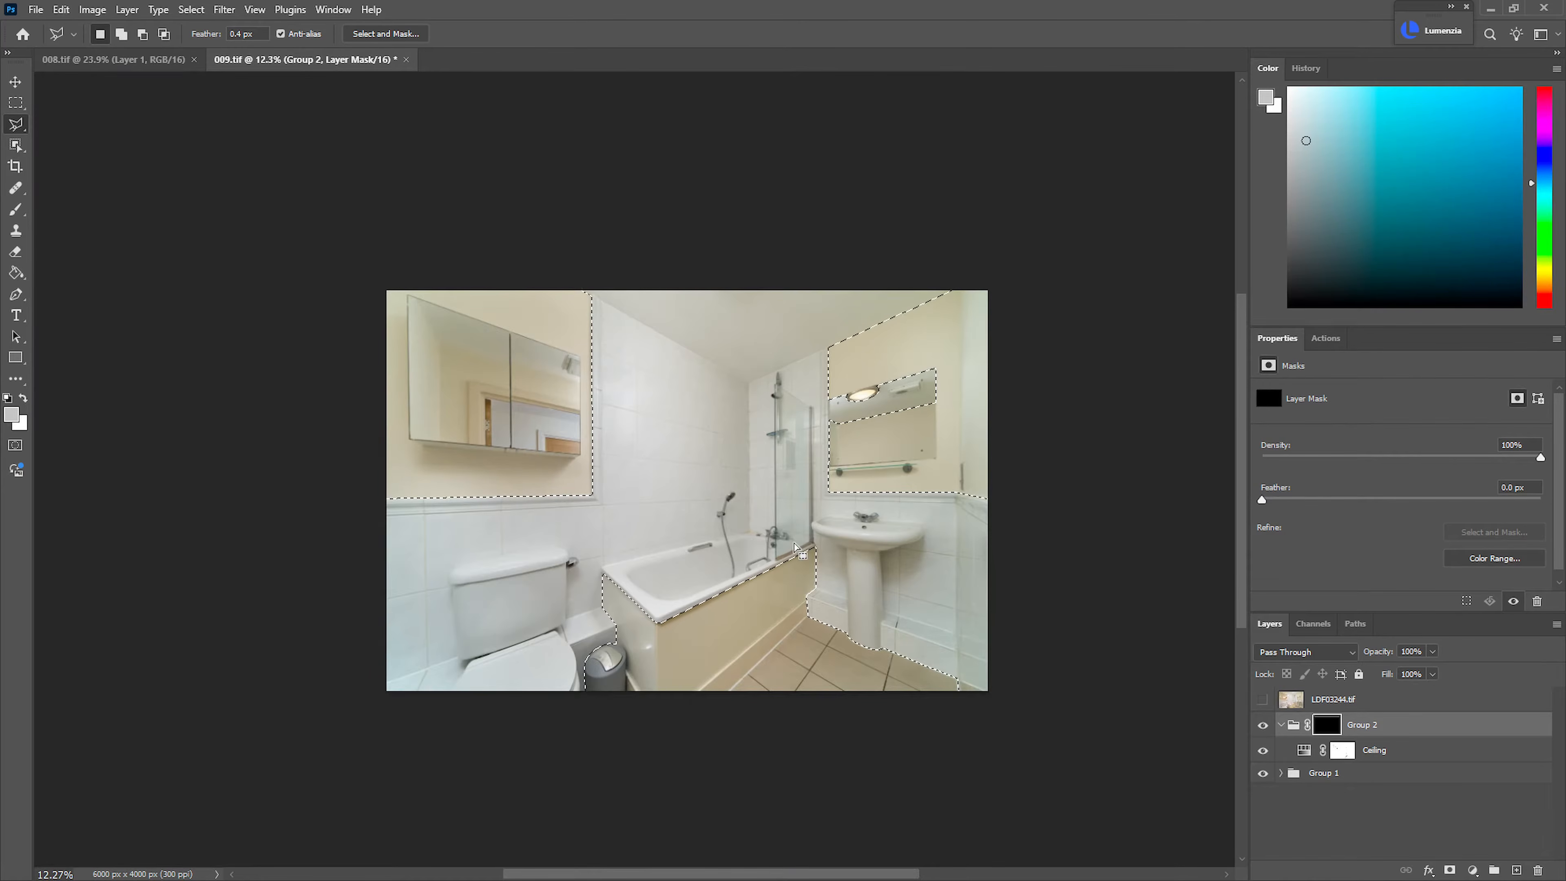
# Fill the selection with white on the Group 2 mask, deselect, and compare the photo with the group hidden and shown
pyautogui.press('d')
pyautogui.press('alt')
pyautogui.hotkey('alt', 'BackSpace')
pyautogui.hotkey('ctrl', 'd')
pyautogui.moveTo(822, 430); pyautogui.dragTo(1016, 567)
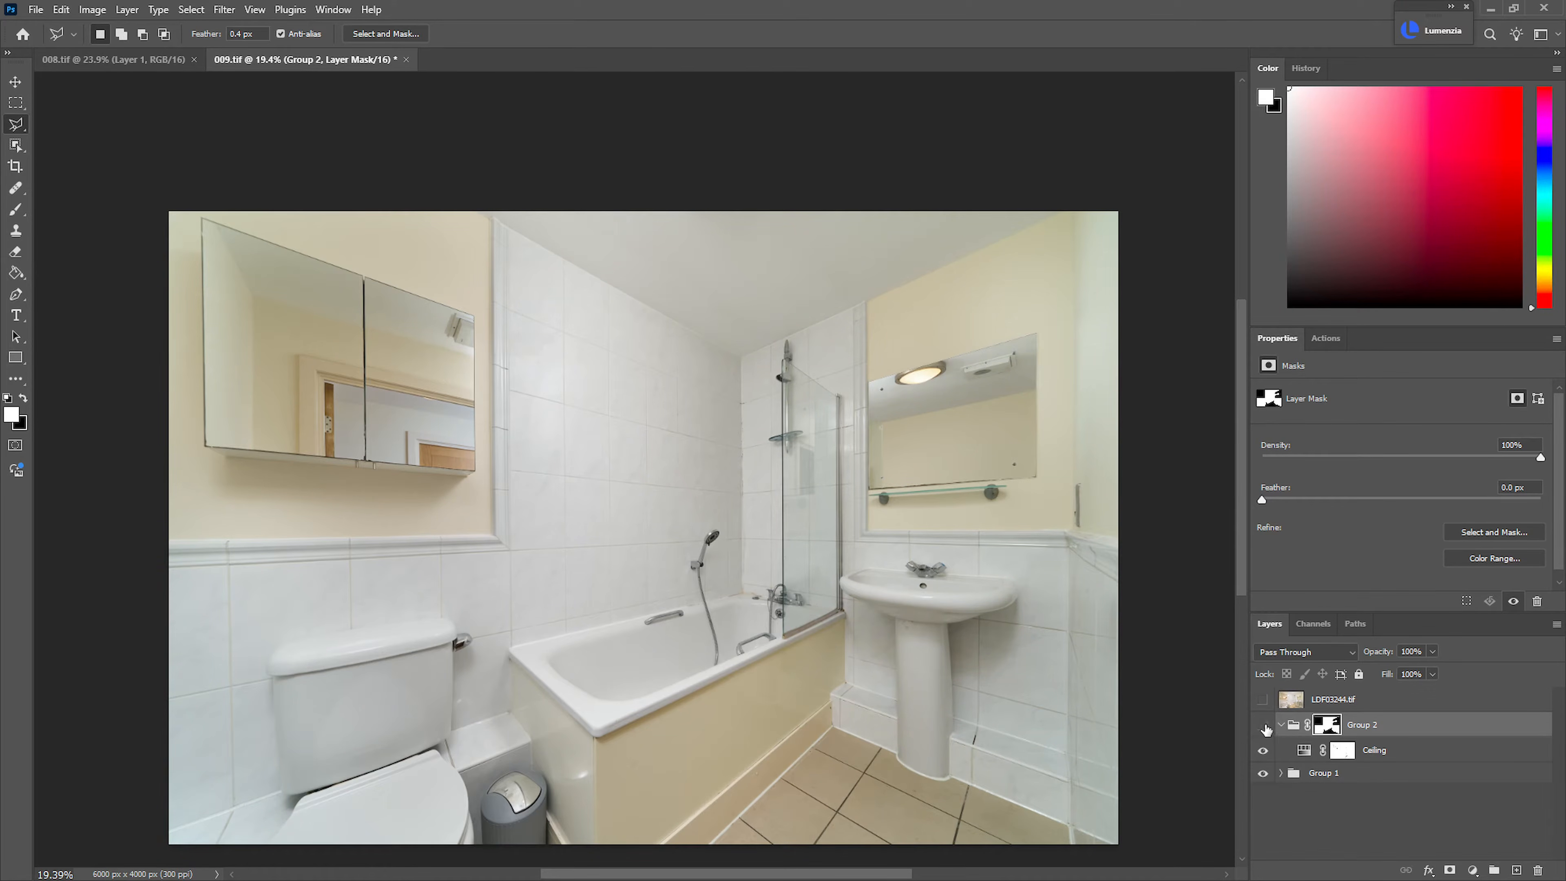
pyautogui.moveTo(961, 639); pyautogui.dragTo(909, 652)
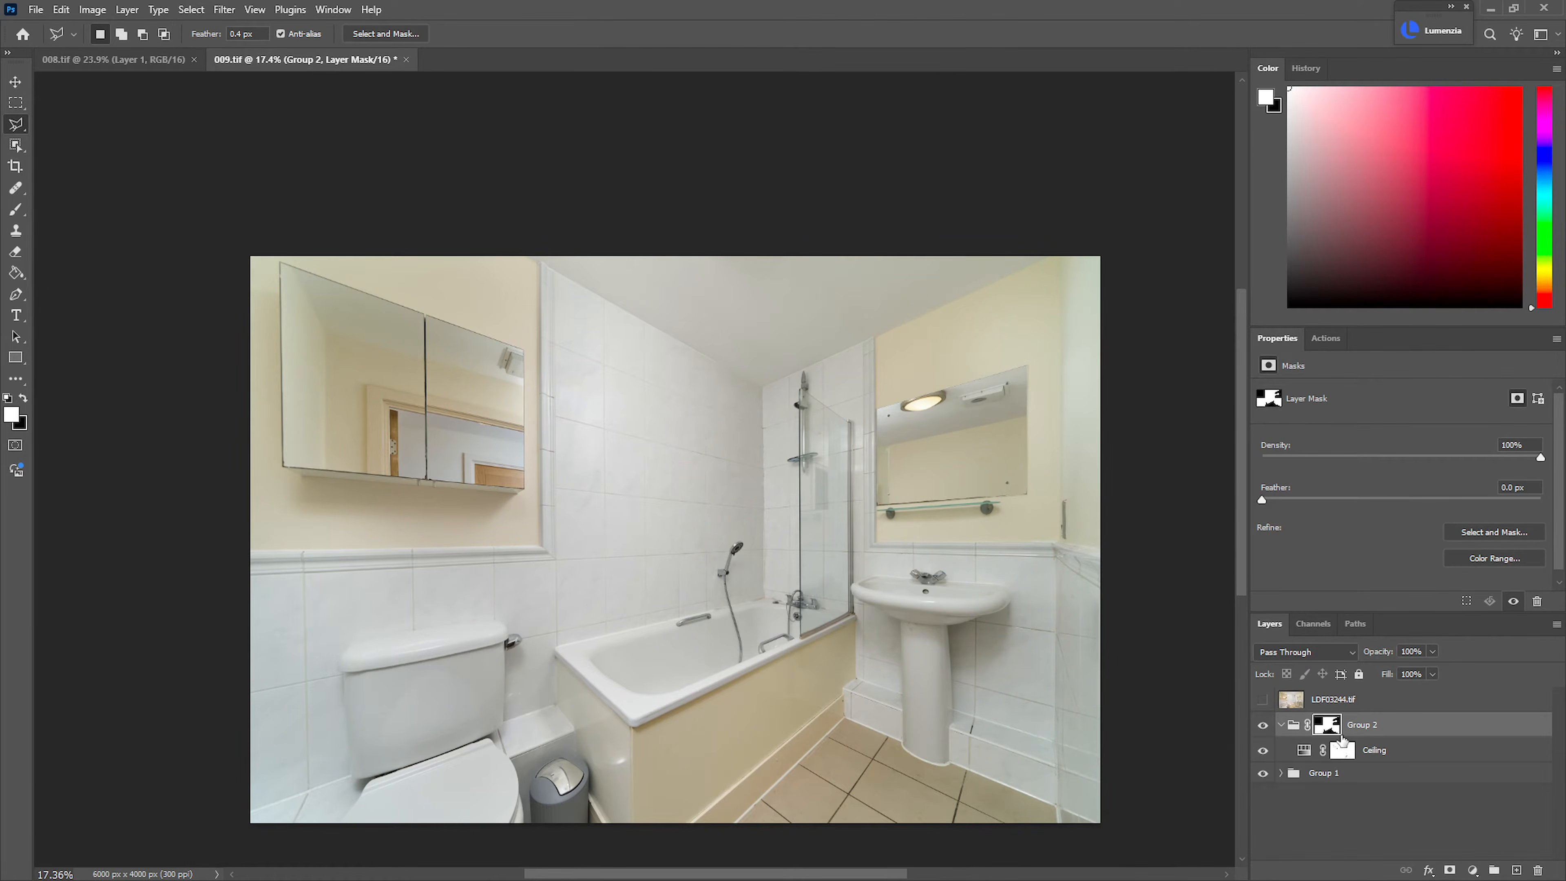
# Add a new layer named Color above Group 2 and set its blend mode to Color
pyautogui.click(1512, 869)
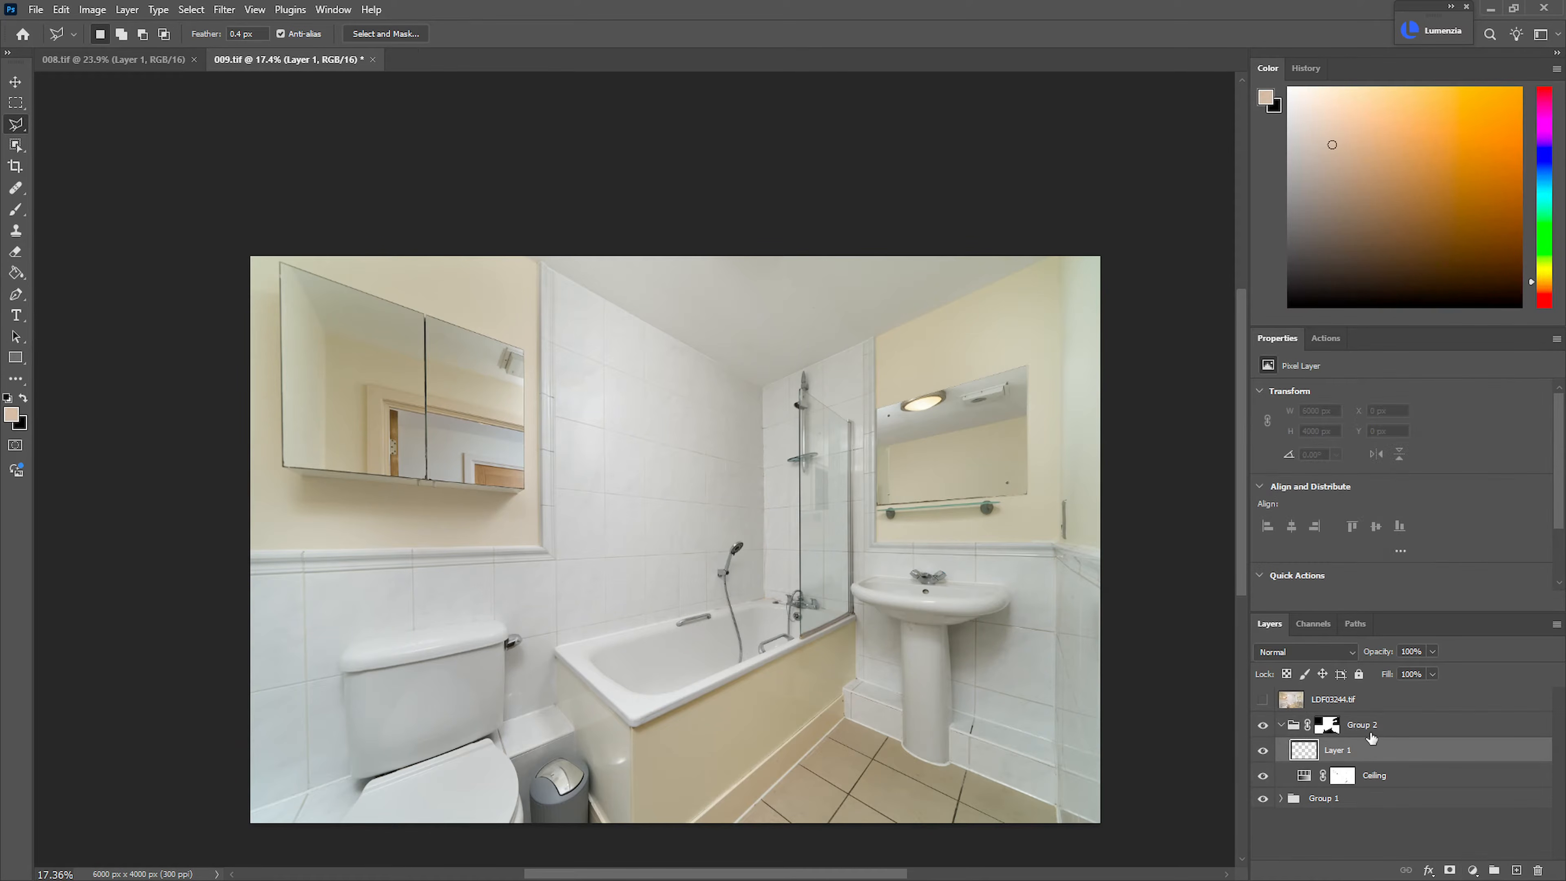
pyautogui.moveTo(1348, 744); pyautogui.dragTo(1337, 719)
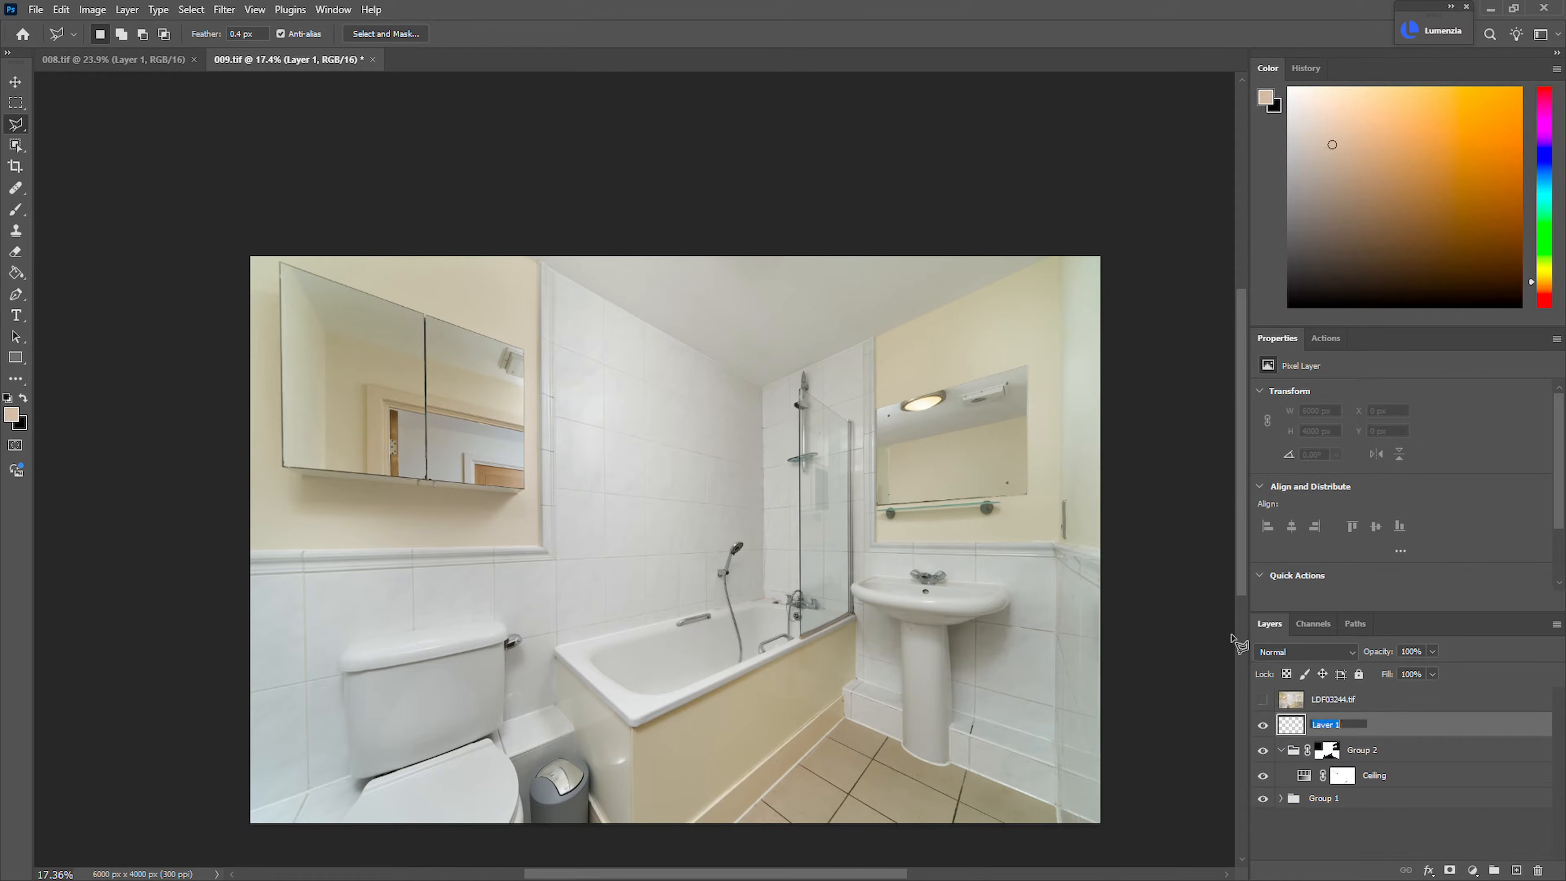
pyautogui.write('lor')
pyautogui.press('Return')
pyautogui.click(1340, 652)
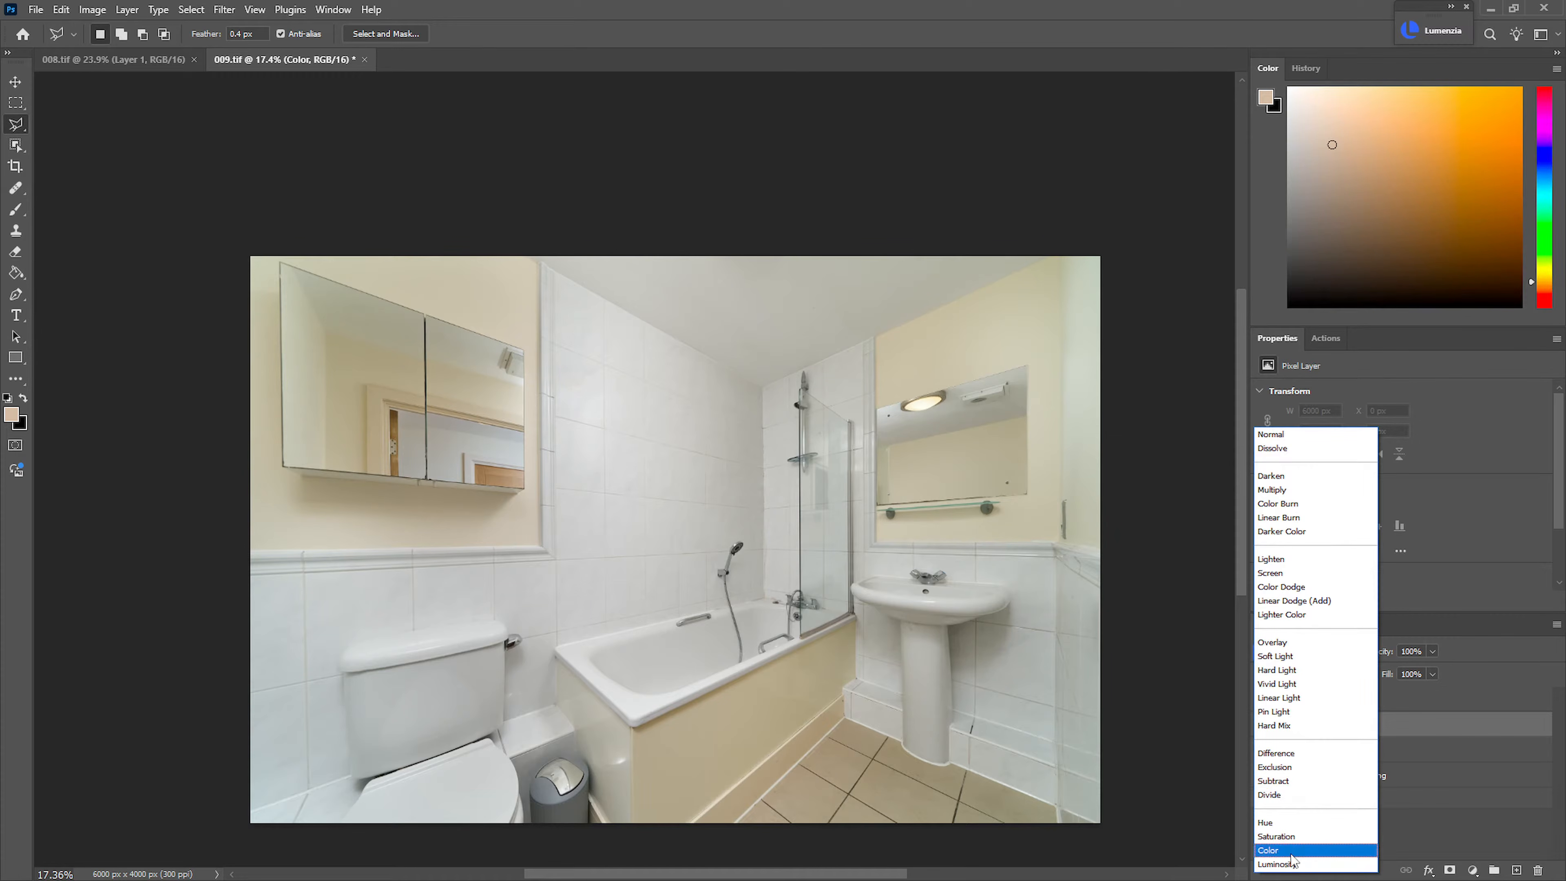
pyautogui.click(1289, 850)
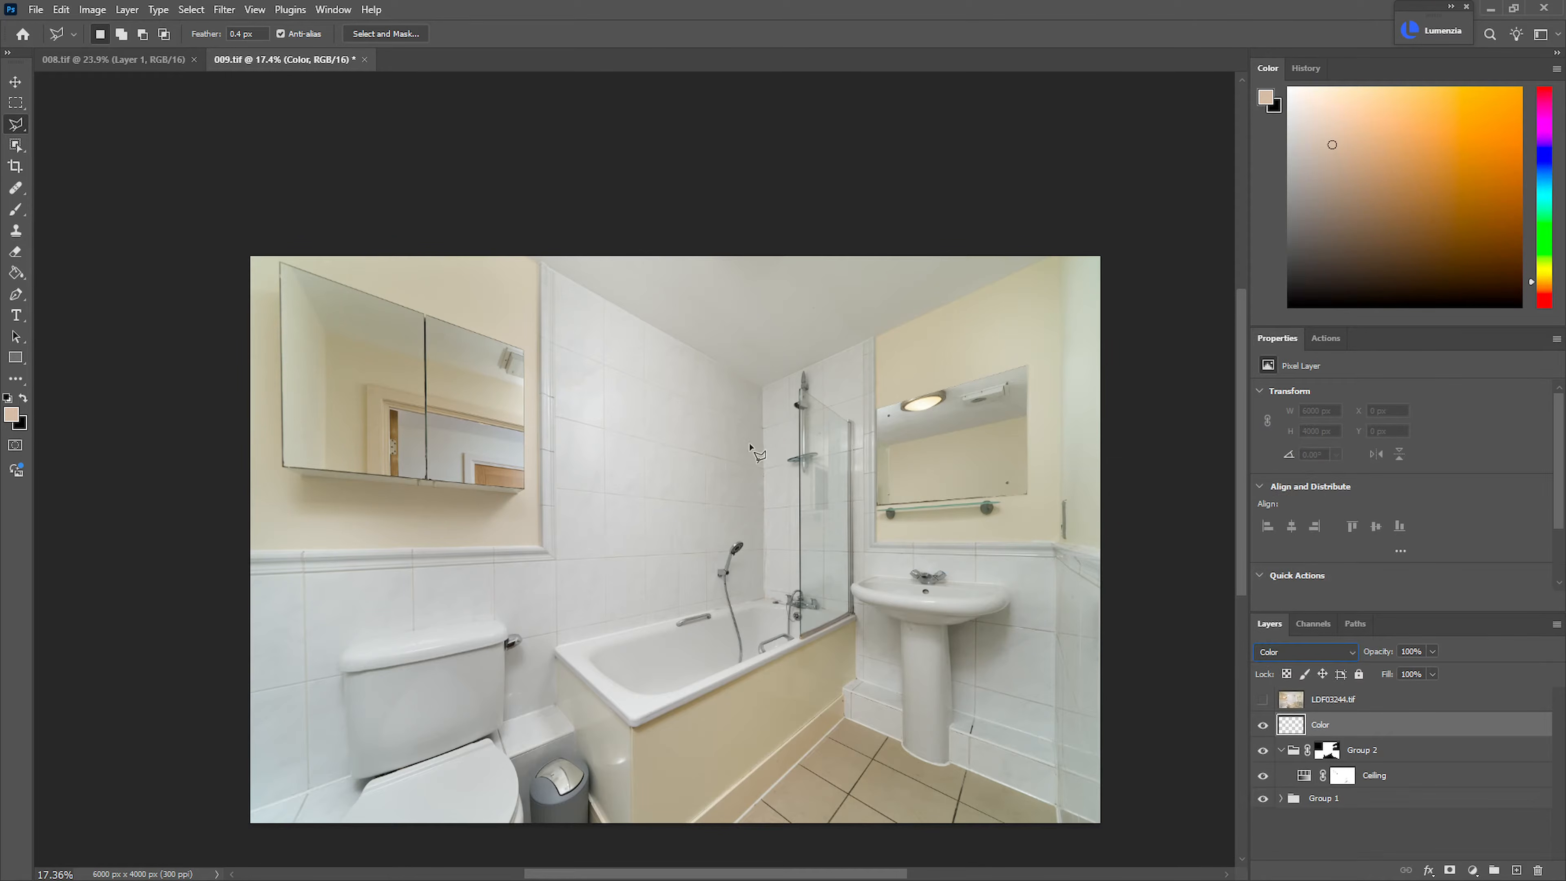
# Brush a light grey sampled from the photo over the bluish white tiles beside the toilet on the Color layer
pyautogui.click(16, 209)
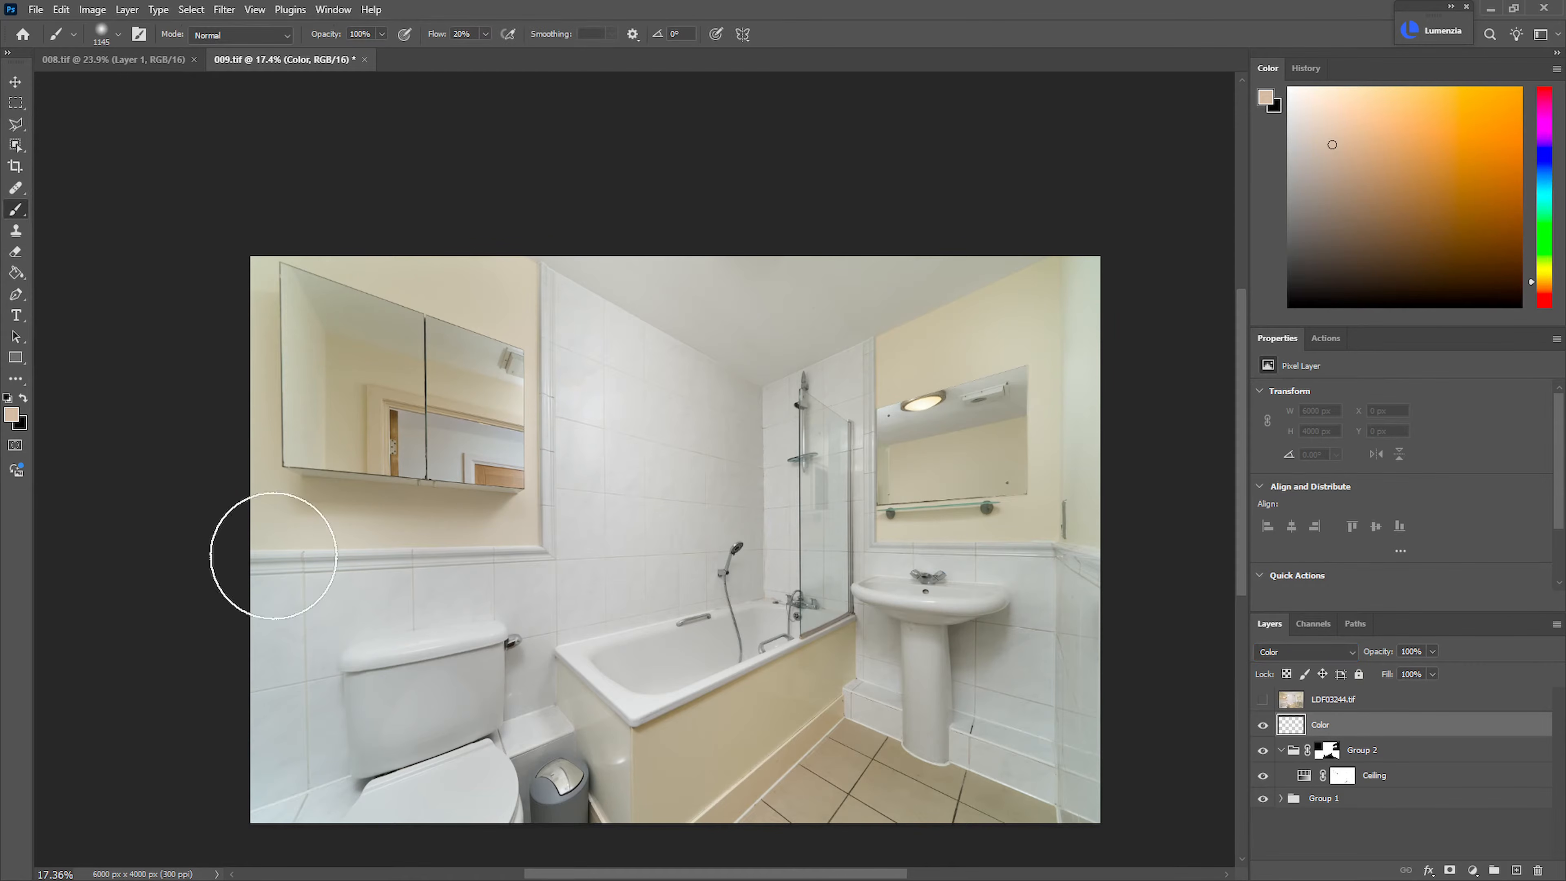
pyautogui.keyDown('alt'); pyautogui.click(326, 635); pyautogui.keyUp('alt')
pyautogui.moveTo(314, 738)
pyautogui.mouseDown()
pyautogui.moveTo(627, 563)
pyautogui.moveTo(745, 562)
pyautogui.moveTo(579, 580)
pyautogui.mouseUp()
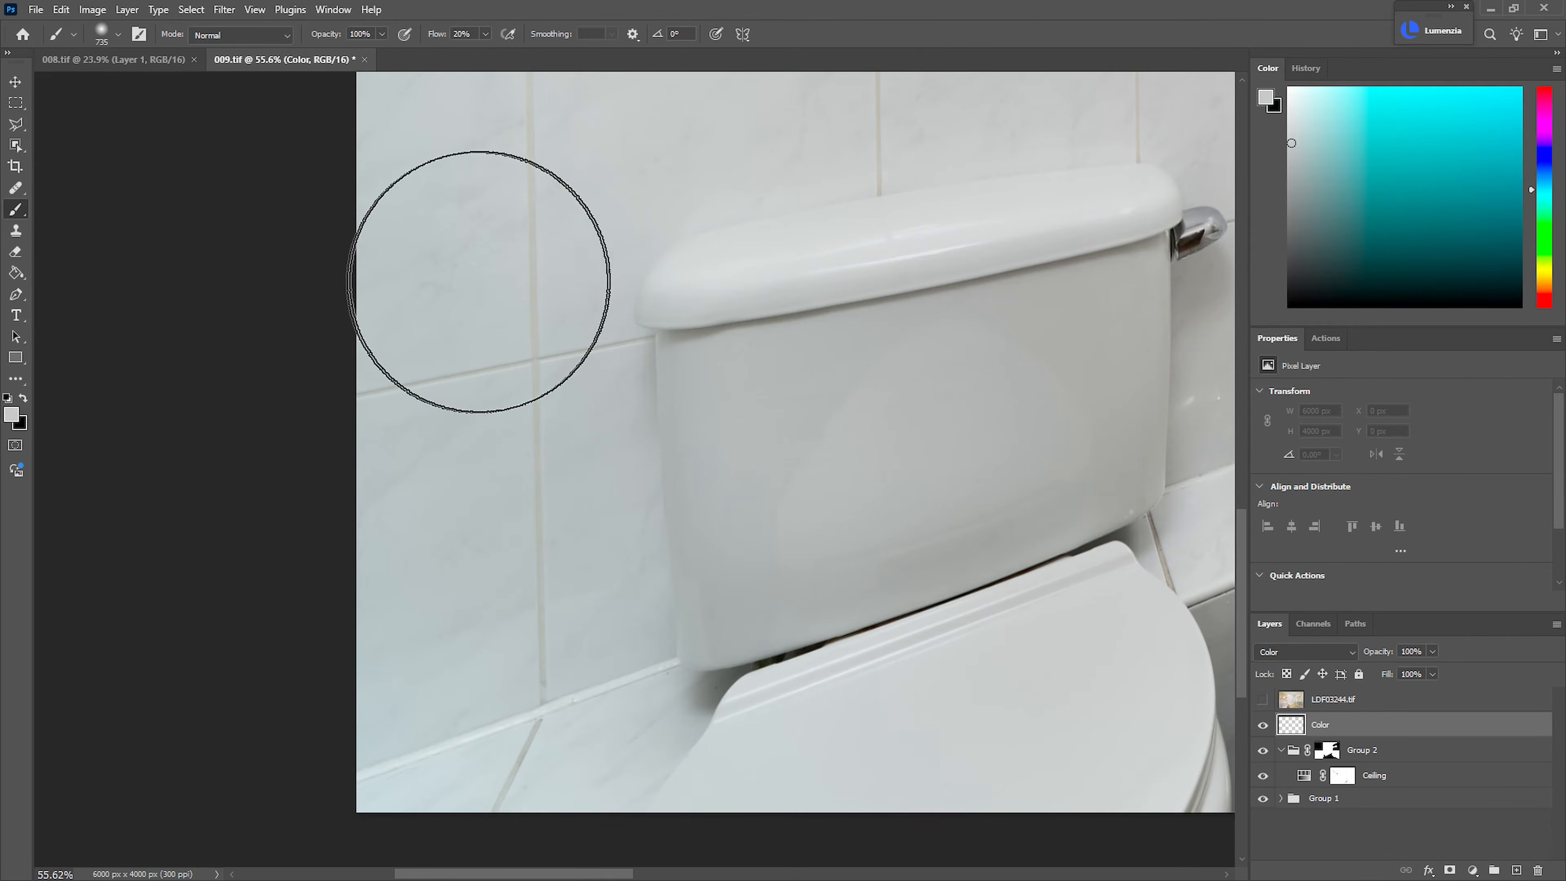
pyautogui.moveTo(621, 374)
pyautogui.mouseDown()
pyautogui.moveTo(581, 385)
pyautogui.moveTo(567, 485)
pyautogui.moveTo(477, 356)
pyautogui.moveTo(496, 301)
pyautogui.moveTo(478, 589)
pyautogui.moveTo(454, 666)
pyautogui.moveTo(544, 664)
pyautogui.moveTo(520, 659)
pyautogui.moveTo(553, 428)
pyautogui.moveTo(492, 235)
pyautogui.moveTo(483, 653)
pyautogui.moveTo(560, 665)
pyautogui.mouseUp()
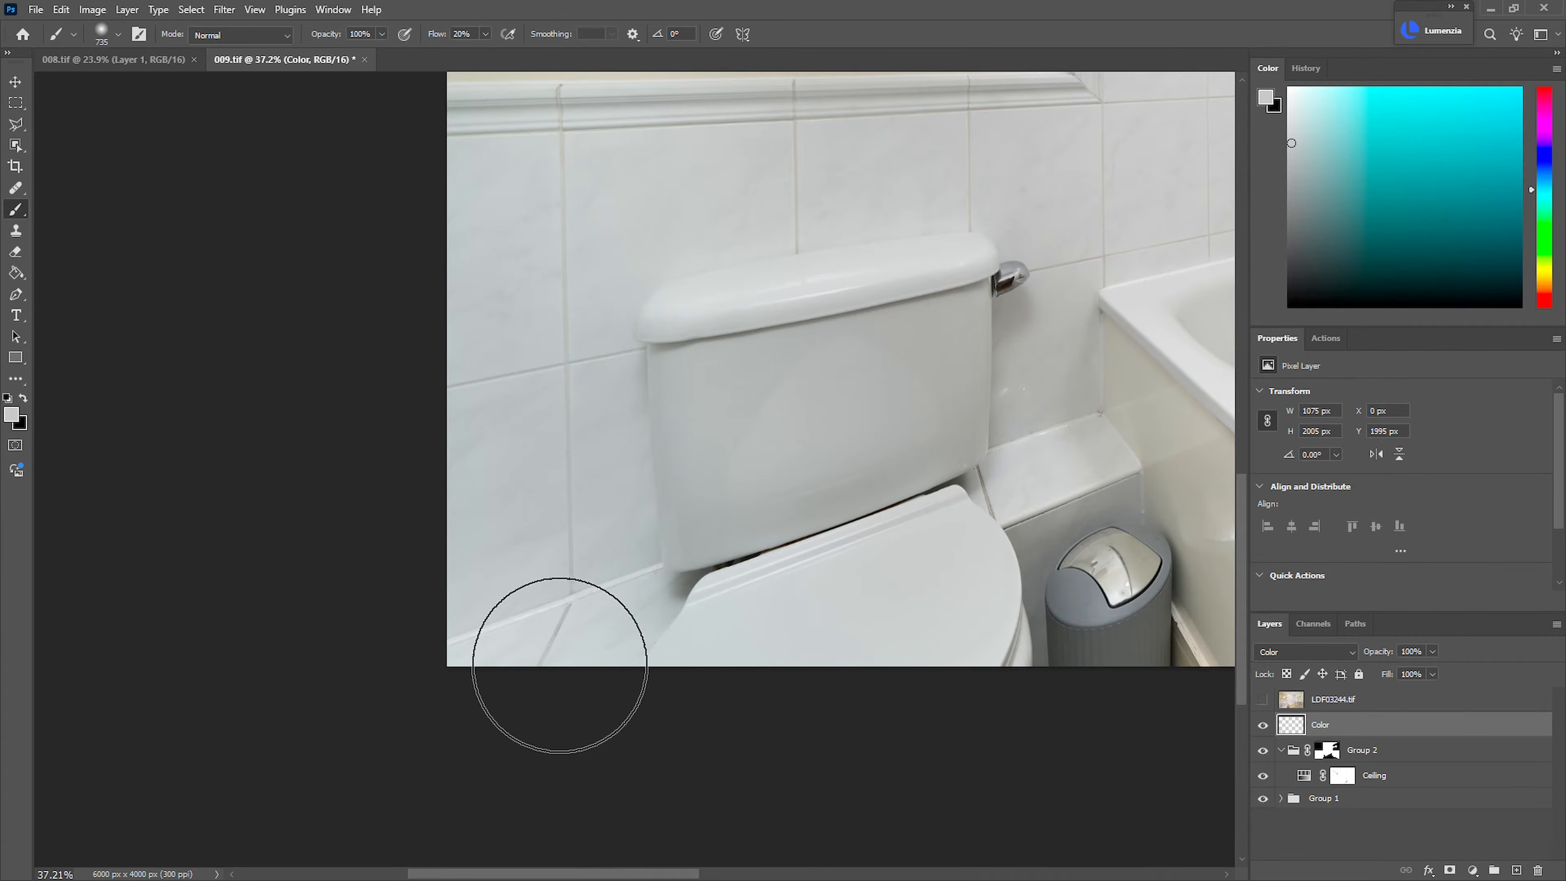
pyautogui.moveTo(622, 455); pyautogui.dragTo(574, 455)
# Continue painting the light grey over the bluish white tiles beside and below the basin
pyautogui.moveTo(1062, 443)
pyautogui.mouseDown()
pyautogui.moveTo(1089, 440)
pyautogui.moveTo(1096, 534)
pyautogui.moveTo(1112, 507)
pyautogui.moveTo(1063, 304)
pyautogui.moveTo(1116, 600)
pyautogui.moveTo(1109, 363)
pyautogui.moveTo(1091, 409)
pyautogui.moveTo(1116, 601)
pyautogui.moveTo(1099, 574)
pyautogui.mouseUp()
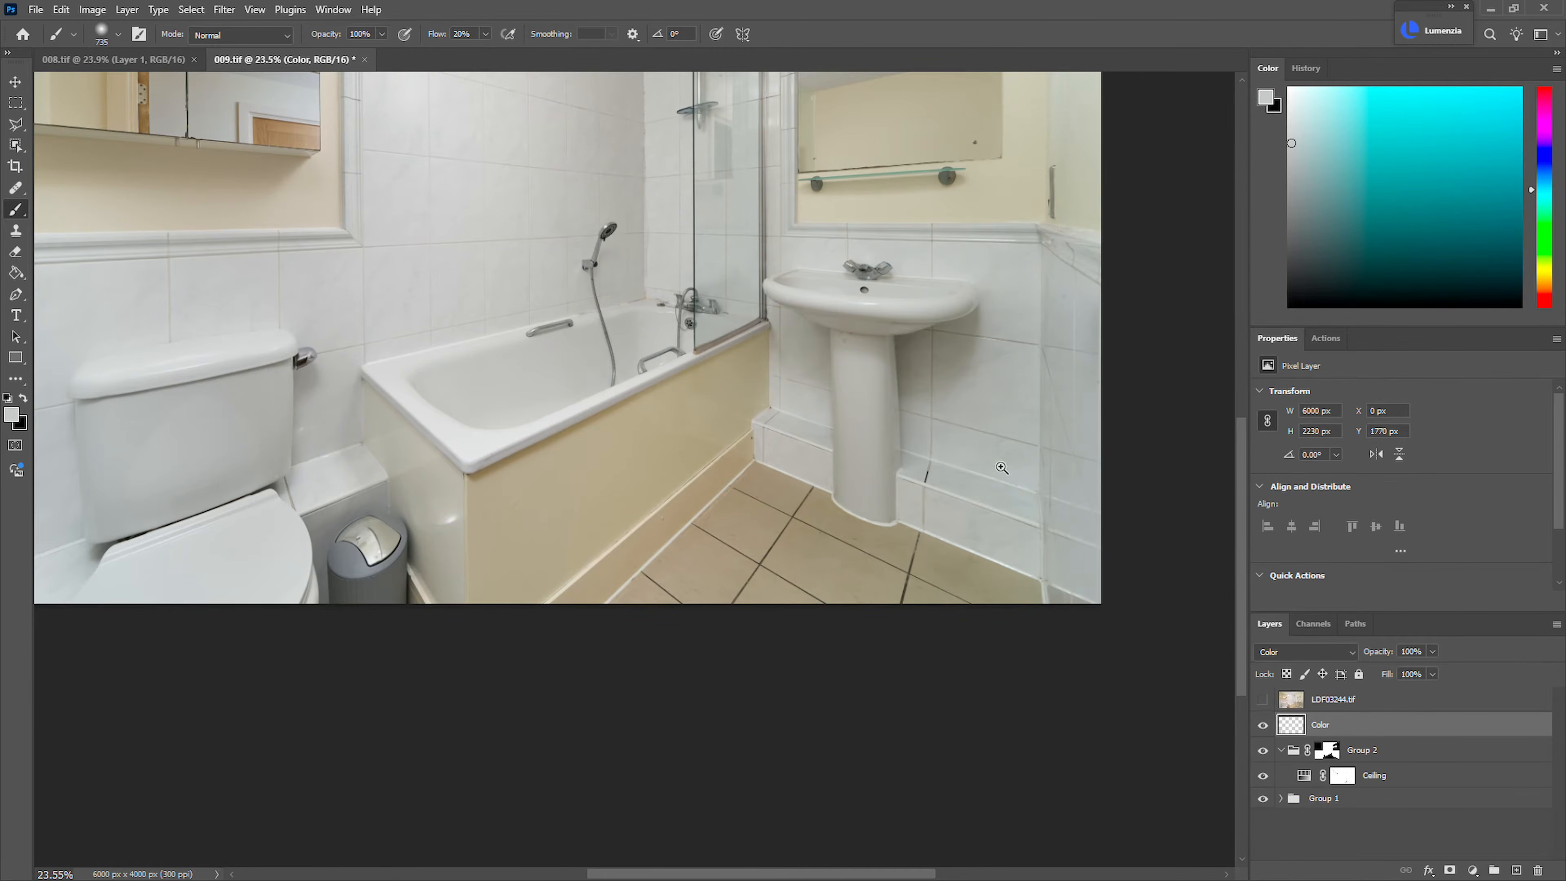
pyautogui.moveTo(1006, 465); pyautogui.dragTo(911, 444)
pyautogui.moveTo(857, 279); pyautogui.dragTo(894, 282)
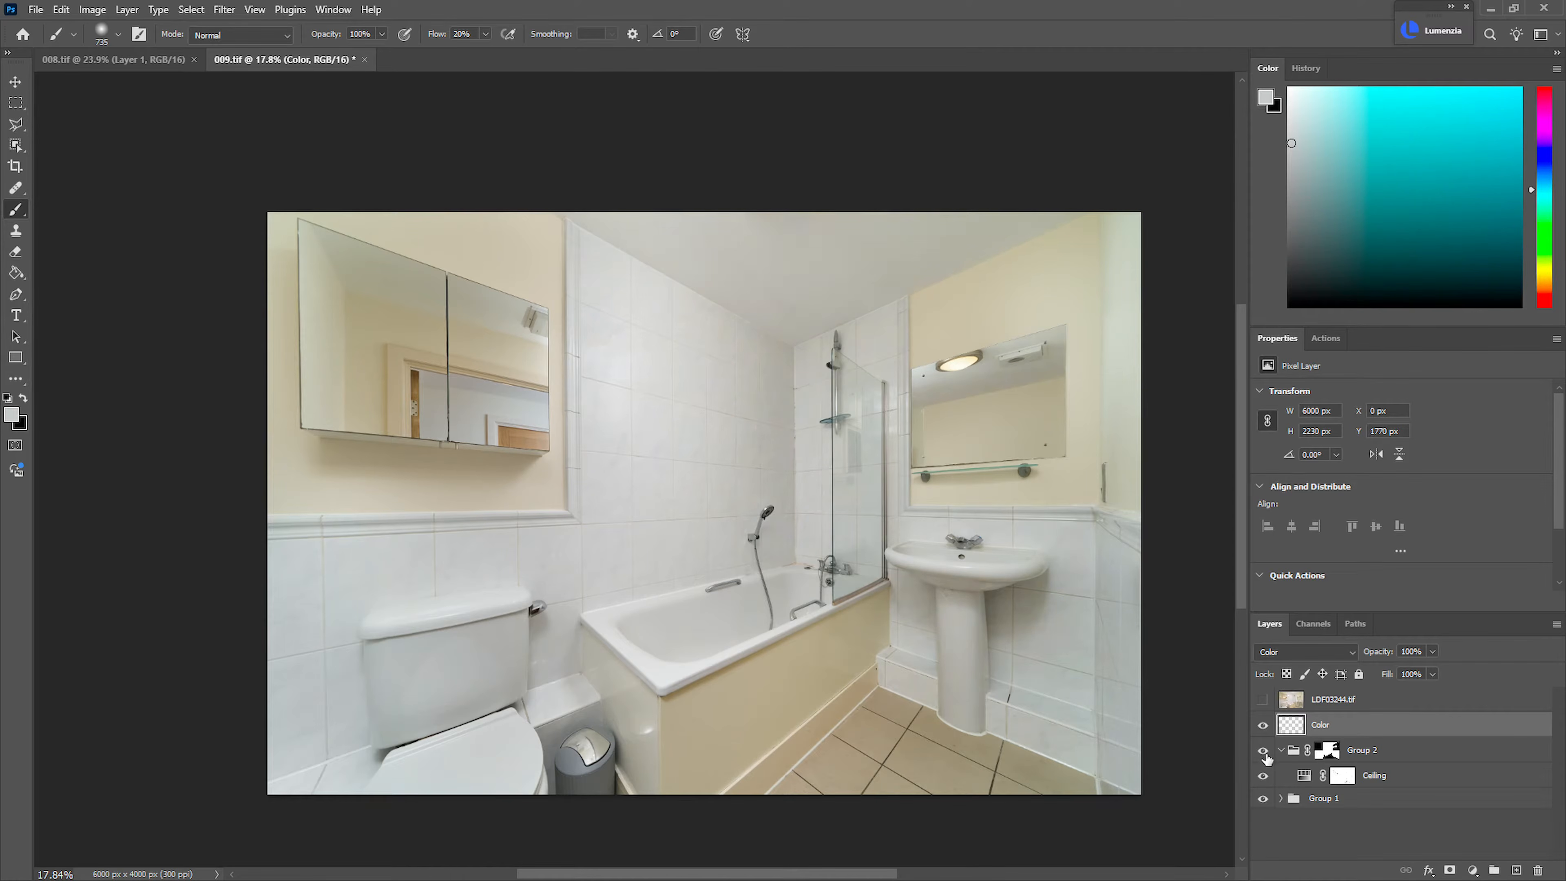
# Target the Group 2 mask and outline the ceiling reflection across both doors of the mirrored cabinet with the Polygonal Lasso
pyautogui.click(1327, 750)
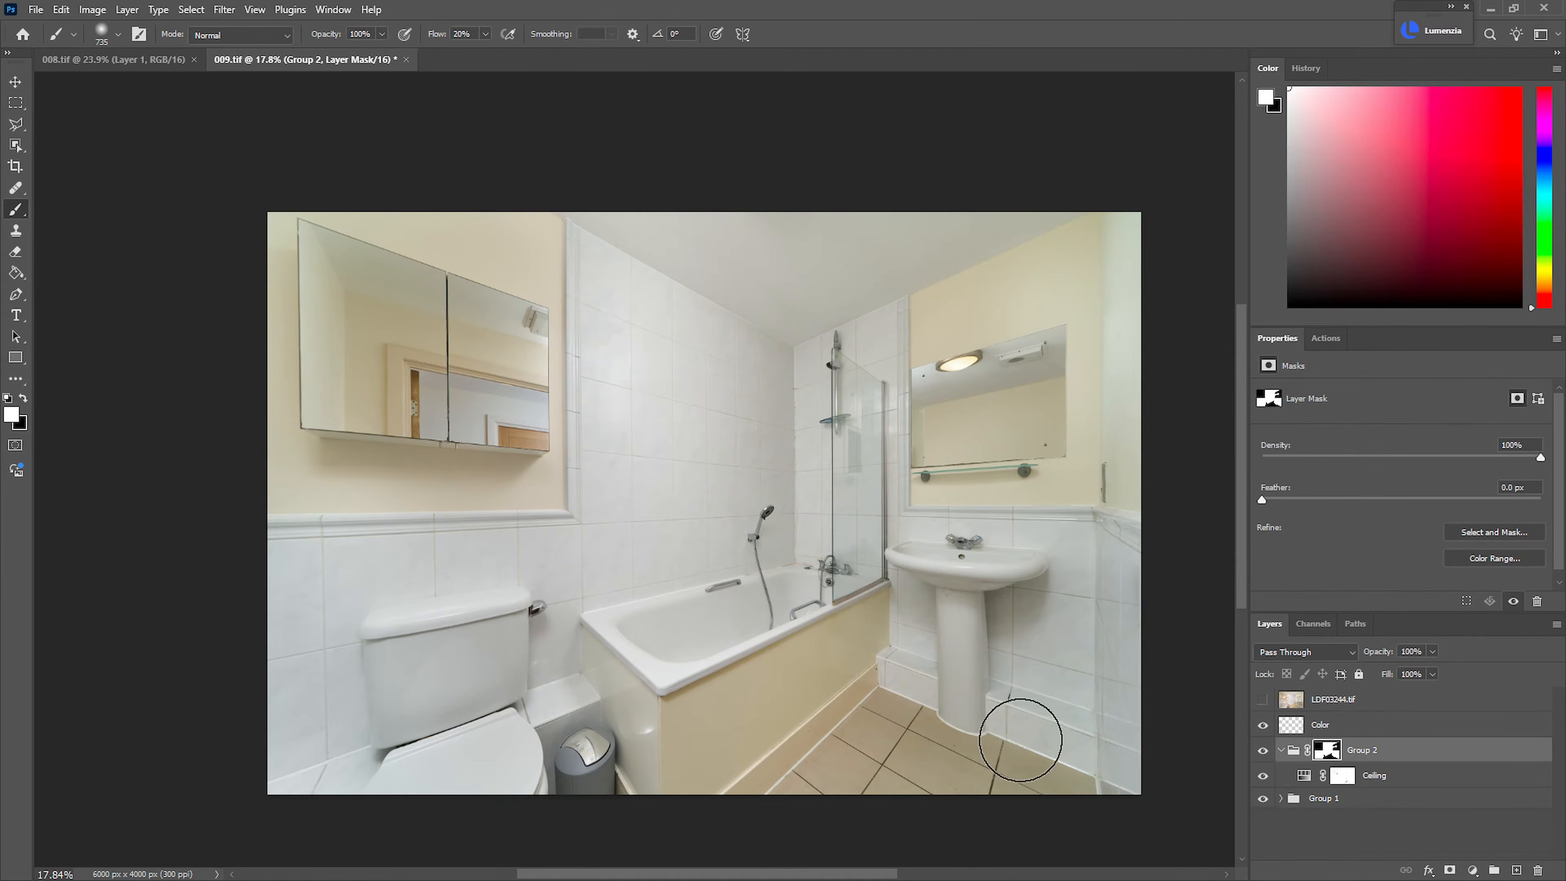
pyautogui.press('l')
pyautogui.moveTo(406, 251); pyautogui.dragTo(573, 262)
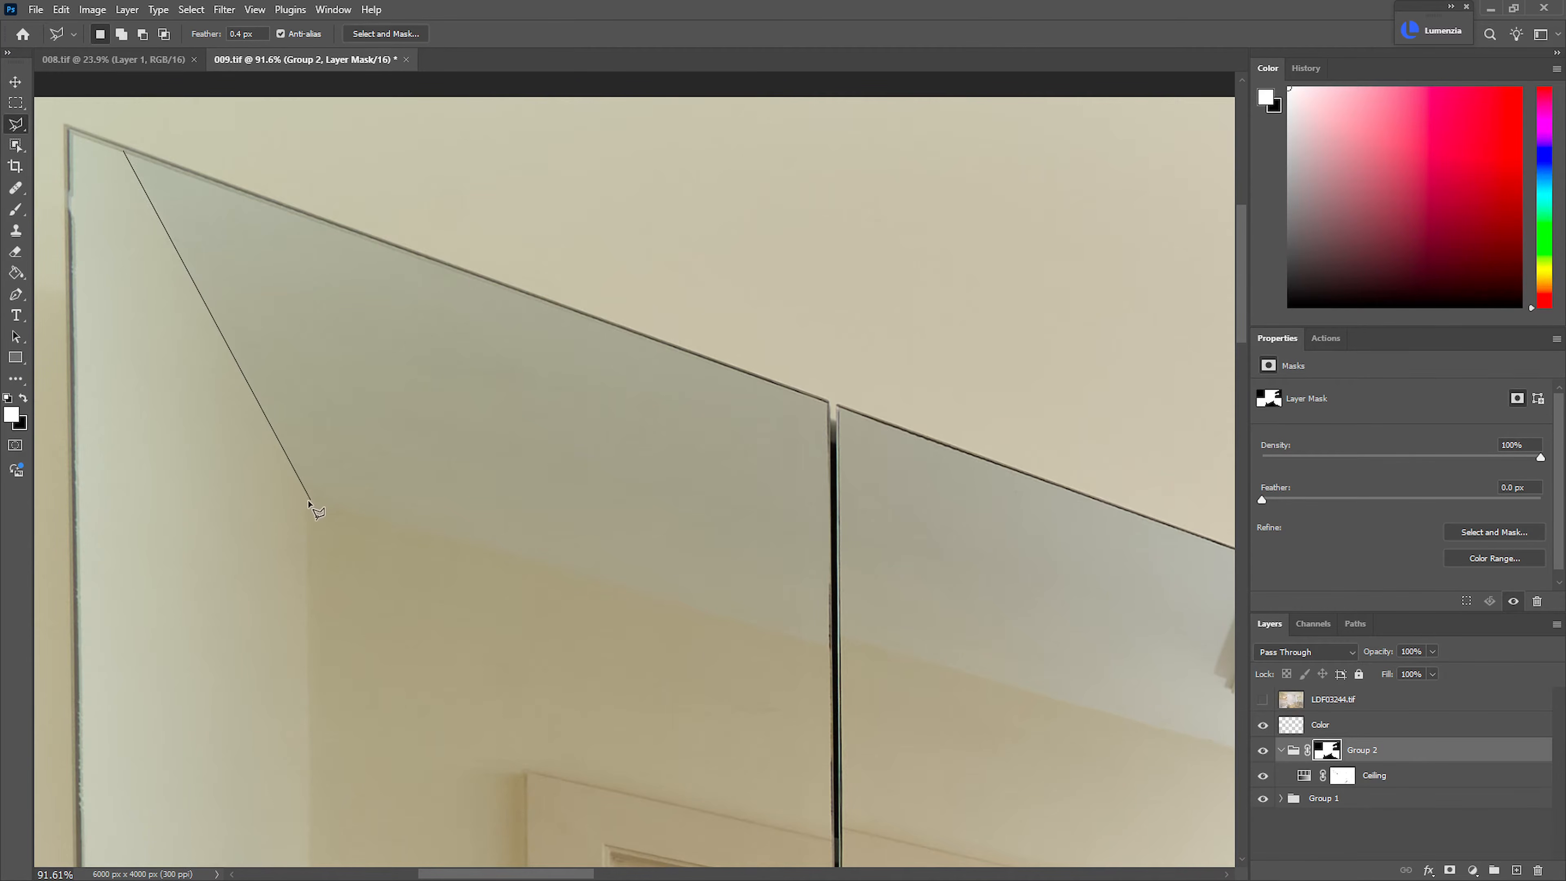
pyautogui.moveTo(804, 658); pyautogui.dragTo(458, 510)
pyautogui.click(428, 506)
pyautogui.click(432, 495)
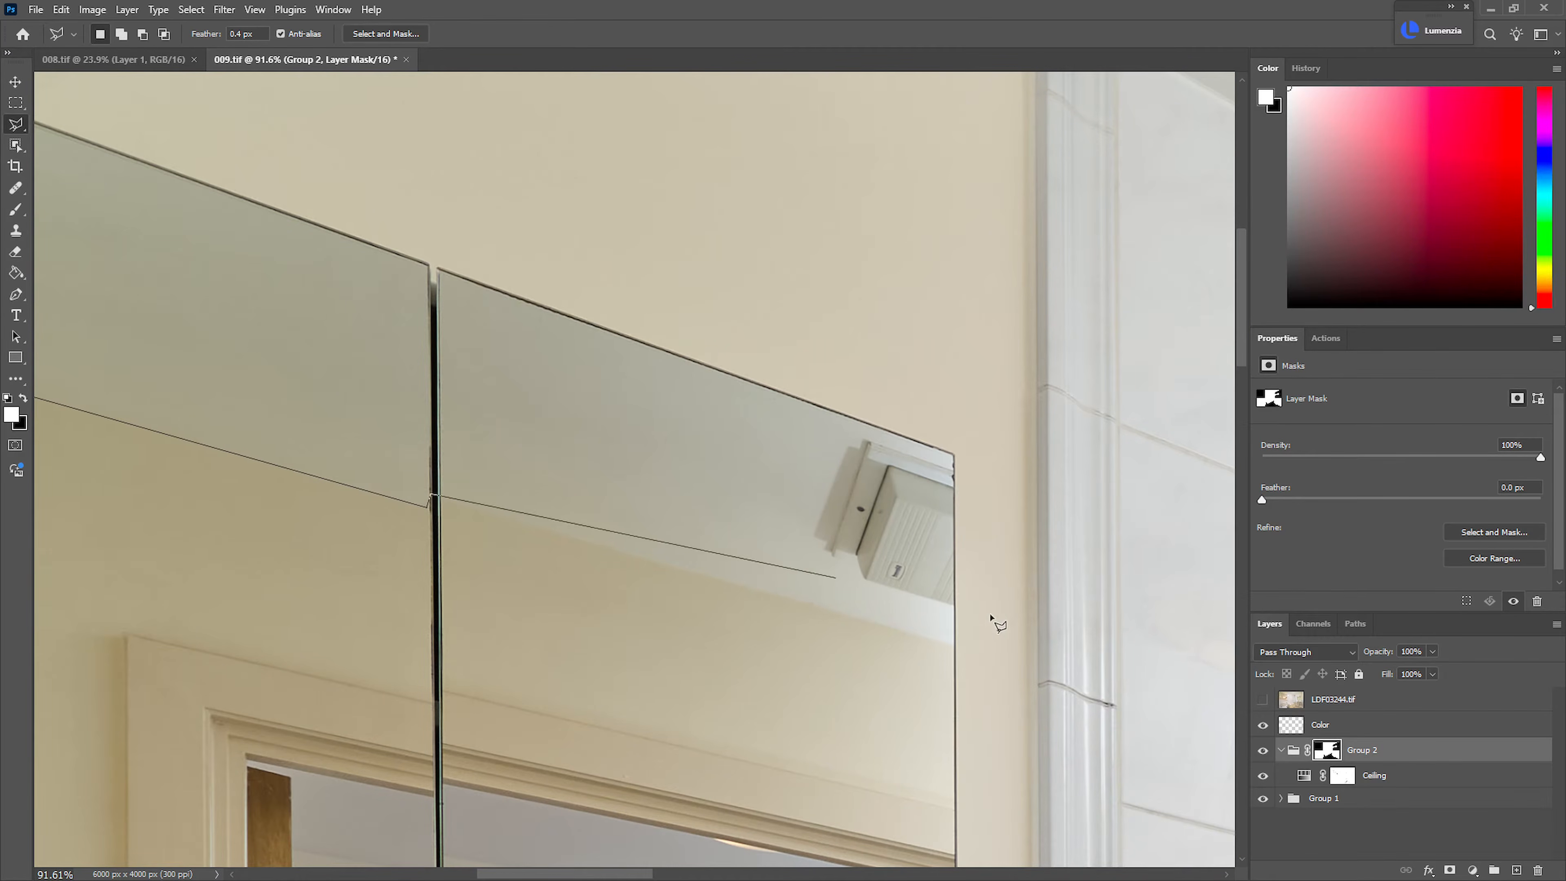
pyautogui.click(953, 454)
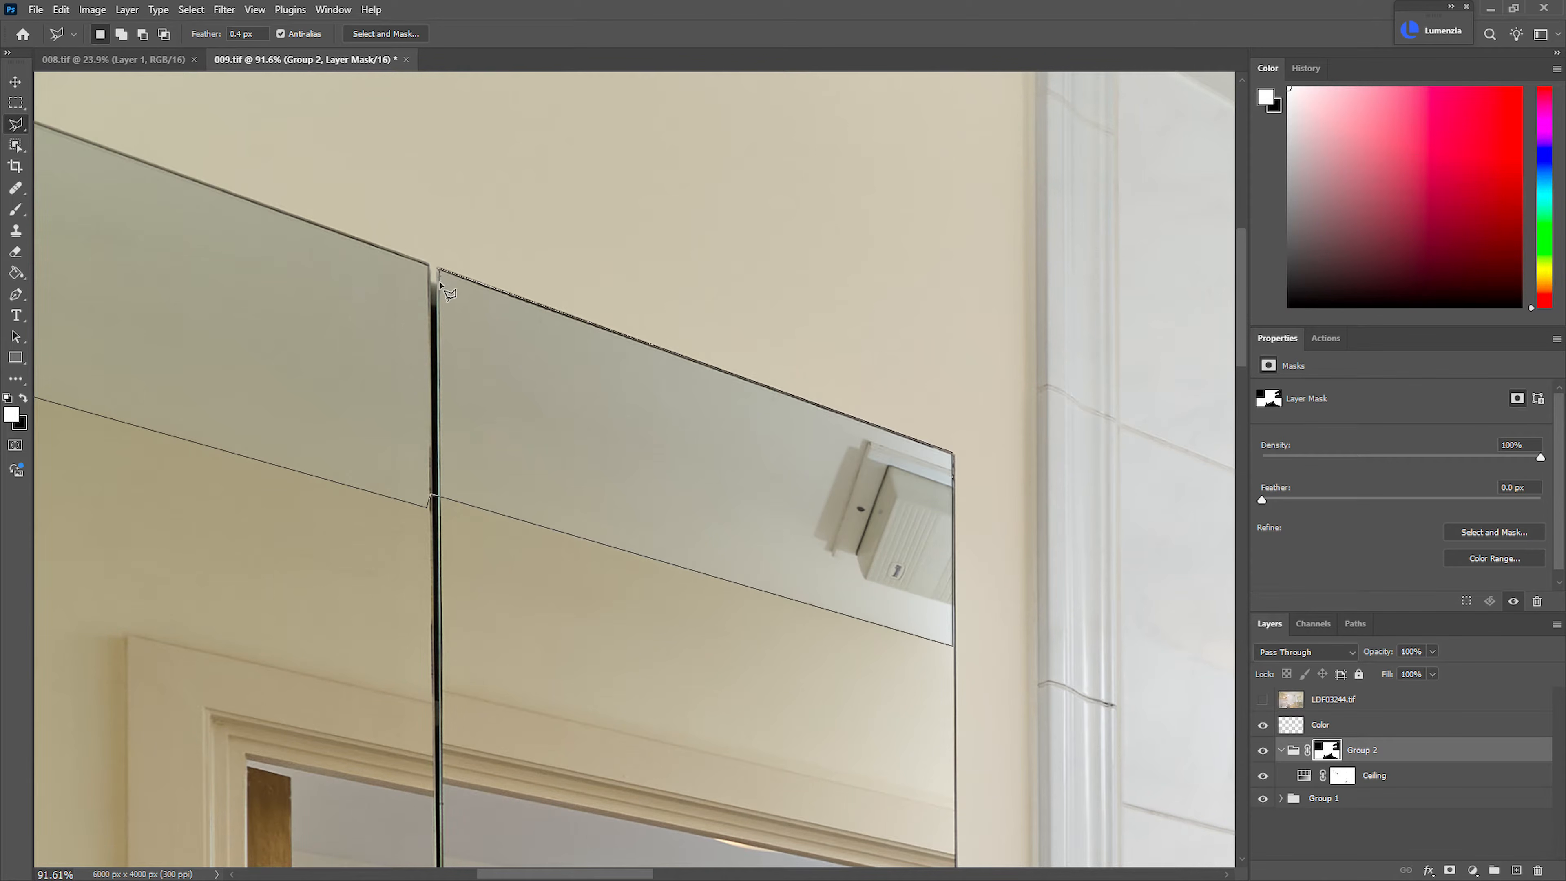
pyautogui.click(429, 266)
pyautogui.moveTo(318, 254); pyautogui.dragTo(848, 464)
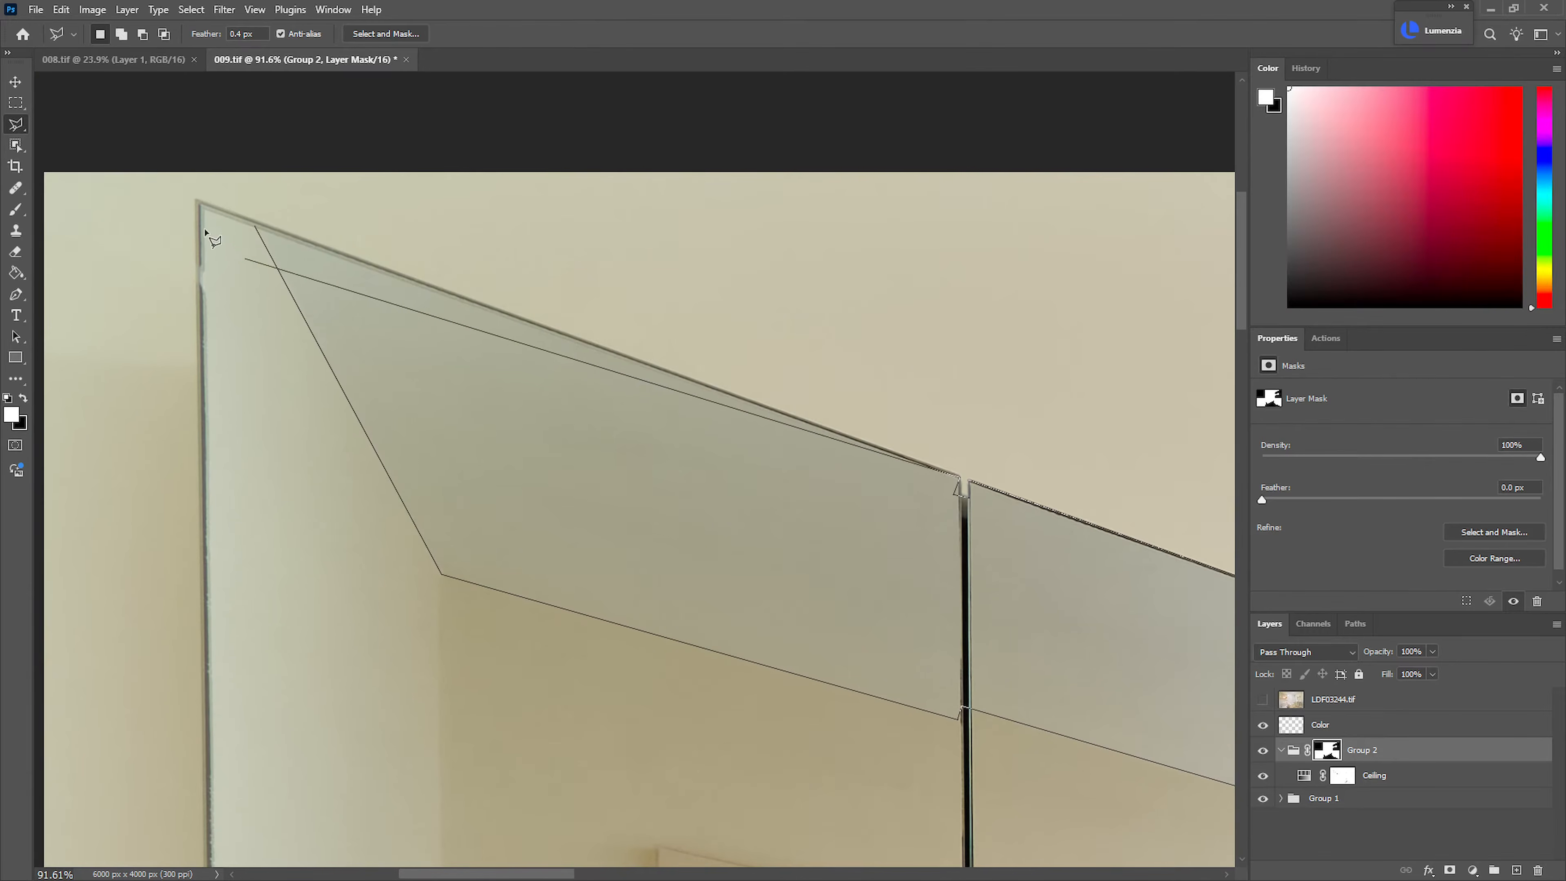
pyautogui.click(258, 230)
# Add the hallway ceiling reflected through the doorway in the cabinet mirrors to the selection
pyautogui.moveTo(326, 275); pyautogui.dragTo(203, 278)
pyautogui.moveTo(720, 682); pyautogui.dragTo(764, 580)
pyautogui.moveTo(100, 348); pyautogui.dragTo(608, 543)
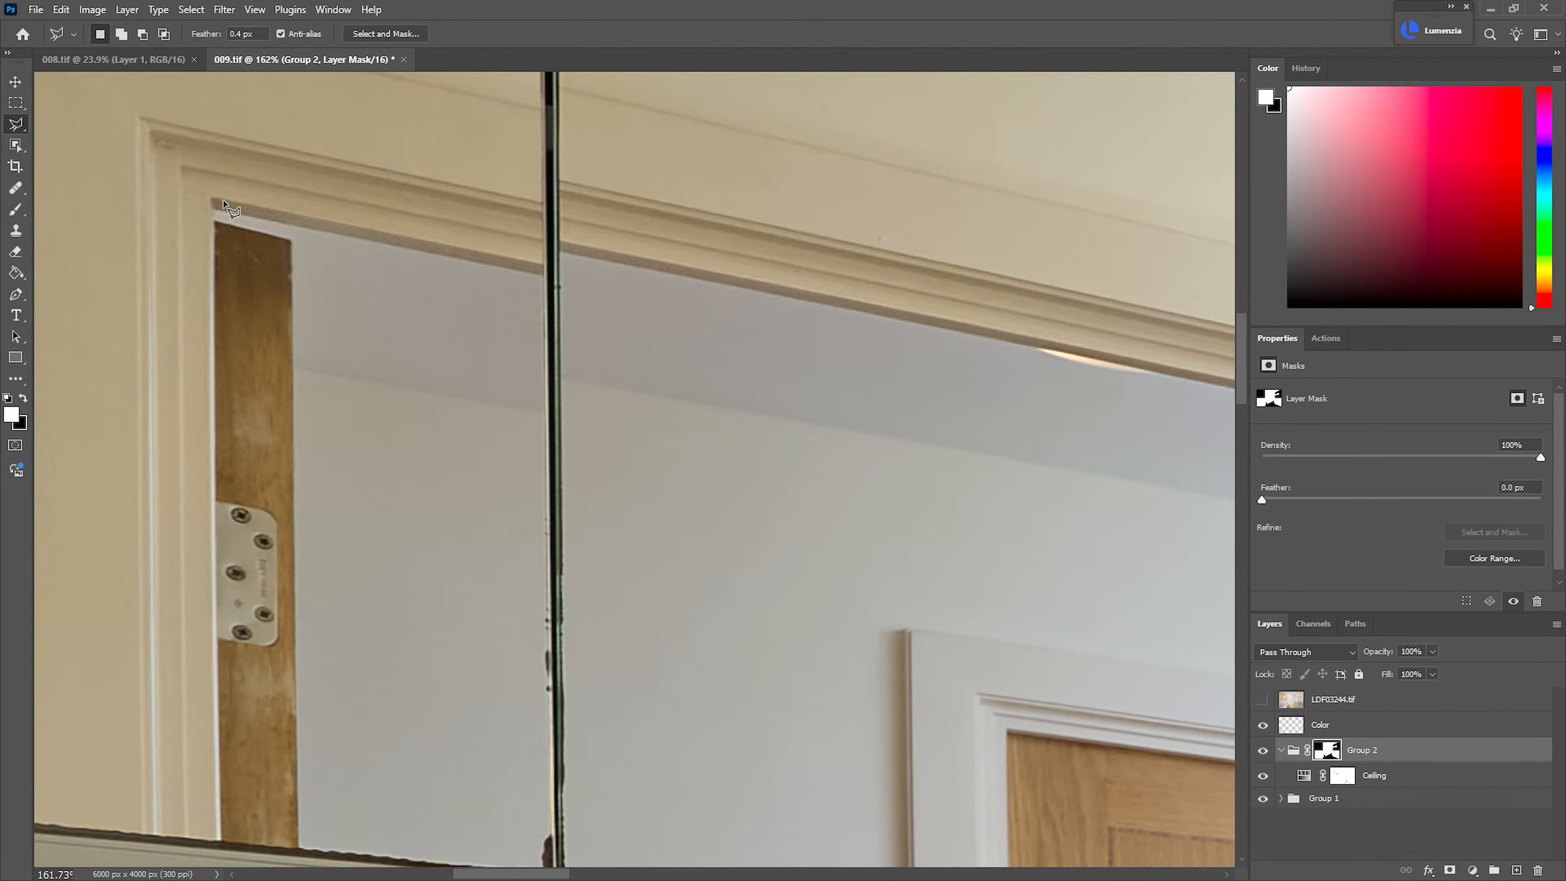
pyautogui.click(560, 253)
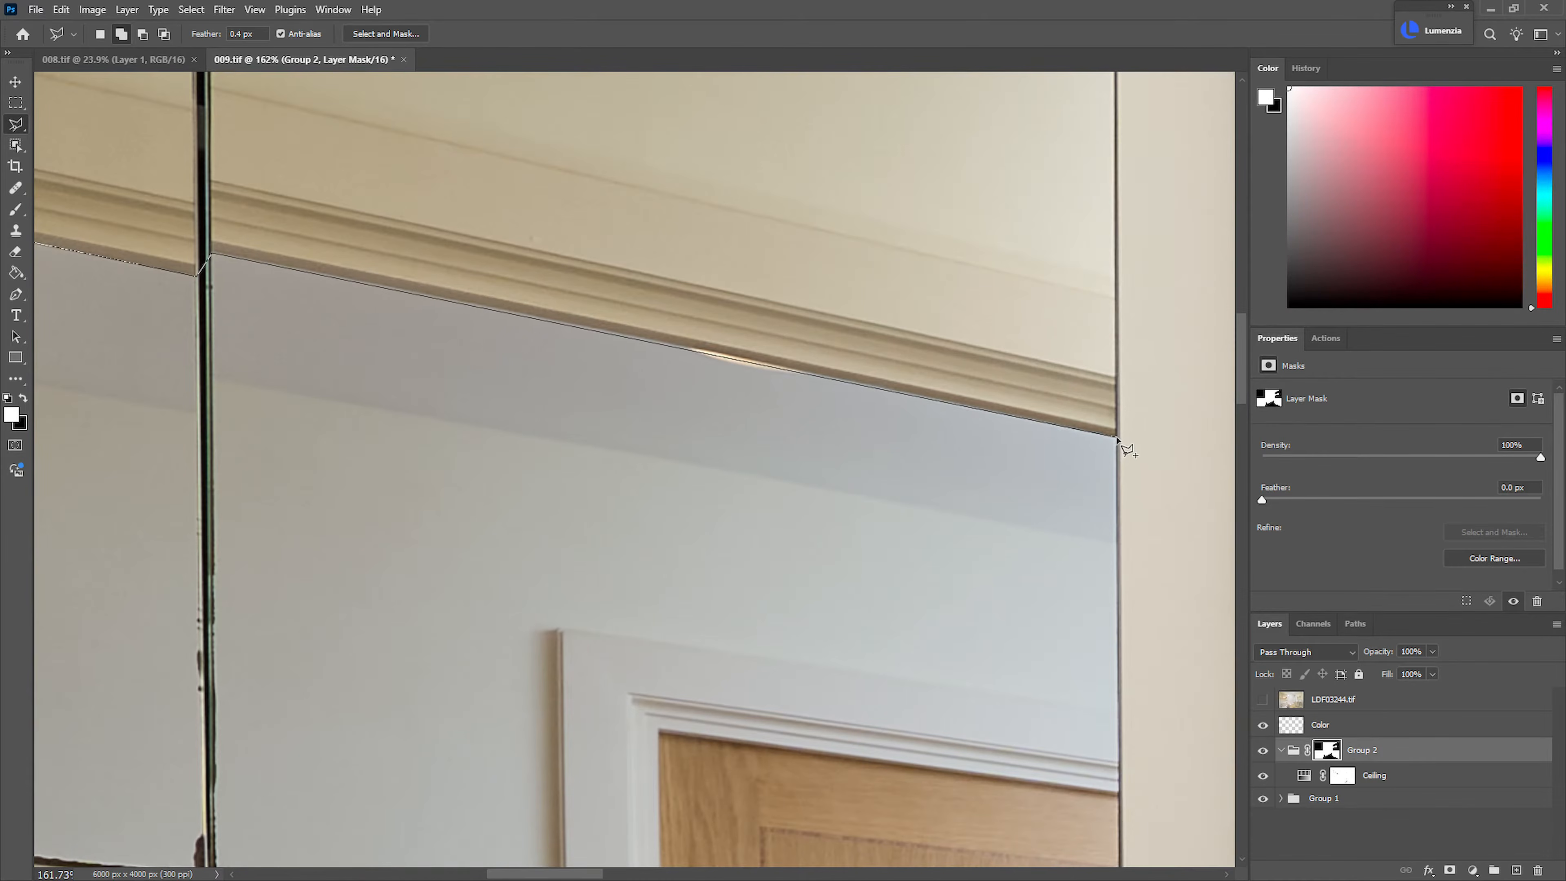
pyautogui.moveTo(300, 426); pyautogui.dragTo(795, 527)
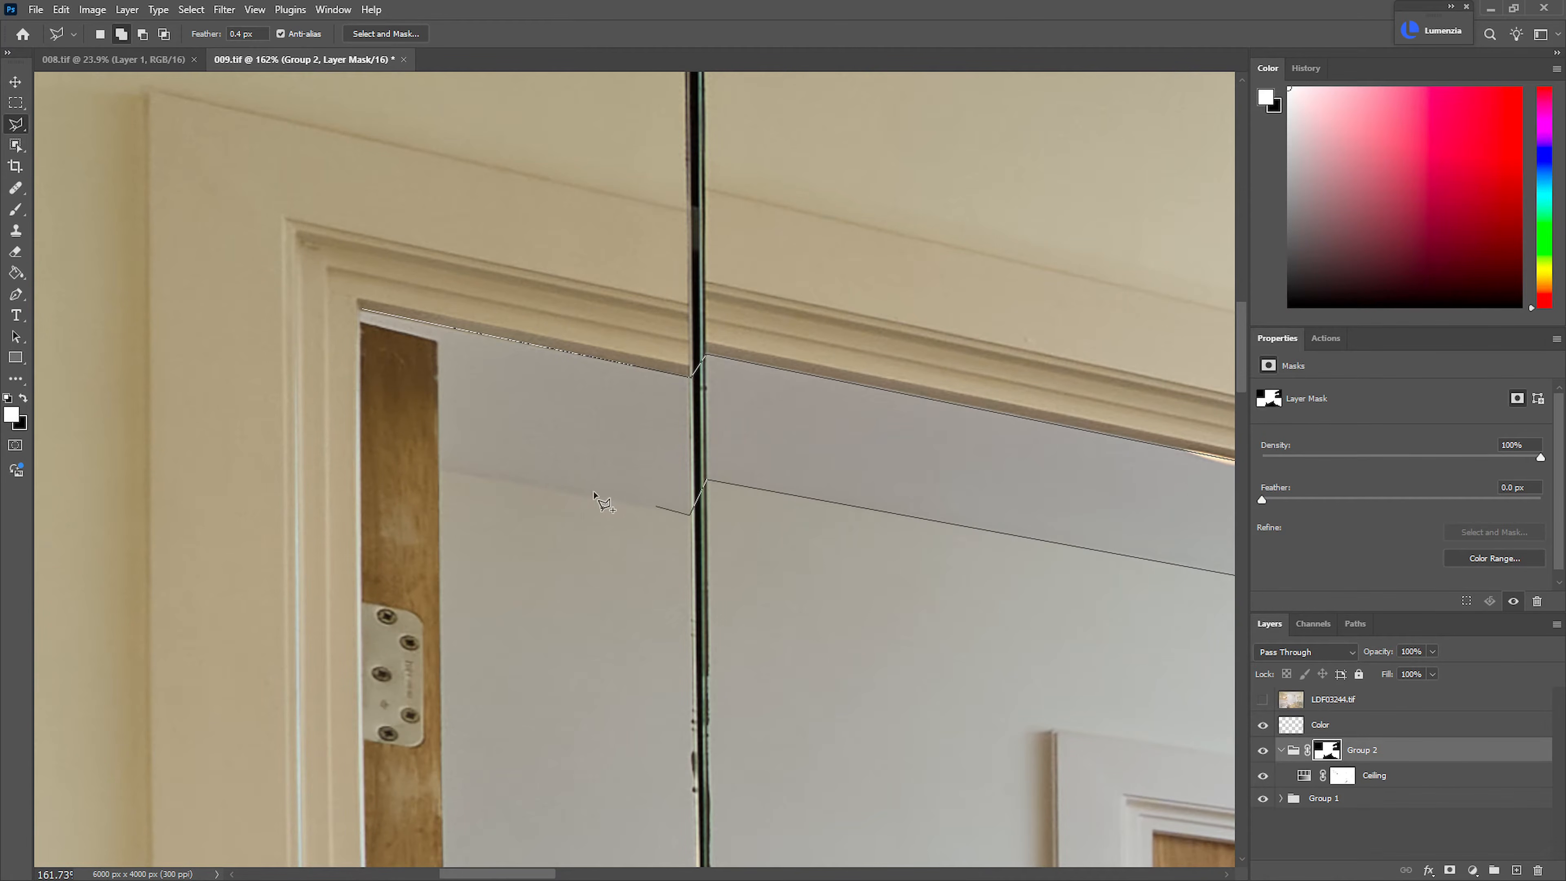
pyautogui.click(368, 318)
# Fill the selected ceiling reflections with white on the Group 2 mask and deselect
pyautogui.scroll(-5, 369, 318)
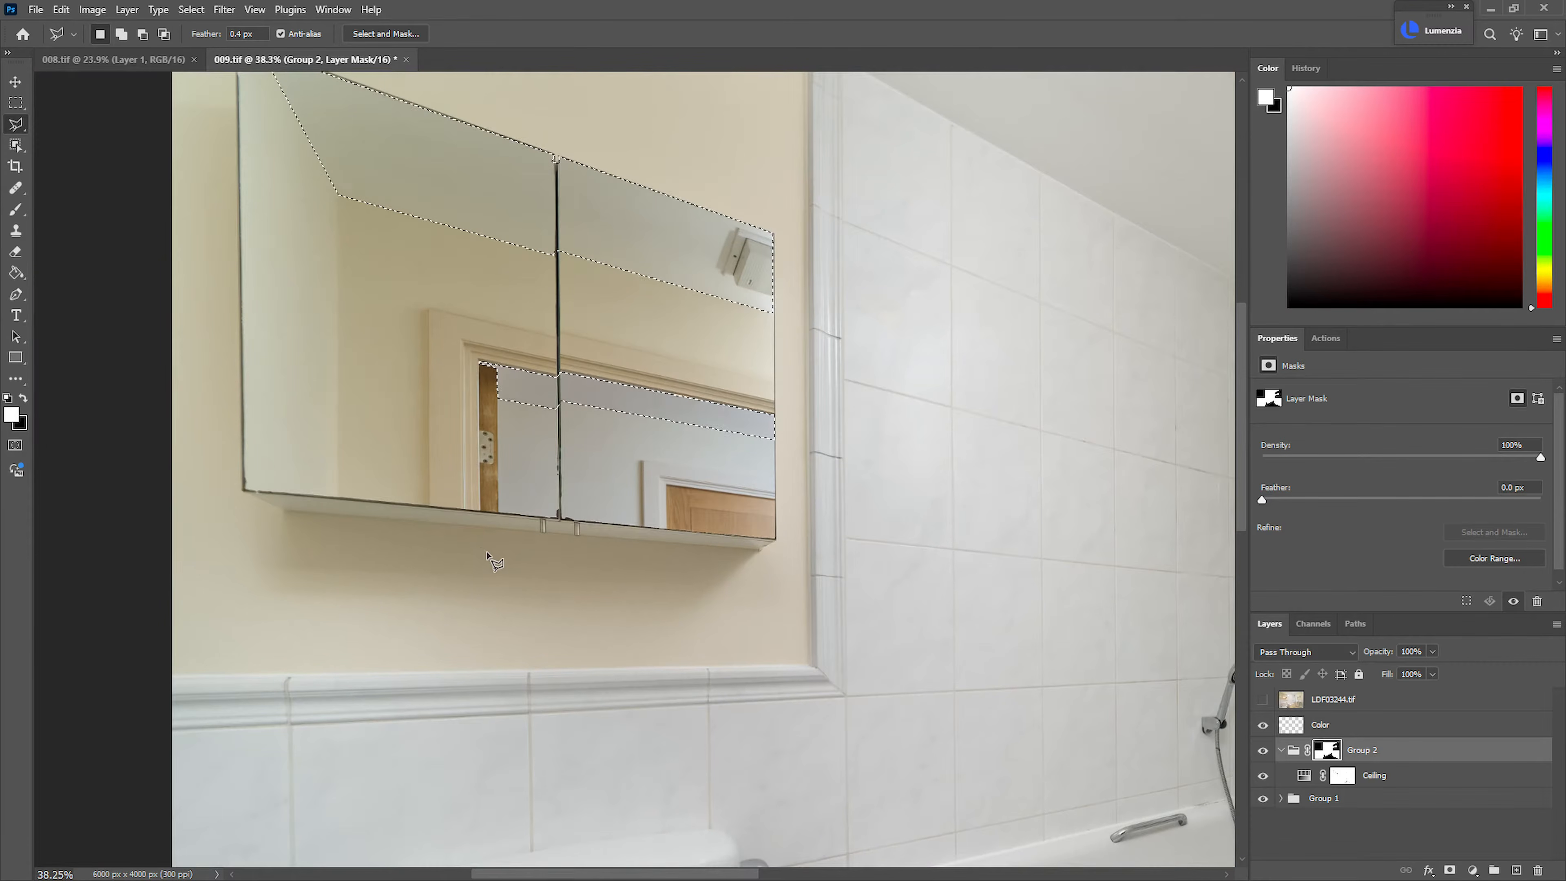
pyautogui.press('g')
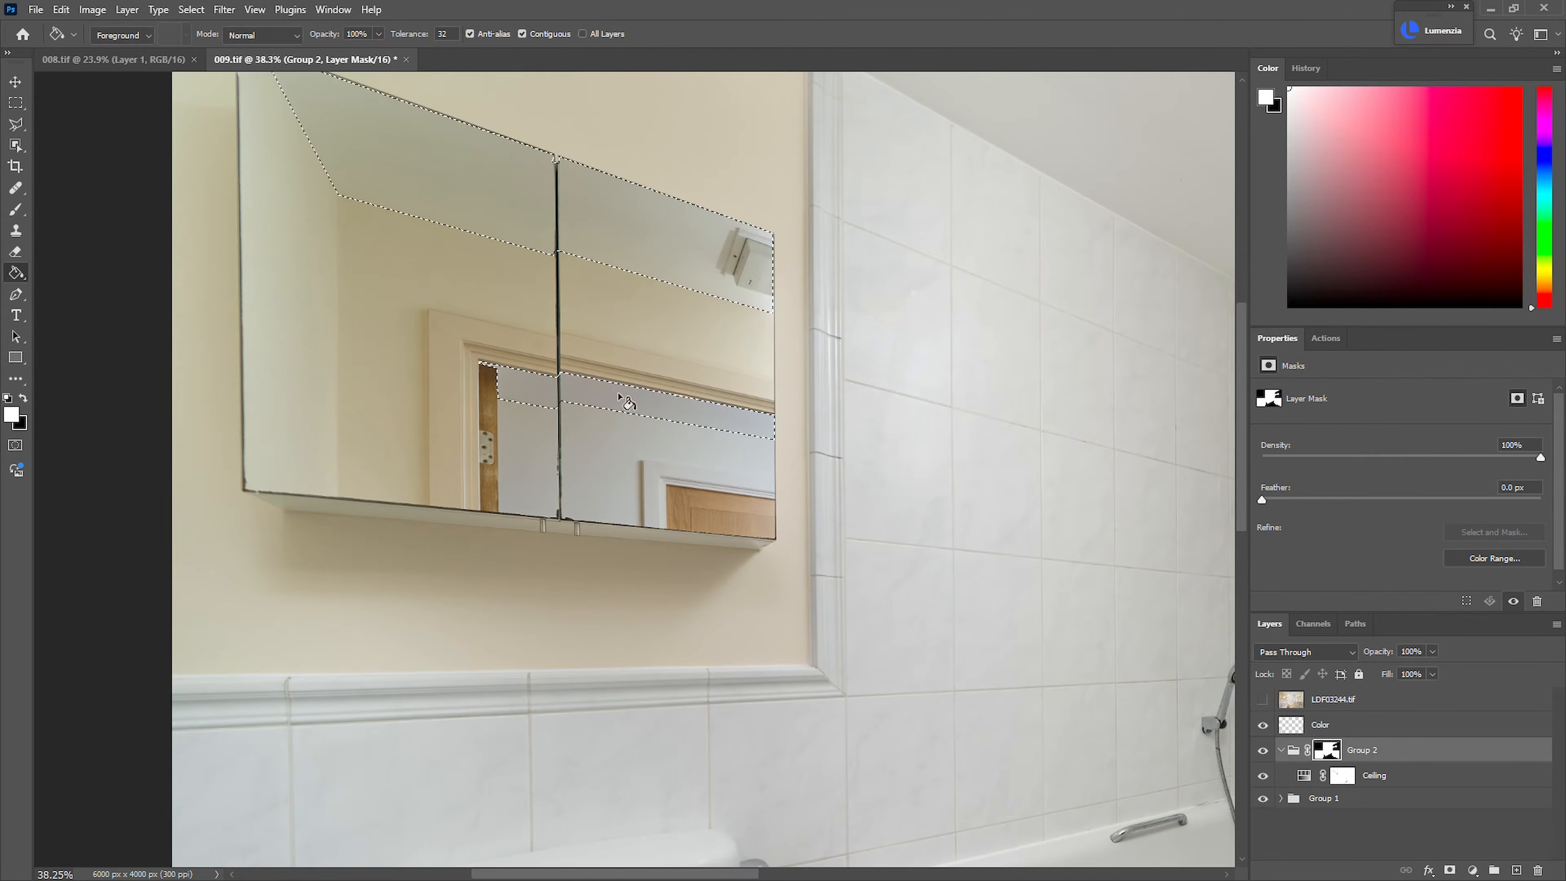
pyautogui.hotkey('ctrl', 'd')
pyautogui.scroll(-5, 781, 425)
# On the Color layer, lasso the cream wall above and beside the basin mirror plus the greenish side wall, leaving out the mirror
pyautogui.moveTo(864, 443); pyautogui.dragTo(678, 426)
pyautogui.moveTo(784, 487)
pyautogui.mouseDown()
pyautogui.moveTo(840, 494)
pyautogui.moveTo(814, 495)
pyautogui.mouseUp()
pyautogui.moveTo(1104, 335); pyautogui.dragTo(1140, 367)
pyautogui.moveTo(1140, 368); pyautogui.dragTo(1066, 350)
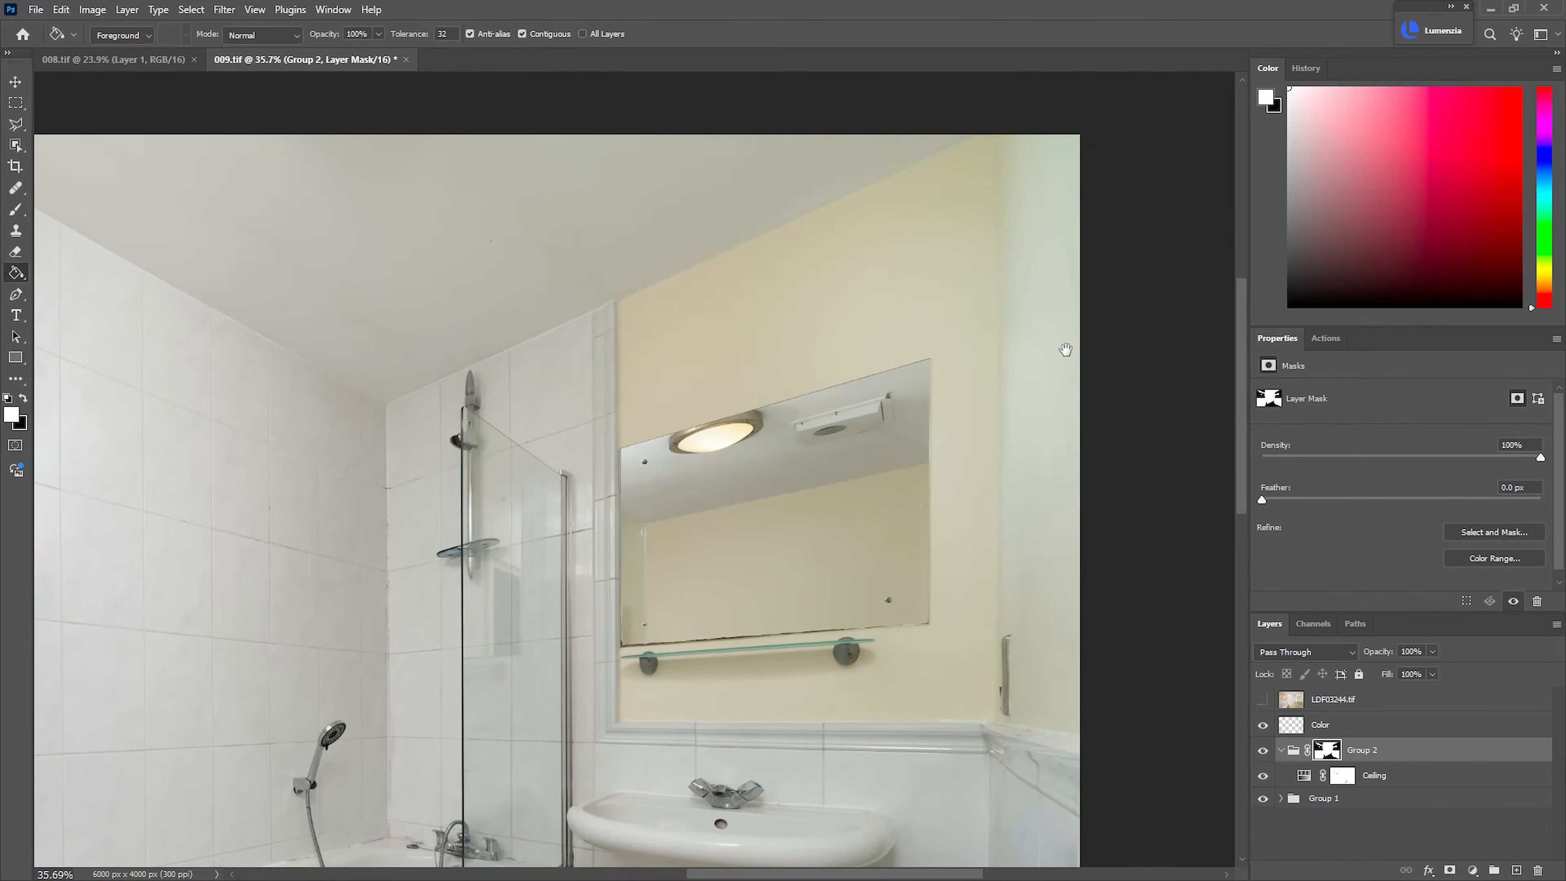
pyautogui.click(1320, 726)
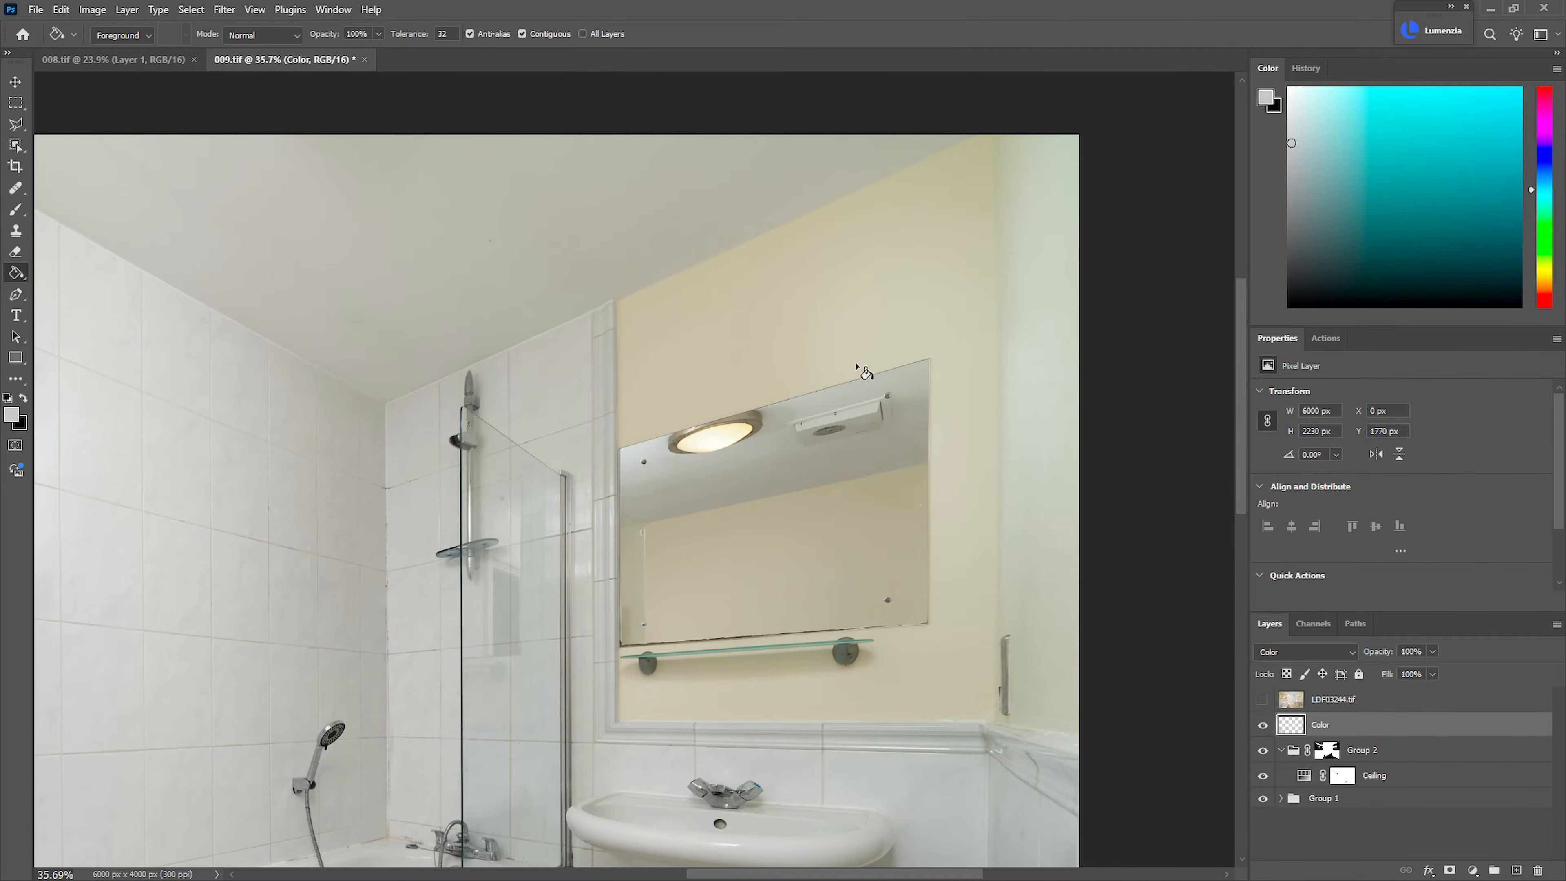
pyautogui.press('l')
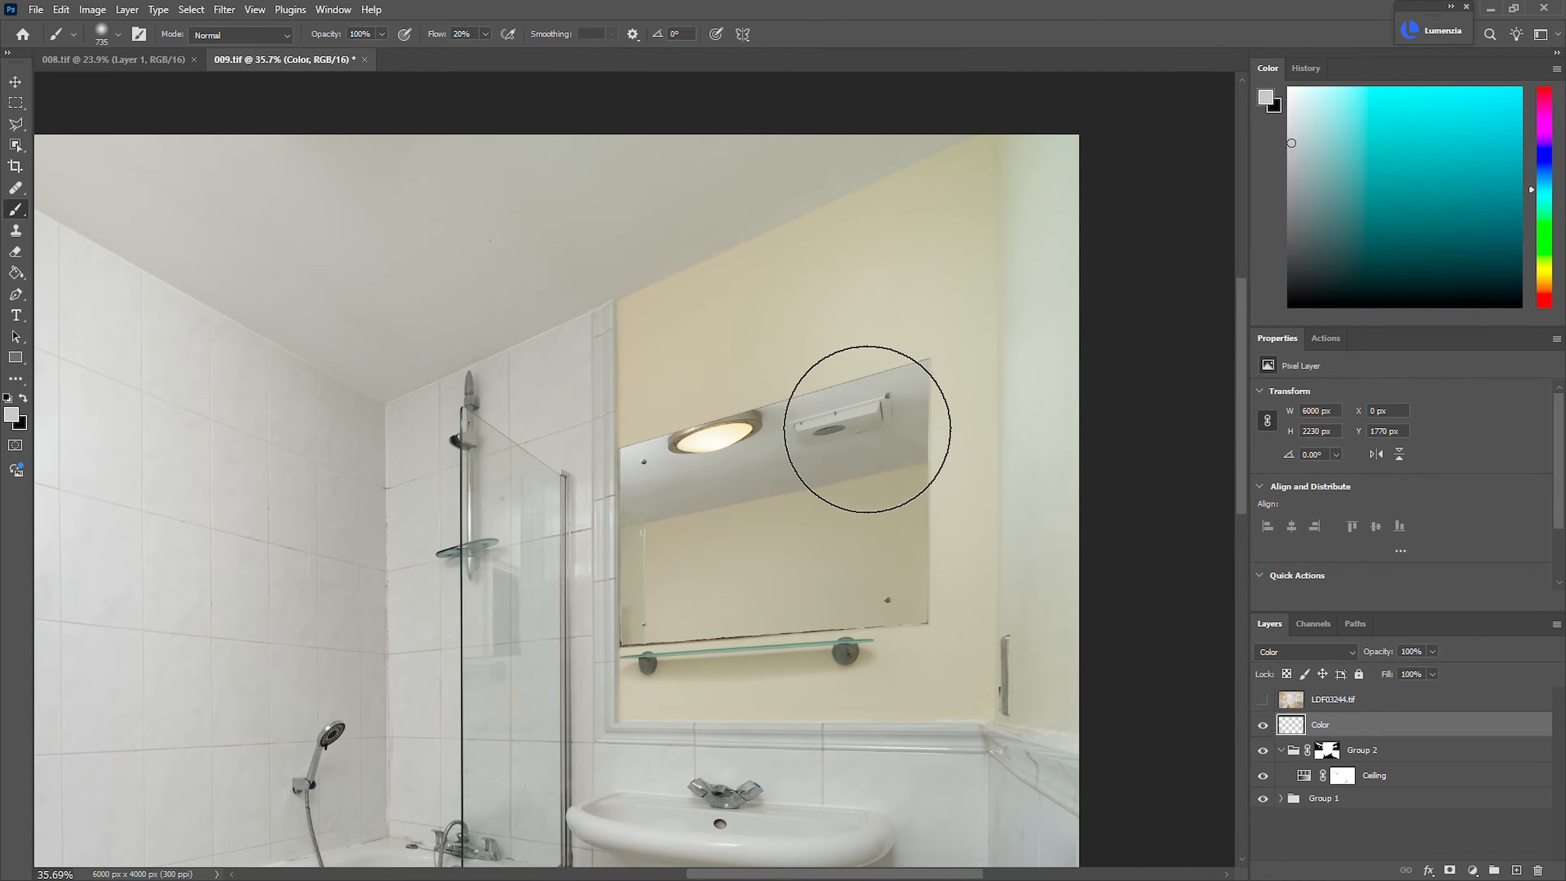
pyautogui.moveTo(1037, 186); pyautogui.dragTo(1111, 216)
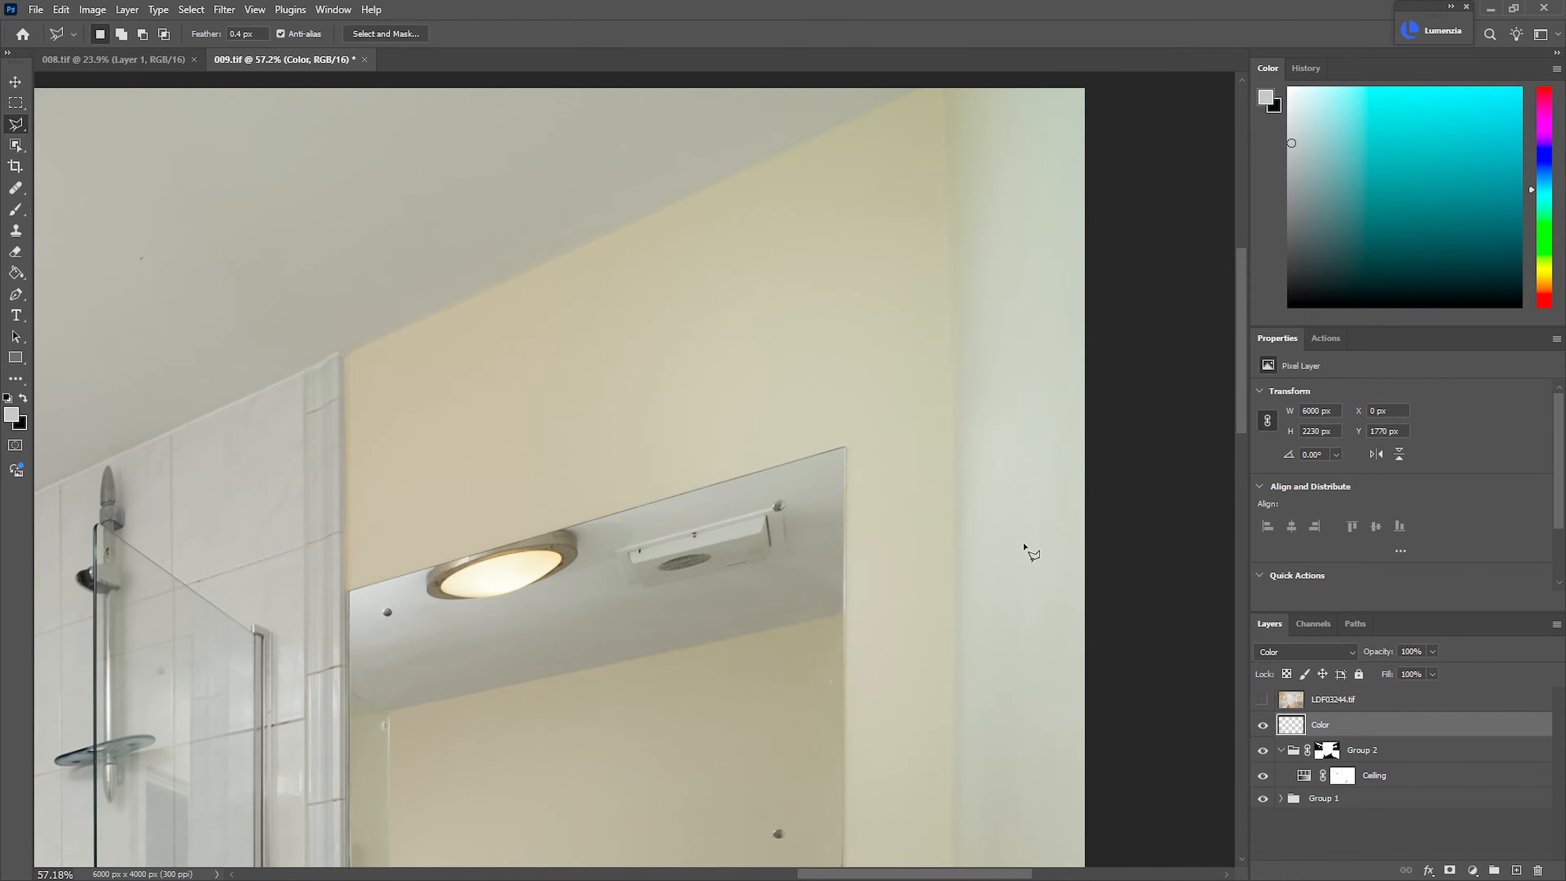
pyautogui.moveTo(936, 405); pyautogui.dragTo(869, 393)
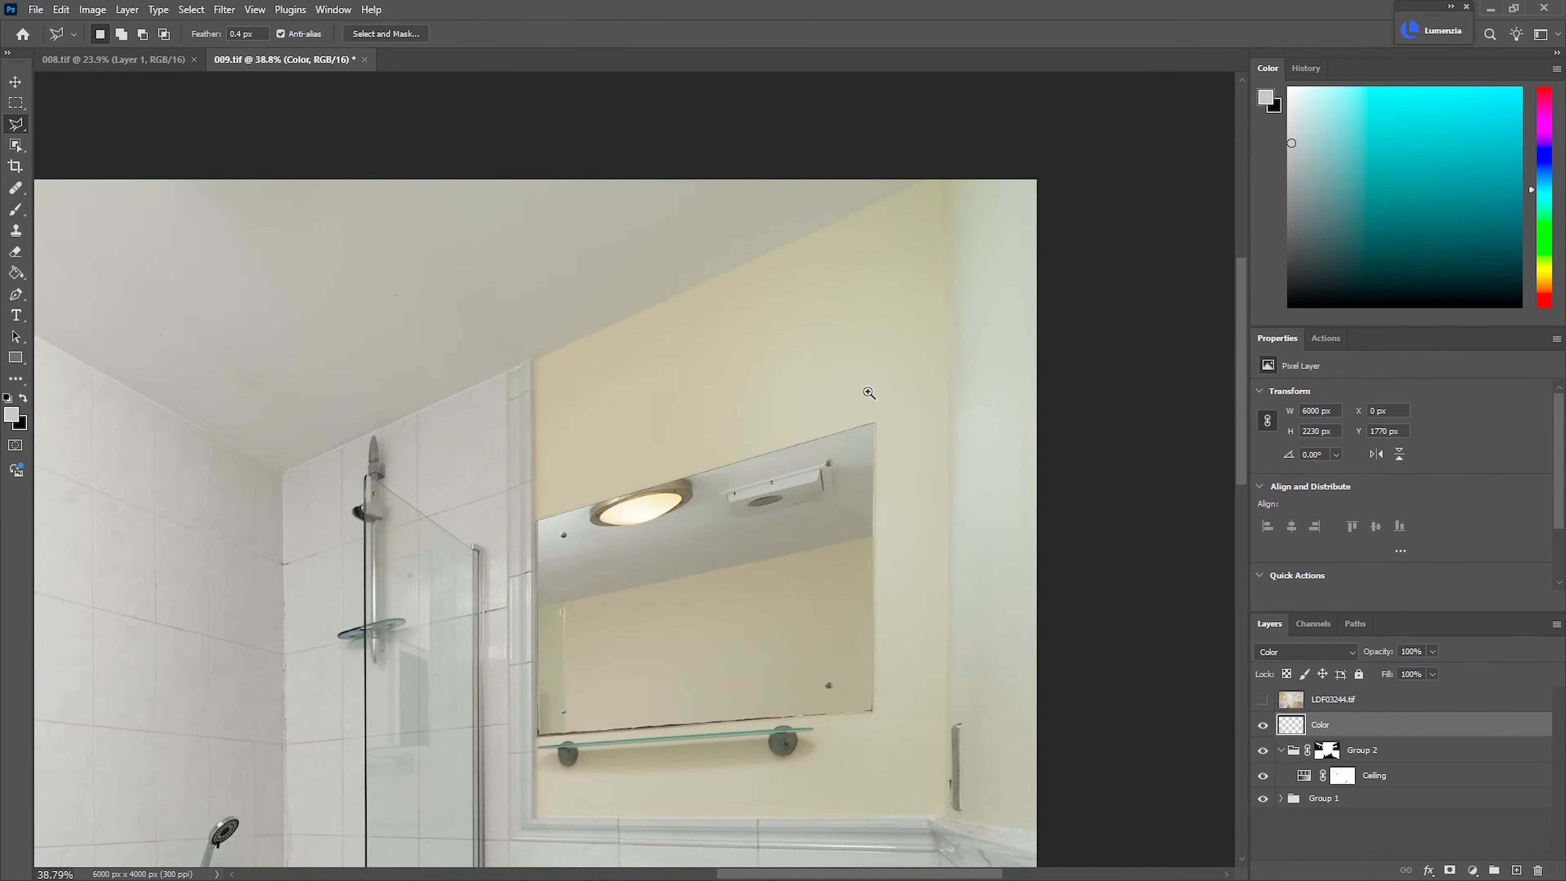
pyautogui.click(540, 358)
pyautogui.click(923, 179)
pyautogui.click(938, 172)
pyautogui.click(1094, 160)
pyautogui.click(1062, 837)
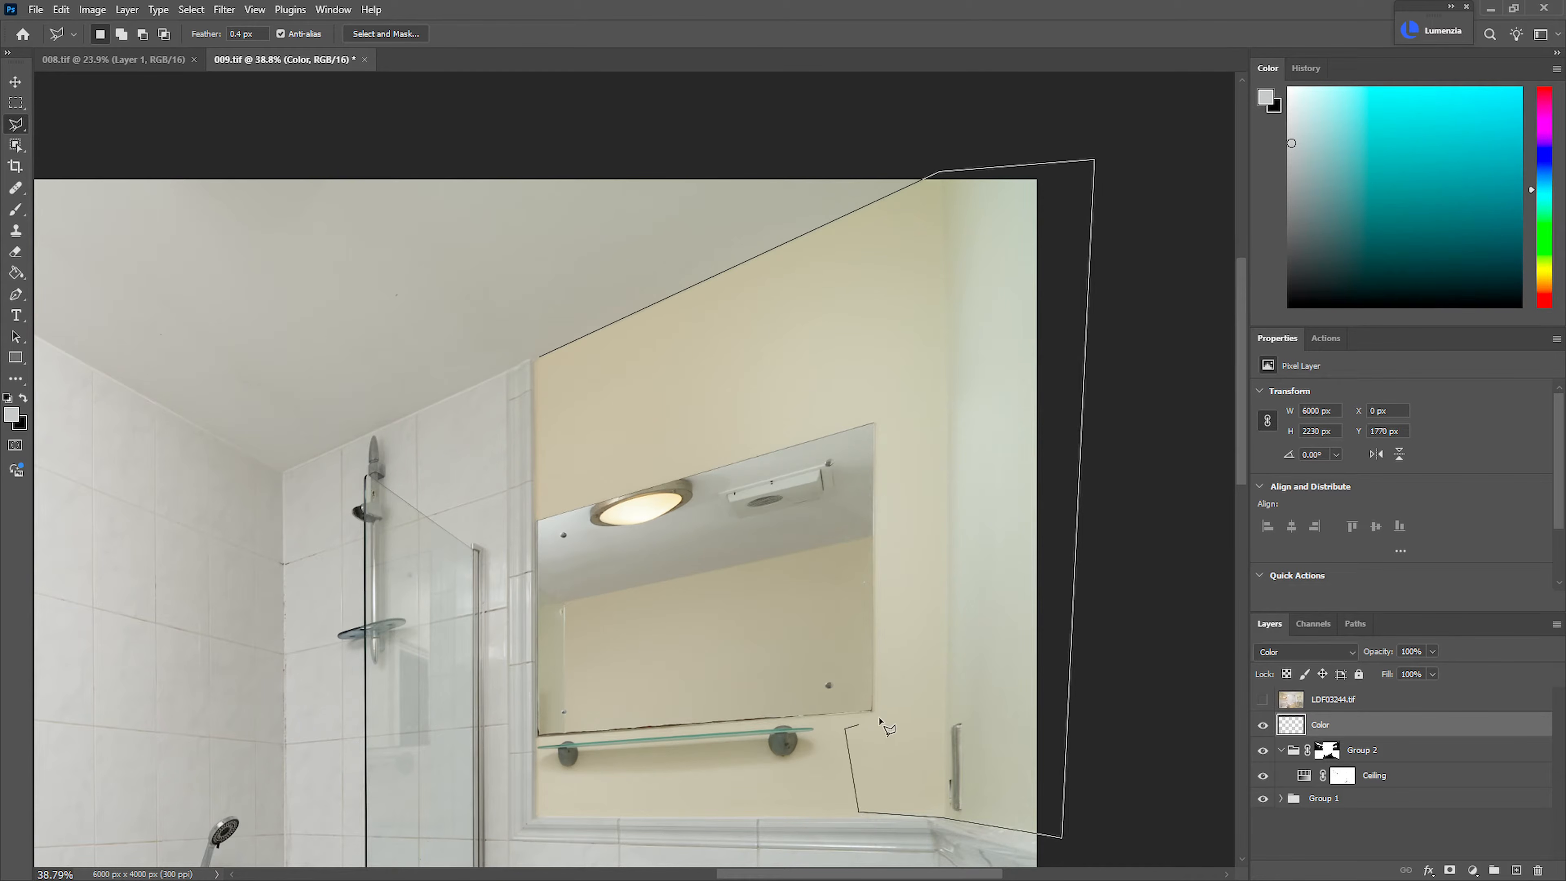
pyautogui.click(880, 416)
pyautogui.click(537, 368)
# Sample the cream wall colour, brush it over the greenish side wall within the selection, and deselect
pyautogui.press('b')
pyautogui.moveTo(793, 318); pyautogui.dragTo(743, 342)
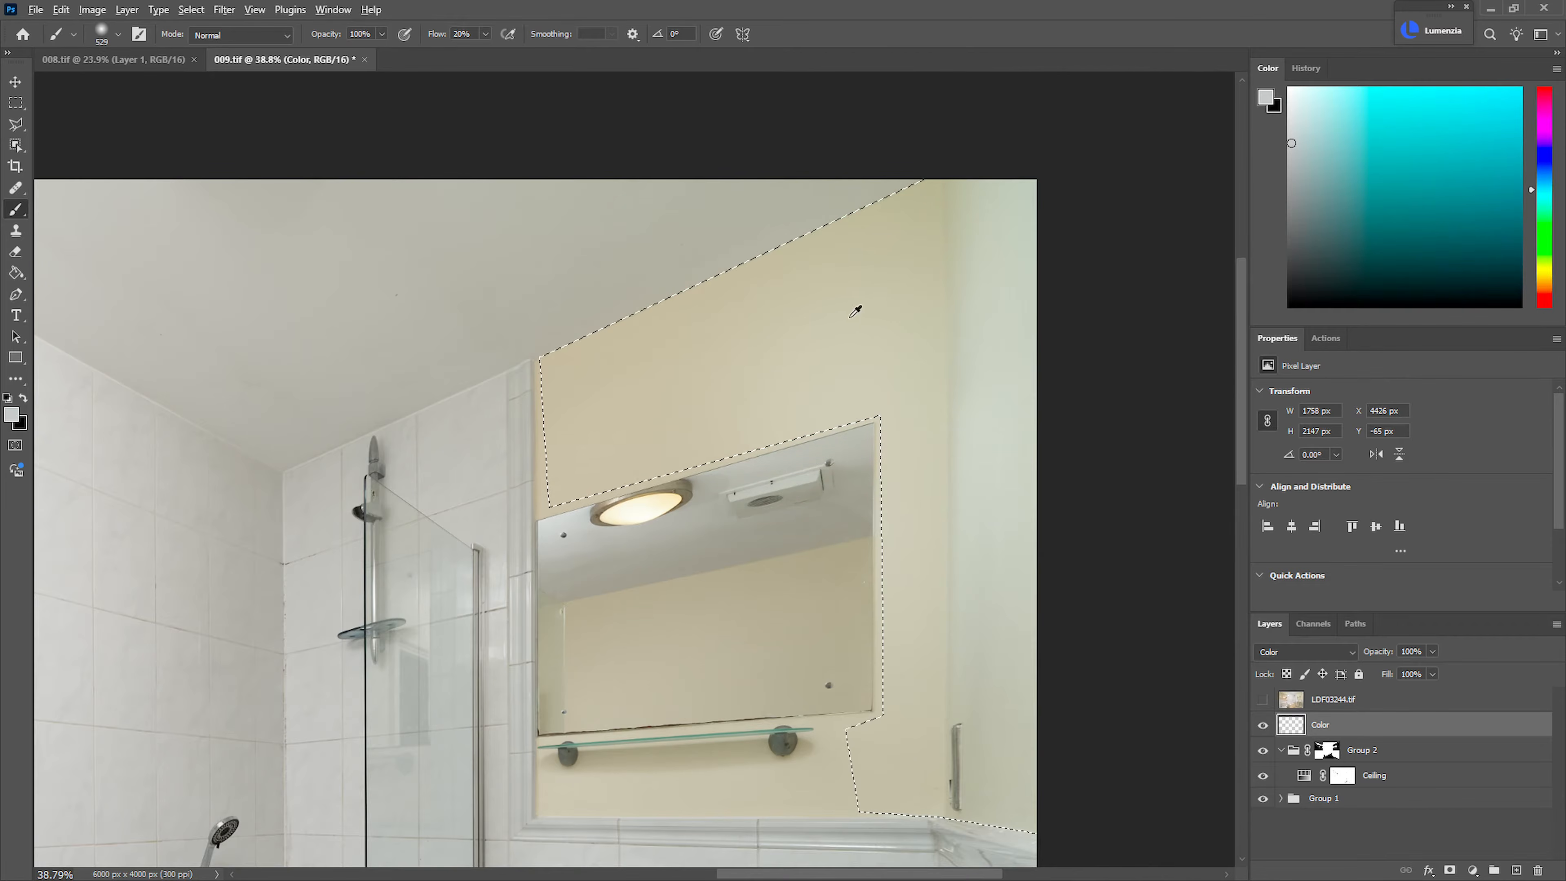
pyautogui.keyDown('alt'); pyautogui.click(797, 303); pyautogui.keyUp('alt')
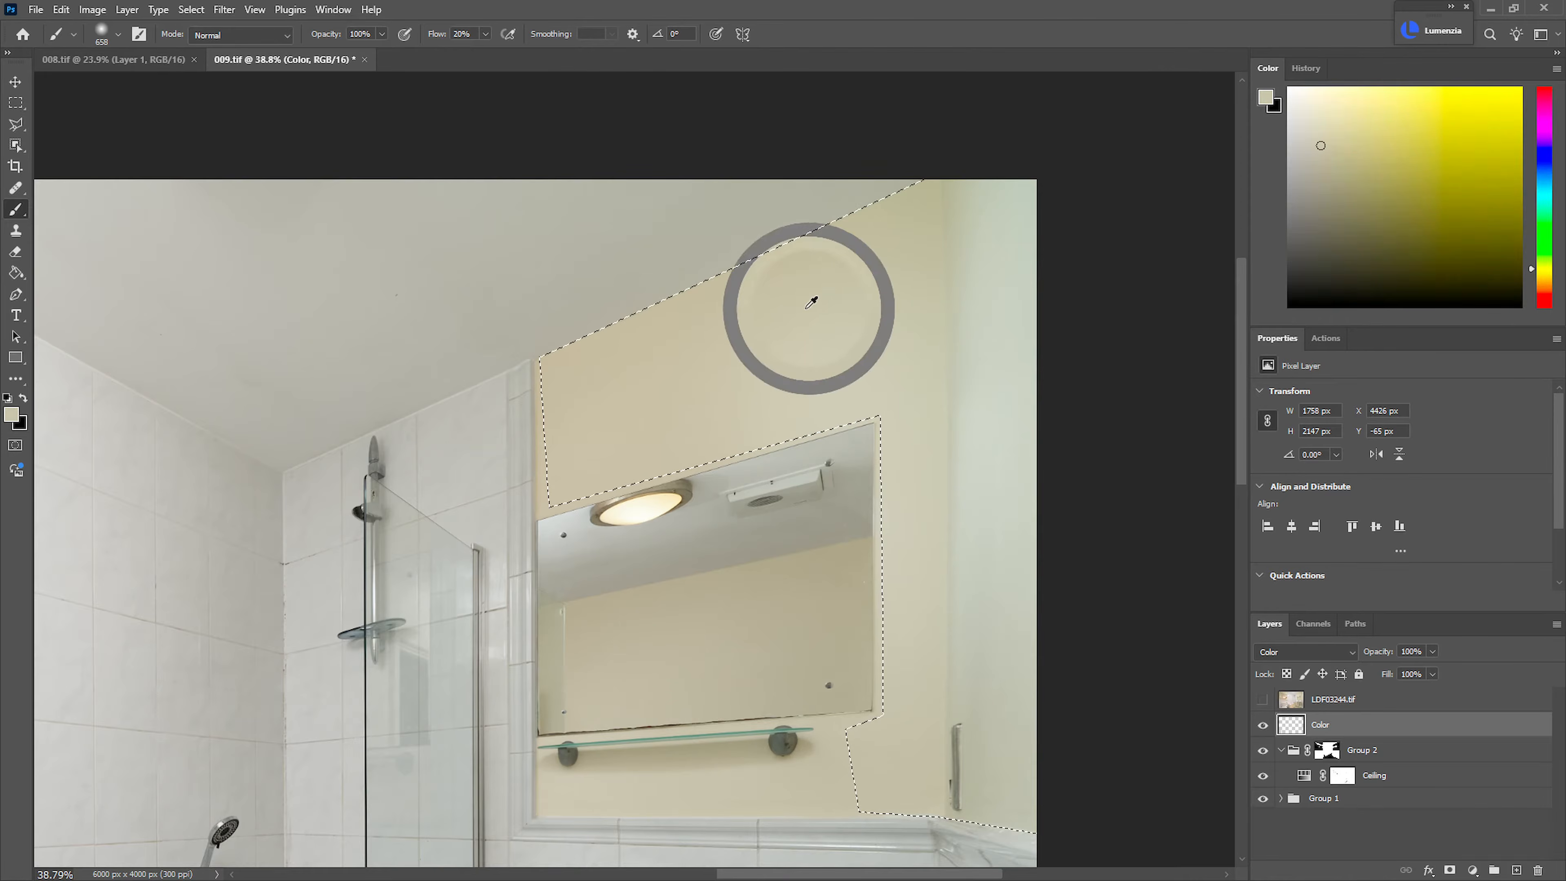
pyautogui.moveTo(1004, 210)
pyautogui.mouseDown()
pyautogui.moveTo(1027, 360)
pyautogui.moveTo(1038, 656)
pyautogui.mouseUp()
pyautogui.moveTo(1007, 426); pyautogui.dragTo(953, 296)
pyautogui.moveTo(955, 406); pyautogui.dragTo(934, 409)
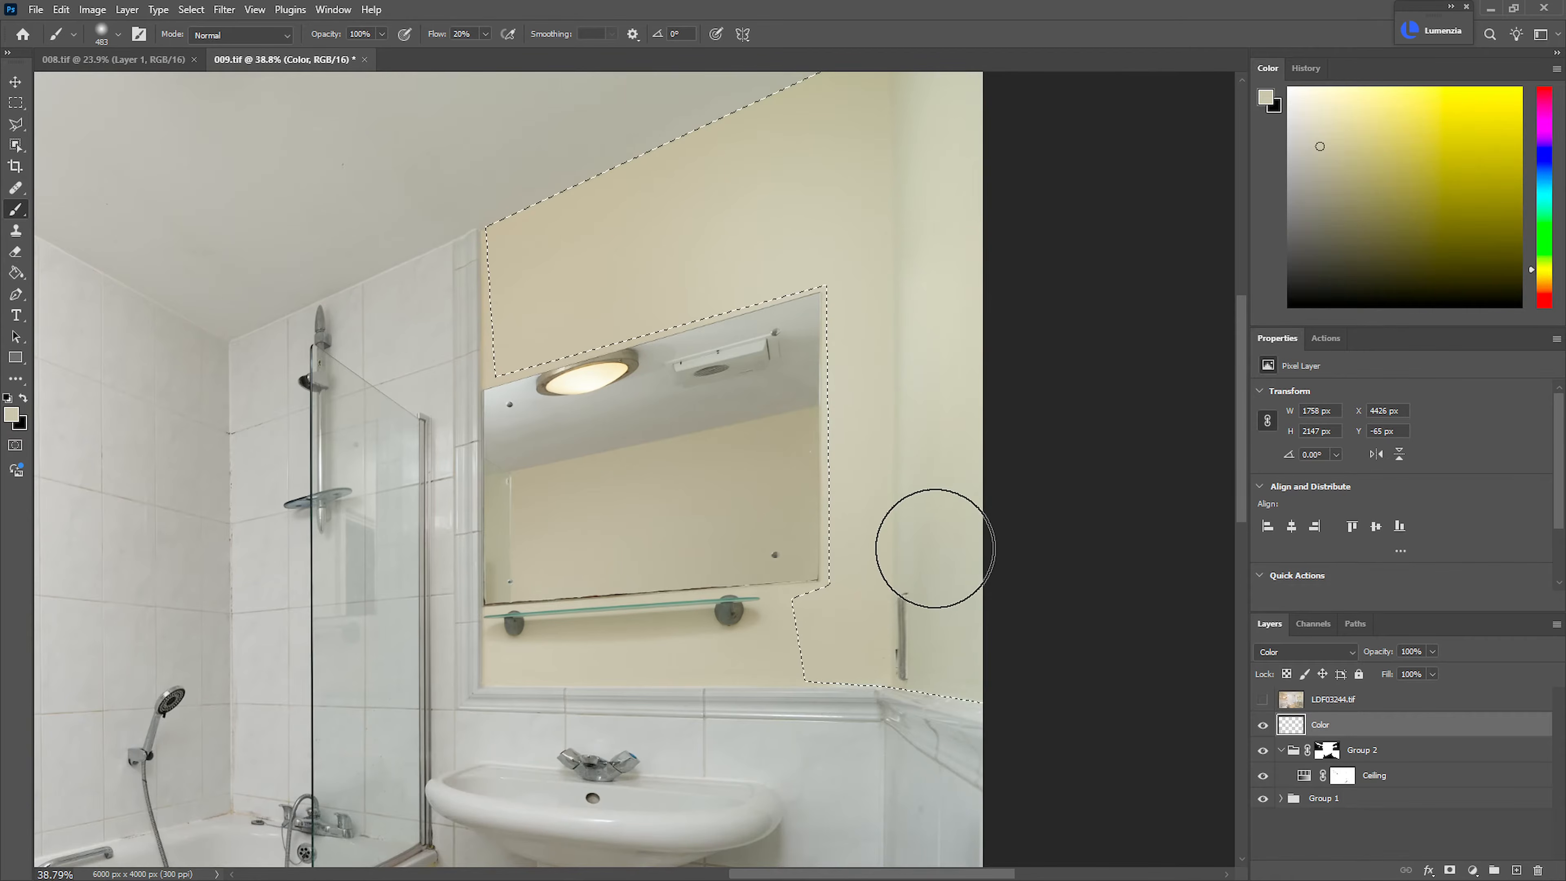
pyautogui.moveTo(930, 493); pyautogui.dragTo(915, 188)
pyautogui.moveTo(917, 287)
pyautogui.mouseDown()
pyautogui.moveTo(923, 385)
pyautogui.moveTo(766, 461)
pyautogui.moveTo(789, 465)
pyautogui.mouseUp()
pyautogui.hotkey('ctrl', 'd')
# Outline the greenish side wall reflected at the outer edge of the cabinet's first mirror door with the Polygonal Lasso
pyautogui.moveTo(762, 464); pyautogui.dragTo(861, 395)
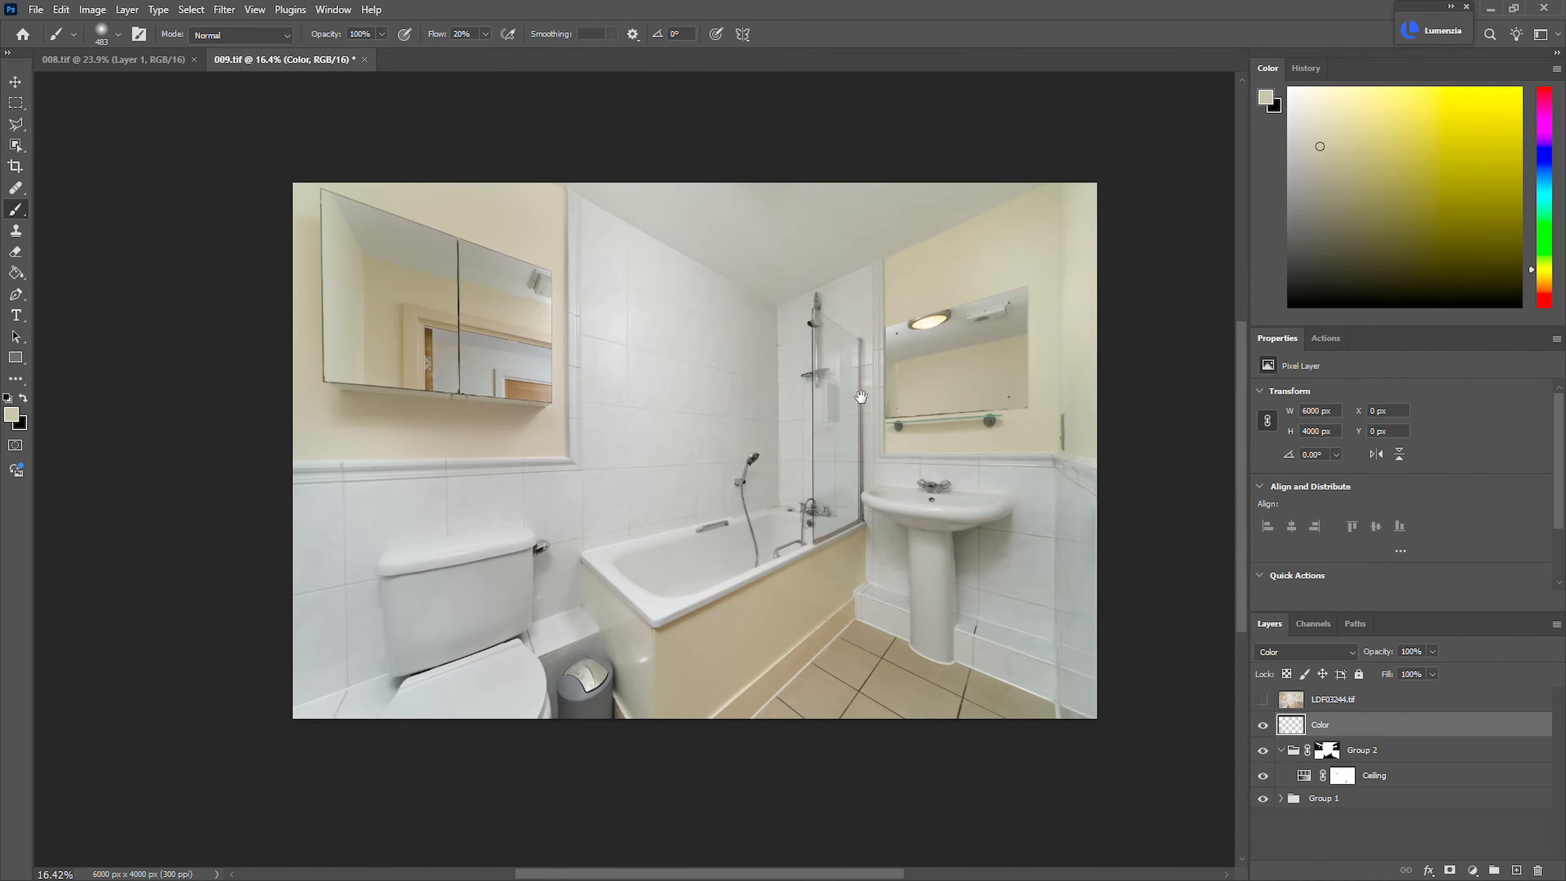
pyautogui.moveTo(373, 241); pyautogui.dragTo(475, 281)
pyautogui.moveTo(422, 306); pyautogui.dragTo(637, 380)
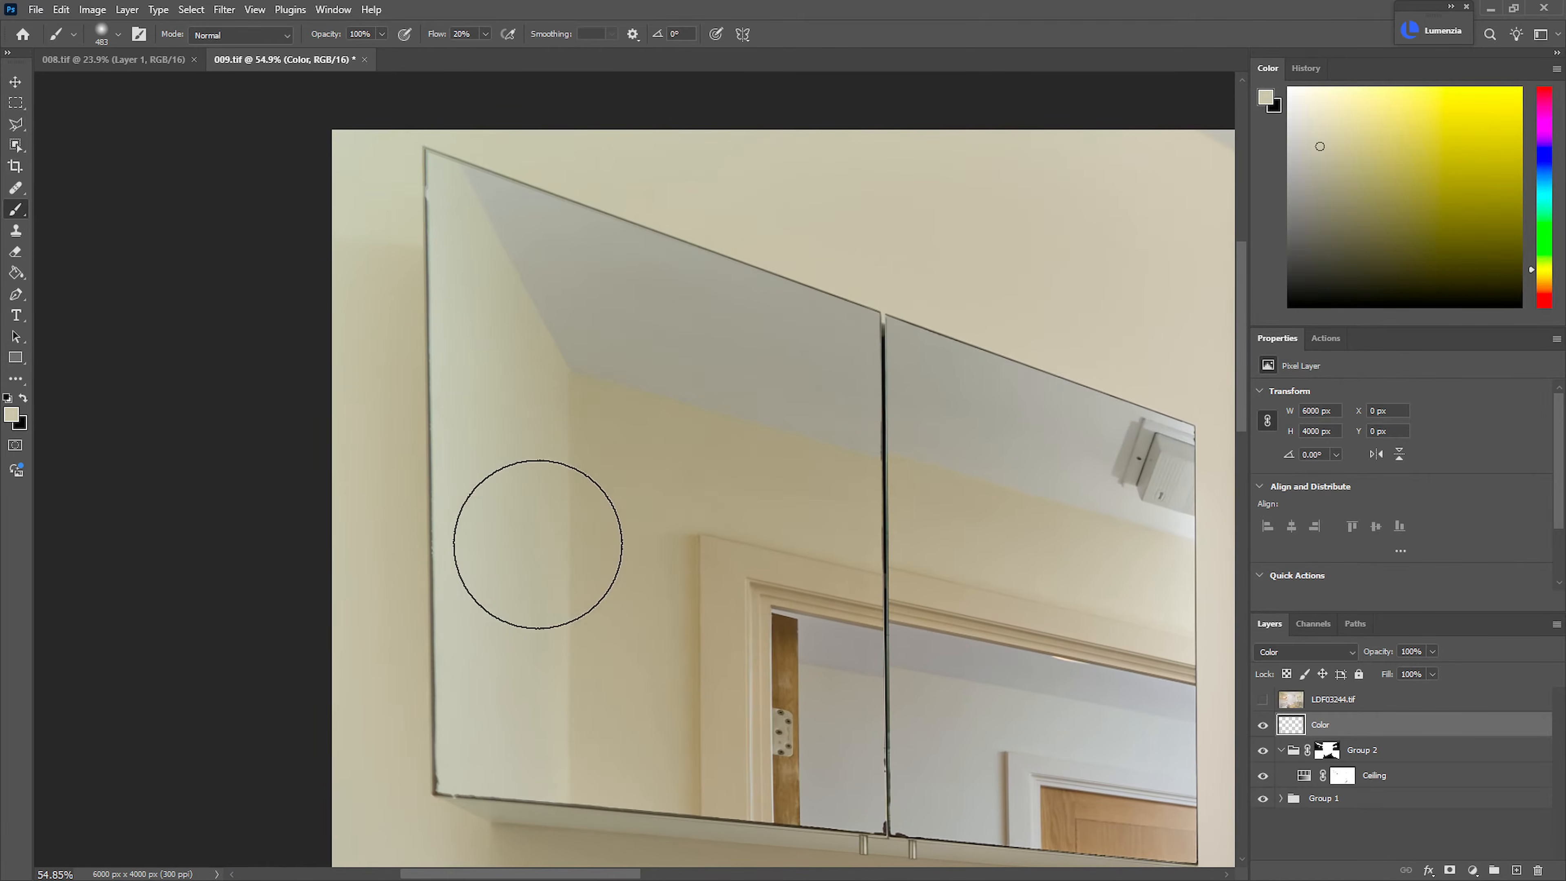
pyautogui.press('l')
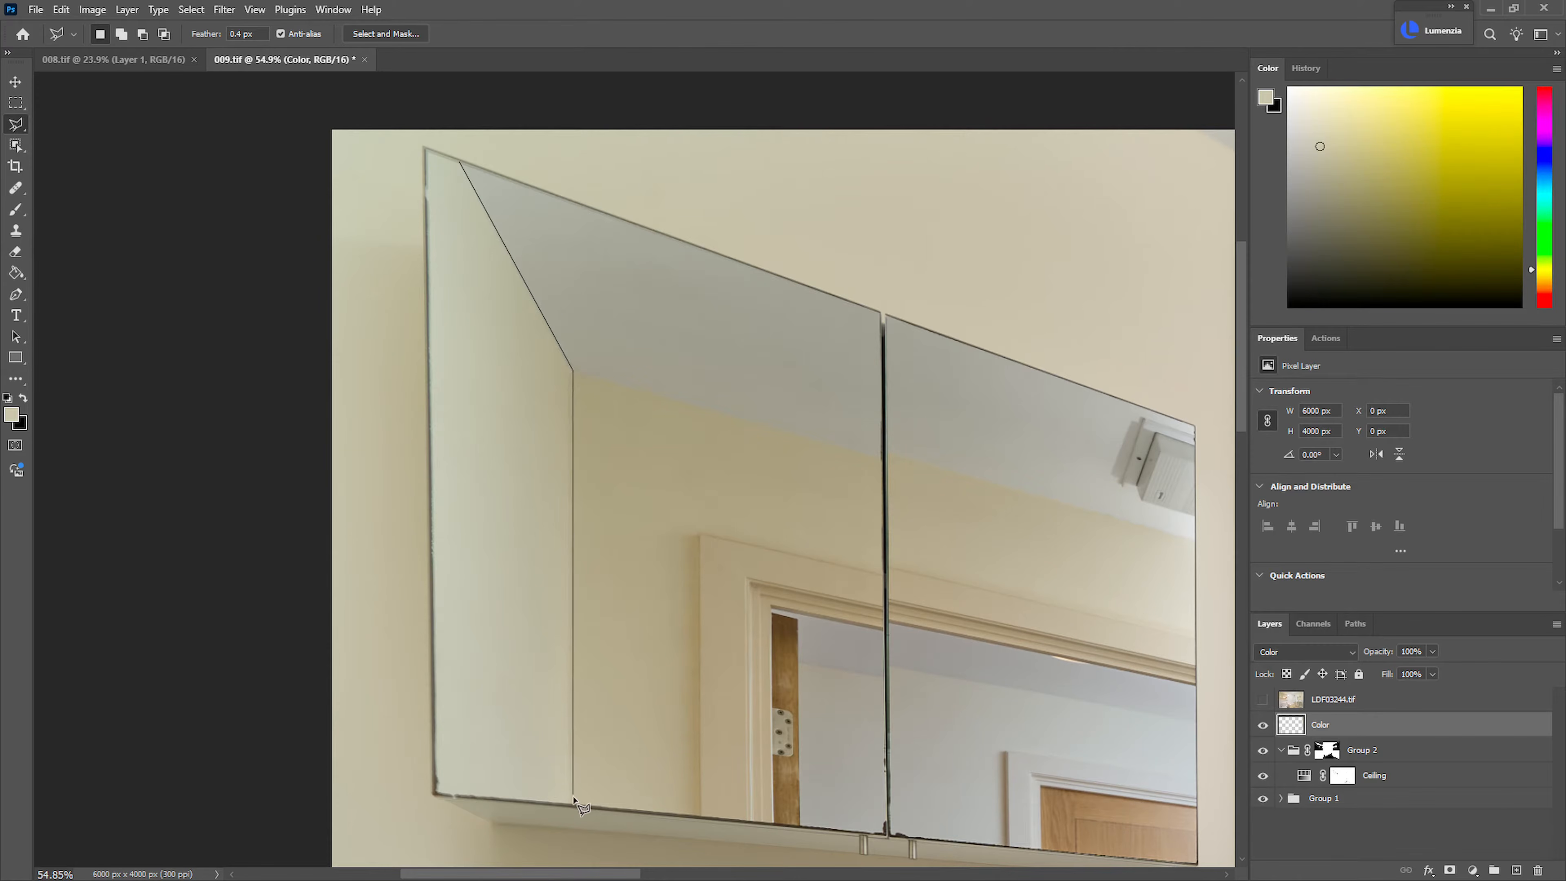
pyautogui.click(436, 792)
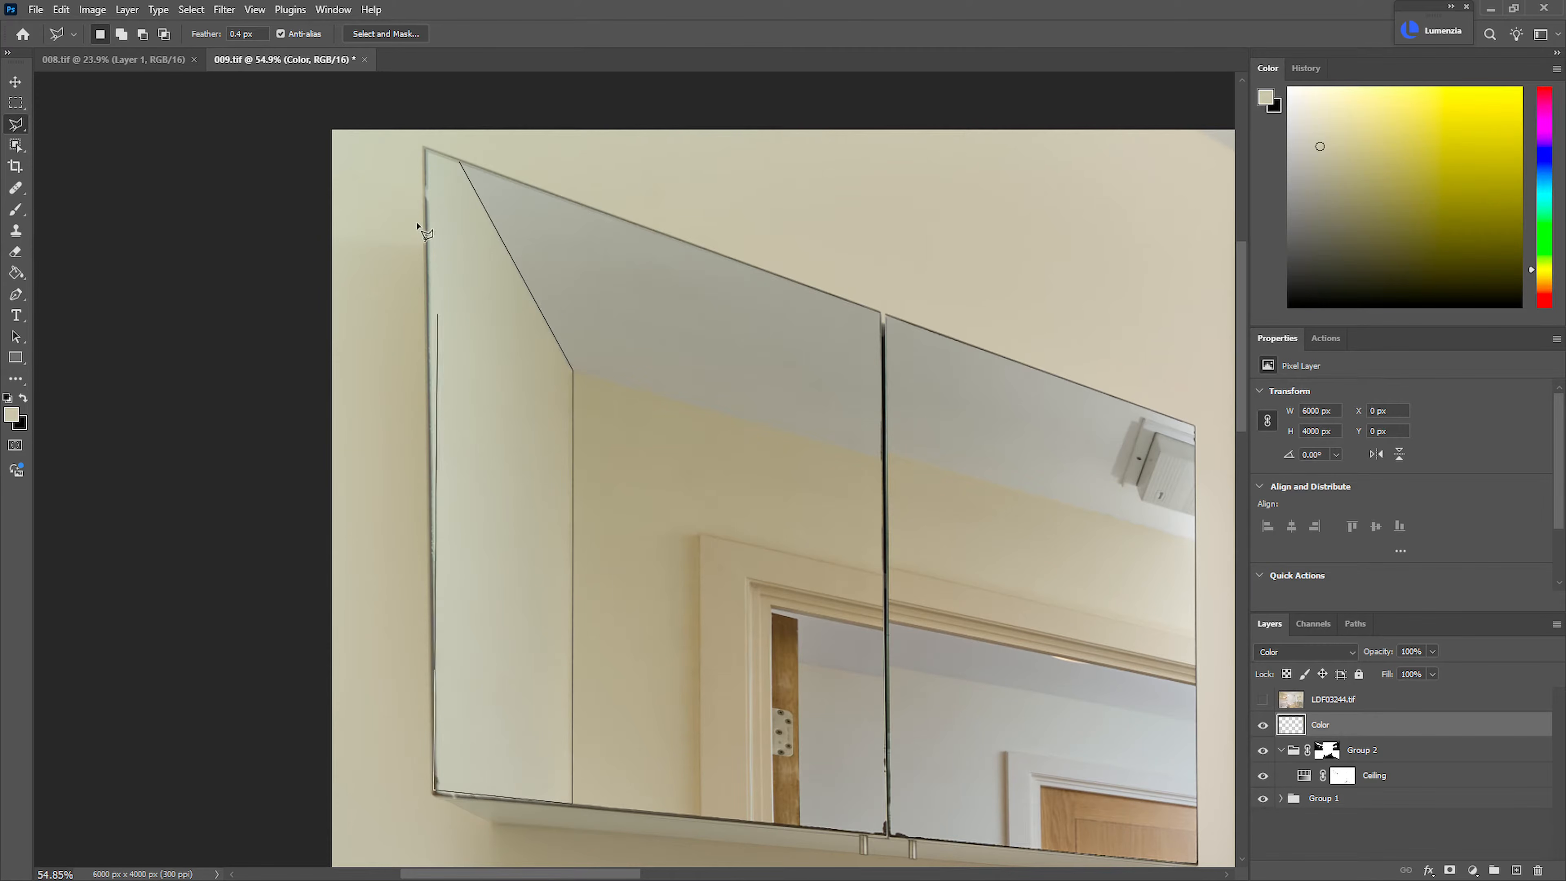
pyautogui.click(458, 162)
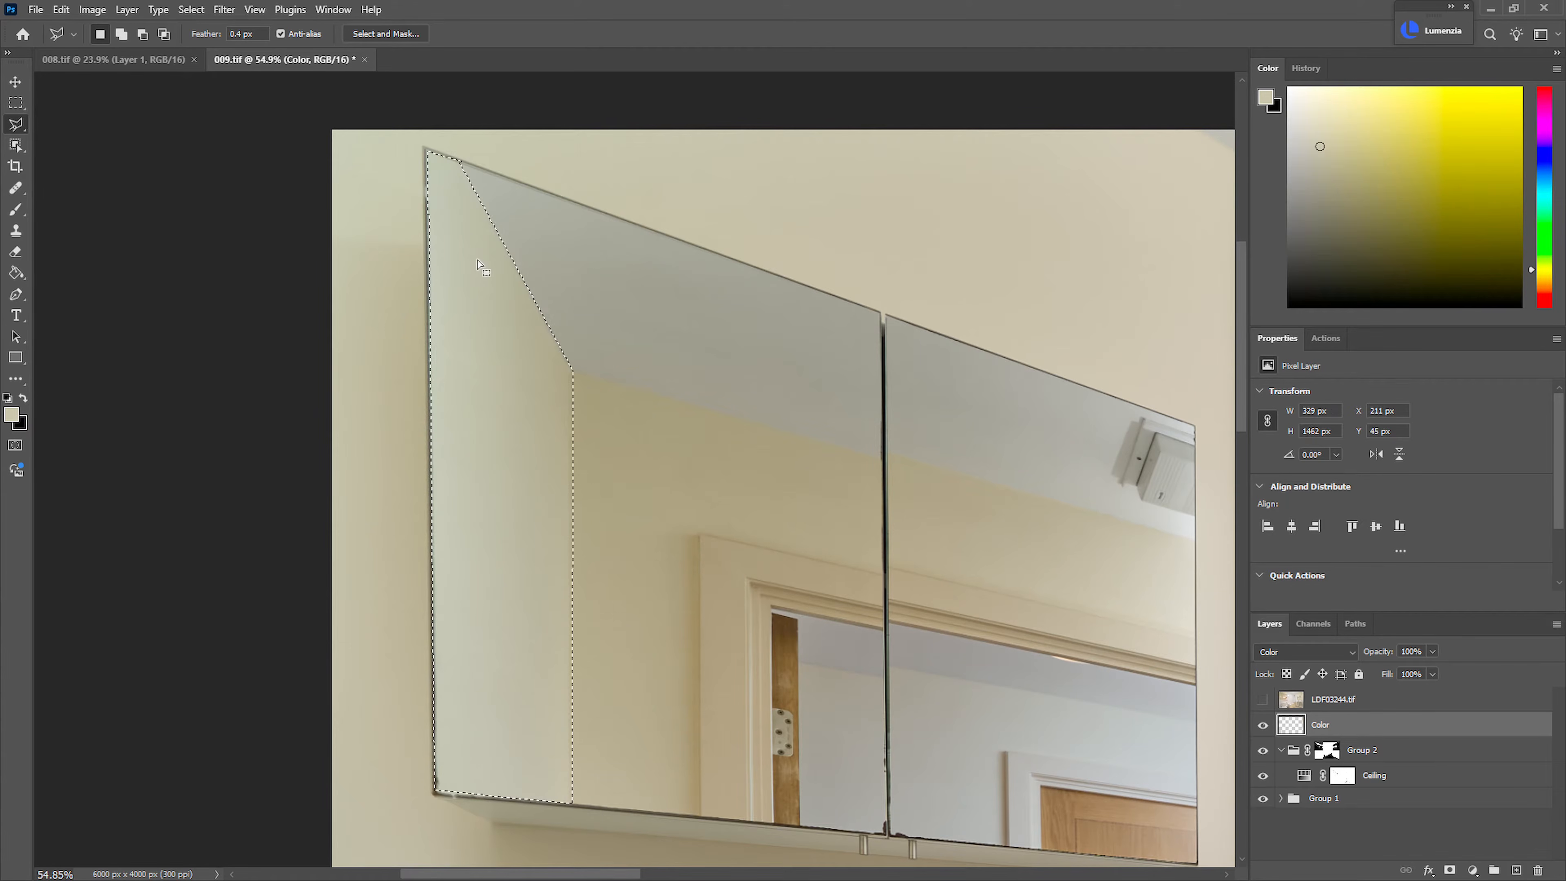
# Brush the cream colour over the selected wall reflection in the cabinet mirror and deselect
pyautogui.press('b')
pyautogui.moveTo(447, 267)
pyautogui.mouseDown()
pyautogui.moveTo(490, 560)
pyautogui.moveTo(476, 788)
pyautogui.moveTo(454, 147)
pyautogui.moveTo(531, 760)
pyautogui.mouseUp()
pyautogui.hotkey('ctrl', 'd')
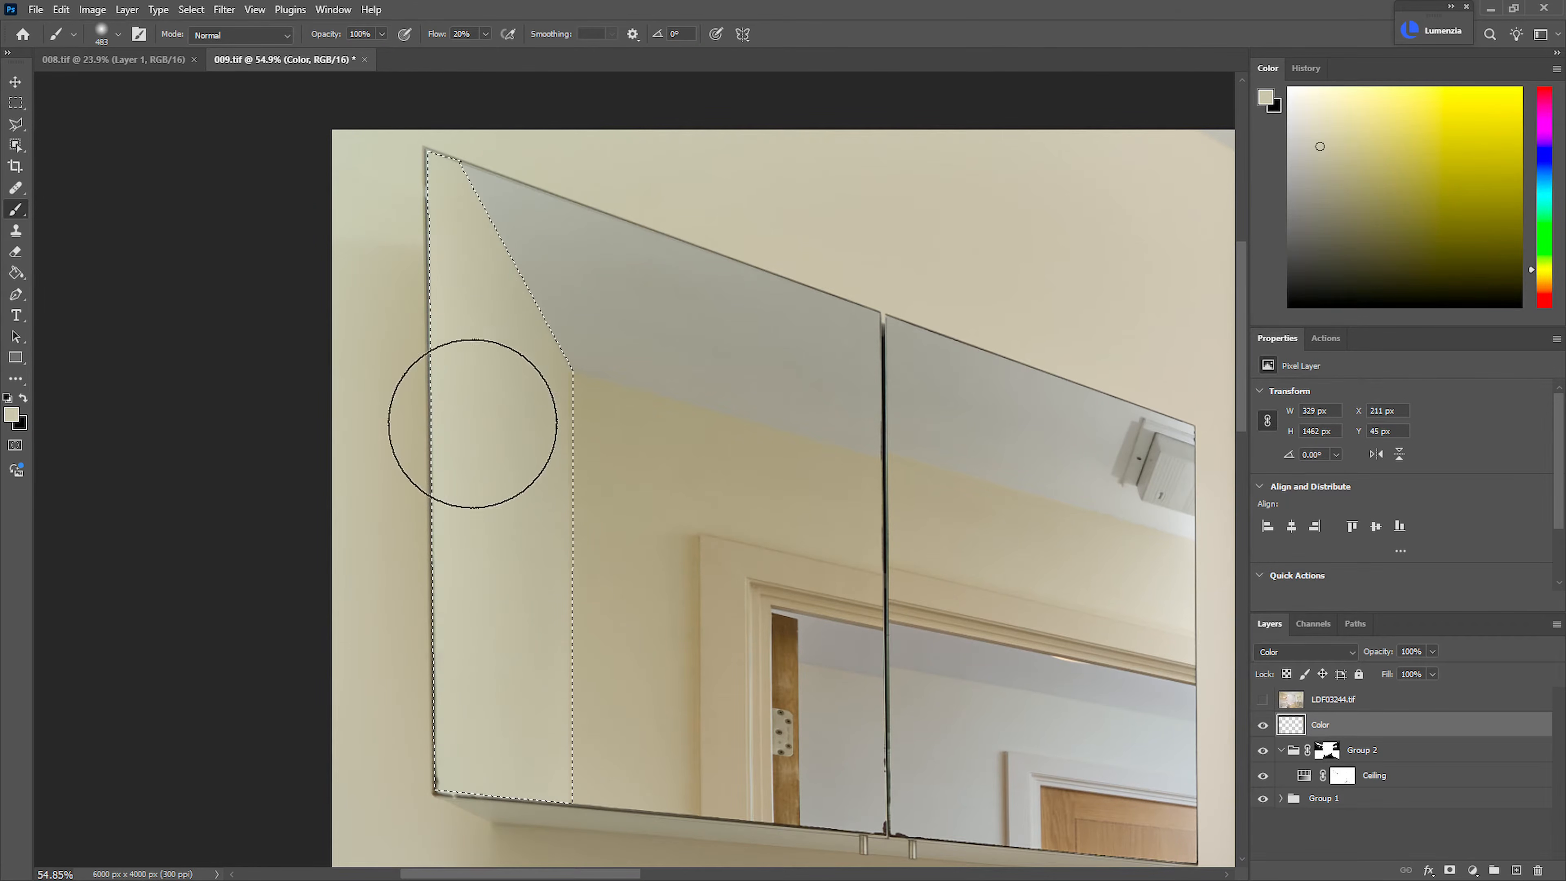
# Fit the photo to the window and group the Color layer, Group 2 and Group 1 together
pyautogui.scroll(-7, 761, 569)
pyautogui.moveTo(825, 597); pyautogui.dragTo(610, 512)
pyautogui.scroll(-3, 647, 525)
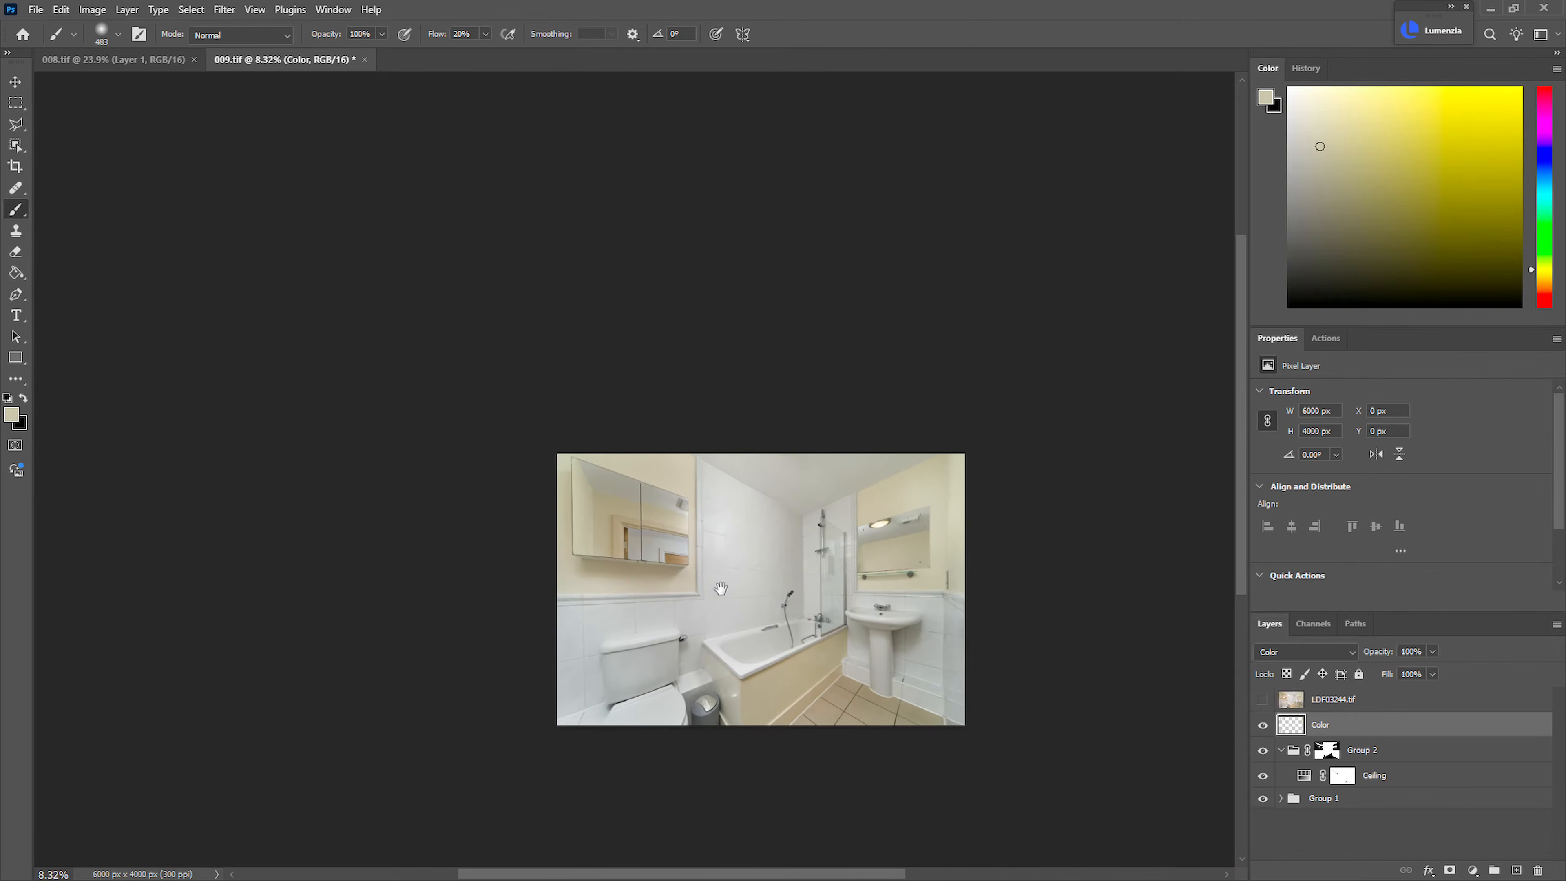
pyautogui.scroll(2, 690, 544)
pyautogui.hotkey('ctrl', '0')
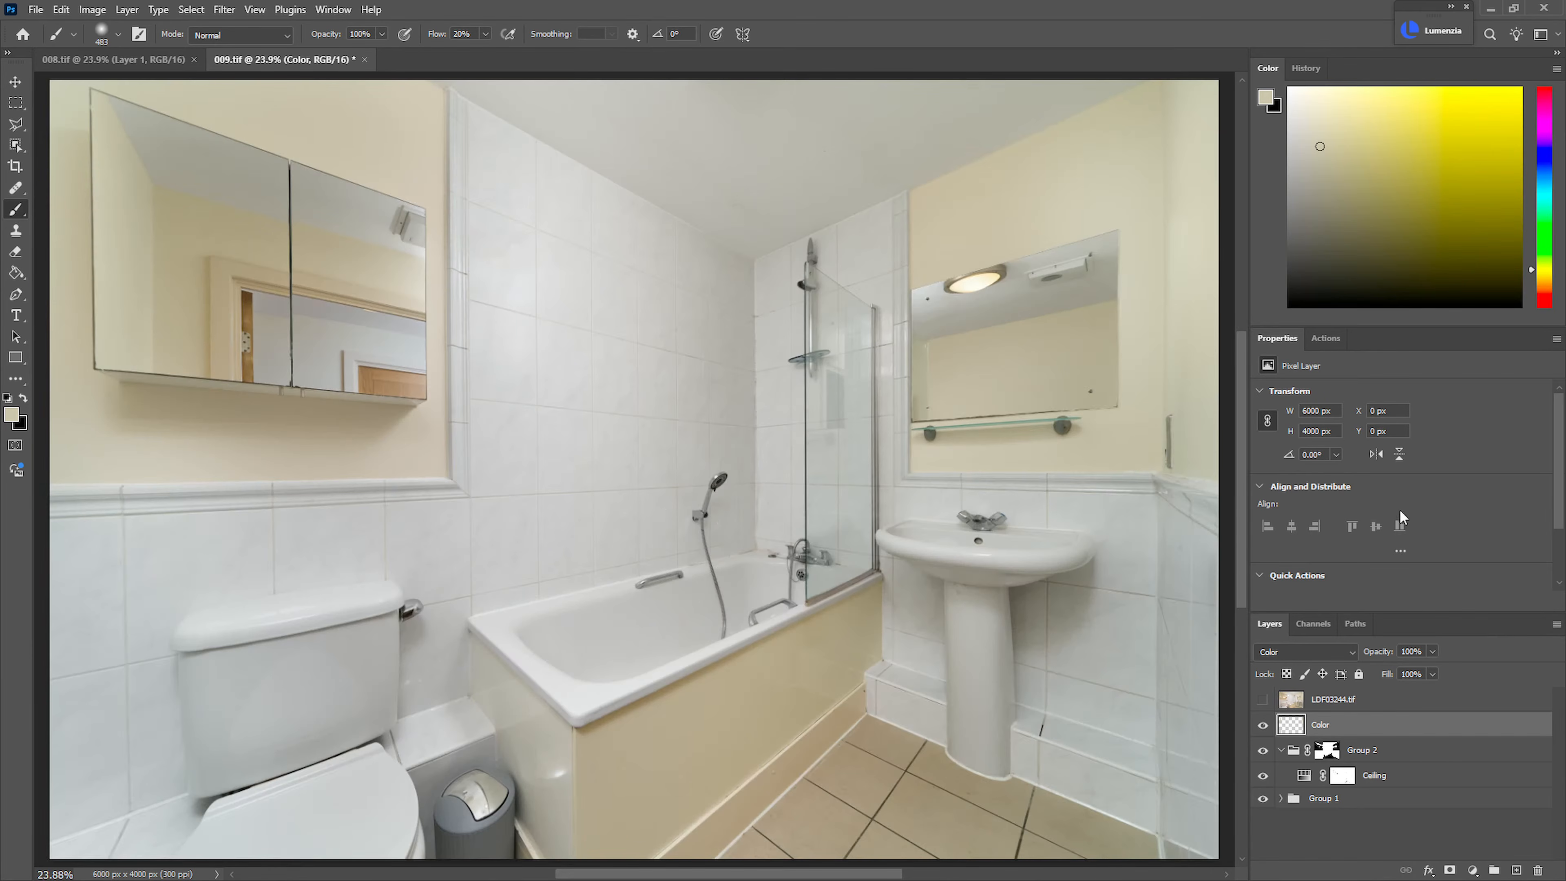
pyautogui.keyDown('shift'); pyautogui.click(1375, 799); pyautogui.keyUp('shift')
pyautogui.hotkey('ctrl', 'g')
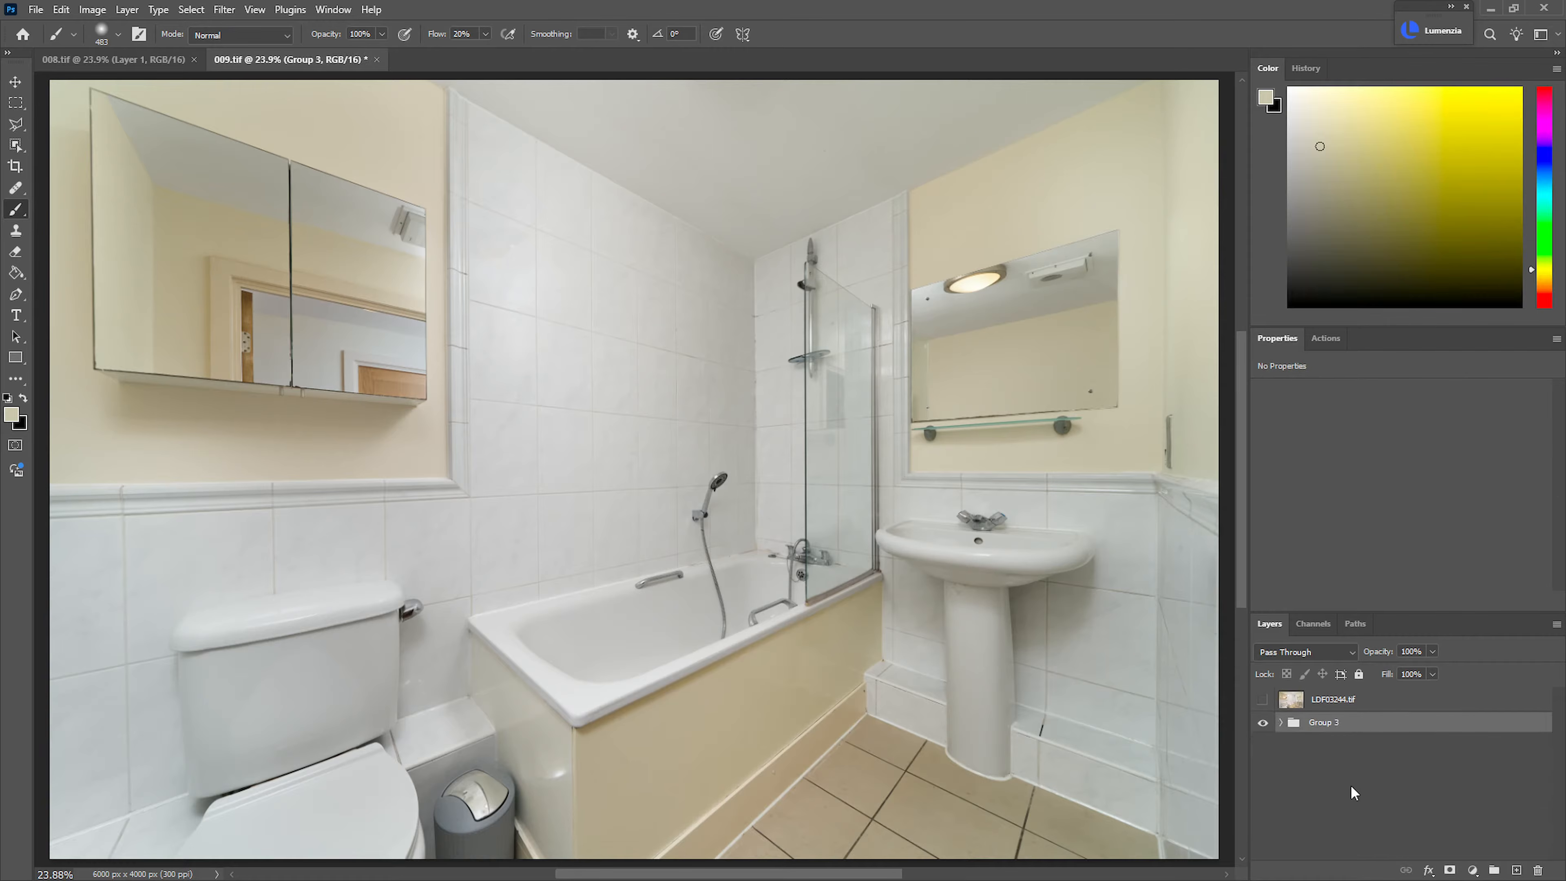
# Show the LDF03244.tif layer and set its blend mode to Luminosity
pyautogui.click(1262, 699)
pyautogui.click(1234, 613)
pyautogui.click(771, 344)
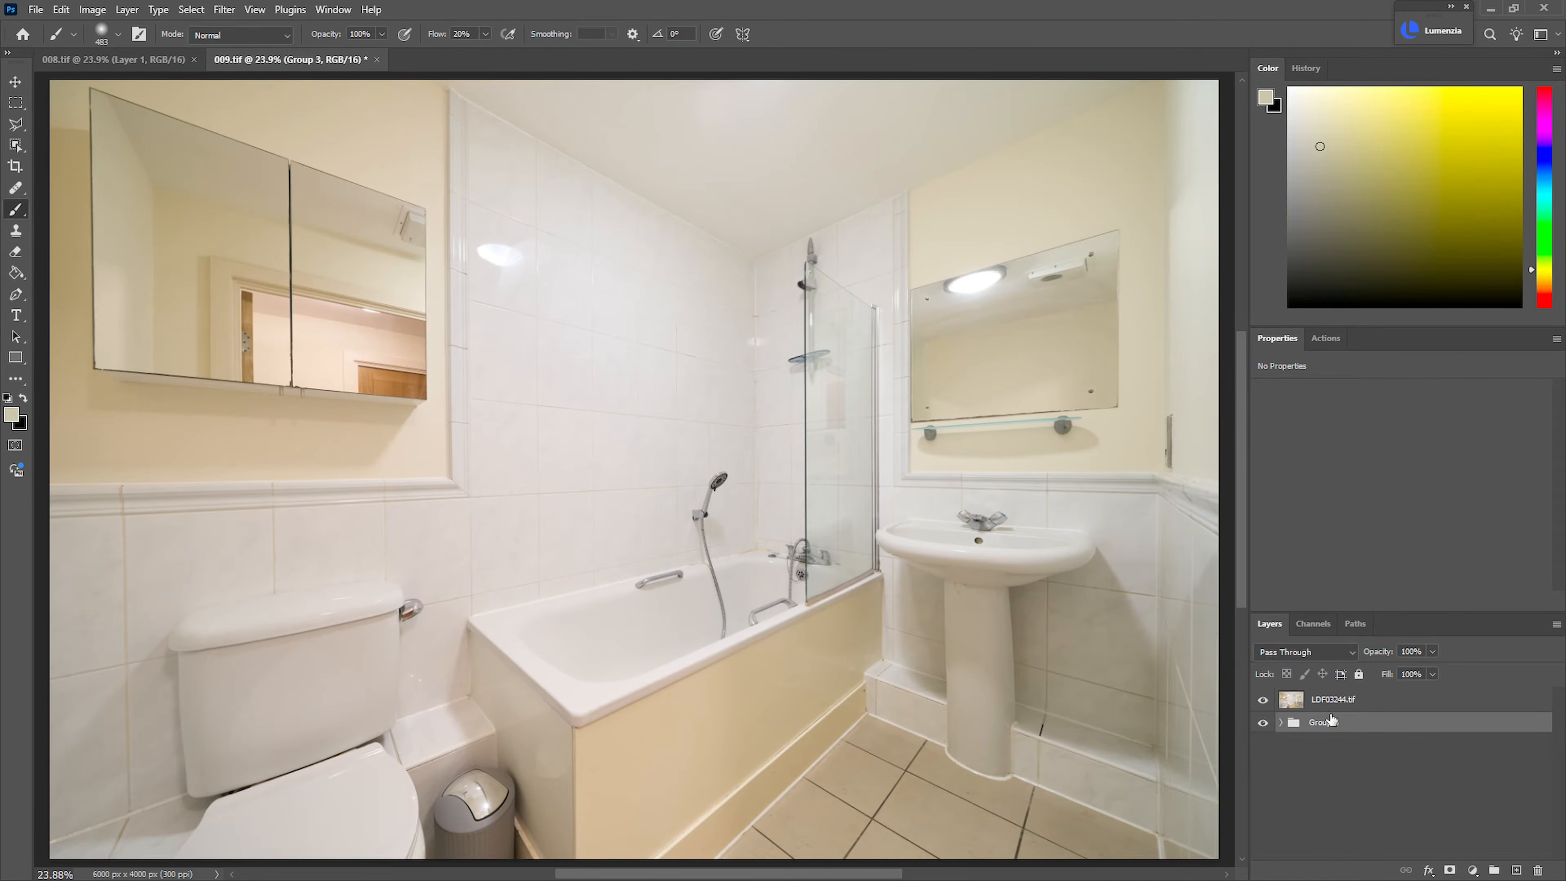
pyautogui.click(1332, 700)
pyautogui.click(1330, 653)
pyautogui.click(1304, 870)
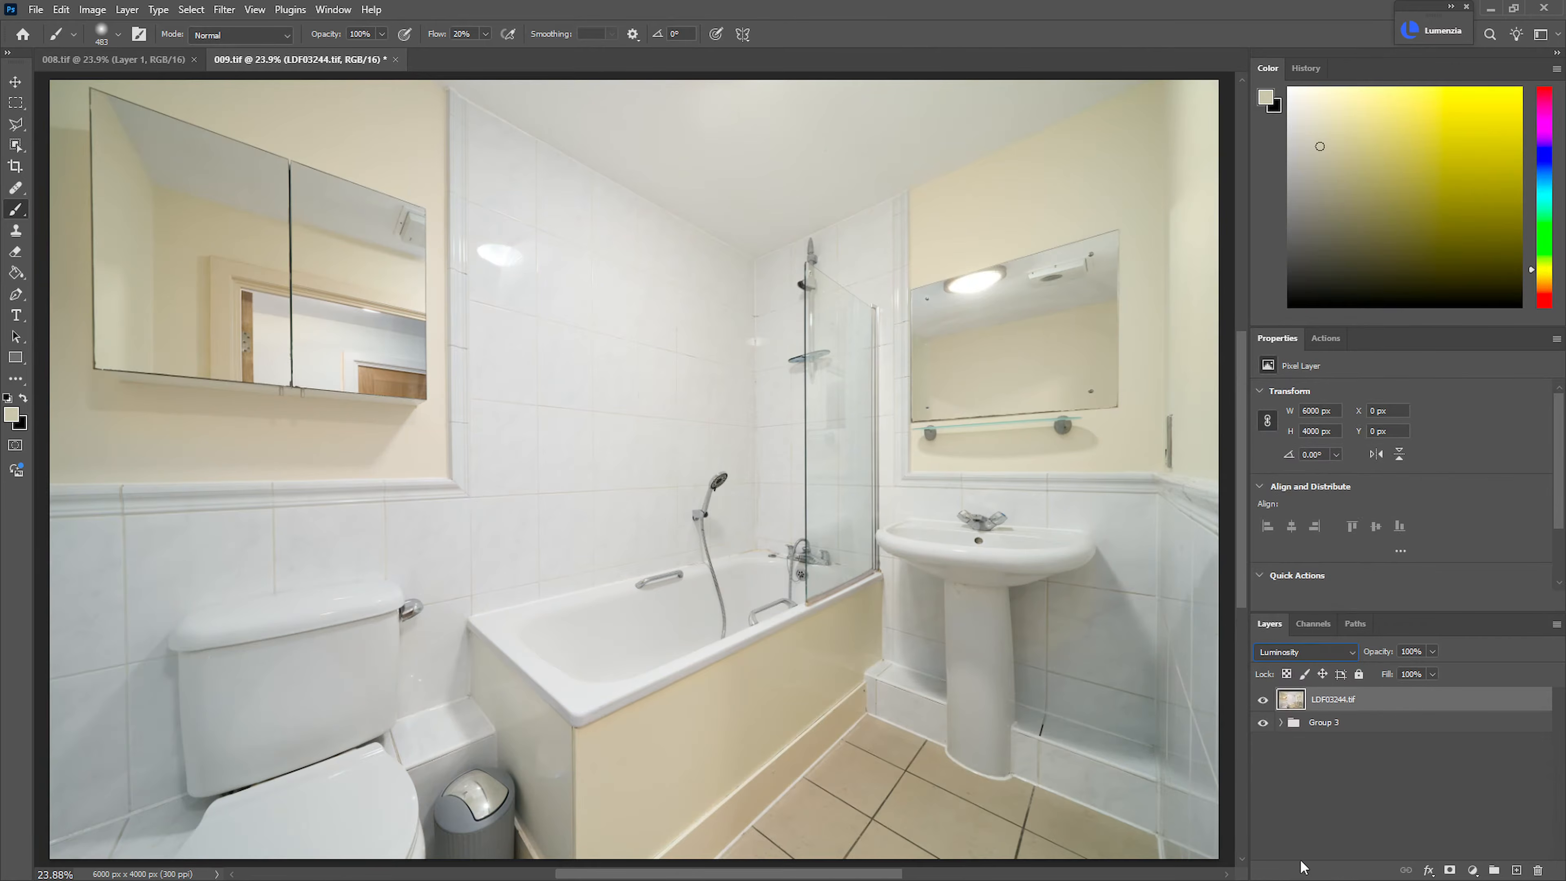
# Compare the washbasin area with the LDF03244.tif layer shown and hidden to check its alignment
pyautogui.moveTo(794, 591)
pyautogui.mouseDown()
pyautogui.moveTo(737, 596)
pyautogui.moveTo(795, 596)
pyautogui.mouseUp()
pyautogui.moveTo(1366, 658); pyautogui.dragTo(1352, 657)
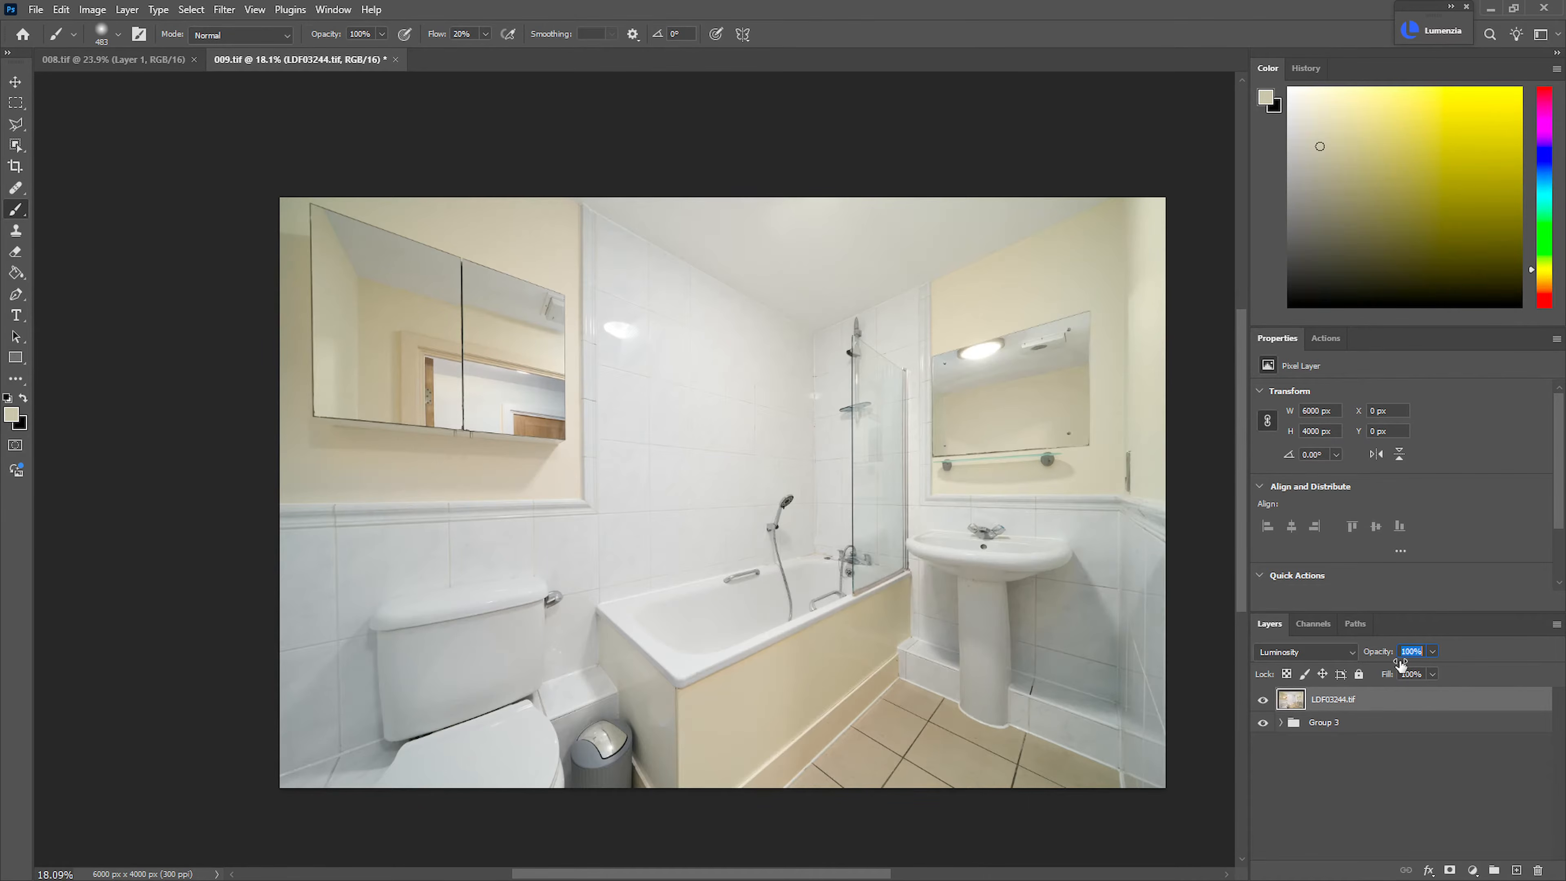
pyautogui.scroll(5, 1064, 606)
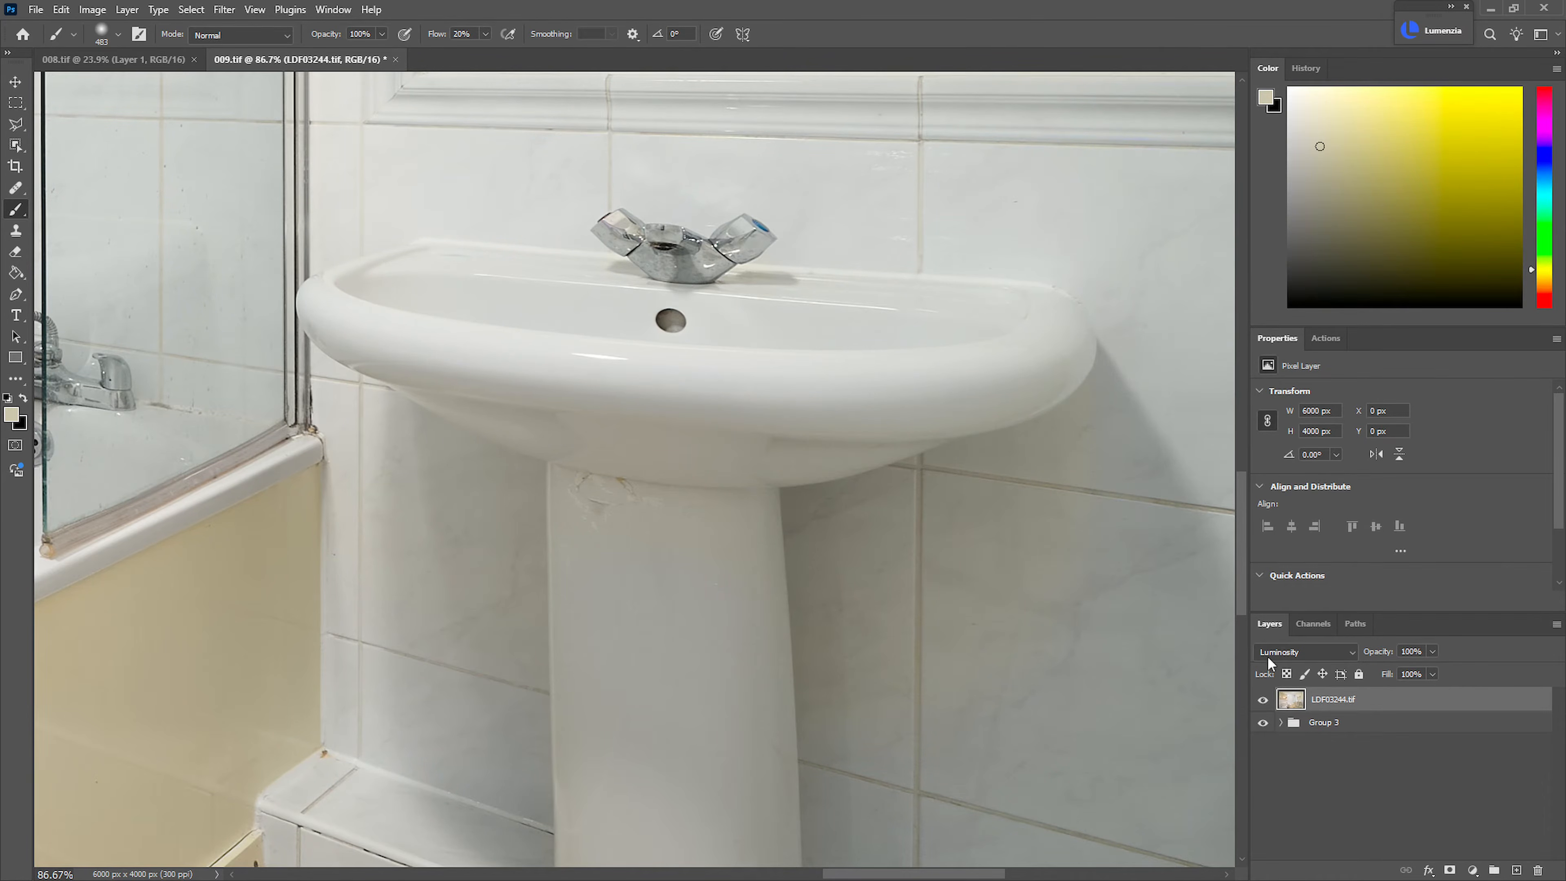
pyautogui.click(1263, 699)
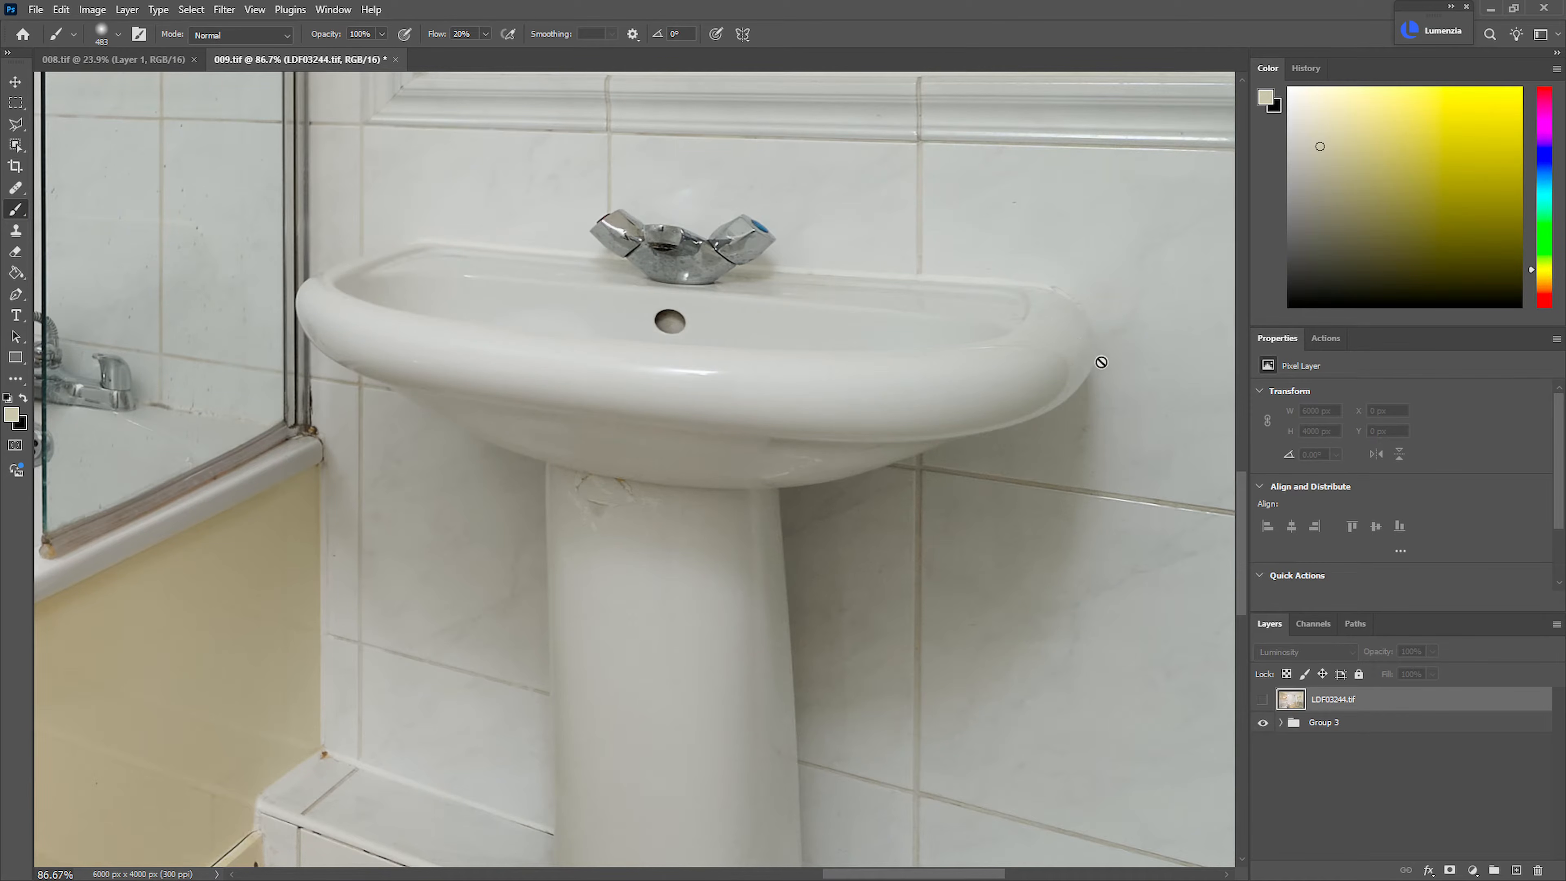
pyautogui.click(1264, 700)
pyautogui.click(1263, 699)
pyautogui.click(1263, 700)
pyautogui.click(1263, 700)
pyautogui.click(1264, 701)
pyautogui.click(1263, 700)
pyautogui.click(1263, 700)
pyautogui.click(1263, 699)
pyautogui.click(1263, 700)
pyautogui.click(1263, 699)
pyautogui.click(1262, 699)
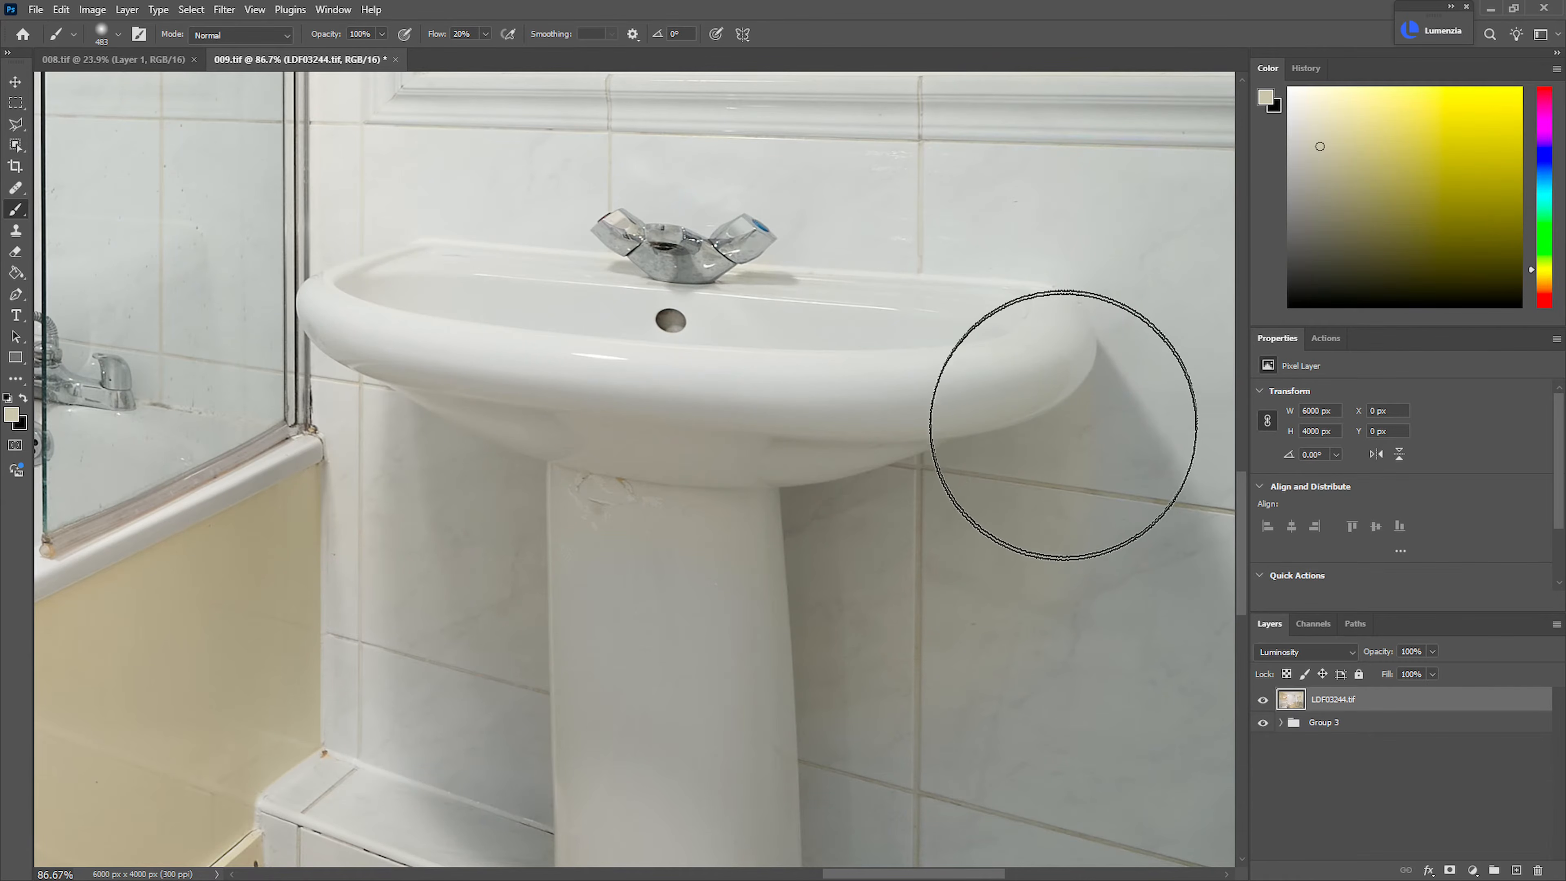
pyautogui.click(1263, 699)
pyautogui.click(1263, 700)
pyautogui.click(1263, 700)
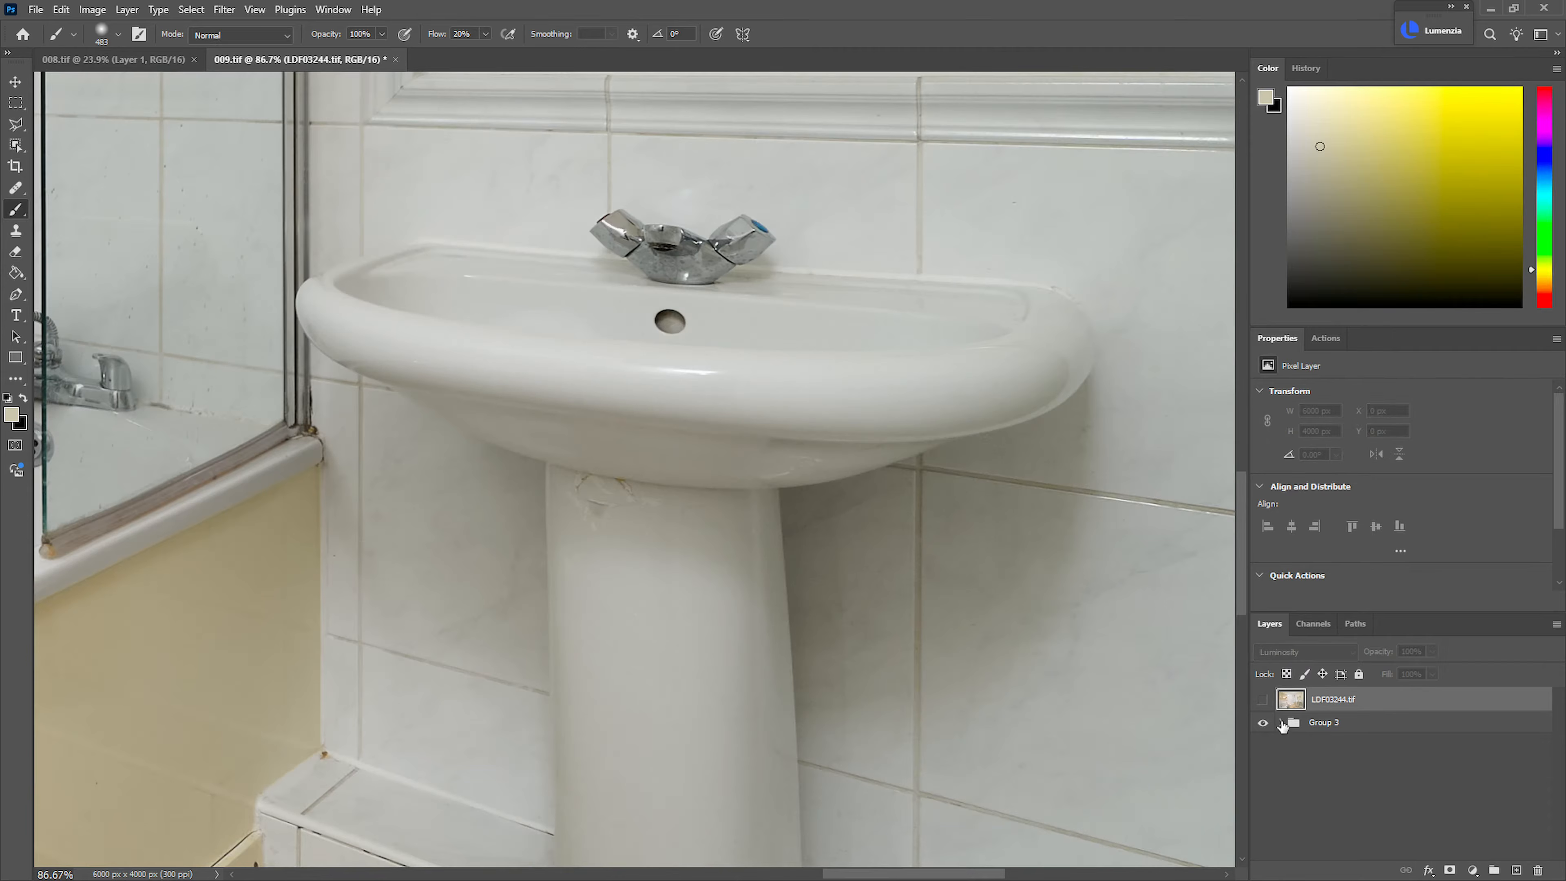
pyautogui.click(1321, 725)
pyautogui.click(1347, 705)
pyautogui.click(1262, 700)
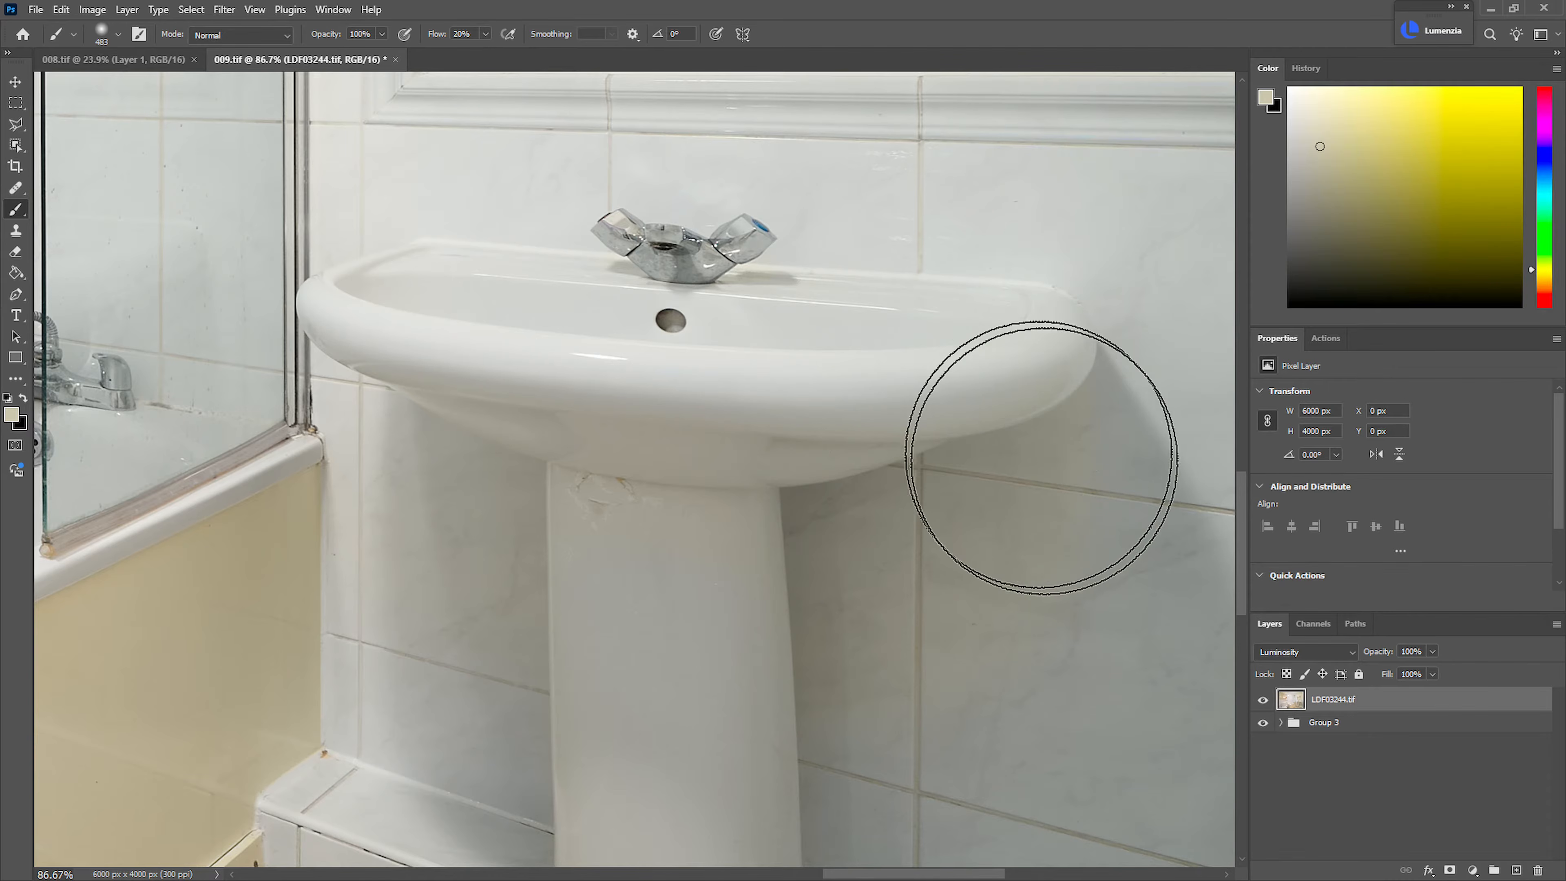
# Align the LDF03244.tif layer to the photo beneath in Difference mode, nudging it vertically to Y 1 px
pyautogui.press('v')
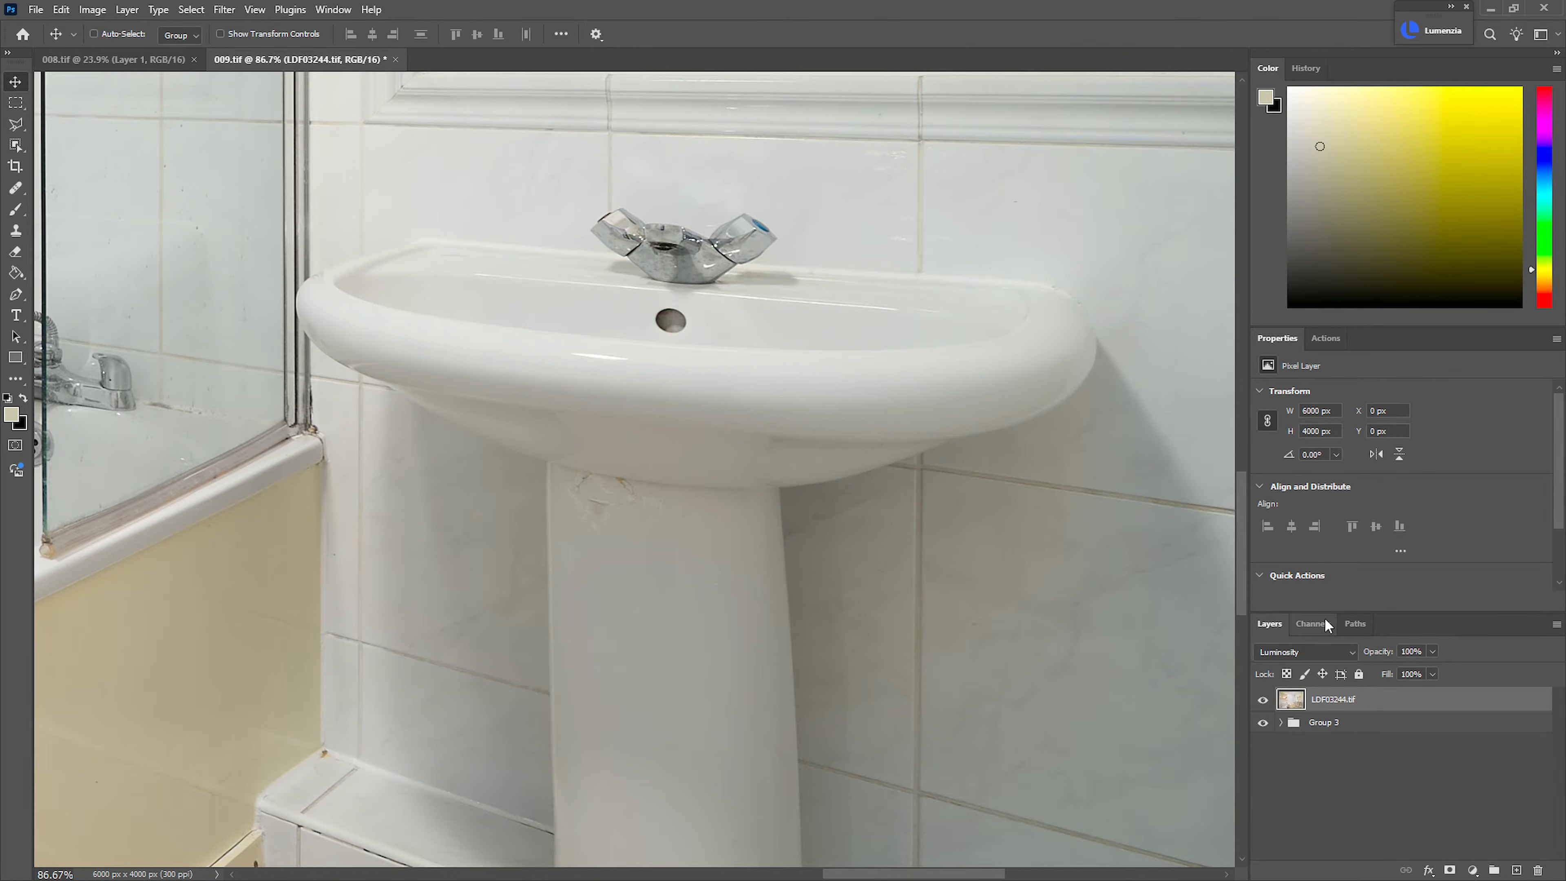
pyautogui.click(1320, 653)
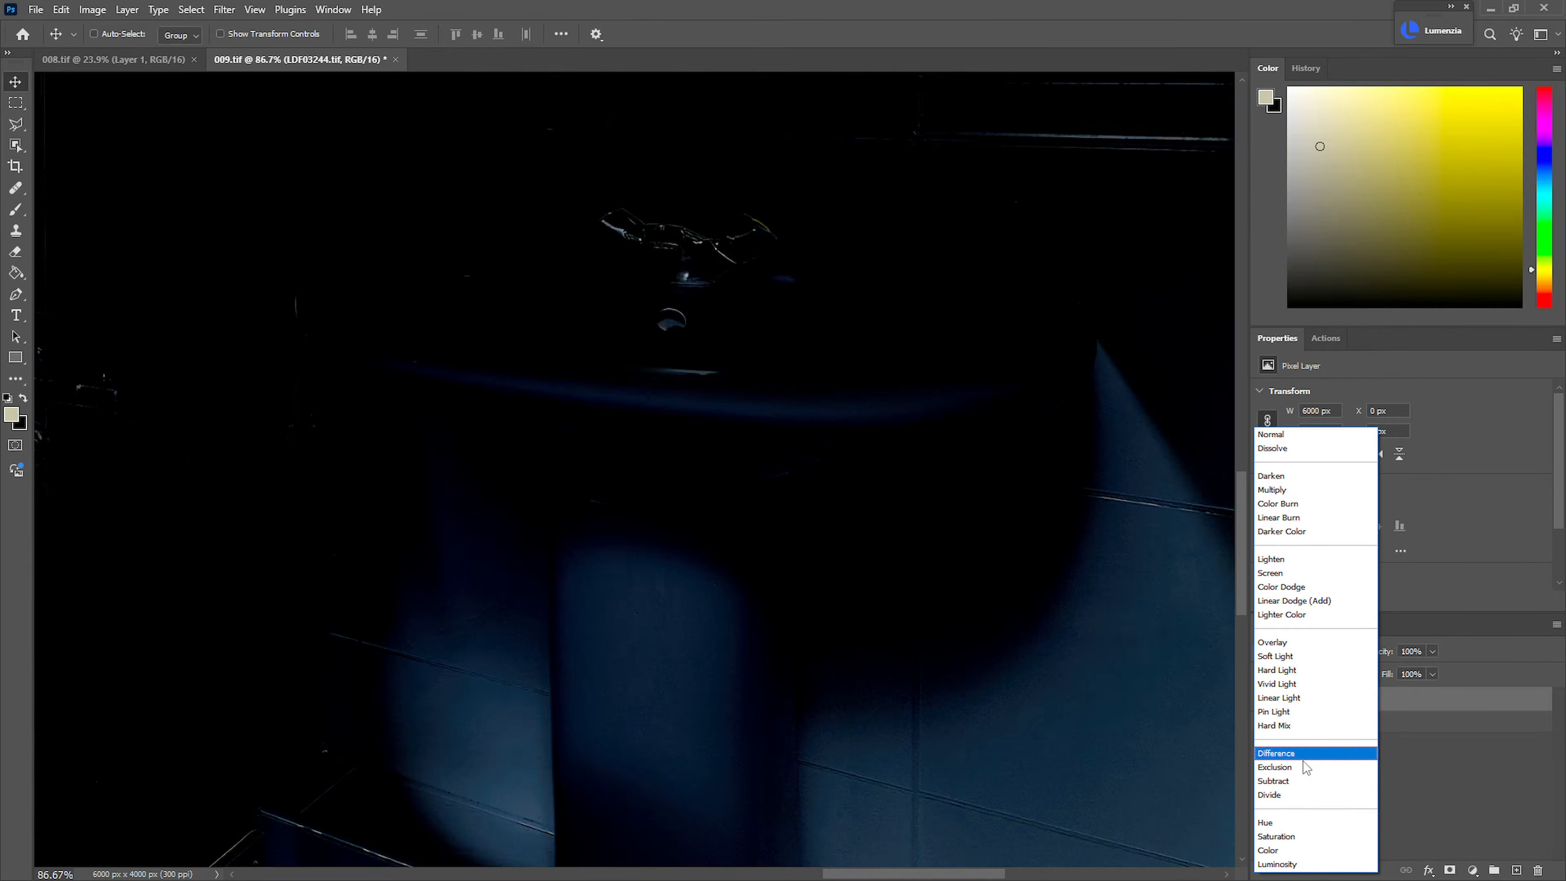
pyautogui.click(1303, 753)
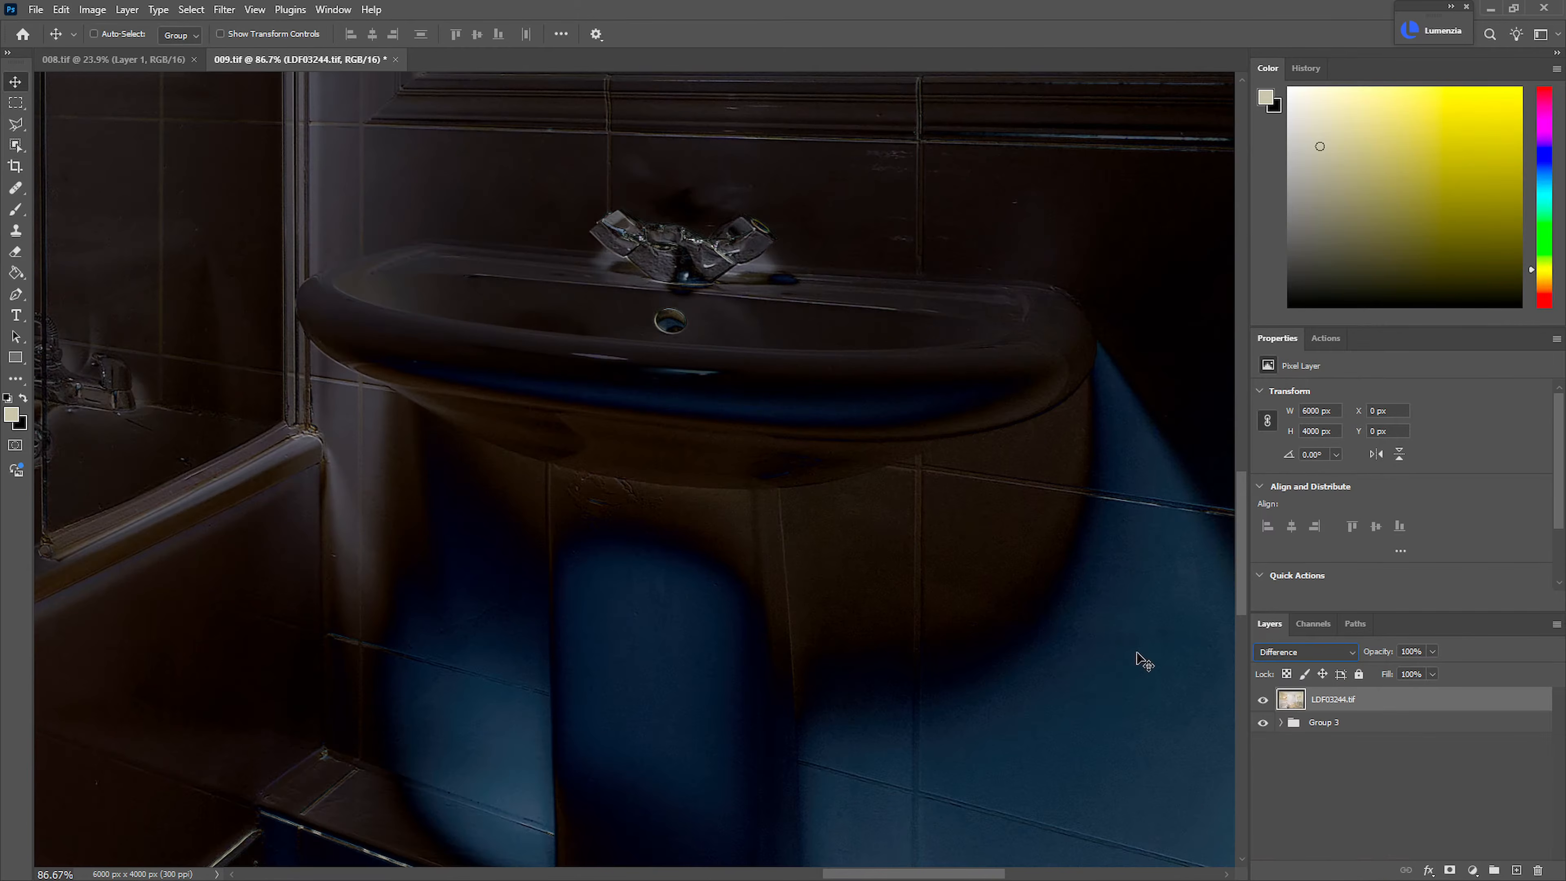
pyautogui.click(1336, 744)
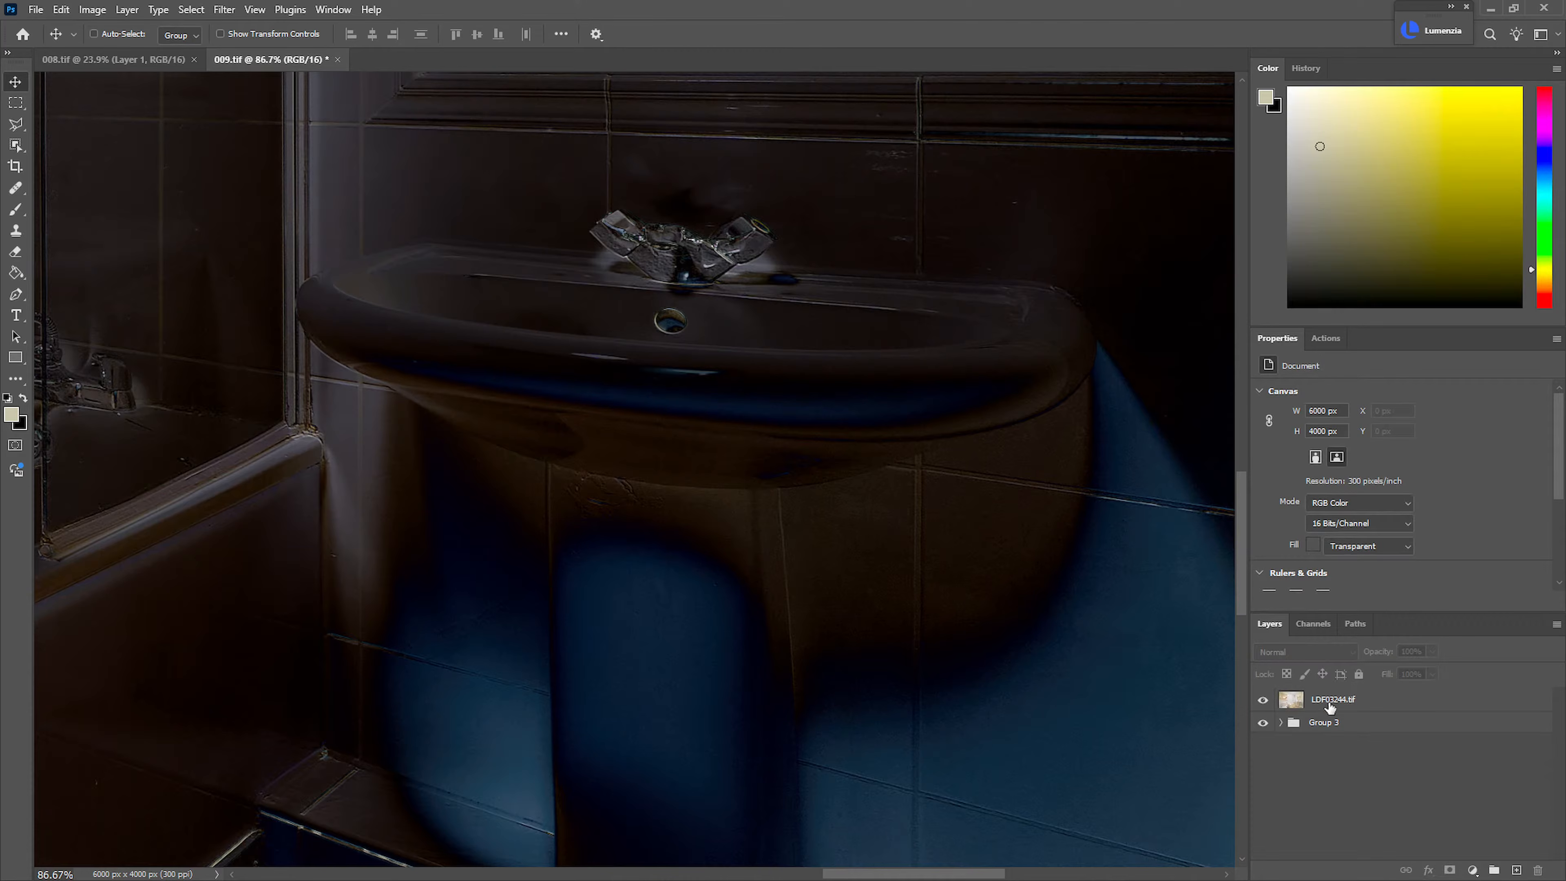
pyautogui.click(1330, 703)
pyautogui.press('Down')
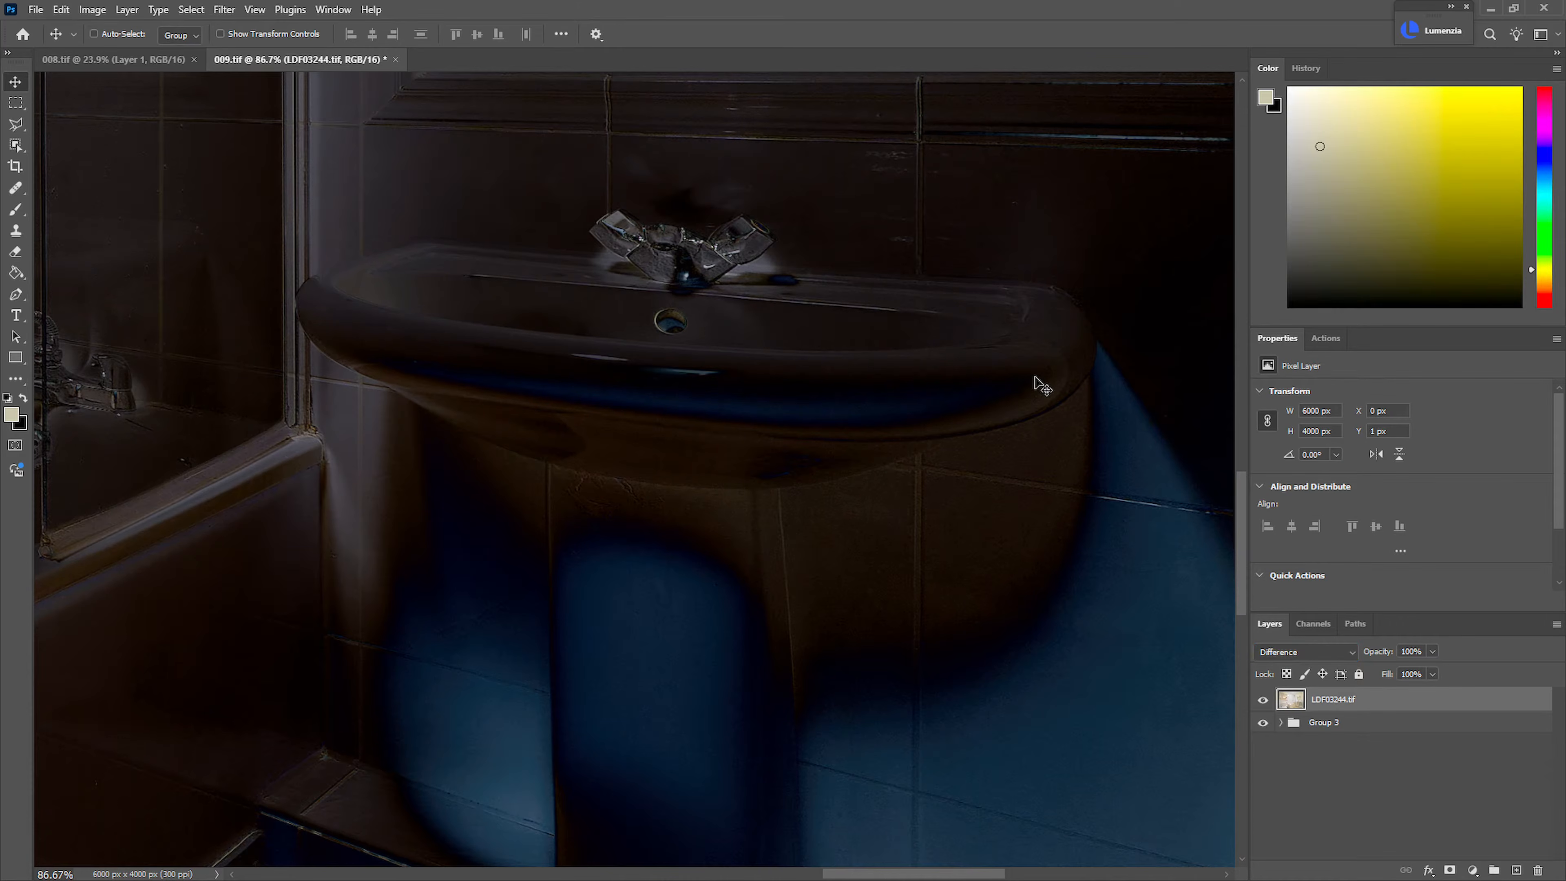
pyautogui.press('Up')
pyautogui.press('Up')
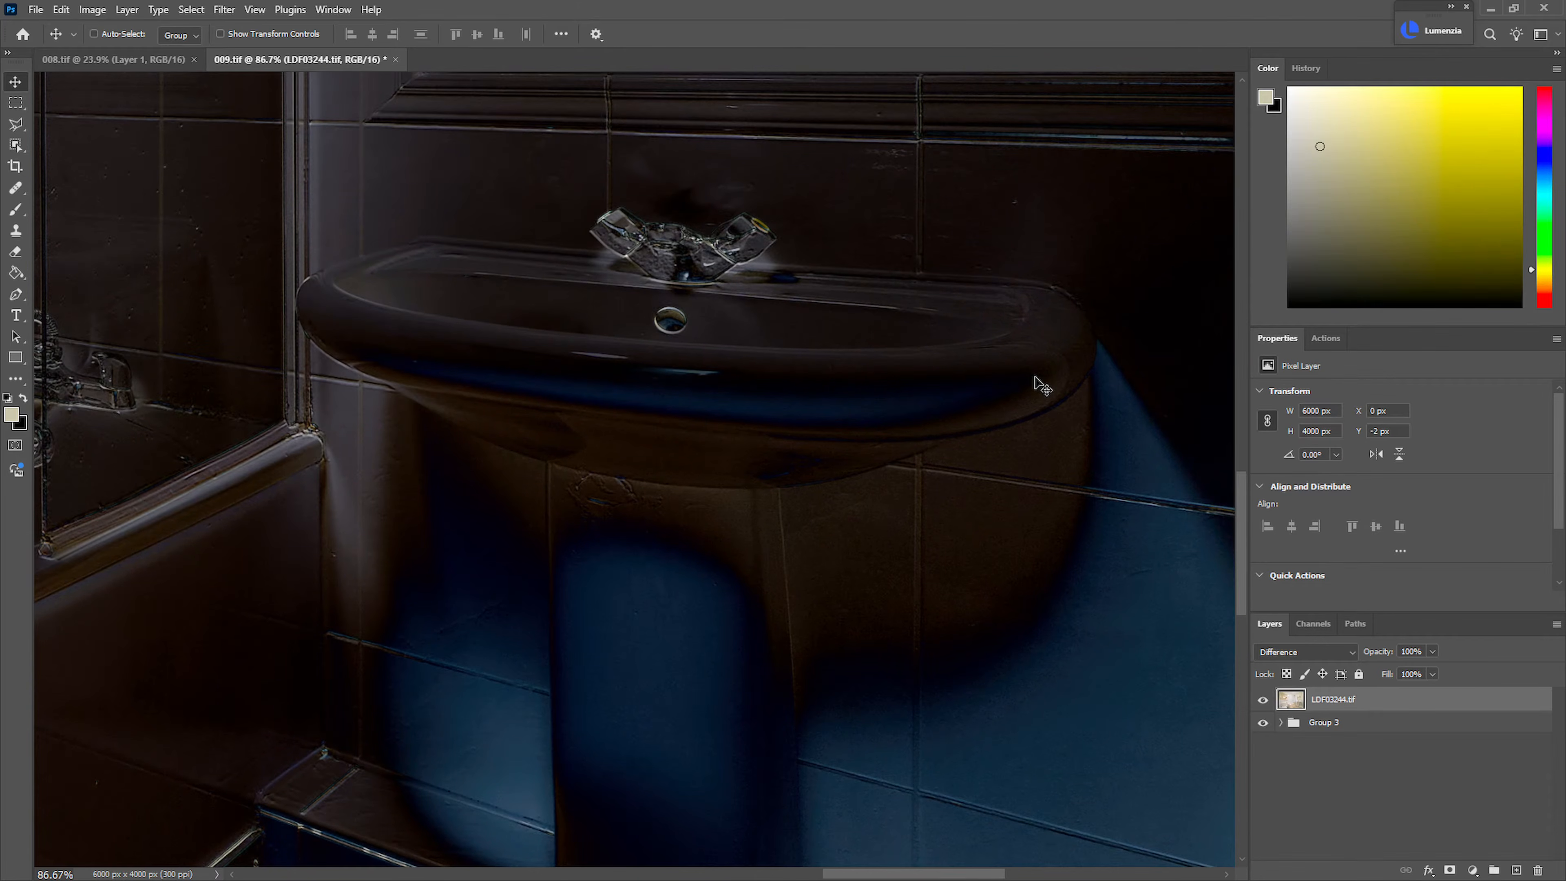
pyautogui.press('Down')
pyautogui.press('Down')
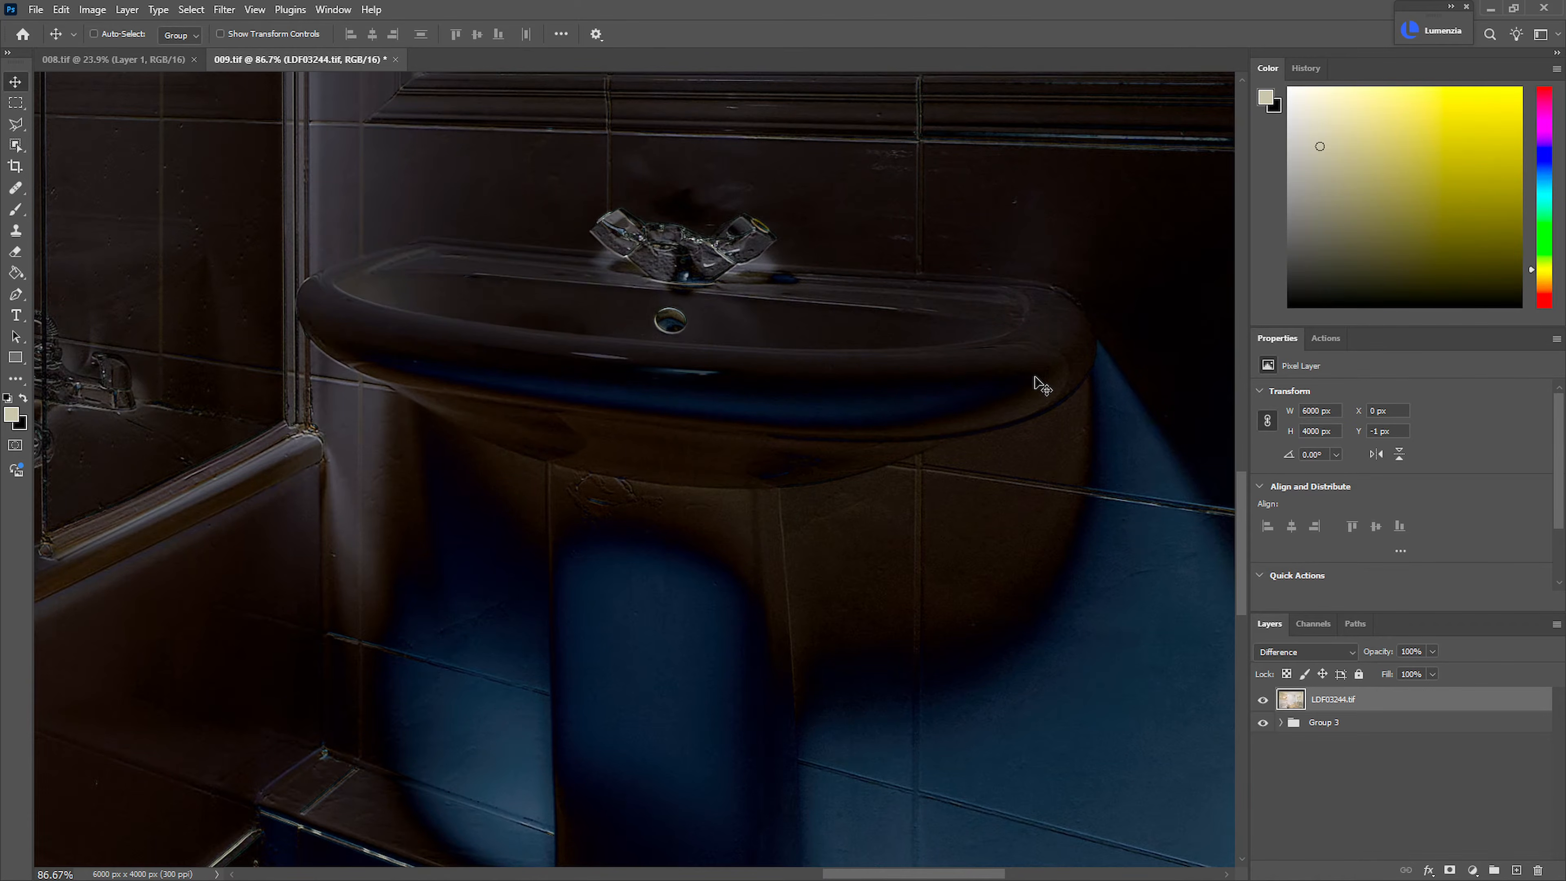
pyautogui.press('Up')
pyautogui.press('Down')
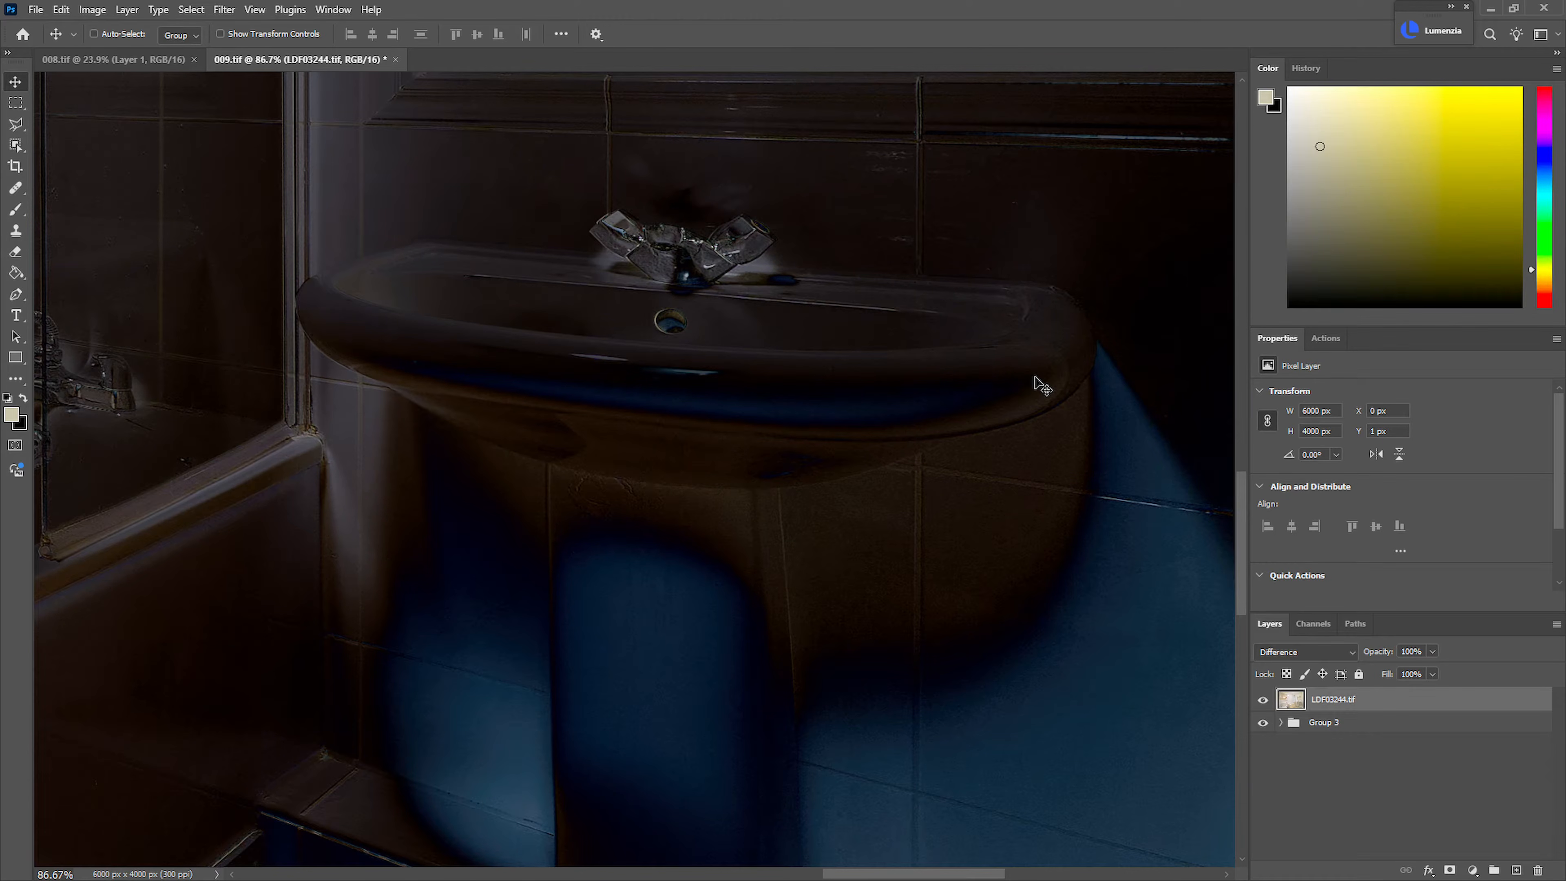
# Set the LDF03244.tif layer to Normal and compare the basin with the layer shown and hidden
pyautogui.click(1321, 651)
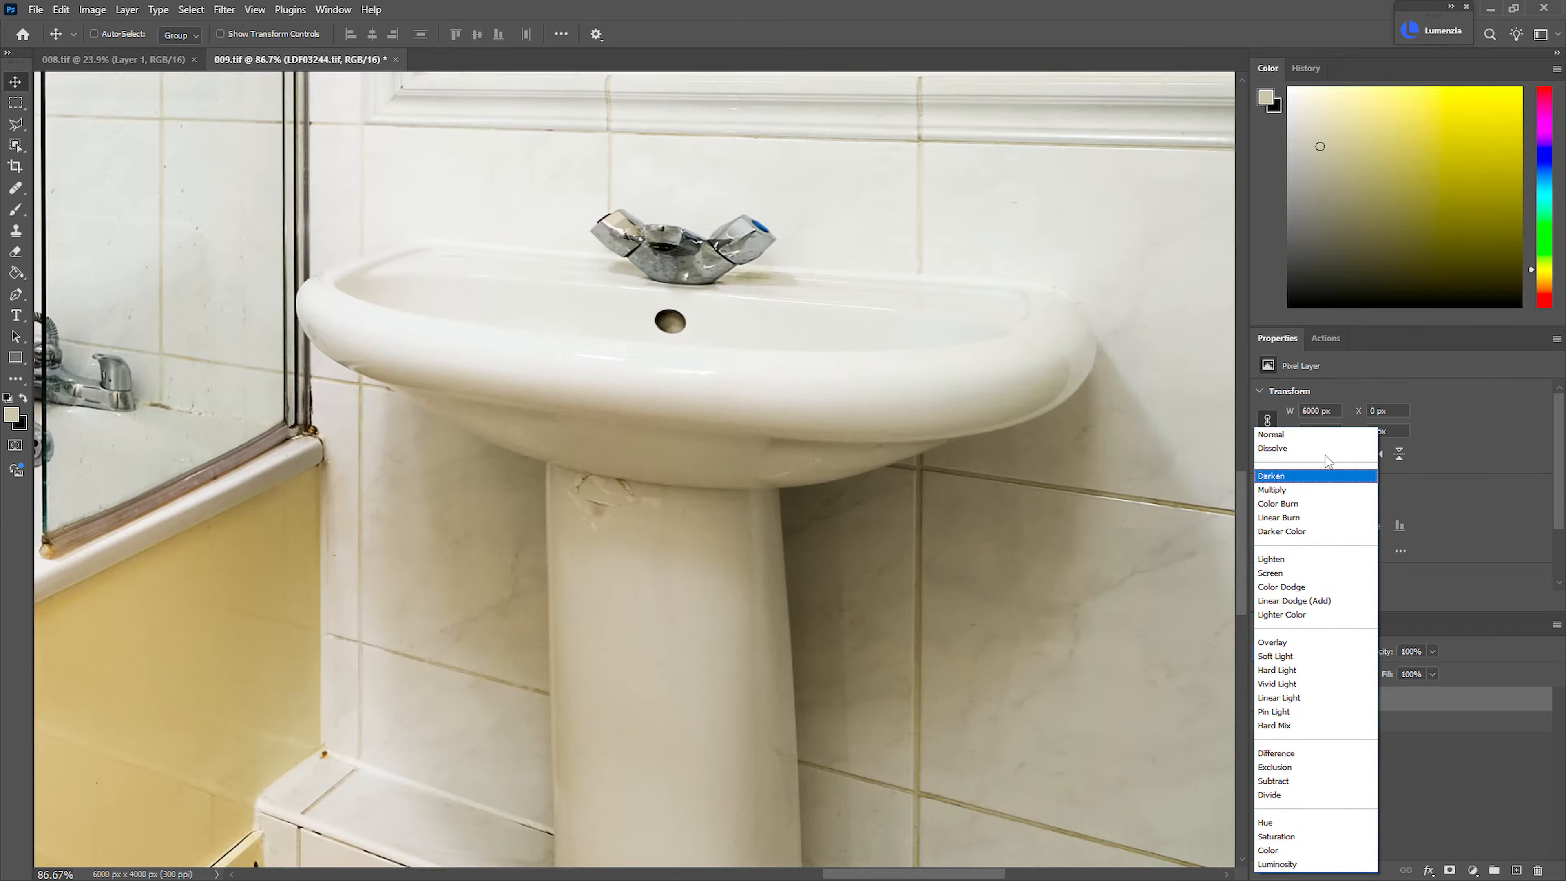
pyautogui.click(1326, 439)
pyautogui.click(1263, 702)
pyautogui.click(1266, 702)
pyautogui.click(1268, 703)
pyautogui.click(1270, 703)
pyautogui.click(1271, 703)
pyautogui.click(1273, 703)
pyautogui.click(1276, 703)
pyautogui.click(1277, 703)
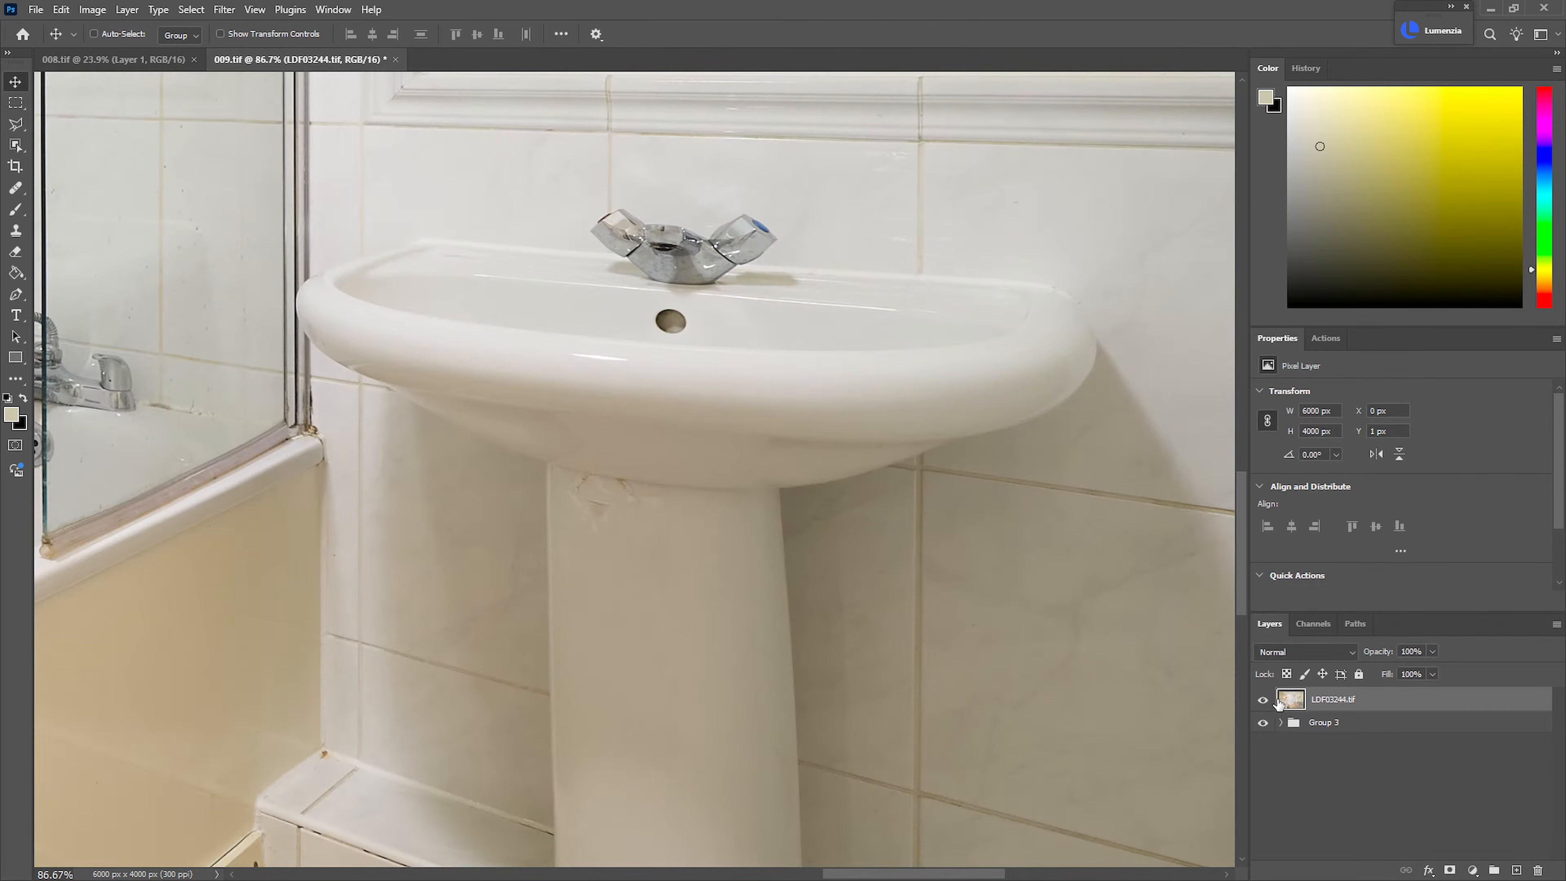
# Return the LDF03244.tif layer to Luminosity mode and check its effect on the whole bathroom
pyautogui.click(1322, 652)
pyautogui.click(1304, 867)
pyautogui.moveTo(1051, 649); pyautogui.dragTo(986, 655)
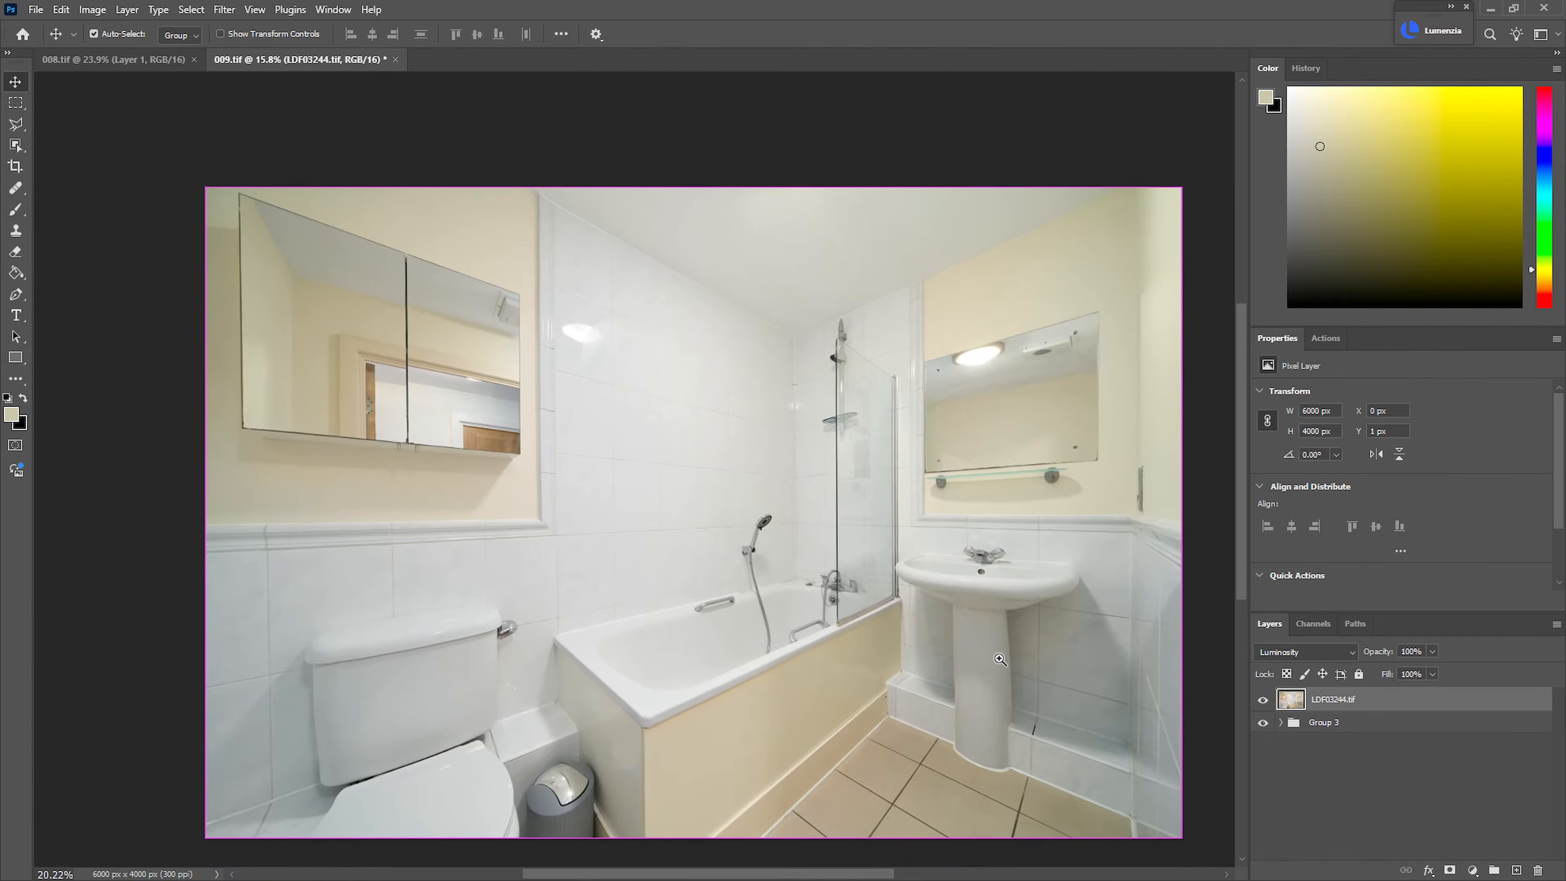
pyautogui.click(1264, 700)
pyautogui.click(1262, 701)
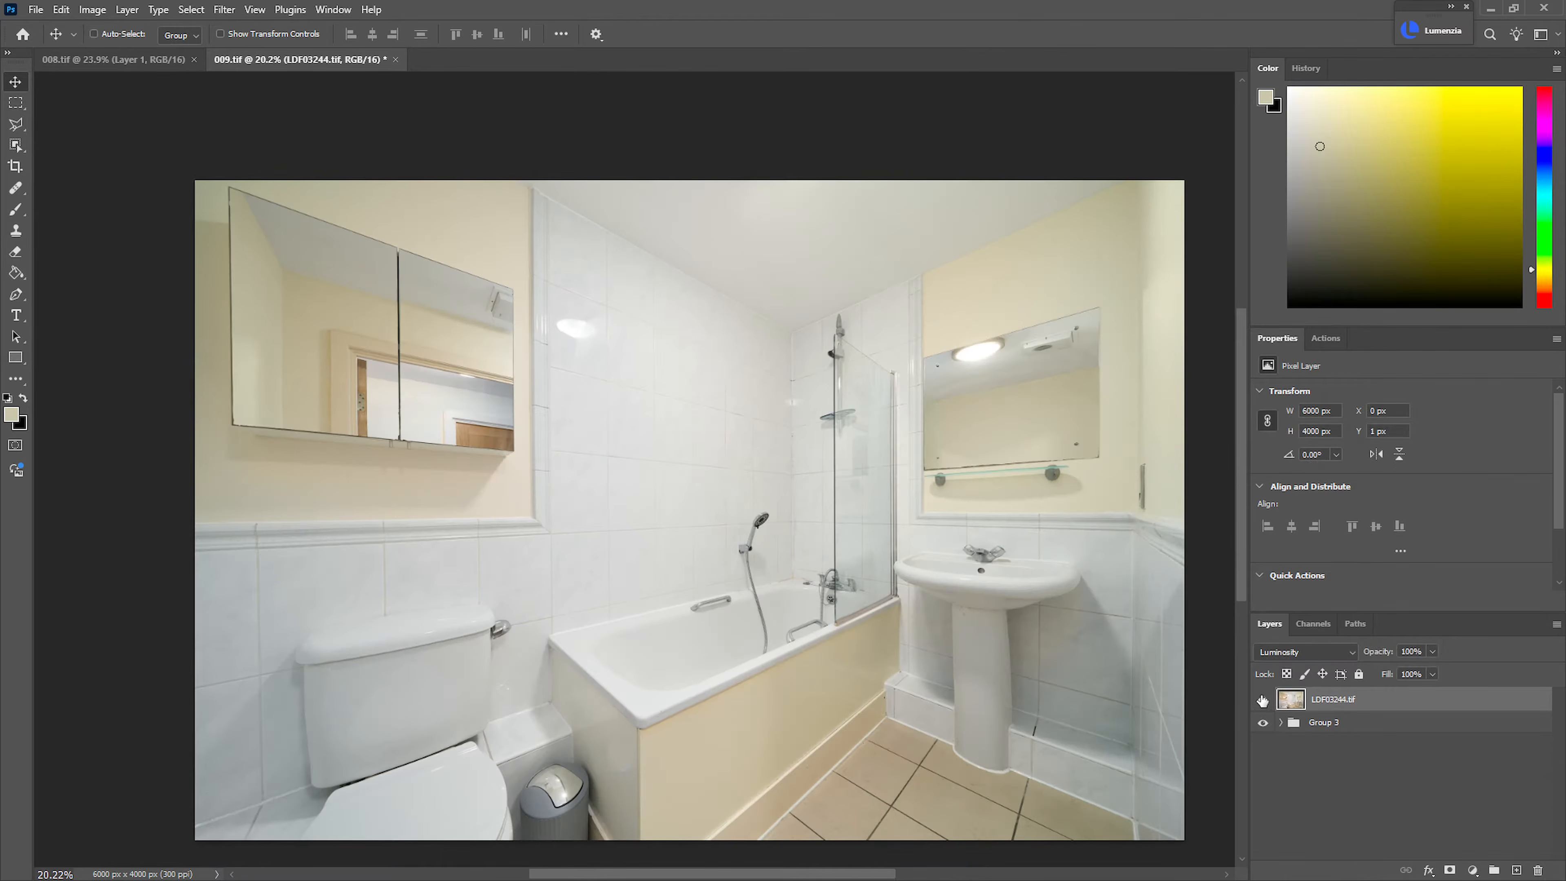
# Add a black mask to the LDF03244.tif layer and brush white over the back wall tiles and ceiling
pyautogui.keyDown('alt'); pyautogui.click(1456, 870); pyautogui.keyUp('alt')
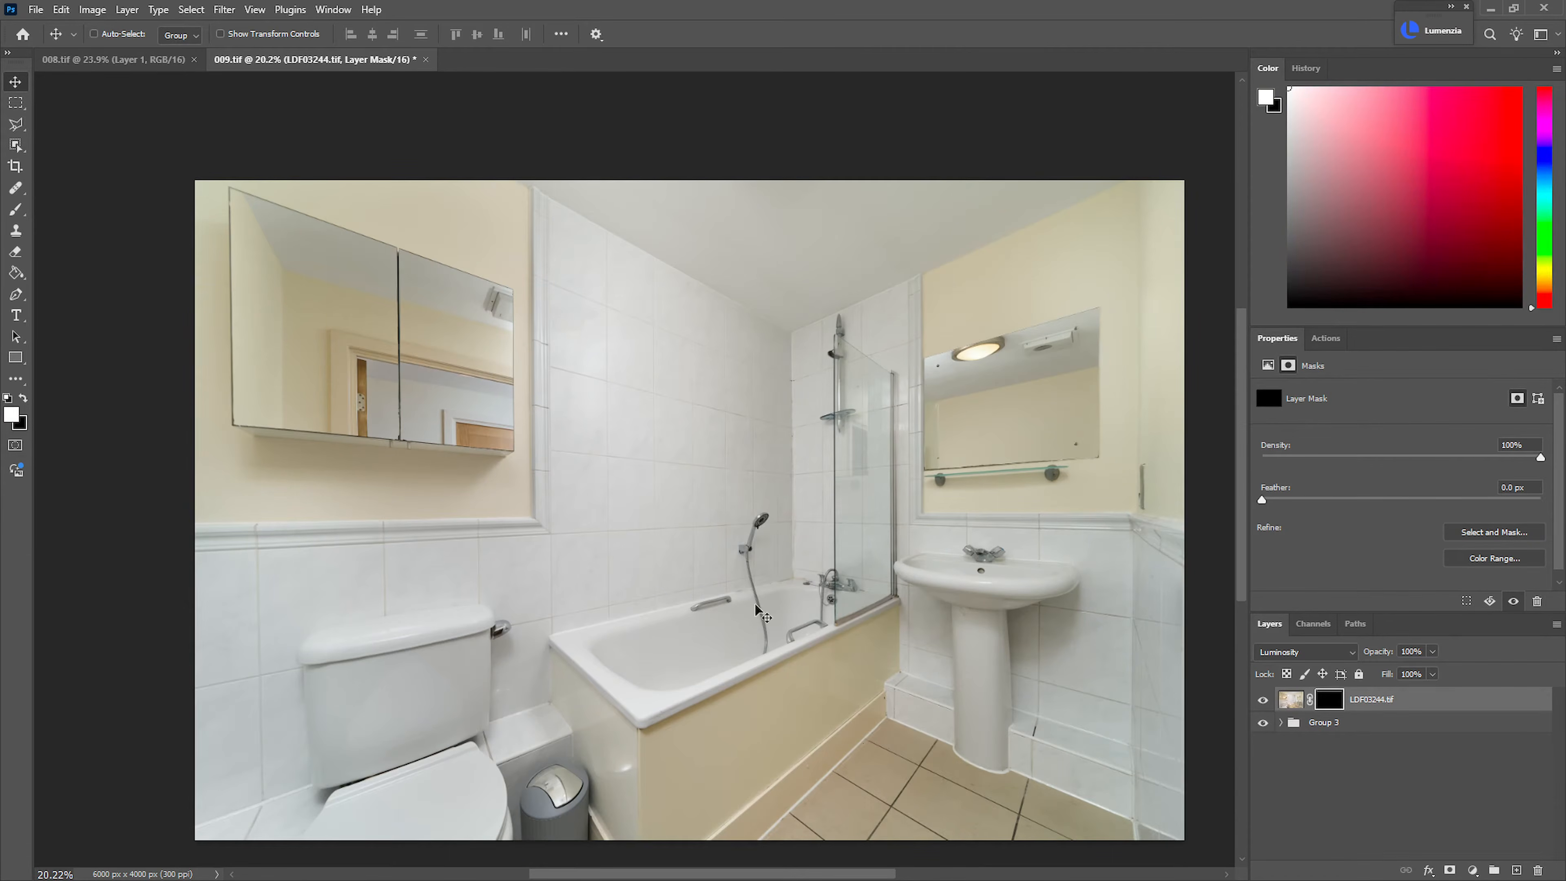
pyautogui.press('b')
pyautogui.moveTo(710, 495)
pyautogui.mouseDown()
pyautogui.moveTo(745, 500)
pyautogui.moveTo(857, 433)
pyautogui.moveTo(828, 425)
pyautogui.mouseUp()
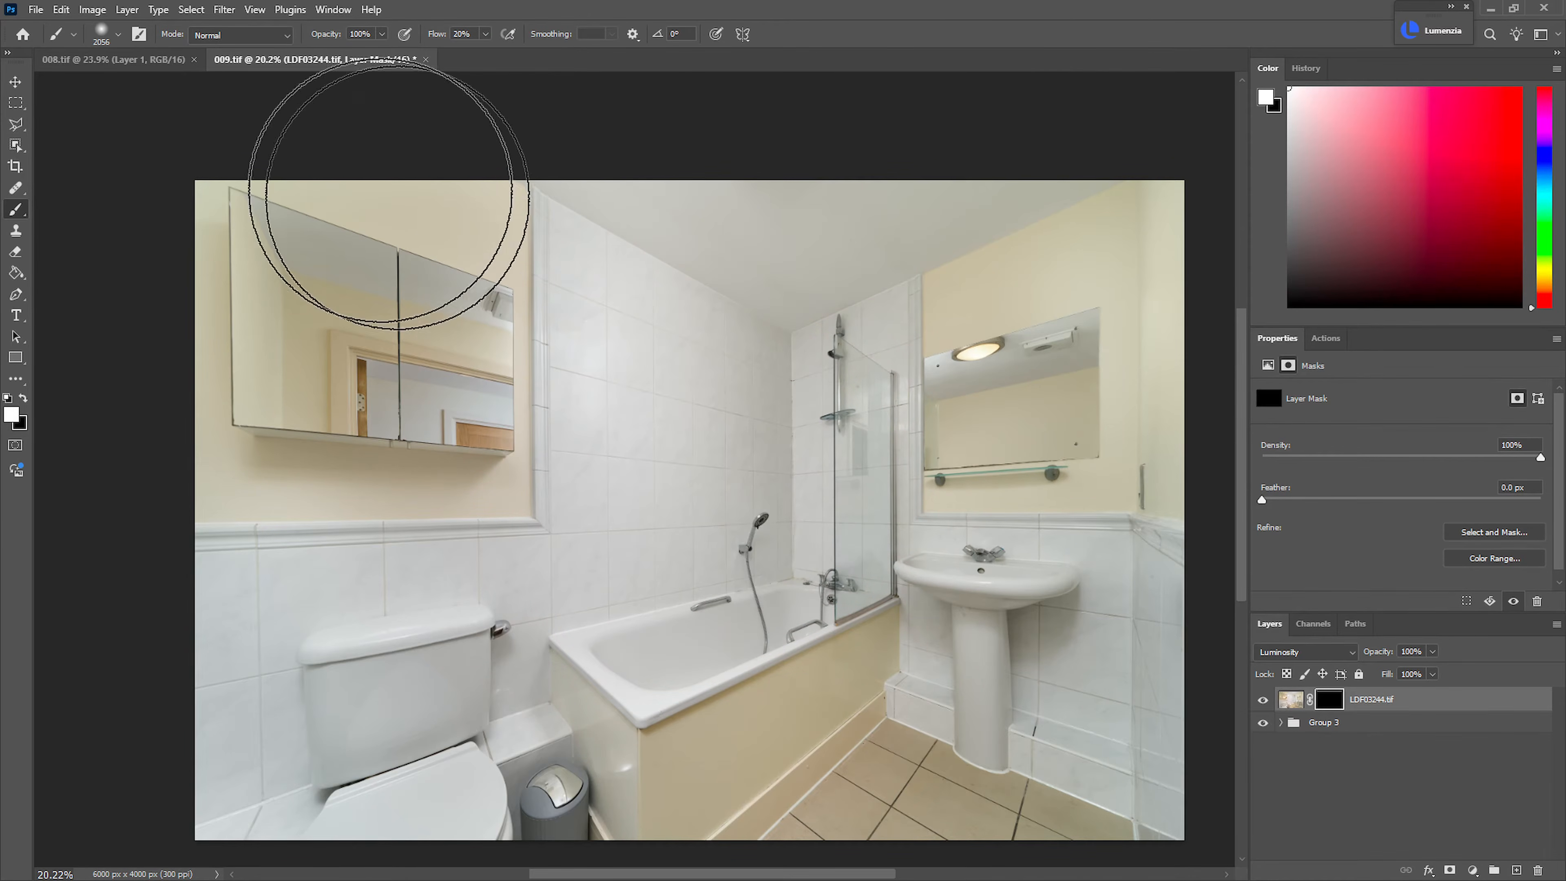
pyautogui.moveTo(612, 218)
pyautogui.mouseDown()
pyautogui.moveTo(634, 542)
pyautogui.moveTo(819, 266)
pyautogui.mouseUp()
pyautogui.moveTo(691, 351); pyautogui.dragTo(613, 373)
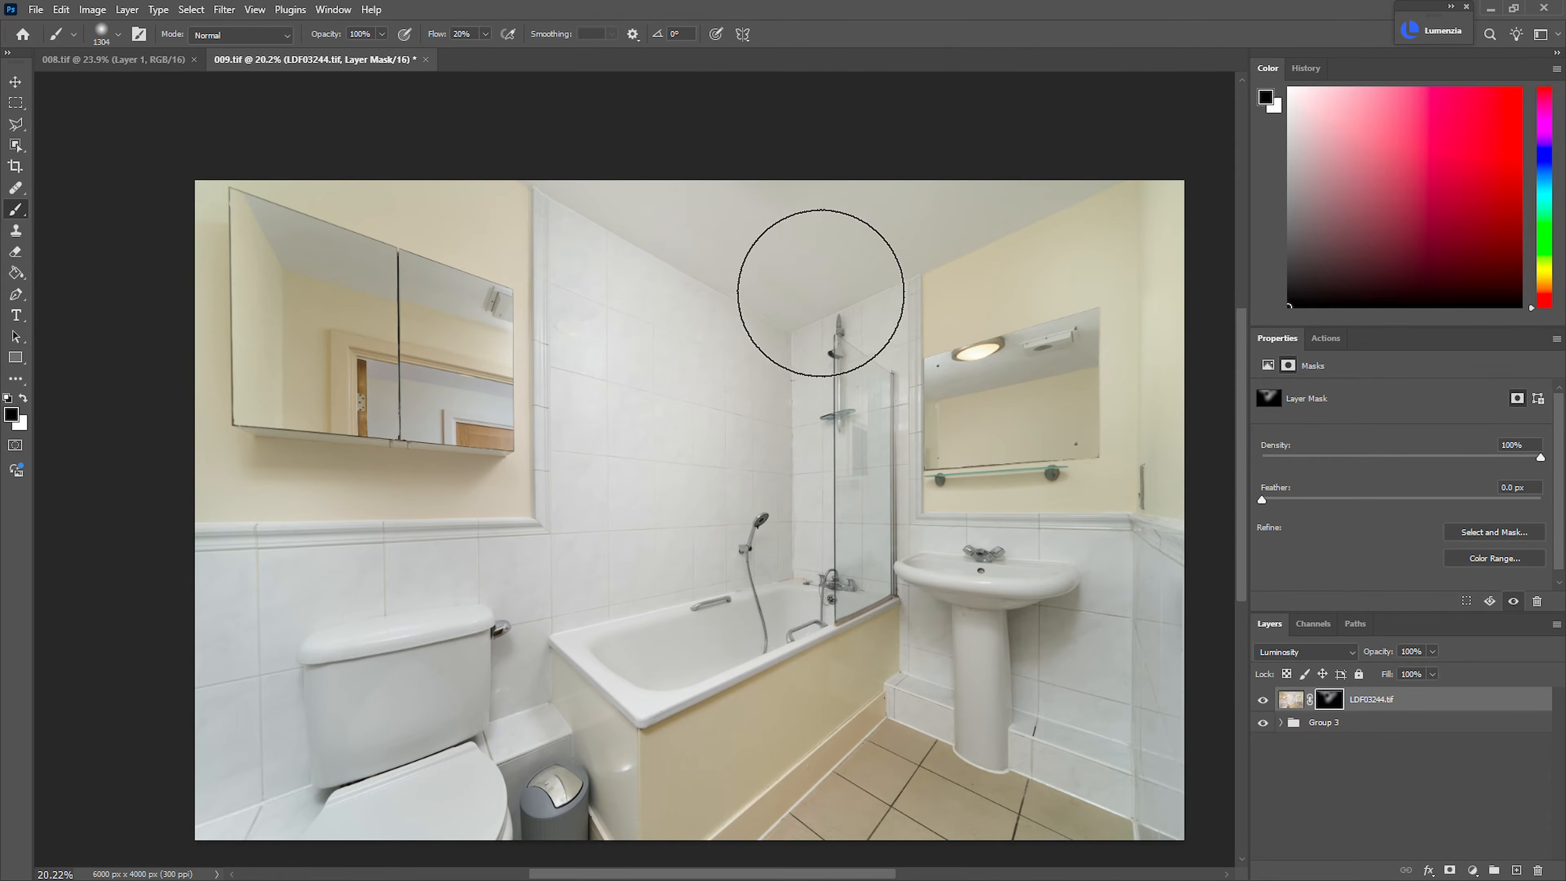
# Refine the LDF03244.tif mask around the mirrors, walls and washbasin with smaller brushes and compare the layer on and off
pyautogui.moveTo(967, 469); pyautogui.dragTo(994, 478)
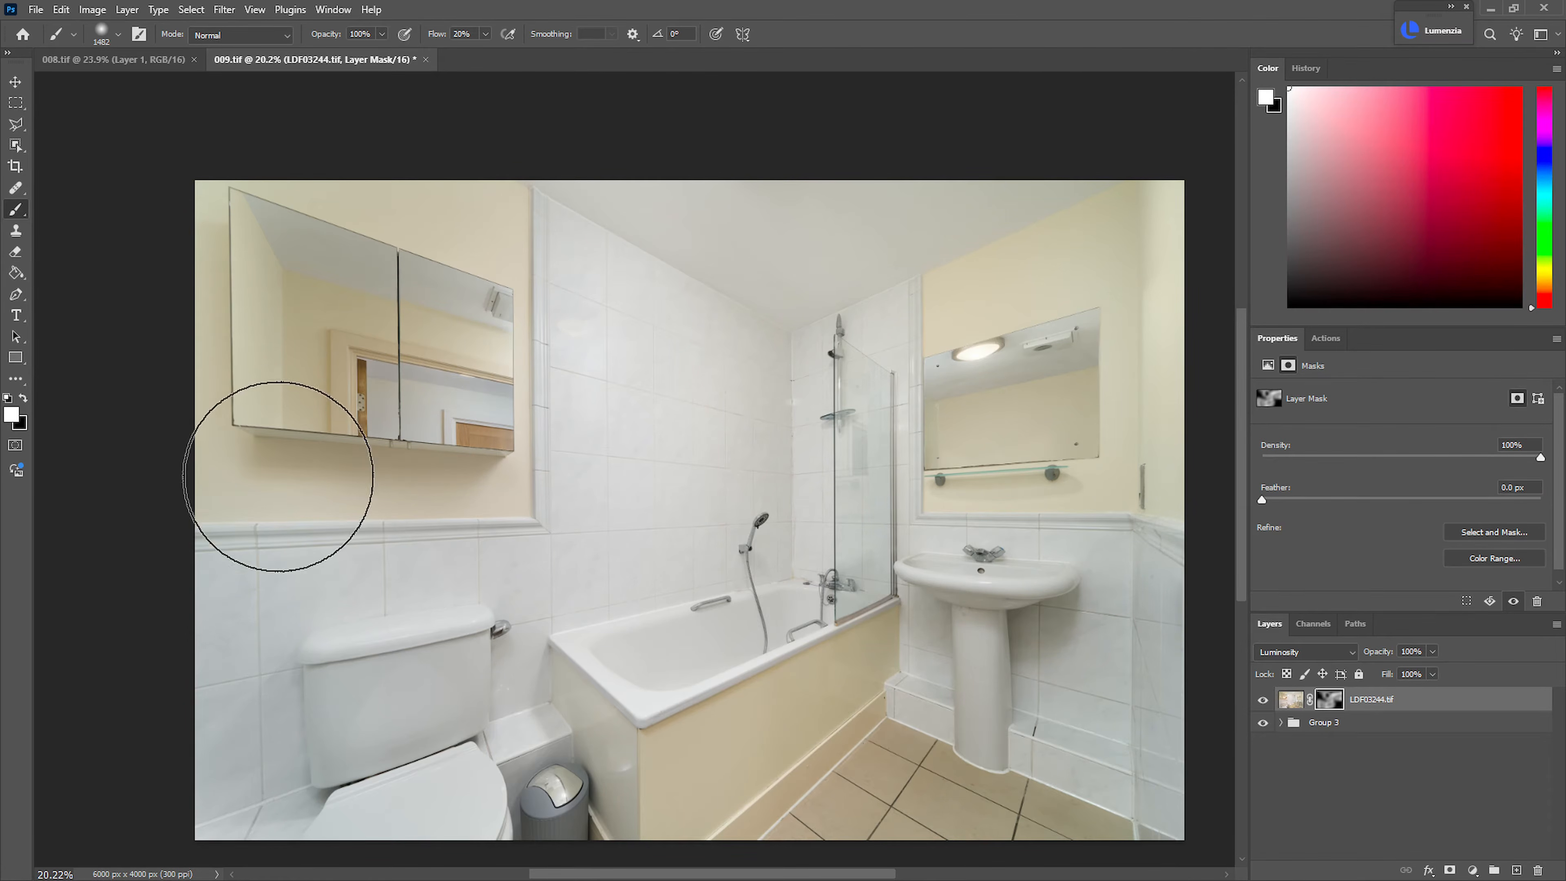
pyautogui.press('x')
pyautogui.press('[')
pyautogui.press('[')
pyautogui.press('[')
pyautogui.press('x')
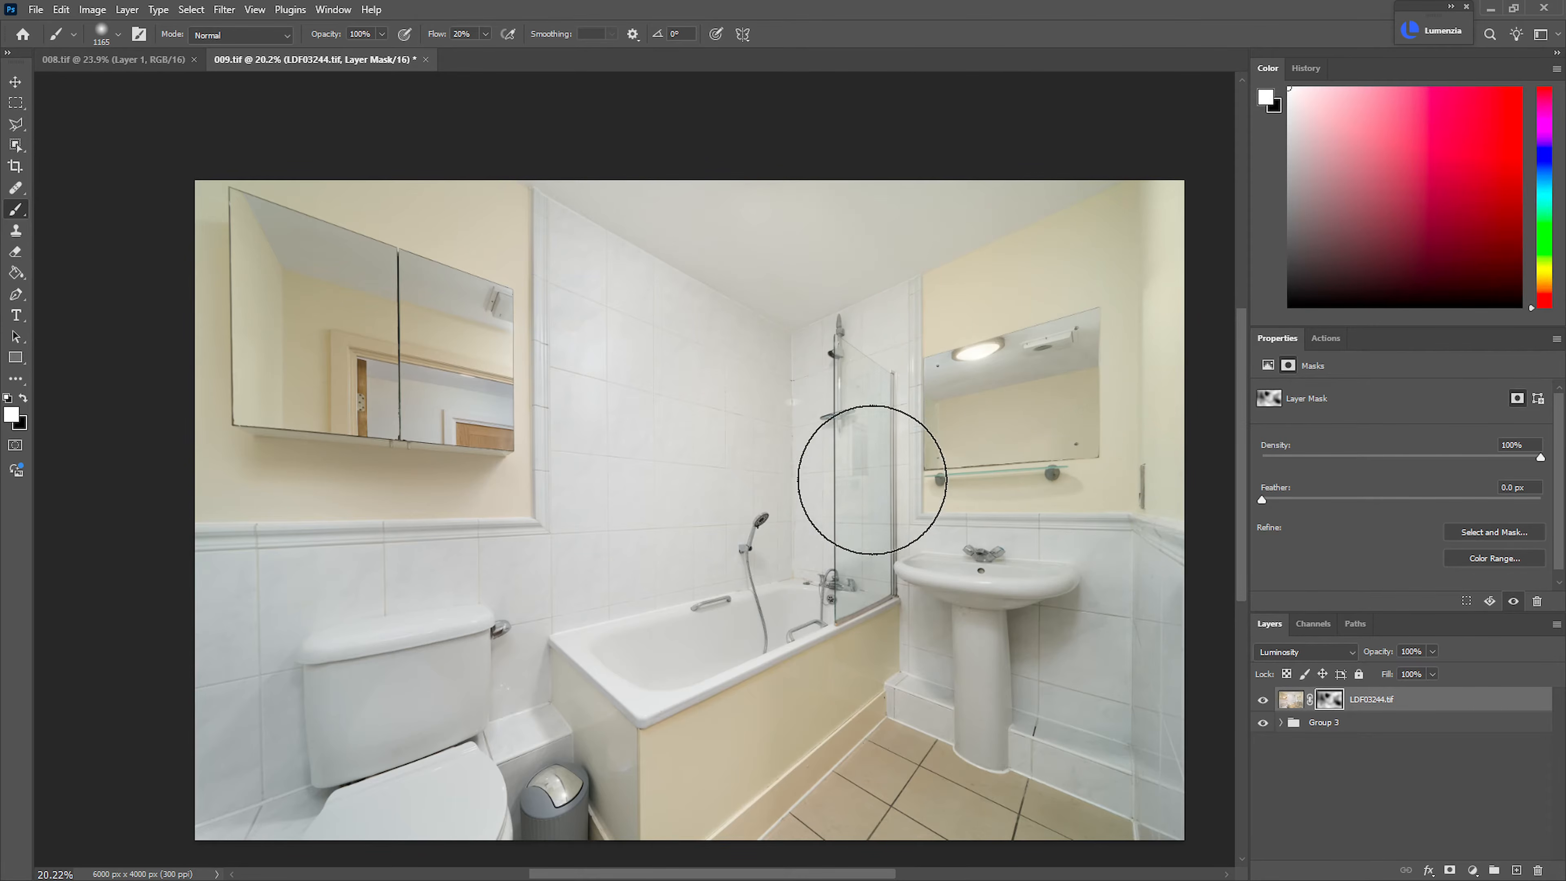
pyautogui.press('[')
pyautogui.press('[')
pyautogui.press('[')
pyautogui.press('[')
pyautogui.press('[')
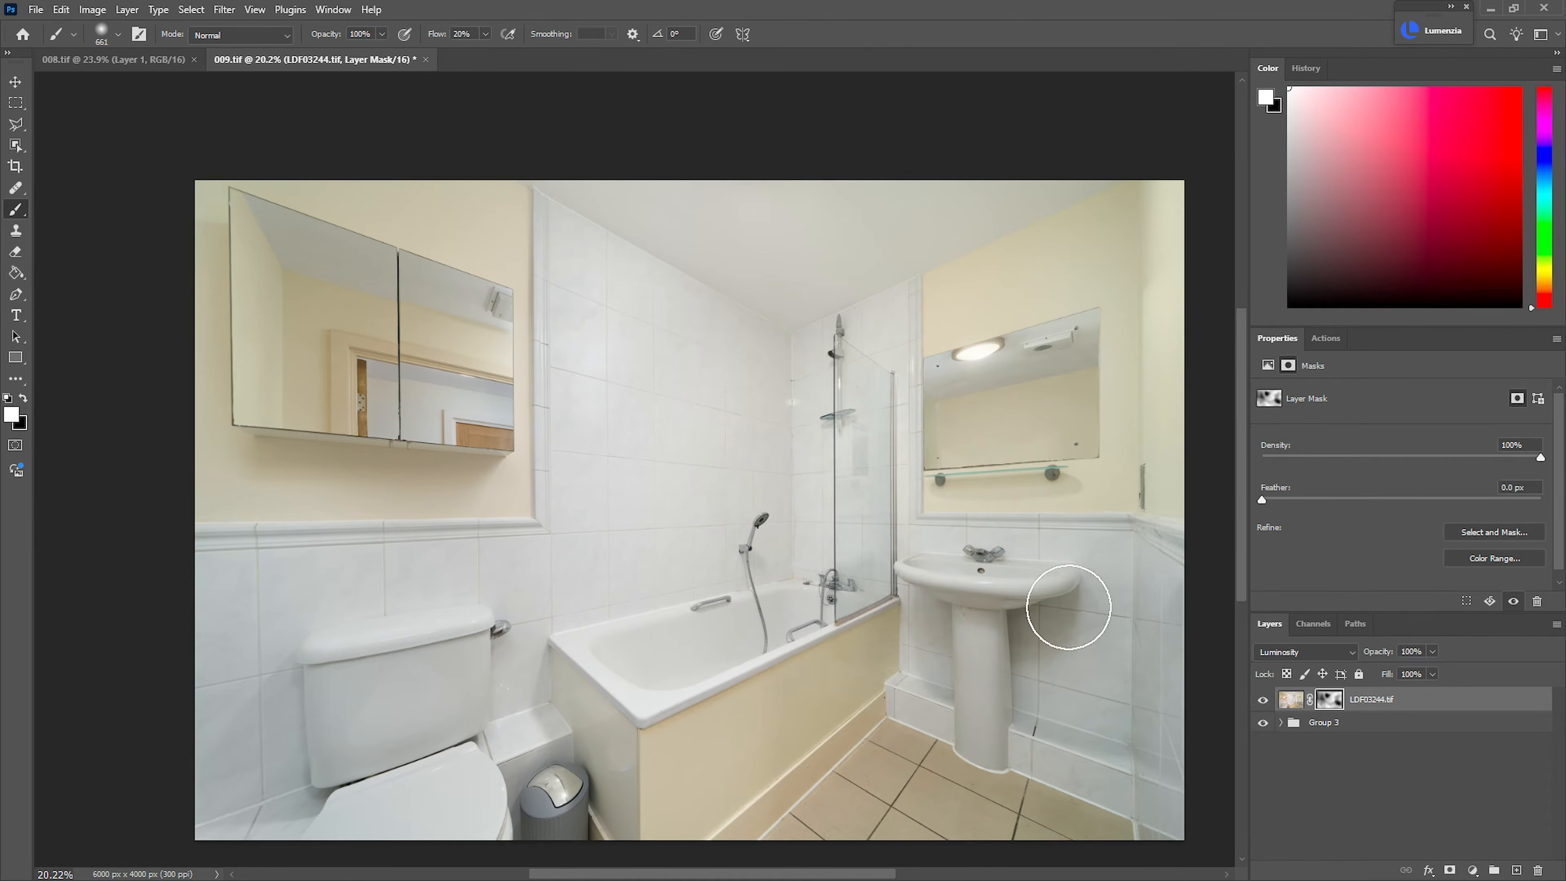
pyautogui.click(1263, 701)
pyautogui.click(1263, 701)
pyautogui.click(1263, 701)
pyautogui.click(1263, 701)
# Try a Curves adjustment clipped to the LDF03244.tif layer with the shadows lowered slightly, and delete it
pyautogui.hotkey('ctrl', 'm')
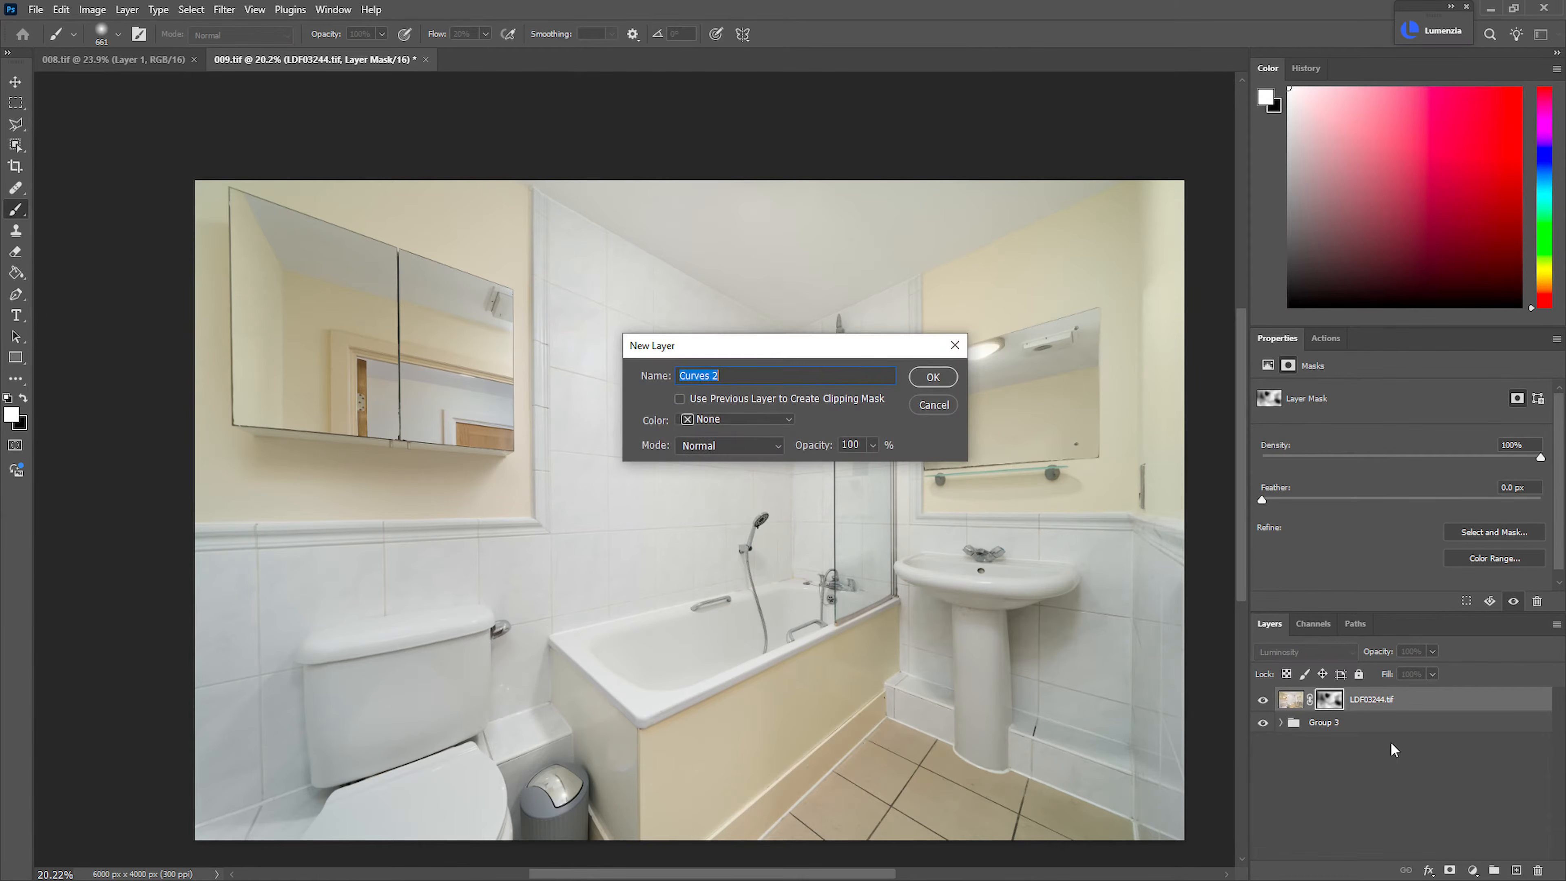
pyautogui.click(932, 377)
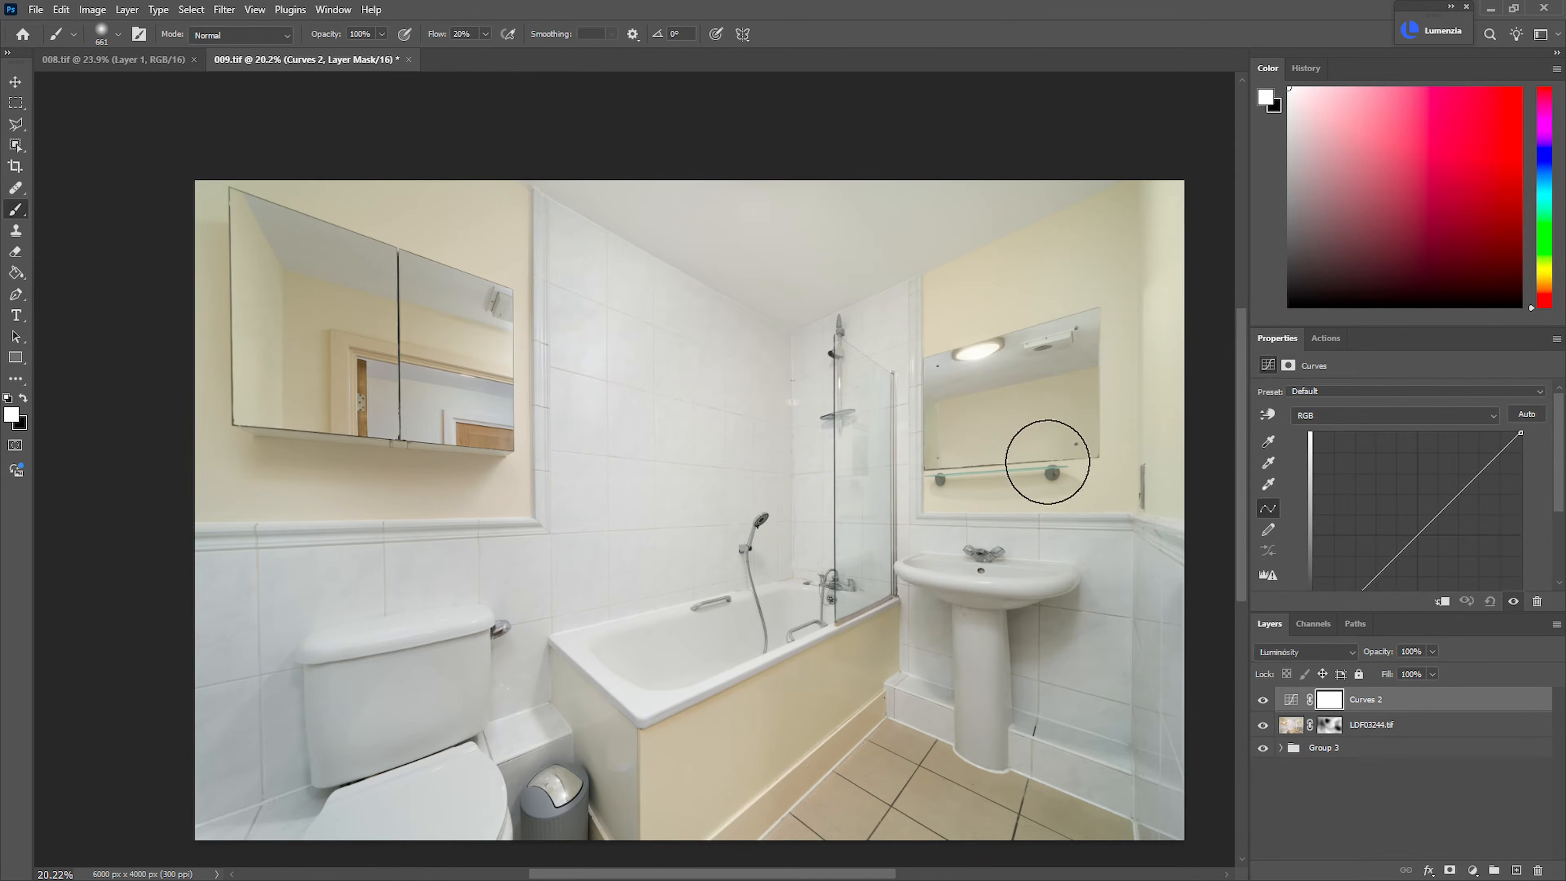
pyautogui.keyDown('alt'); pyautogui.click(1398, 709); pyautogui.keyUp('alt')
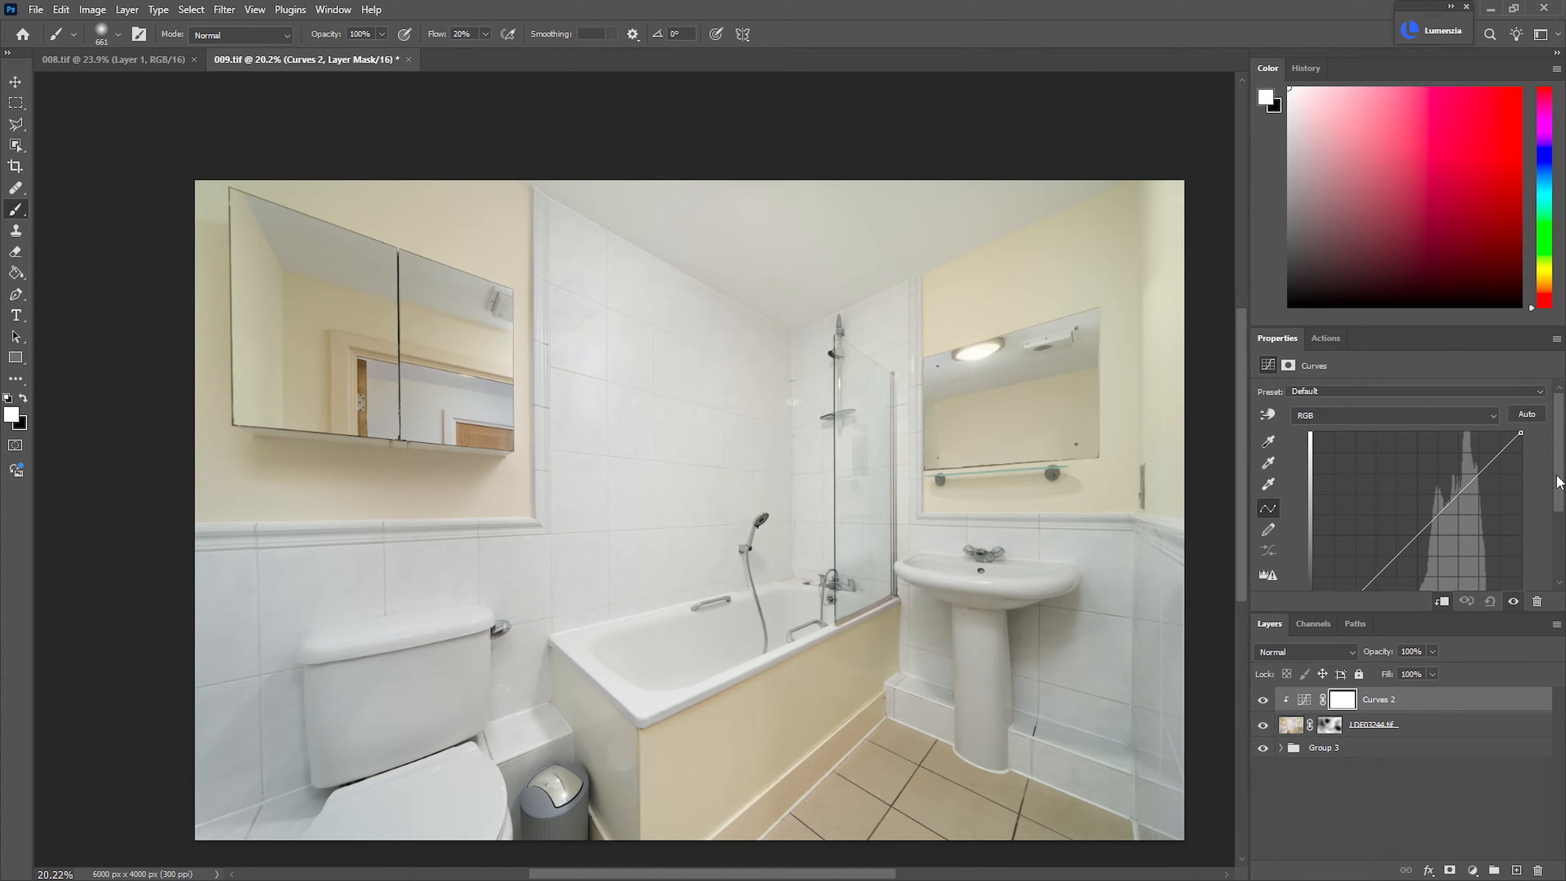
pyautogui.scroll(-2, 1527, 501)
pyautogui.moveTo(1358, 540)
pyautogui.mouseDown()
pyautogui.moveTo(1399, 580)
pyautogui.moveTo(1366, 540)
pyautogui.mouseUp()
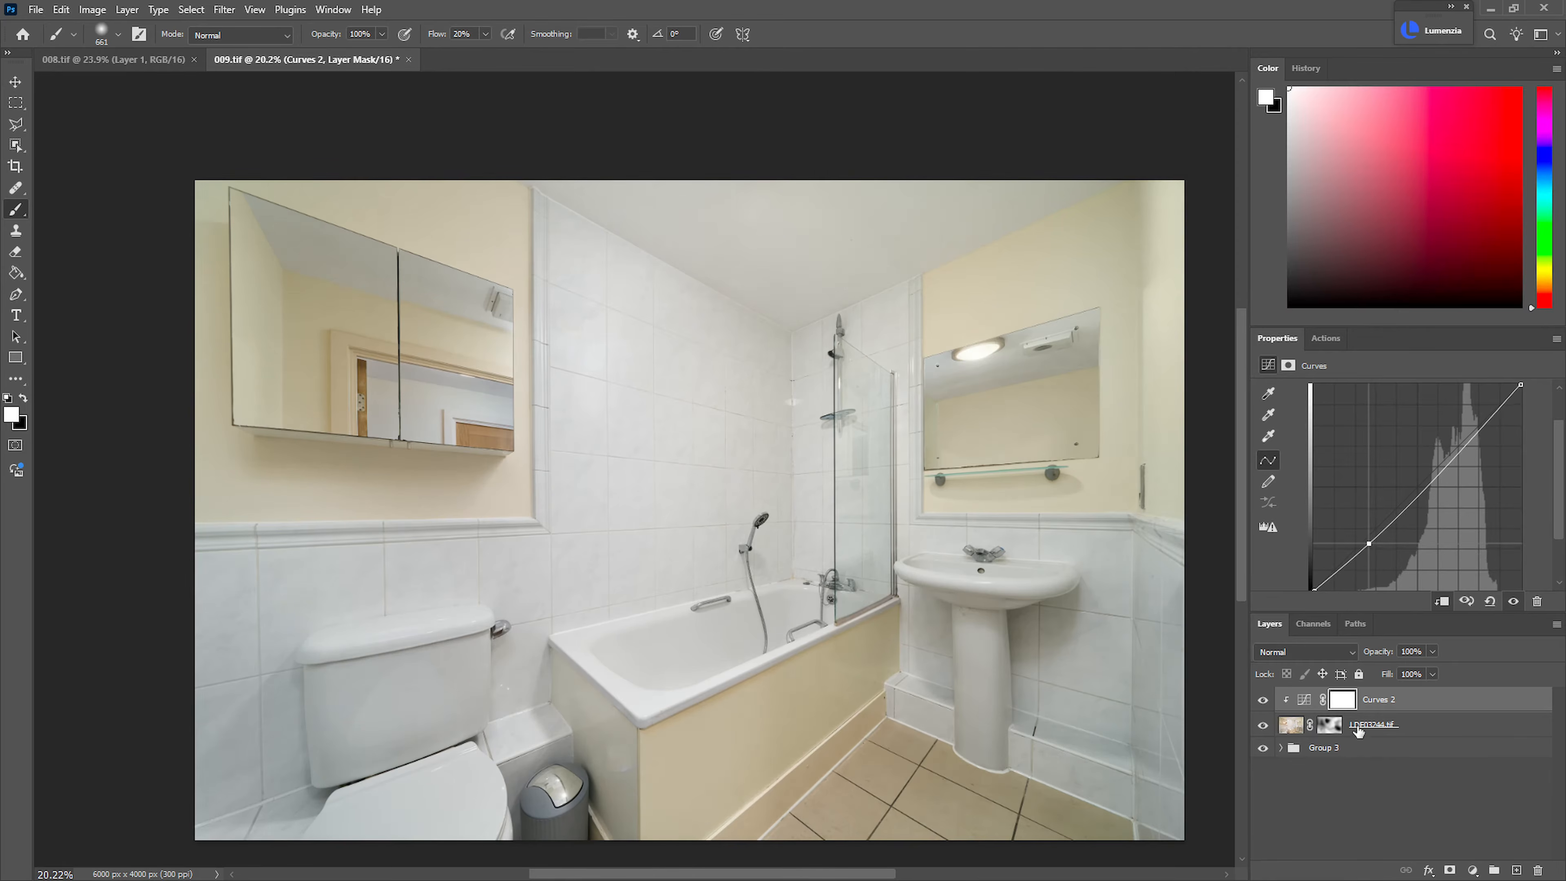
pyautogui.moveTo(1385, 709); pyautogui.dragTo(1538, 870)
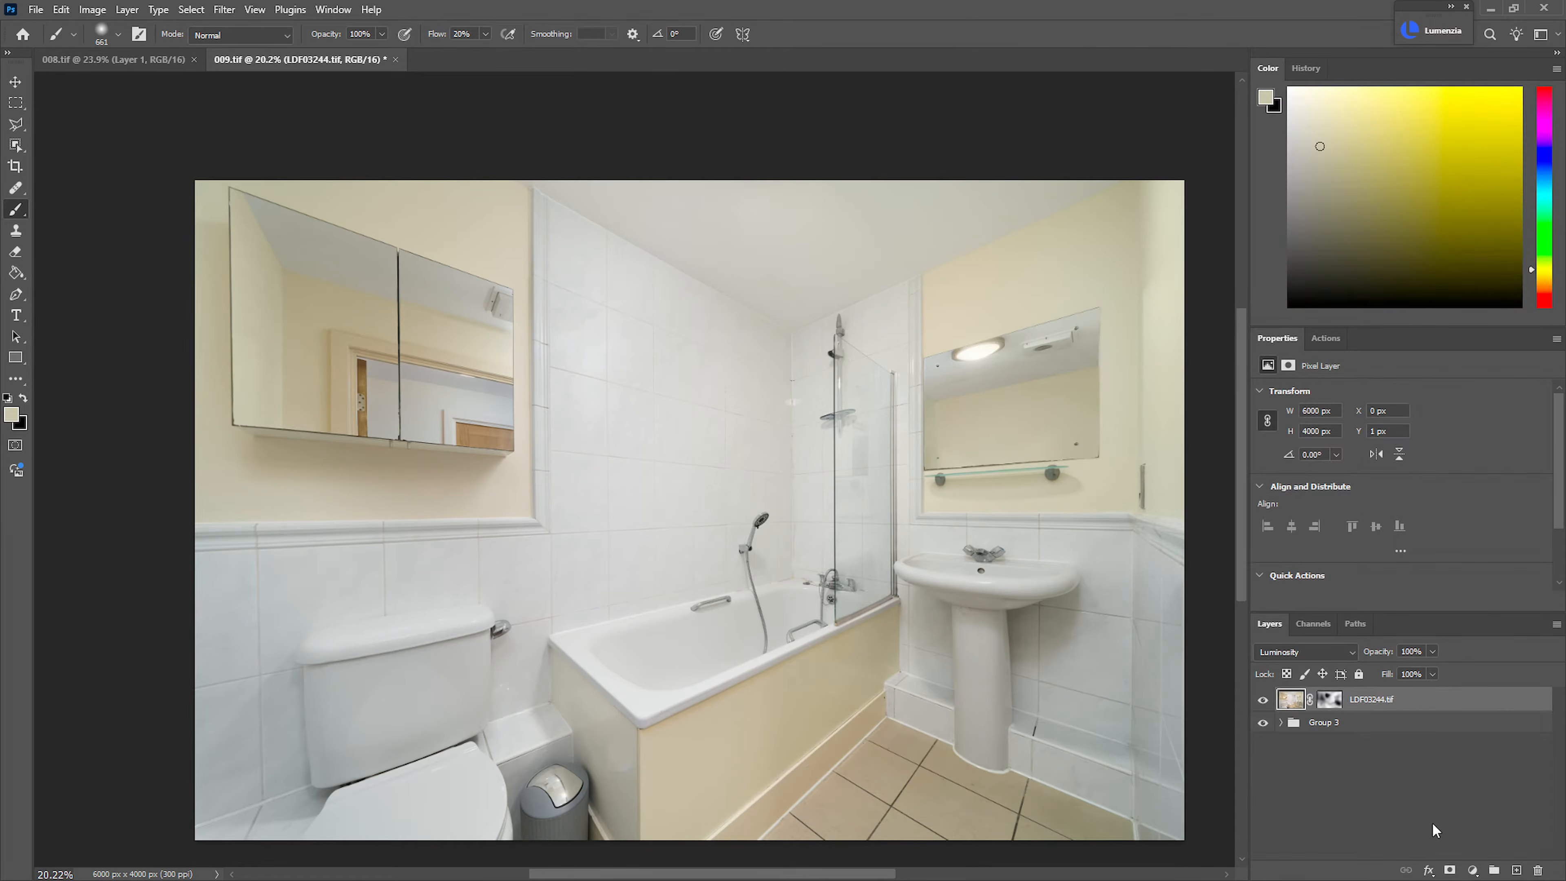
# Darken the midtones slightly with a new unclipped Curves layer and group it with the LDF03244.tif layer and Group 3
pyautogui.hotkey('ctrl', 'm')
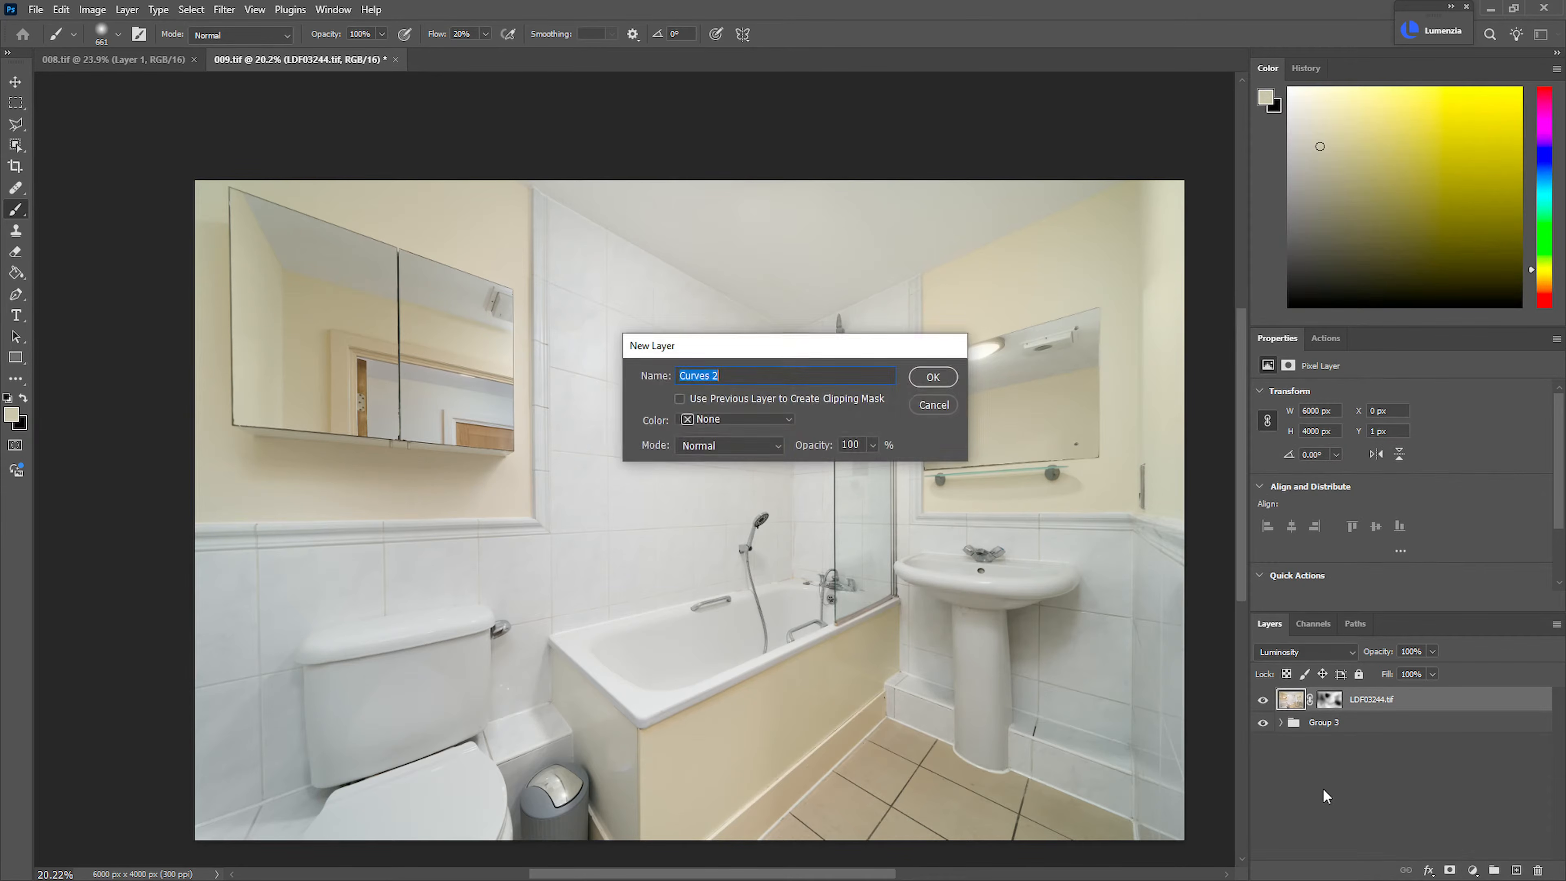
pyautogui.press('Return')
pyautogui.moveTo(1421, 533); pyautogui.dragTo(1419, 548)
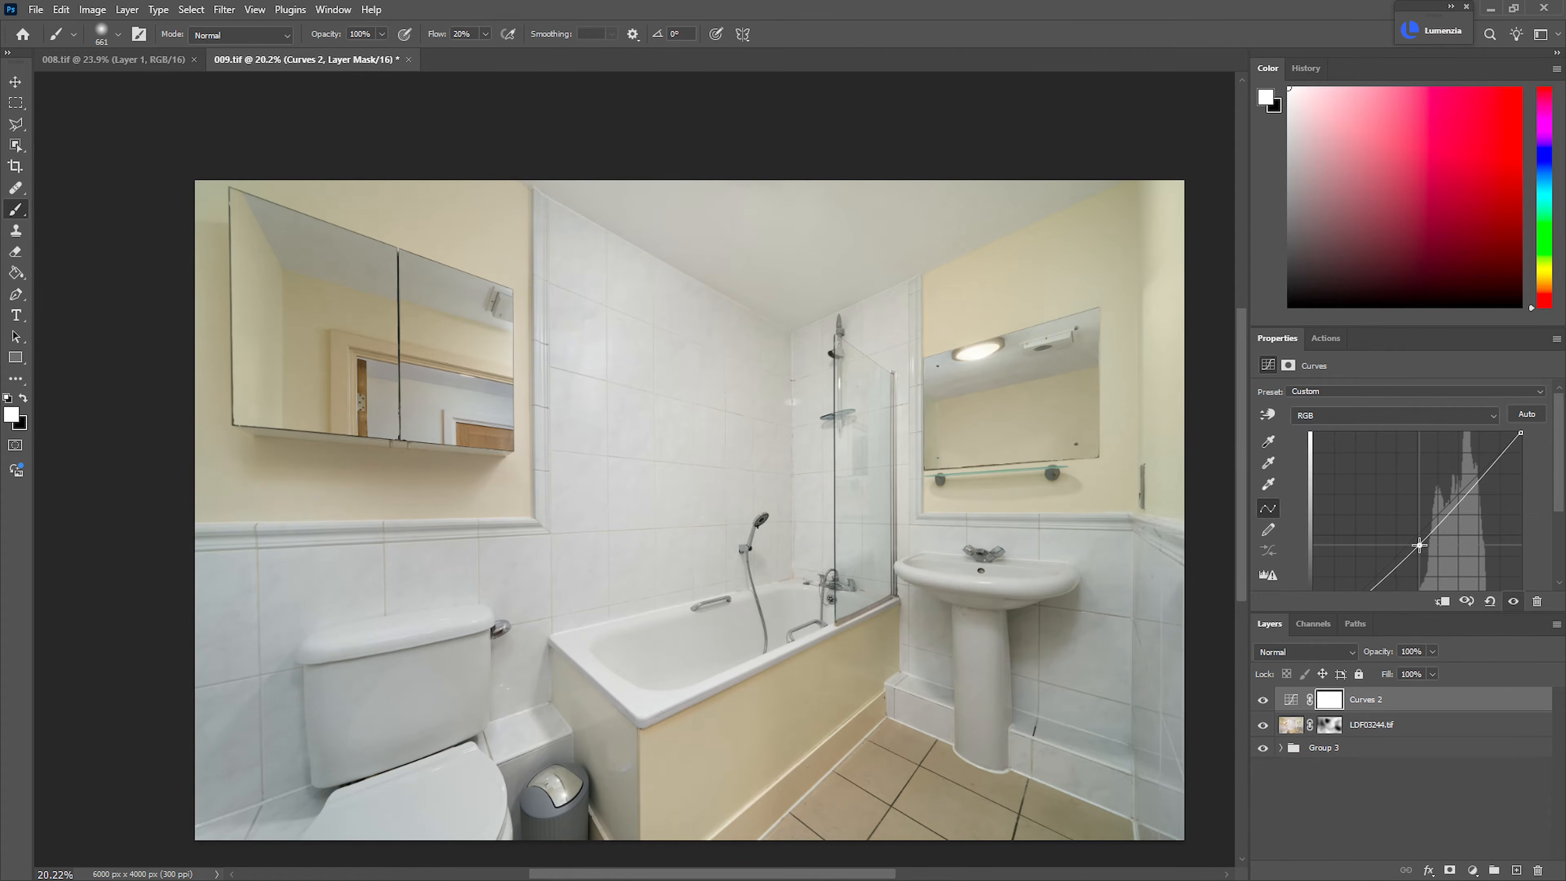
pyautogui.keyDown('shift'); pyautogui.click(1387, 748); pyautogui.keyUp('shift')
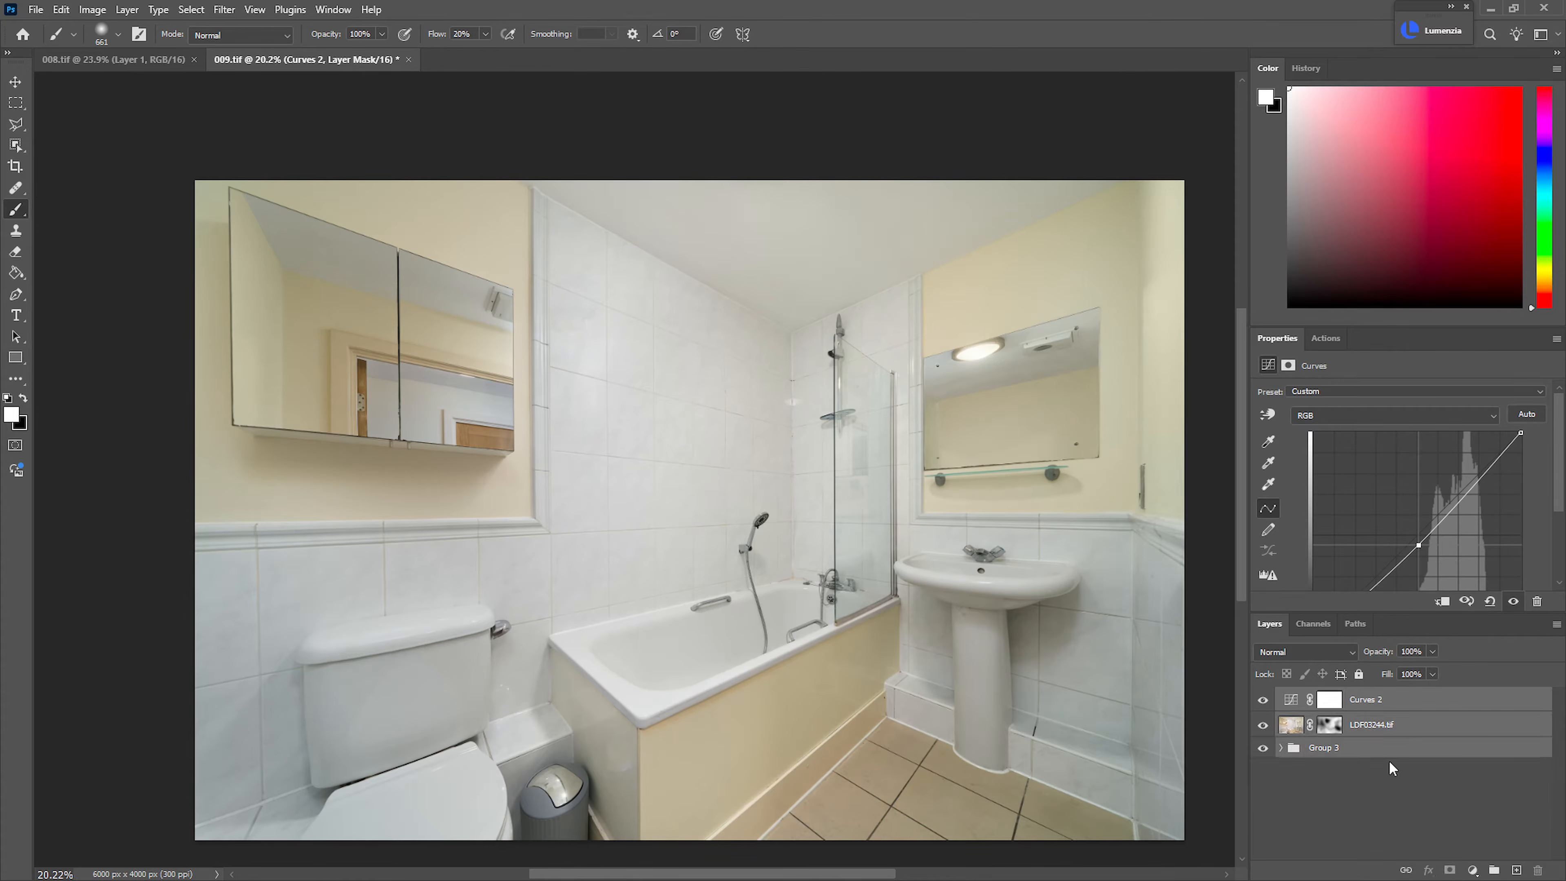
pyautogui.hotkey('ctrl', 'g')
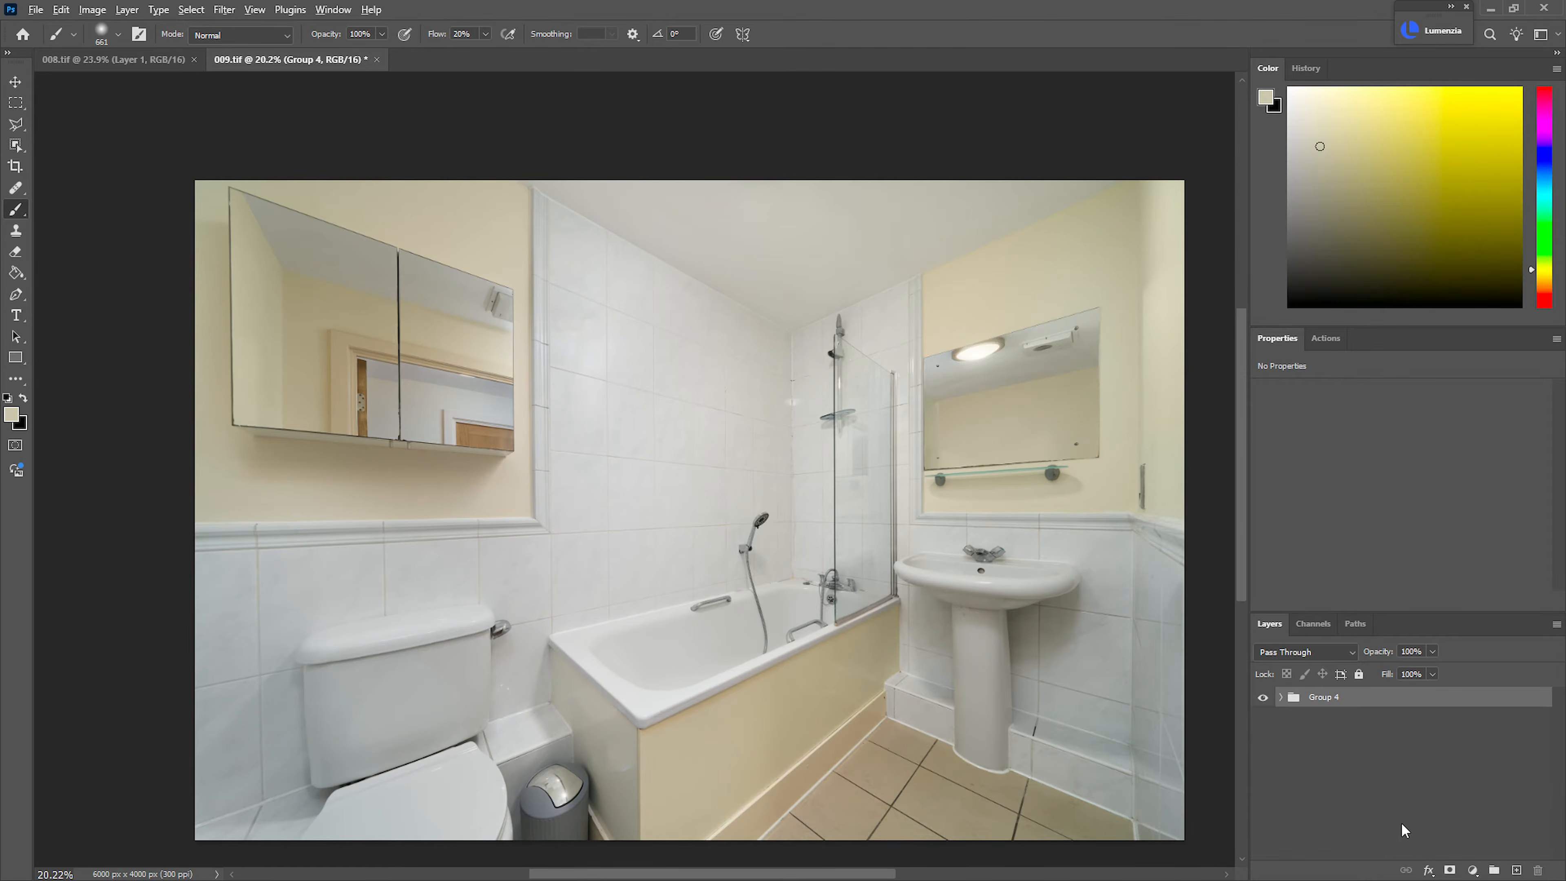
# Stamp all visible content onto a new layer above the group and open it in the Camera Raw Filter
pyautogui.hotkey('ctrl', 'shift', 'alt', 'e')
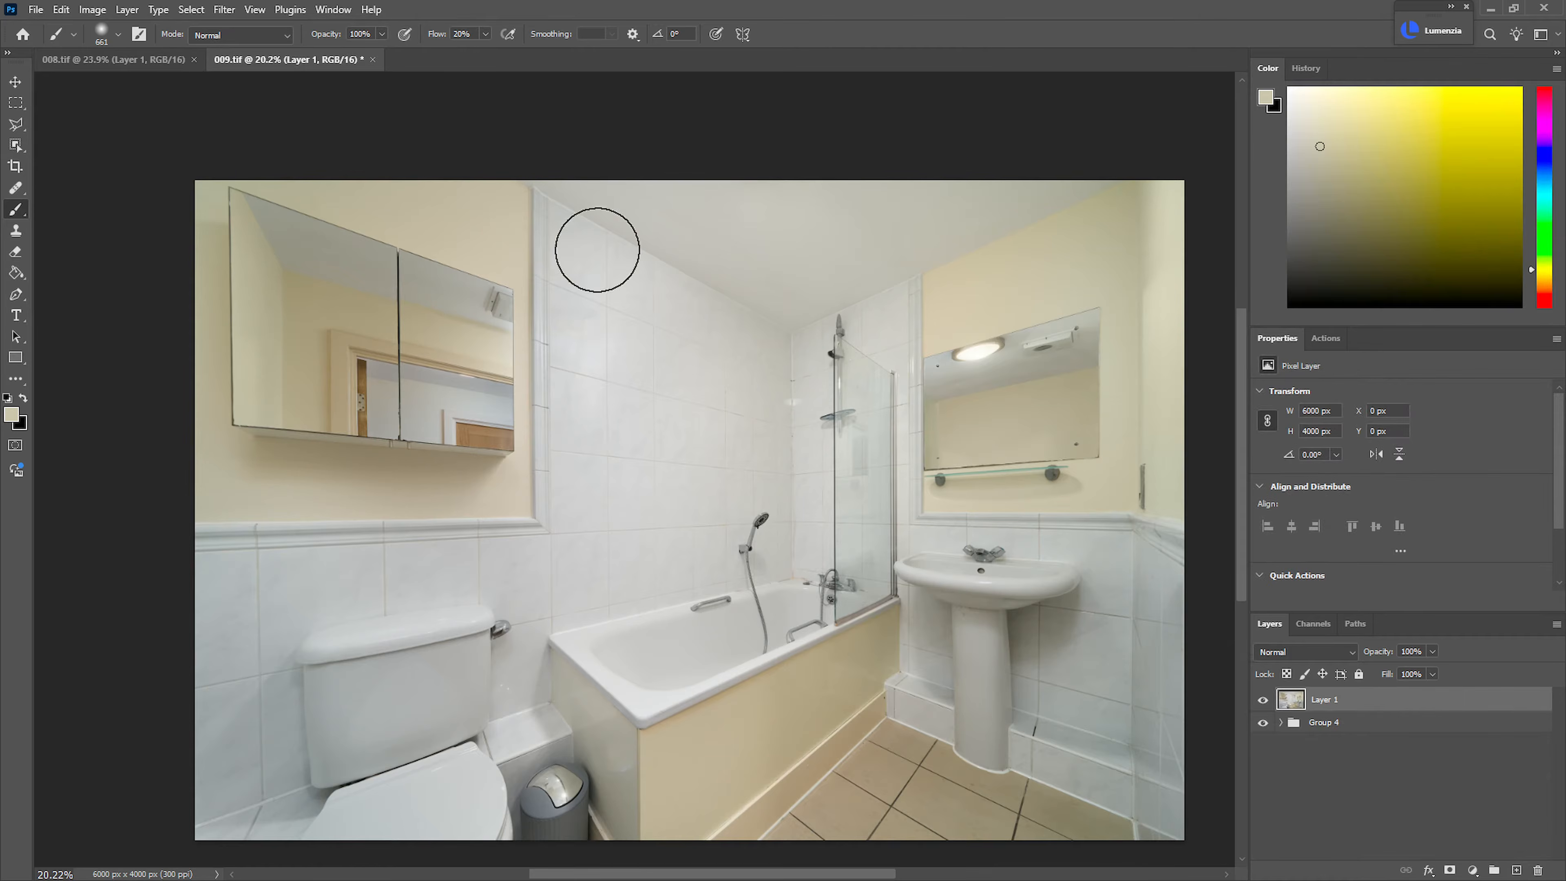
pyautogui.click(224, 10)
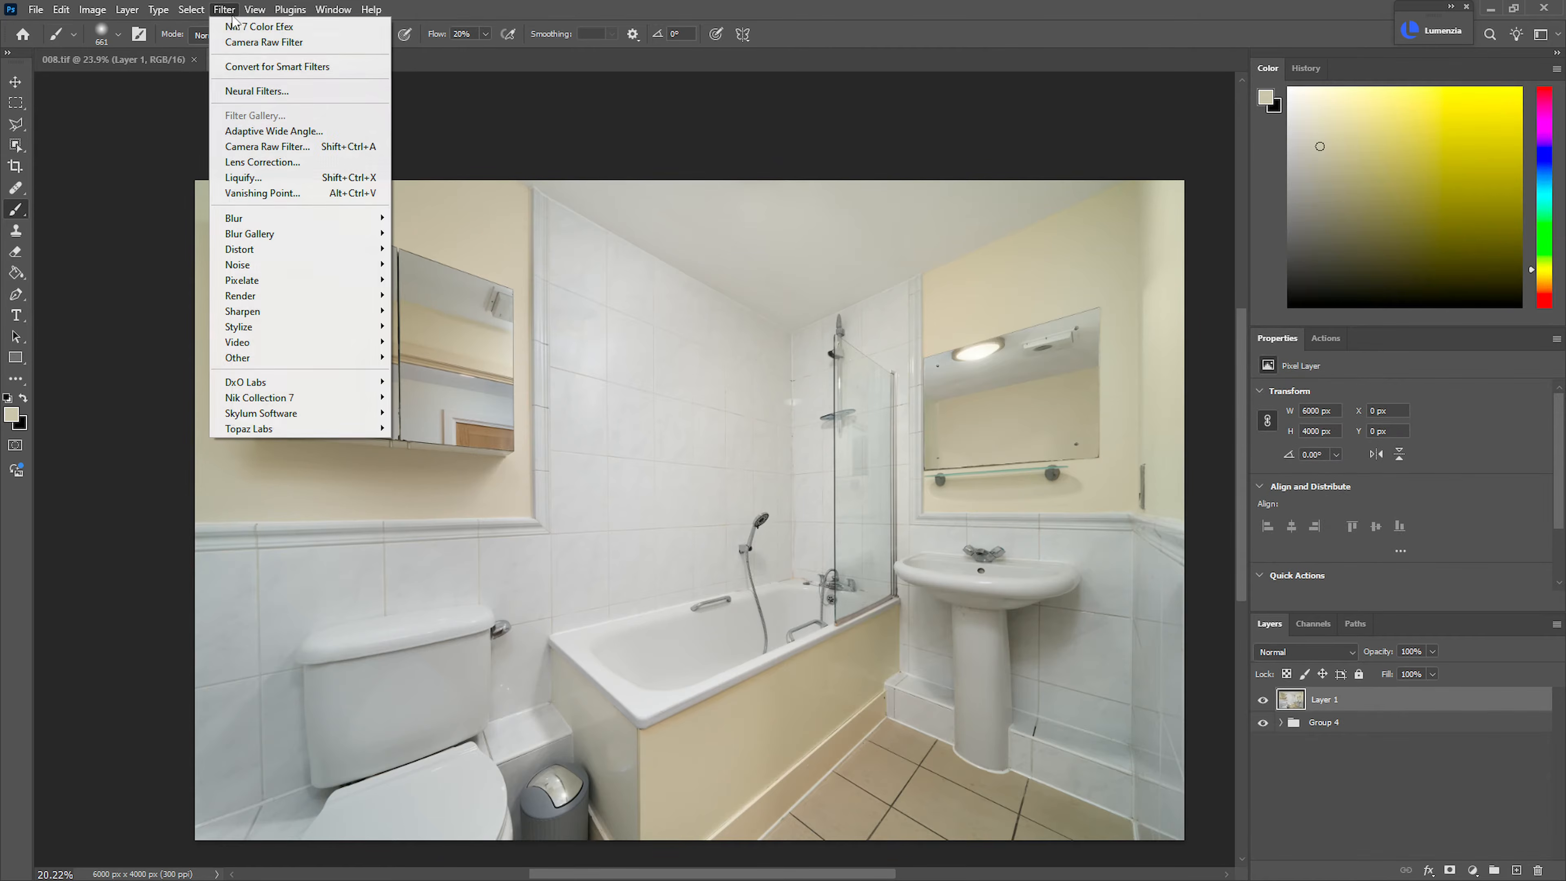
pyautogui.click(264, 42)
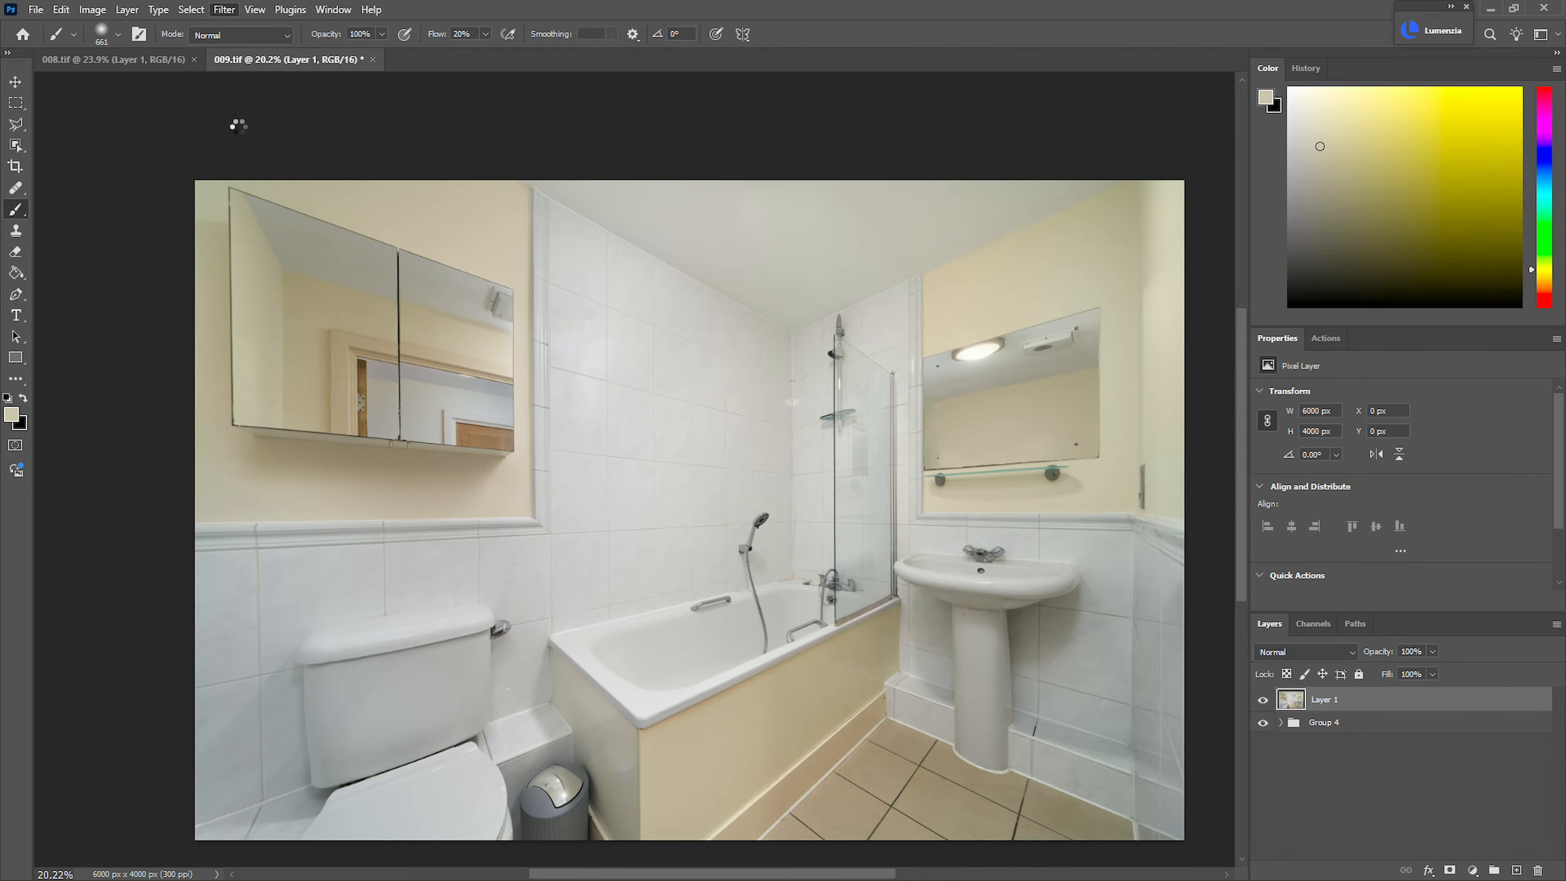
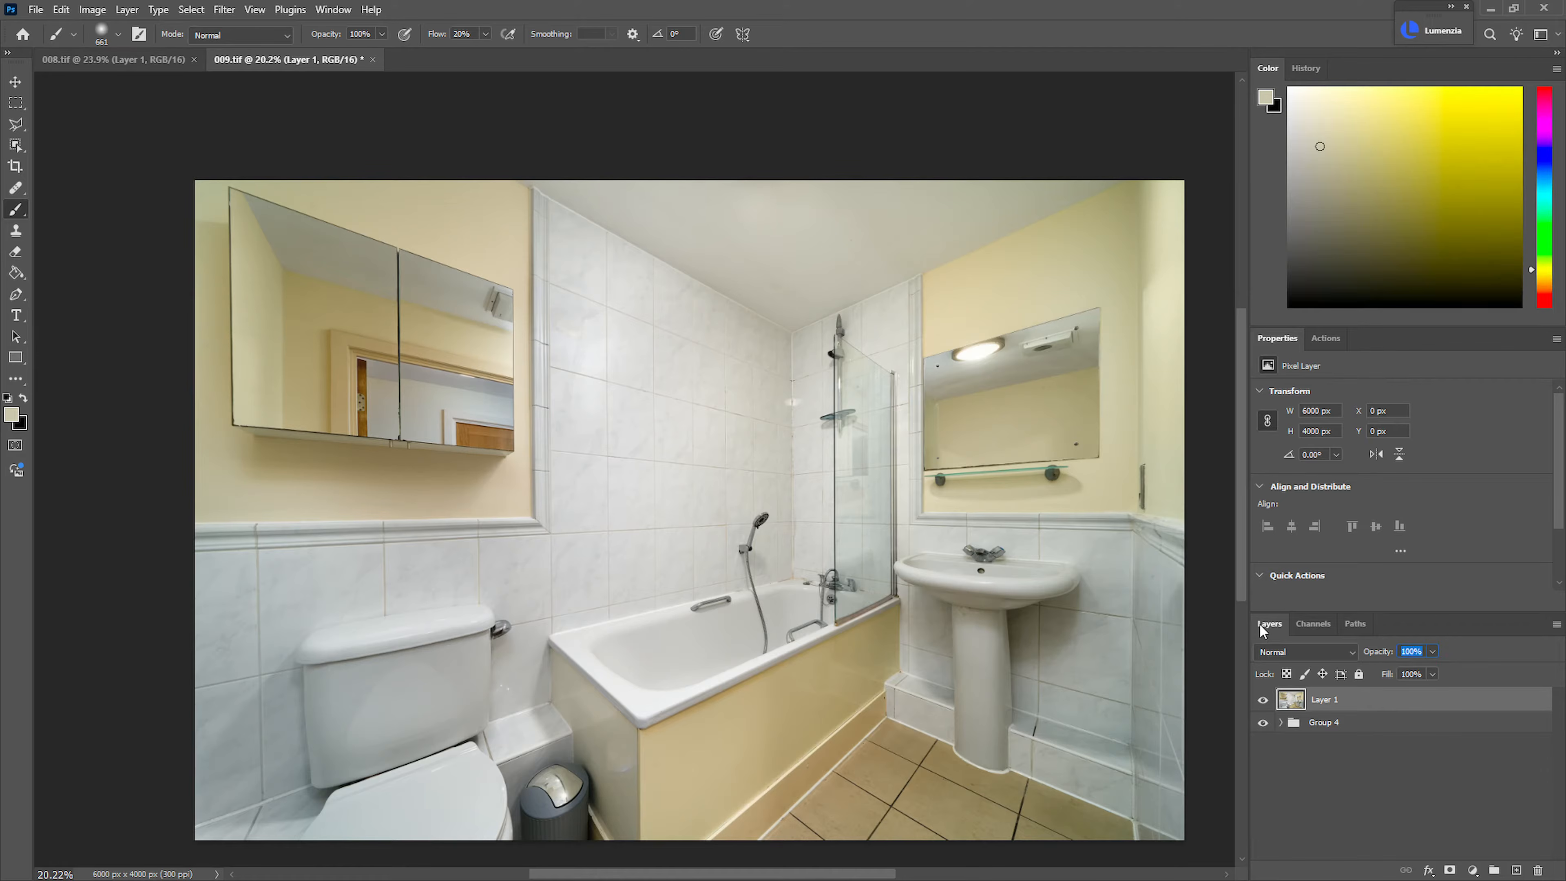
# Compare the Camera Raw result on Layer 1 on and off and inspect the floor, washbasin and toilet up close
pyautogui.click(1263, 700)
pyautogui.click(1263, 699)
pyautogui.moveTo(1159, 809); pyautogui.dragTo(1265, 792)
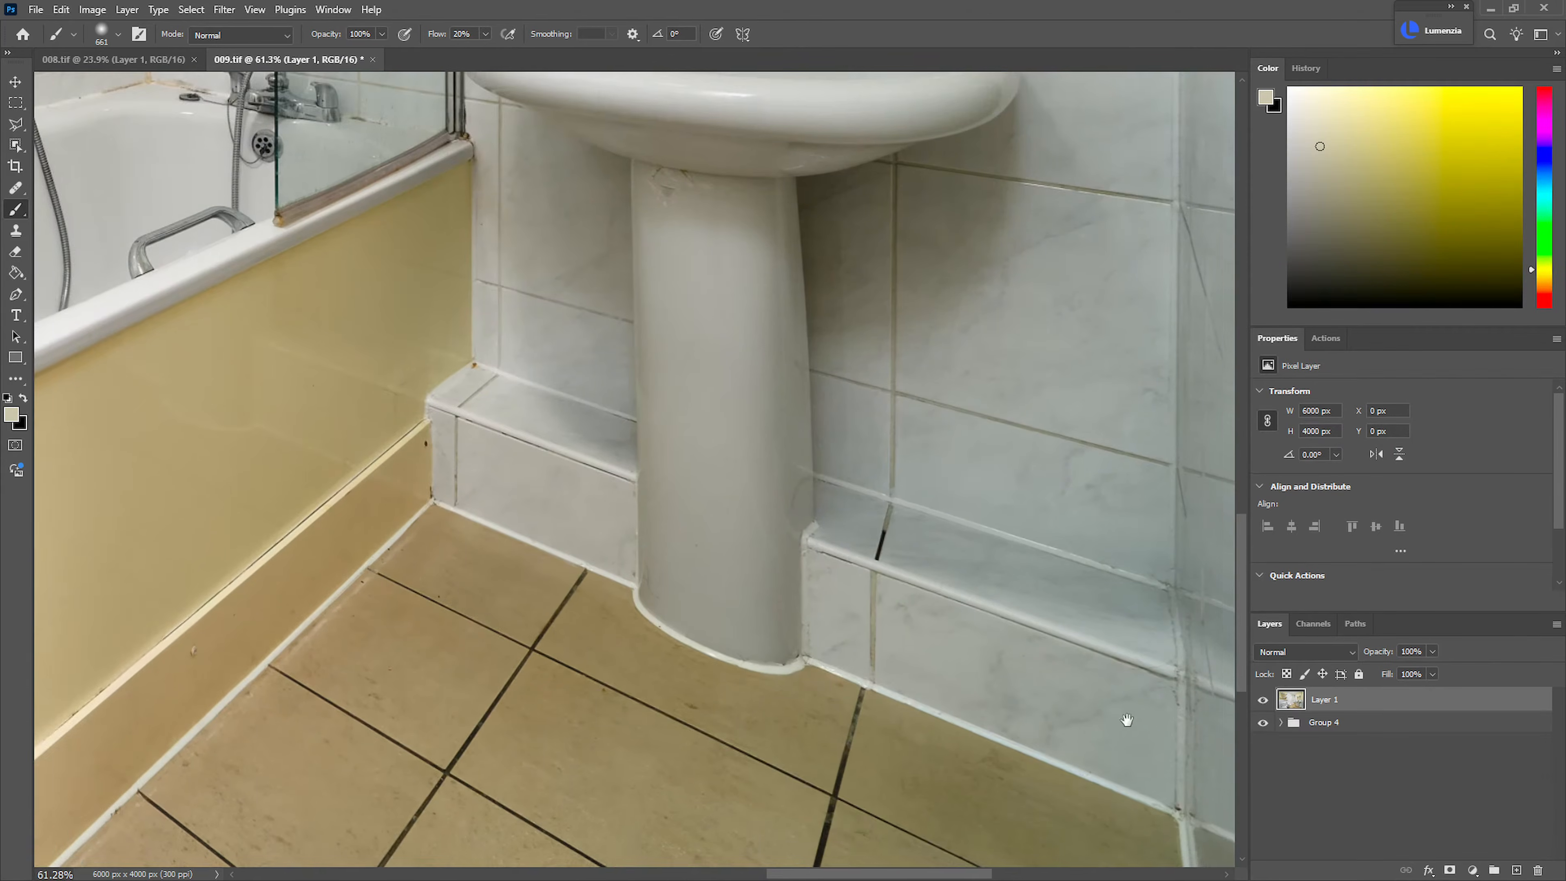
pyautogui.moveTo(1143, 738); pyautogui.dragTo(877, 595)
pyautogui.moveTo(671, 613); pyautogui.dragTo(976, 629)
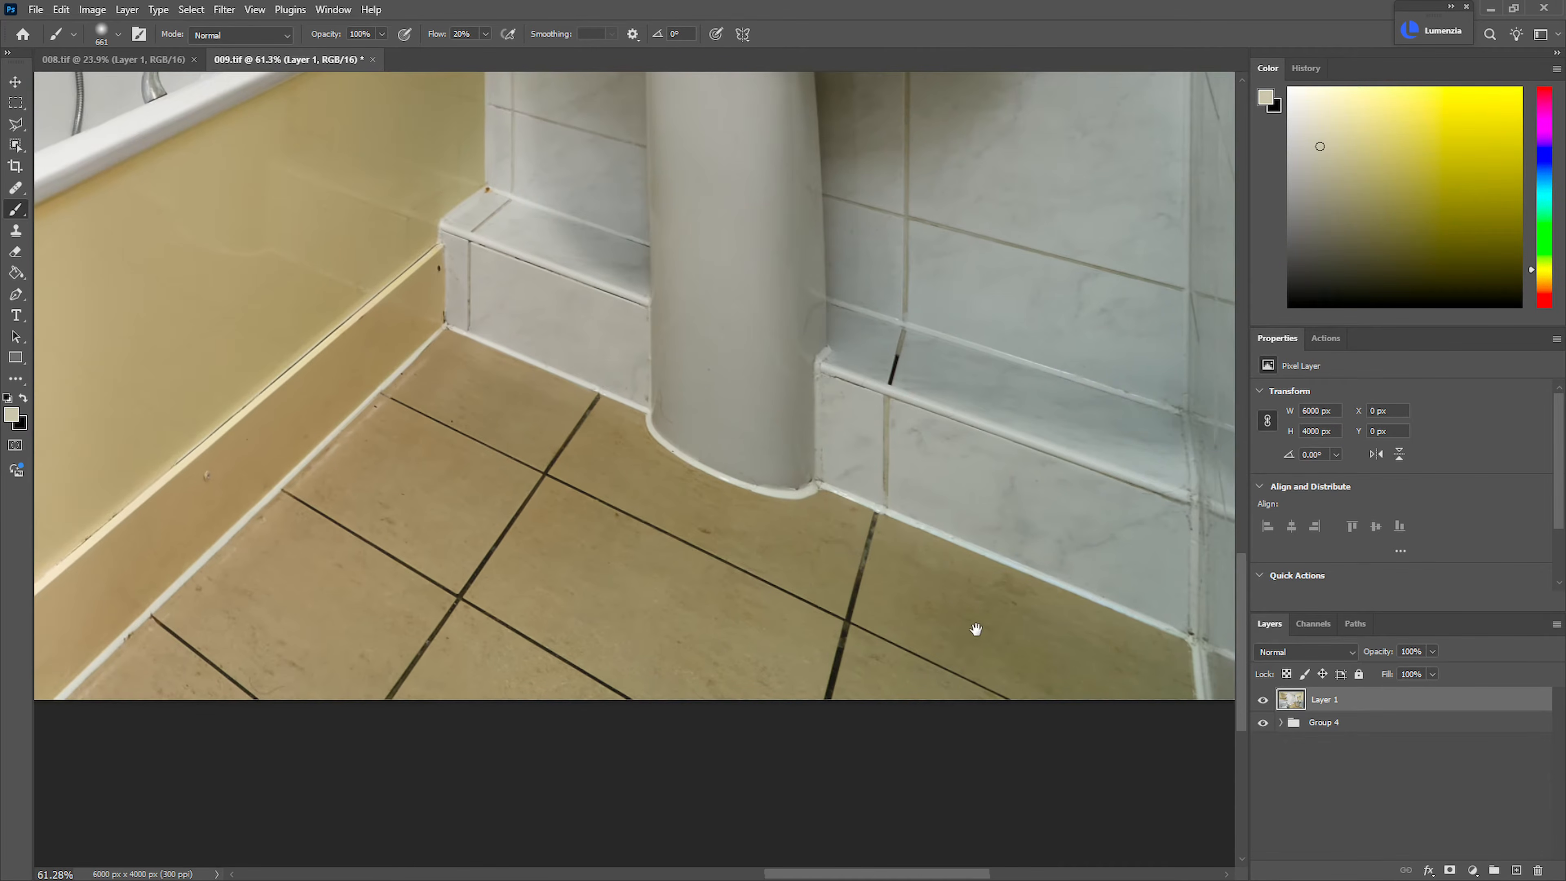
pyautogui.moveTo(968, 574)
pyautogui.mouseDown()
pyautogui.moveTo(881, 480)
pyautogui.moveTo(907, 512)
pyautogui.mouseUp()
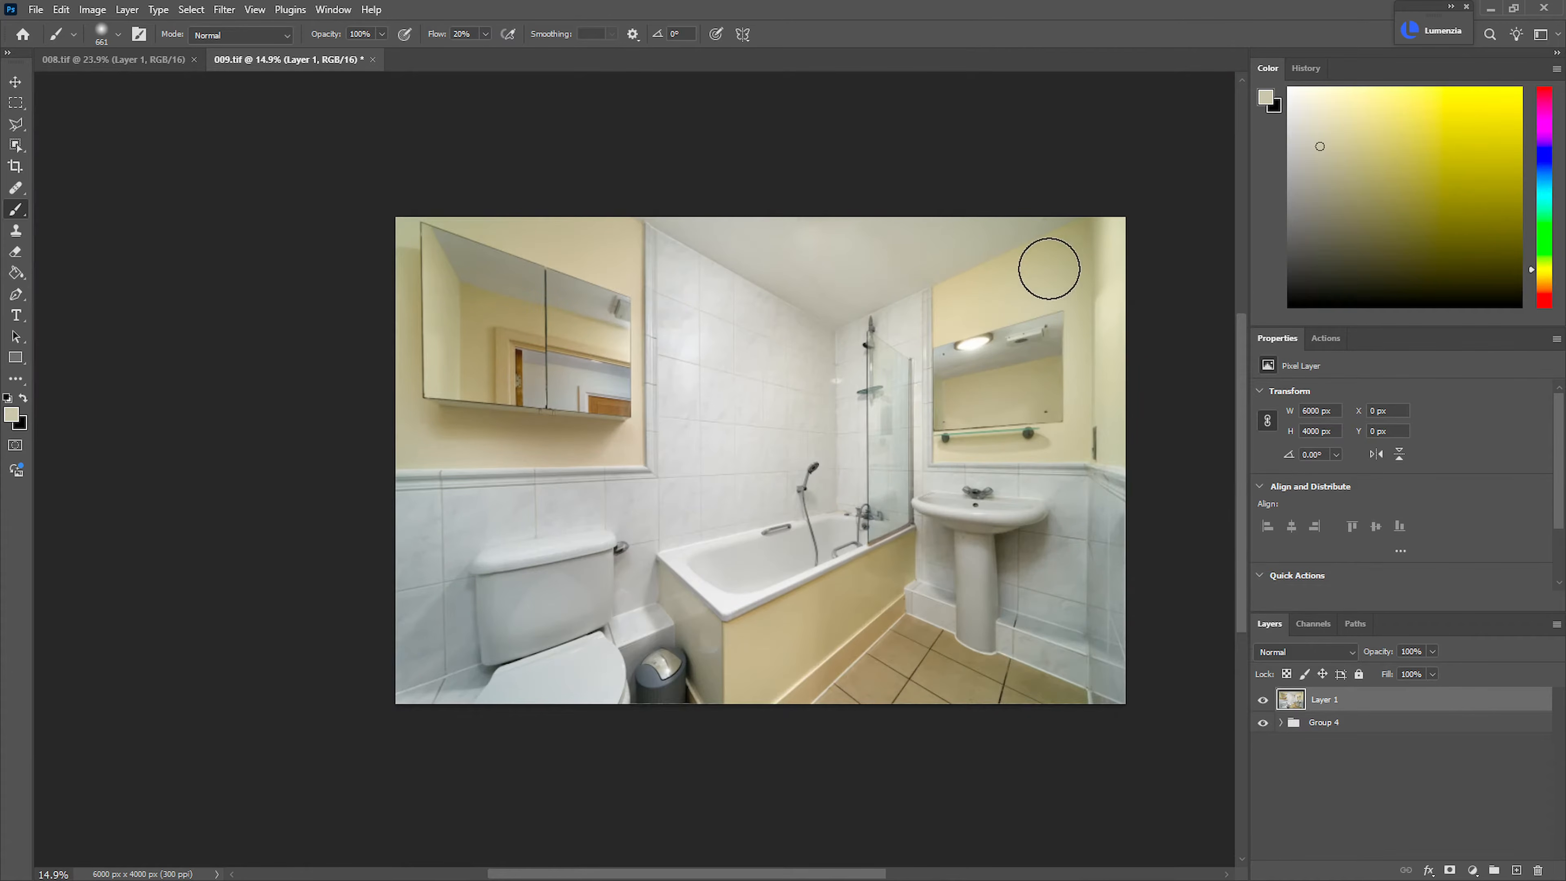
pyautogui.moveTo(504, 700)
pyautogui.mouseDown()
pyautogui.moveTo(575, 696)
pyautogui.moveTo(778, 576)
pyautogui.mouseUp()
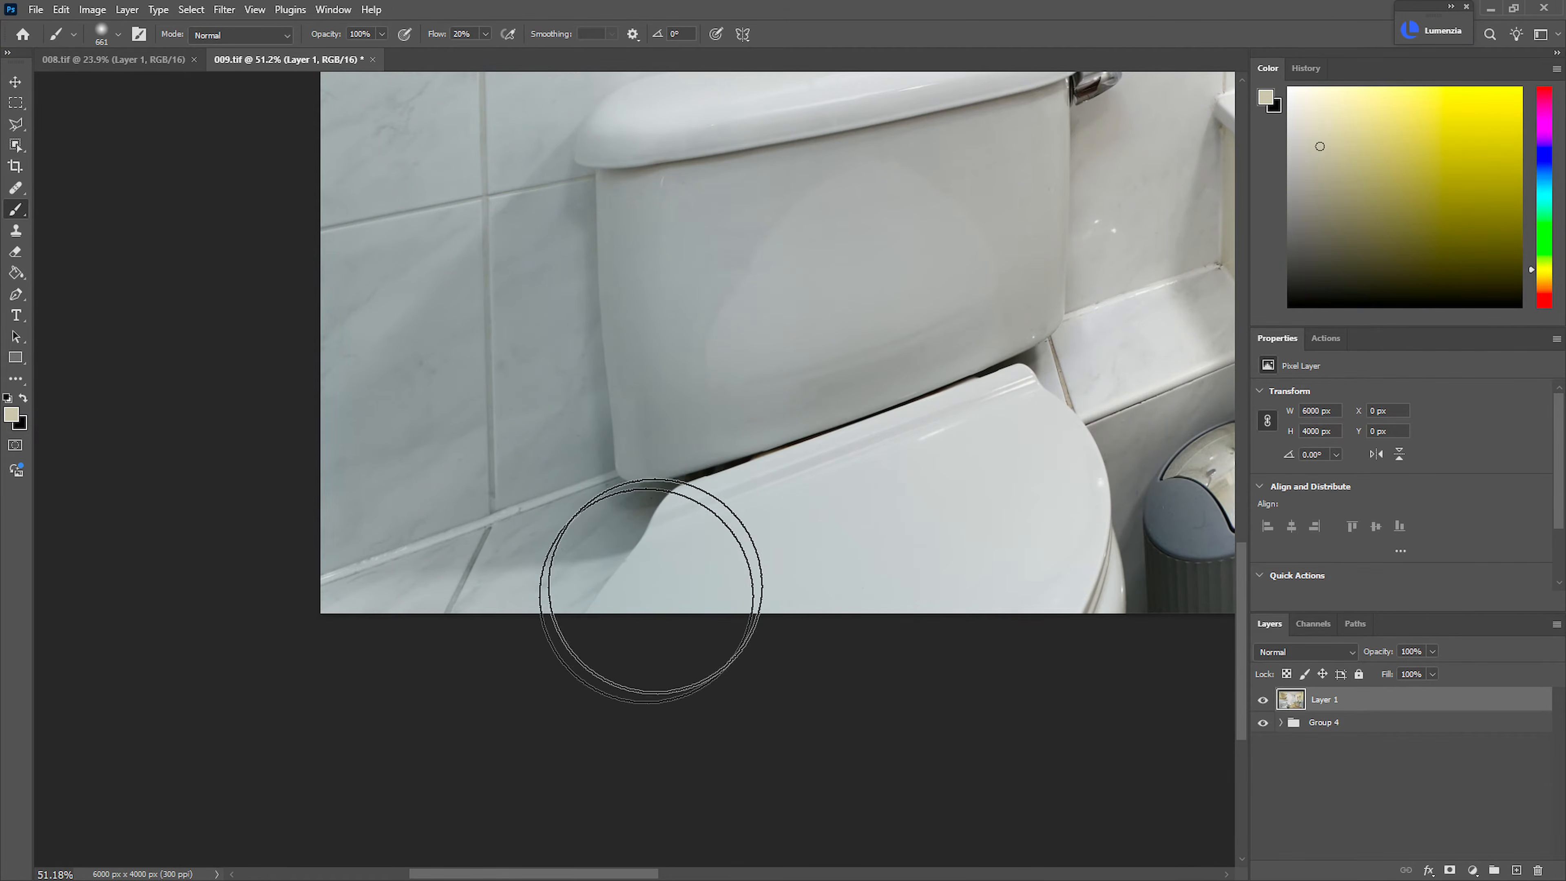
pyautogui.moveTo(919, 548); pyautogui.dragTo(860, 574)
pyautogui.moveTo(891, 586); pyautogui.dragTo(652, 662)
pyautogui.moveTo(776, 613); pyautogui.dragTo(809, 618)
pyautogui.moveTo(997, 609); pyautogui.dragTo(506, 652)
pyautogui.moveTo(937, 664); pyautogui.dragTo(980, 610)
pyautogui.moveTo(979, 611); pyautogui.dragTo(1000, 715)
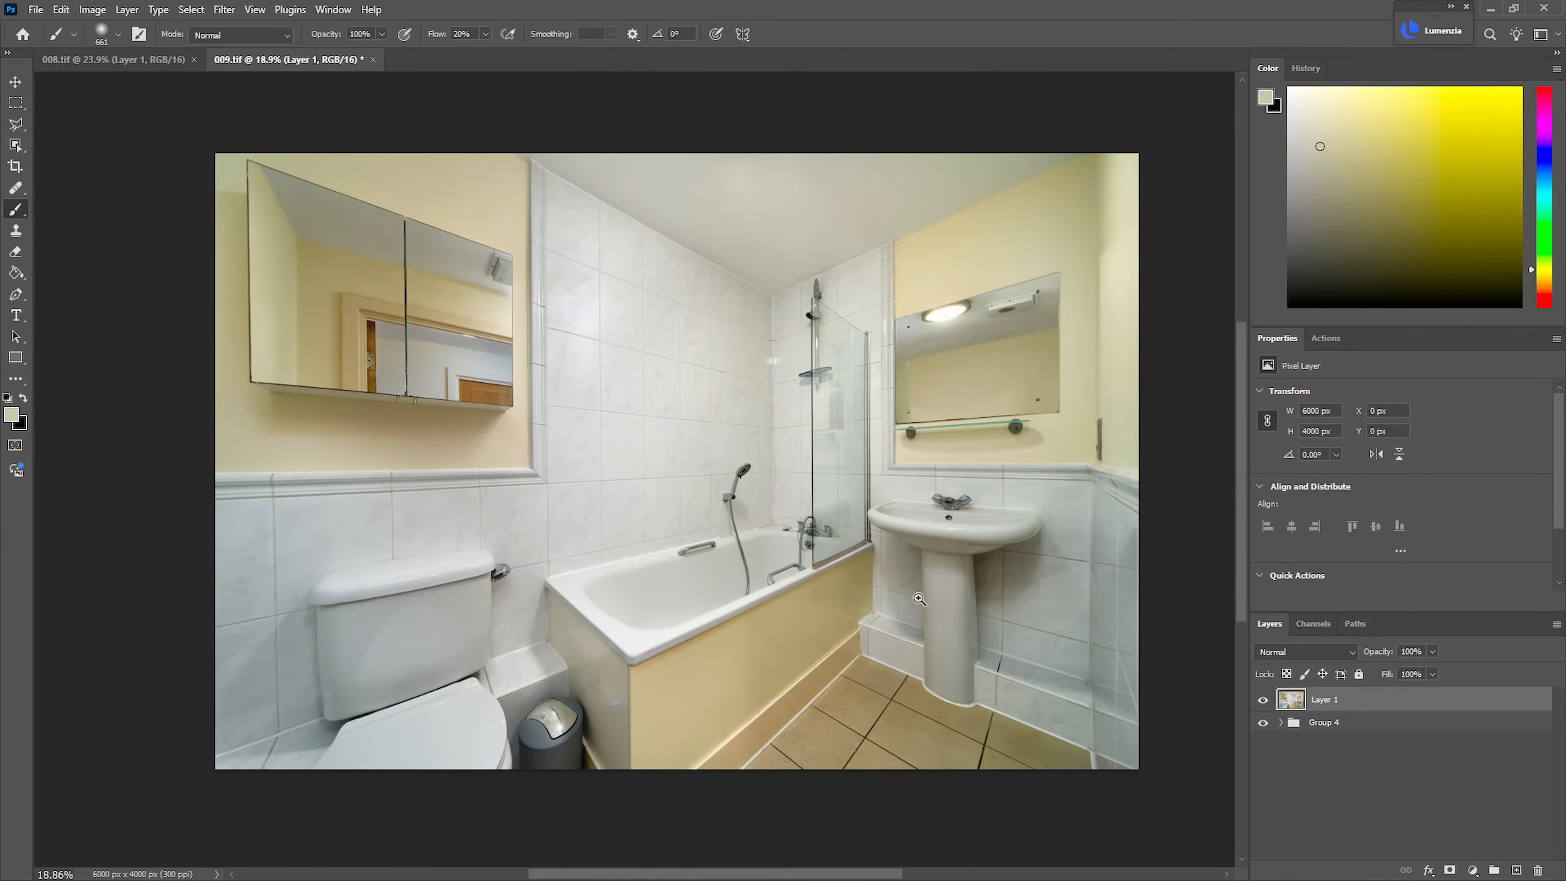
pyautogui.hotkey('ctrl', '0')
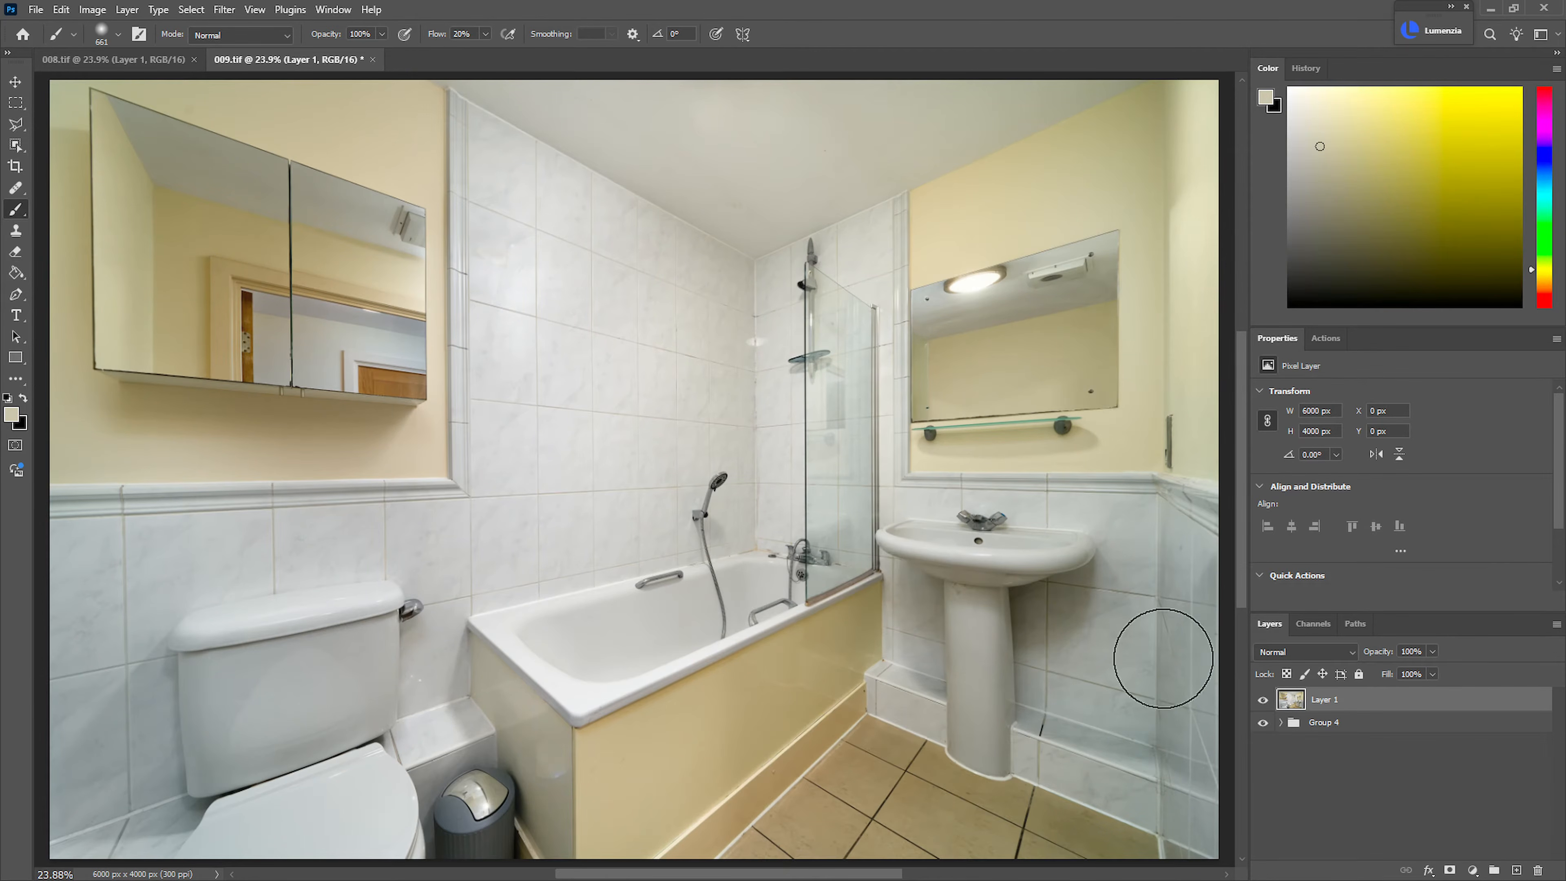
# Lower Layer 1's opacity to 38%, compare it on and off, and save 009.tif
pyautogui.click(1263, 700)
pyautogui.click(1263, 700)
pyautogui.moveTo(1380, 656); pyautogui.dragTo(1350, 659)
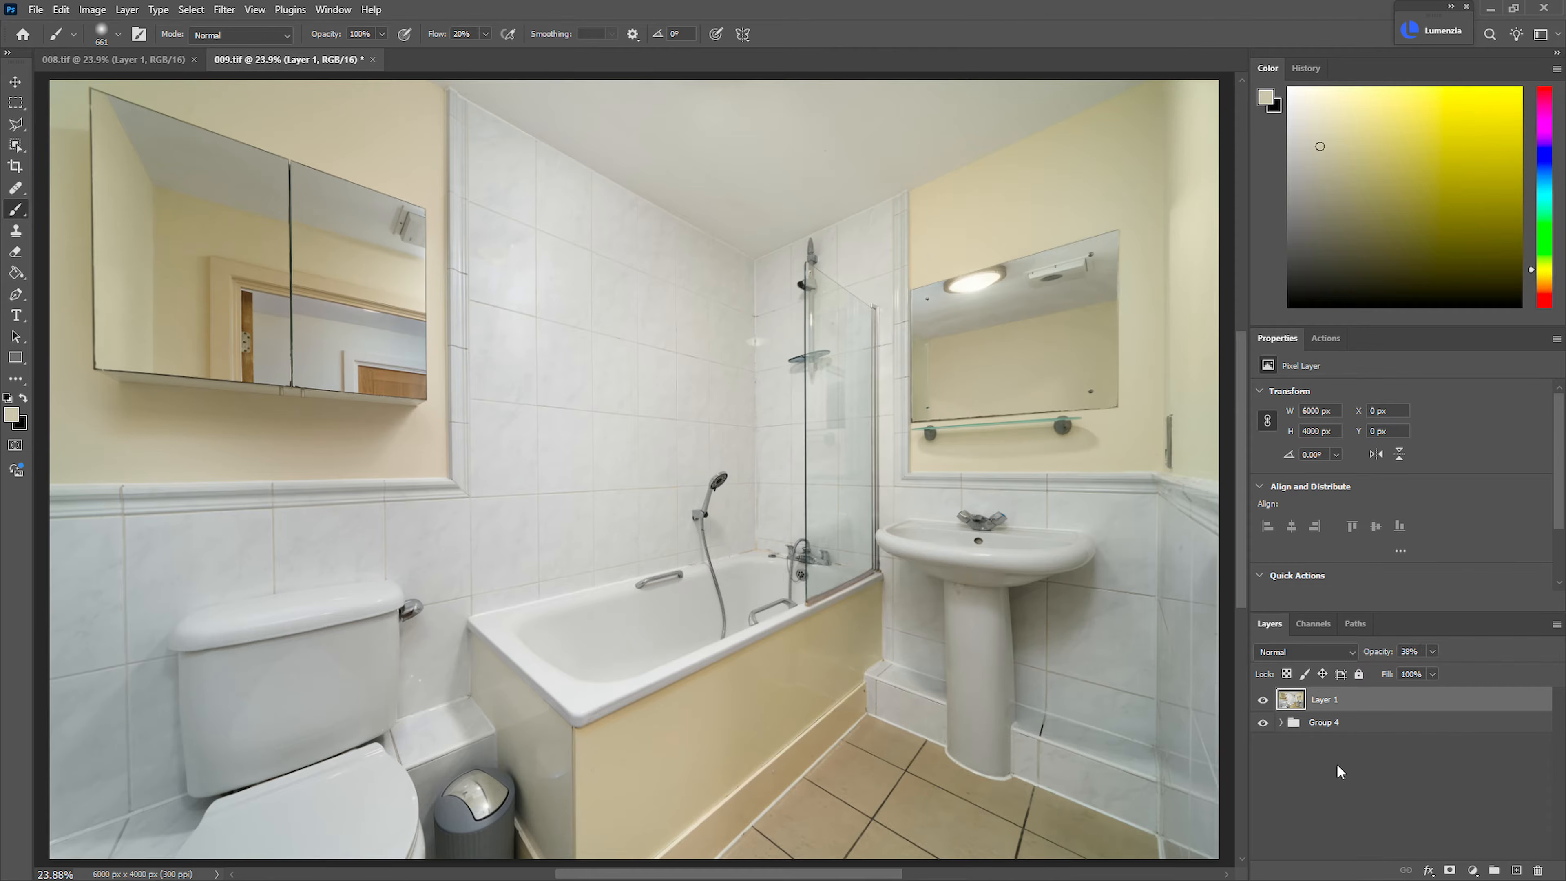
pyautogui.click(1263, 699)
pyautogui.click(1263, 699)
pyautogui.click(1263, 699)
pyautogui.click(1261, 700)
pyautogui.hotkey('ctrl', 's')
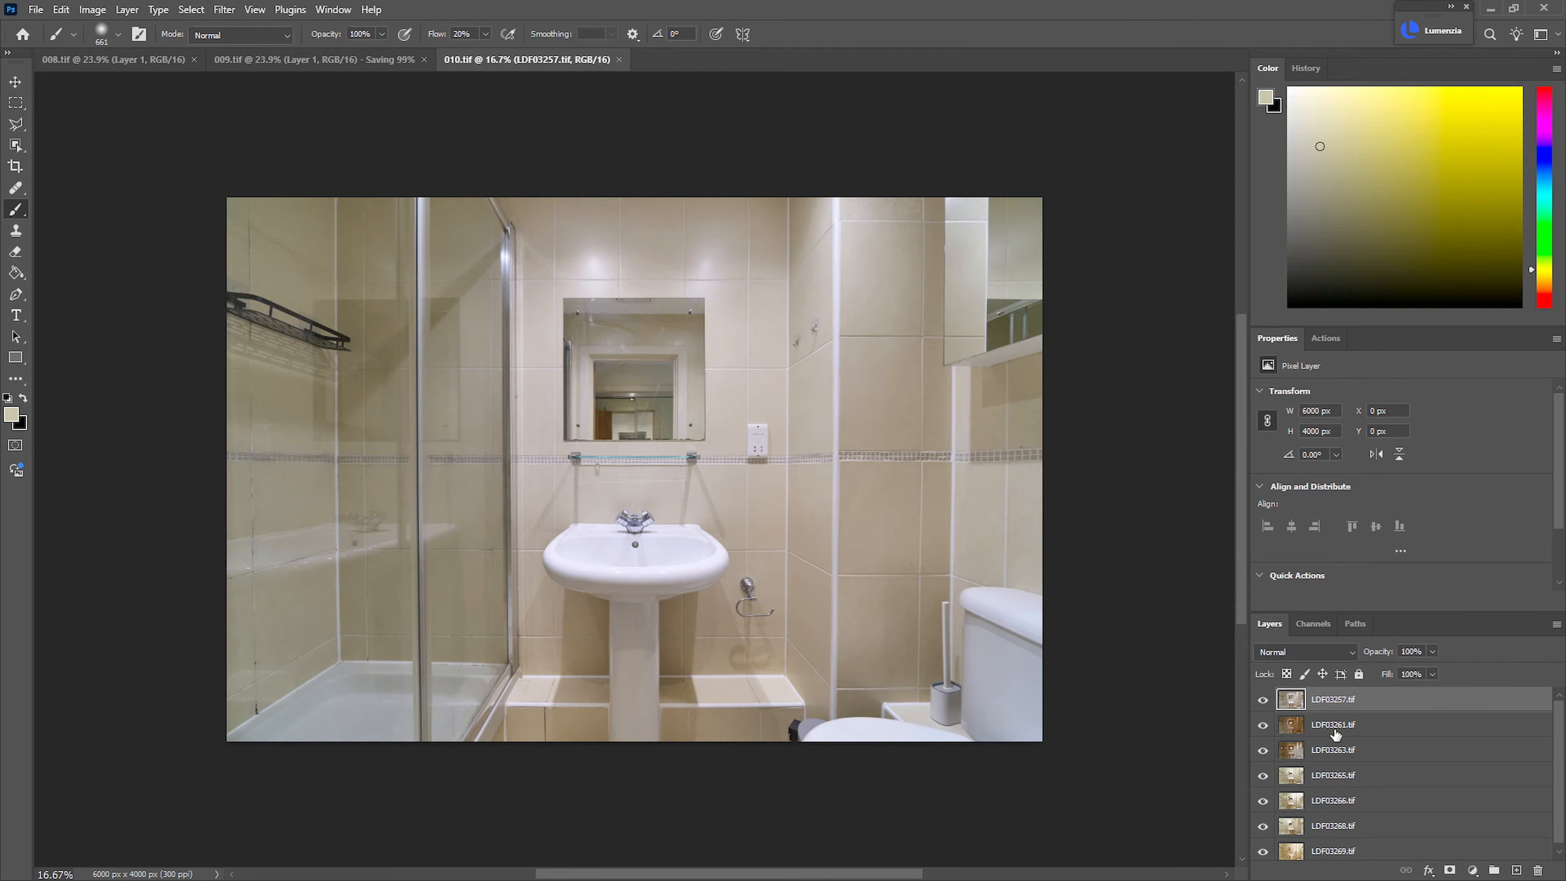
# Compare the LDF03257.tif layer in 010.tif on and off and leave it hidden
pyautogui.click(1263, 700)
pyautogui.click(1262, 700)
pyautogui.click(1263, 701)
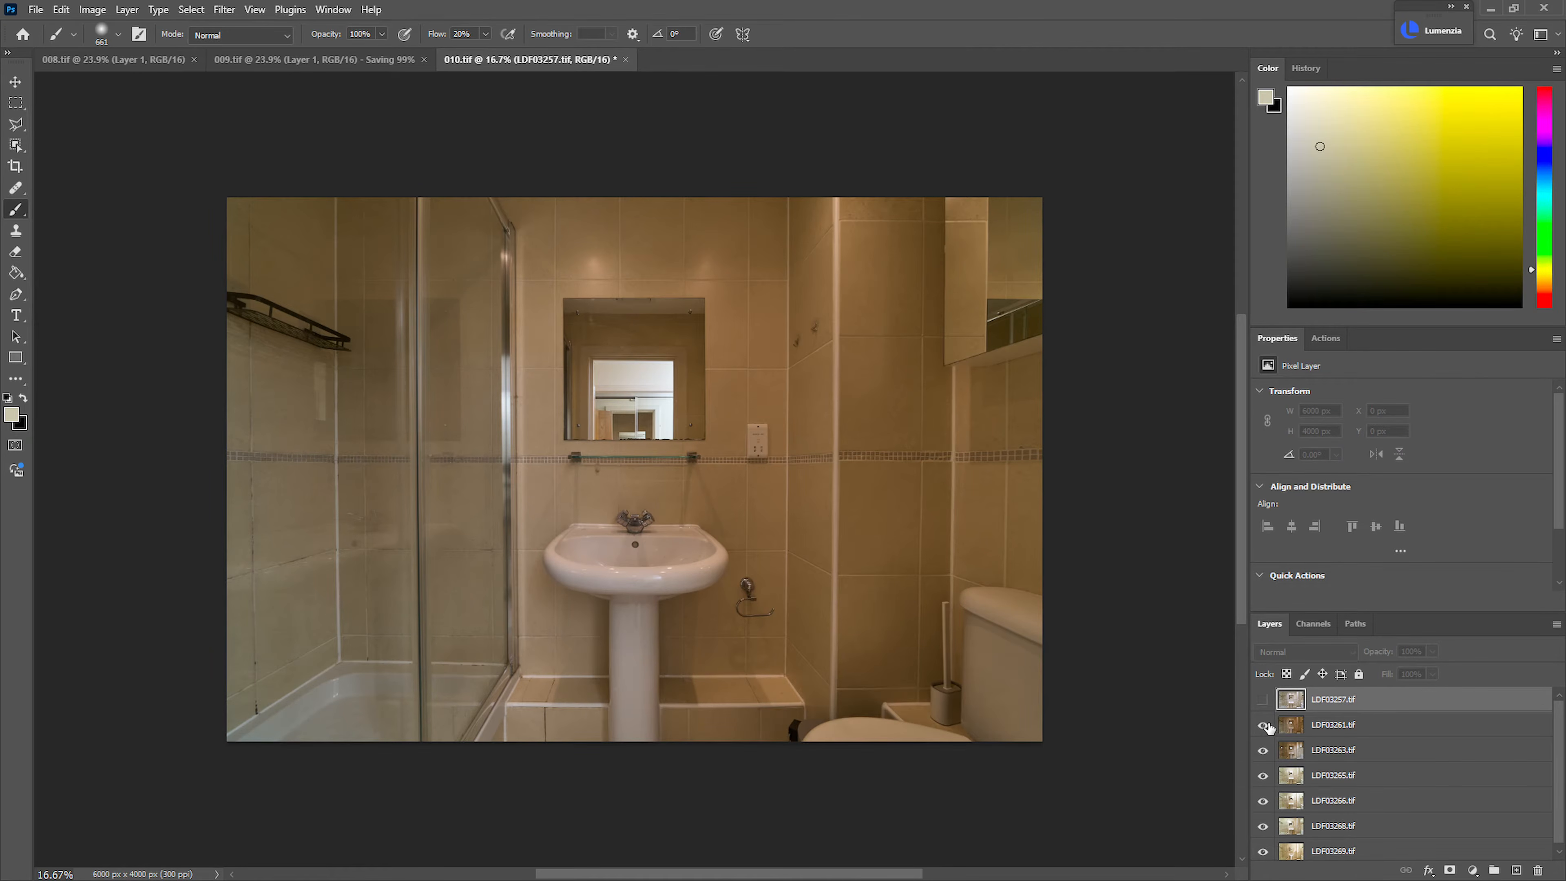
pyautogui.click(1263, 699)
pyautogui.click(1263, 700)
# Compare the LDF03261.tif and LDF03263.tif layers with the exposures beneath and hide both
pyautogui.click(1263, 725)
pyautogui.click(1263, 750)
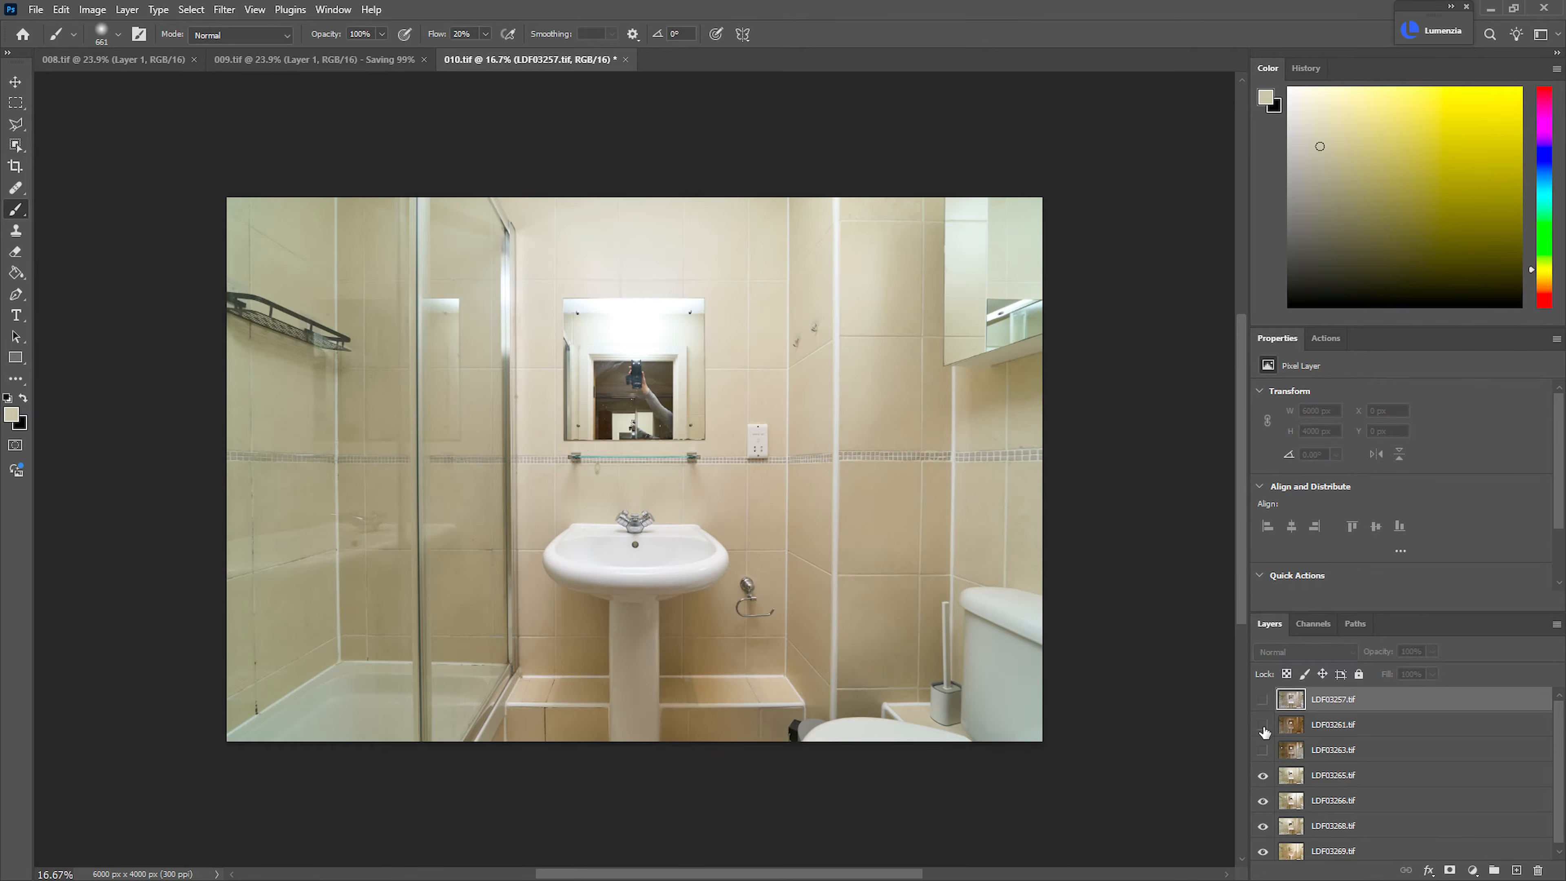
pyautogui.click(1263, 726)
pyautogui.click(1263, 749)
pyautogui.click(1263, 726)
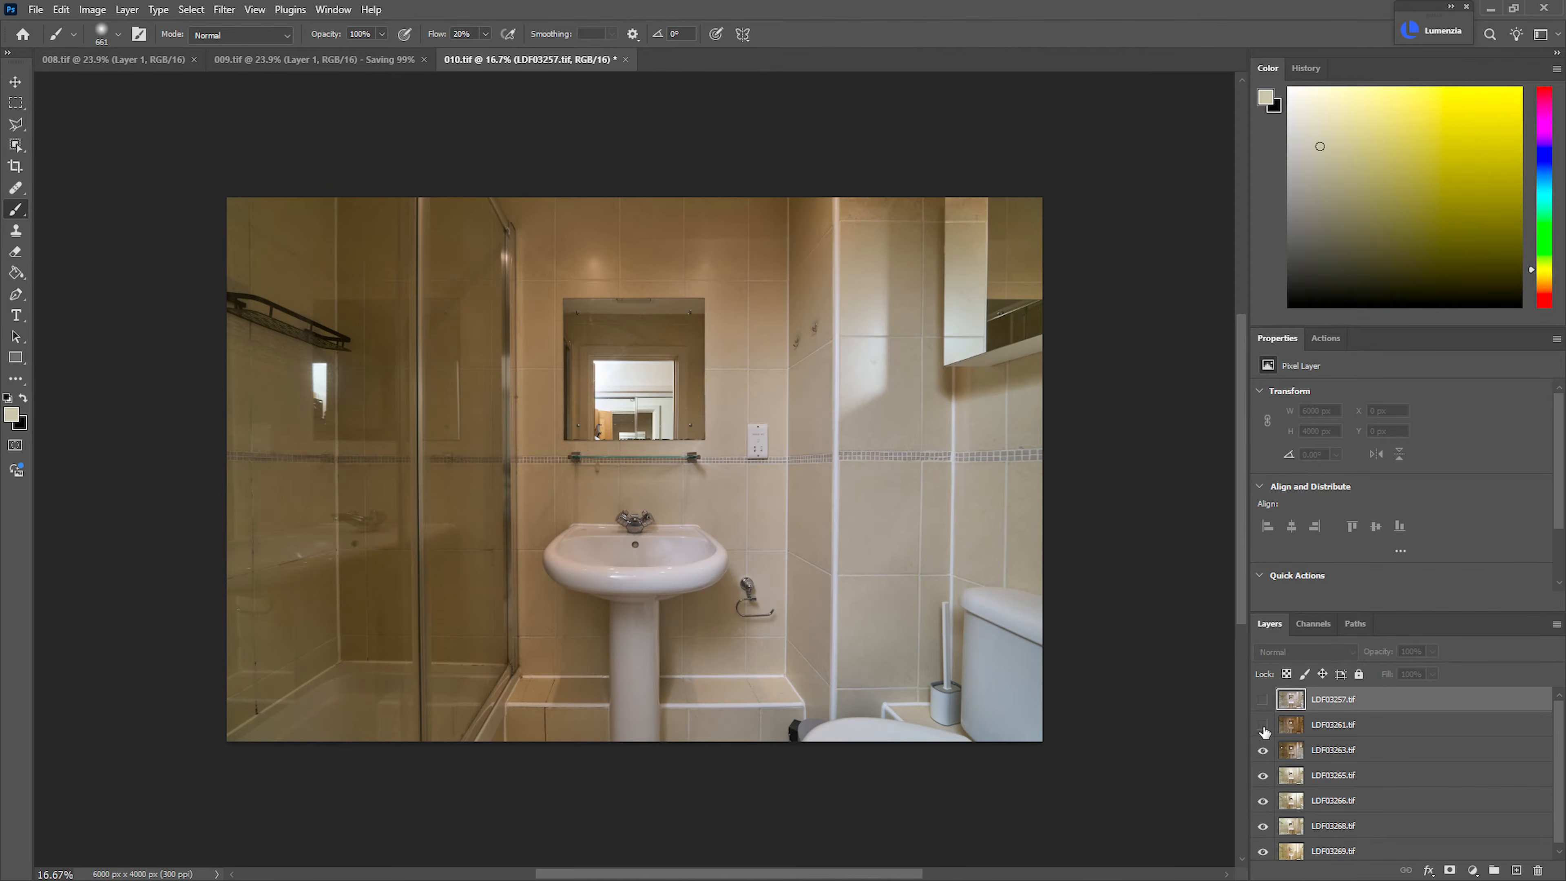
pyautogui.click(1263, 726)
pyautogui.click(1263, 750)
pyautogui.click(1263, 725)
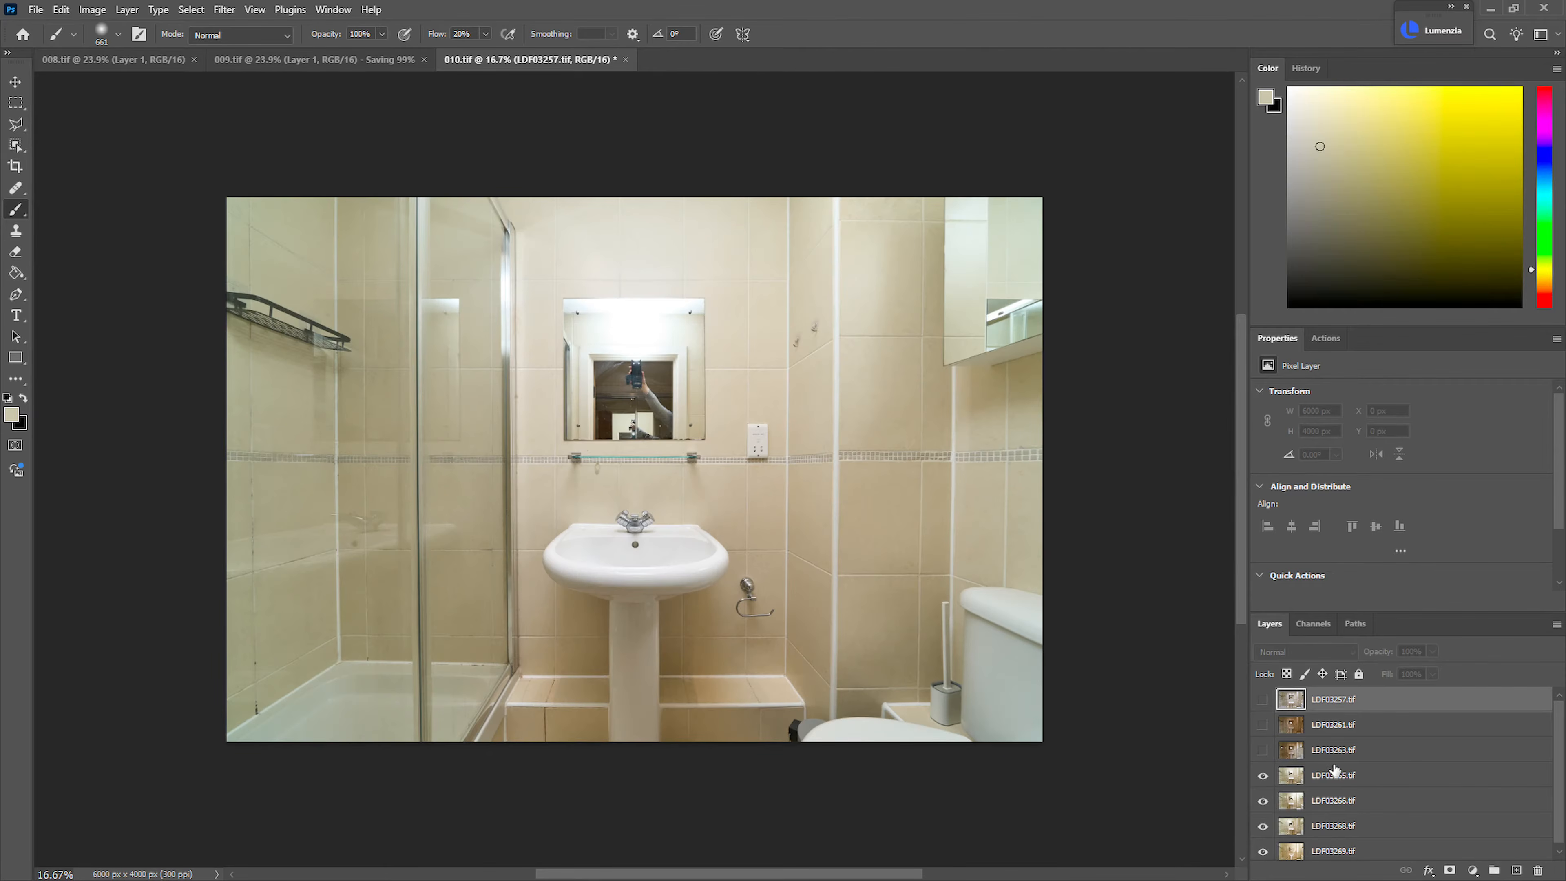
# Reverse the stacking order of the four layers from LDF03265.tif to LDF03269.tif
pyautogui.click(1493, 783)
pyautogui.scroll(-1, 1560, 826)
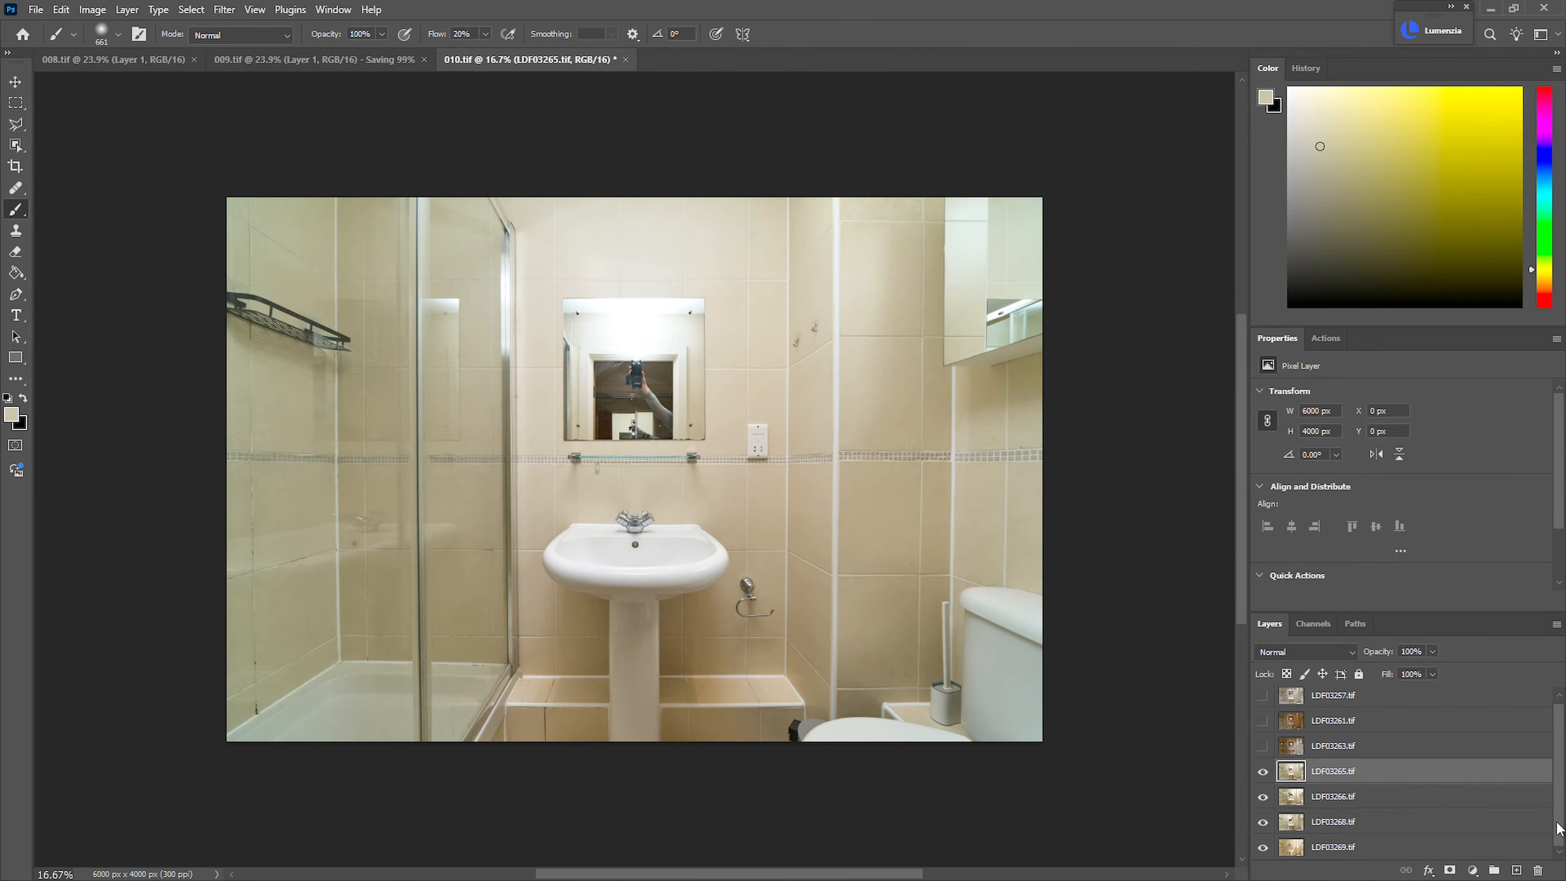
pyautogui.keyDown('shift'); pyautogui.click(1469, 849); pyautogui.keyUp('shift')
pyautogui.hotkey('ctrl', 'shift', 'r')
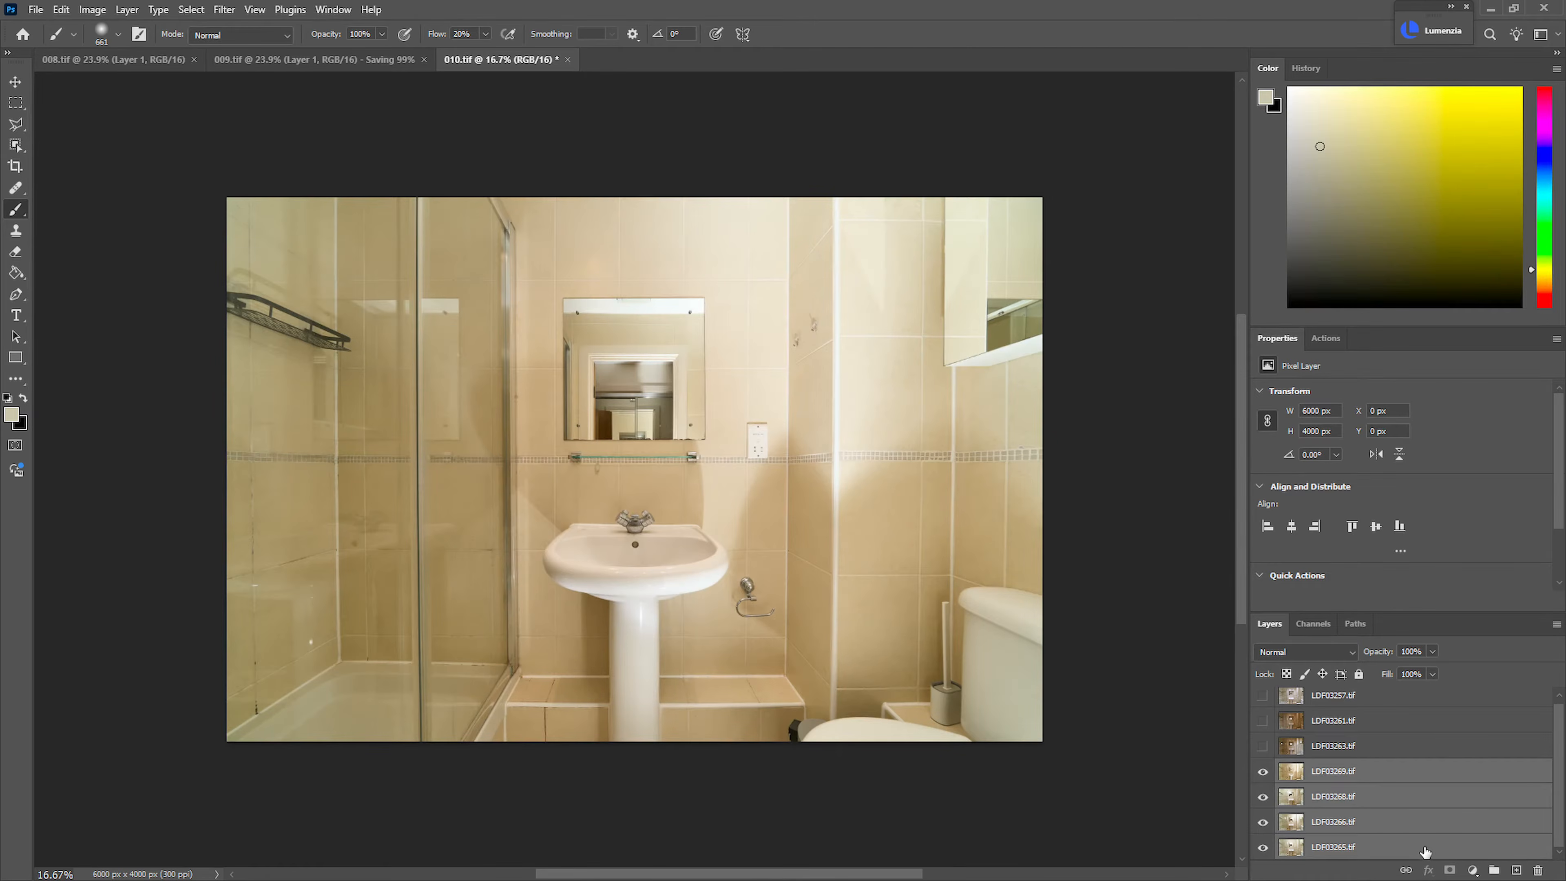
# Hide LDF03269.tif and LDF03268.tif, compare LDF03266.tif with the base exposure, and give LDF03266.tif a black layer mask
pyautogui.click(1329, 829)
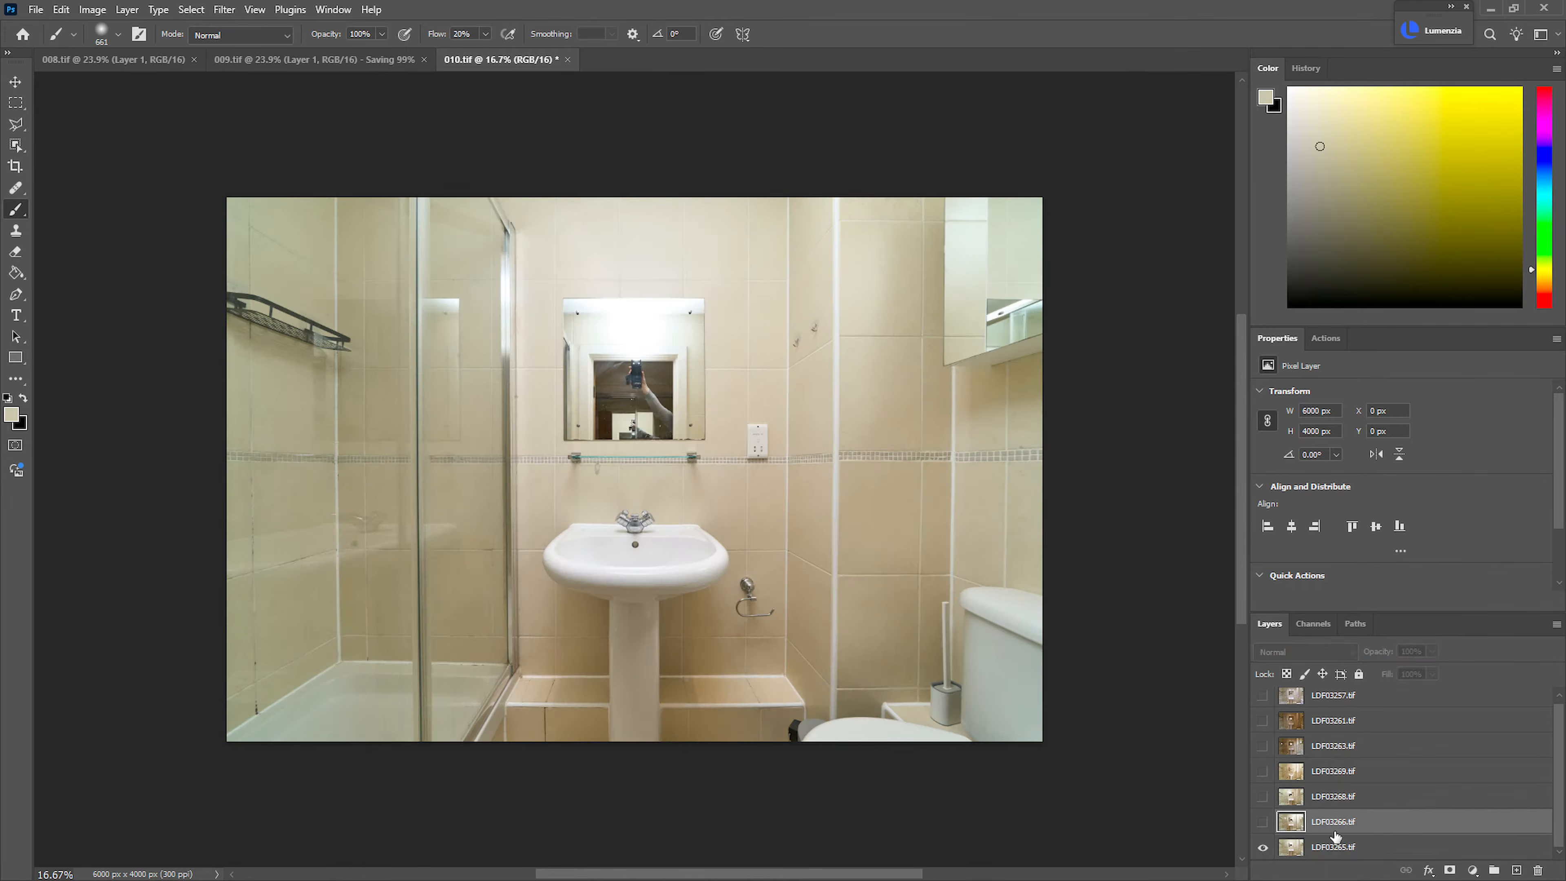
pyautogui.click(1263, 822)
pyautogui.click(1264, 822)
pyautogui.click(1264, 823)
pyautogui.click(1264, 823)
pyautogui.click(1264, 823)
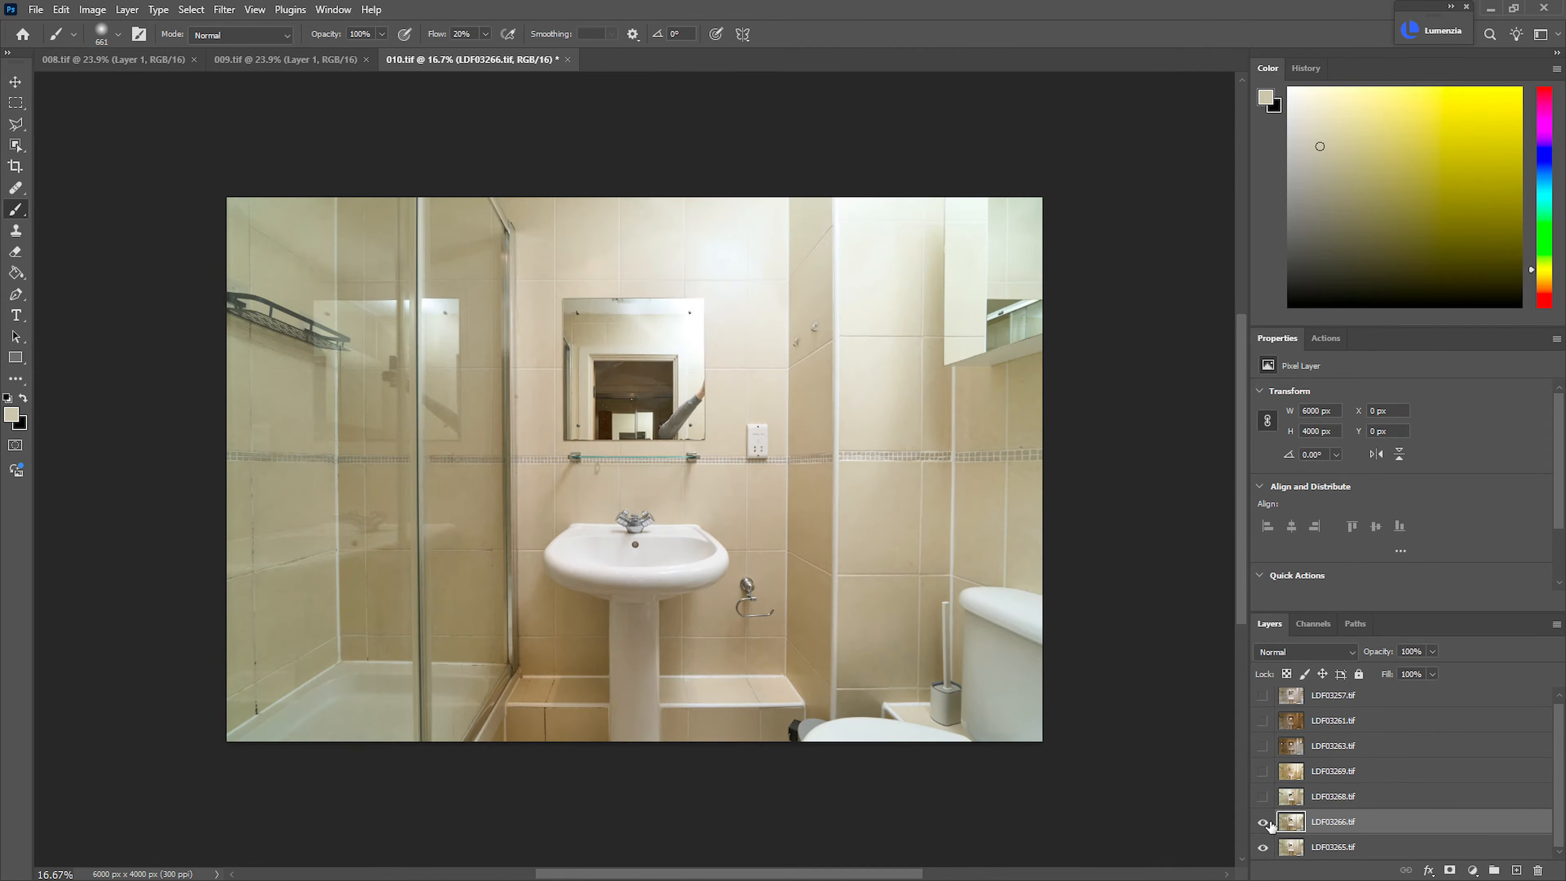
pyautogui.keyDown('alt'); pyautogui.click(1450, 870); pyautogui.keyUp('alt')
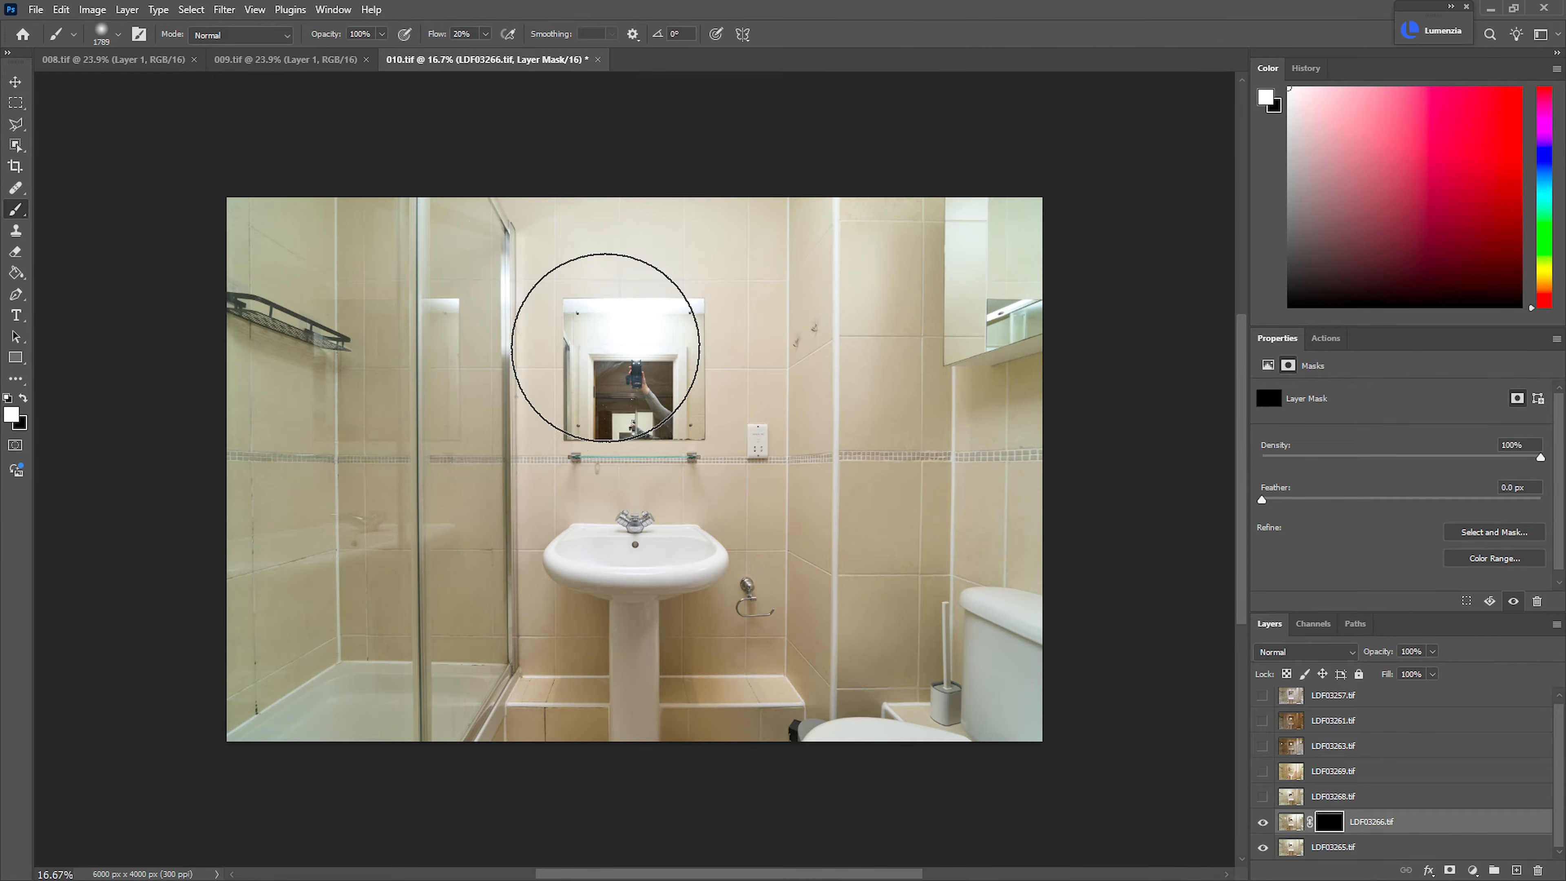
# Paint the LDF03266.tif mask to reveal that exposure over the mirror, washbasin, surrounding wall tiles and wall cabinet
pyautogui.moveTo(527, 392); pyautogui.dragTo(438, 390)
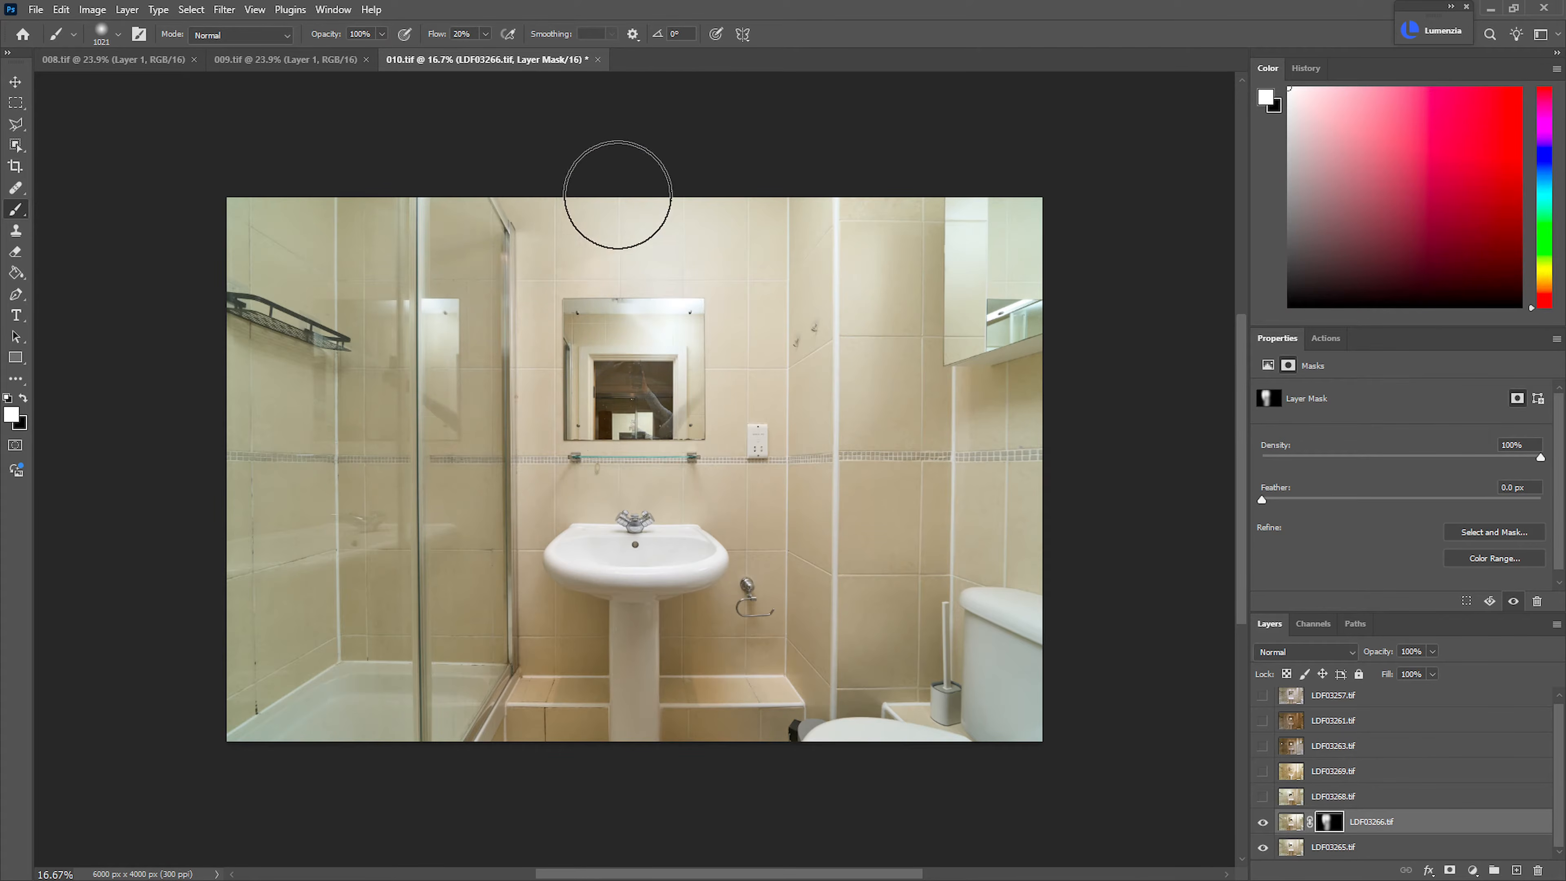
pyautogui.moveTo(622, 433)
pyautogui.mouseDown()
pyautogui.moveTo(647, 448)
pyautogui.moveTo(601, 441)
pyautogui.mouseUp()
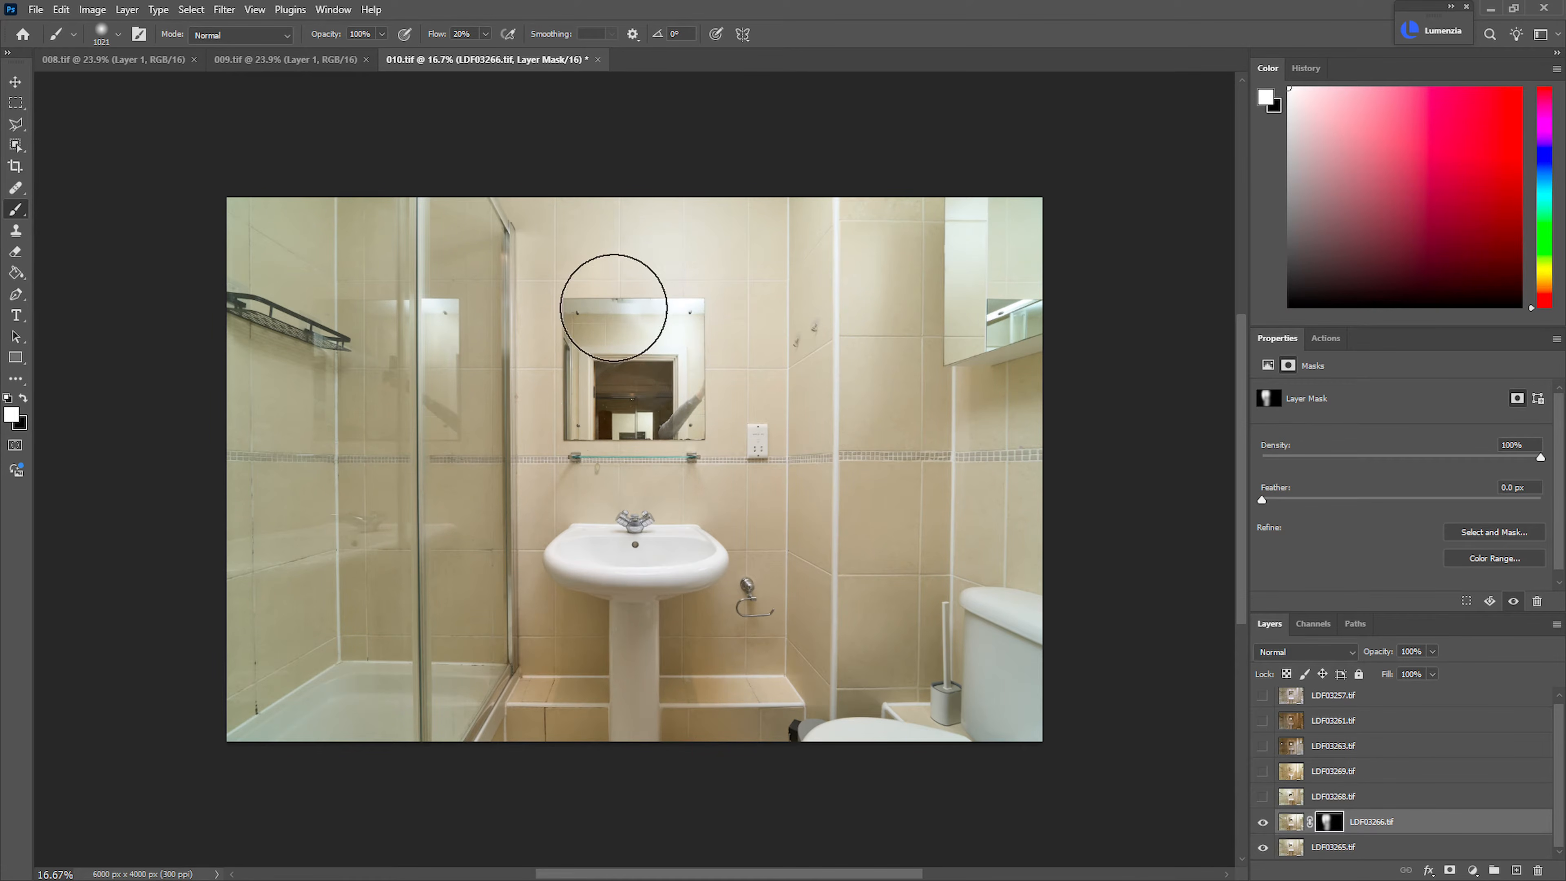
pyautogui.moveTo(555, 533)
pyautogui.mouseDown()
pyautogui.moveTo(488, 703)
pyautogui.moveTo(826, 635)
pyautogui.mouseUp()
pyautogui.moveTo(828, 527); pyautogui.dragTo(966, 608)
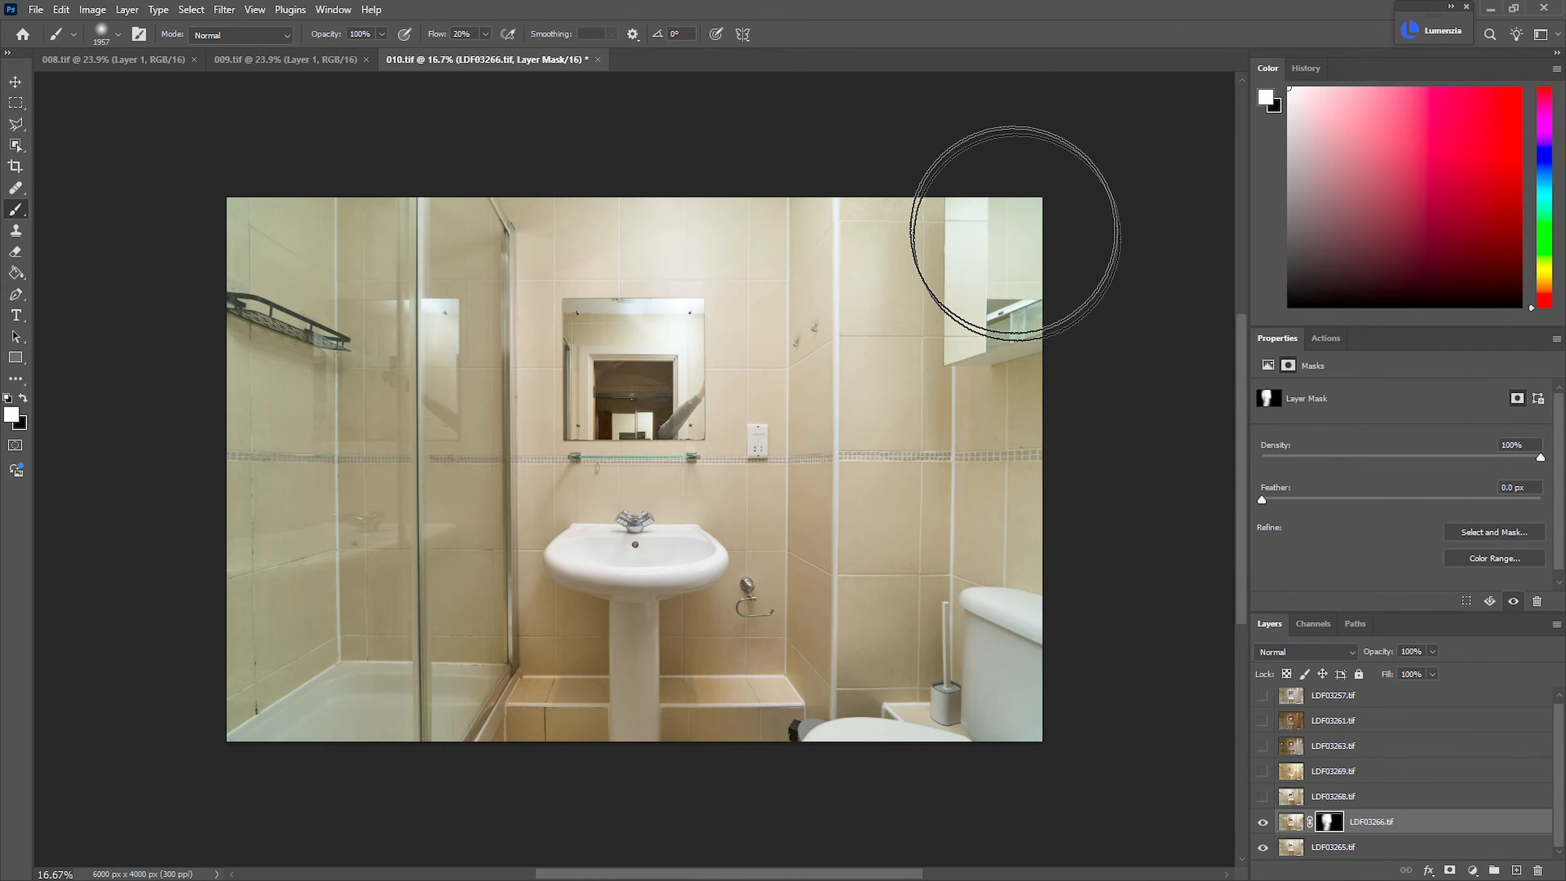
pyautogui.moveTo(796, 228)
pyautogui.mouseDown()
pyautogui.moveTo(703, 214)
pyautogui.moveTo(685, 261)
pyautogui.moveTo(660, 261)
pyautogui.mouseUp()
pyautogui.press('x')
pyautogui.moveTo(725, 381)
pyautogui.mouseDown()
pyautogui.moveTo(706, 412)
pyautogui.moveTo(623, 410)
pyautogui.mouseUp()
pyautogui.press('x')
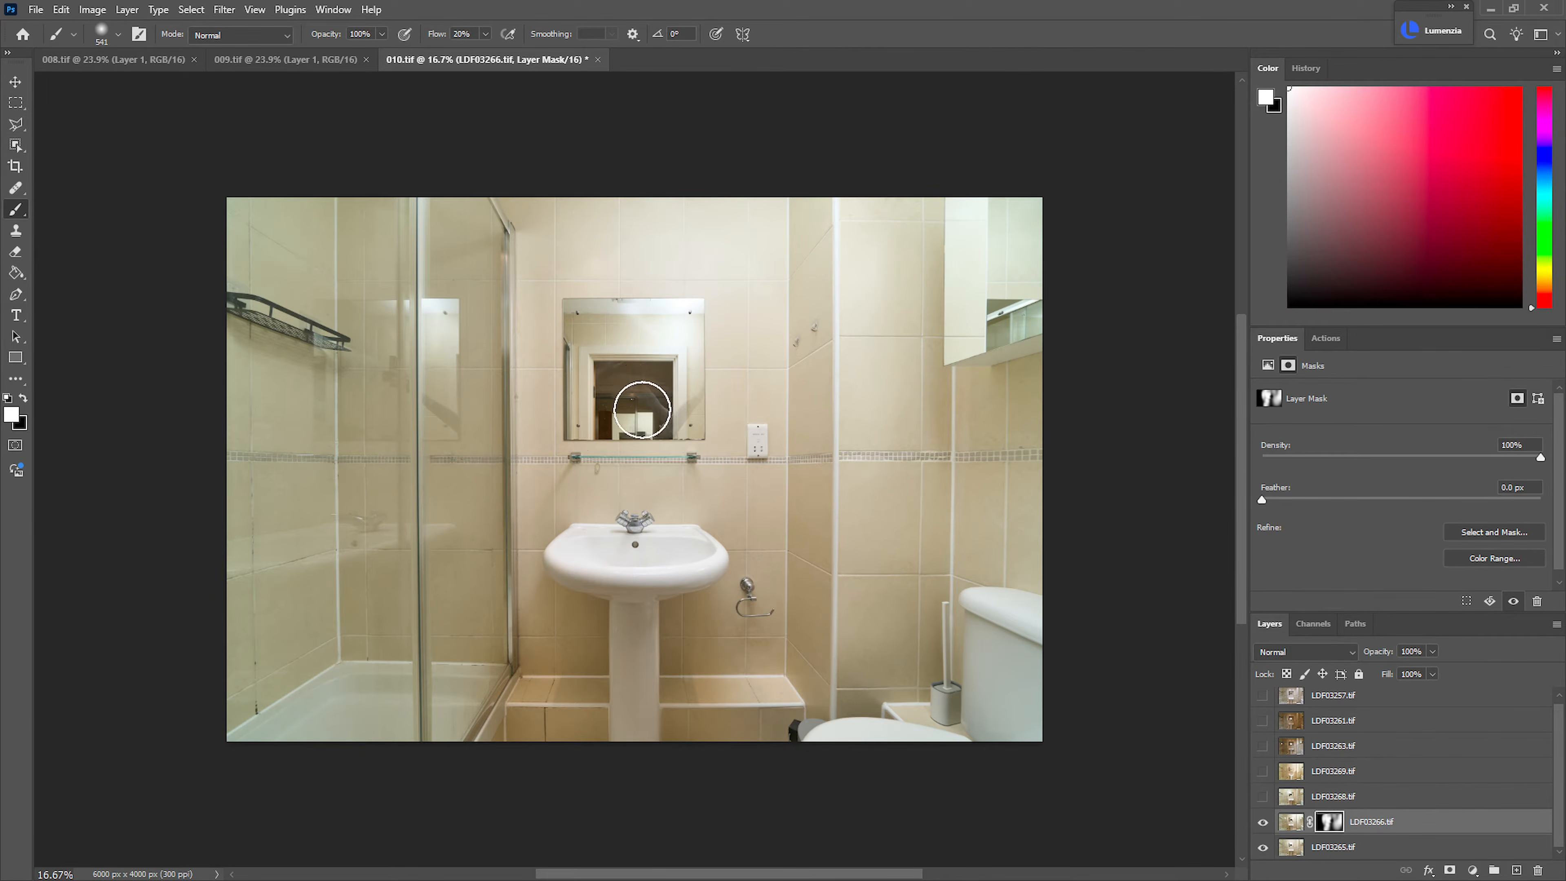
# Show the LDF03268.tif layer, add a black mask, and paint its exposure in over the shower enclosure
pyautogui.click(1263, 797)
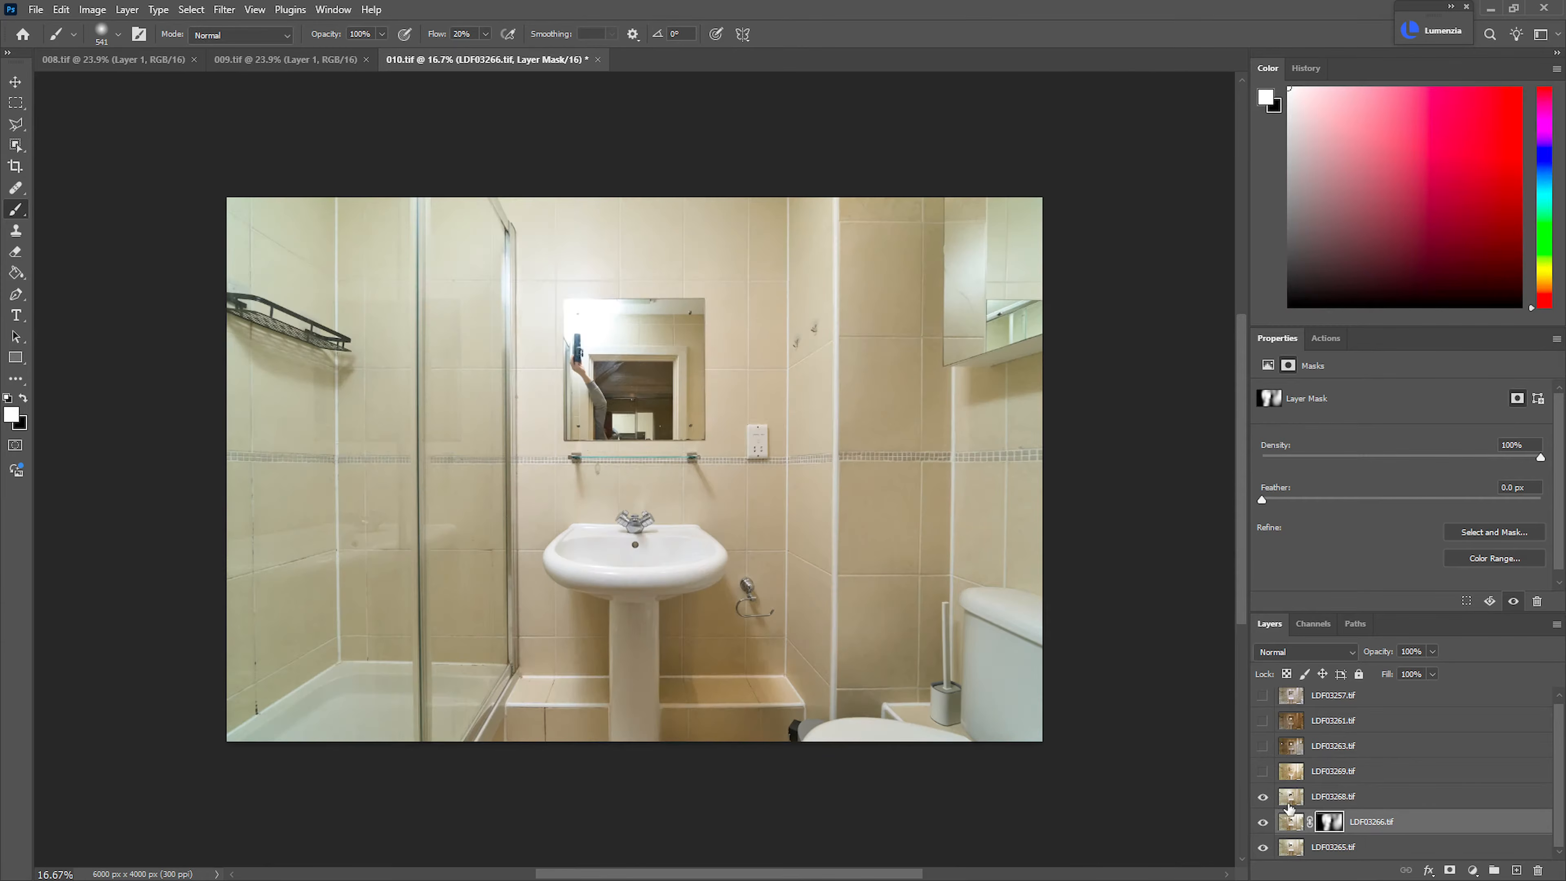
pyautogui.click(1334, 797)
pyautogui.keyDown('alt'); pyautogui.click(1449, 870); pyautogui.keyUp('alt')
pyautogui.moveTo(379, 415)
pyautogui.mouseDown()
pyautogui.moveTo(367, 315)
pyautogui.moveTo(308, 682)
pyautogui.moveTo(374, 528)
pyautogui.moveTo(444, 471)
pyautogui.moveTo(483, 648)
pyautogui.mouseUp()
# Compare the masked LDF03268.tif layer on and off around the shower frame and the mirror
pyautogui.scroll(4, 501, 215)
pyautogui.click(1263, 797)
pyautogui.click(1264, 796)
pyautogui.click(1264, 796)
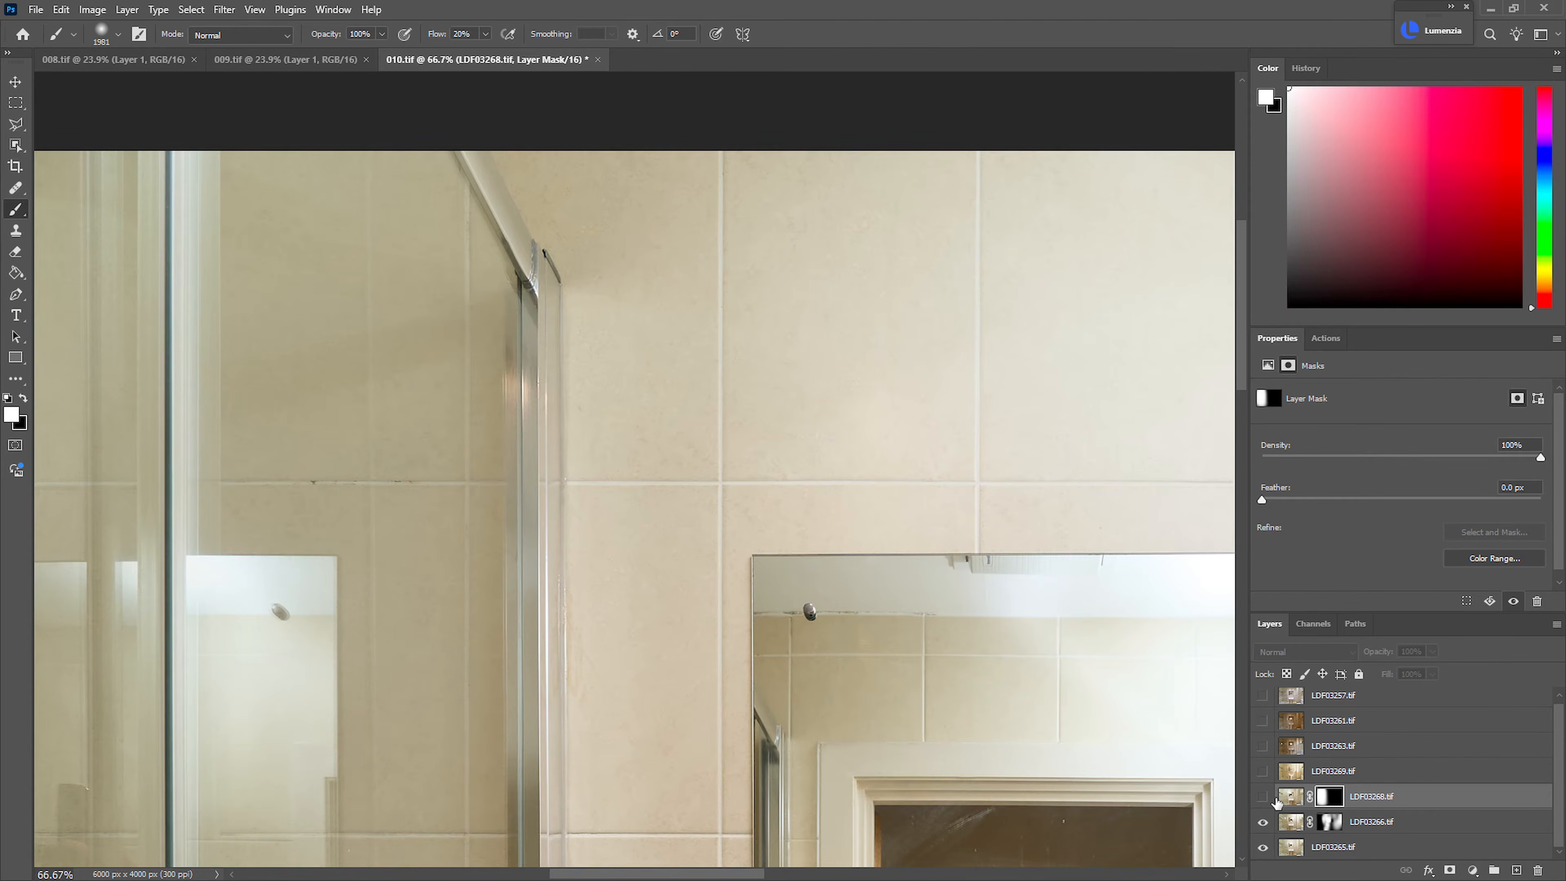
pyautogui.doubleClick(1256, 796)
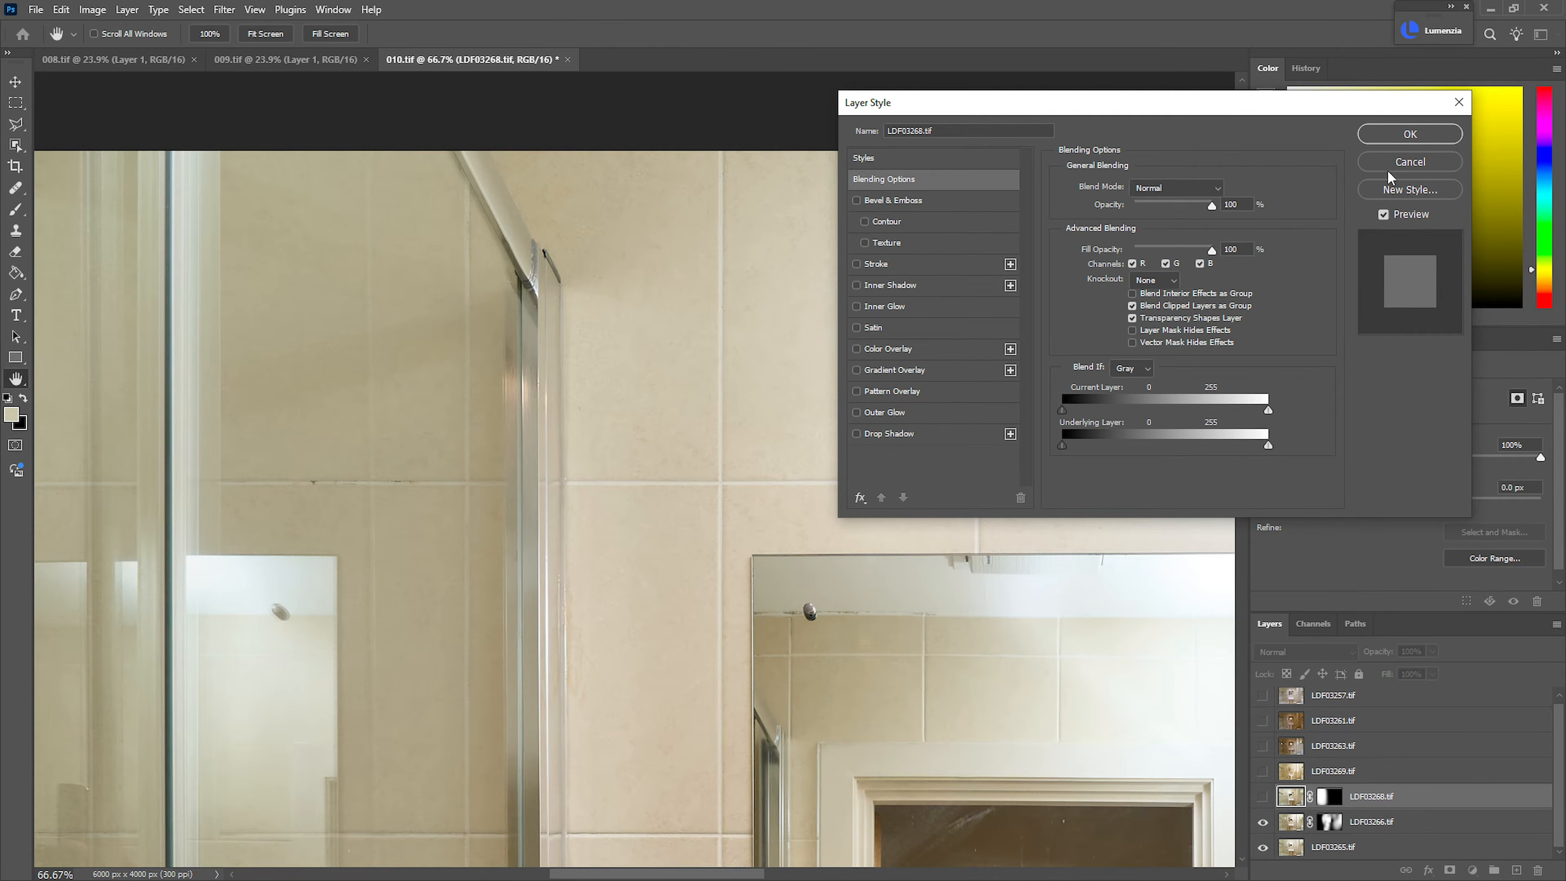
pyautogui.click(1395, 165)
pyautogui.click(1263, 797)
pyautogui.moveTo(834, 646); pyautogui.dragTo(559, 451)
pyautogui.keyDown('ctrl'); pyautogui.click(559, 455); pyautogui.keyUp('ctrl')
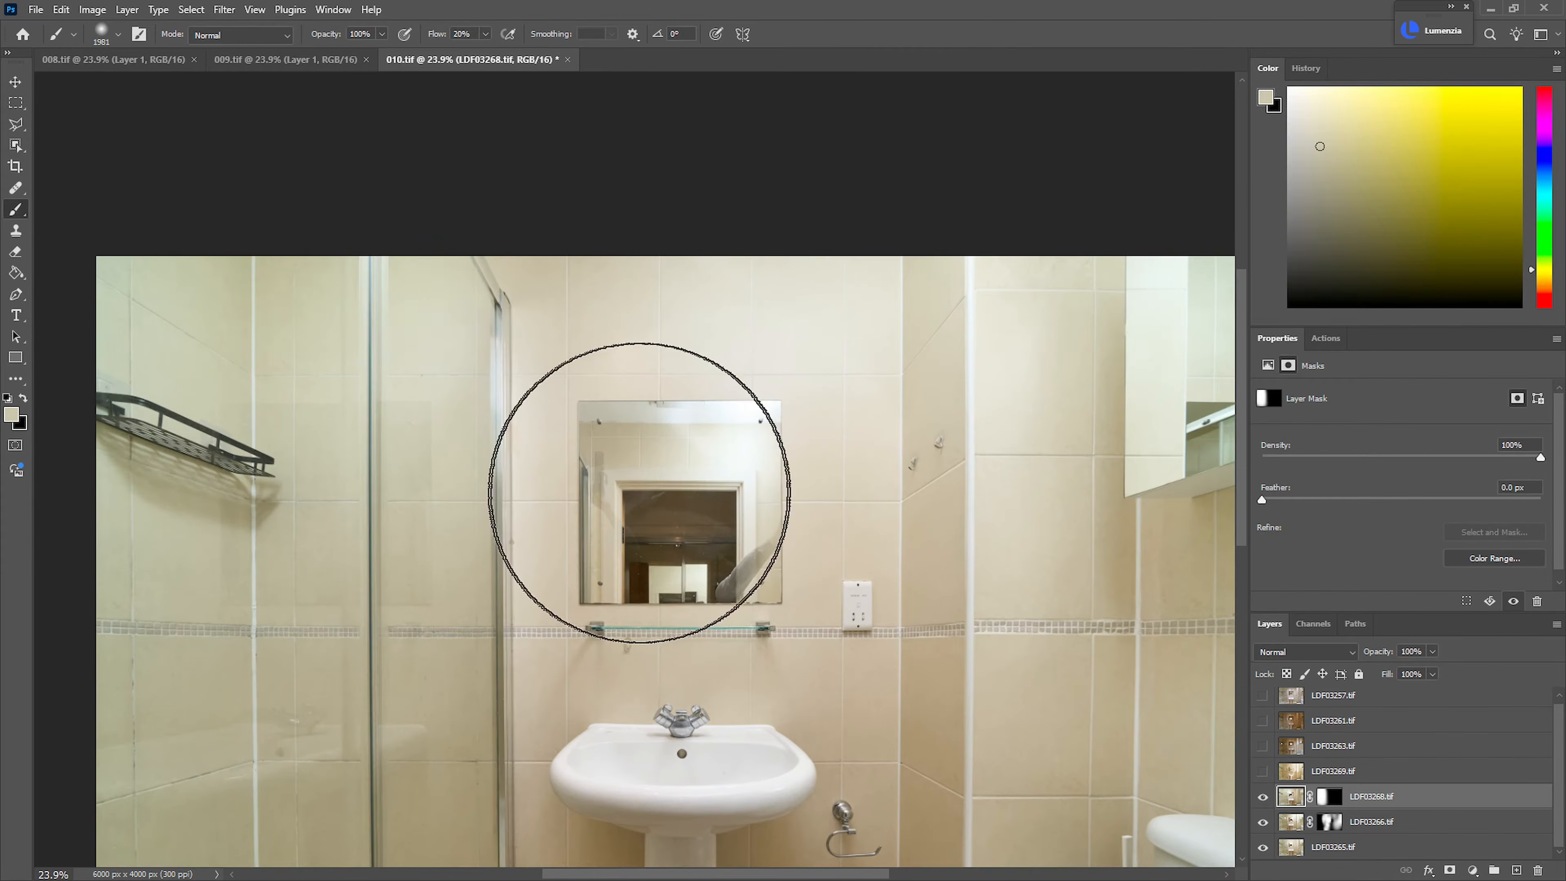
# Refine the LDF03268.tif mask with a smaller brush along the wall between the shower frame and the mirror
pyautogui.click(1329, 804)
pyautogui.moveTo(685, 508); pyautogui.dragTo(617, 503)
pyautogui.moveTo(585, 398); pyautogui.dragTo(543, 405)
pyautogui.press('x')
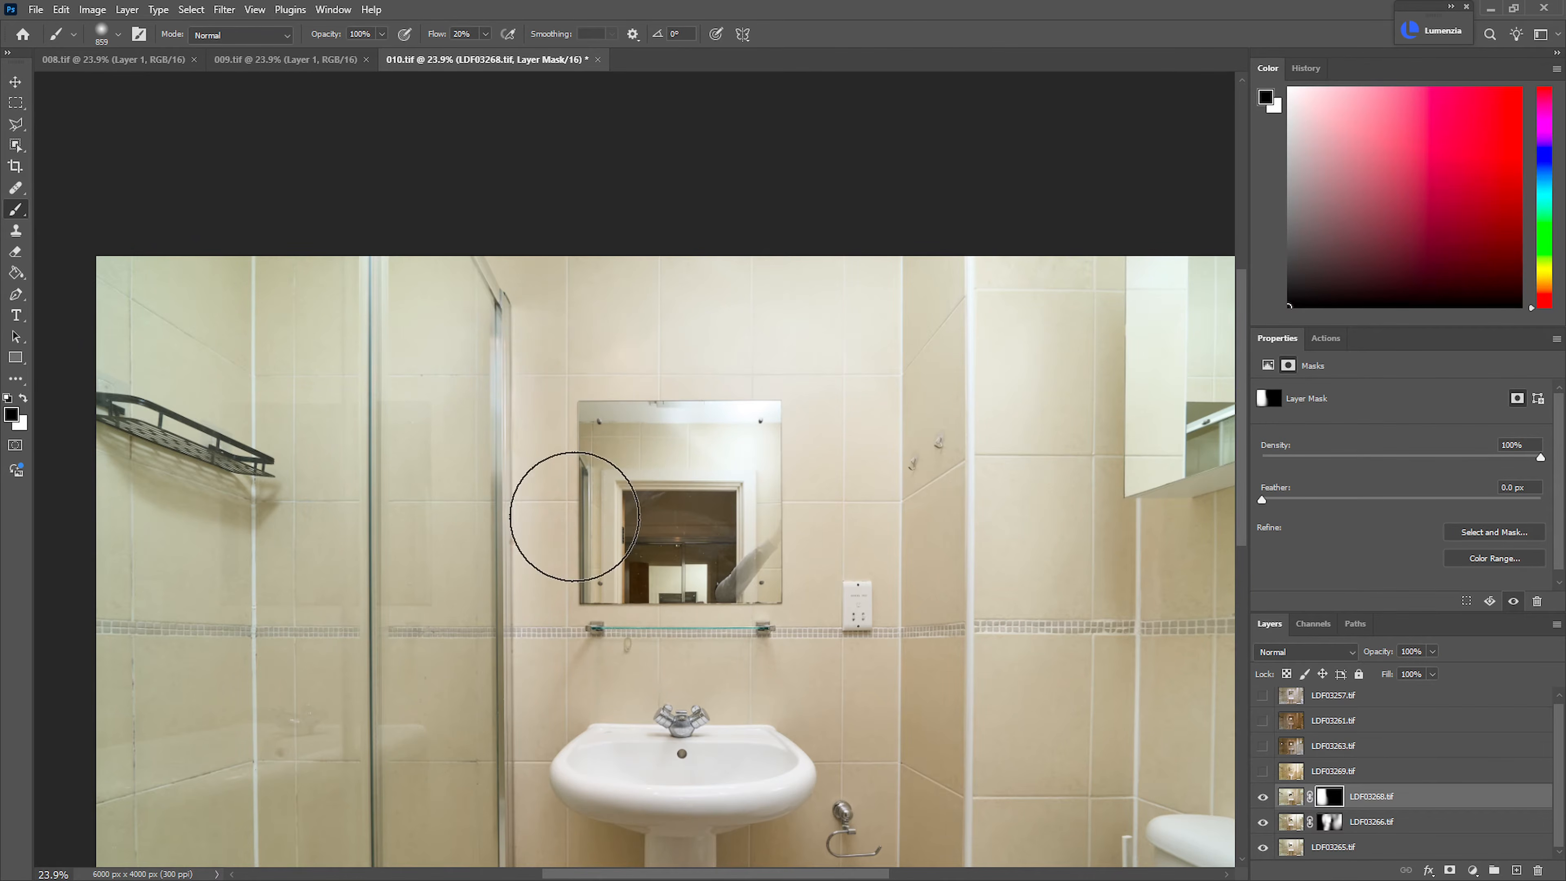
pyautogui.scroll(-3, 635, 802)
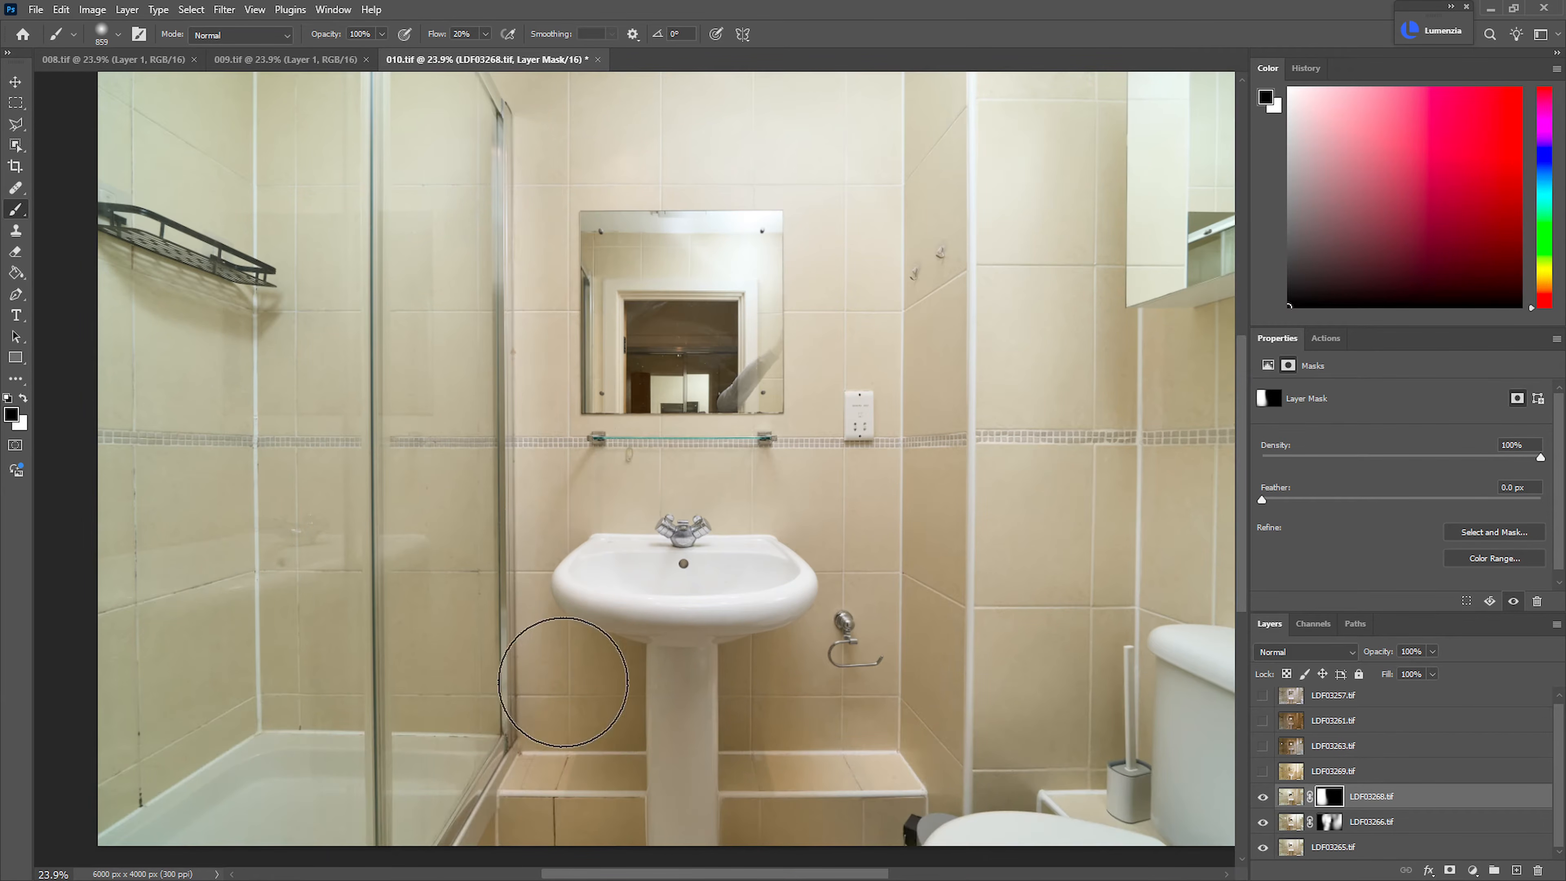
# Paint the LDF03268.tif mask inside the mirror with white and black to remove the arm's reflection
pyautogui.press('x')
pyautogui.moveTo(689, 237)
pyautogui.mouseDown()
pyautogui.moveTo(696, 379)
pyautogui.moveTo(681, 305)
pyautogui.moveTo(698, 285)
pyautogui.mouseUp()
pyautogui.moveTo(697, 285); pyautogui.dragTo(672, 285)
pyautogui.press('x')
pyautogui.moveTo(637, 362); pyautogui.dragTo(613, 406)
pyautogui.press('x')
pyautogui.press('x')
pyautogui.moveTo(667, 230); pyautogui.dragTo(631, 251)
pyautogui.moveTo(840, 517)
pyautogui.mouseDown()
pyautogui.moveTo(760, 519)
pyautogui.moveTo(823, 520)
pyautogui.mouseUp()
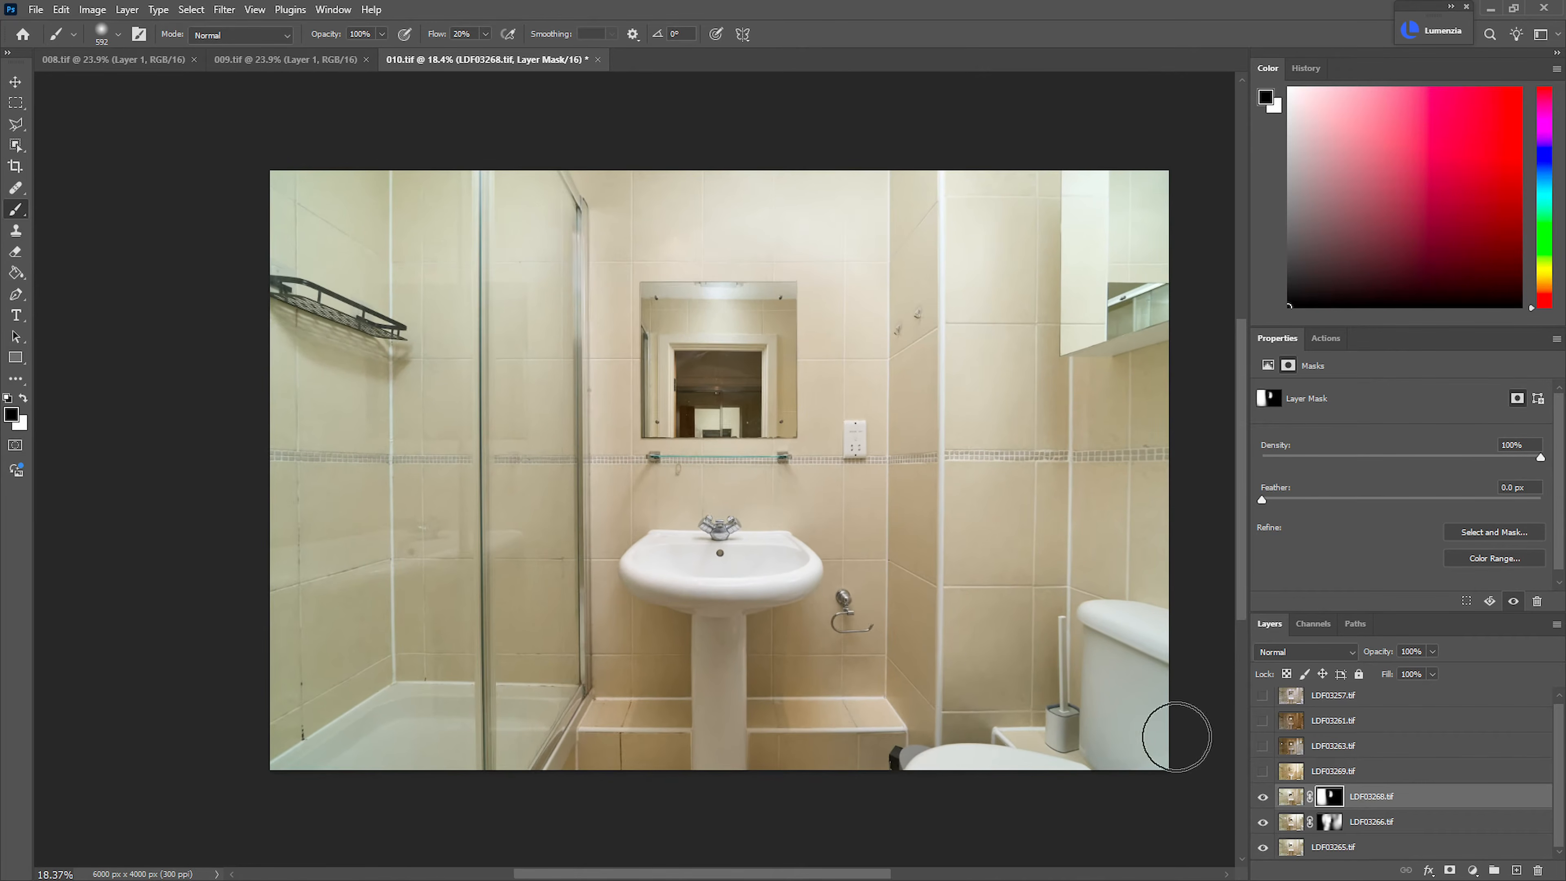
# Show the LDF03269.tif layer and compare it on and off, checking the mirror's reflection up close
pyautogui.click(1263, 772)
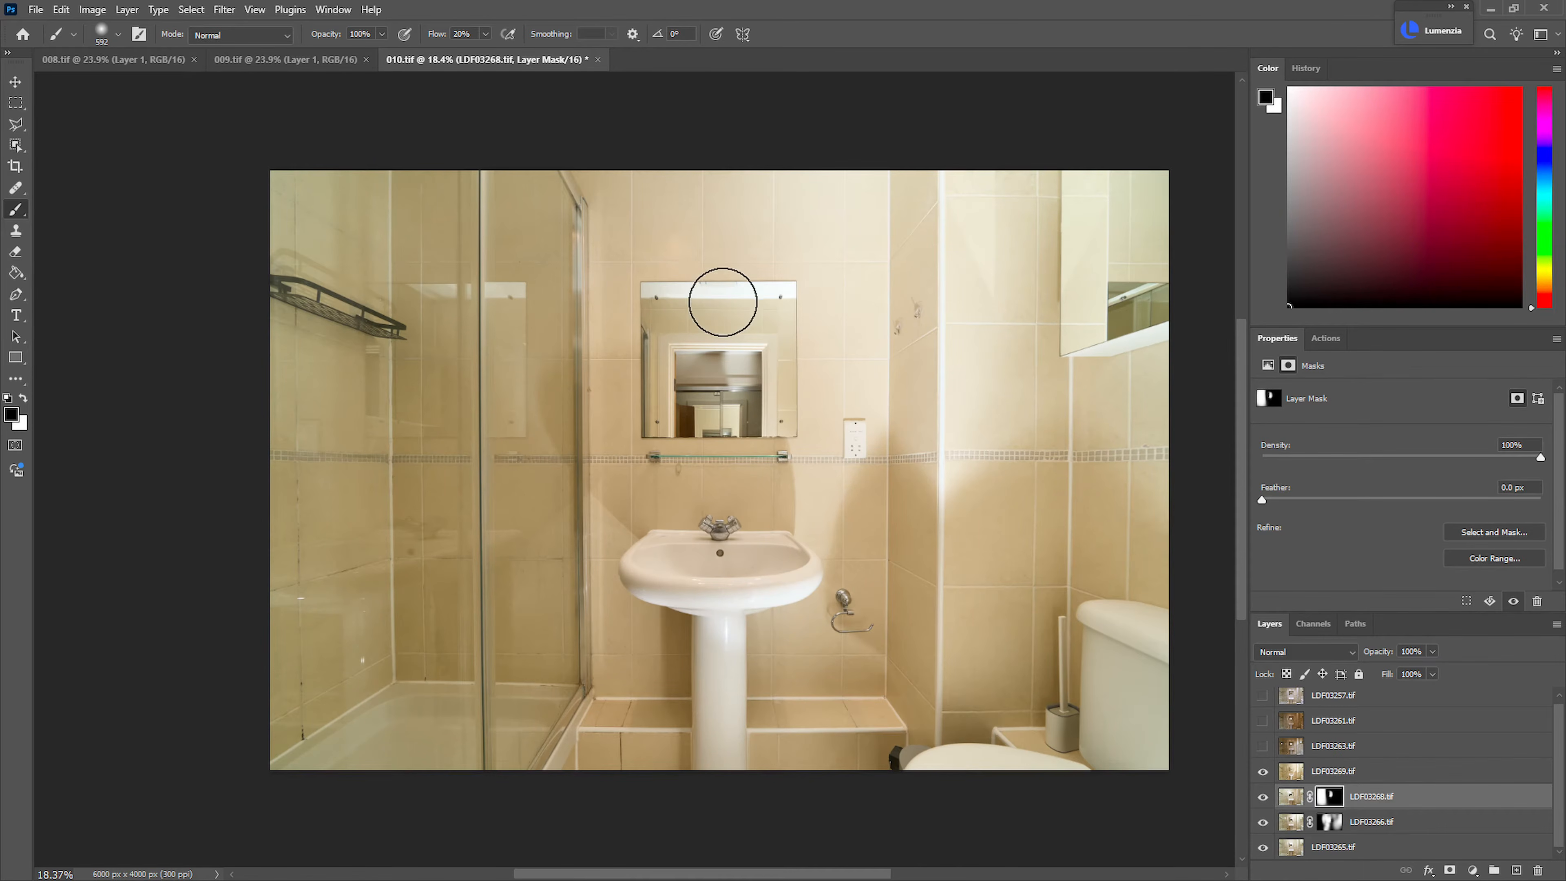
pyautogui.moveTo(728, 317); pyautogui.dragTo(787, 322)
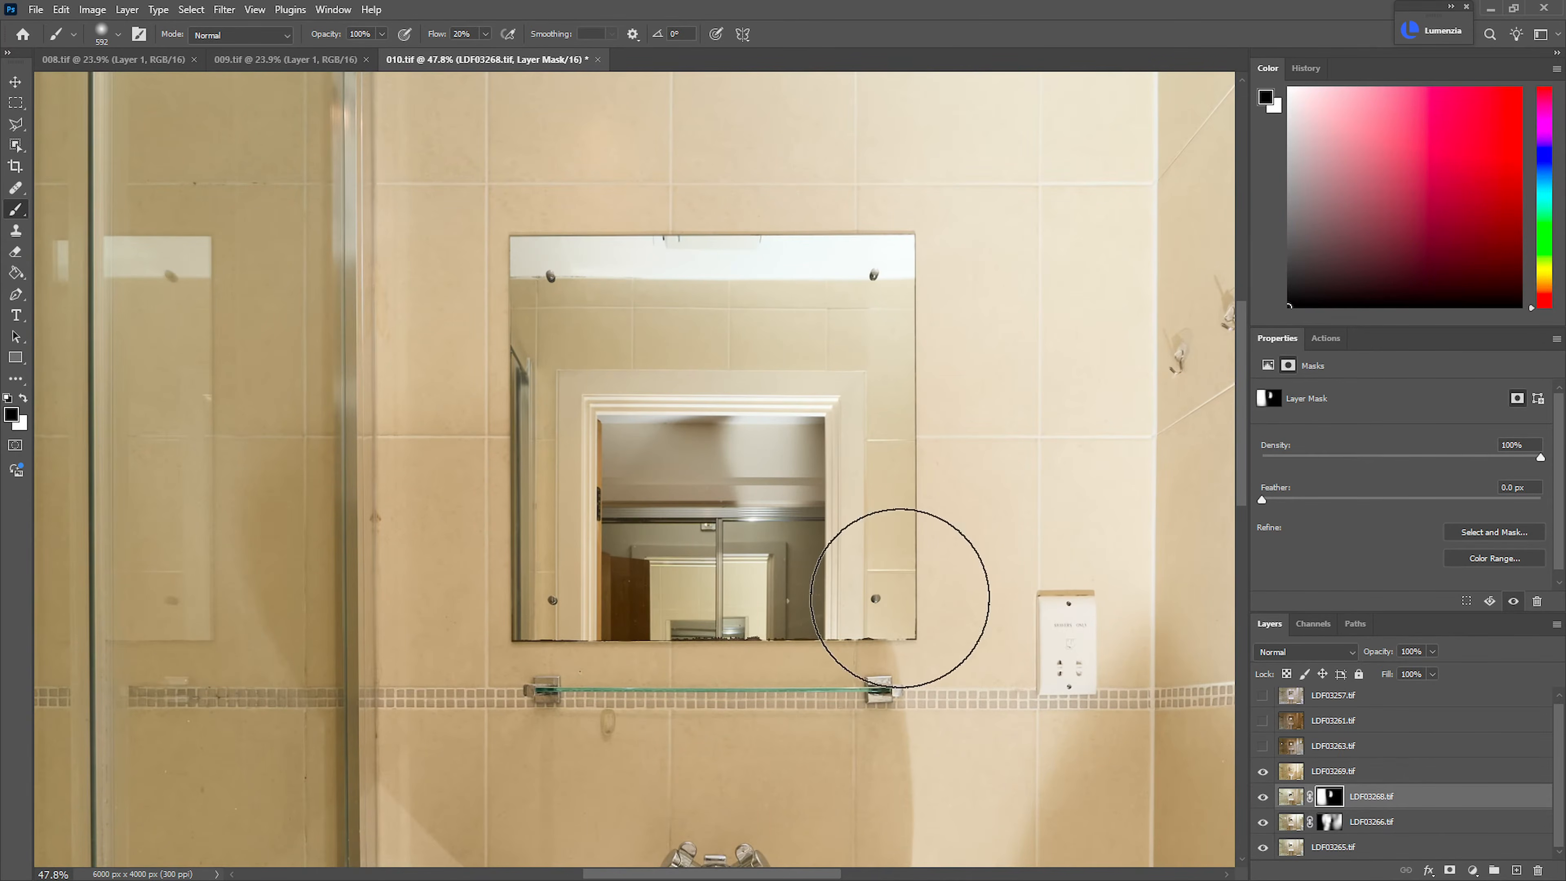
pyautogui.moveTo(843, 550)
pyautogui.mouseDown()
pyautogui.moveTo(766, 624)
pyautogui.moveTo(782, 643)
pyautogui.moveTo(760, 471)
pyautogui.mouseUp()
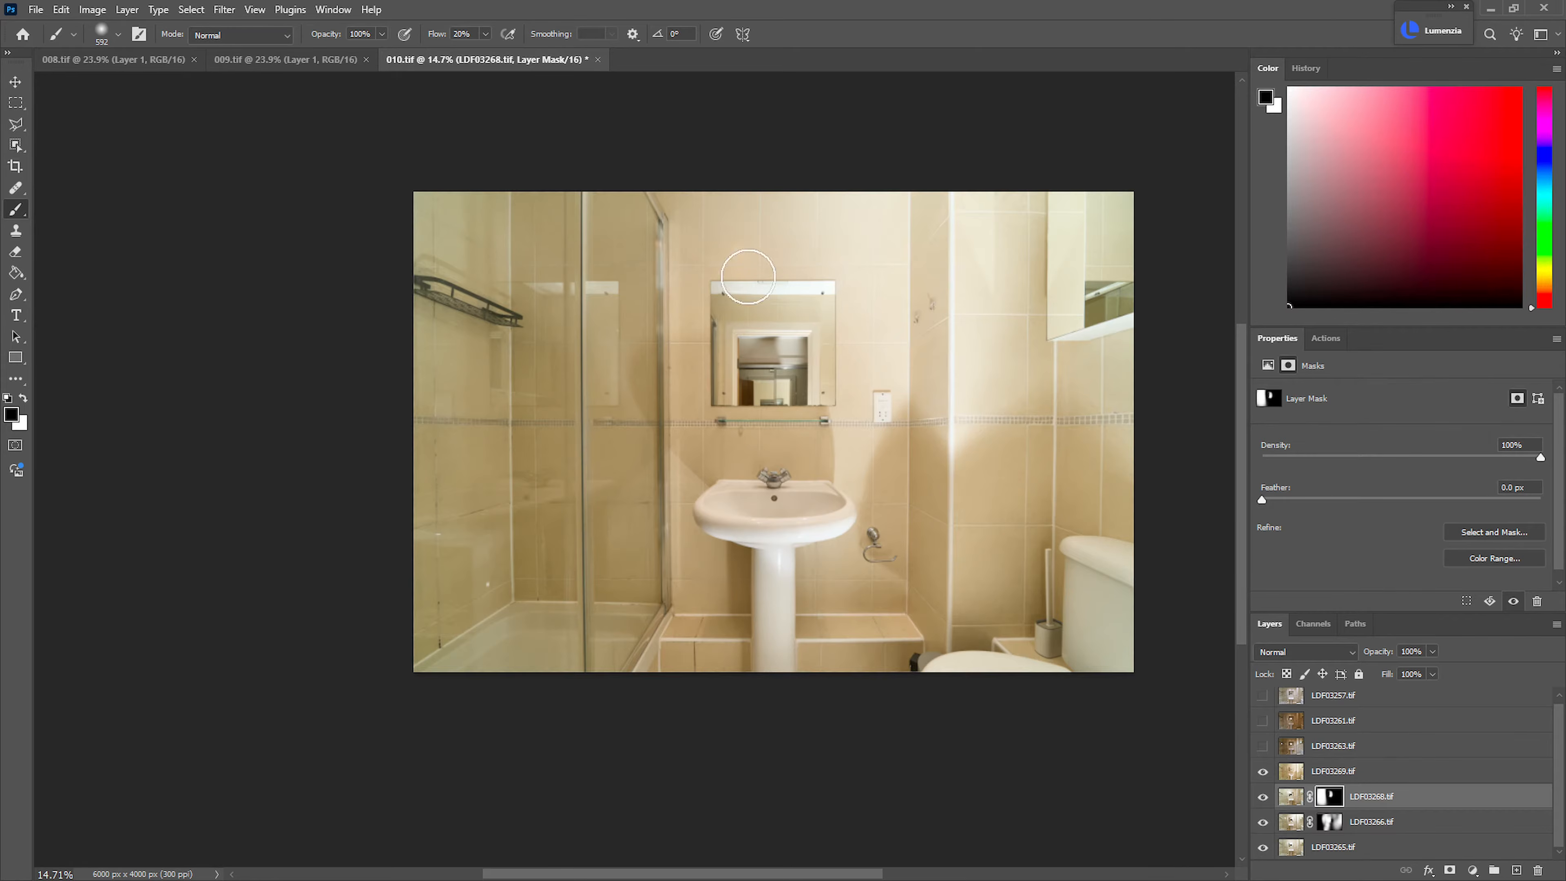
pyautogui.click(1264, 774)
pyautogui.click(1263, 774)
pyautogui.click(1274, 778)
pyautogui.click(1265, 775)
pyautogui.click(1264, 774)
pyautogui.click(1264, 774)
pyautogui.click(1264, 775)
pyautogui.click(1265, 775)
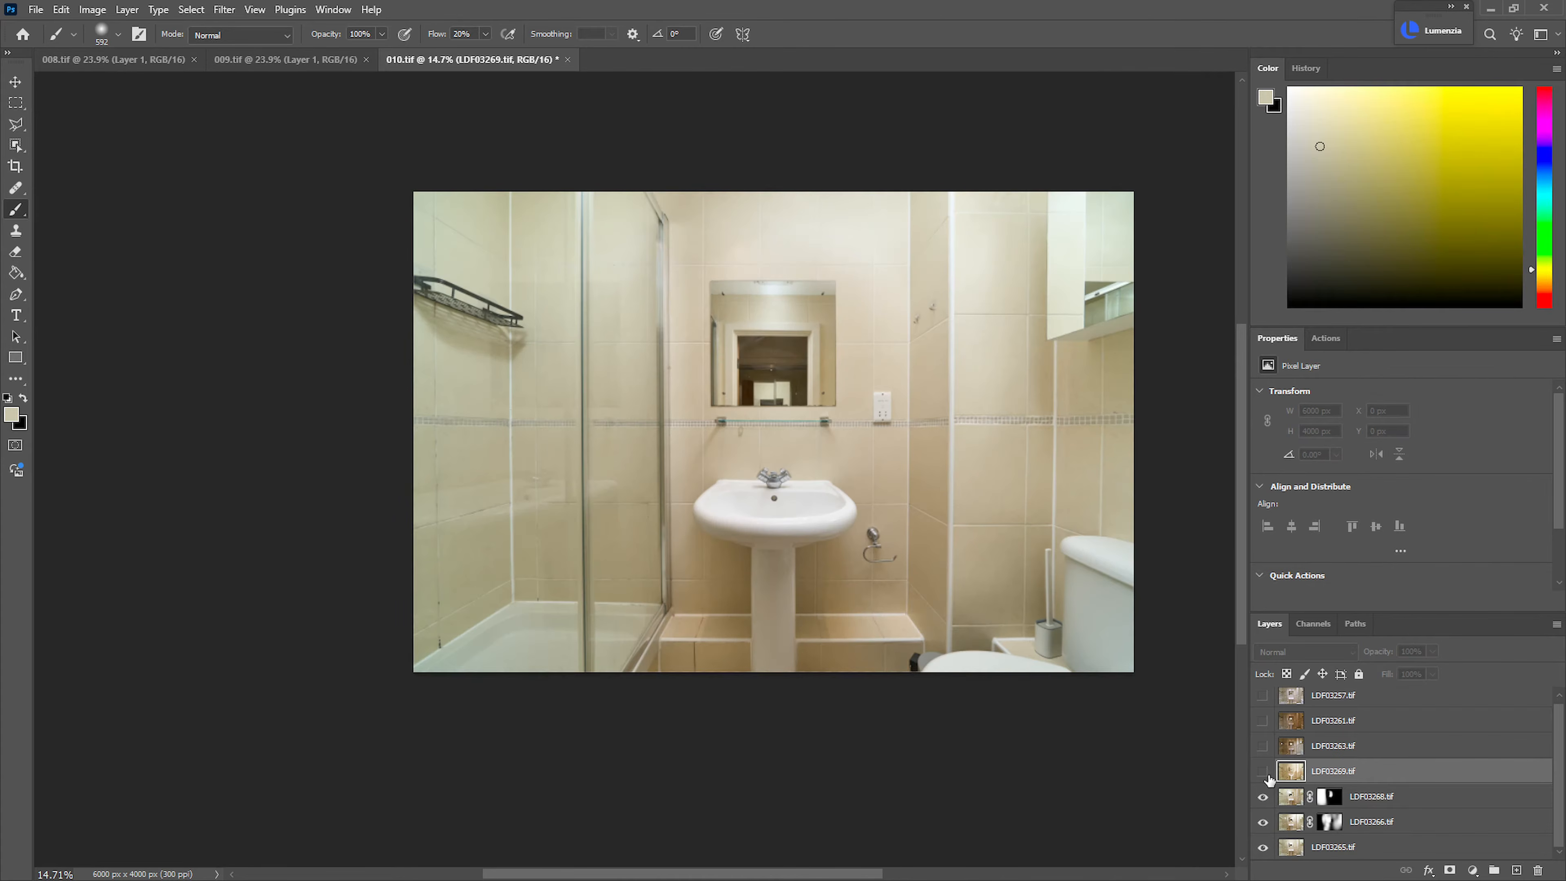
pyautogui.click(1264, 774)
# Add a black mask to the LDF03269.tif layer and select the mirror around the doorway reflection with the Polygonal Lasso
pyautogui.keyDown('alt'); pyautogui.click(1449, 872); pyautogui.keyUp('alt')
pyautogui.moveTo(742, 297); pyautogui.dragTo(850, 316)
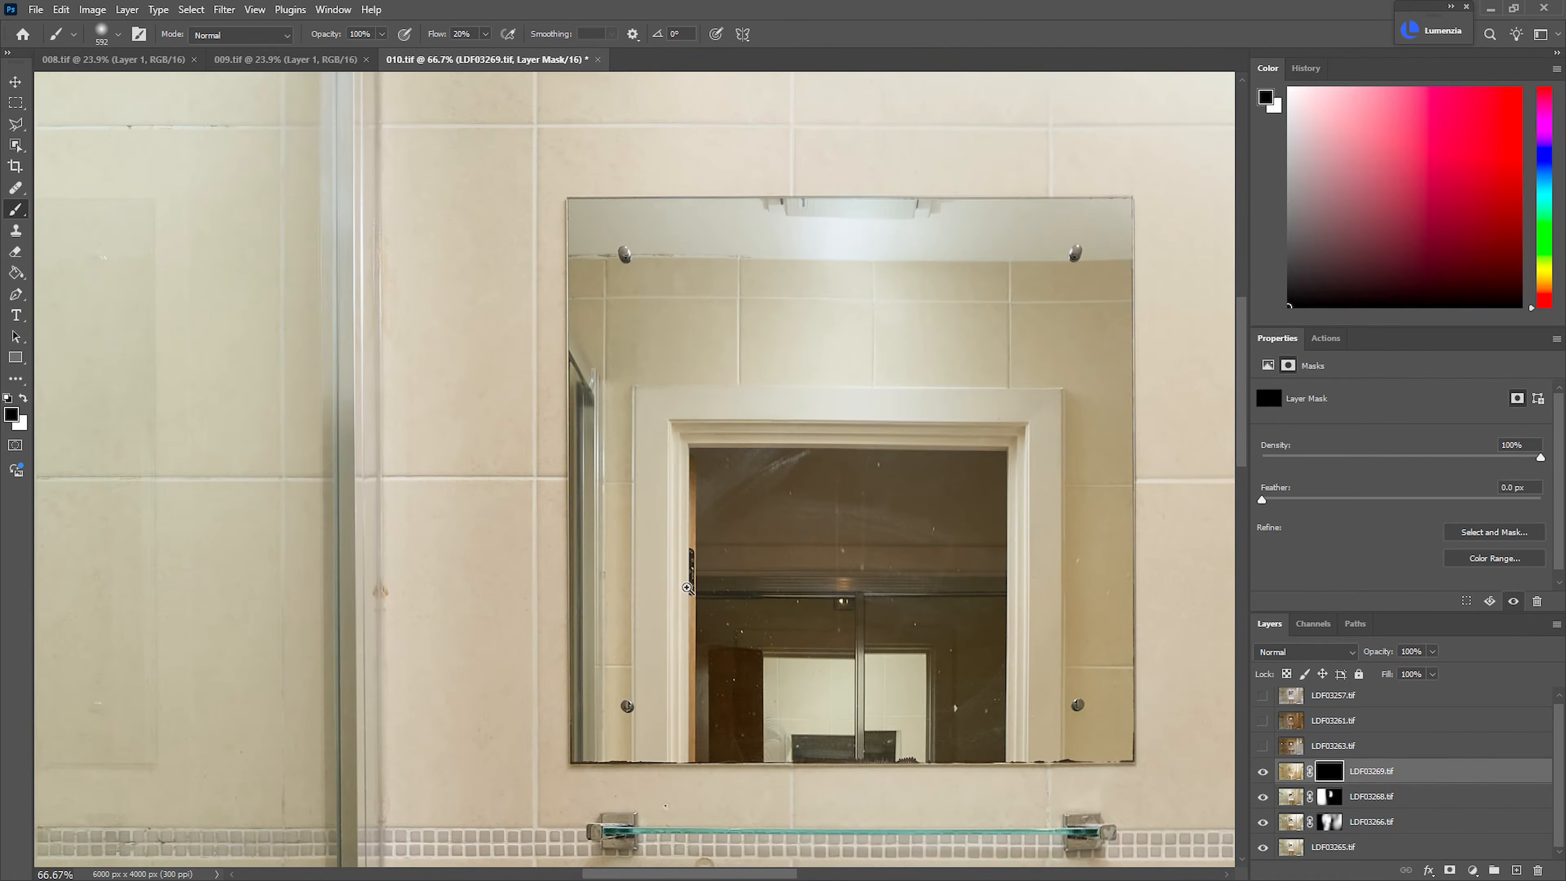
pyautogui.press('l')
pyautogui.moveTo(604, 763); pyautogui.dragTo(642, 763)
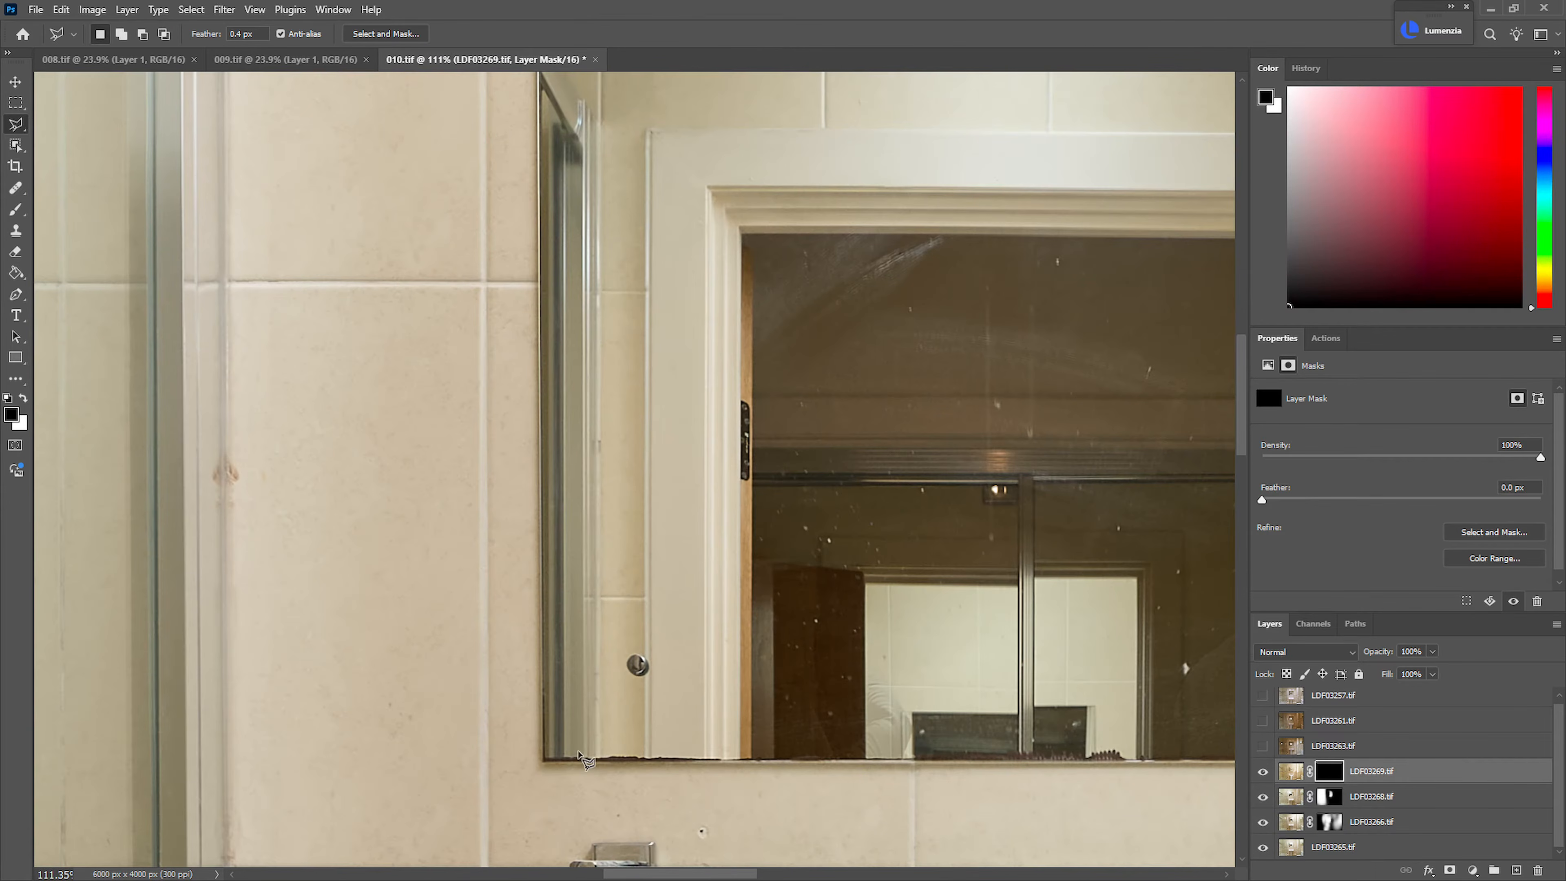
pyautogui.click(541, 760)
pyautogui.click(751, 759)
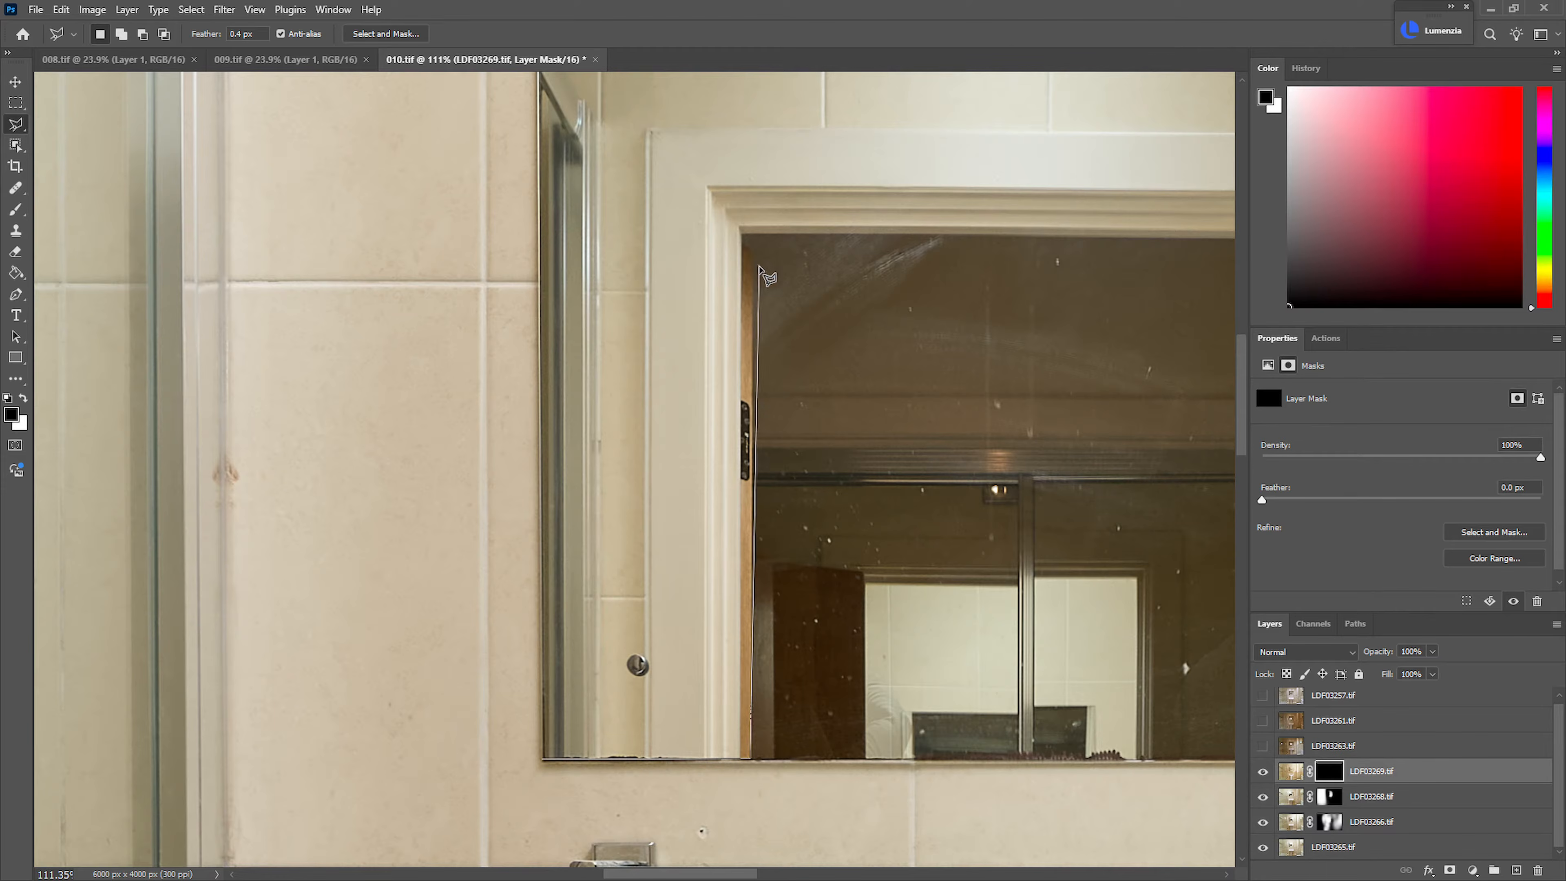
pyautogui.click(744, 234)
pyautogui.click(738, 240)
pyautogui.click(736, 760)
pyautogui.click(951, 757)
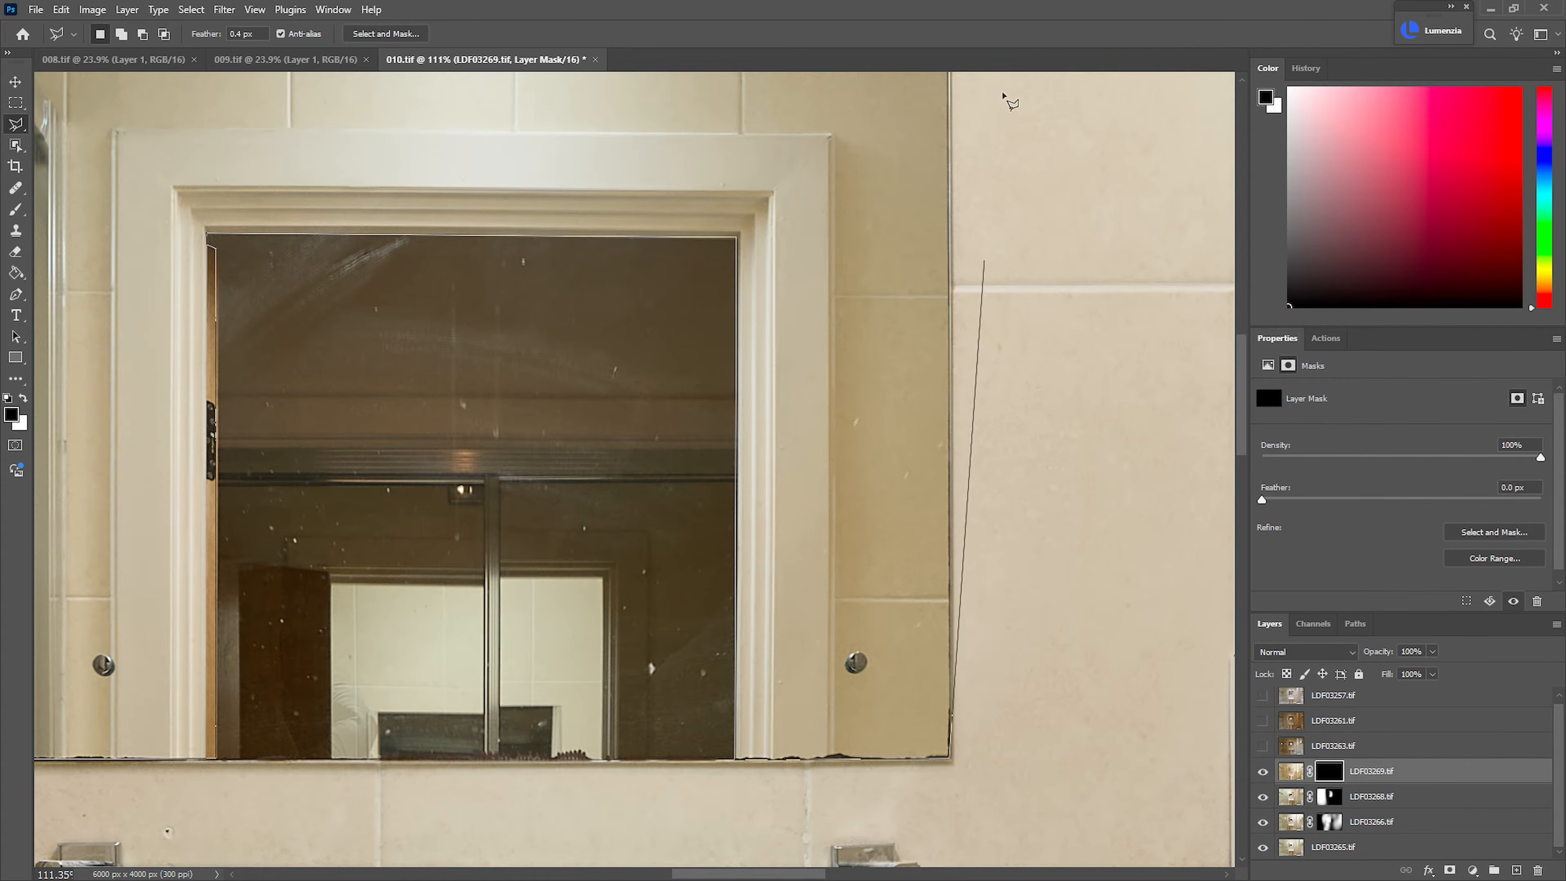
pyautogui.scroll(5, 987, 186)
pyautogui.click(948, 152)
pyautogui.moveTo(483, 234); pyautogui.dragTo(968, 275)
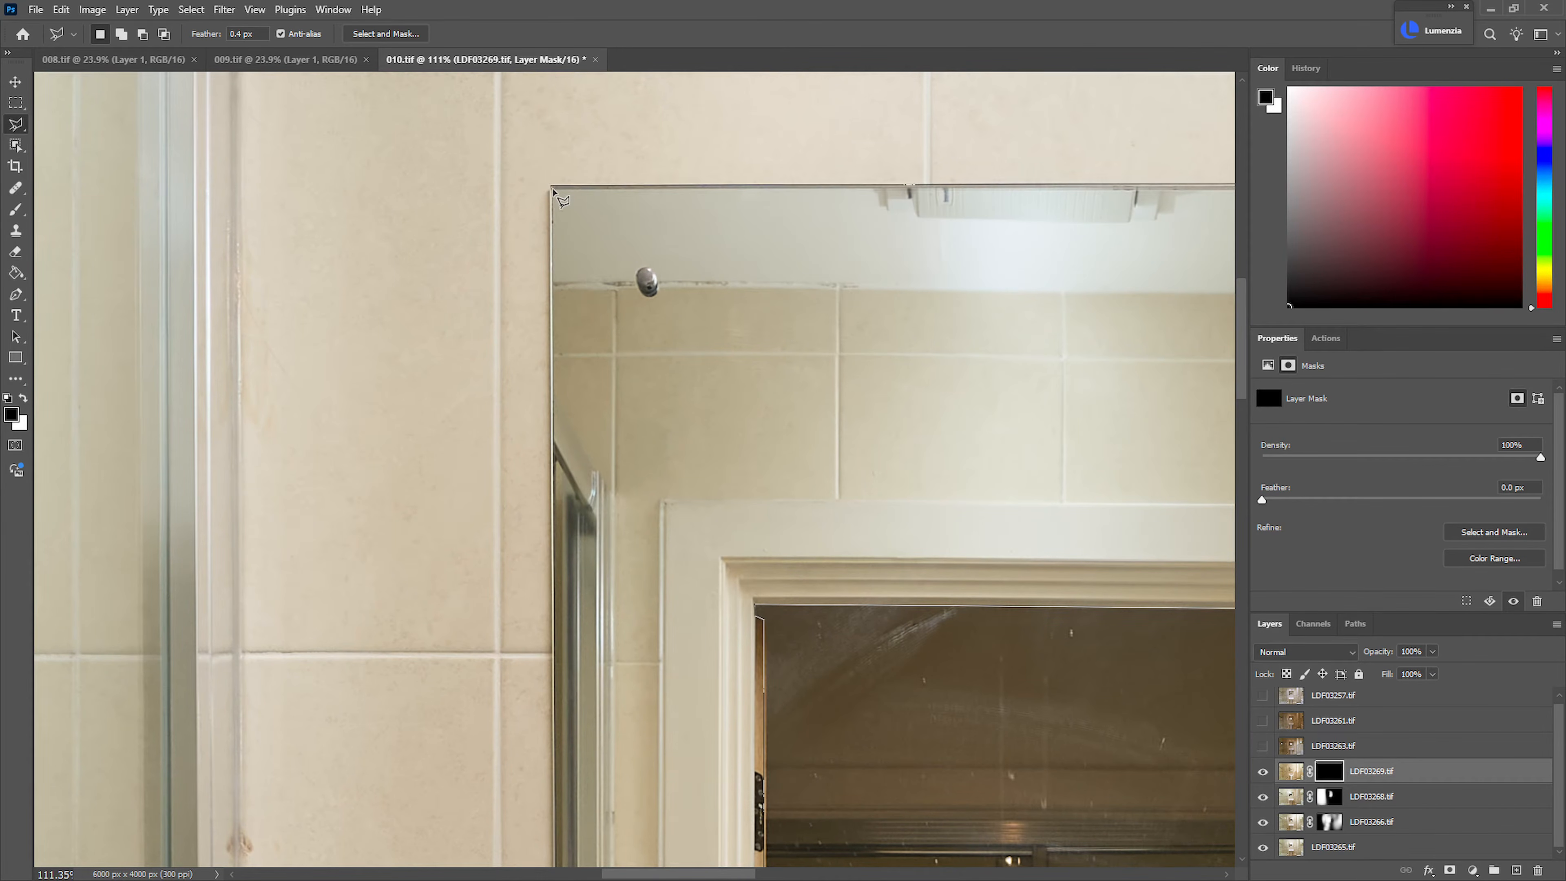
pyautogui.moveTo(640, 718)
pyautogui.mouseDown()
pyautogui.moveTo(584, 413)
pyautogui.moveTo(599, 185)
pyautogui.mouseUp()
pyautogui.click(515, 599)
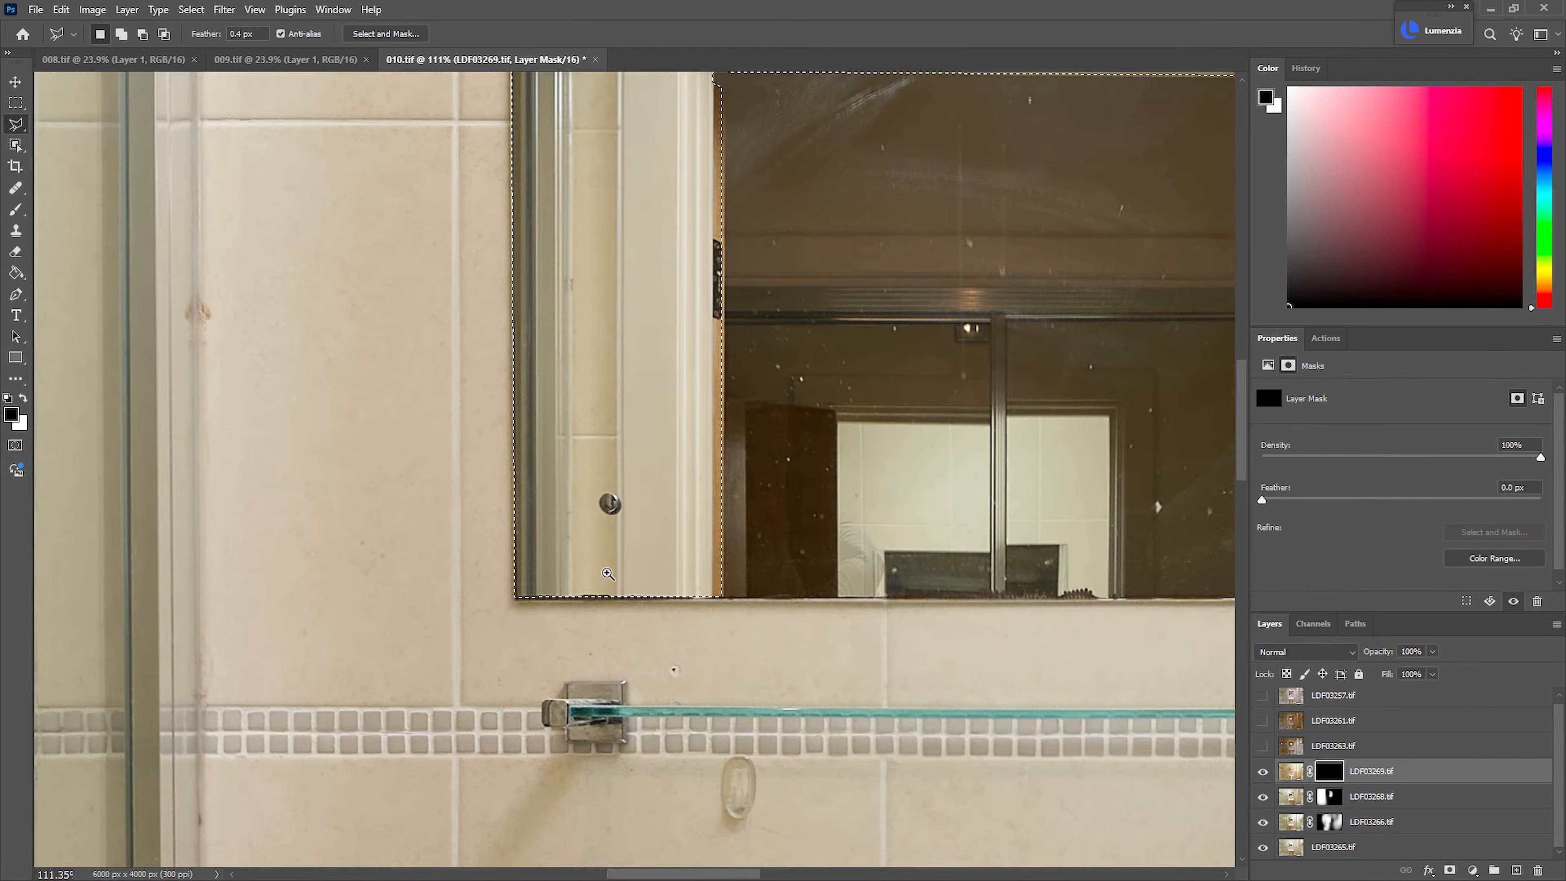
# Fill the selected mirror area with white on the LDF03269.tif mask, set the layer's opacity to 38%, and deselect
pyautogui.moveTo(616, 570); pyautogui.dragTo(561, 564)
pyautogui.moveTo(733, 447); pyautogui.dragTo(712, 503)
pyautogui.moveTo(932, 216)
pyautogui.mouseDown()
pyautogui.moveTo(1058, 254)
pyautogui.moveTo(1042, 290)
pyautogui.mouseUp()
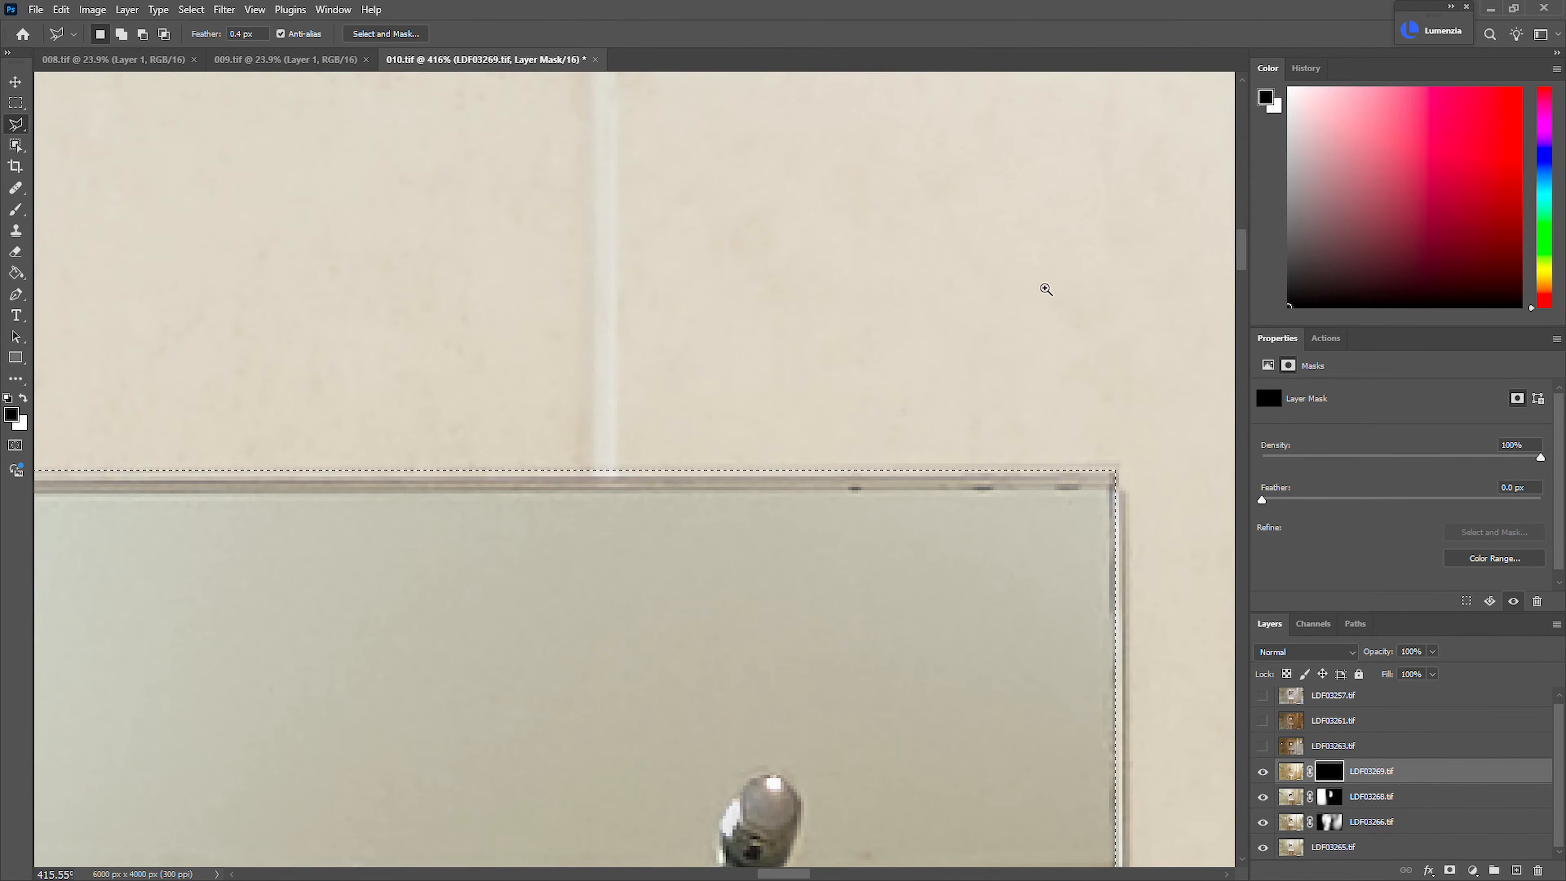
pyautogui.press('g')
pyautogui.press('x')
pyautogui.click(812, 652)
pyautogui.moveTo(827, 655); pyautogui.dragTo(836, 356)
pyautogui.moveTo(787, 434); pyautogui.dragTo(750, 447)
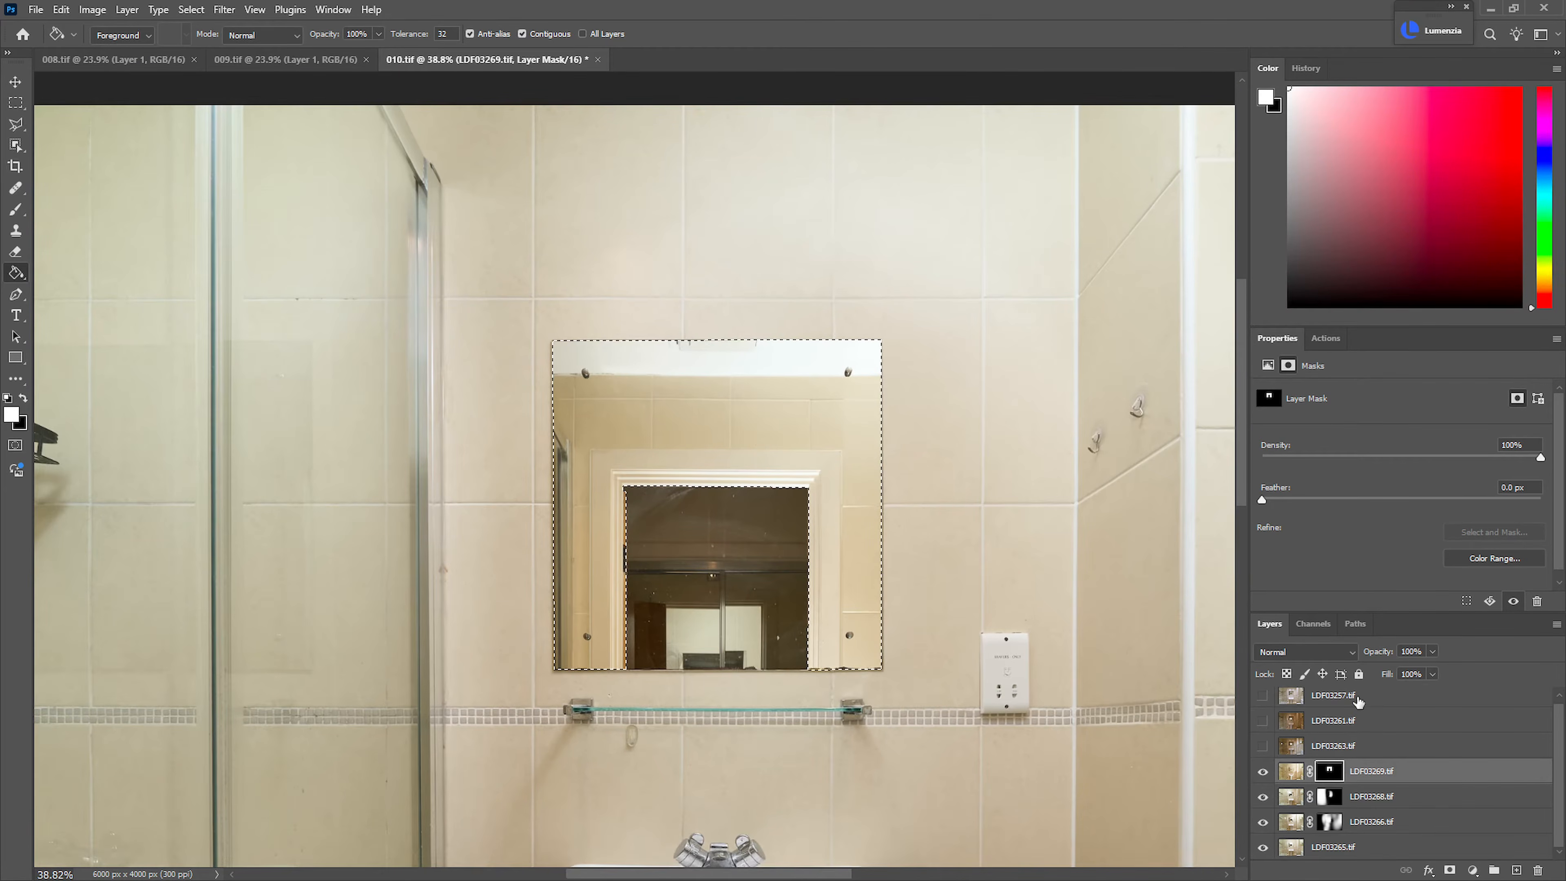
pyautogui.moveTo(1392, 658); pyautogui.dragTo(1363, 659)
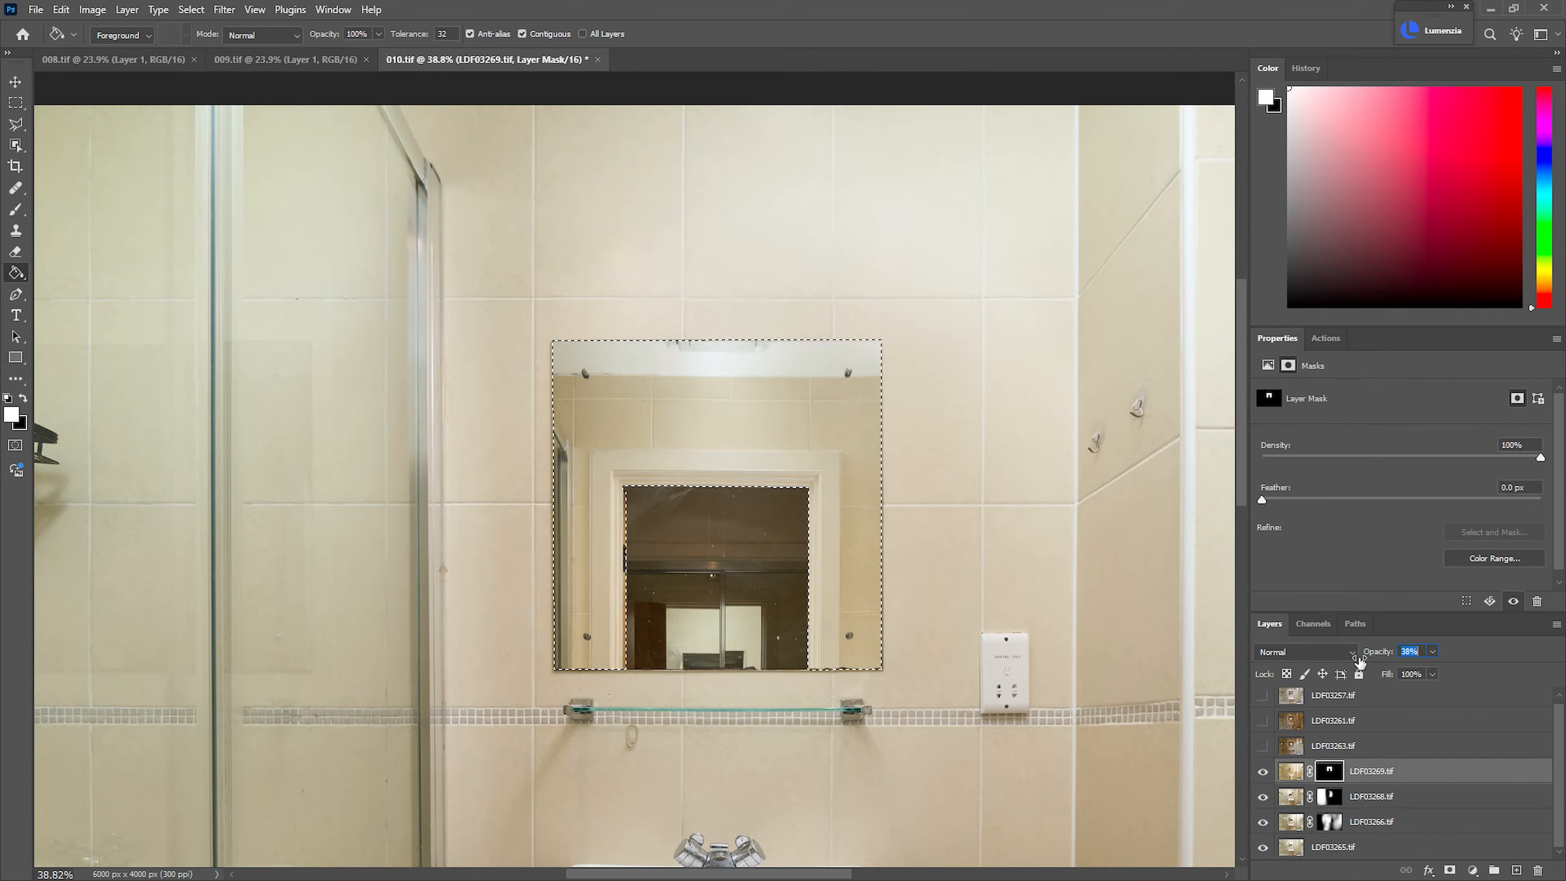
pyautogui.hotkey('ctrl', 'd')
# Compare the LDF03268.tif layer on and off at the mirror's corner and the top of the shower frame
pyautogui.scroll(6, 894, 346)
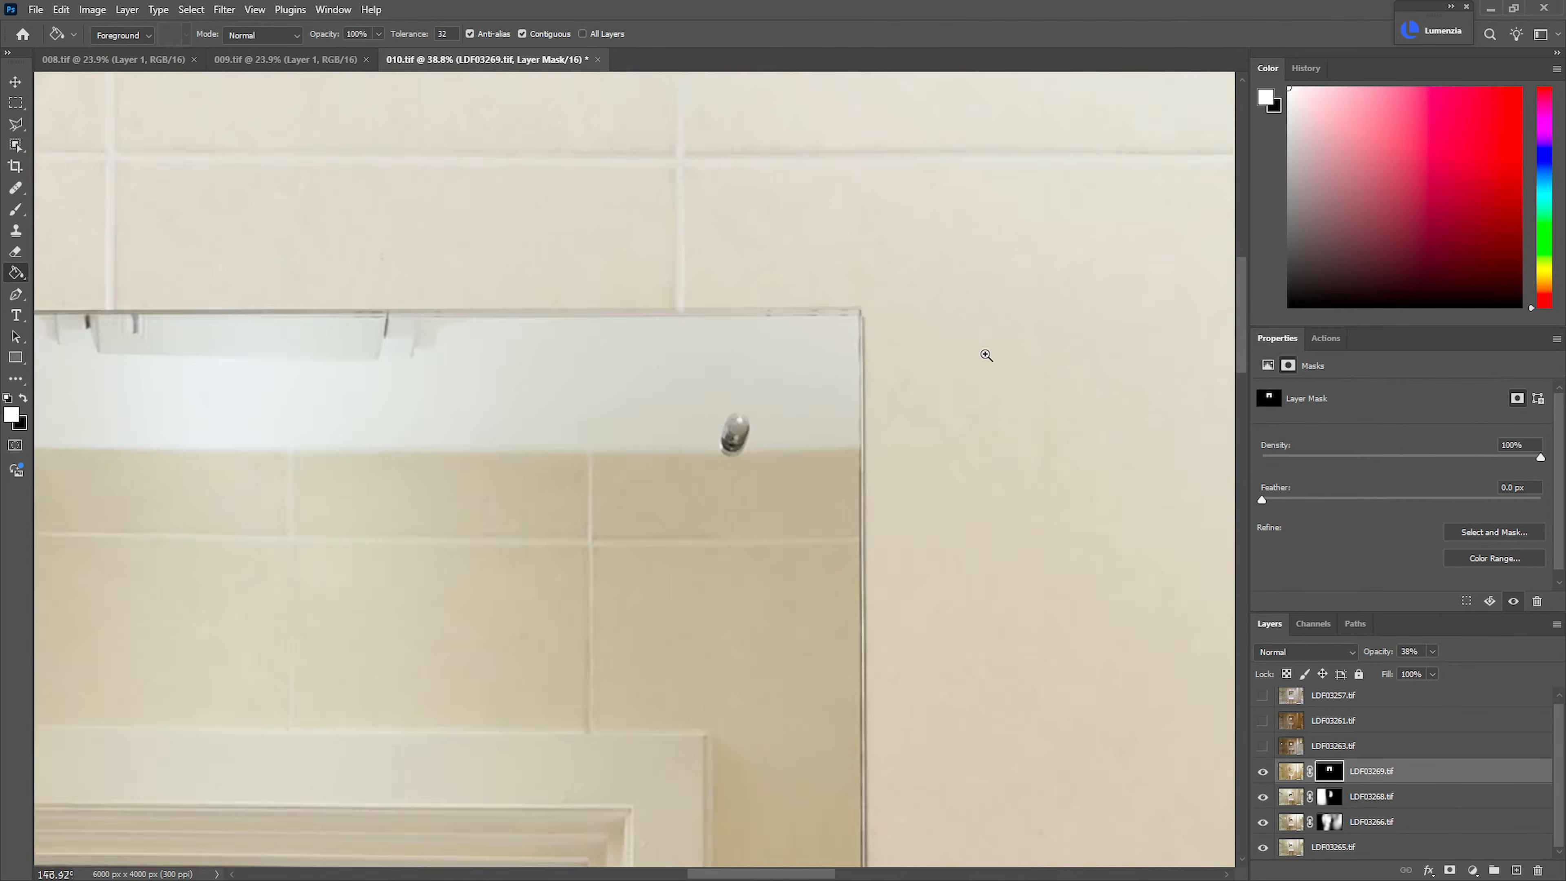
pyautogui.moveTo(912, 369); pyautogui.dragTo(1024, 451)
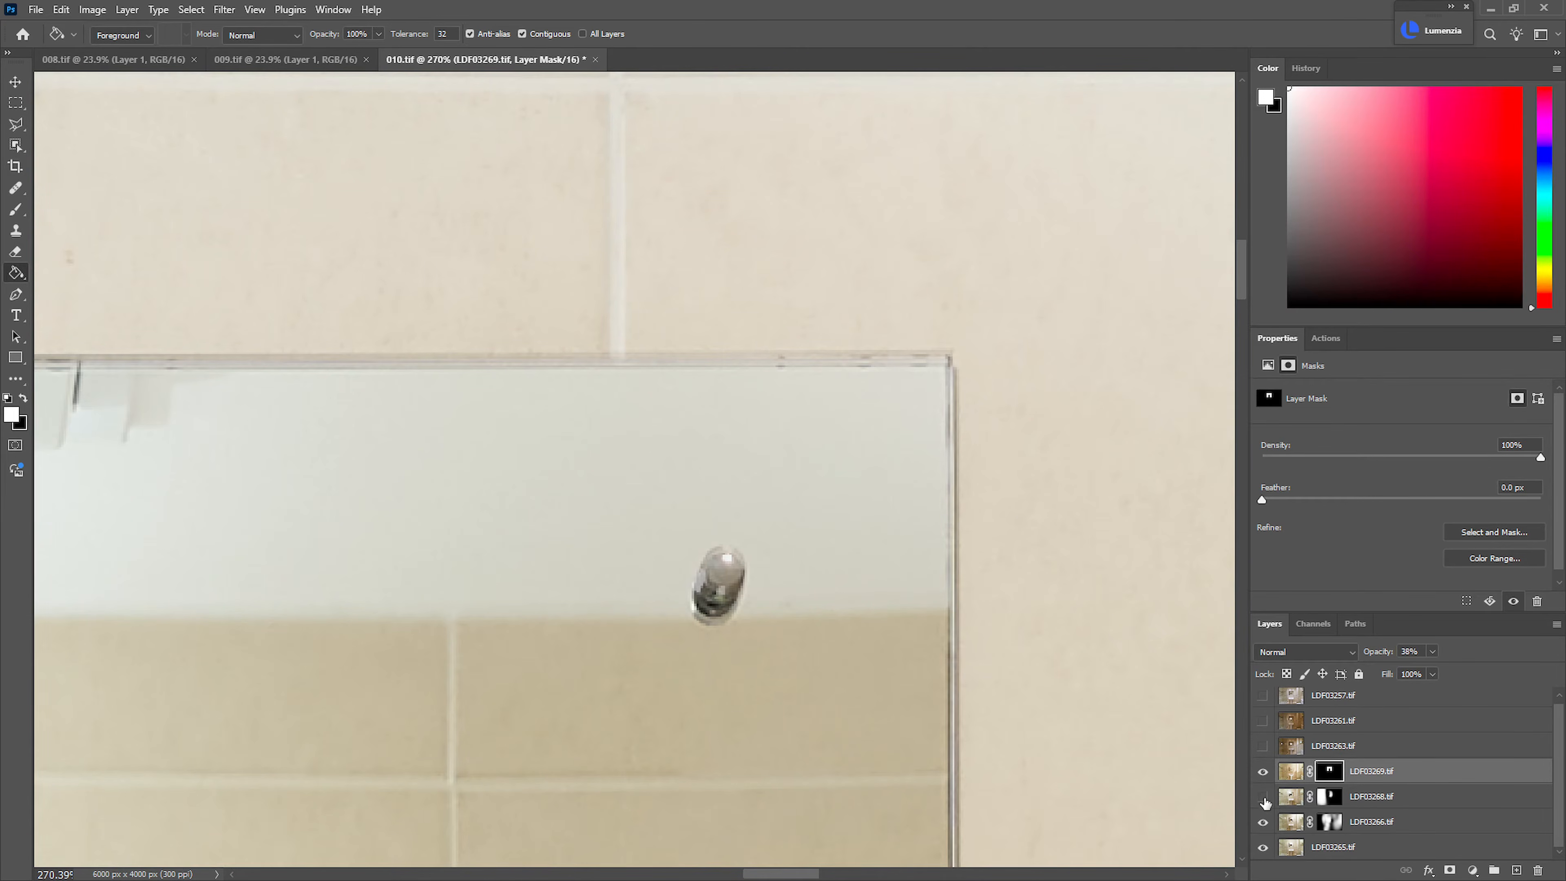
pyautogui.click(1263, 798)
pyautogui.click(1264, 798)
pyautogui.click(1291, 798)
pyautogui.press('v')
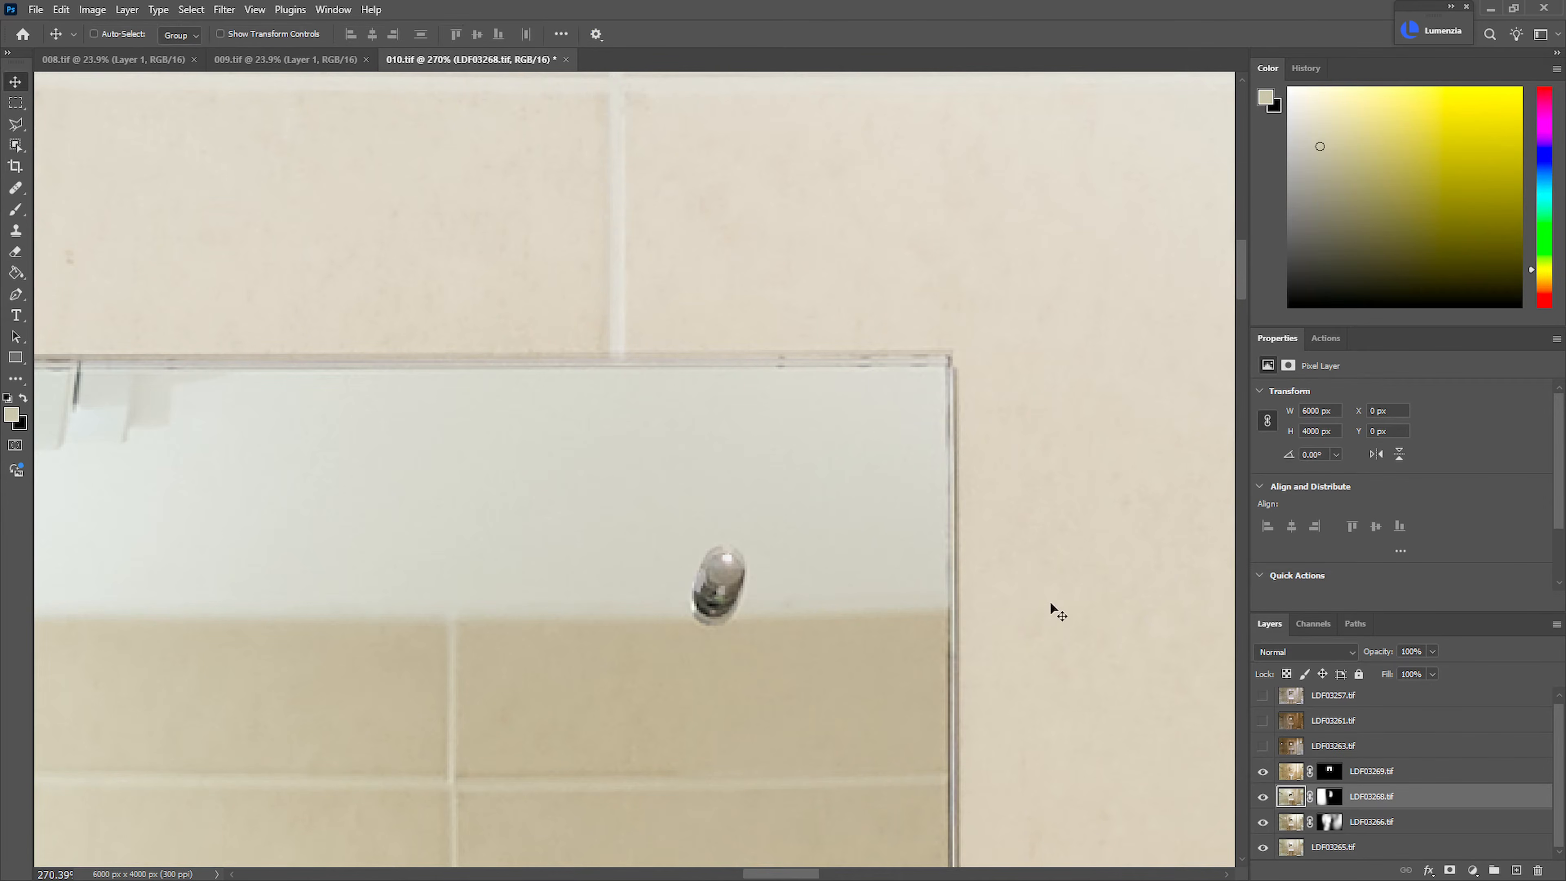
pyautogui.scroll(-10, 821, 493)
pyautogui.moveTo(455, 399); pyautogui.dragTo(883, 453)
pyautogui.scroll(5, 557, 206)
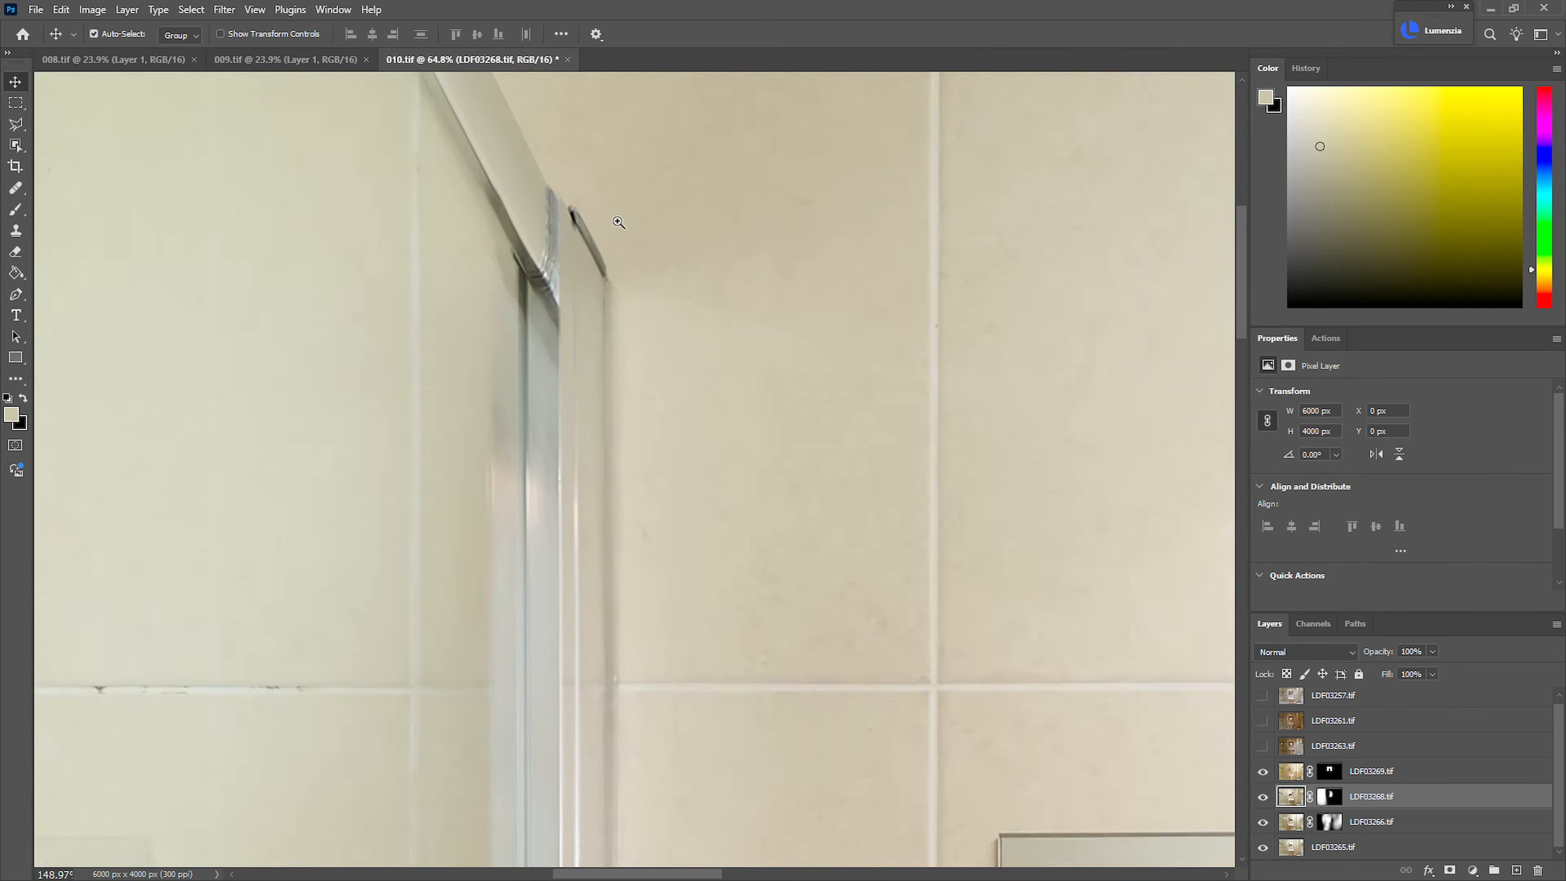
pyautogui.click(1263, 797)
pyautogui.click(1263, 797)
pyautogui.click(1263, 797)
pyautogui.click(1263, 797)
pyautogui.click(1262, 796)
pyautogui.click(1263, 797)
# Hide the LDF03269.tif layer and set the LDF03268.tif layer's blend mode to Difference
pyautogui.click(1263, 772)
pyautogui.click(1306, 653)
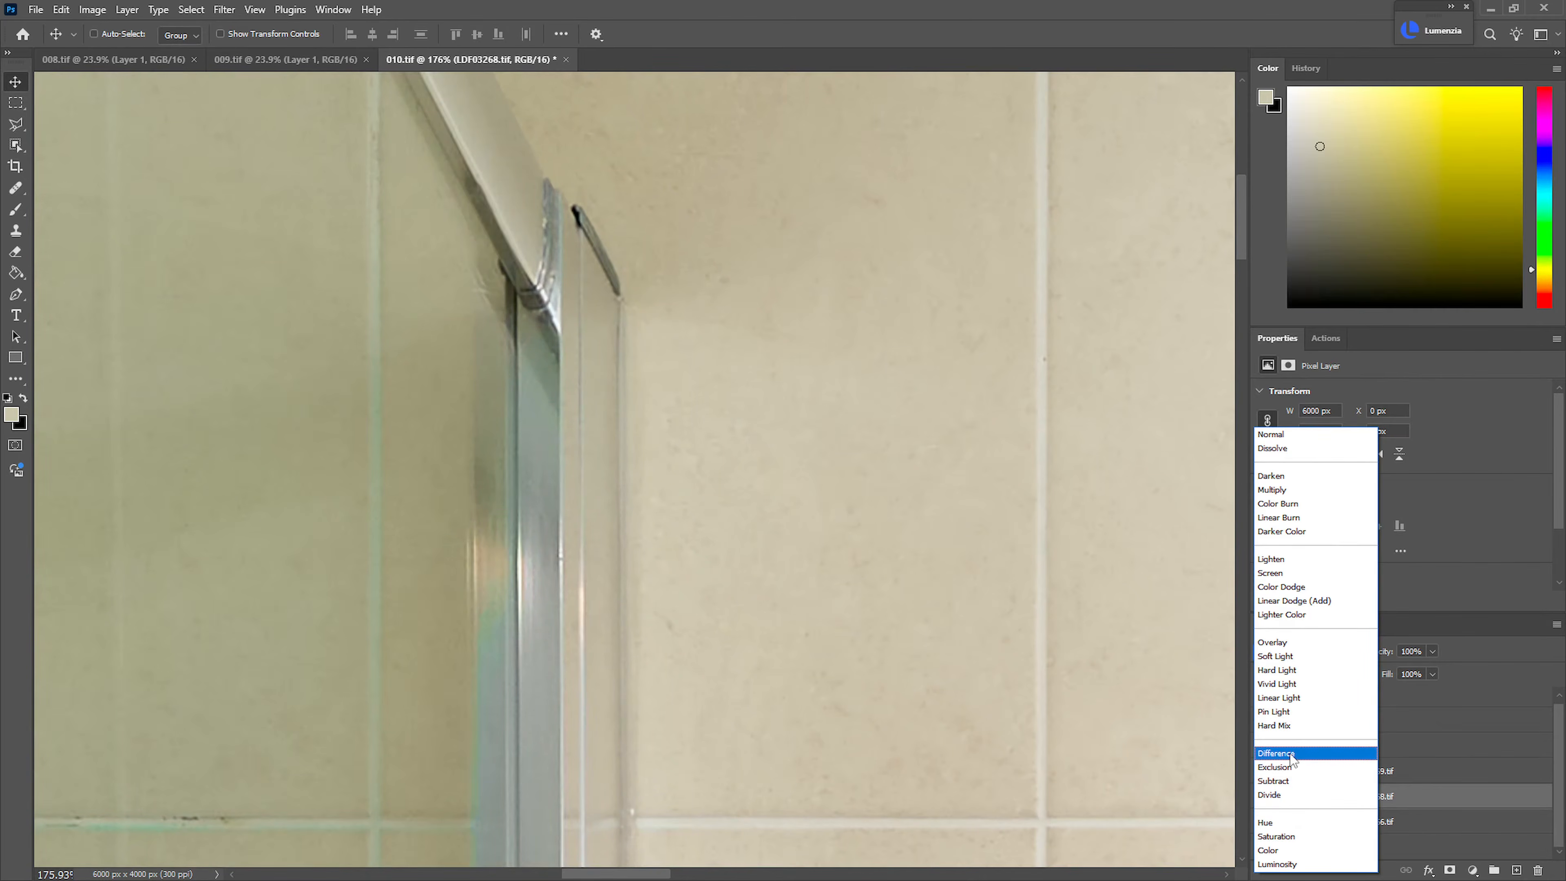
pyautogui.click(1291, 754)
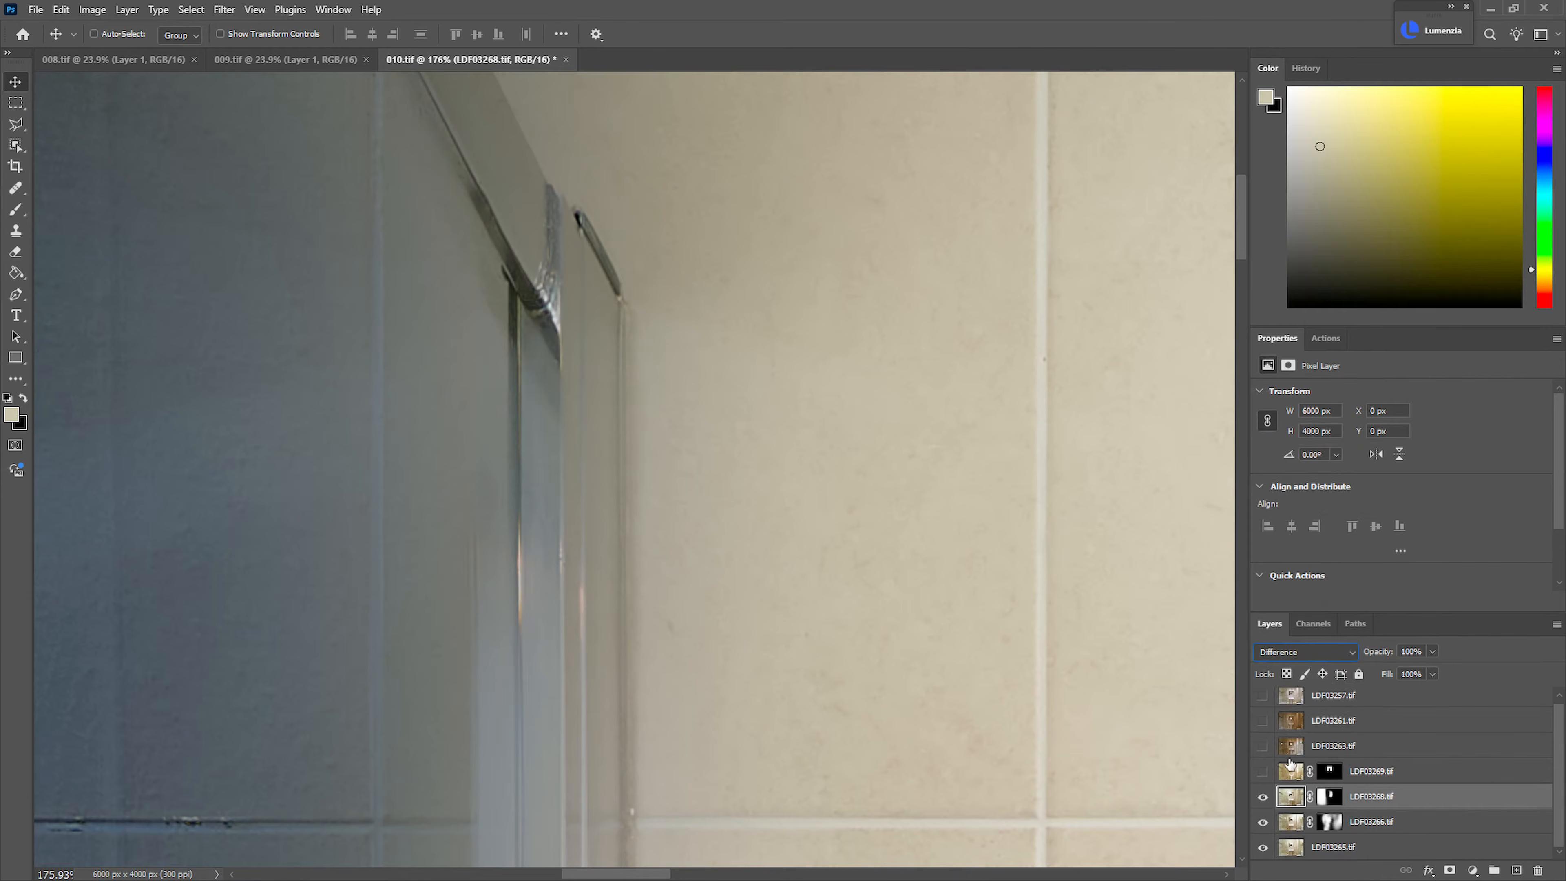
pyautogui.click(1264, 797)
pyautogui.click(1264, 796)
# Nudge the LDF03268.tif image to X -4 px, Y -3 px to align it with the layers below
pyautogui.click(1329, 796)
pyautogui.moveTo(930, 651); pyautogui.dragTo(802, 655)
pyautogui.moveTo(527, 664); pyautogui.dragTo(624, 686)
pyautogui.moveTo(632, 686); pyautogui.dragTo(761, 510)
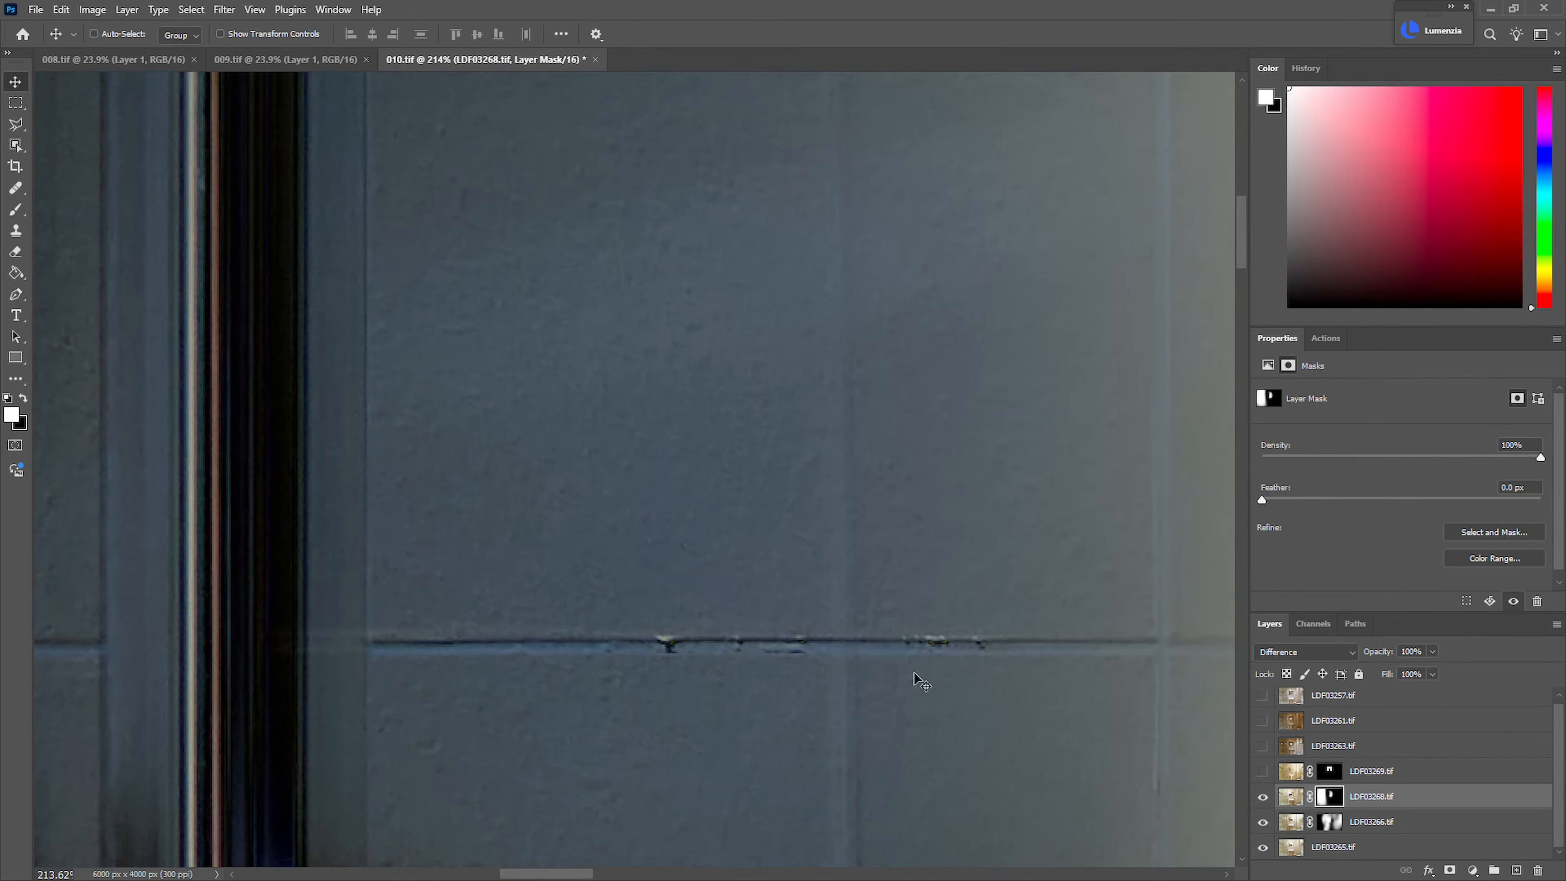
pyautogui.click(1381, 800)
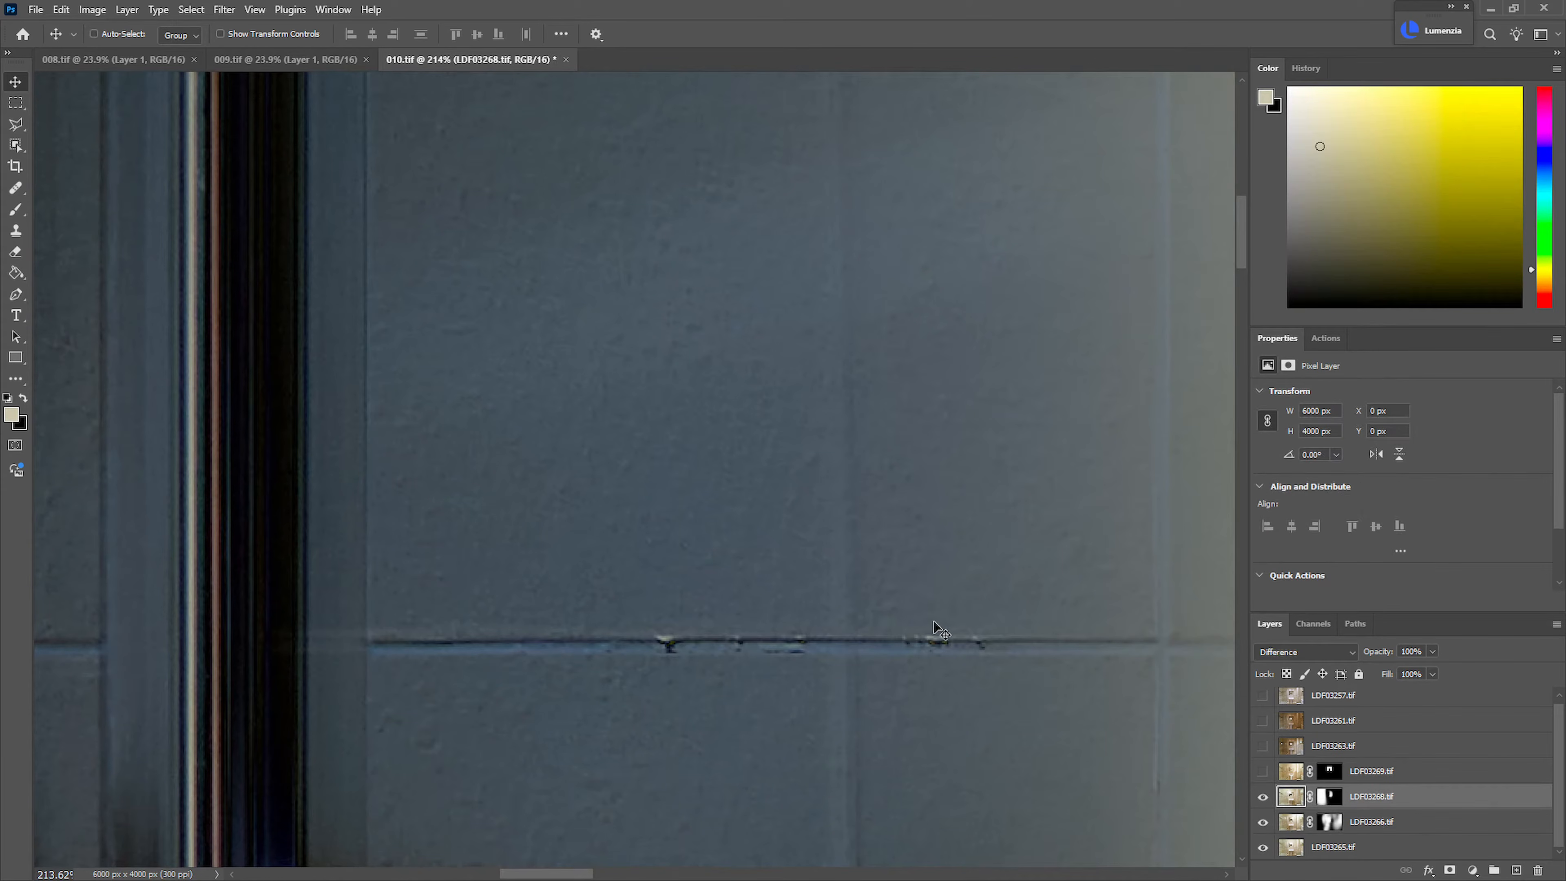
pyautogui.press('Up')
pyautogui.press('Up')
pyautogui.press('Up')
pyautogui.press('Up')
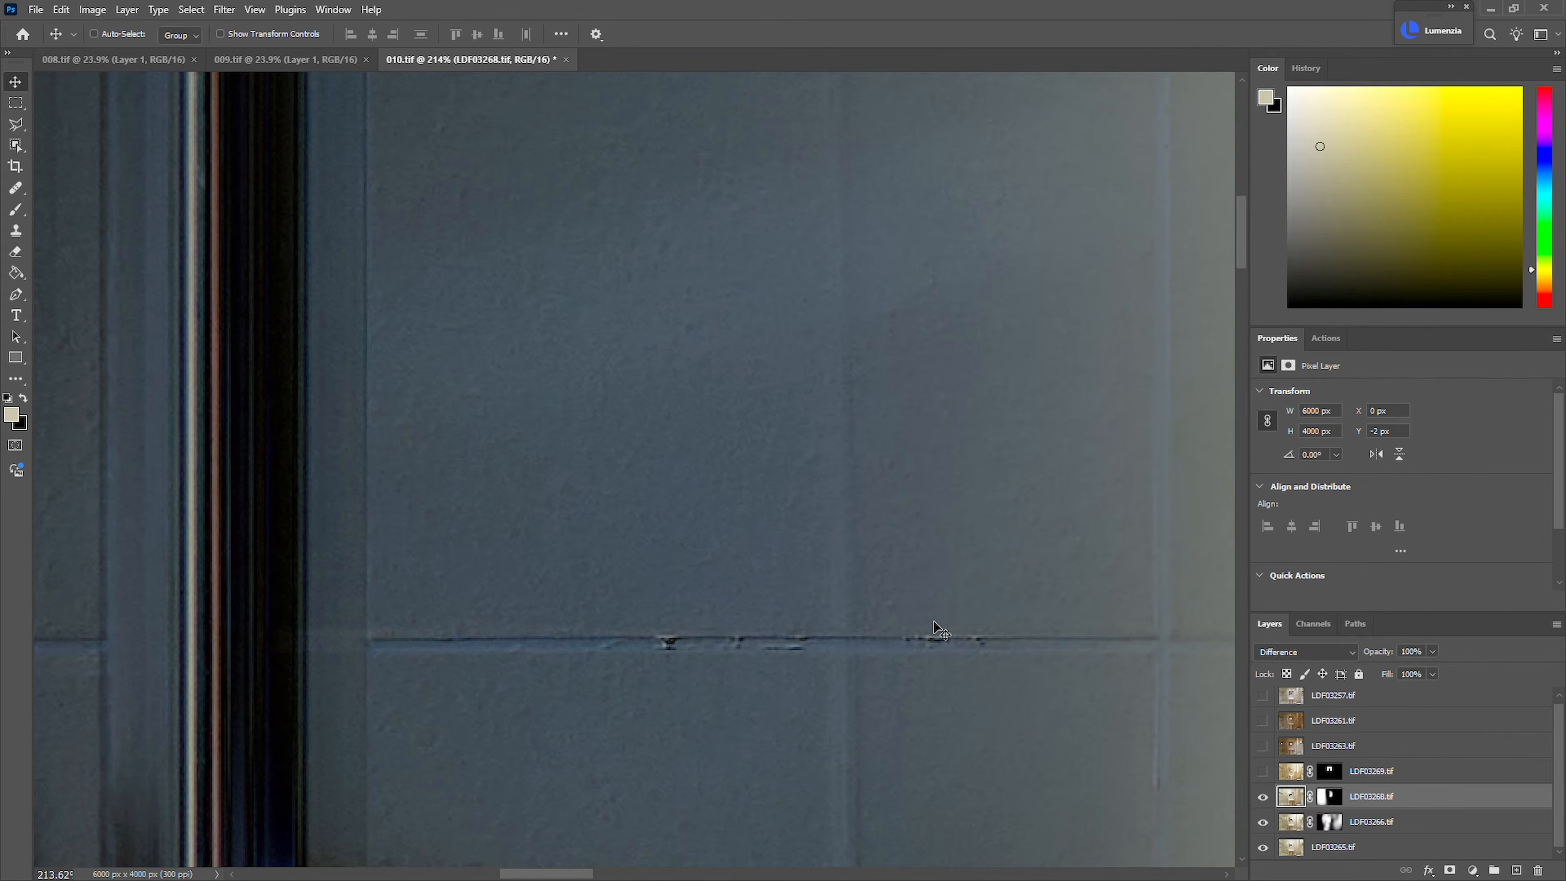
pyautogui.press('Up')
pyautogui.press('Down')
pyautogui.press('Left')
pyautogui.press('Left')
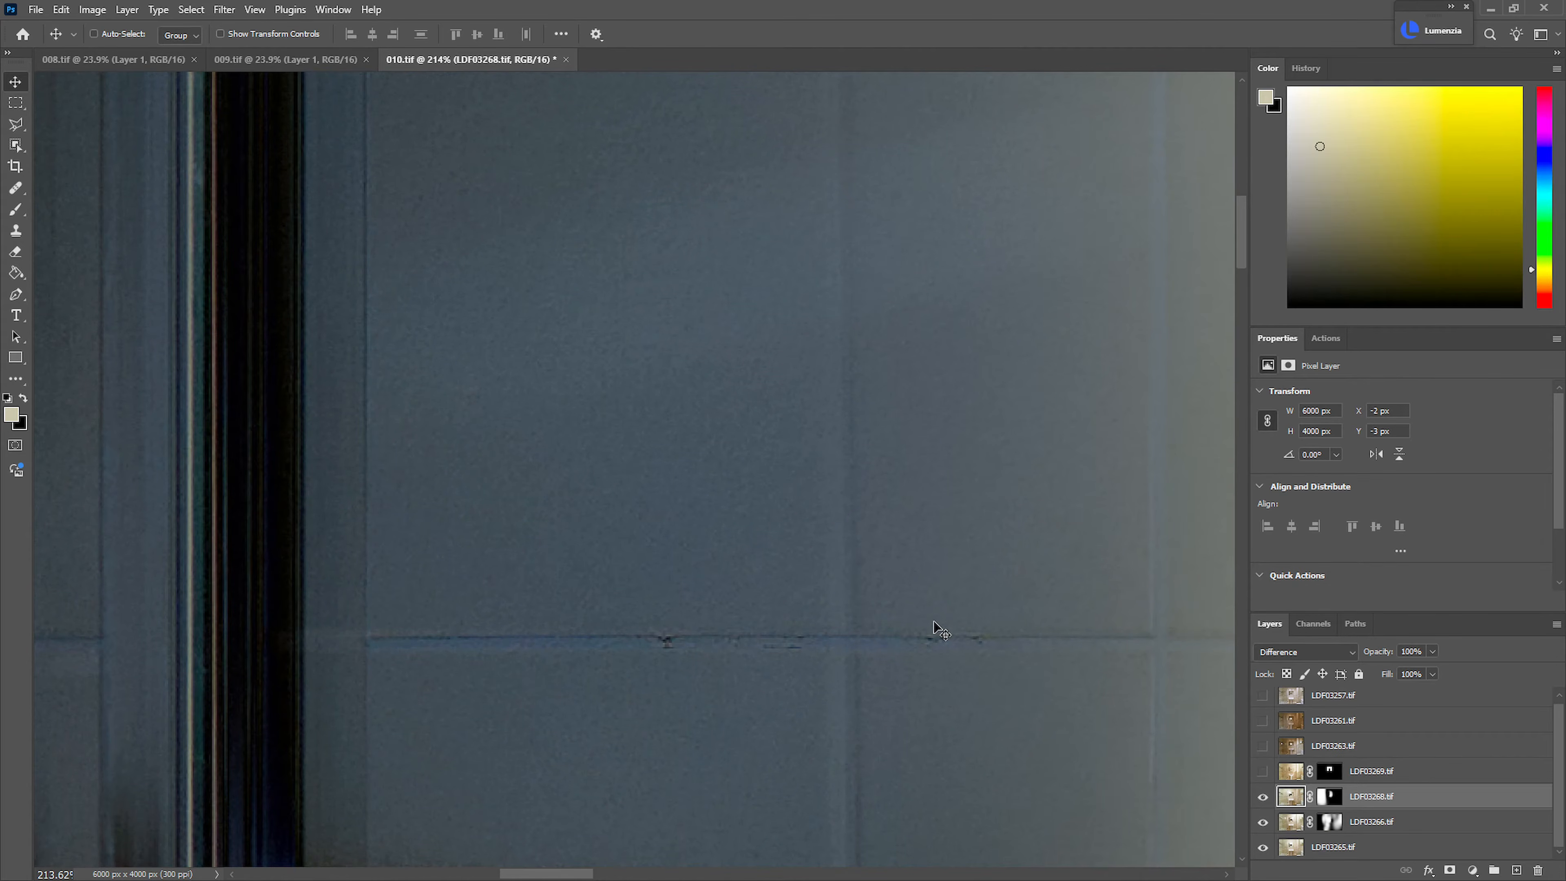
pyautogui.press('Left')
pyautogui.press('Left')
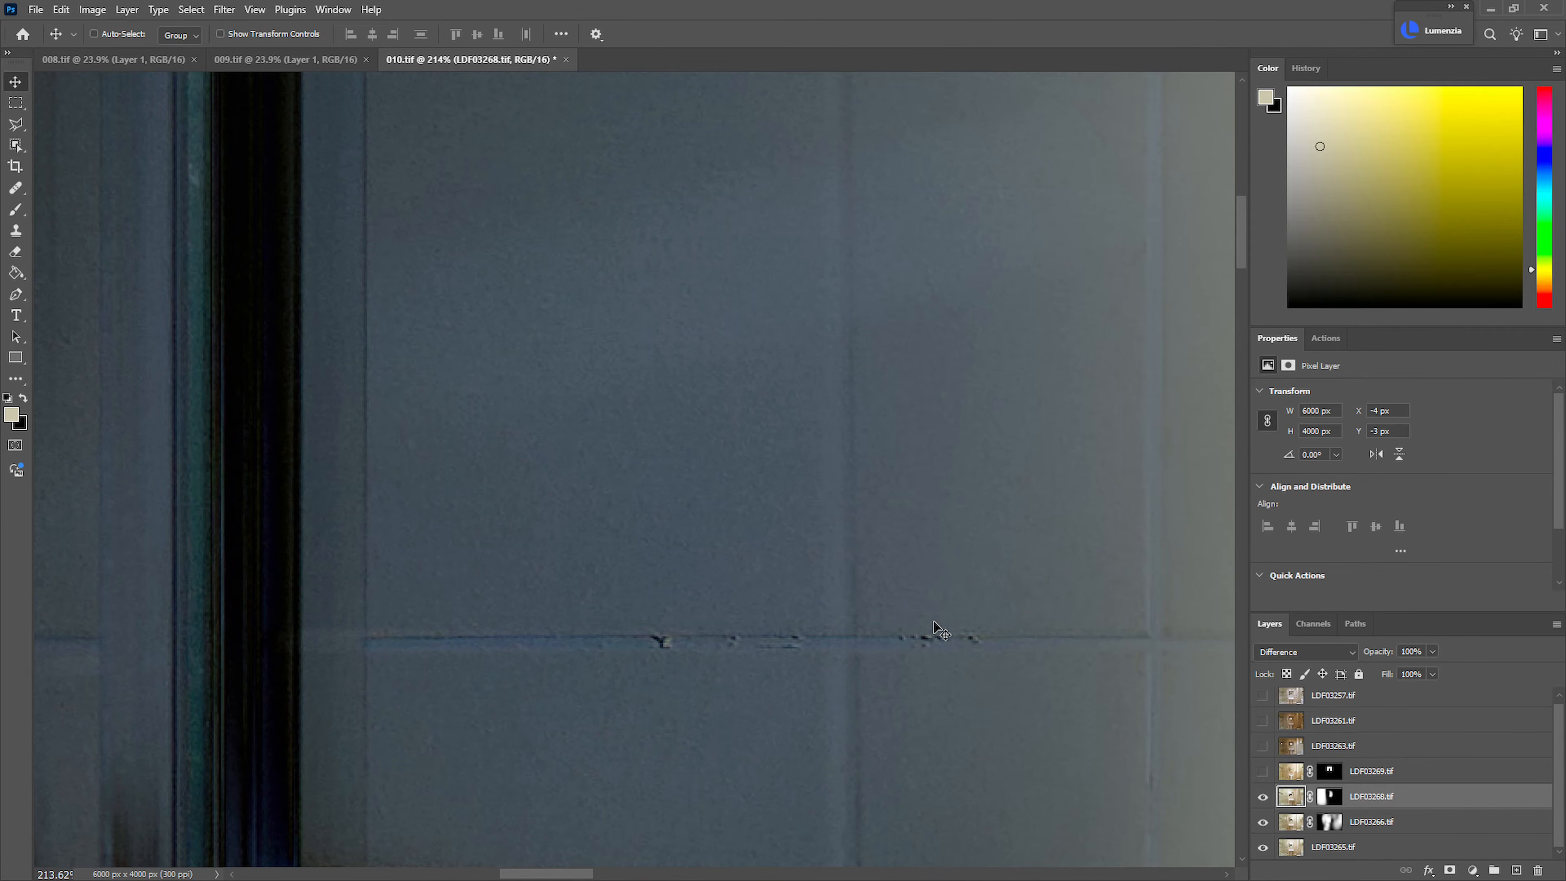
# Return the LDF03268.tif layer to Normal blend mode and show the LDF03269.tif layer
pyautogui.moveTo(905, 445); pyautogui.dragTo(795, 572)
pyautogui.moveTo(1016, 546); pyautogui.dragTo(730, 398)
pyautogui.moveTo(1088, 515); pyautogui.dragTo(1173, 496)
pyautogui.moveTo(1050, 160); pyautogui.dragTo(1105, 152)
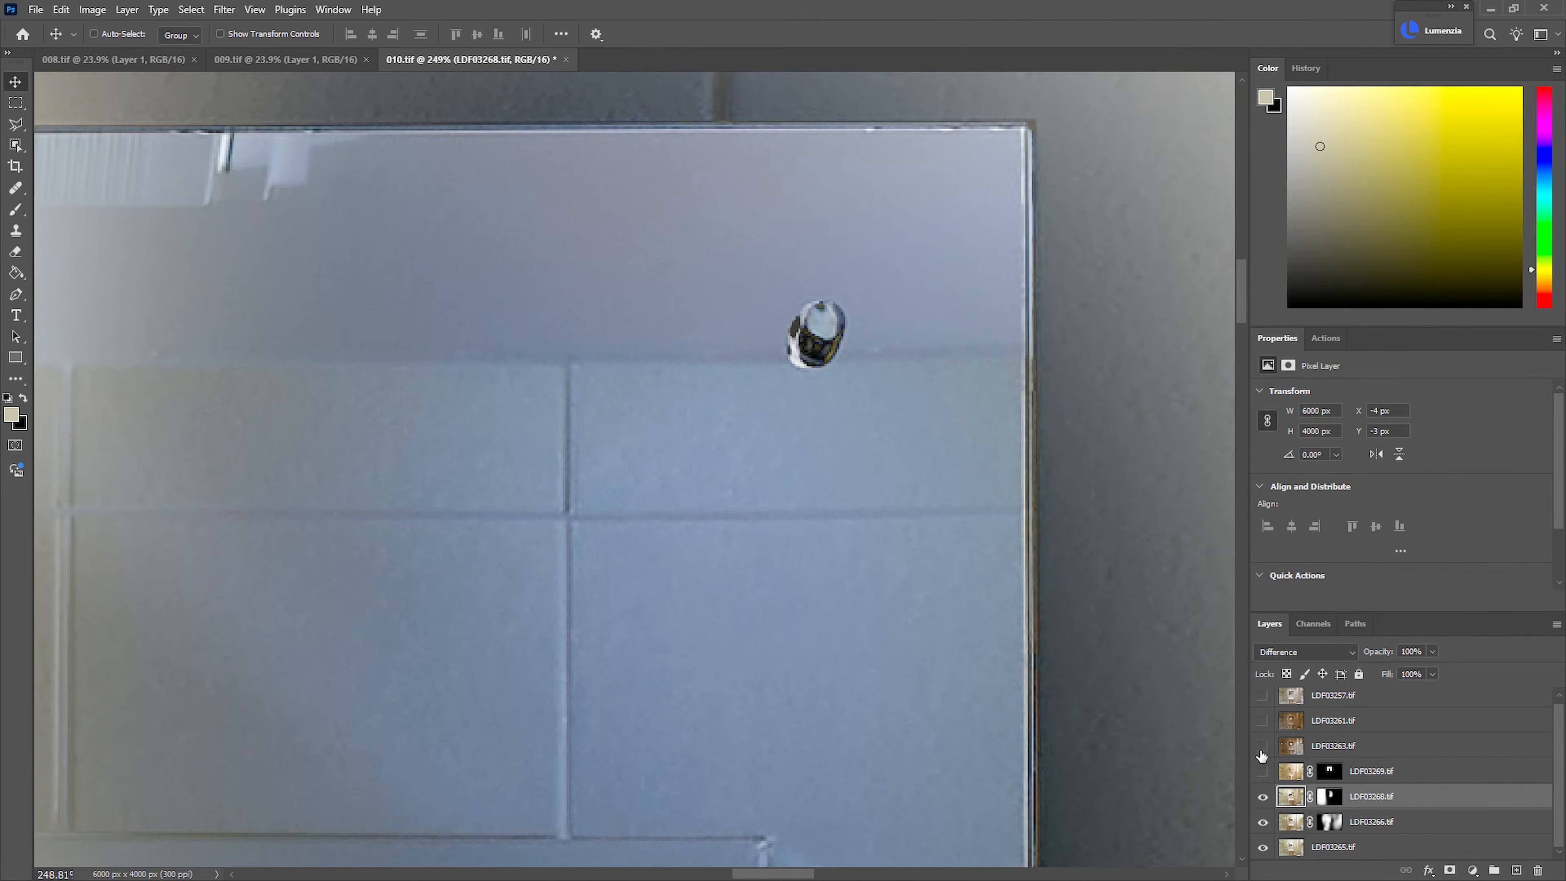
pyautogui.click(1263, 797)
pyautogui.click(1264, 797)
pyautogui.click(1332, 653)
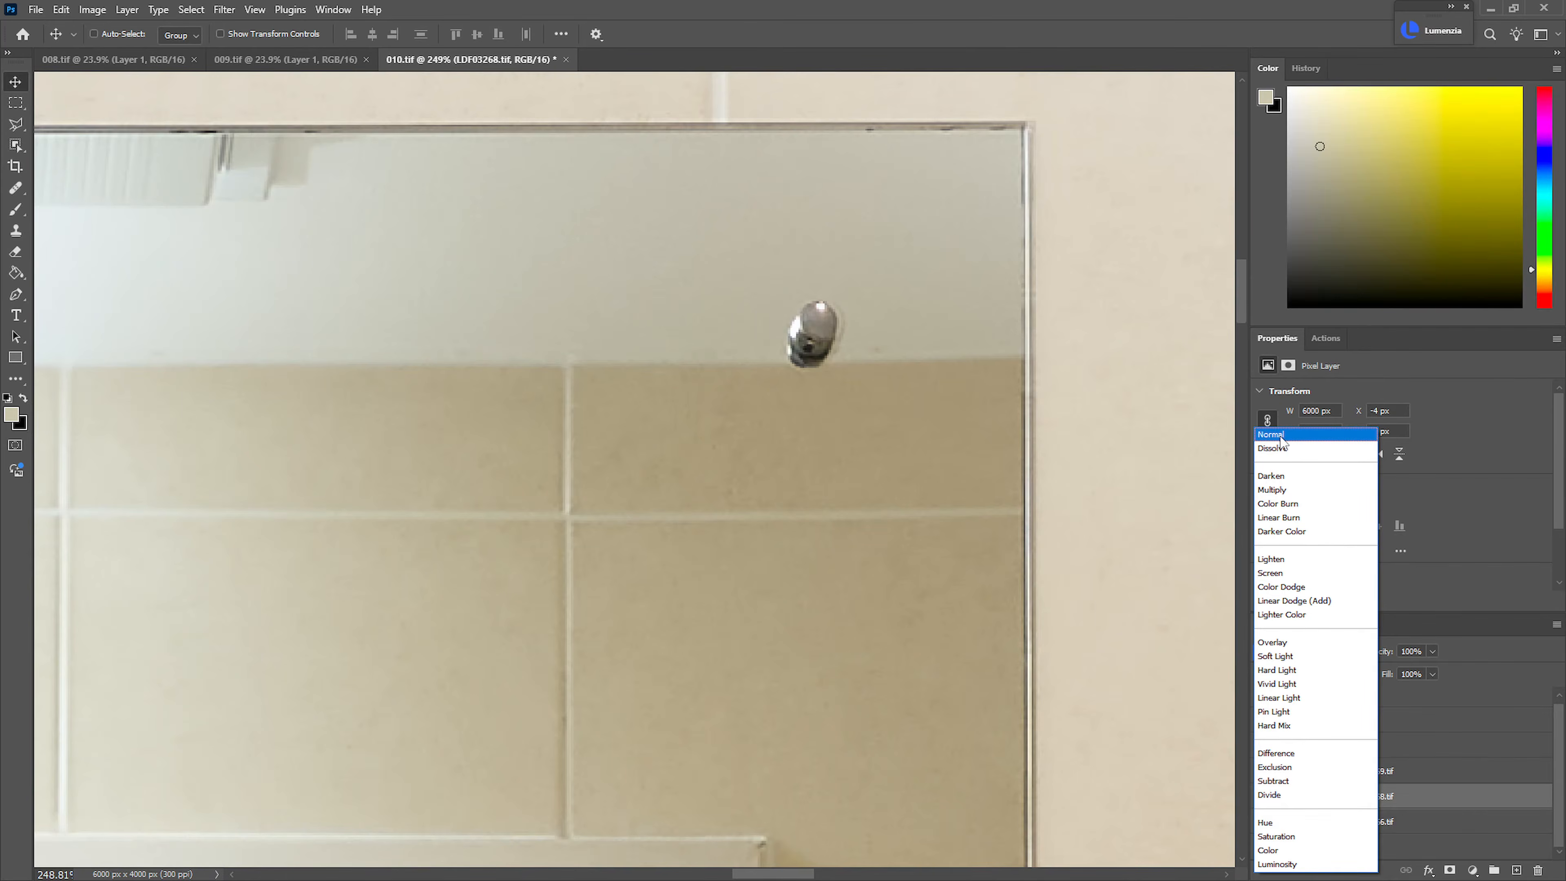
pyautogui.click(1277, 432)
pyautogui.click(1264, 771)
# Examine the alignment along the mirror's edges up close, comparing the LDF03268.tif layer on and off
pyautogui.moveTo(991, 622); pyautogui.dragTo(967, 586)
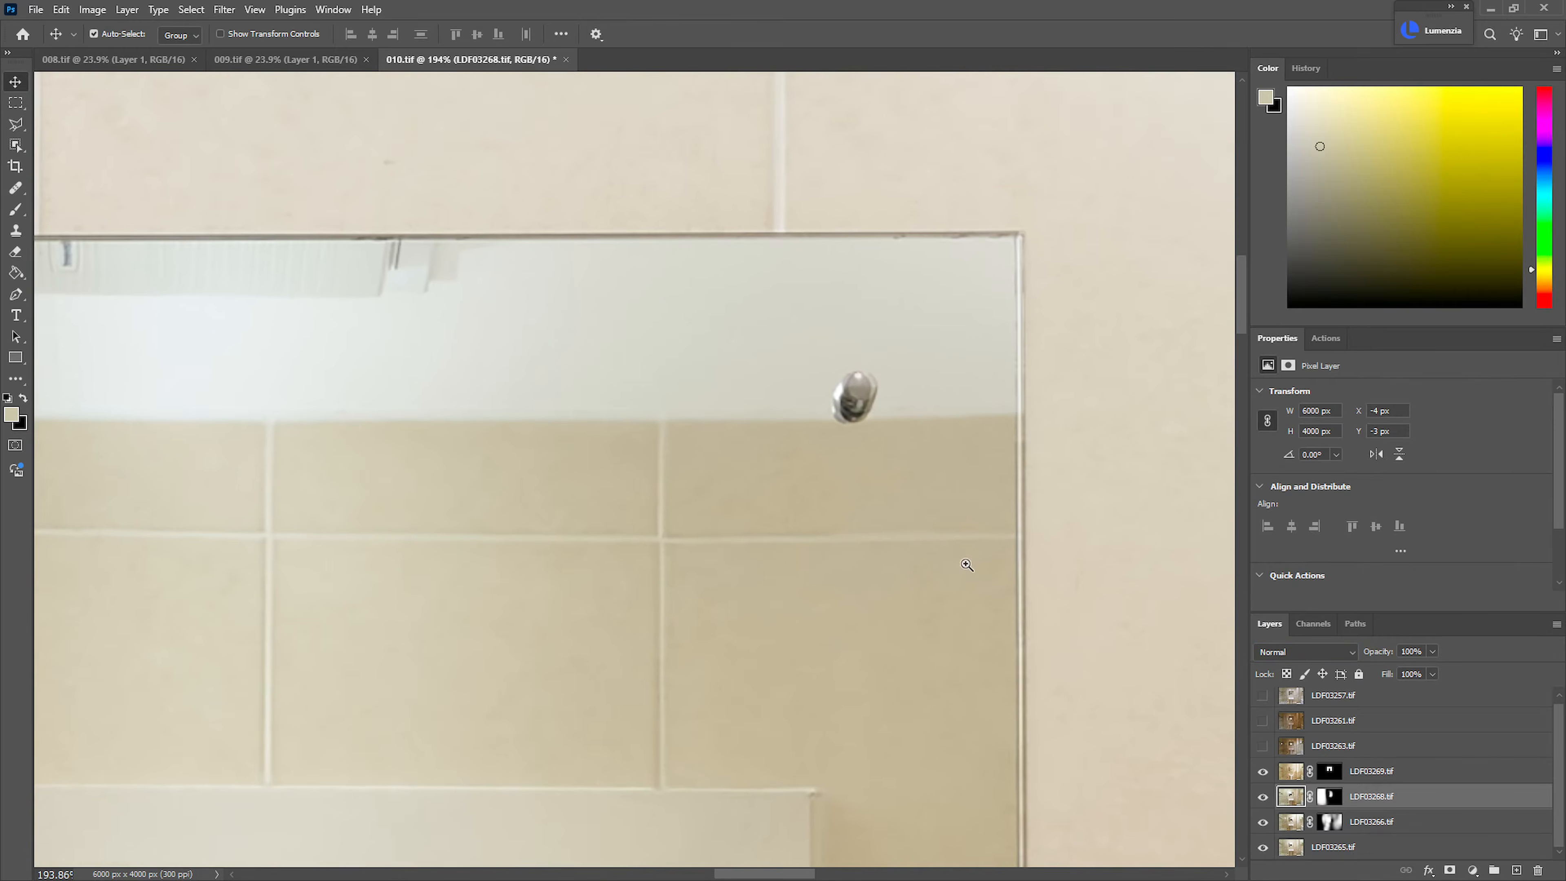
pyautogui.moveTo(1059, 293); pyautogui.dragTo(1129, 340)
pyautogui.moveTo(1118, 695); pyautogui.dragTo(1033, 686)
pyautogui.moveTo(916, 556)
pyautogui.mouseDown()
pyautogui.moveTo(987, 574)
pyautogui.moveTo(890, 559)
pyautogui.mouseUp()
pyautogui.click(1261, 797)
pyautogui.click(1263, 797)
pyautogui.moveTo(1051, 694); pyautogui.dragTo(876, 697)
pyautogui.moveTo(977, 717); pyautogui.dragTo(1025, 553)
pyautogui.moveTo(1082, 501); pyautogui.dragTo(1149, 620)
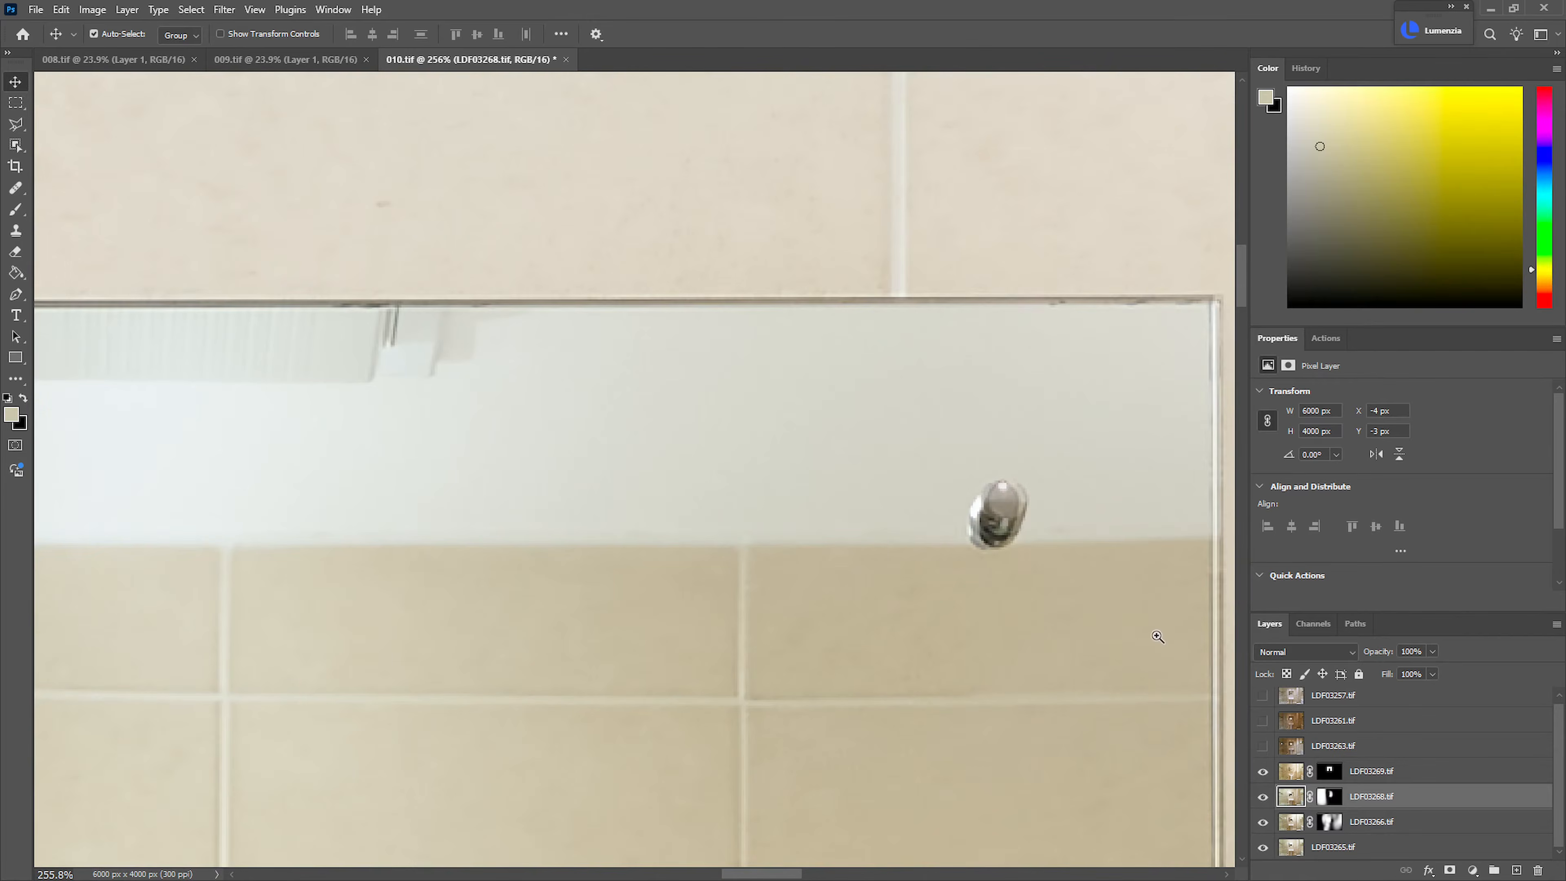
# Paint black with a small brush on the LDF03268.tif mask over the mirror's upper-right fixing screw
pyautogui.click(1339, 798)
pyautogui.press('b')
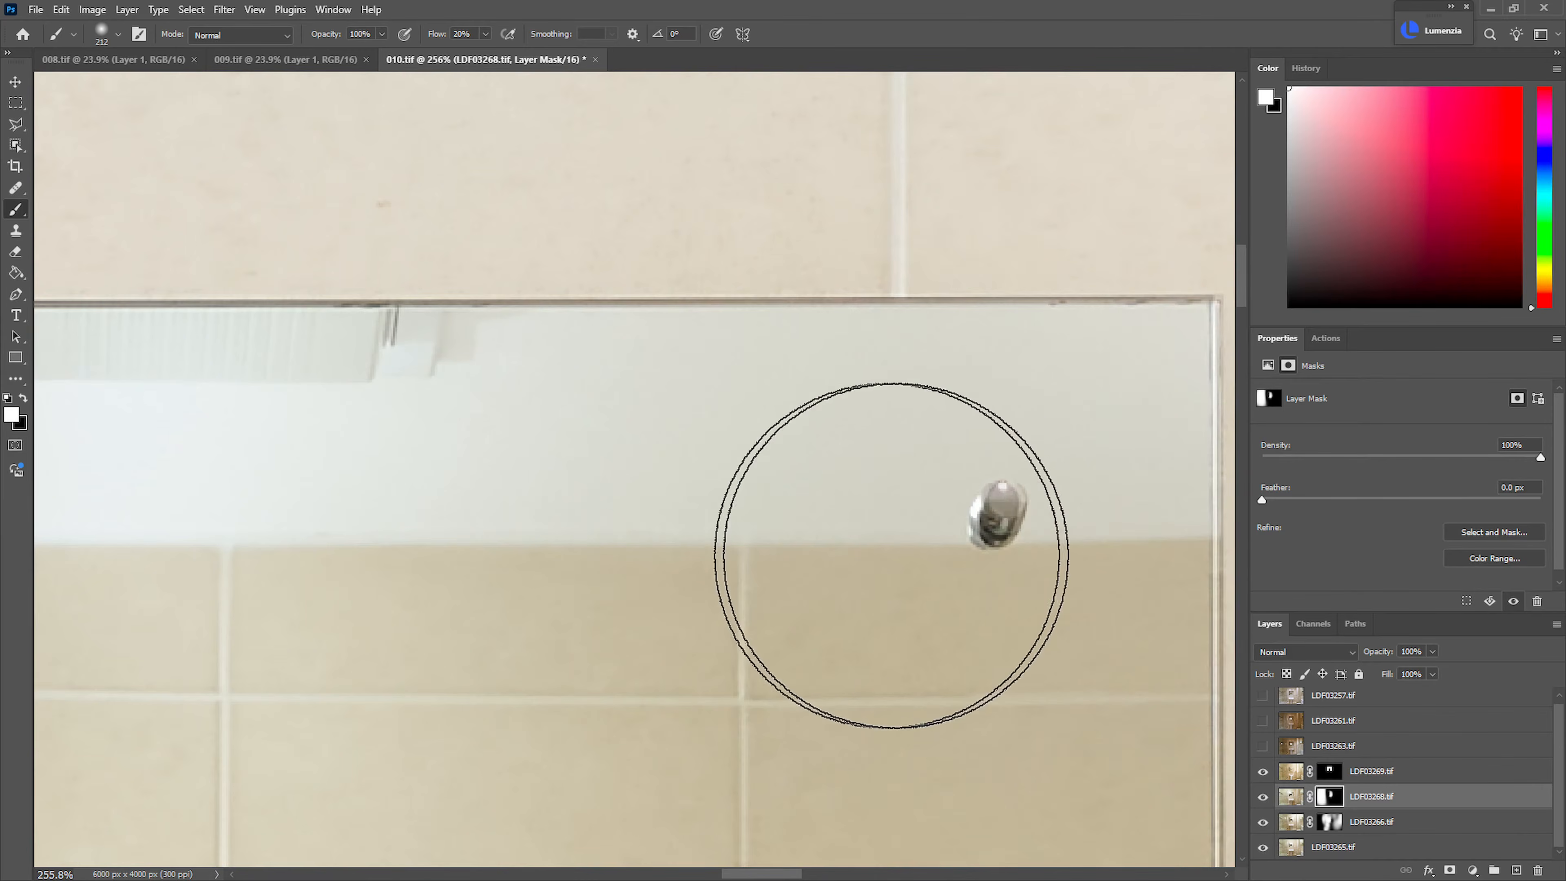
pyautogui.press('x')
pyautogui.moveTo(869, 556); pyautogui.dragTo(833, 555)
pyautogui.moveTo(983, 536)
pyautogui.mouseDown()
pyautogui.moveTo(854, 543)
pyautogui.moveTo(989, 497)
pyautogui.moveTo(980, 526)
pyautogui.moveTo(999, 501)
pyautogui.moveTo(973, 532)
pyautogui.moveTo(1013, 503)
pyautogui.moveTo(982, 558)
pyautogui.moveTo(991, 535)
pyautogui.mouseUp()
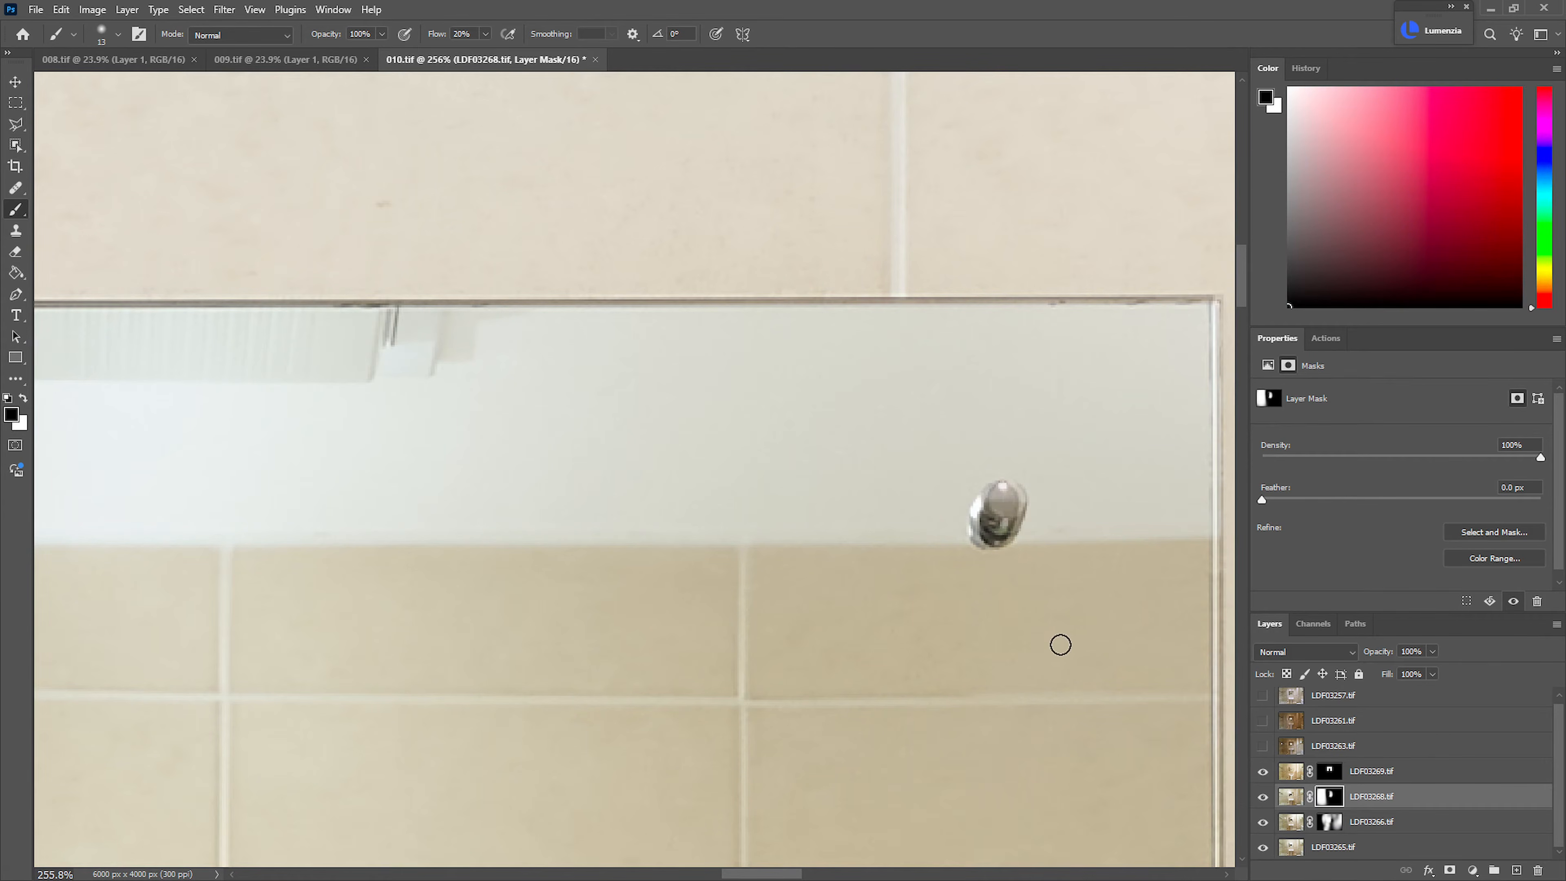
# Show the LDF03263.tif layer and set its blend mode to Lighten
pyautogui.moveTo(1046, 654); pyautogui.dragTo(923, 543)
pyautogui.moveTo(923, 543); pyautogui.dragTo(801, 509)
pyautogui.moveTo(1019, 625); pyautogui.dragTo(870, 582)
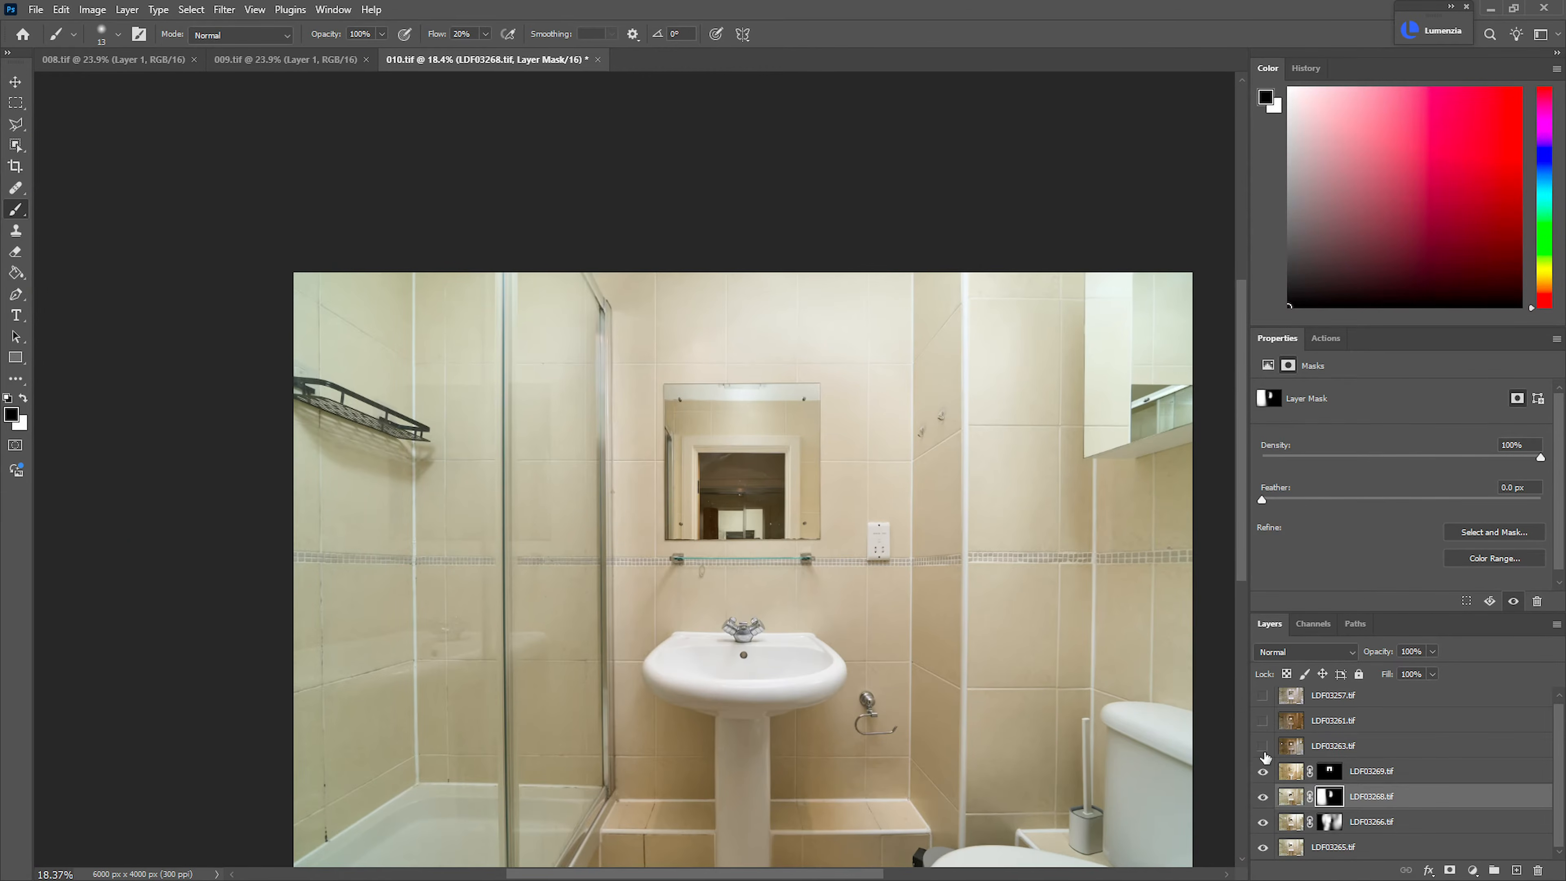
pyautogui.click(1262, 747)
pyautogui.click(1387, 746)
pyautogui.click(1305, 651)
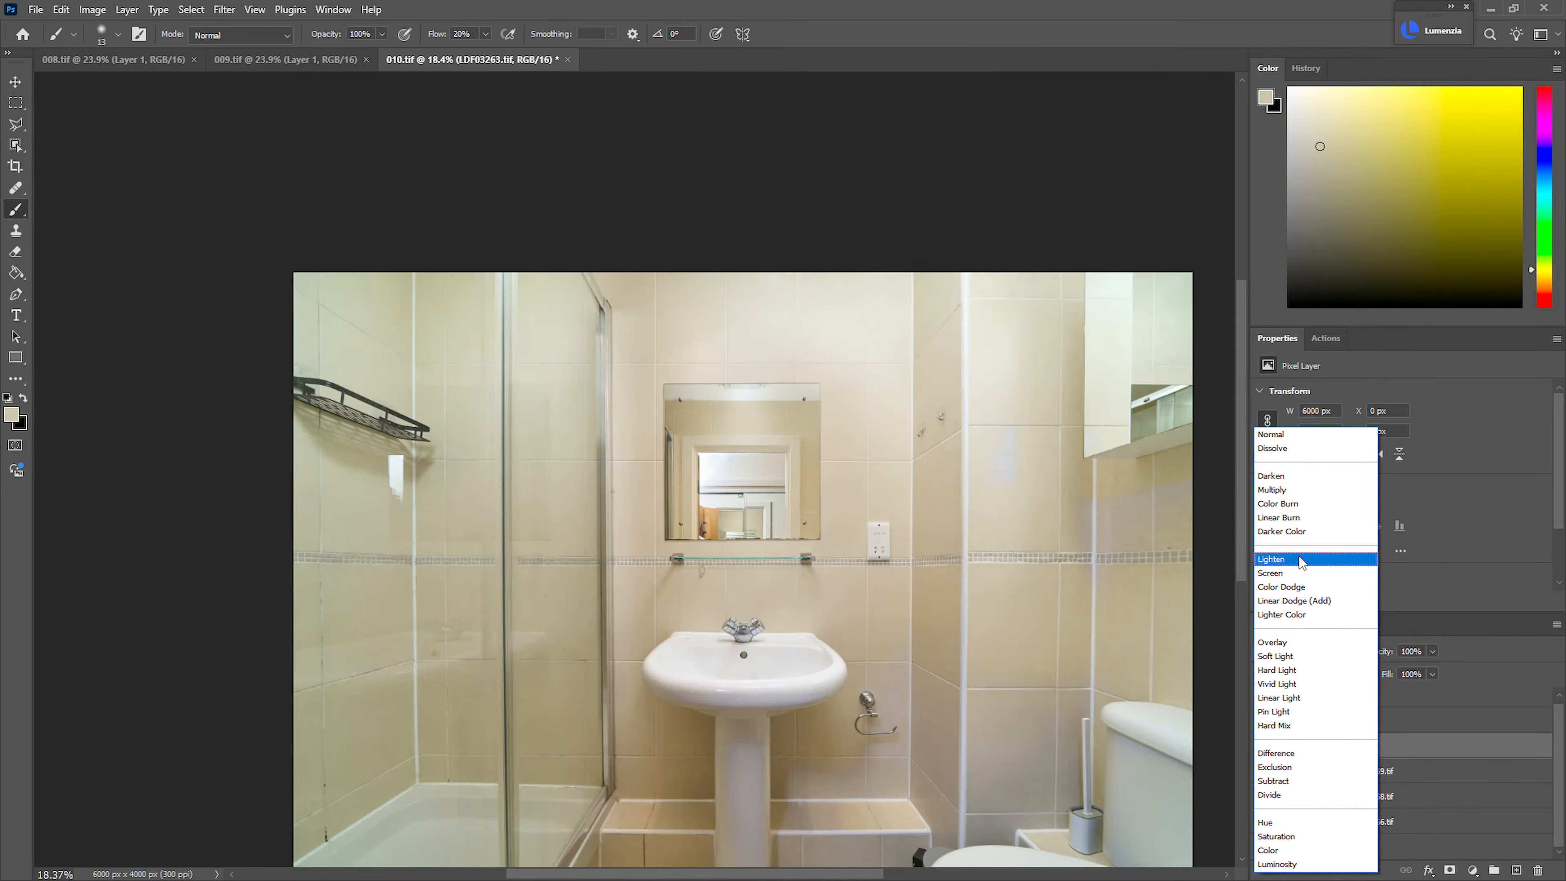
pyautogui.click(1299, 559)
# Show the LDF03261.tif layer and set its blend mode to Lighten
pyautogui.click(1262, 721)
pyautogui.click(1356, 721)
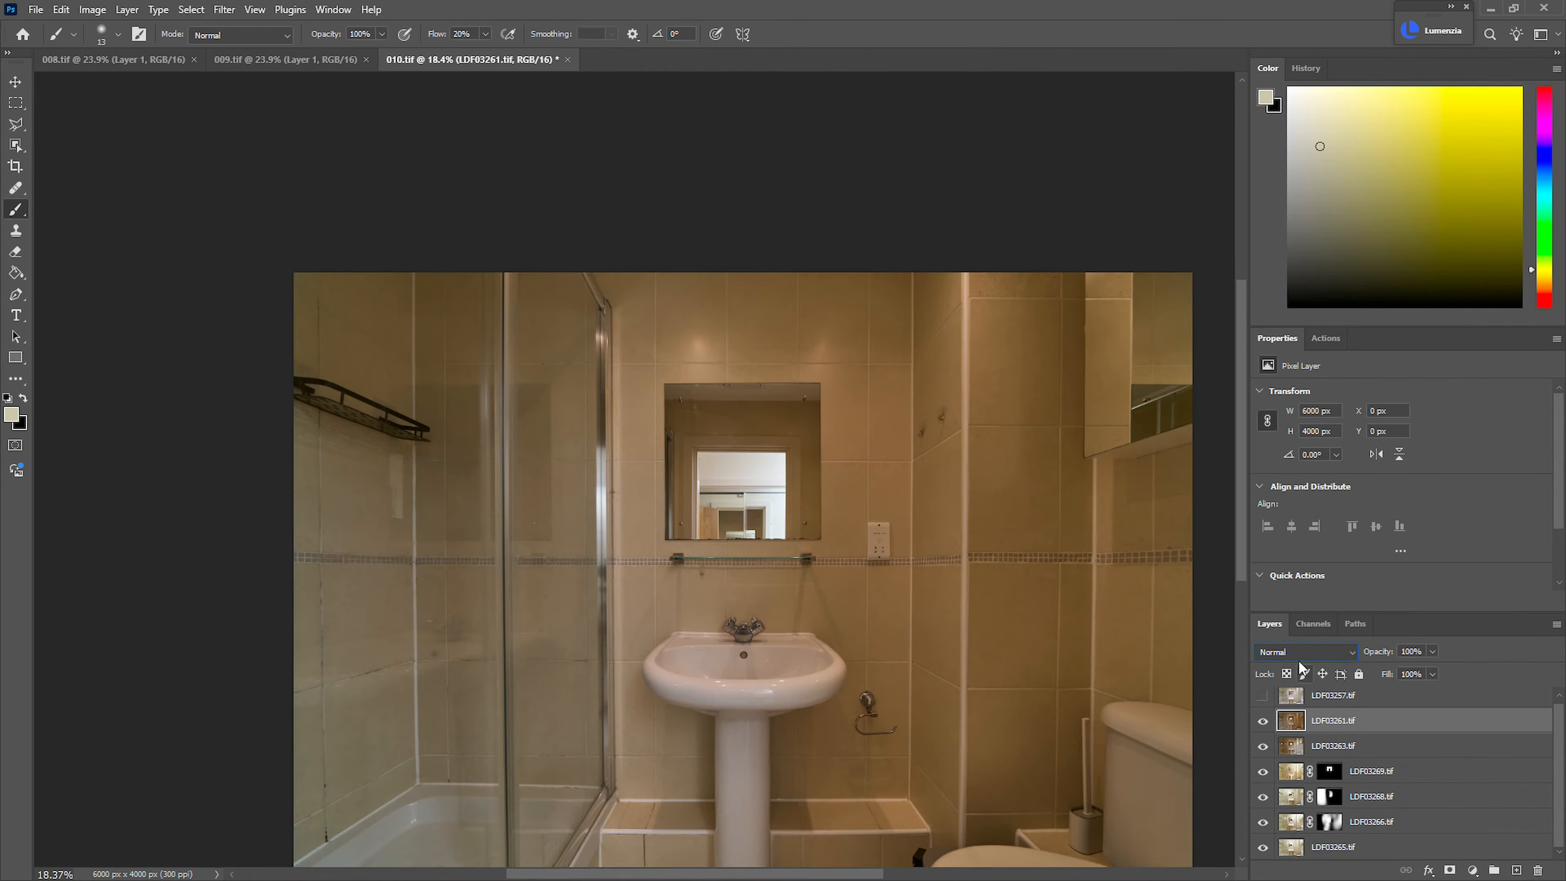
pyautogui.click(1305, 651)
pyautogui.click(1299, 576)
pyautogui.moveTo(741, 469); pyautogui.dragTo(1093, 621)
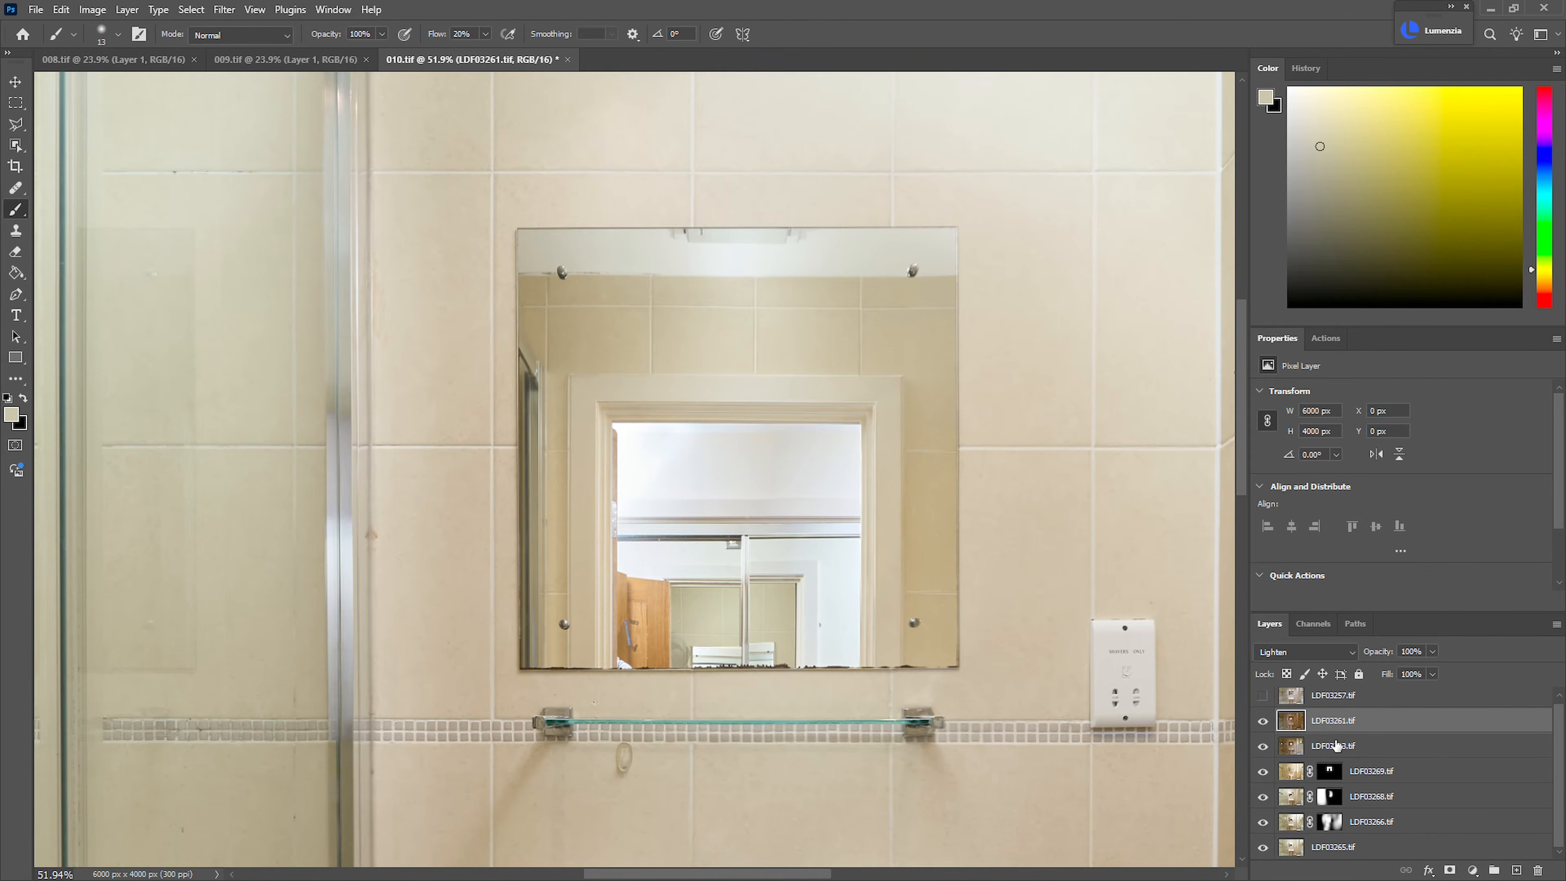
pyautogui.hotkey('ctrl', 'shift', 'm')
pyautogui.click(1337, 753)
pyautogui.hotkey('ctrl', 'shift', 'm')
pyautogui.hotkey('ctrl', 'z')
pyautogui.hotkey('ctrl', 'z')
pyautogui.hotkey('ctrl', 'z')
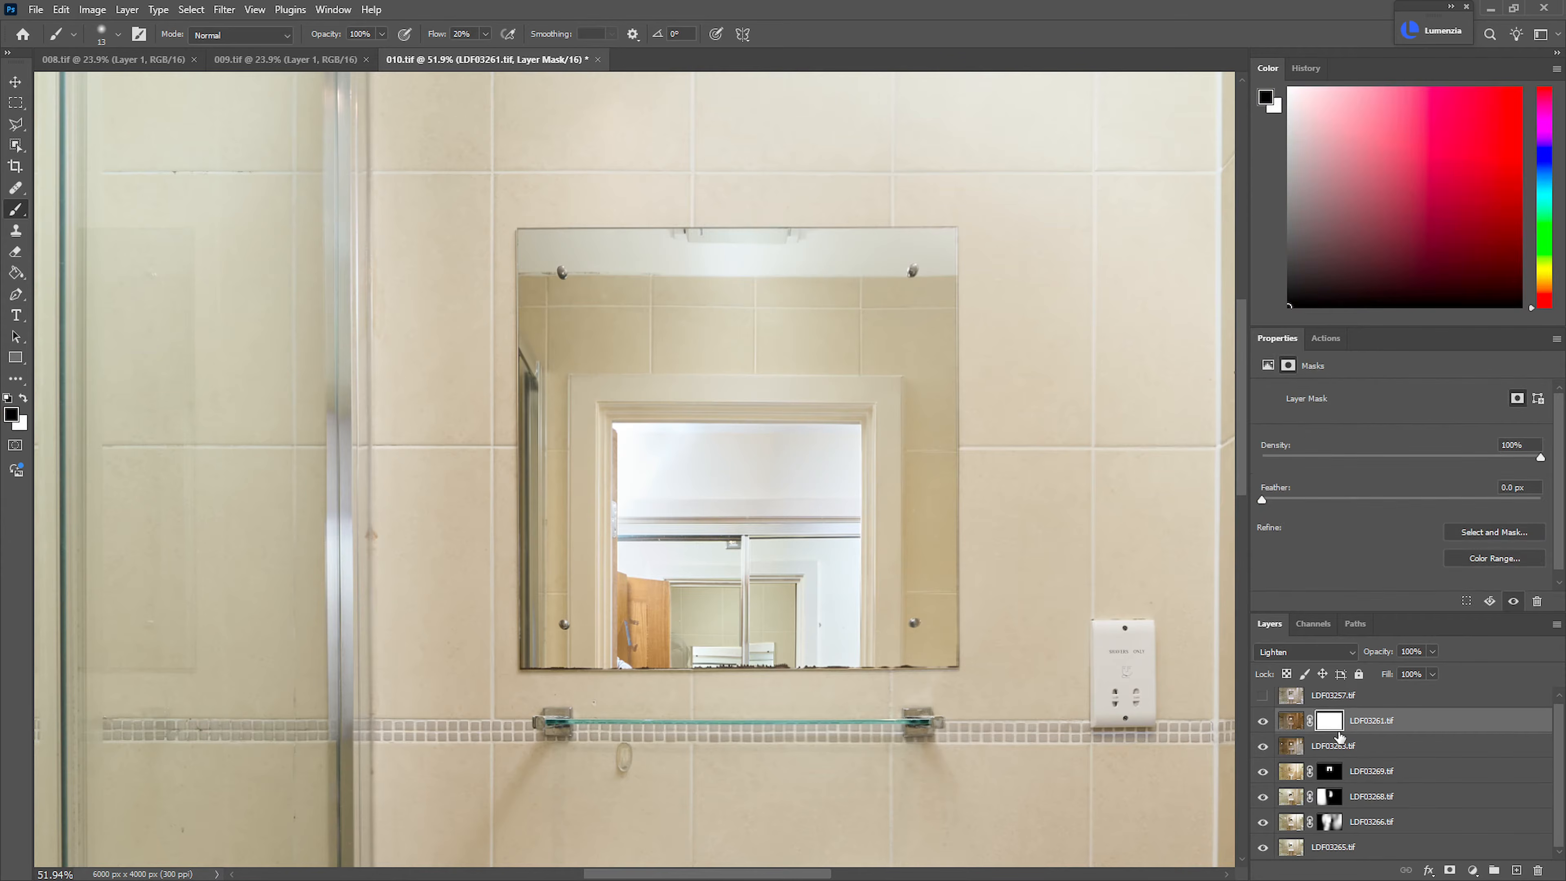
# Hide the LDF03261.tif and LDF03263.tif layers behind black layer masks
pyautogui.hotkey('ctrl', 'alt', 'm')
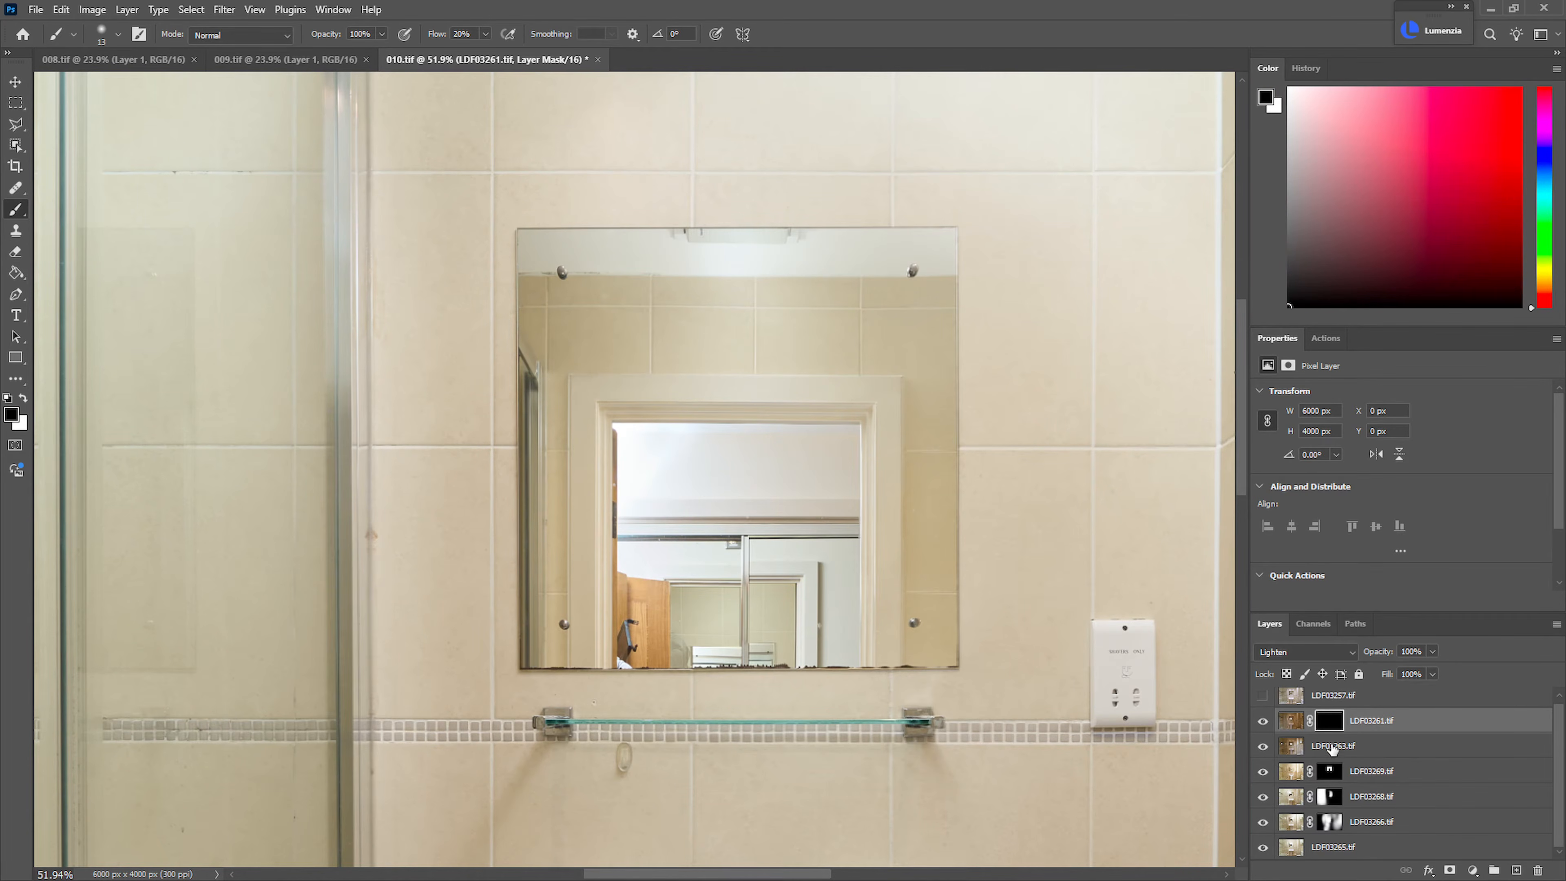
pyautogui.click(1335, 753)
pyautogui.hotkey('ctrl', 'alt', 'm')
# Paint white with a large soft brush on the LDF03261.tif mask over the doorway reflected in the mirror
pyautogui.click(1327, 727)
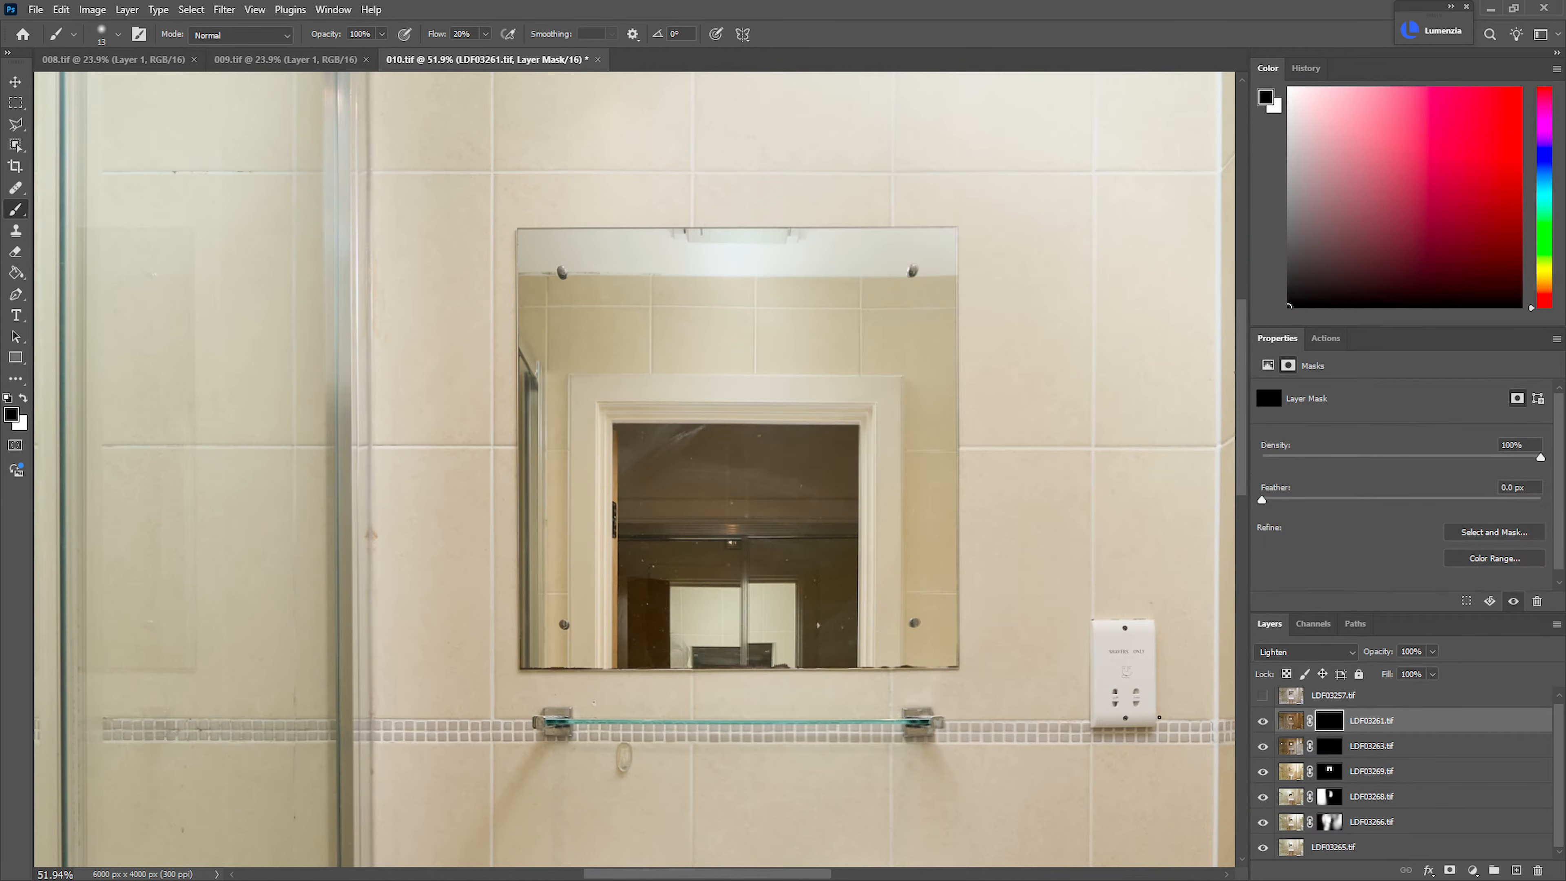
pyautogui.moveTo(655, 483)
pyautogui.mouseDown()
pyautogui.moveTo(794, 497)
pyautogui.moveTo(756, 471)
pyautogui.moveTo(658, 576)
pyautogui.moveTo(636, 508)
pyautogui.moveTo(700, 500)
pyautogui.moveTo(769, 576)
pyautogui.moveTo(769, 682)
pyautogui.mouseUp()
pyautogui.press('x')
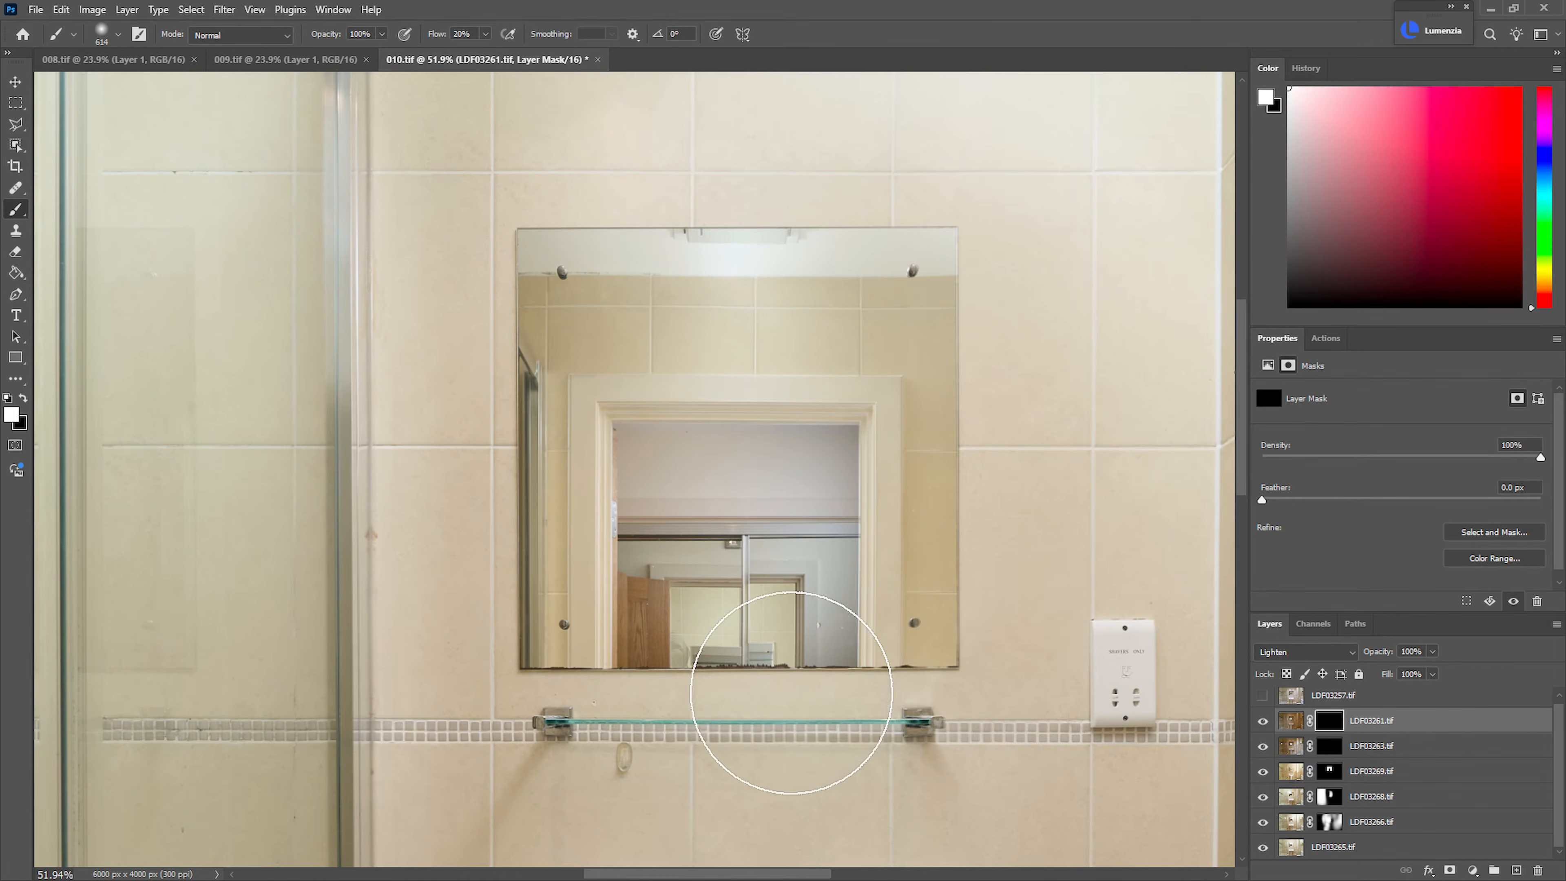
pyautogui.moveTo(638, 596)
pyautogui.mouseDown()
pyautogui.moveTo(818, 665)
pyautogui.moveTo(822, 447)
pyautogui.moveTo(668, 442)
pyautogui.mouseUp()
# Paint white on the LDF03263.tif layer mask over the doorway reflected in the mirror
pyautogui.click(1326, 748)
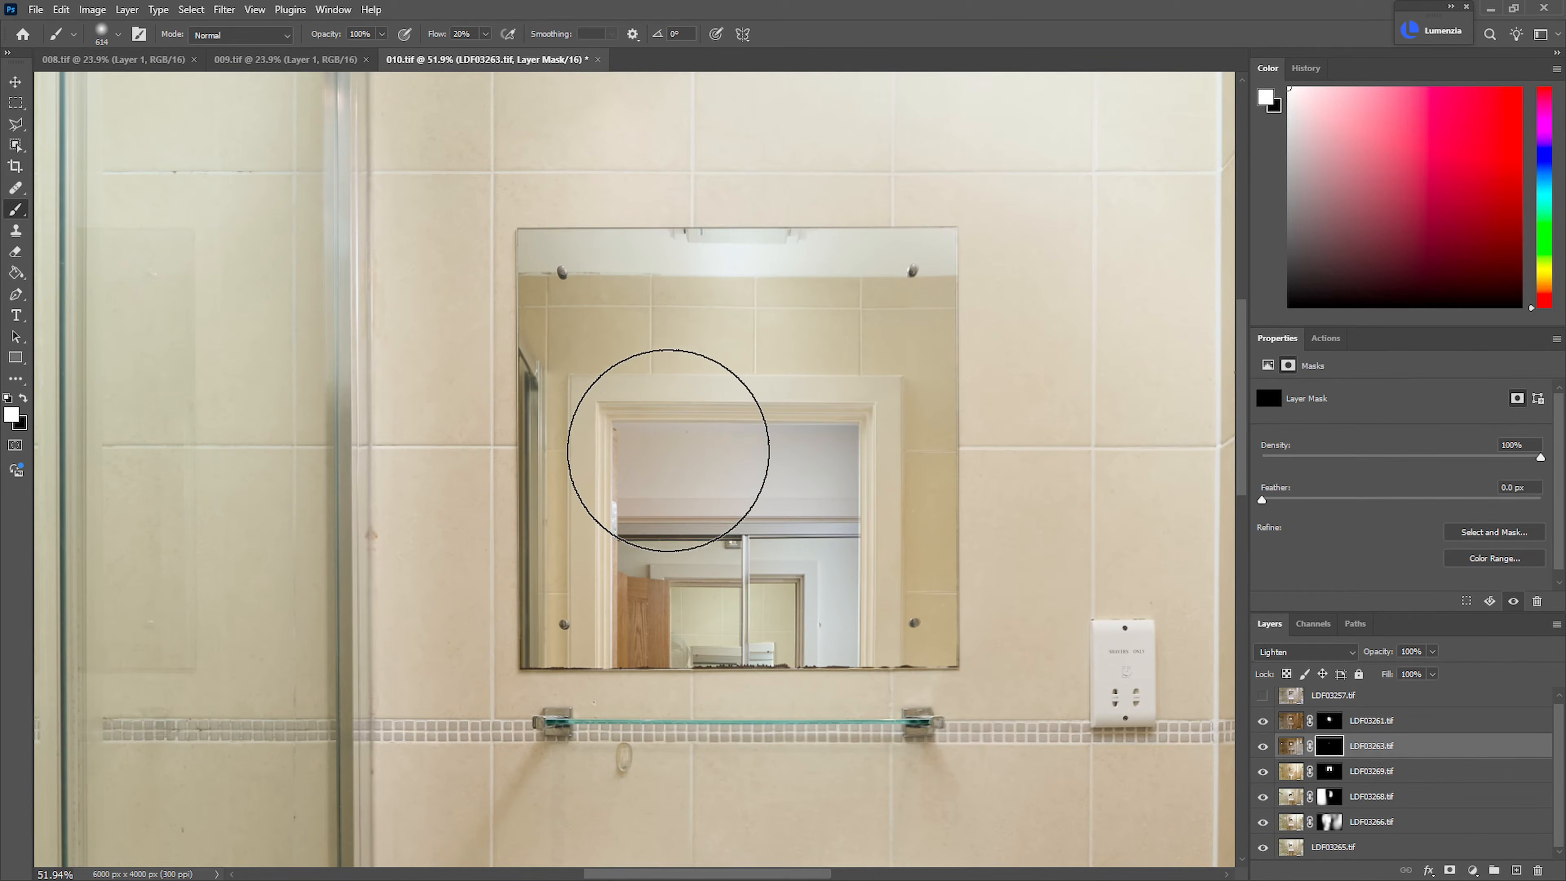
pyautogui.moveTo(820, 472); pyautogui.dragTo(832, 480)
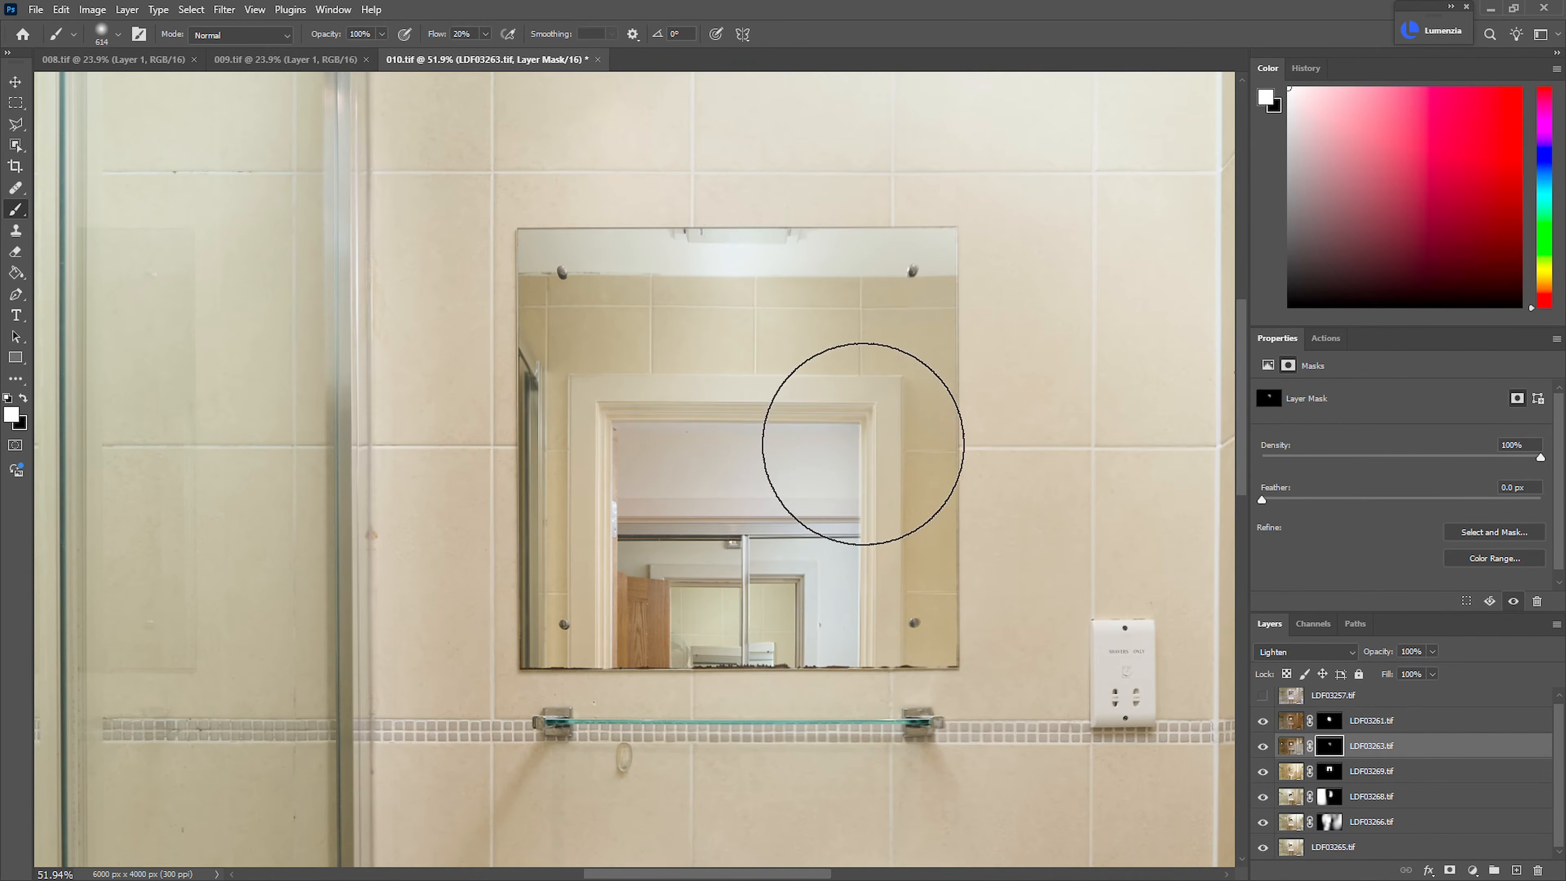
pyautogui.moveTo(912, 584); pyautogui.dragTo(604, 598)
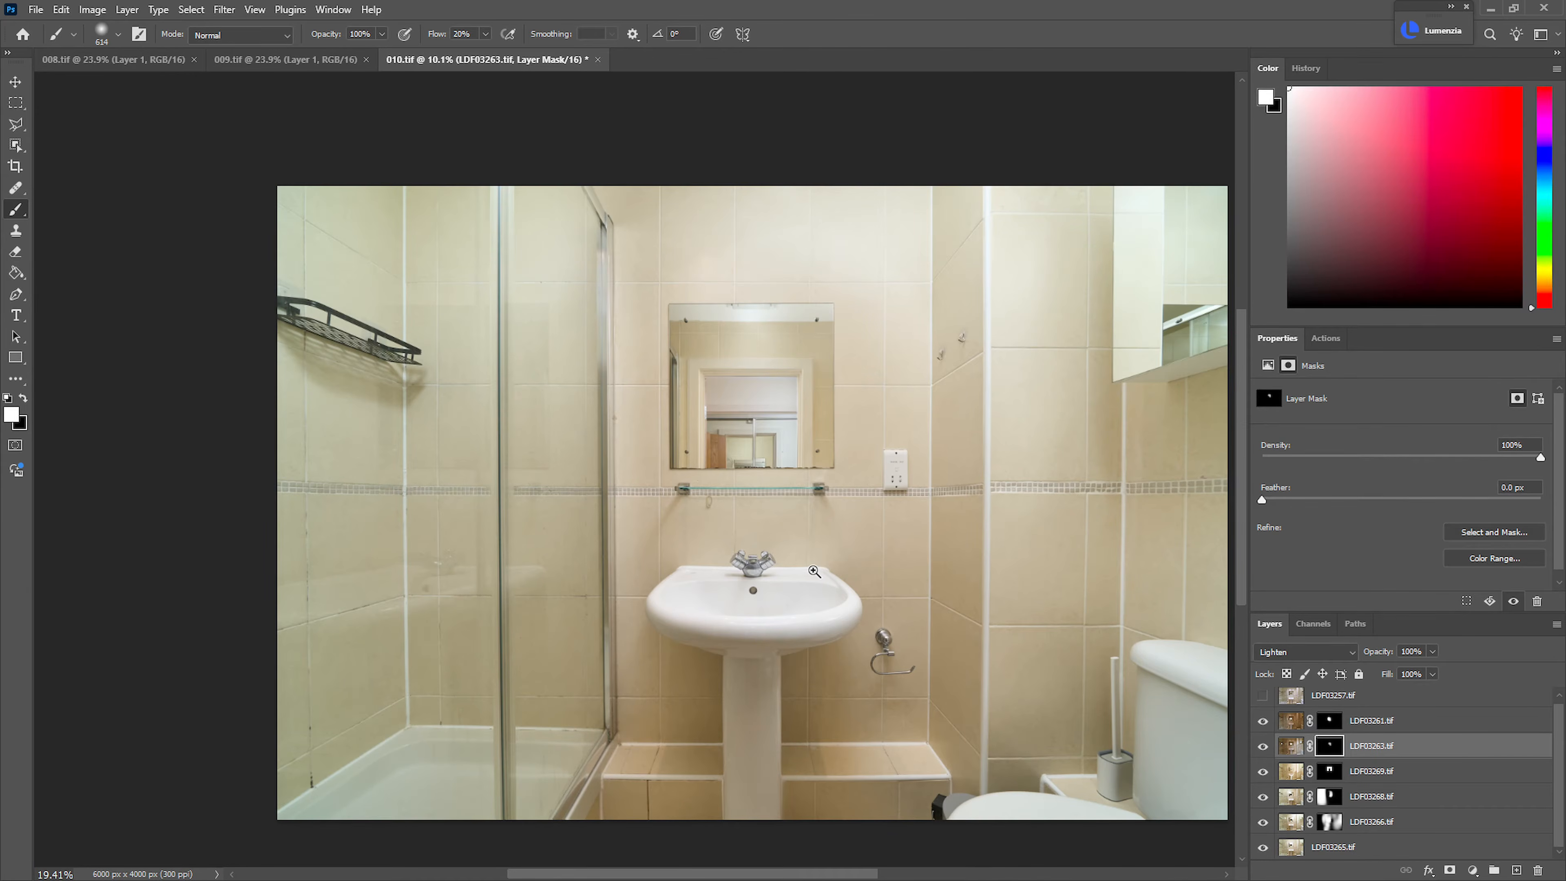
# Group all exposure layers from LDF03261.tif down to LDF03265.tif
pyautogui.click(1388, 727)
pyautogui.keyDown('shift'); pyautogui.click(1451, 851); pyautogui.keyUp('shift')
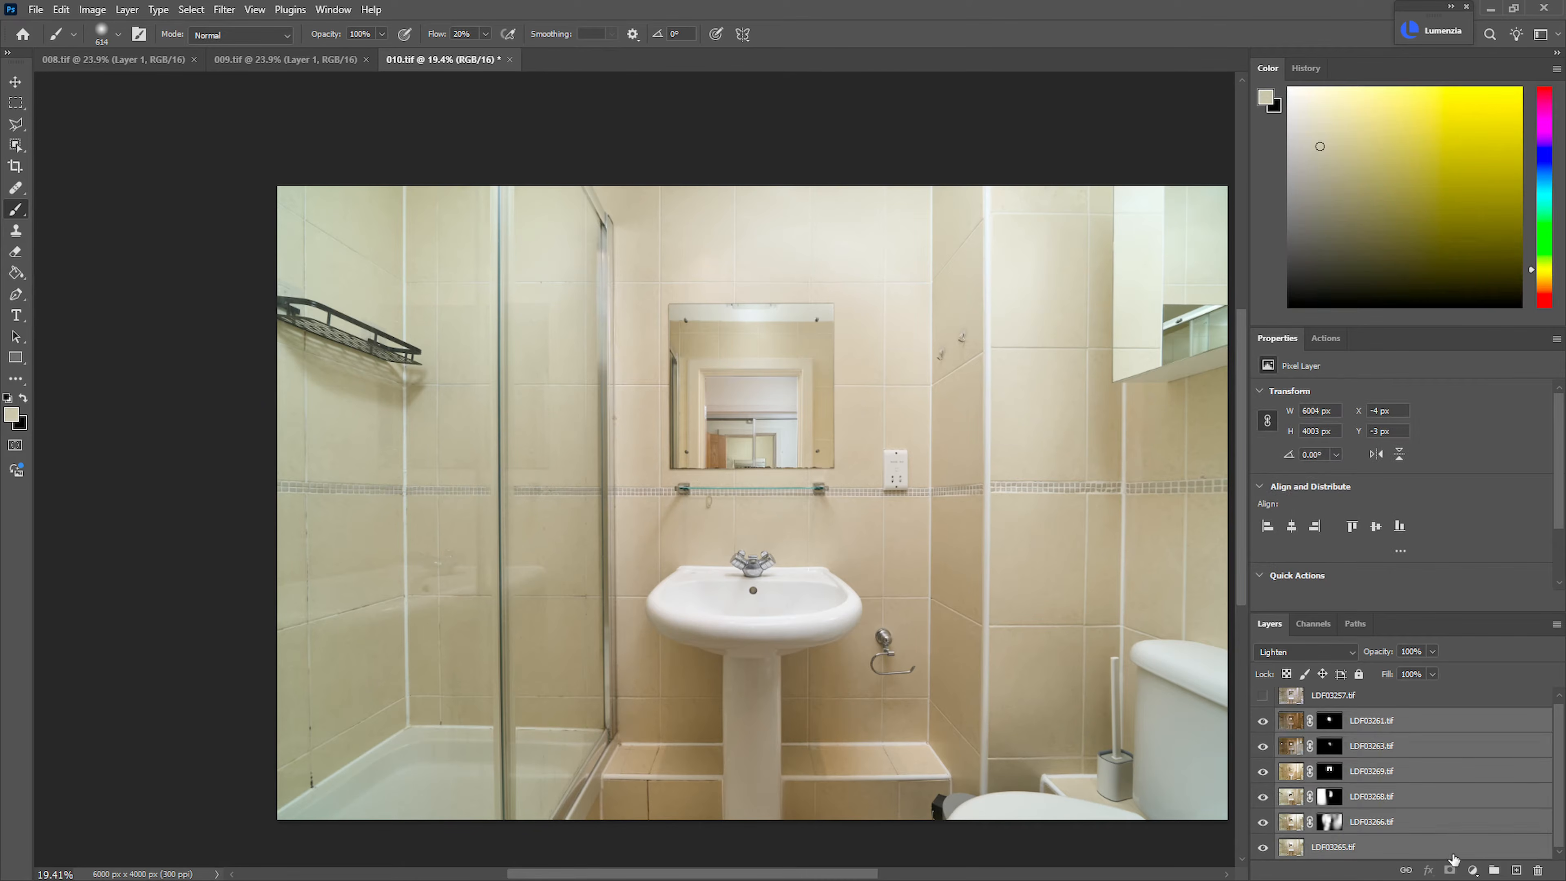
pyautogui.hotkey('ctrl', 'g')
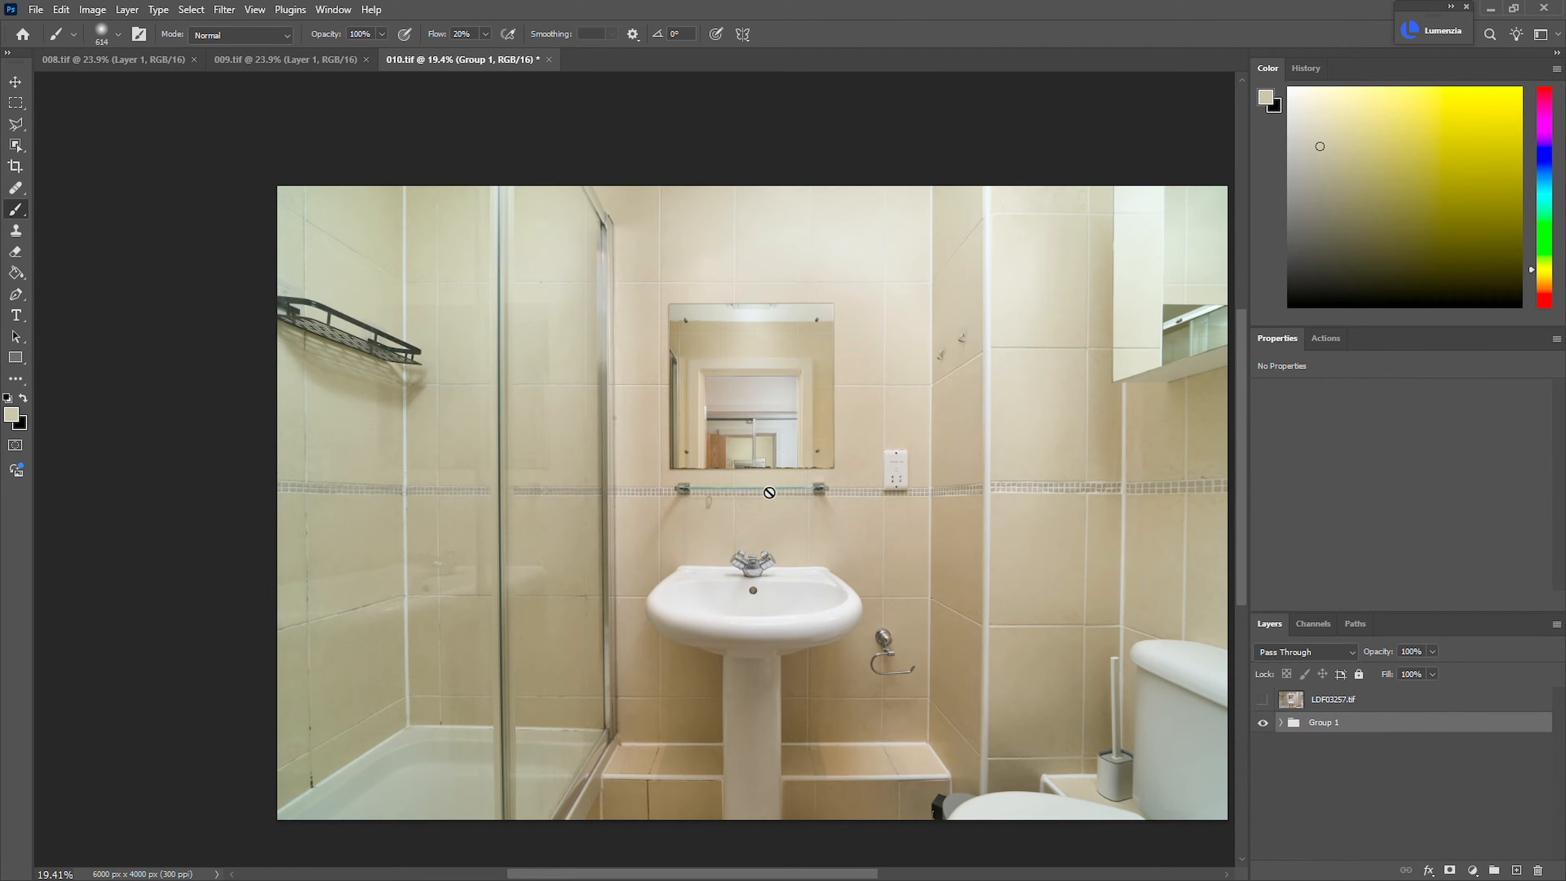
# Add a Hue/Saturation adjustment layer above Group 1 and restrict its mask with a sampled Color Range at fuzziness 18
pyautogui.hotkey('ctrl', 'u')
pyautogui.press('Return')
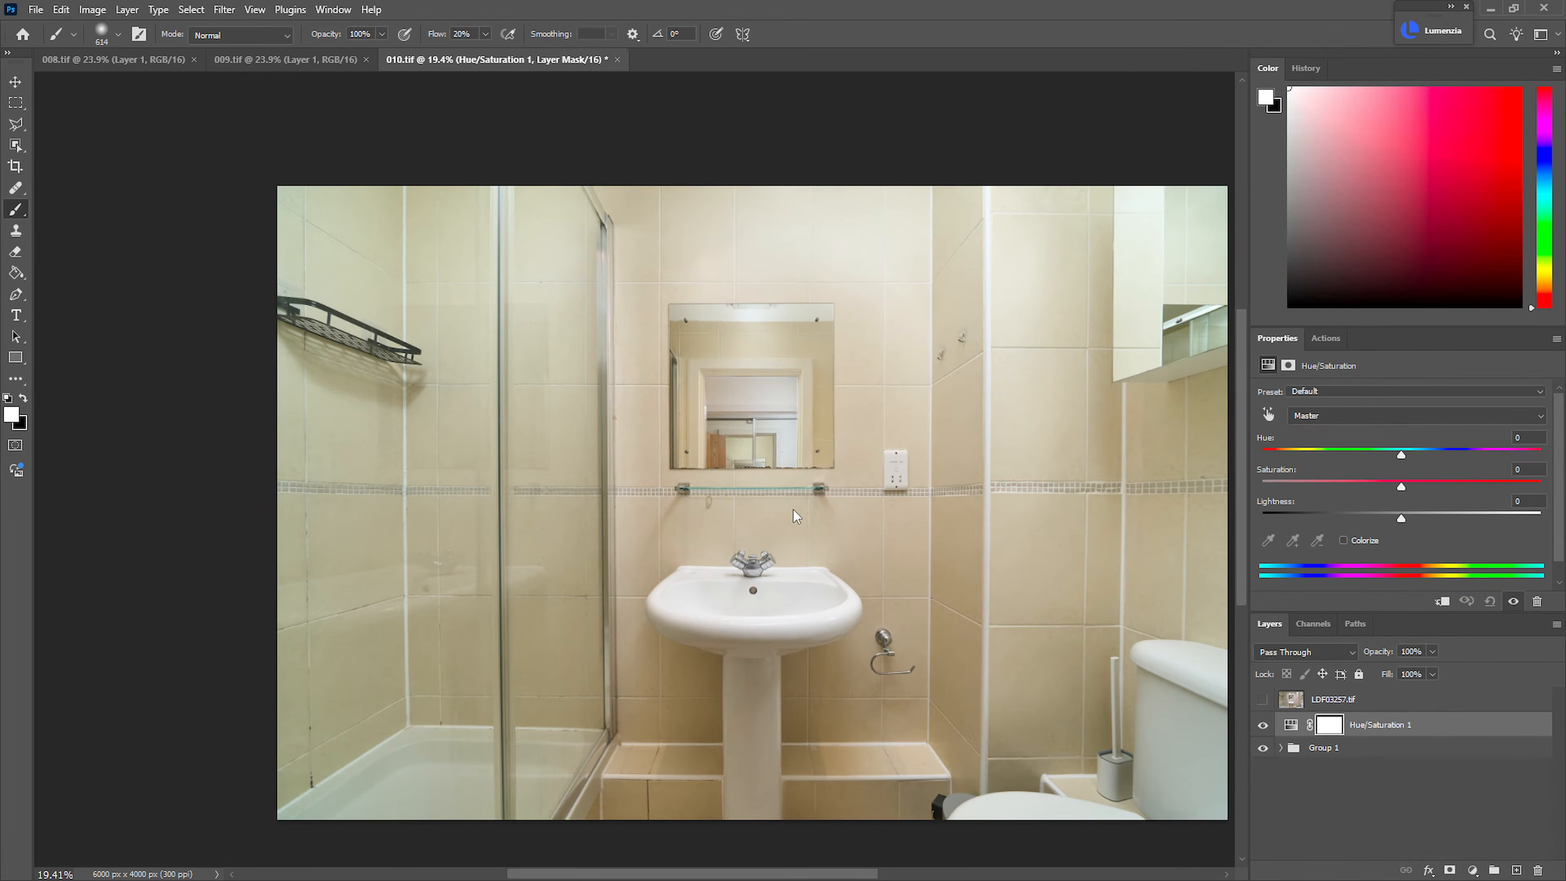
pyautogui.hotkey('ctrl', 'shift', 'c')
pyautogui.moveTo(836, 525); pyautogui.dragTo(963, 546)
pyautogui.click(770, 603)
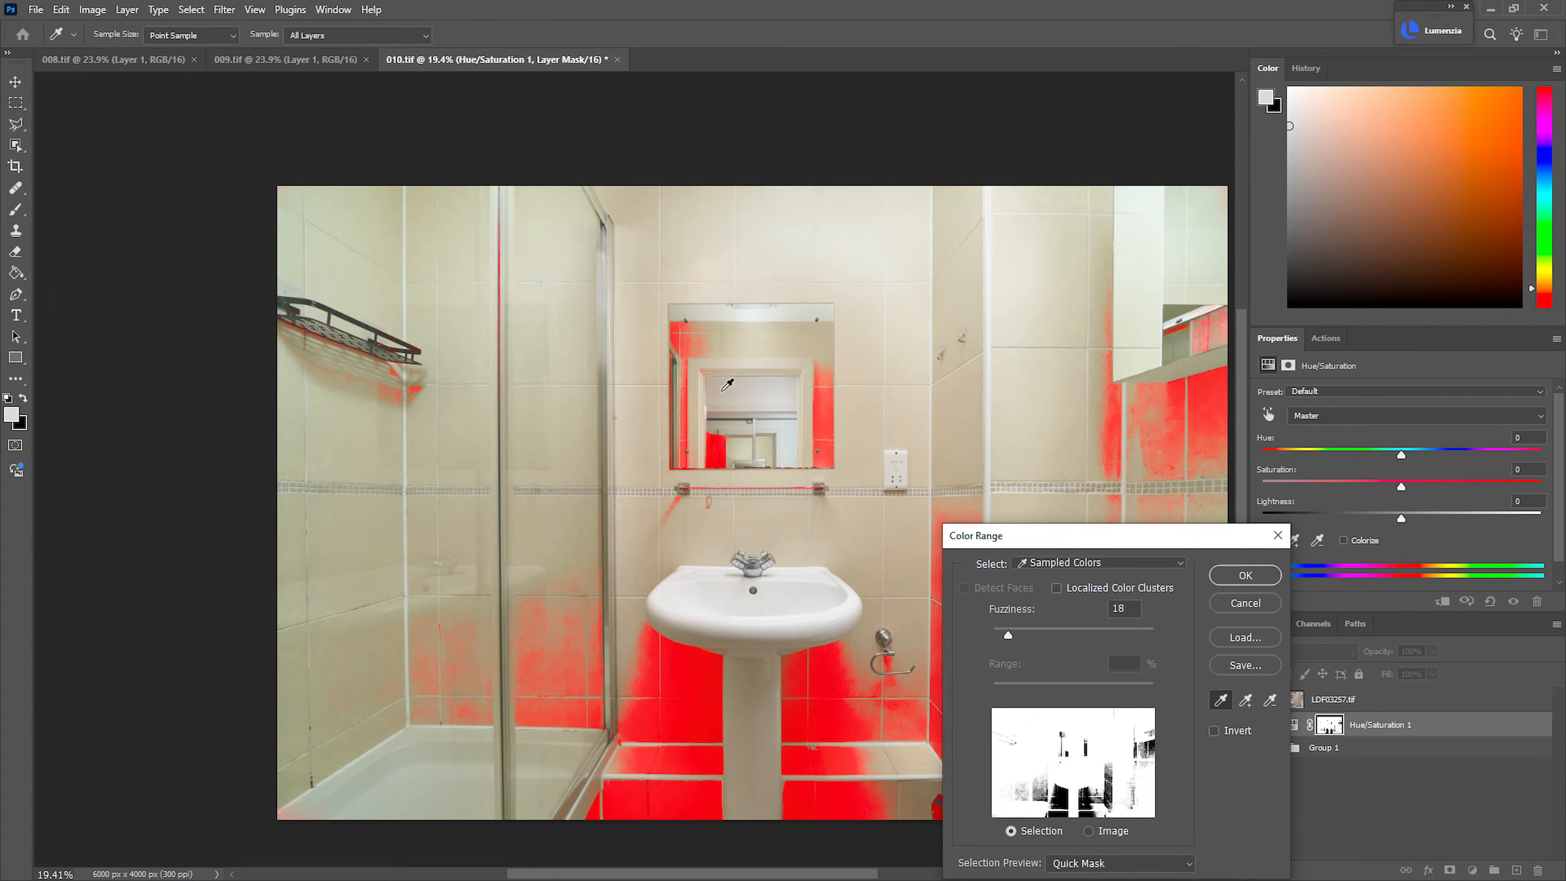
pyautogui.click(1246, 575)
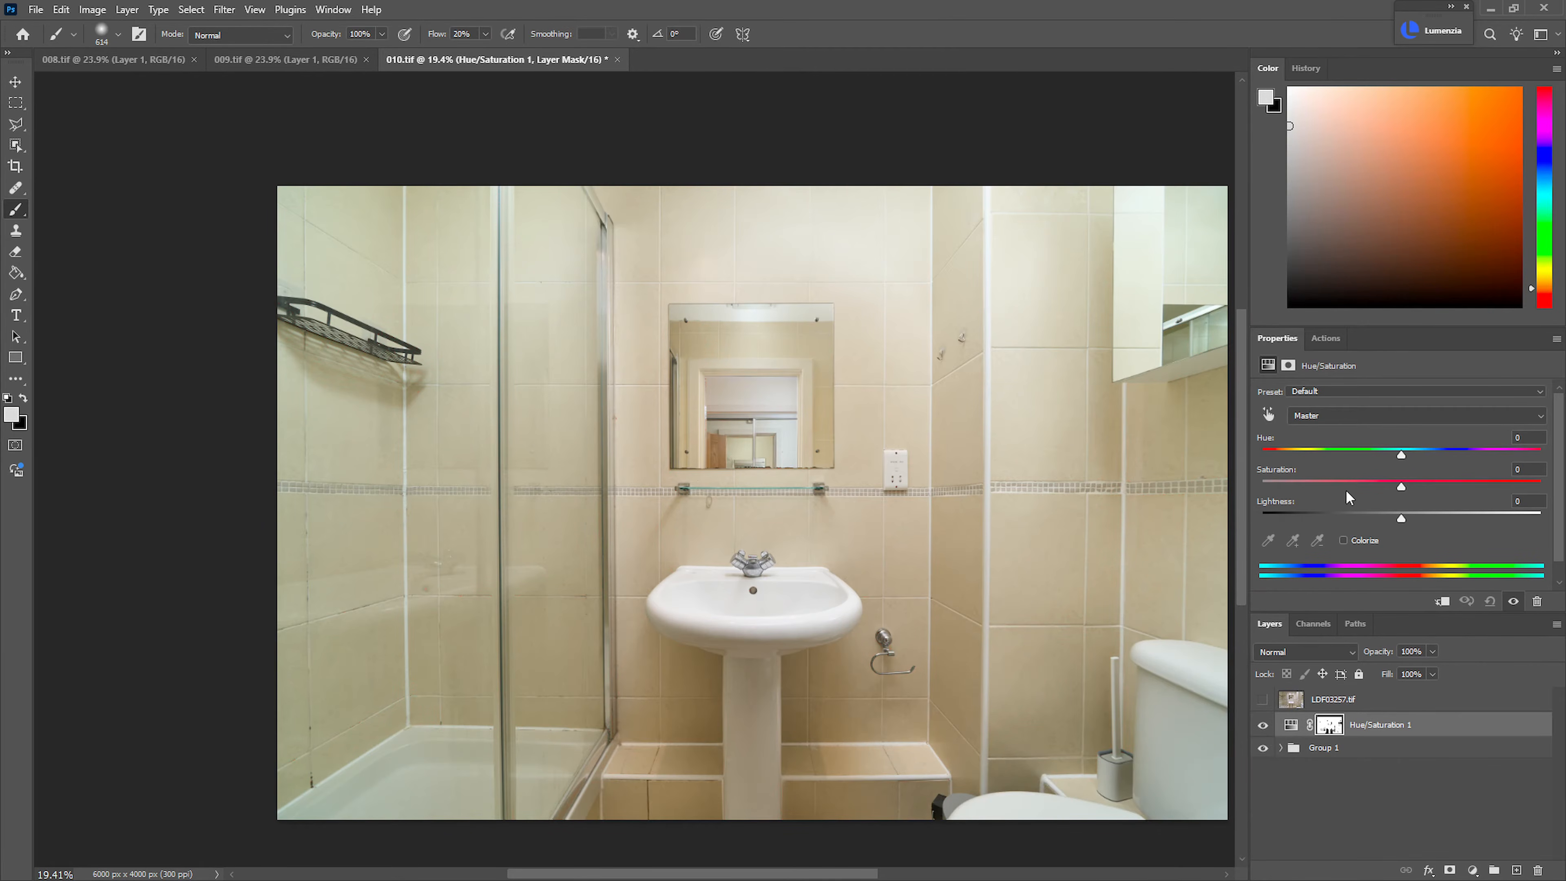
# Set the Hue/Saturation 1 layer's saturation to -9 and duplicate the layer
pyautogui.click(1384, 485)
pyautogui.click(1389, 497)
pyautogui.hotkey('ctrl', 'j')
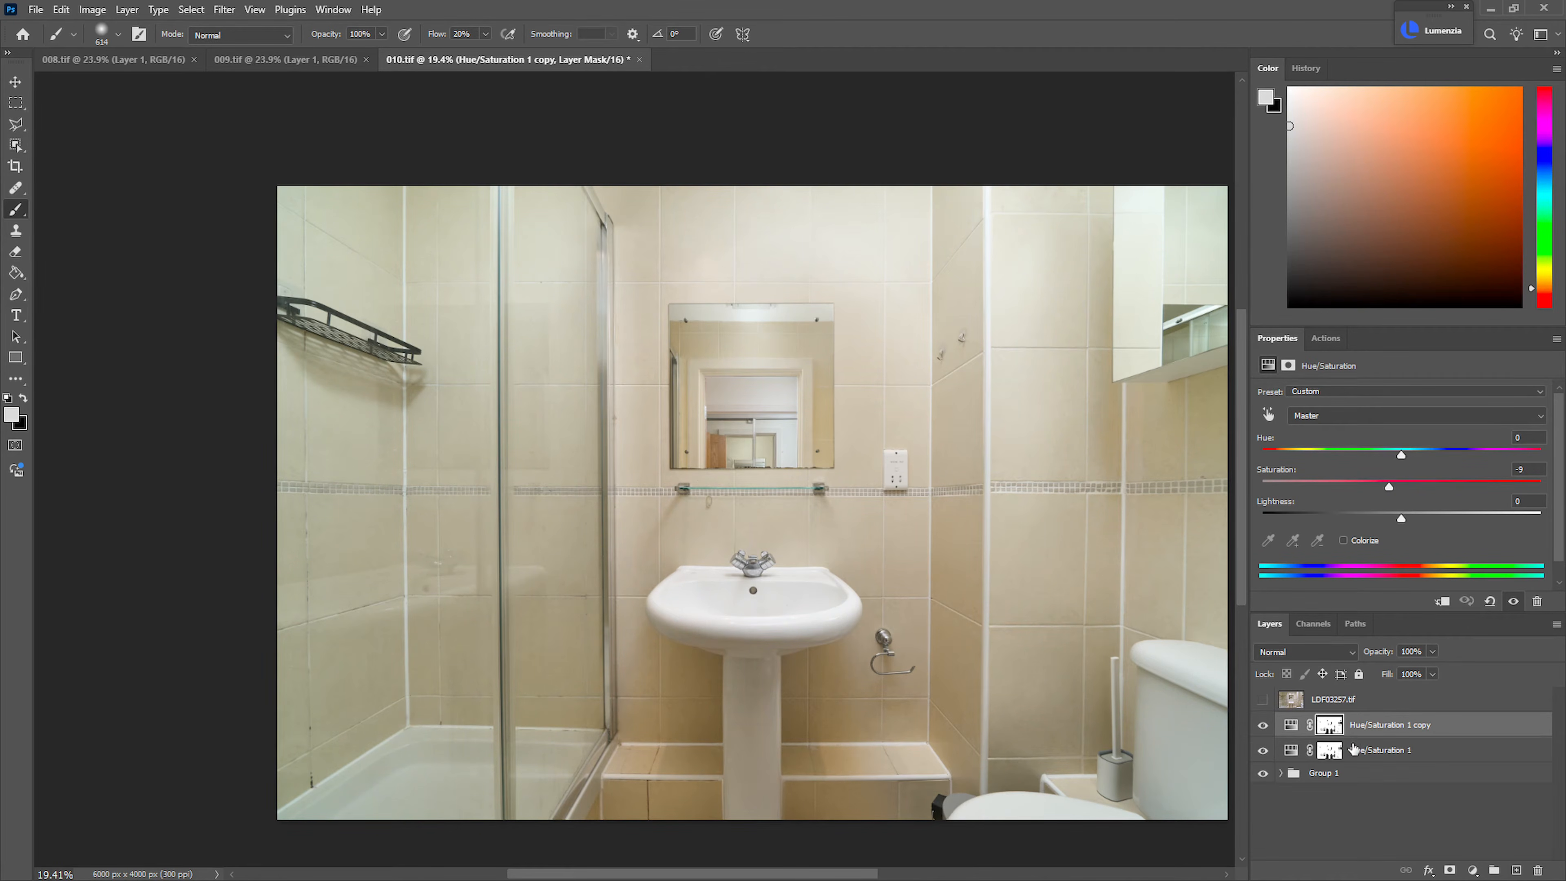
# Set the duplicated Hue/Saturation layer's saturation to -30 and place it in a group with a black layer mask
pyautogui.click(1292, 725)
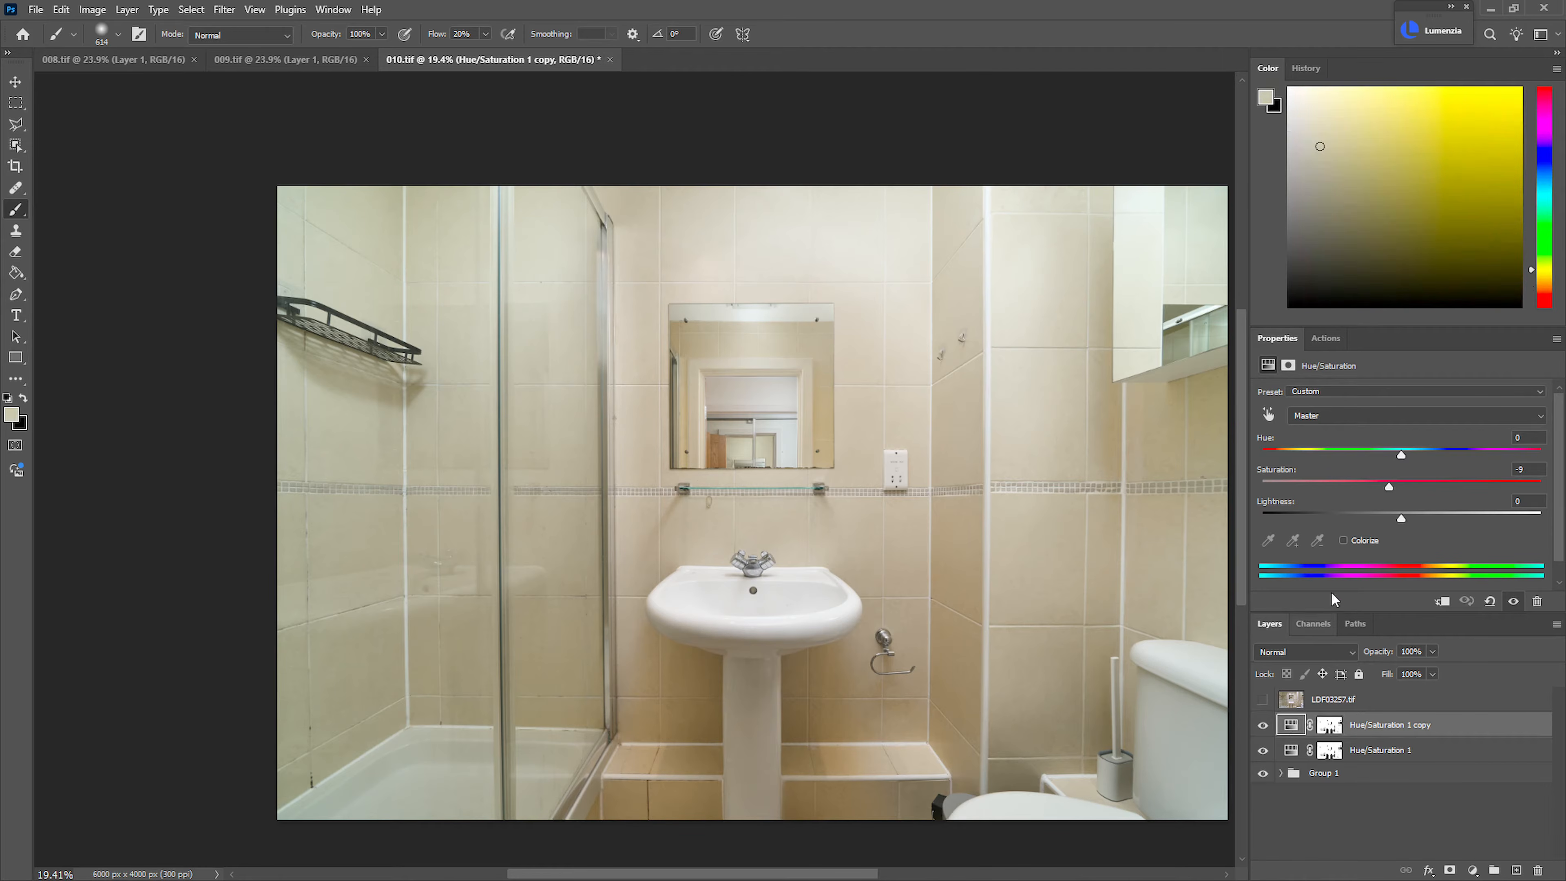
pyautogui.click(1341, 484)
pyautogui.moveTo(1337, 491); pyautogui.dragTo(1362, 491)
pyautogui.moveTo(1382, 492); pyautogui.dragTo(1359, 497)
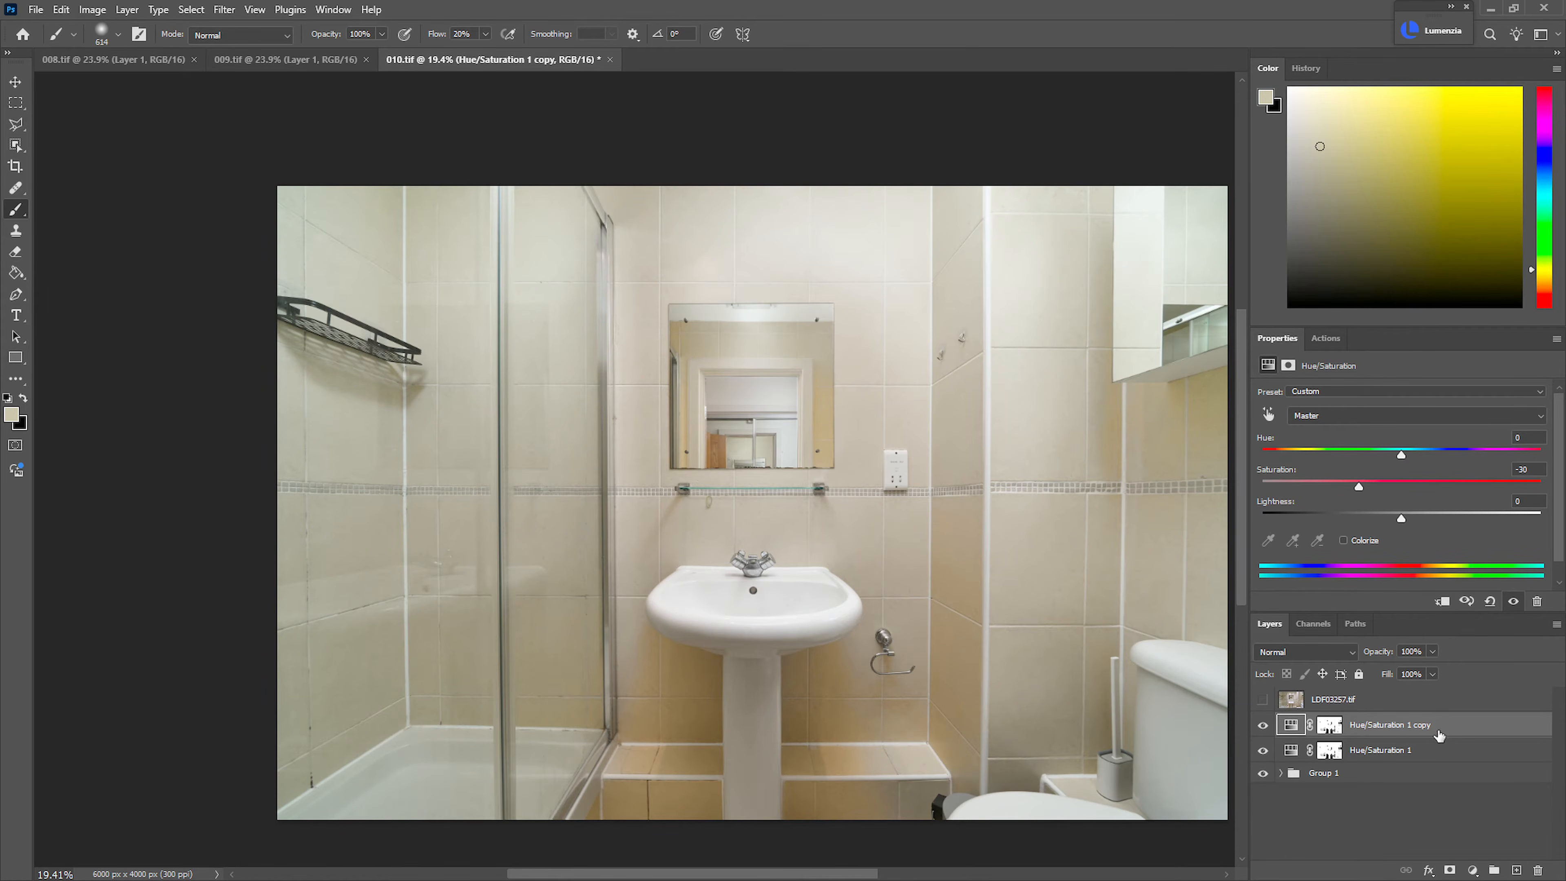
pyautogui.hotkey('ctrl', 'g')
pyautogui.hotkey('ctrl', 'alt', 'm')
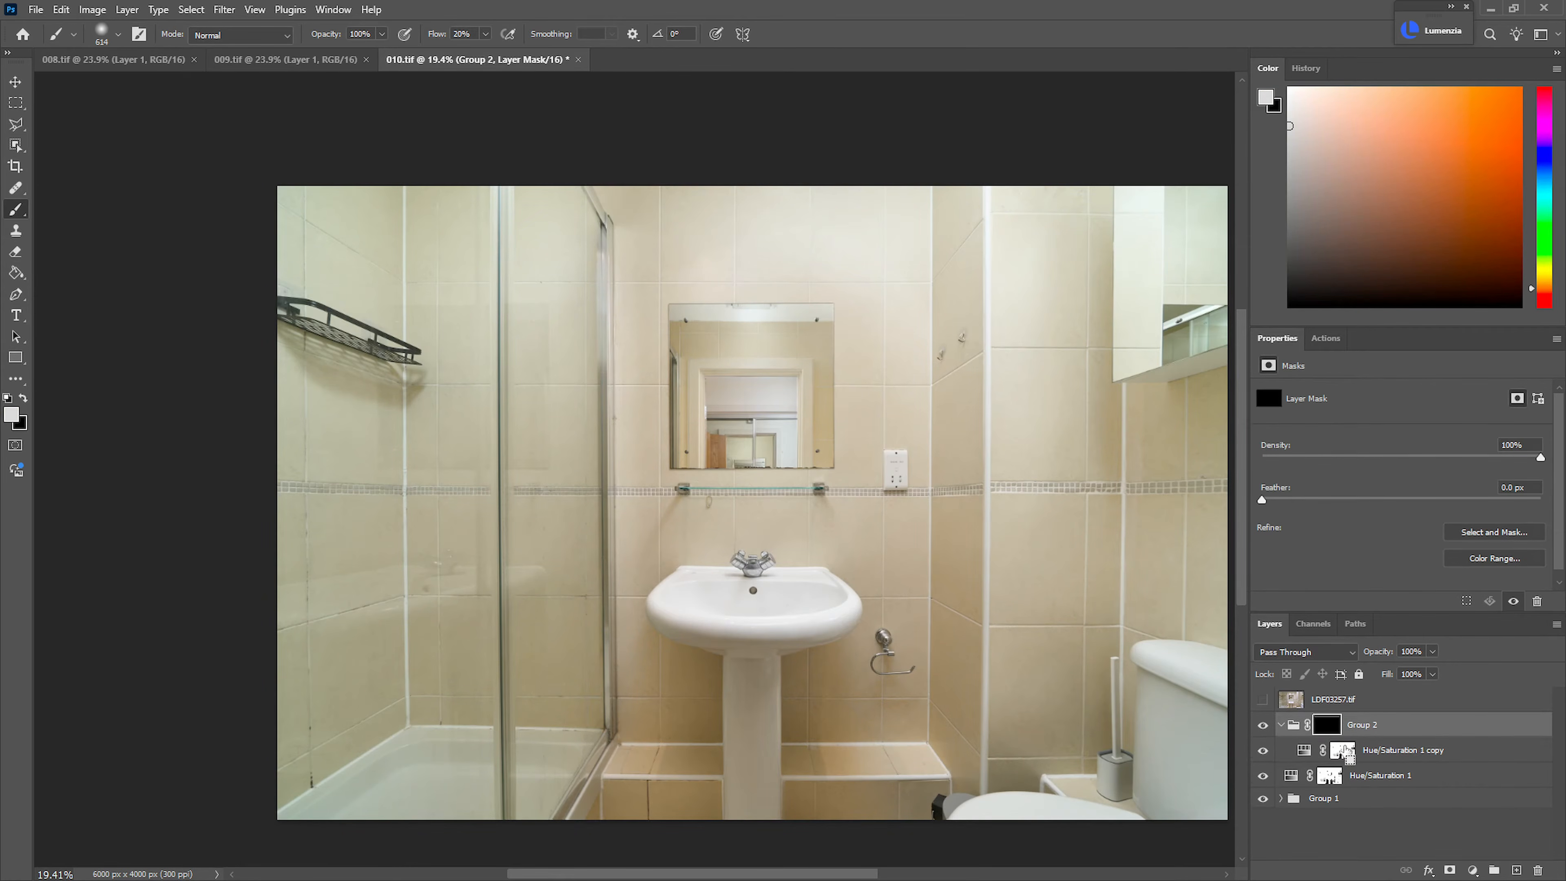
# Start a Polygonal Lasso outline along the sink basin's left rim and underside down to the pedestal
pyautogui.press('l')
pyautogui.moveTo(729, 583); pyautogui.dragTo(864, 583)
pyautogui.moveTo(867, 537); pyautogui.dragTo(779, 338)
pyautogui.click(835, 347)
pyautogui.click(811, 358)
pyautogui.click(804, 378)
pyautogui.click(741, 421)
pyautogui.click(670, 481)
pyautogui.click(632, 534)
pyautogui.click(621, 589)
pyautogui.moveTo(646, 648); pyautogui.dragTo(581, 481)
pyautogui.click(583, 532)
pyautogui.click(677, 615)
pyautogui.click(735, 639)
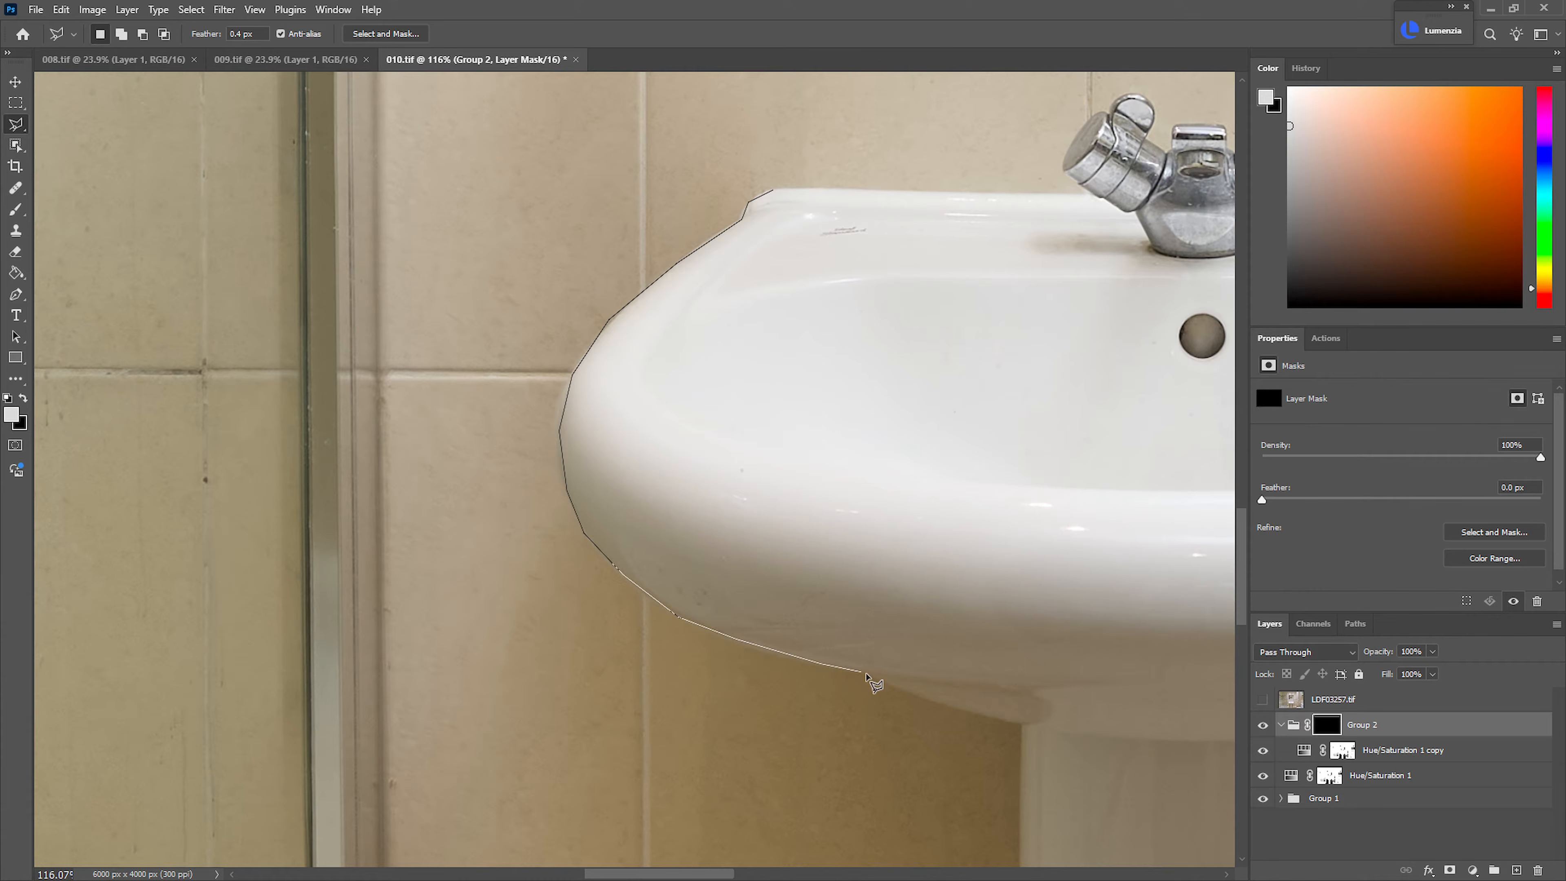
pyautogui.click(1022, 723)
# Continue the lasso outline down the pedestal's left edge, across its base and up its right edge
pyautogui.moveTo(1048, 742); pyautogui.dragTo(899, 103)
pyautogui.click(865, 572)
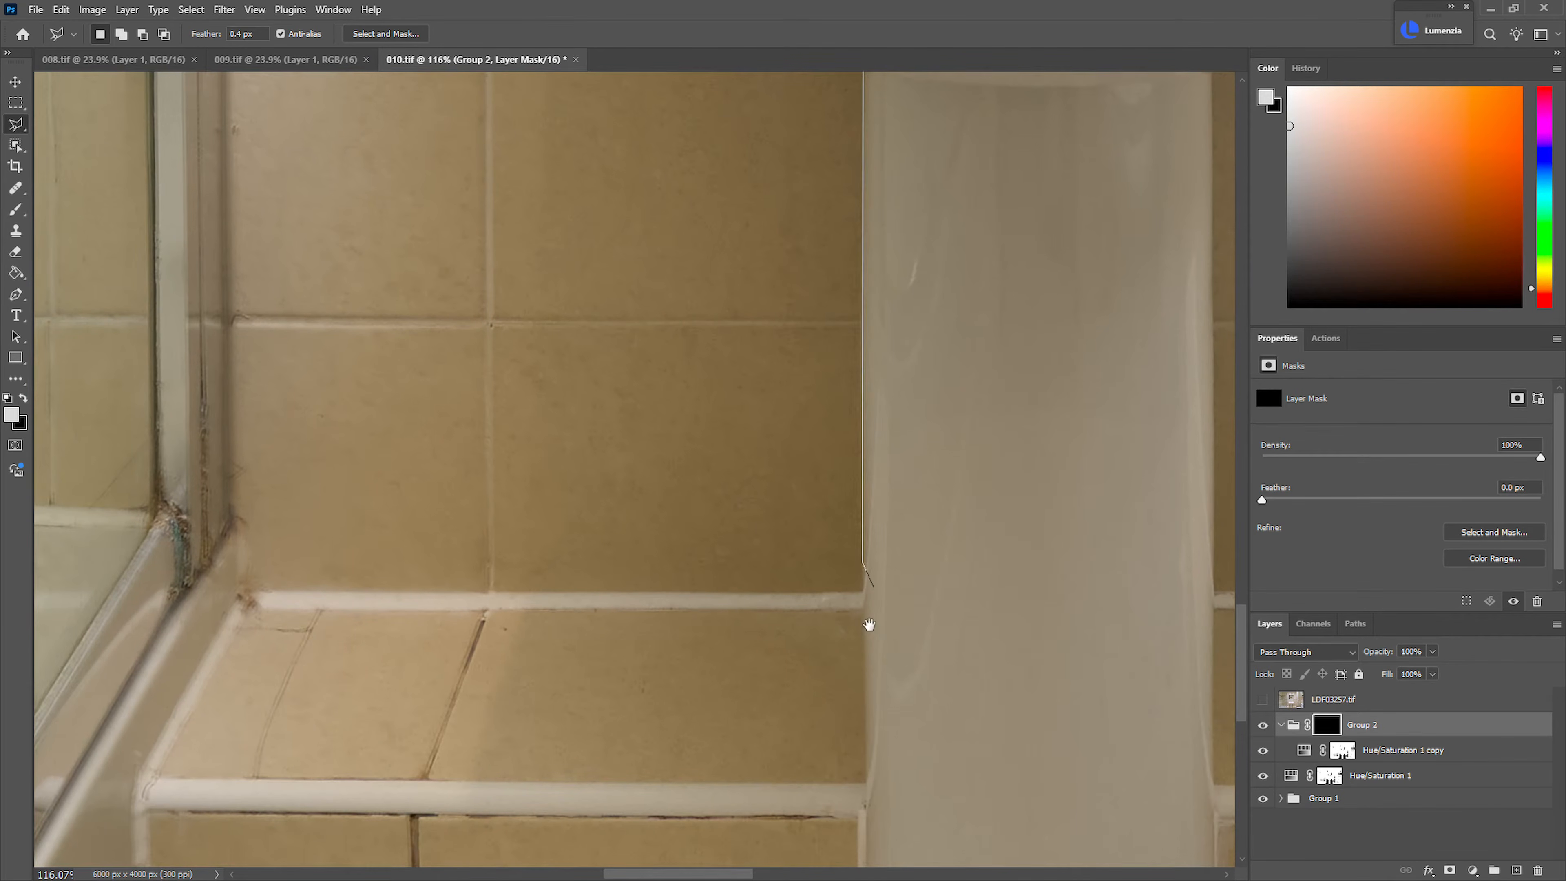
pyautogui.moveTo(879, 642); pyautogui.dragTo(816, 243)
pyautogui.click(806, 657)
pyautogui.click(1154, 659)
pyautogui.click(1151, 126)
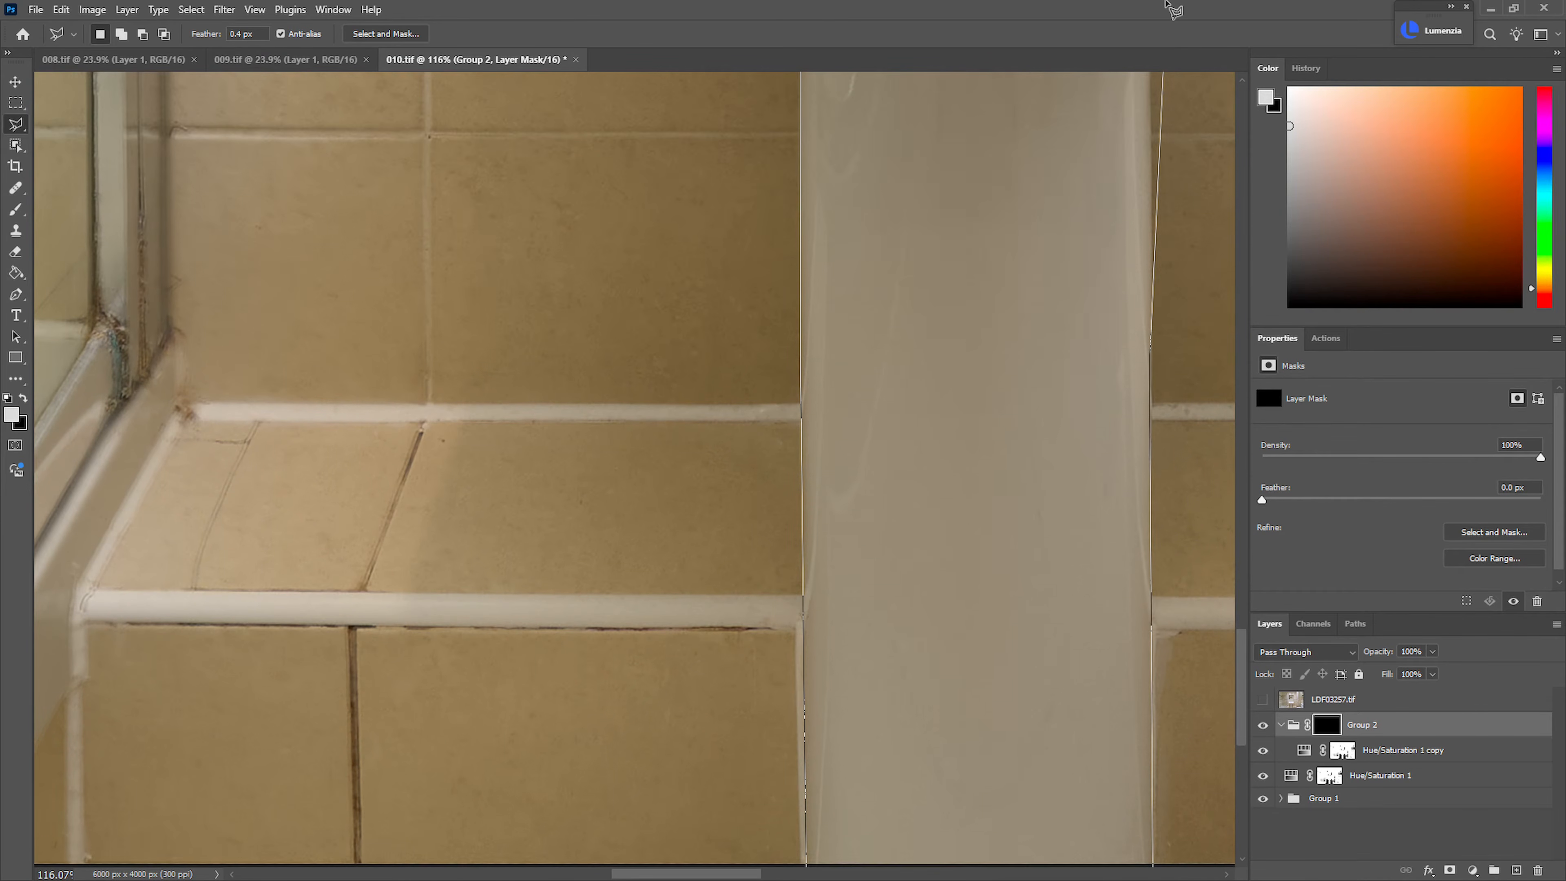
pyautogui.click(1151, 126)
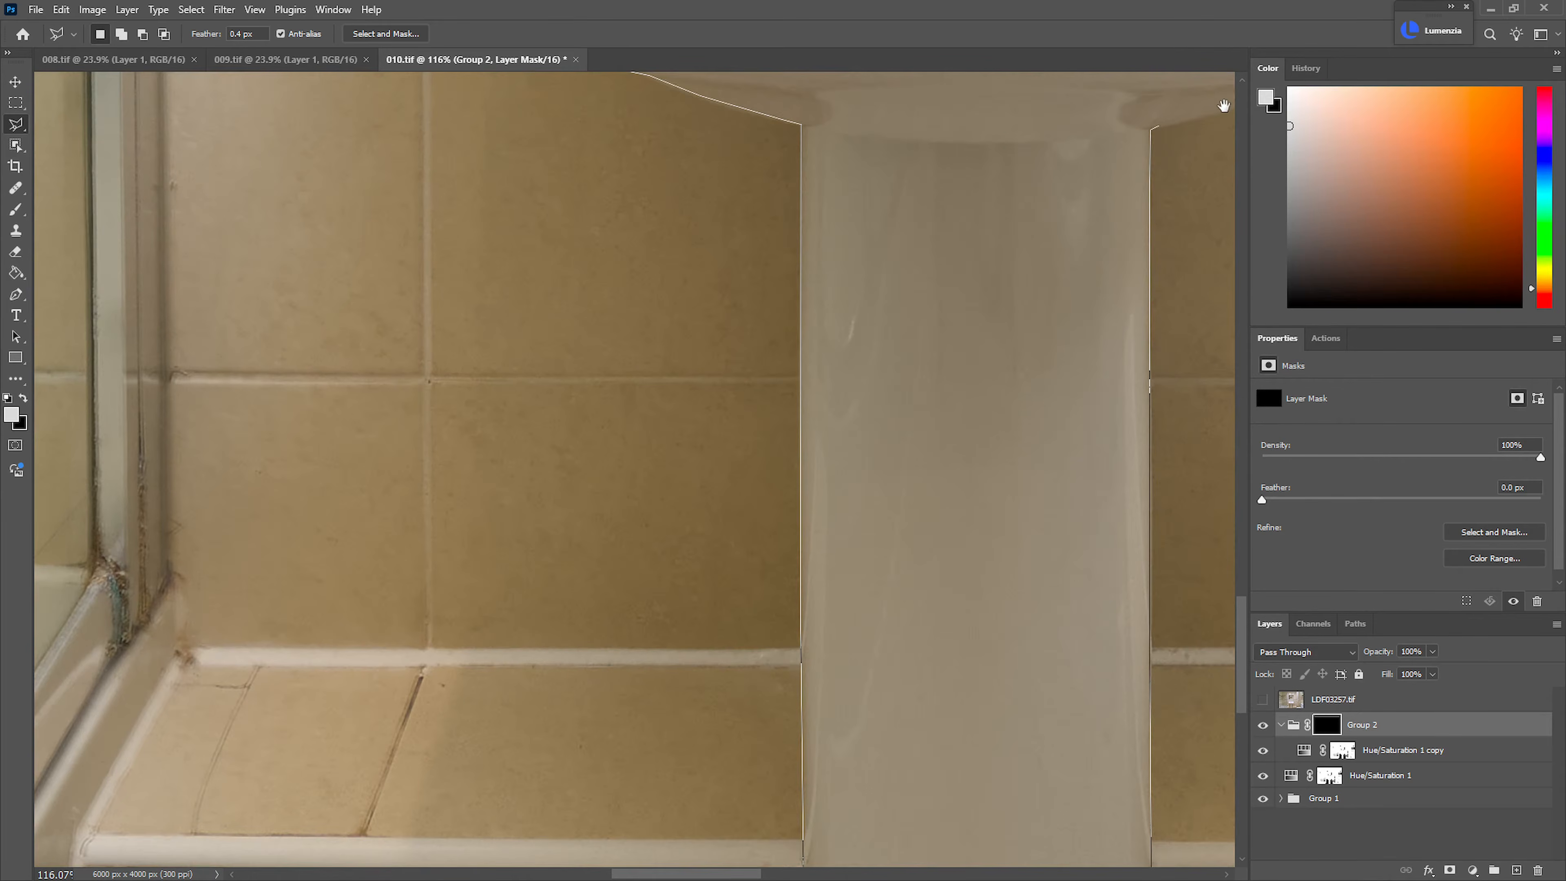
# Continue the lasso outline along the basin's right underside and around its right rim to the back corner
pyautogui.moveTo(1222, 105); pyautogui.dragTo(734, 471)
pyautogui.click(753, 469)
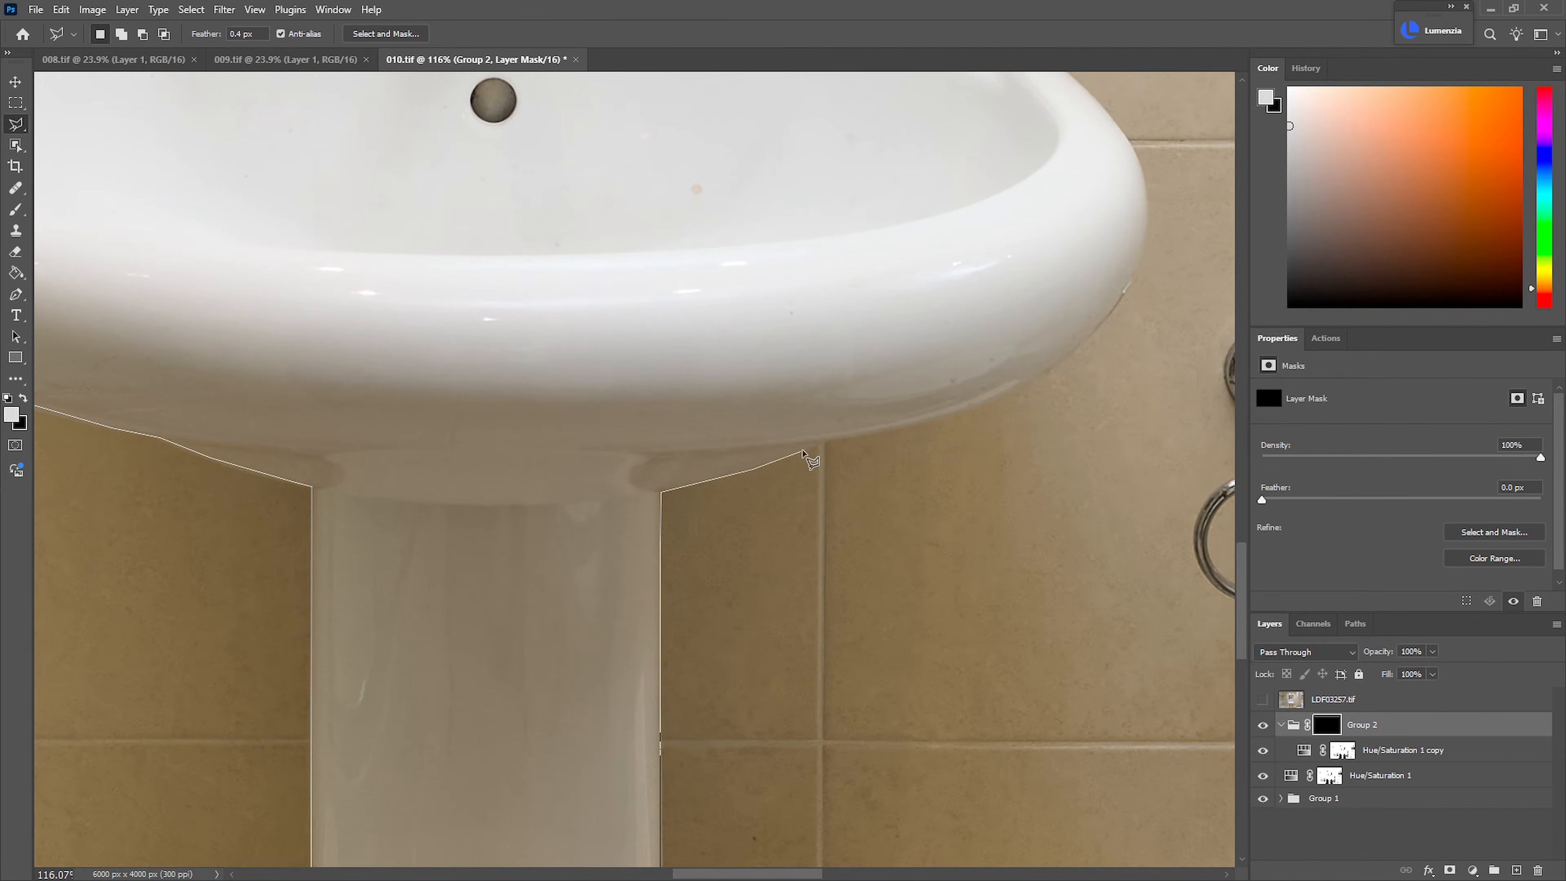
pyautogui.click(833, 436)
pyautogui.click(925, 421)
pyautogui.click(1052, 369)
pyautogui.click(1122, 300)
pyautogui.click(1138, 266)
pyautogui.click(1125, 131)
pyautogui.scroll(5, 1110, 321)
pyautogui.click(1118, 474)
pyautogui.click(1056, 423)
pyautogui.click(1005, 393)
pyautogui.click(993, 377)
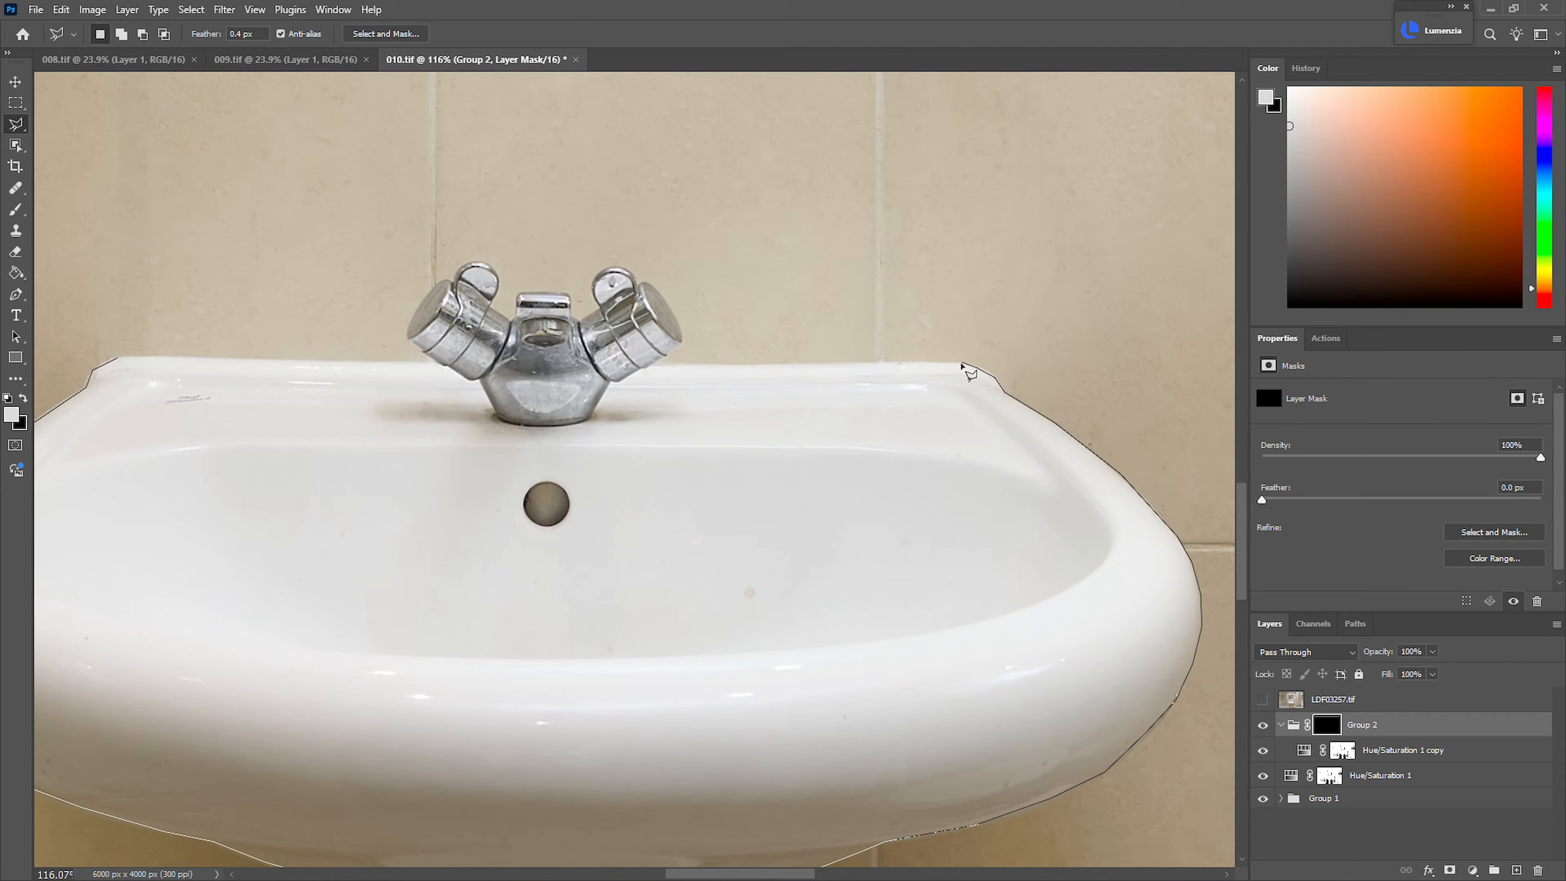
# Continue the lasso outline along the basin's back edge and around the tap's right handle
pyautogui.click(962, 363)
pyautogui.click(655, 364)
pyautogui.click(682, 340)
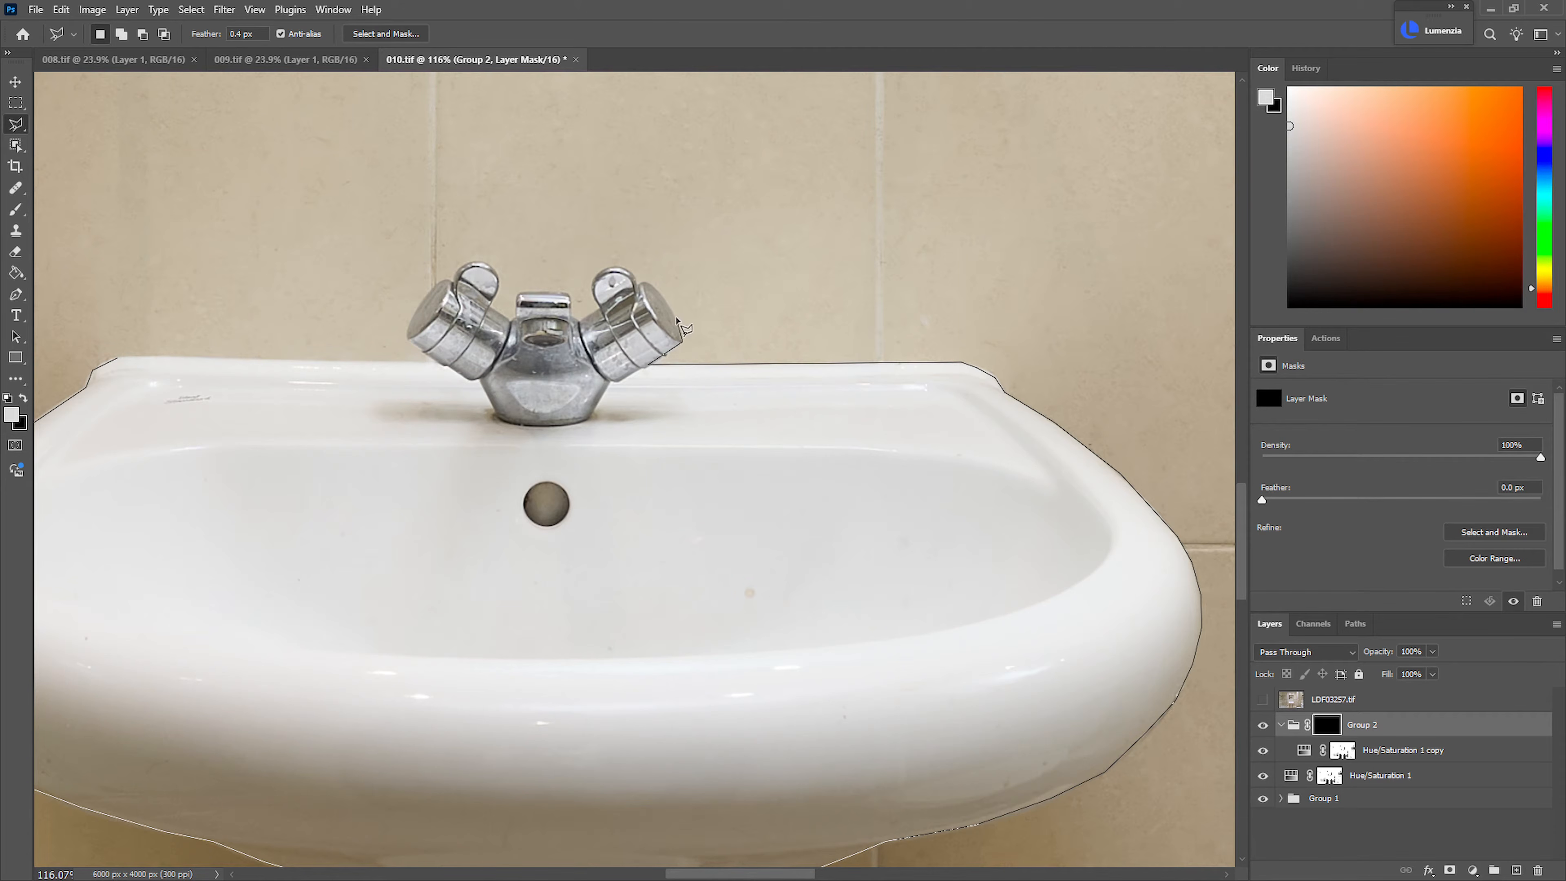
pyautogui.click(634, 276)
pyautogui.click(618, 270)
pyautogui.click(599, 274)
pyautogui.click(594, 286)
pyautogui.click(597, 297)
pyautogui.click(602, 311)
pyautogui.click(580, 324)
pyautogui.click(570, 317)
pyautogui.click(569, 298)
# Outline the tap's top and left handle and close the sink selection at the basin's back left corner
pyautogui.click(518, 297)
pyautogui.click(518, 320)
pyautogui.click(491, 302)
pyautogui.click(498, 286)
pyautogui.click(493, 270)
pyautogui.click(481, 262)
pyautogui.click(462, 266)
pyautogui.click(434, 287)
pyautogui.click(118, 357)
# Add the ceiling strip reflected along the mirror's upper edge to the selection with the Polygonal Lasso
pyautogui.moveTo(470, 425); pyautogui.dragTo(381, 423)
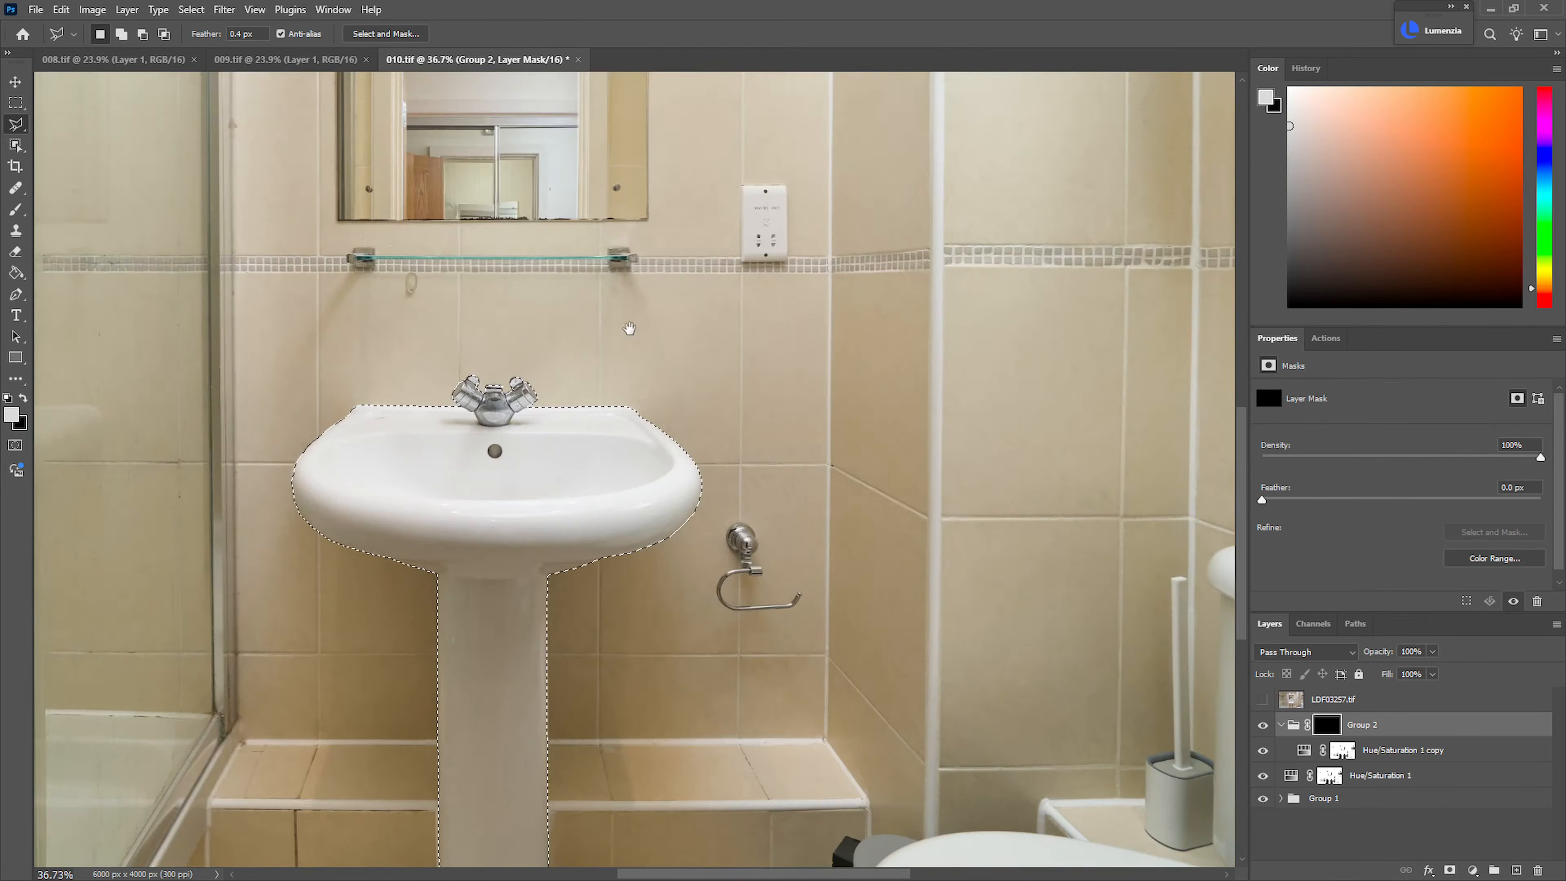
pyautogui.moveTo(616, 321); pyautogui.dragTo(671, 594)
pyautogui.moveTo(492, 232); pyautogui.dragTo(559, 223)
pyautogui.moveTo(445, 181); pyautogui.dragTo(524, 405)
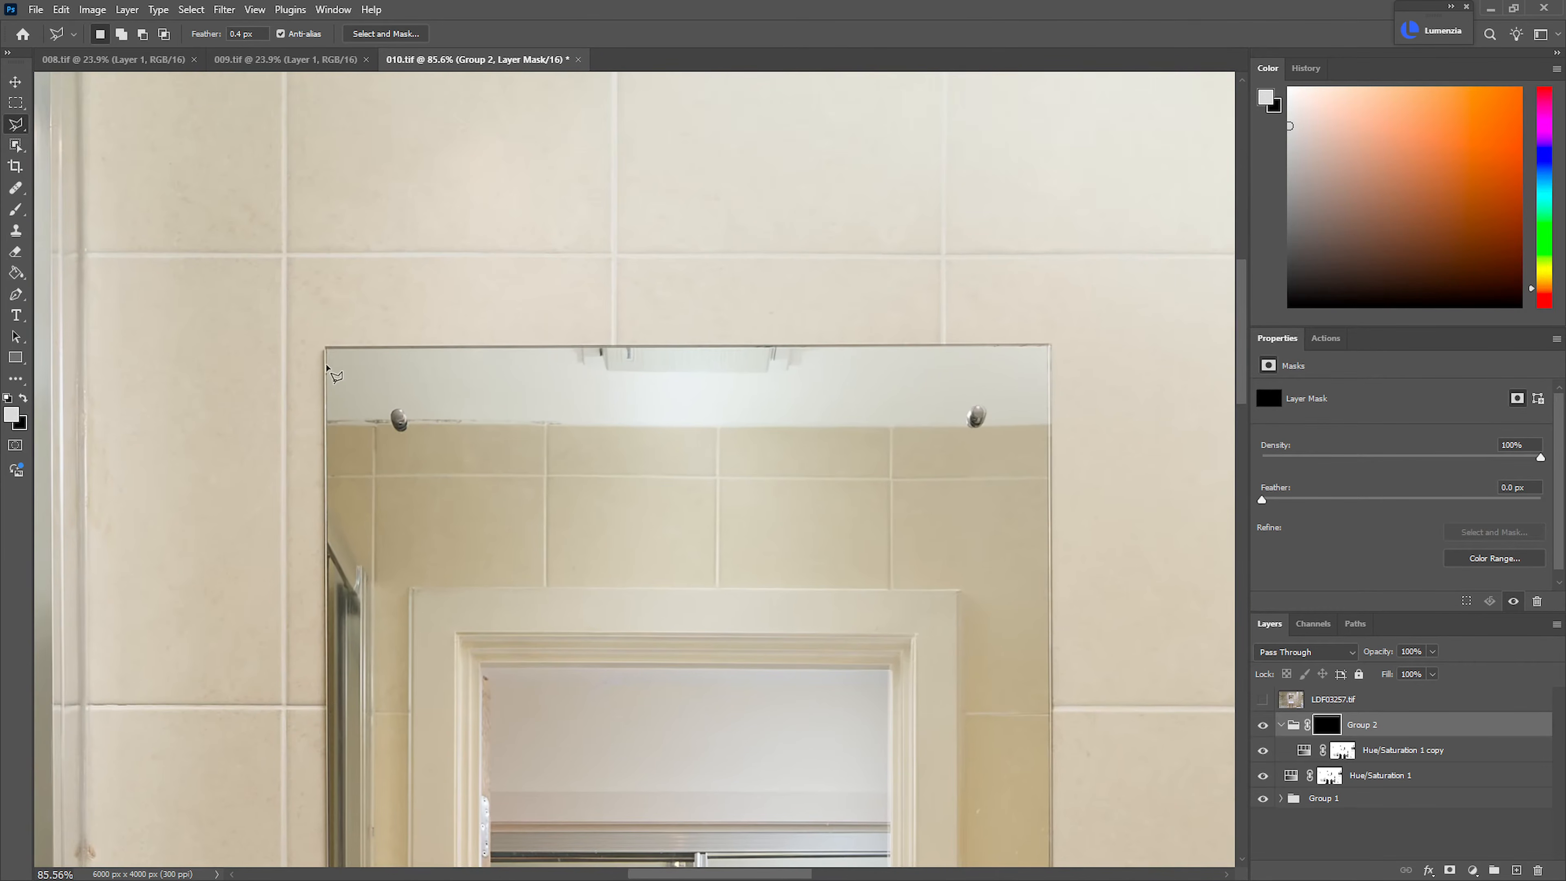
pyautogui.click(326, 423)
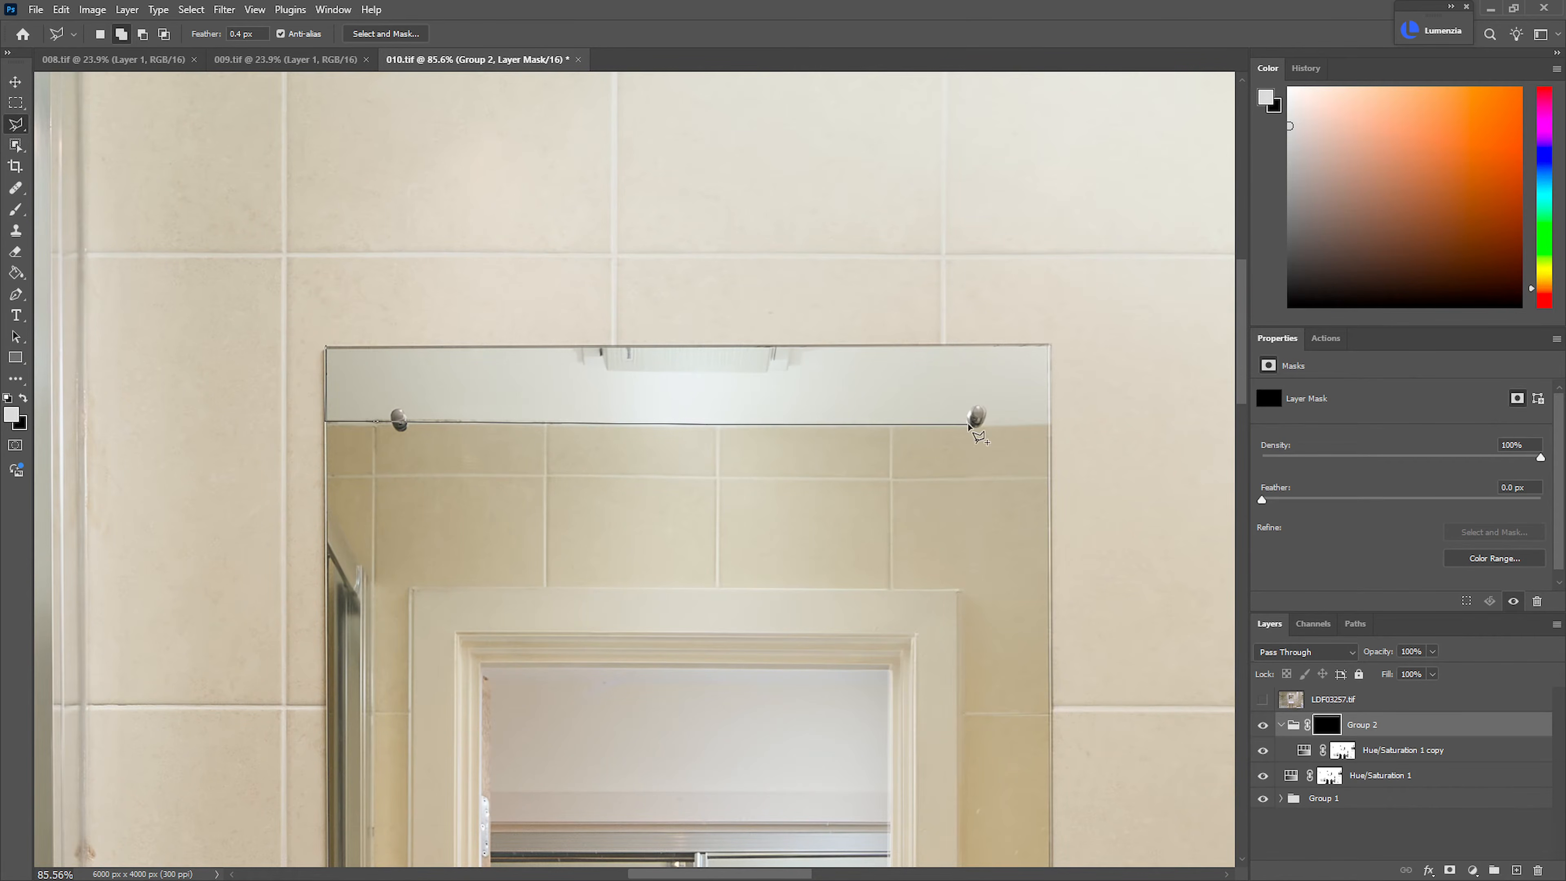
pyautogui.click(1050, 423)
pyautogui.click(1050, 346)
pyautogui.click(326, 347)
pyautogui.click(327, 422)
# Add a thin strip just below the reflected door frame's head to the selection
pyautogui.hotkey('ctrl', '-')
pyautogui.moveTo(655, 631); pyautogui.dragTo(560, 536)
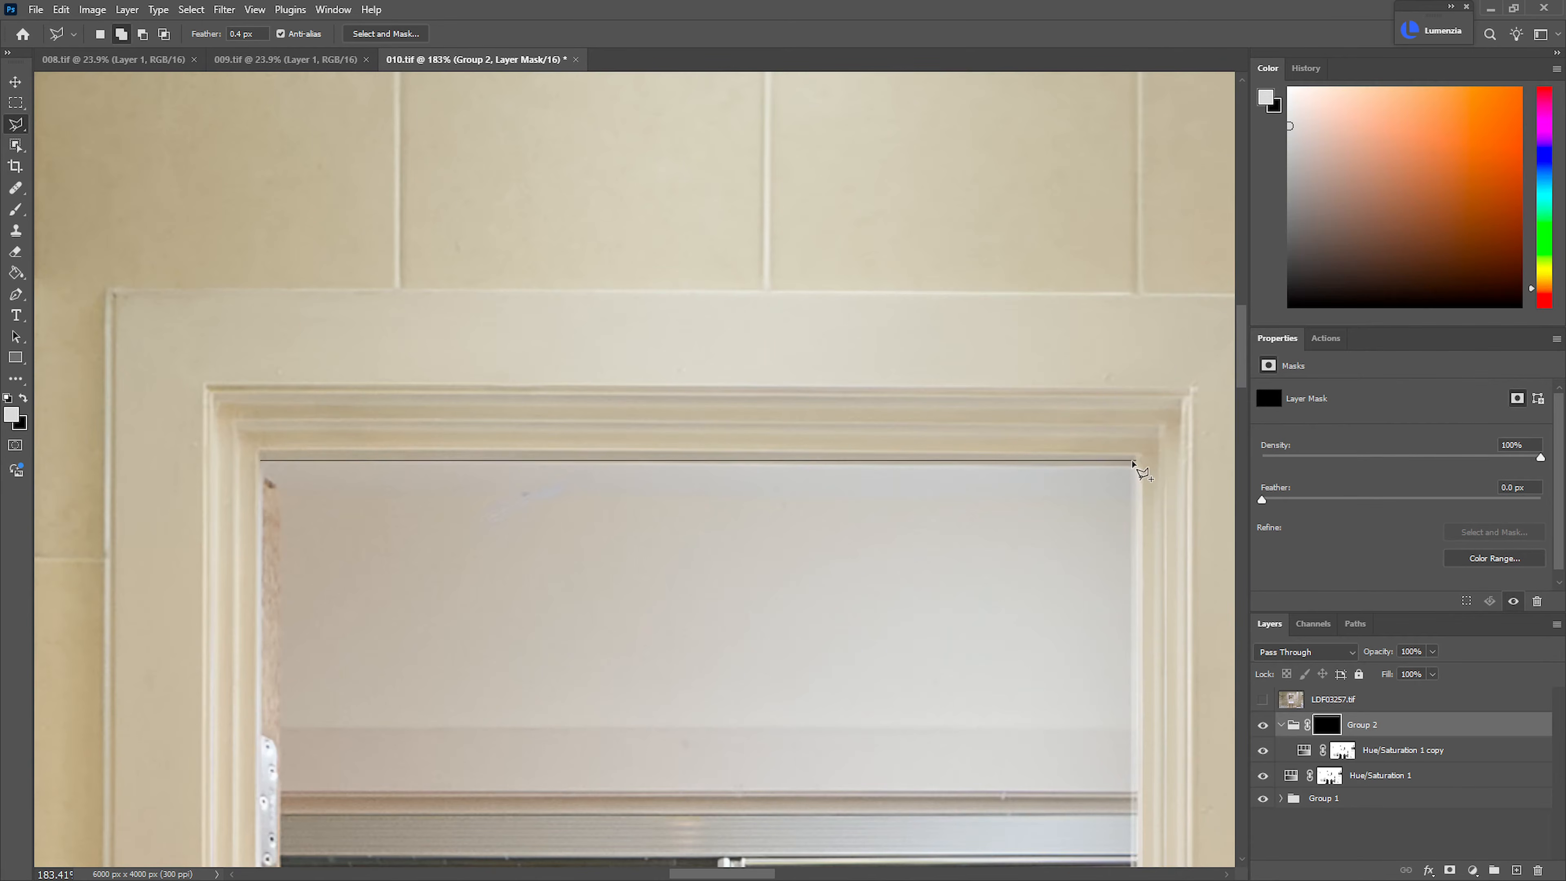
pyautogui.click(1134, 464)
pyautogui.click(1130, 493)
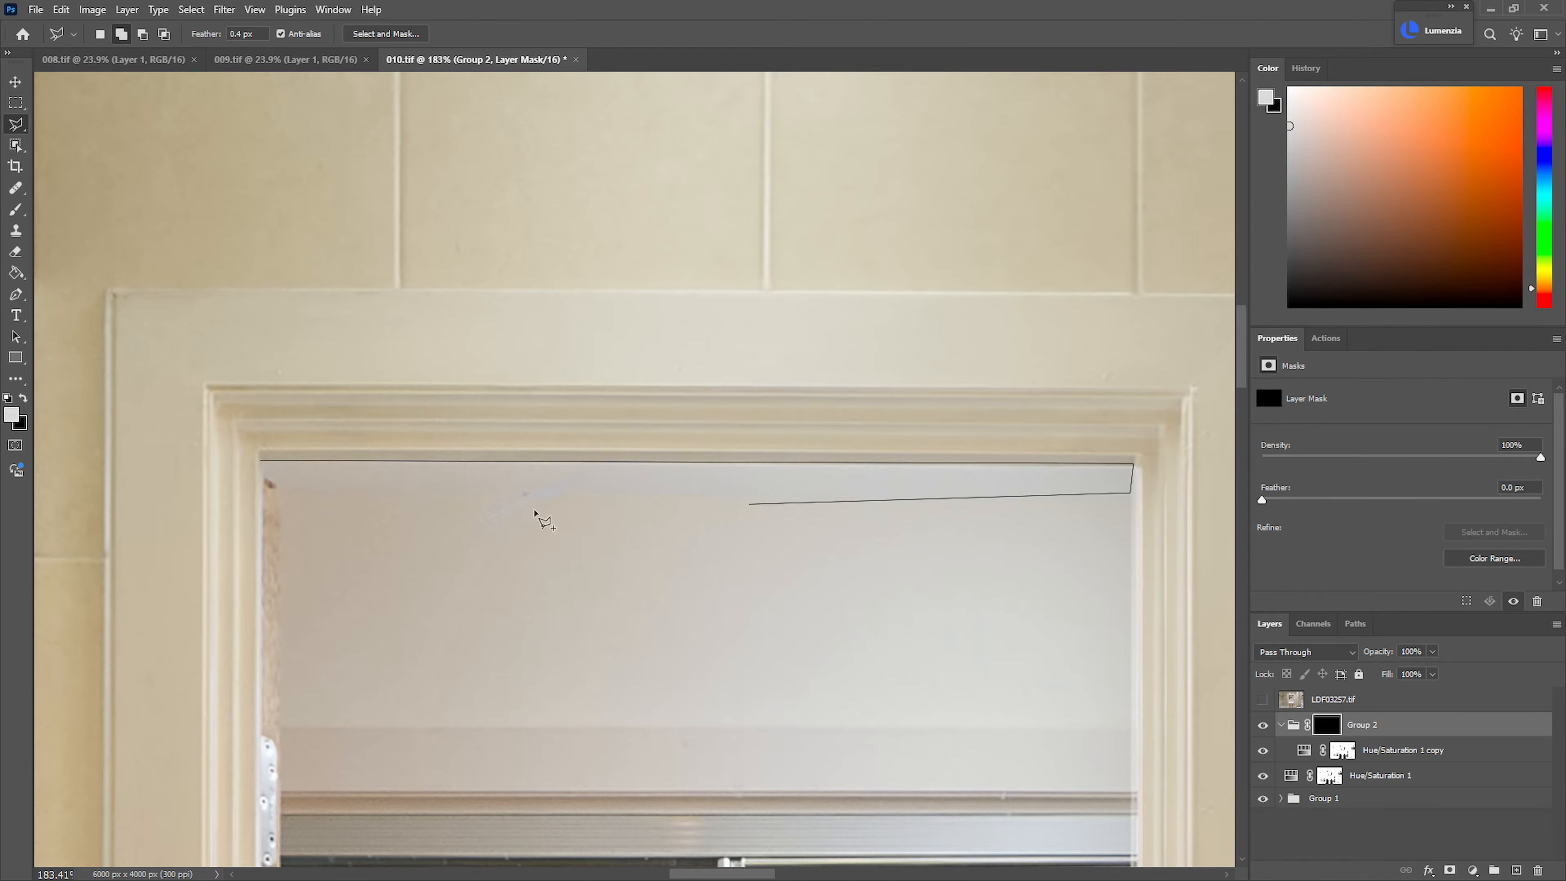
pyautogui.click(277, 485)
pyautogui.click(263, 477)
pyautogui.click(261, 460)
# Start adding the toilet to the selection by outlining the cistern lid's upper edge and rounded left end
pyautogui.moveTo(411, 526); pyautogui.dragTo(296, 532)
pyautogui.moveTo(913, 827); pyautogui.dragTo(131, 182)
pyautogui.moveTo(601, 482); pyautogui.dragTo(614, 484)
pyautogui.moveTo(745, 601); pyautogui.dragTo(827, 407)
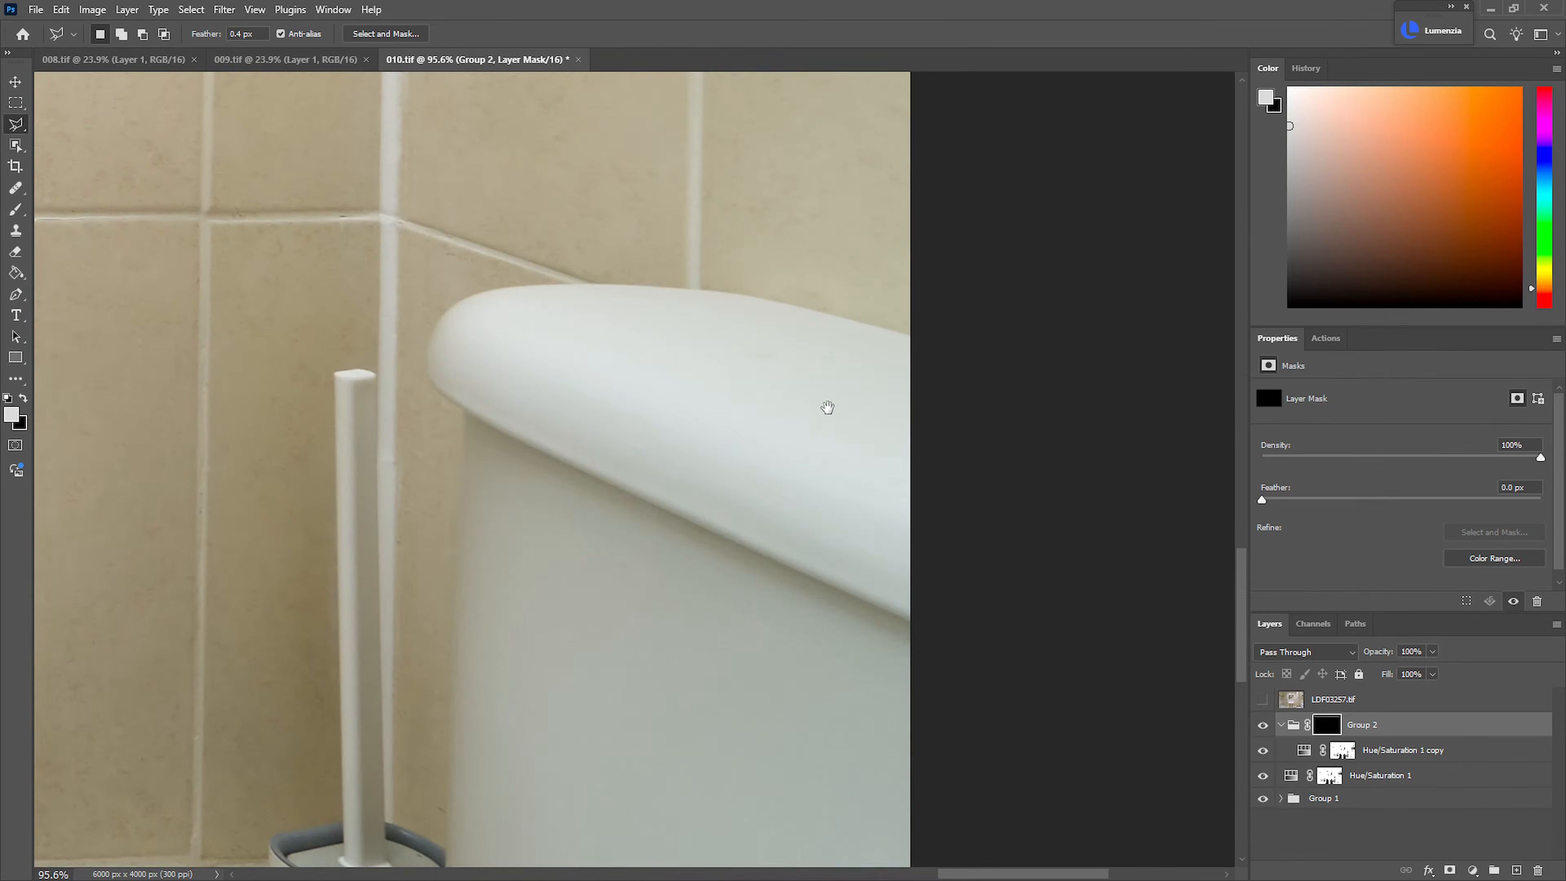
pyautogui.moveTo(827, 407); pyautogui.dragTo(833, 427)
pyautogui.keyDown('shift'); pyautogui.click(918, 356); pyautogui.keyUp('shift')
pyautogui.click(789, 324)
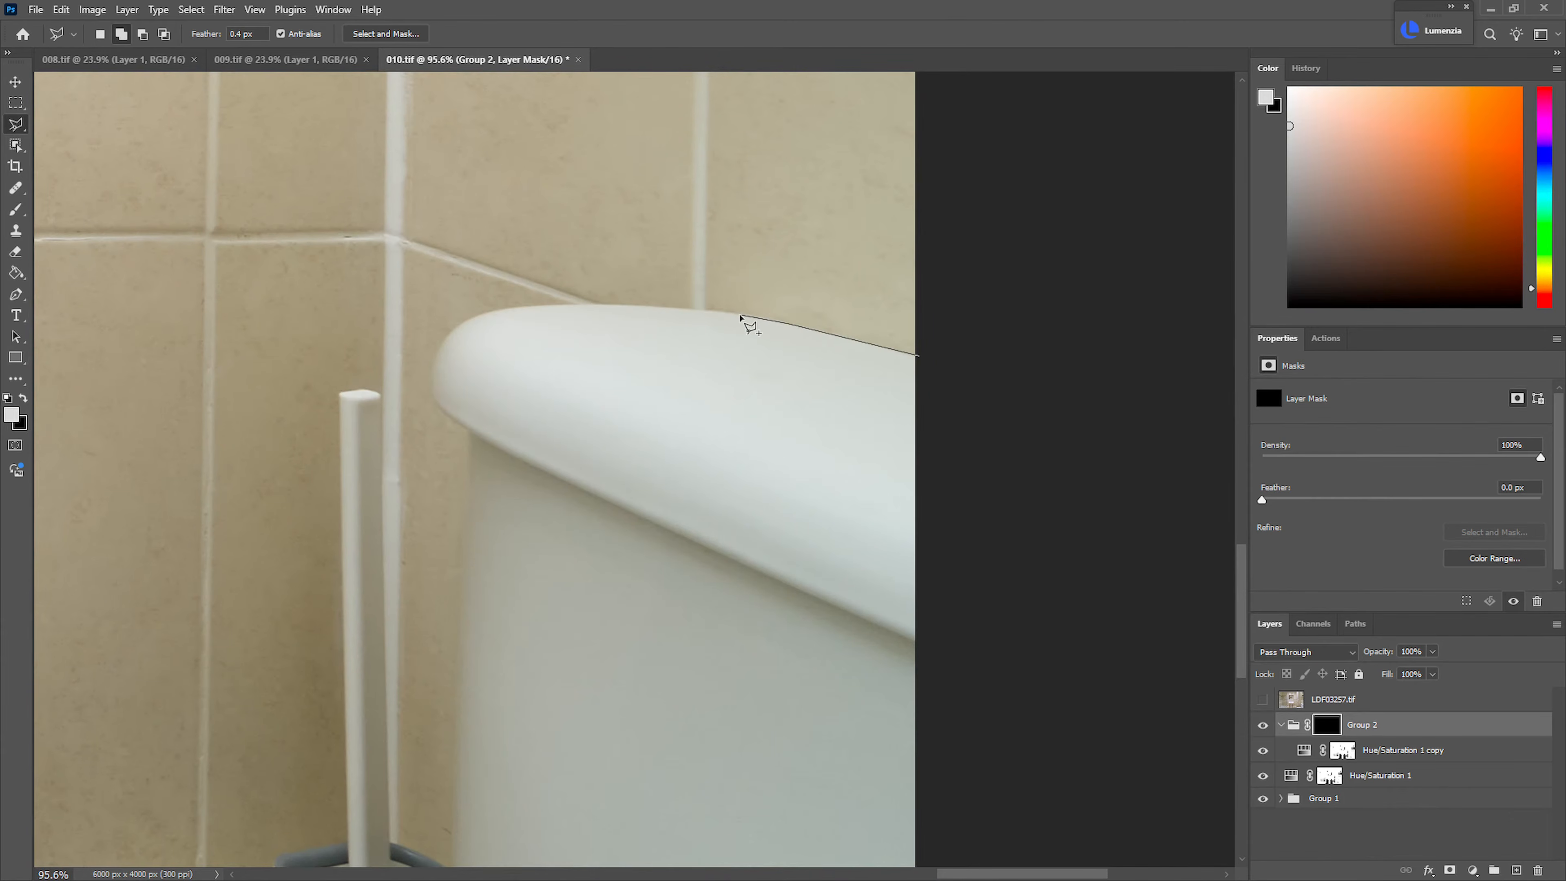
pyautogui.click(734, 314)
pyautogui.click(677, 309)
pyautogui.click(590, 303)
pyautogui.click(530, 307)
pyautogui.click(480, 317)
pyautogui.click(448, 341)
pyautogui.click(433, 378)
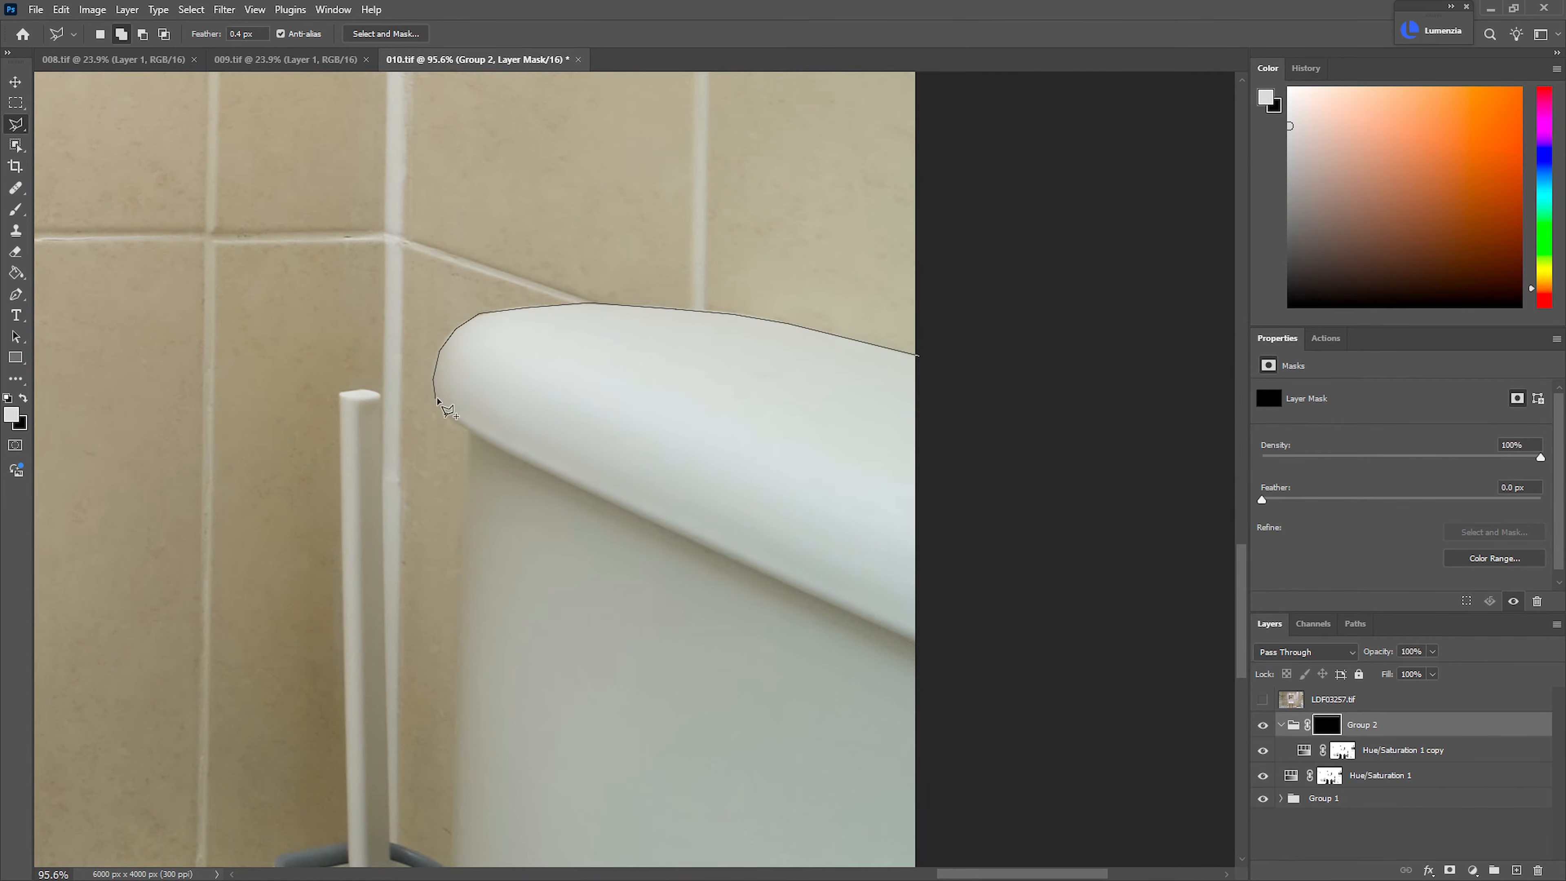
pyautogui.click(436, 401)
pyautogui.click(454, 417)
pyautogui.click(472, 434)
# Continue the lasso outline down the cistern's left side to the photo's lower edge
pyautogui.moveTo(526, 667); pyautogui.dragTo(728, 135)
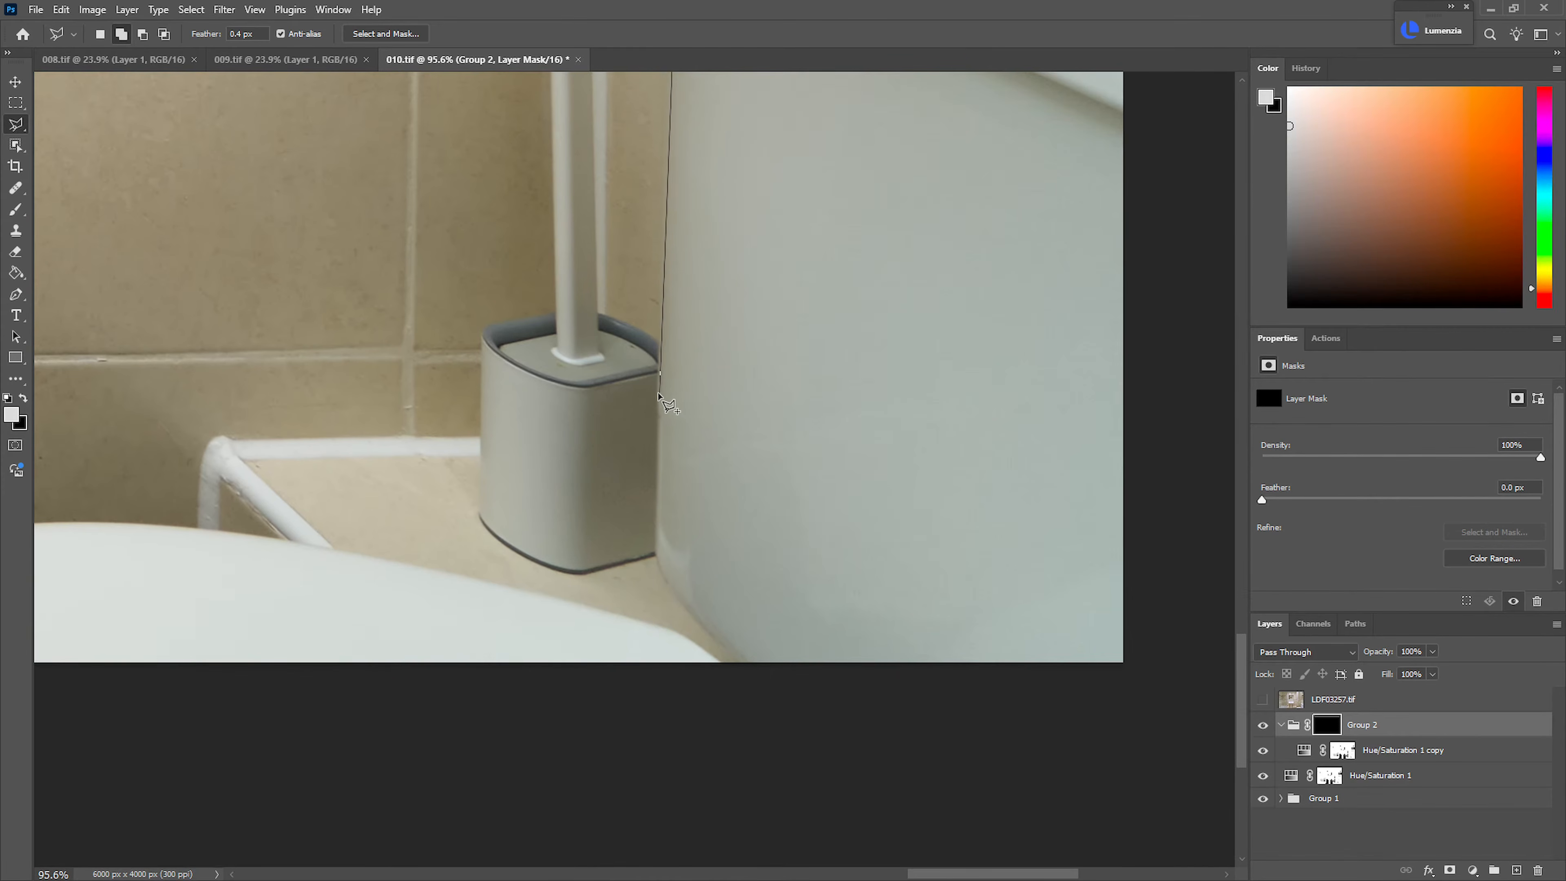
pyautogui.click(660, 400)
pyautogui.click(657, 549)
pyautogui.click(661, 578)
pyautogui.click(752, 668)
pyautogui.click(715, 666)
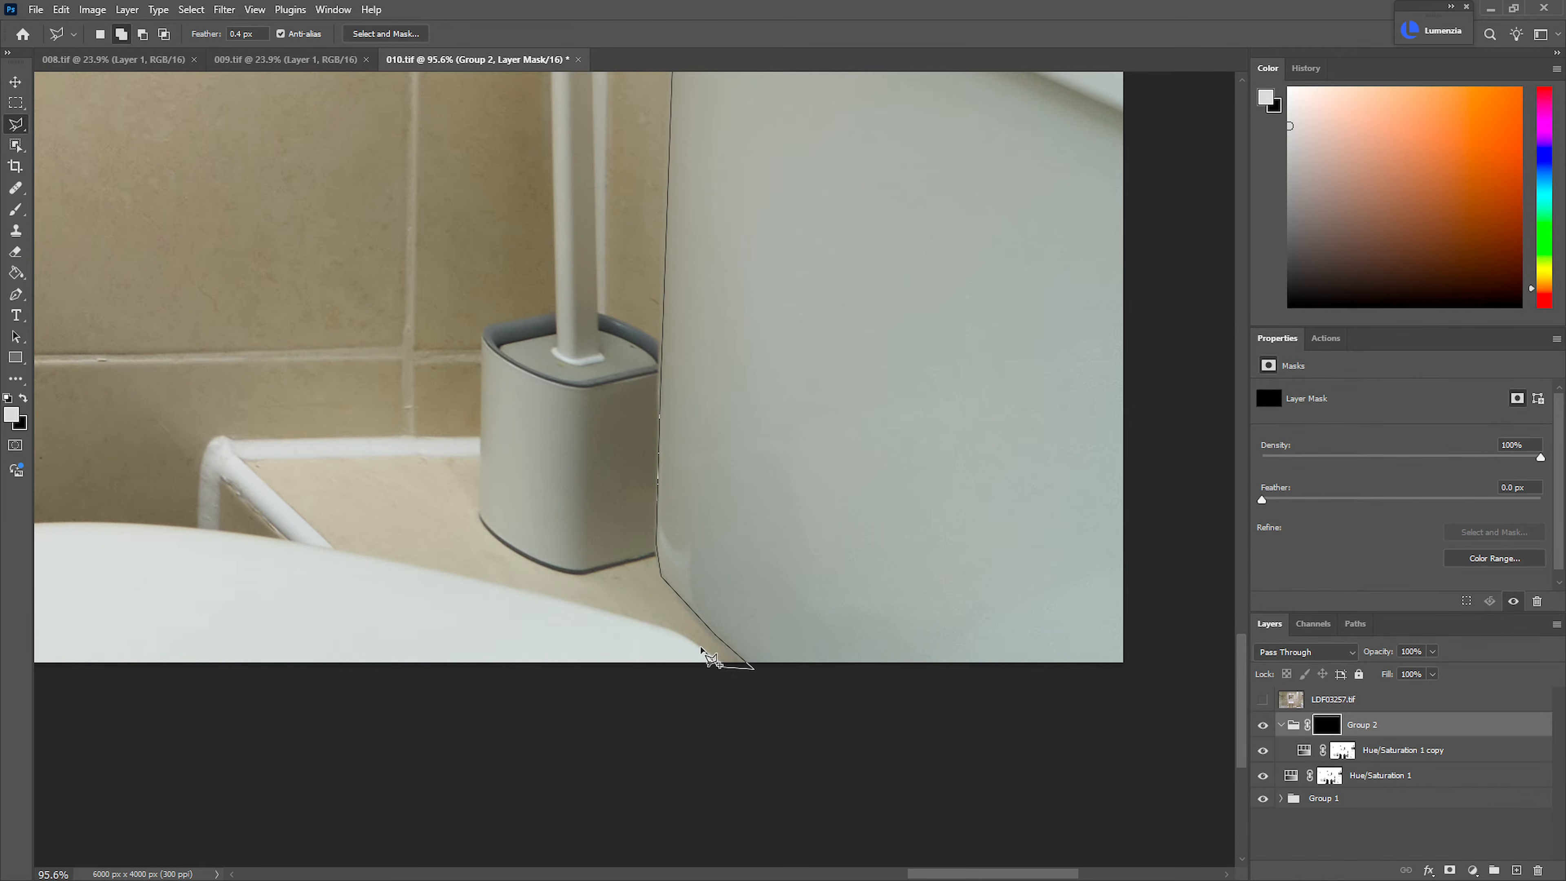
# Outline the toilet seat's curved upper edge and close the toilet selection outside the photo
pyautogui.click(657, 625)
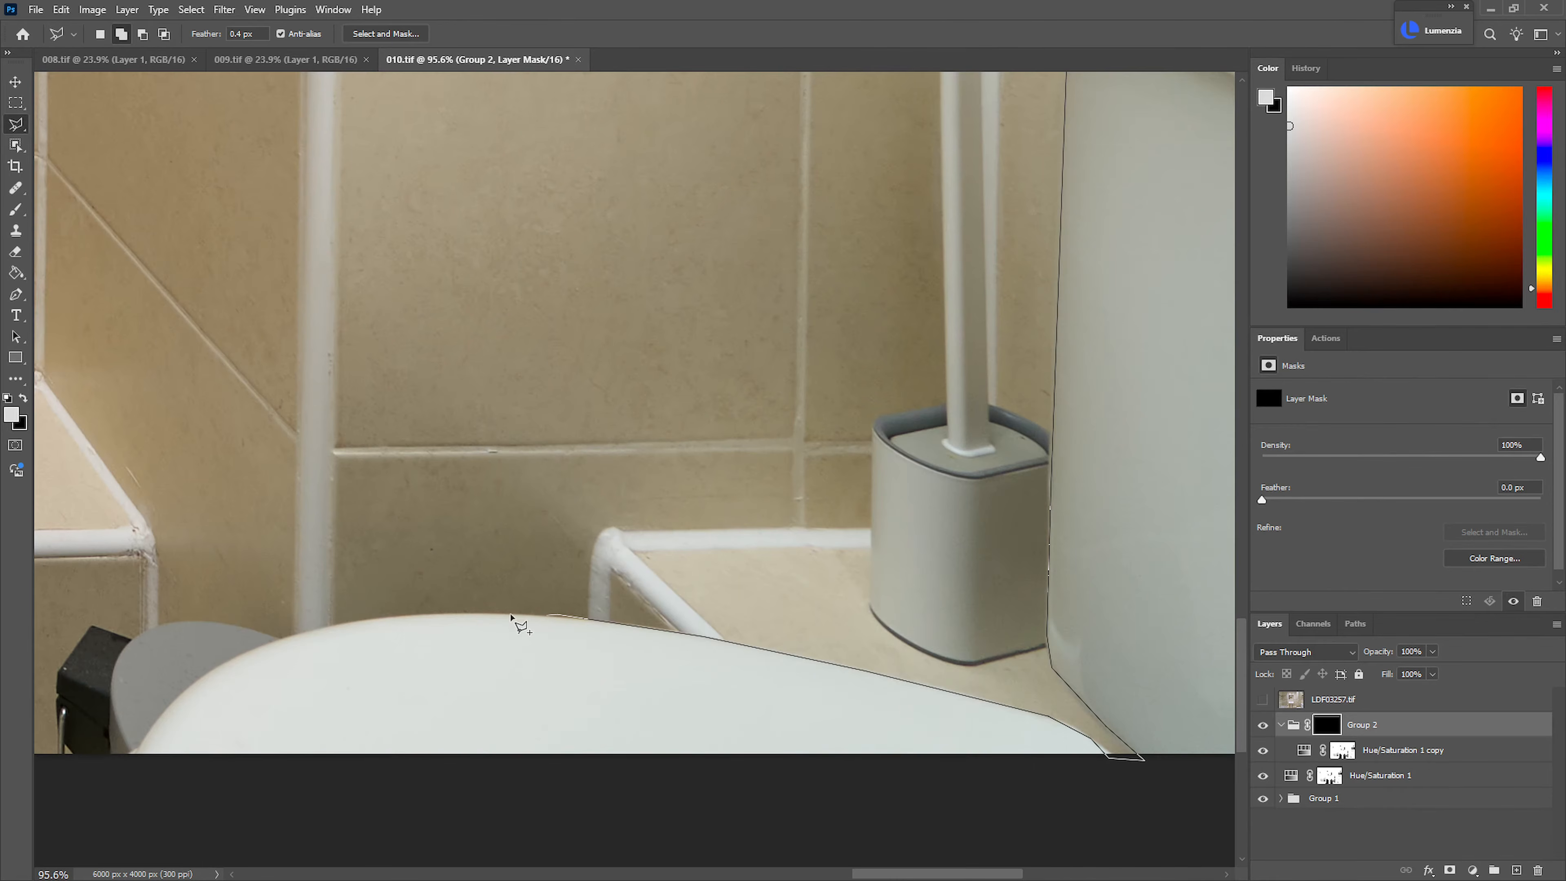
pyautogui.click(517, 614)
pyautogui.click(435, 614)
pyautogui.click(342, 622)
pyautogui.click(281, 635)
pyautogui.click(222, 665)
pyautogui.click(189, 689)
pyautogui.click(158, 717)
pyautogui.click(141, 748)
pyautogui.click(154, 800)
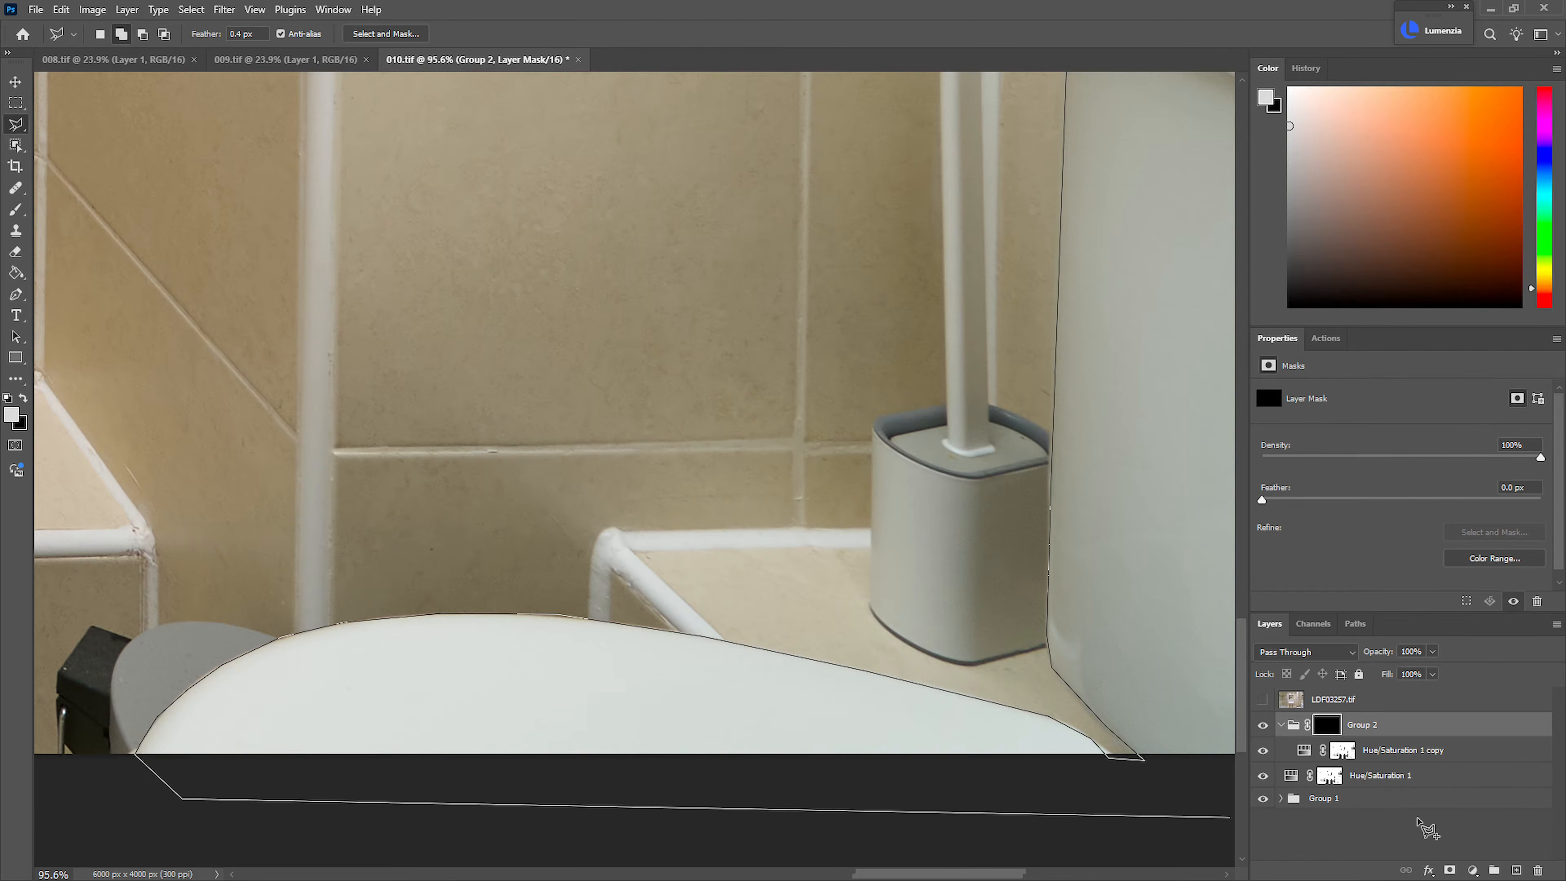
pyautogui.scroll(5, 1057, 820)
pyautogui.doubleClick(989, 455)
# Fill the selected sink, mirror strips and toilet with white on the Group 2 mask and deselect
pyautogui.moveTo(990, 492); pyautogui.dragTo(801, 602)
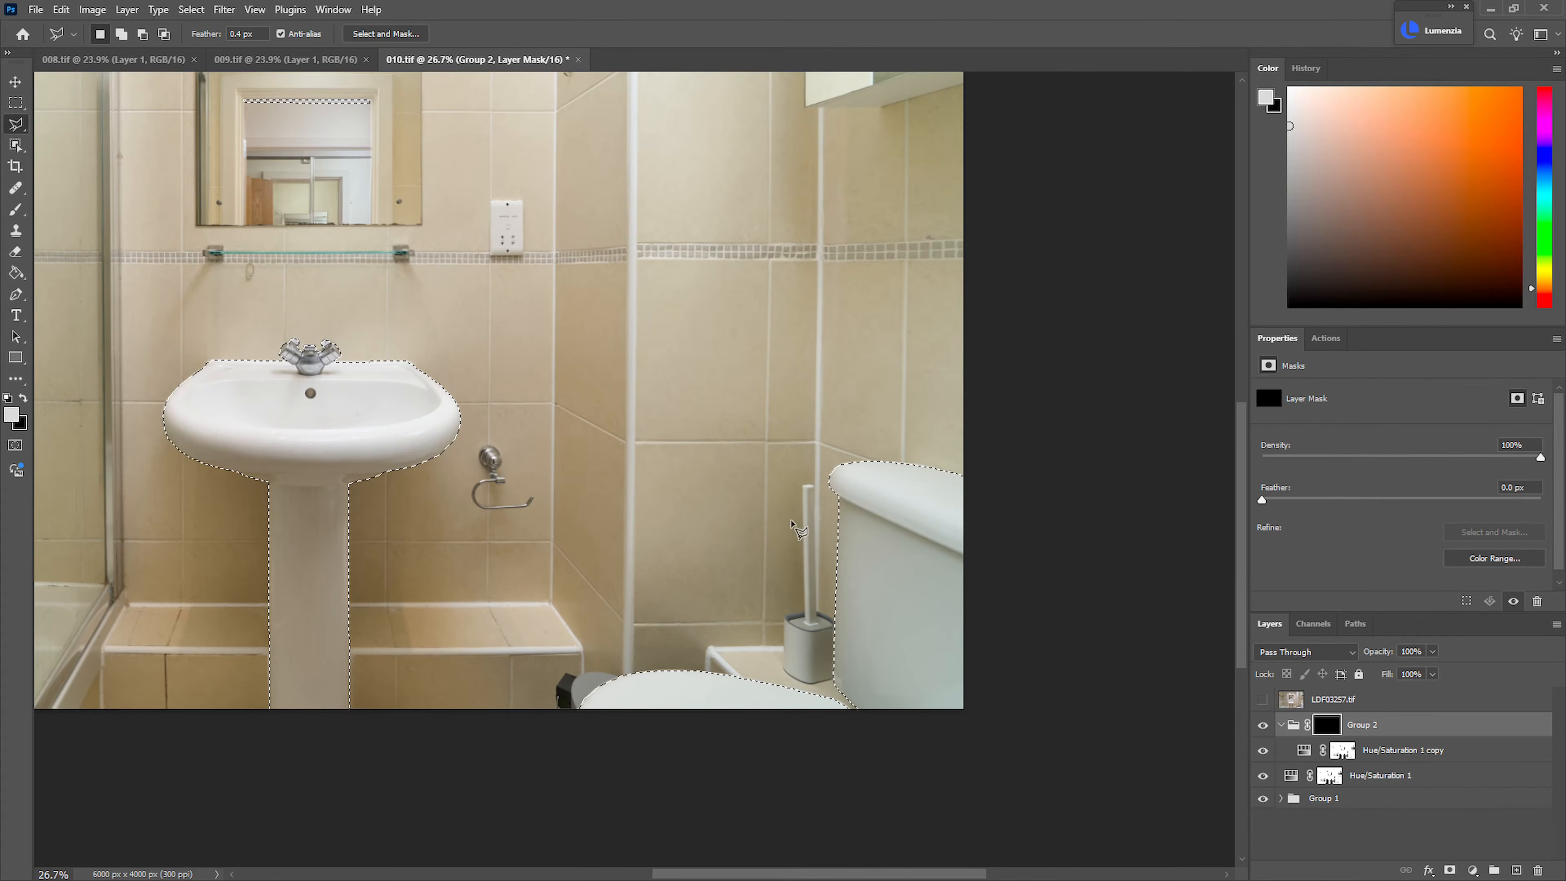
pyautogui.press('g')
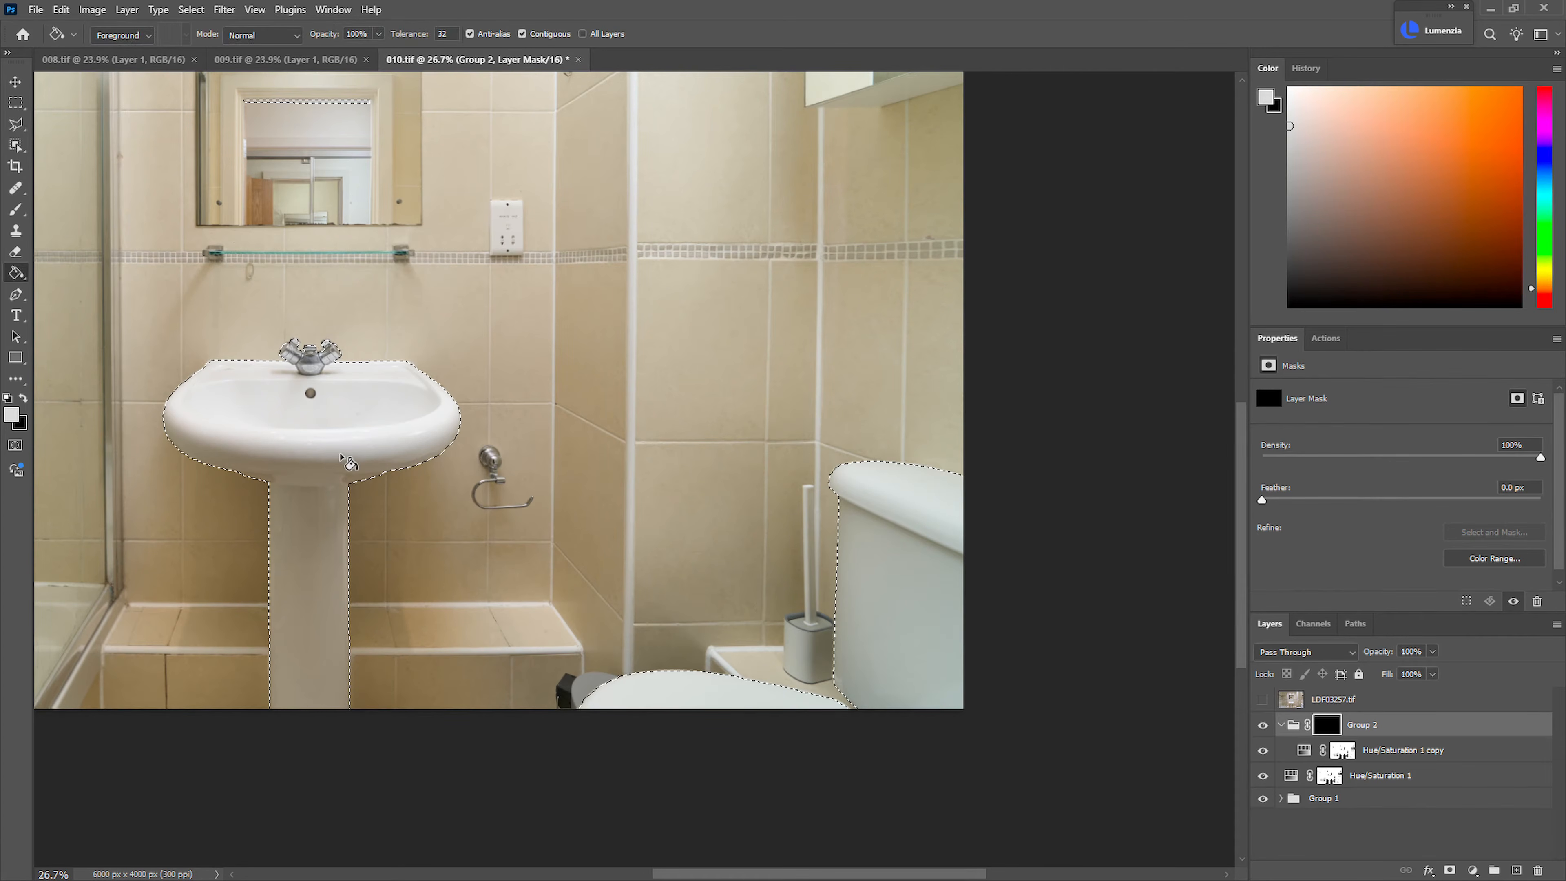
pyautogui.press('d')
pyautogui.press('x')
pyautogui.press('x')
pyautogui.click(348, 422)
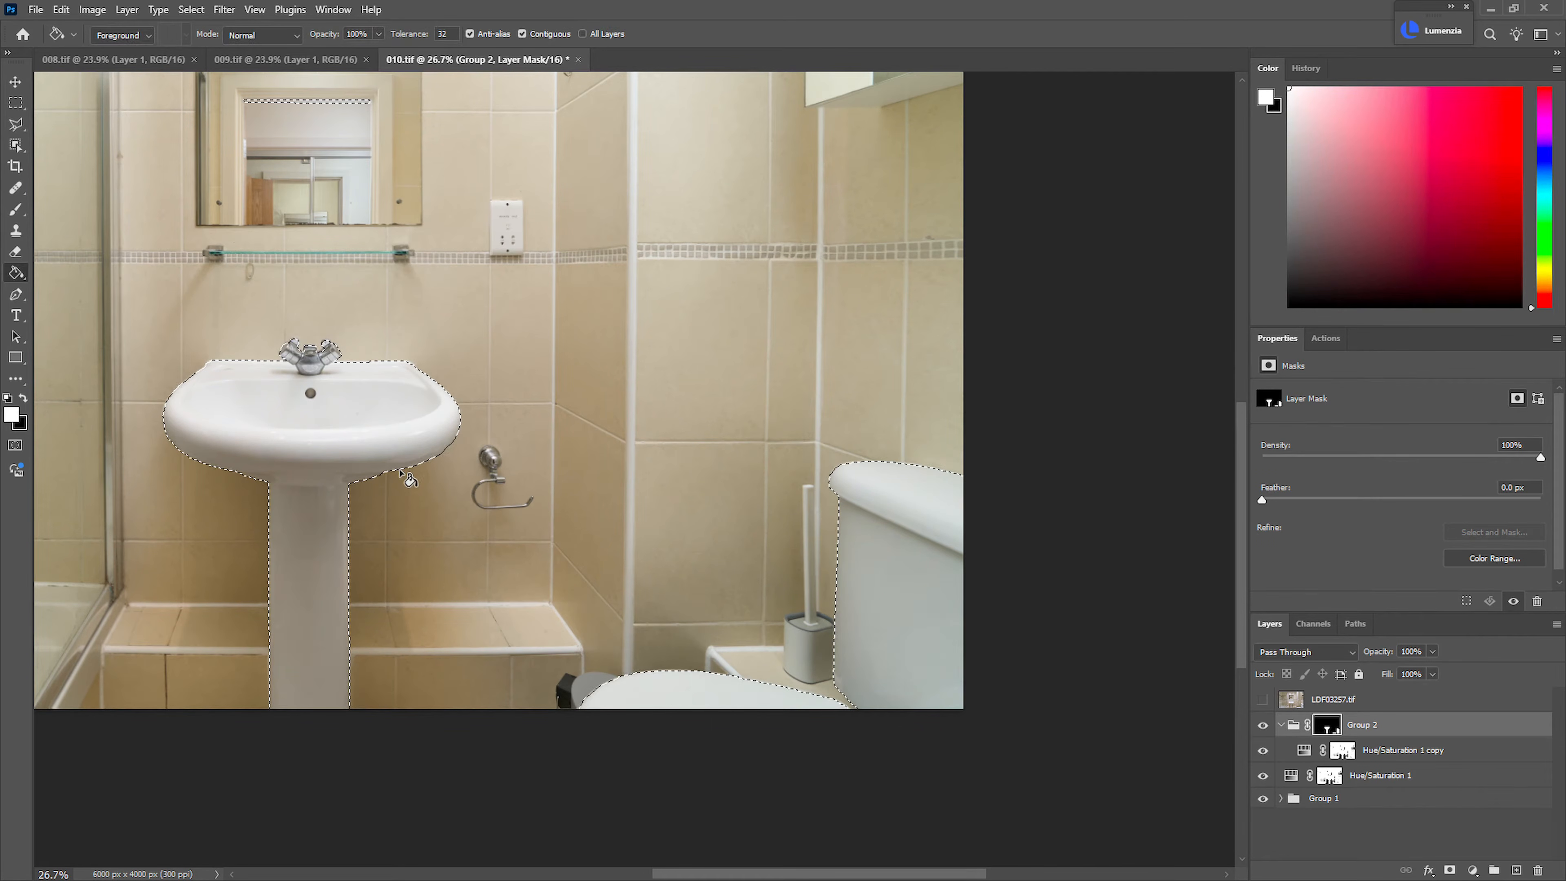
pyautogui.hotkey('ctrl', 'd')
# Slightly weaken the desaturation of the Hue/Saturation 1 copy layer and collapse Group 2
pyautogui.moveTo(748, 530); pyautogui.dragTo(638, 498)
pyautogui.moveTo(638, 498); pyautogui.dragTo(738, 576)
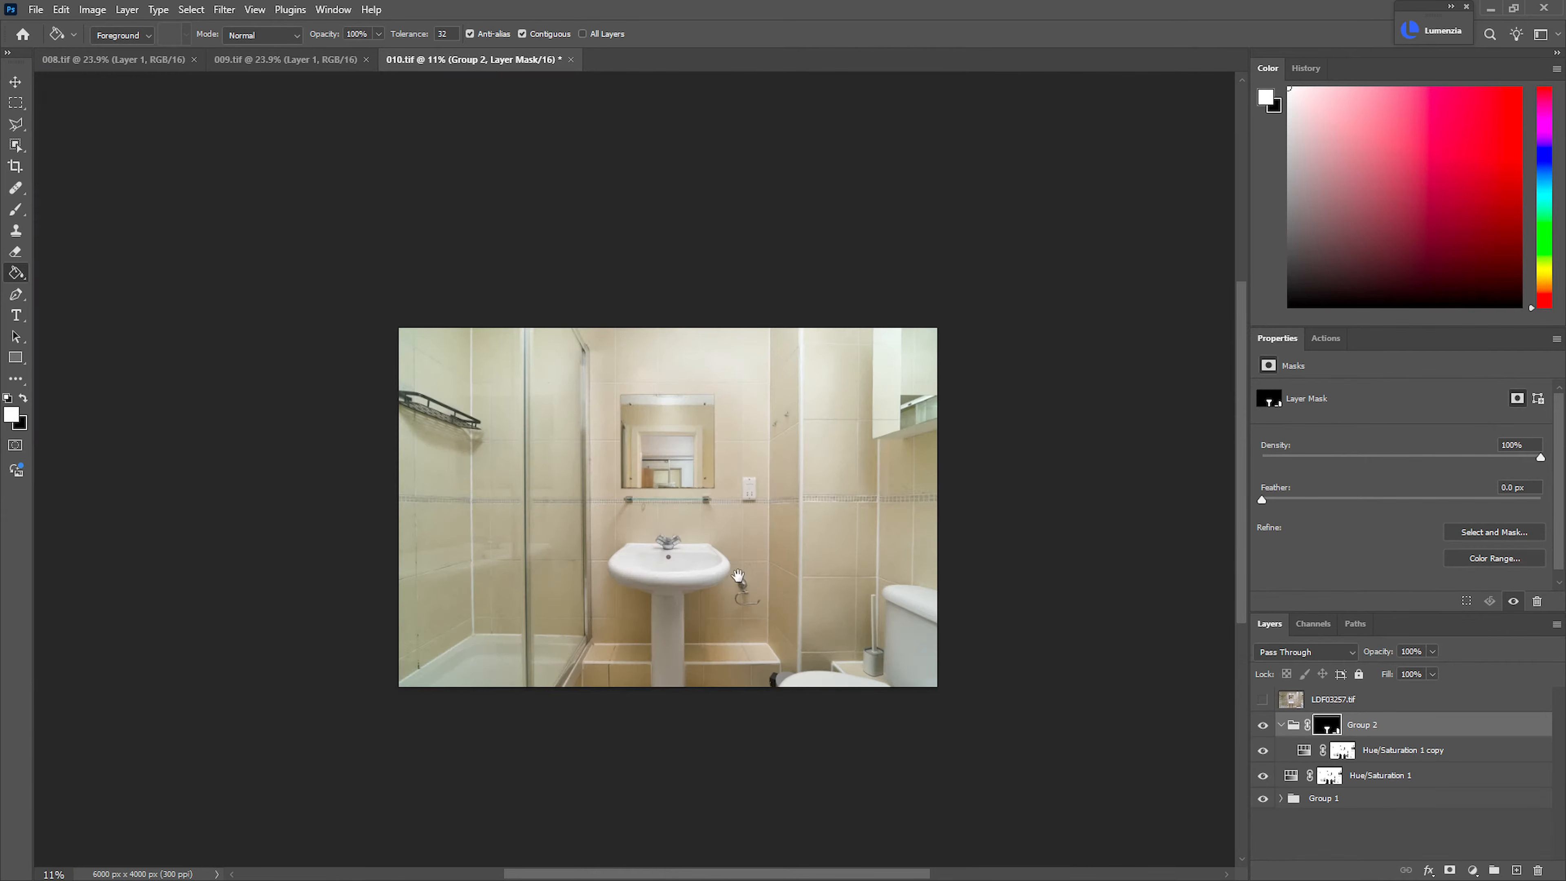
pyautogui.hotkey('ctrl', '0')
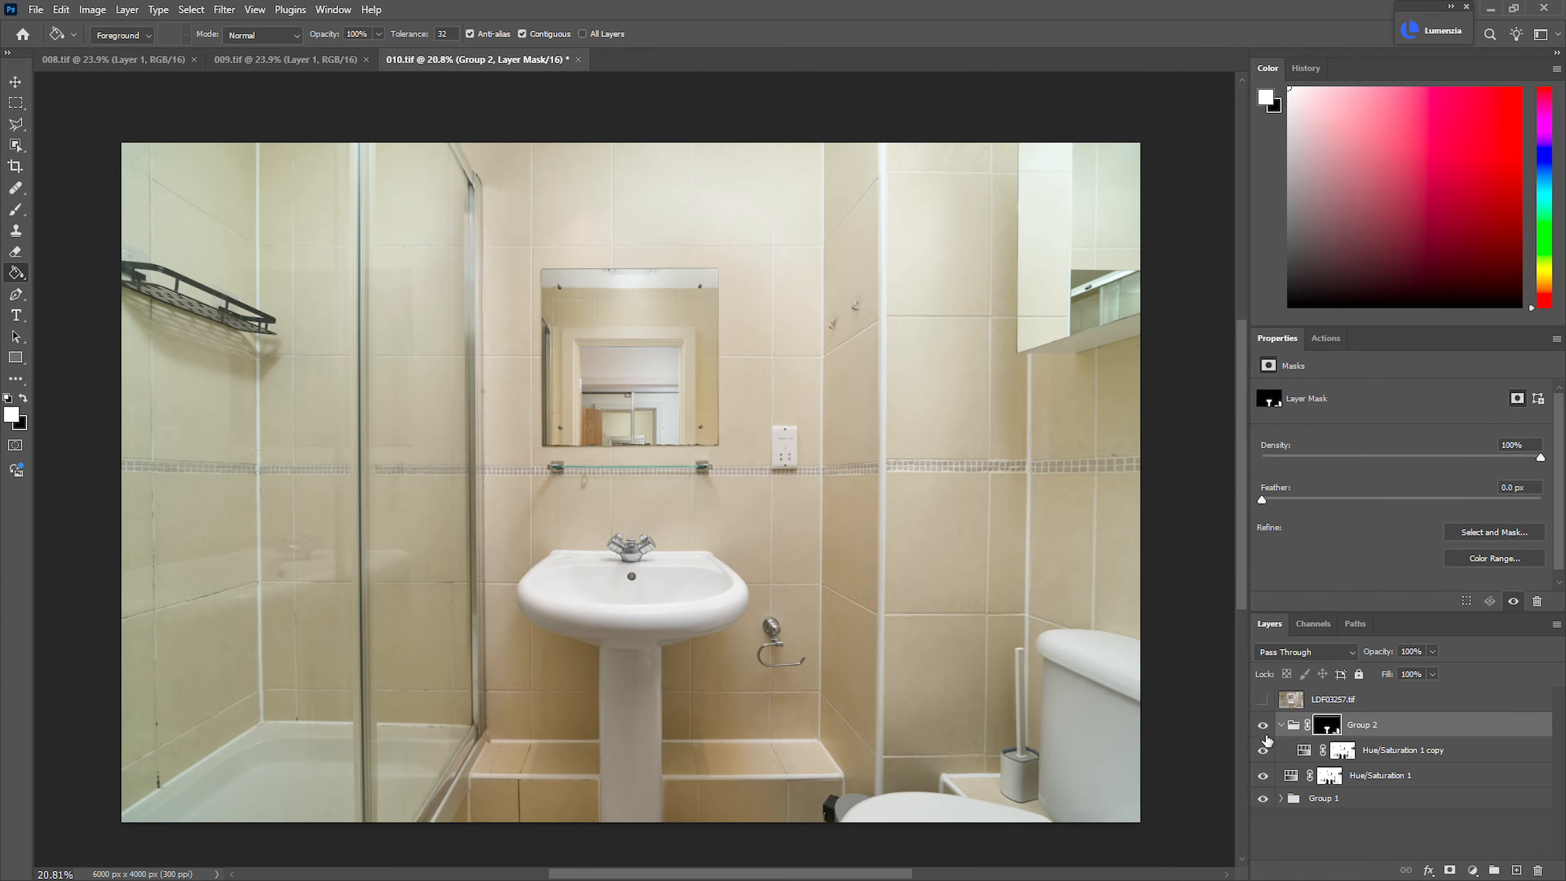
pyautogui.click(1312, 751)
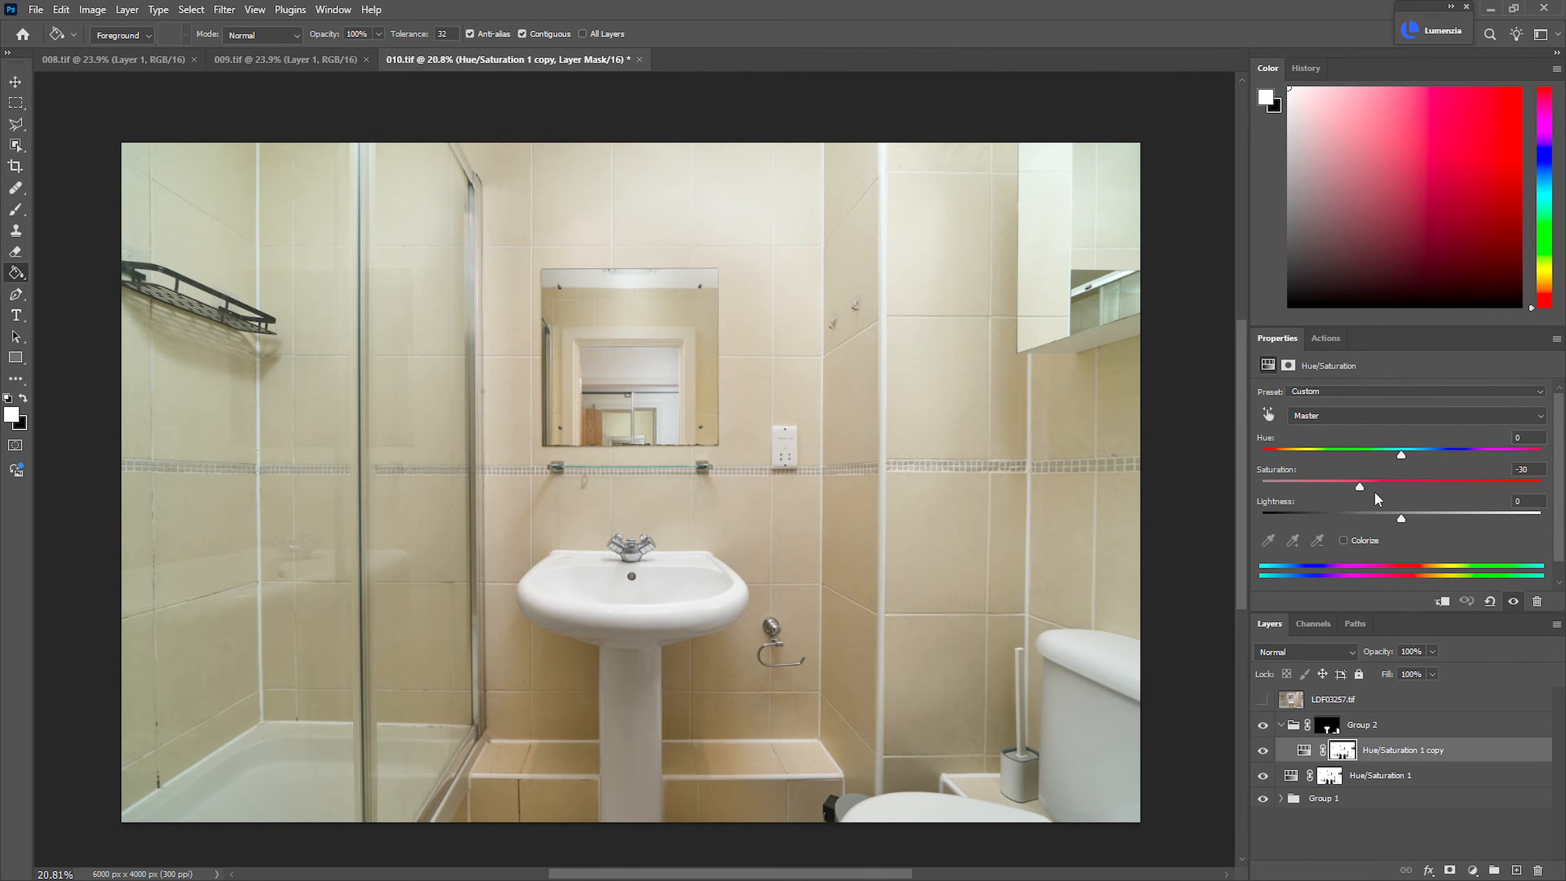
pyautogui.moveTo(1366, 488); pyautogui.dragTo(1371, 488)
pyautogui.click(1282, 725)
pyautogui.click(1329, 755)
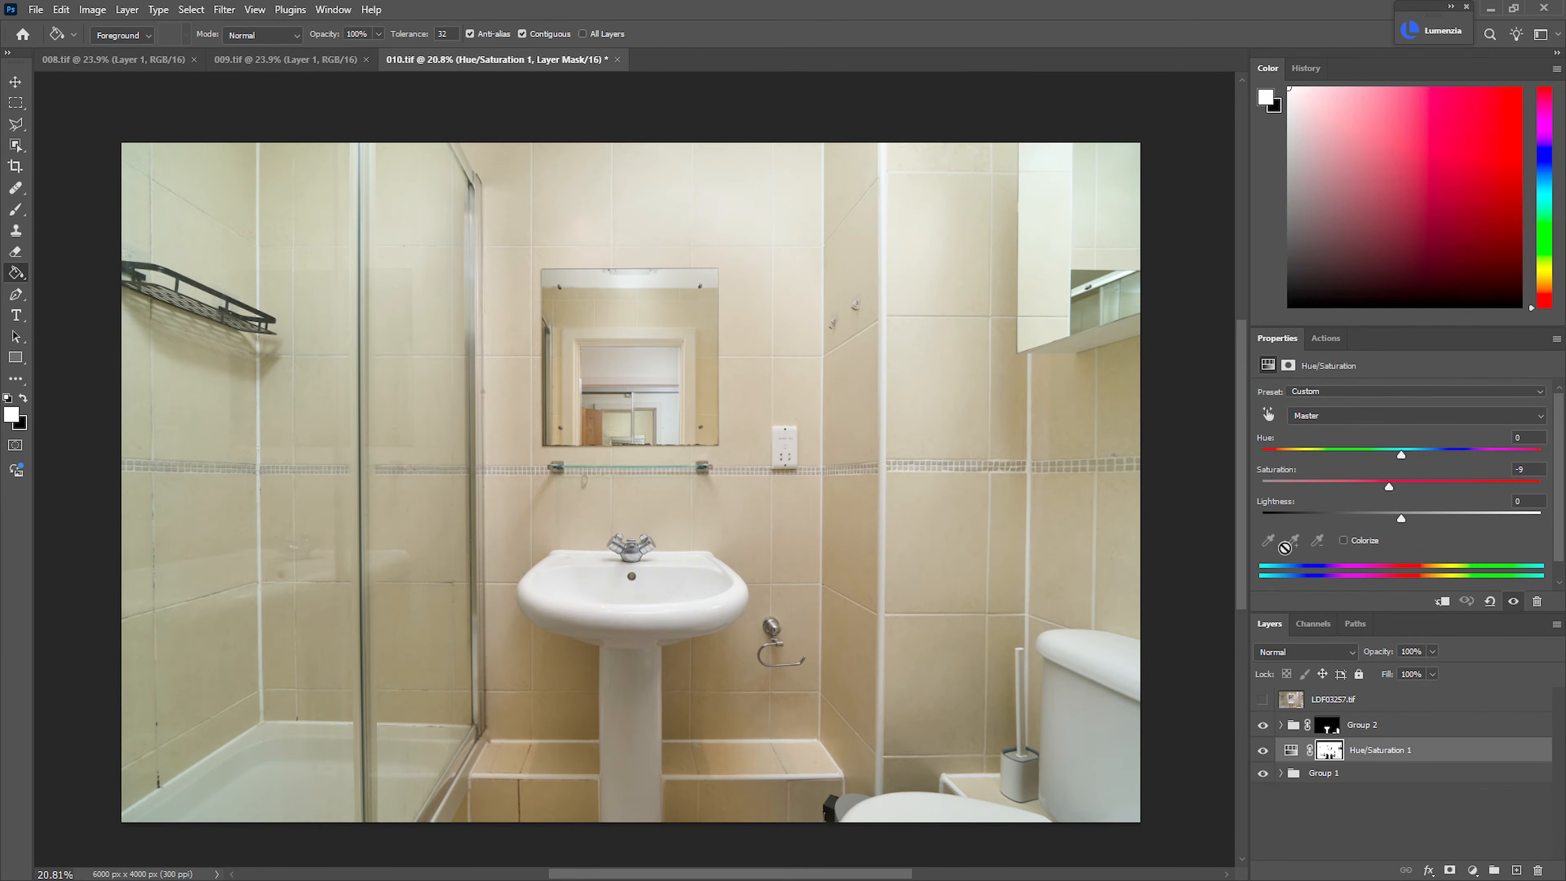
# Add a Curves adjustment layer above Group 2 and pull its midtones slightly down
pyautogui.click(1296, 730)
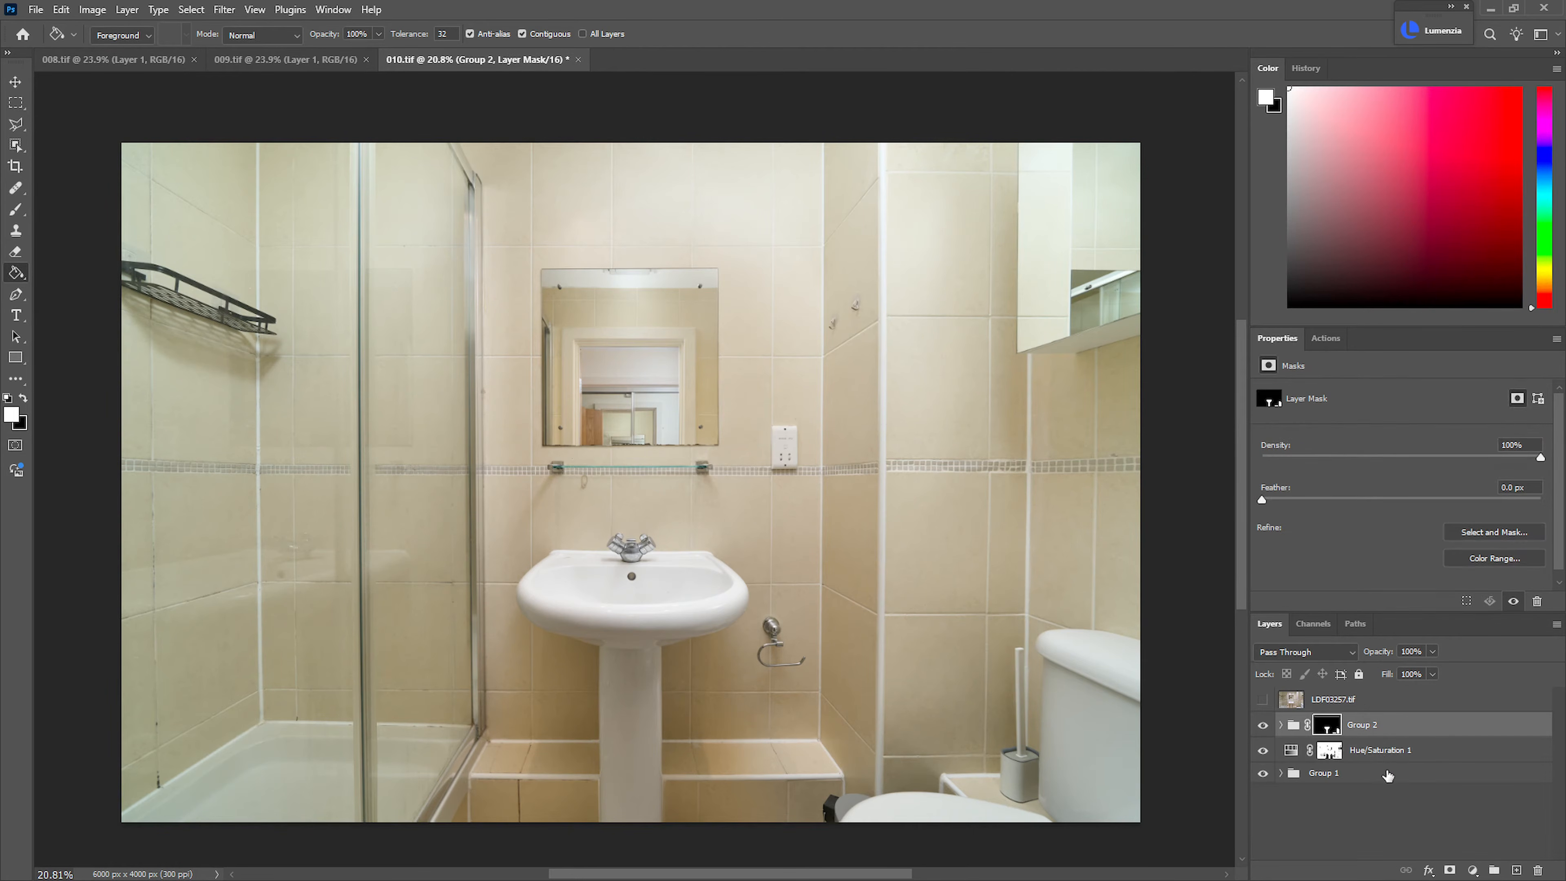
pyautogui.click(1474, 870)
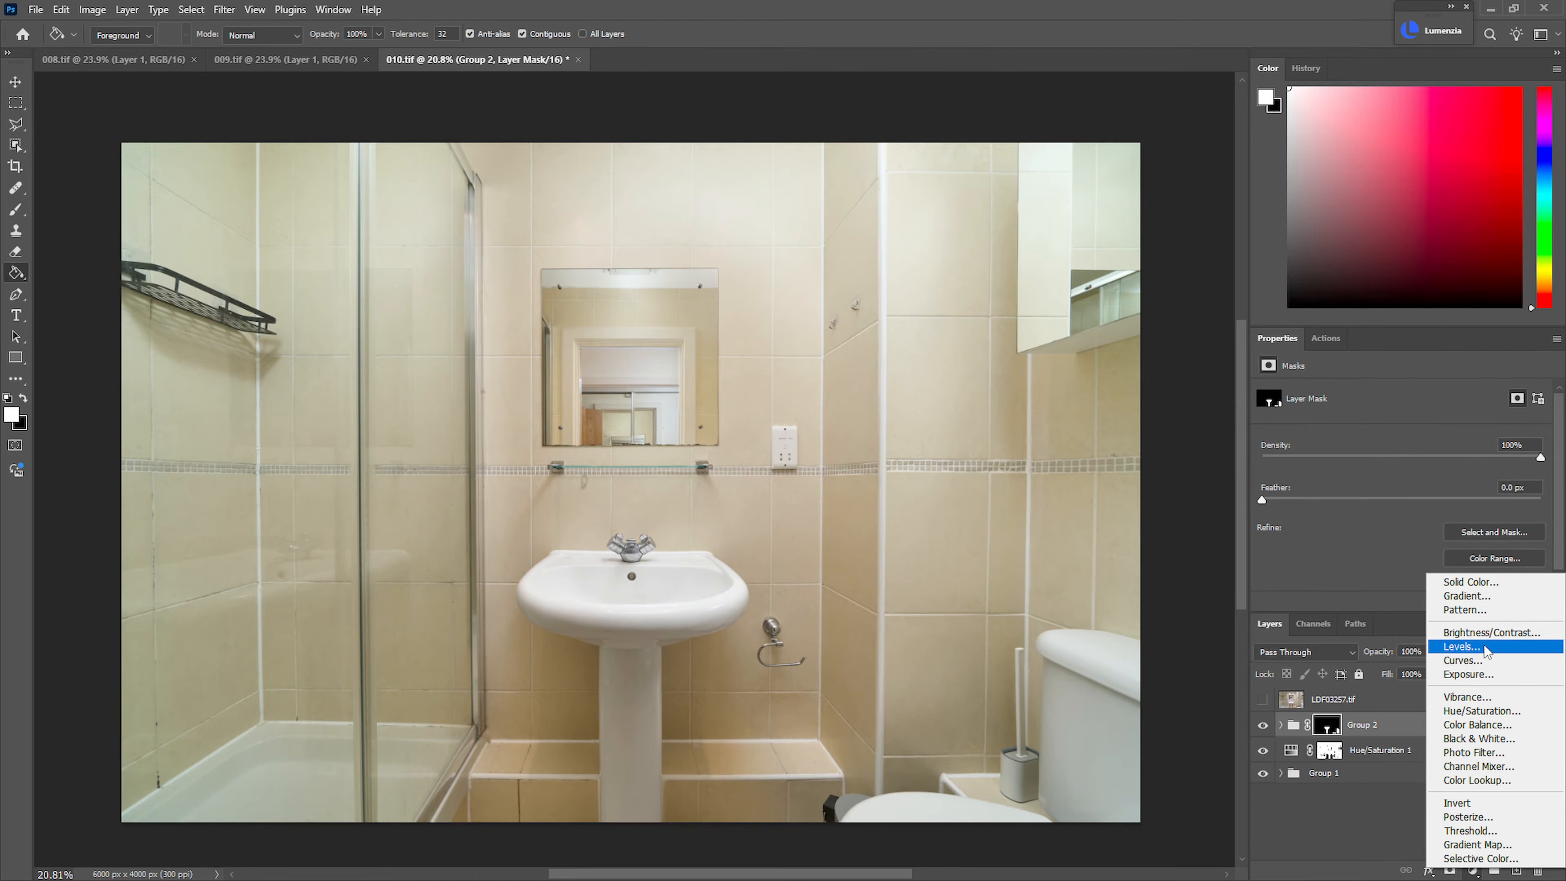
pyautogui.click(1480, 660)
pyautogui.moveTo(1424, 531); pyautogui.dragTo(1421, 540)
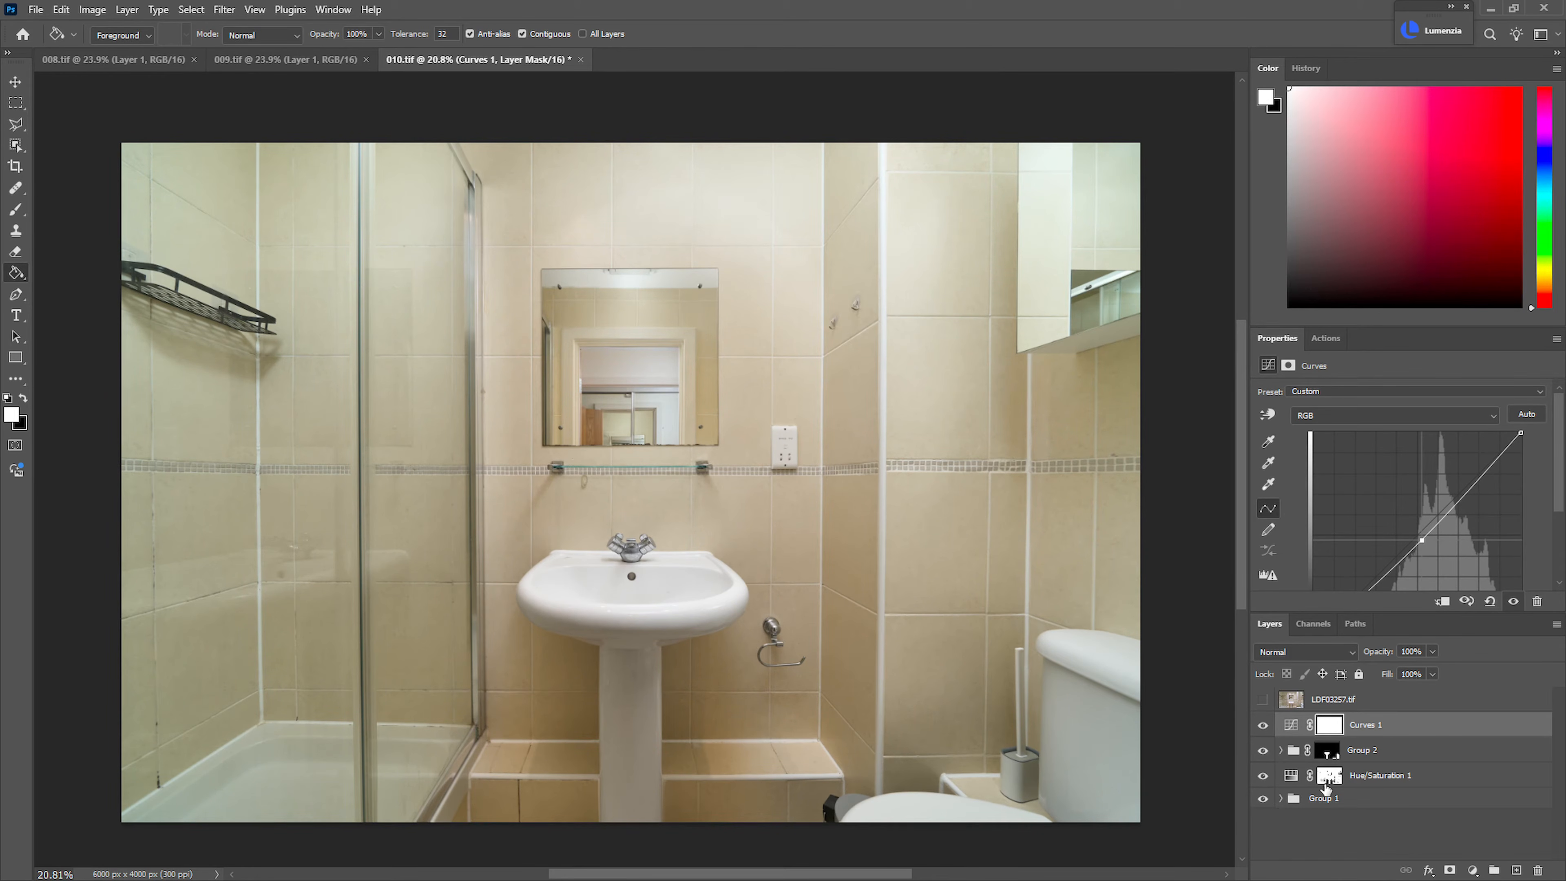
# Add a new layer above Curves 1, name it Color and set its blend mode to Color
pyautogui.click(1473, 870)
pyautogui.press('Escape')
pyautogui.click(1516, 870)
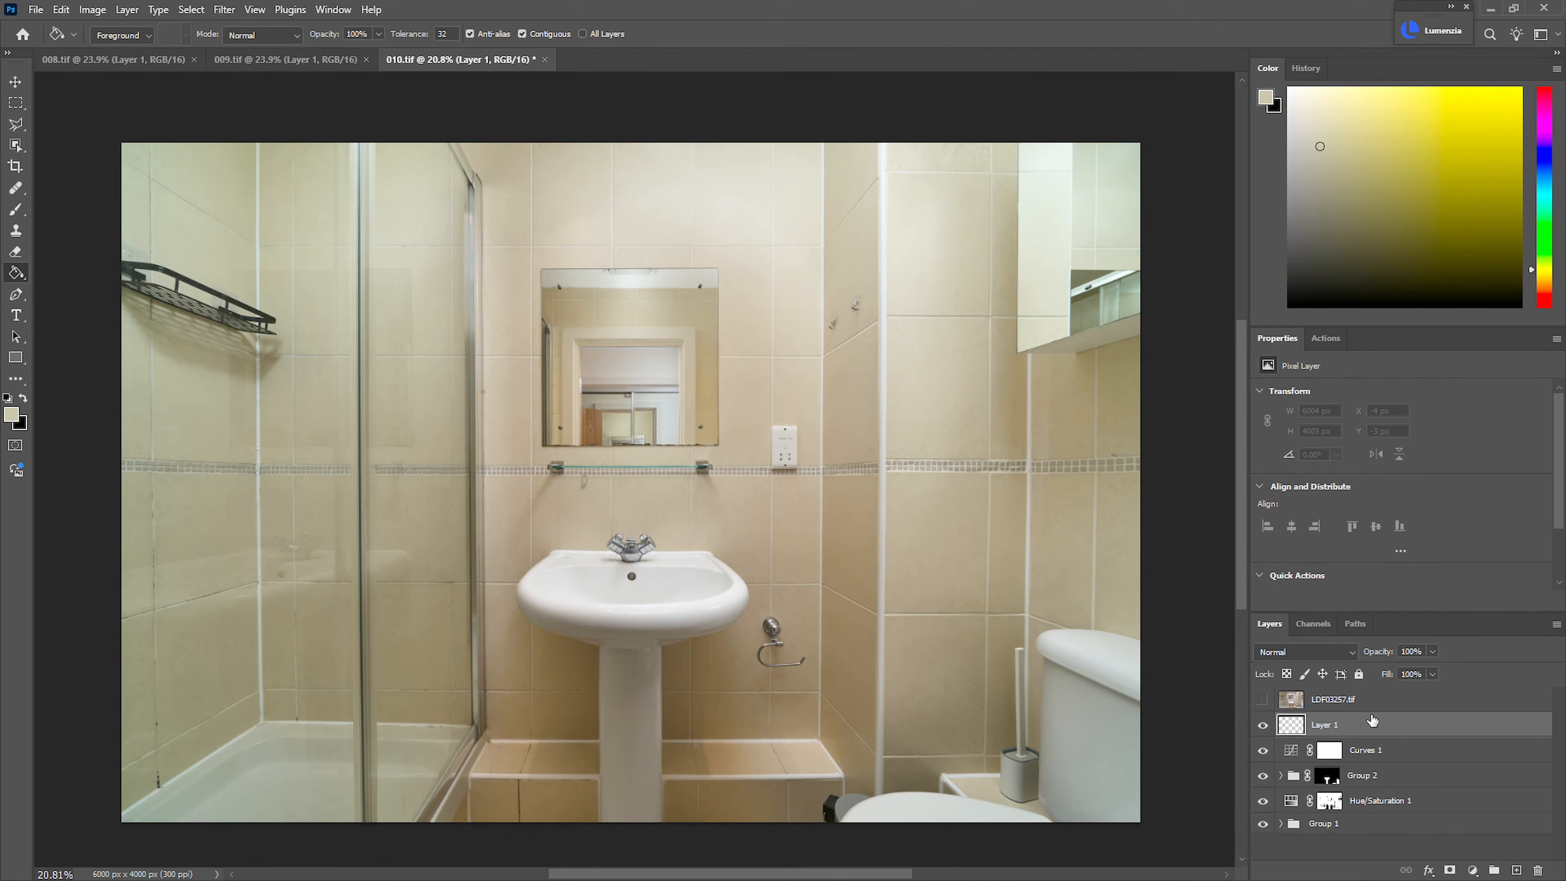
pyautogui.doubleClick(1325, 725)
pyautogui.write('Color')
pyautogui.press('Return')
pyautogui.click(1315, 652)
pyautogui.click(1293, 854)
# Brush sampled beige tile colours over the shower tiles and glass door on the Color layer to even out their cast
pyautogui.click(16, 188)
pyautogui.click(16, 210)
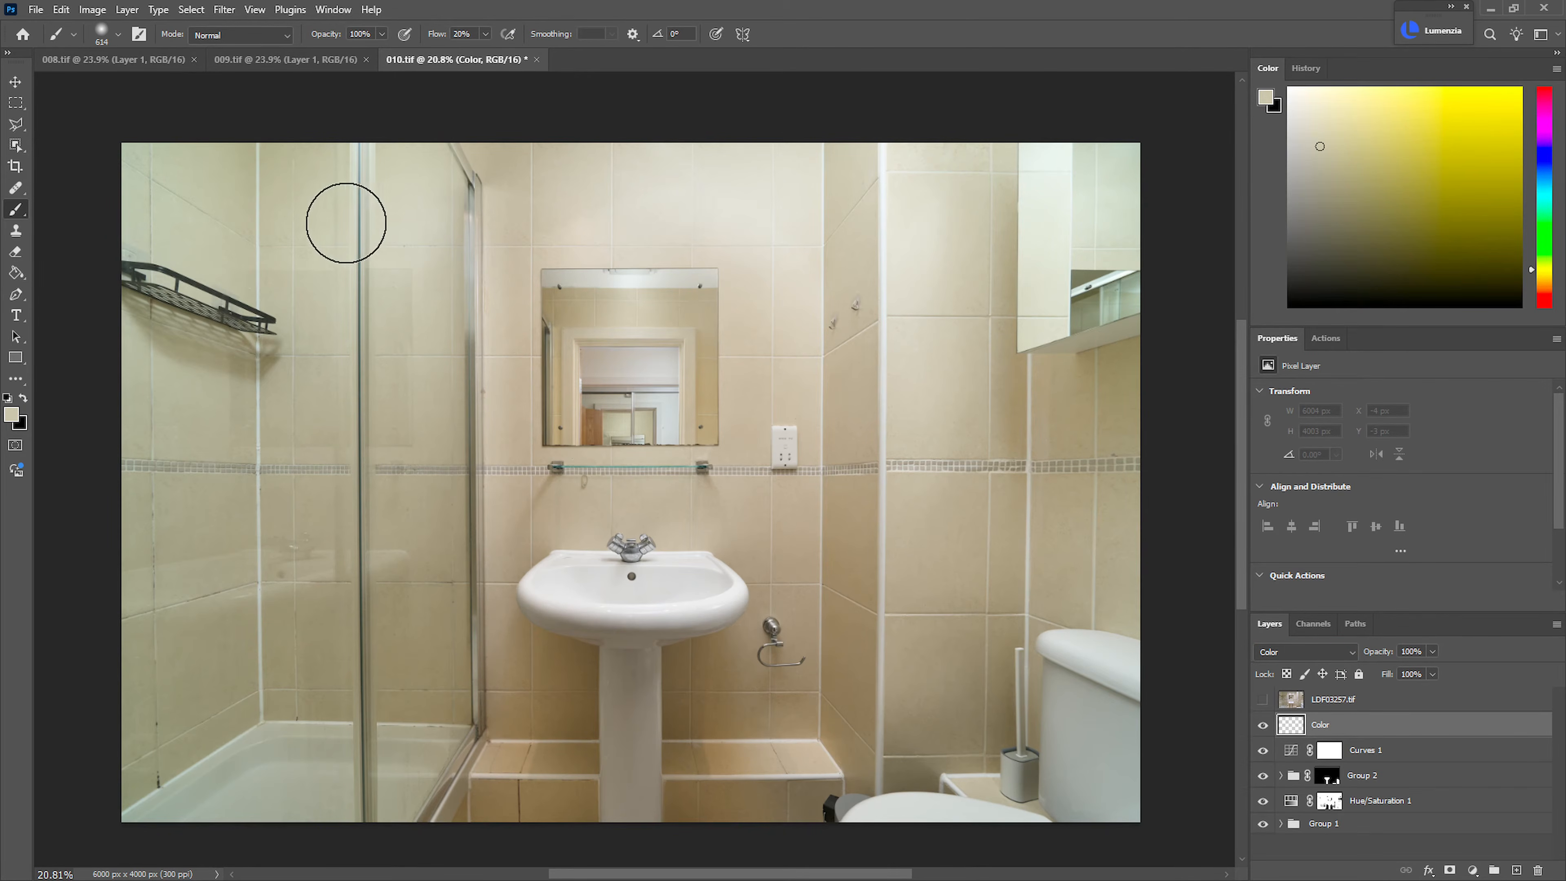
pyautogui.keyDown('alt'); pyautogui.click(281, 247); pyautogui.keyUp('alt')
pyautogui.moveTo(157, 181); pyautogui.dragTo(128, 216)
pyautogui.keyDown('alt'); pyautogui.rightClick(161, 369); pyautogui.keyUp('alt')
pyautogui.moveTo(157, 364)
pyautogui.mouseDown()
pyautogui.moveTo(147, 339)
pyautogui.moveTo(153, 515)
pyautogui.moveTo(144, 154)
pyautogui.moveTo(214, 193)
pyautogui.mouseUp()
pyautogui.keyDown('alt'); pyautogui.rightClick(442, 244); pyautogui.keyUp('alt')
pyautogui.moveTo(434, 225)
pyautogui.mouseDown()
pyautogui.moveTo(420, 176)
pyautogui.moveTo(386, 502)
pyautogui.mouseUp()
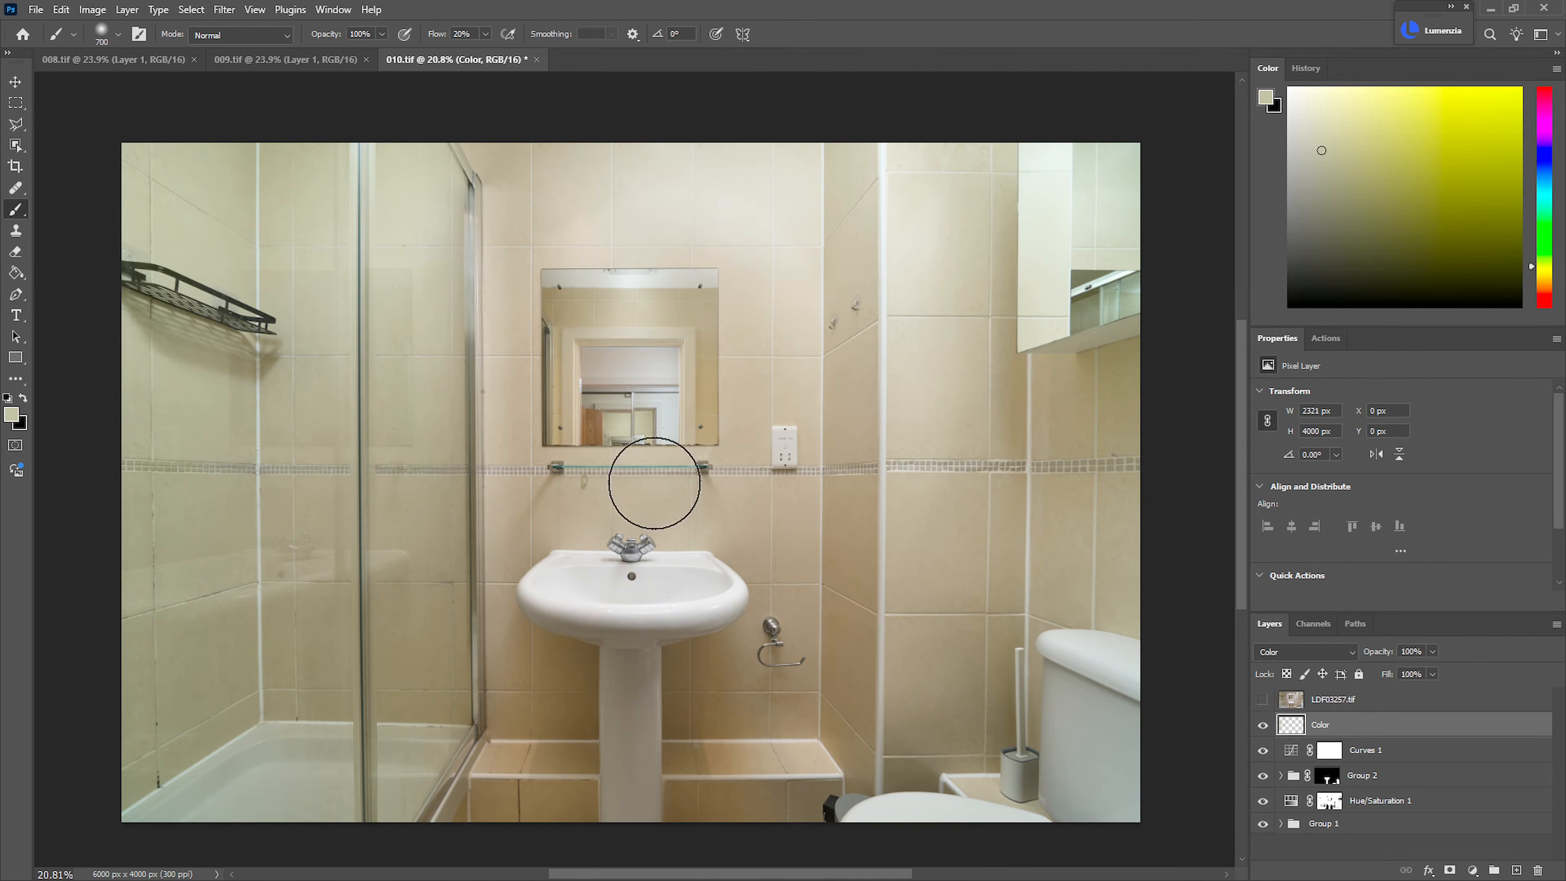
# Brush sampled tile colours over the mirrored cabinet, the wall tiles around the toilet and the tiles above the mirror
pyautogui.keyDown('alt'); pyautogui.click(979, 380); pyautogui.keyUp('alt')
pyautogui.moveTo(1101, 168)
pyautogui.mouseDown()
pyautogui.moveTo(1087, 238)
pyautogui.moveTo(1053, 167)
pyautogui.moveTo(1105, 223)
pyautogui.mouseUp()
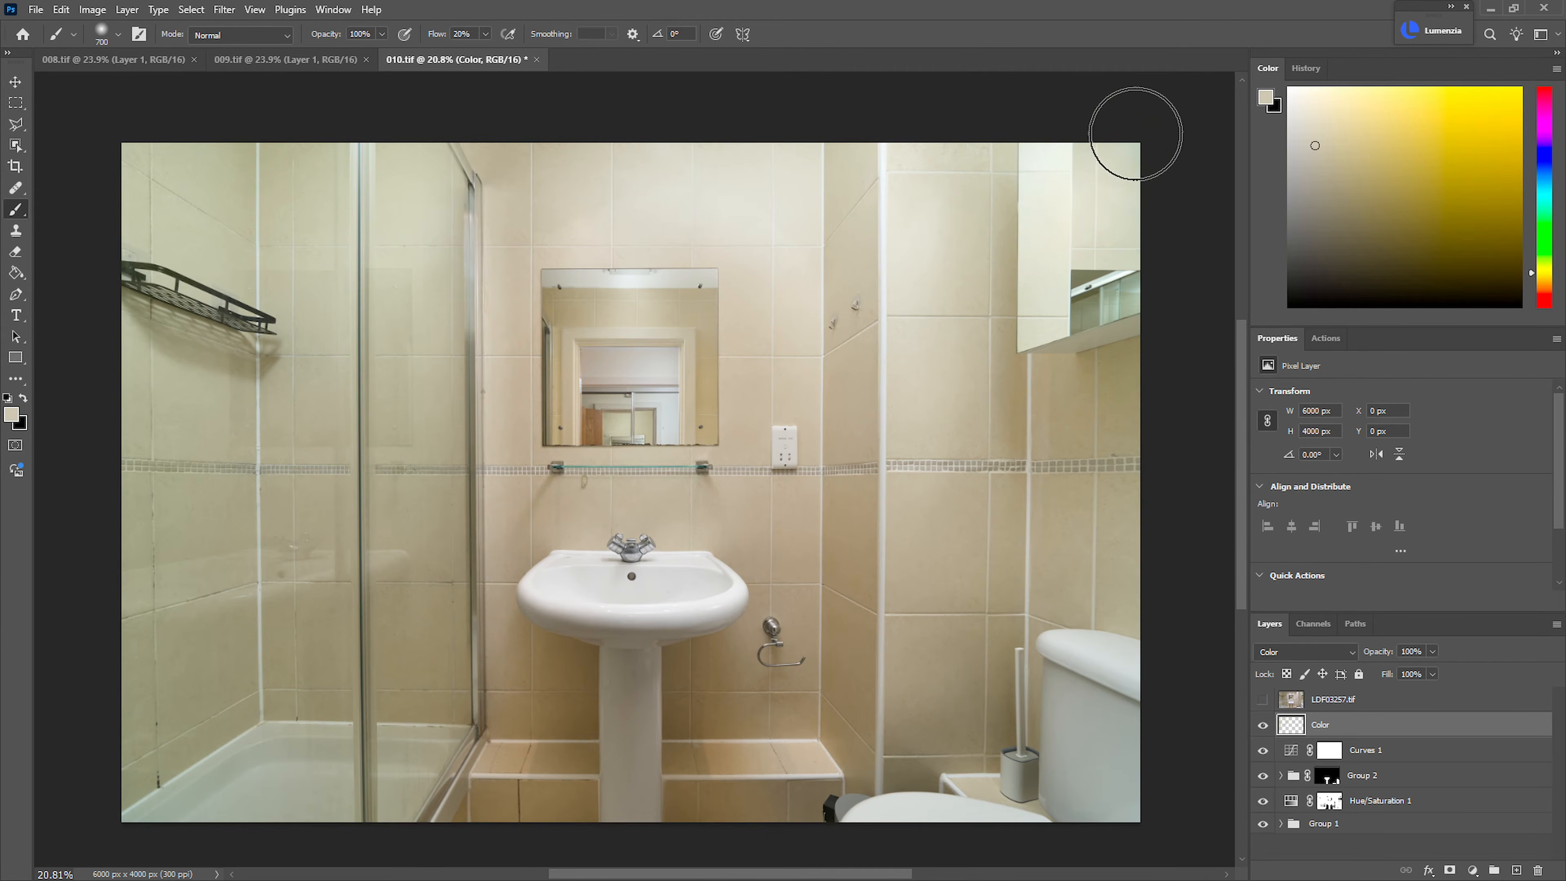
pyautogui.keyDown('alt'); pyautogui.click(933, 389); pyautogui.keyUp('alt')
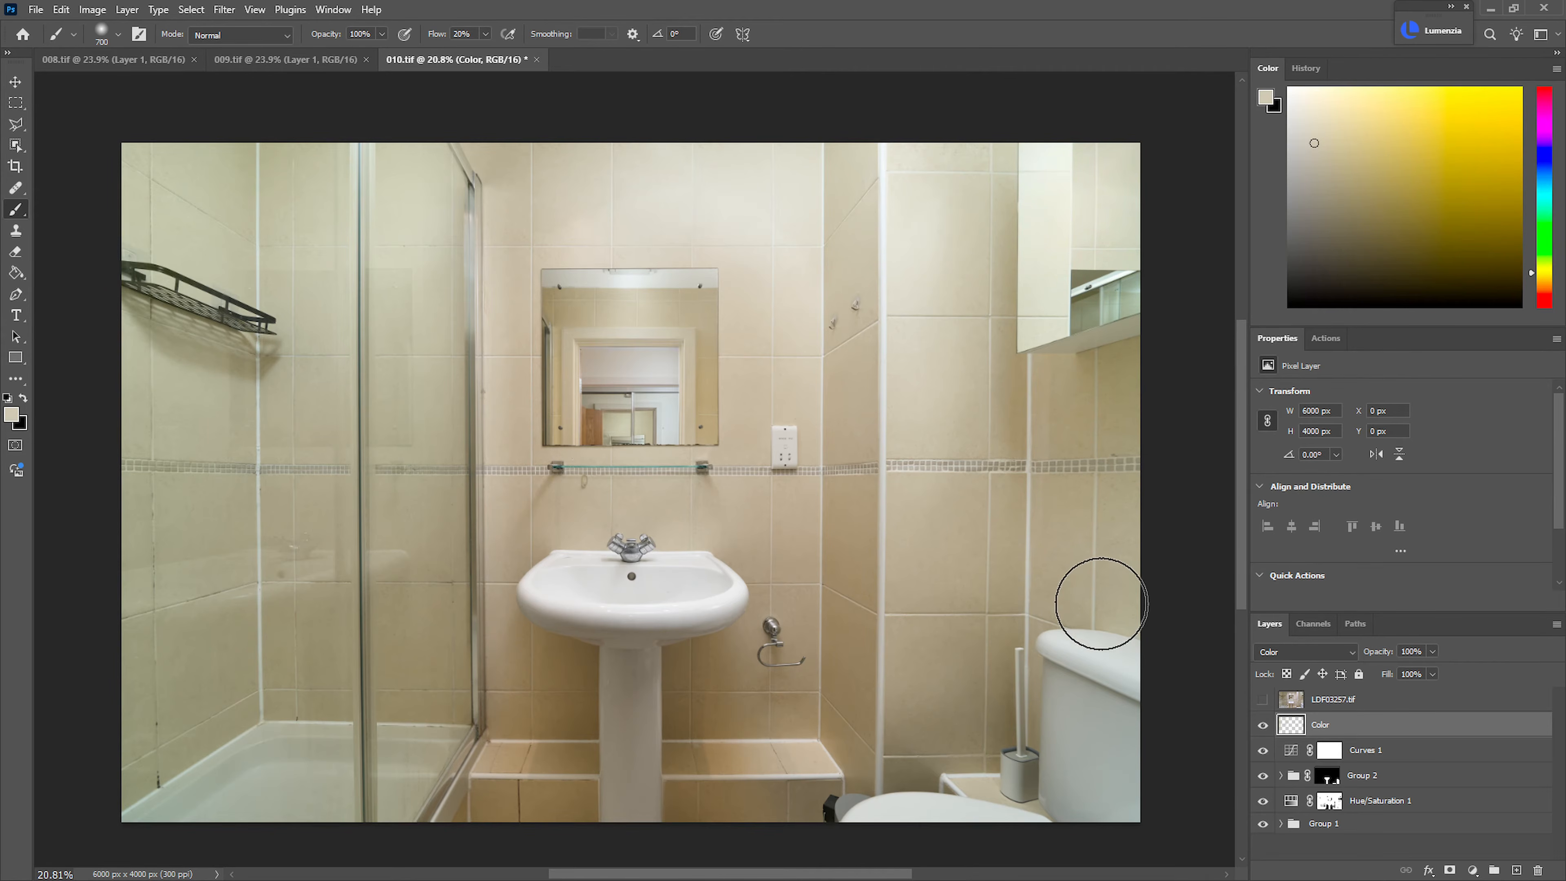
pyautogui.keyDown('alt'); pyautogui.click(951, 529); pyautogui.keyUp('alt')
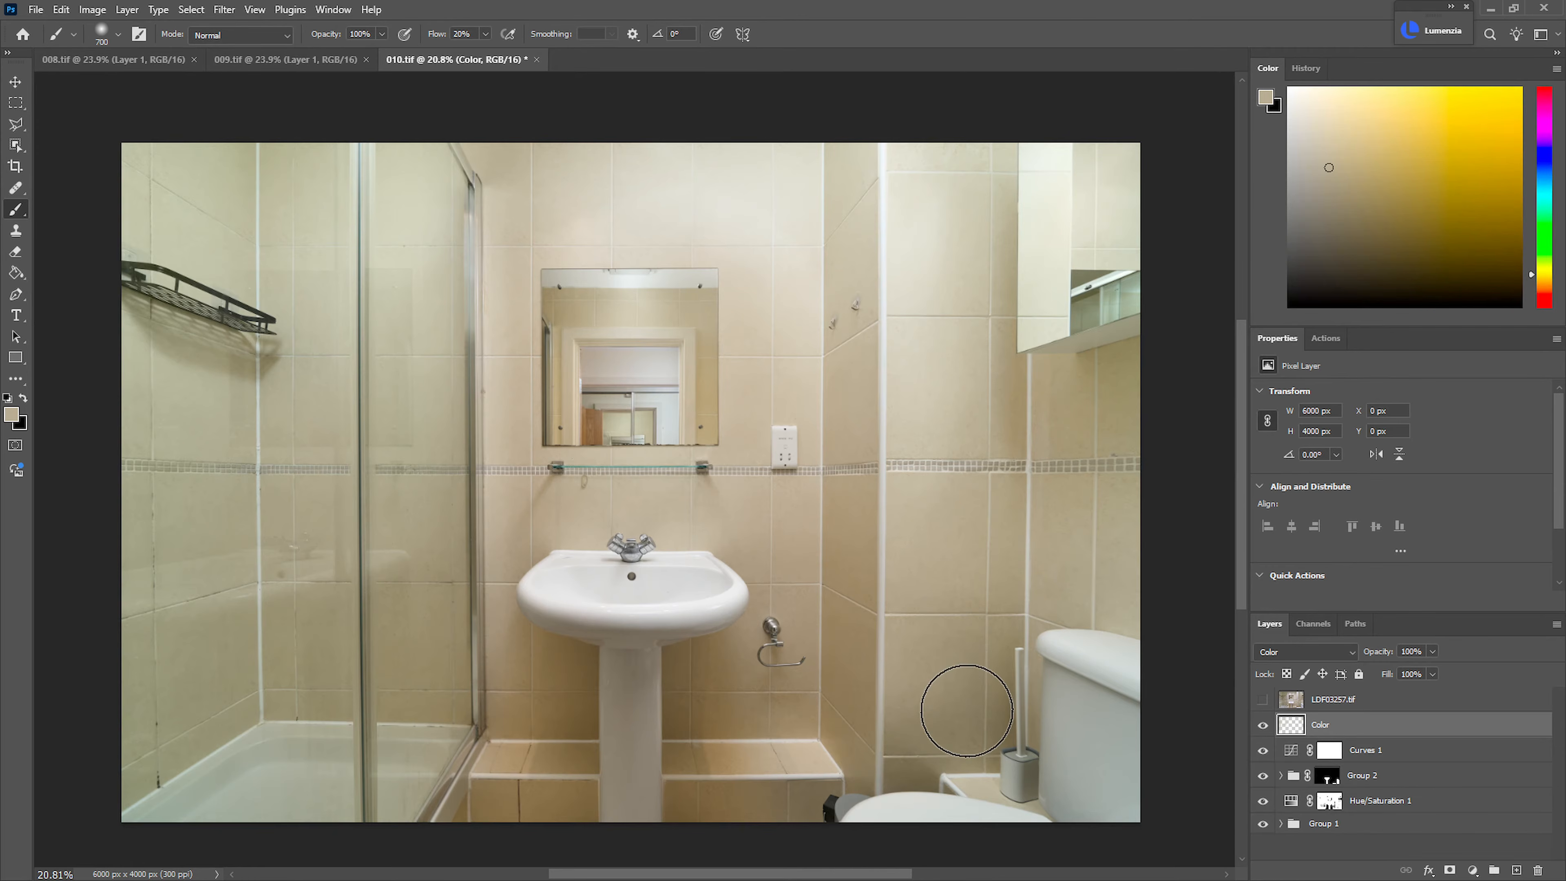
pyautogui.scroll(-3, 845, 469)
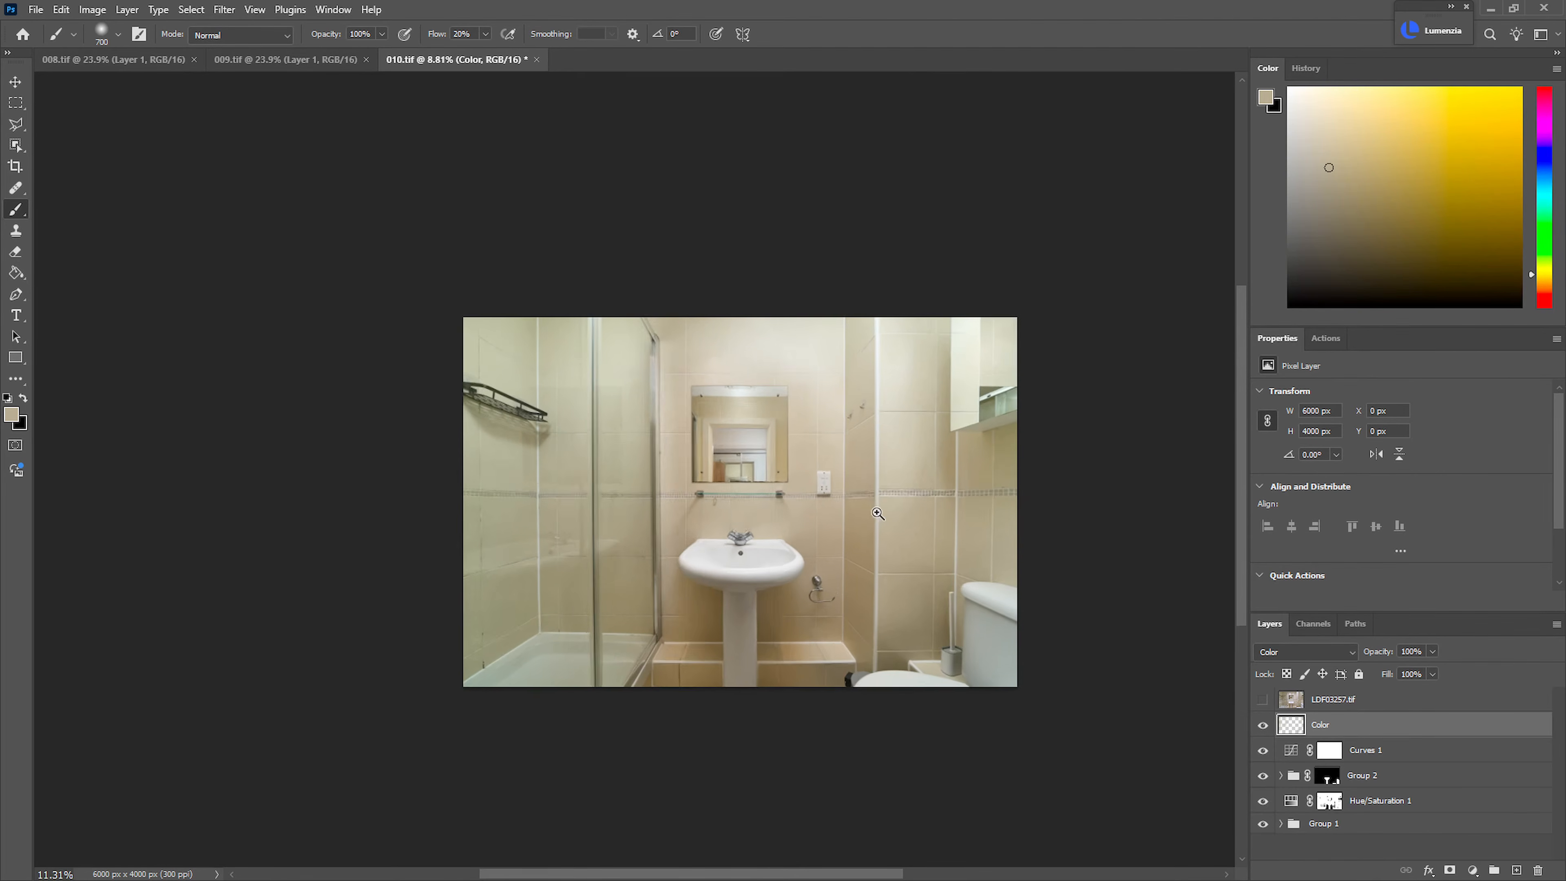
pyautogui.scroll(3, 844, 469)
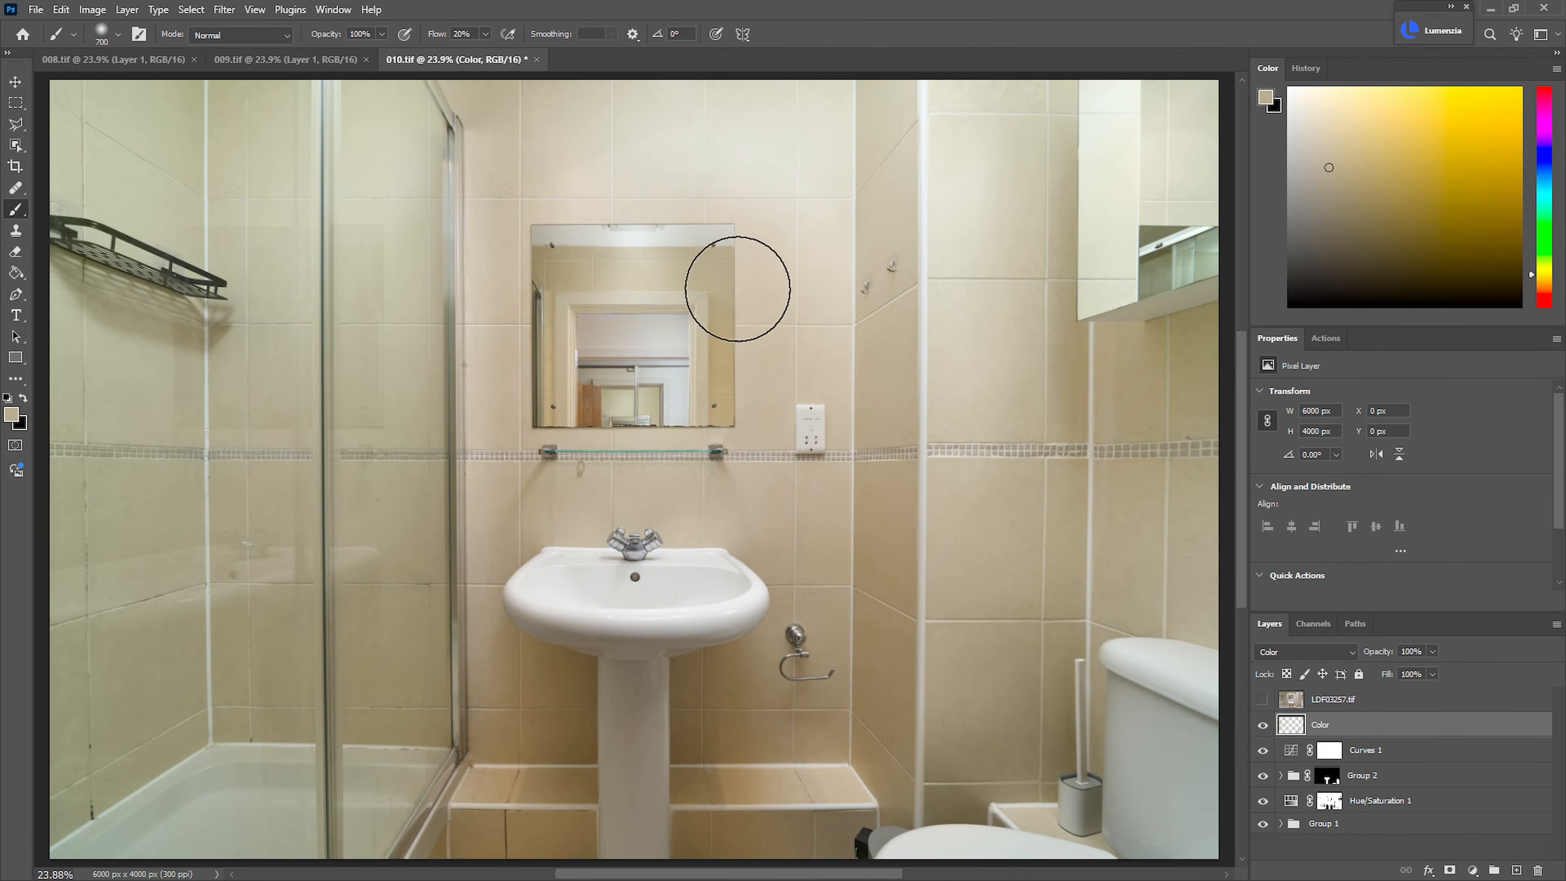
pyautogui.keyDown('alt'); pyautogui.click(585, 146); pyautogui.keyUp('alt')
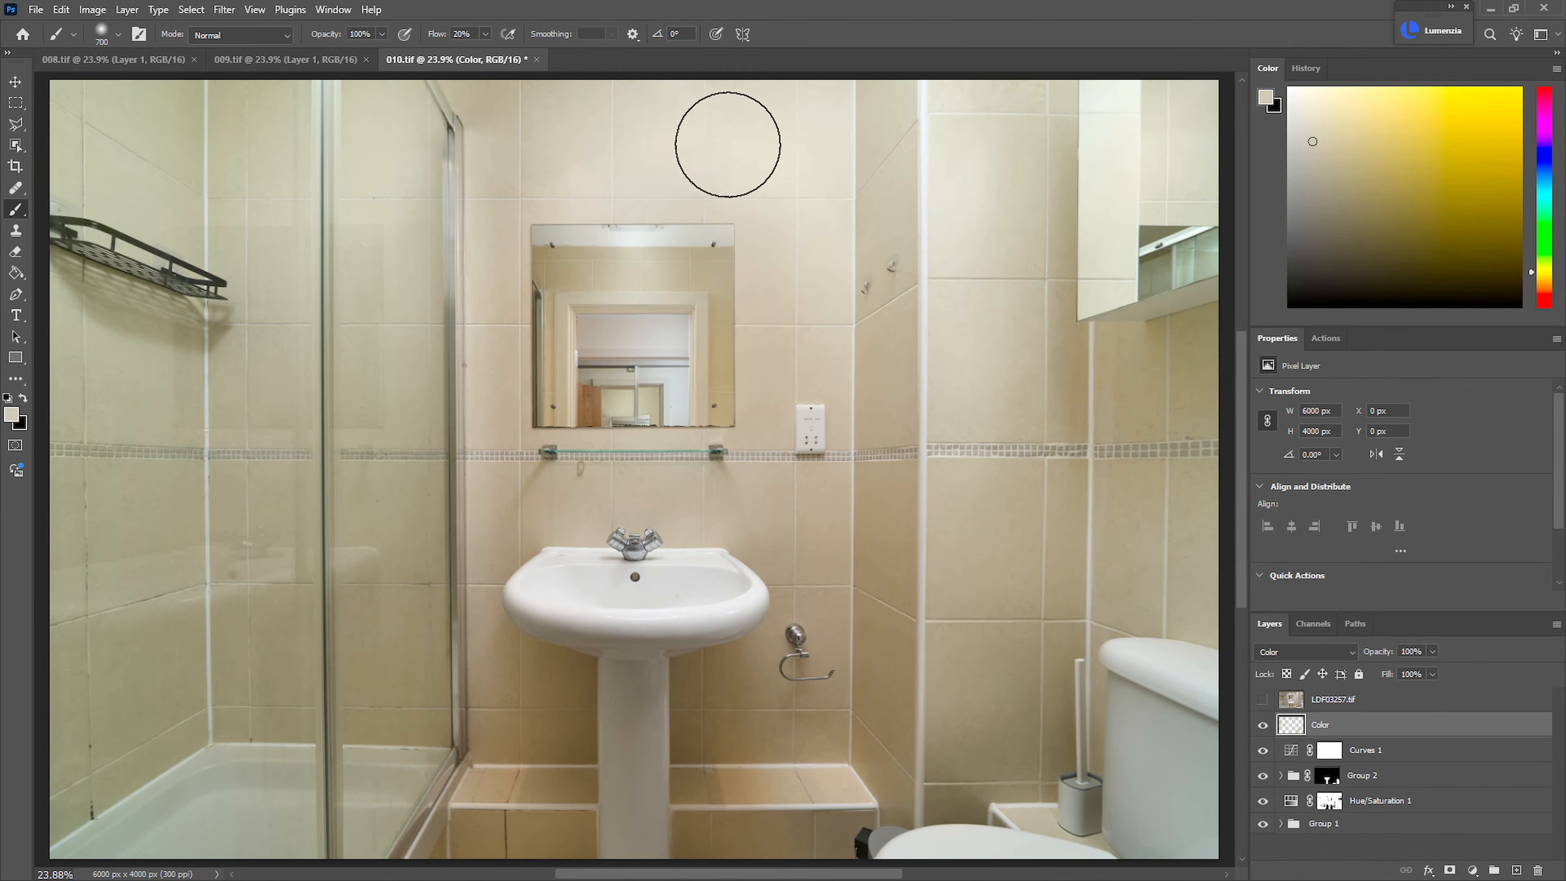
# Group all the layers from Color down to Group 1
pyautogui.scroll(-3, 723, 381)
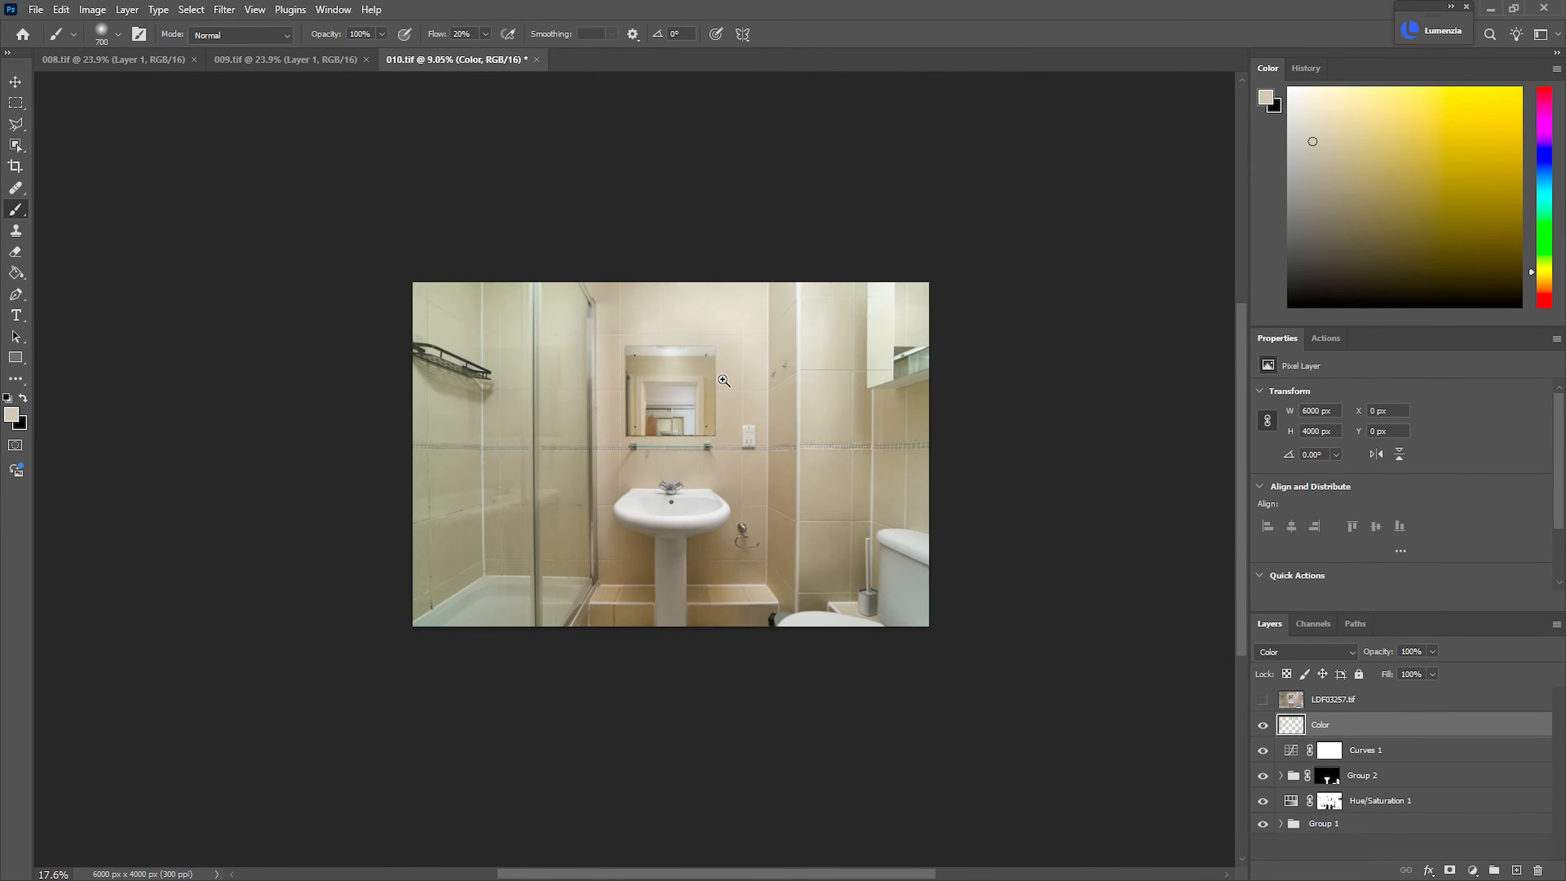
pyautogui.scroll(5, 723, 380)
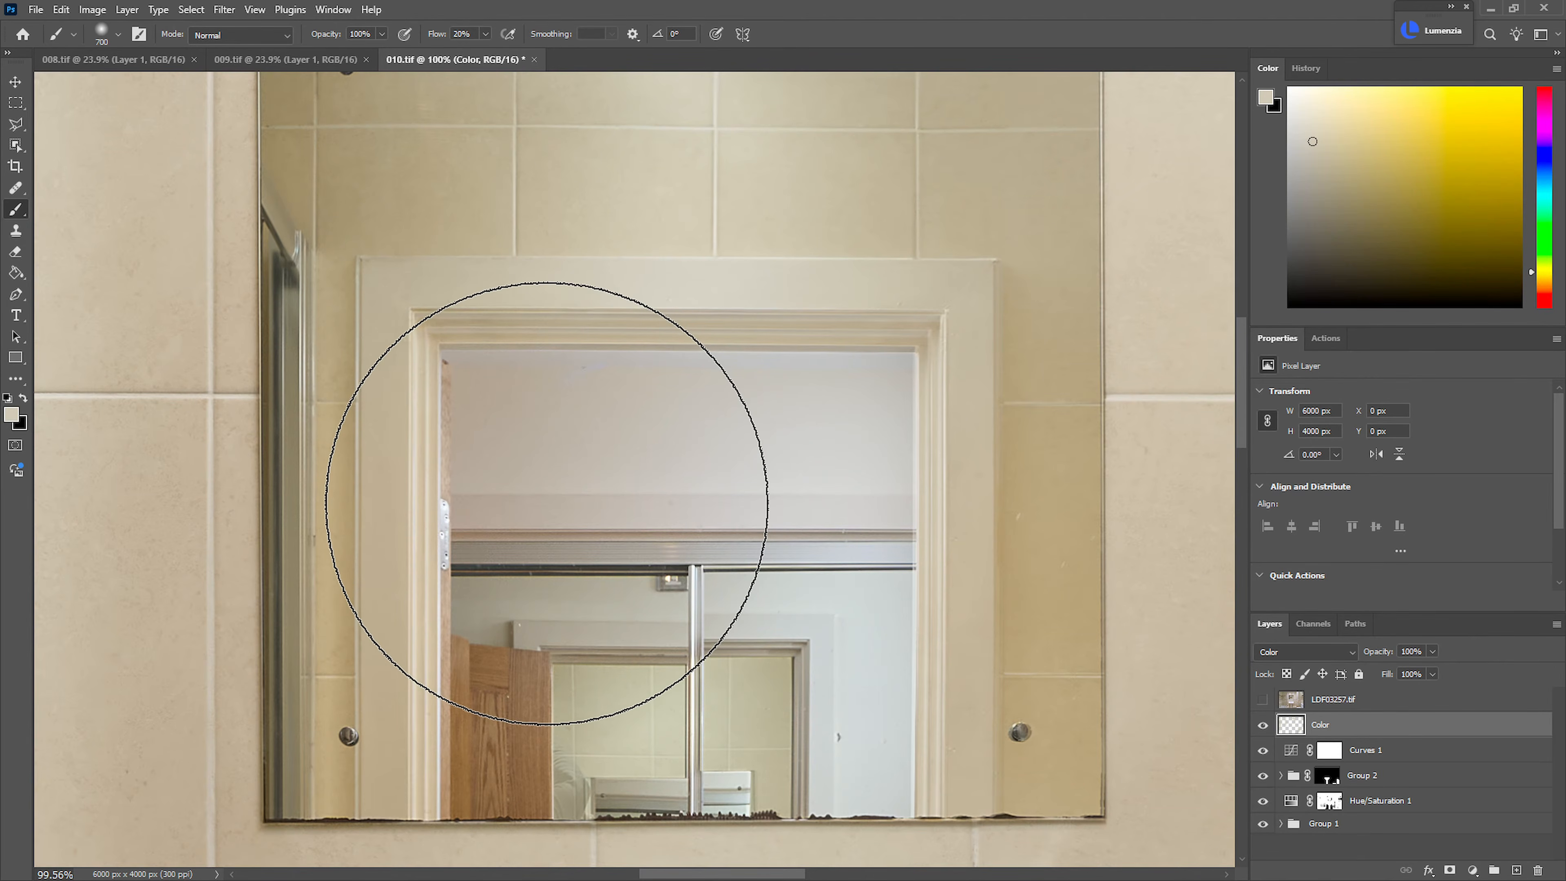
pyautogui.scroll(-5, 786, 511)
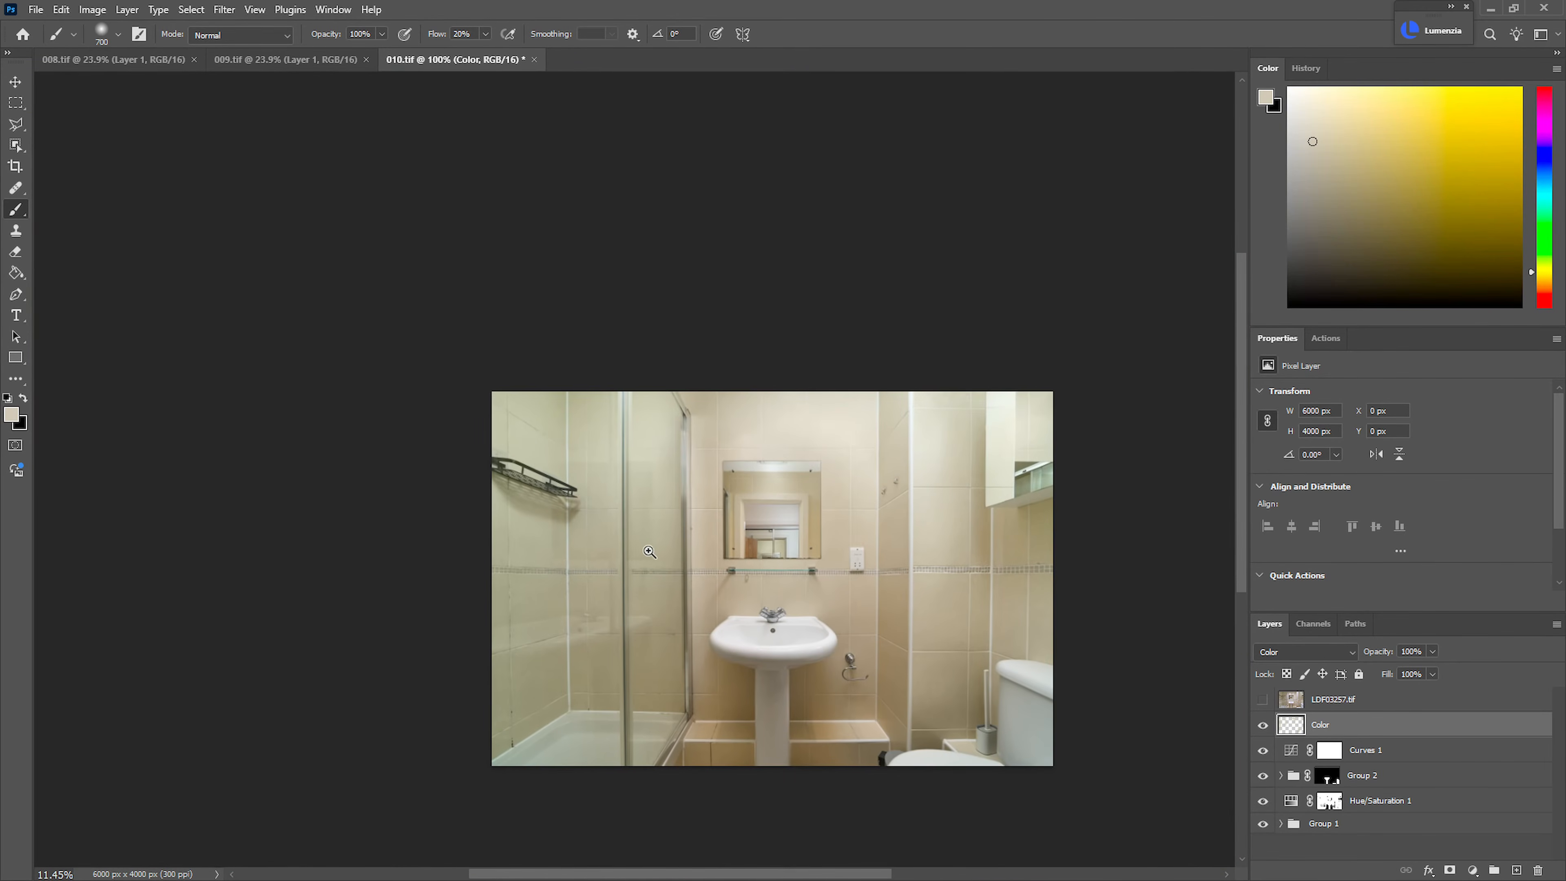
pyautogui.scroll(3, 697, 521)
pyautogui.click(1400, 846)
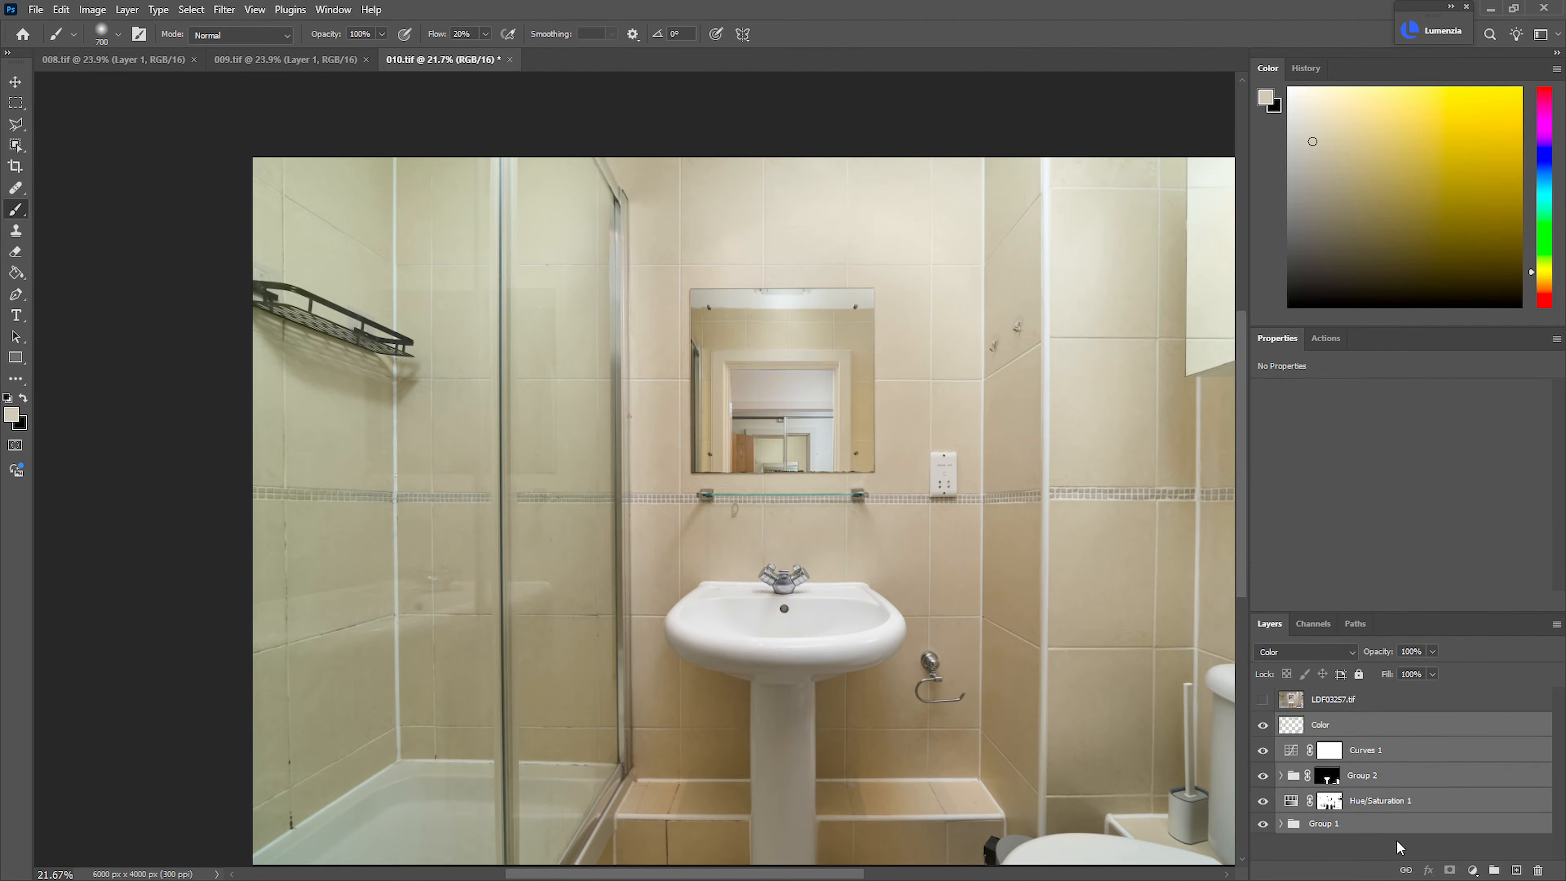
pyautogui.hotkey('ctrl', 'g')
# Show the LDF03257.tif layer, set its blend mode to Luminosity and lower its opacity to 52%
pyautogui.click(1263, 700)
pyautogui.click(1332, 700)
pyautogui.click(1305, 651)
pyautogui.click(1320, 865)
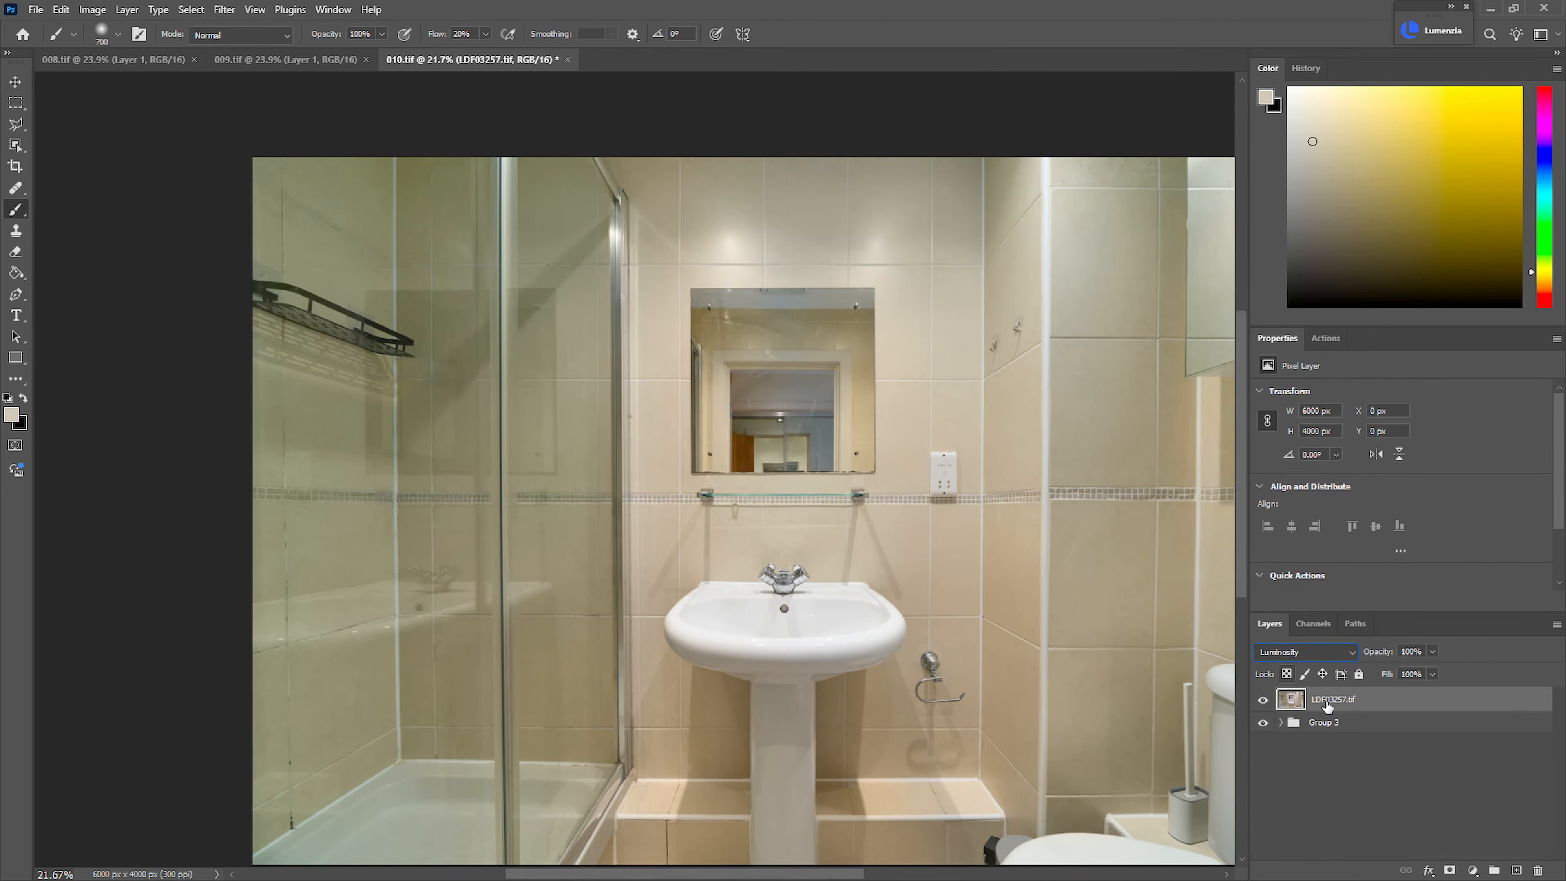
pyautogui.moveTo(1379, 653); pyautogui.dragTo(1364, 660)
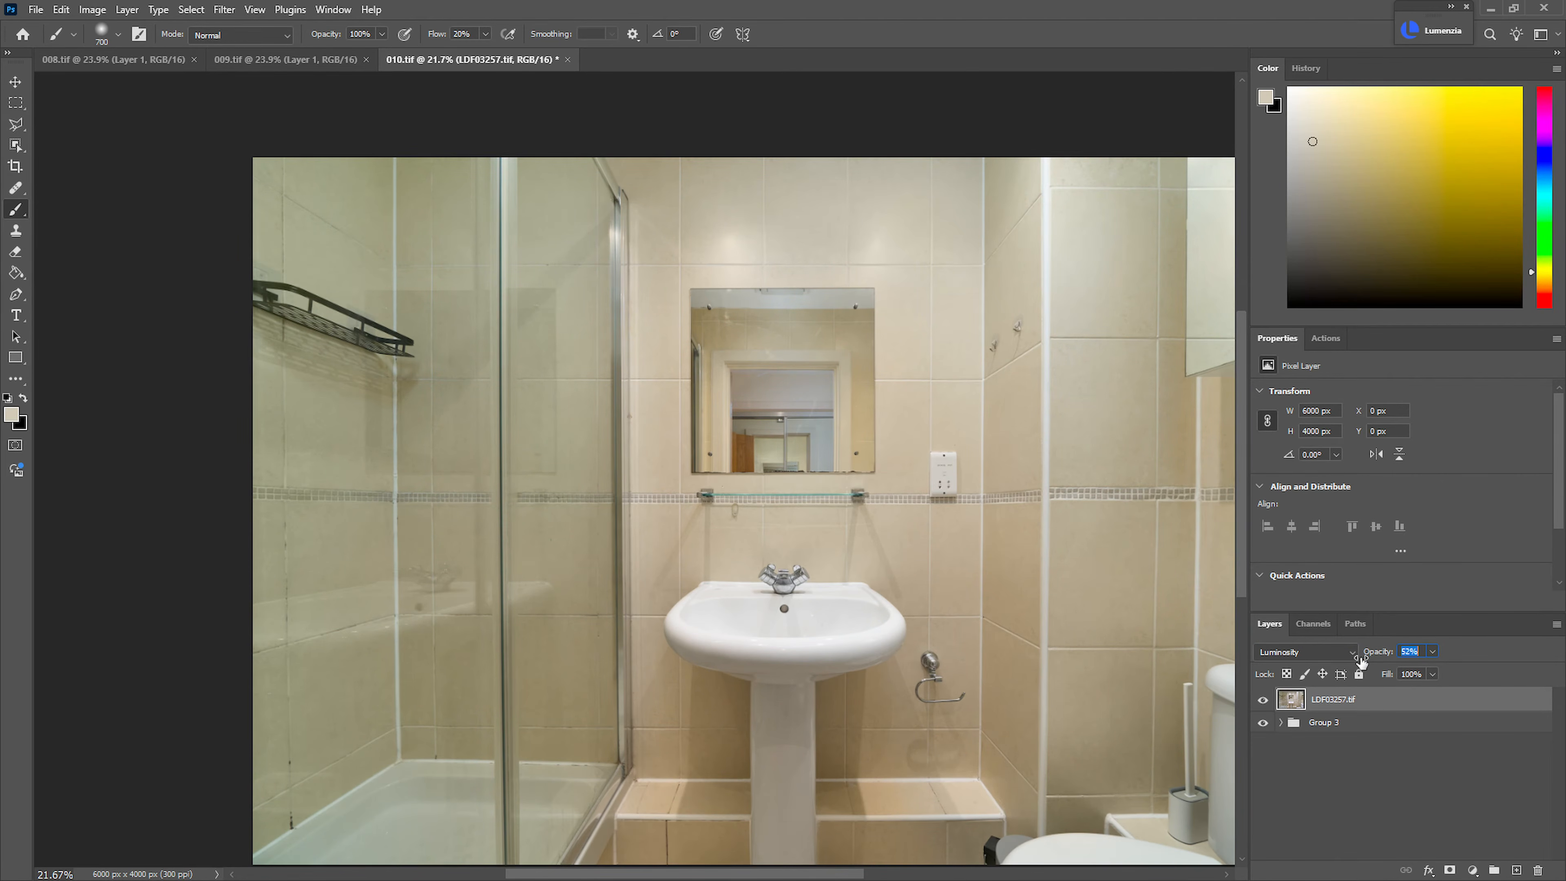
# Add a Curves layer clipped to LDF03257.tif, pulling the shadows slightly down and lifting the midtones
pyautogui.click(1472, 870)
pyautogui.click(1449, 662)
pyautogui.keyDown('alt'); pyautogui.click(1450, 705); pyautogui.keyUp('alt')
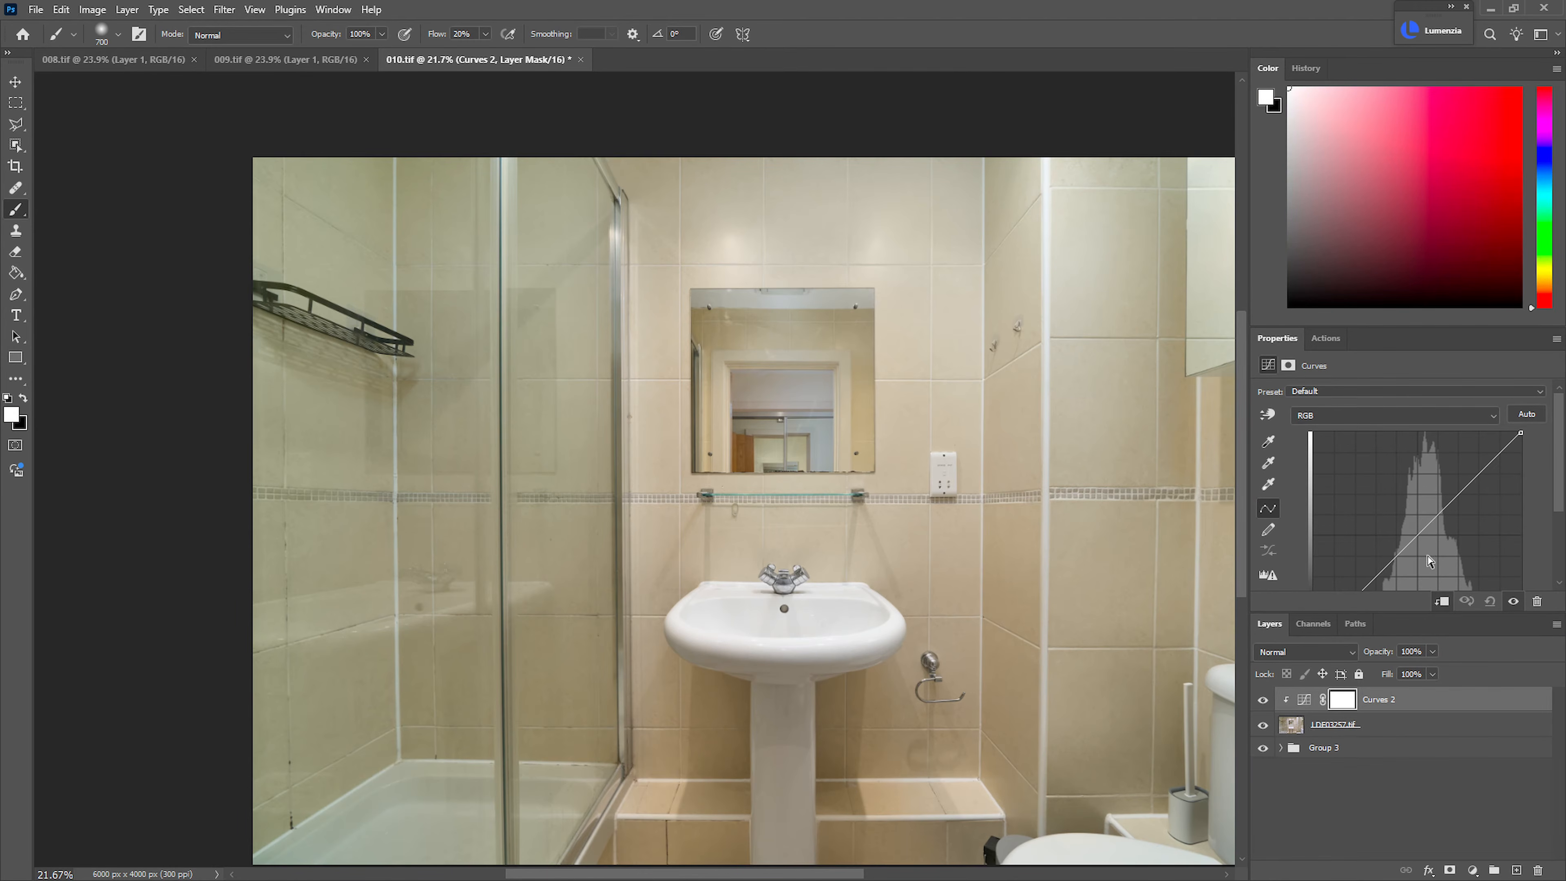
pyautogui.moveTo(1407, 559); pyautogui.dragTo(1379, 584)
pyautogui.click(1429, 531)
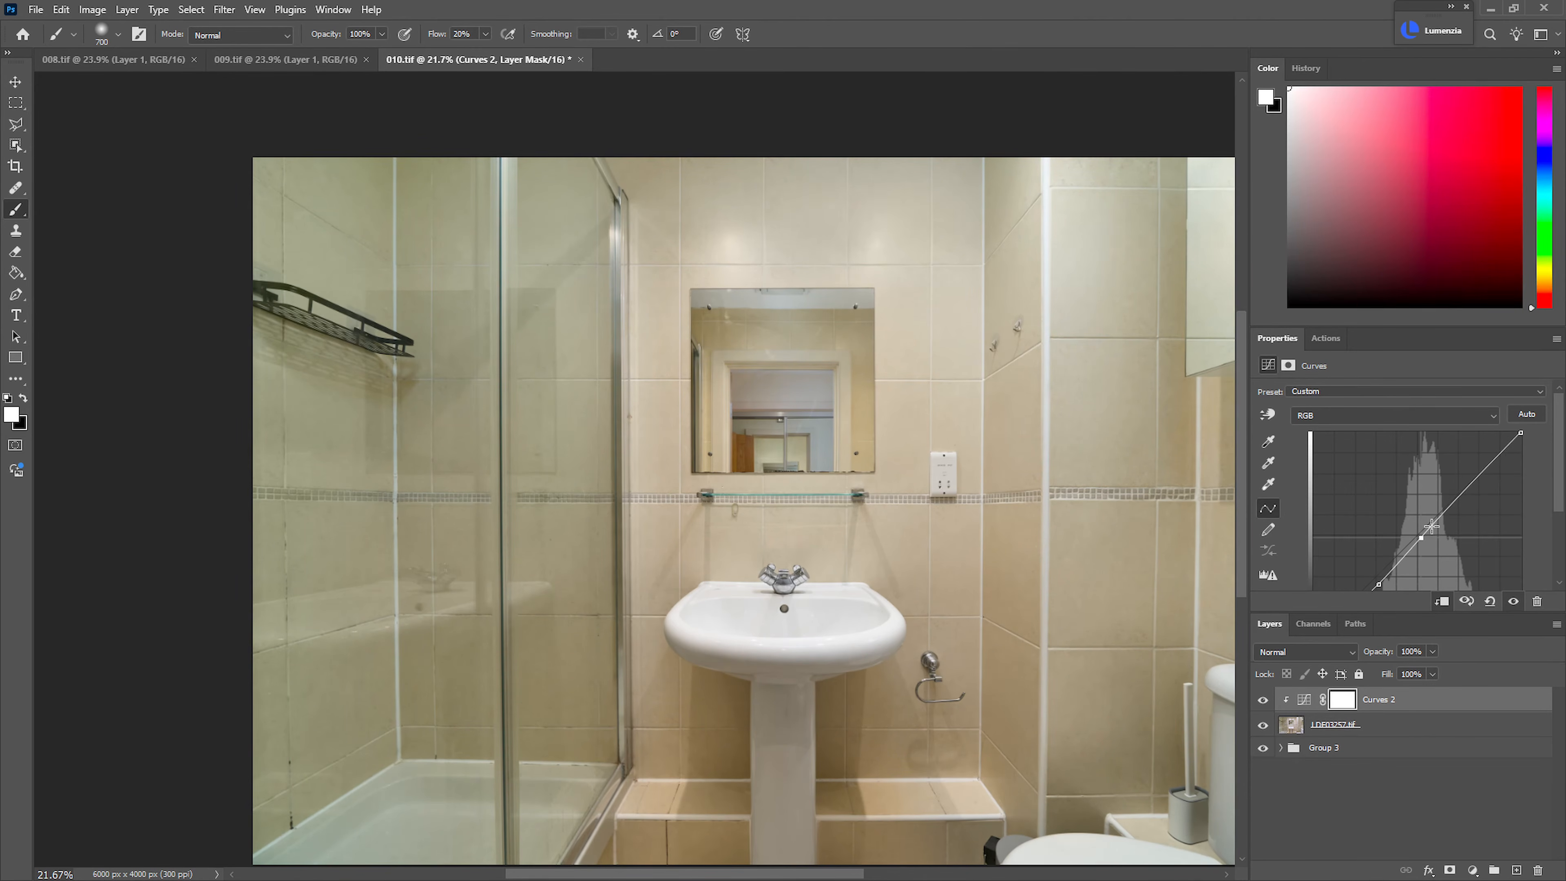
pyautogui.moveTo(1435, 520); pyautogui.dragTo(1439, 513)
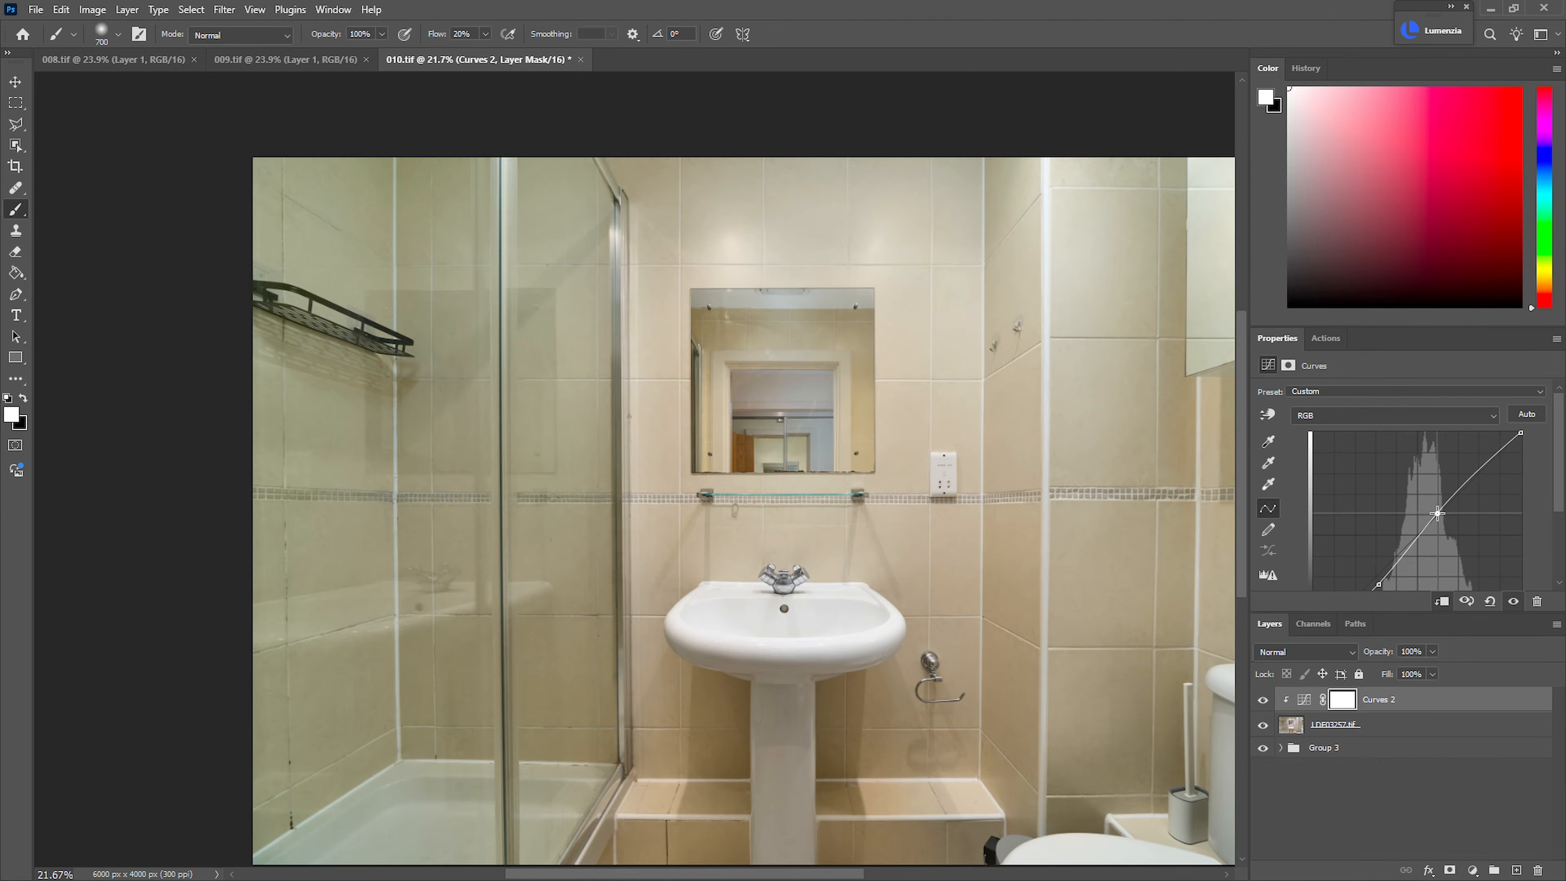
pyautogui.scroll(-2, 1437, 513)
pyautogui.moveTo(1379, 513); pyautogui.dragTo(1373, 517)
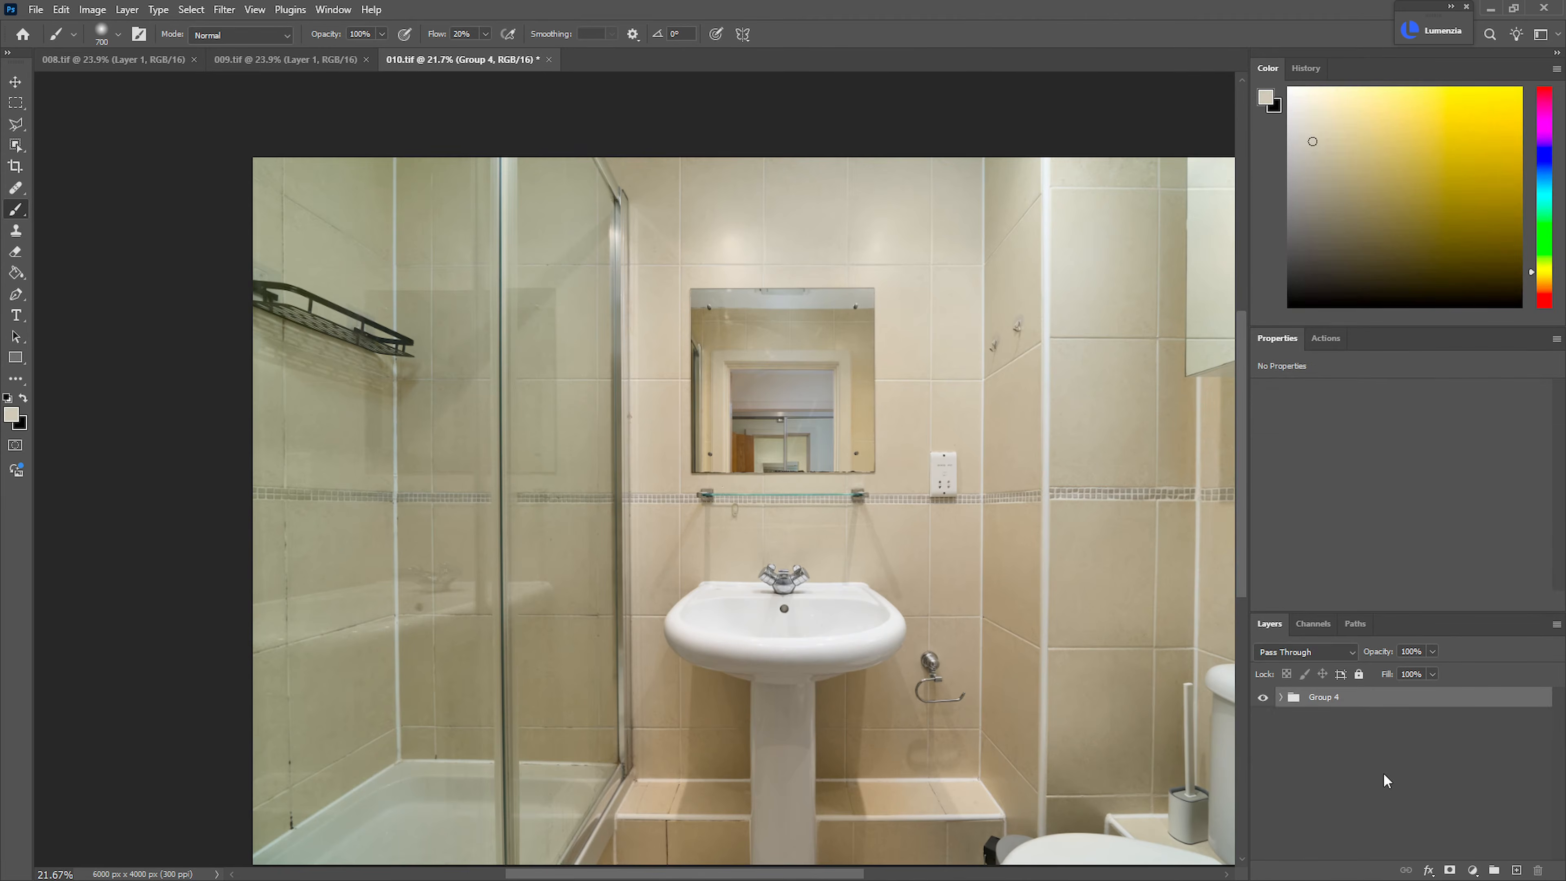
# Stamp the visible image into a new layer above Group 4 and reapply the last used filter to it
pyautogui.hotkey('ctrl', 'shift', 'alt', 'e')
pyautogui.click(224, 9)
pyautogui.click(253, 28)
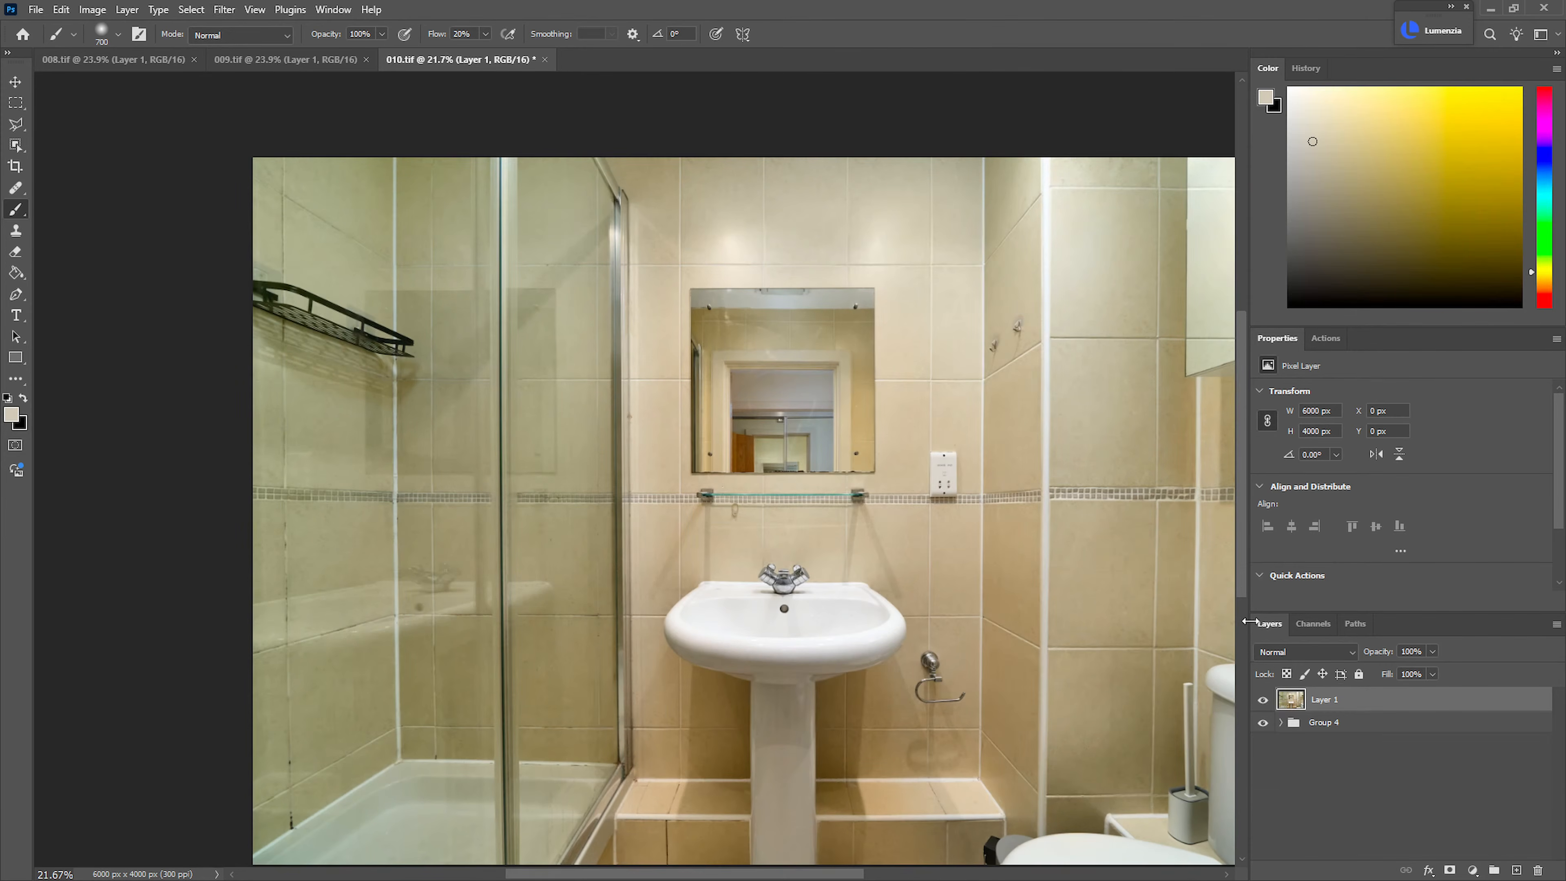
# Try Layer 1 at 50% and 30% opacity and compare the image with and without it
pyautogui.click(1295, 648)
pyautogui.write('50')
pyautogui.press('Return')
pyautogui.click(1273, 655)
pyautogui.write('30')
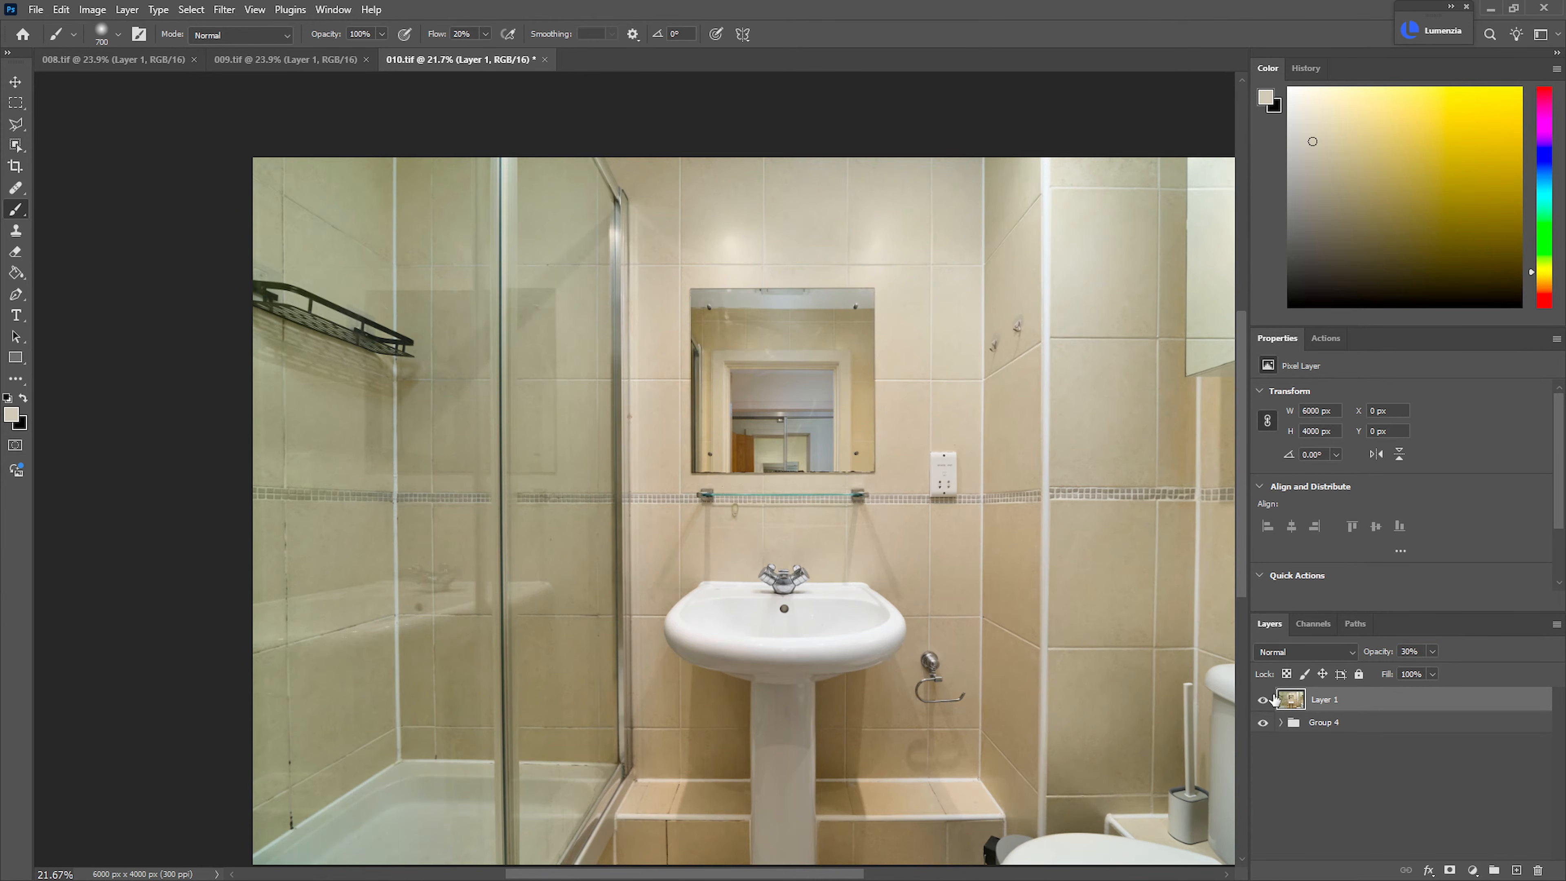
pyautogui.click(1263, 700)
pyautogui.click(1263, 701)
# Set Layer 1's opacity to 20% and save the file
pyautogui.click(1370, 650)
pyautogui.write('20')
pyautogui.press('Return')
pyautogui.hotkey('ctrl', 's')
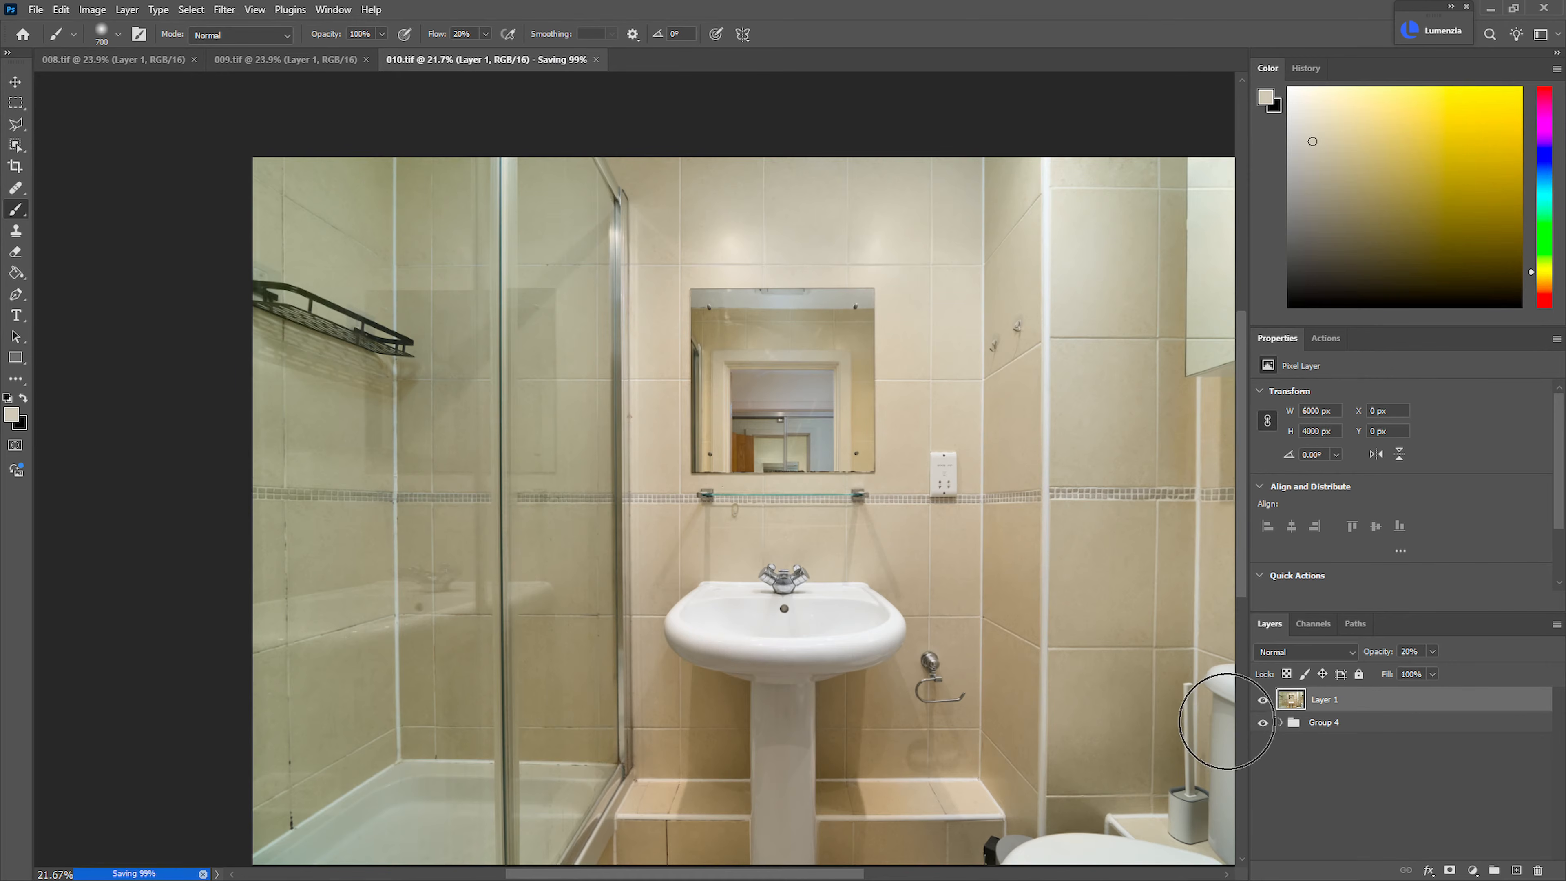